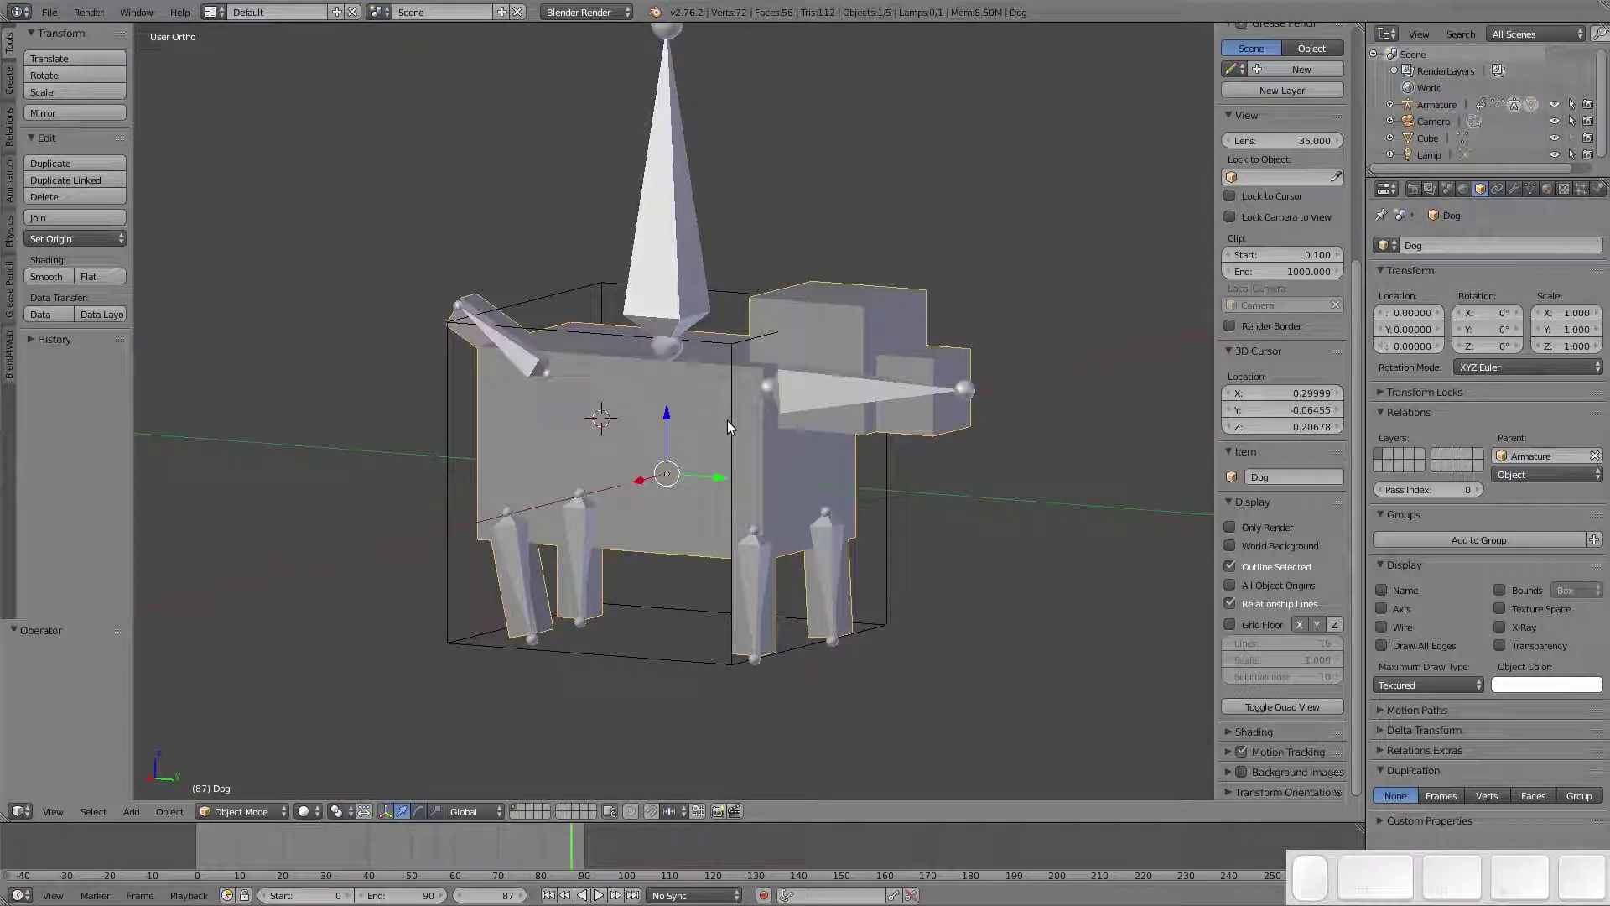
scroll(727, 420, up, 2)
scroll(727, 420, down, 1)
mouse_move(727, 421)
middle_down()
mouse_move(783, 395)
mouse_move(998, 465)
mouse_move(777, 471)
mouse_move(728, 451)
middle_up()
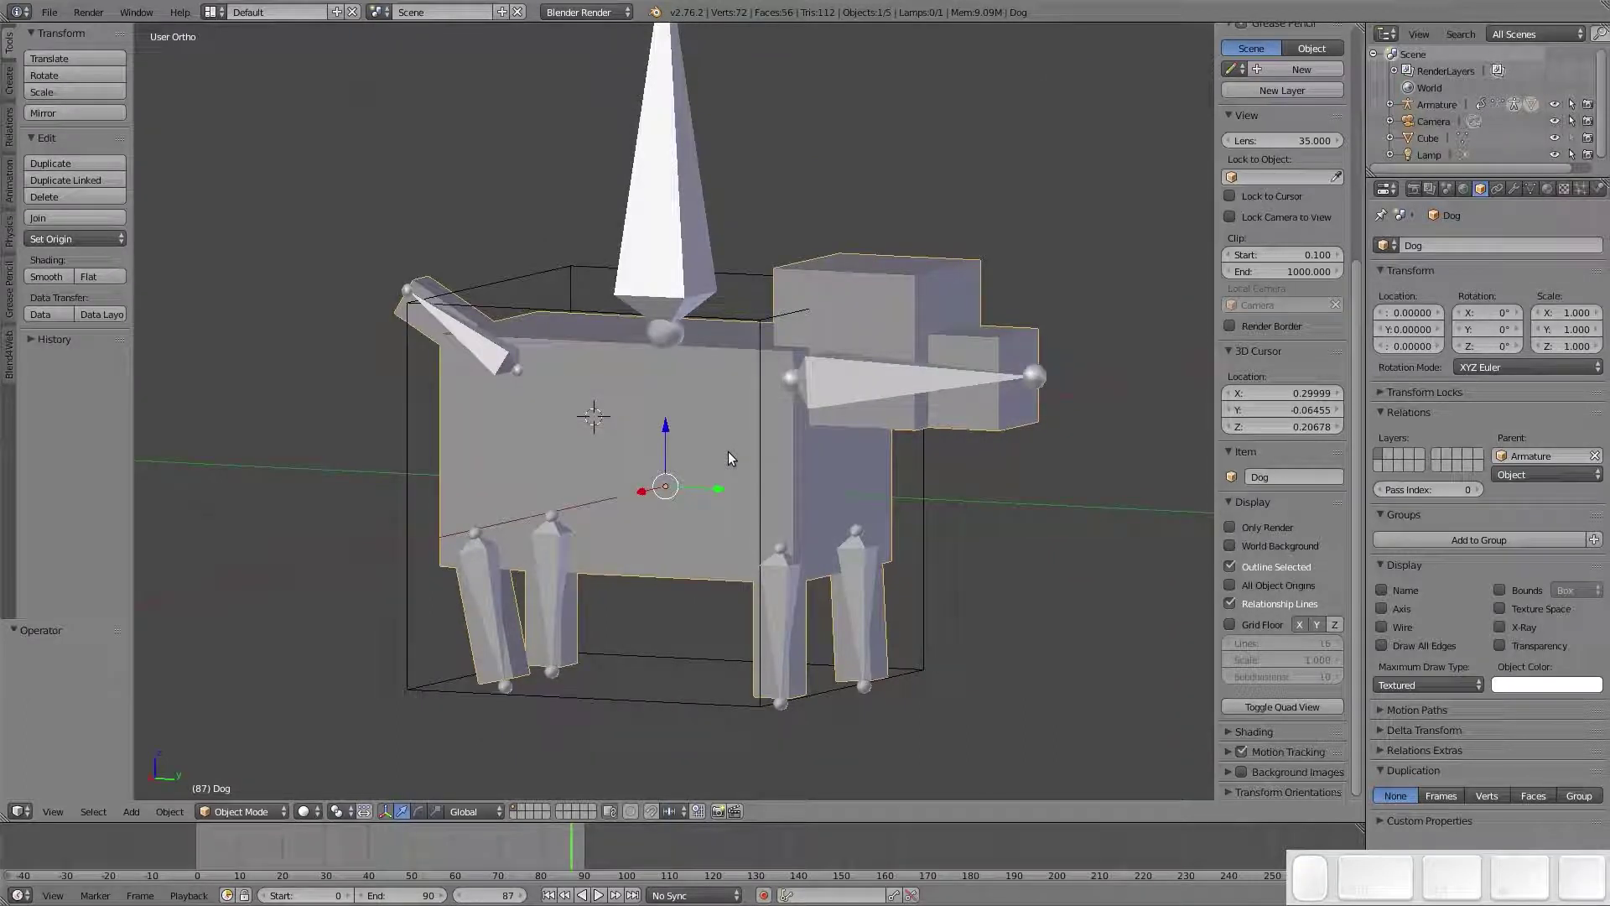
key(Tab)
key(a)
key(a)
middle_drag(728, 451, 688, 411)
key(a)
key(a)
key(a)
key(a)
key(Tab)
Select the dog's armature and turn off its X-Ray display in Object Mode
right_click(643, 220)
key(Tab)
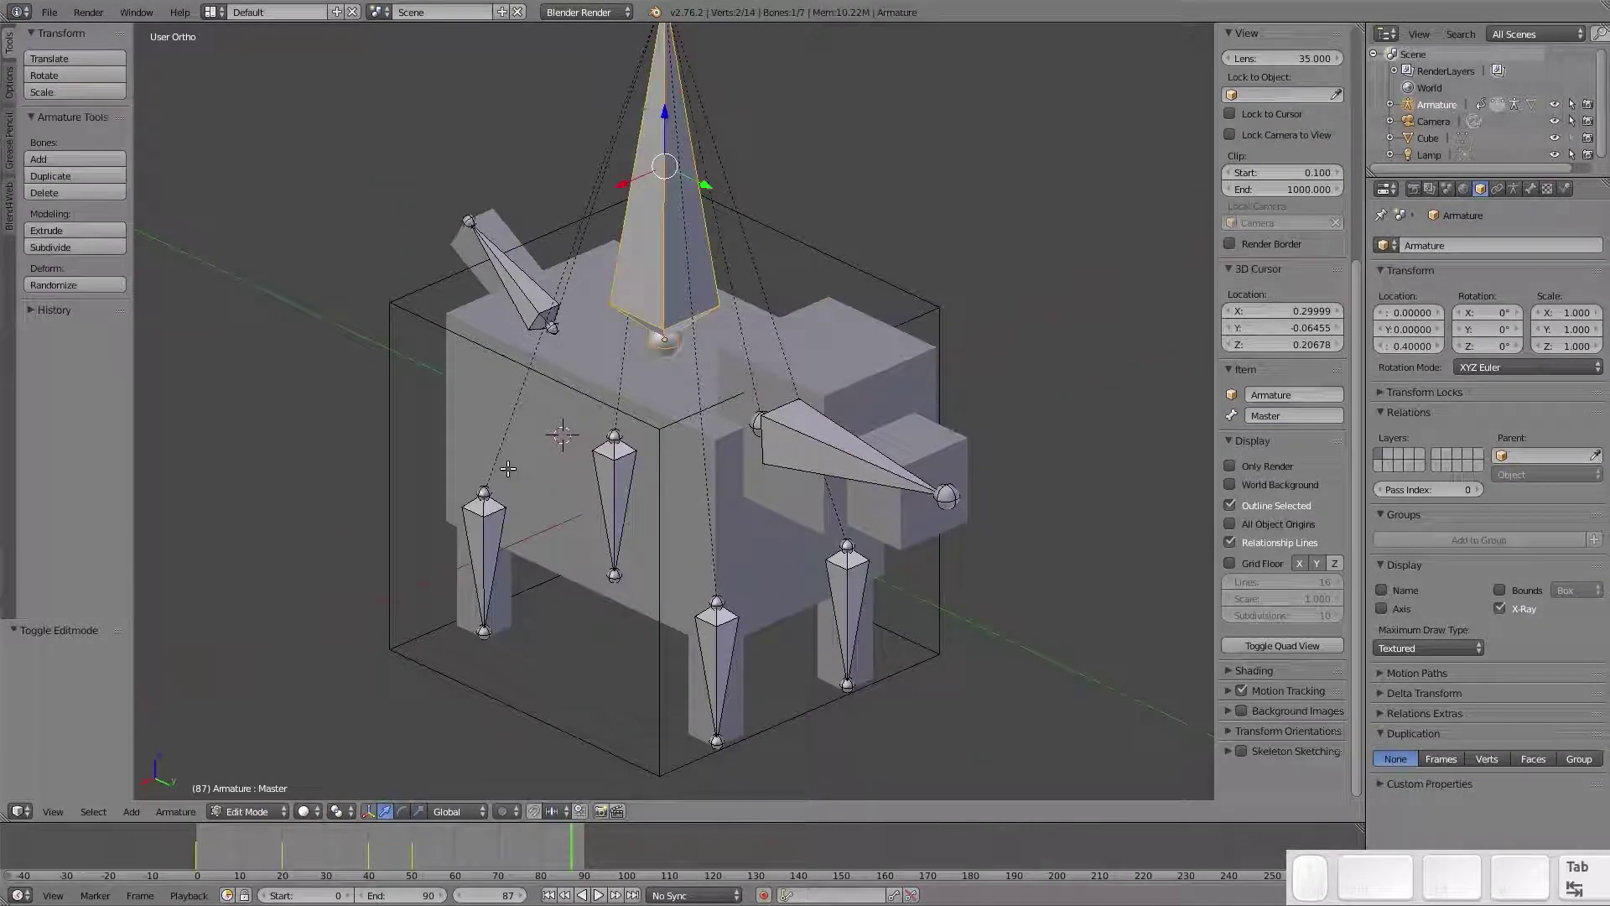
key(ctrl+Tab)
click(191, 809)
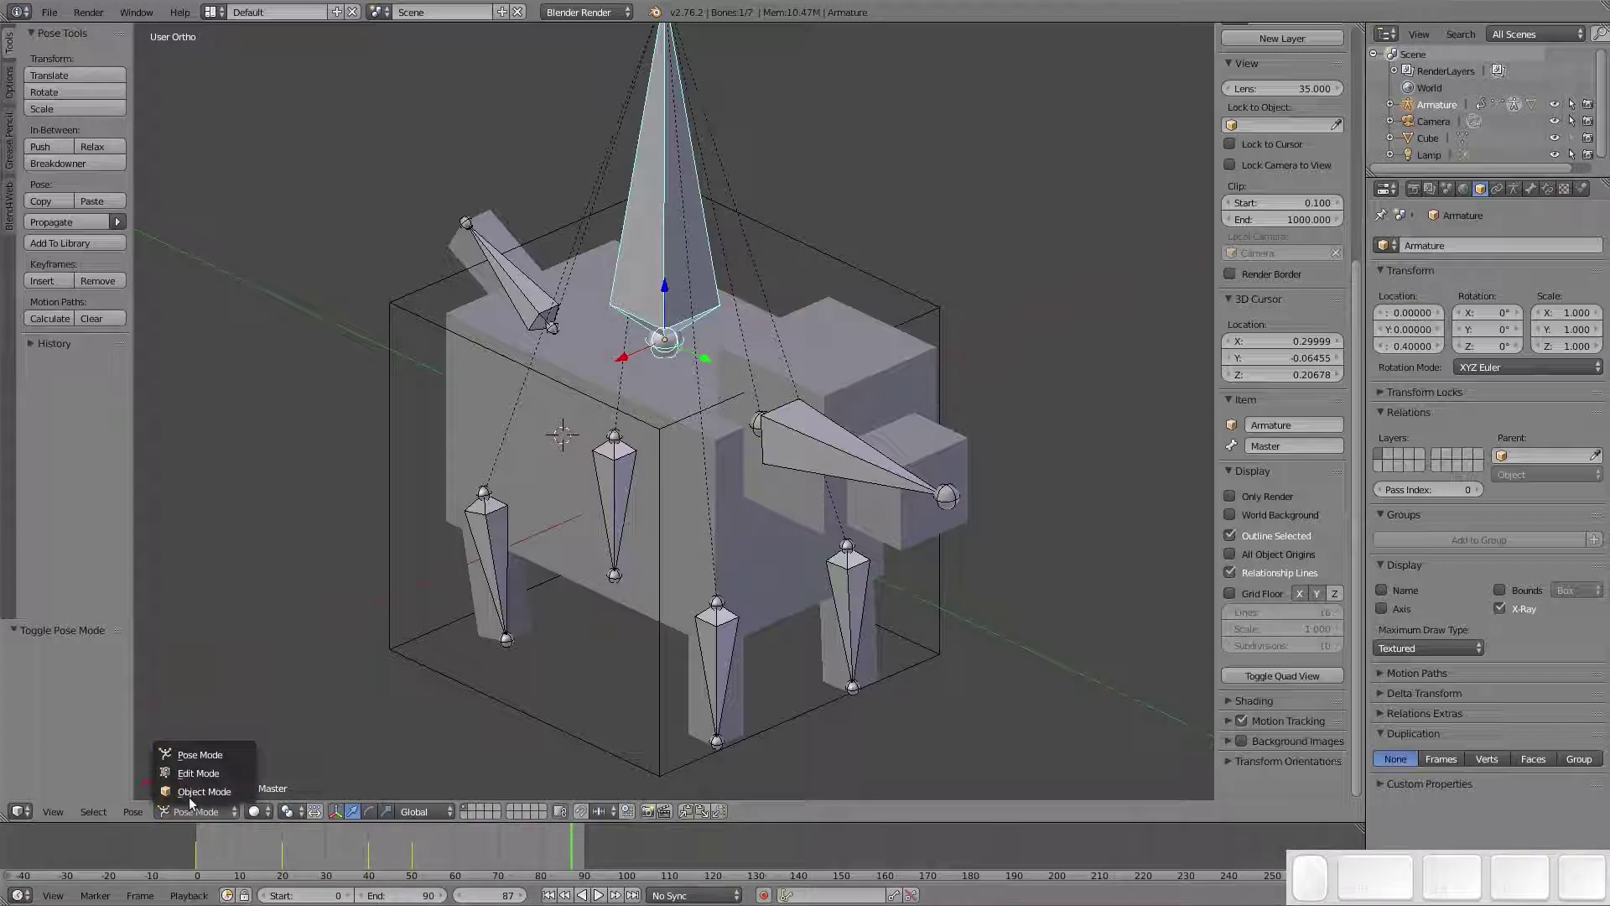
click(204, 791)
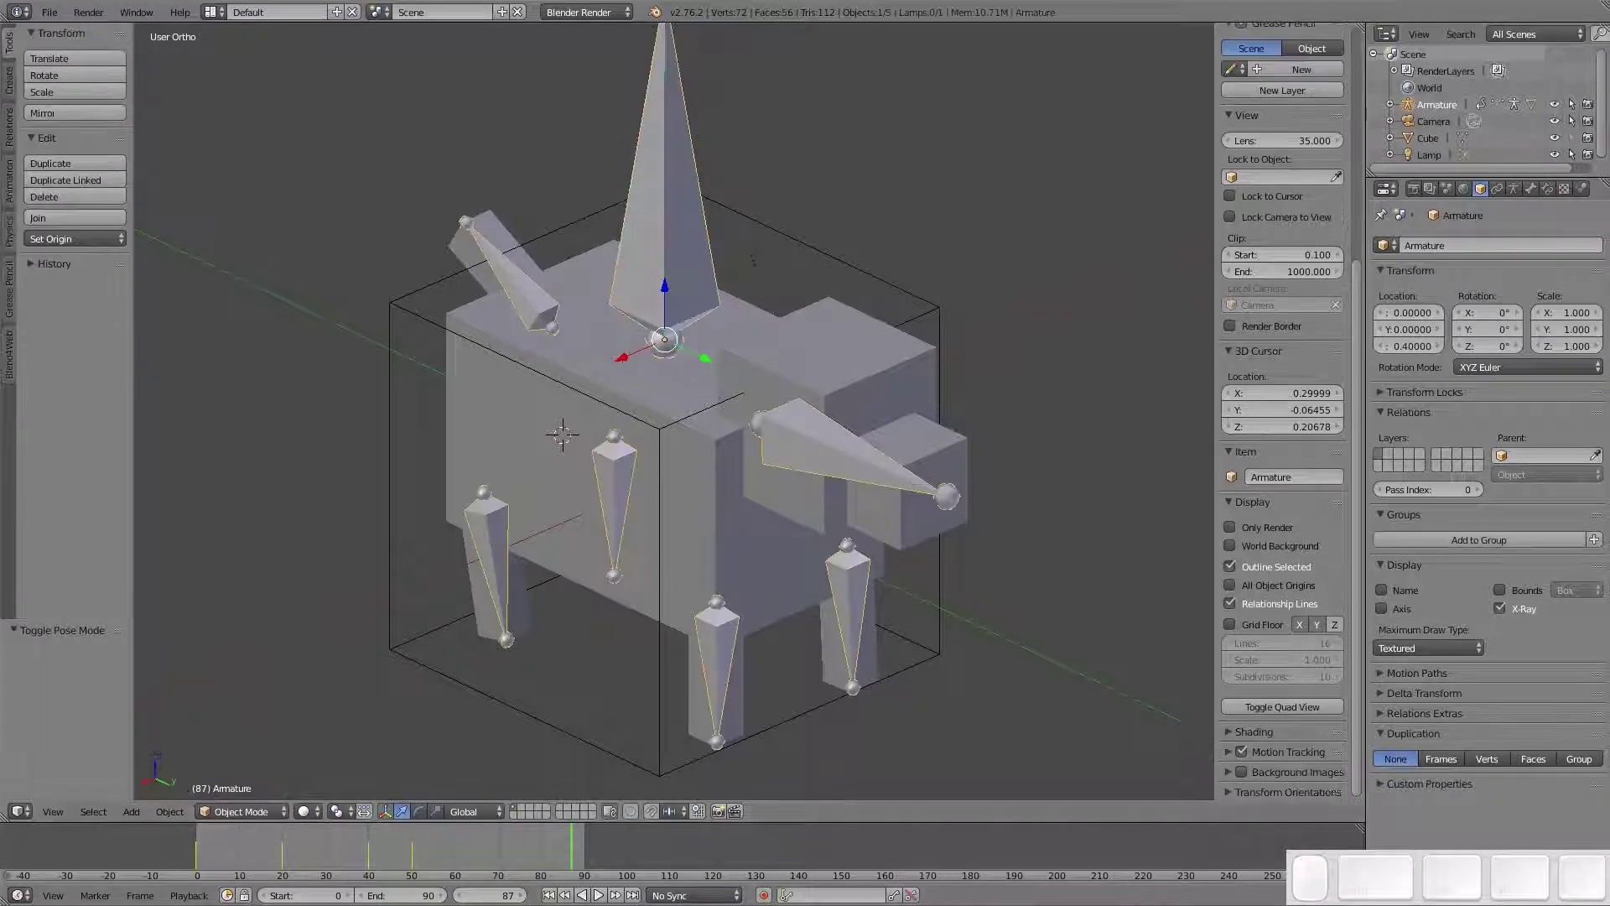
click(1506, 606)
middle_drag(636, 574, 650, 513)
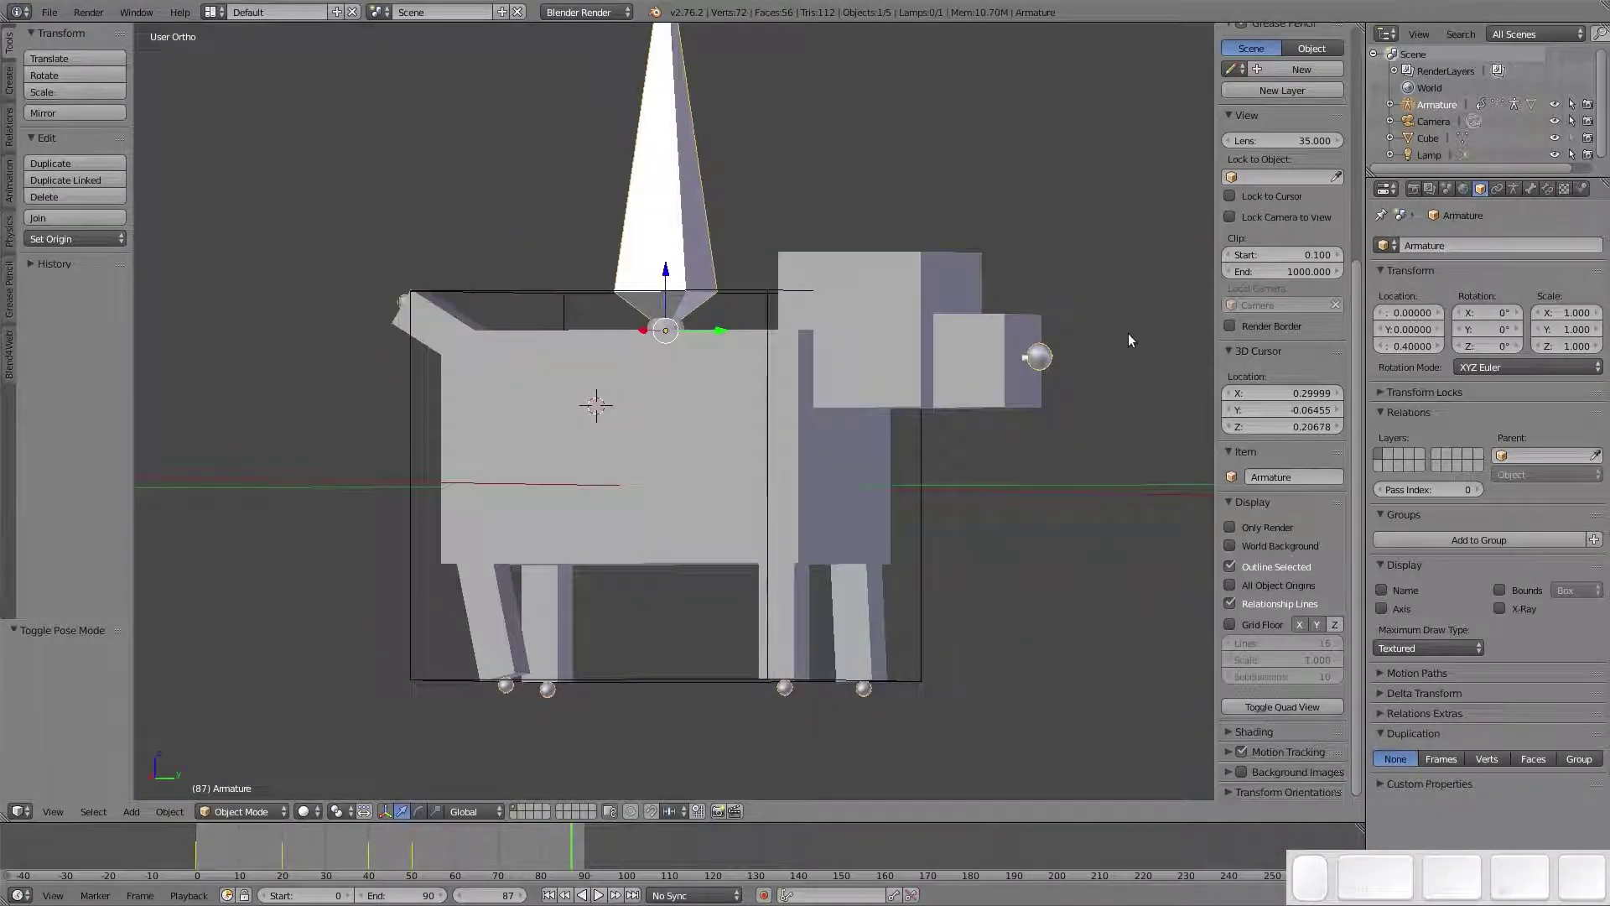
middle_drag(1035, 357, 898, 410)
Select the dog mesh and enter Edit Mode with no faces selected
right_click(778, 396)
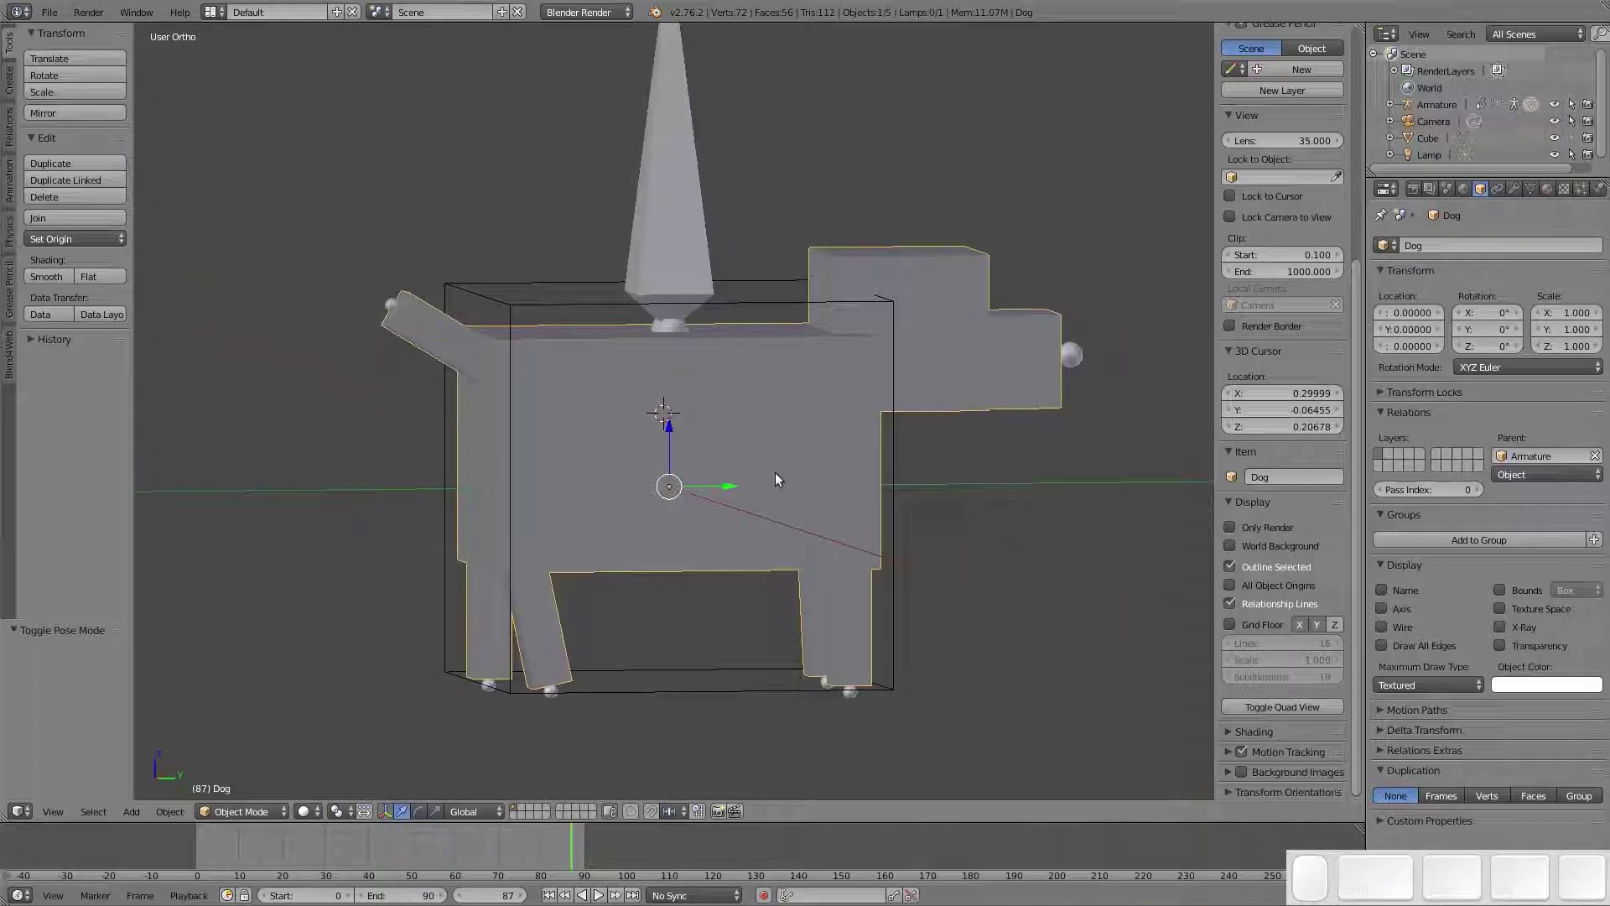
scroll(775, 472, up, 1)
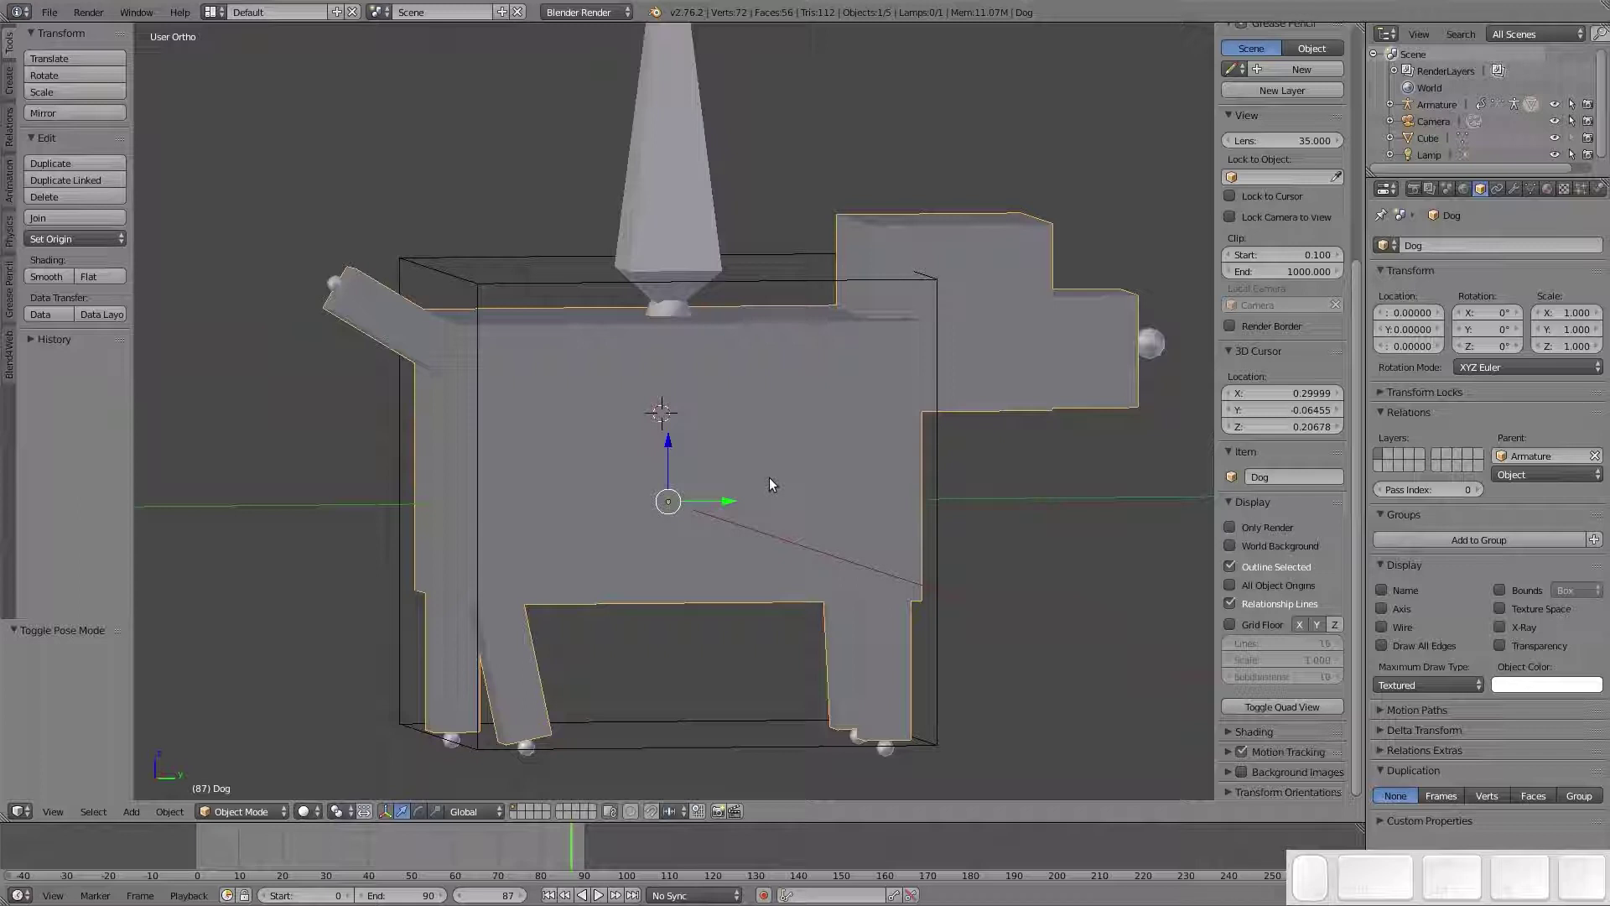
key(Tab)
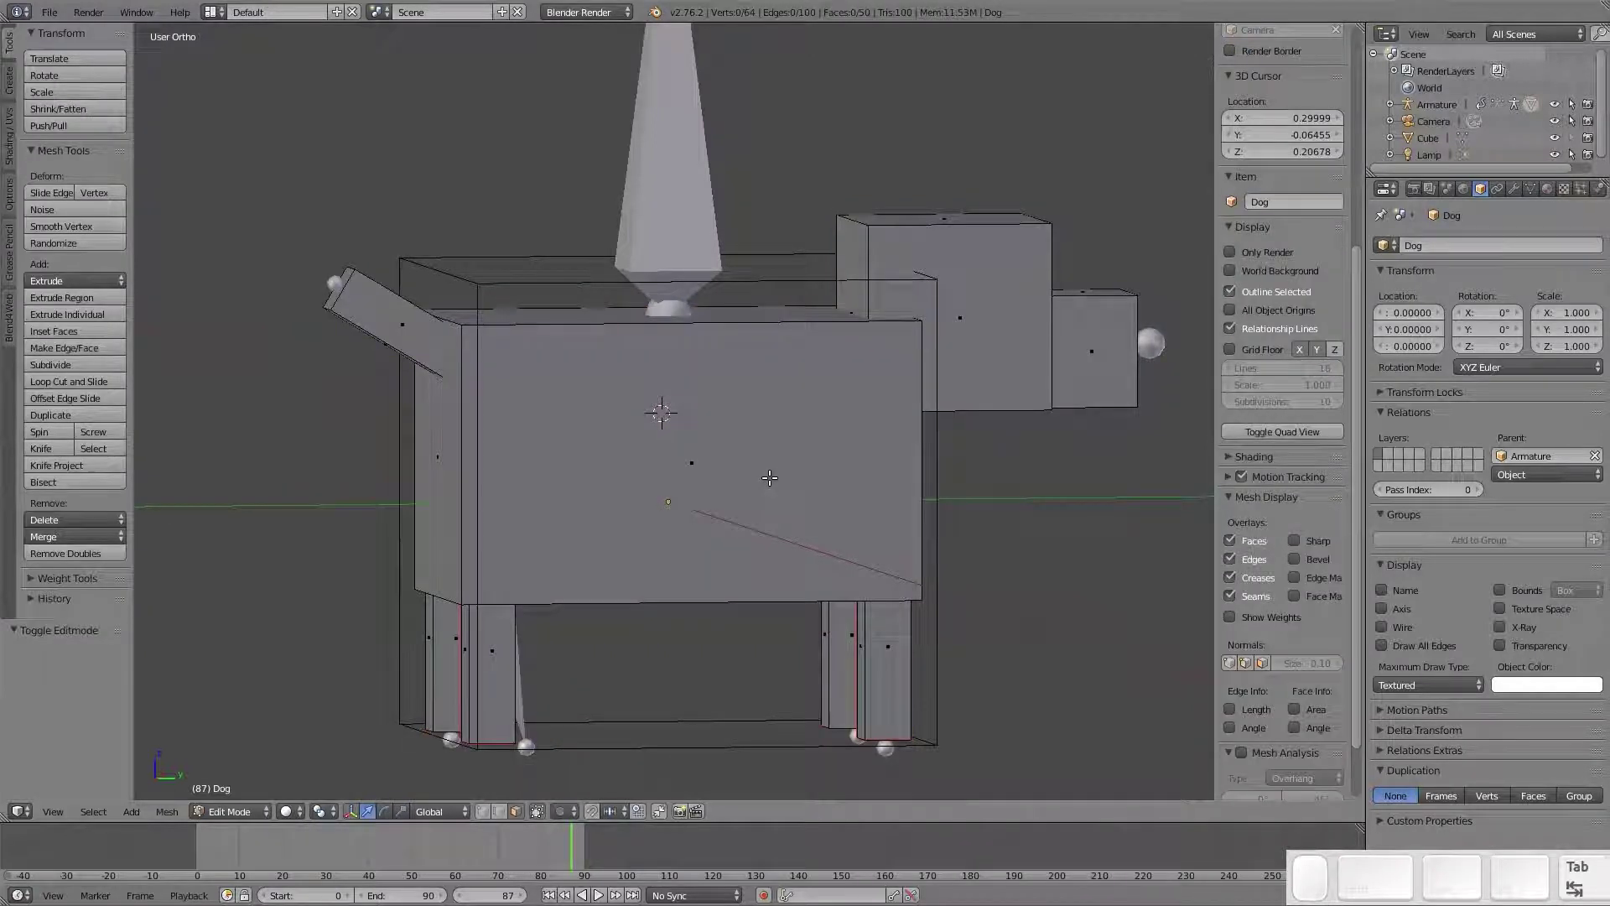
key(Tab)
key(Tab)
middle_drag(768, 476, 1030, 494)
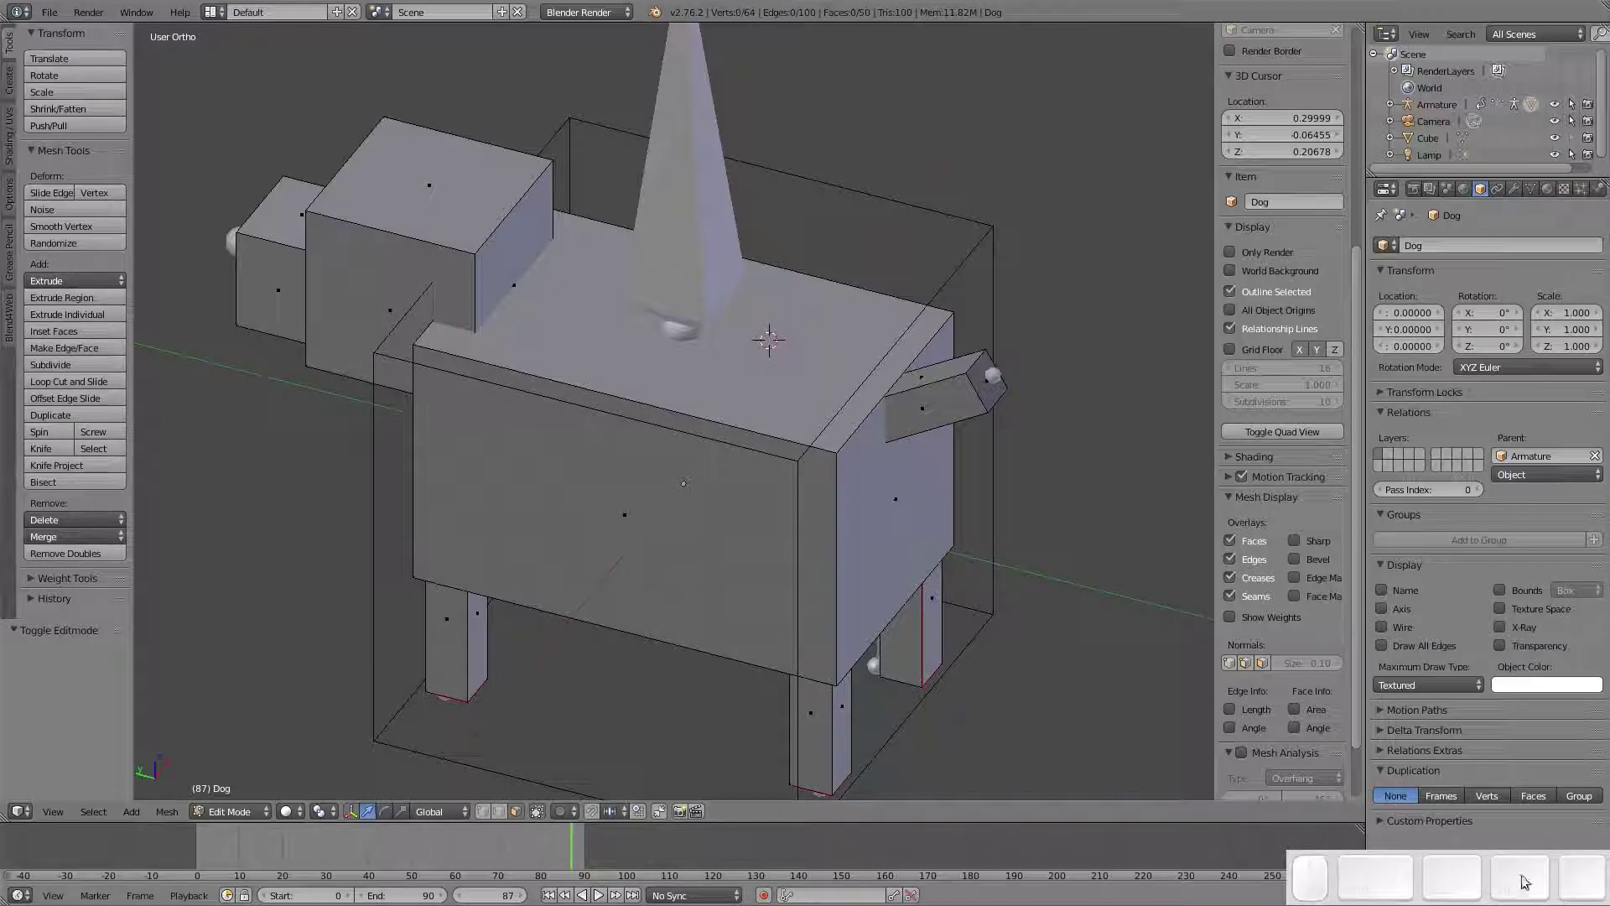
middle_drag(713, 441, 738, 419)
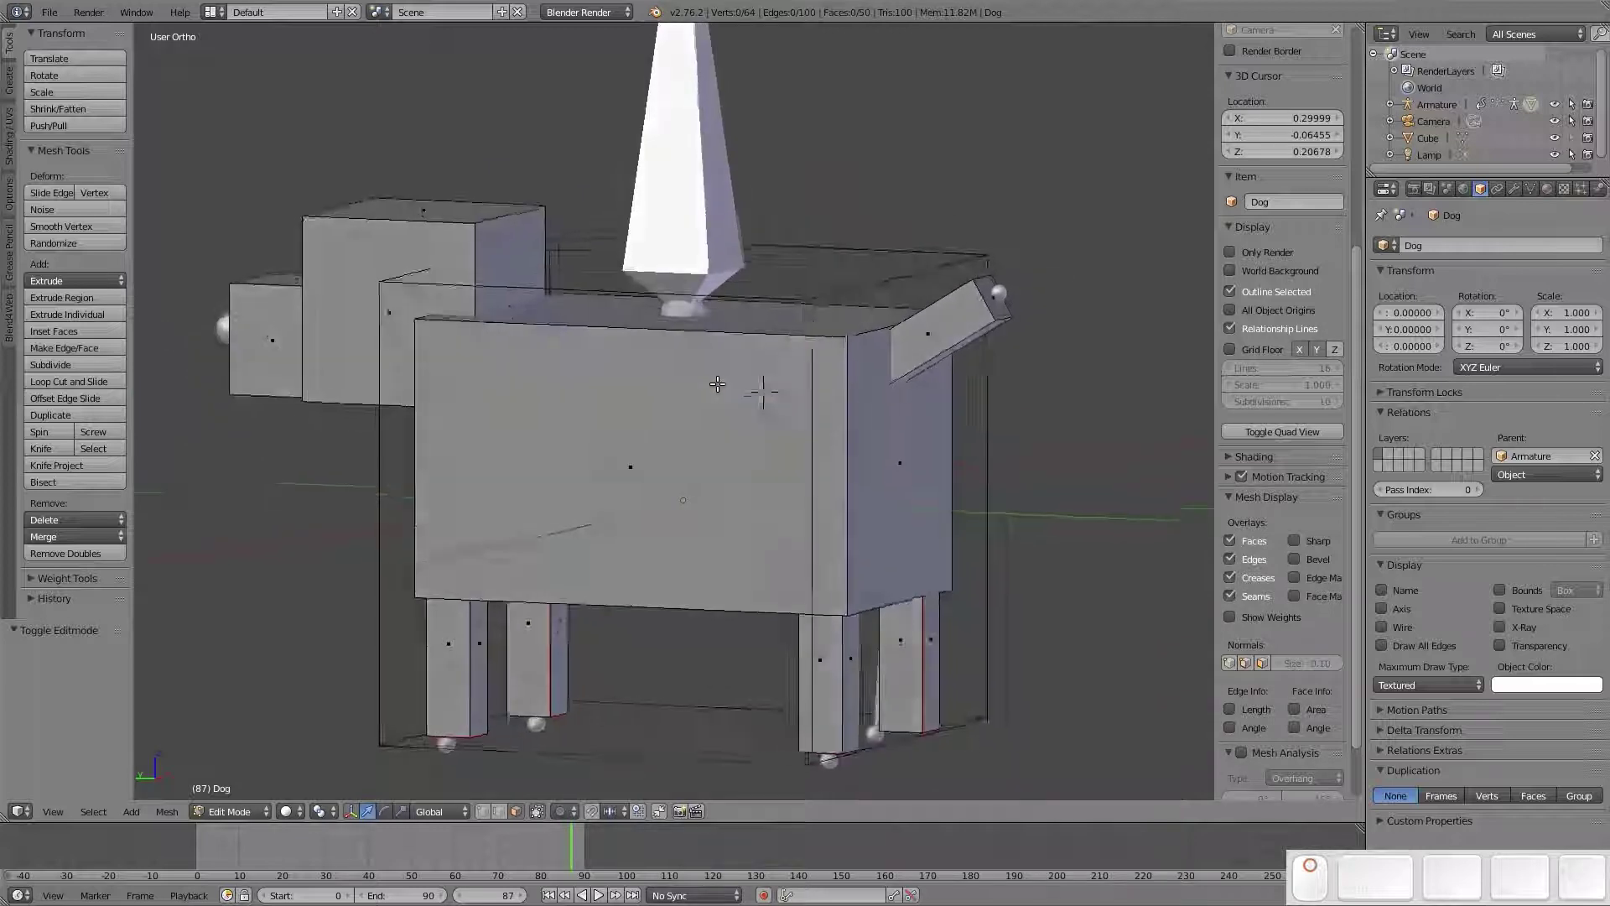
right_click(652, 461)
key(a)
middle_drag(651, 462, 687, 453)
Switch the screen layout to UV Editing with the dog mesh in view
click(209, 13)
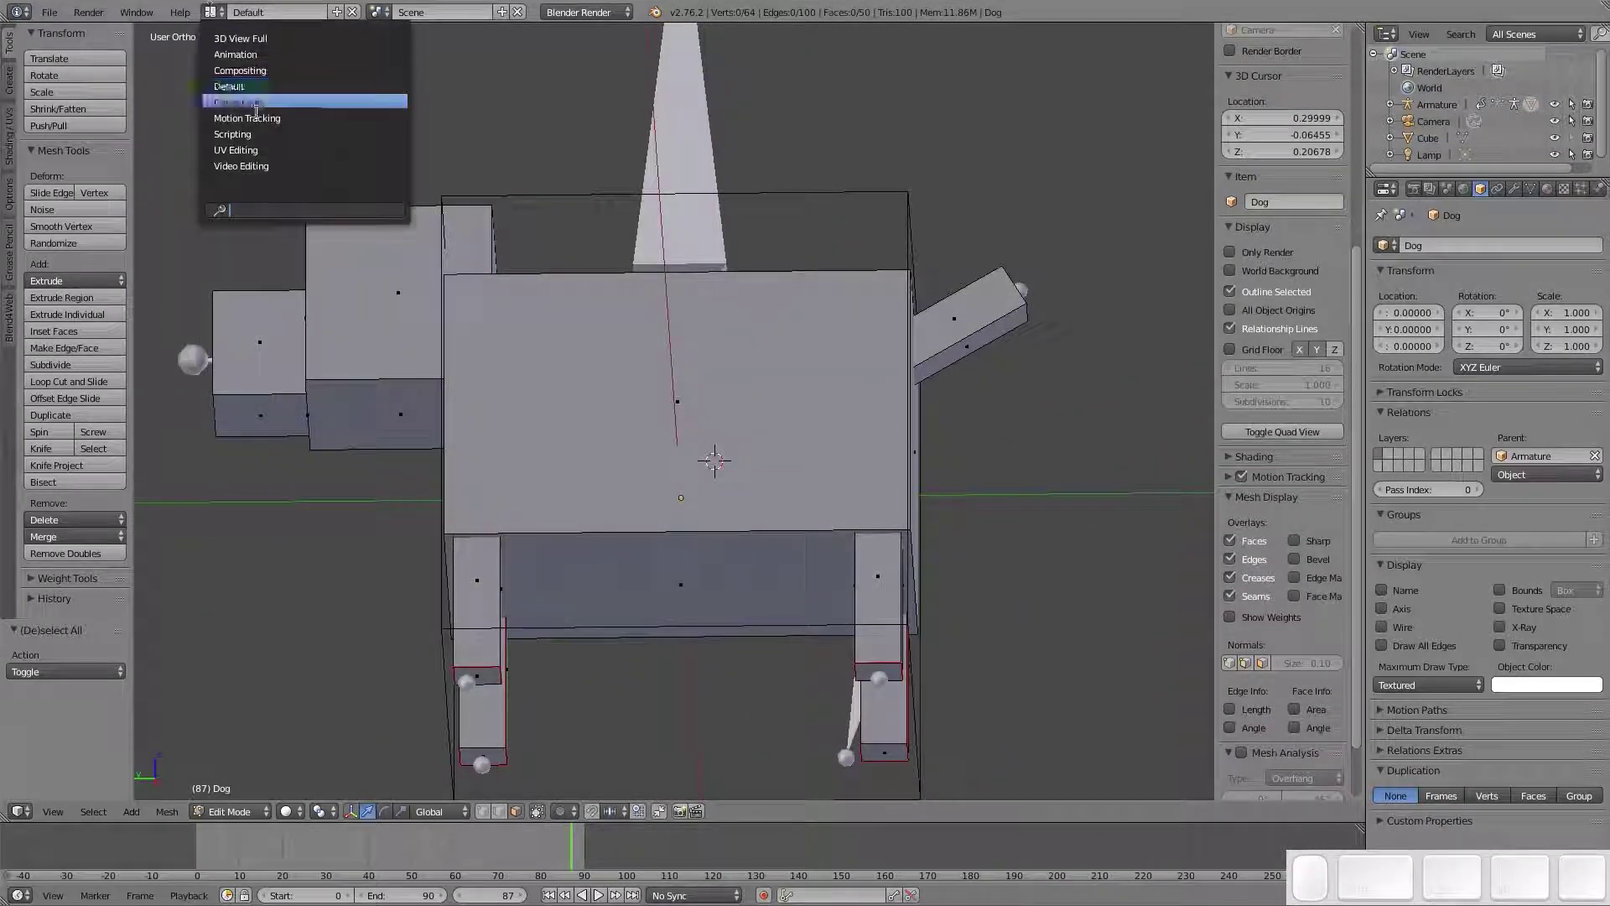
click(257, 151)
middle_drag(1342, 519, 1381, 530)
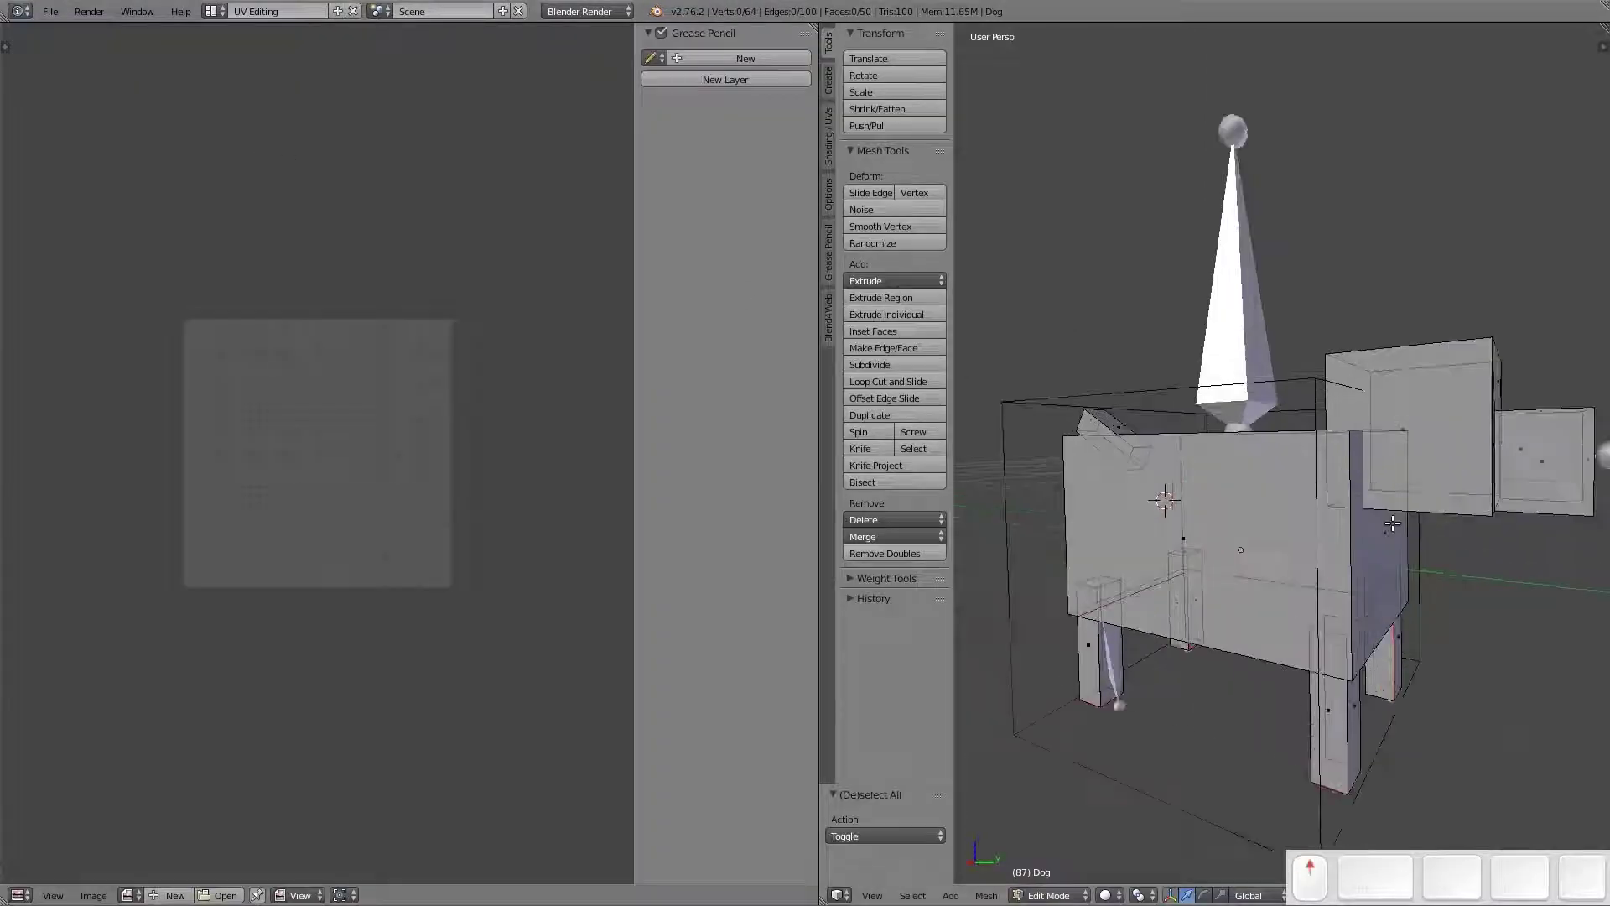
Select all faces of the dog mesh and unwrap them with the Unwrap method
key(a)
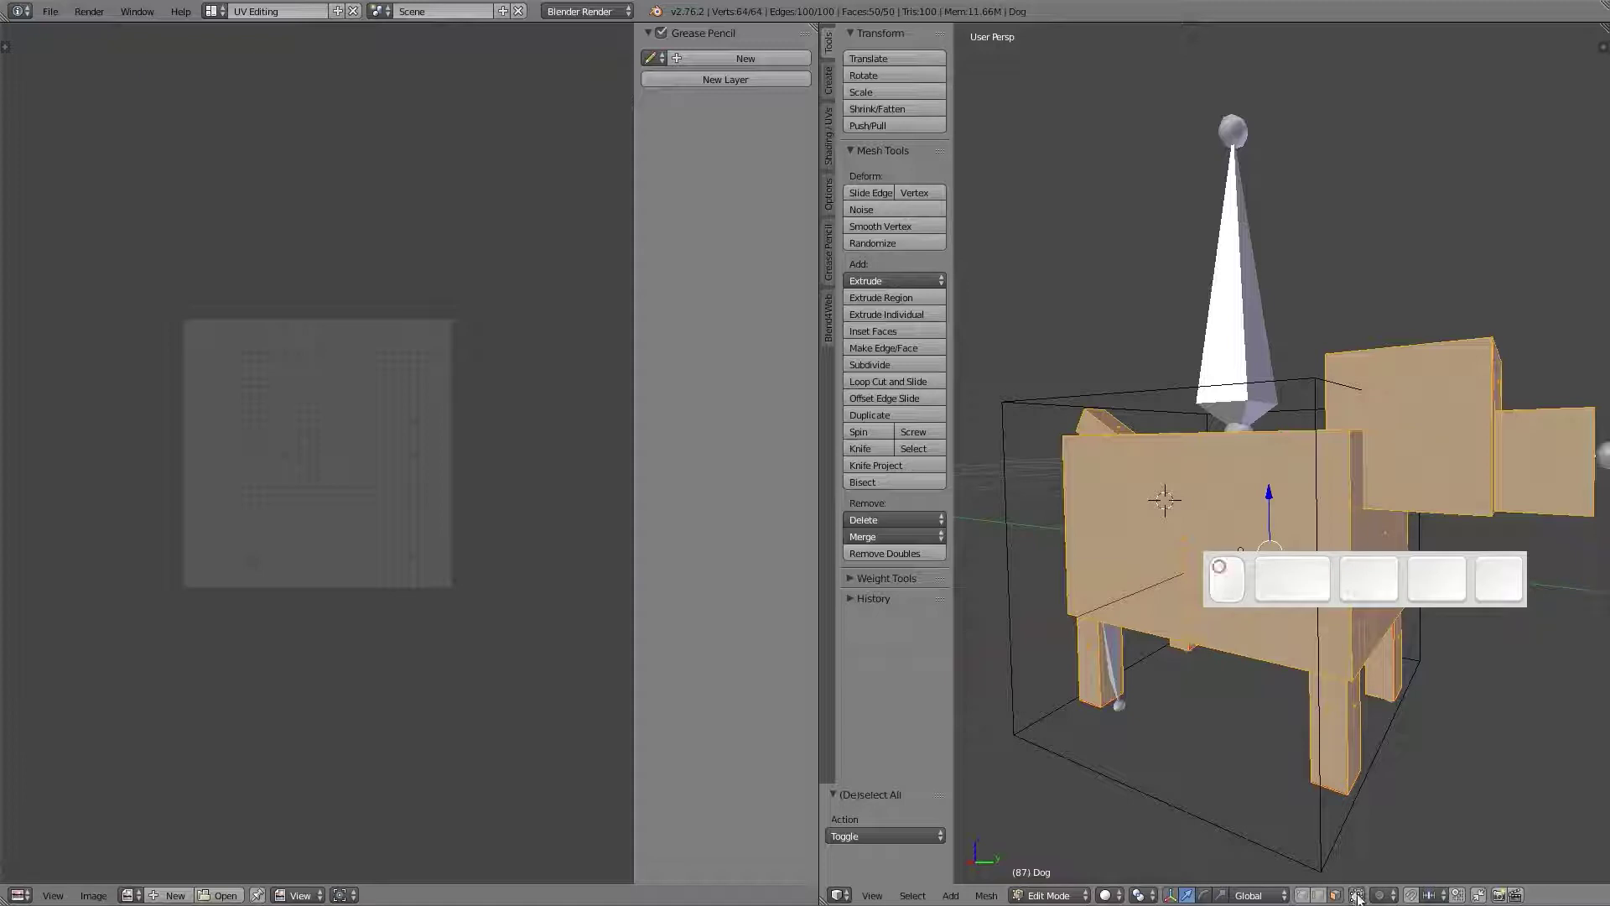
drag(1289, 583, 1379, 881)
middle_drag(1292, 523, 1225, 531)
key(a)
scroll(1226, 531, up, 5)
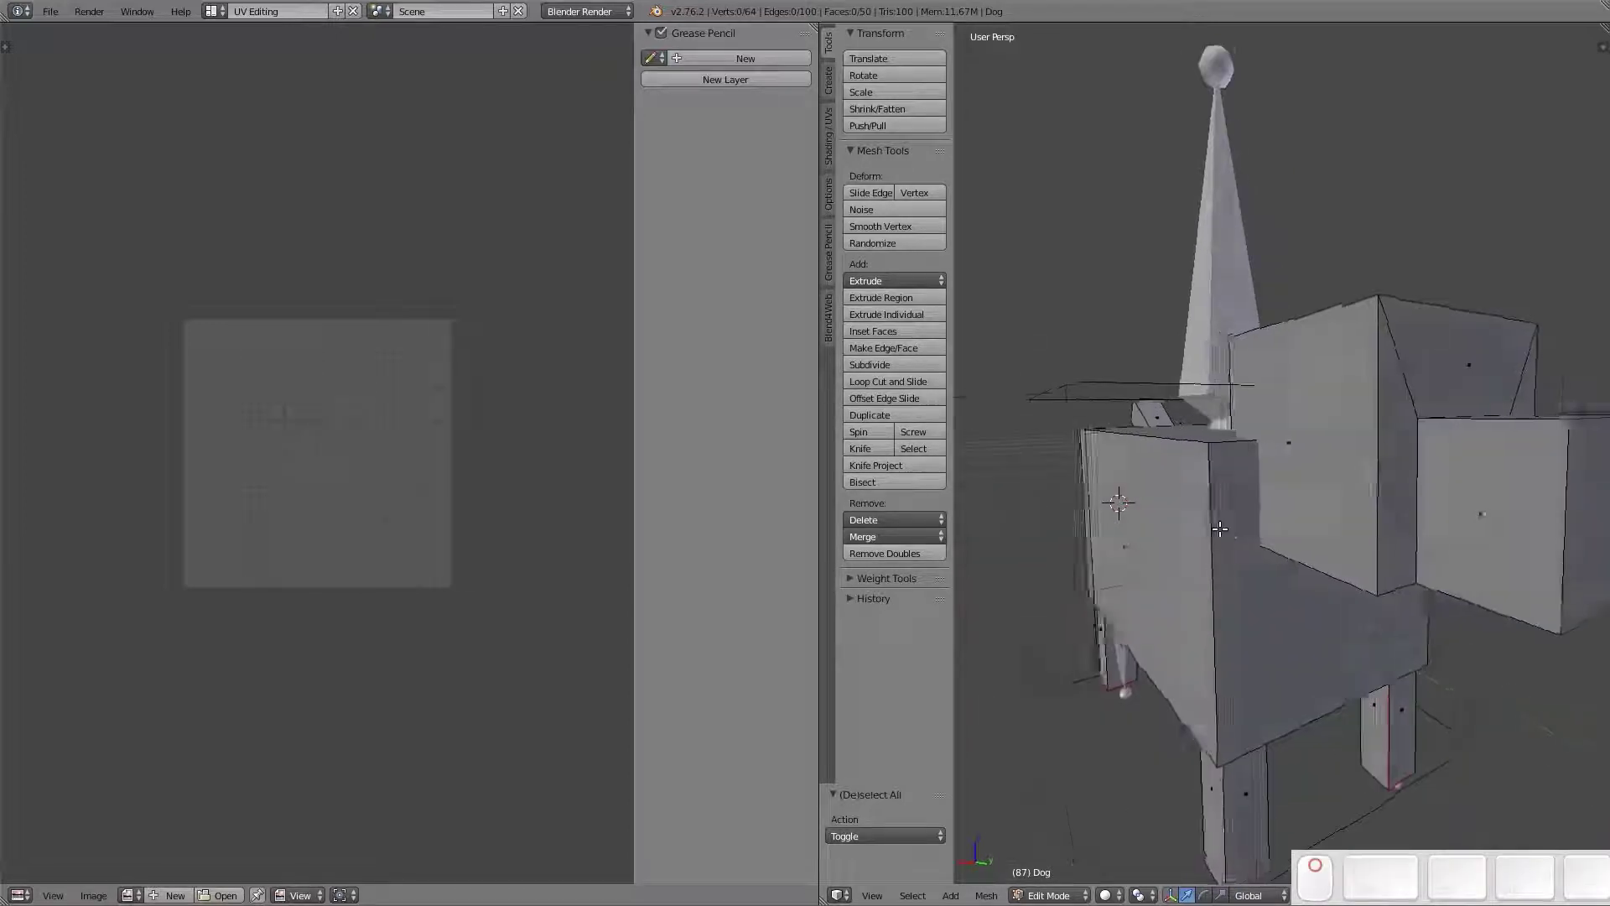
key(a)
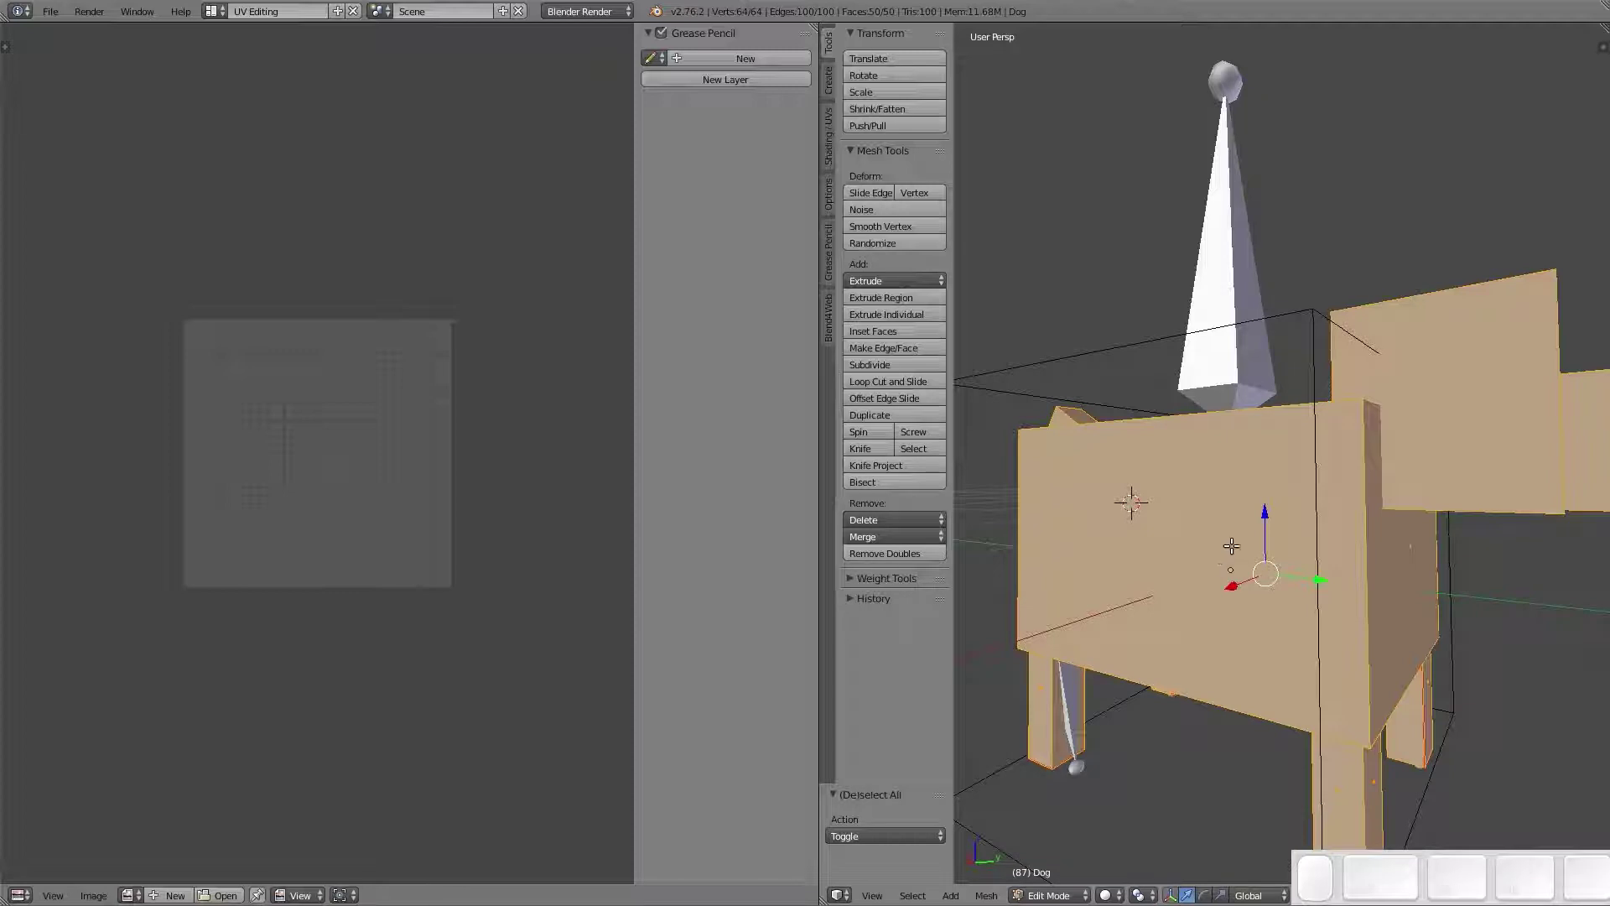
key(u)
click(1217, 546)
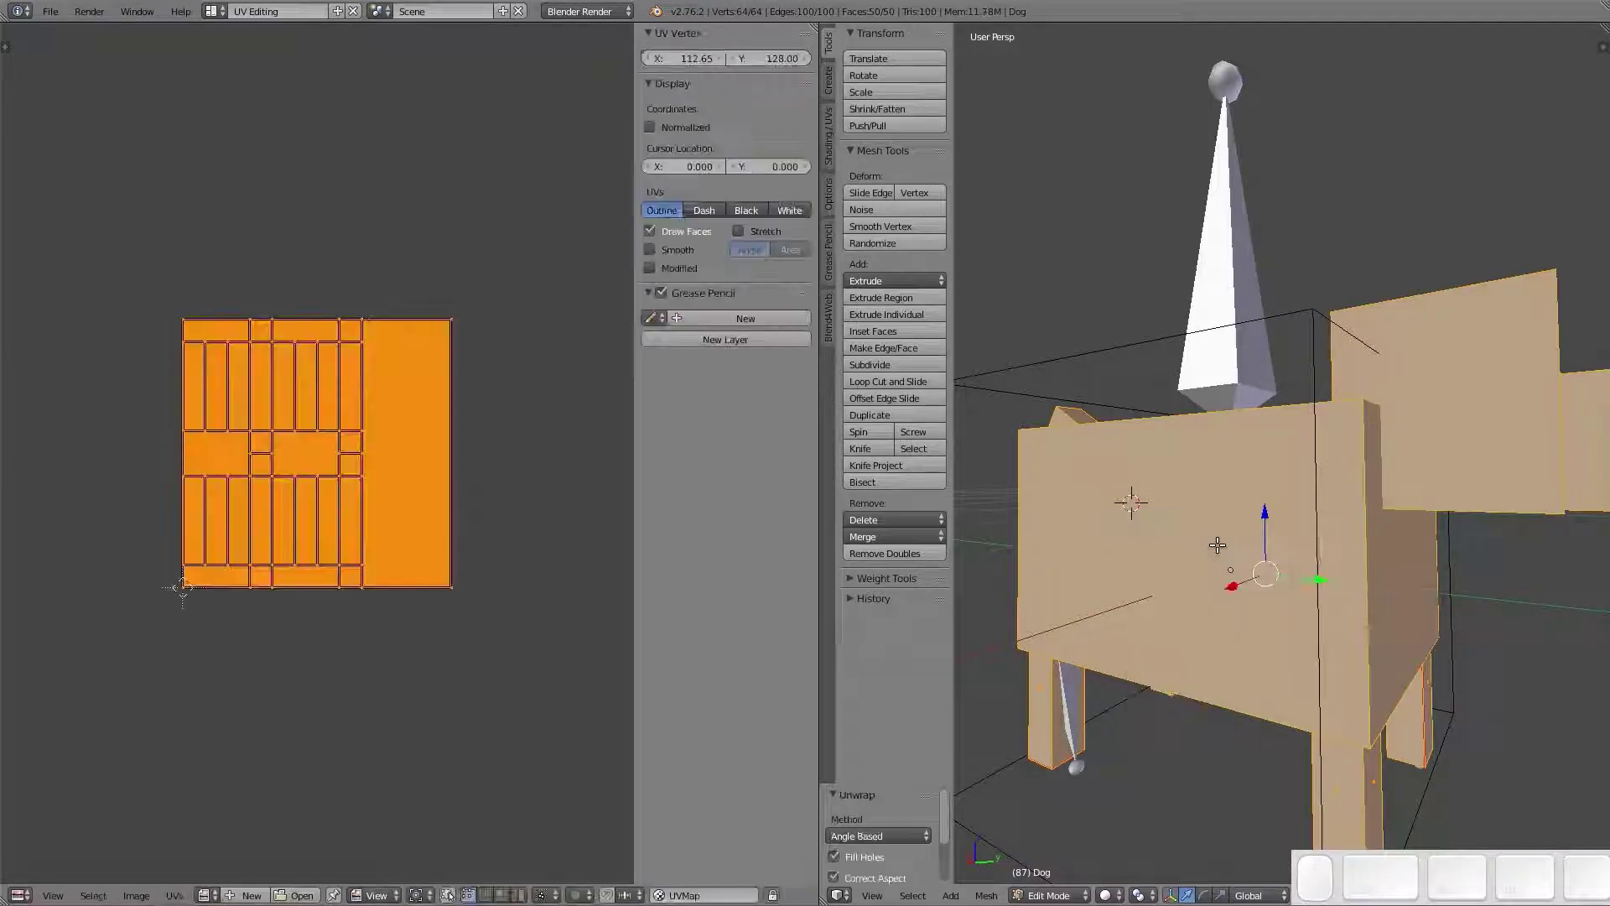
Assign a new 1024 x 1024 px image with the Color Grid generated type to the unwrapped dog mesh
key(a)
scroll(331, 550, up, 3)
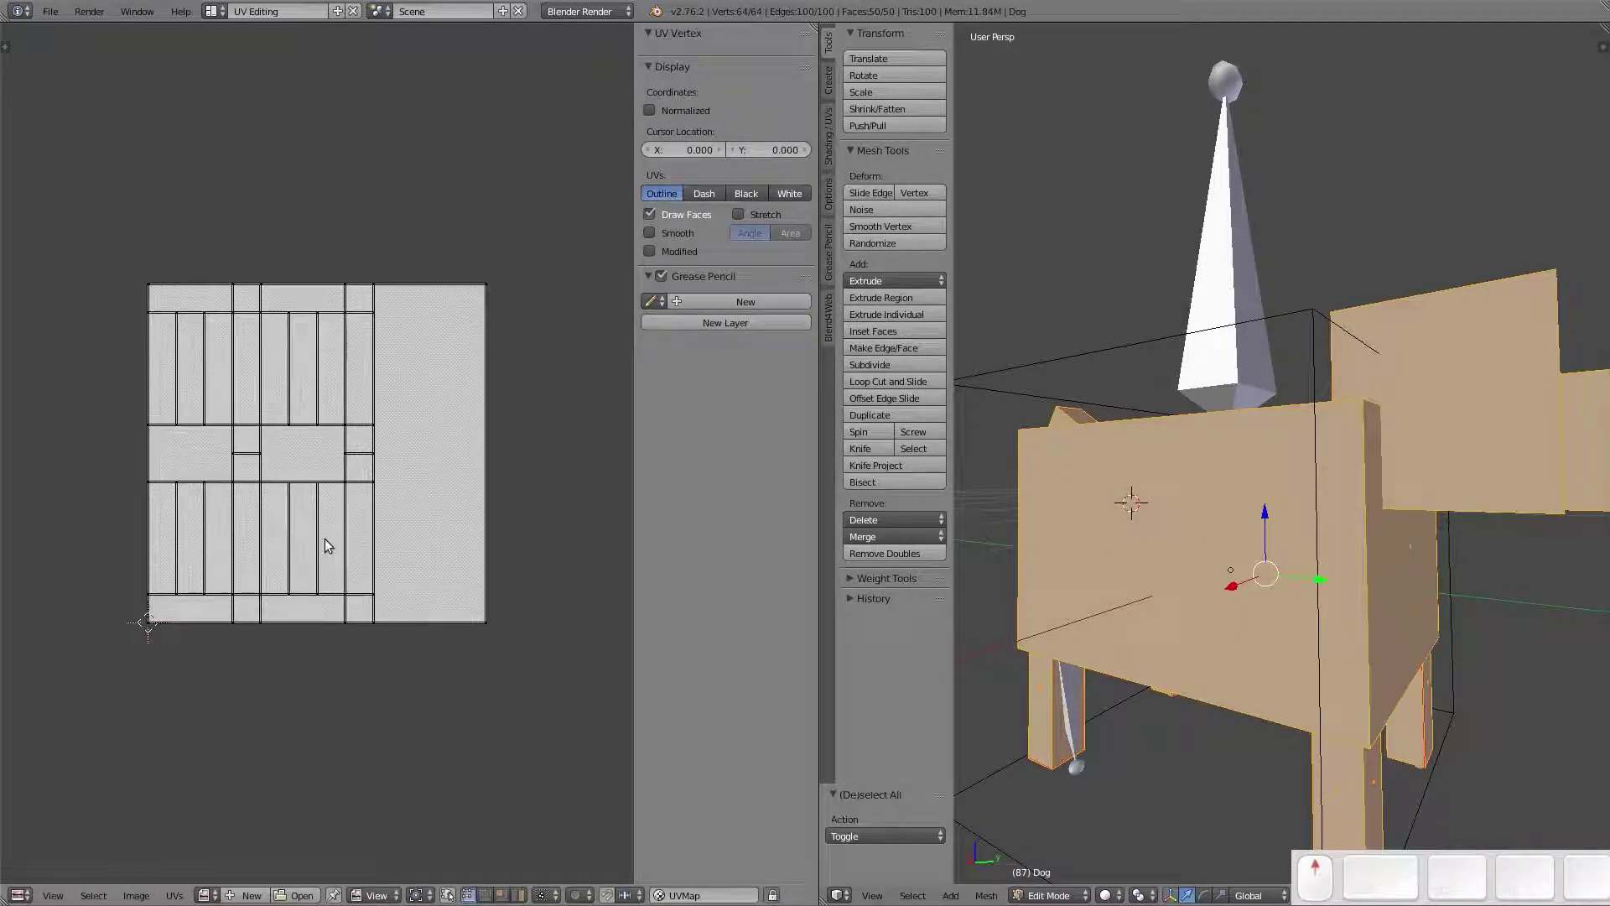
click(230, 895)
click(269, 811)
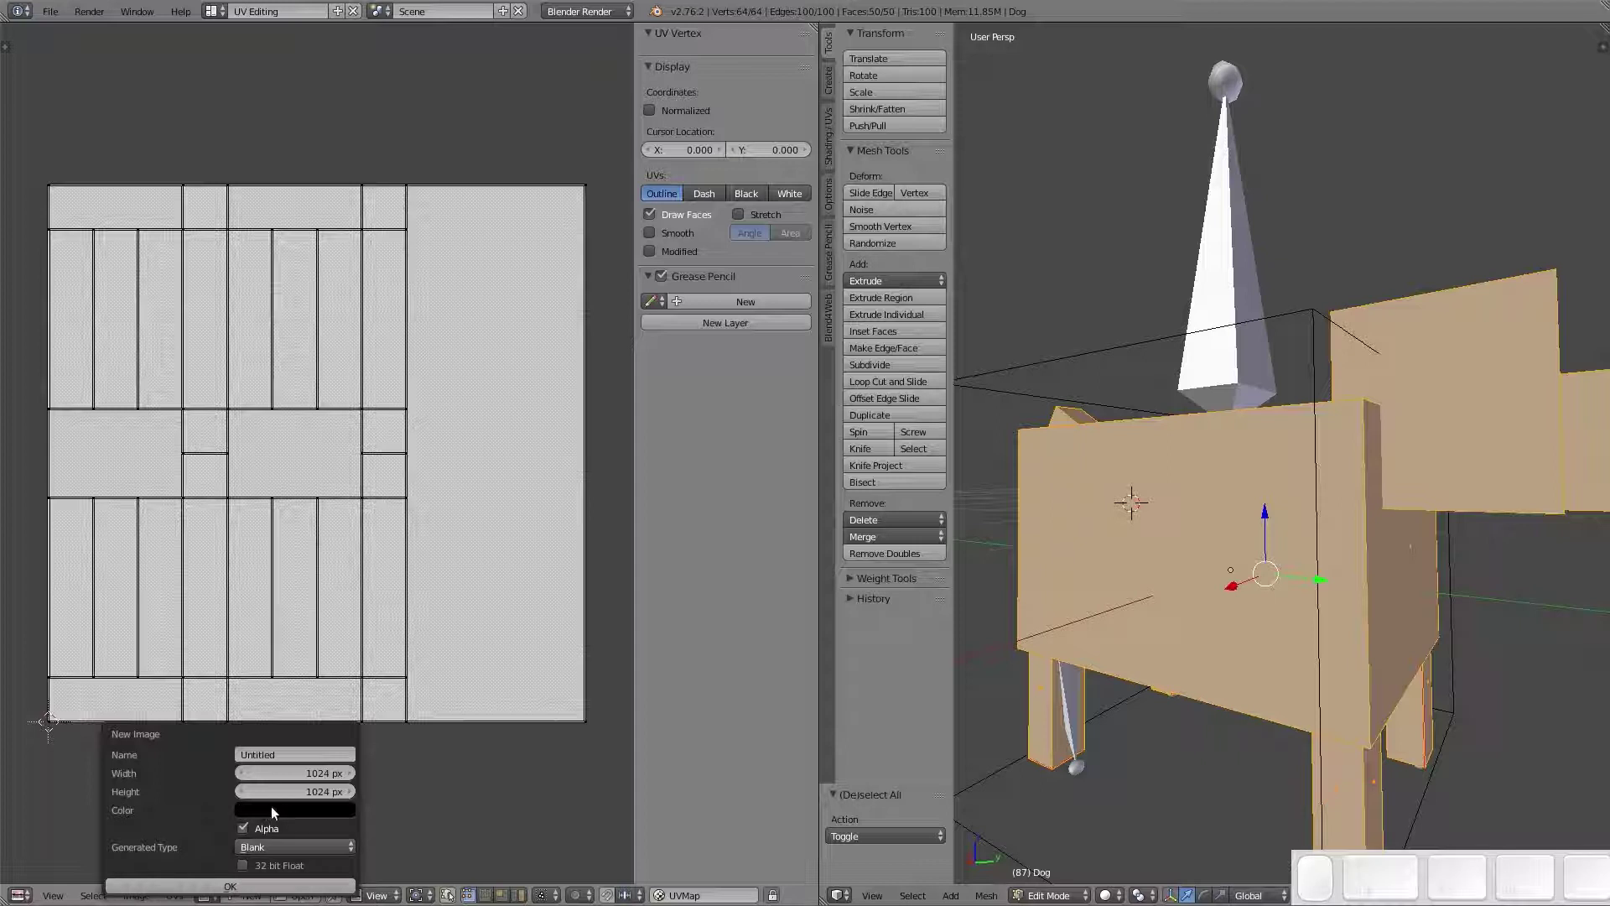
click(263, 847)
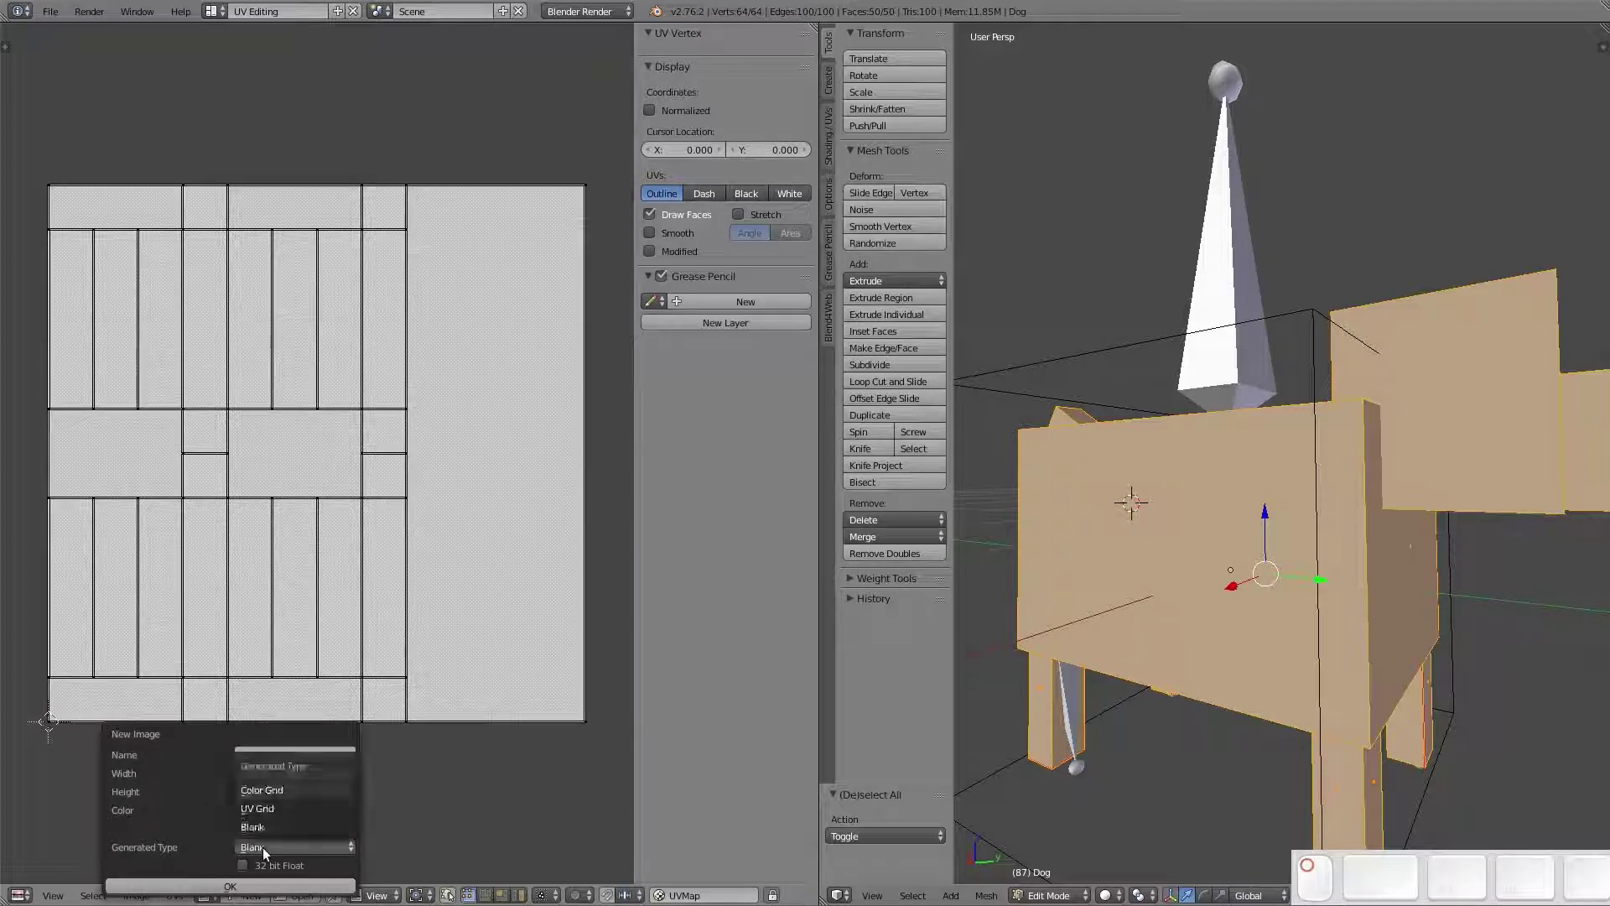
click(264, 788)
click(230, 885)
scroll(410, 465, down, 4)
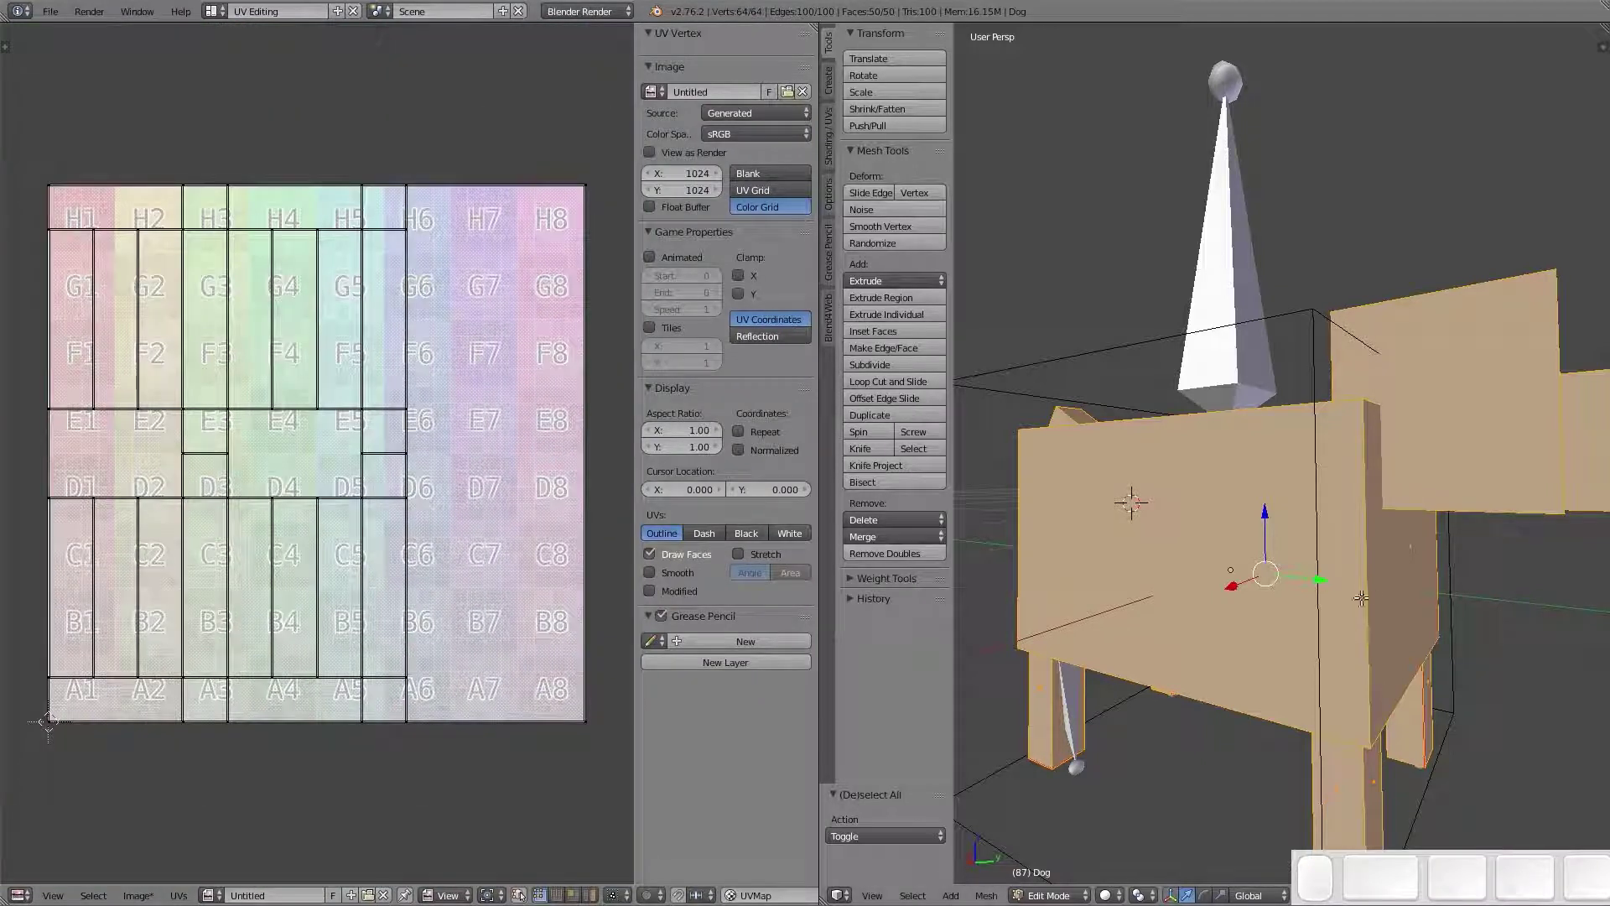
Try Material viewport shading to preview the color grid on the dog
key(z)
key(z)
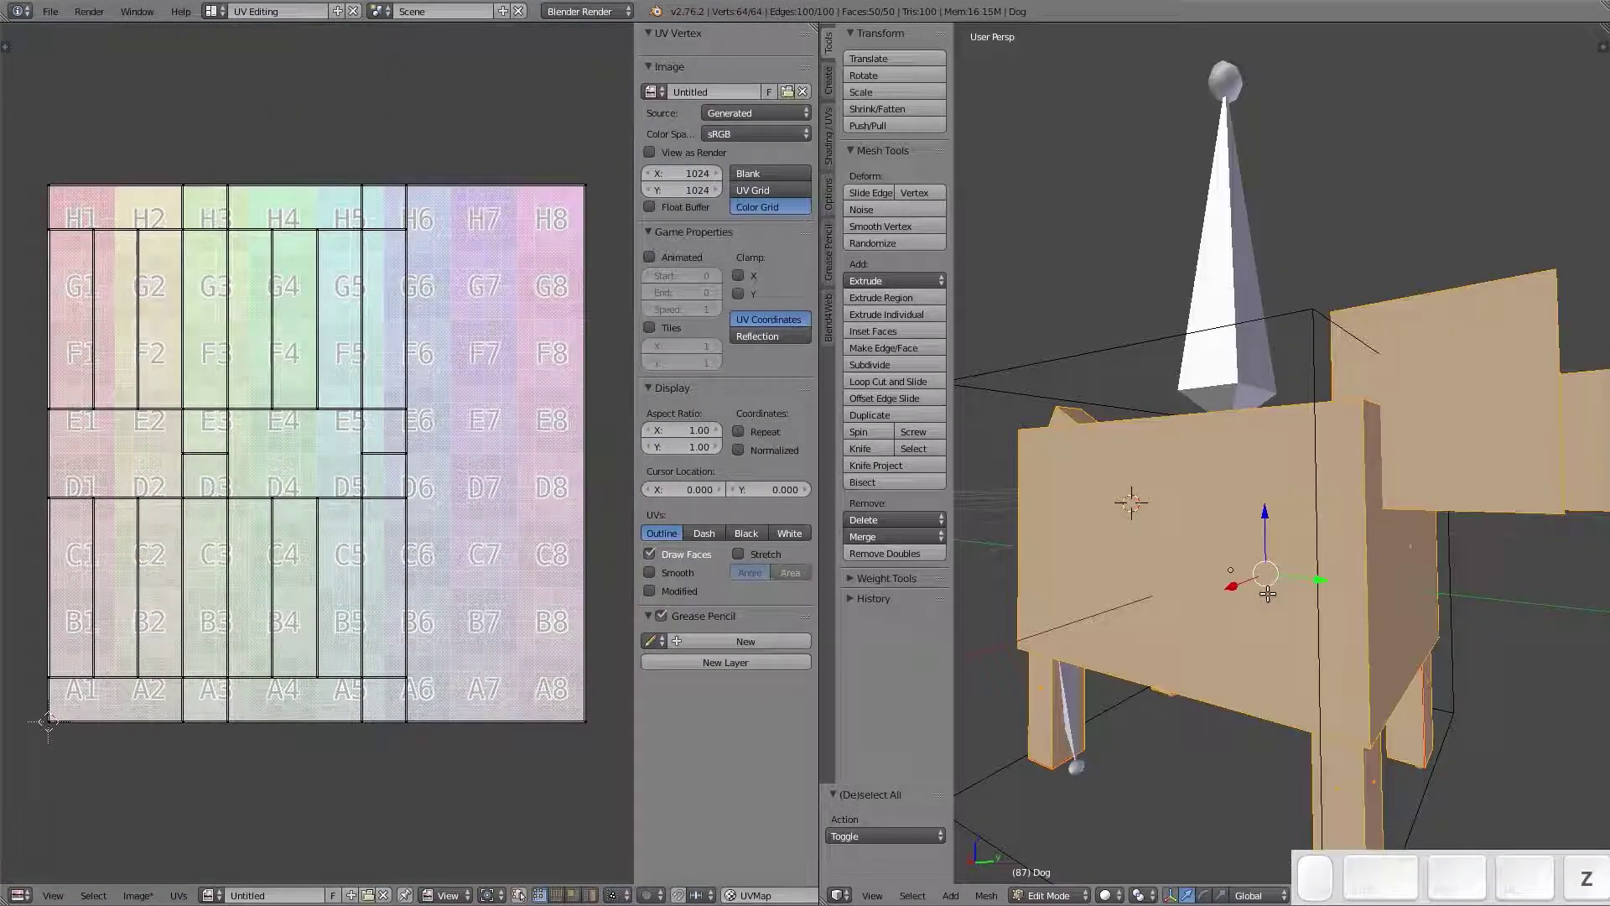
key(shift+z)
click(1079, 894)
click(1122, 895)
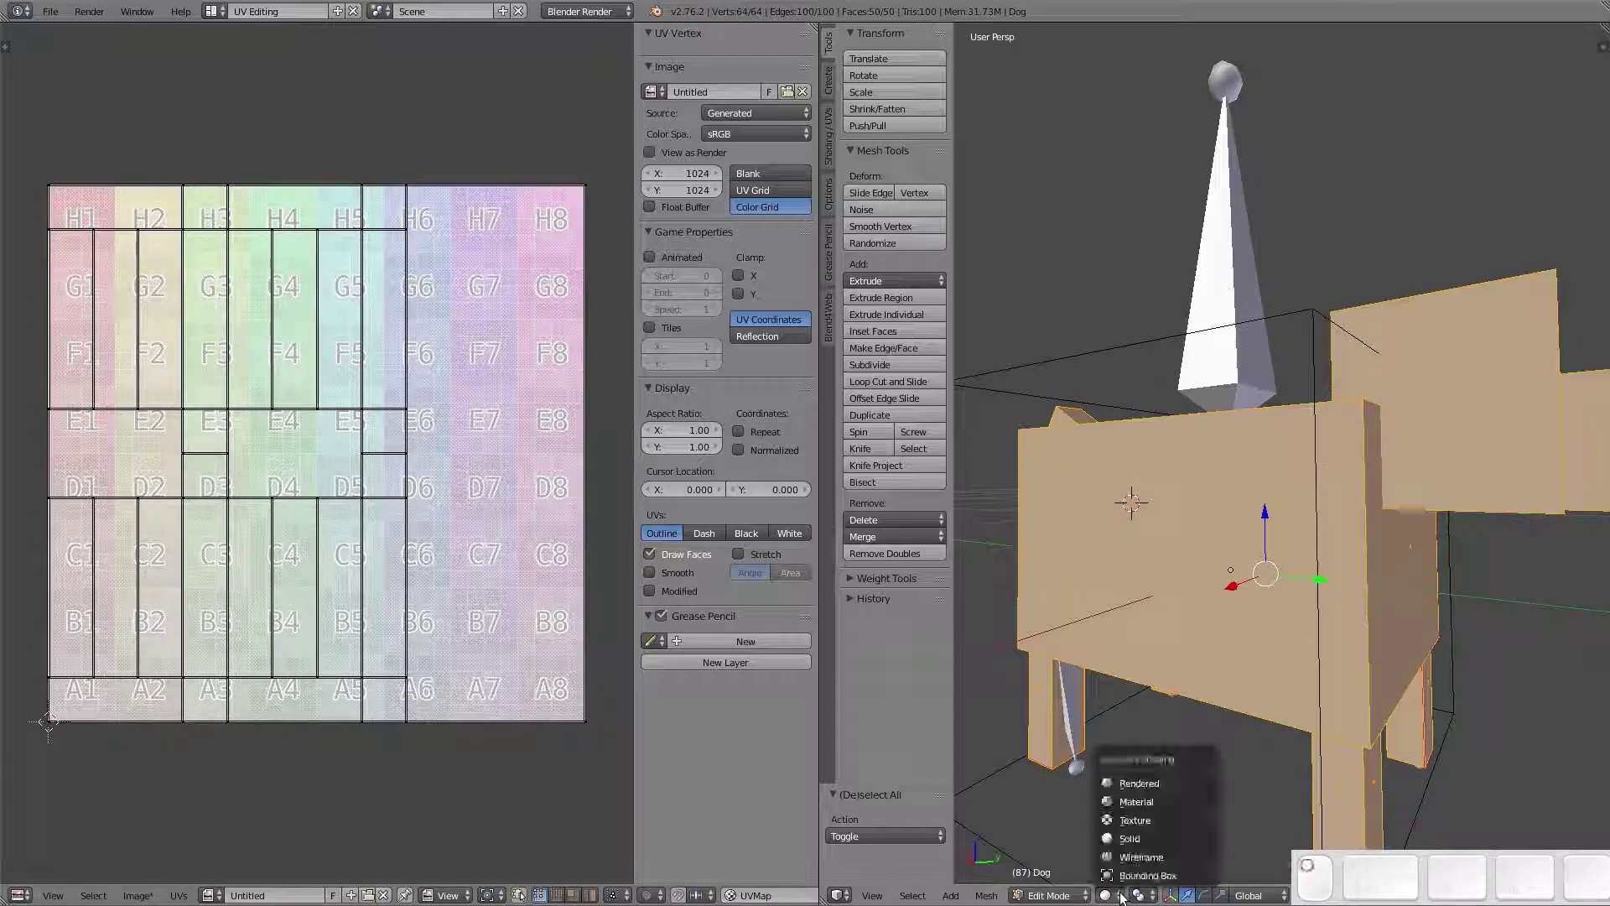
click(1117, 802)
middle_drag(1213, 612, 1178, 654)
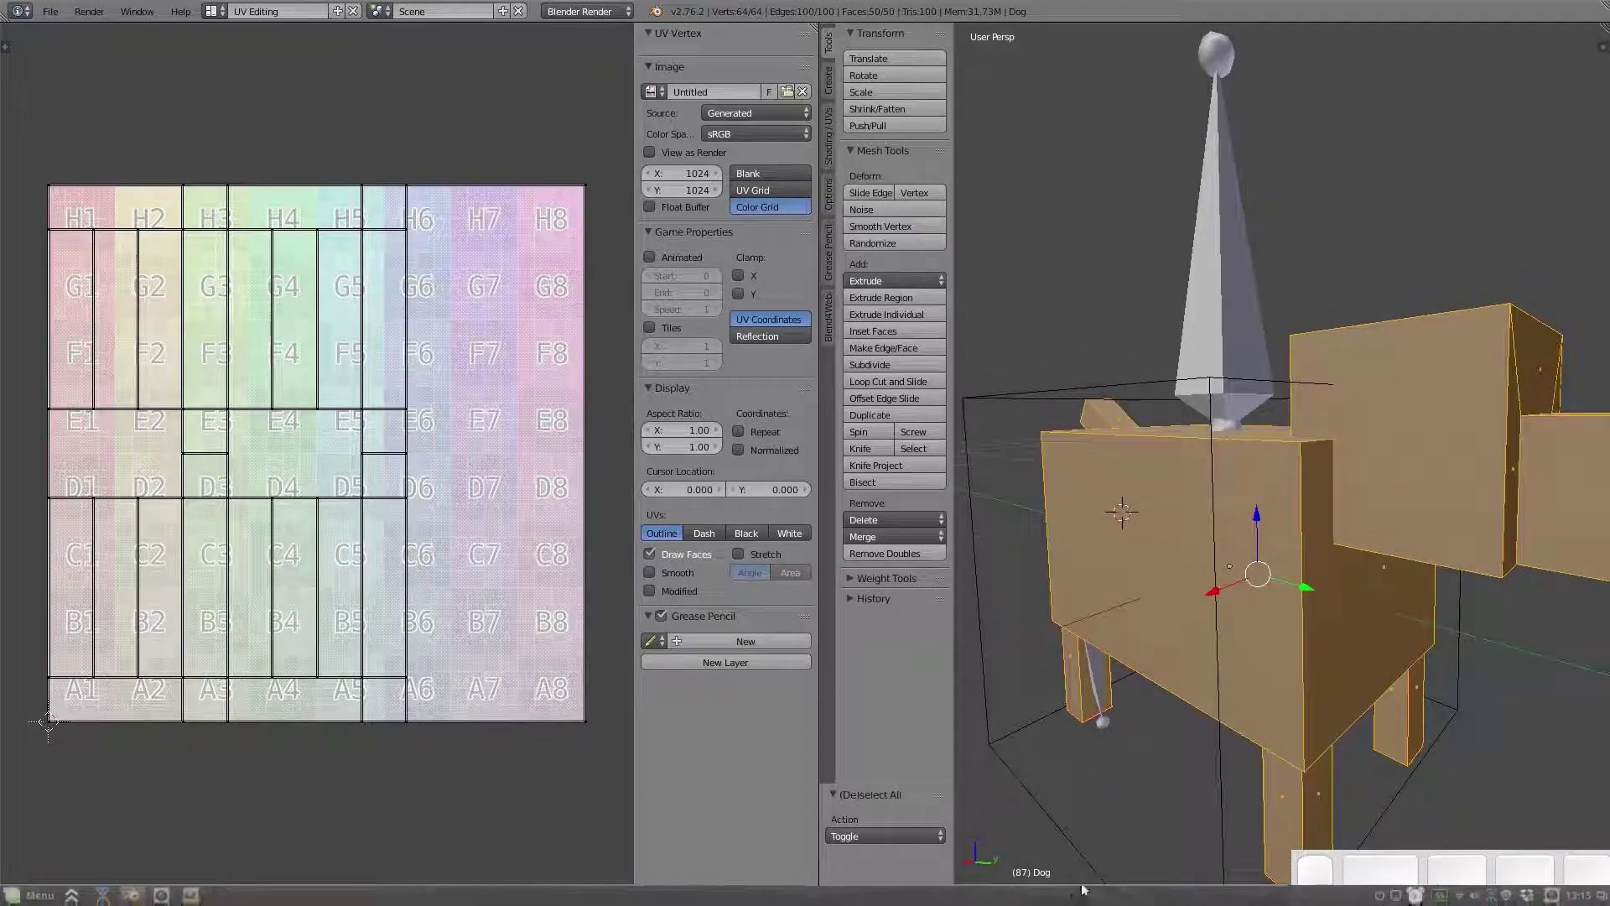
Set the viewport shading to Texture and deselect the dog mesh to inspect the color grid on it
click(1109, 895)
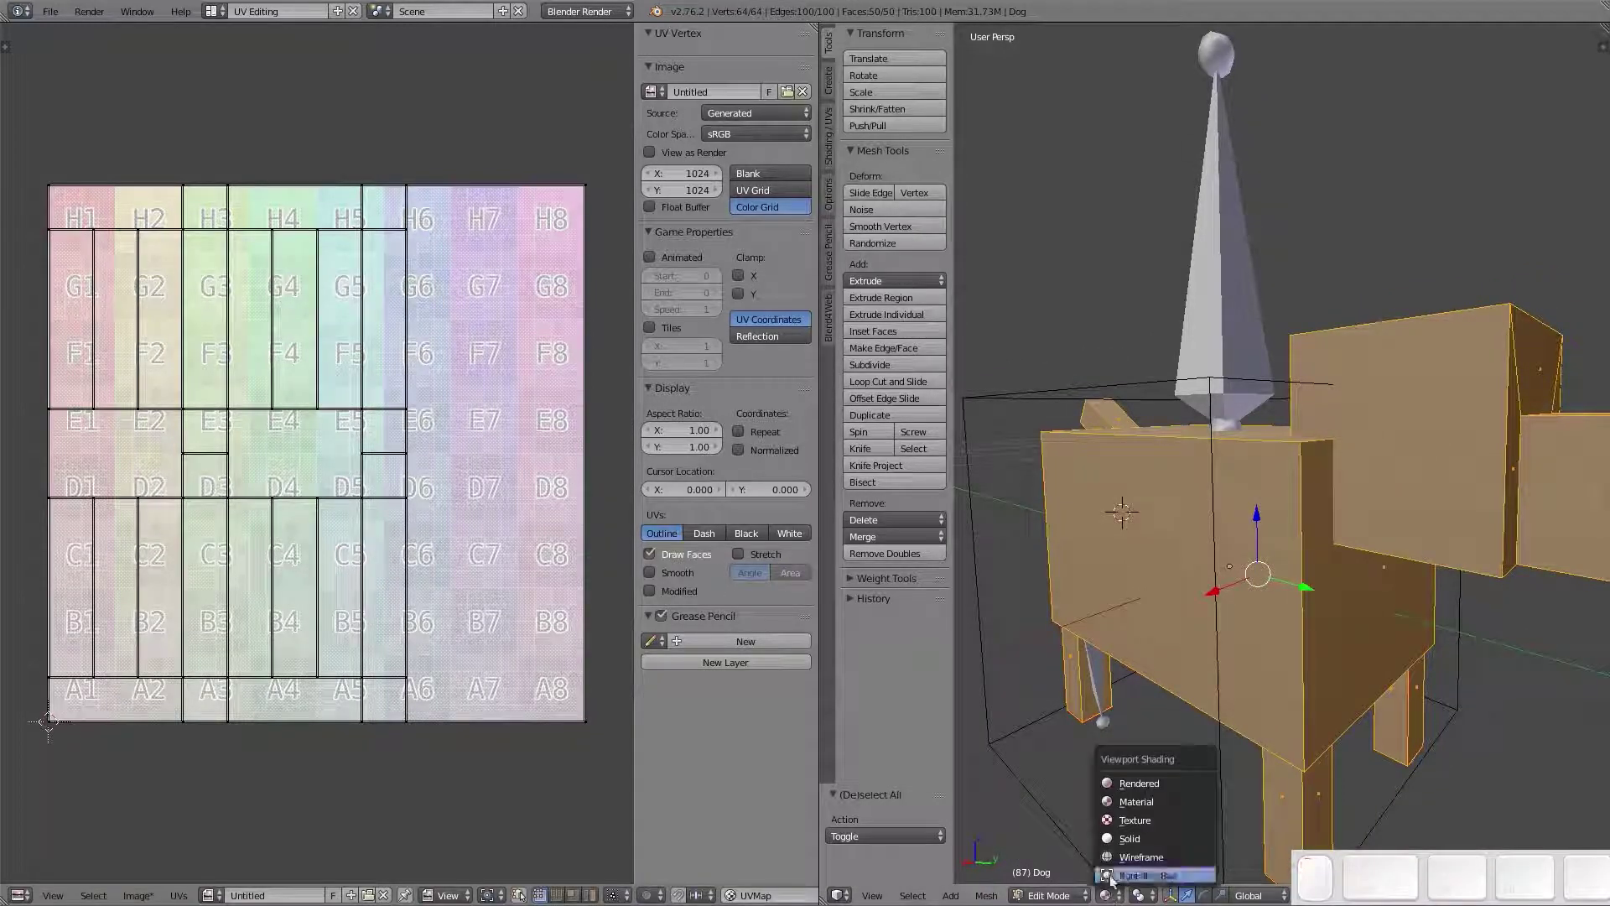
click(1132, 820)
key(a)
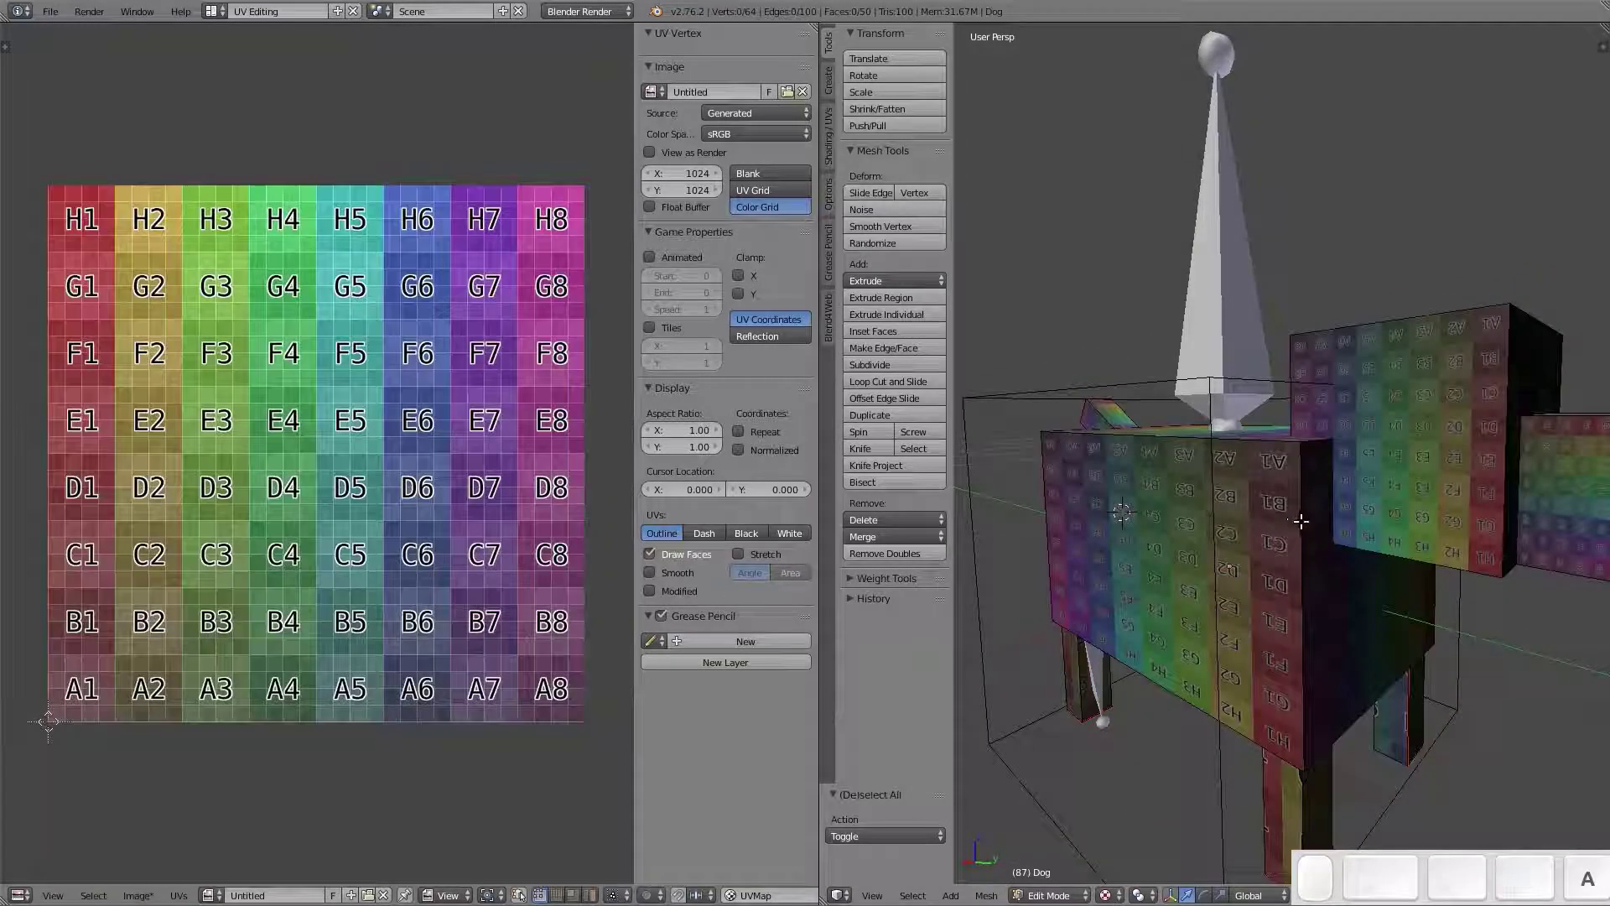
mouse_move(1302, 521)
middle_down()
mouse_move(1132, 525)
mouse_move(1308, 546)
middle_up()
scroll(1308, 546, down, 10)
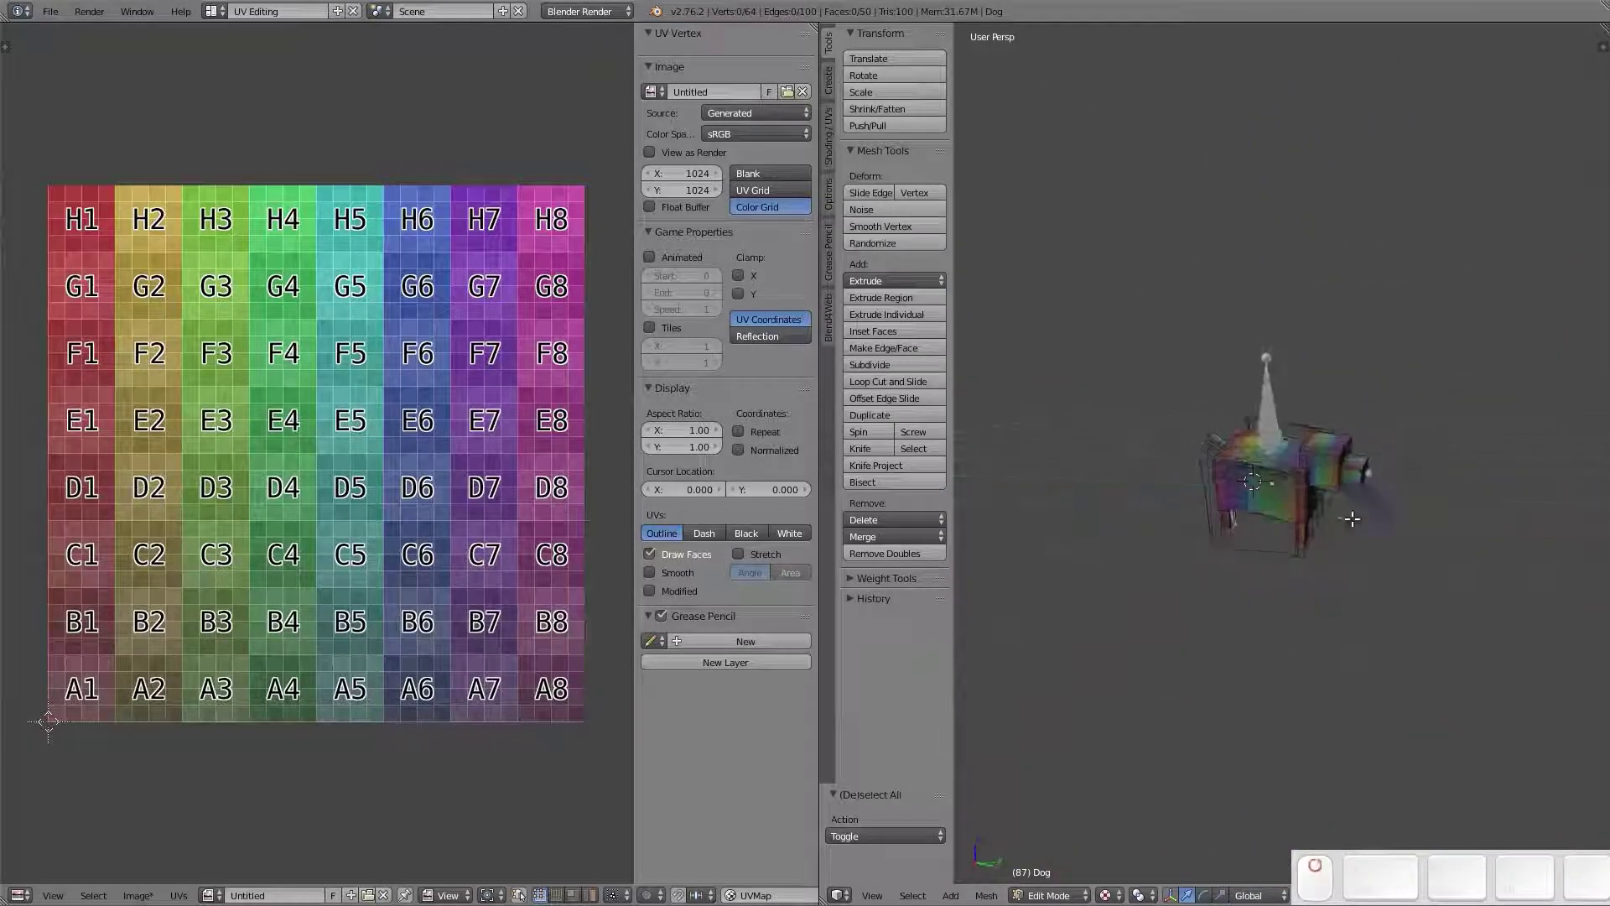
Leave Edit Mode, select the scene's lamp, and return to the Default screen layout
key(Tab)
scroll(1319, 422, down, 3)
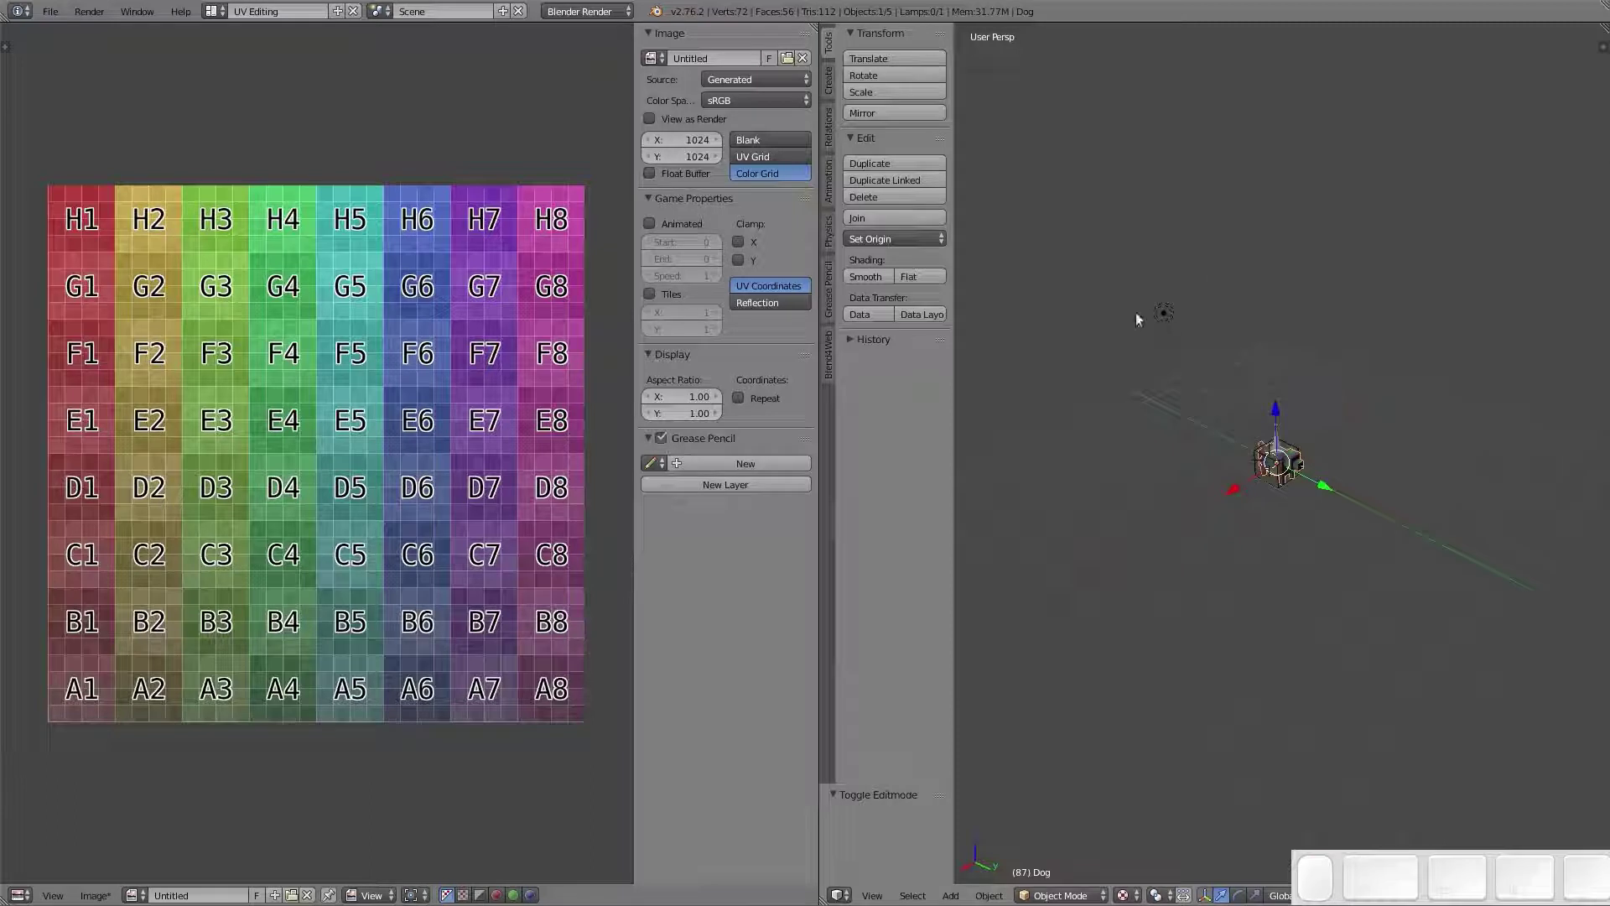
right_click(1163, 314)
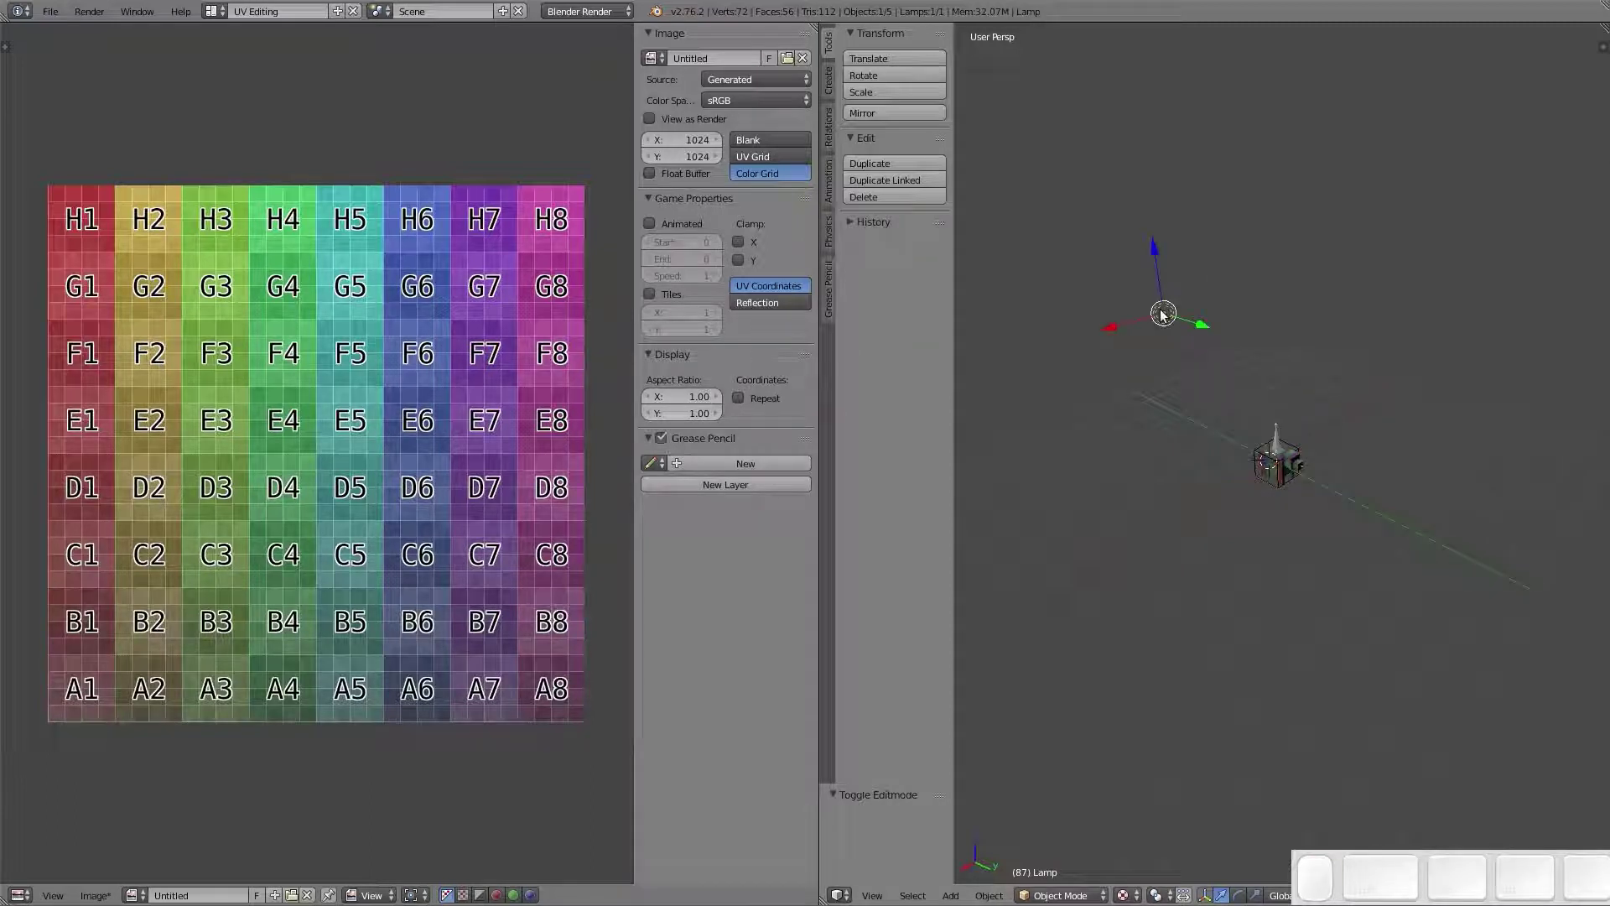
click(212, 11)
click(266, 86)
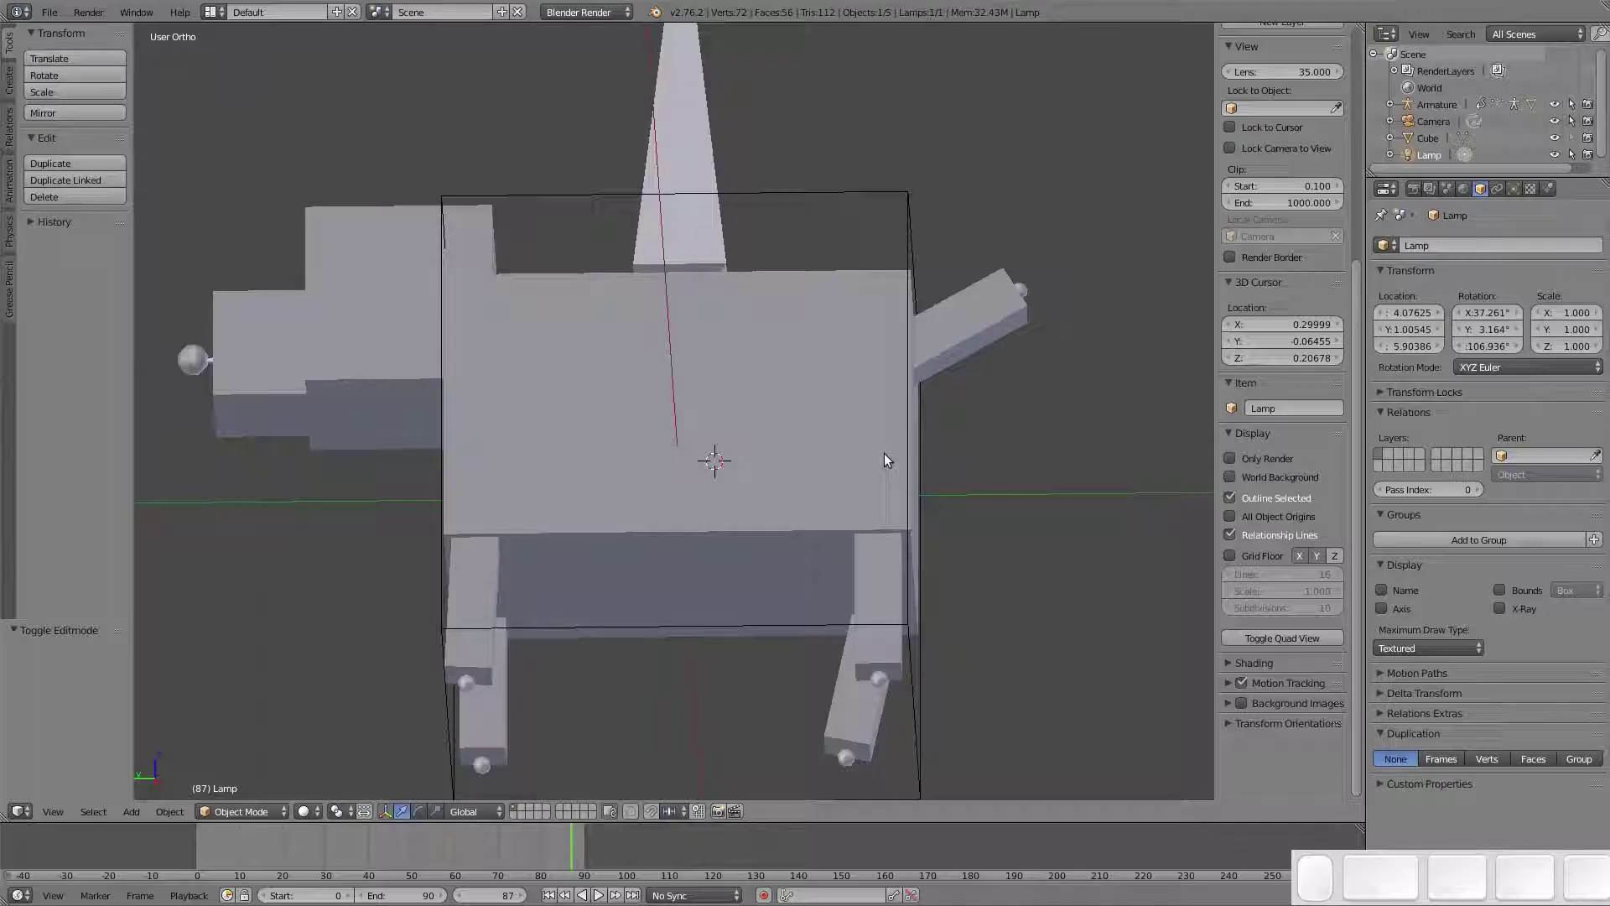
Change the lamp type to Sun and reposition the lamp slightly in the top view
scroll(807, 402, down, 3)
key(KP_7)
scroll(806, 409, down, 3)
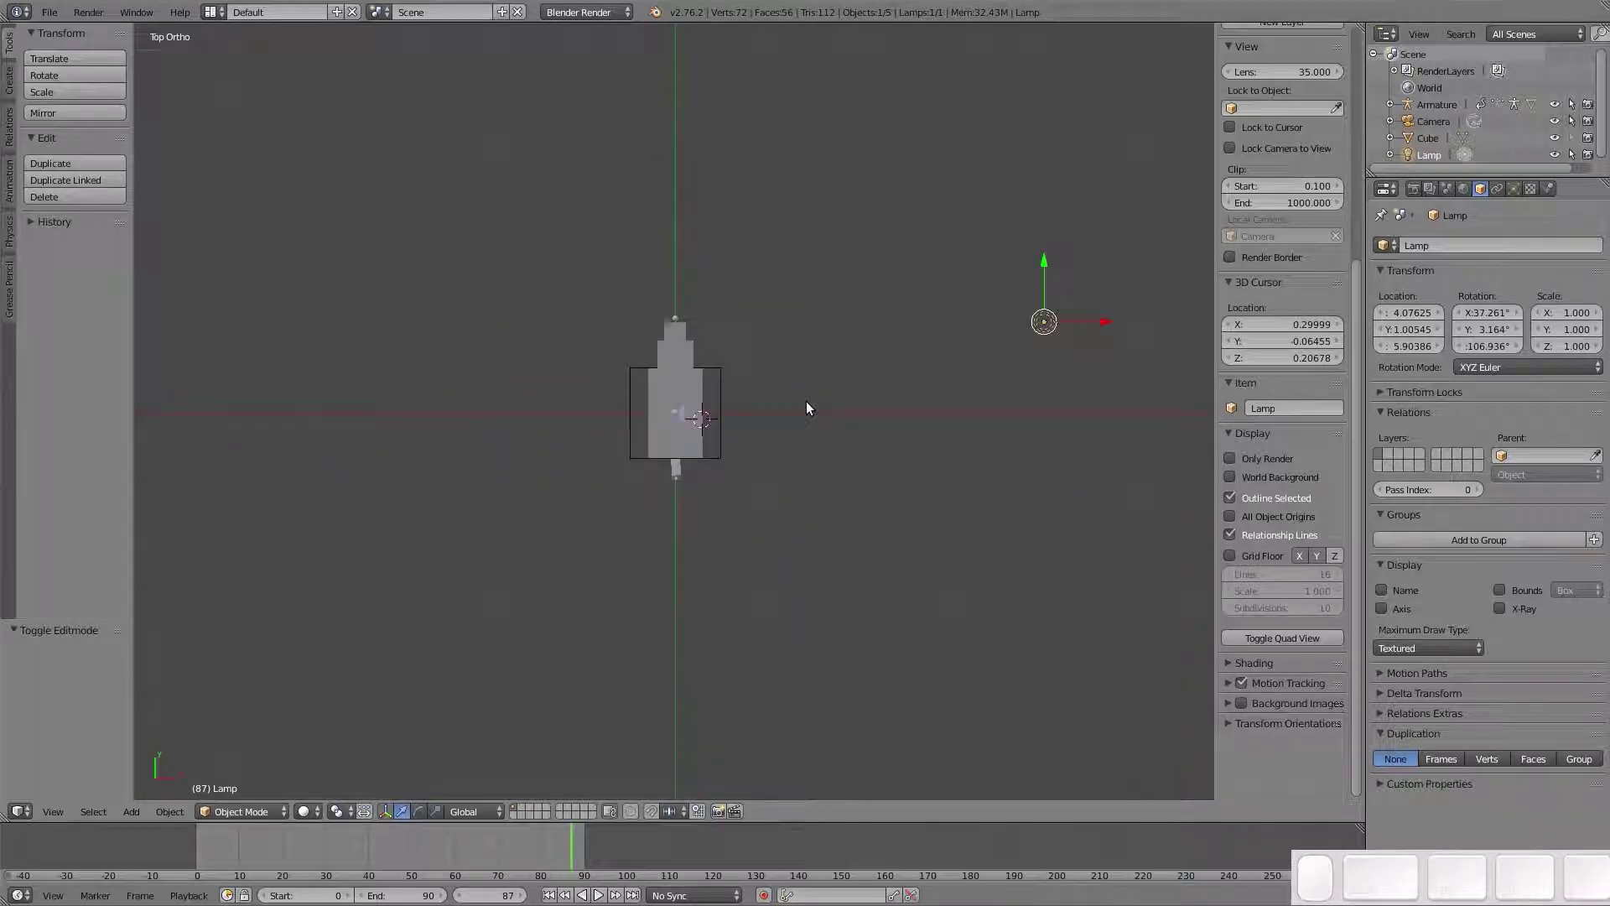
click(1514, 189)
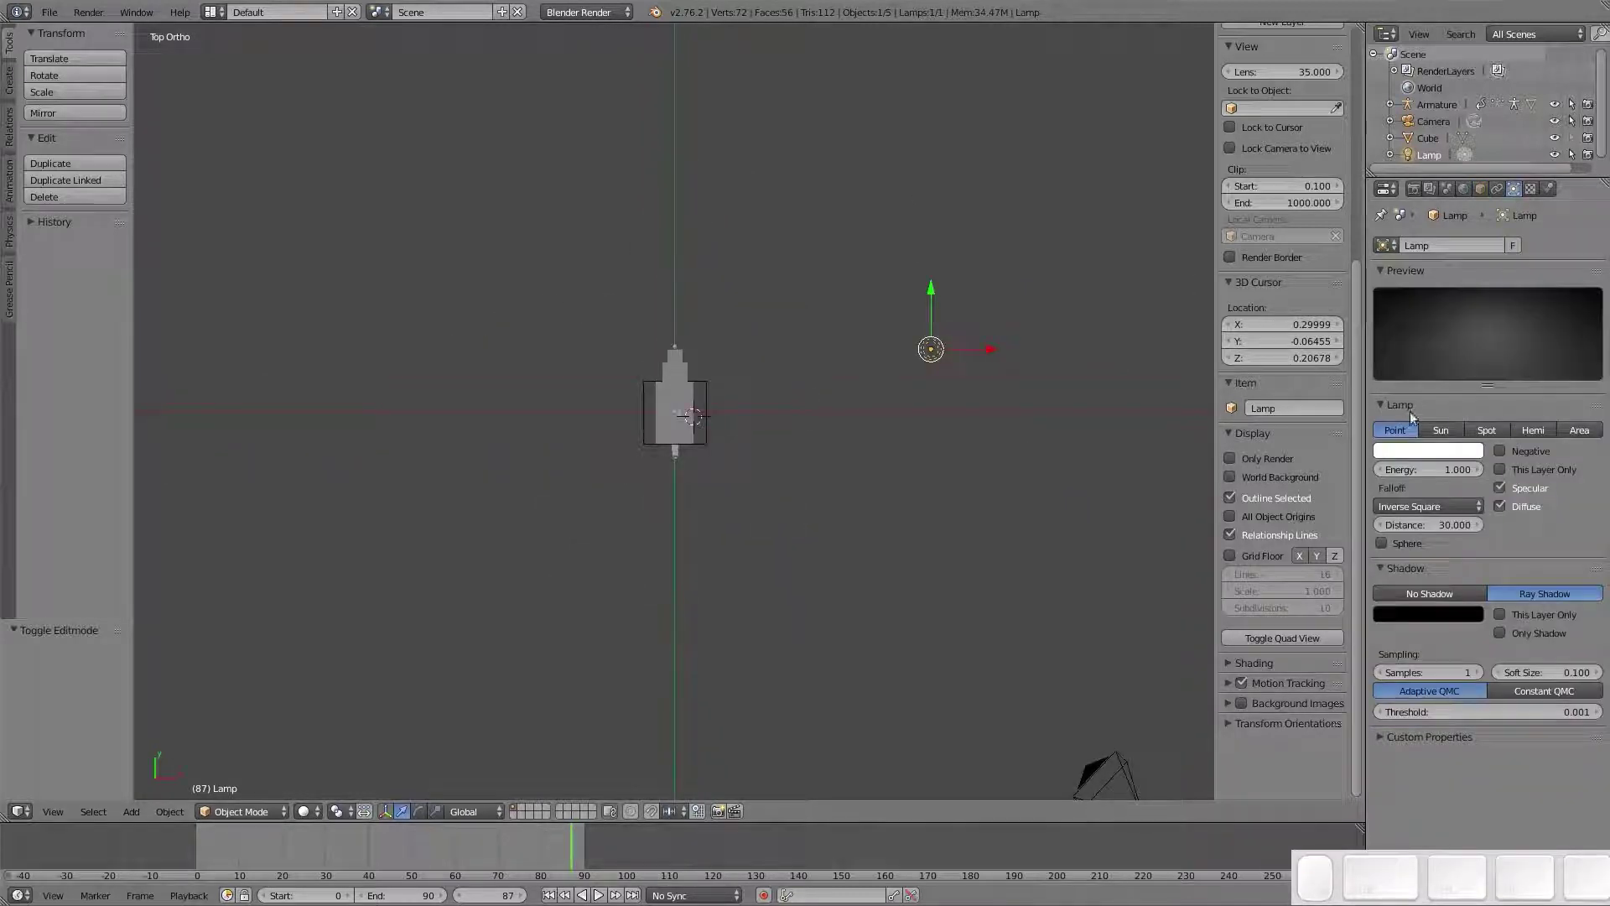
click(1435, 429)
key(g)
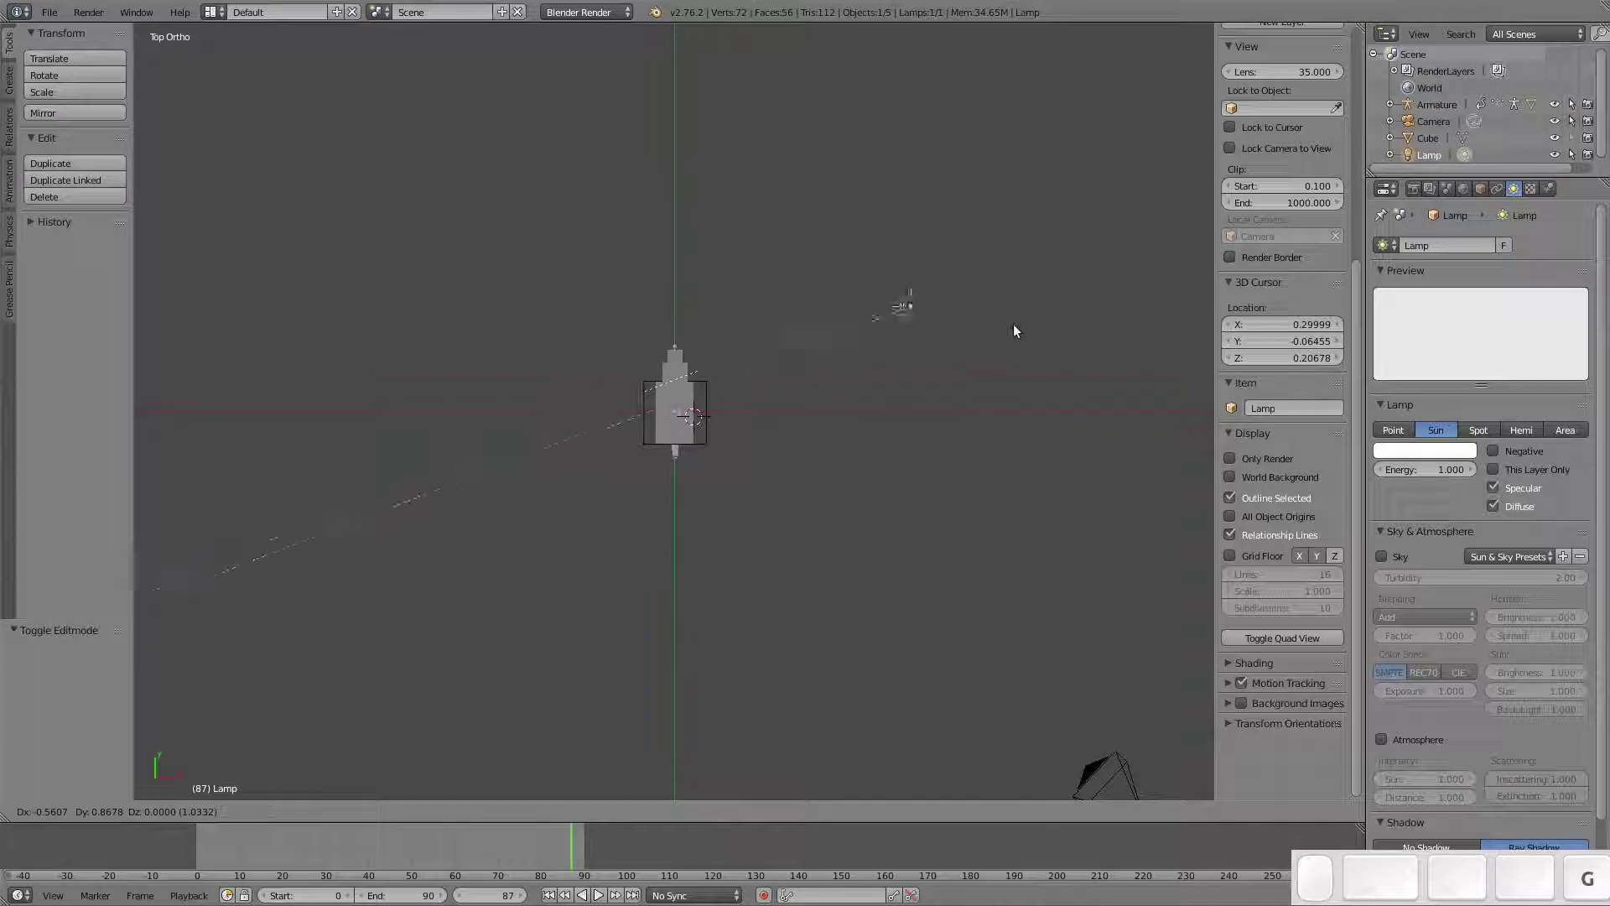
click(1013, 323)
Duplicate the sun lamp to the dog's opposite side, rotated about -128.6°, with an energy of 0.5
key(shift+d)
click(670, 426)
key(r)
click(939, 307)
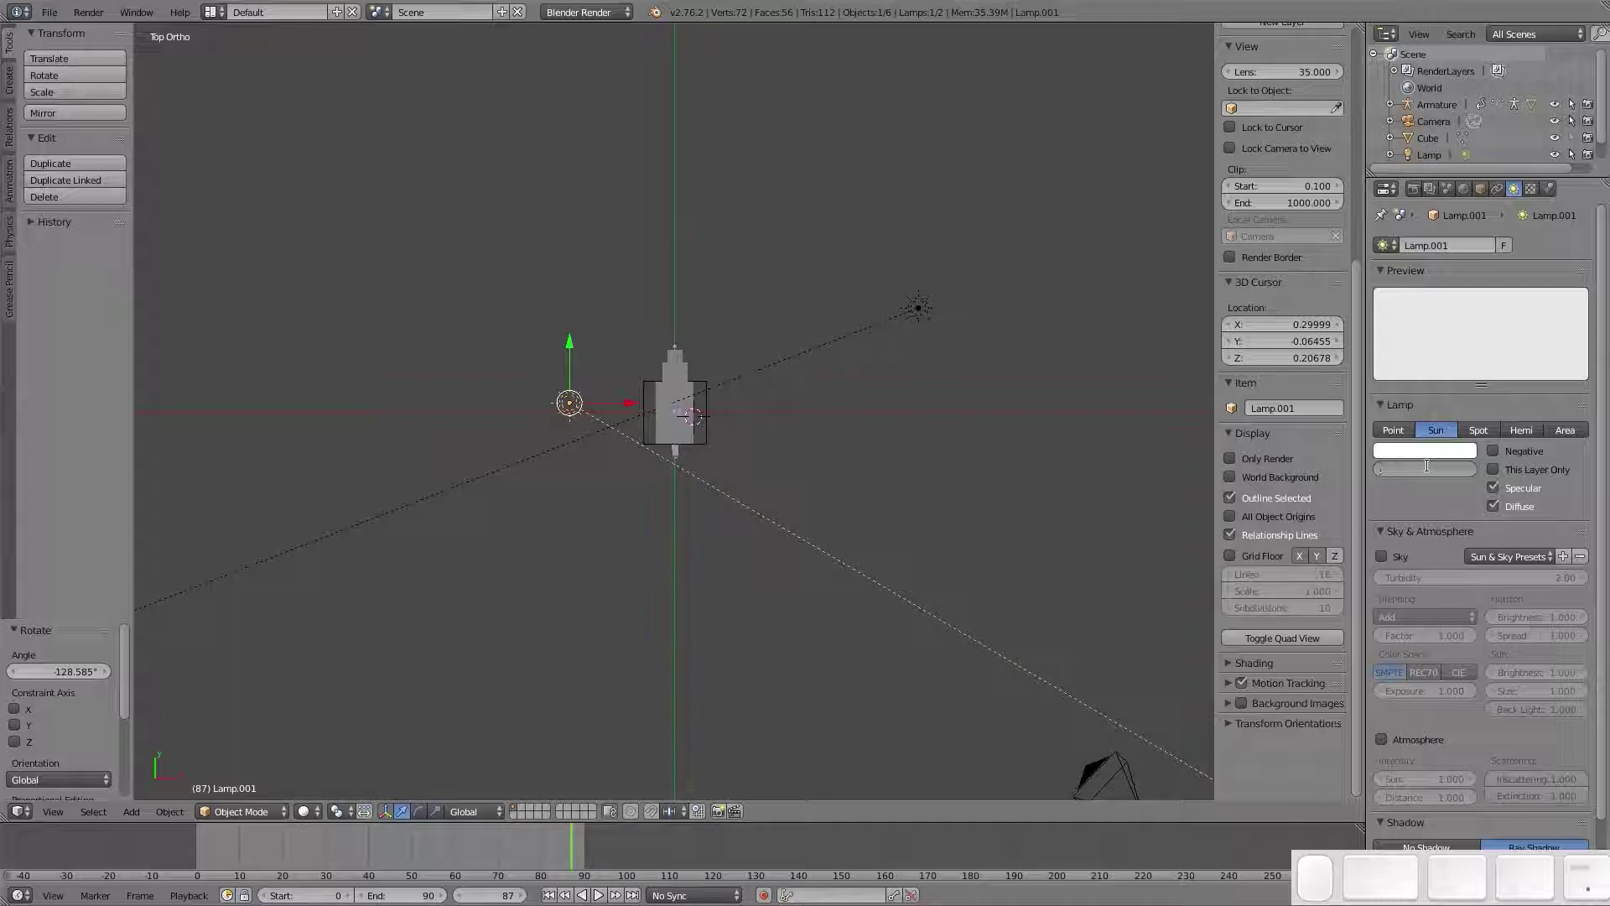
key(Return)
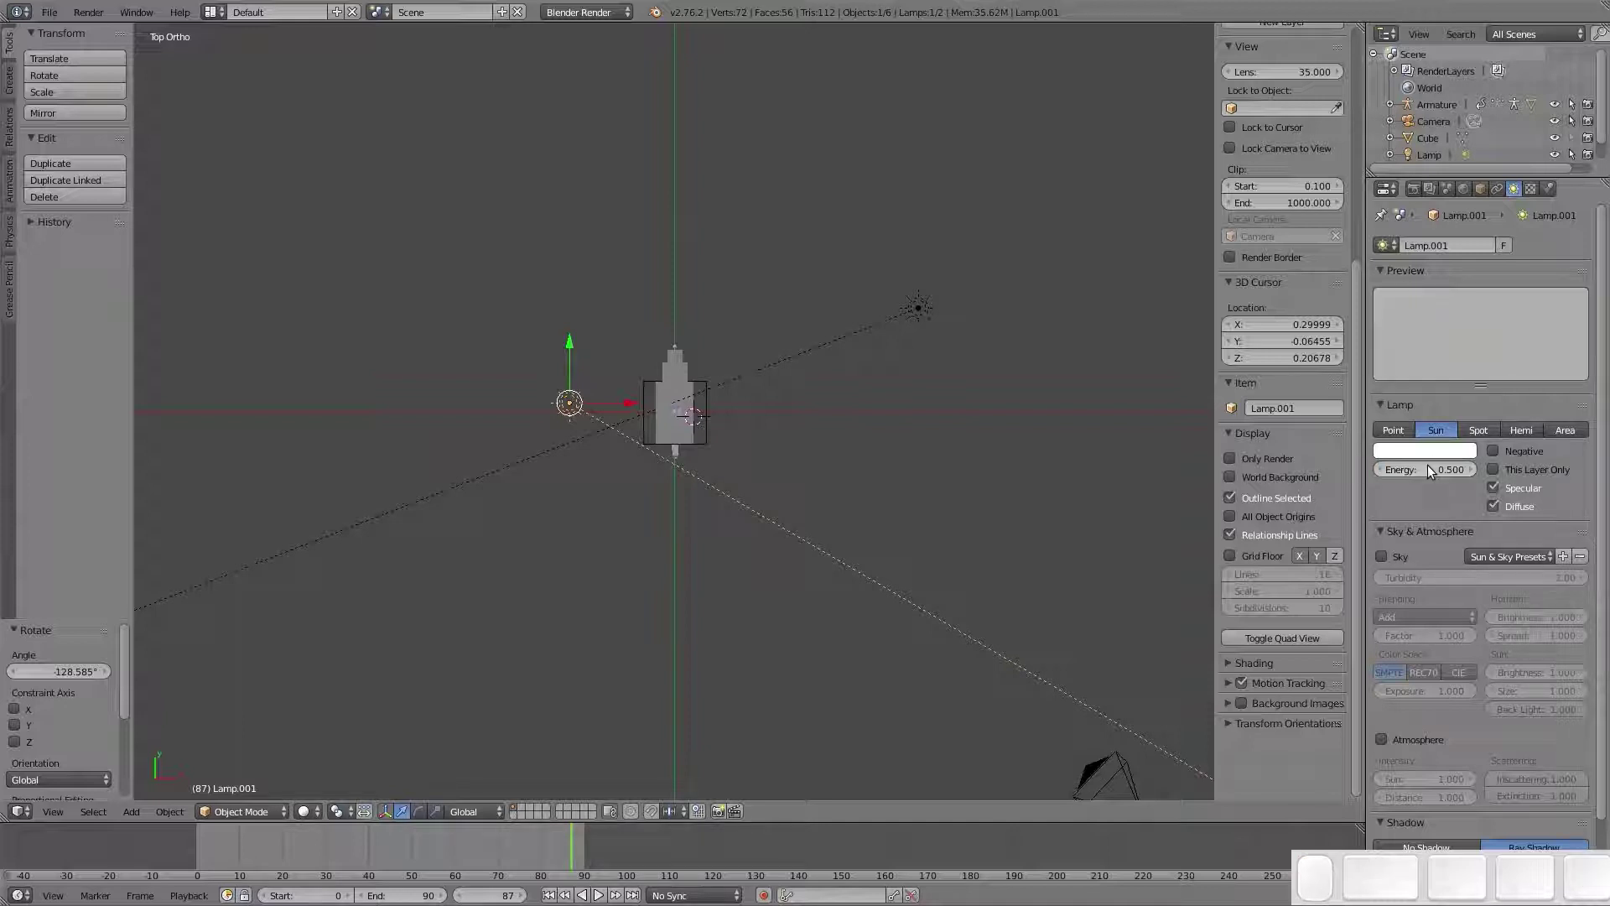
Switch to the UV Editing screen layout and deselect the duplicated sun lamp
click(212, 12)
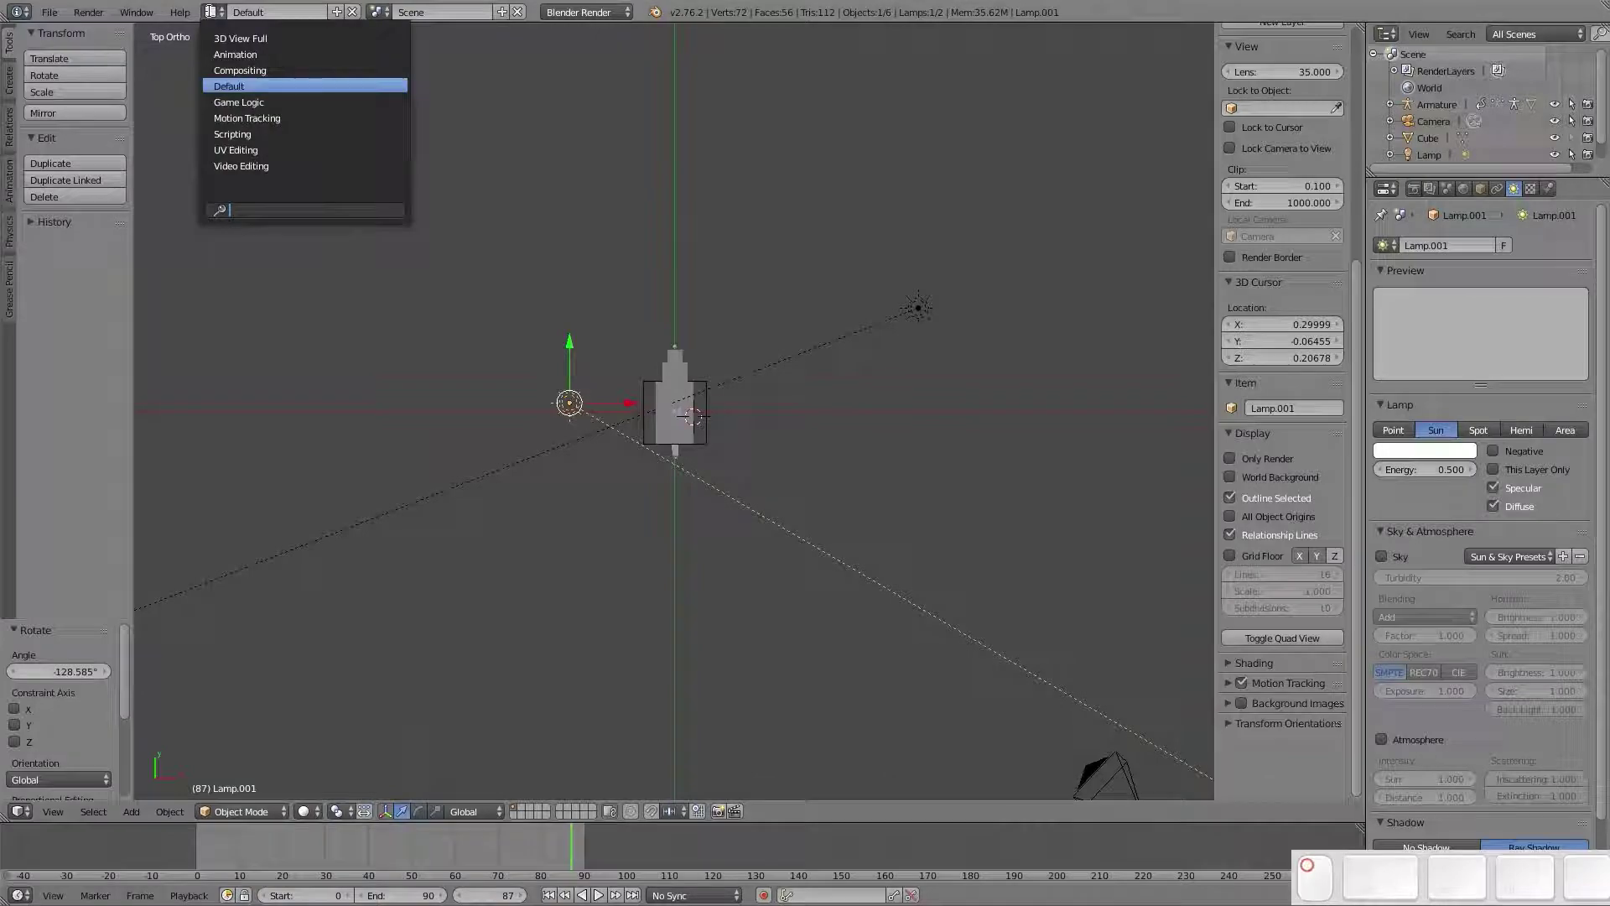
click(235, 150)
scroll(1418, 451, up, 10)
middle_drag(1404, 491, 1251, 532)
key(a)
scroll(1246, 530, up, 3)
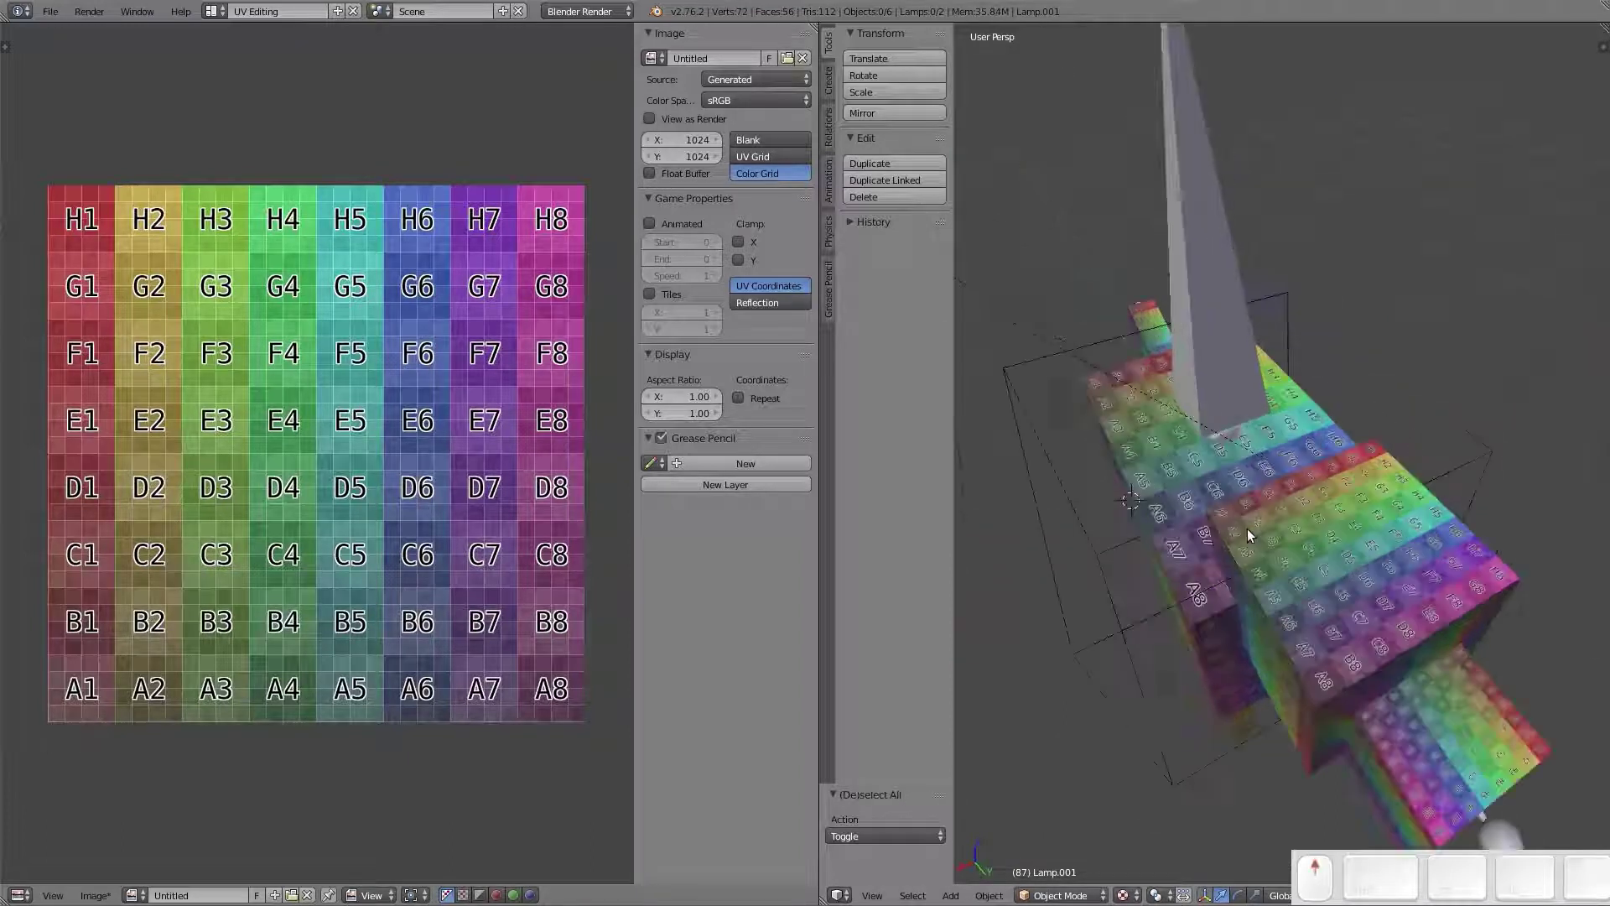
scroll(1246, 530, up, 1)
Select the dog mesh and view it from several sides to check the color grid under the new lighting
middle_drag(1297, 588, 1399, 565)
right_click(1274, 621)
middle_drag(1275, 621, 1285, 486)
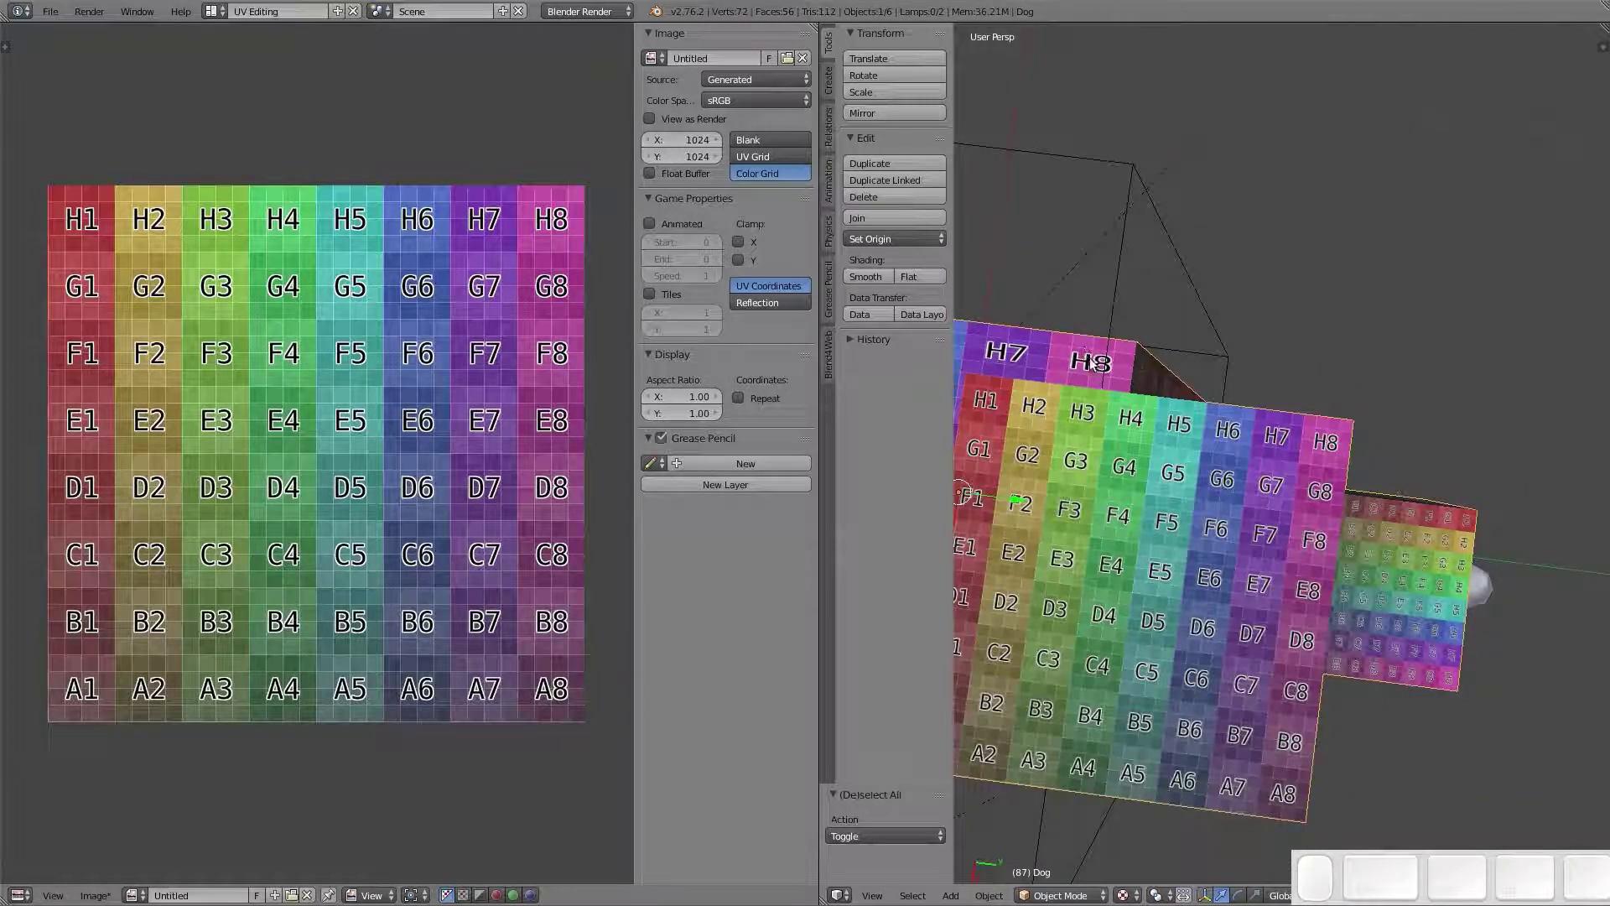
mouse_move(1067, 400)
shift+middle_down()
mouse_move(1167, 414)
mouse_move(1139, 459)
mouse_move(1176, 509)
mouse_move(1150, 450)
mouse_move(1032, 431)
mouse_move(1073, 369)
shift+middle_up()
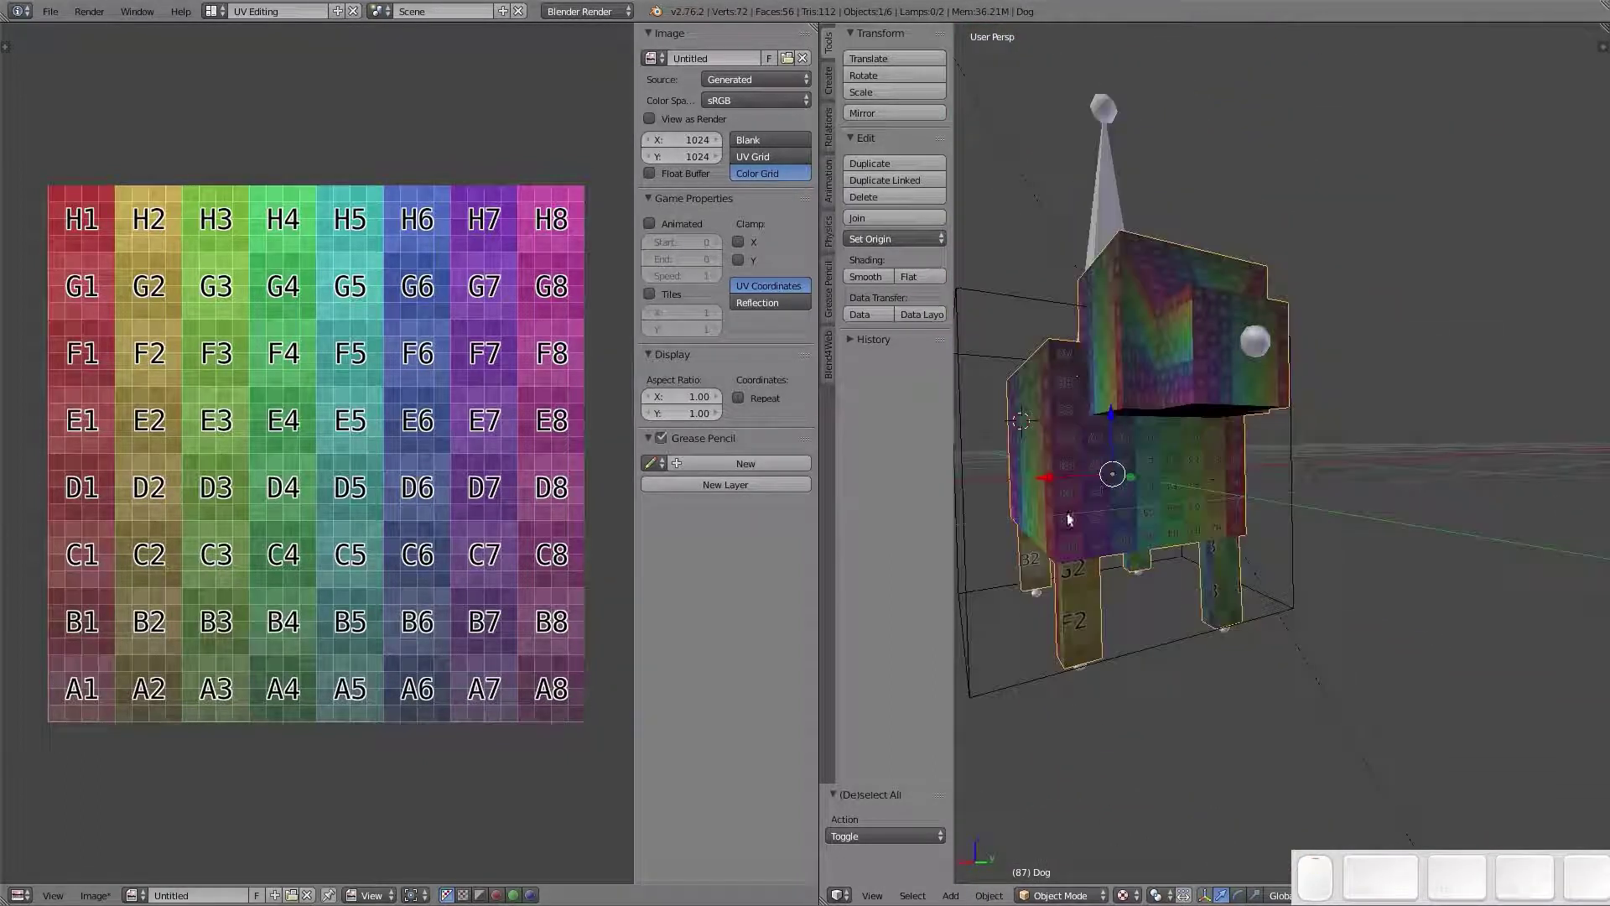
middle_drag(1079, 555, 1210, 453)
key(q)
key(Tab)
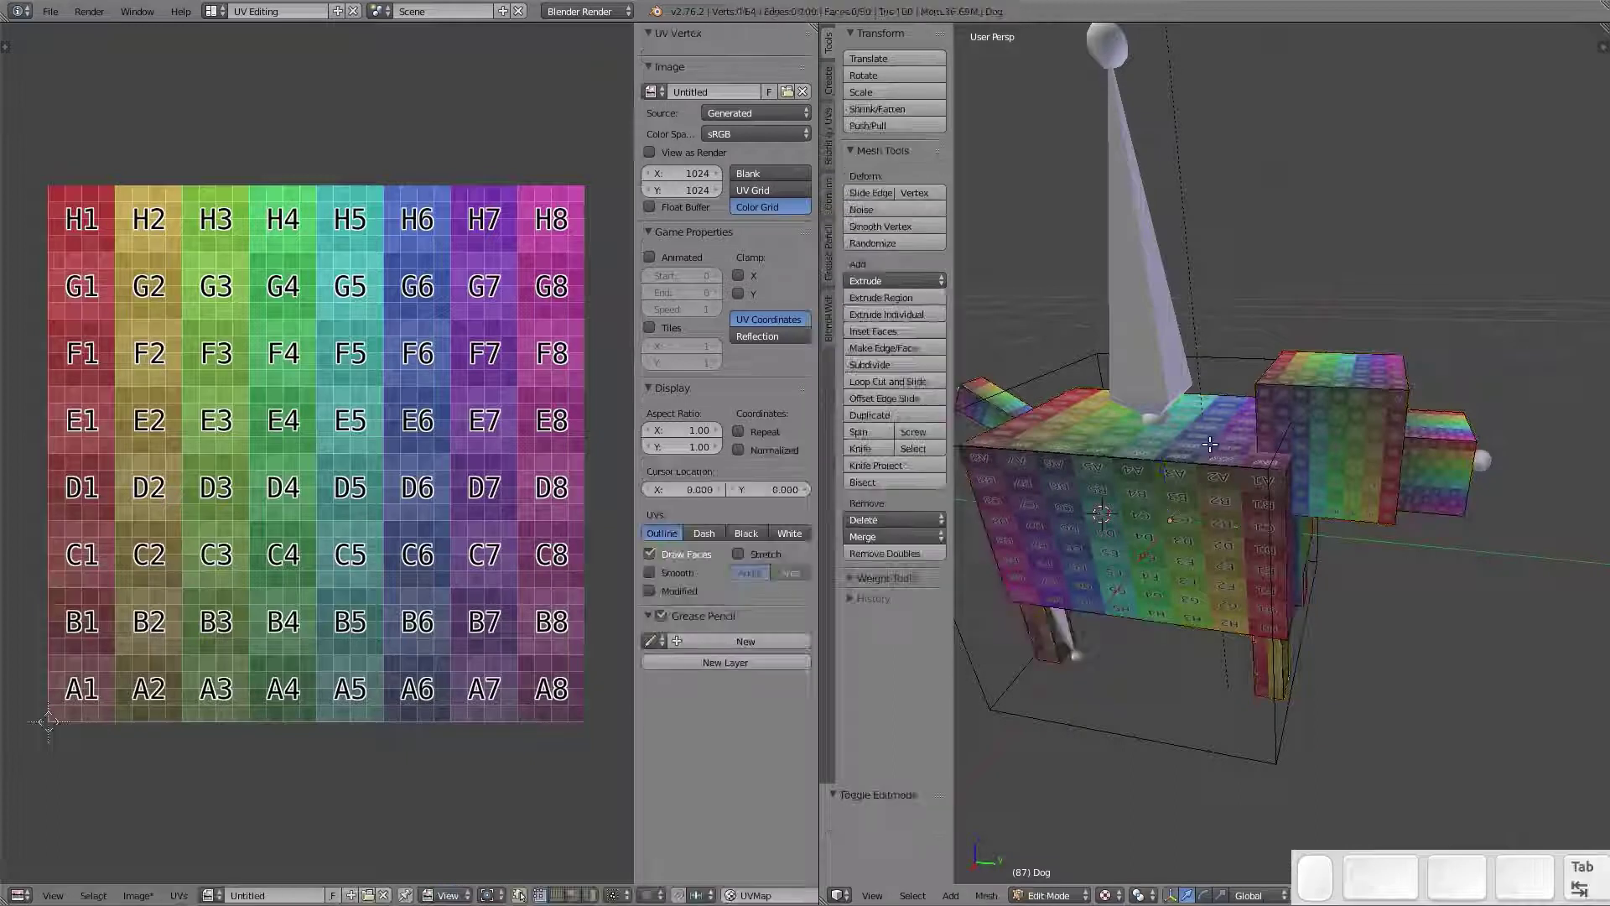
key(Tab)
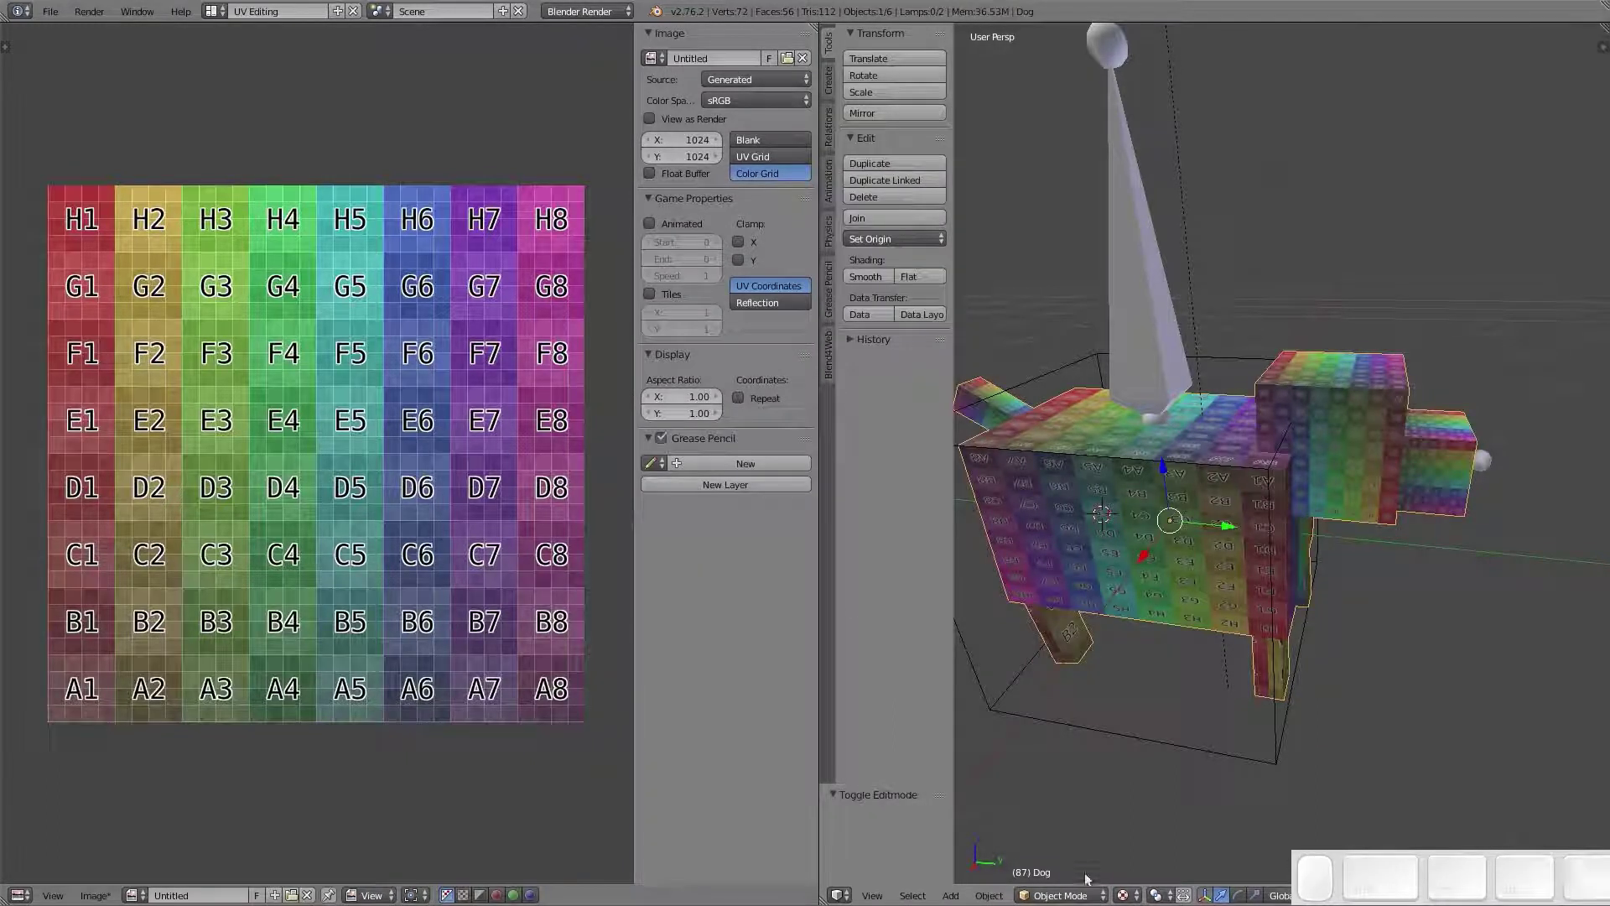
click(1061, 895)
click(1069, 783)
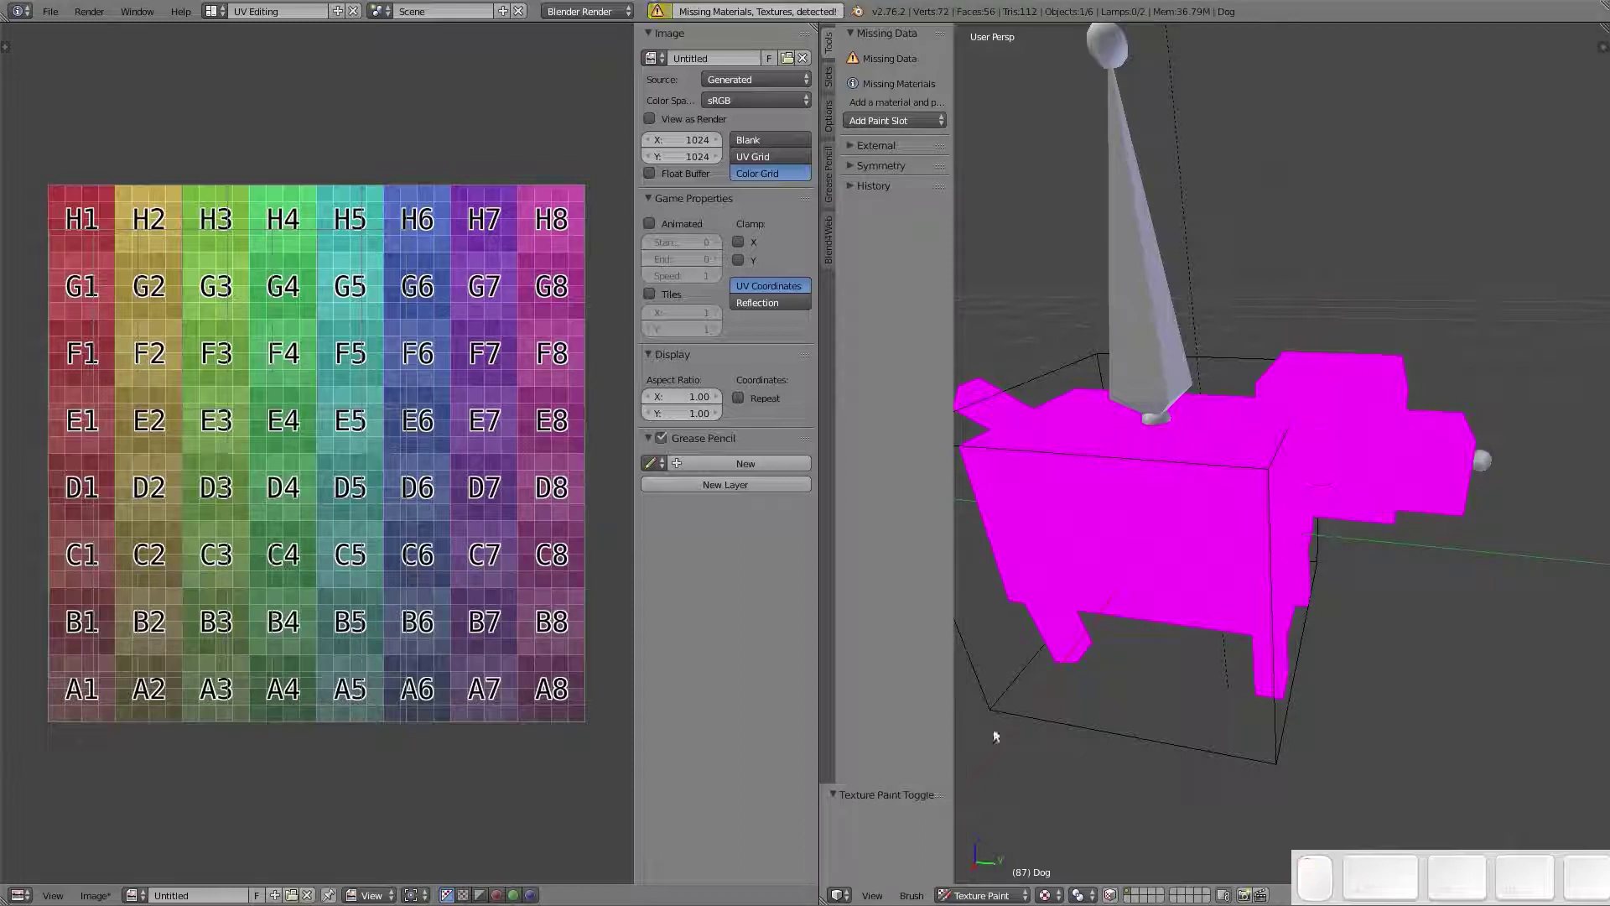
click(1008, 894)
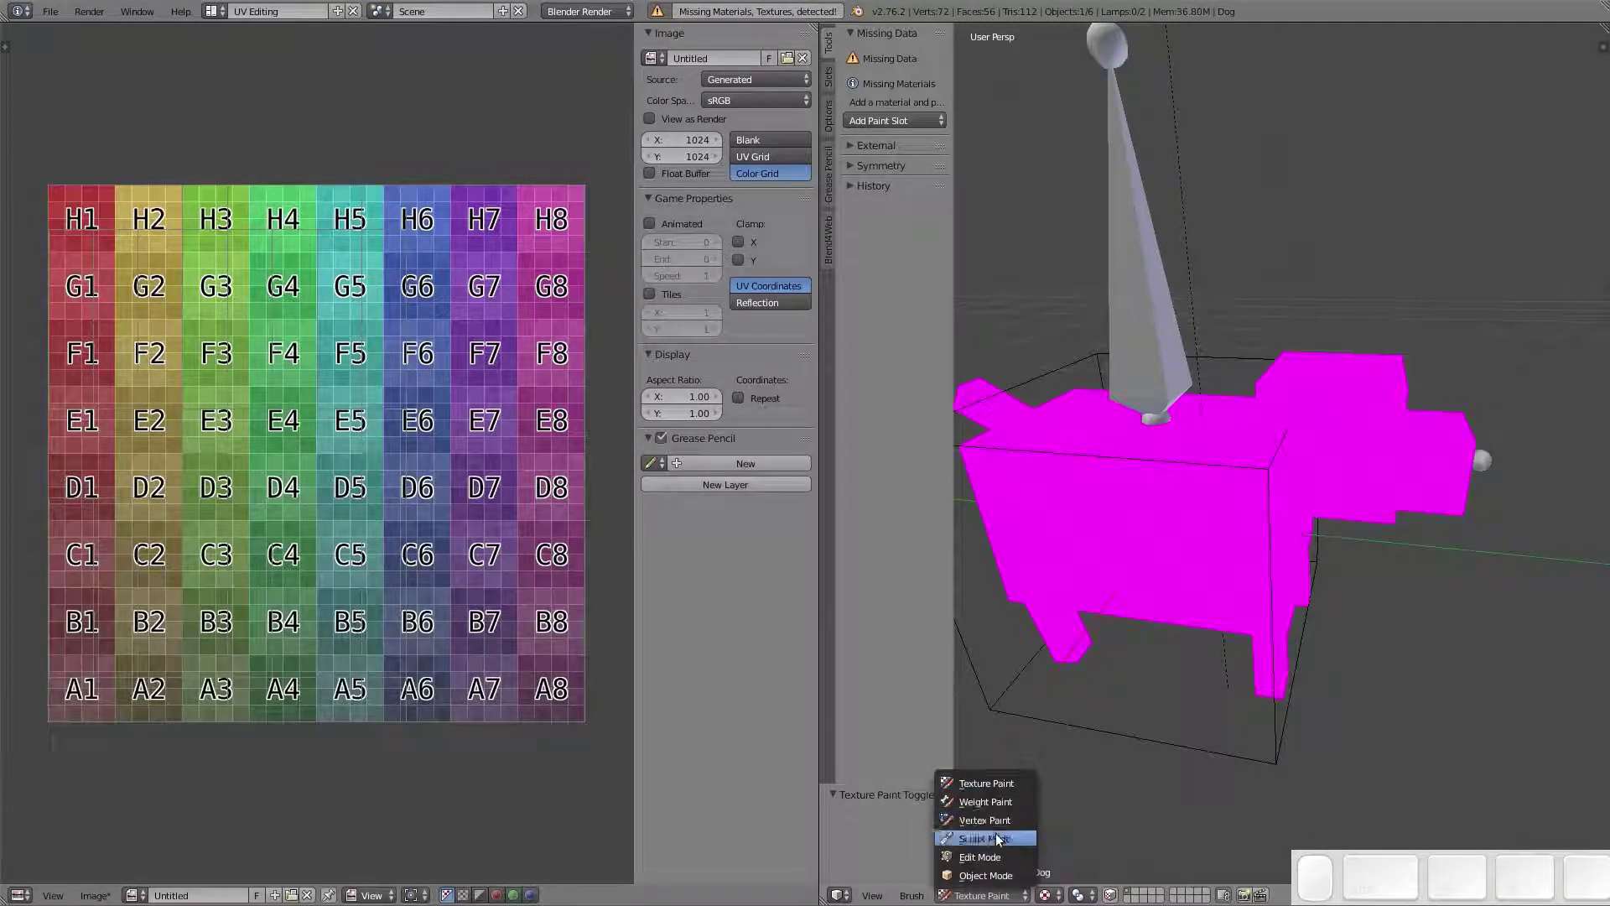
Enter Edit Mode on the dog, select the whole mesh, and unwrap it with Smart UV Project using a 66.00 angle limit and 0.00 island margin
click(979, 857)
key(a)
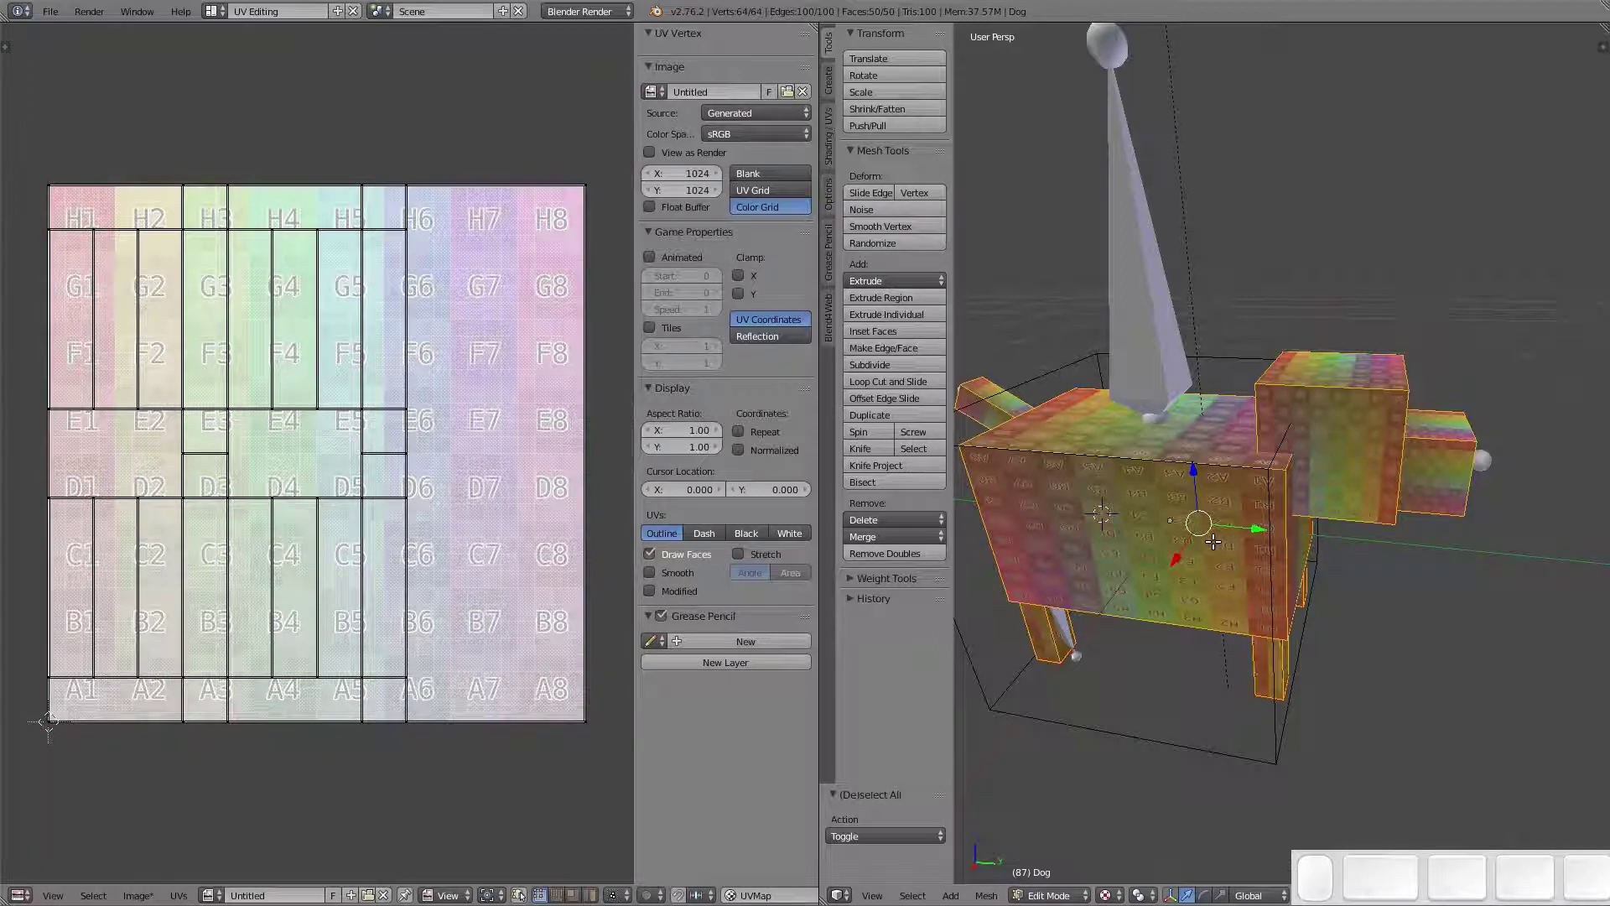
key(u)
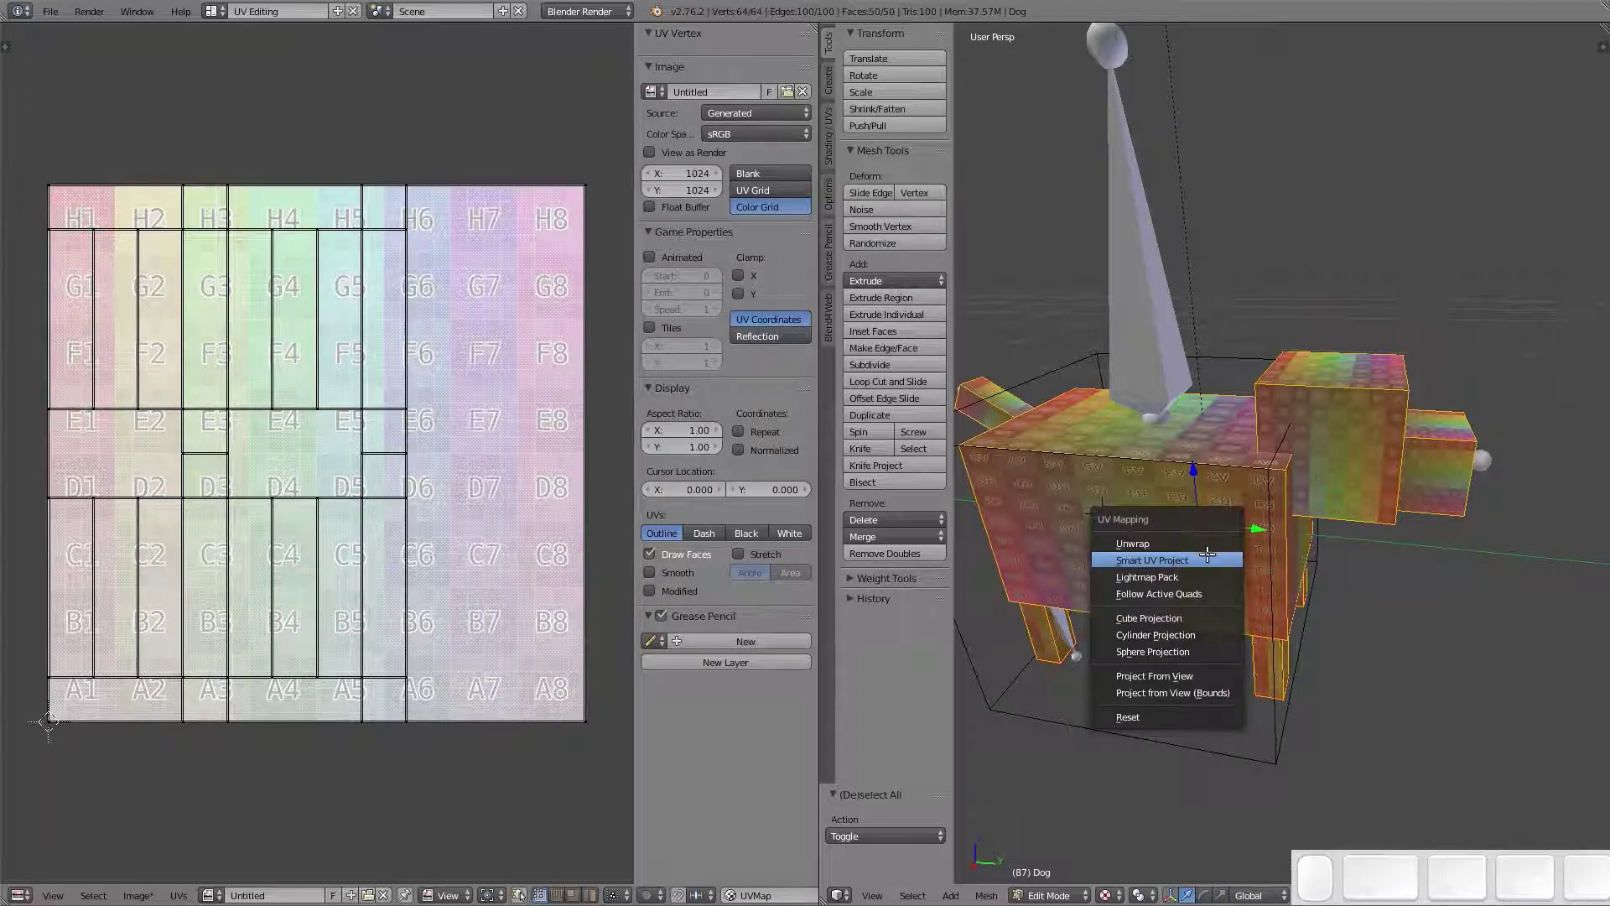
click(1204, 560)
click(1209, 662)
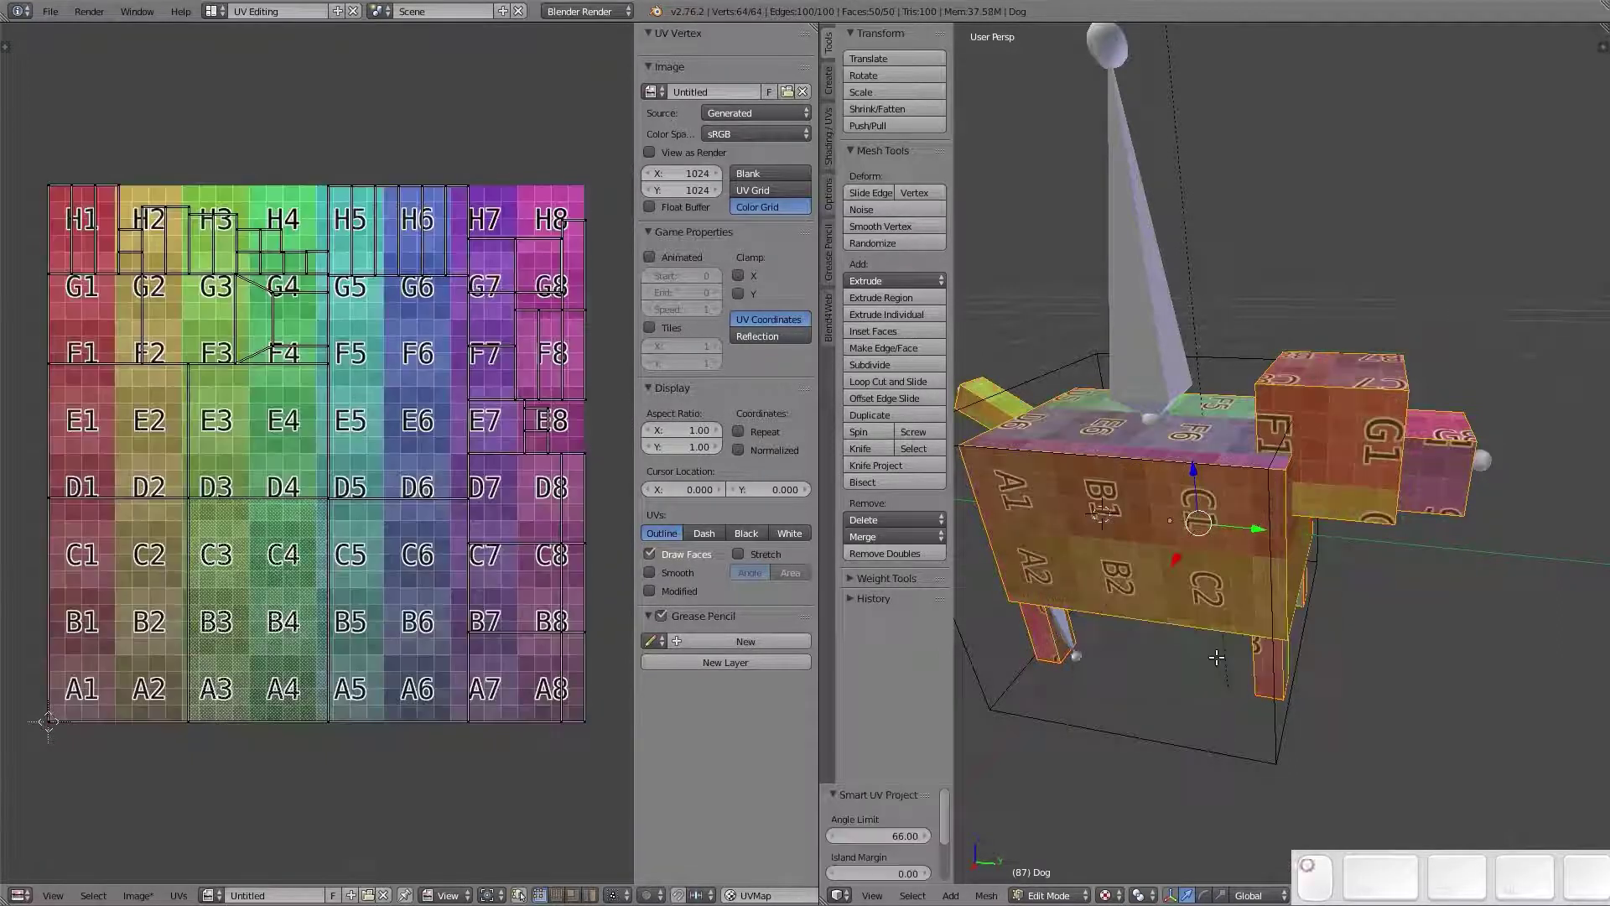
Look over the new UV islands and select all of them in the UV editor
scroll(431, 506, up, 1)
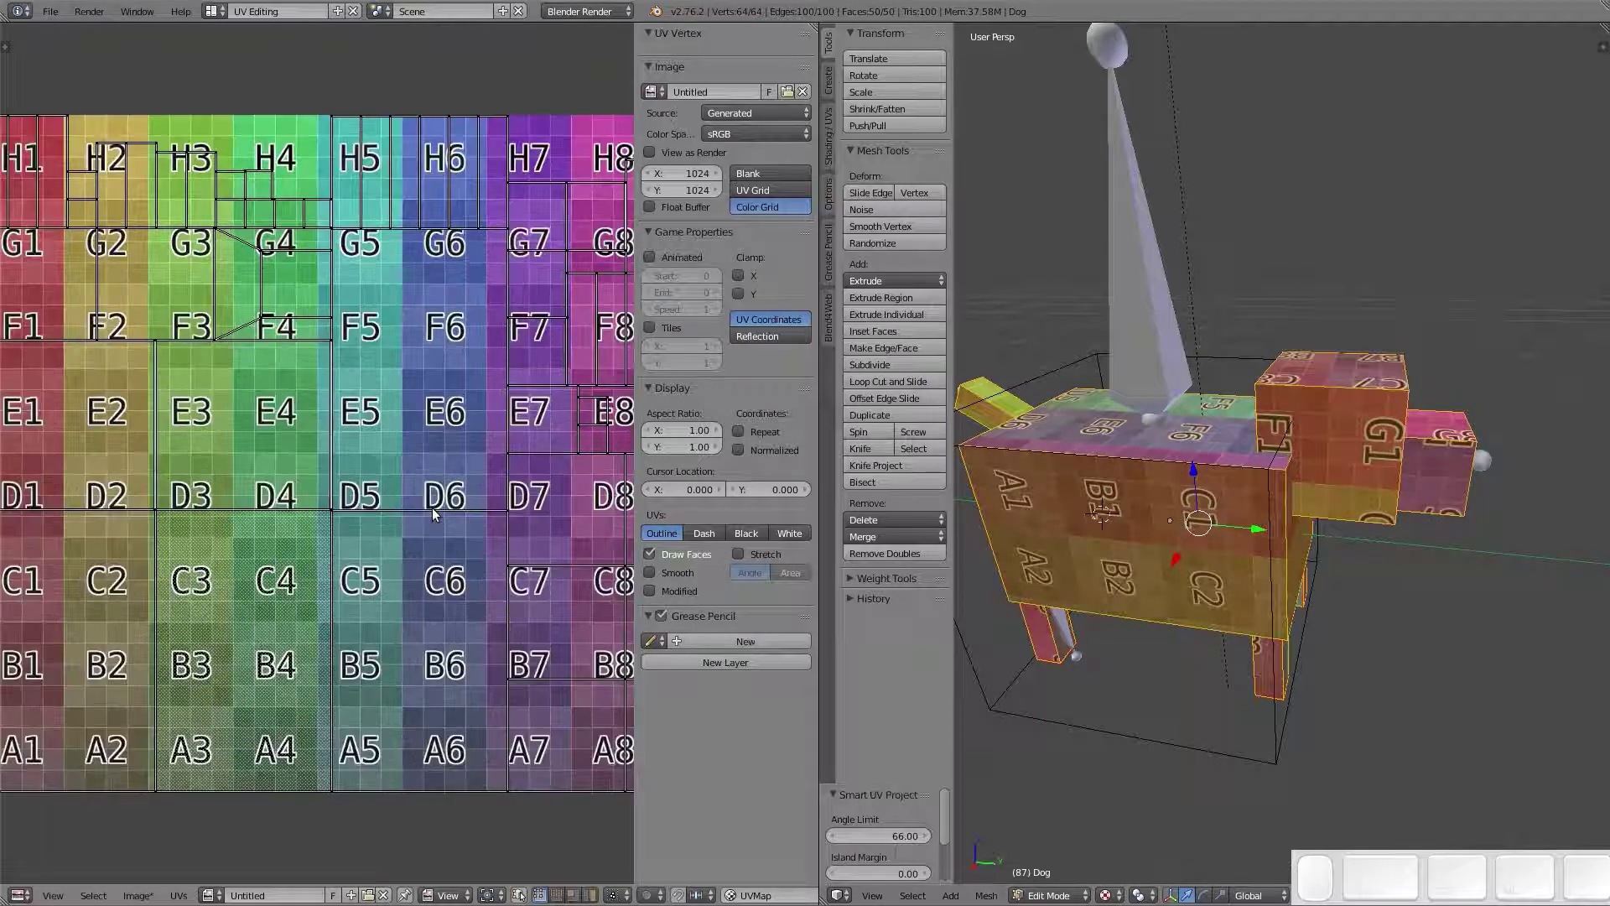
key(a)
scroll(431, 506, down, 2)
scroll(431, 506, up, 1)
scroll(431, 506, up, 1)
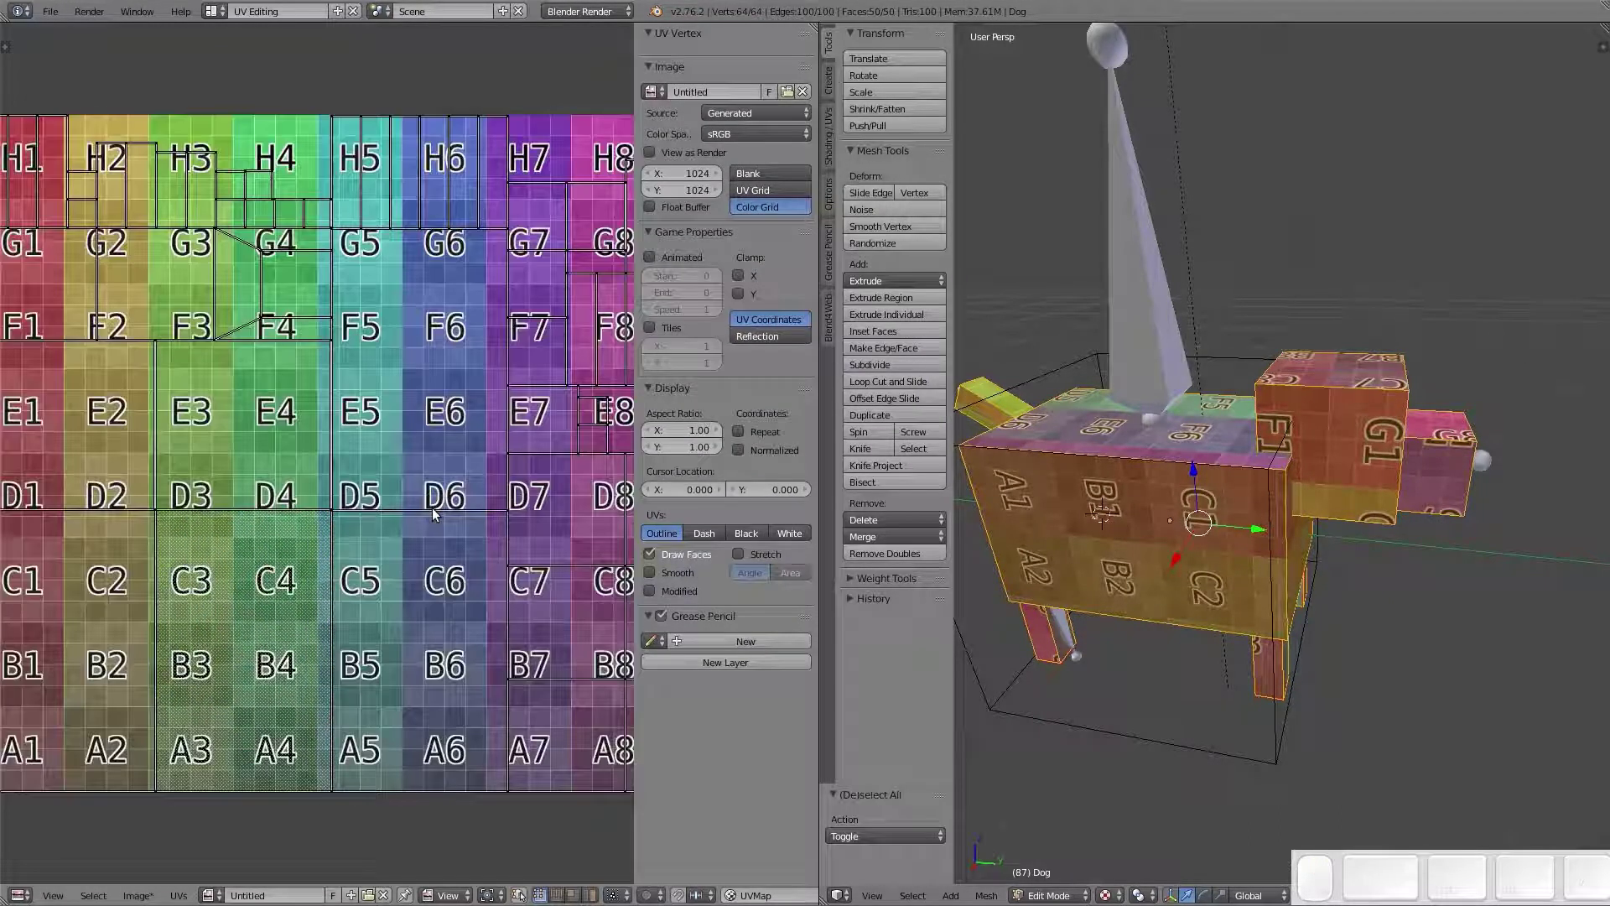
scroll(431, 507, down, 1)
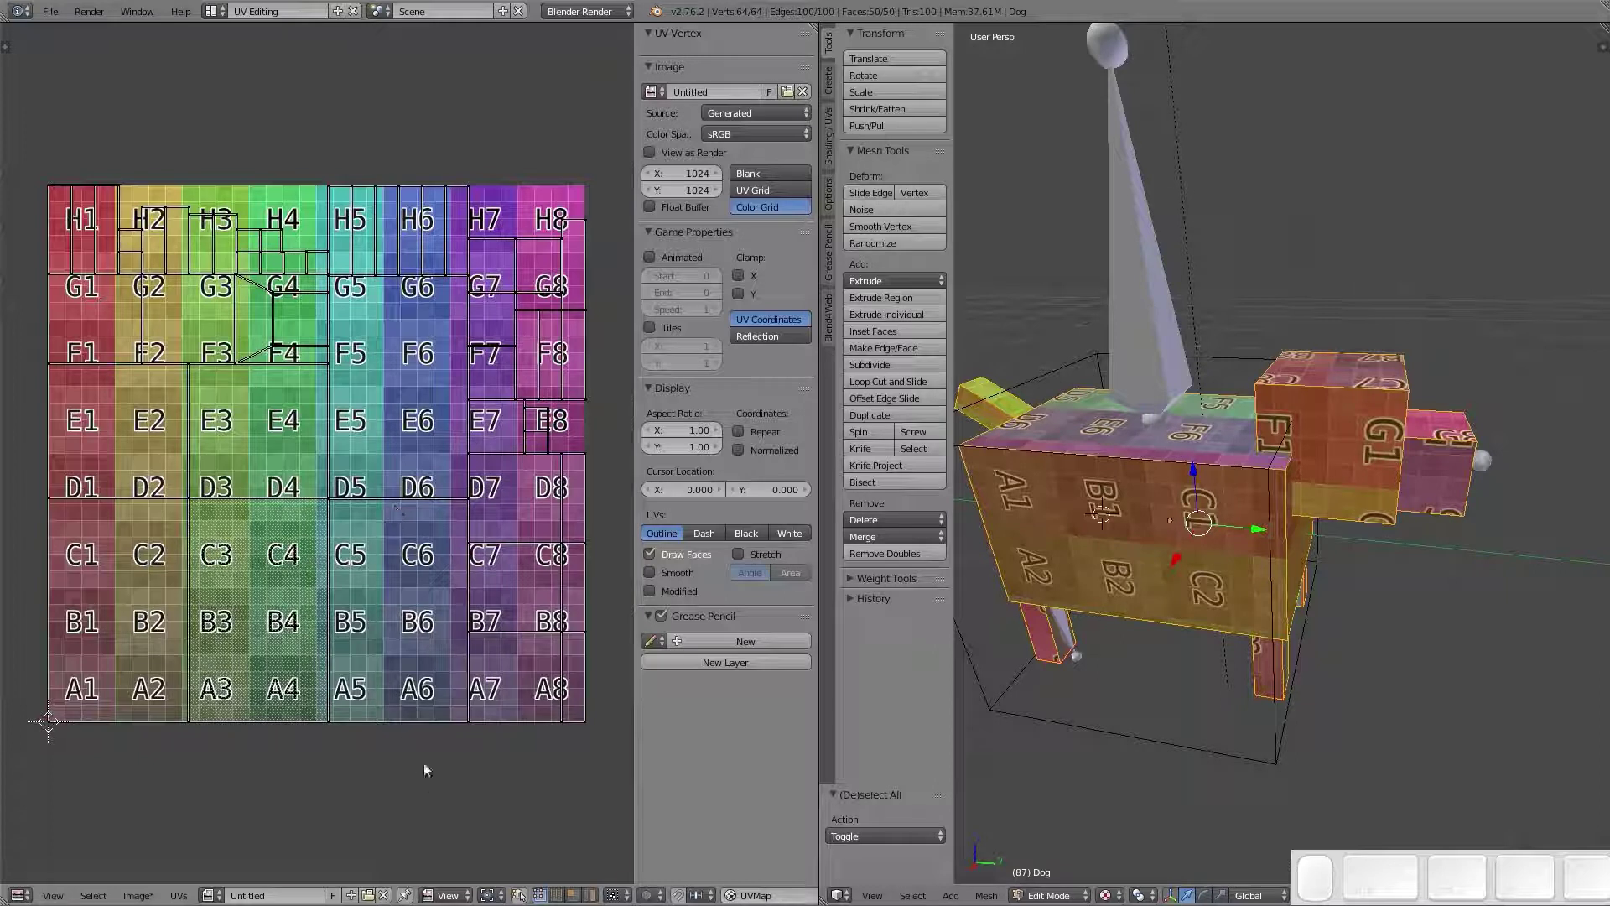
key(a)
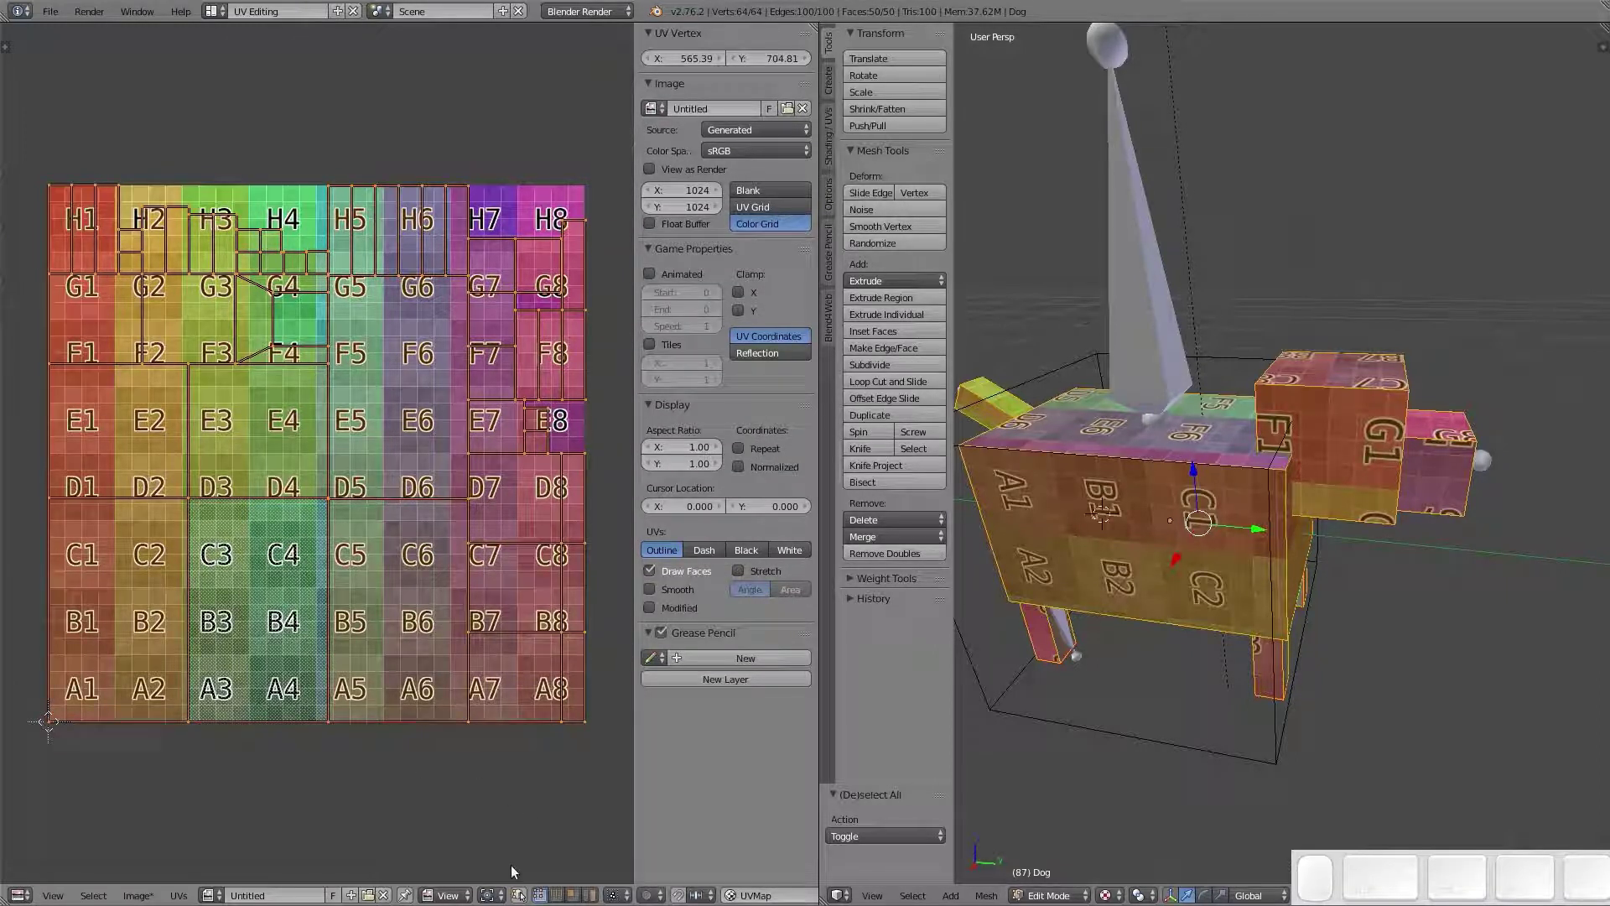
Compare the UV Grid and Blank generated types on the 1024 × 1024 test image, ending on Blank
click(178, 895)
click(752, 190)
click(752, 223)
click(752, 206)
click(769, 186)
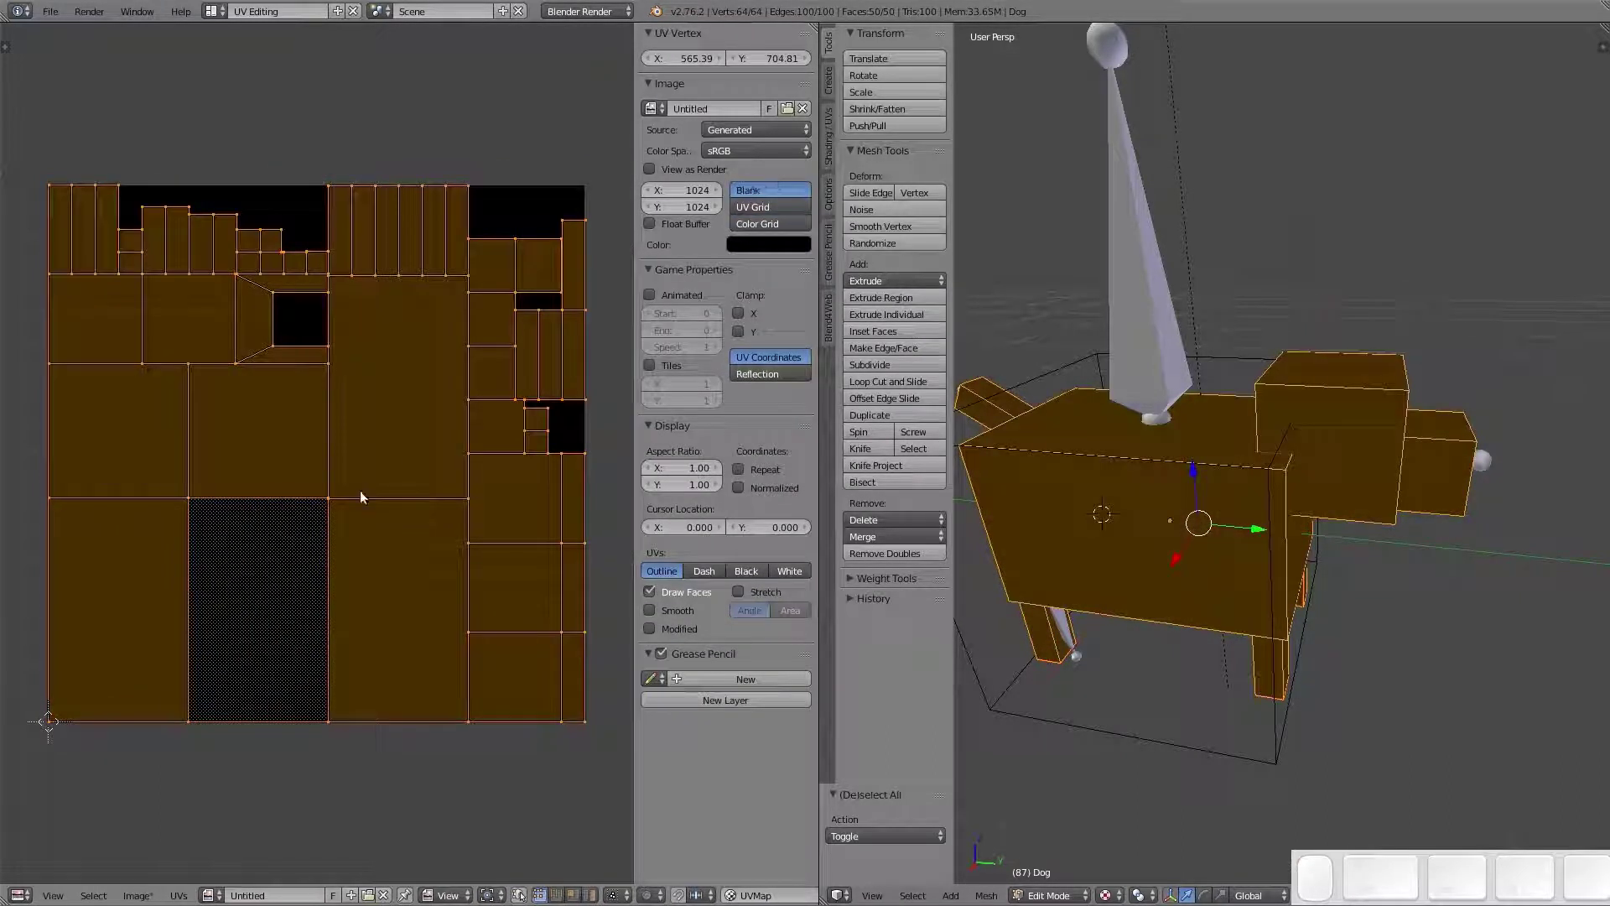
key(c)
click(752, 207)
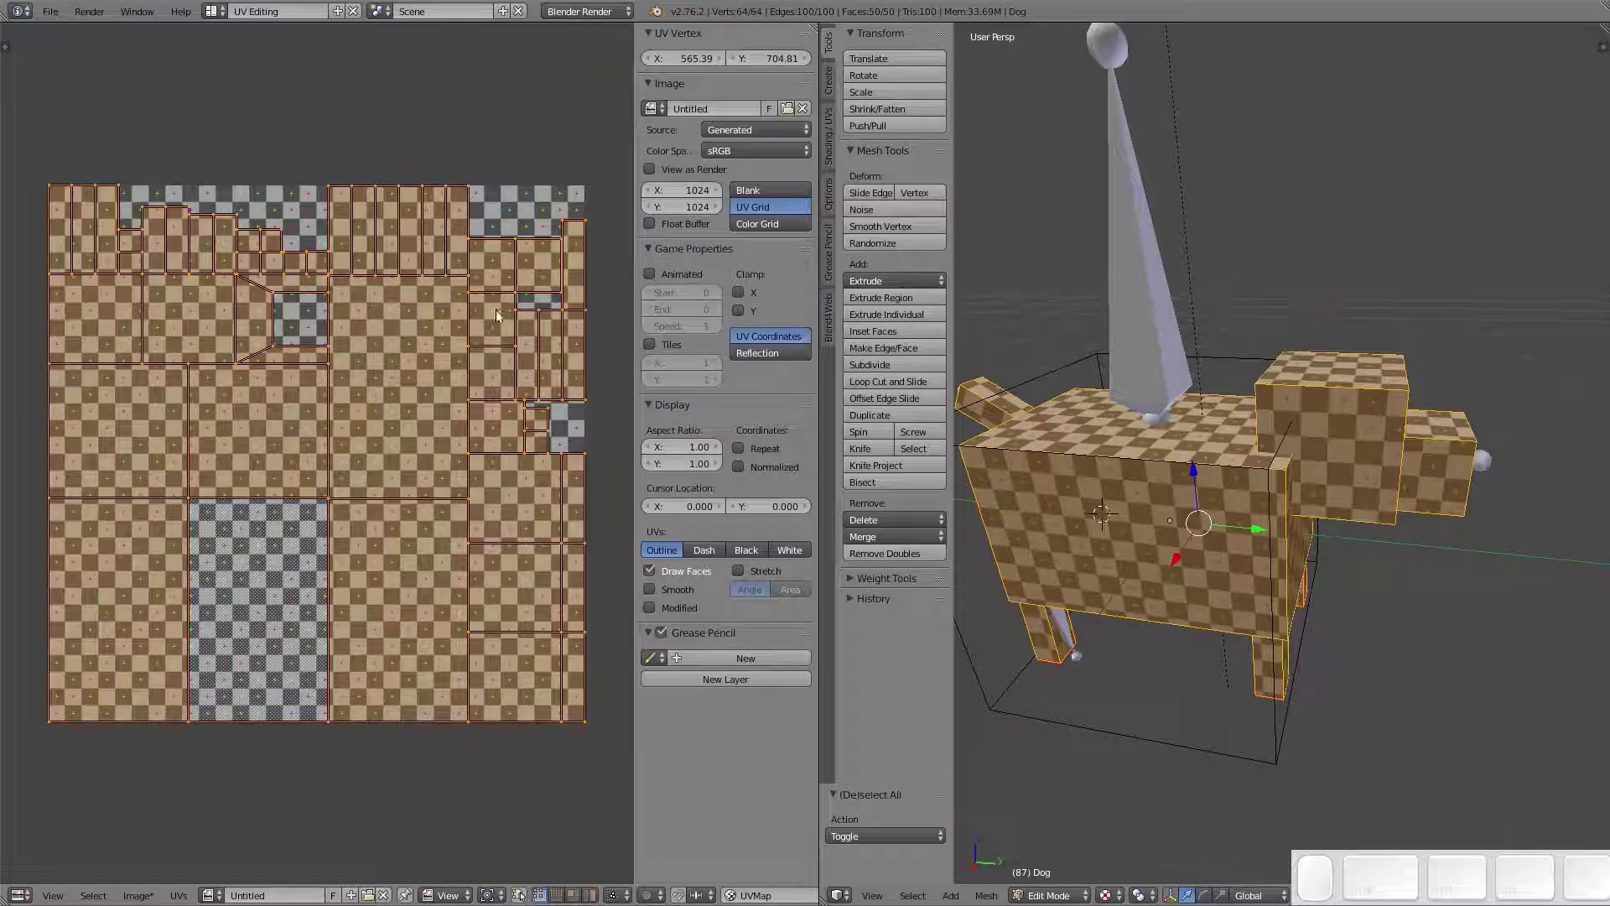
click(748, 191)
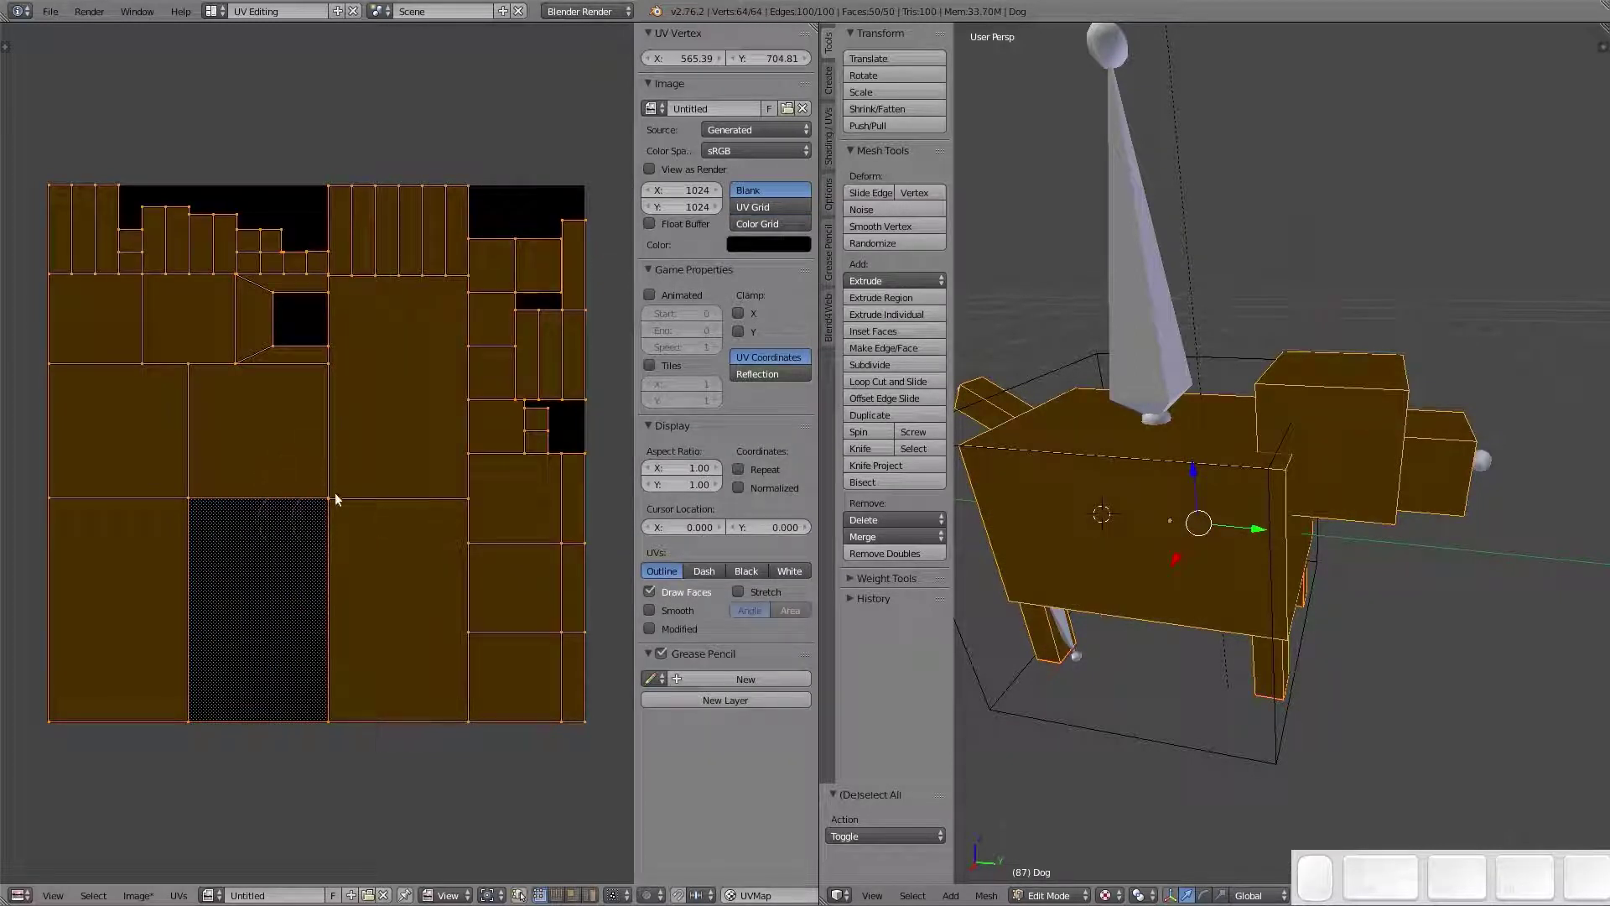
Turn on UV Sculpt for the dog's UVs and switch it back off
key(q)
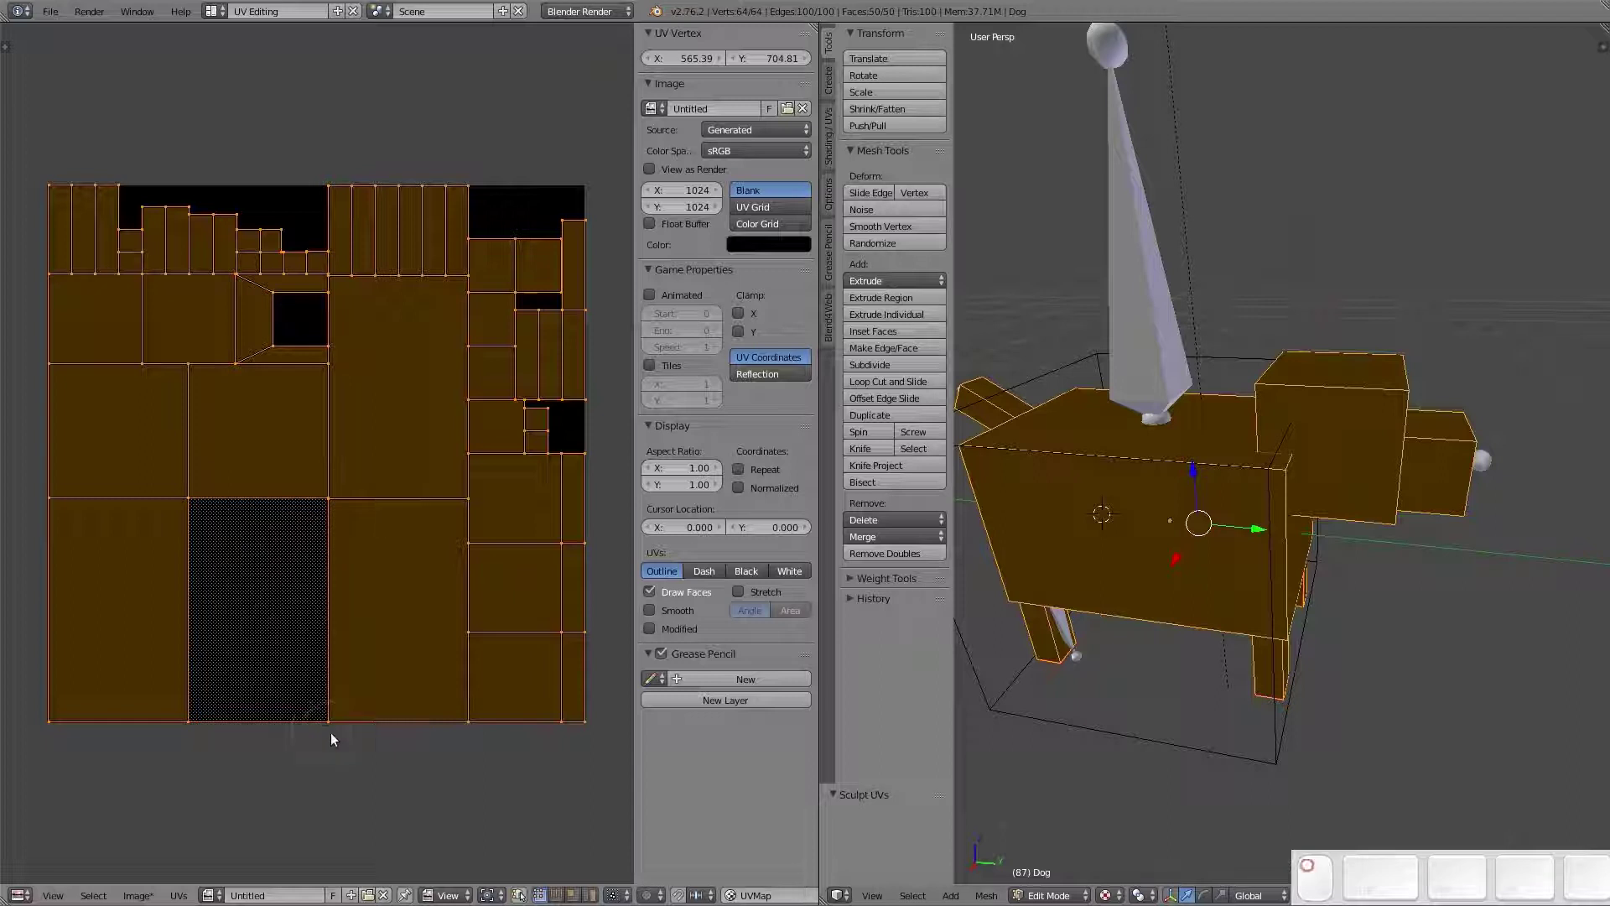
right_click(1119, 515)
right_click(1119, 515)
key(a)
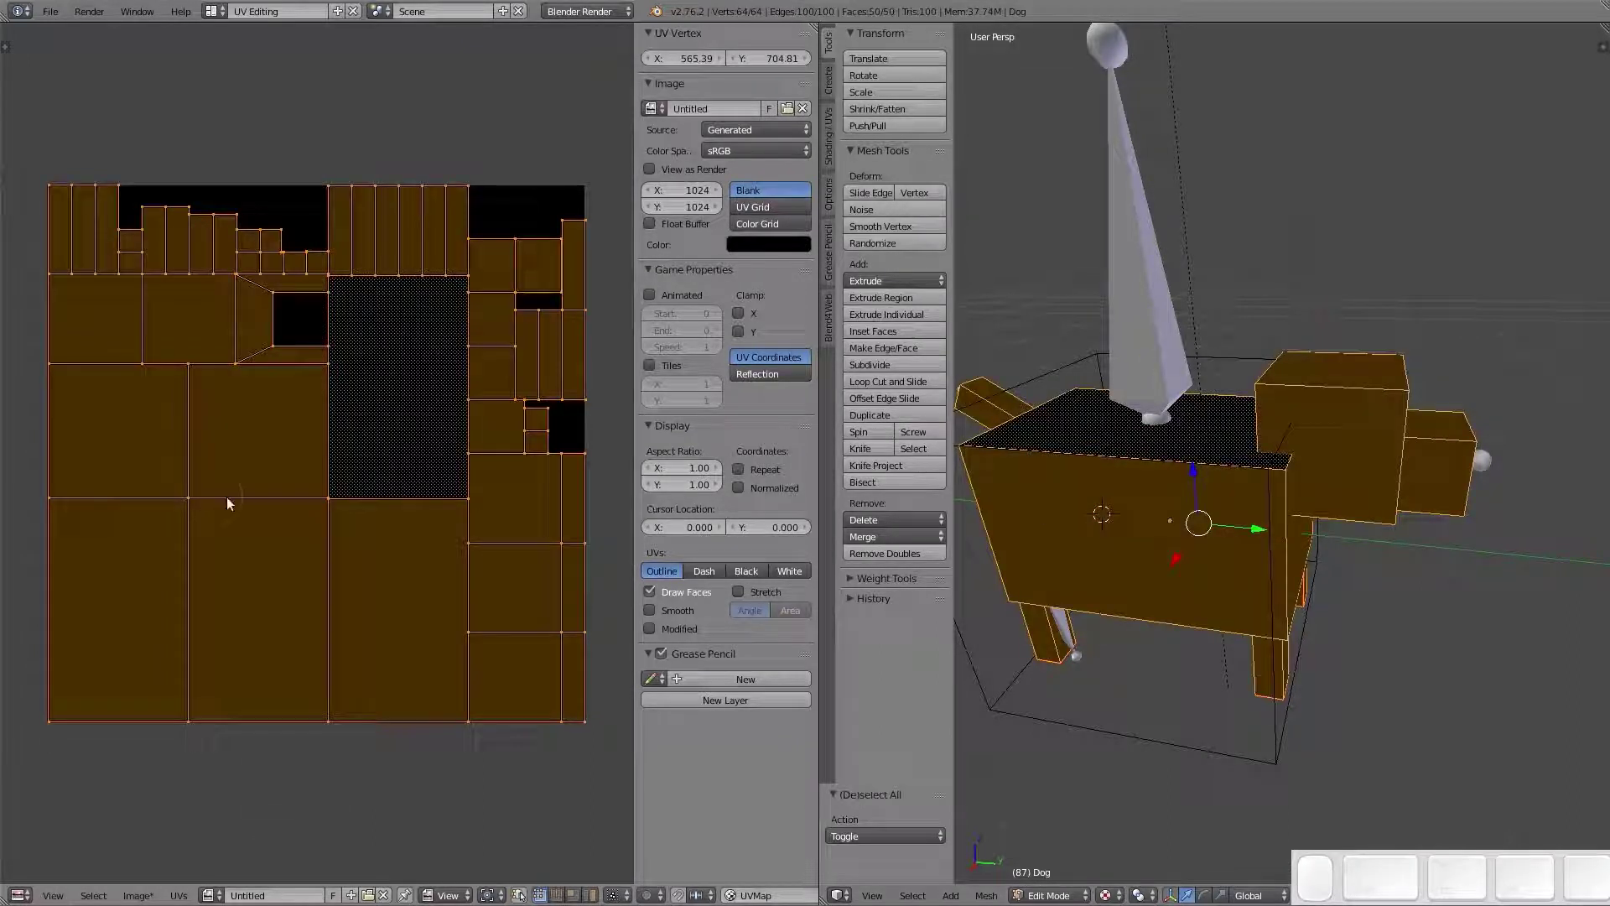
click(140, 895)
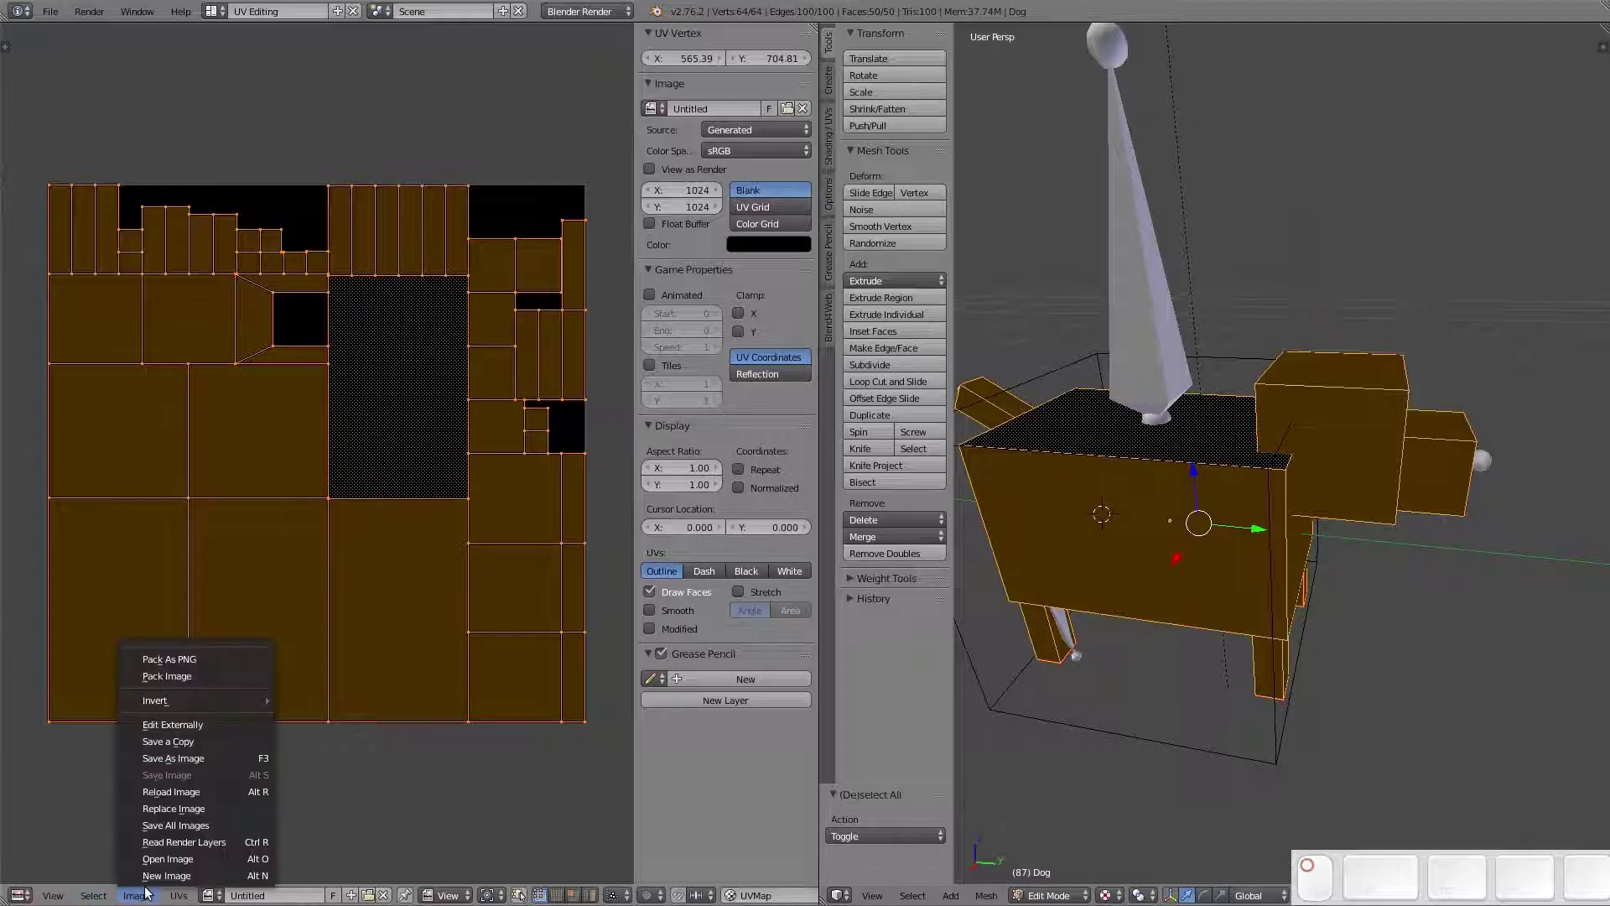
mouse_move(176, 895)
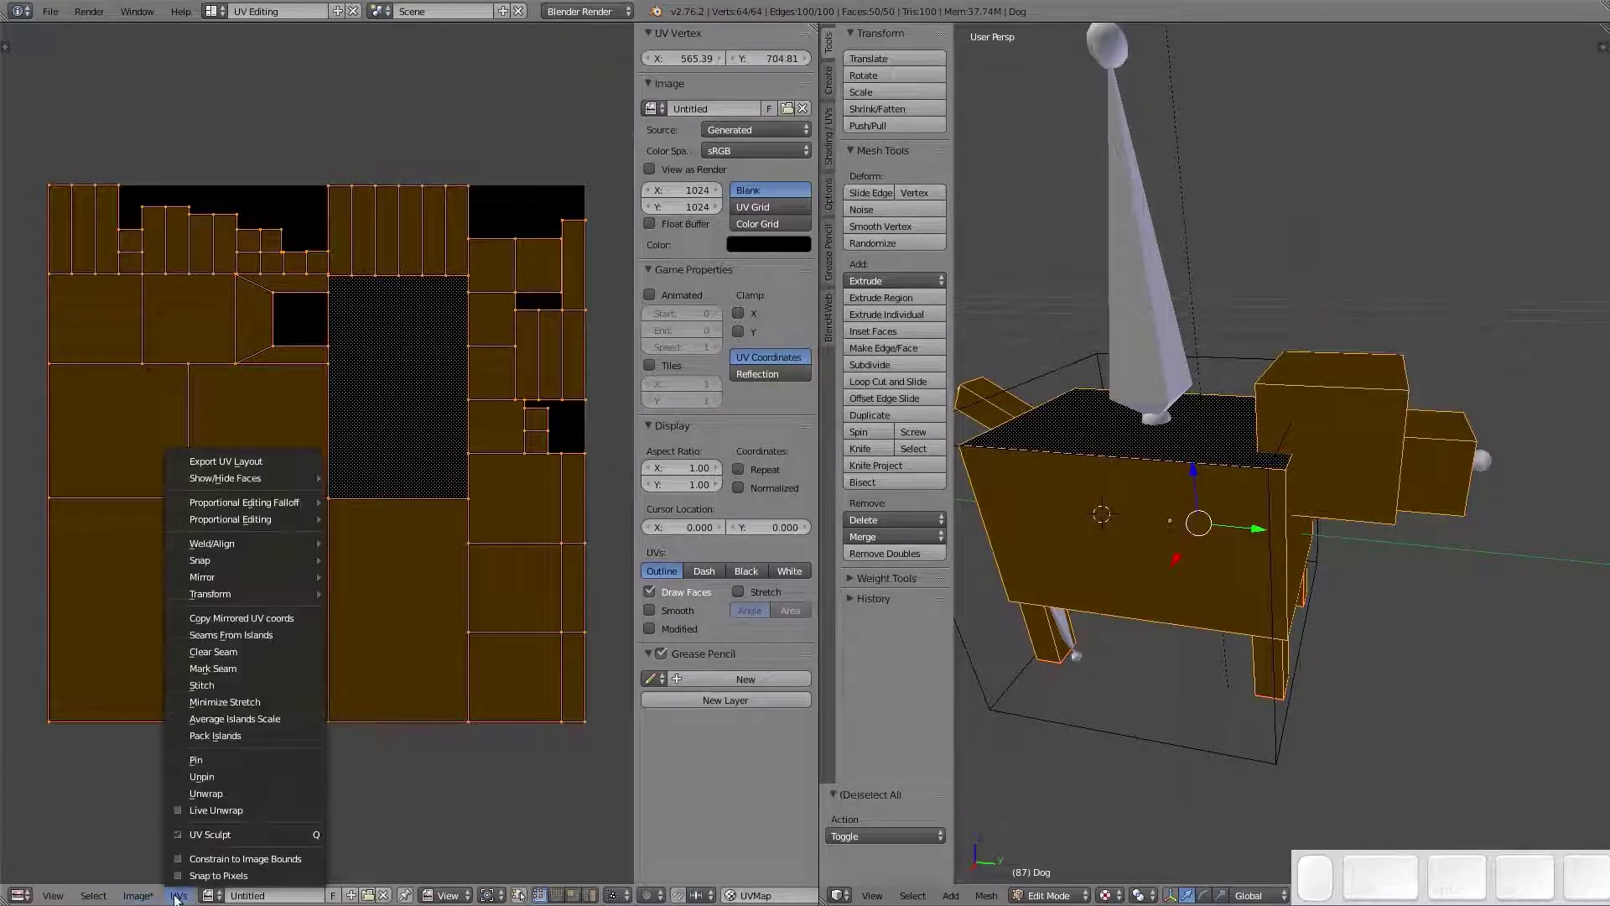
click(201, 834)
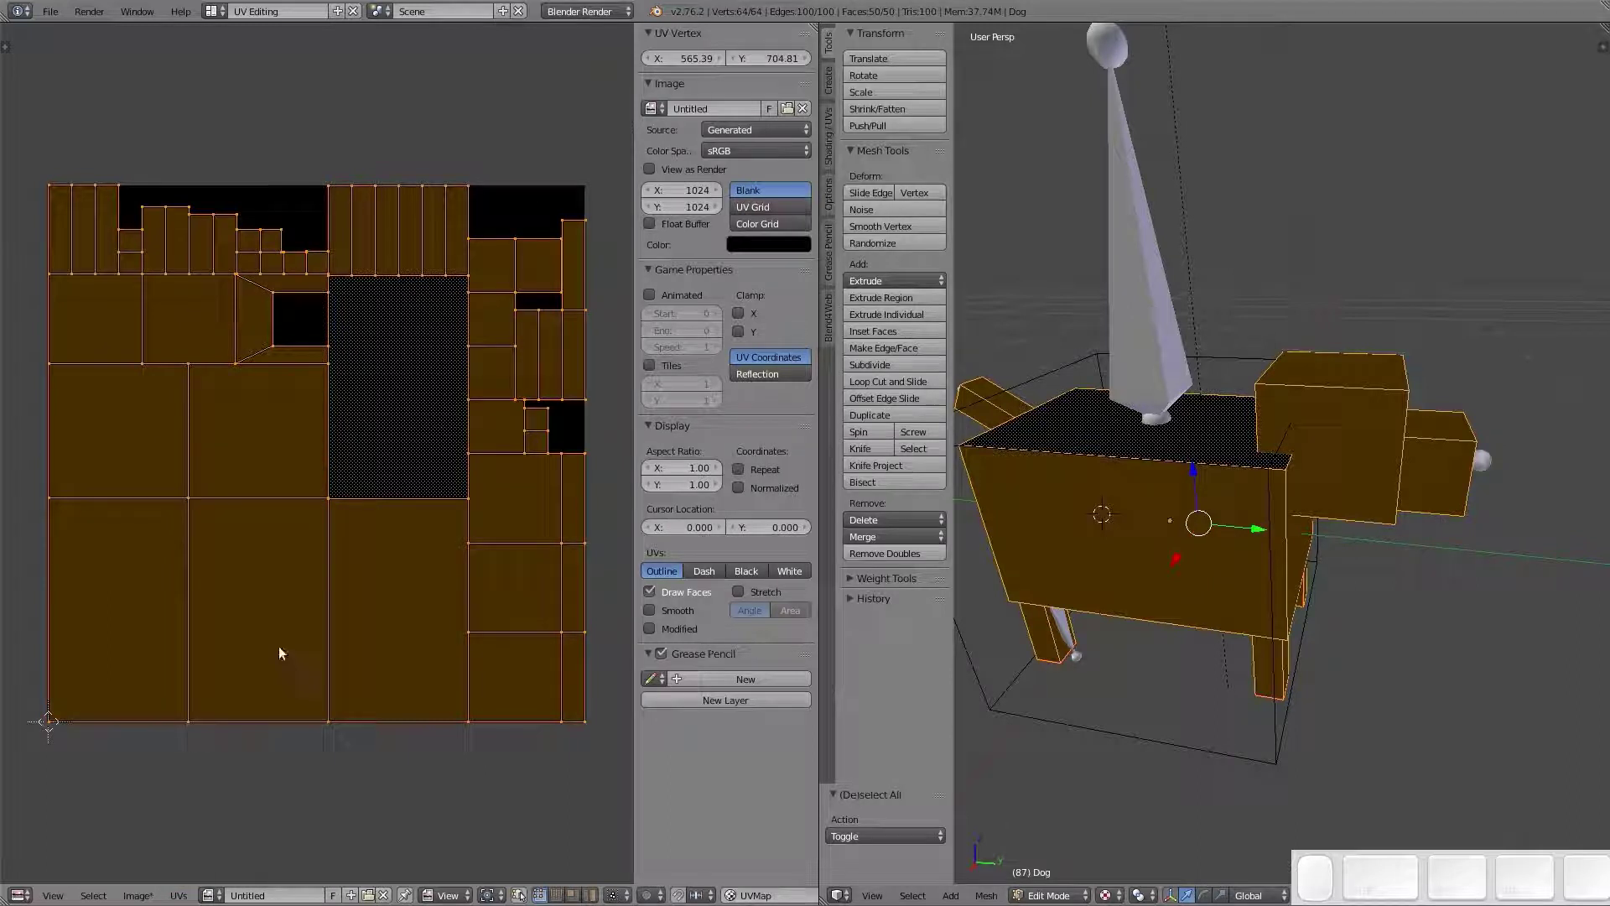
Reselect all of the dog's faces and repeat Smart UV Project with the same settings and Correct Aspect enabled
key(a)
key(a)
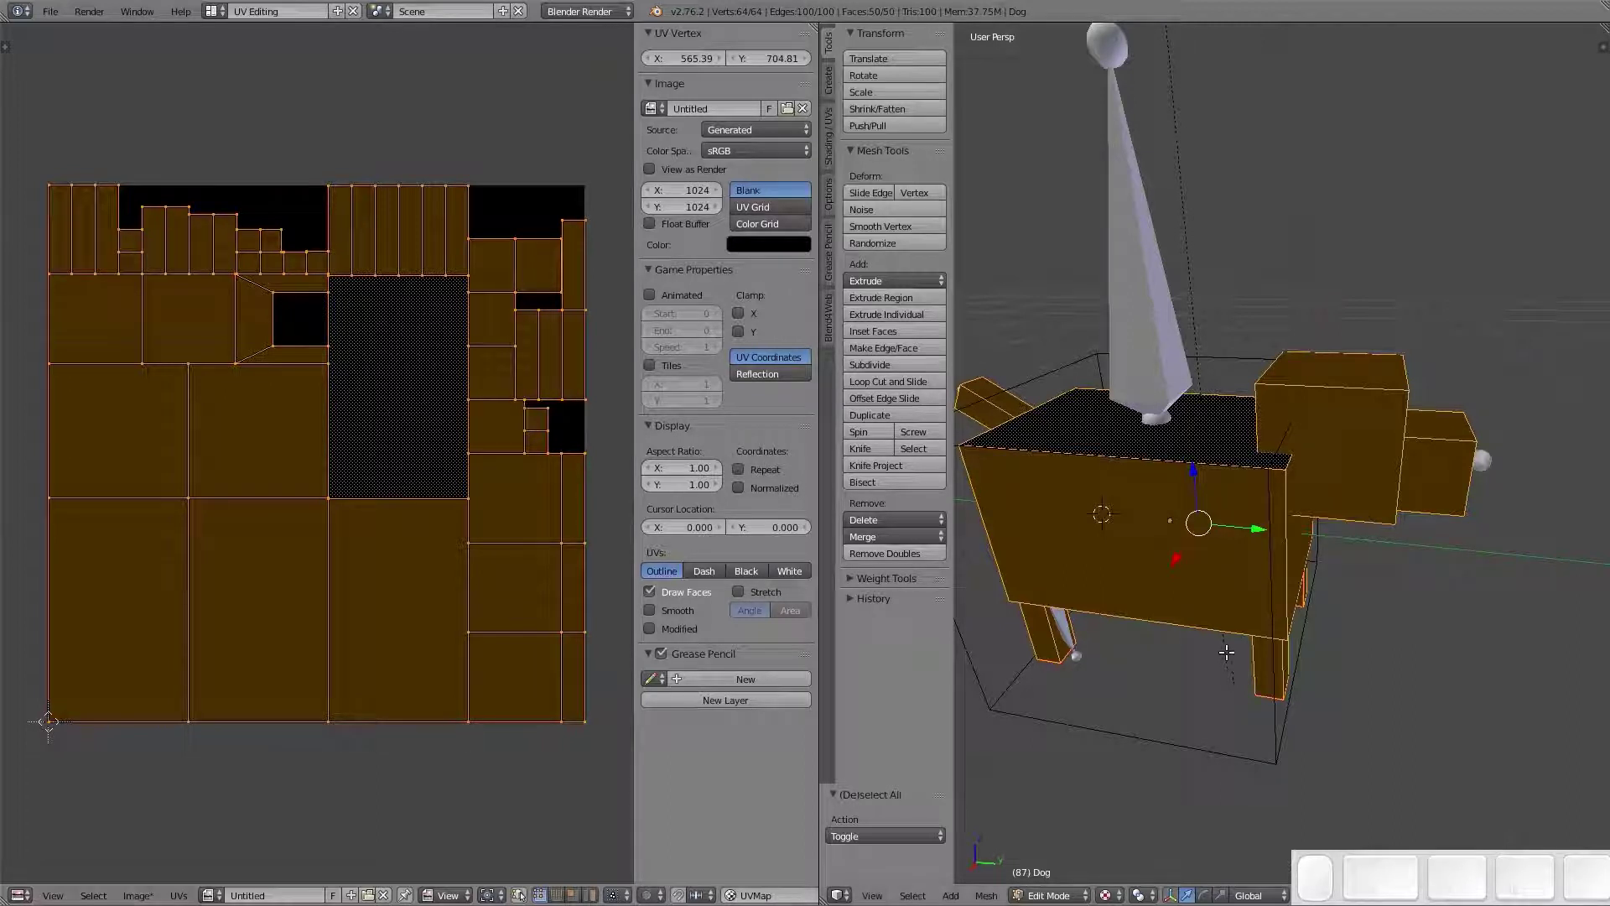
middle_drag(1115, 503, 1172, 519)
key(a)
key(a)
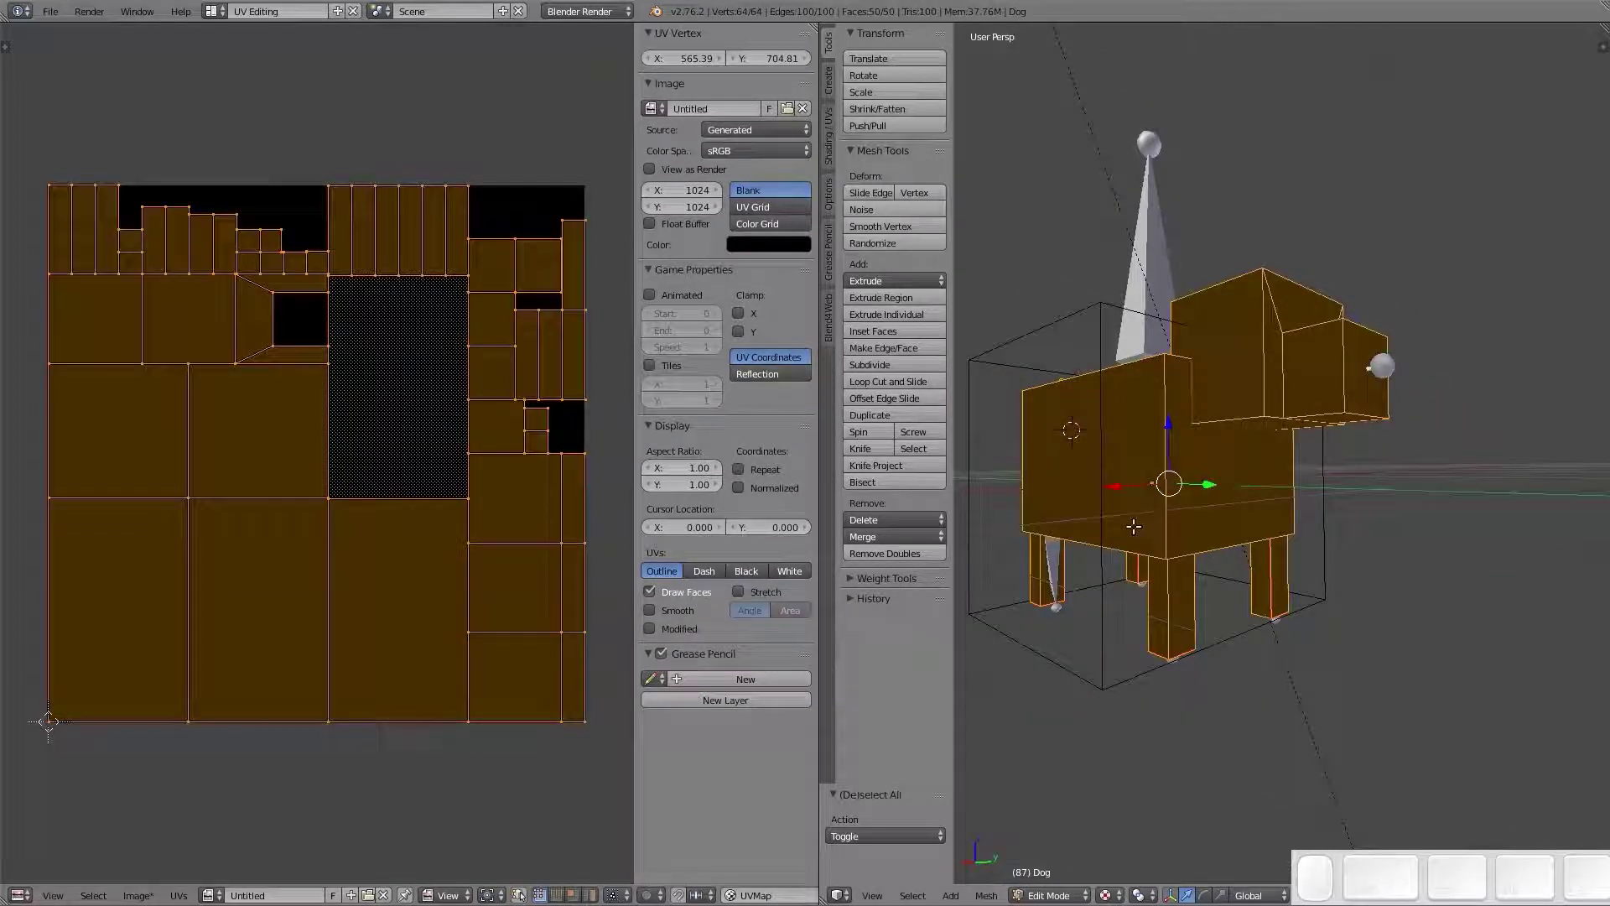
key(u)
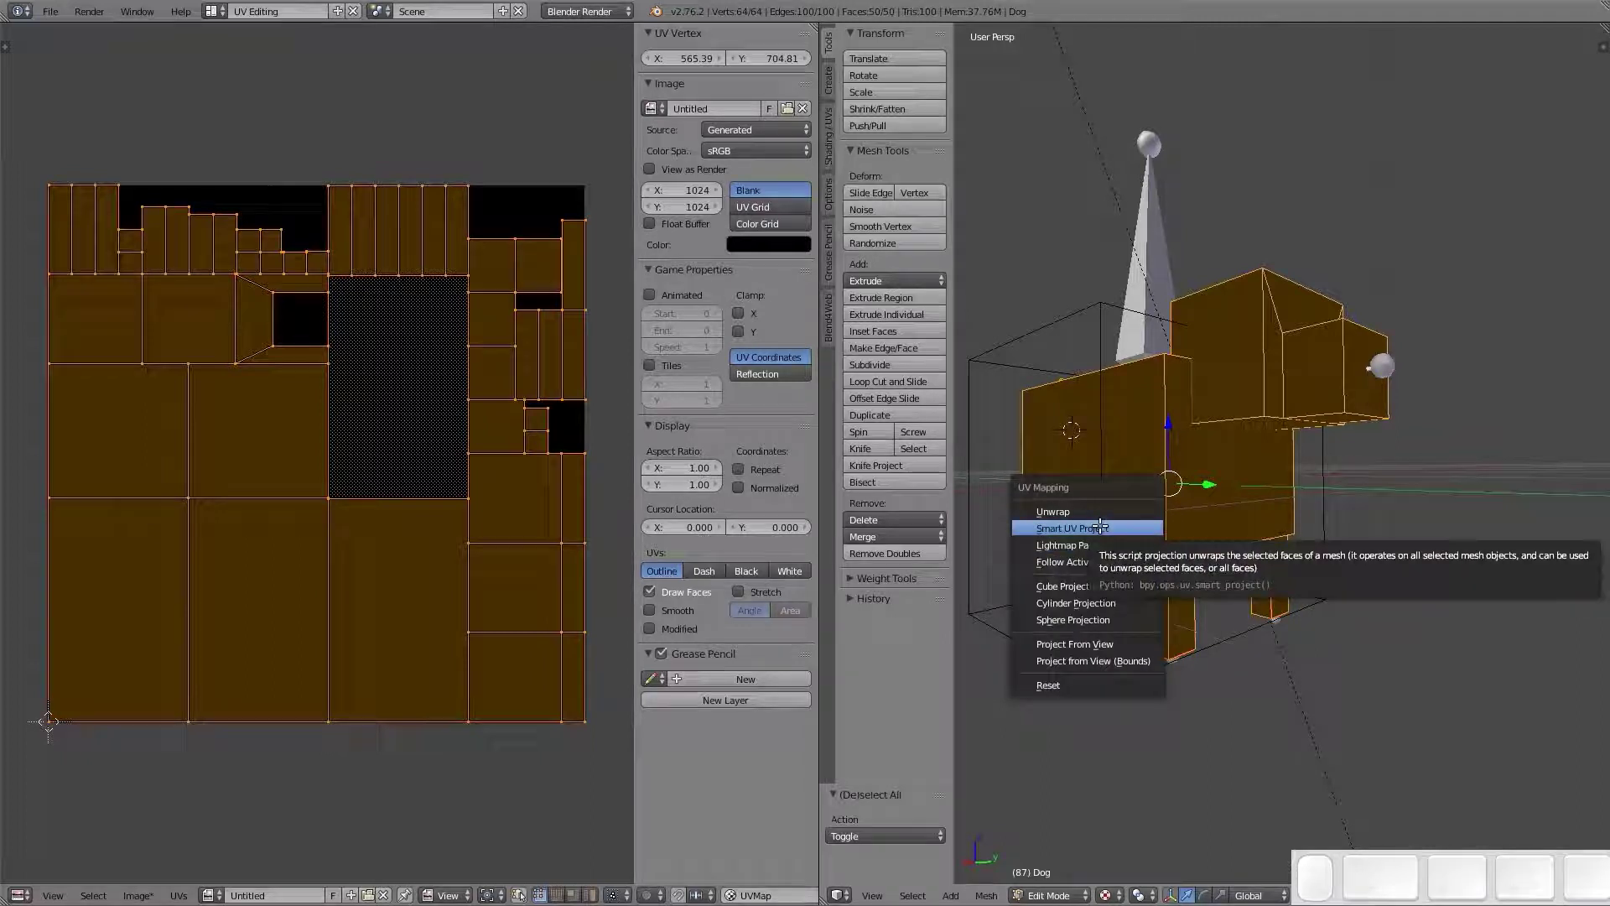
click(1100, 527)
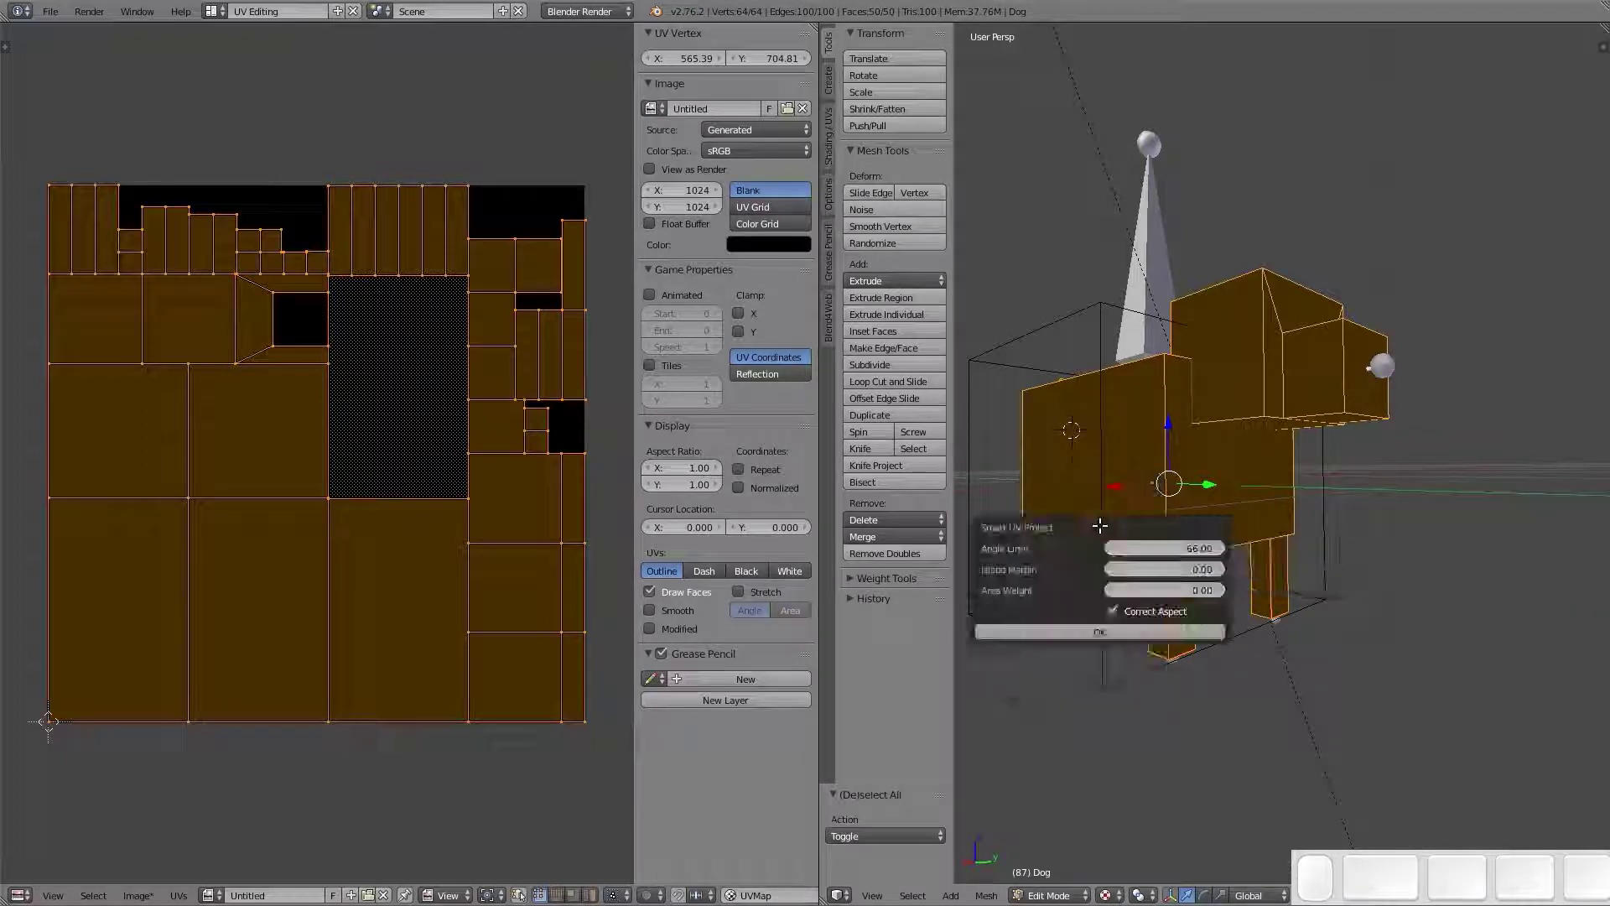
click(1100, 631)
Set the test image's generated type to Color Grid and deselect the dog mesh to inspect the grid on it
key(a)
key(alt+z)
scroll(1171, 660, up, 4)
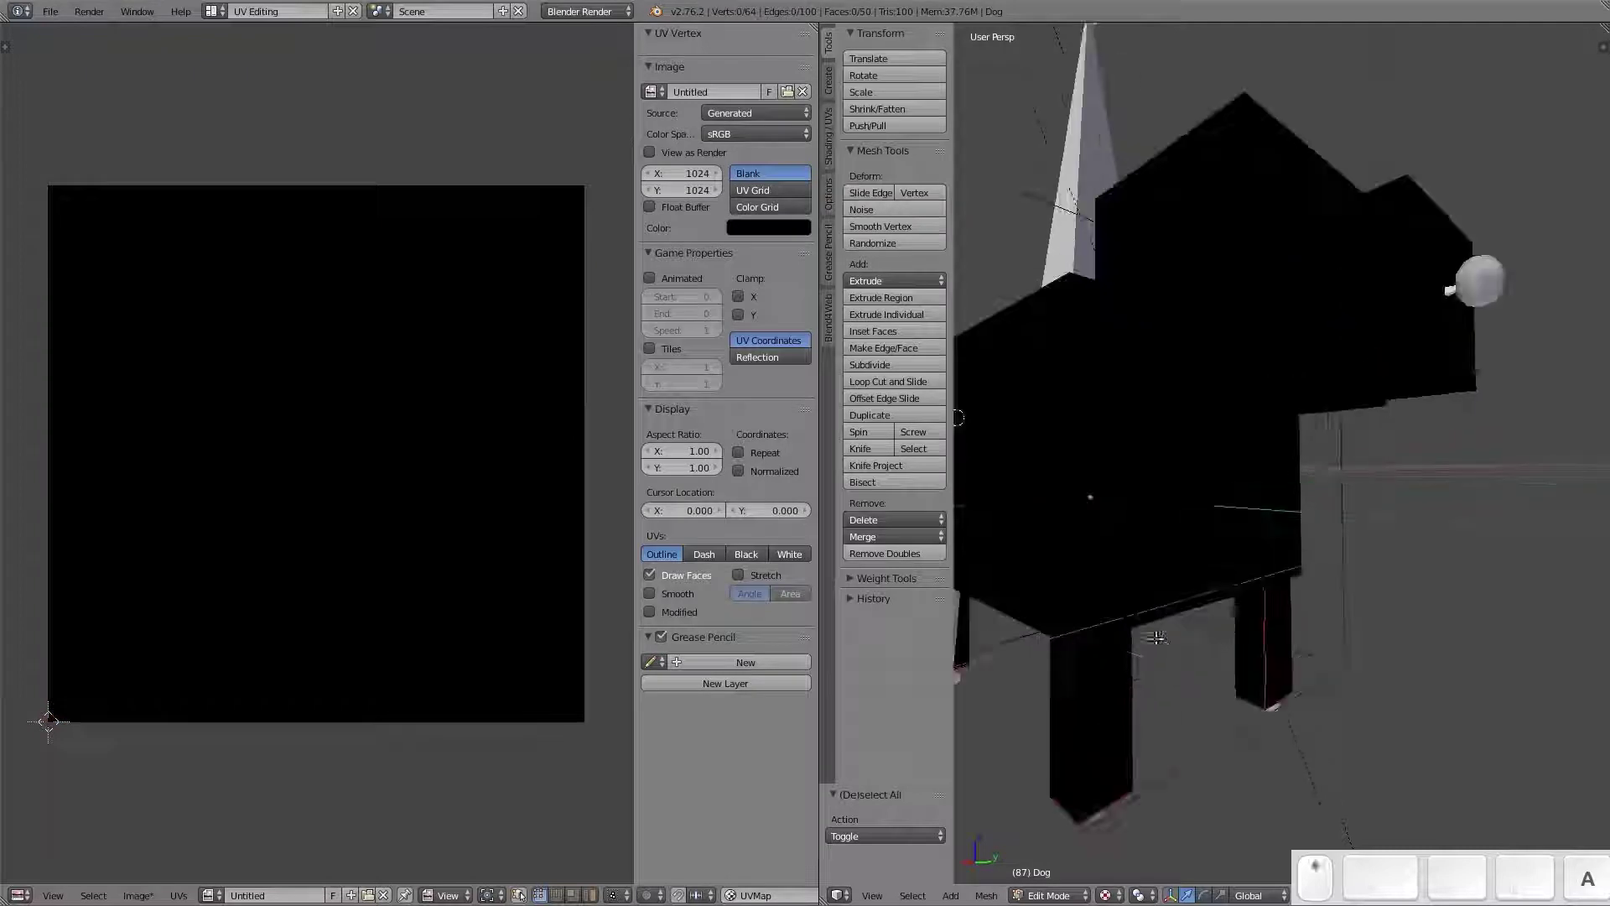
scroll(1171, 660, up, 3)
key(a)
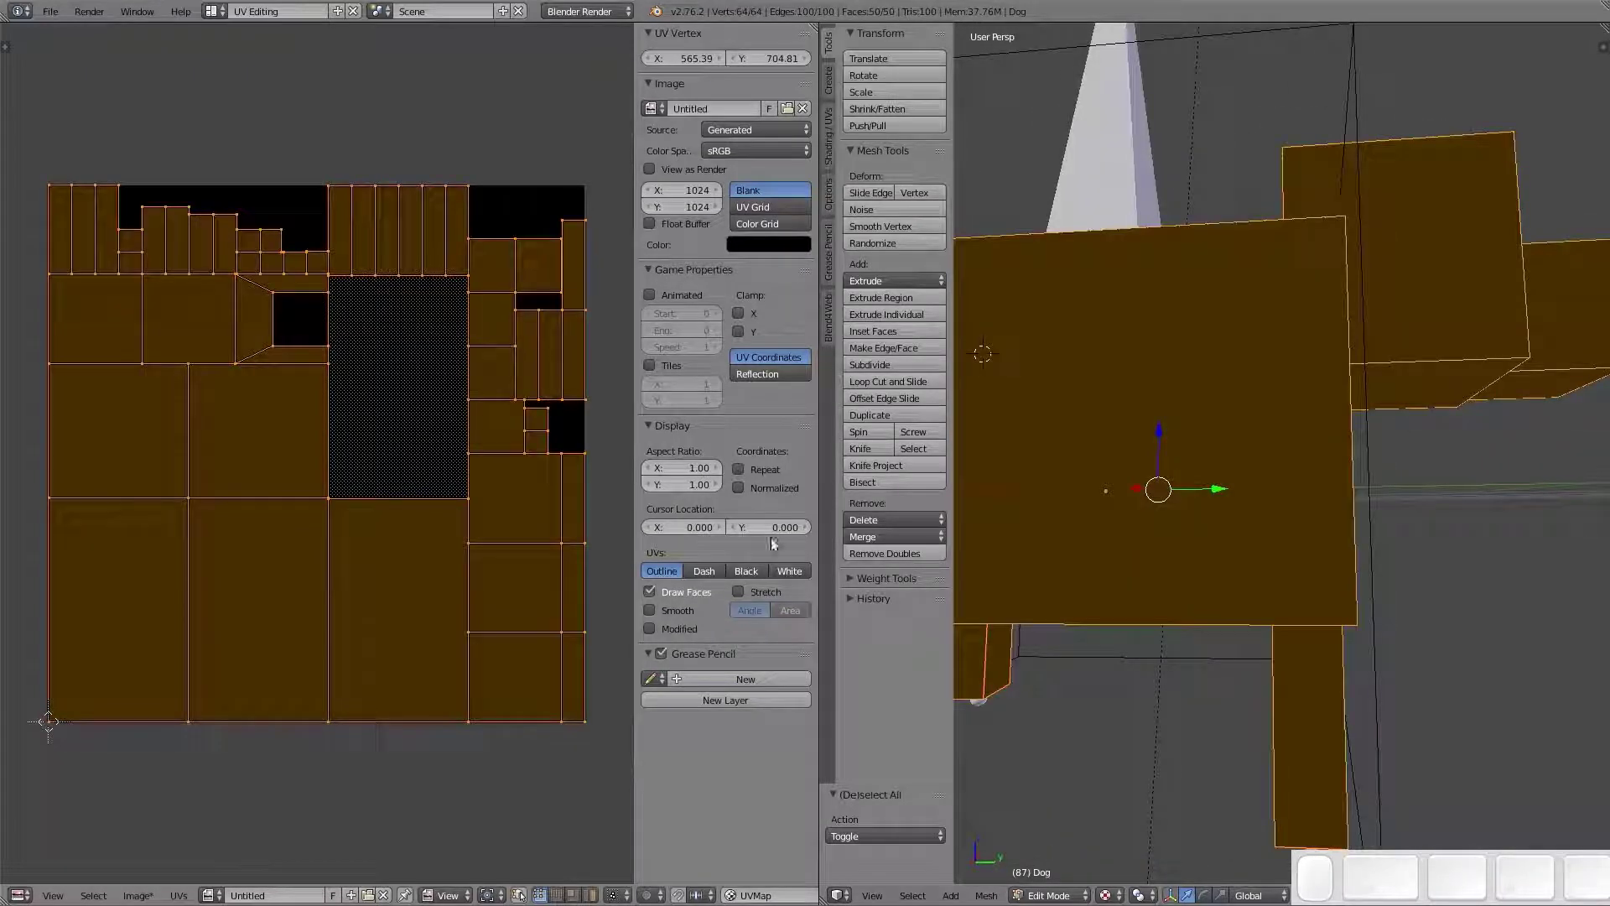
click(757, 223)
key(a)
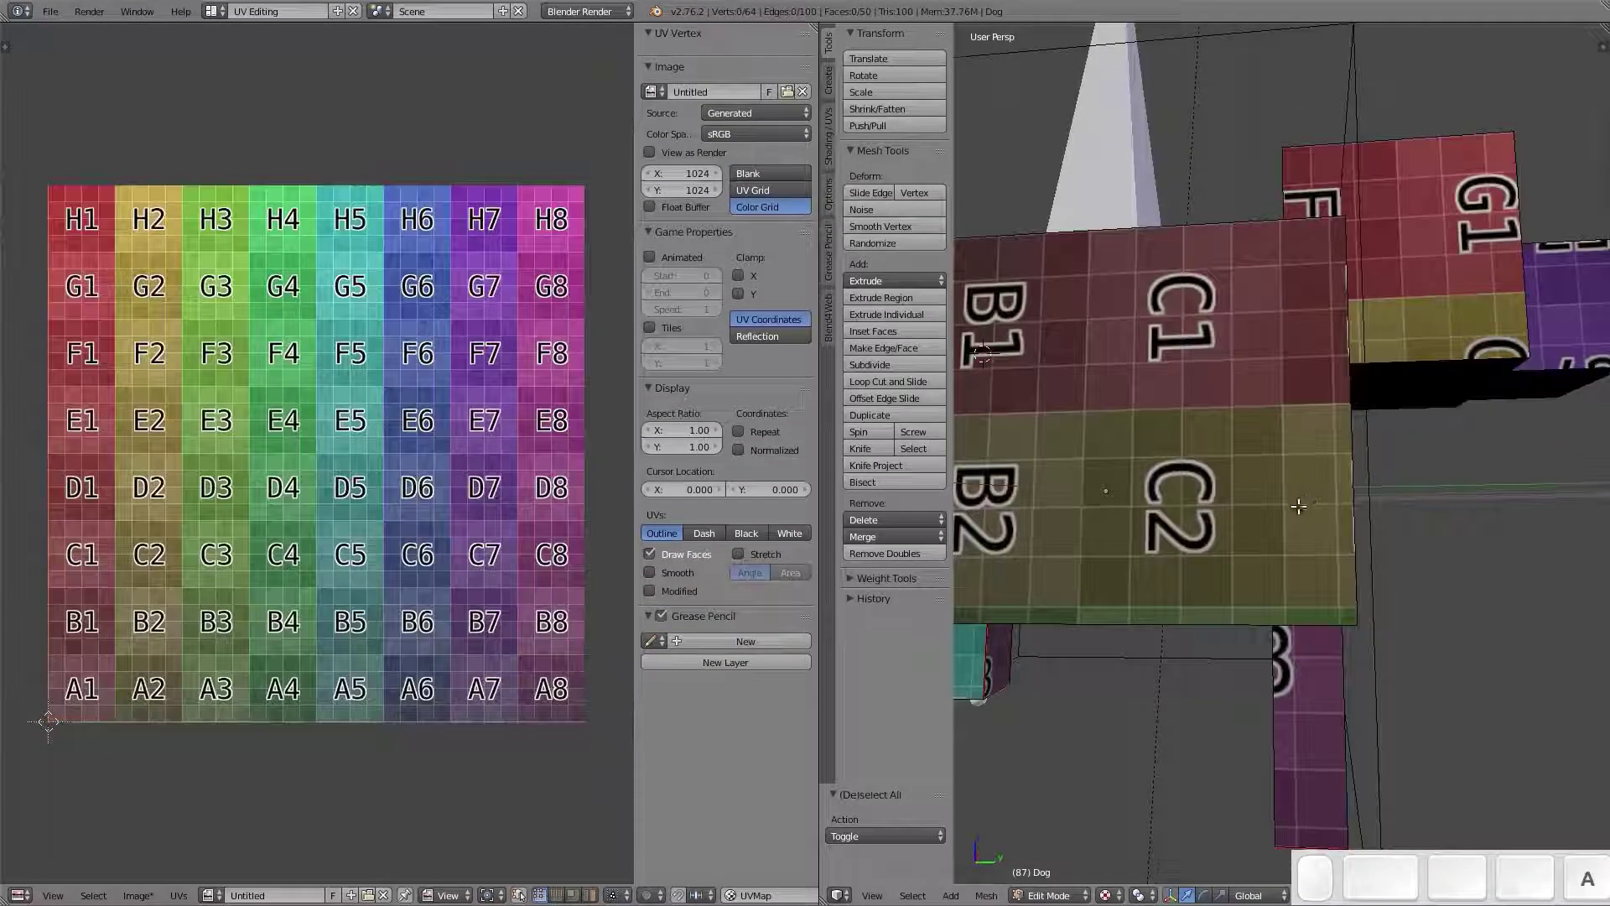
scroll(1175, 475, down, 3)
mouse_move(1174, 476)
middle_down()
mouse_move(1350, 528)
mouse_move(1071, 543)
mouse_move(1194, 499)
middle_up()
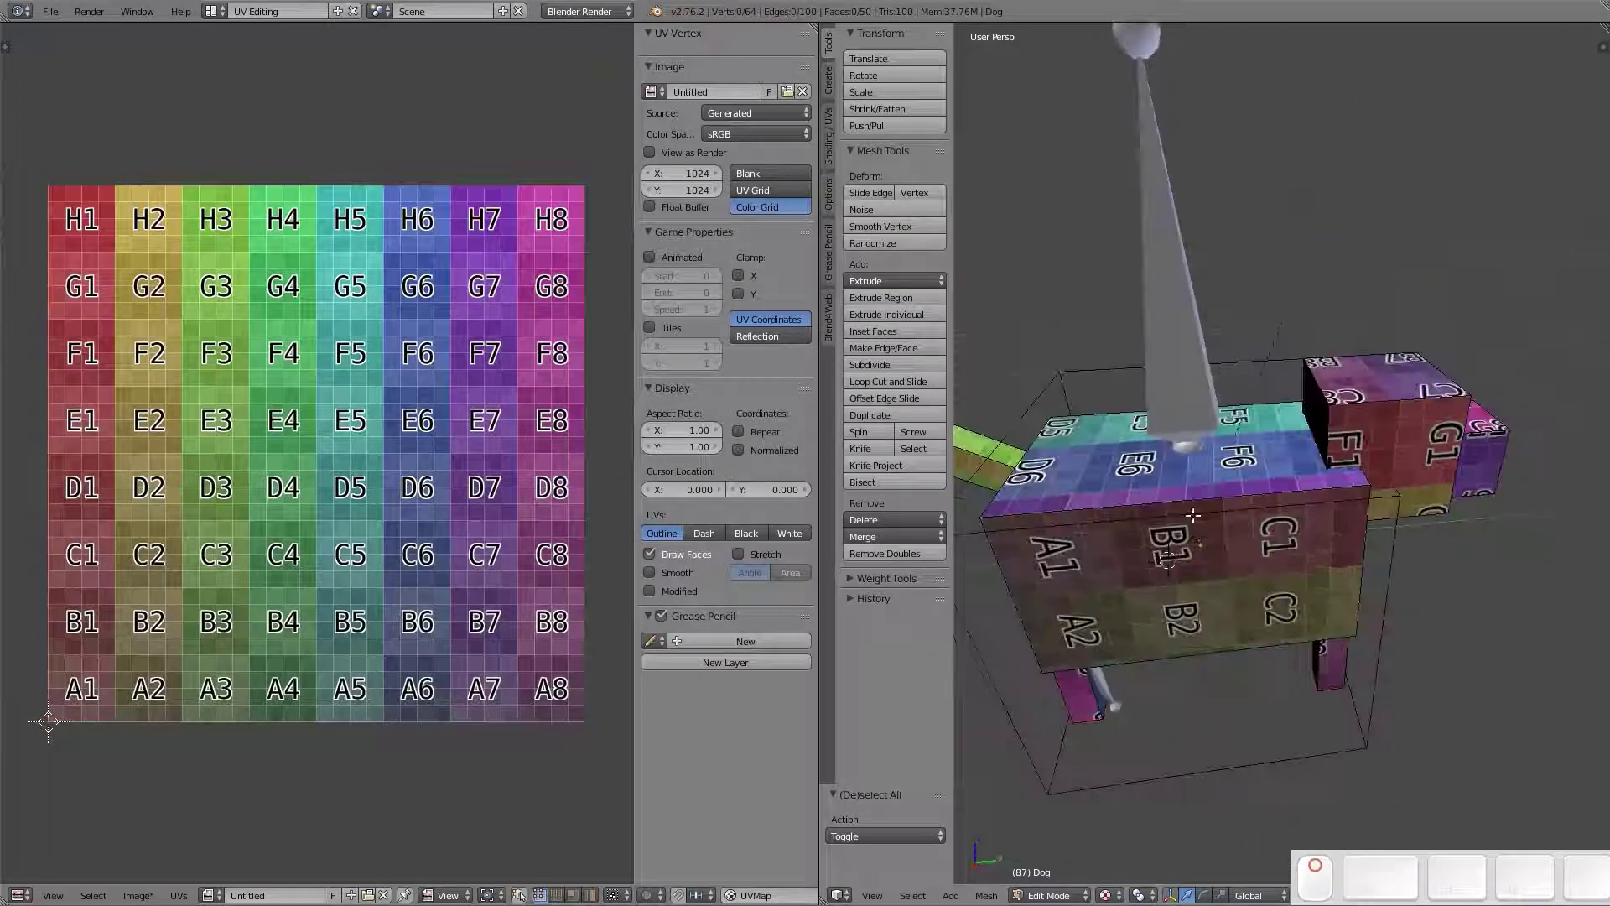
Select the four vertical corner edges of the dog's body, mark them as seams, and clear the selection
right_click(1194, 500)
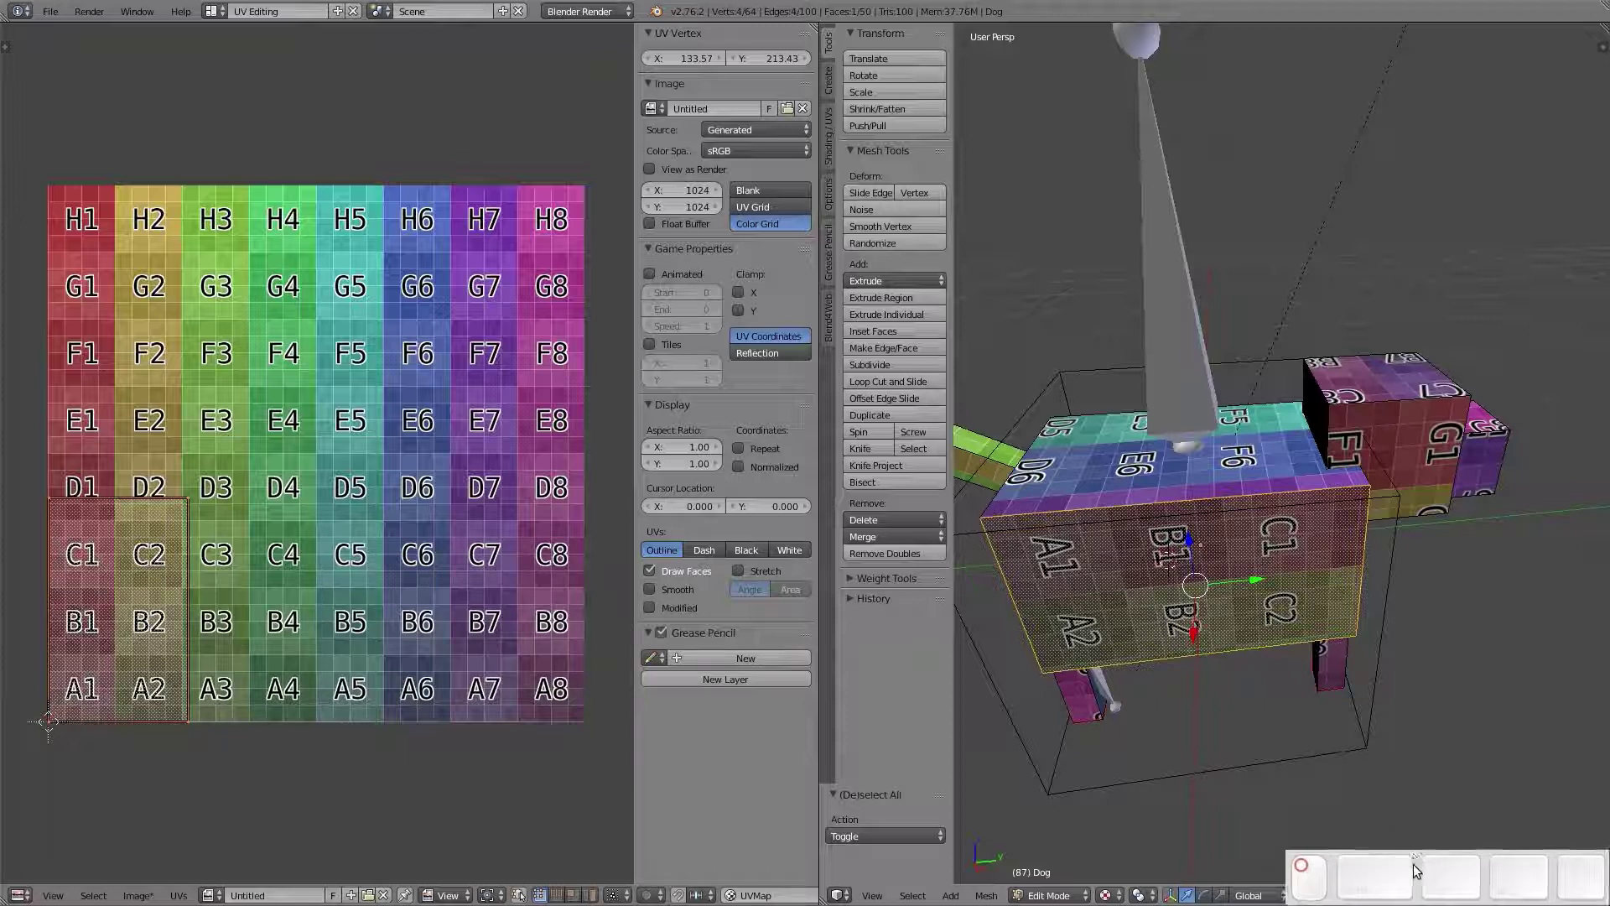
right_click(1360, 545)
shift+right_click(1004, 573)
middle_drag(1004, 573, 1295, 429)
shift+right_click(1295, 429)
shift+right_click(1310, 431)
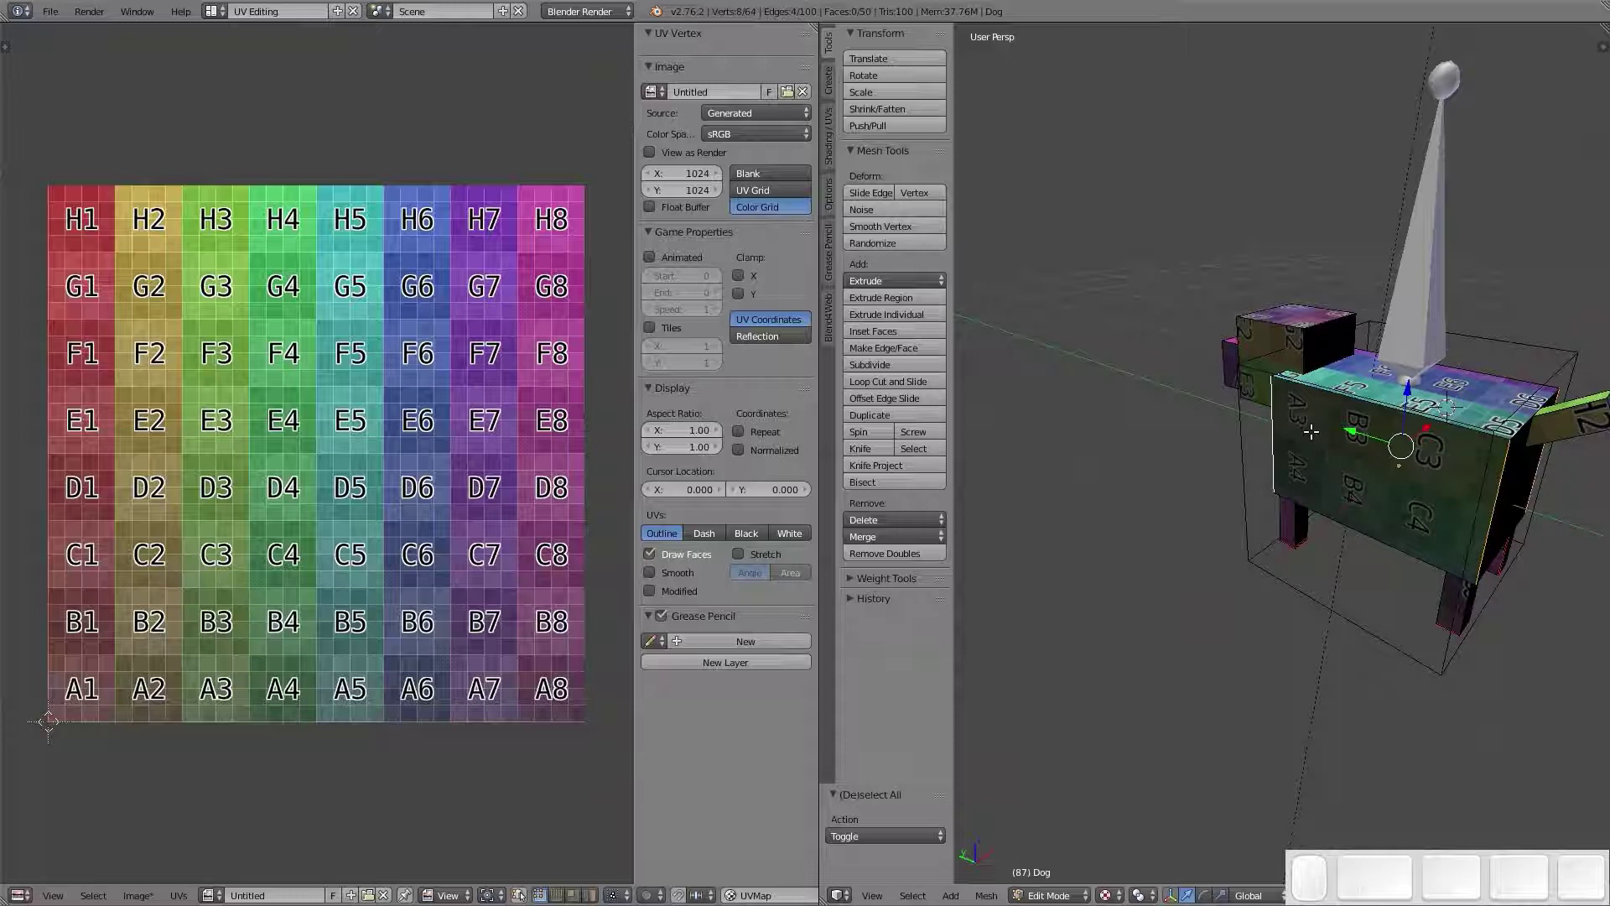
key(ctrl+e)
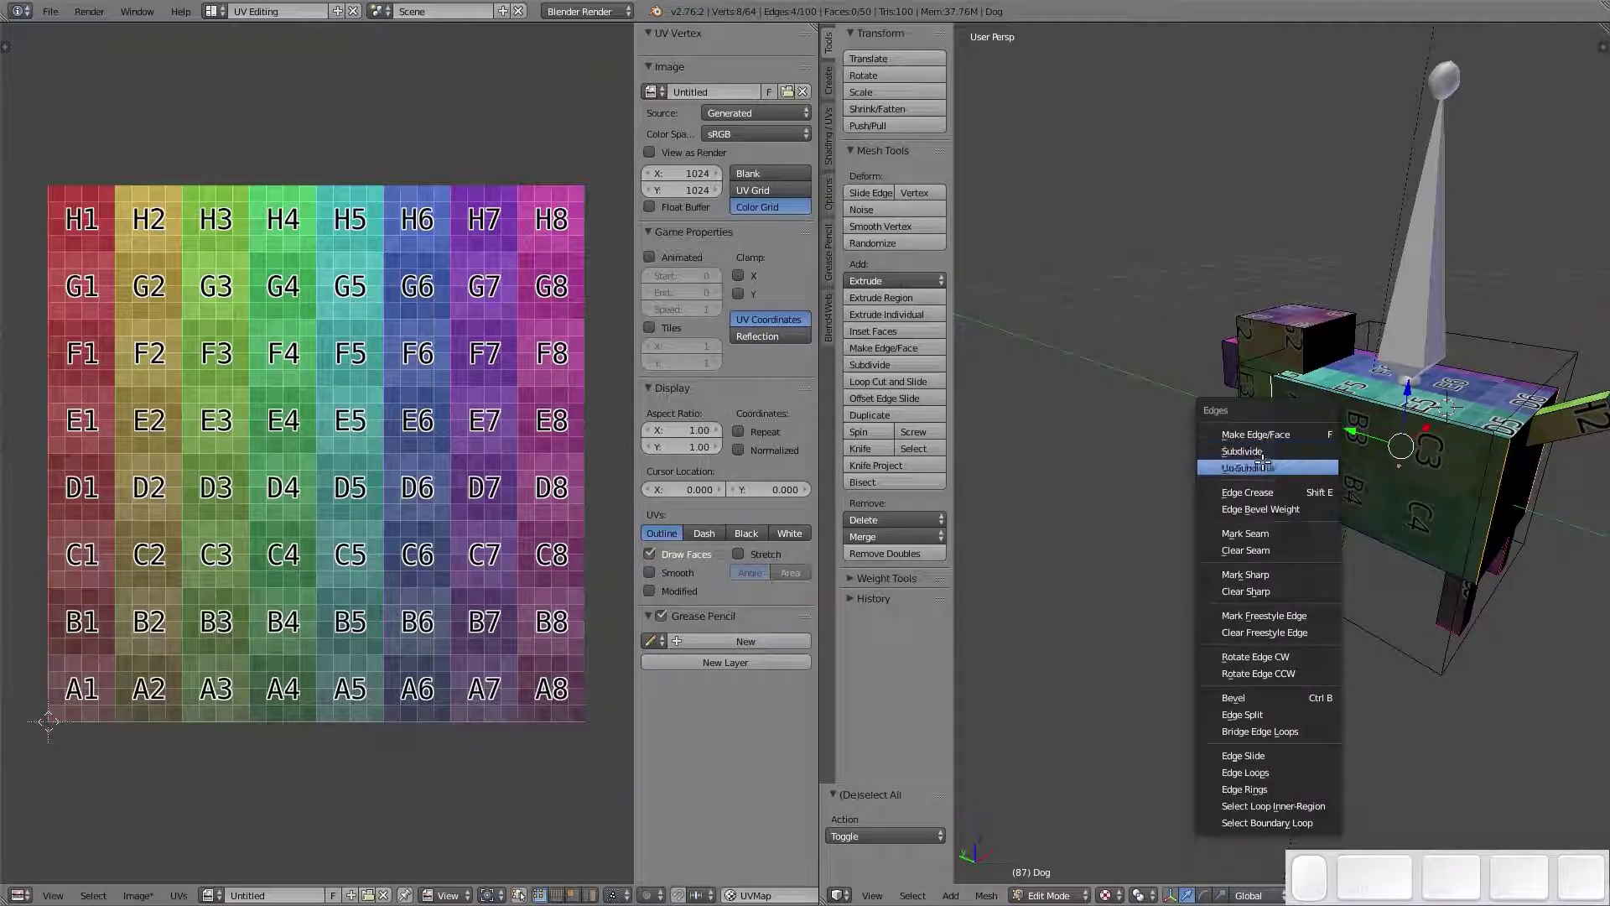
click(1288, 534)
key(a)
middle_drag(1433, 512, 1184, 335)
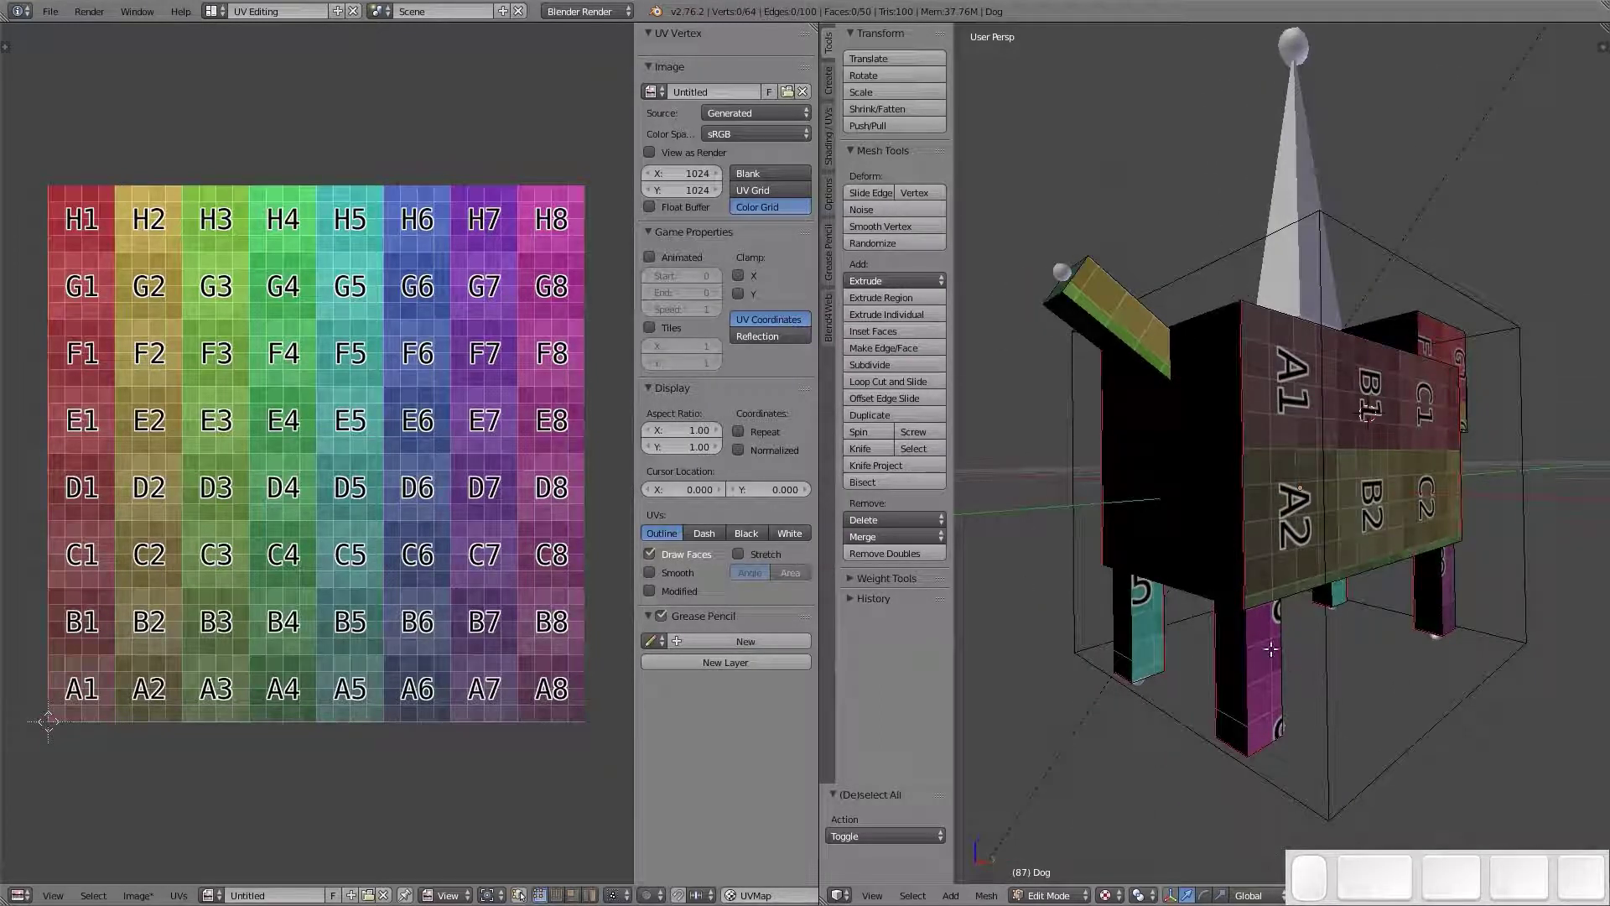
Select three connected lower edges around the underside of the dog's body, mark them as seams, and clear the selection
middle_drag(1279, 503, 1365, 427)
right_click(1365, 410)
shift+right_click(1183, 439)
shift+right_click(1058, 320)
middle_drag(1165, 360, 1177, 416)
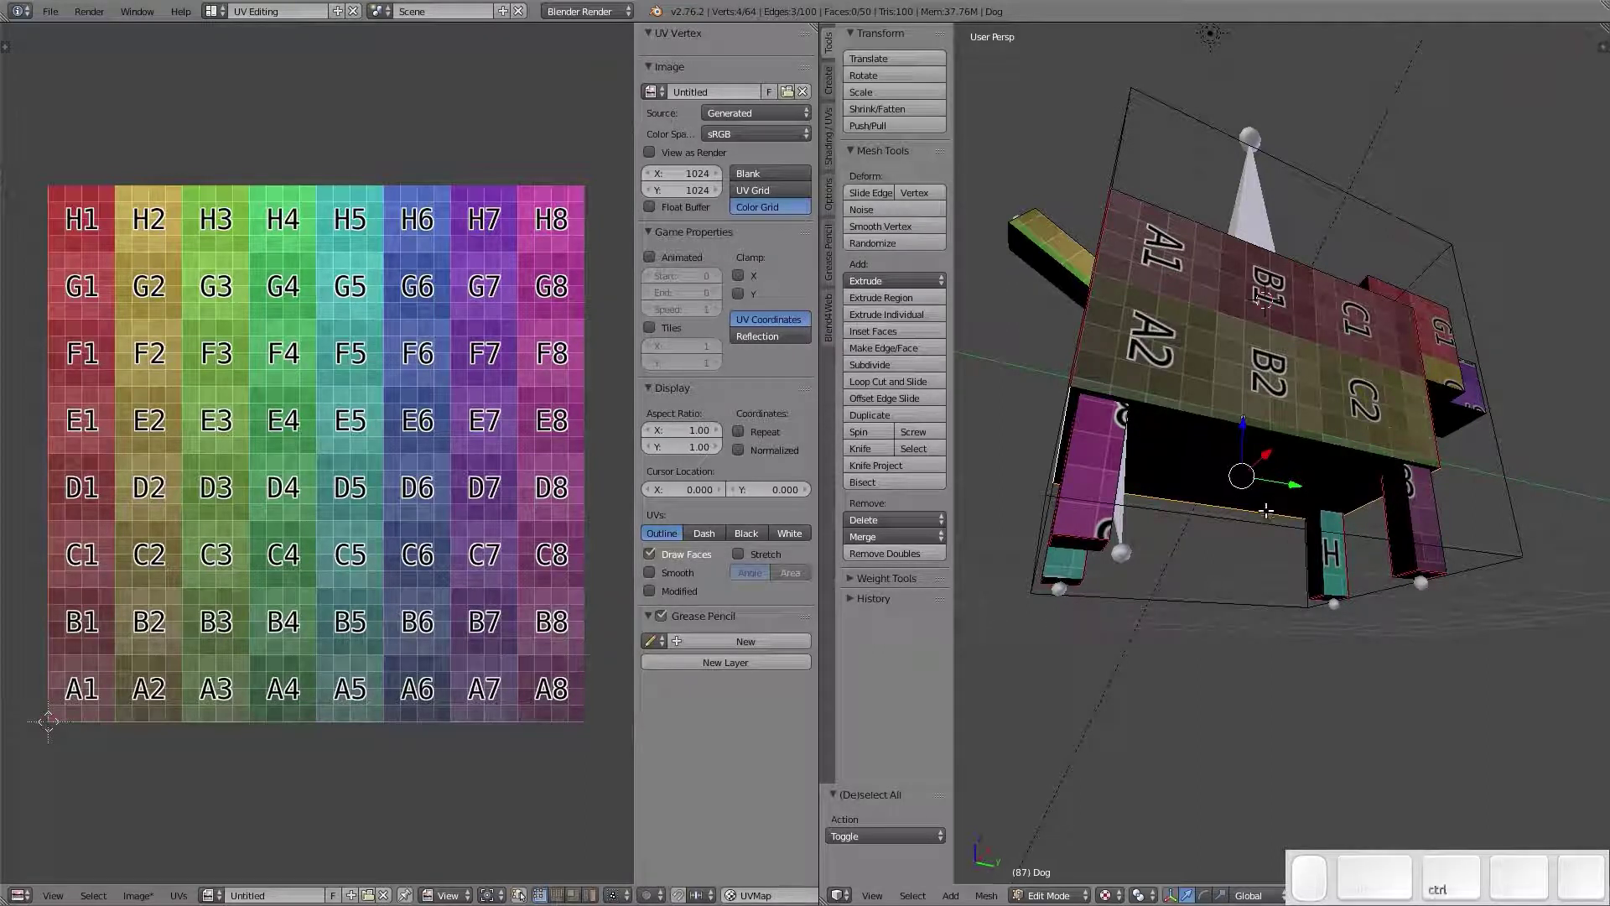
key(ctrl+e)
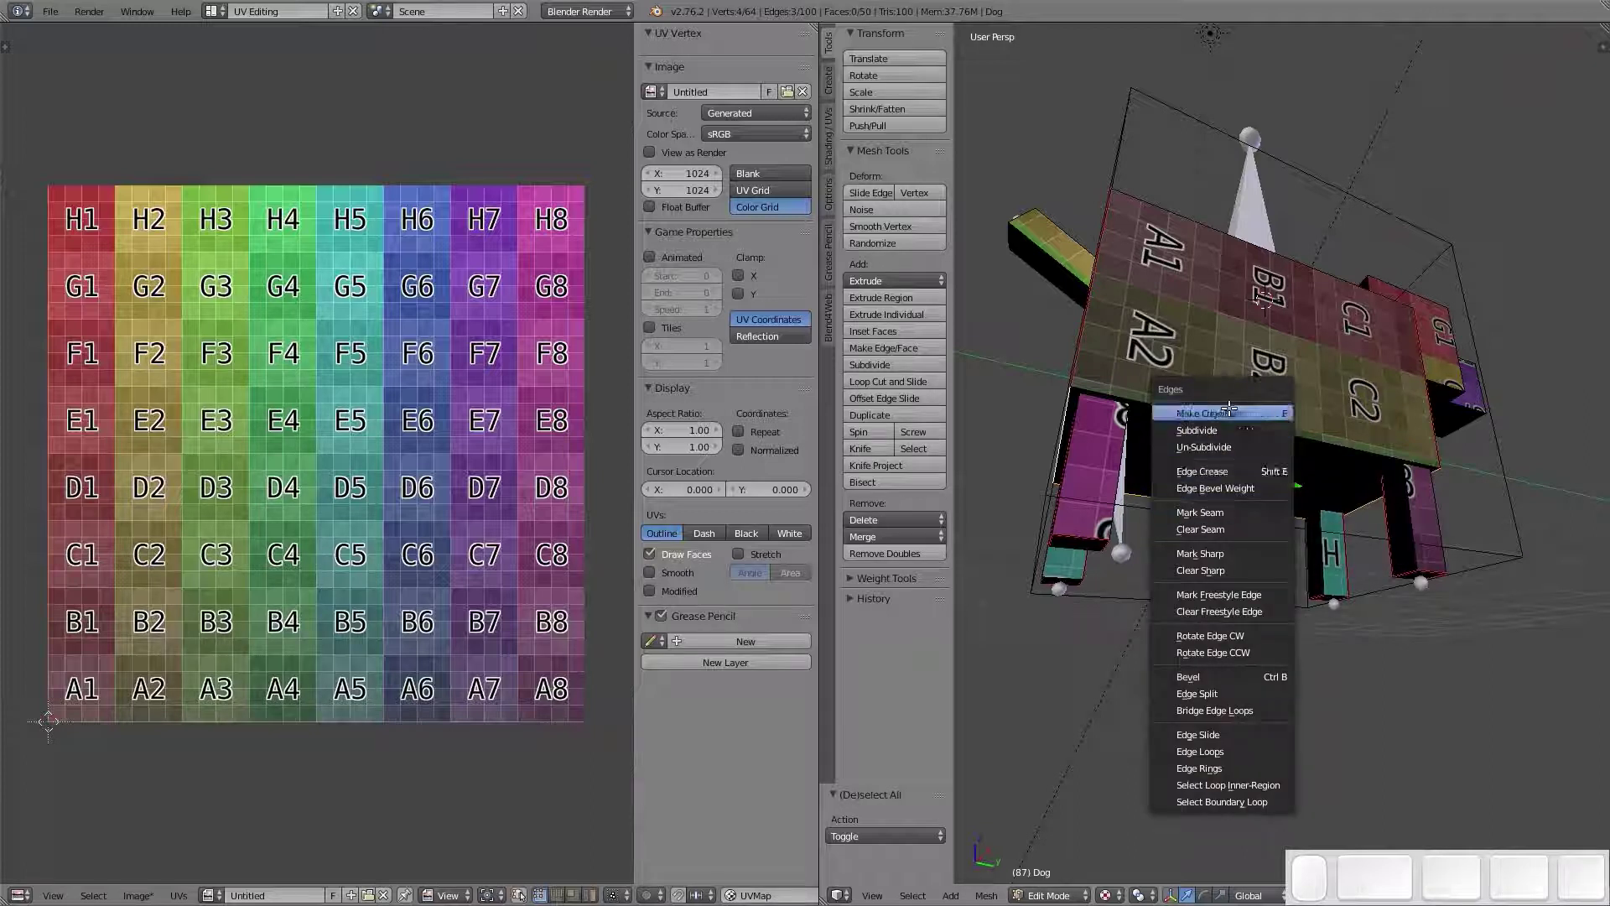
click(1240, 515)
key(a)
middle_drag(1239, 518, 1262, 554)
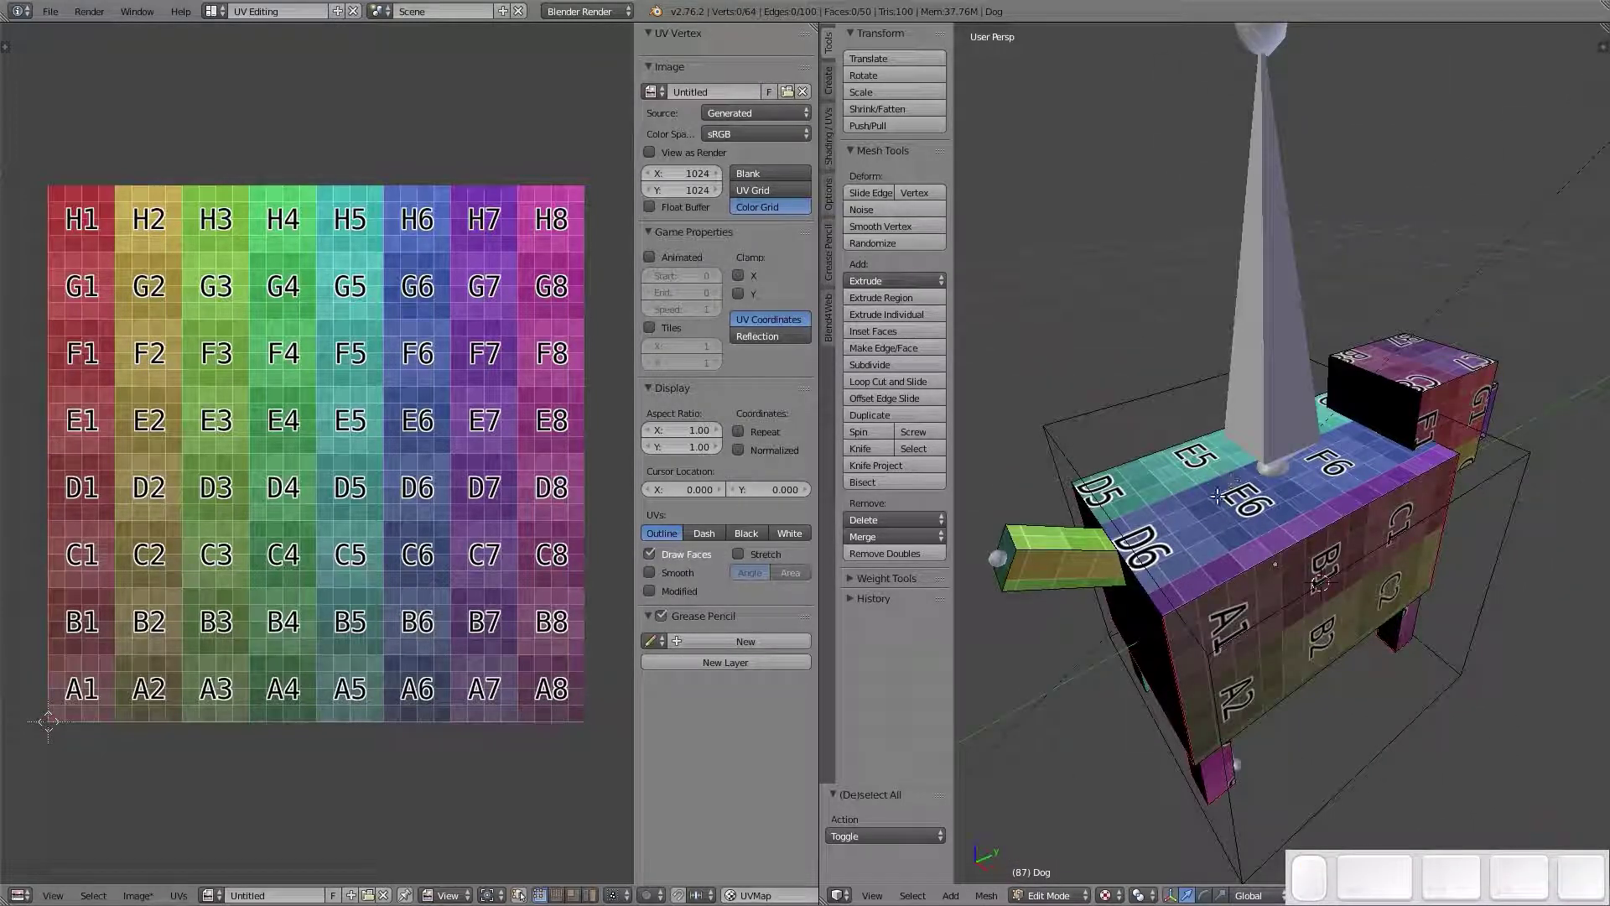
Select the whole dog mesh, unwrap it along the marked seams, and deselect it to inspect the color grid
key(a)
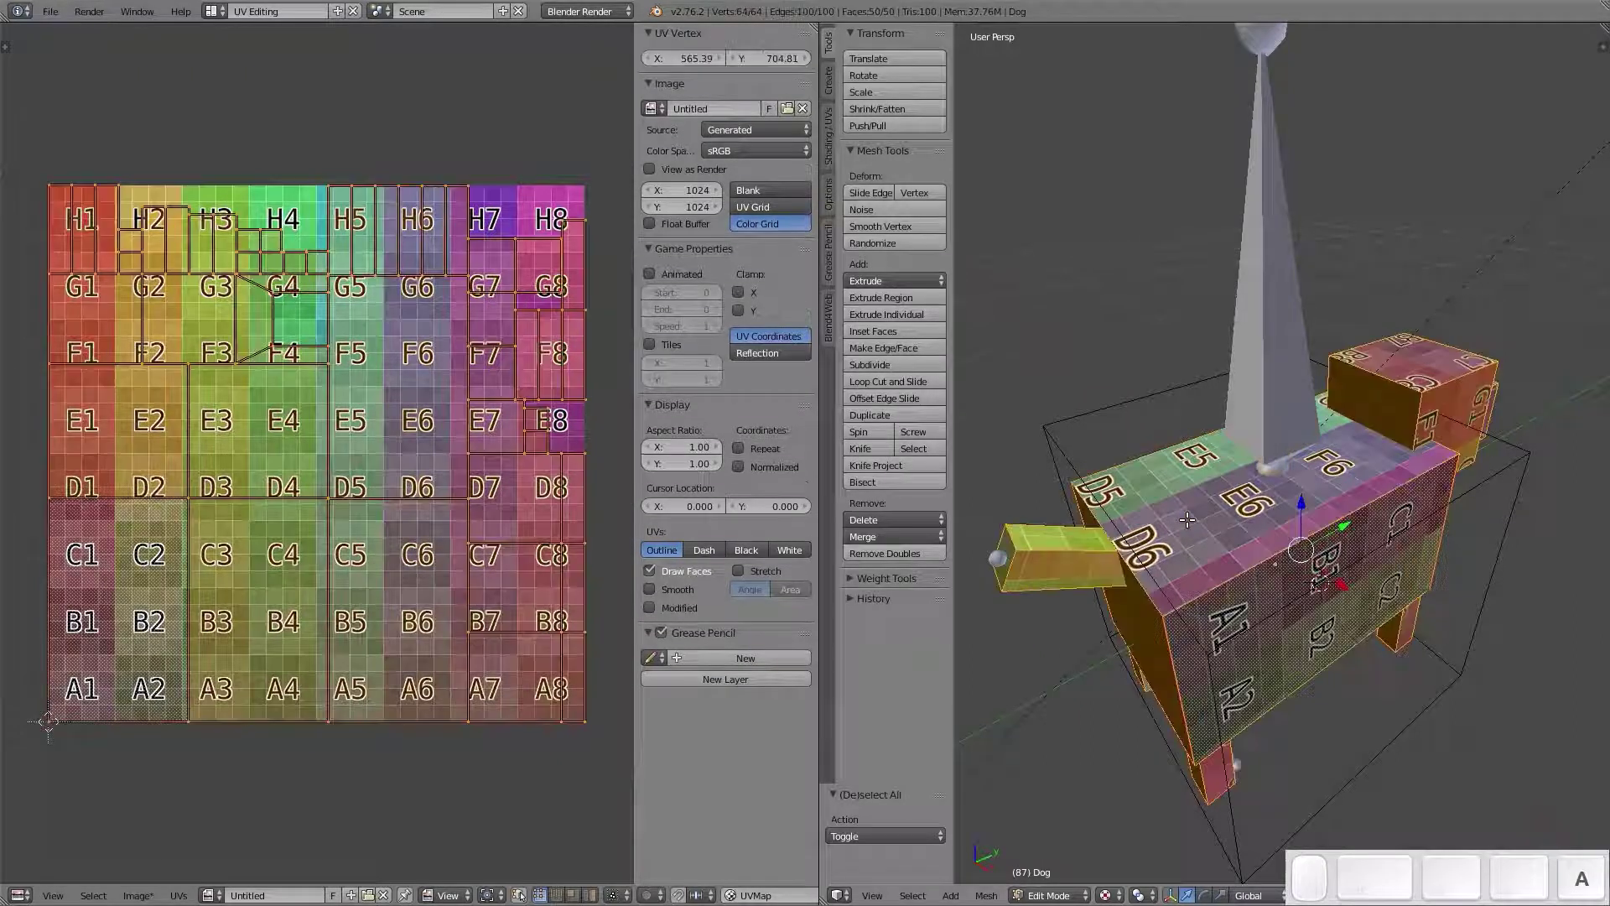
key(u)
click(1189, 505)
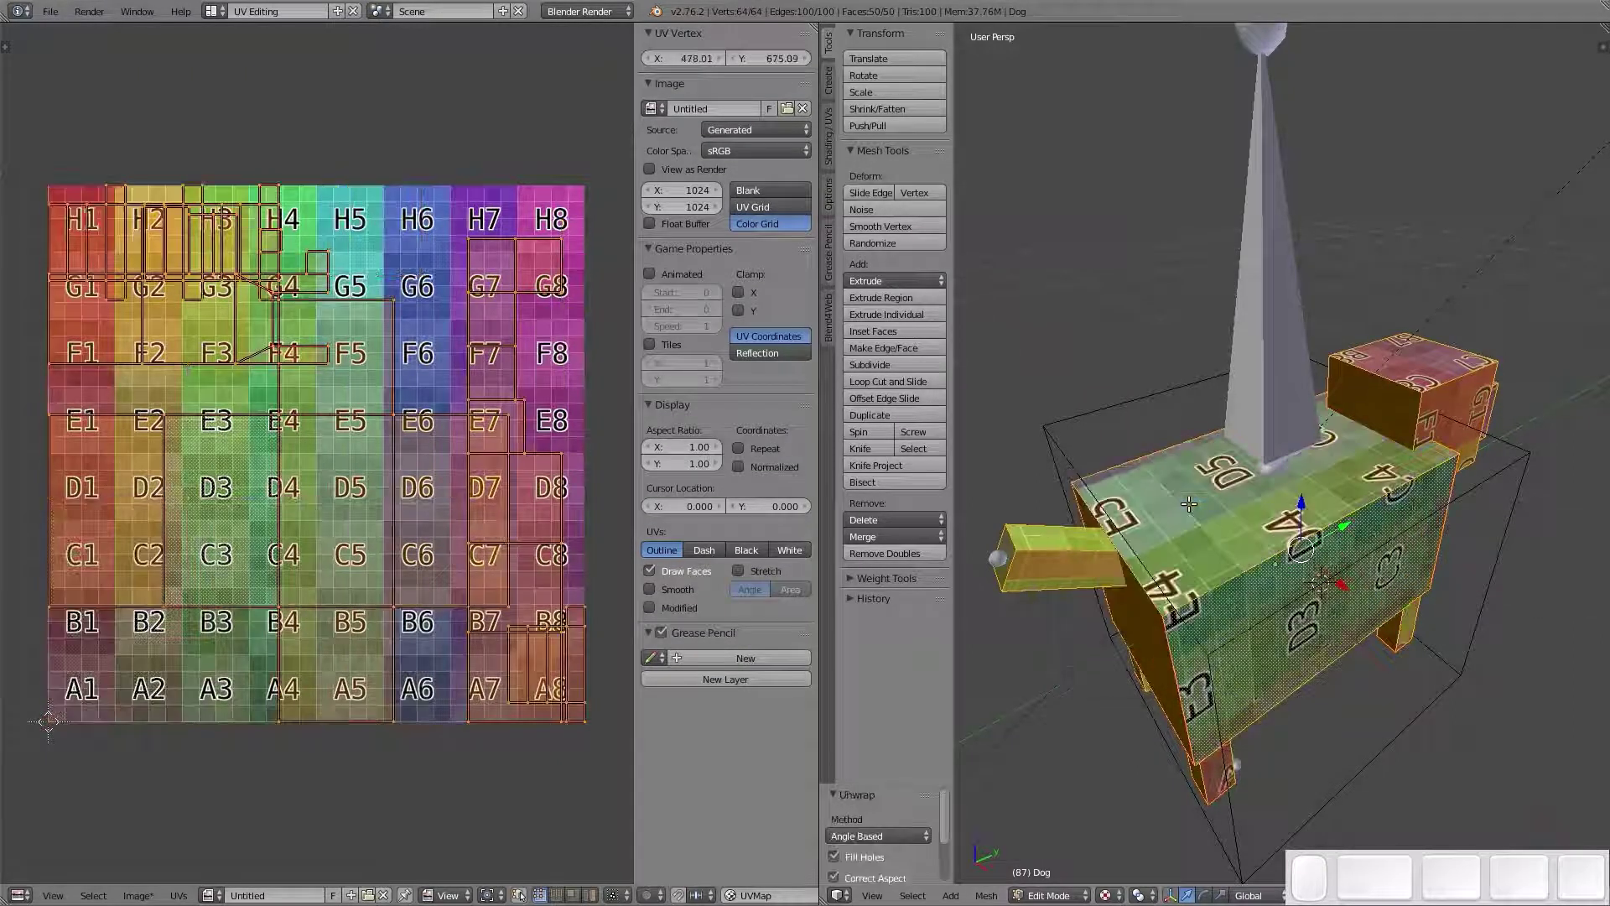
key(a)
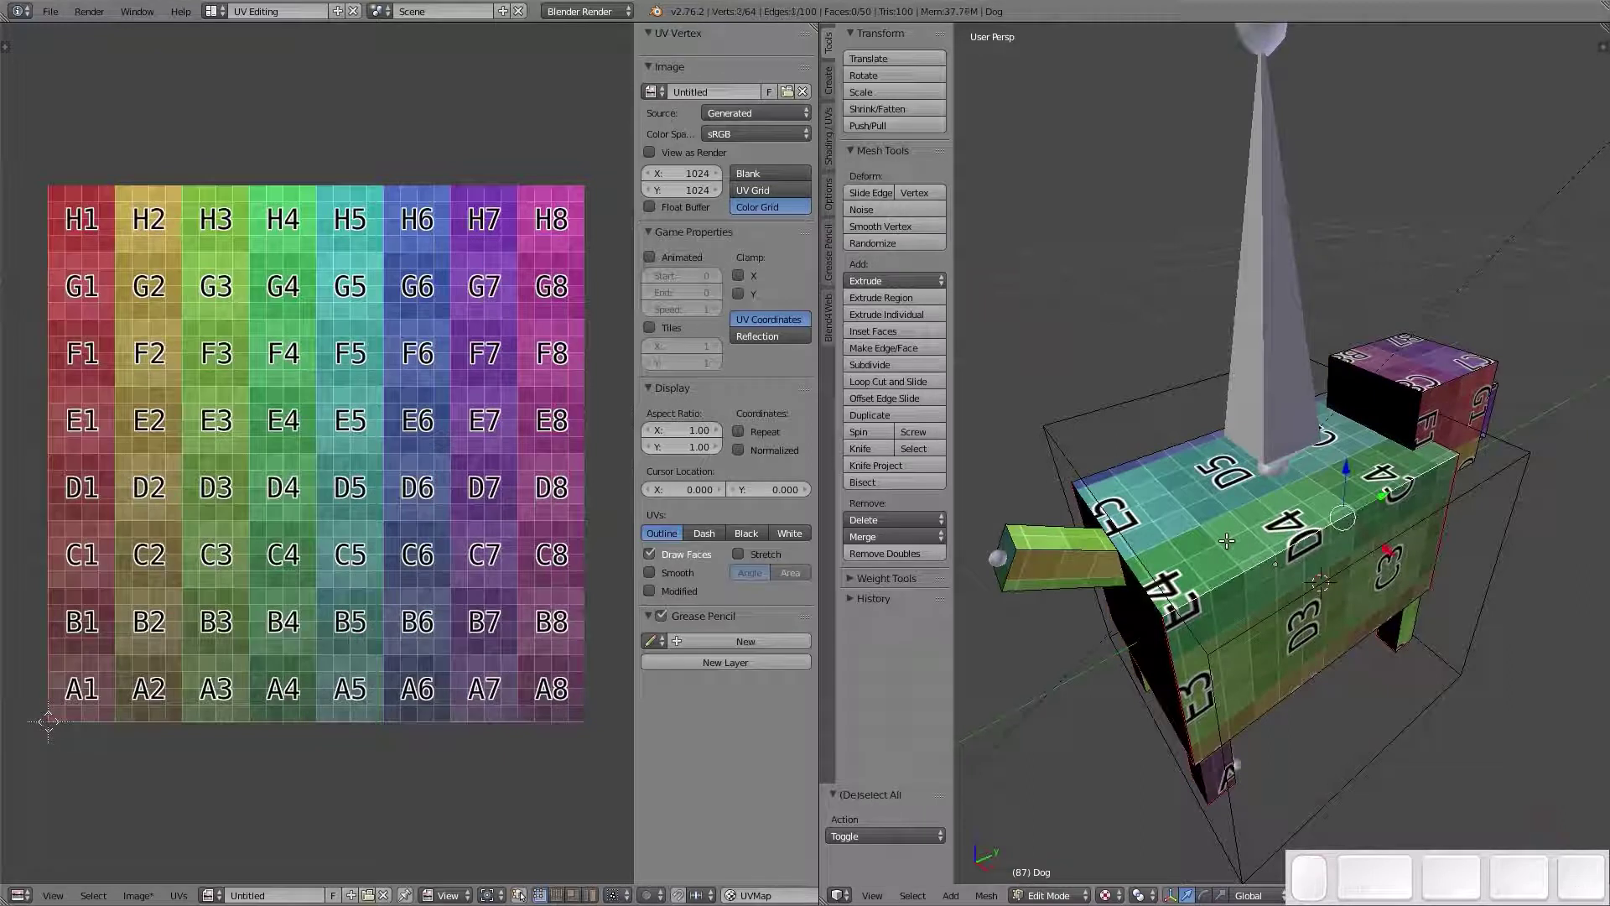
Reselect the whole dog mesh and try the UV Grid and Blank generated types on the test image
key(a)
click(766, 208)
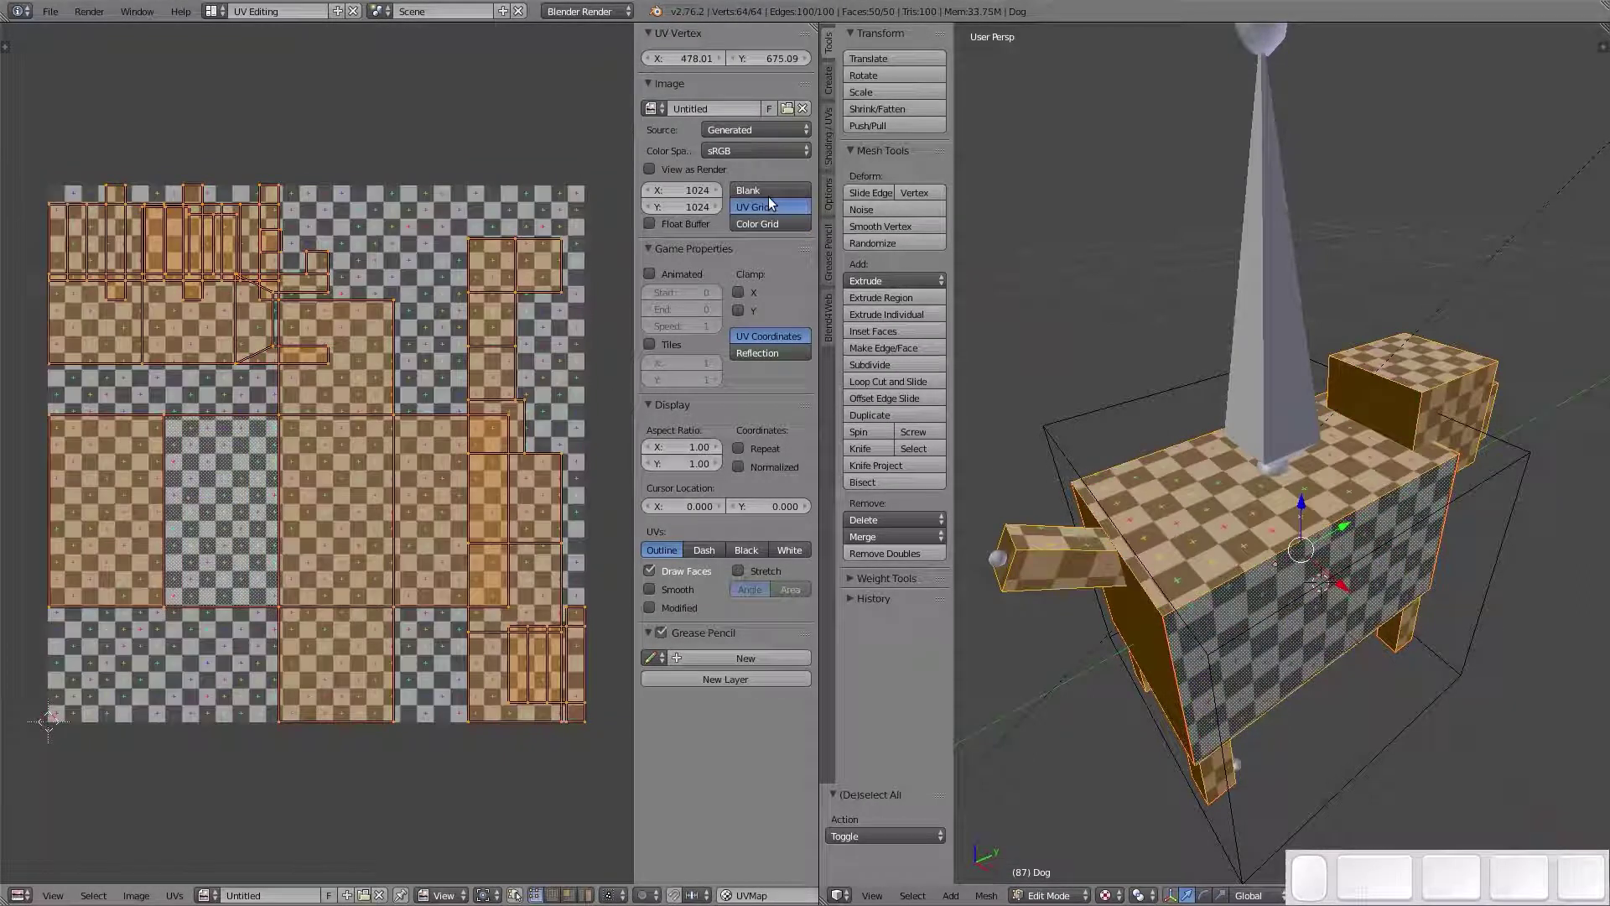
click(763, 190)
Switch UV selection to whole islands and examine the body's island, checking a leg on the mesh before reselecting all faces
key(a)
right_click(394, 484)
right_click(191, 498)
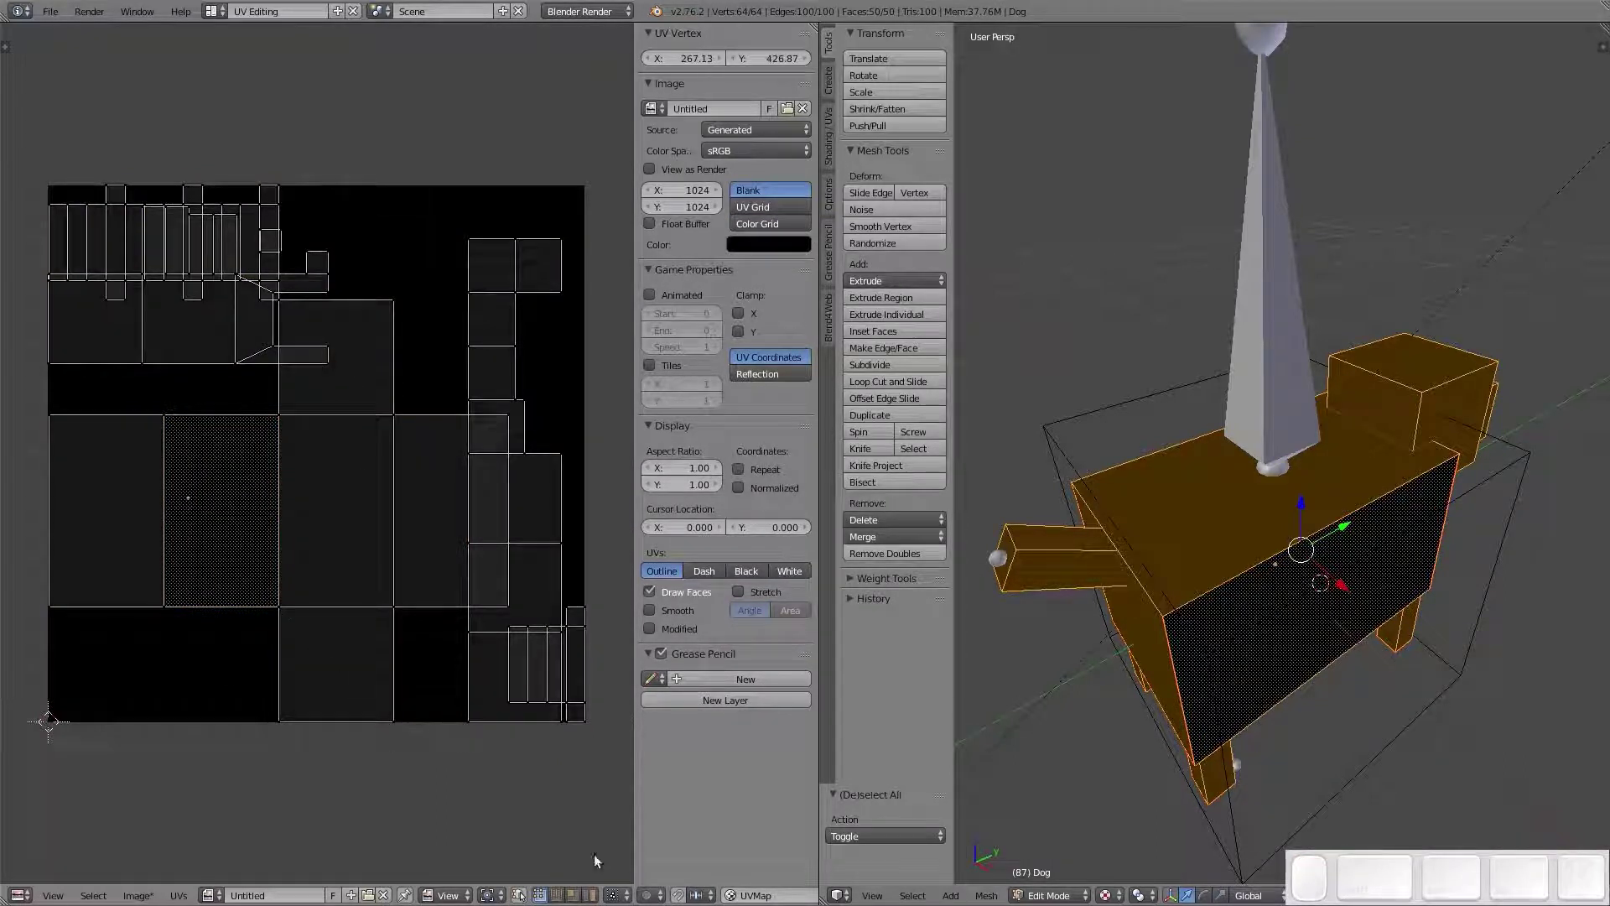
key(l)
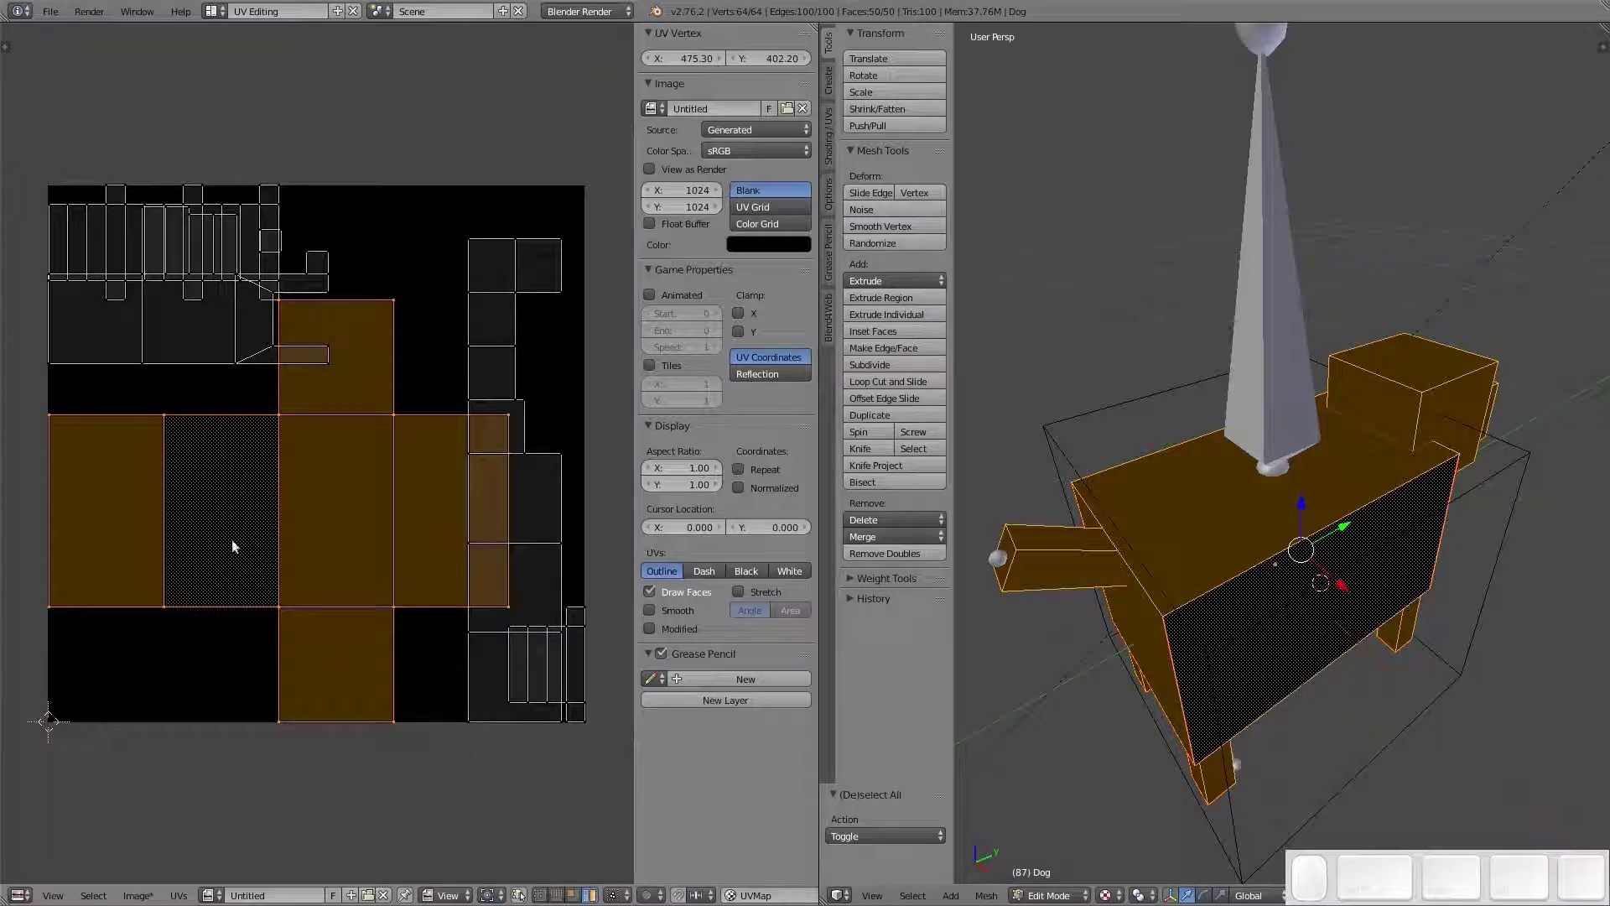
right_click(1227, 782)
shift+right_click(1213, 768)
key(a)
key(a)
Select the smaller UV islands one after another to examine how they overlap each other and the body's island
right_click(195, 255)
right_click(134, 247)
right_click(73, 248)
right_click(163, 224)
right_click(240, 229)
right_click(176, 330)
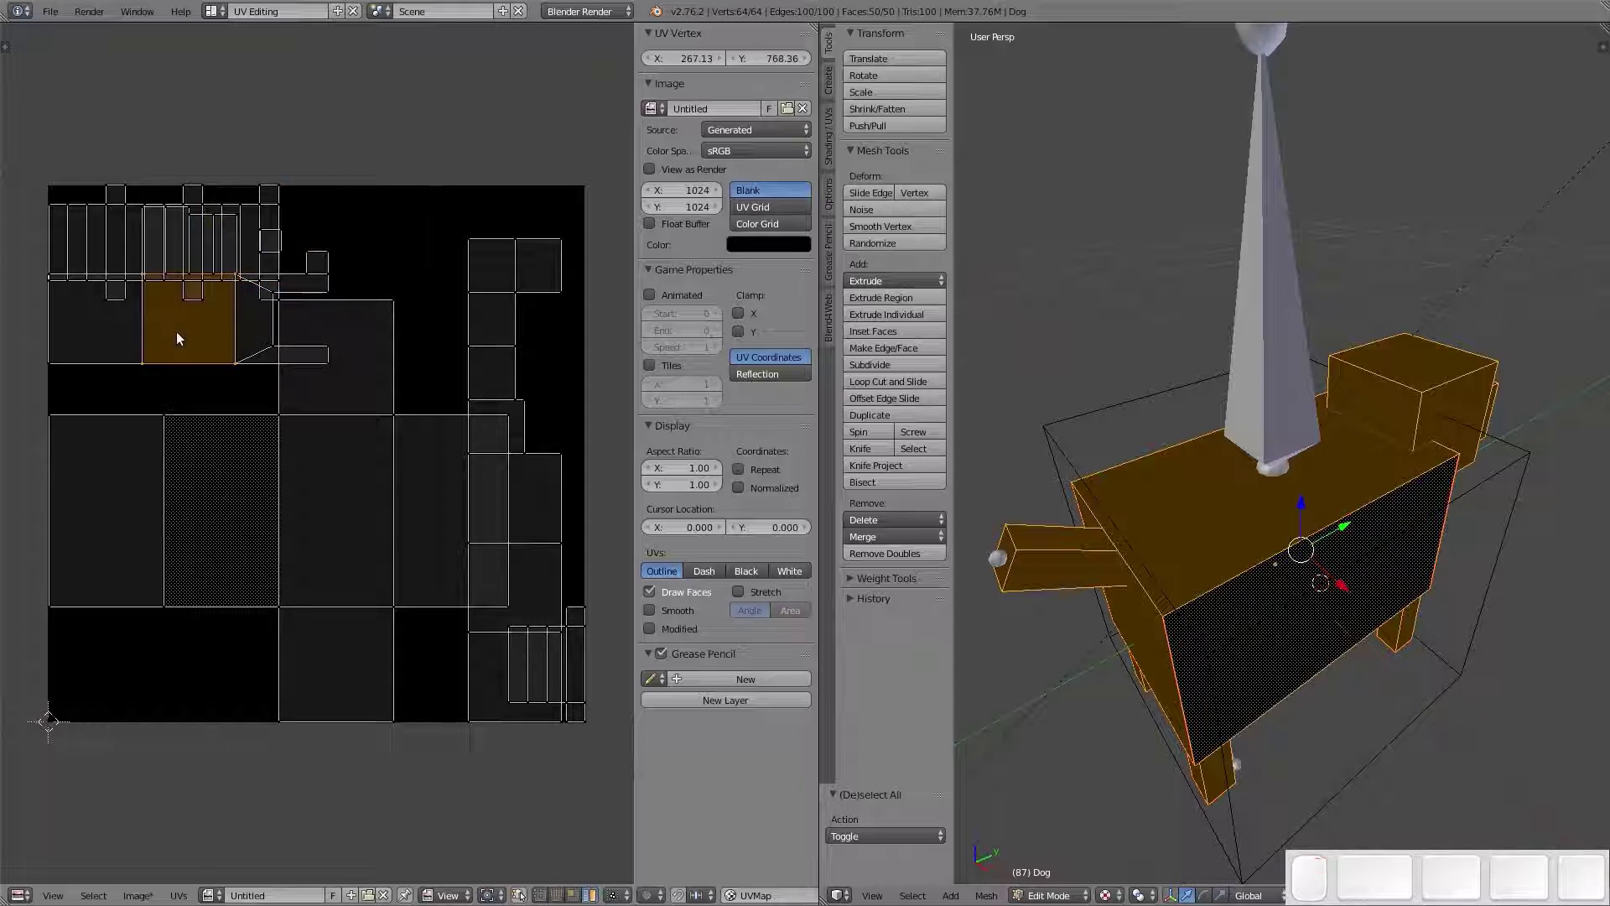
key(g)
right_click(178, 336)
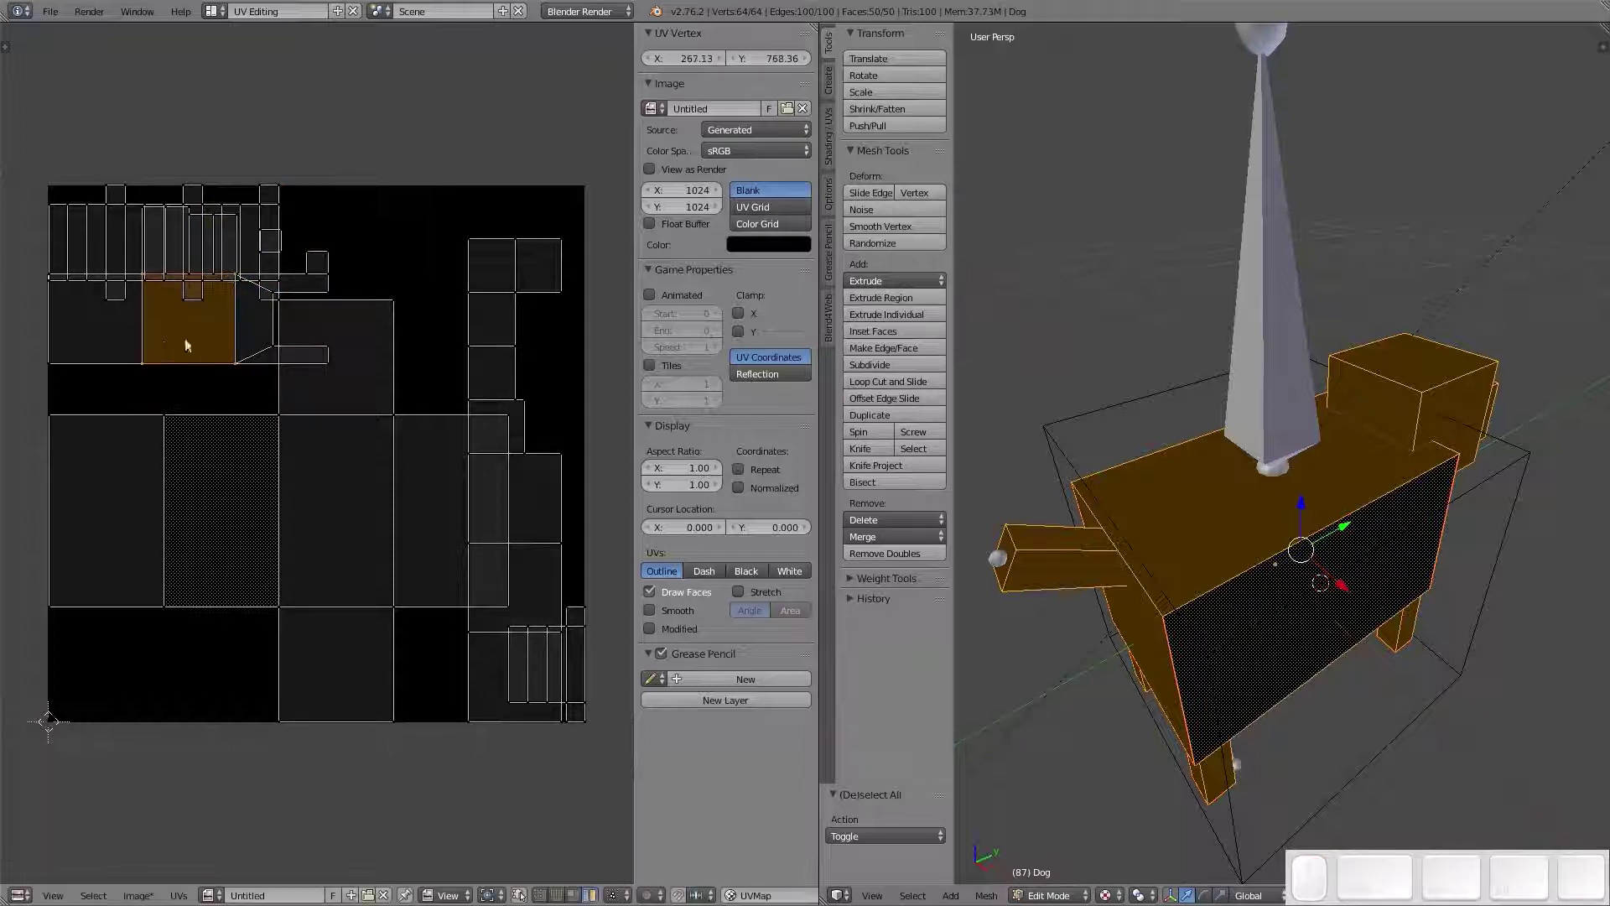
right_click(264, 319)
right_click(522, 527)
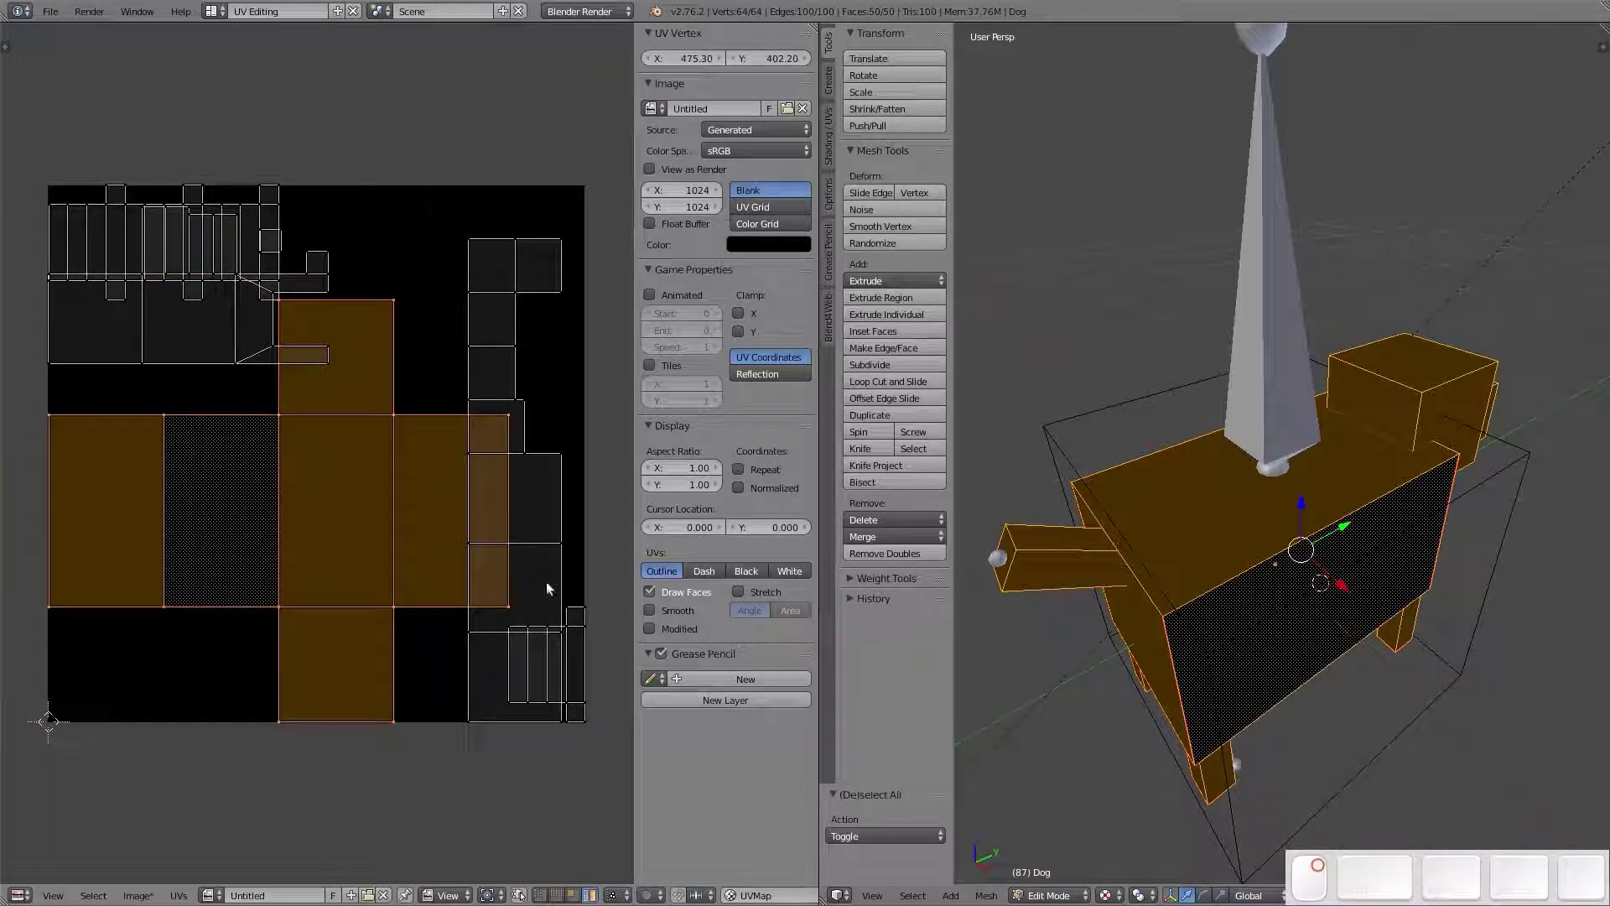
right_click(546, 581)
right_click(559, 512)
right_click(522, 295)
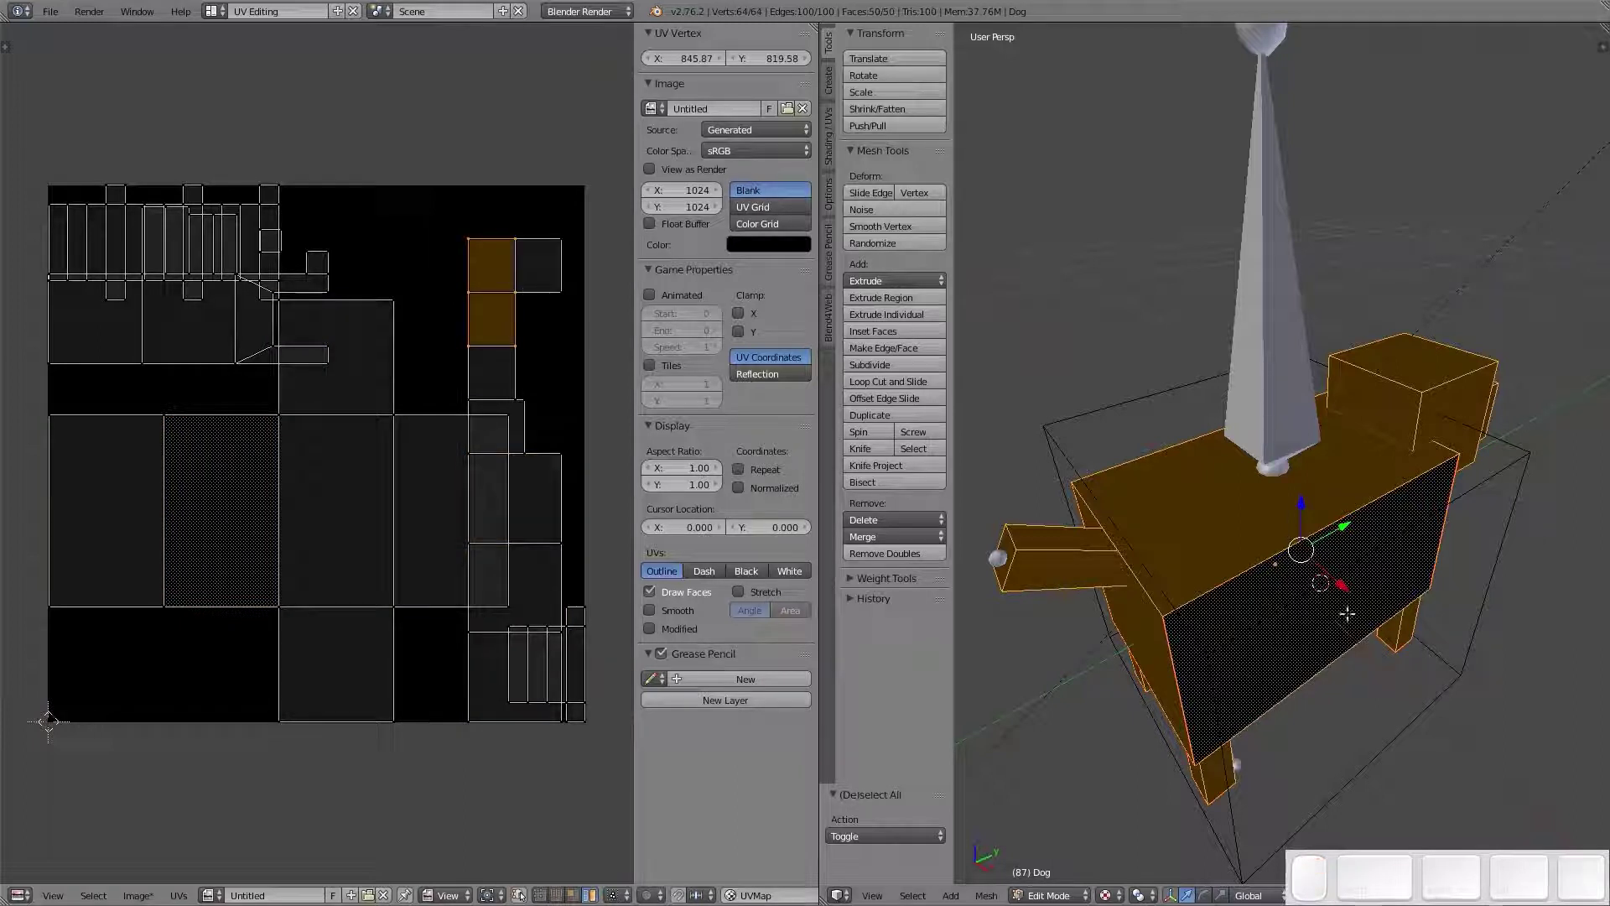
Set the test image's generated type back to Color Grid with all faces selected, then clear the selection
key(a)
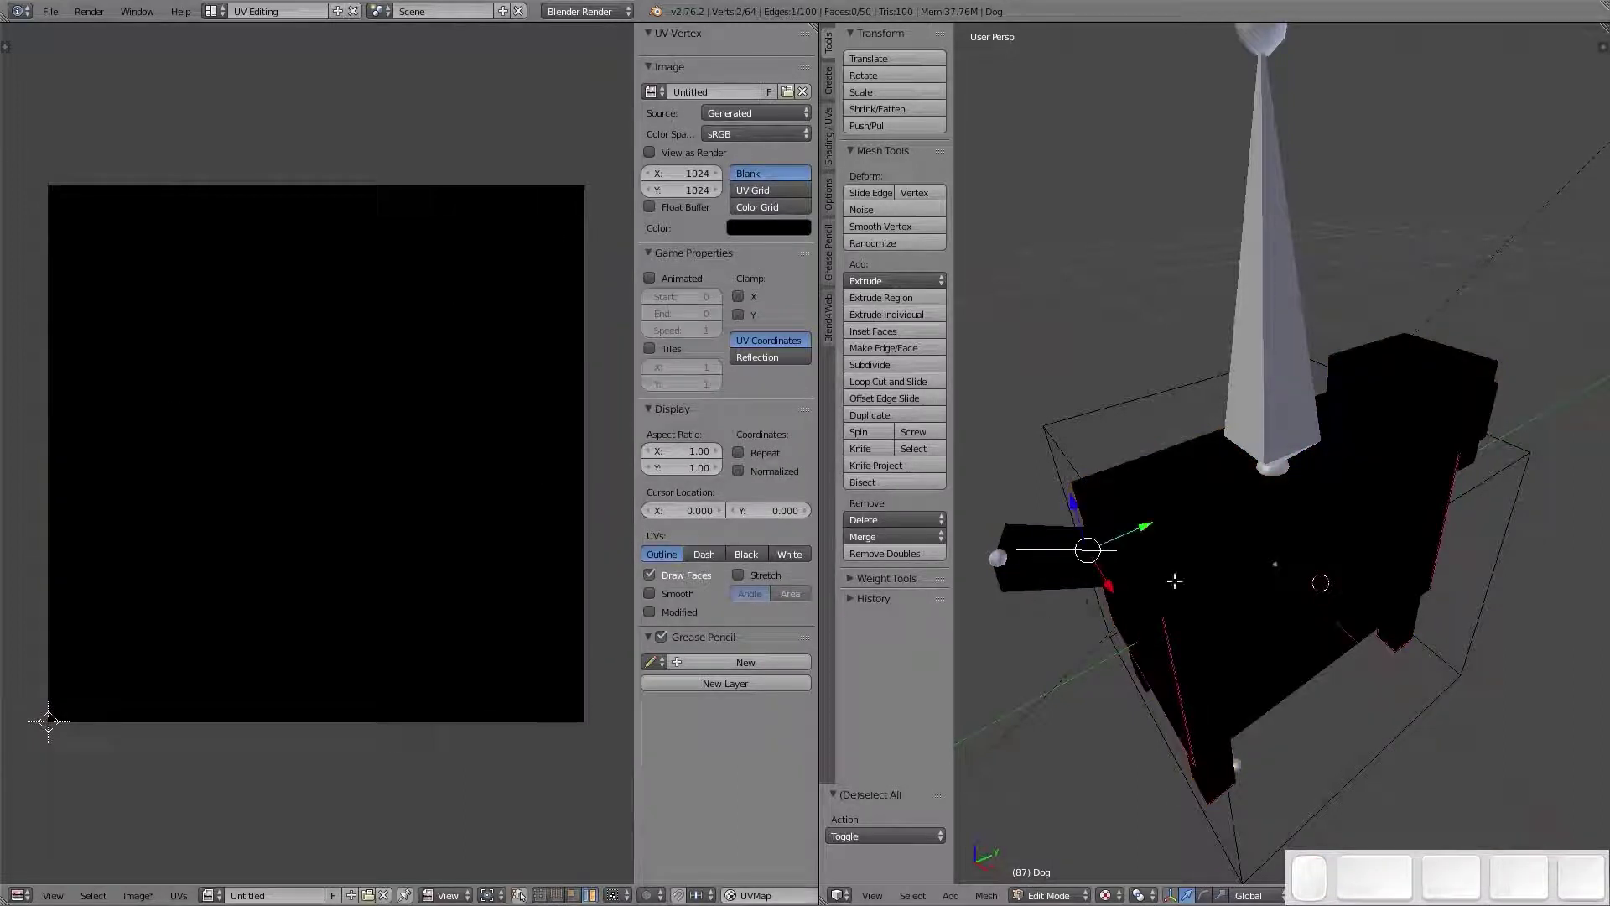
key(a)
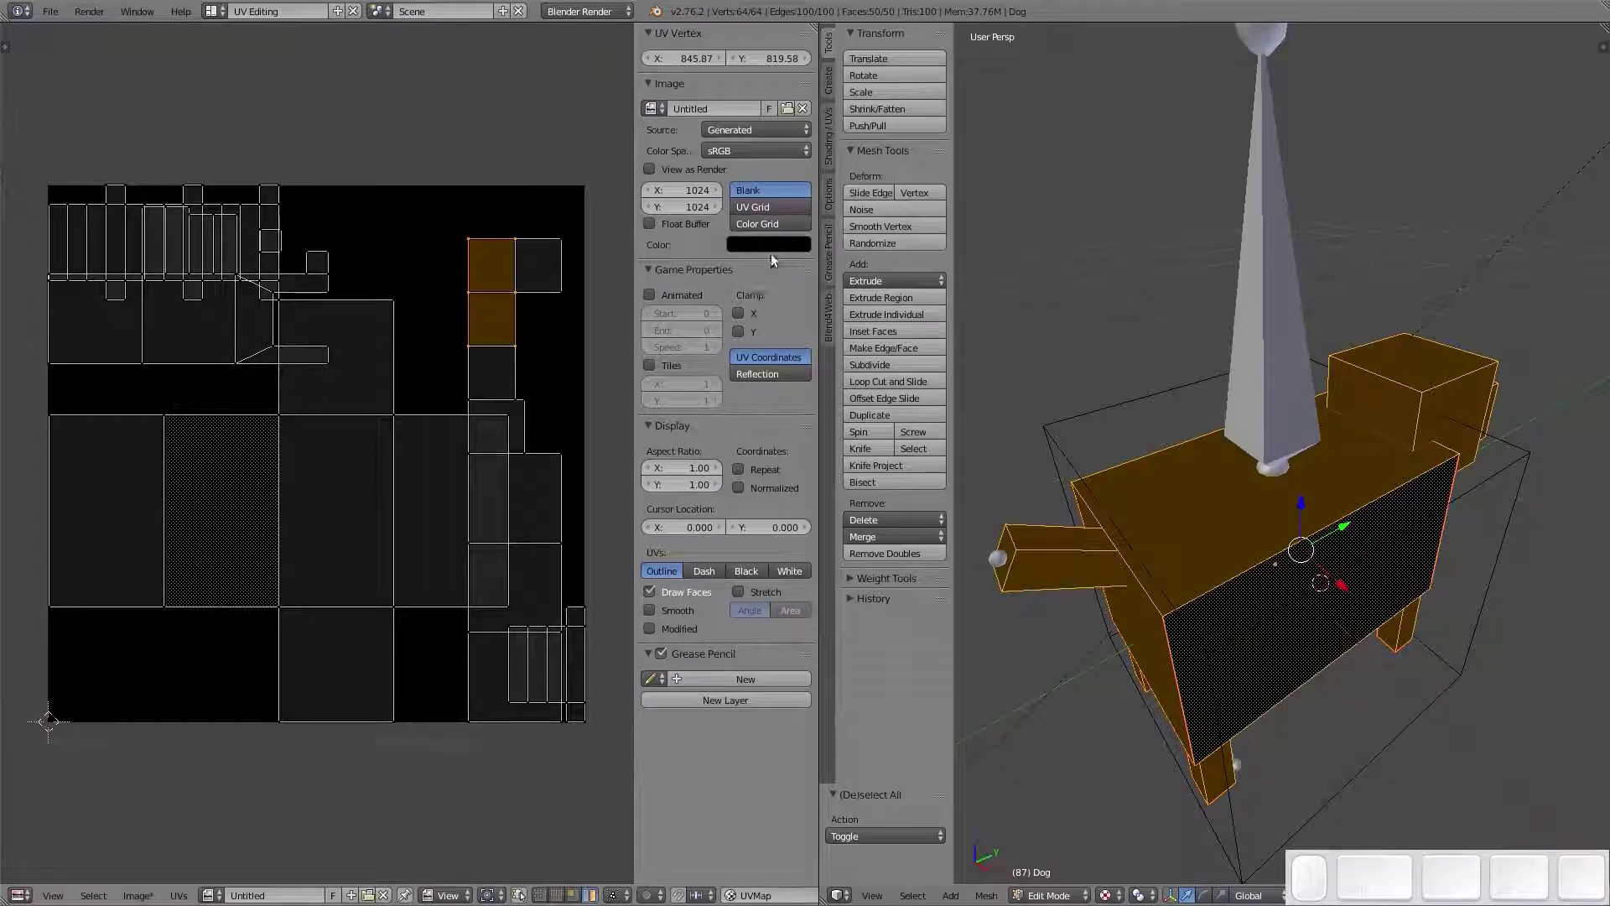
click(766, 219)
key(a)
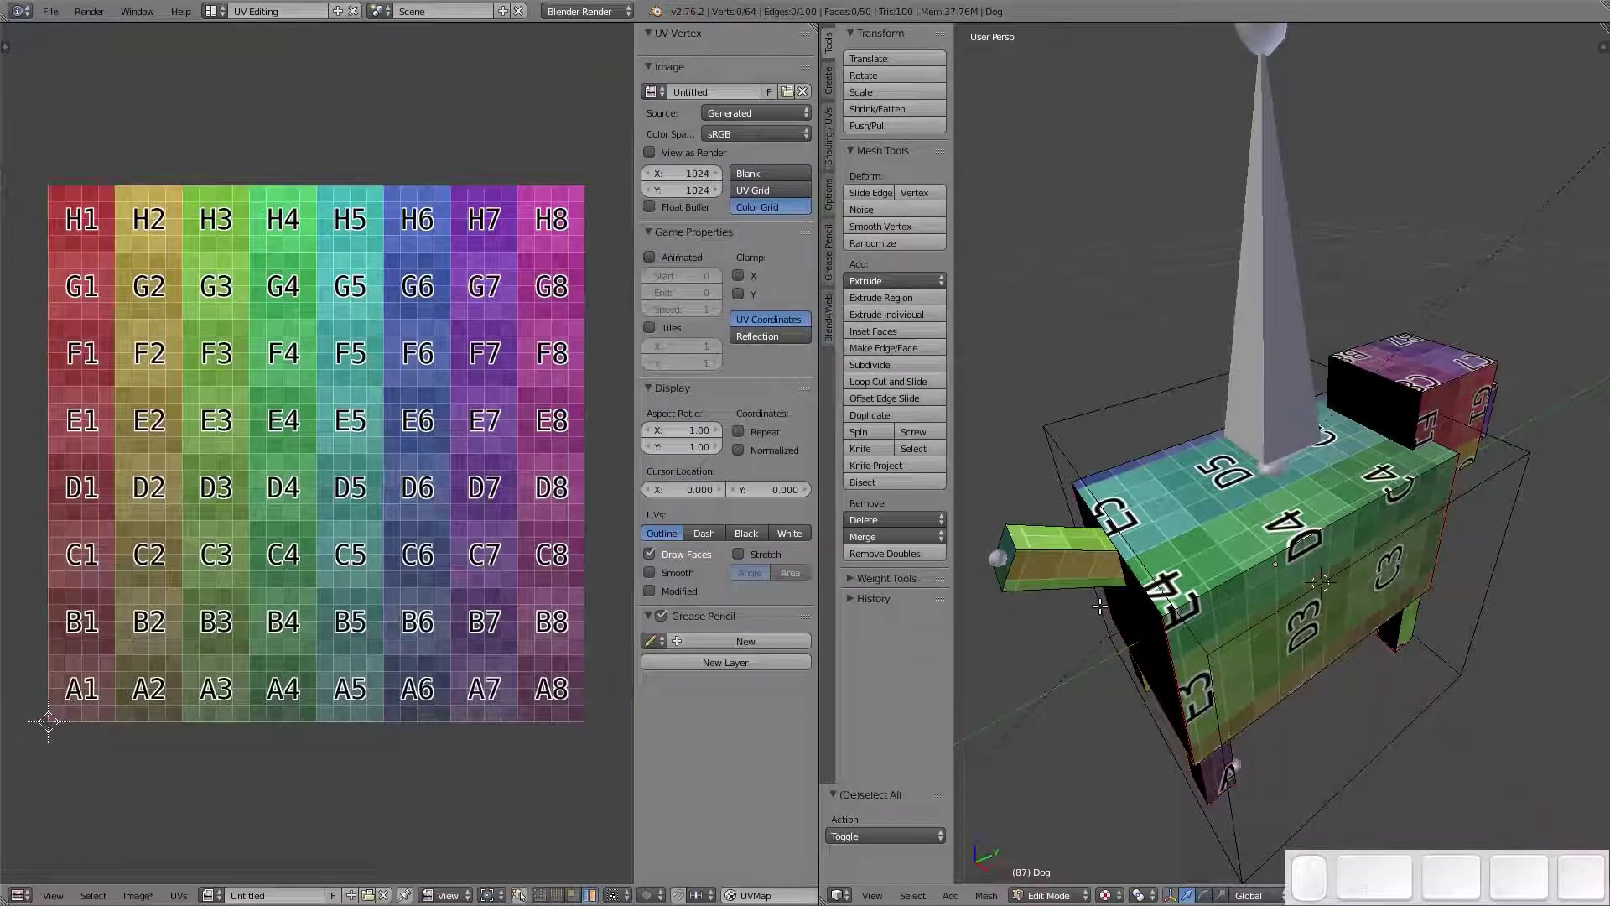
Show the dog in wireframe and select edges of the tail to examine its end hidden inside the body
right_click(1081, 547)
key(z)
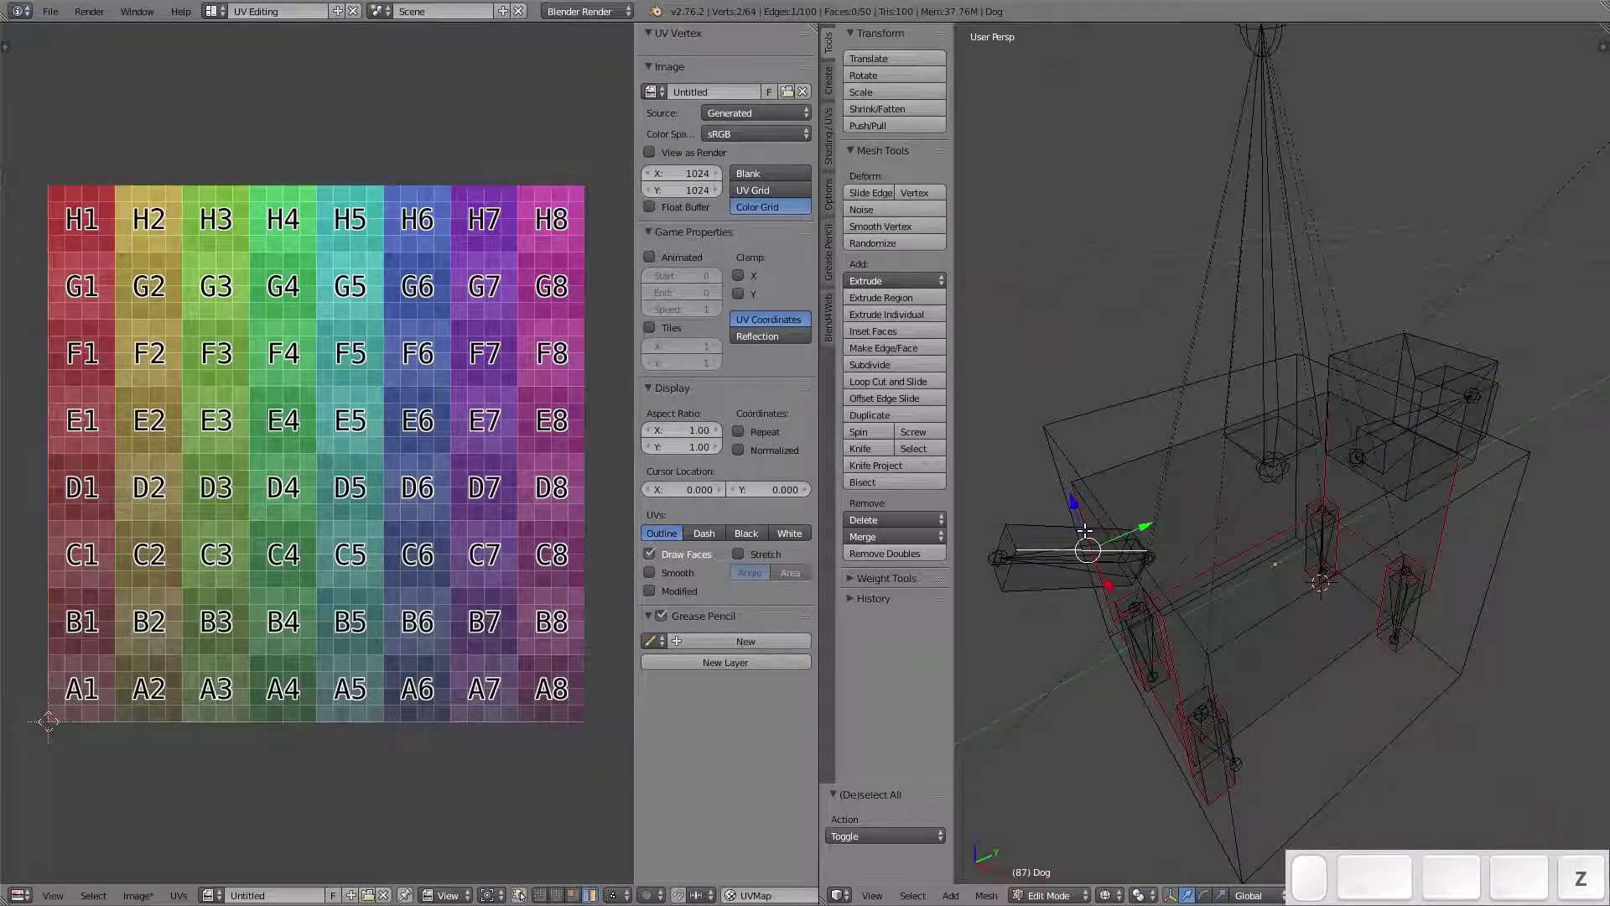
middle_drag(1090, 562, 1149, 555)
scroll(1154, 554, up, 4)
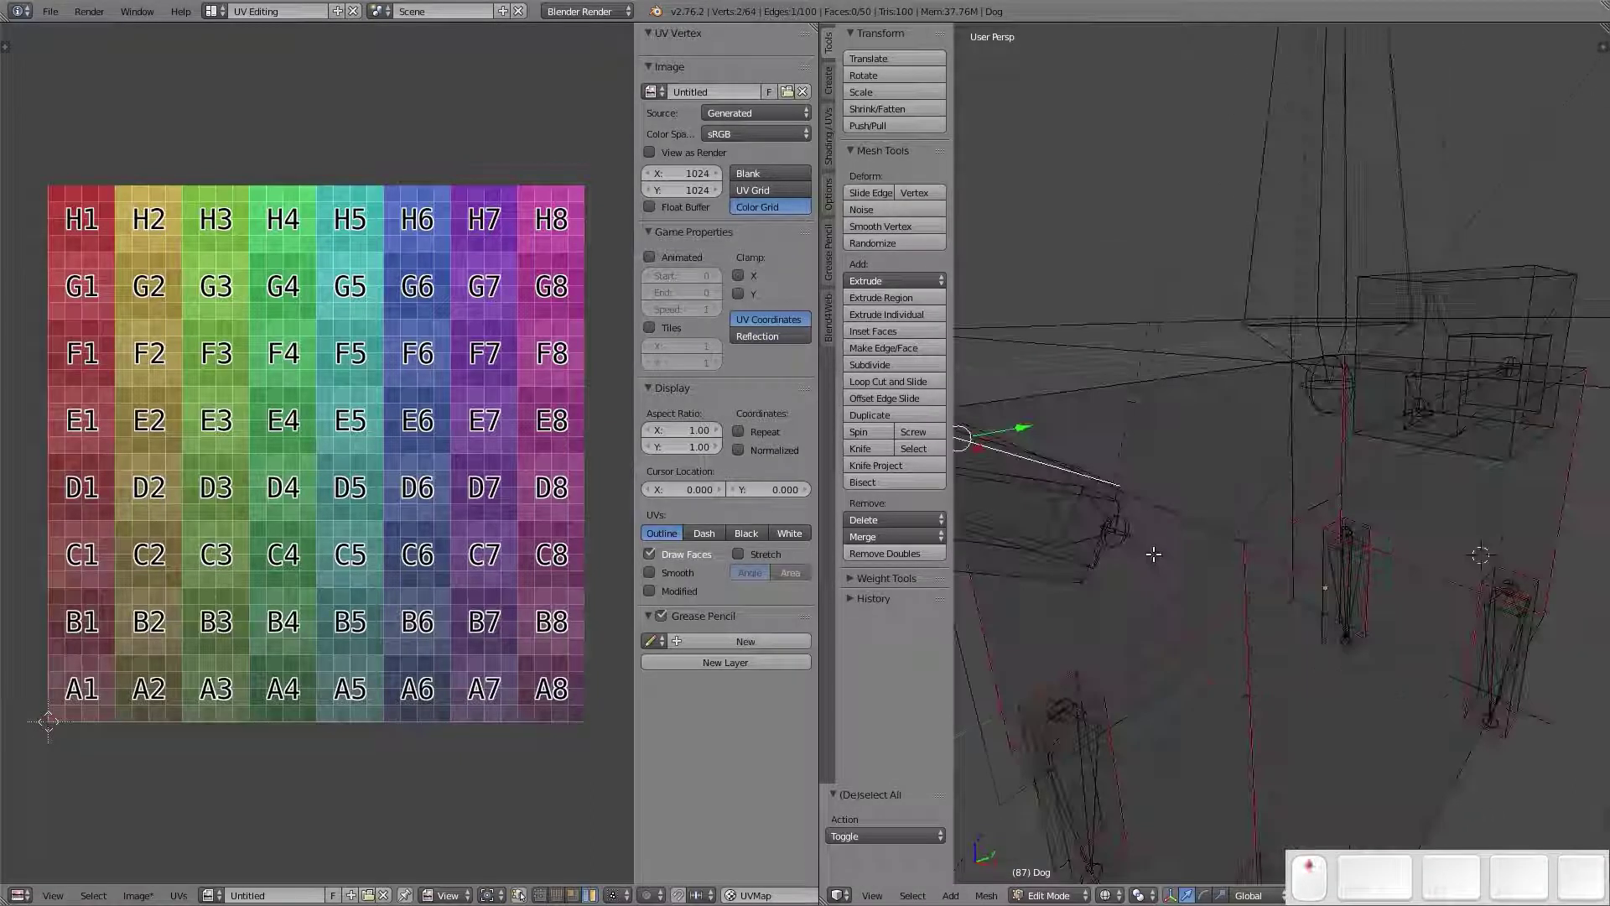
right_click(1090, 528)
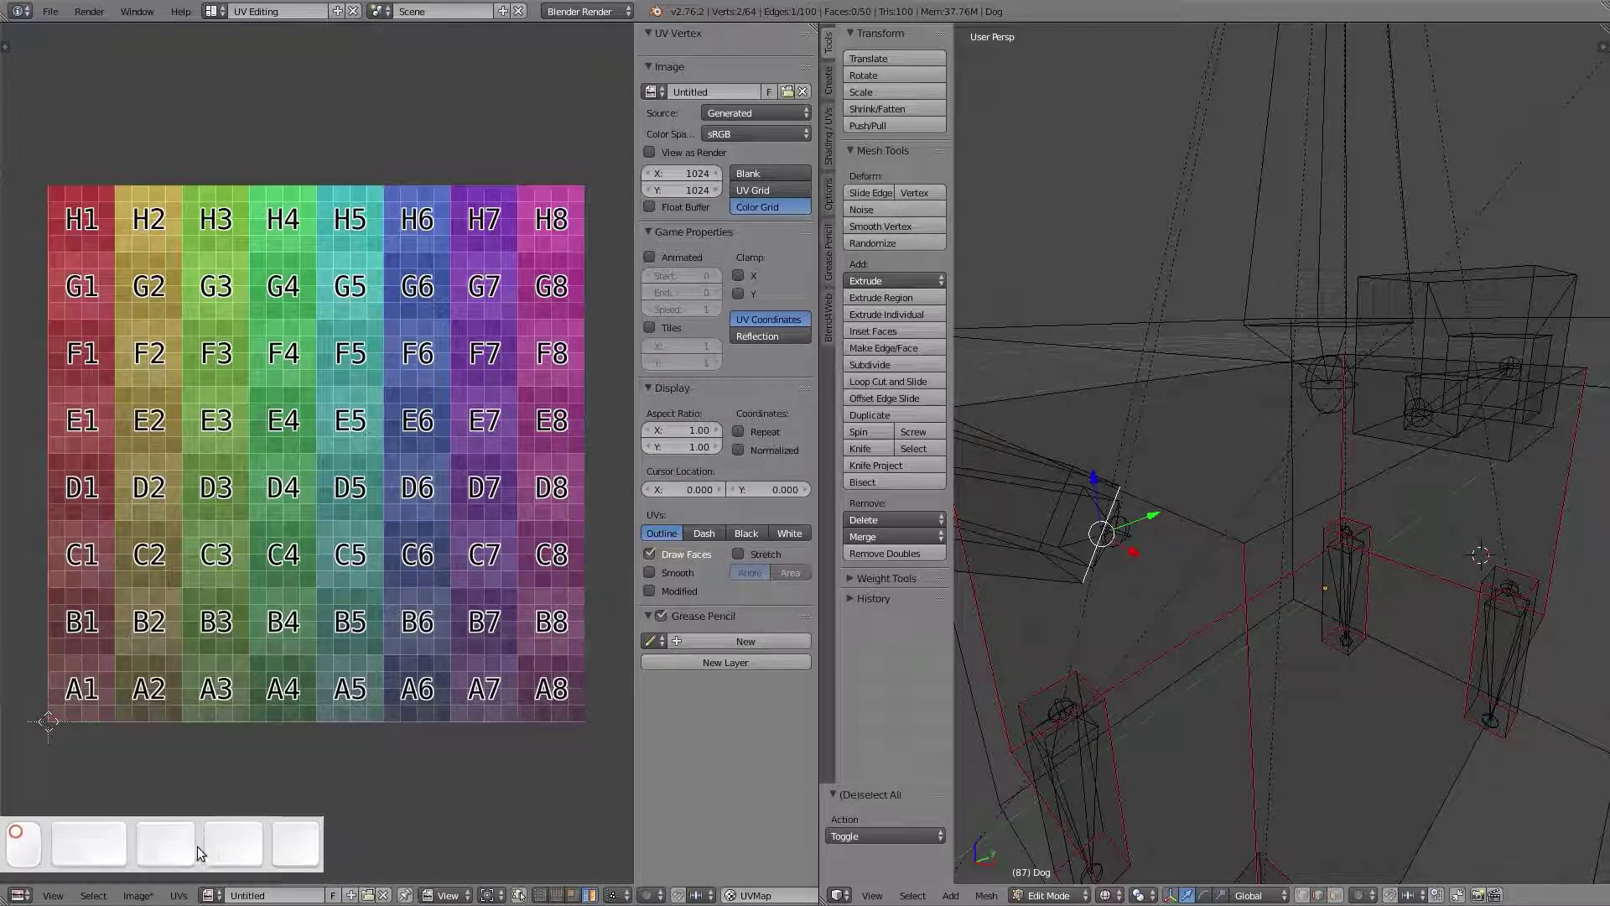
right_click(1081, 530)
mouse_move(1080, 530)
middle_down()
mouse_move(1118, 561)
mouse_move(1109, 534)
mouse_move(1088, 550)
middle_up()
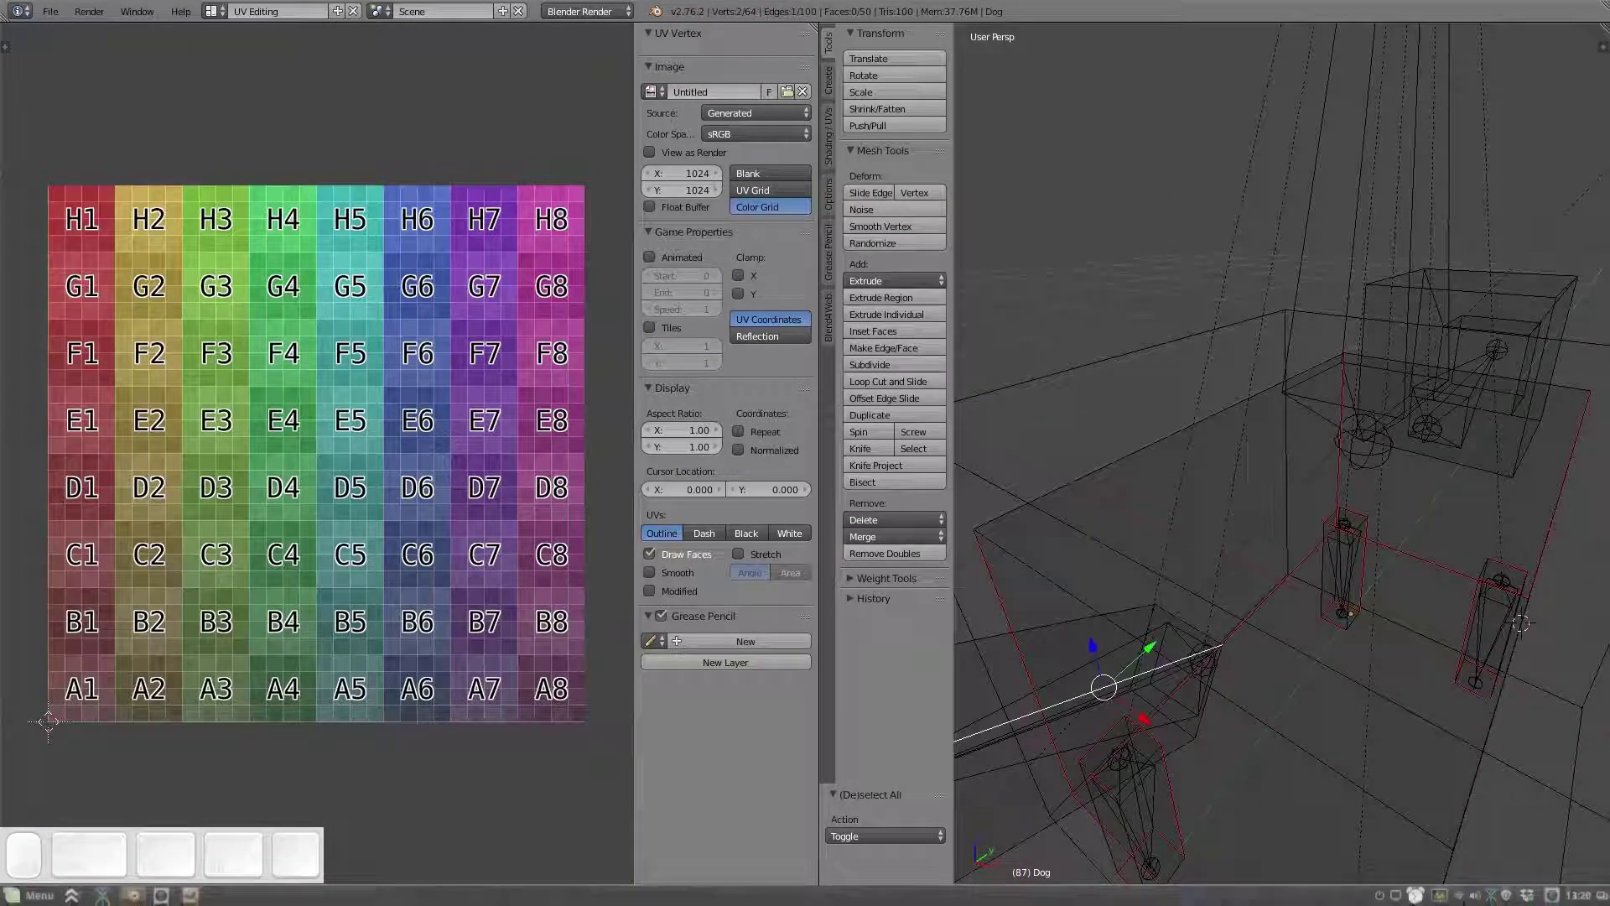
Select the tail's inner end face hidden inside the body and delete that face
key(a)
right_click(1176, 673)
middle_drag(1176, 672, 1145, 623)
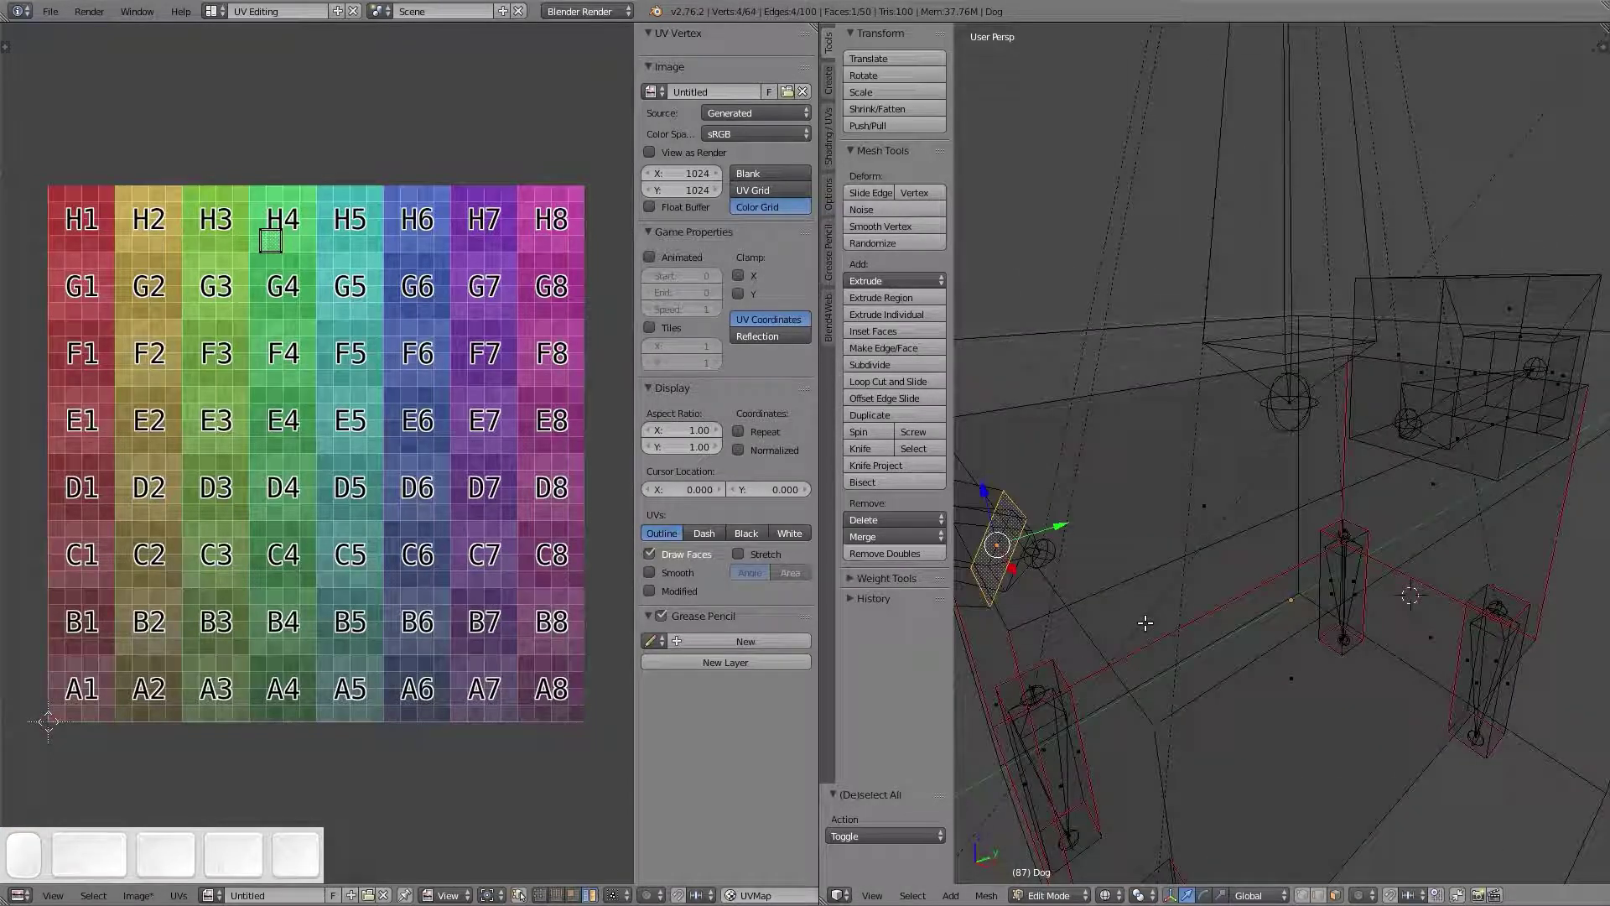
key(x)
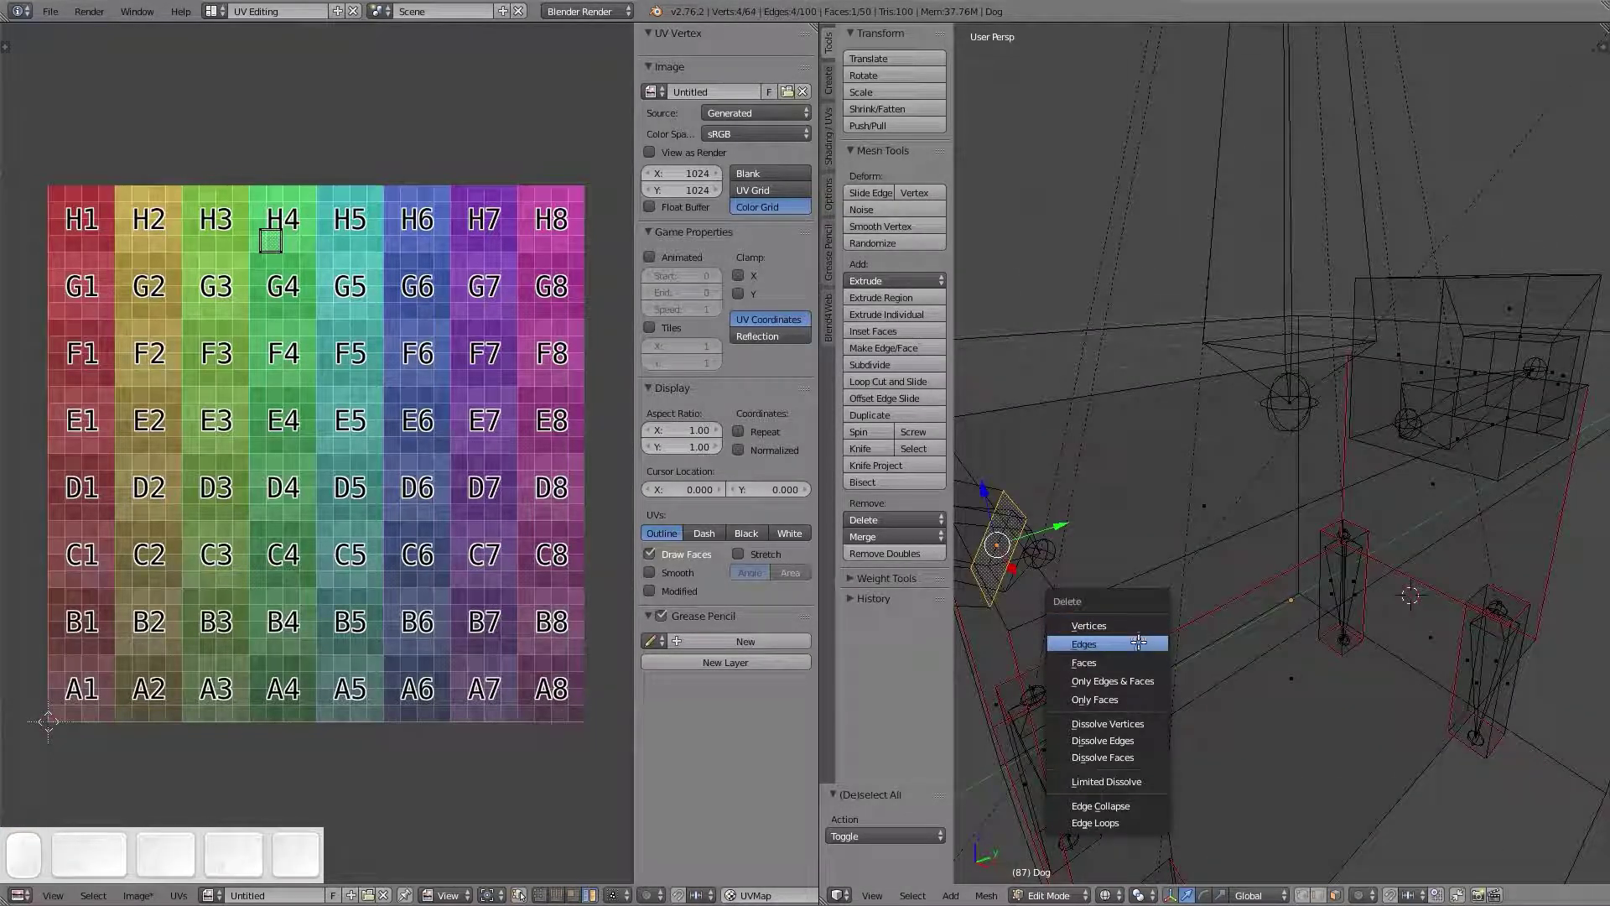
click(1134, 661)
Select the hidden top faces of all four legs, delete these faces, and leave nothing selected
right_click(1029, 687)
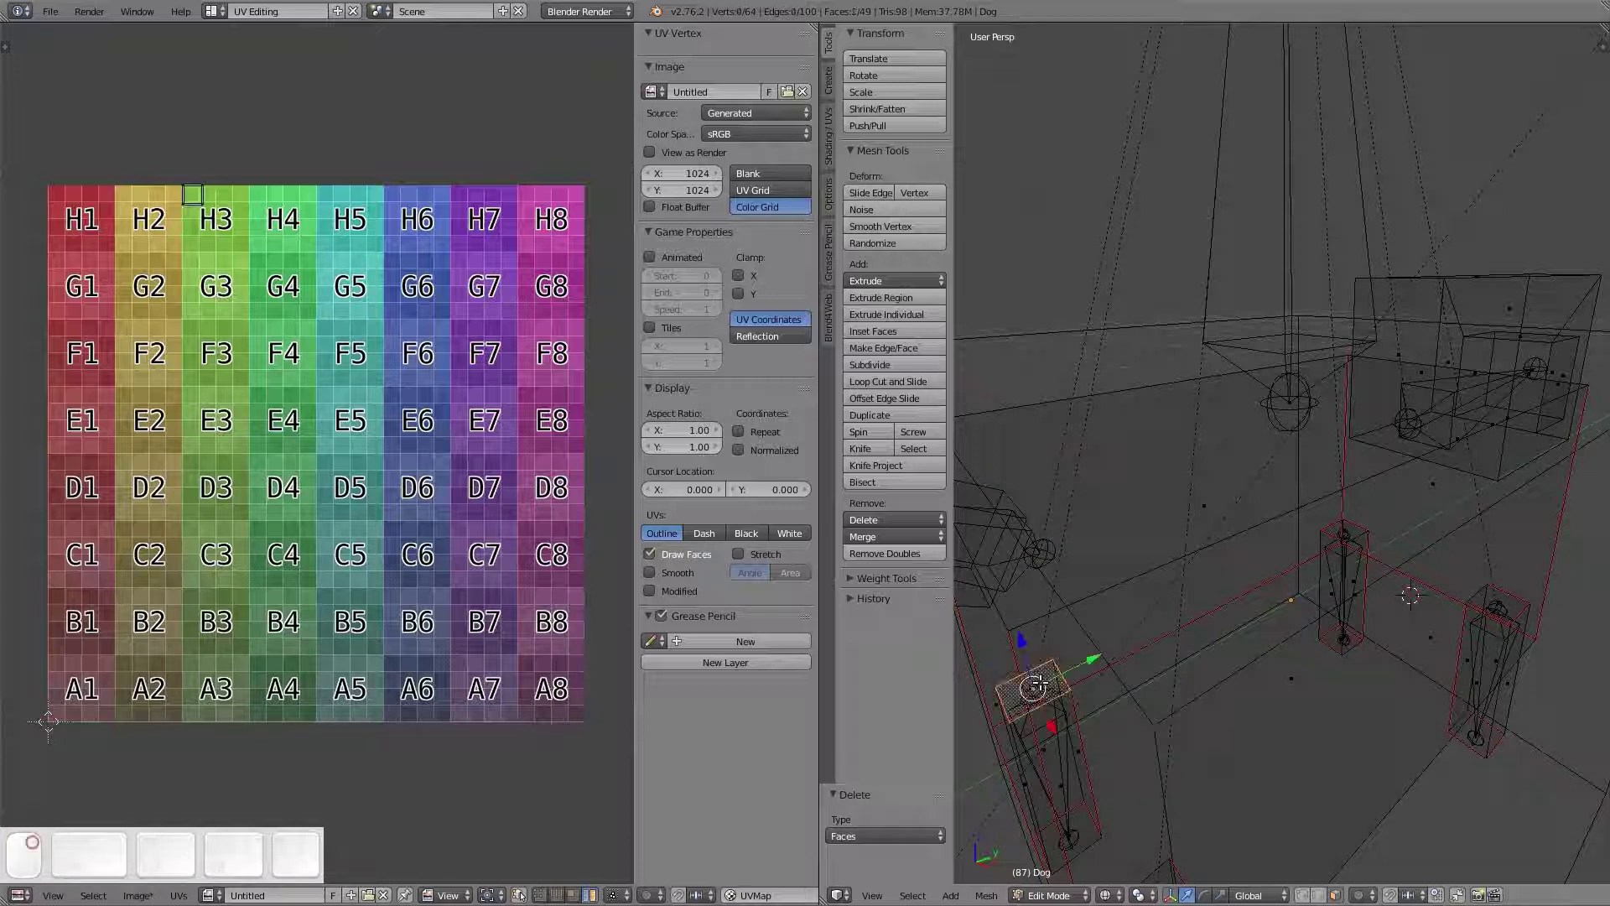
middle_drag(1165, 741, 1208, 788)
shift+right_click(1207, 762)
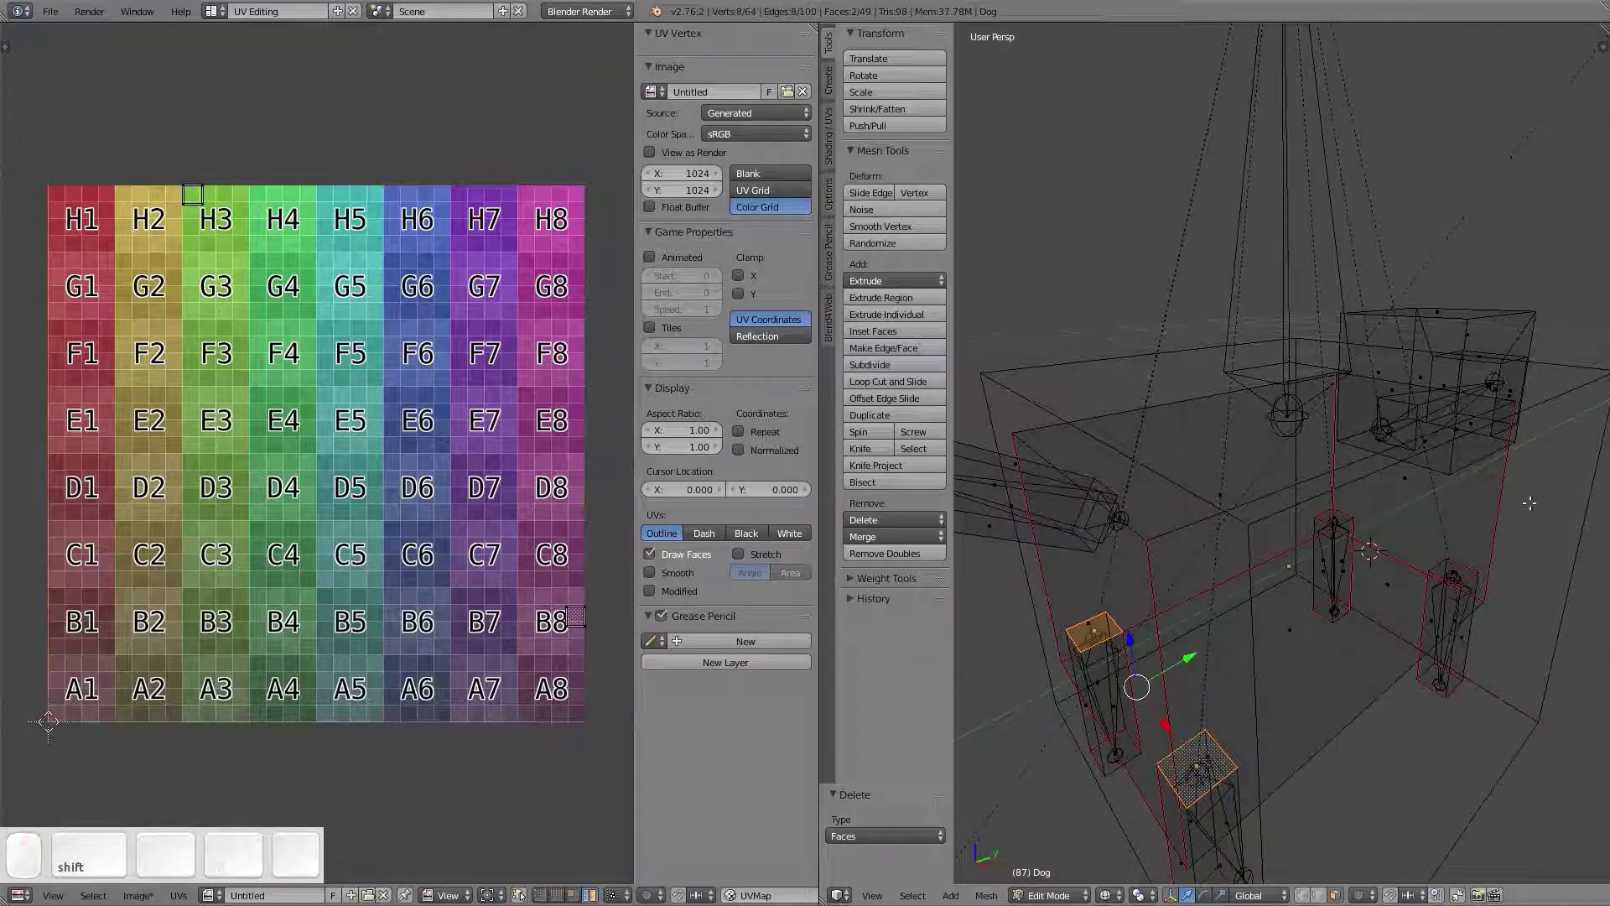
shift+right_click(1460, 566)
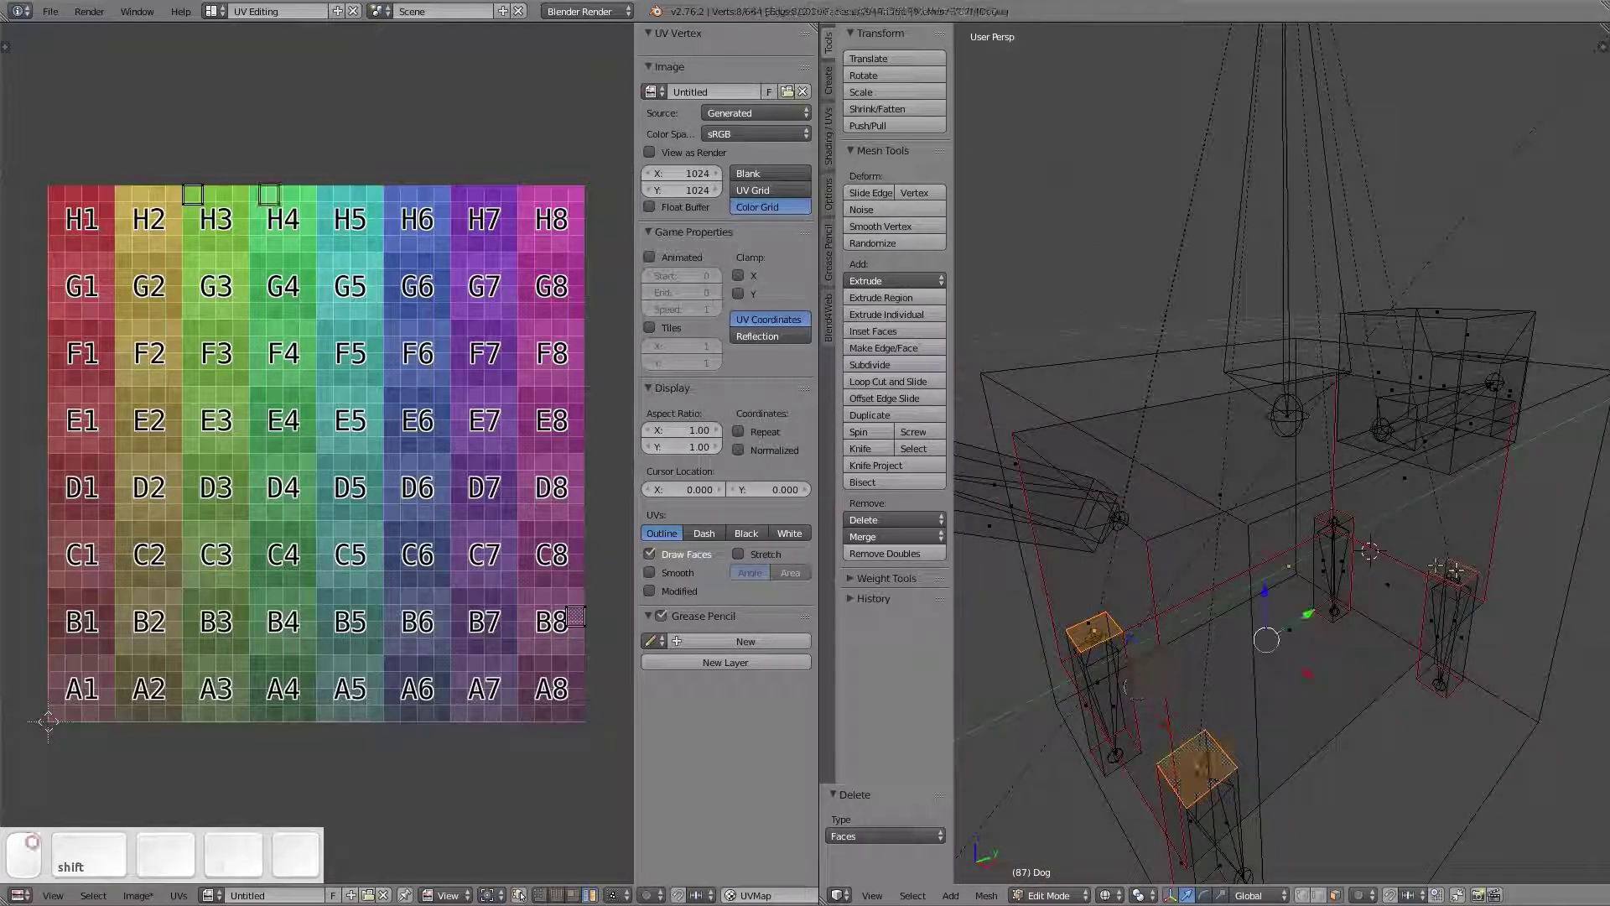
shift+right_click(1337, 512)
middle_drag(1338, 513, 1313, 561)
key(x)
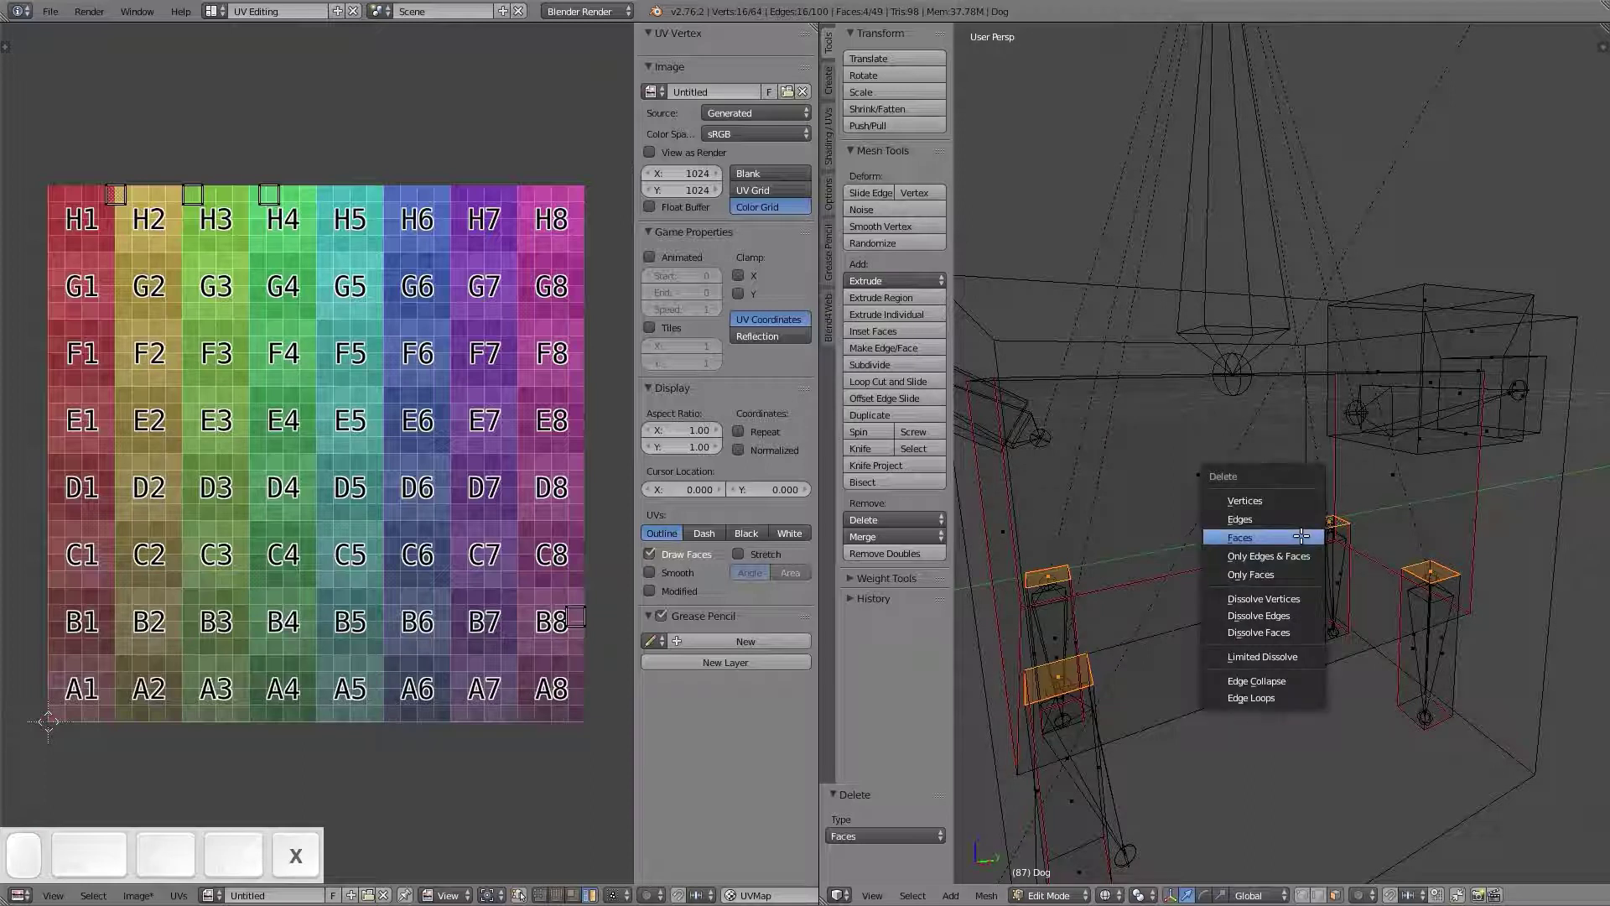
click(1296, 534)
mouse_move(1181, 611)
middle_down()
mouse_move(1191, 637)
mouse_move(1144, 647)
mouse_move(1170, 654)
mouse_move(1115, 606)
mouse_move(1206, 613)
middle_up()
key(a)
key(a)
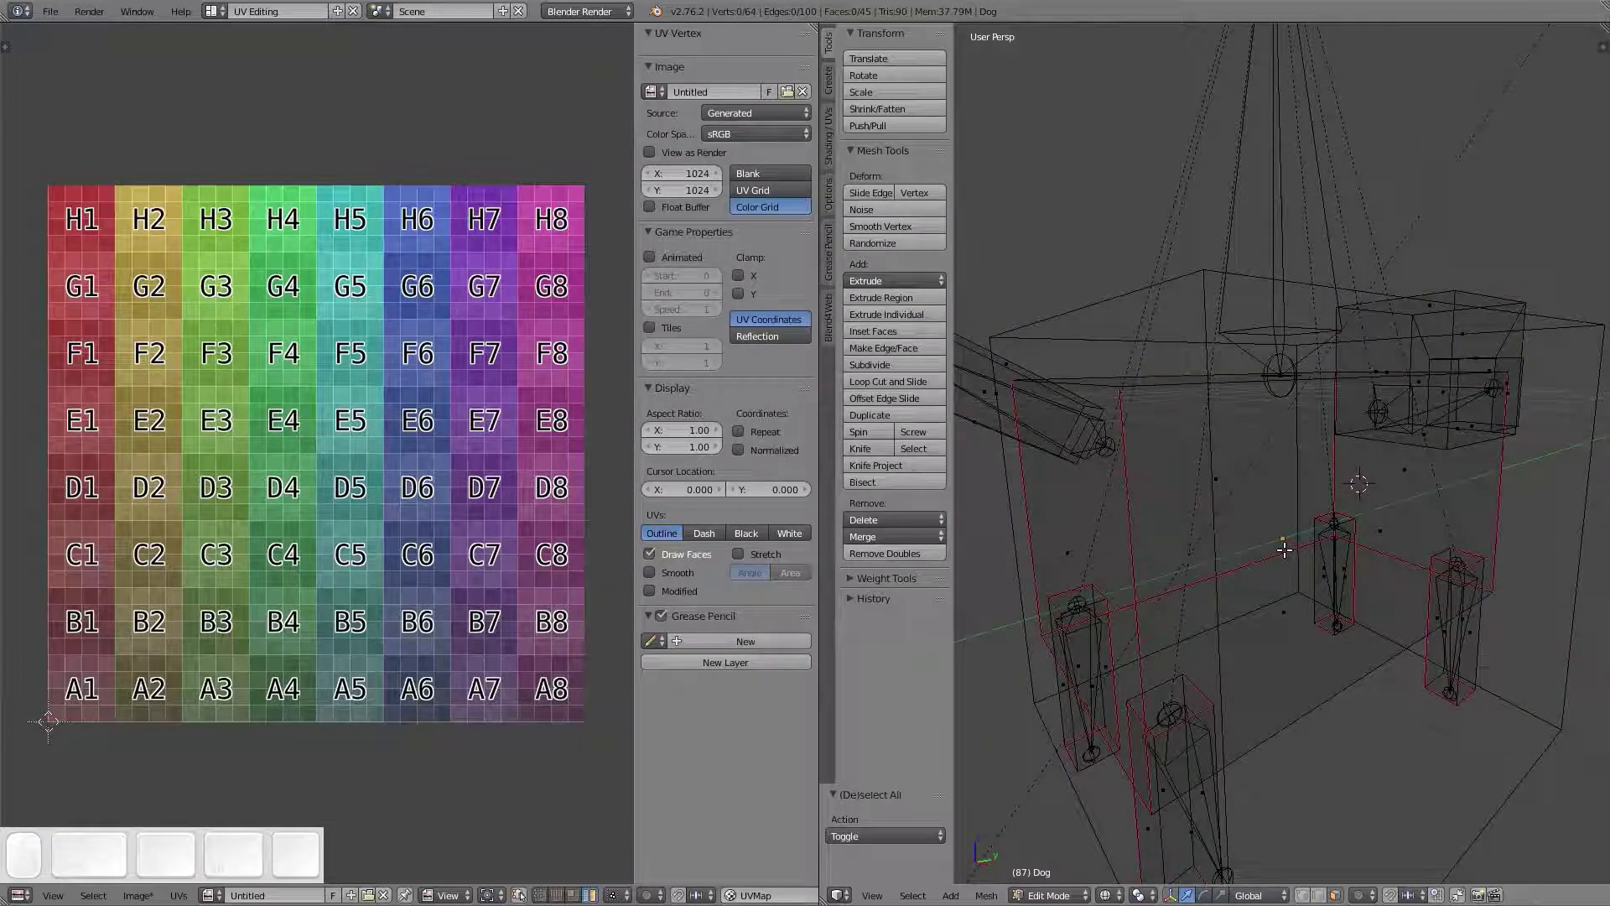
key(a)
scroll(1284, 550, down, 1)
mouse_move(1268, 541)
shift+middle_down()
mouse_move(1284, 548)
mouse_move(1274, 612)
mouse_move(1265, 561)
shift+middle_up()
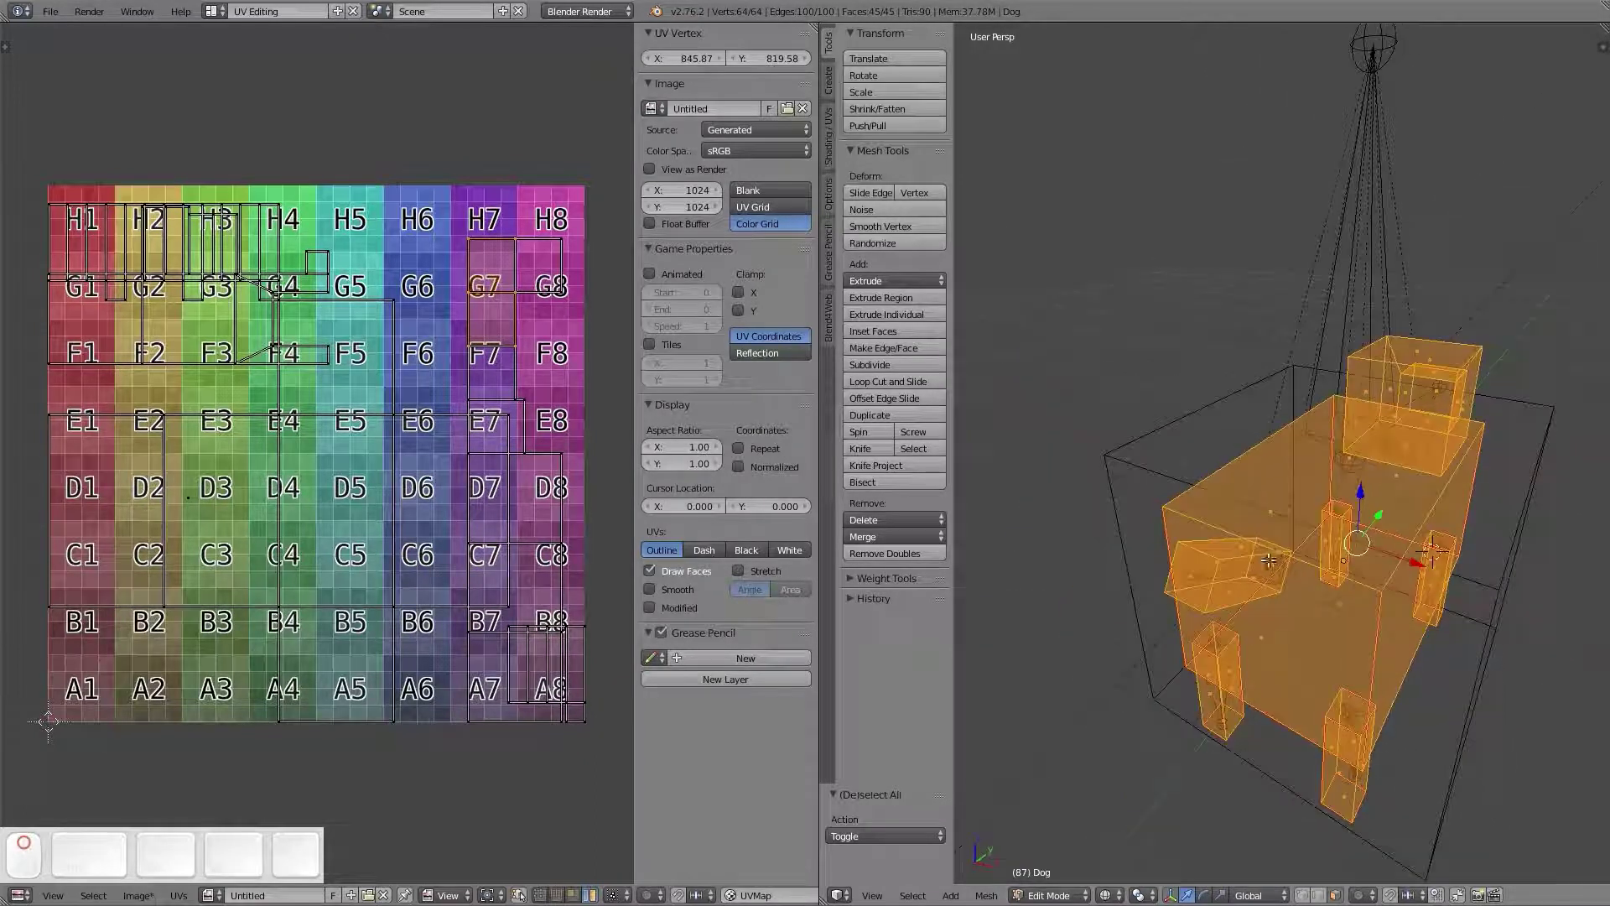
scroll(1262, 575, up, 2)
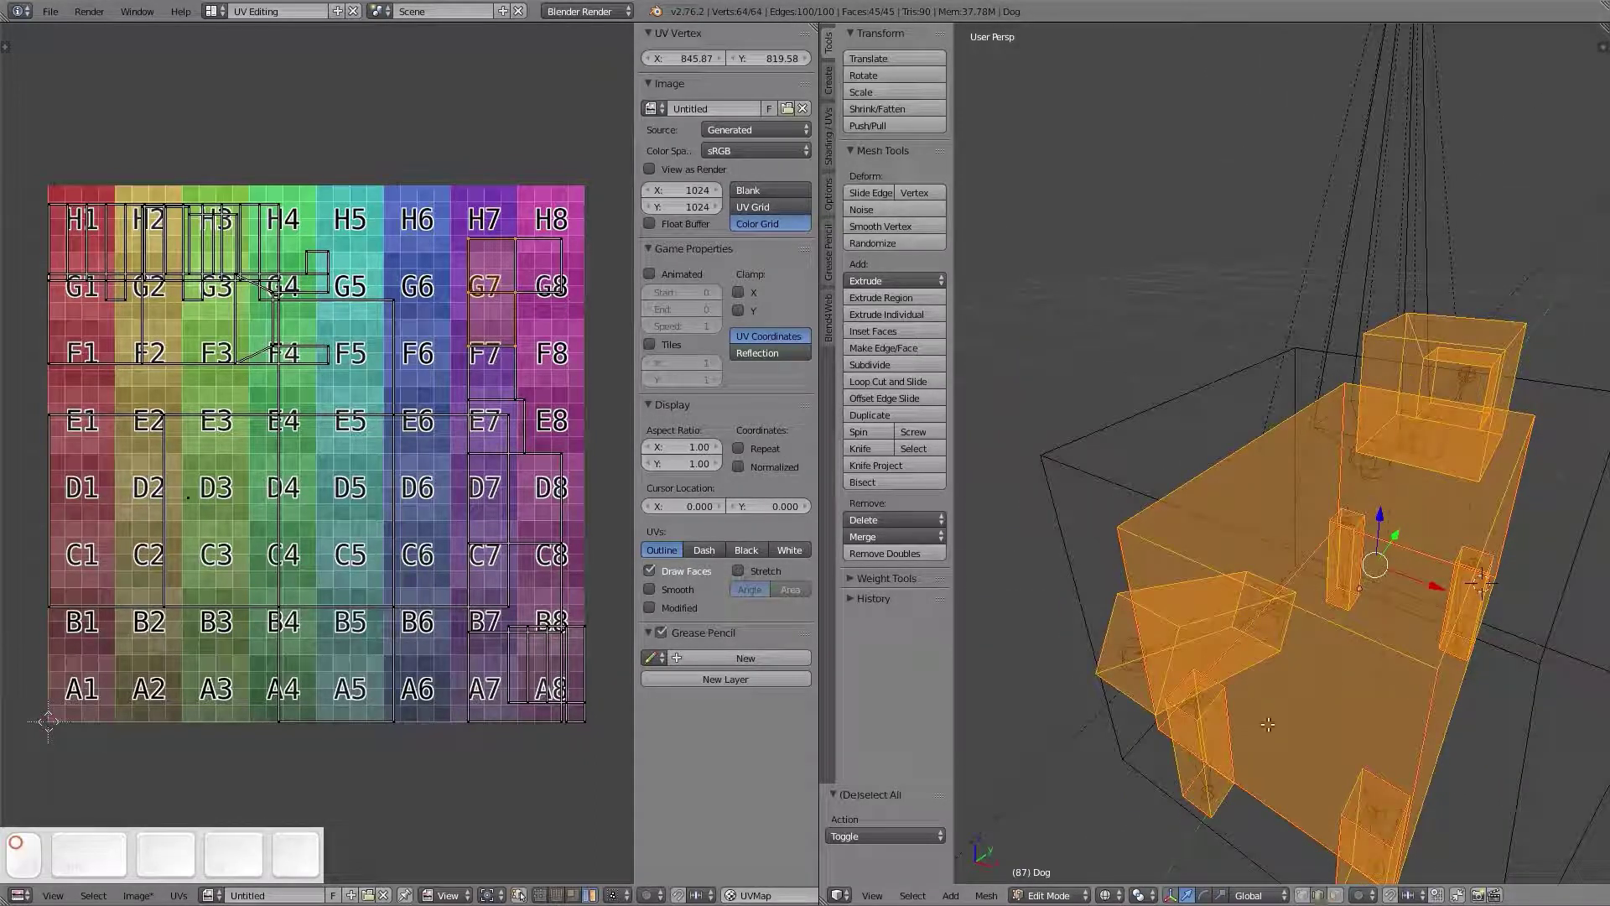
right_click(1217, 627)
shift+right_click(1151, 611)
shift+right_click(1165, 671)
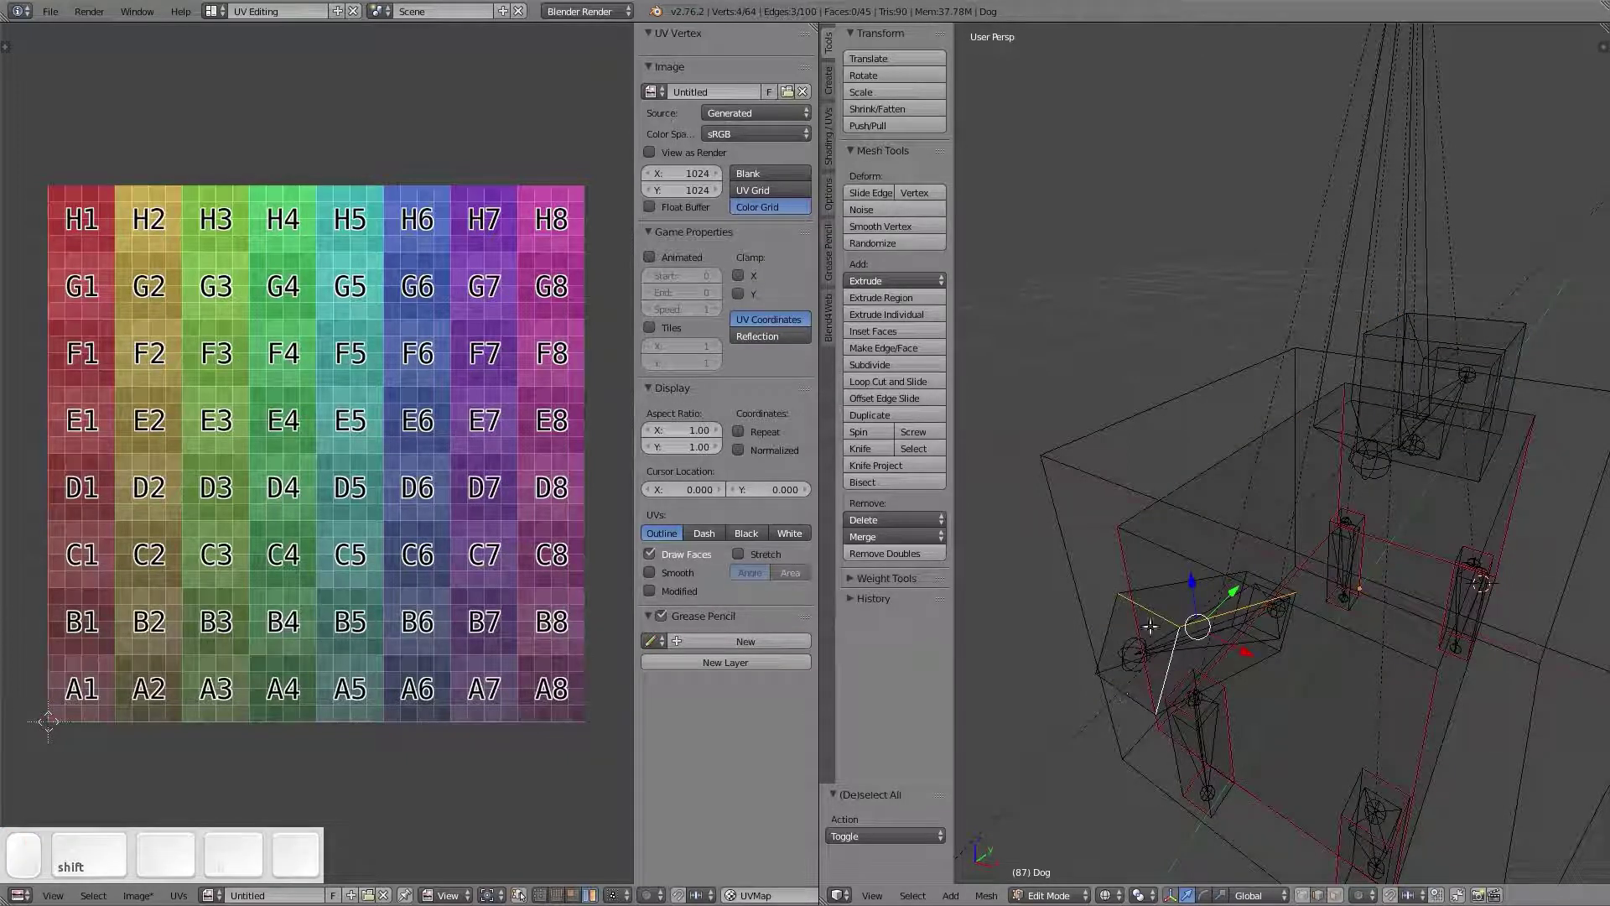
Select one long upper edge of the tail plus three edges of its outer end face, and mark them as seams
right_click(1231, 613)
right_click(1225, 616)
shift+right_click(1123, 618)
shift+right_click(1106, 627)
shift+right_click(1116, 689)
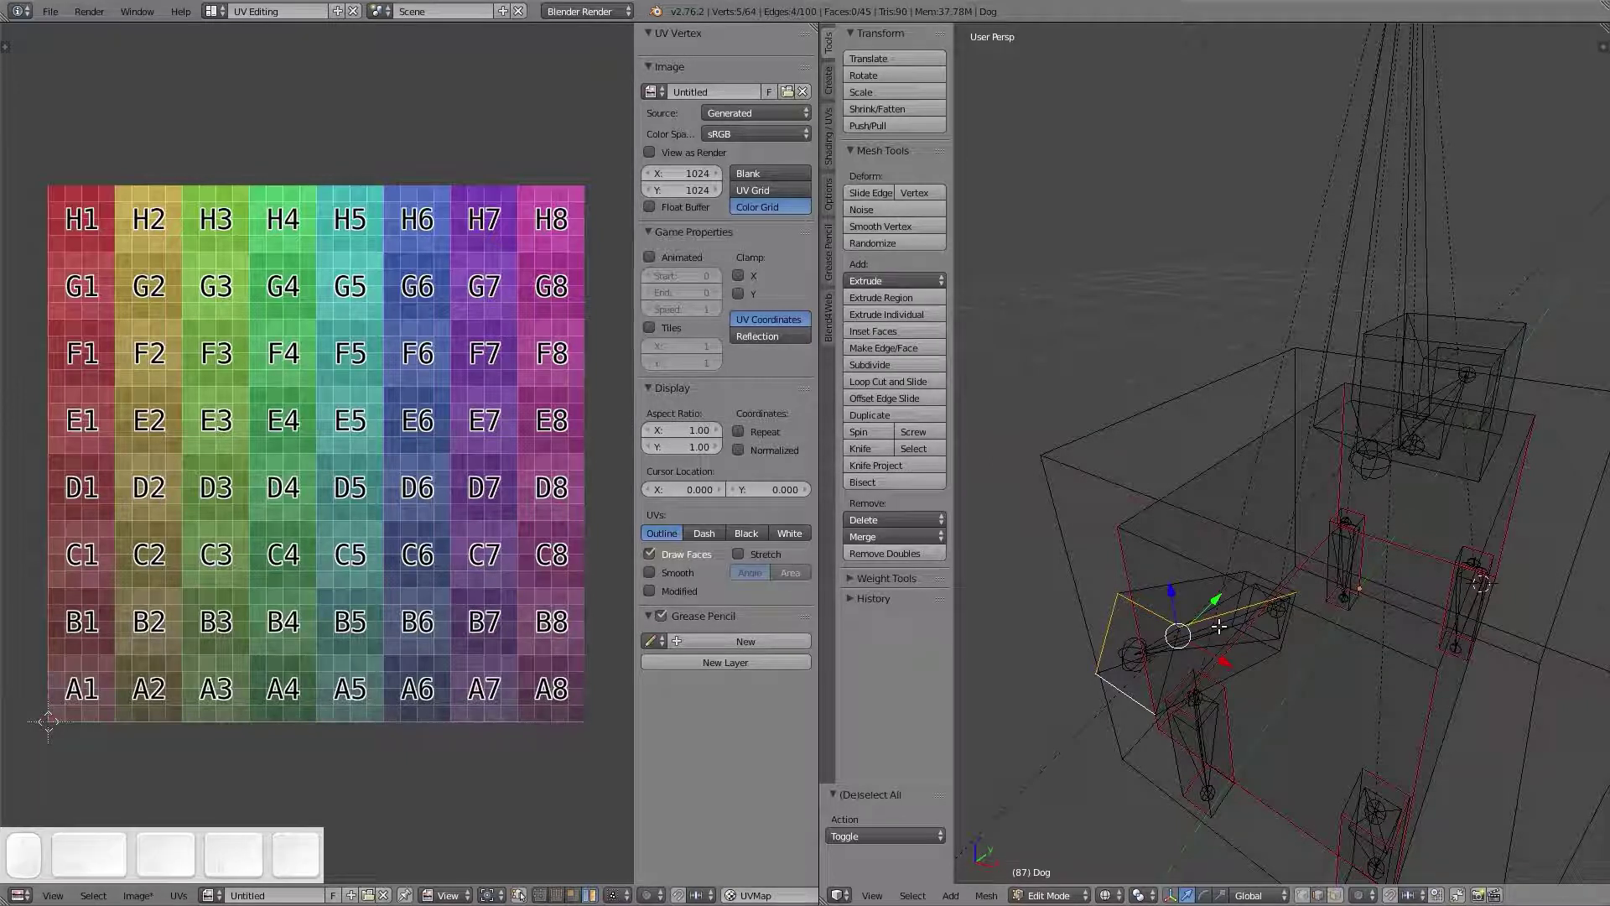
key(ctrl+e)
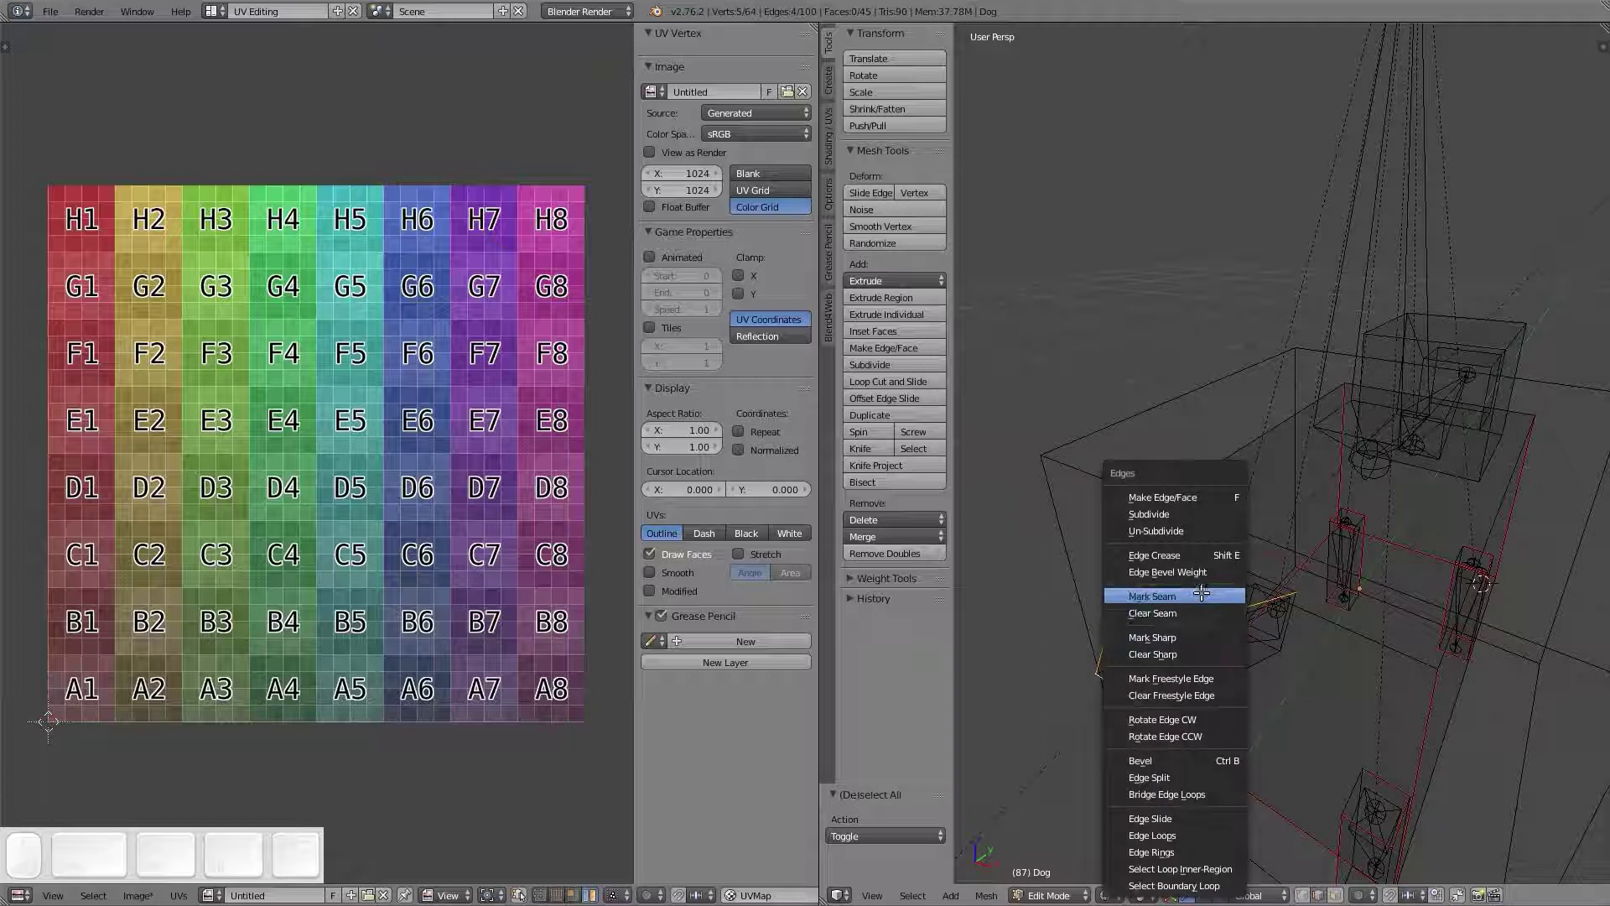
click(1200, 593)
Unwrap the entire dog mesh again with the new tail seams and clear the selection
key(a)
key(u)
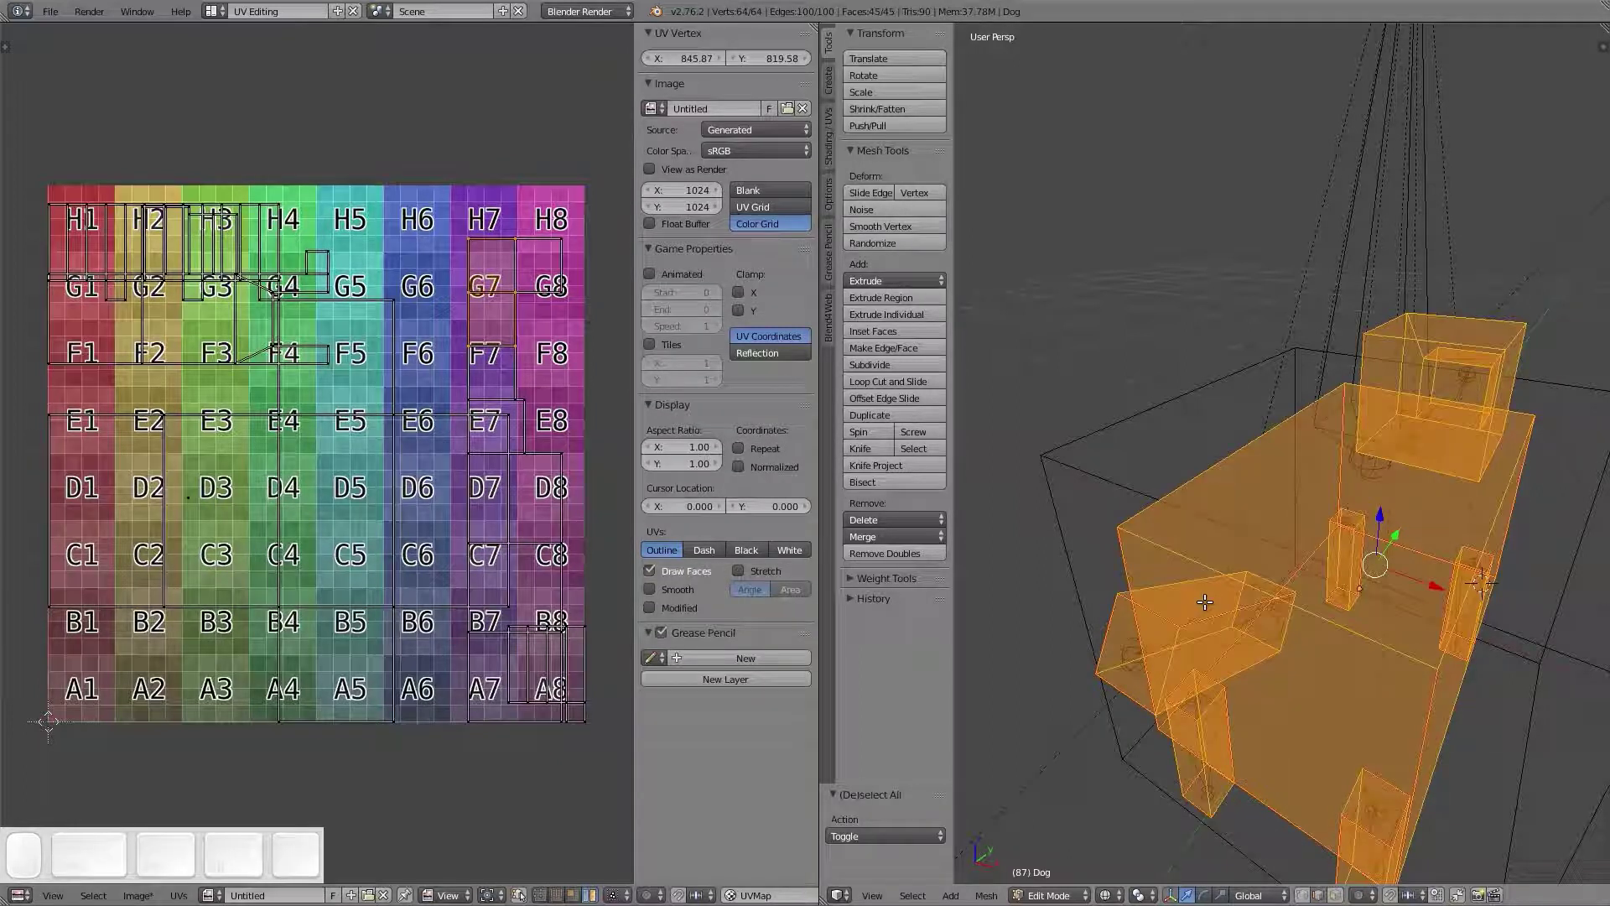
click(1204, 602)
key(a)
Select all five faces of the tail to isolate their UV islands on the color grid
right_click(1212, 616)
shift+right_click(1143, 592)
shift+right_click(1116, 657)
shift+right_click(1174, 664)
shift+right_click(1247, 685)
shift+right_click(1280, 640)
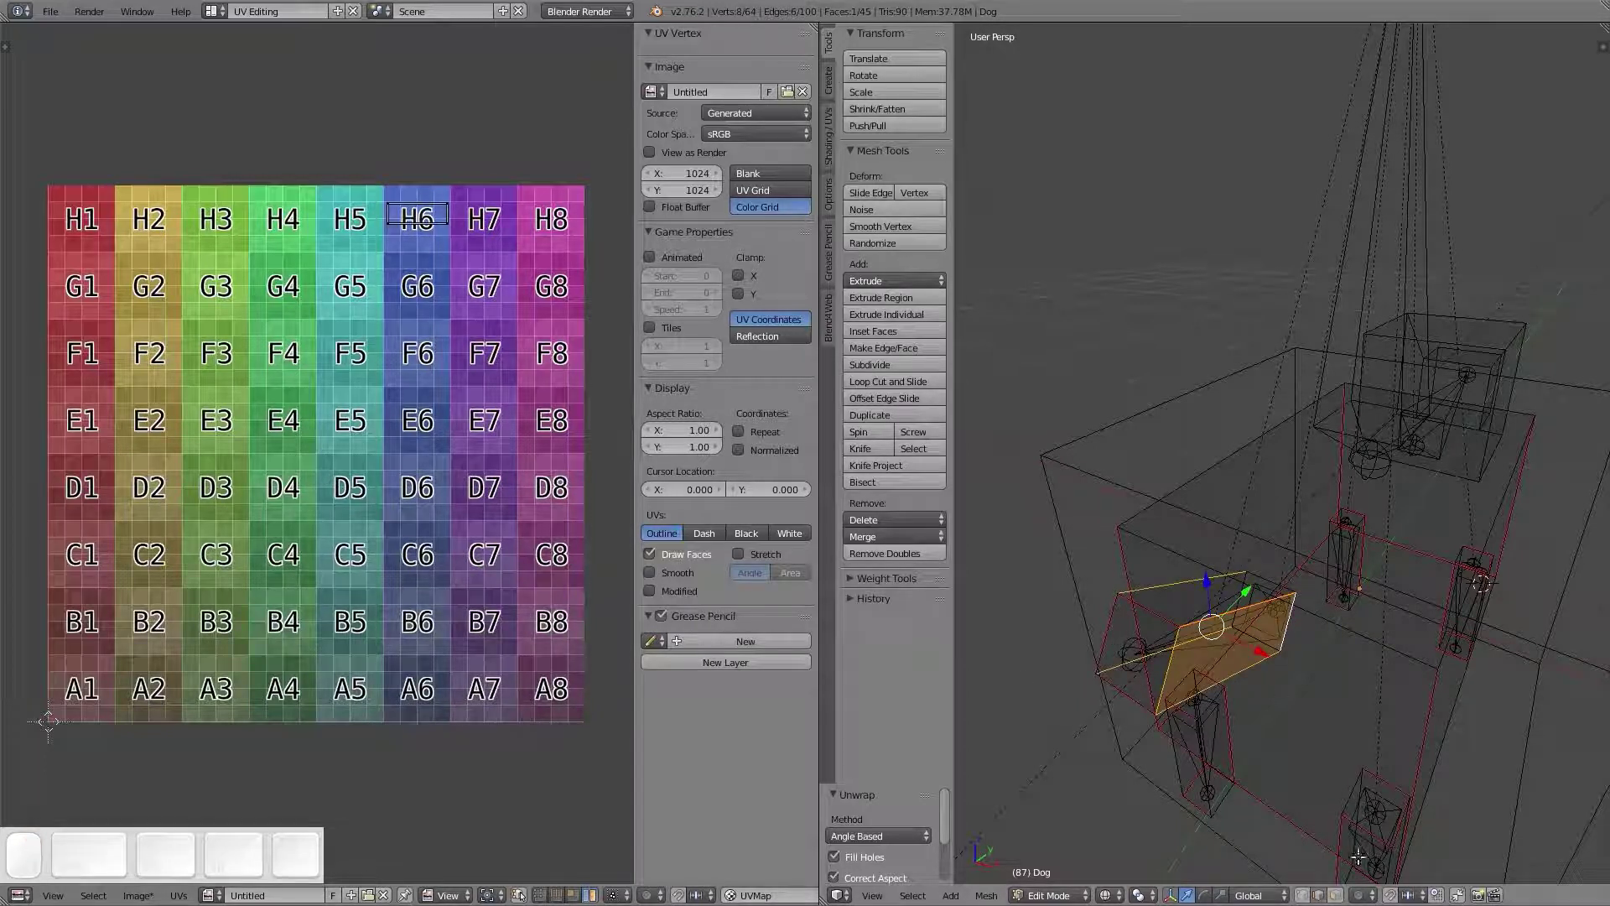
shift+right_click(1122, 647)
shift+right_click(1191, 600)
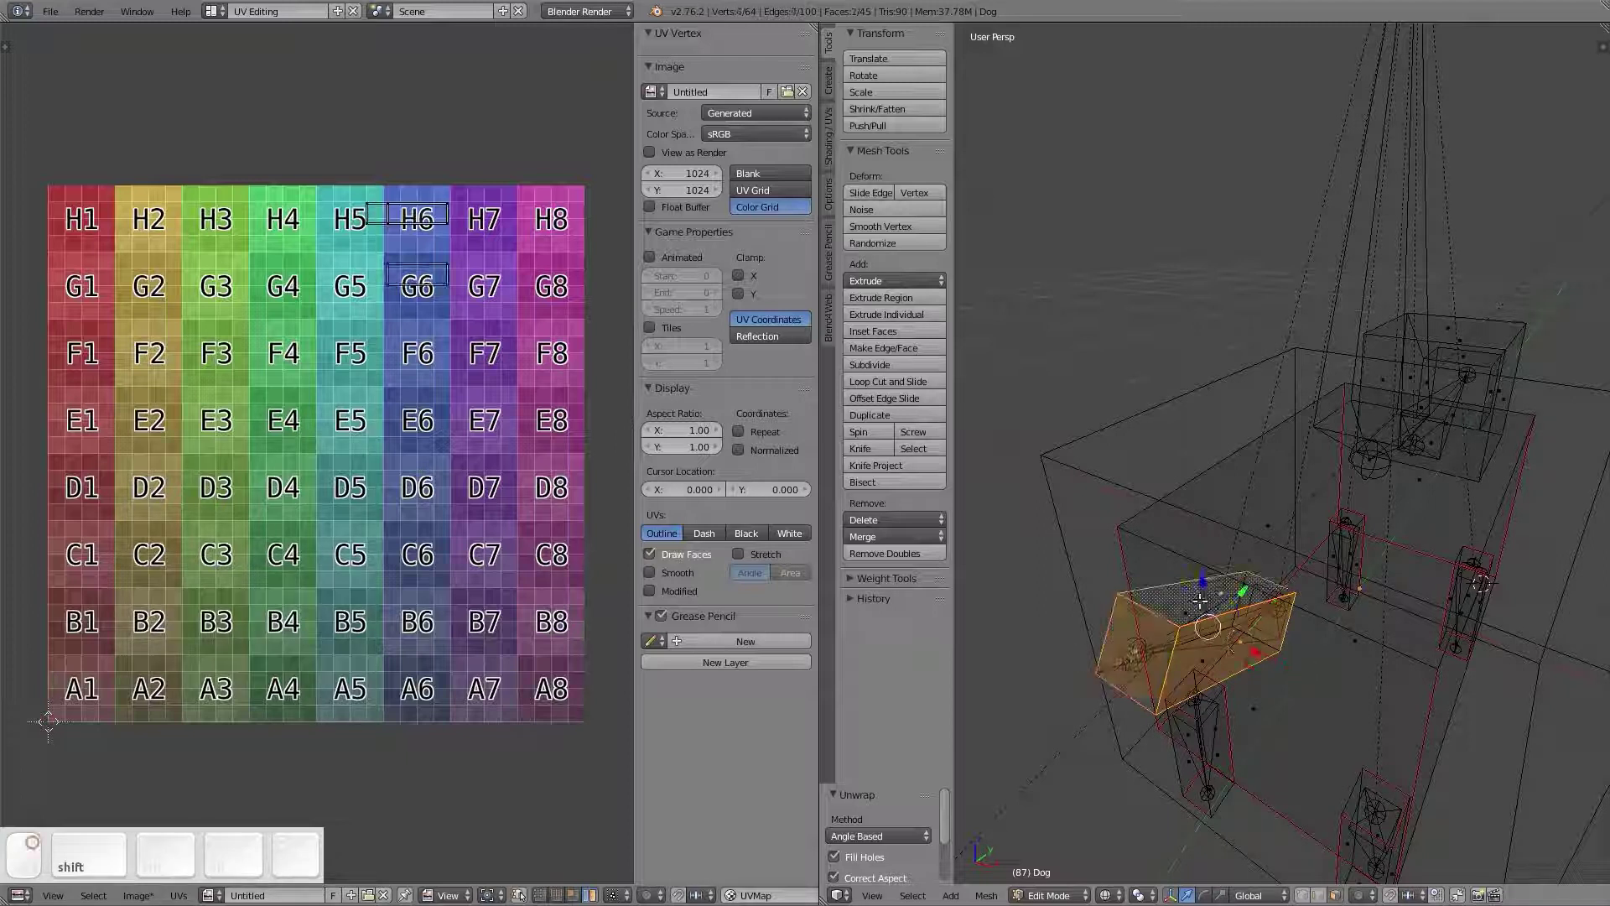
shift+right_click(1139, 644)
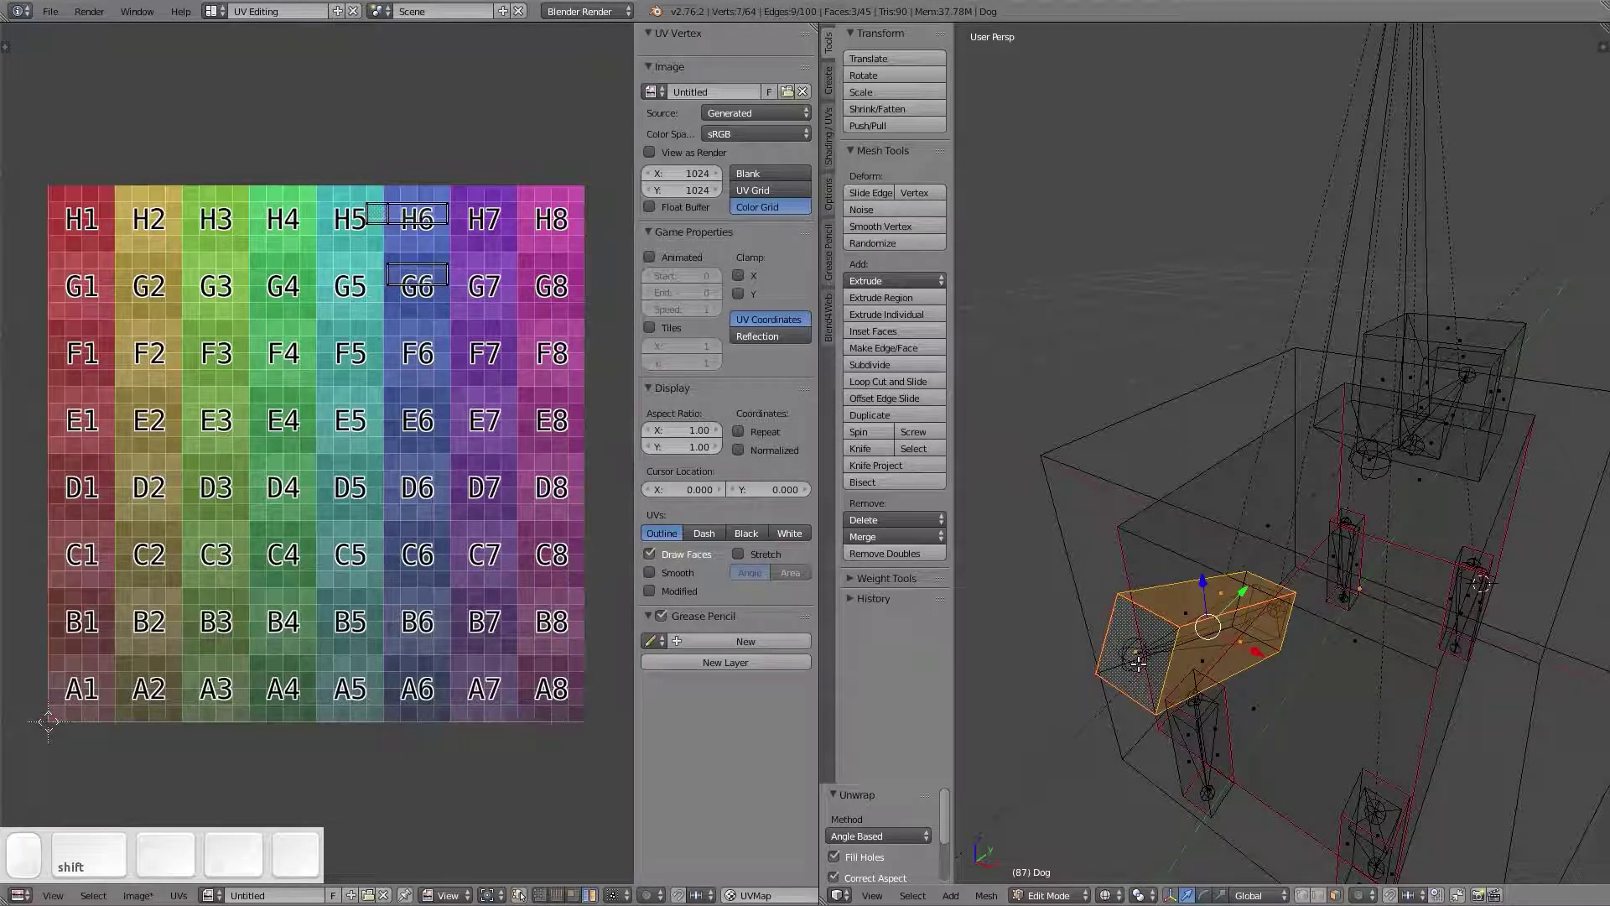
middle_drag(1208, 669, 1258, 624)
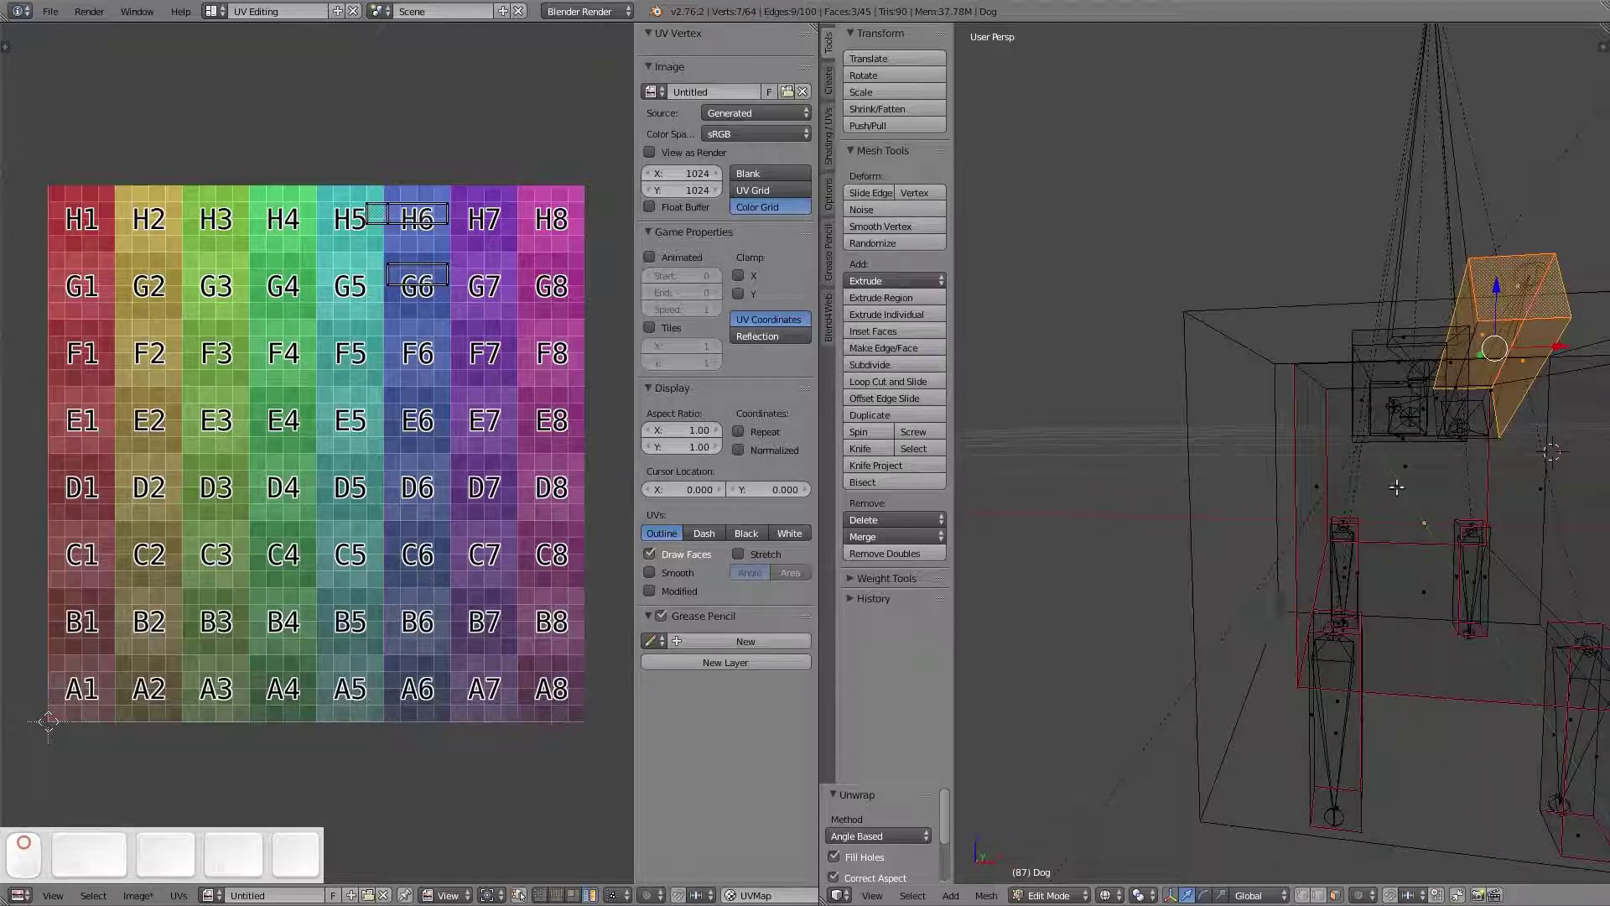
shift+right_click(1502, 380)
shift+right_click(1459, 373)
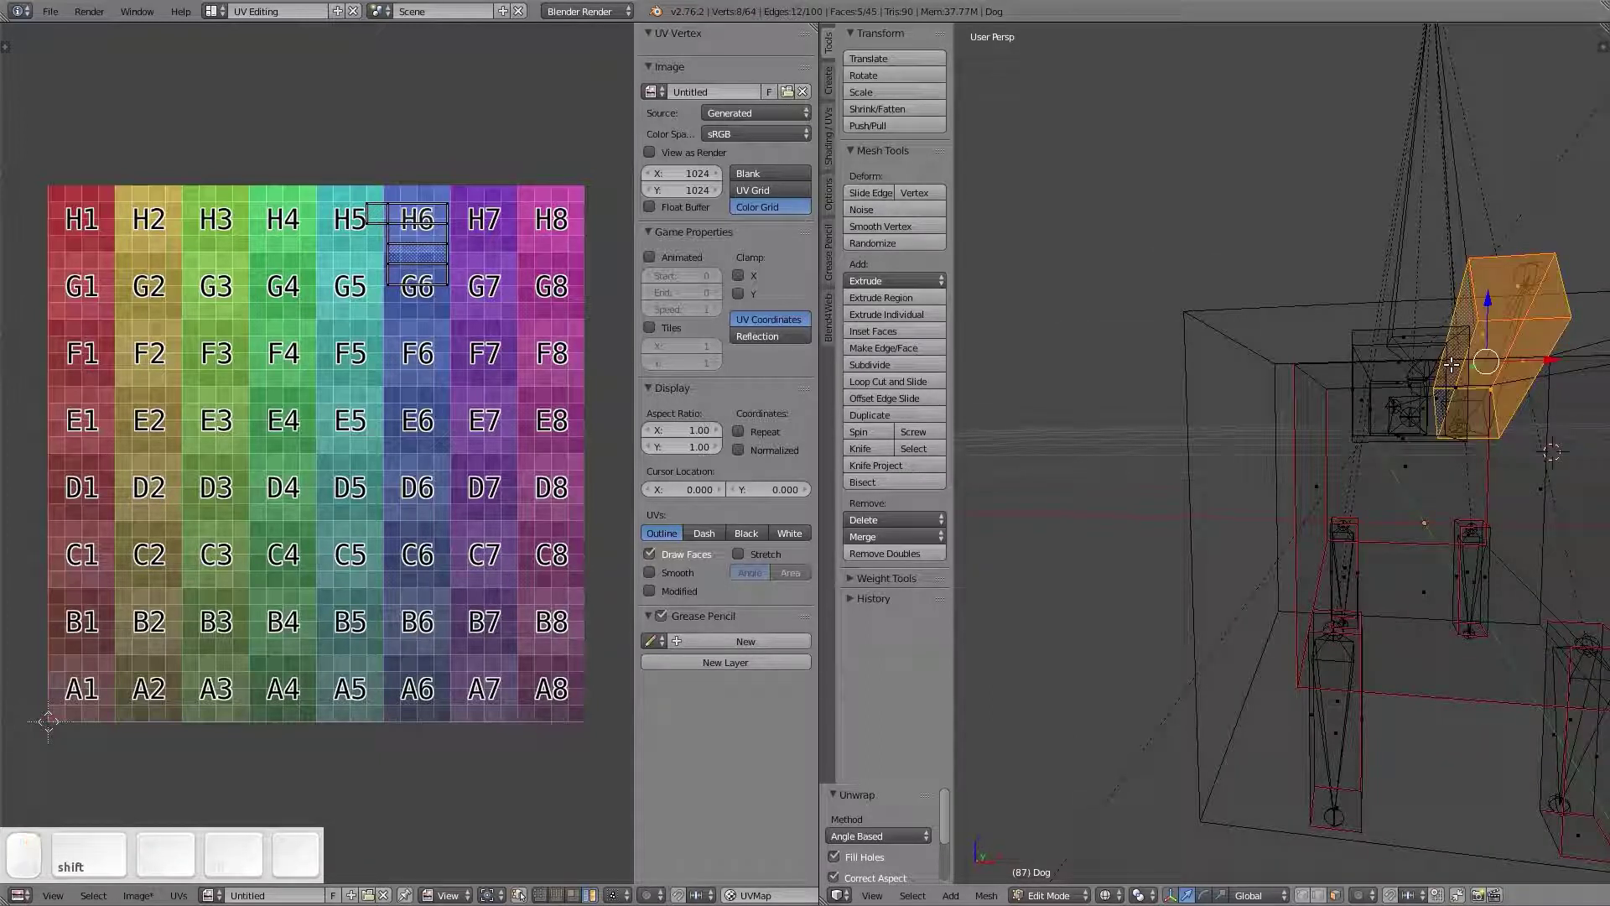
Examine the tail's UV layout up close against the color grid and clear the face selection
scroll(255, 305, up, 5)
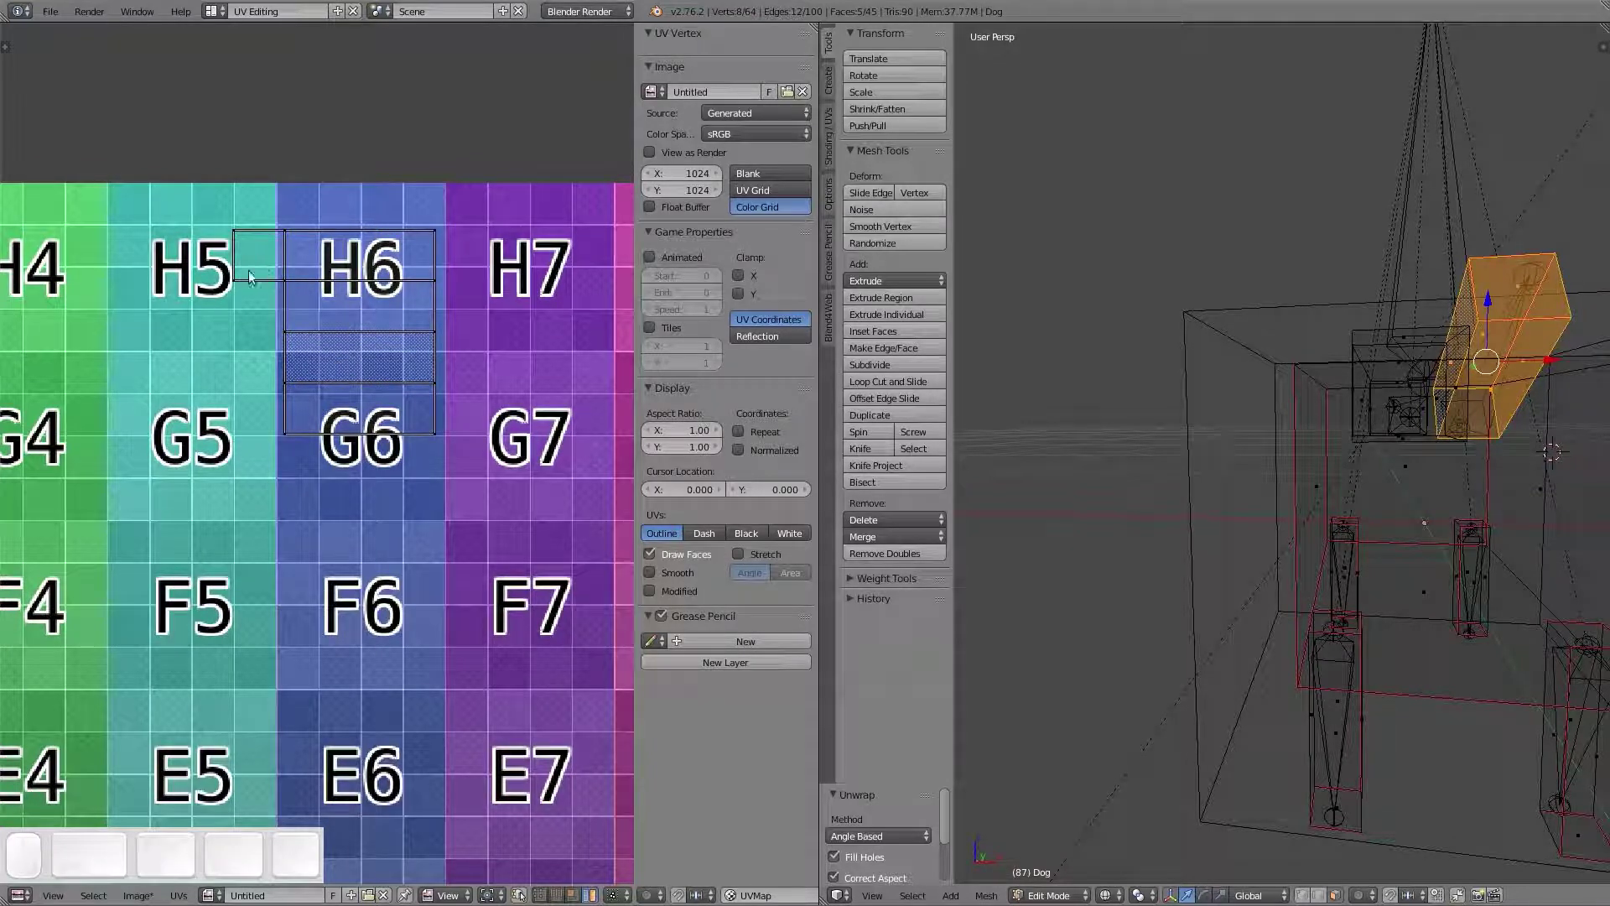
scroll(355, 396, down, 5)
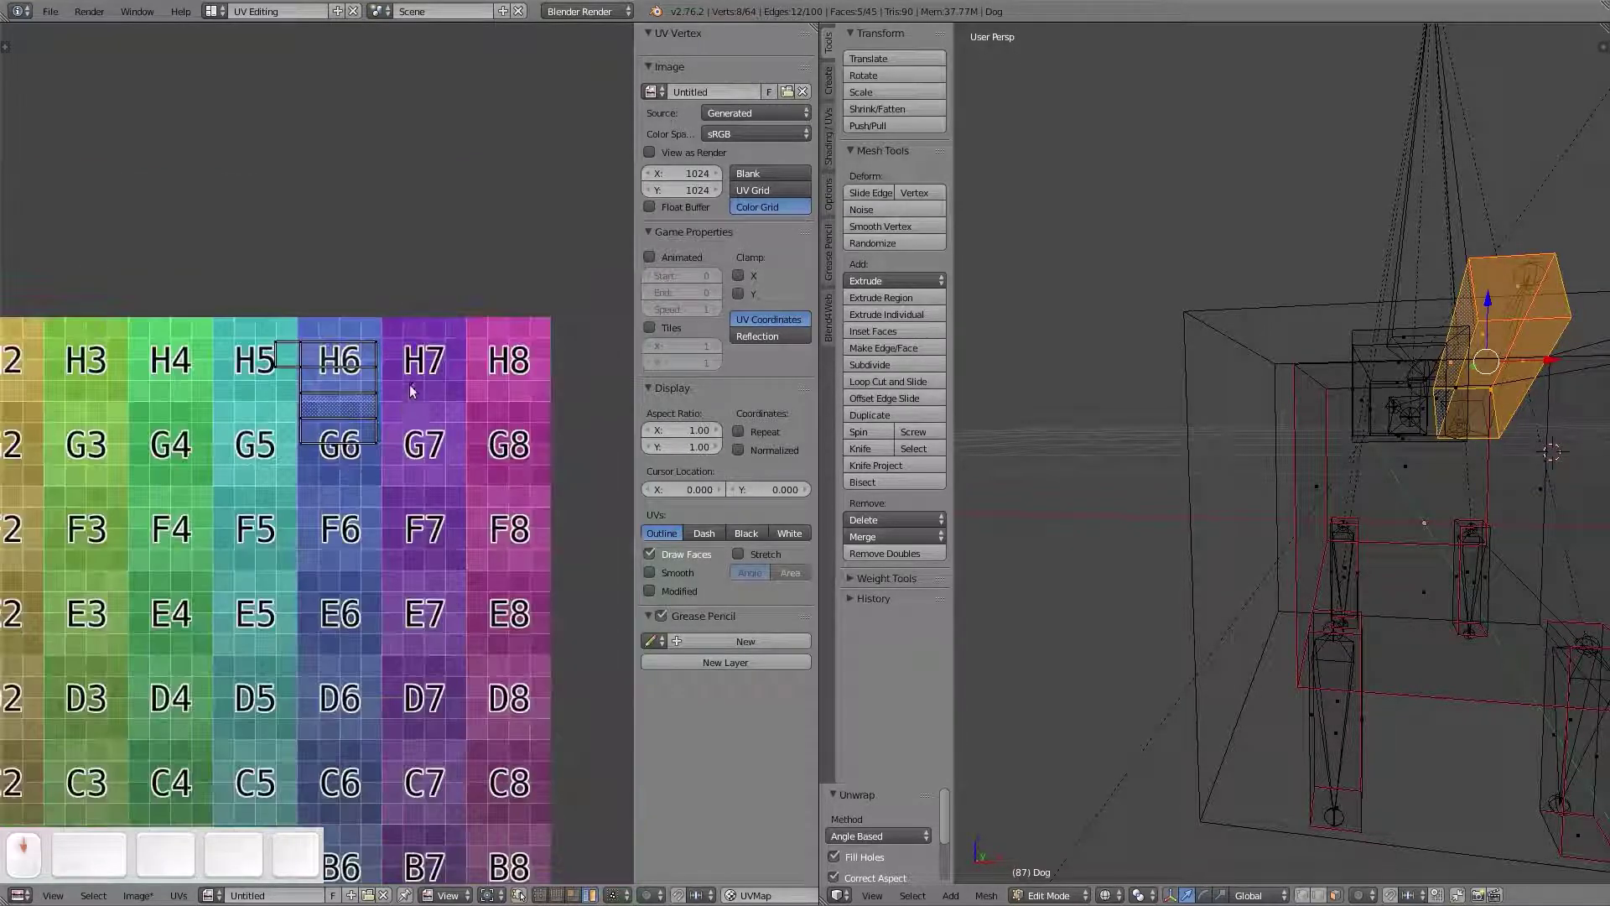
shift+middle_drag(354, 396, 367, 359)
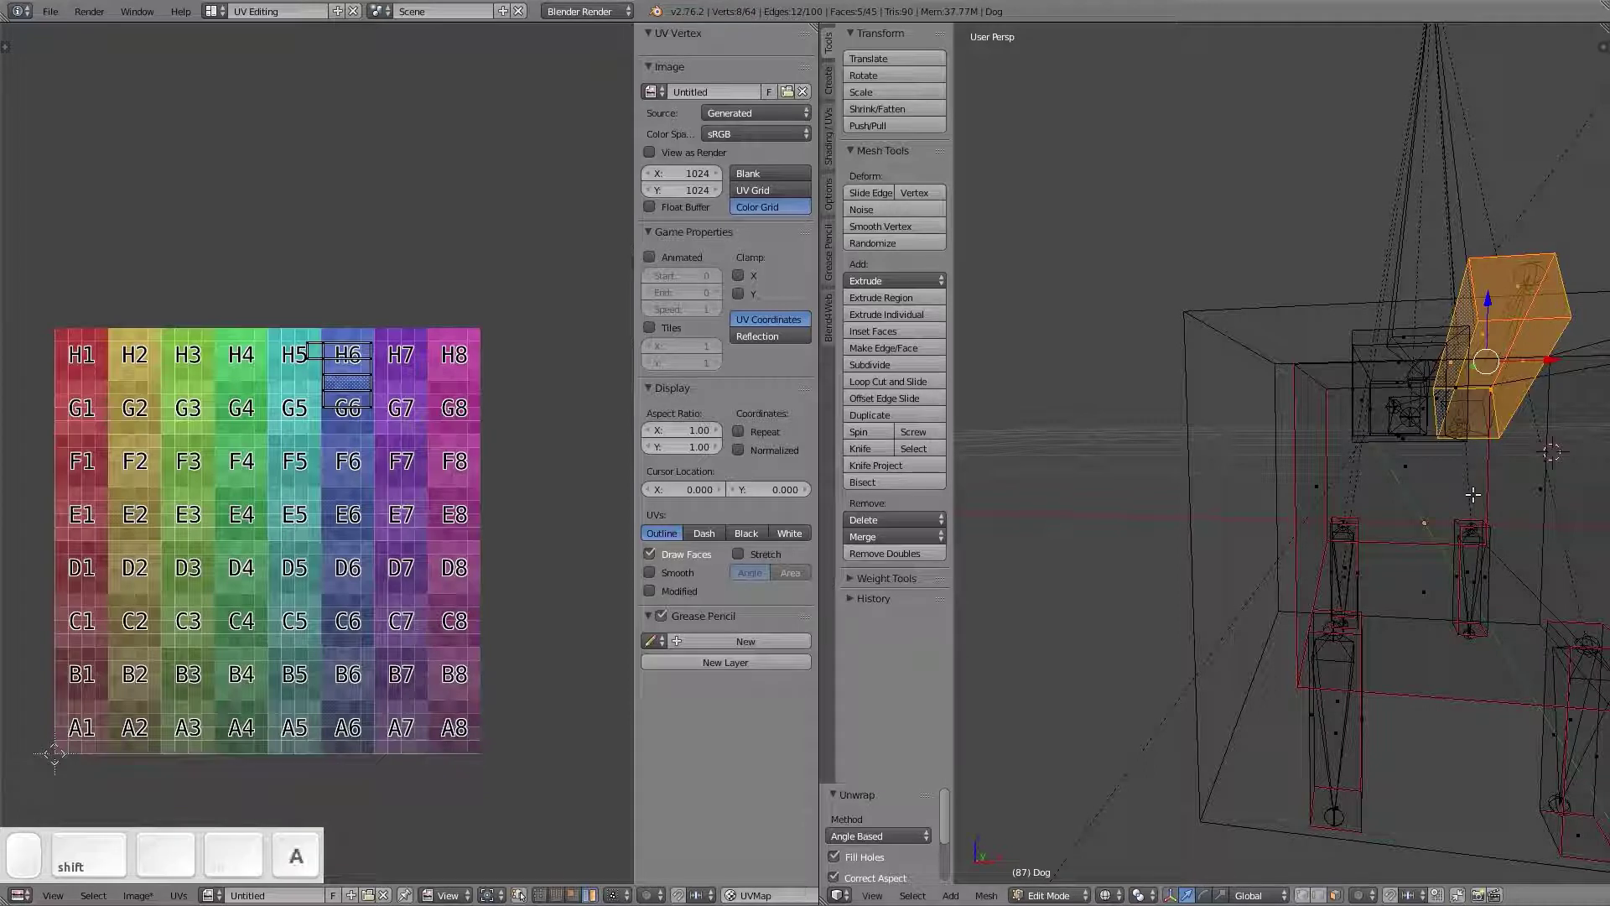
key(a)
Examine the UVs of a single leg face and of the whole dog, and leave nothing selected
middle_drag(1473, 495, 1322, 514)
right_click(1299, 712)
middle_drag(1299, 712, 1216, 673)
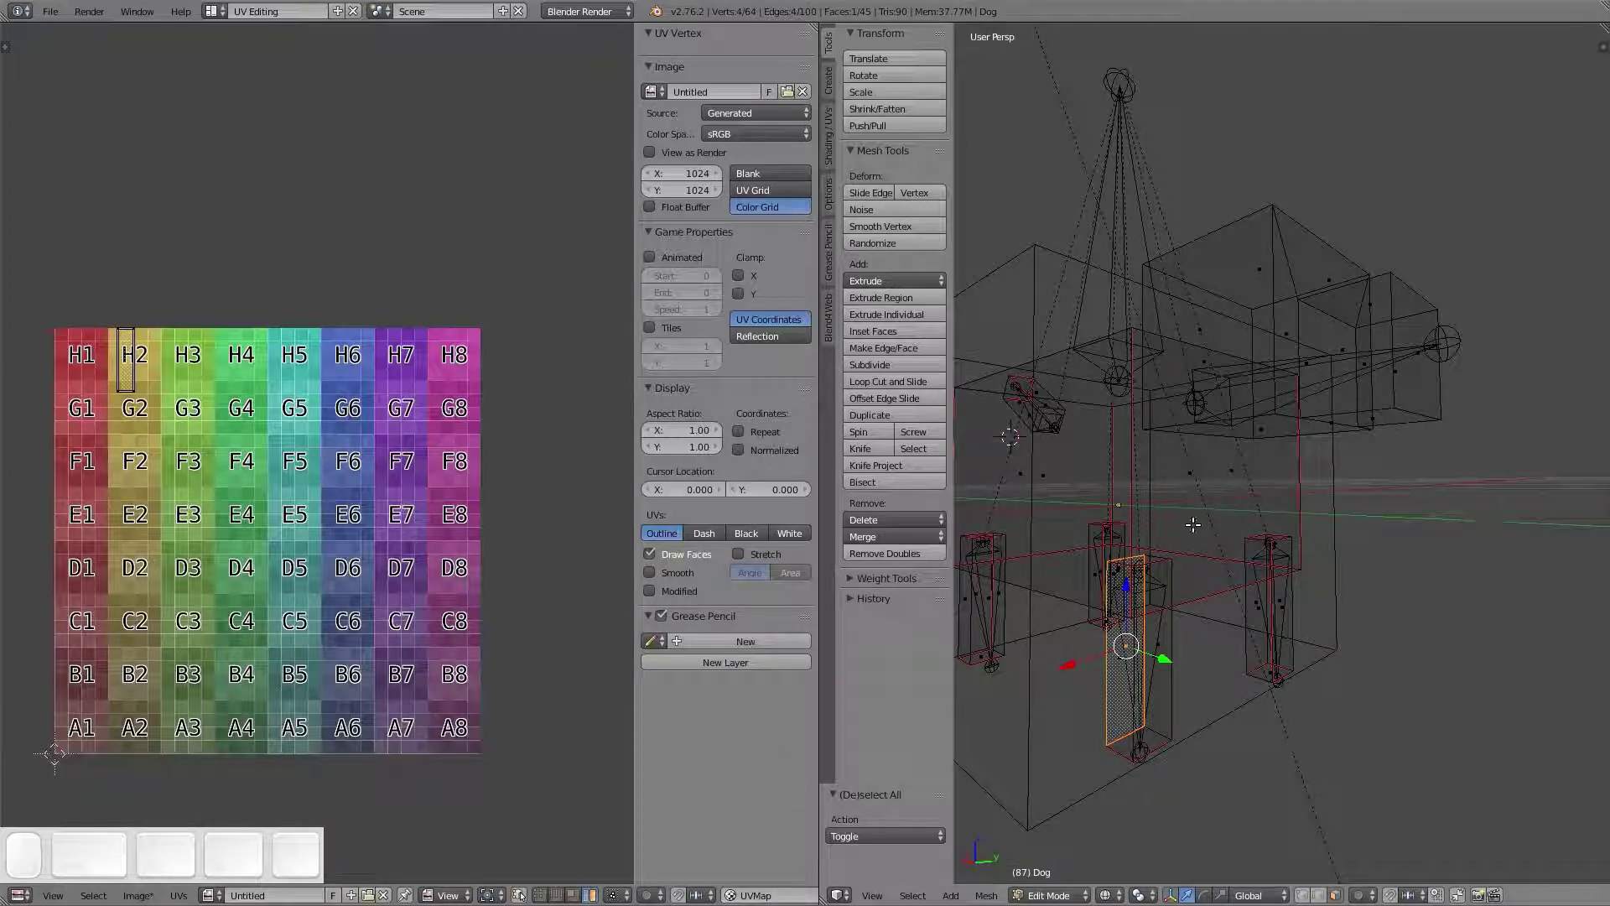
middle_drag(1269, 585, 1255, 513)
key(a)
key(a)
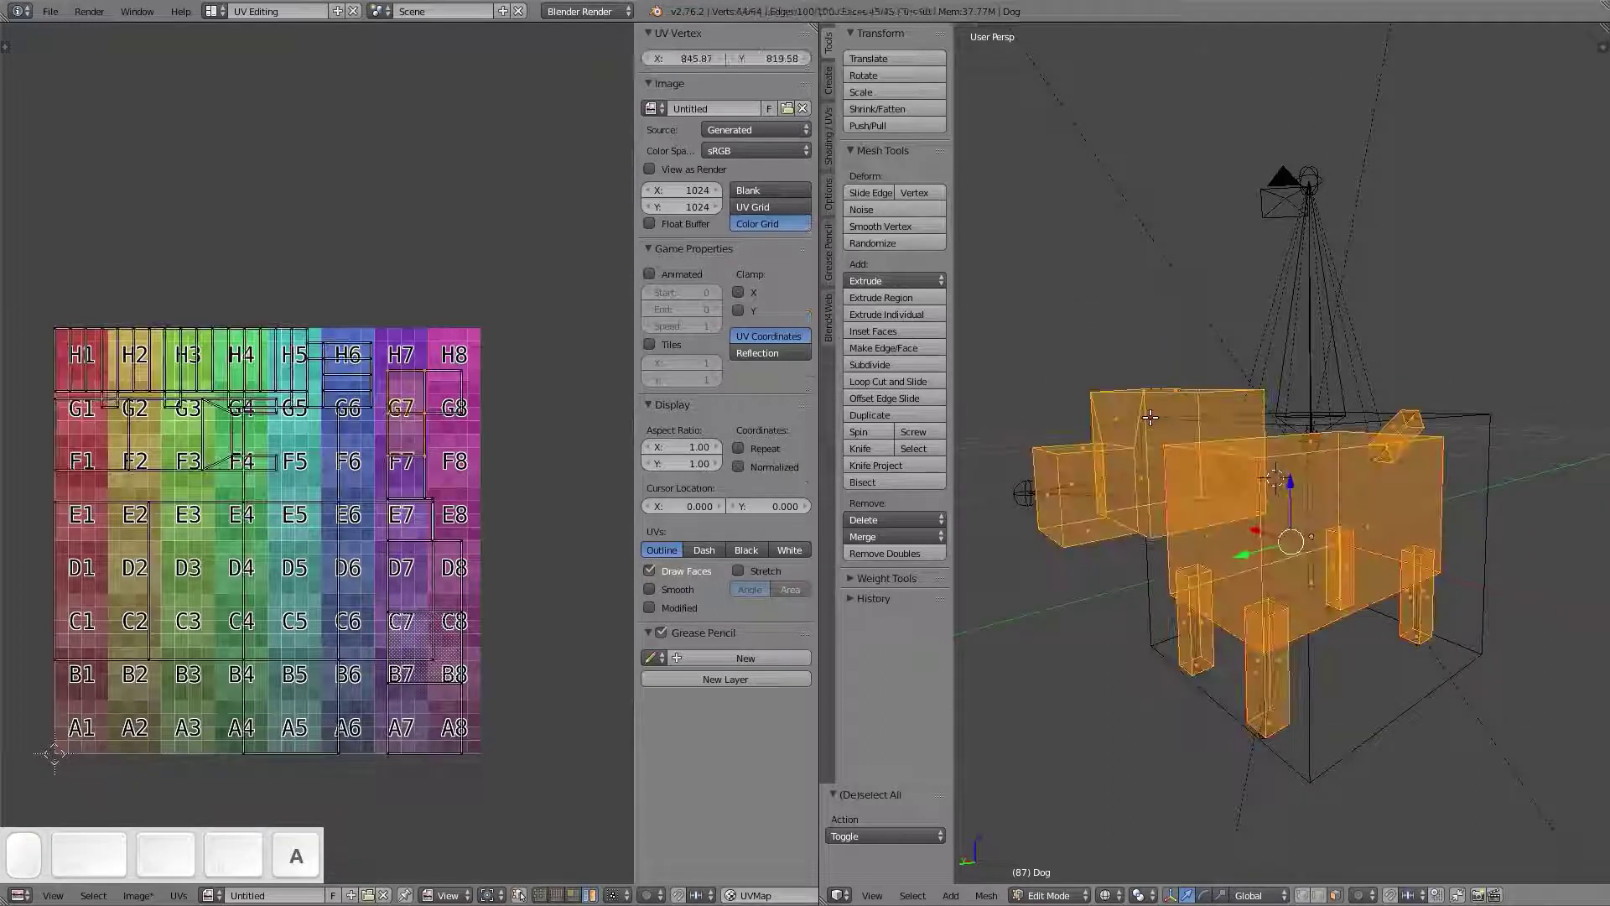
middle_drag(1159, 439, 1232, 478)
scroll(1306, 509, up, 6)
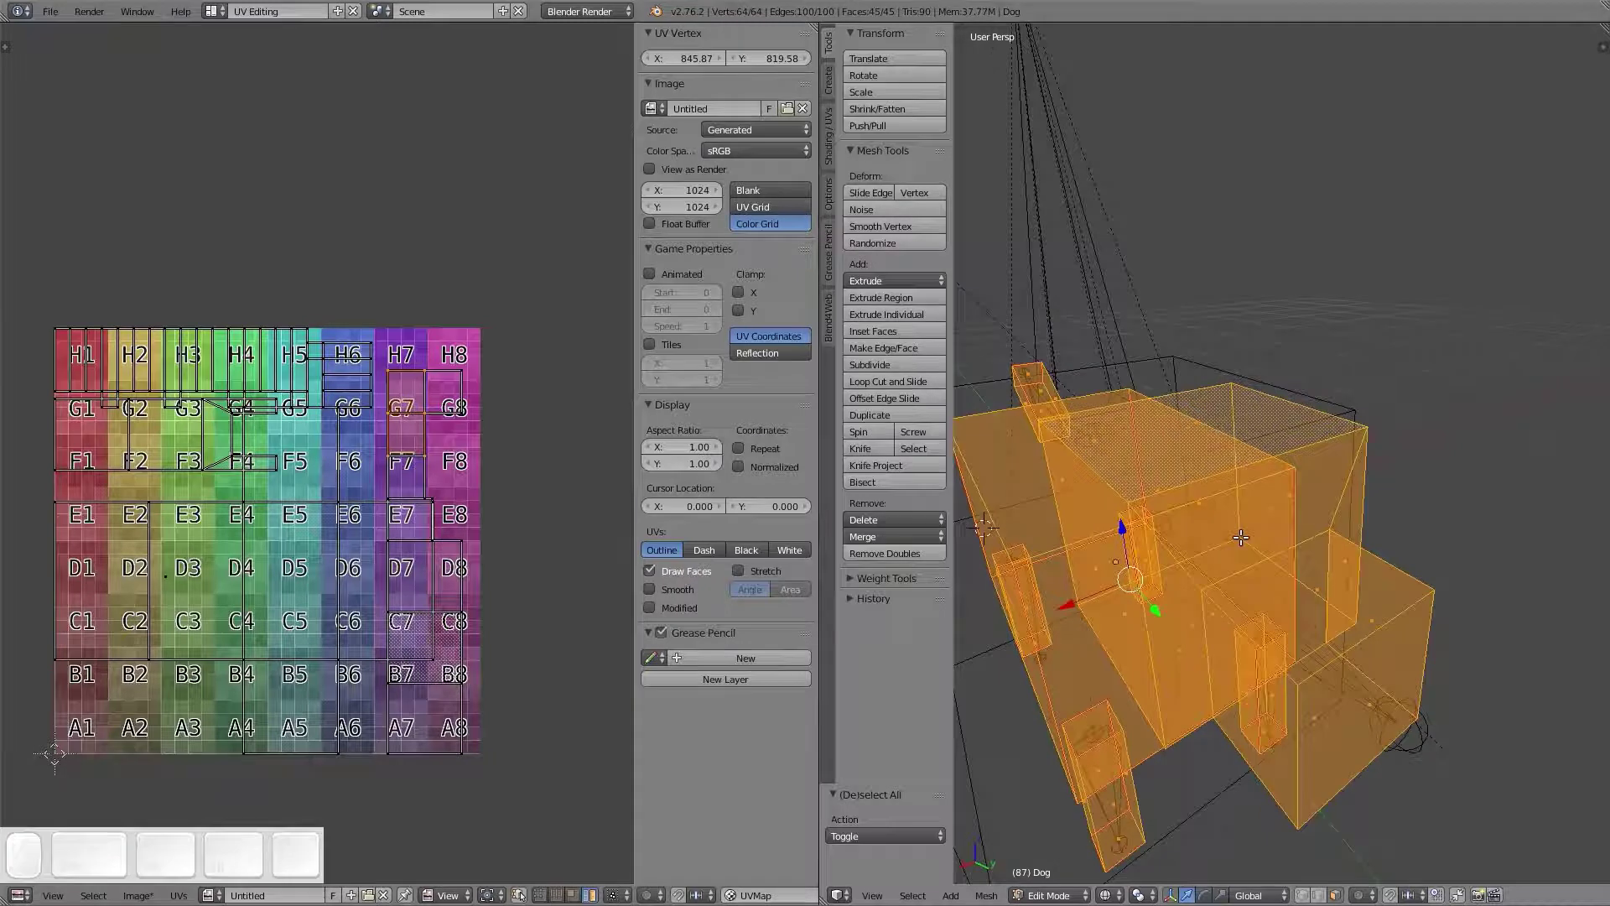
key(a)
shift+middle_drag(1351, 557, 1467, 436)
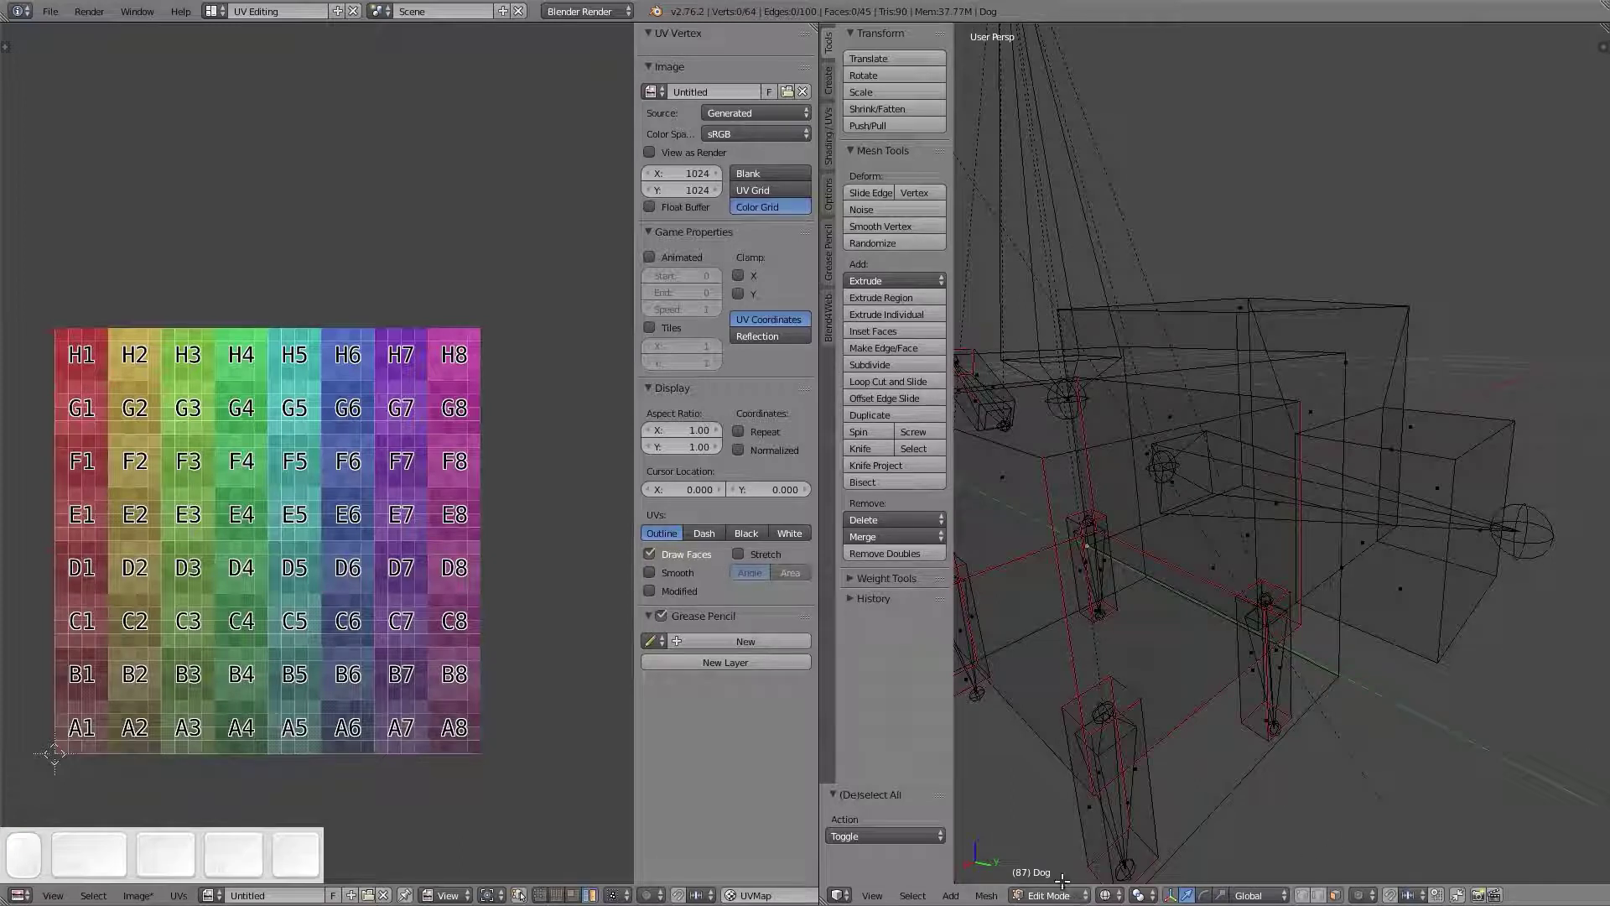
Show the dog in solid shading and mark the head's upper and lower front-to-back edges on both sides as seams
key(z)
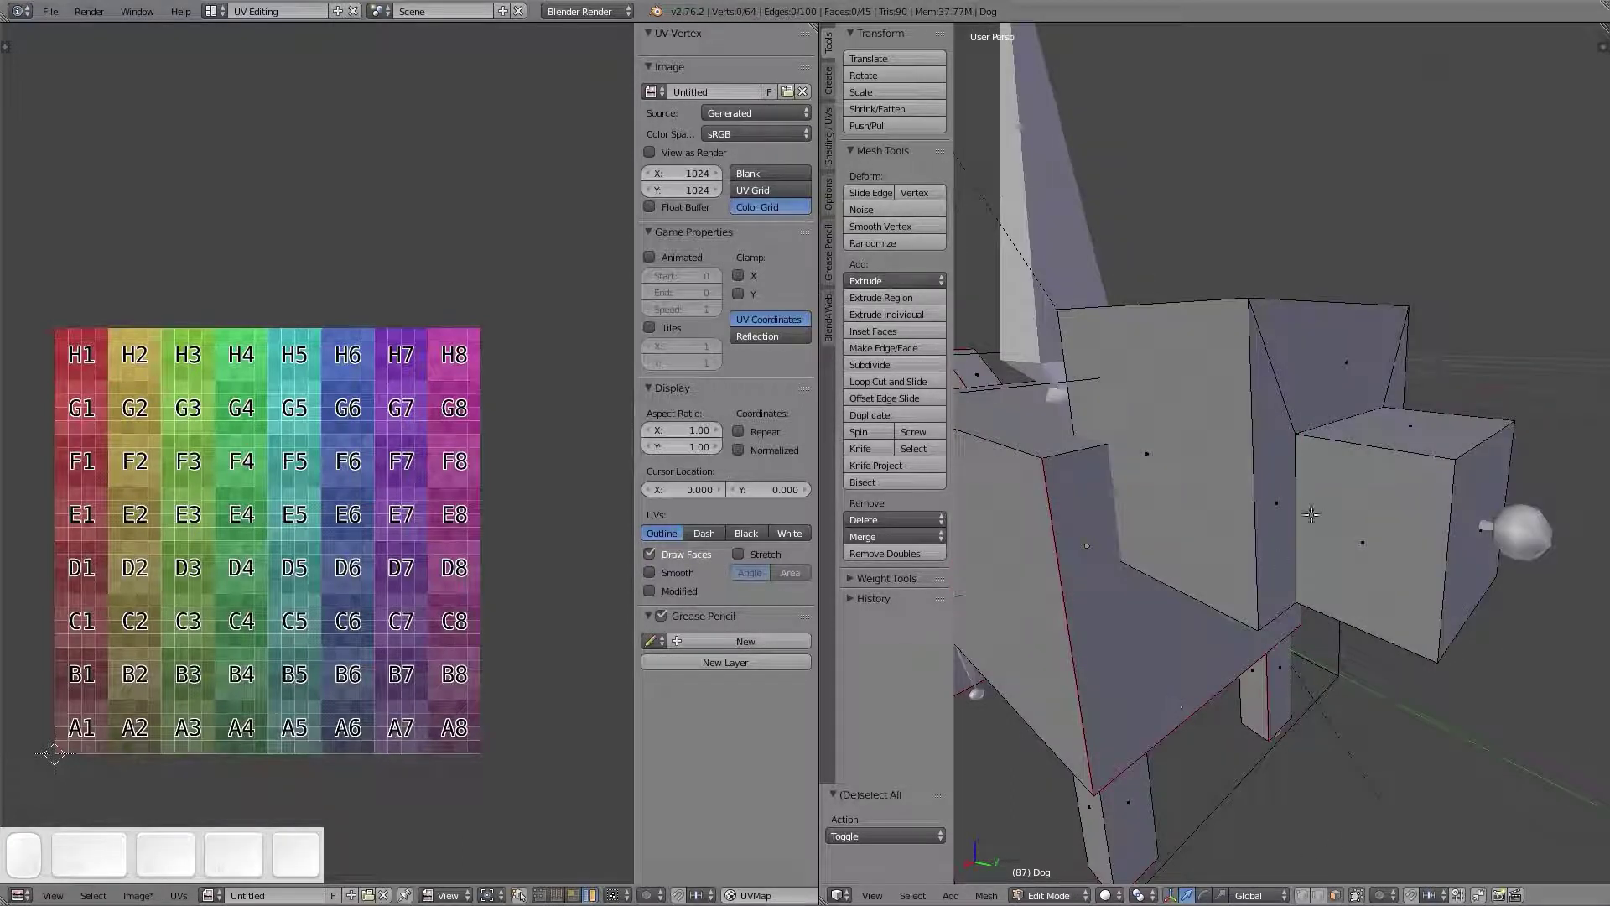
click(1319, 895)
middle_drag(1283, 654, 1266, 482)
middle_drag(1086, 569, 1097, 411)
right_click(1099, 378)
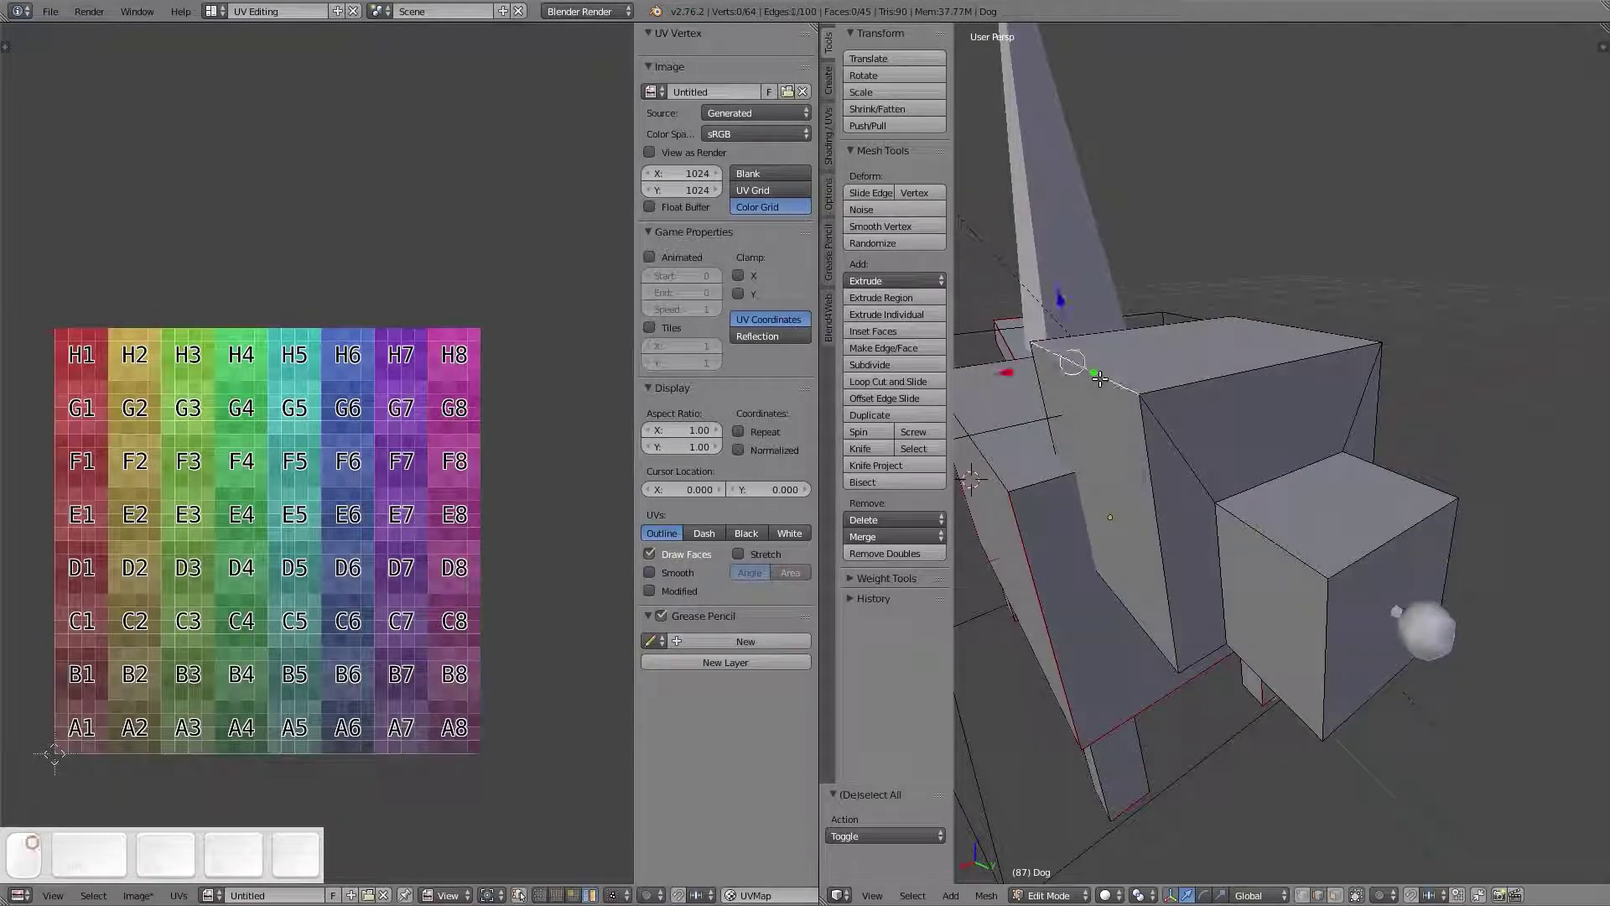
shift+right_click(1324, 334)
middle_drag(1306, 375, 1179, 518)
shift+right_click(1196, 569)
shift+right_click(1202, 507)
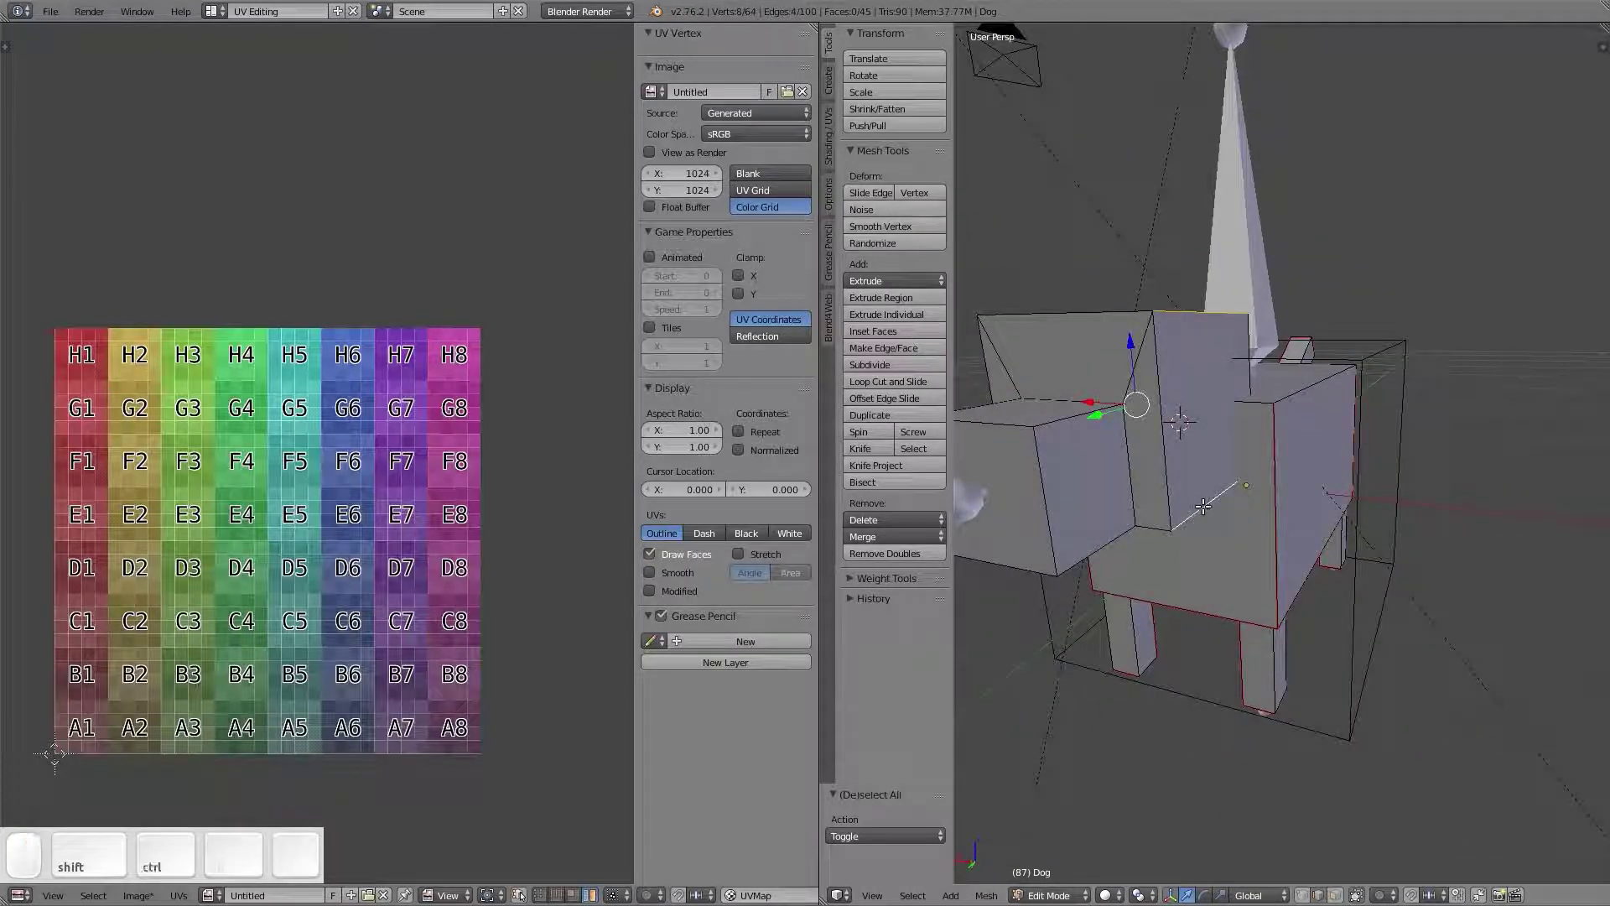
key(ctrl+e)
click(1199, 506)
Mark the two vertical edges and the bottom edge of the head's rear face as seams, using wireframe to reach the hidden edge
middle_drag(1102, 551, 991, 478)
right_click(1319, 359)
shift+right_click(1396, 331)
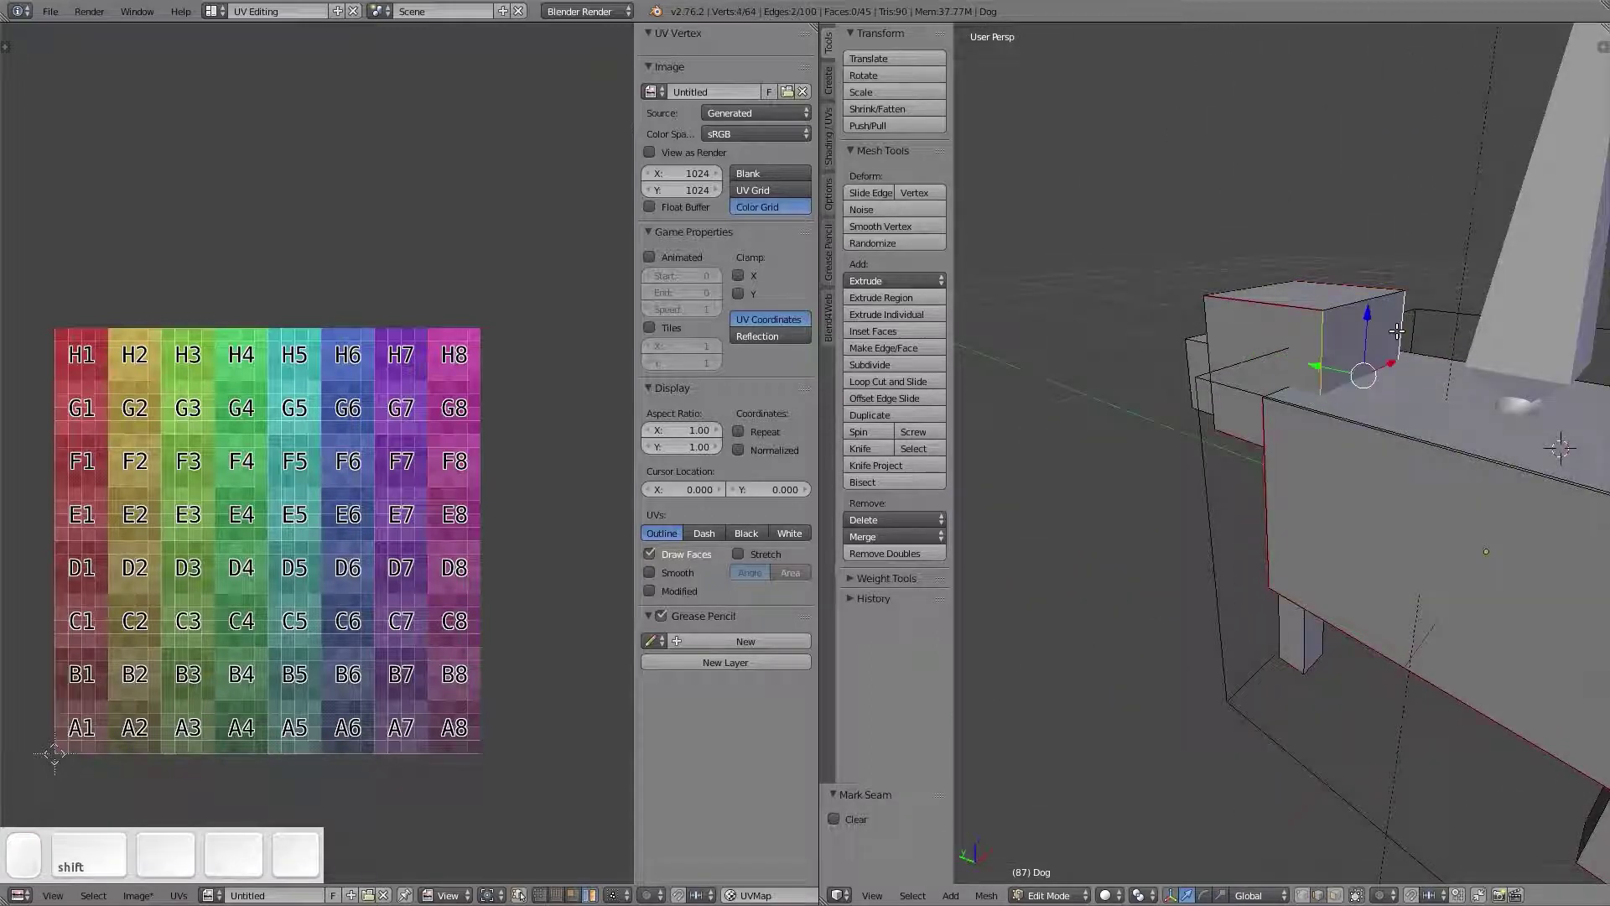
key(z)
shift+right_click(1355, 447)
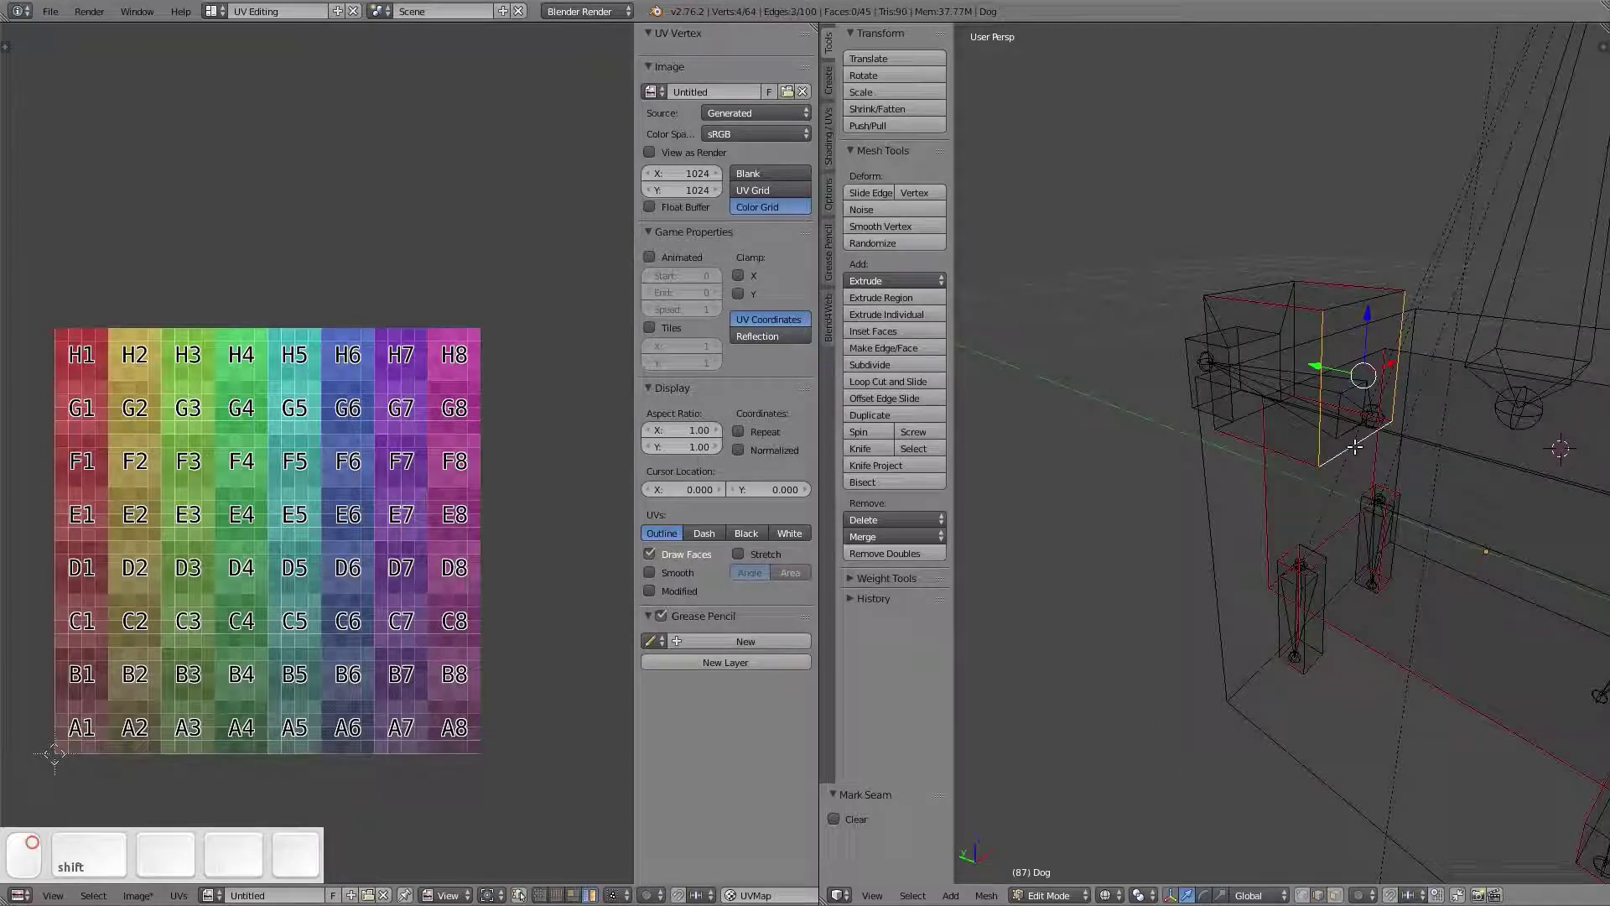
key(ctrl+e)
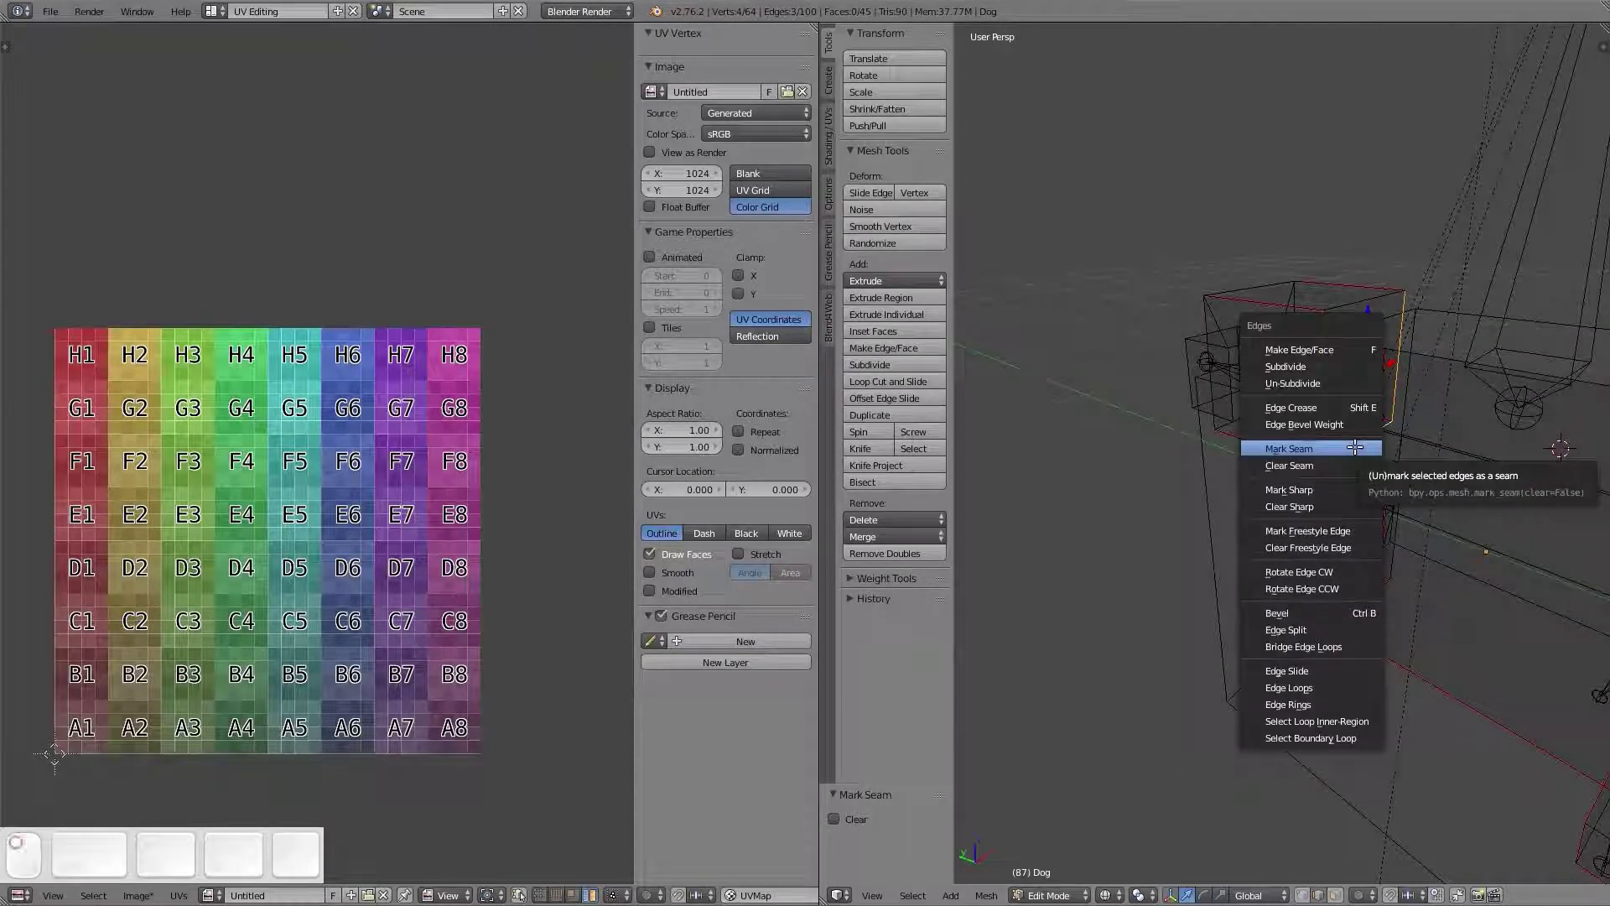
click(1339, 447)
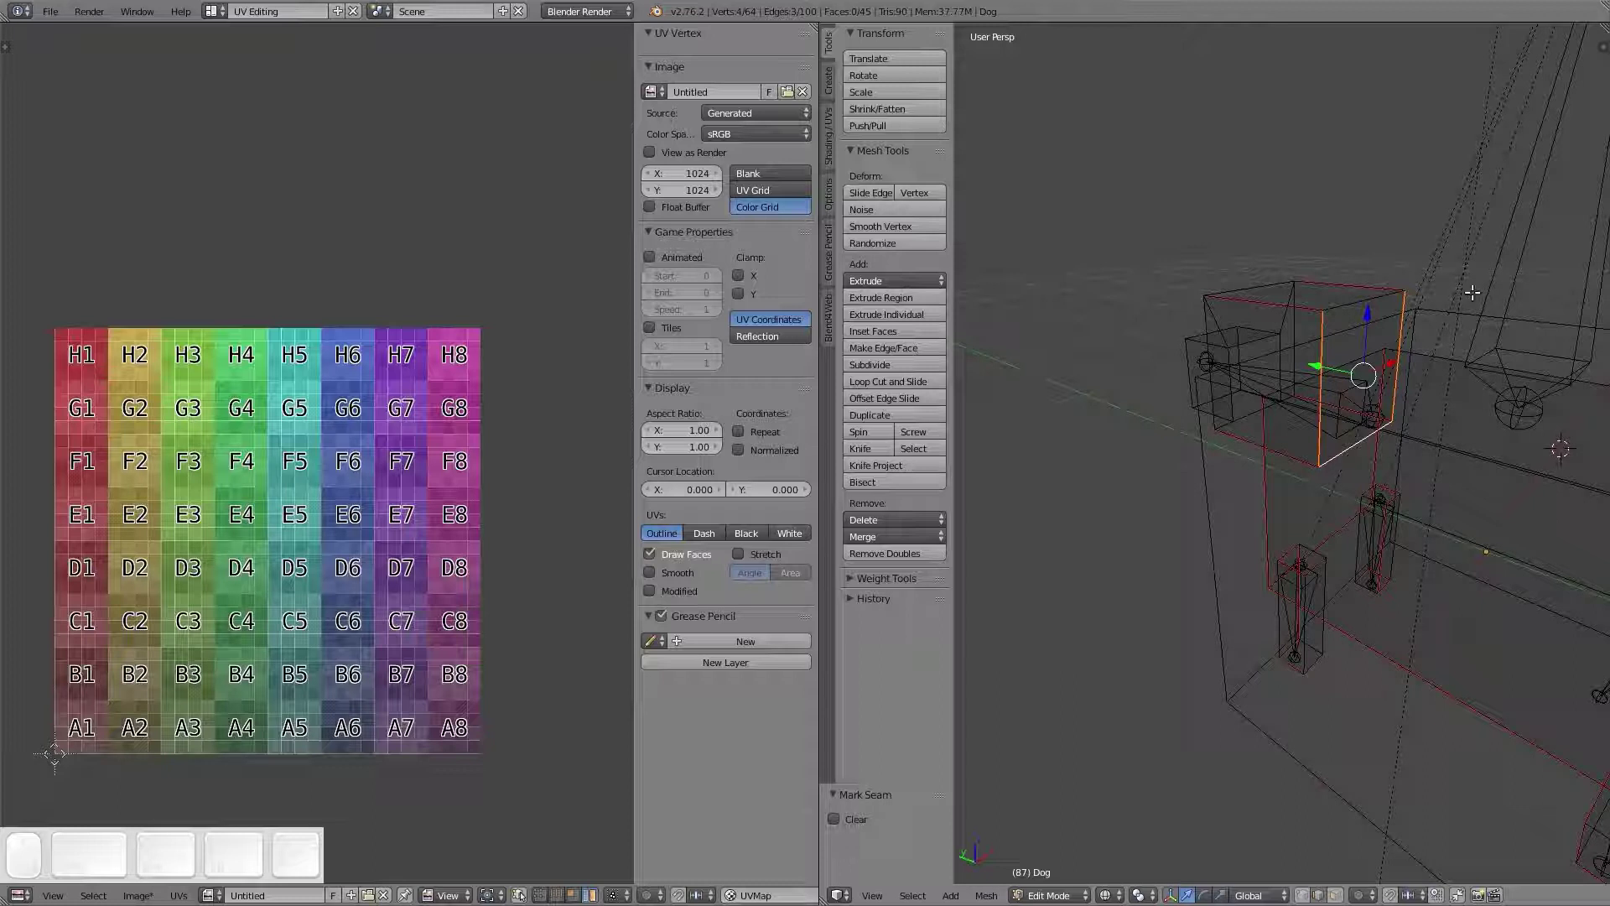
In solid shading, mark the two side edges and the bottom edge where the snout joins the head as seams, and clear the selection
mouse_move(1135, 446)
middle_down()
mouse_move(1412, 431)
mouse_move(1477, 369)
middle_up()
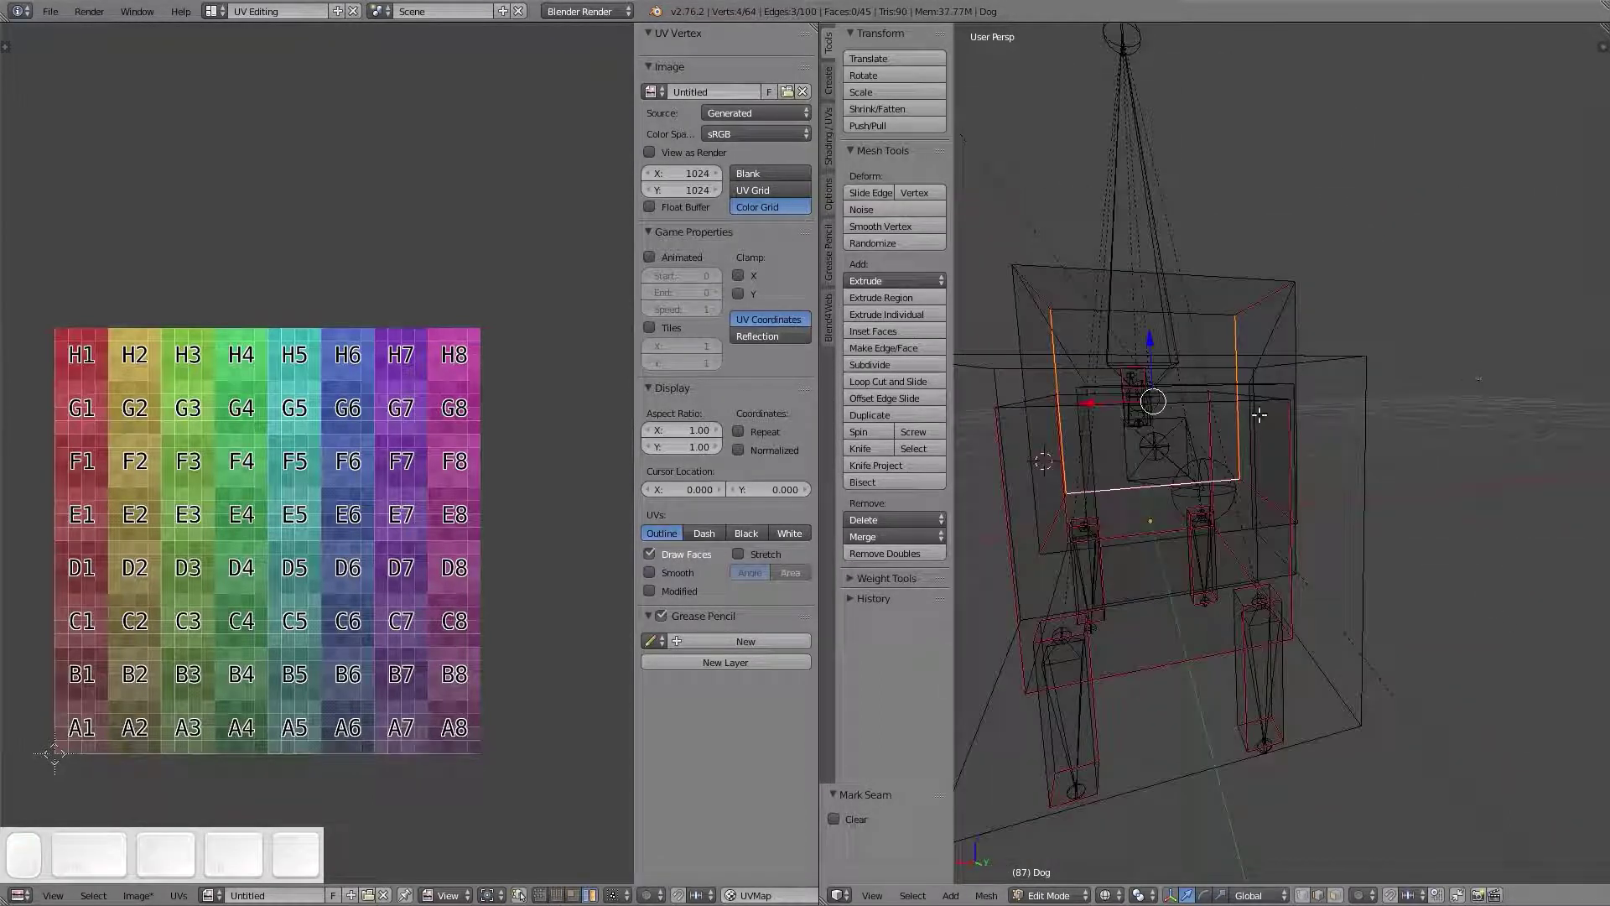
key(z)
scroll(1232, 421, up, 3)
middle_drag(1232, 420, 1230, 487)
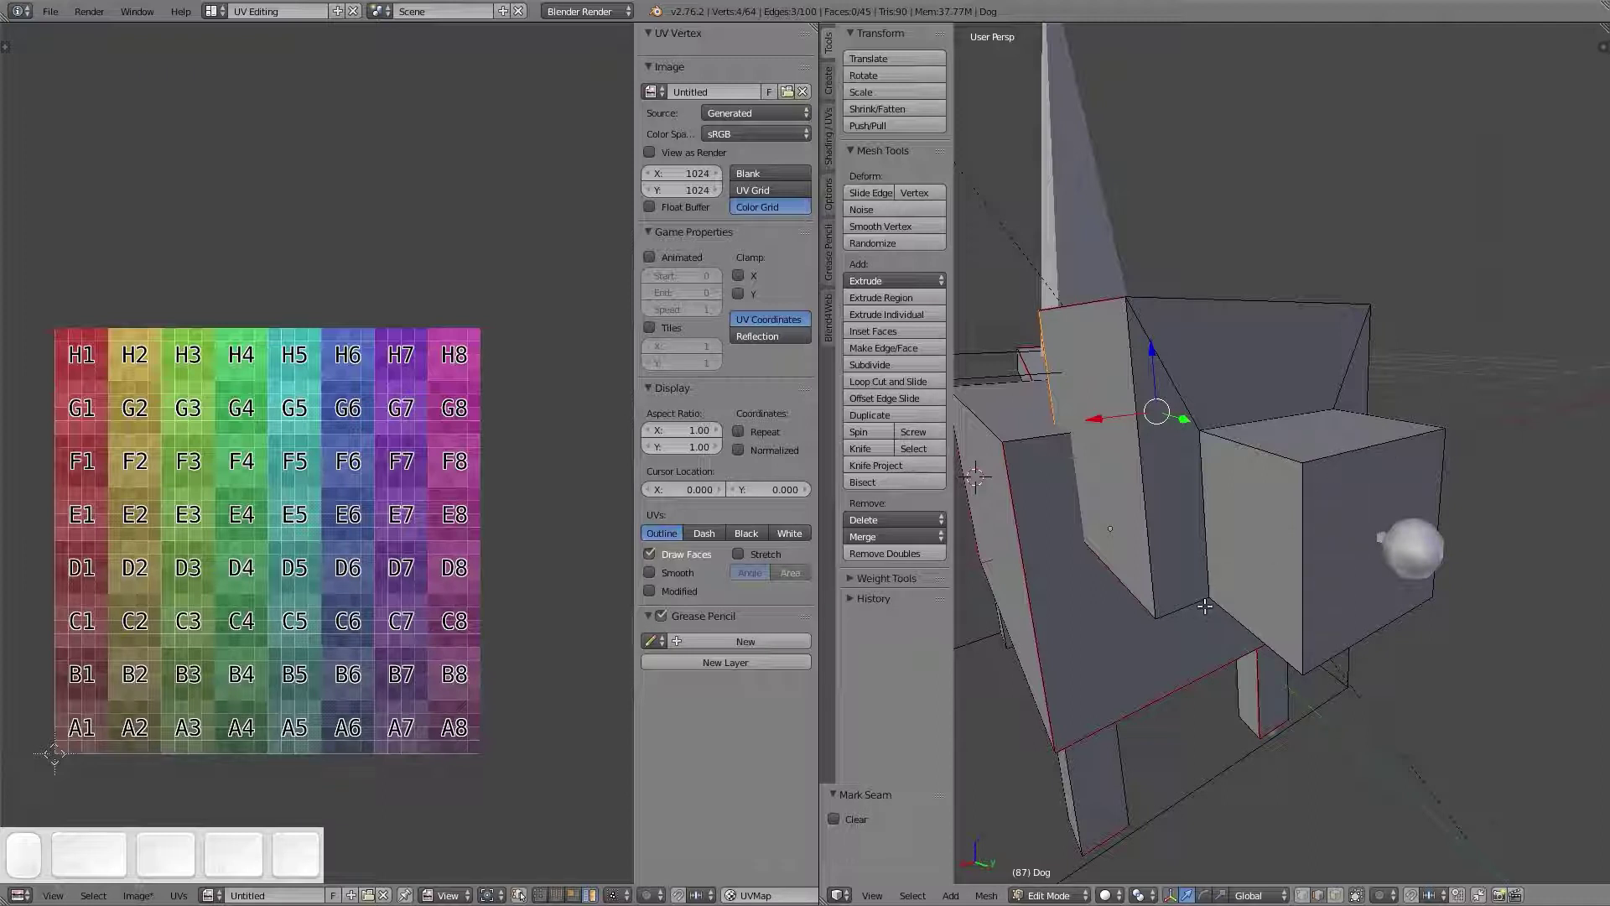
right_click(1209, 505)
middle_drag(1291, 465, 1253, 379)
shift+right_click(1174, 521)
shift+right_click(1122, 466)
shift+right_click(1253, 377)
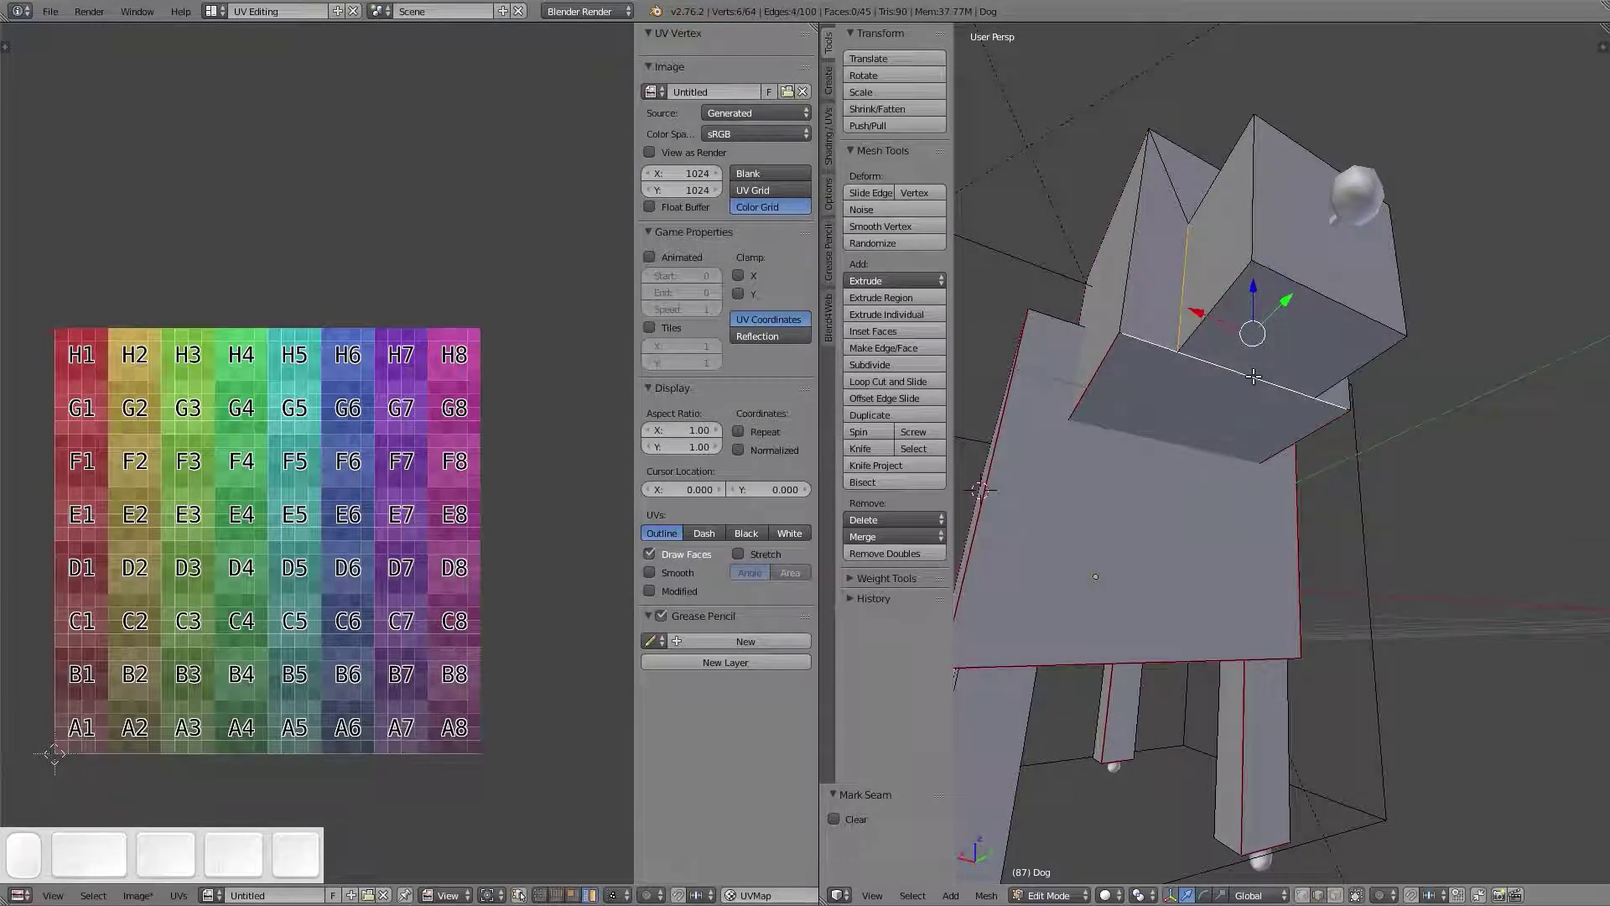
shift+right_click(1253, 378)
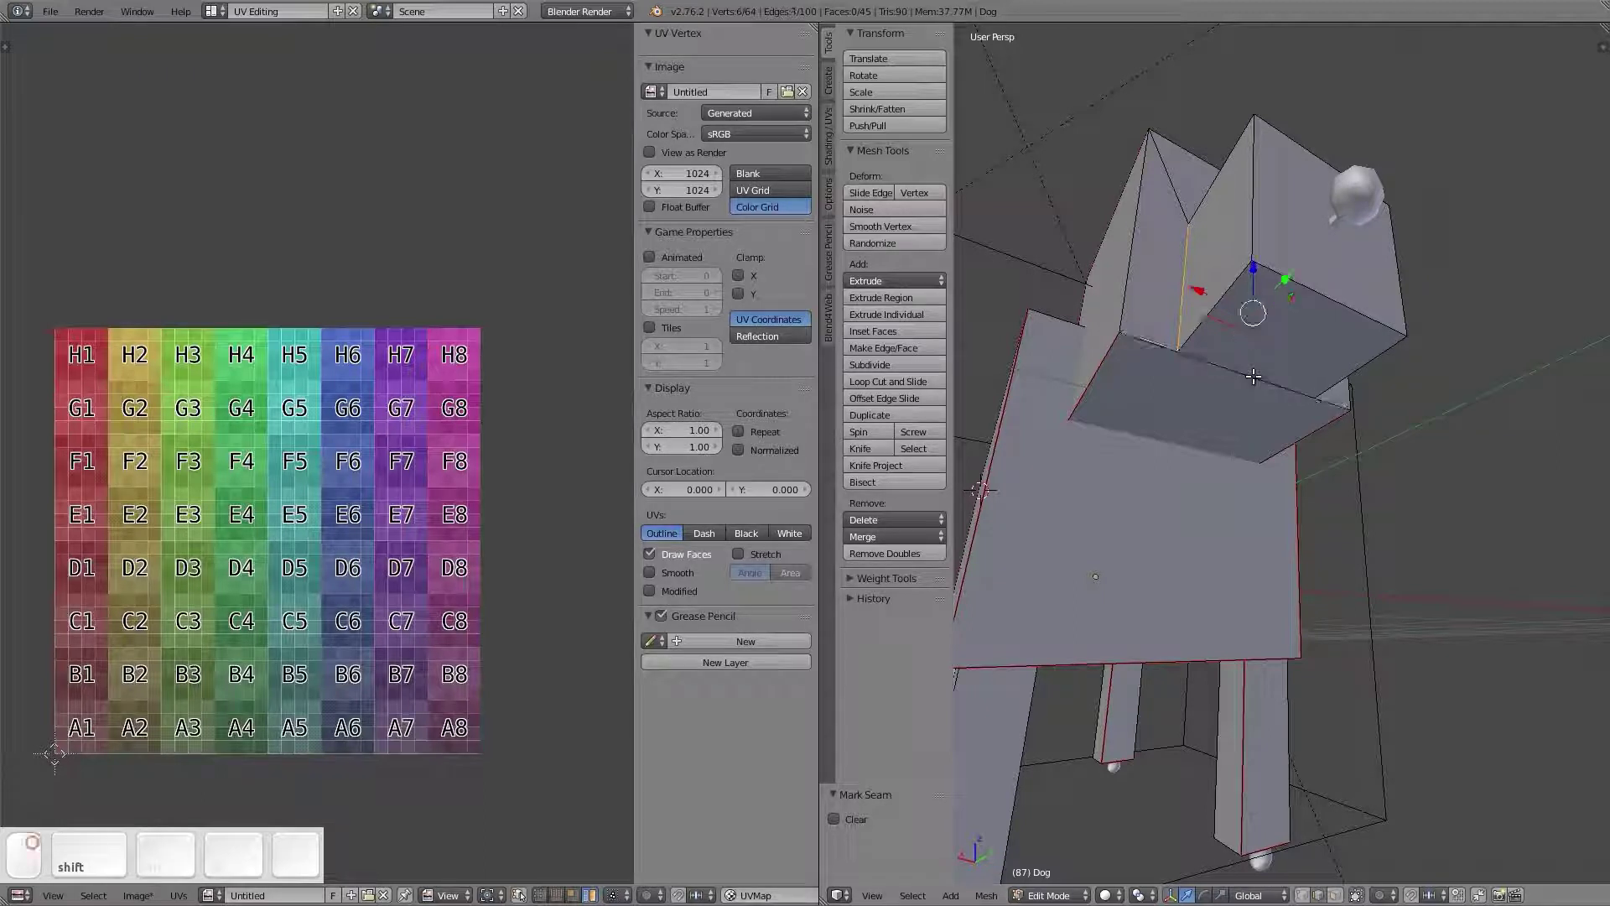
key(ctrl+e)
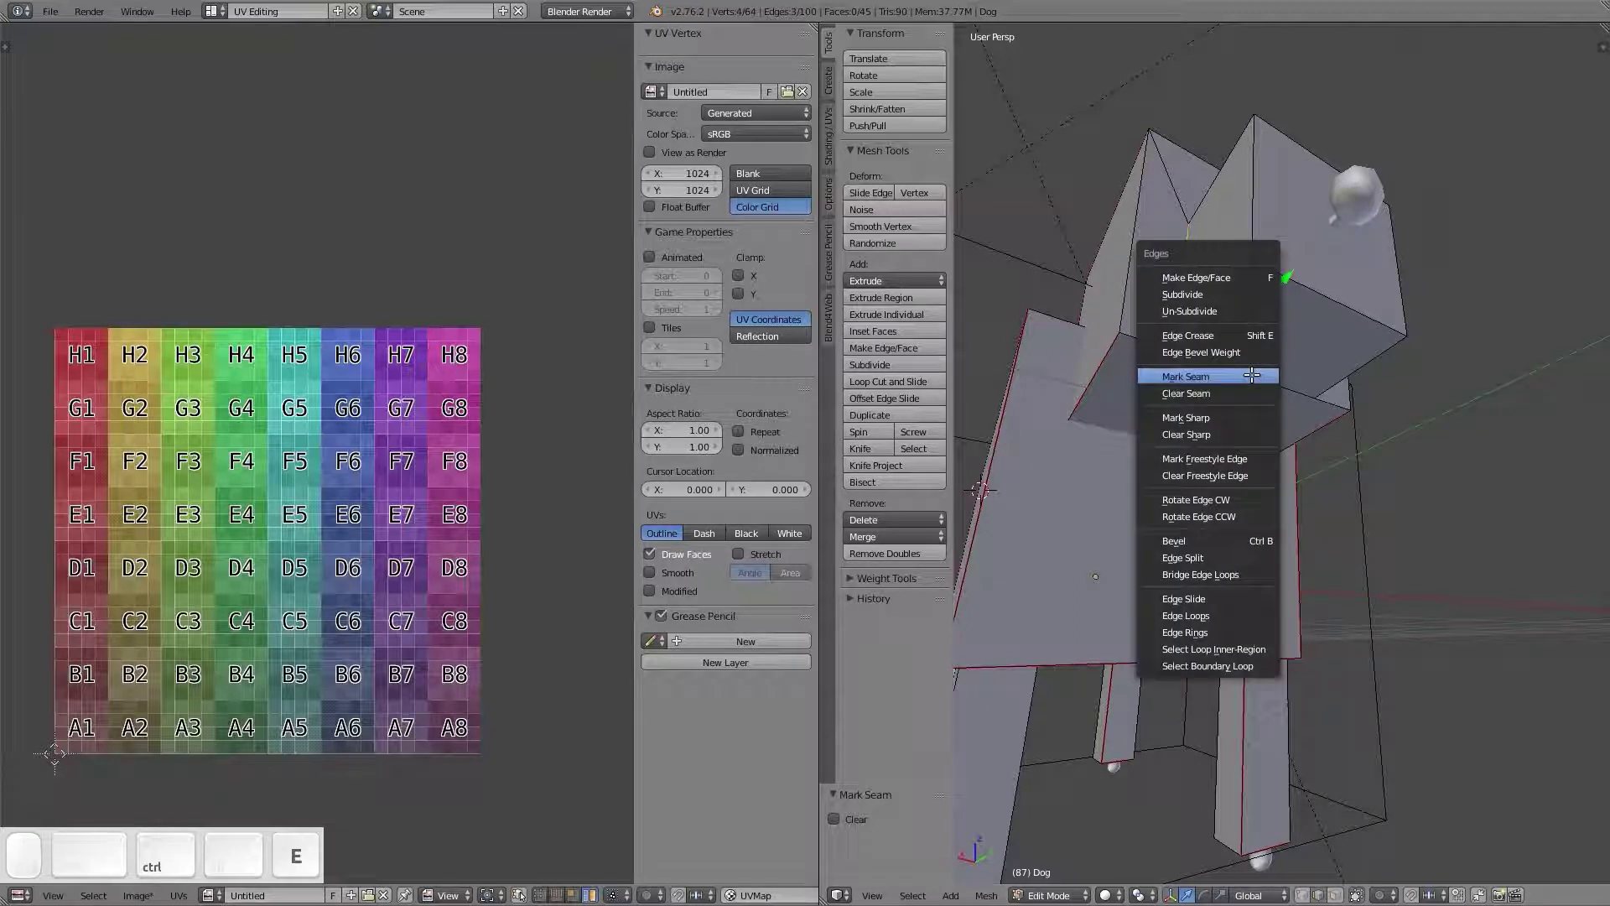
click(1251, 376)
key(a)
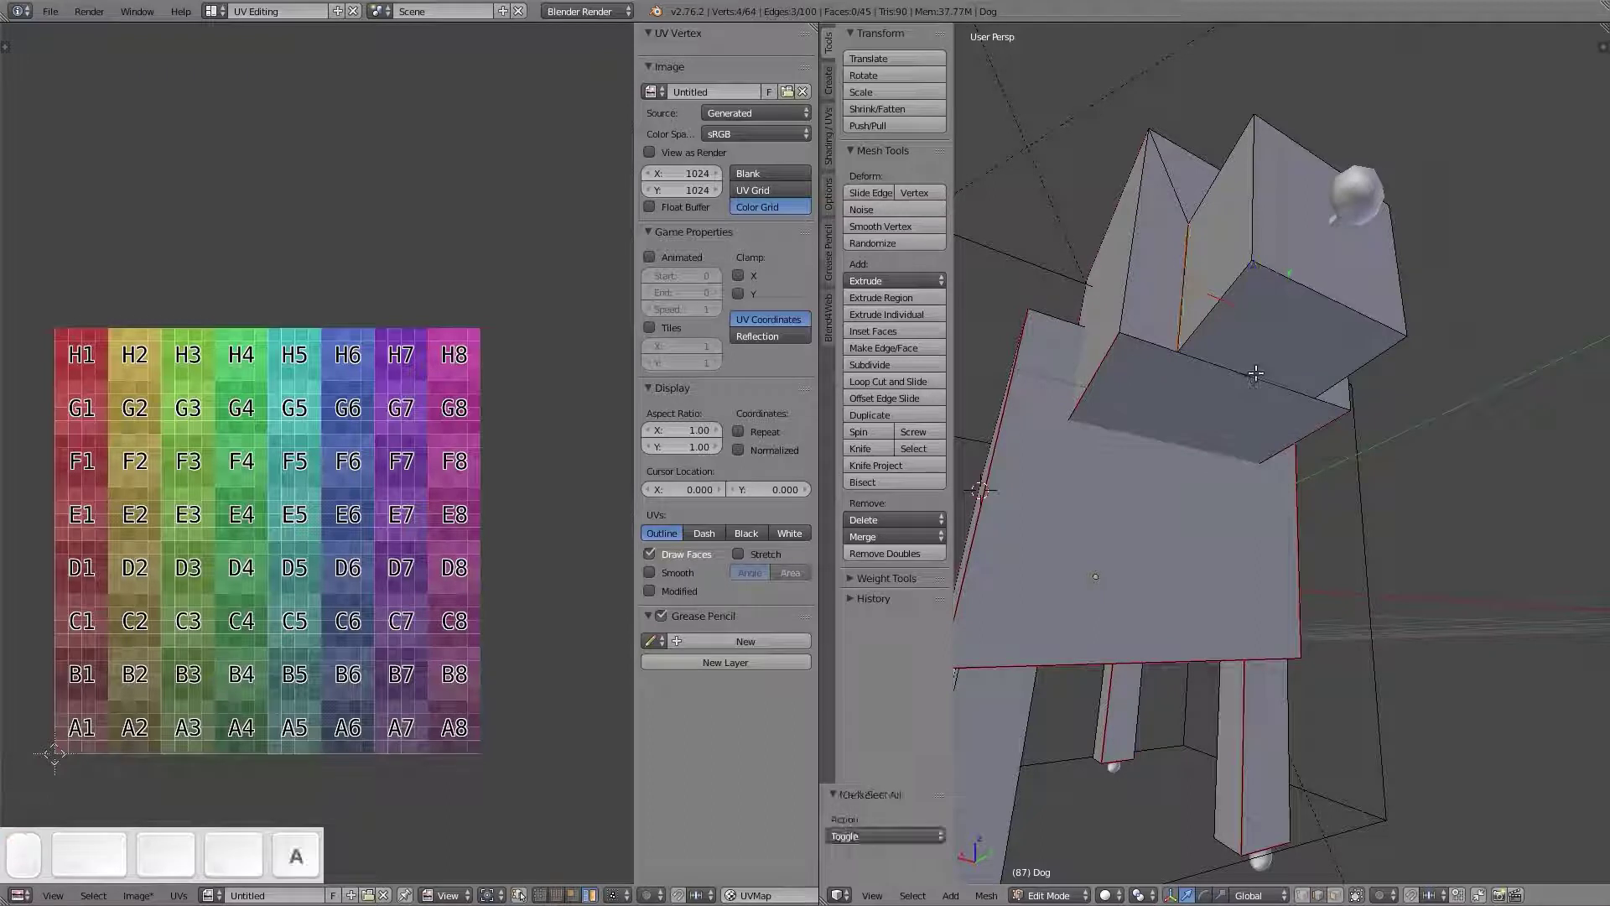
Unwrap the entire dog mesh again with the new head and snout seams
middle_drag(1251, 373, 1269, 418)
key(a)
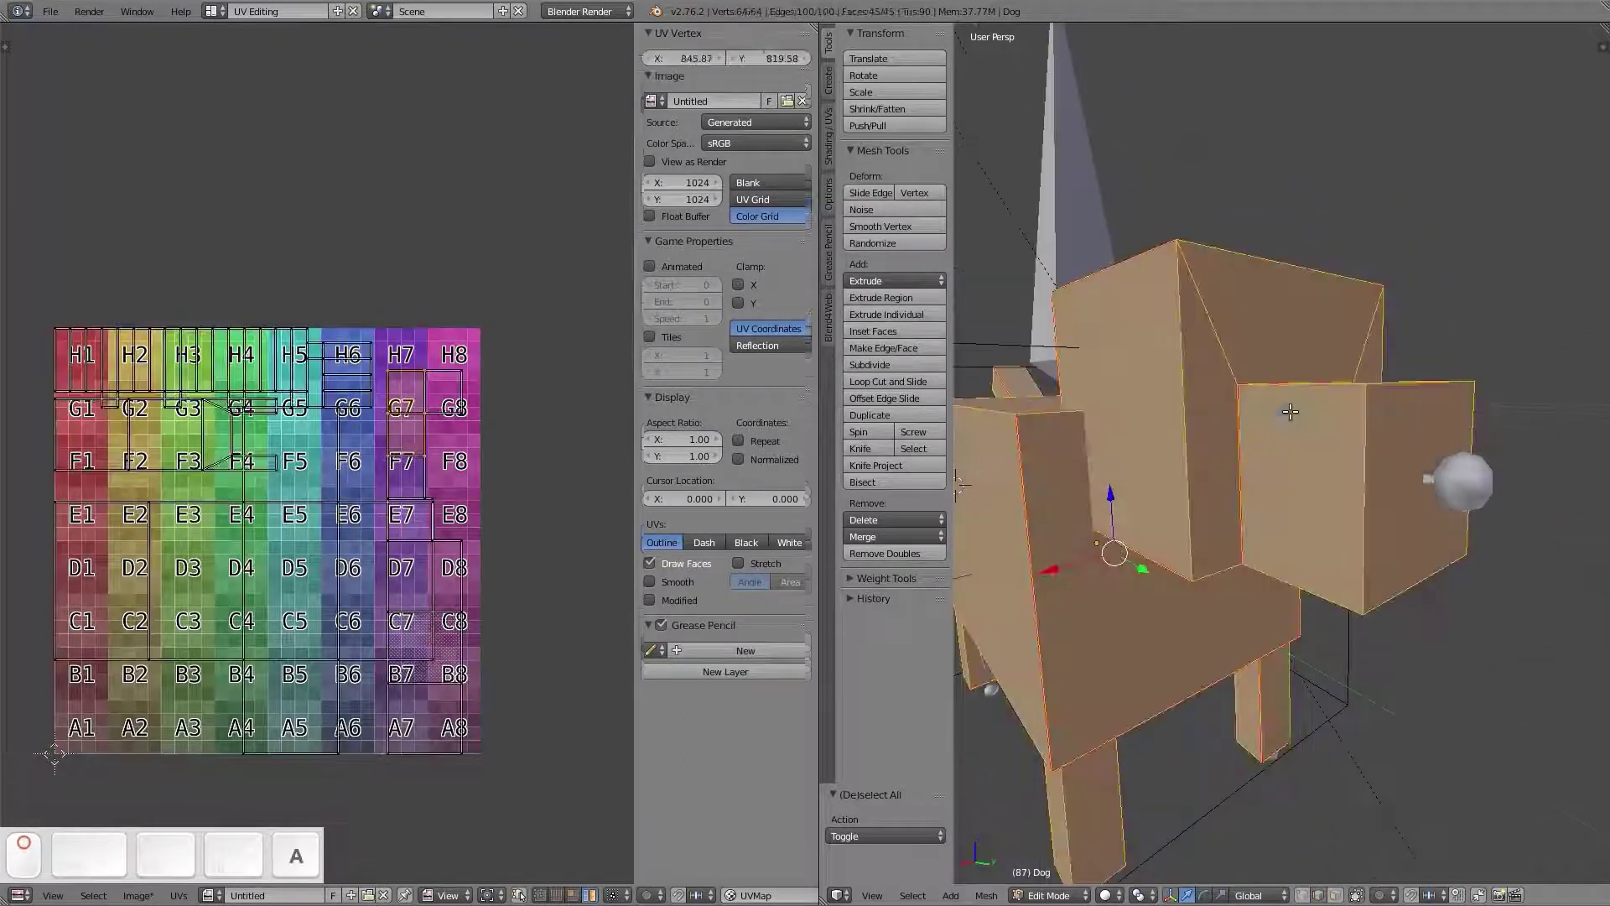
key(u)
click(1268, 417)
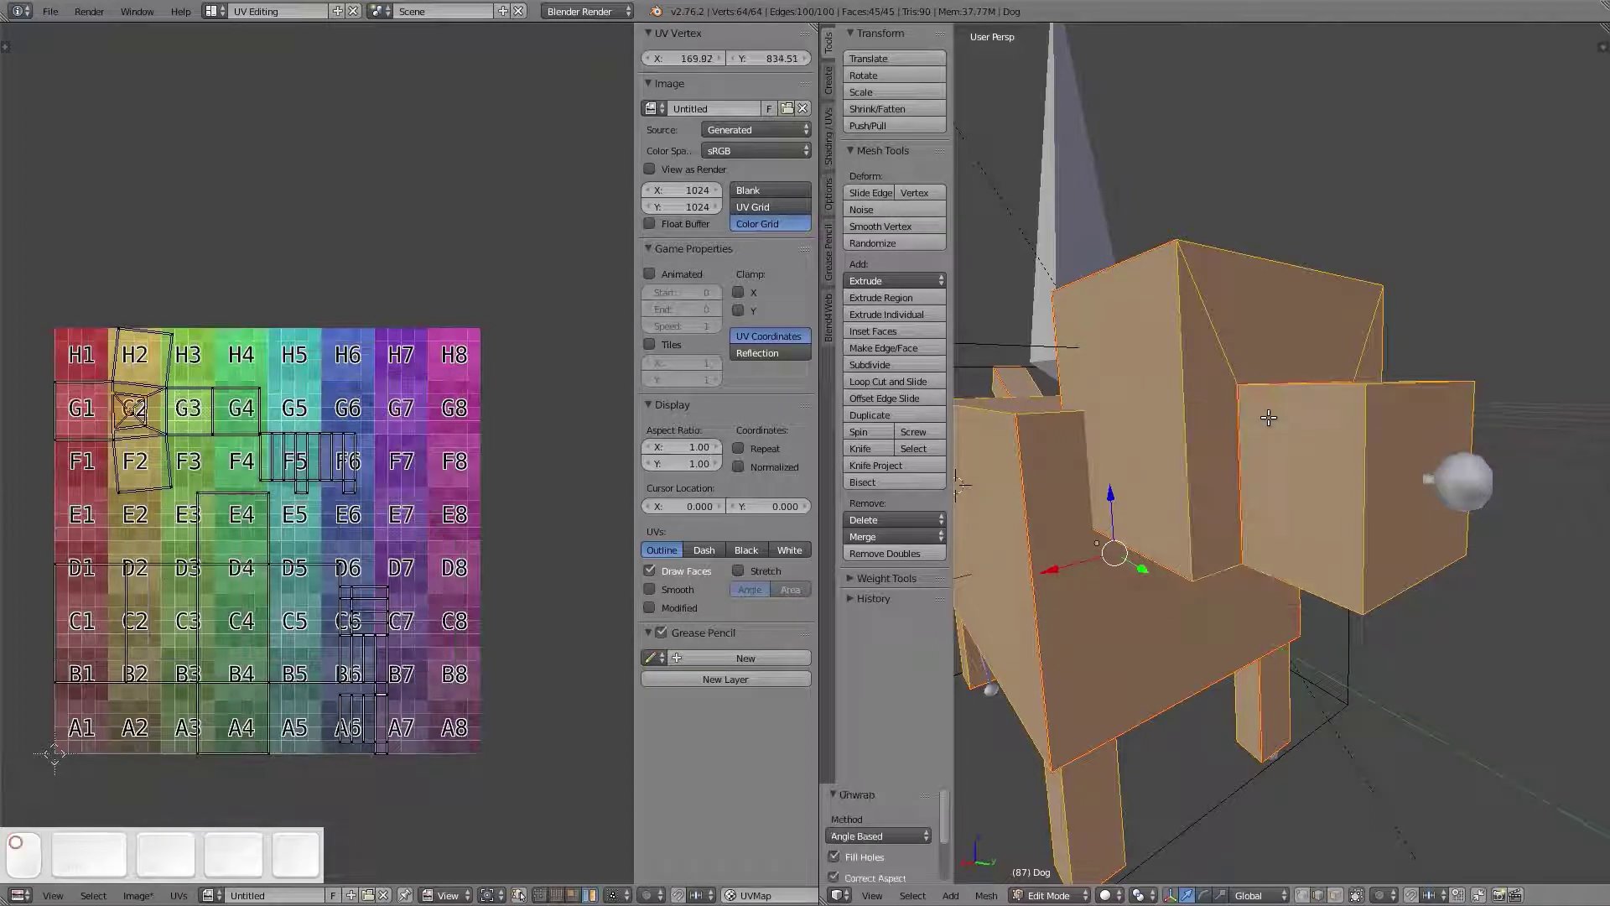
Switch the generated image to Blank and examine the head and snout island up close
scroll(162, 530, up, 2)
scroll(161, 530, up, 4)
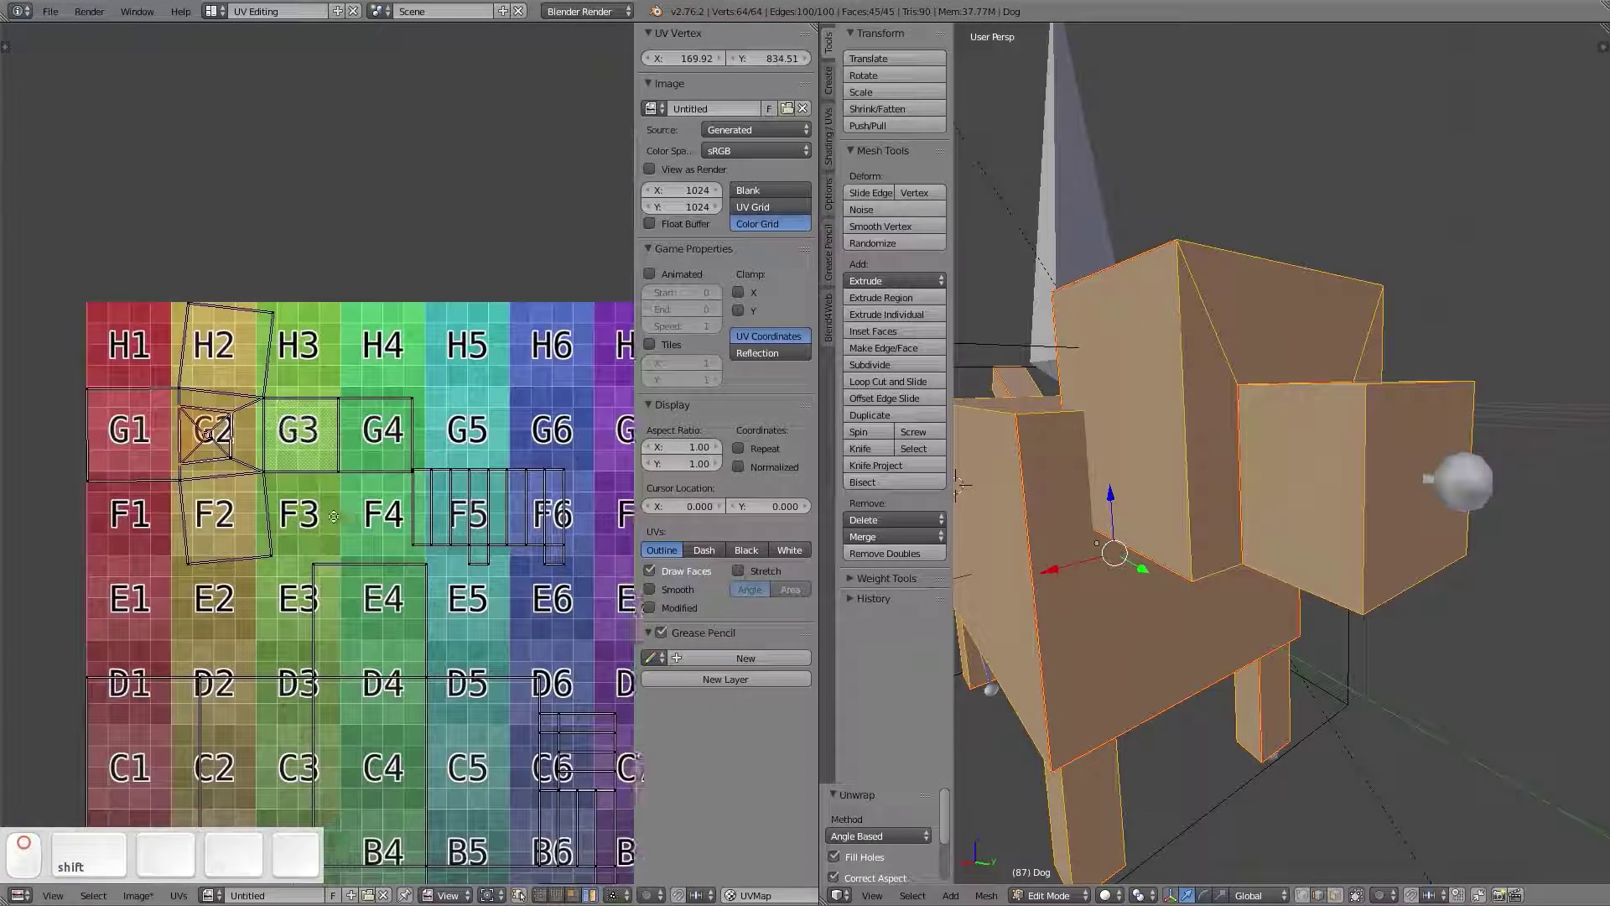
shift+middle_drag(264, 439, 318, 459)
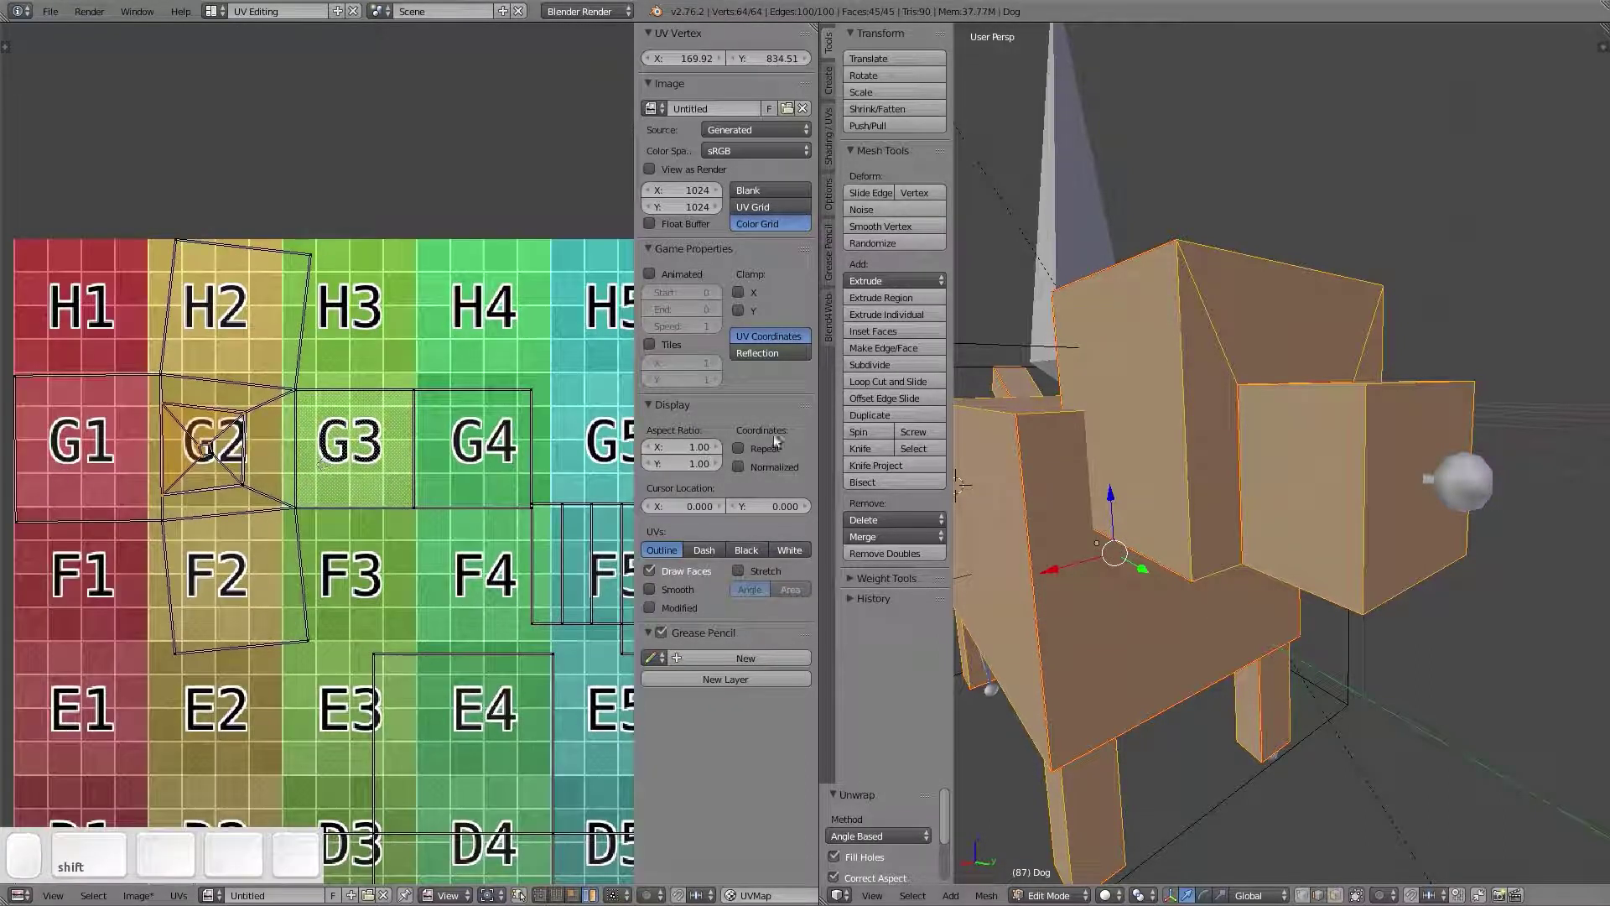
click(760, 205)
click(763, 190)
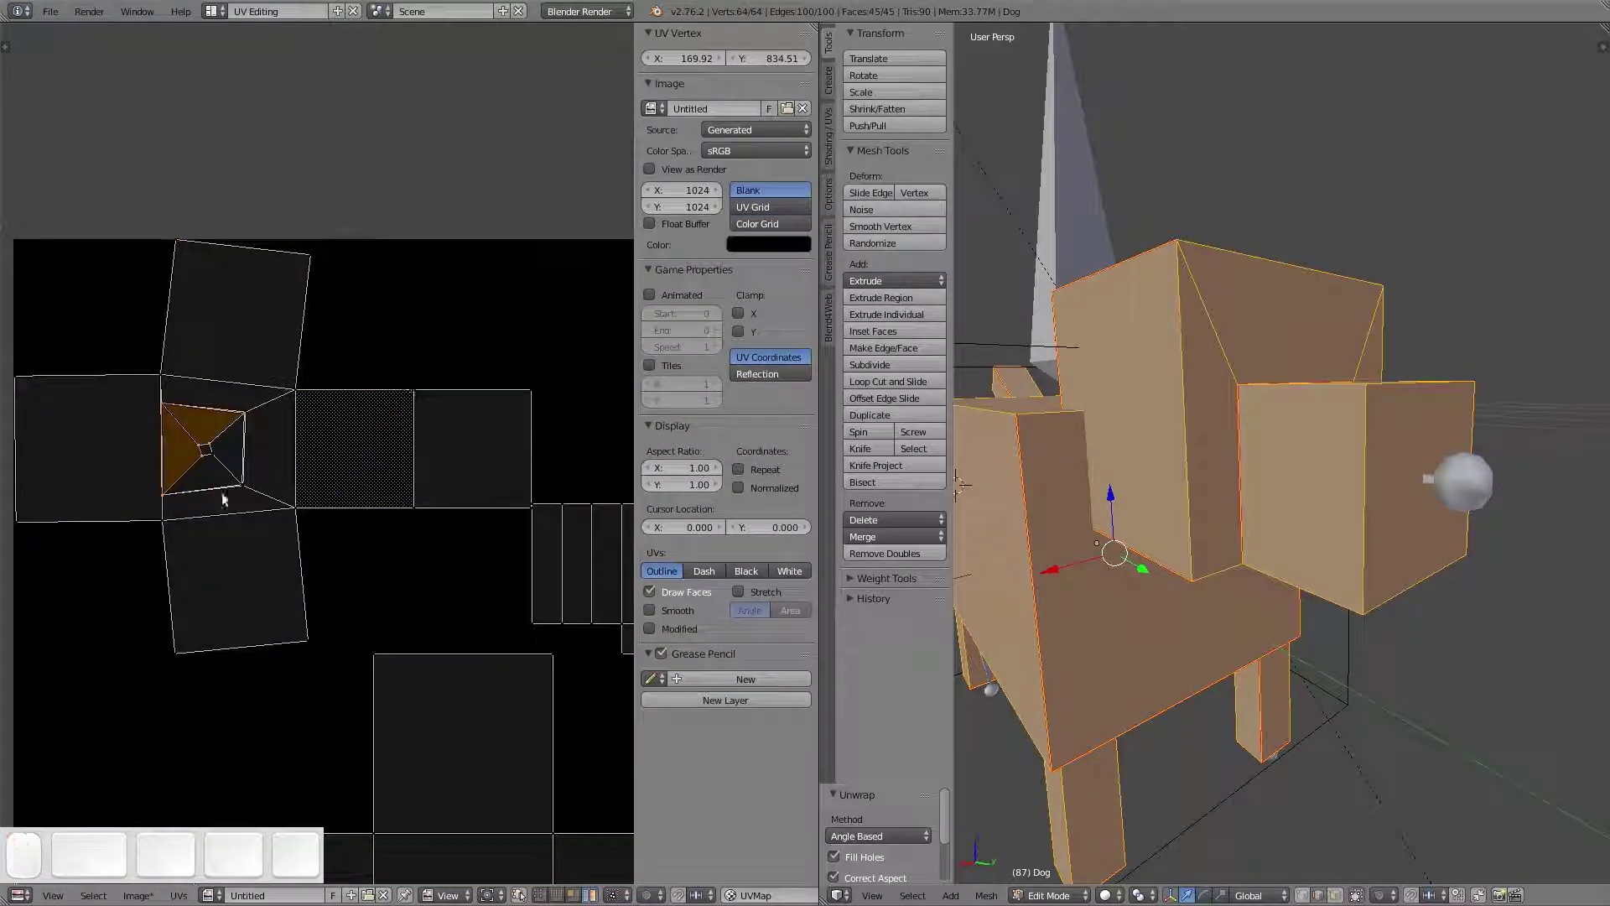
scroll(222, 491, up, 3)
shift+middle_drag(222, 491, 281, 476)
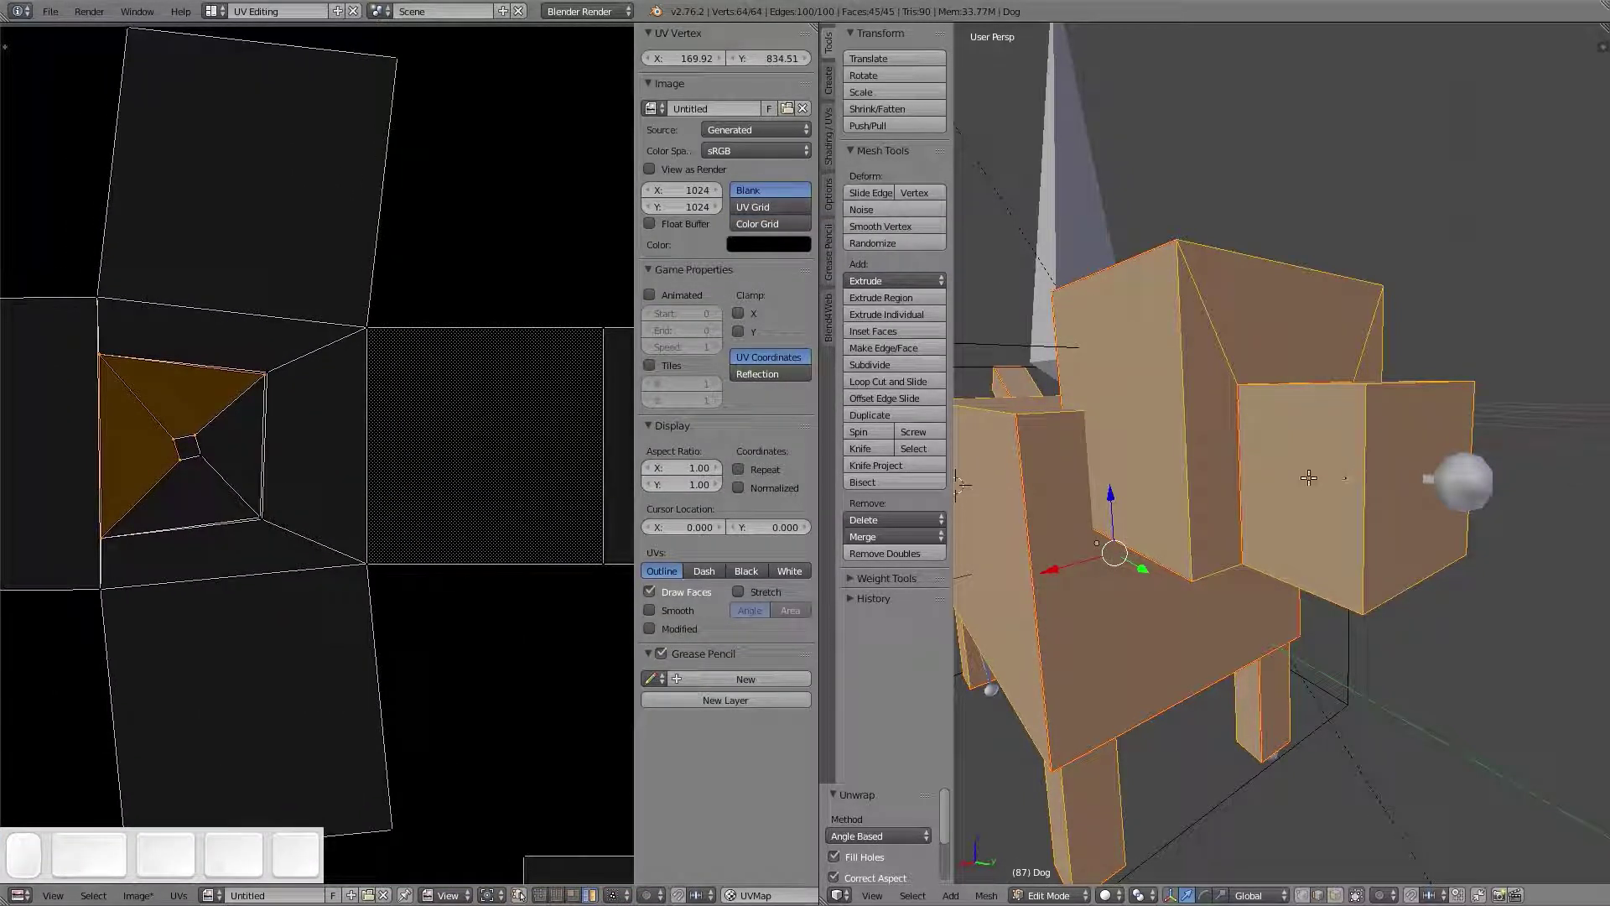
Clear the selection and select the snout's front face and four surrounding faces to isolate their UVs
right_click(1394, 488)
key(a)
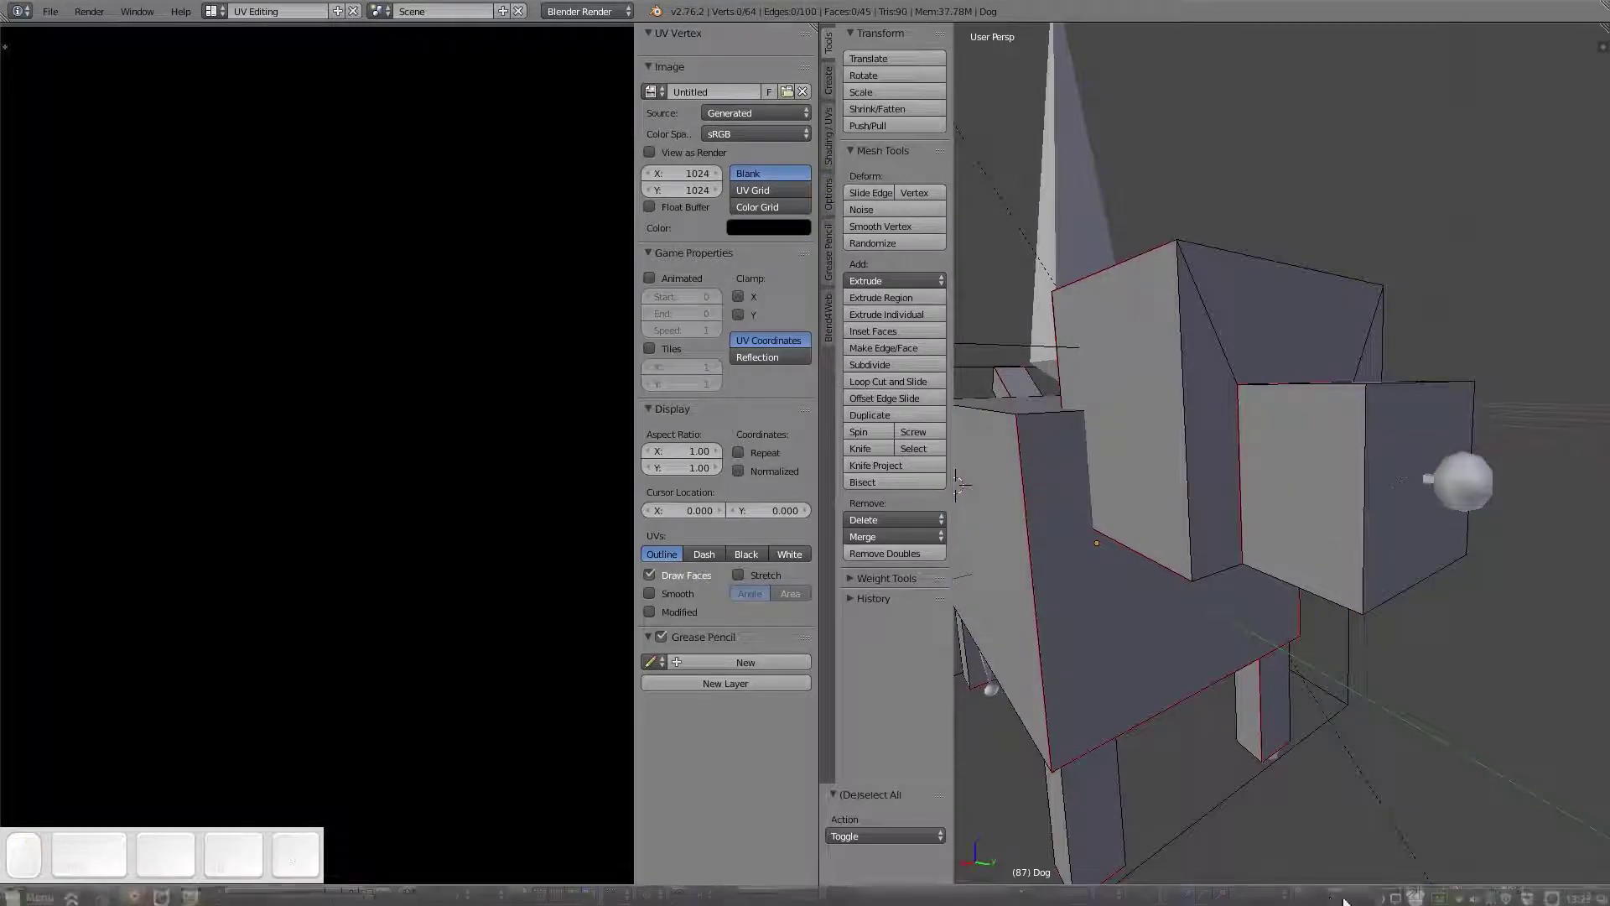
right_click(1399, 480)
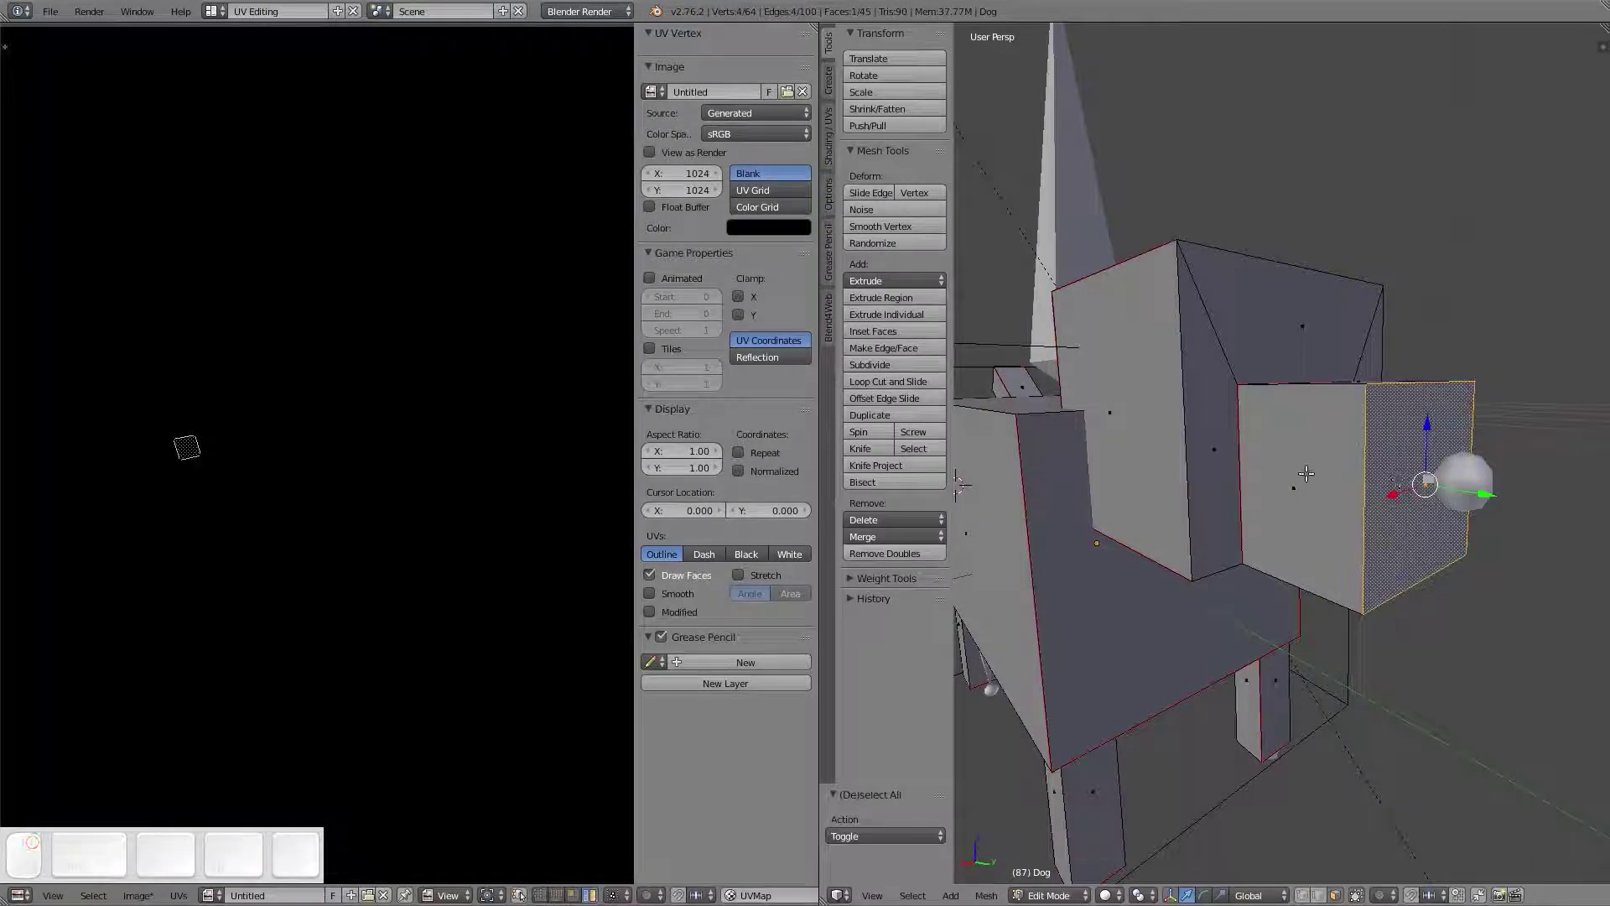
shift+right_click(1309, 474)
middle_drag(1334, 423, 1265, 323)
shift+right_click(1277, 581)
shift+right_click(1086, 488)
shift+right_click(1266, 324)
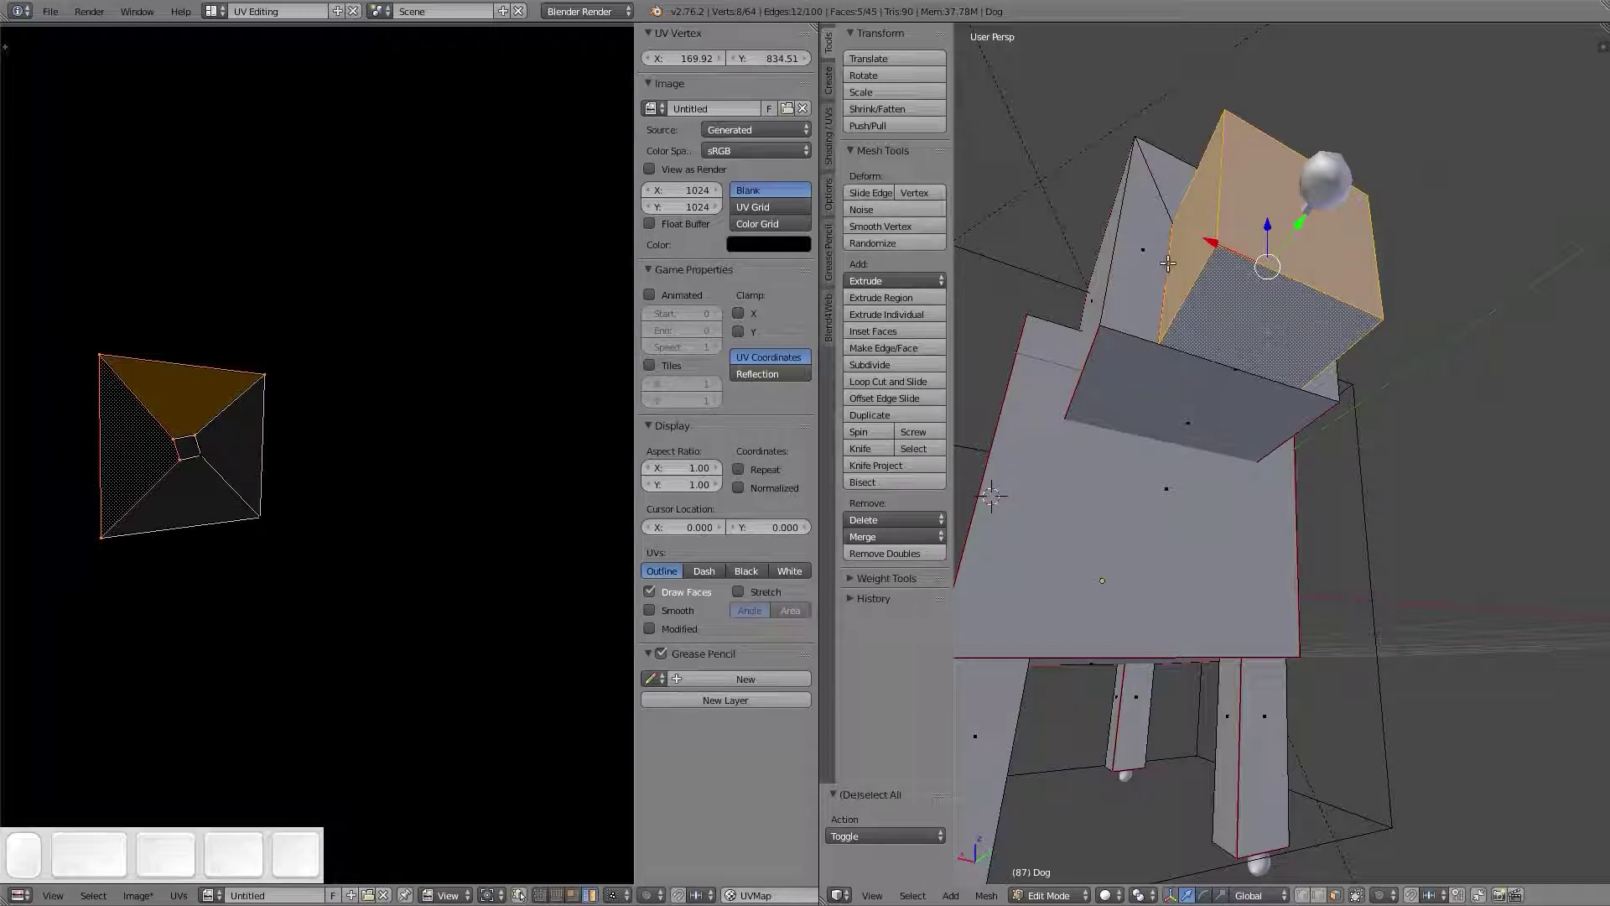
middle_drag(1175, 301, 1201, 384)
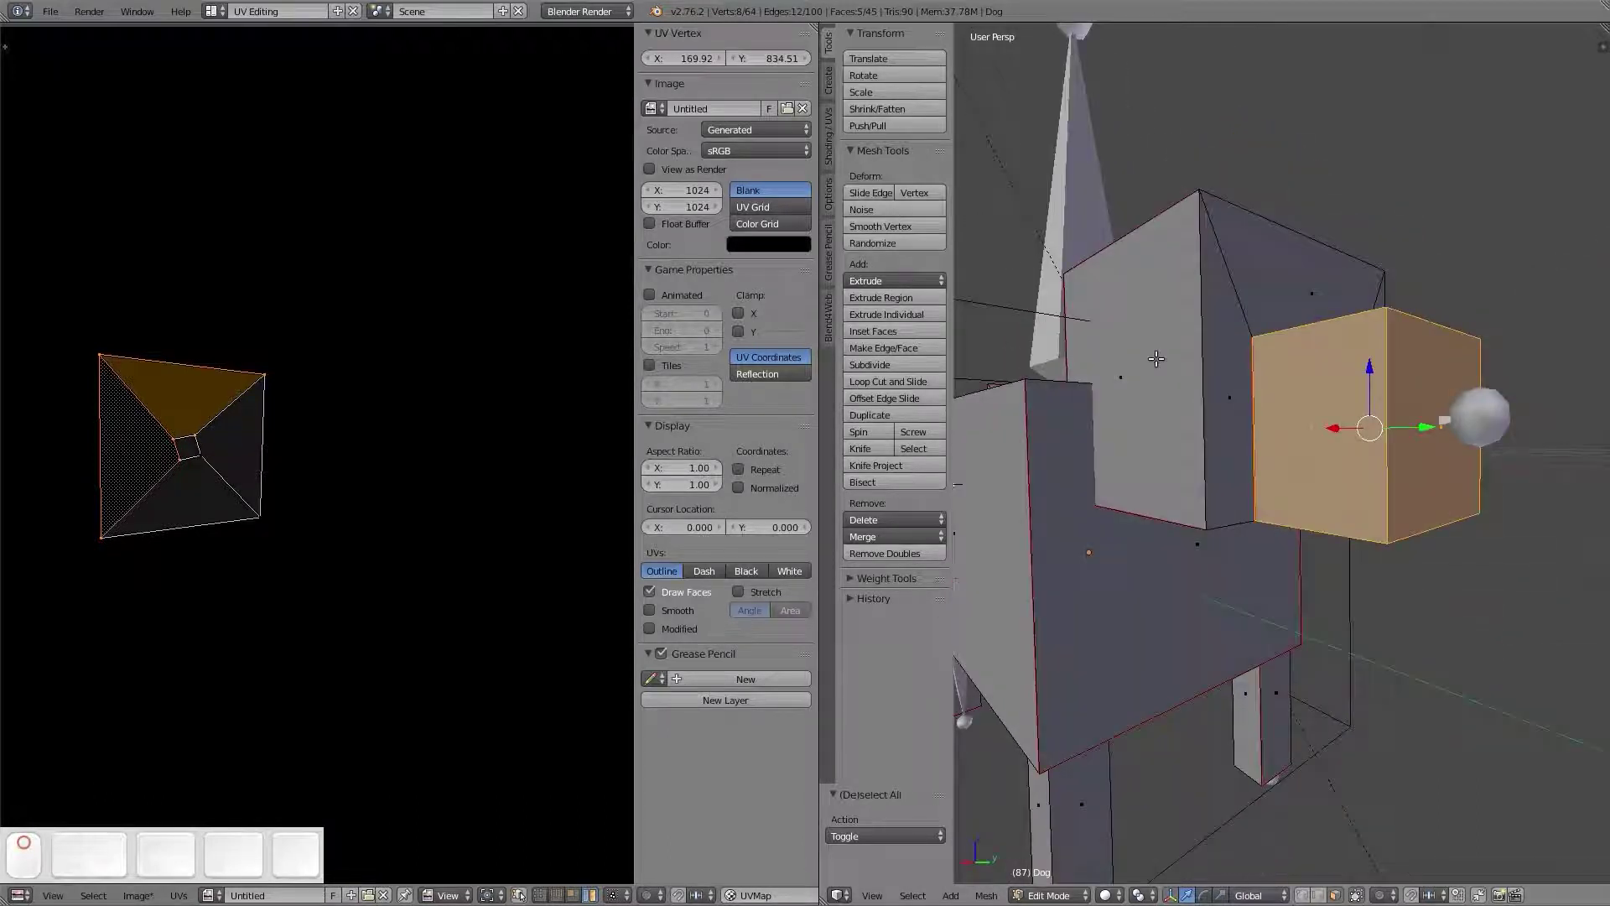
Select a side face of the snout, grow the selection over the head to examine its UVs, and isolate the snout's bottom face
right_click(1160, 361)
right_click(1248, 393)
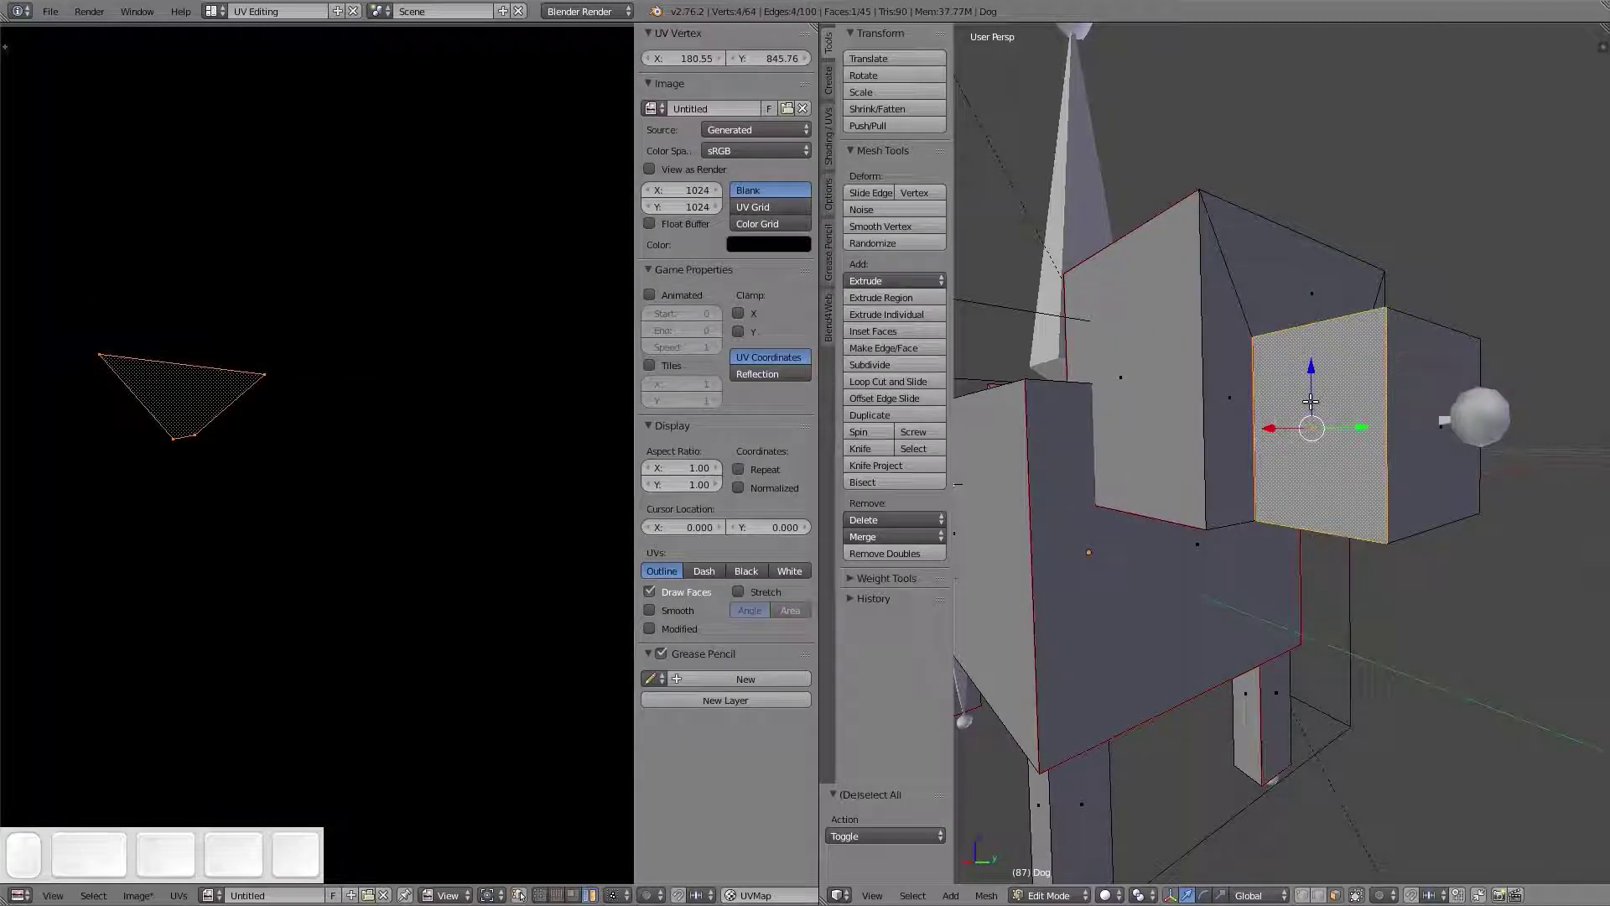
key(ctrl+KP_Add)
key(ctrl+KP_Add)
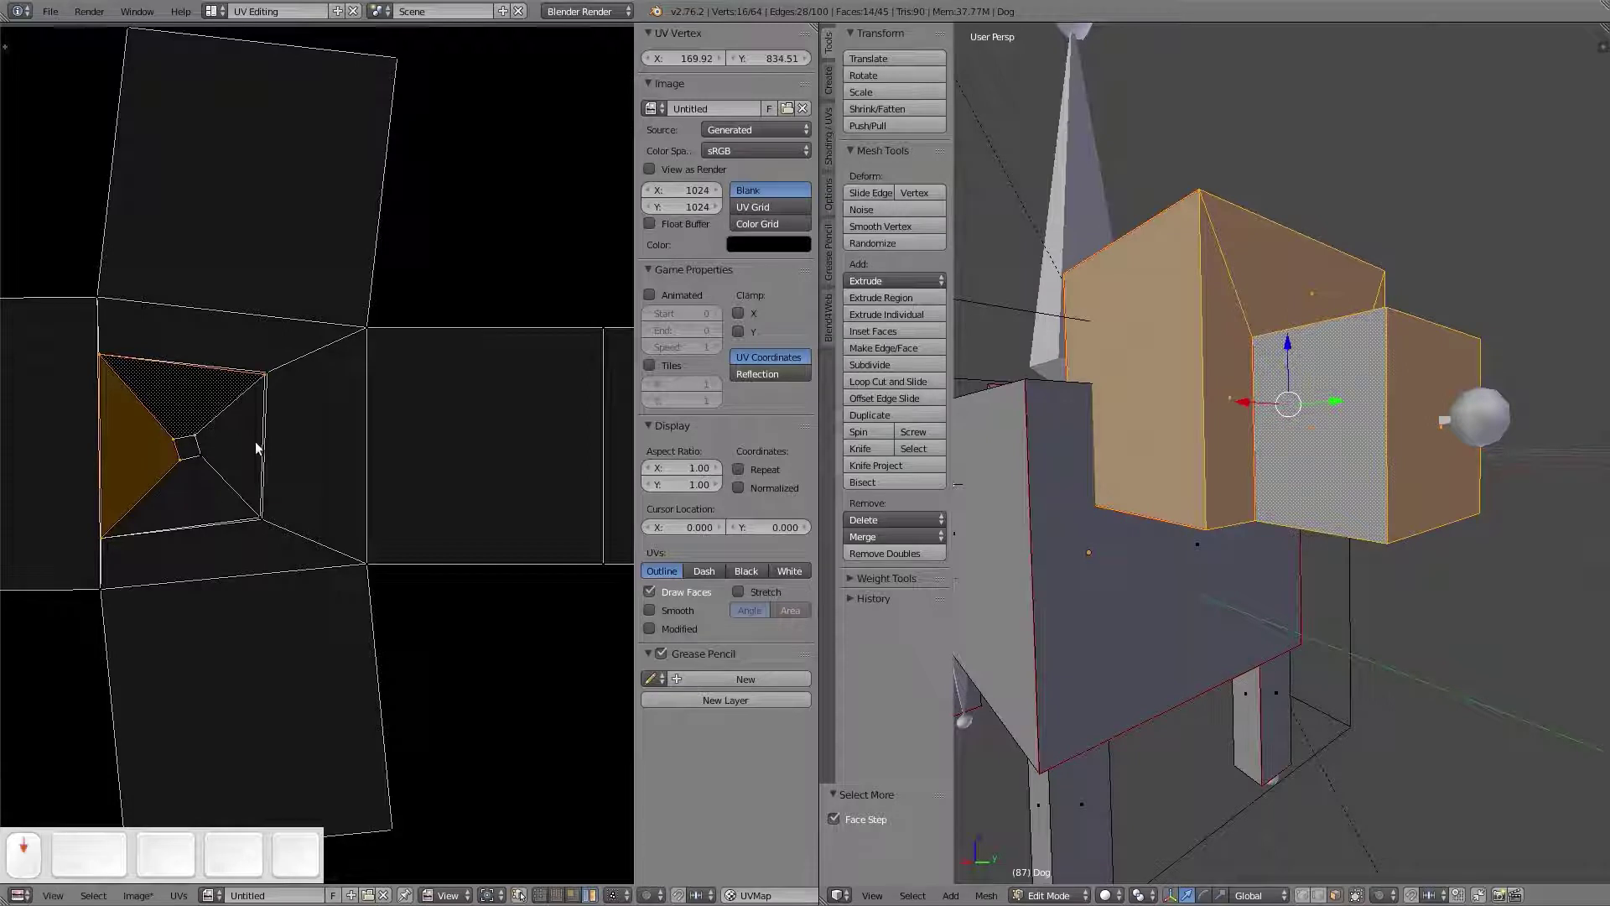
scroll(261, 454, down, 4)
scroll(262, 489, up, 1)
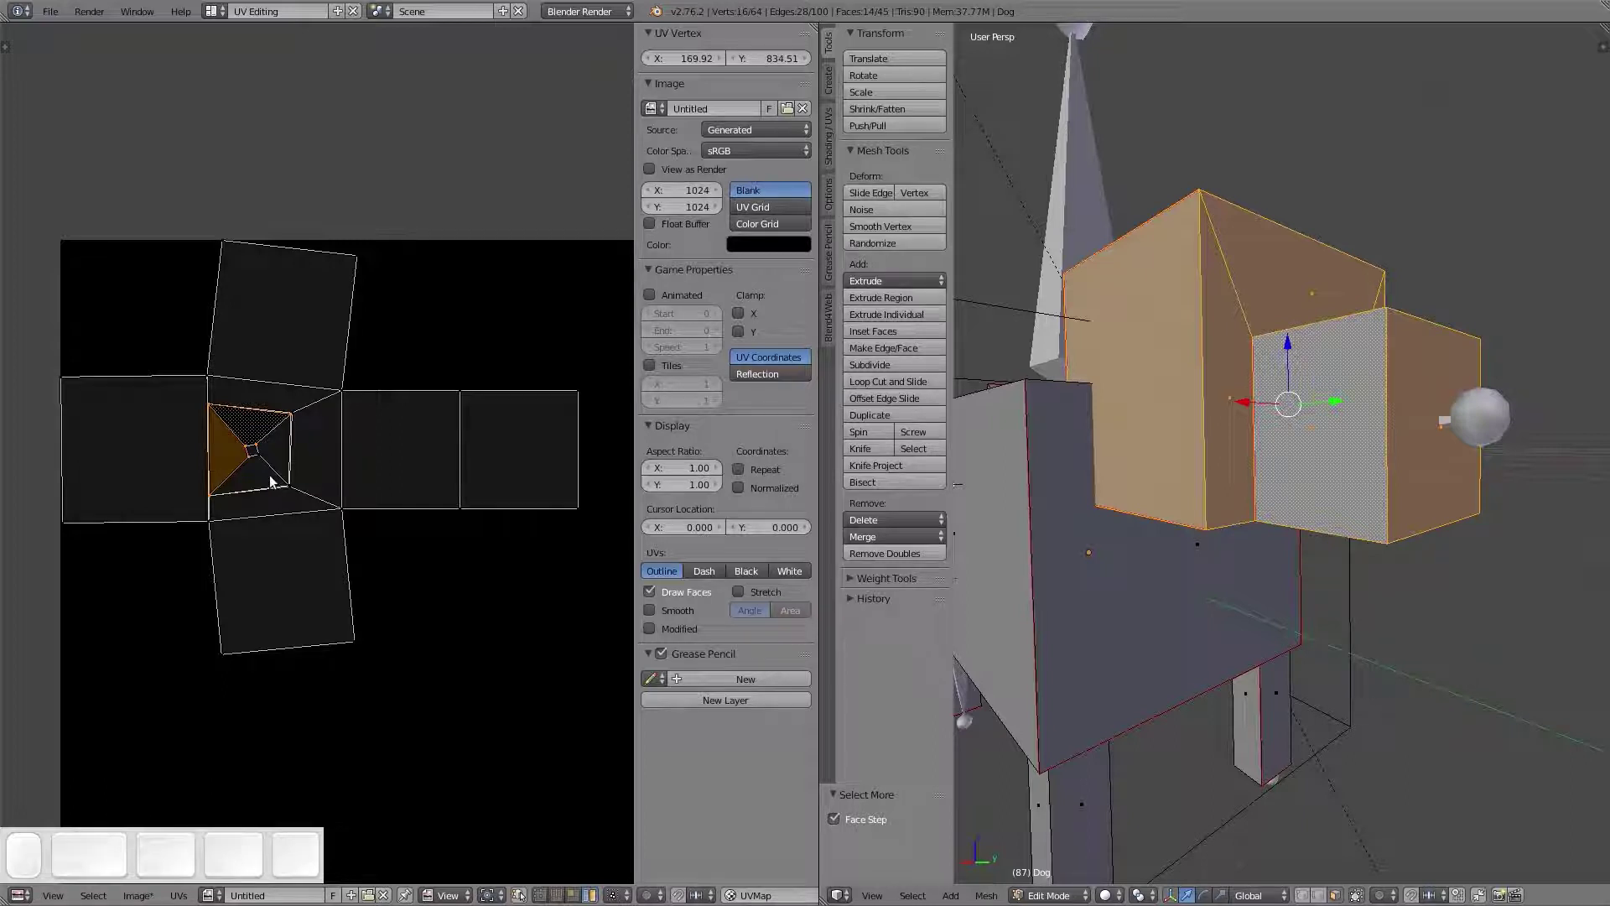
middle_drag(1286, 541, 1327, 372)
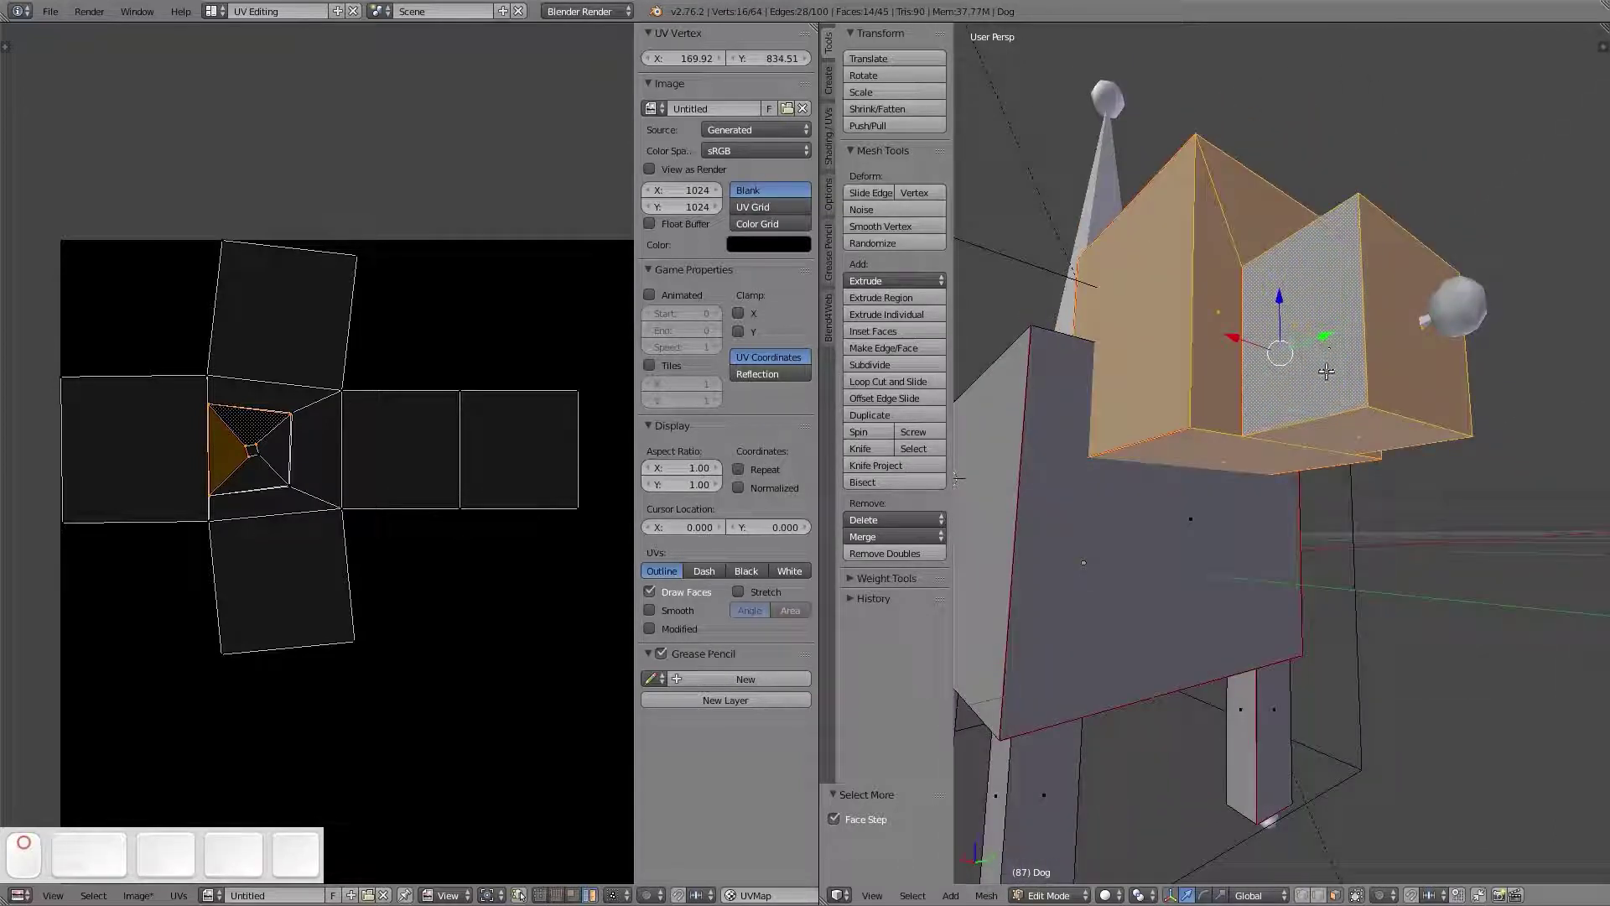
right_click(1346, 413)
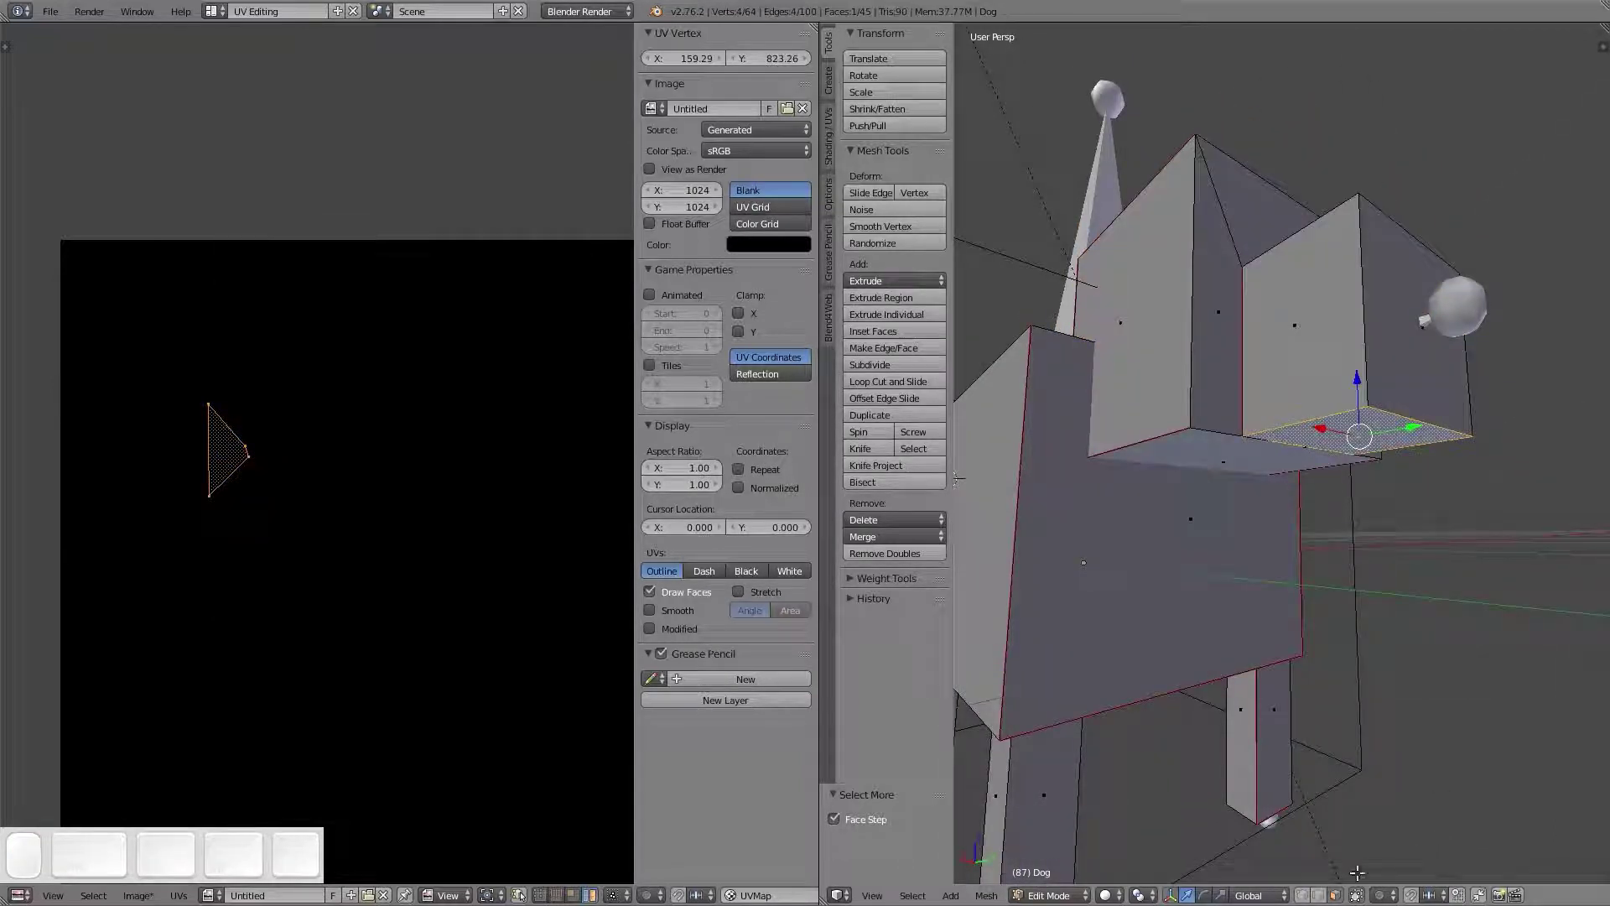
In edge selection mode, select the four lengthwise edges of the snout and mark them as seams
click(1318, 895)
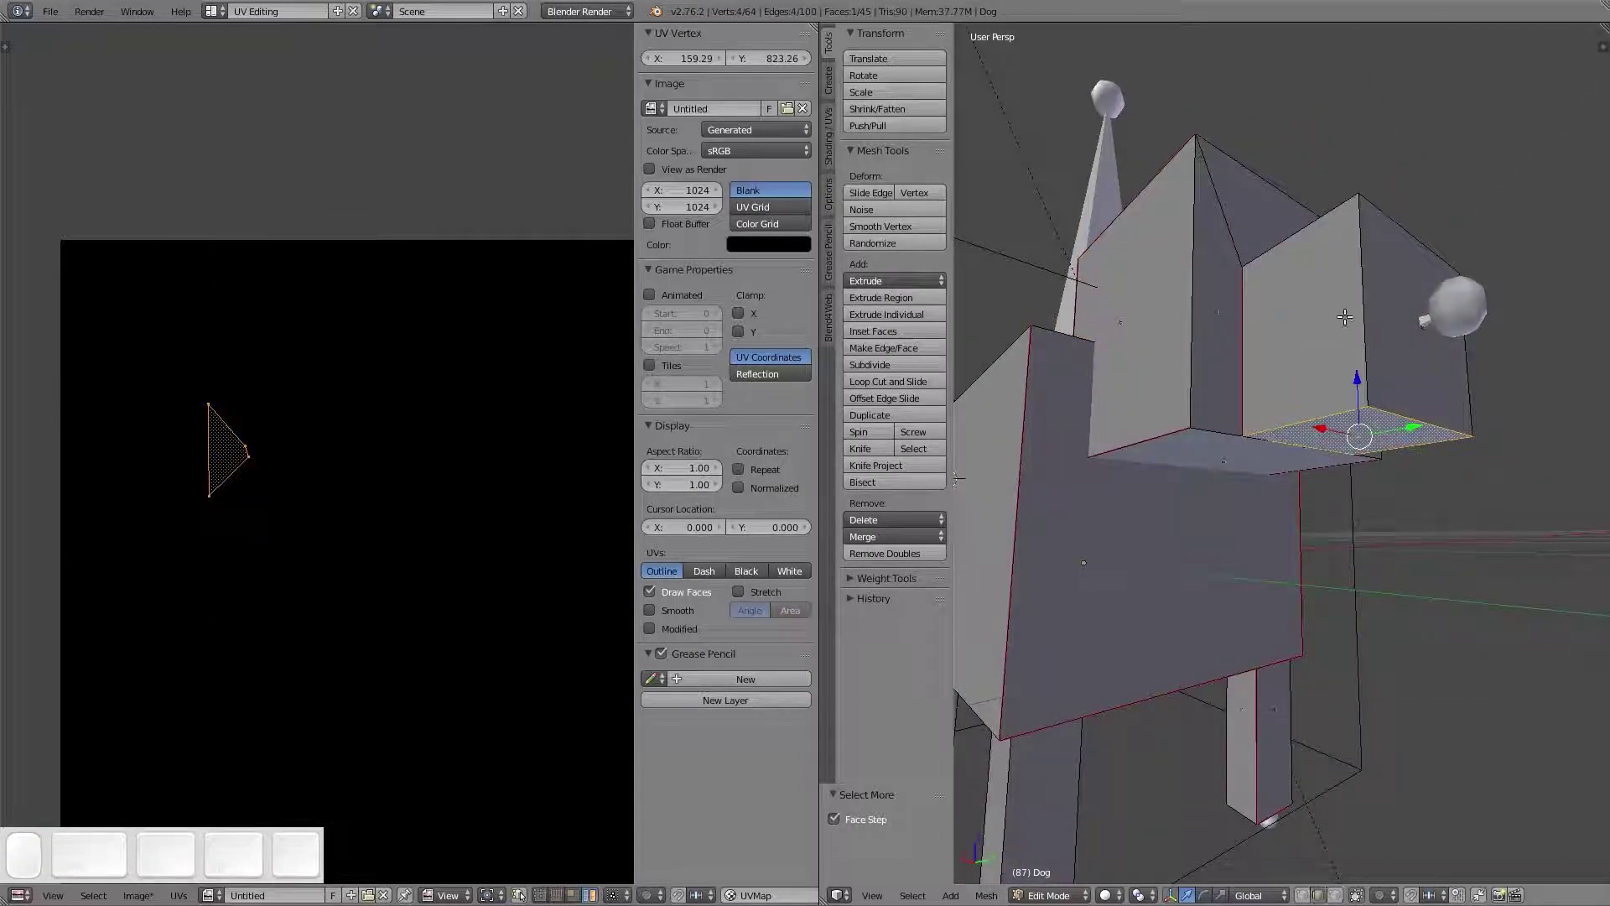
right_click(1333, 417)
middle_drag(1333, 417, 1513, 430)
right_click(1313, 532)
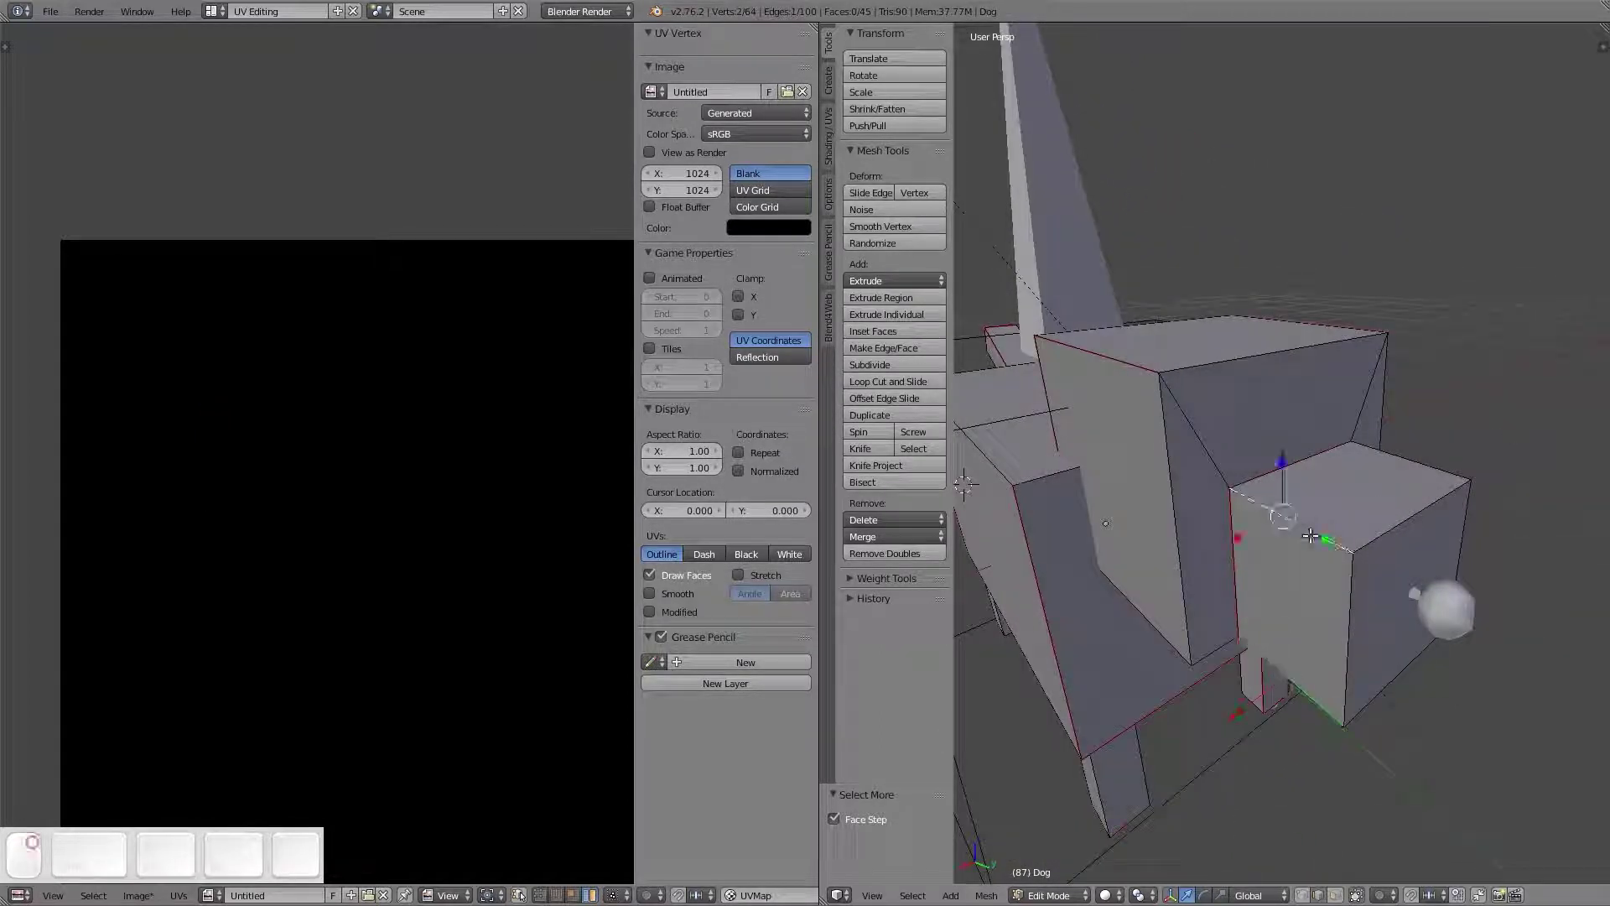
shift+right_click(1444, 470)
shift+right_click(1309, 671)
middle_drag(1308, 671, 1101, 543)
shift+right_click(1101, 545)
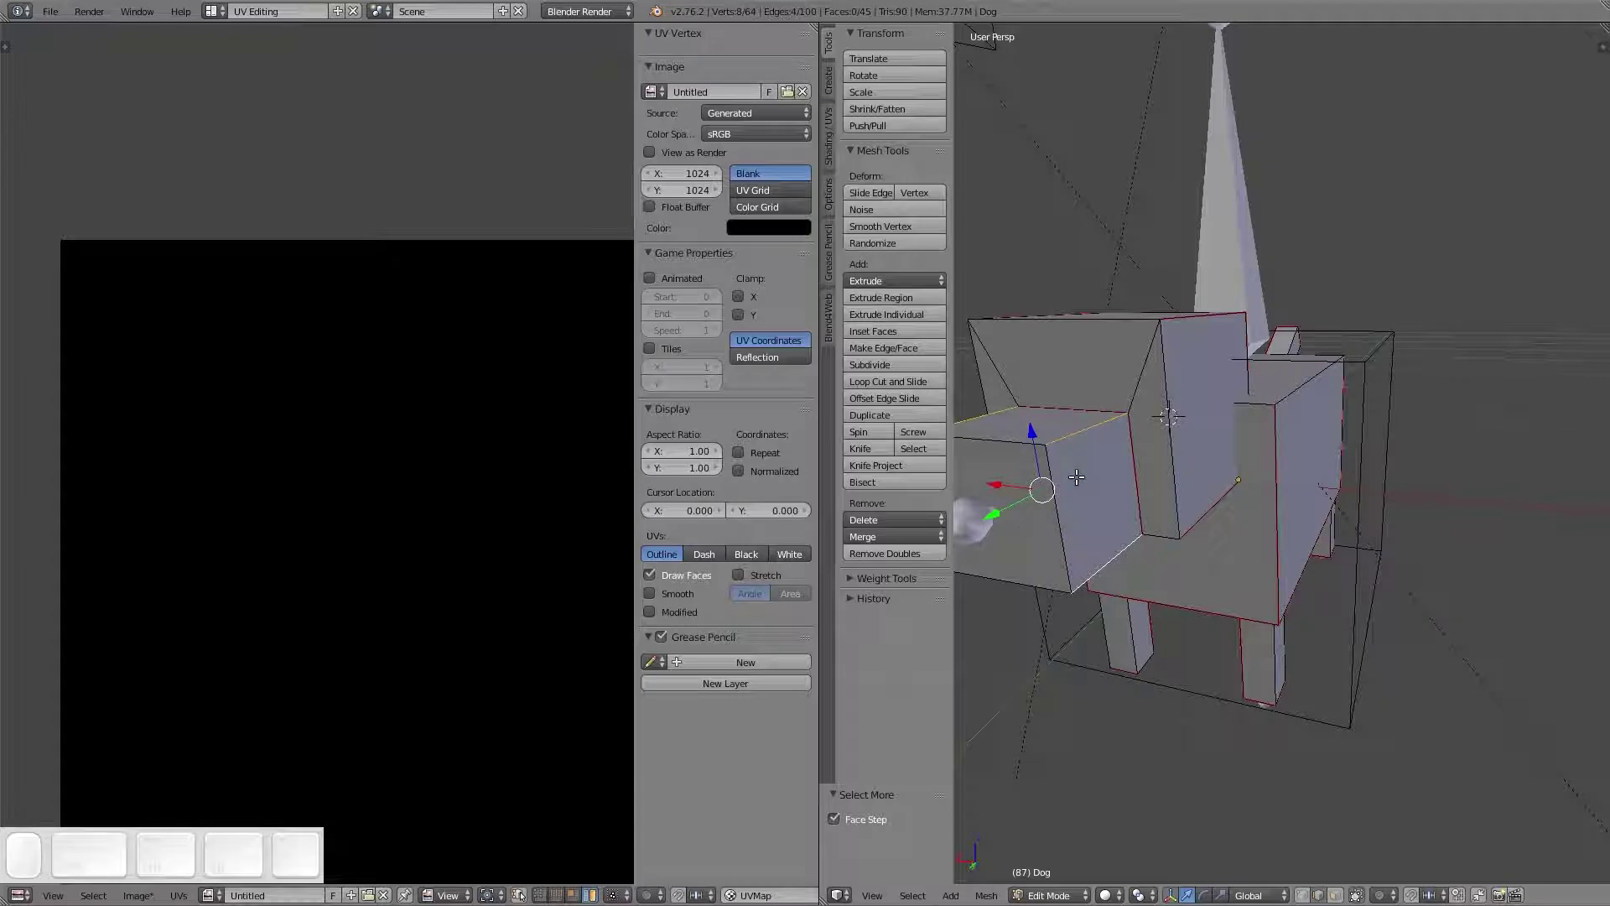
key(ctrl+e)
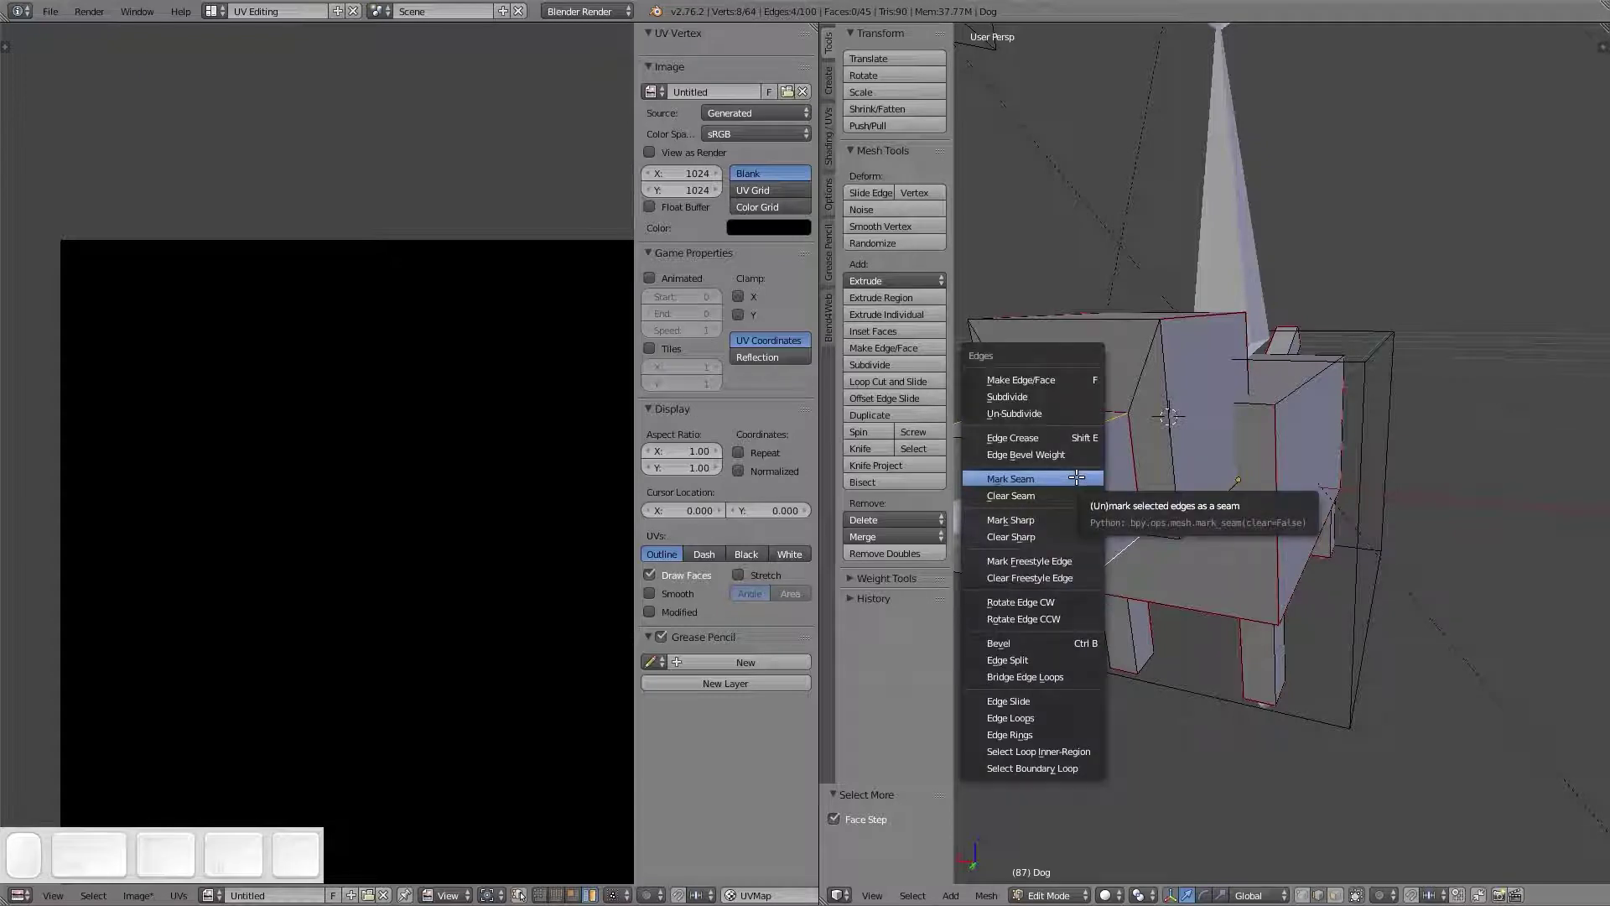
click(1076, 477)
Unwrap the entire dog mesh again using the new lengthwise snout seams
key(a)
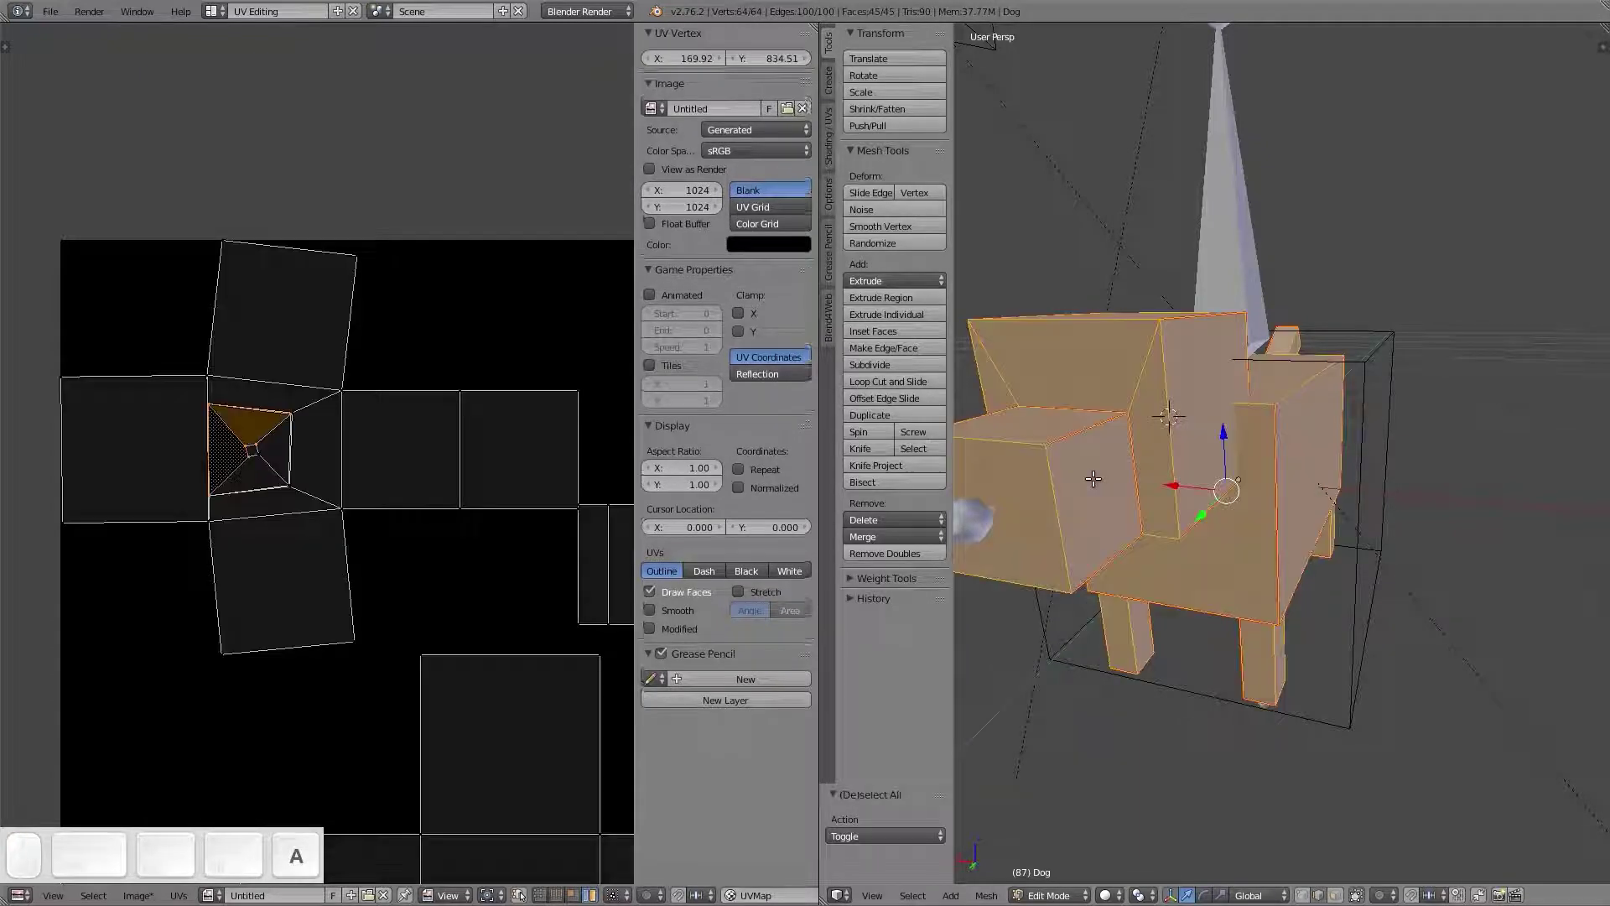
key(u)
click(1092, 478)
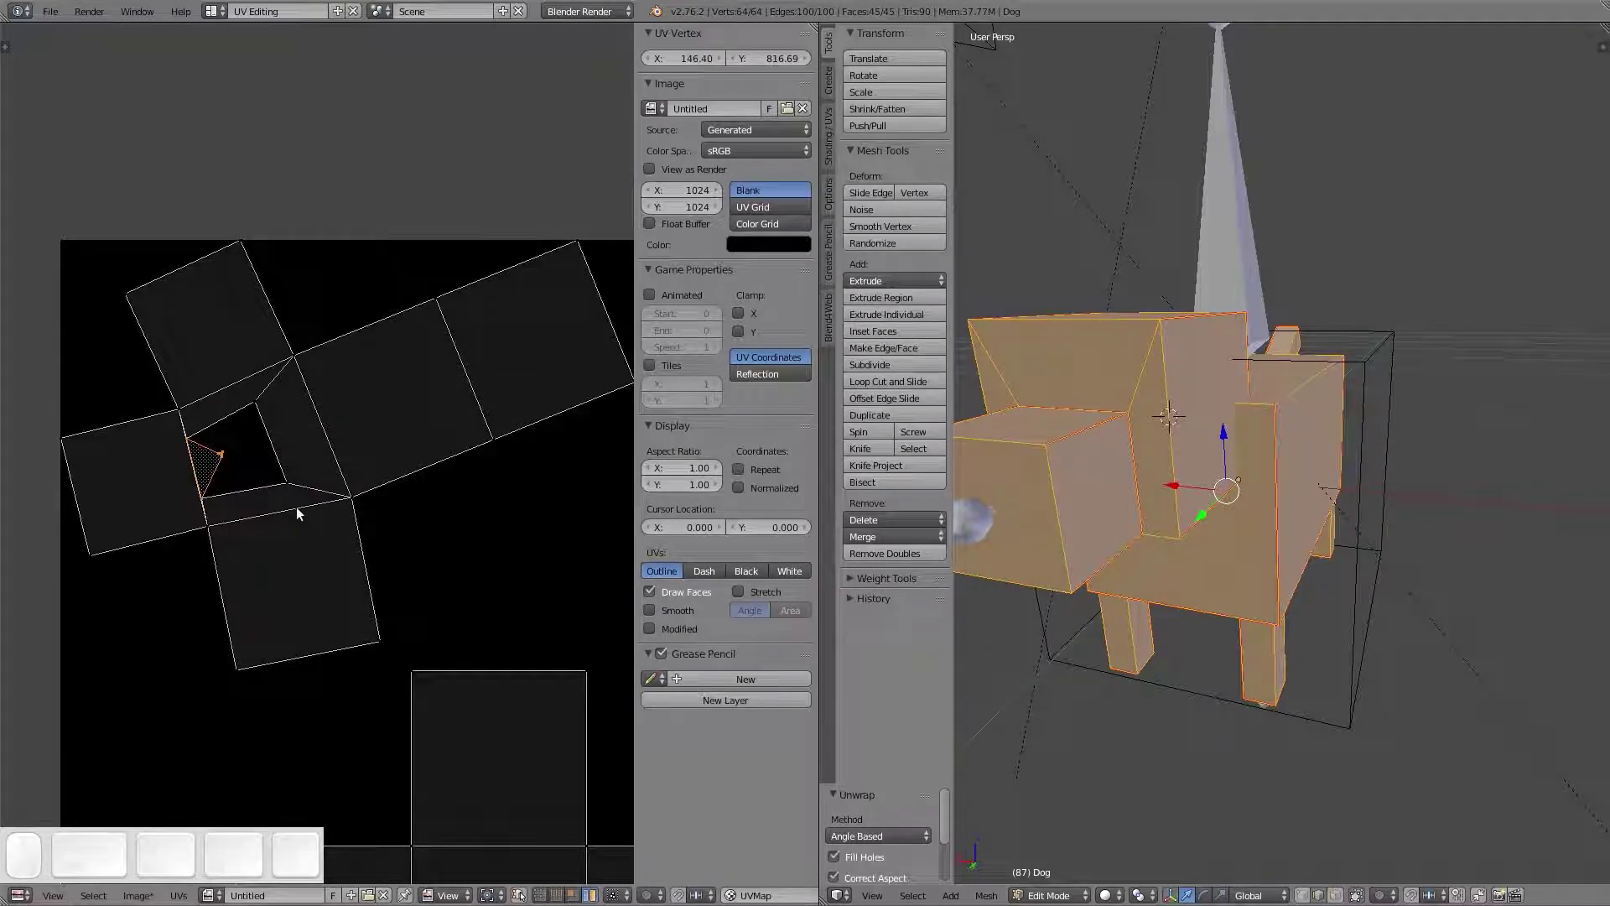
Select the edge where the snout's underside meets the head and mark it as a seam
middle_drag(1169, 545, 1120, 390)
right_click(1186, 347)
scroll(1187, 346, up, 3)
shift+right_click(1115, 391)
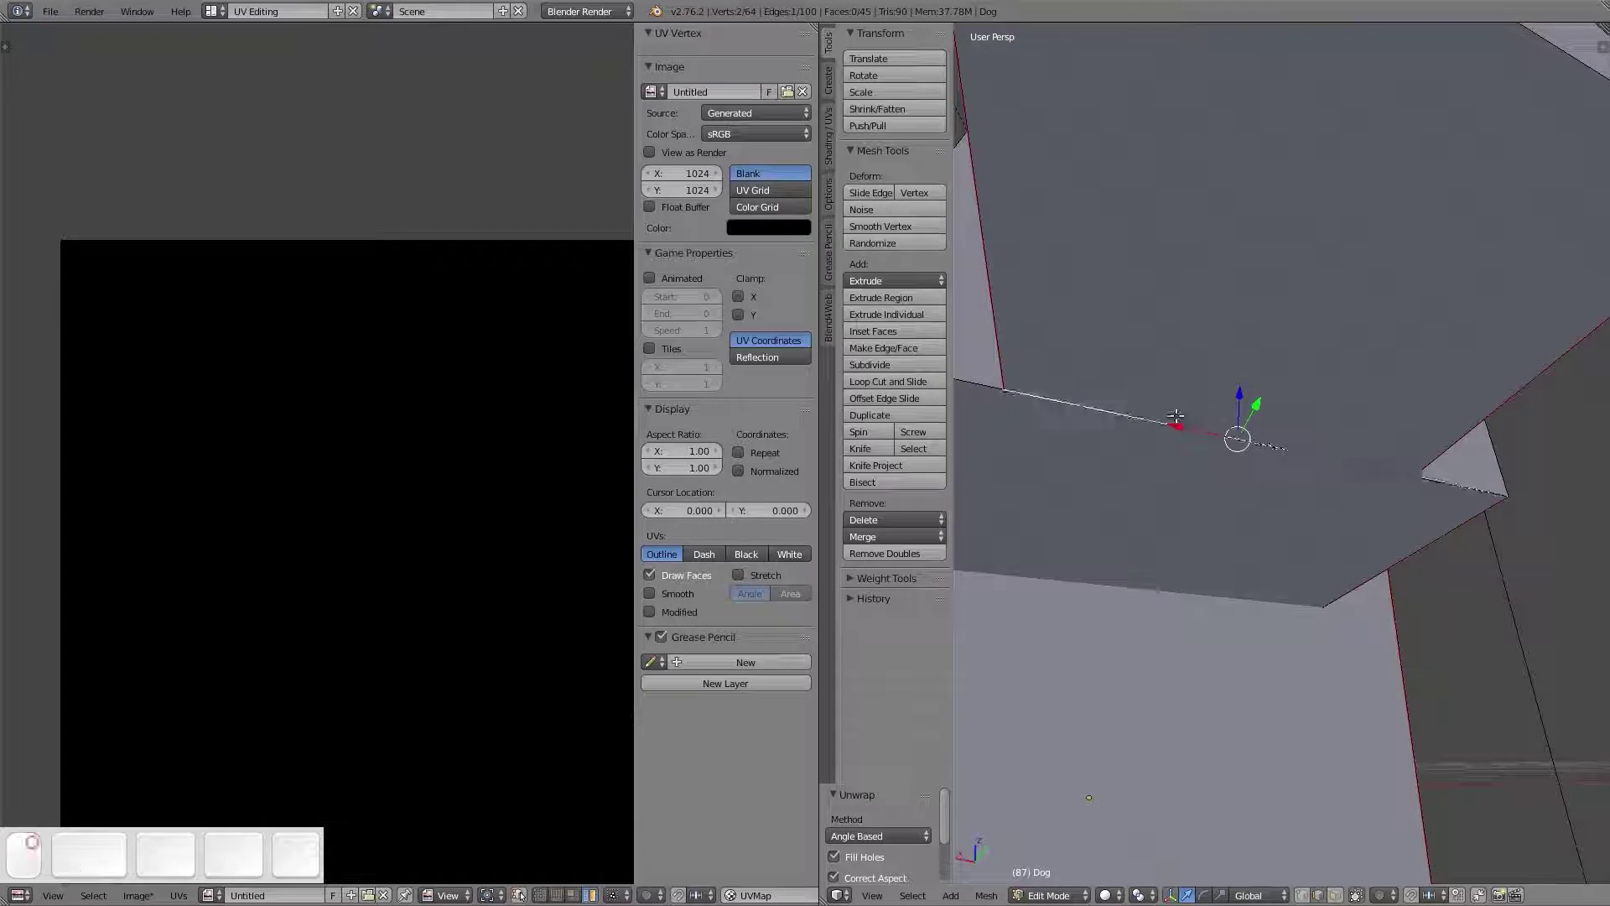
key(ctrl+e)
click(1180, 318)
Unwrap the entire dog mesh once more with the underside seam and check the resulting UV layout
key(a)
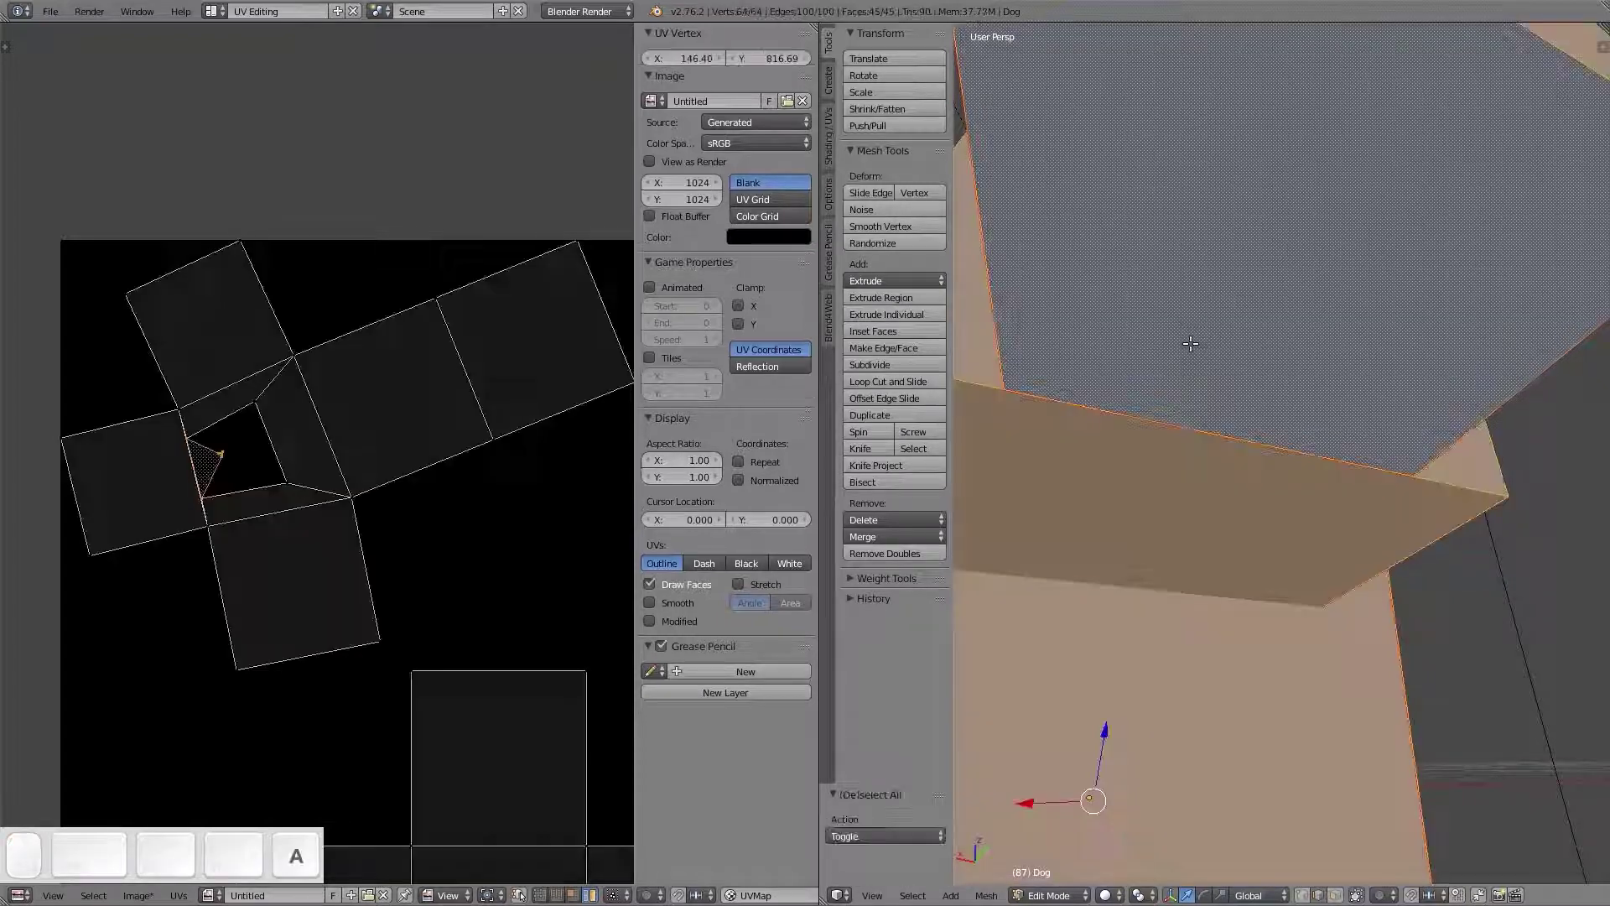
key(u)
click(1190, 342)
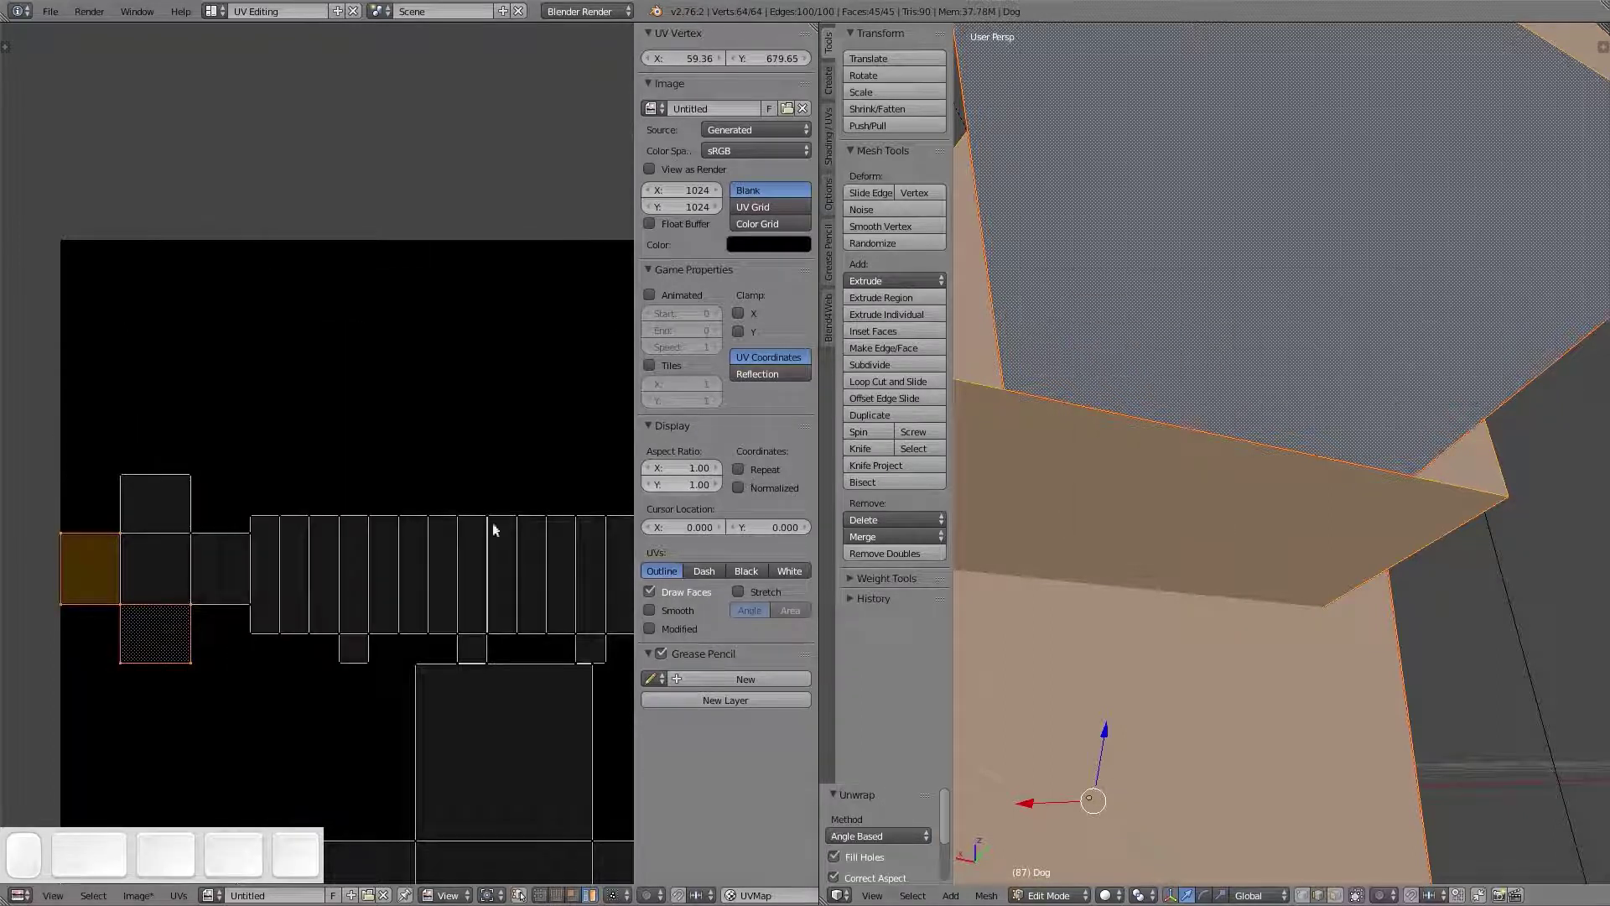
scroll(244, 532, down, 6)
scroll(200, 493, up, 3)
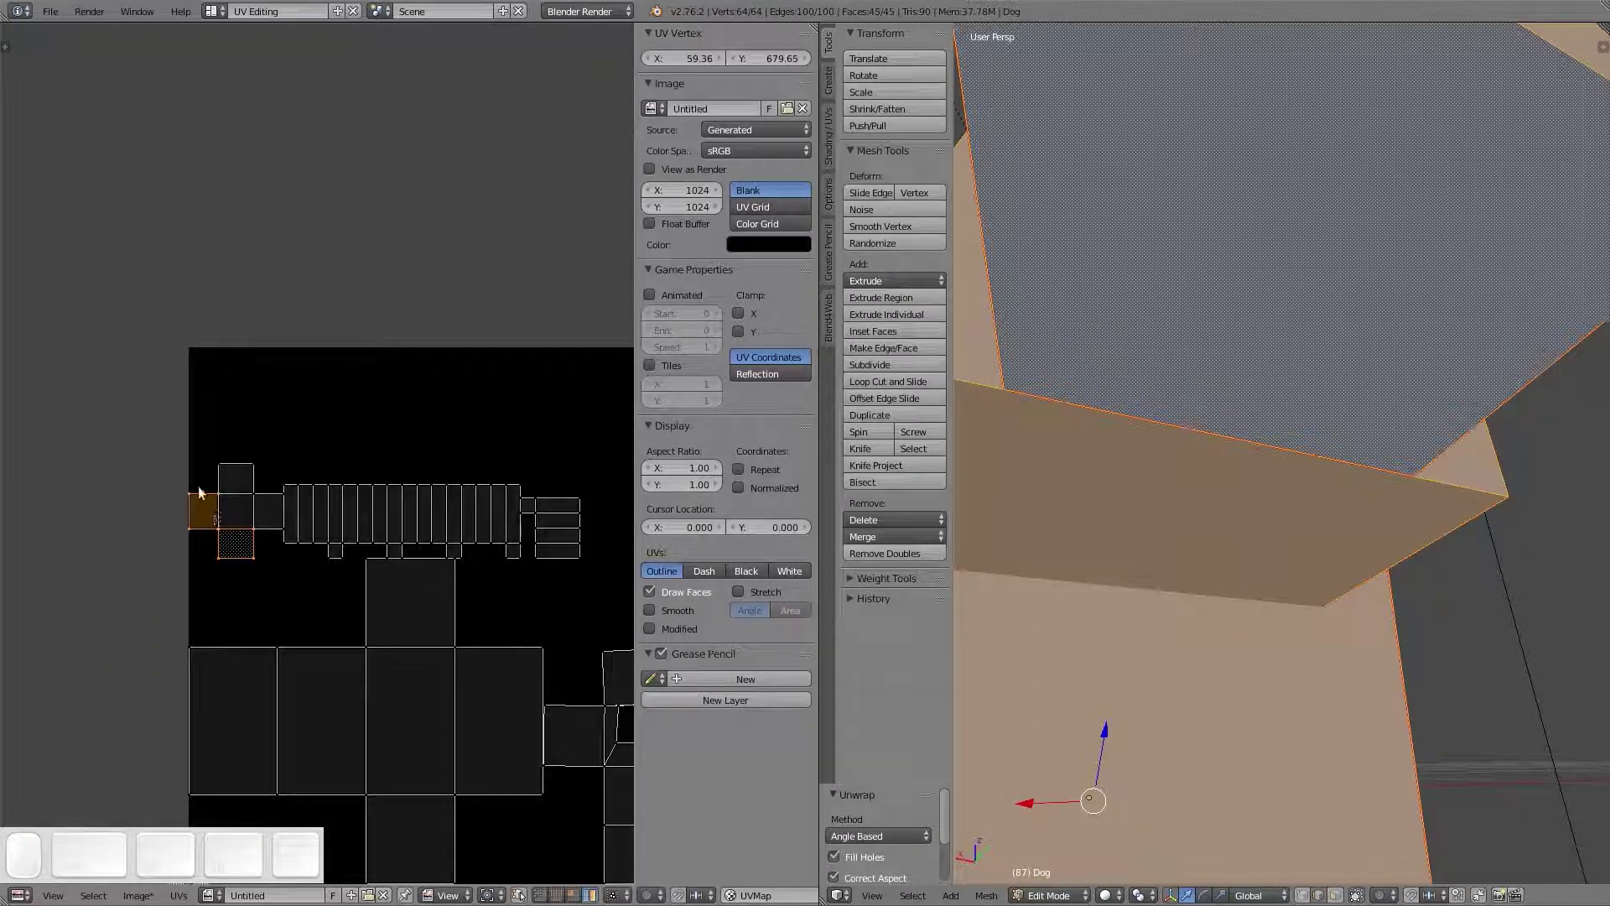
Select the snout island and the four leg islands one by one to identify them against the model
right_click(231, 501)
scroll(1303, 276, down, 5)
middle_drag(1303, 277, 1216, 319)
scroll(185, 497, up, 1)
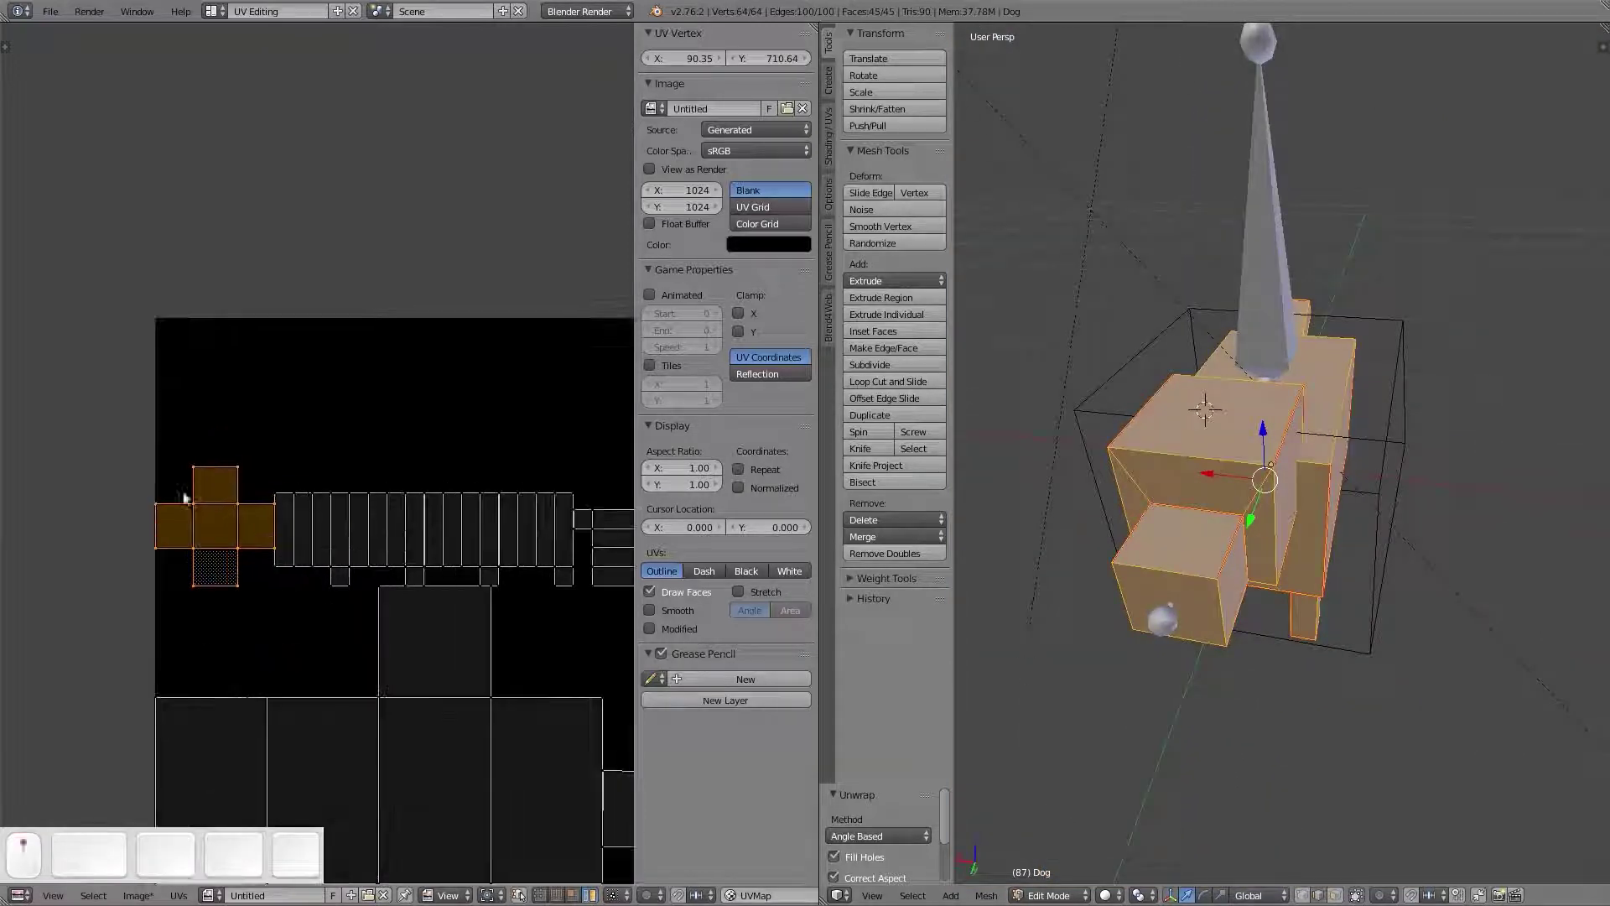
right_click(390, 511)
right_click(546, 528)
right_click(466, 530)
right_click(419, 525)
right_click(319, 530)
middle_drag(1208, 543, 1186, 491)
Move the fourth, second and first leg islands of the row onto the third so that all four overlap
right_click(555, 515)
key(g)
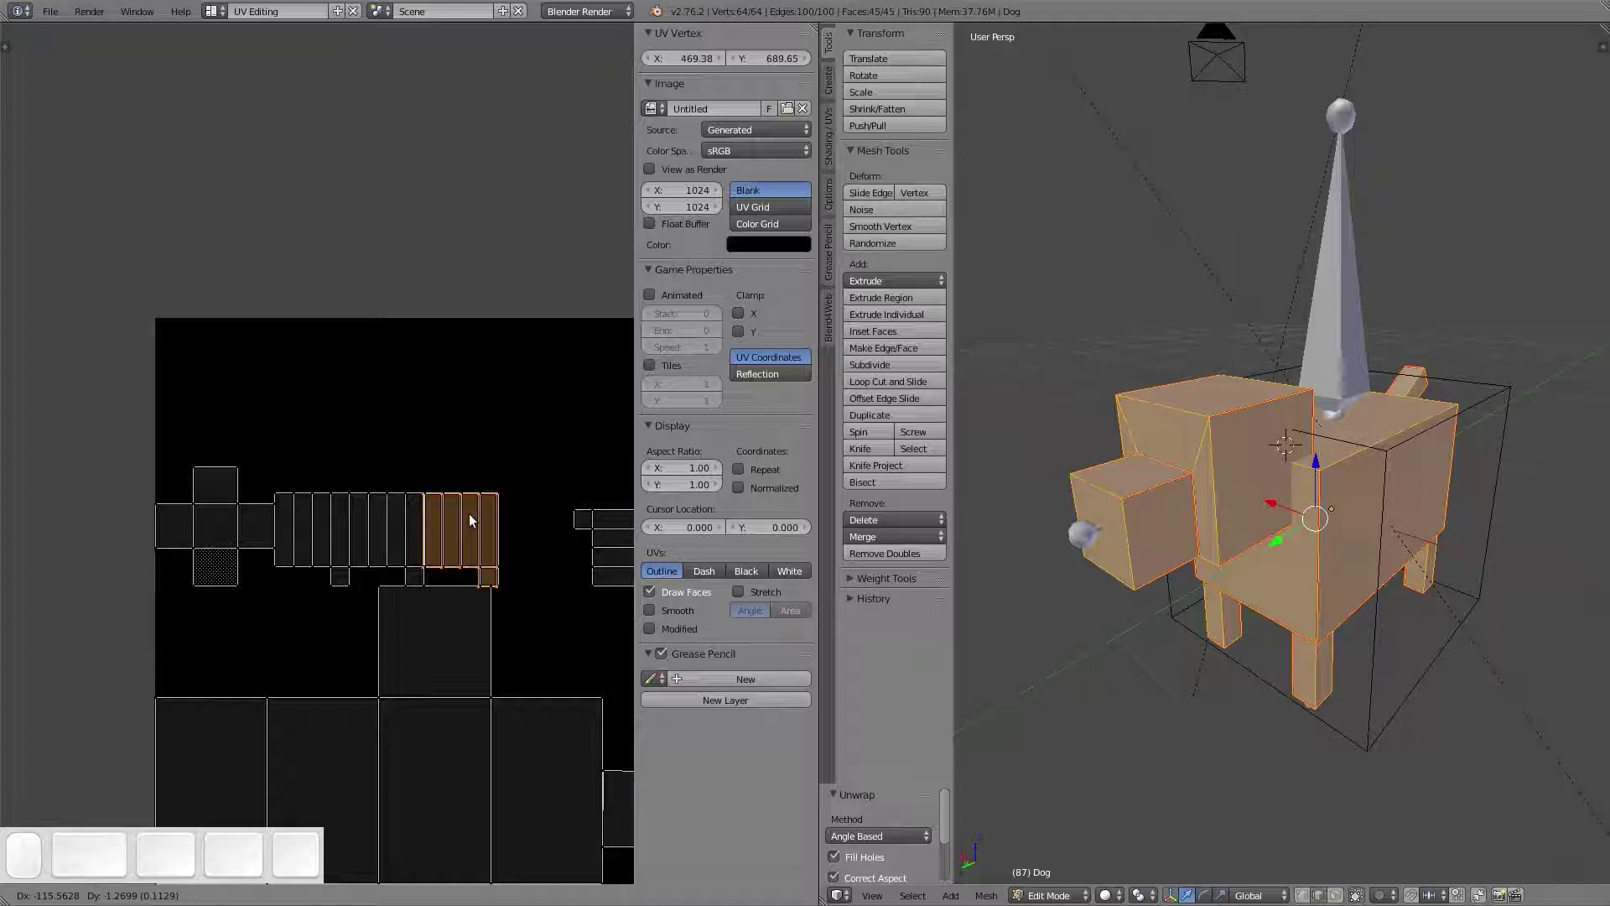
click(470, 514)
right_click(392, 520)
key(g)
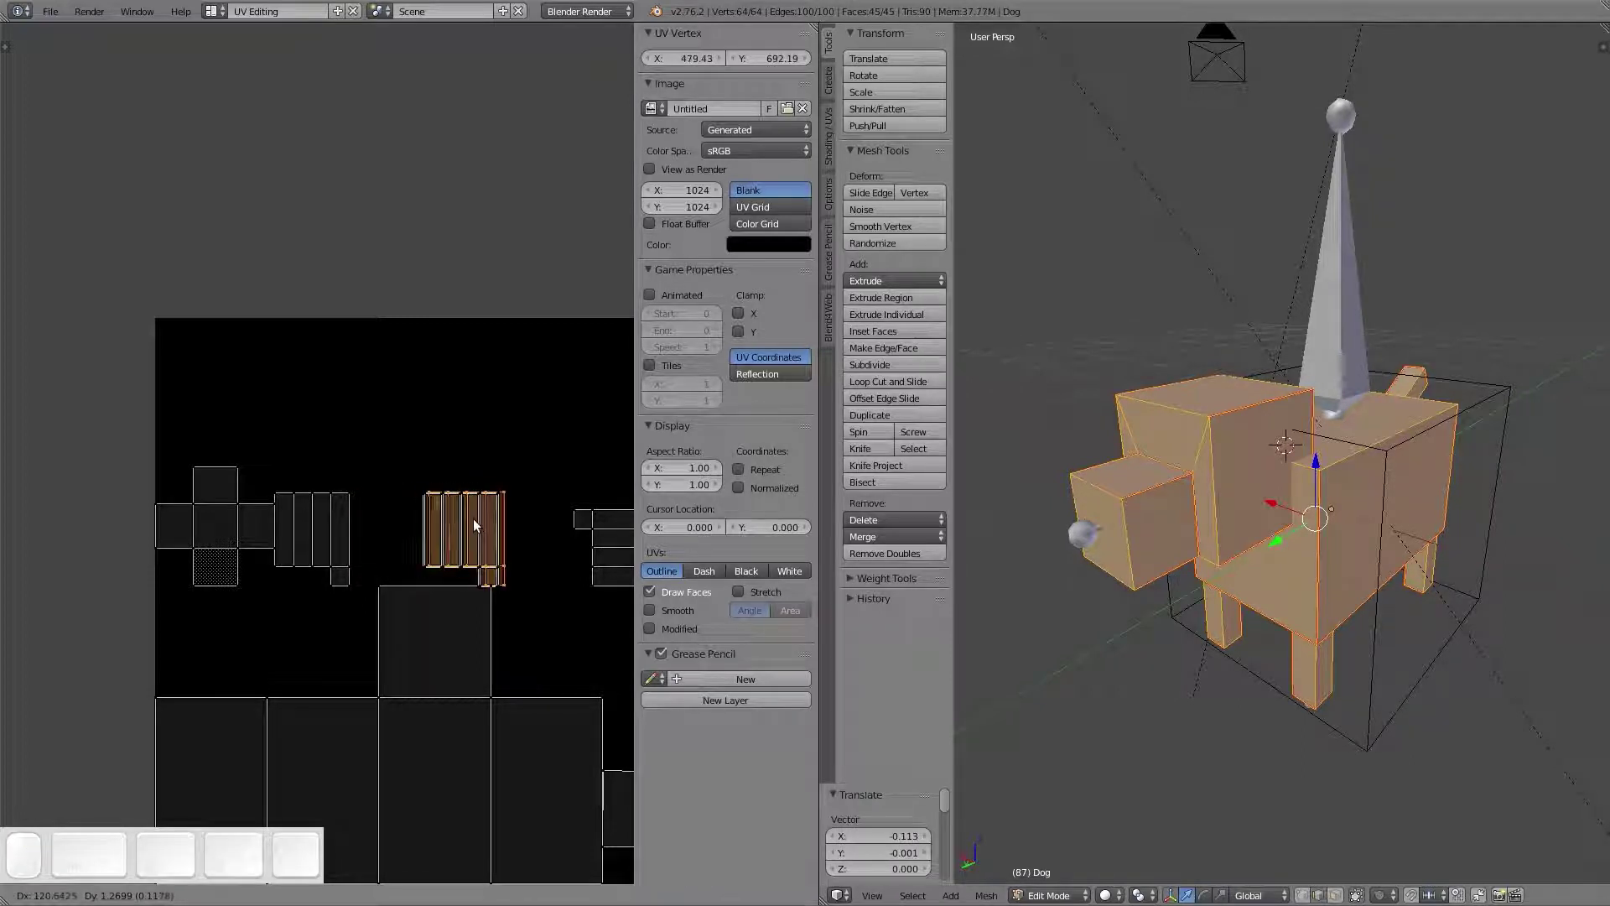
click(467, 519)
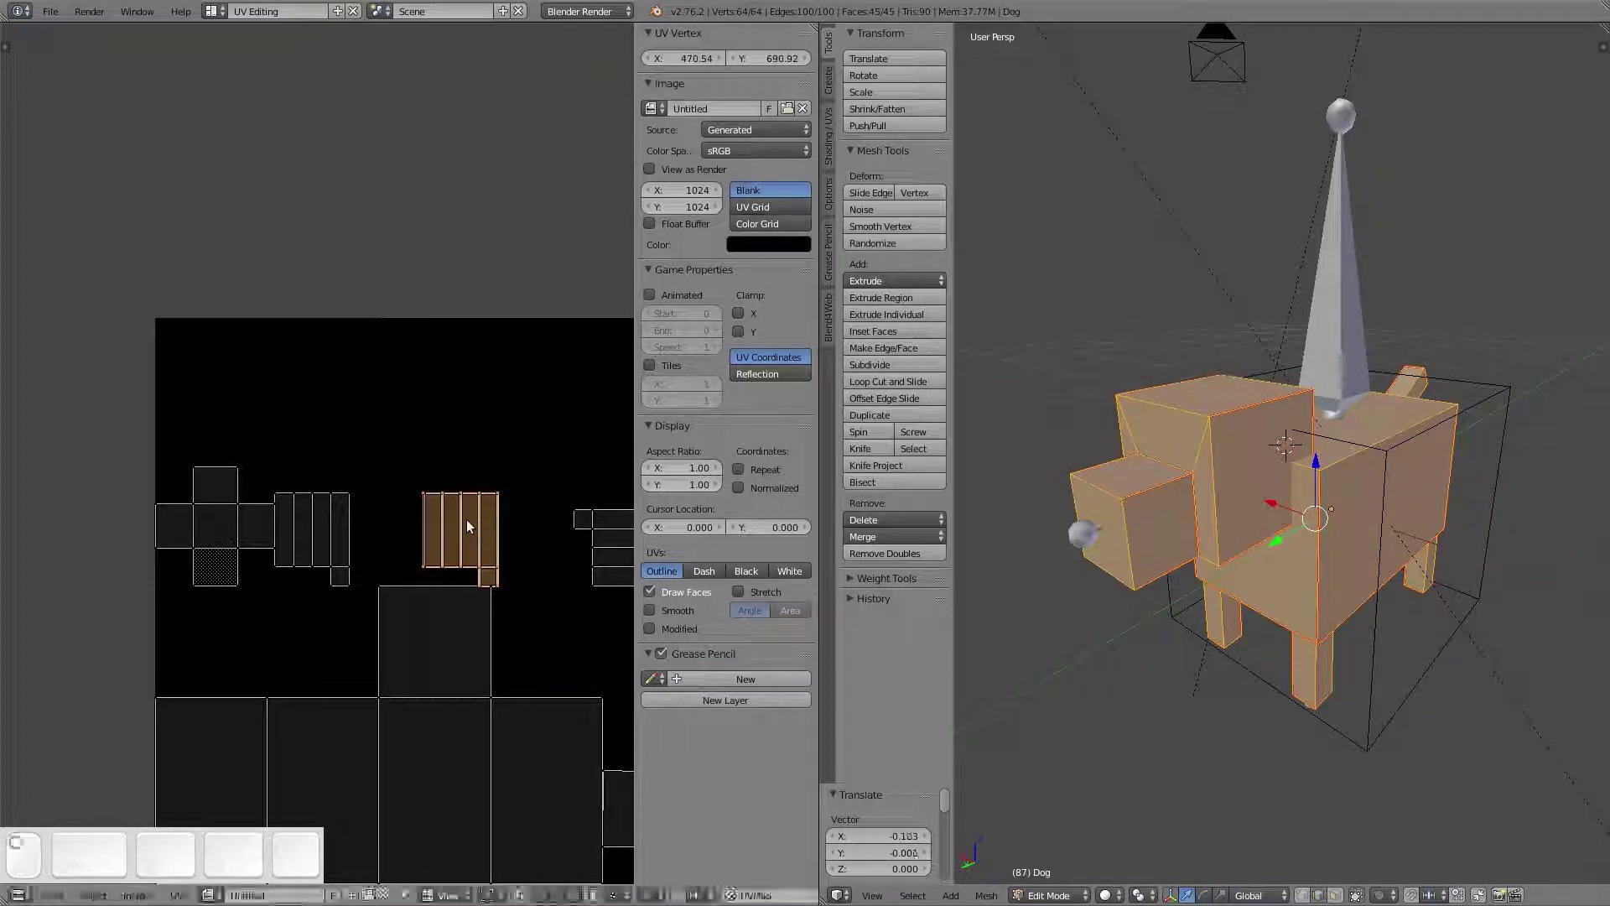
right_click(315, 537)
key(g)
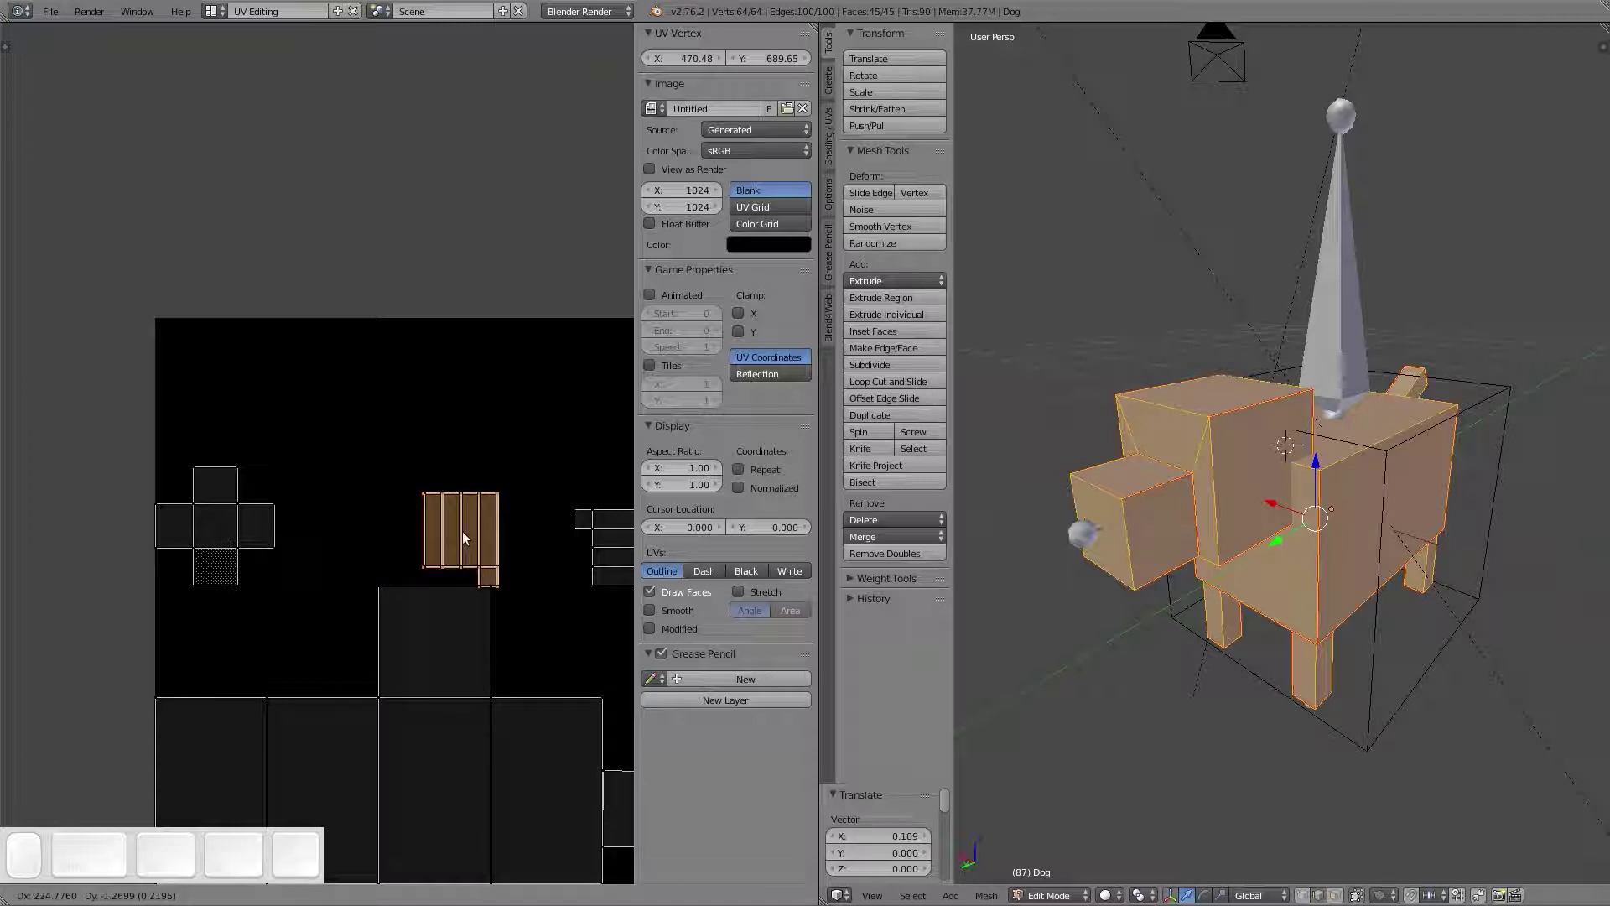
click(462, 531)
Border-select the stacked leg islands and examine their alignment up close
key(a)
key(b)
drag(518, 473, 400, 594)
drag(513, 555, 469, 596)
key(g)
right_click(506, 546)
scroll(505, 604, up, 3)
shift+middle_drag(530, 628, 262, 480)
scroll(416, 616, up, 3)
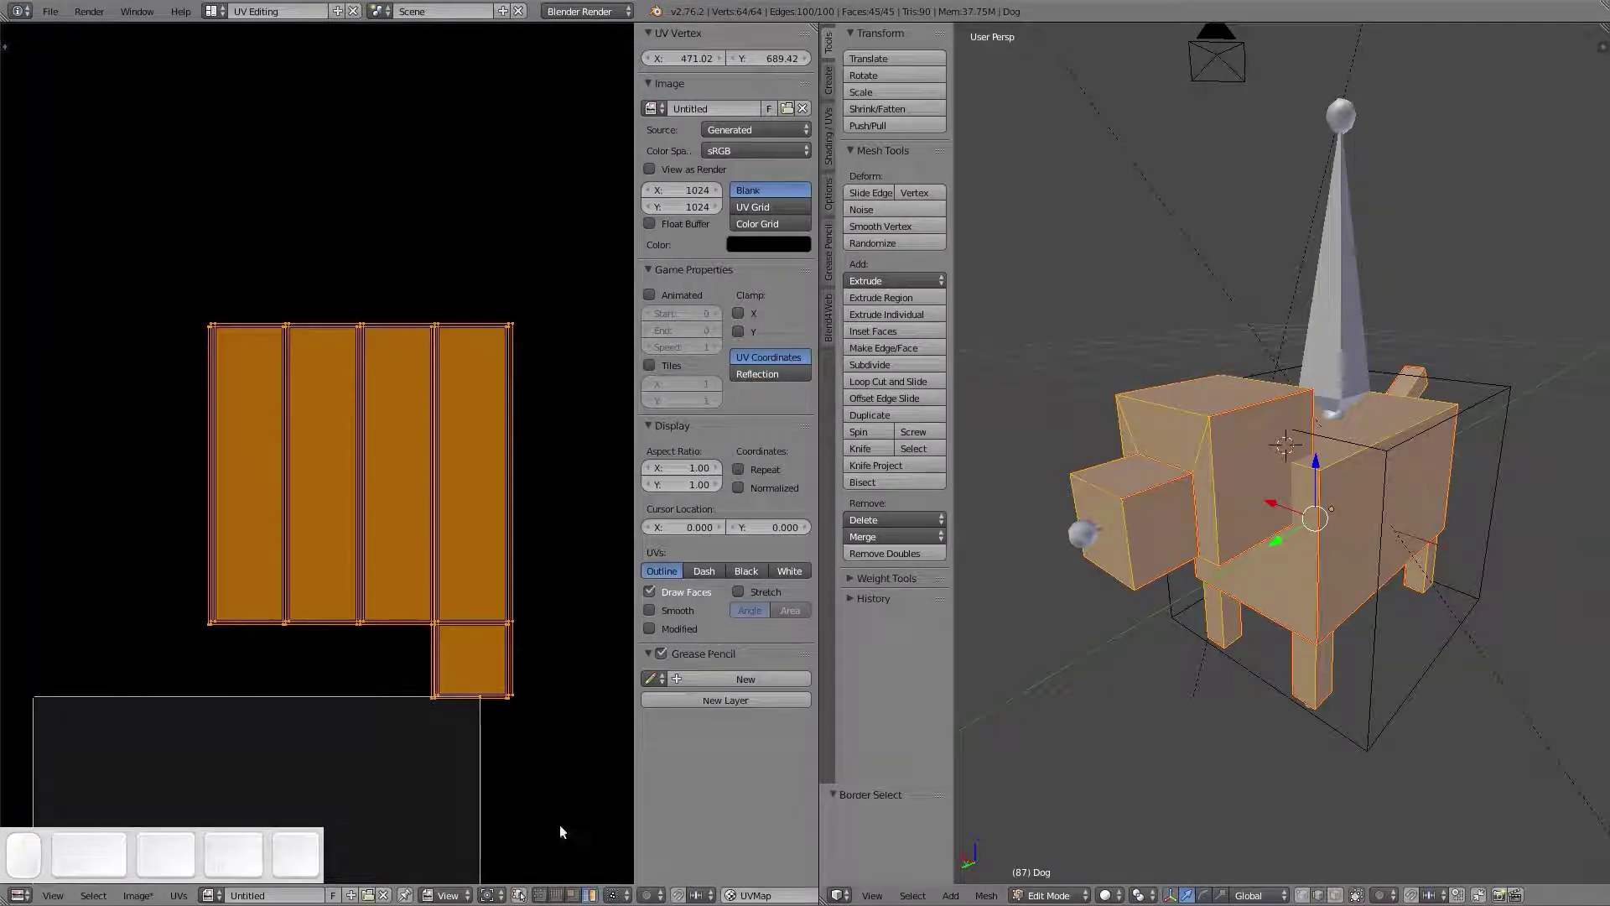
In UV face selection mode, select every face of the stacked leg islands and move the stack to the image's upper-left corner
key(a)
key(b)
drag(553, 232, 179, 689)
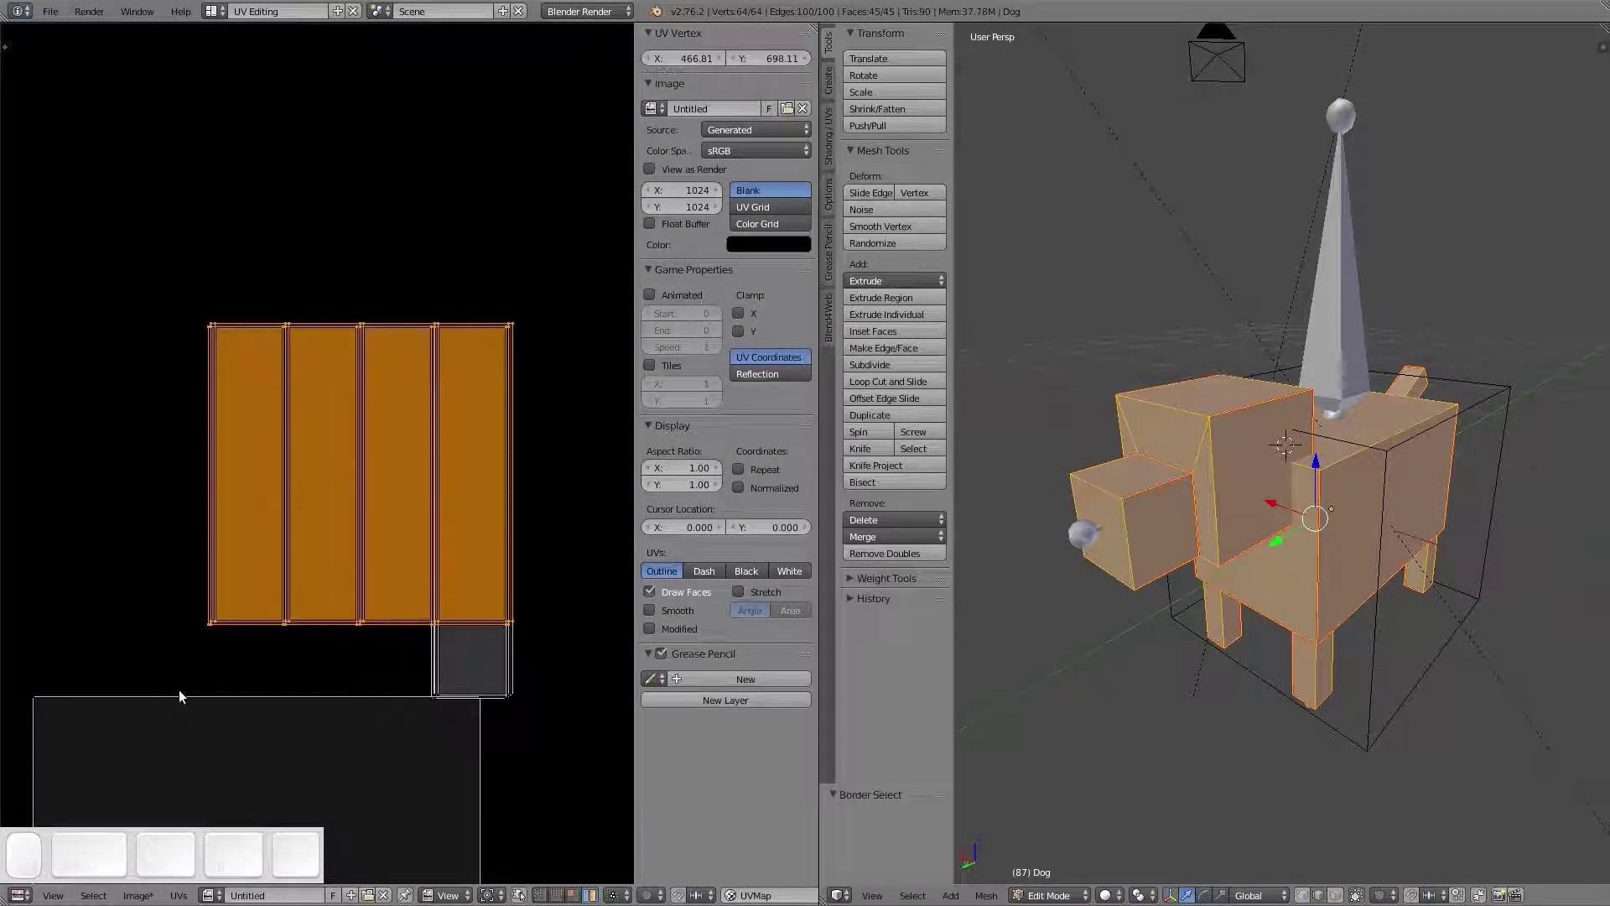
click(572, 895)
shift+right_click(471, 662)
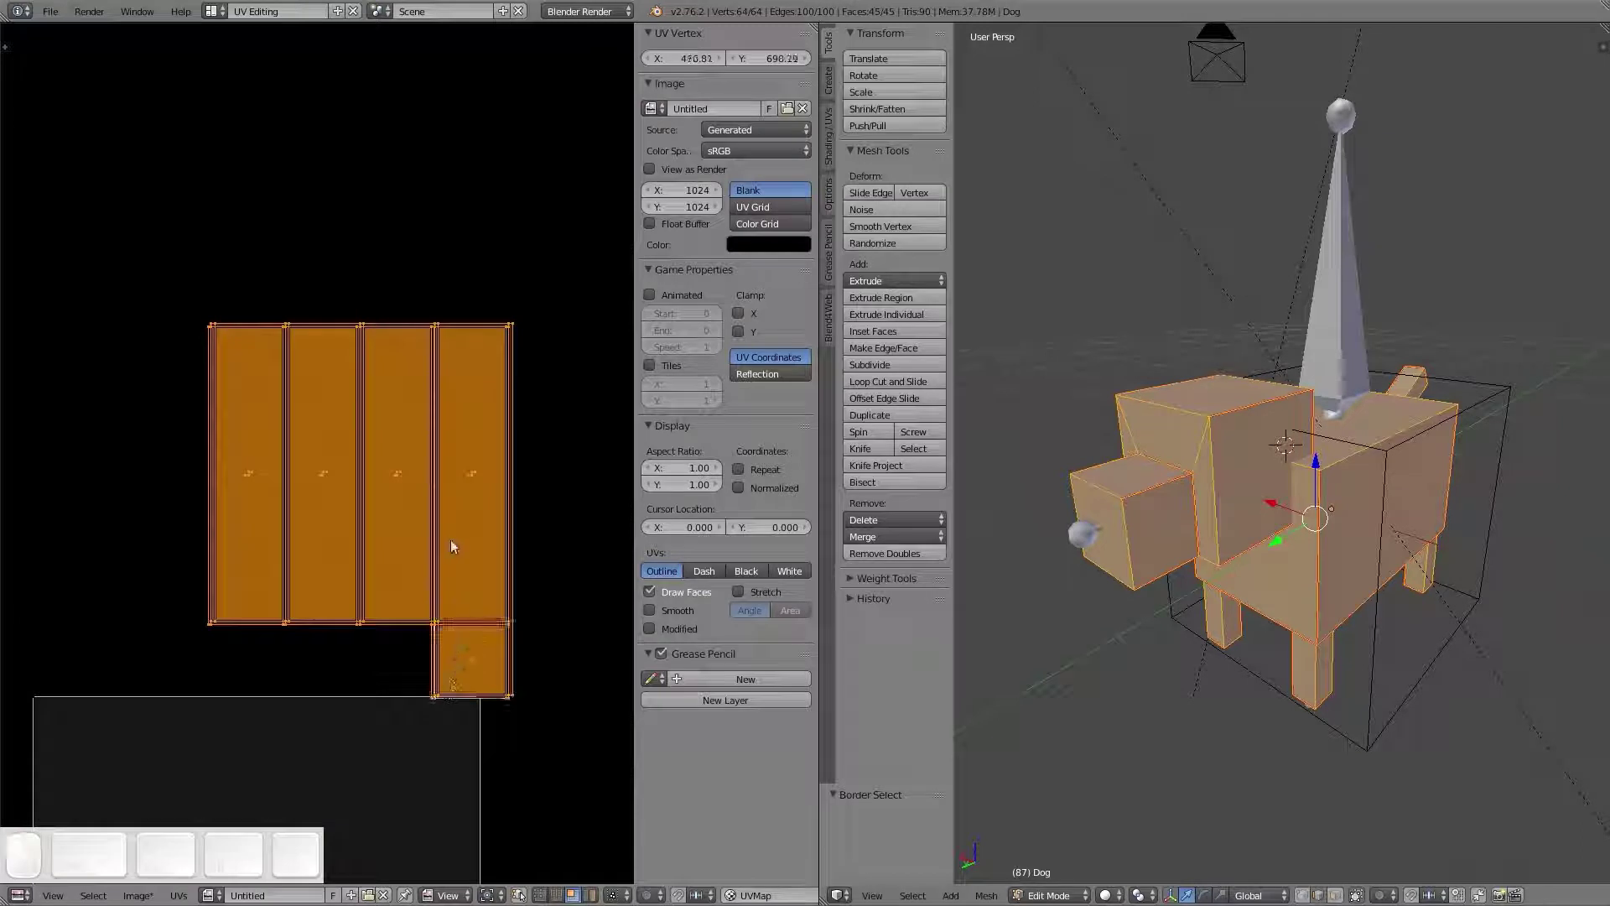
scroll(449, 539, down, 4)
scroll(430, 535, down, 3)
key(g)
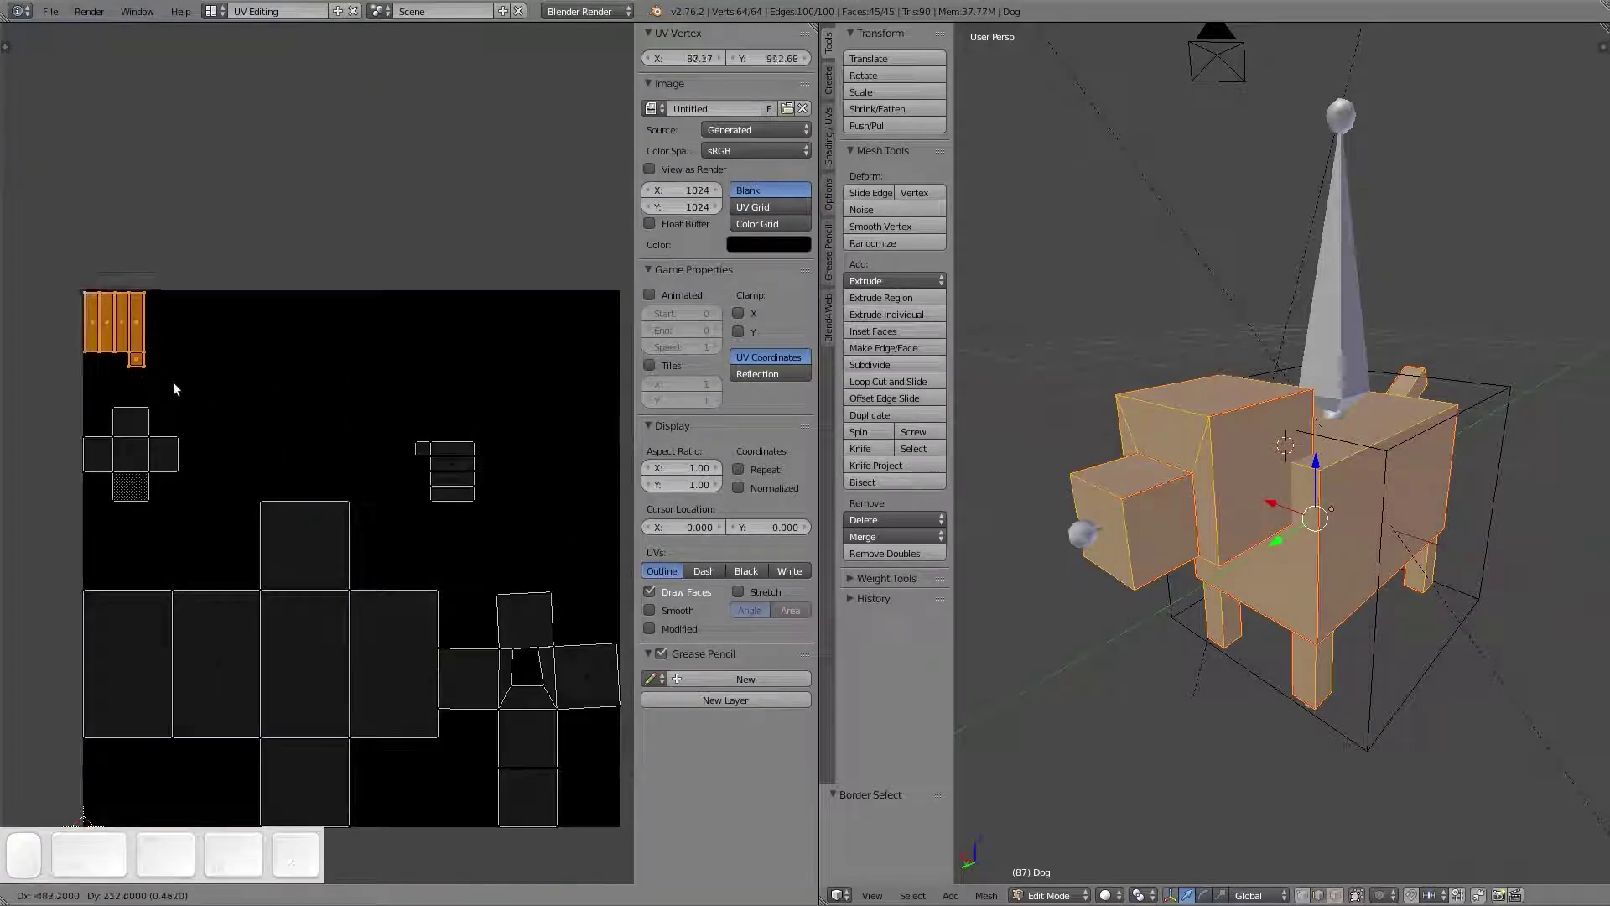
click(180, 388)
Border-select the tail island and move it directly beside the stacked leg islands, and clear the selection
key(a)
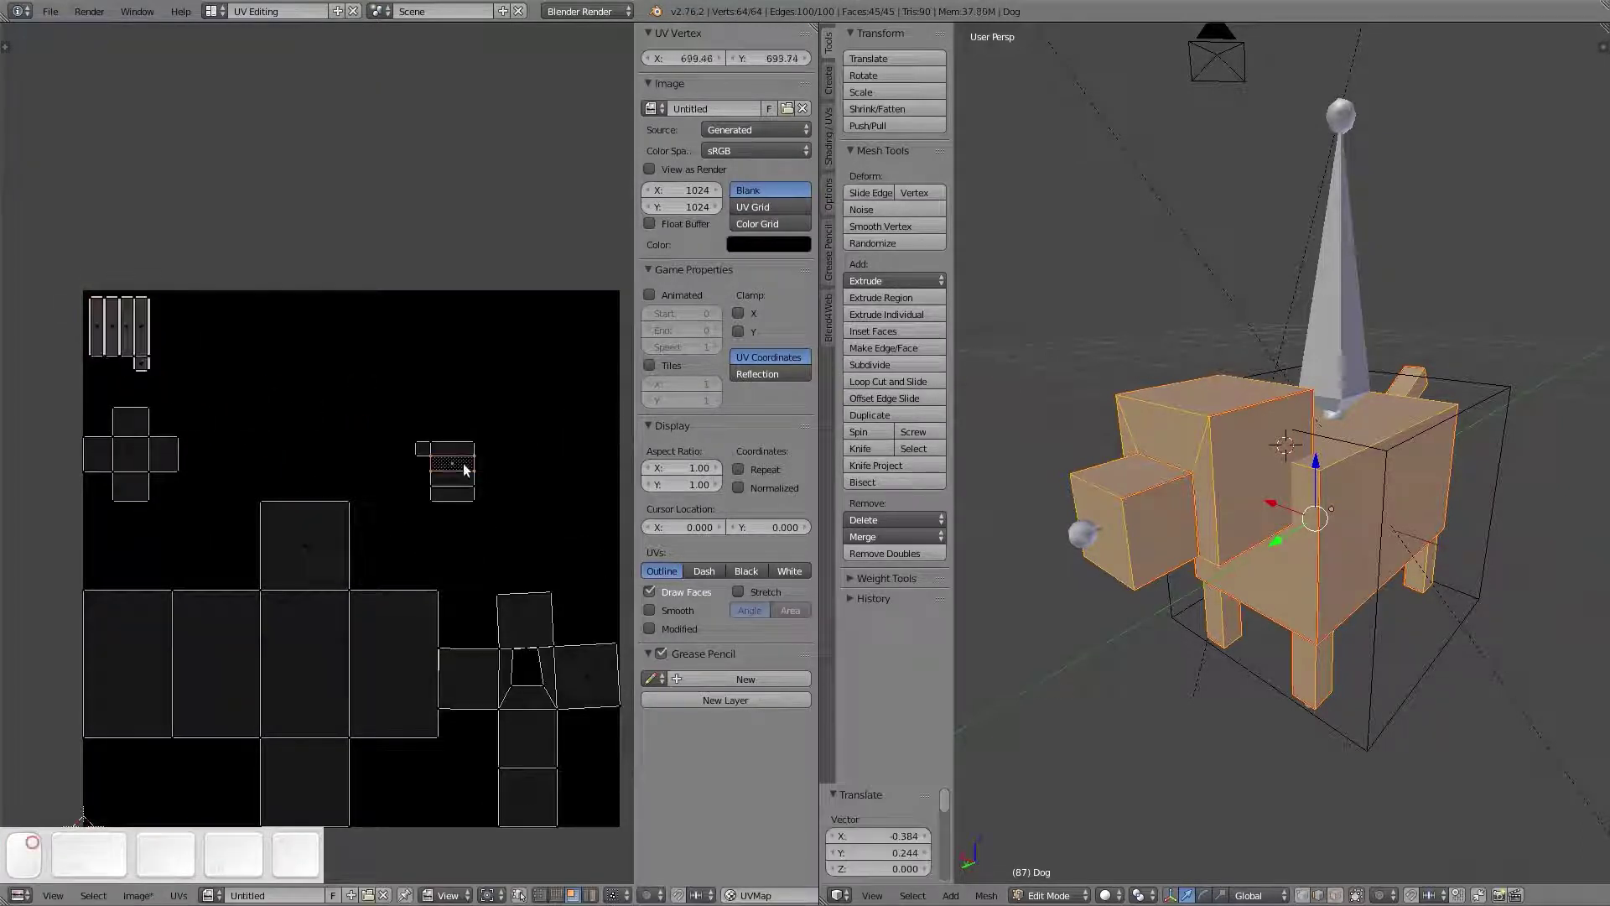
key(b)
drag(496, 416, 415, 534)
key(g)
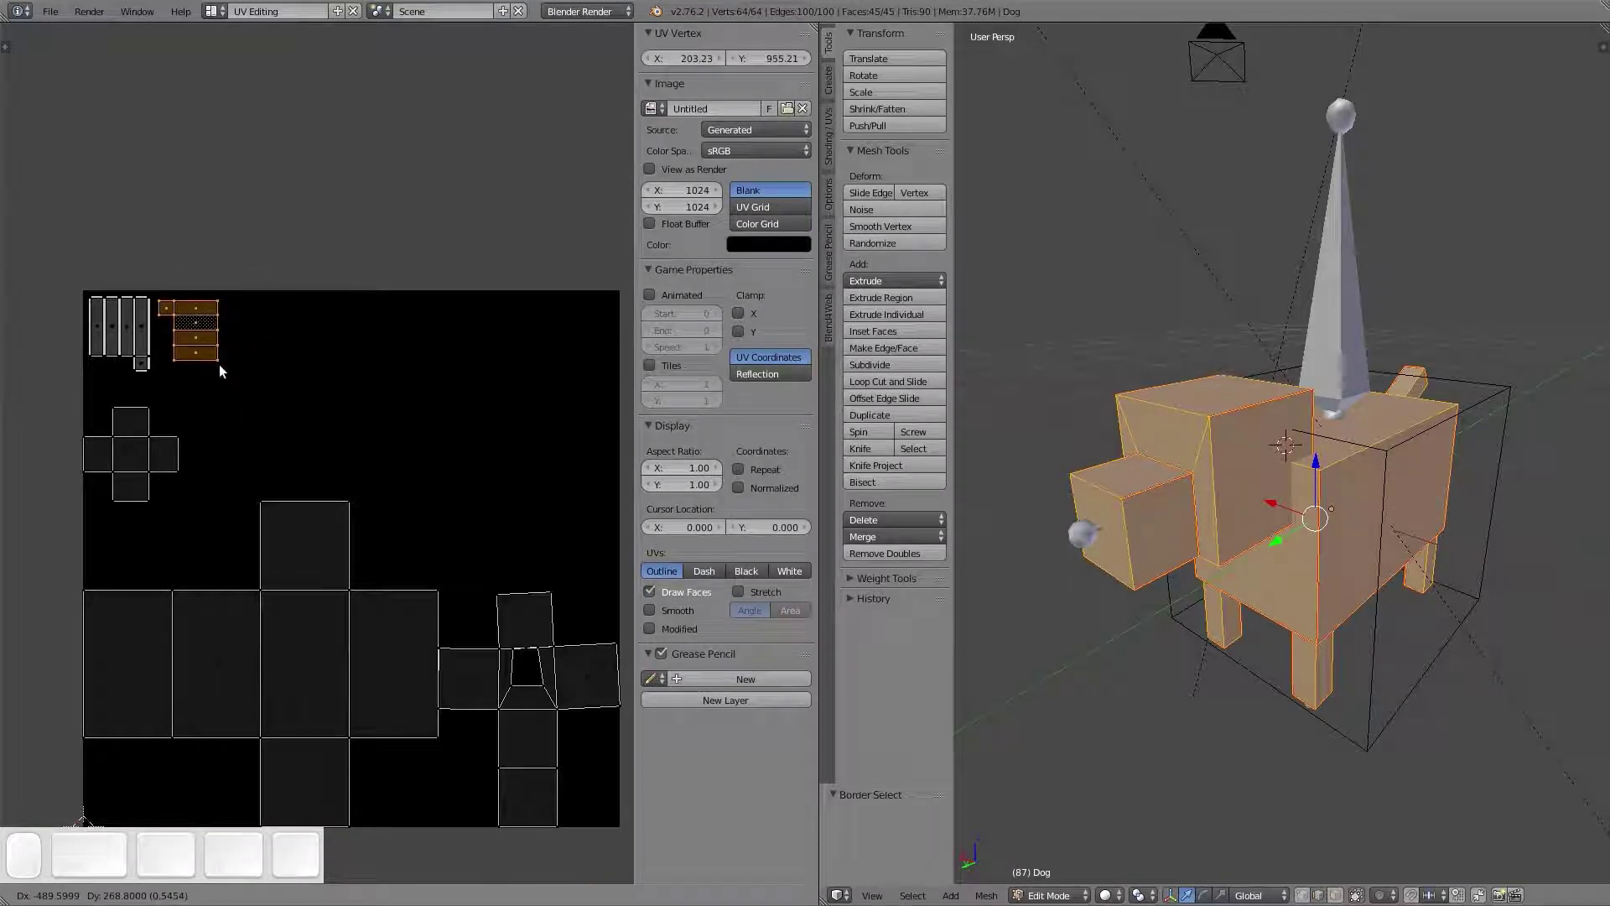
click(219, 364)
key(a)
Select the whole head island by growing from one of its faces, and move it straight up by 0.5
scroll(302, 672, down, 2)
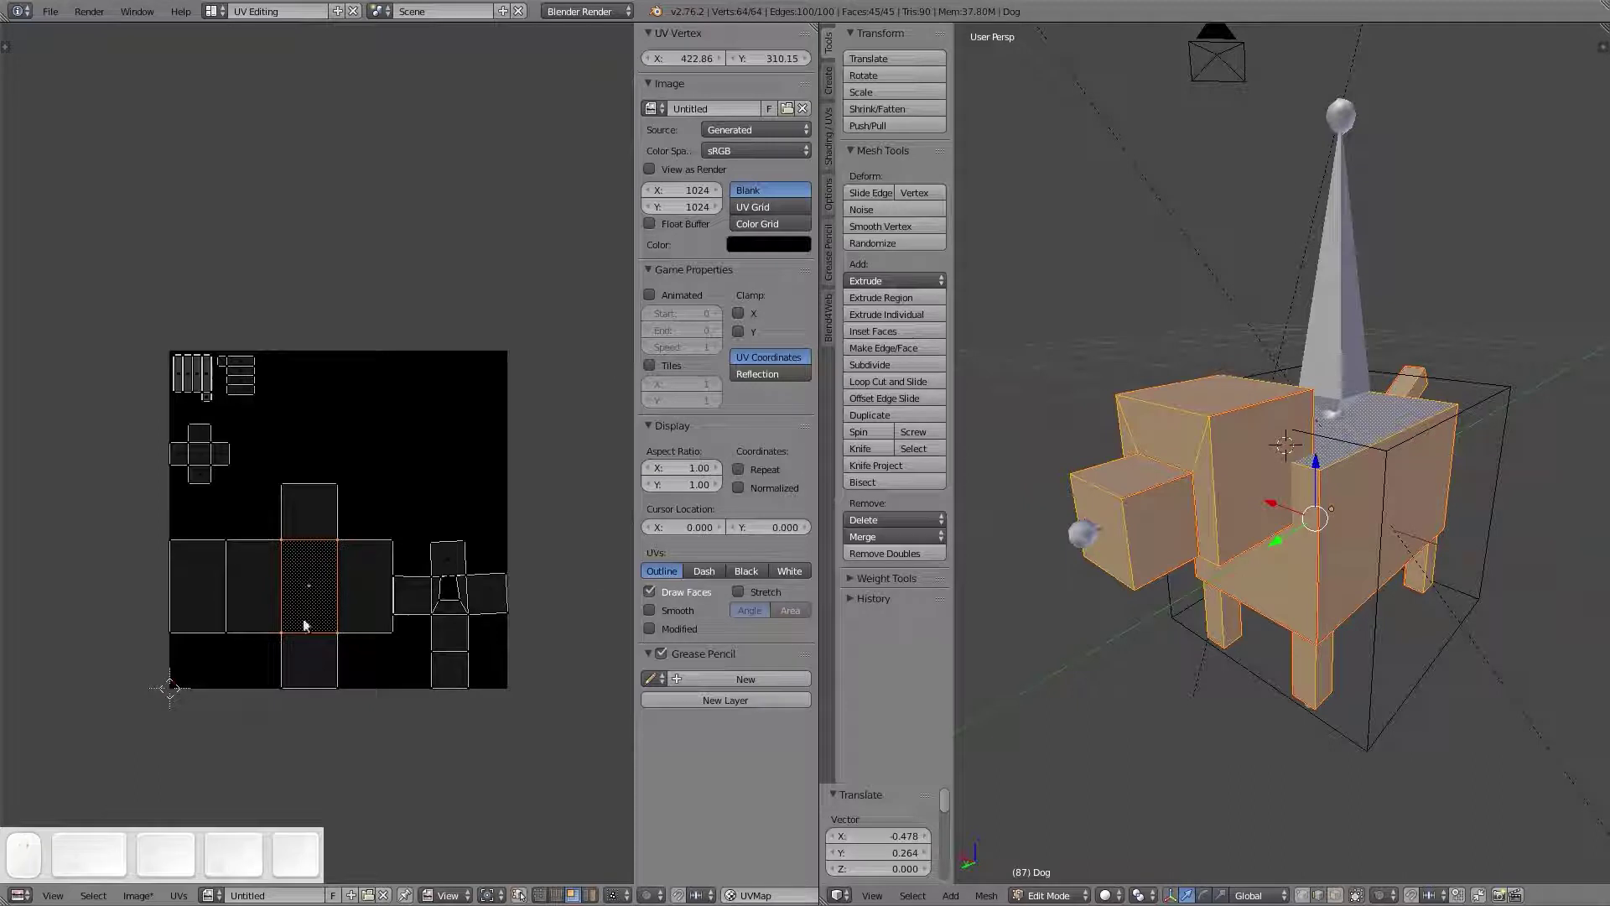
key(a)
key(a)
right_click(451, 602)
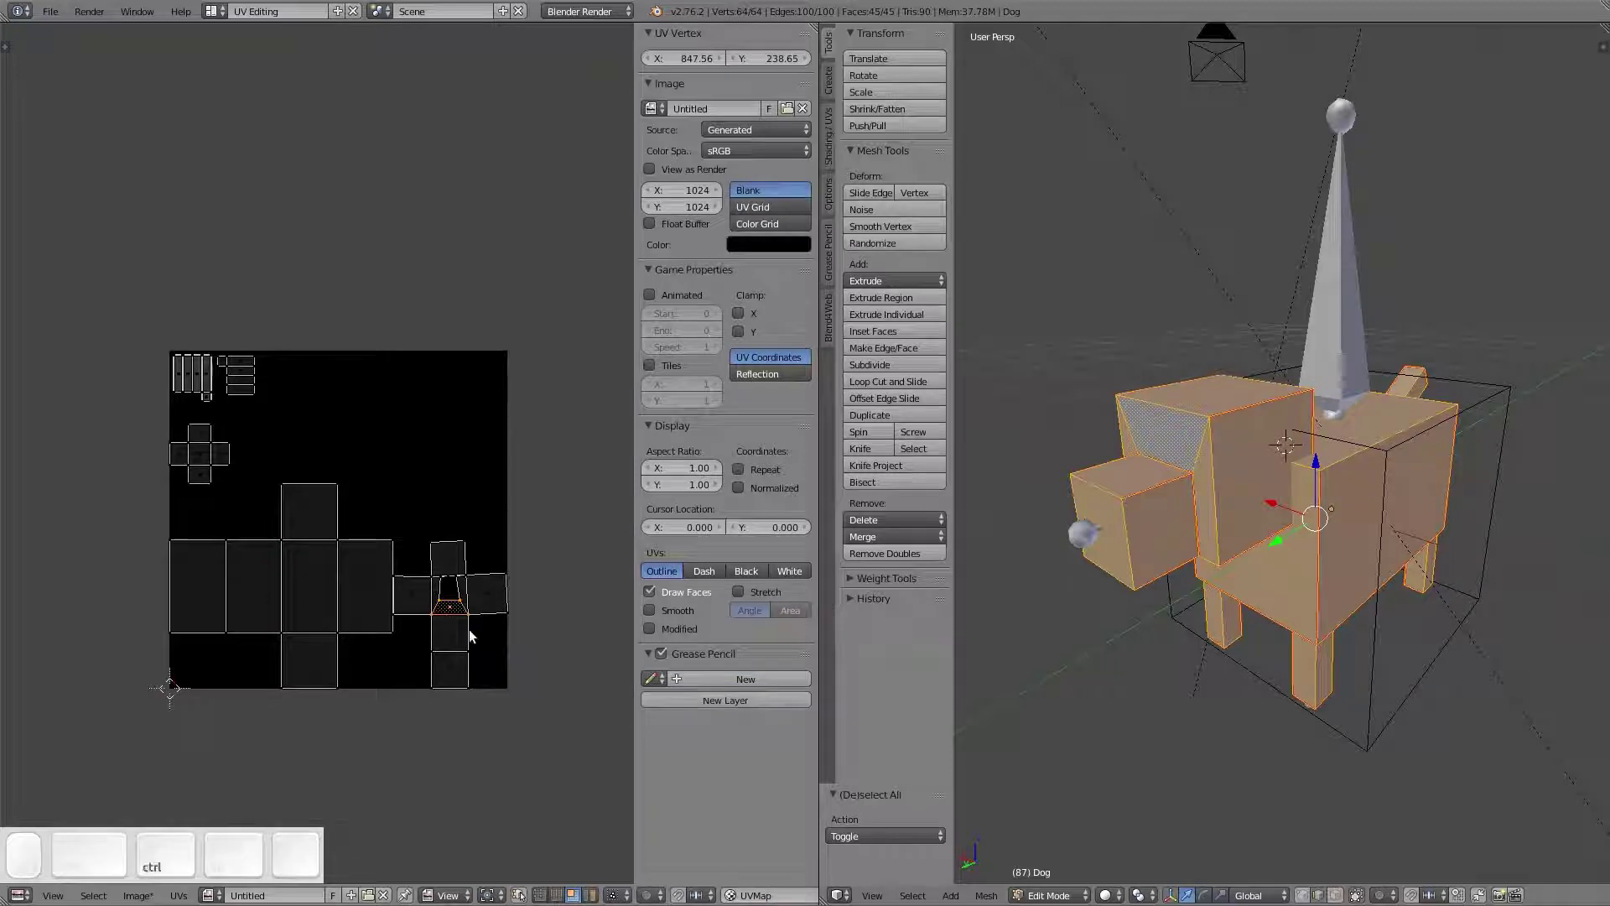
key(ctrl+KP_Add)
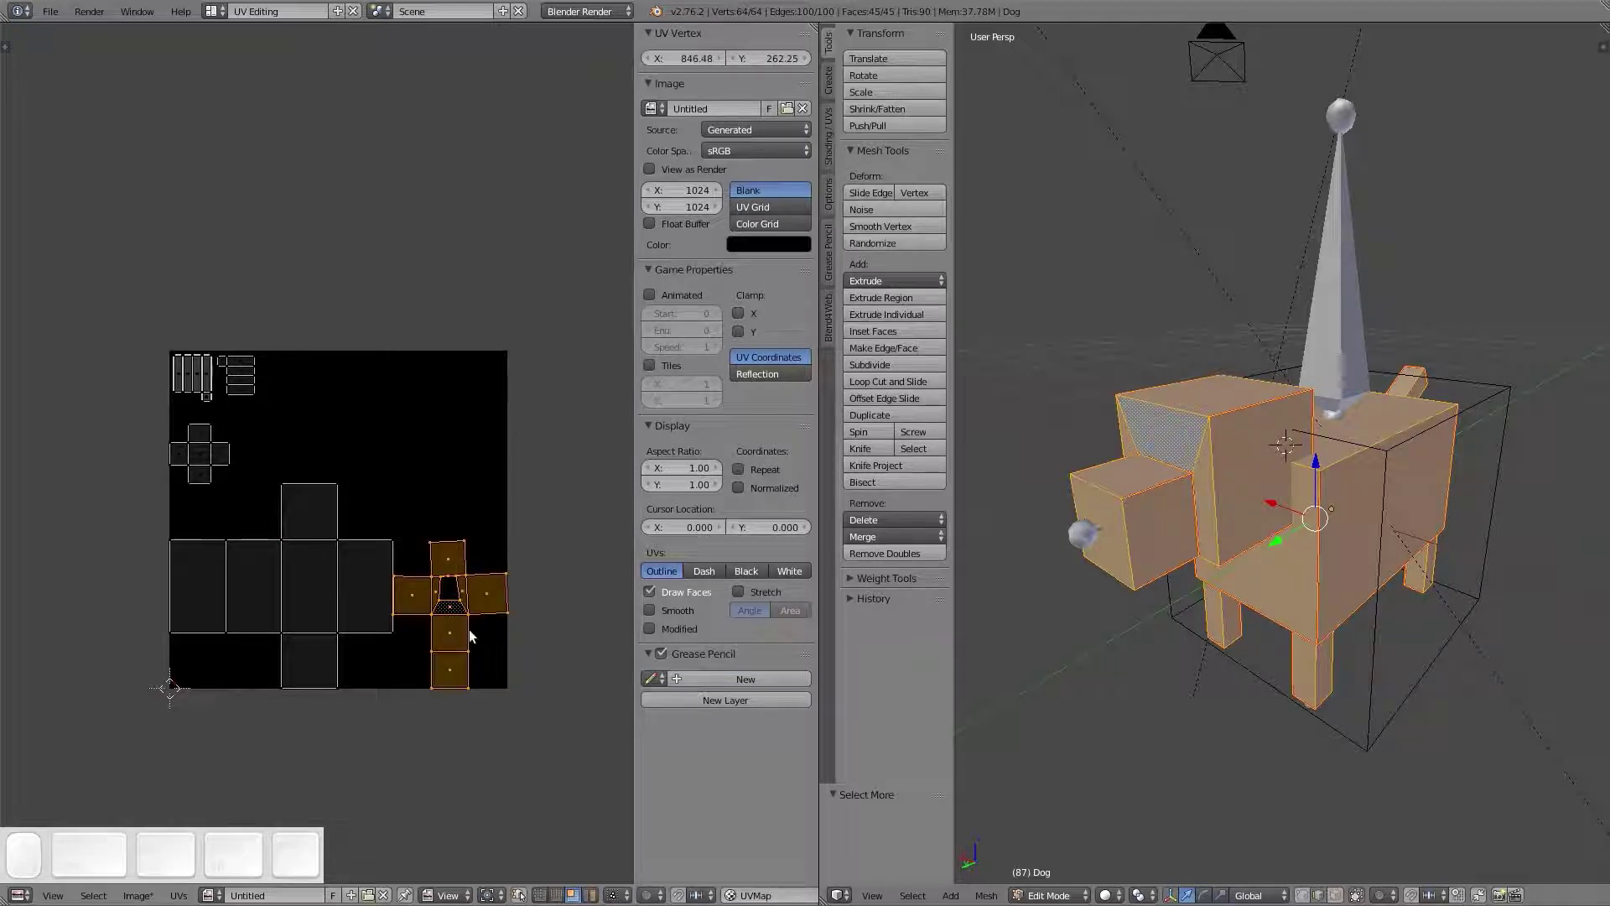
key(g)
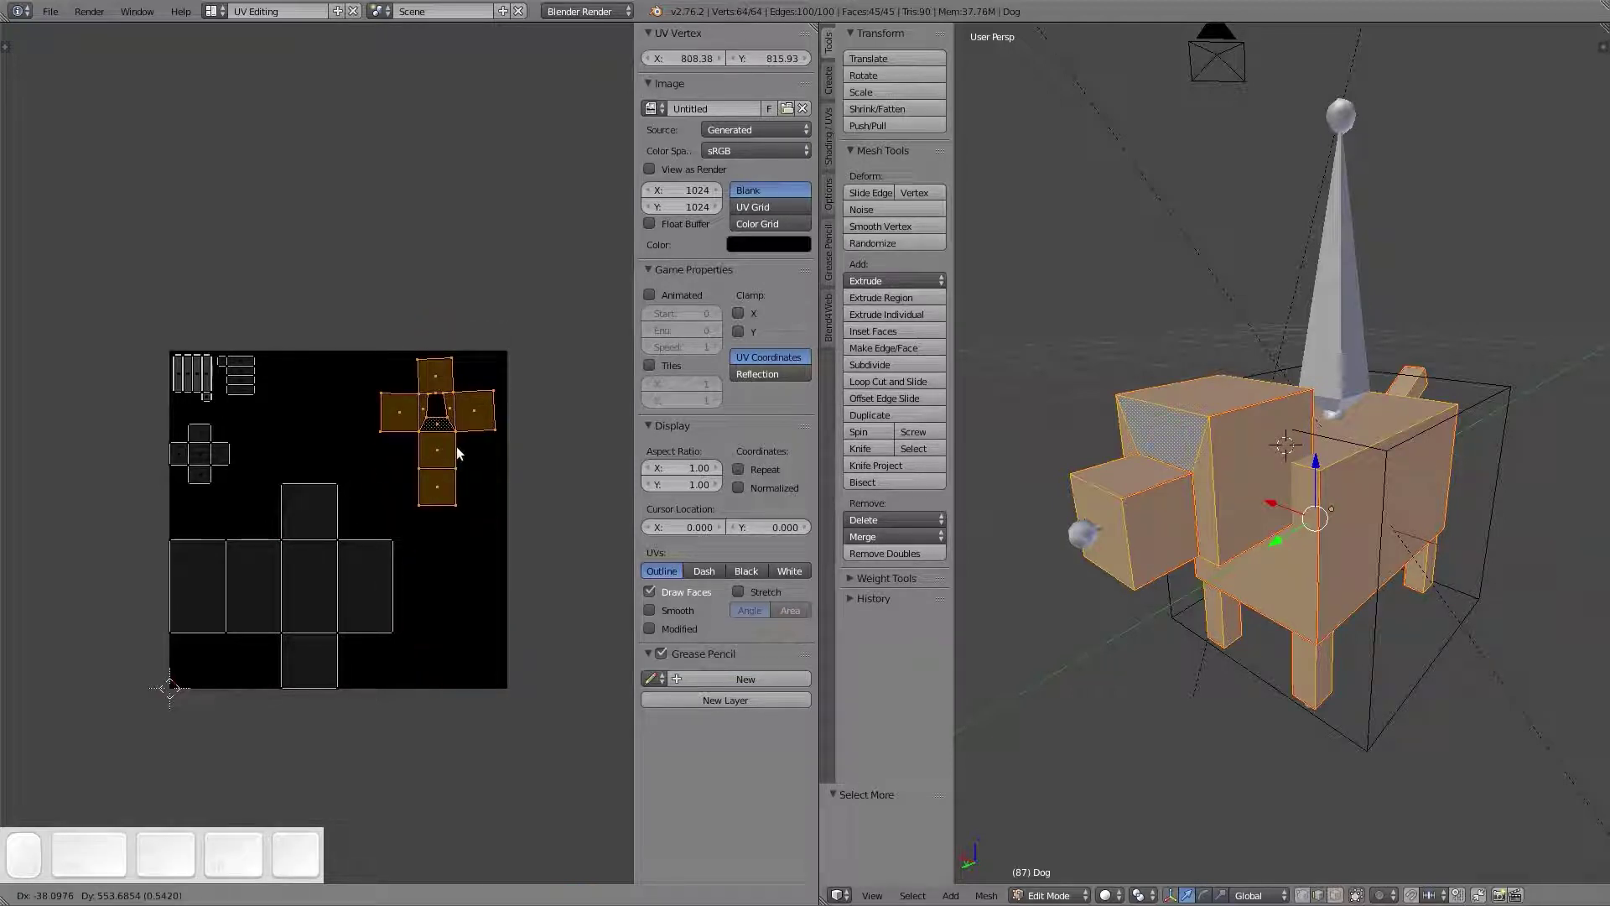
ctrl+click(459, 406)
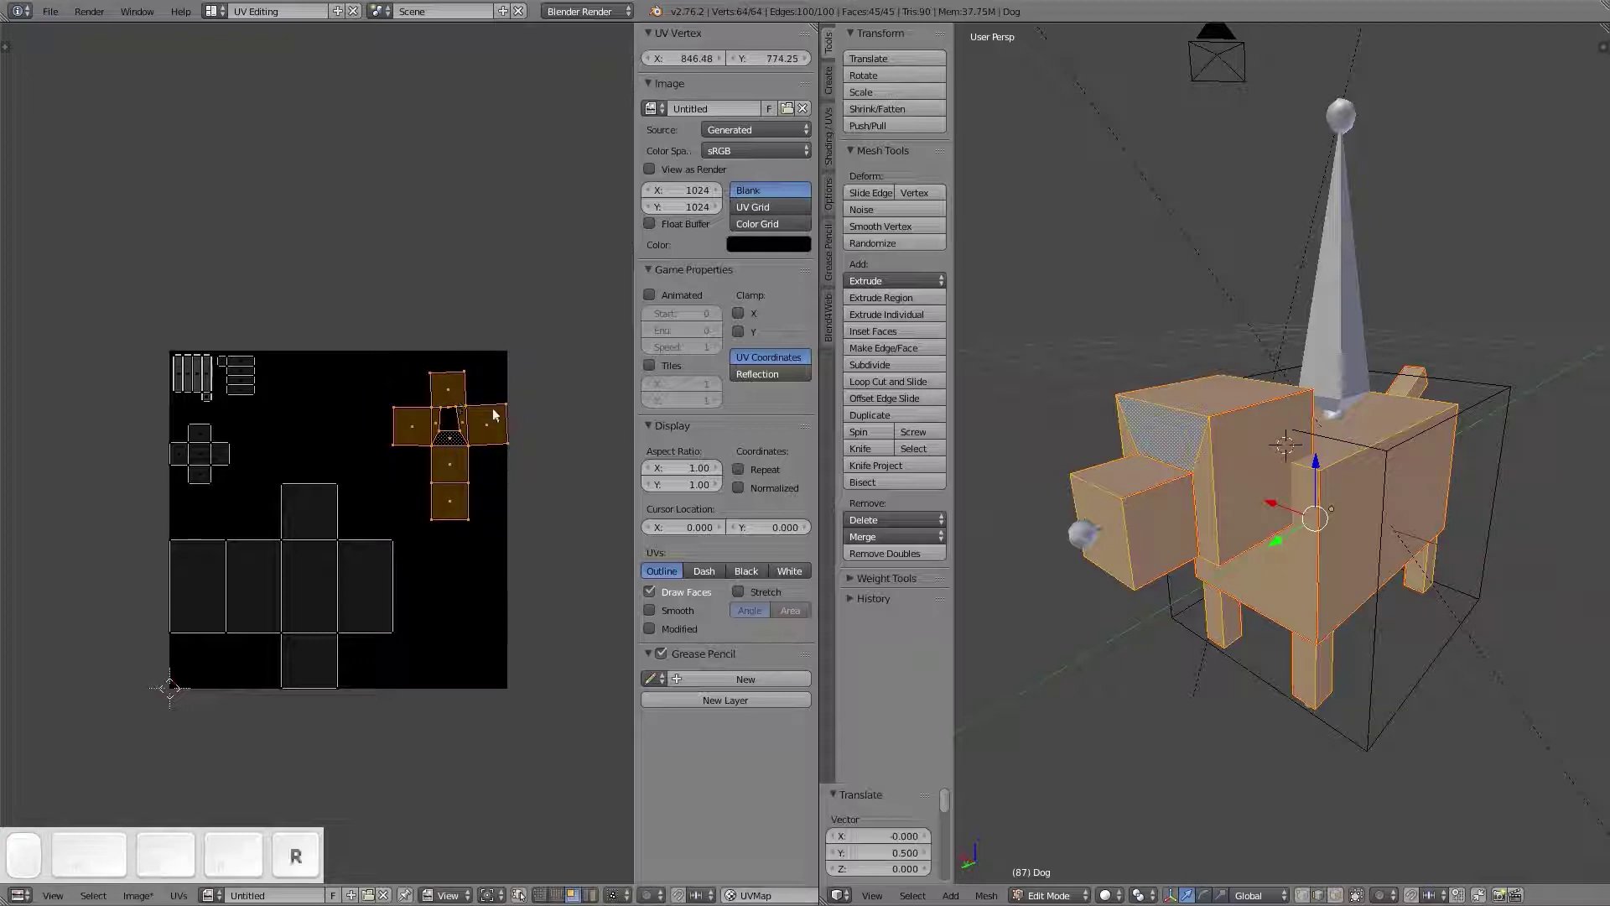
Rotate the head island by 90° and move it by -0.126 in X and 0.069 in Y
key(r)
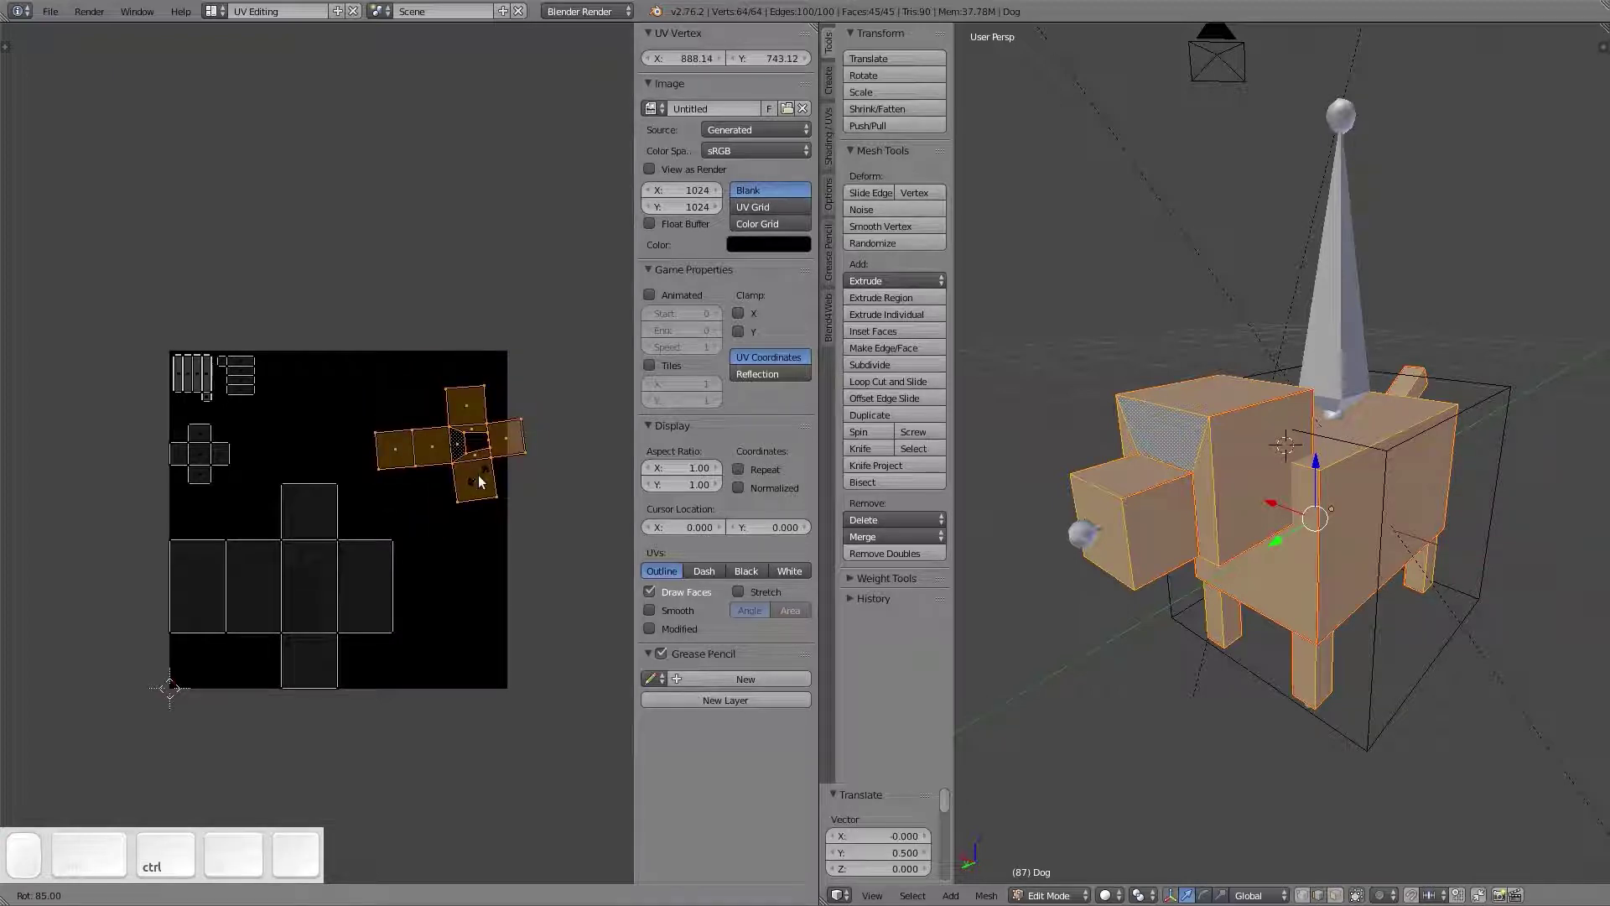
ctrl+click(477, 476)
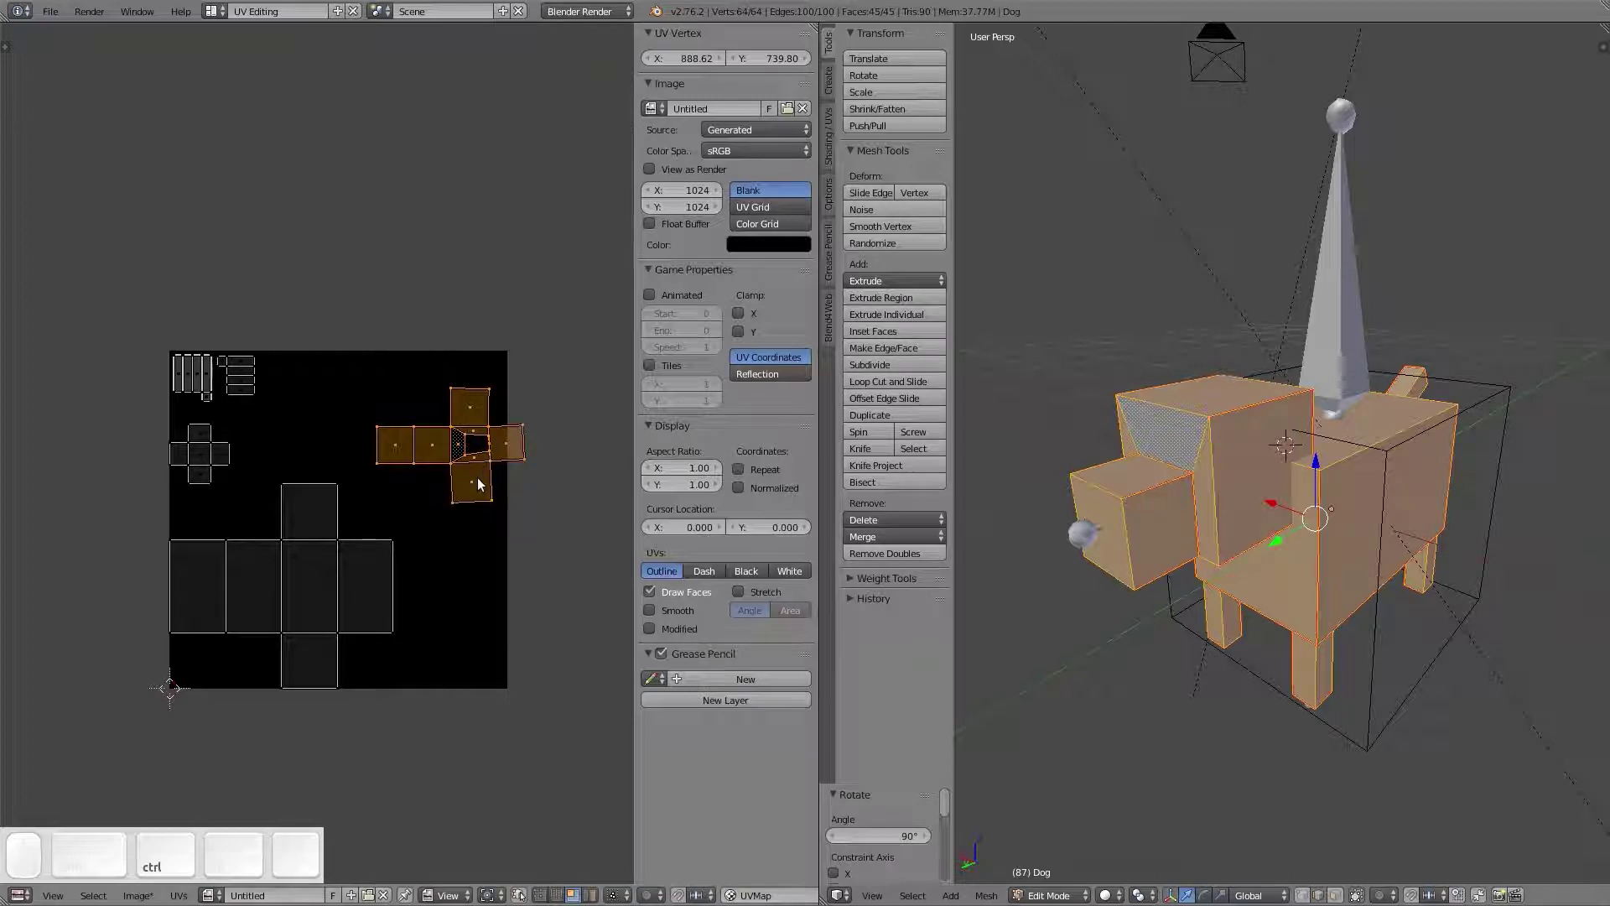
key(g)
click(435, 453)
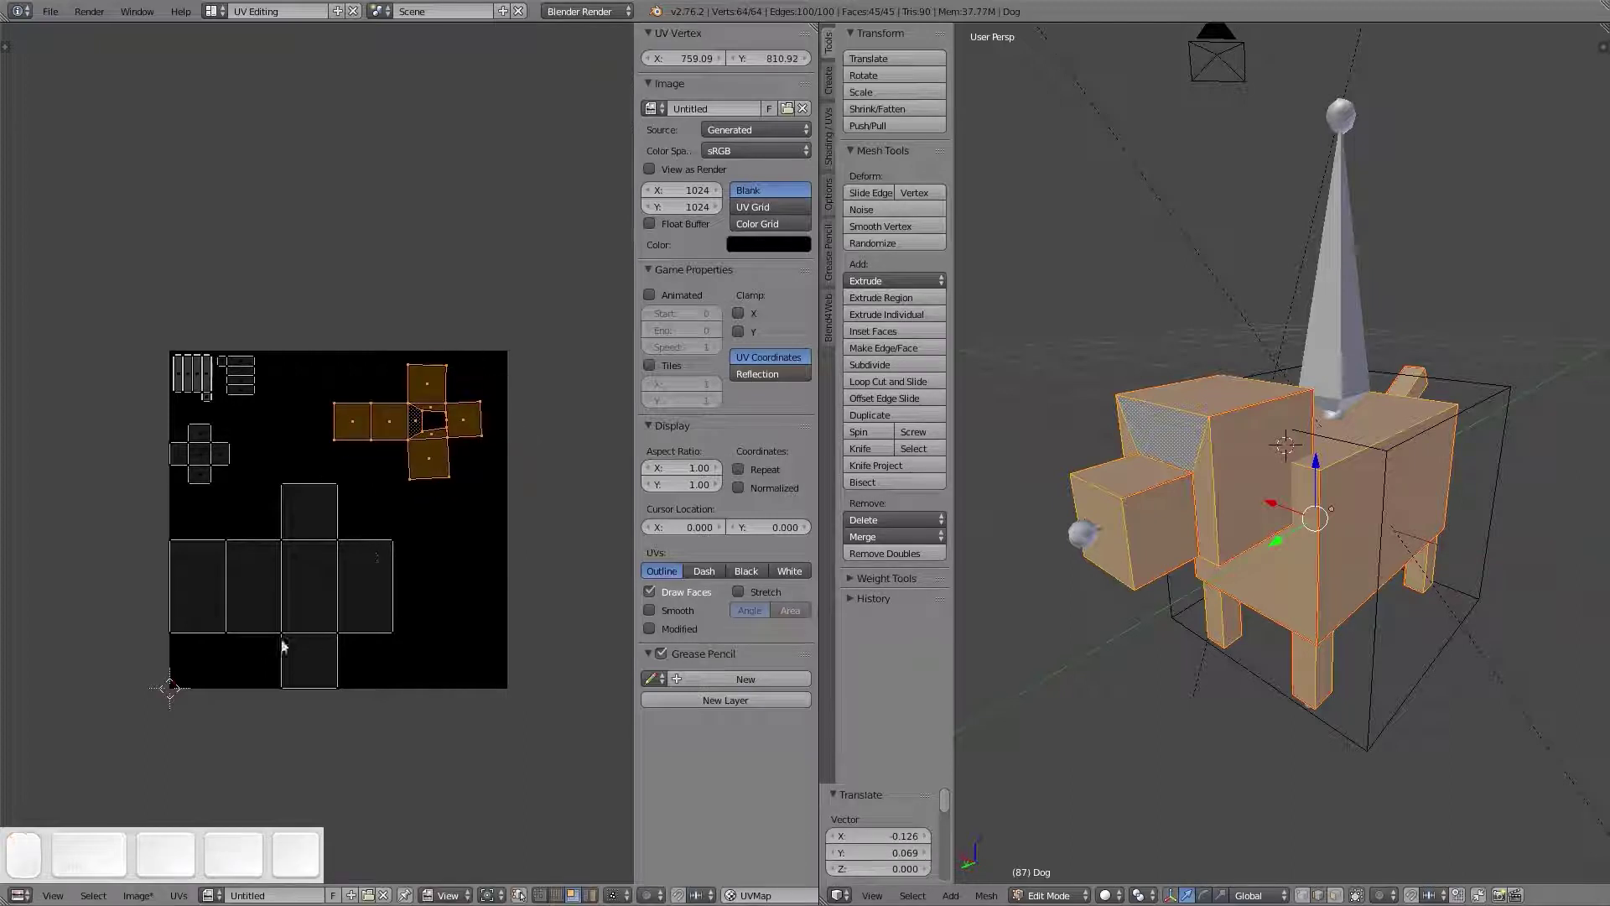
Select the whole body island by growing from one of its faces, and move it by 0.112 in X and 0.097 in Y
right_click(305, 603)
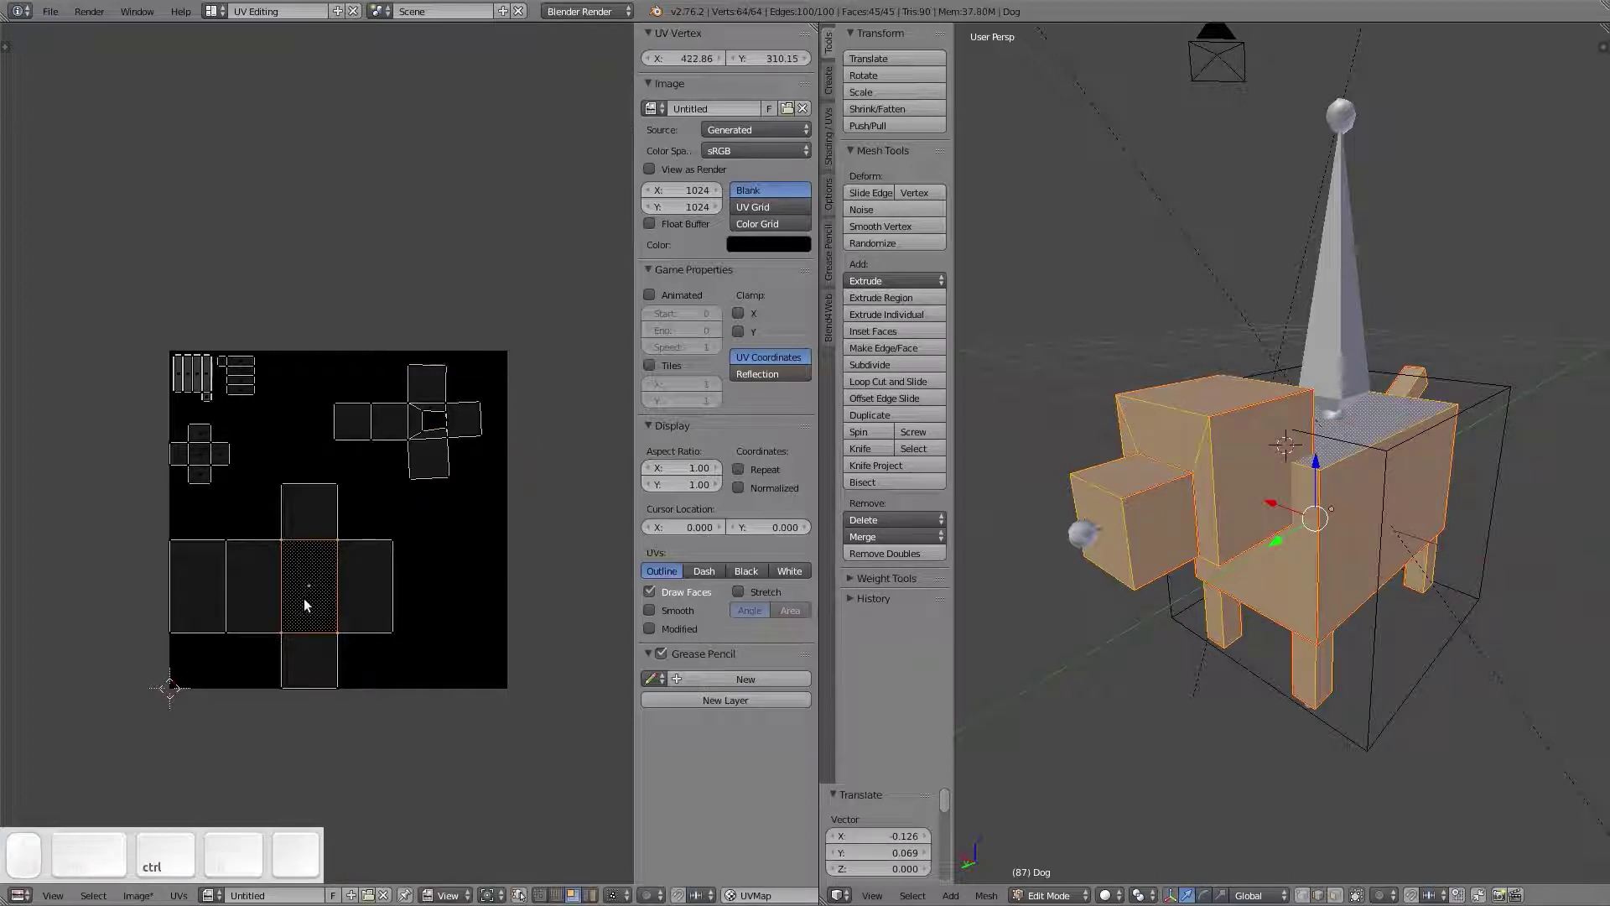
key(ctrl+KP_Add)
key(ctrl+KP_Add)
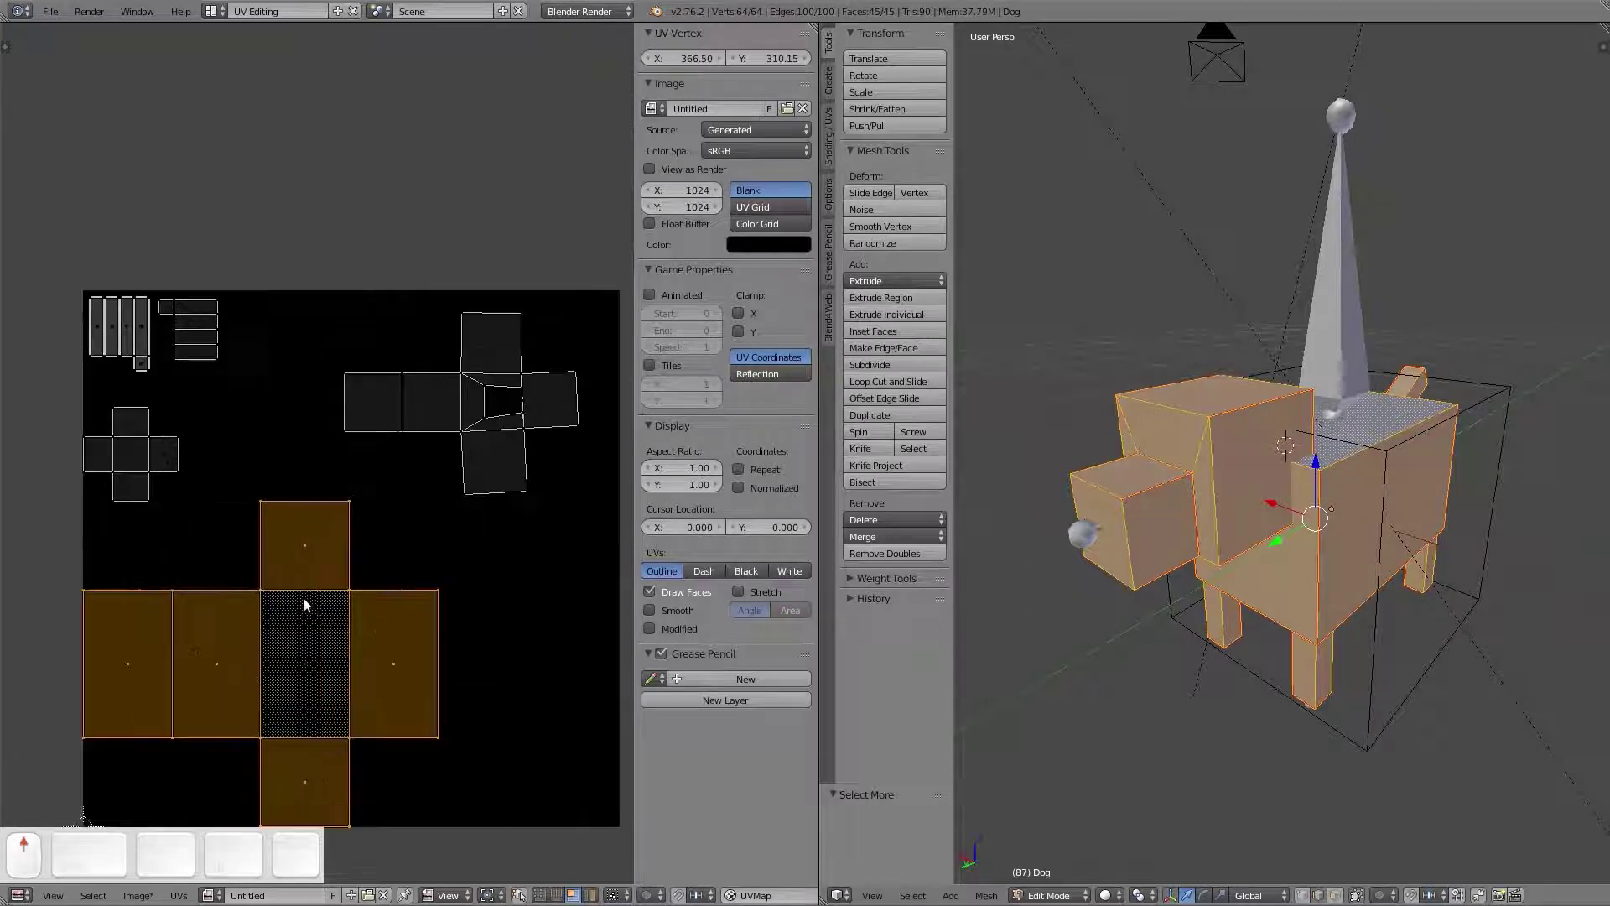
scroll(303, 597, up, 2)
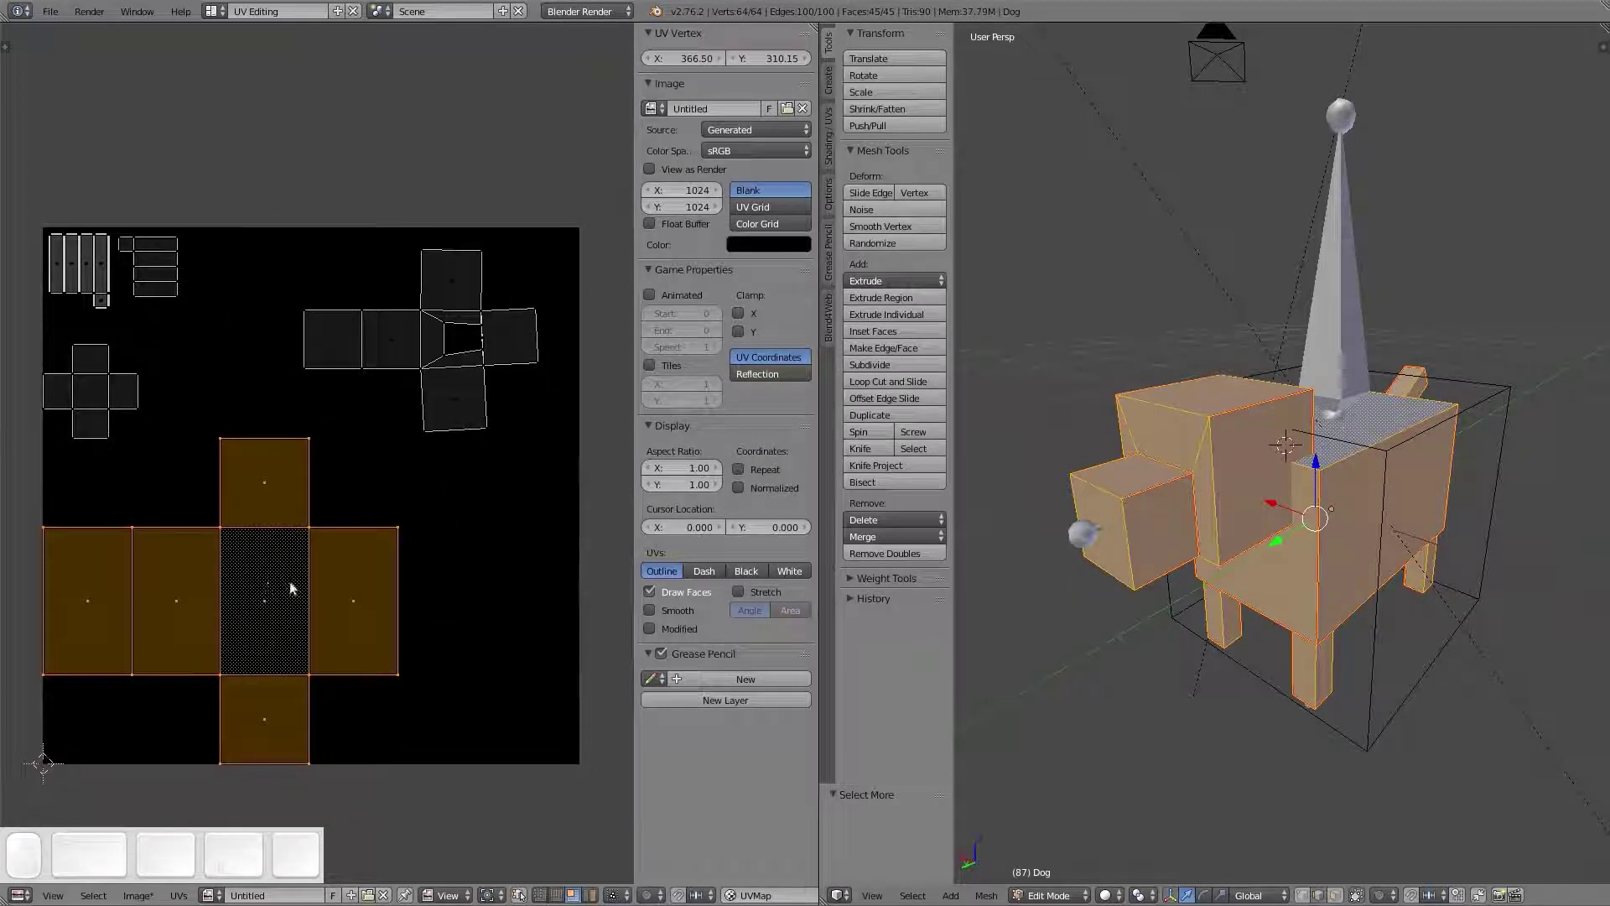
key(g)
click(350, 530)
Scale the body island by 1.254 and move it by -0.017 in both X and Y
key(s)
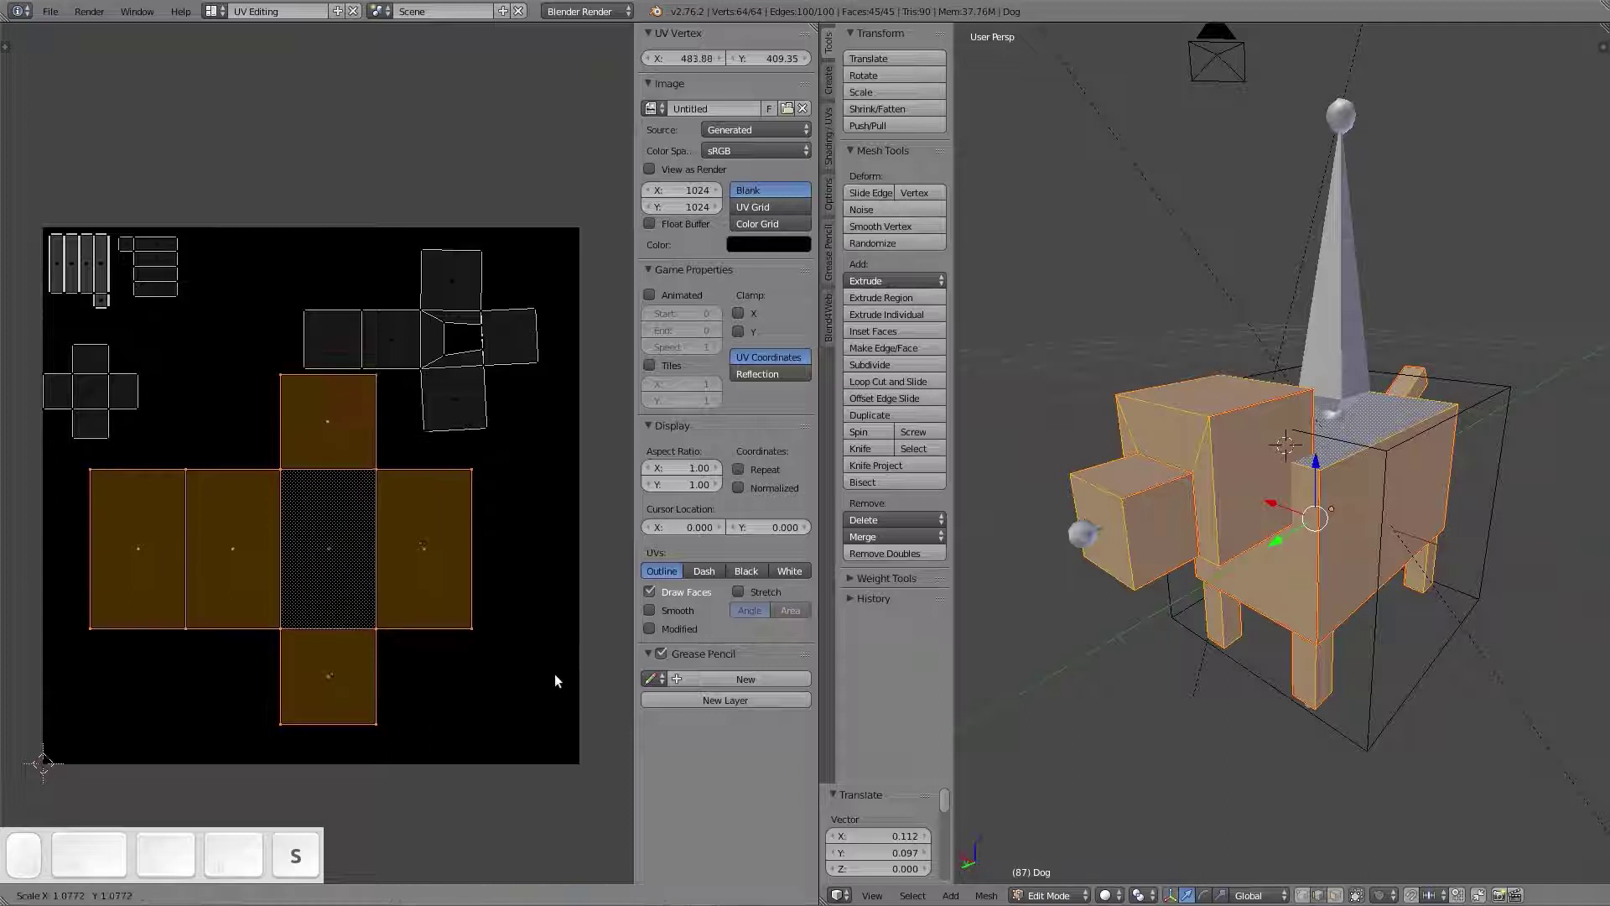
click(575, 739)
key(g)
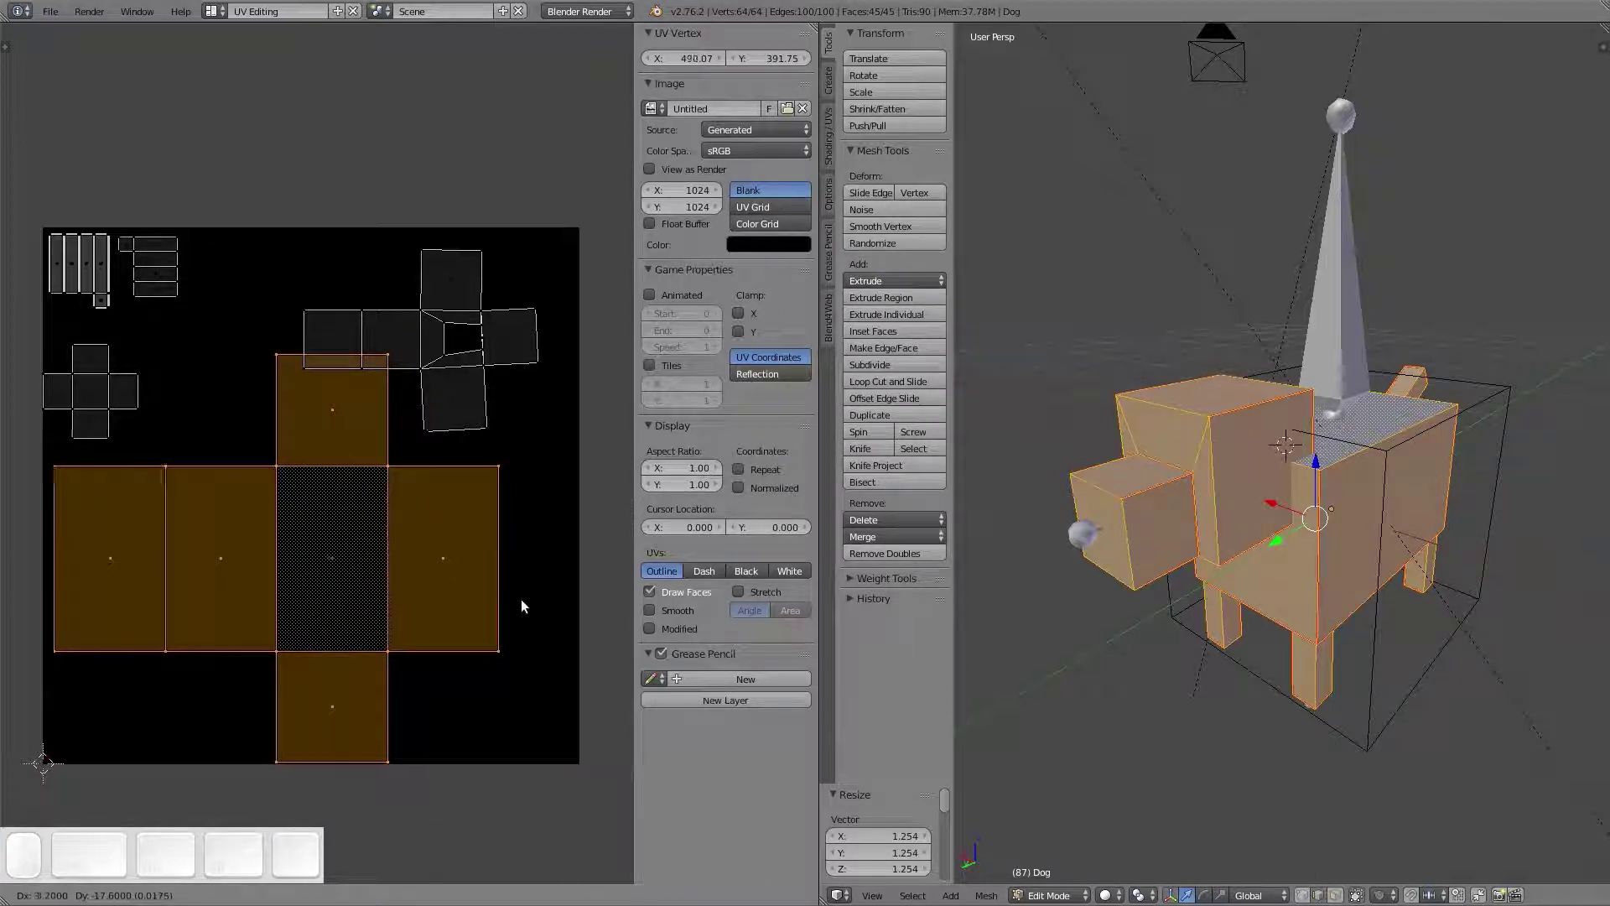
click(516, 598)
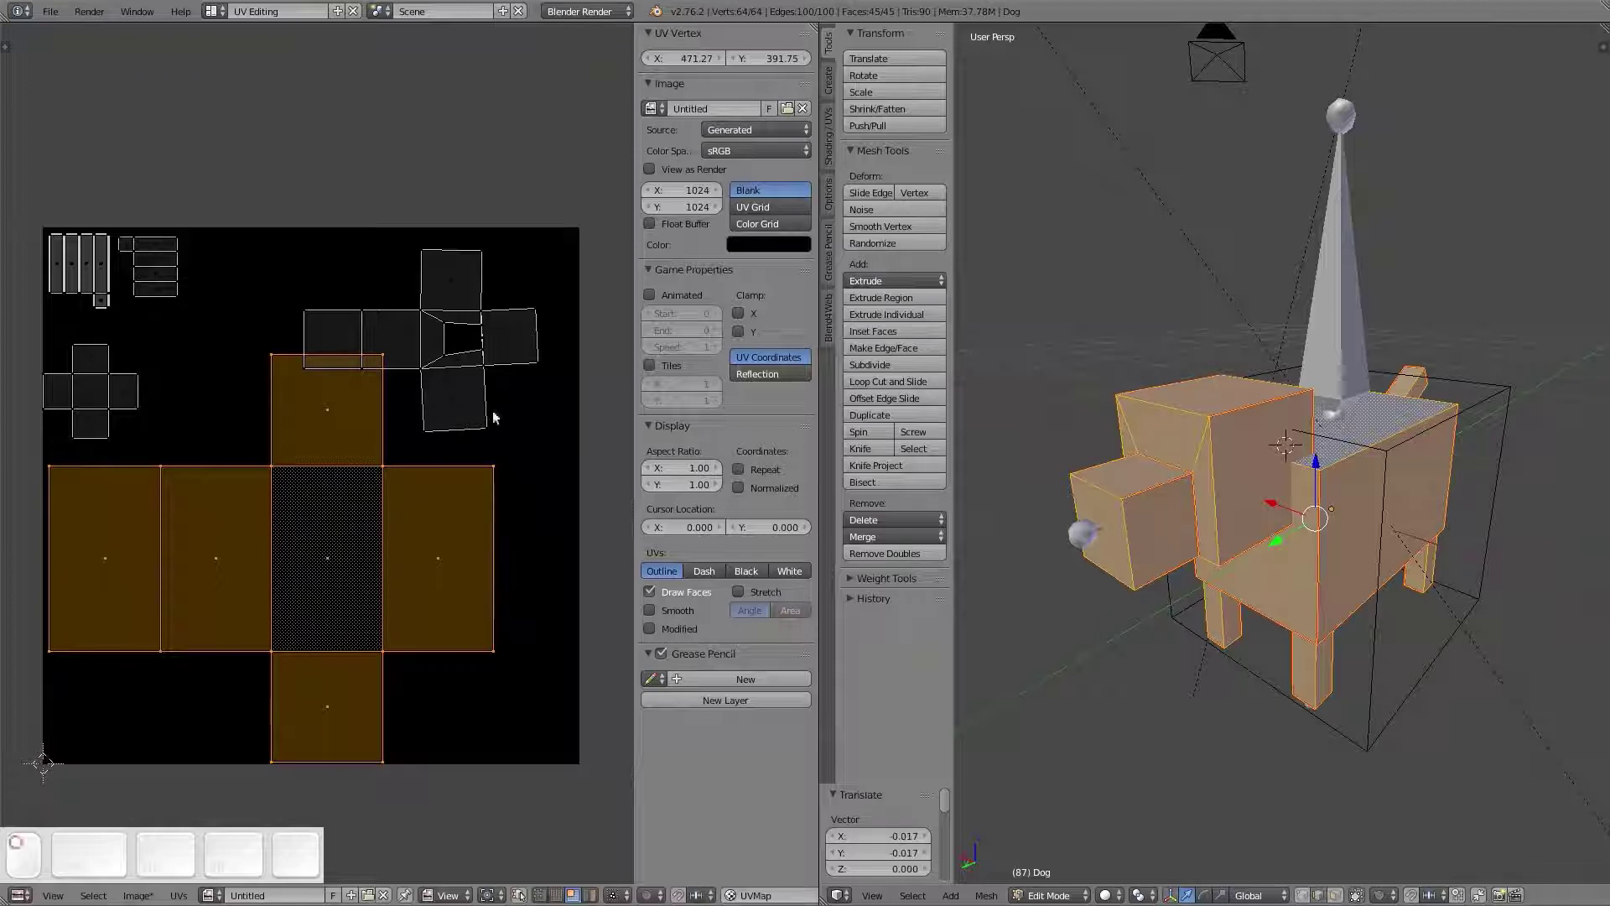
Select the whole head island by growing from a face, and move it by 0.056 in X and 0.033 in Y, clear of the body island
right_click(460, 318)
key(ctrl+KP_Add)
key(ctrl+KP_Add)
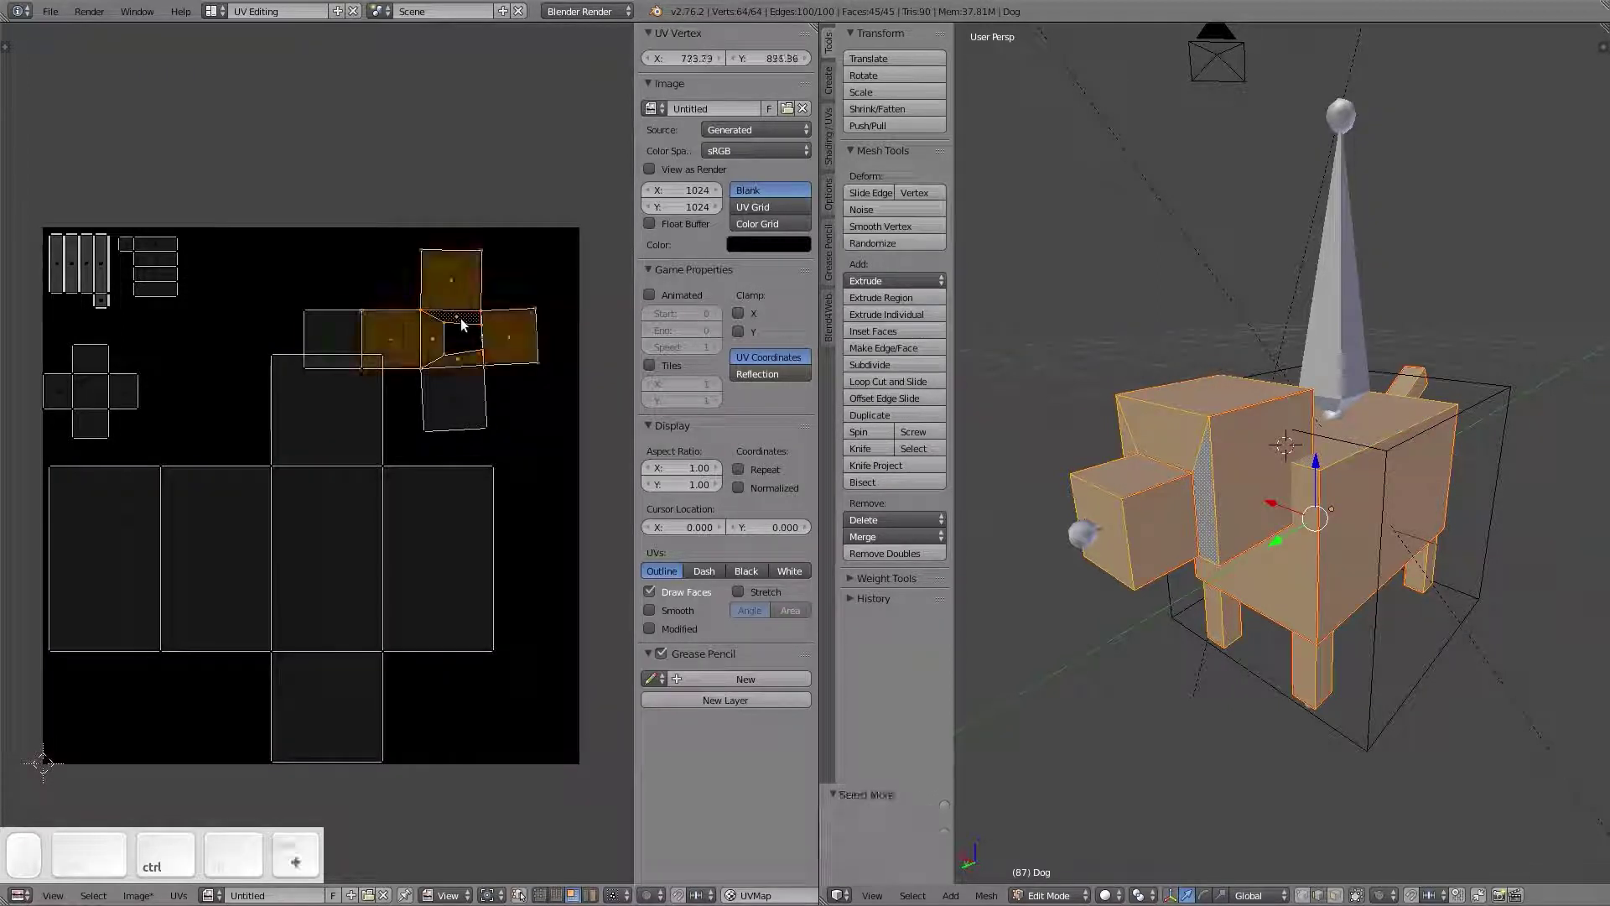
key(g)
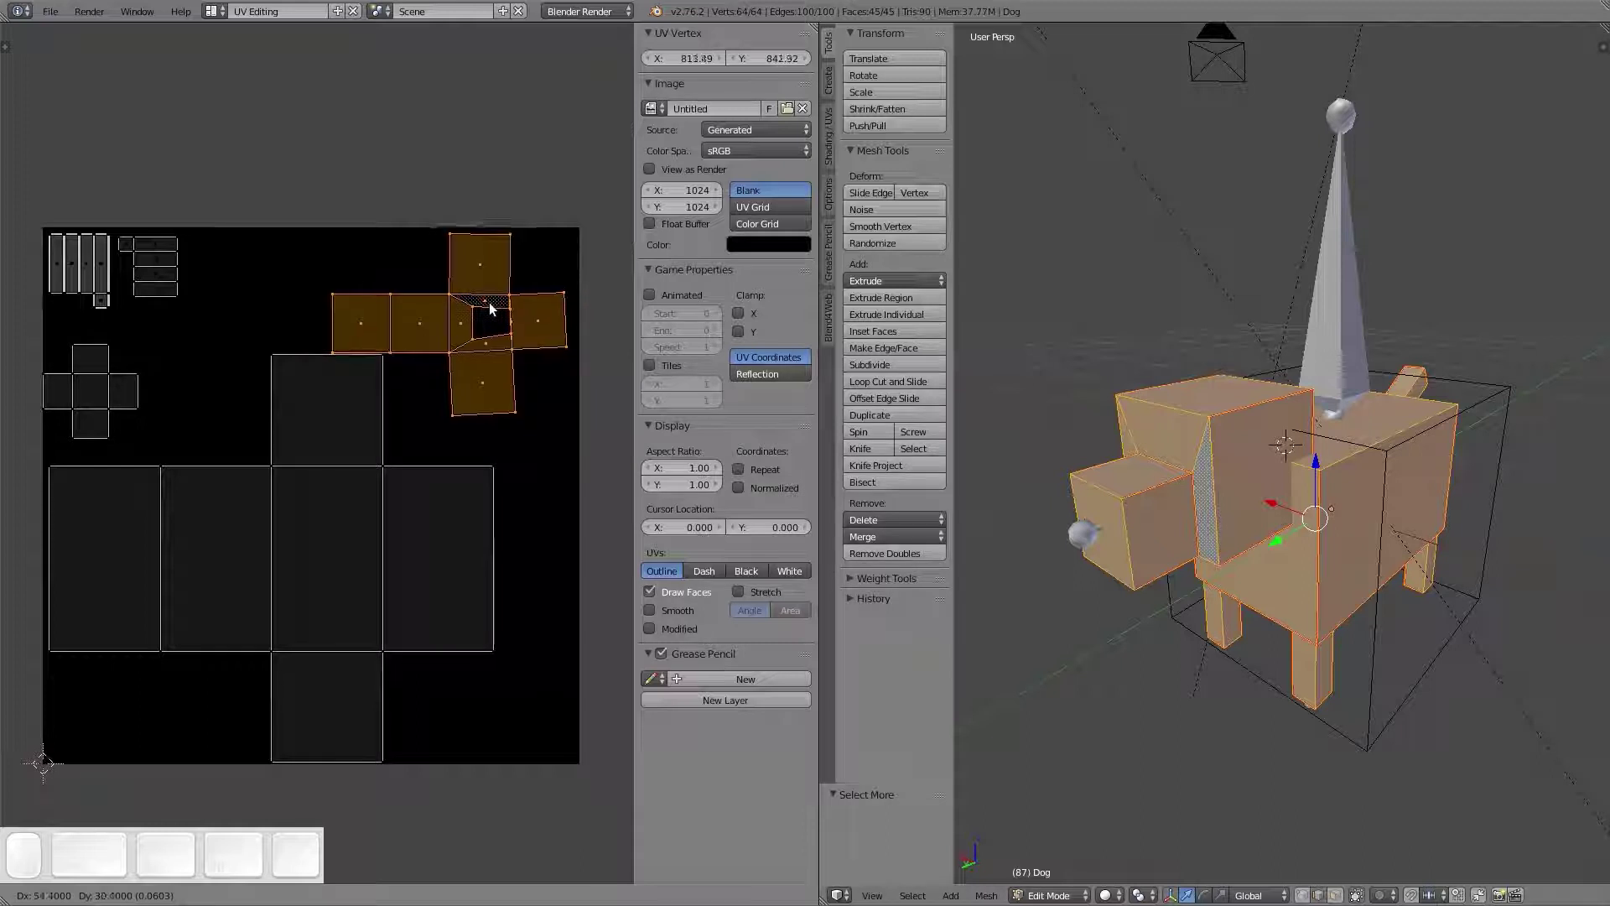
click(491, 303)
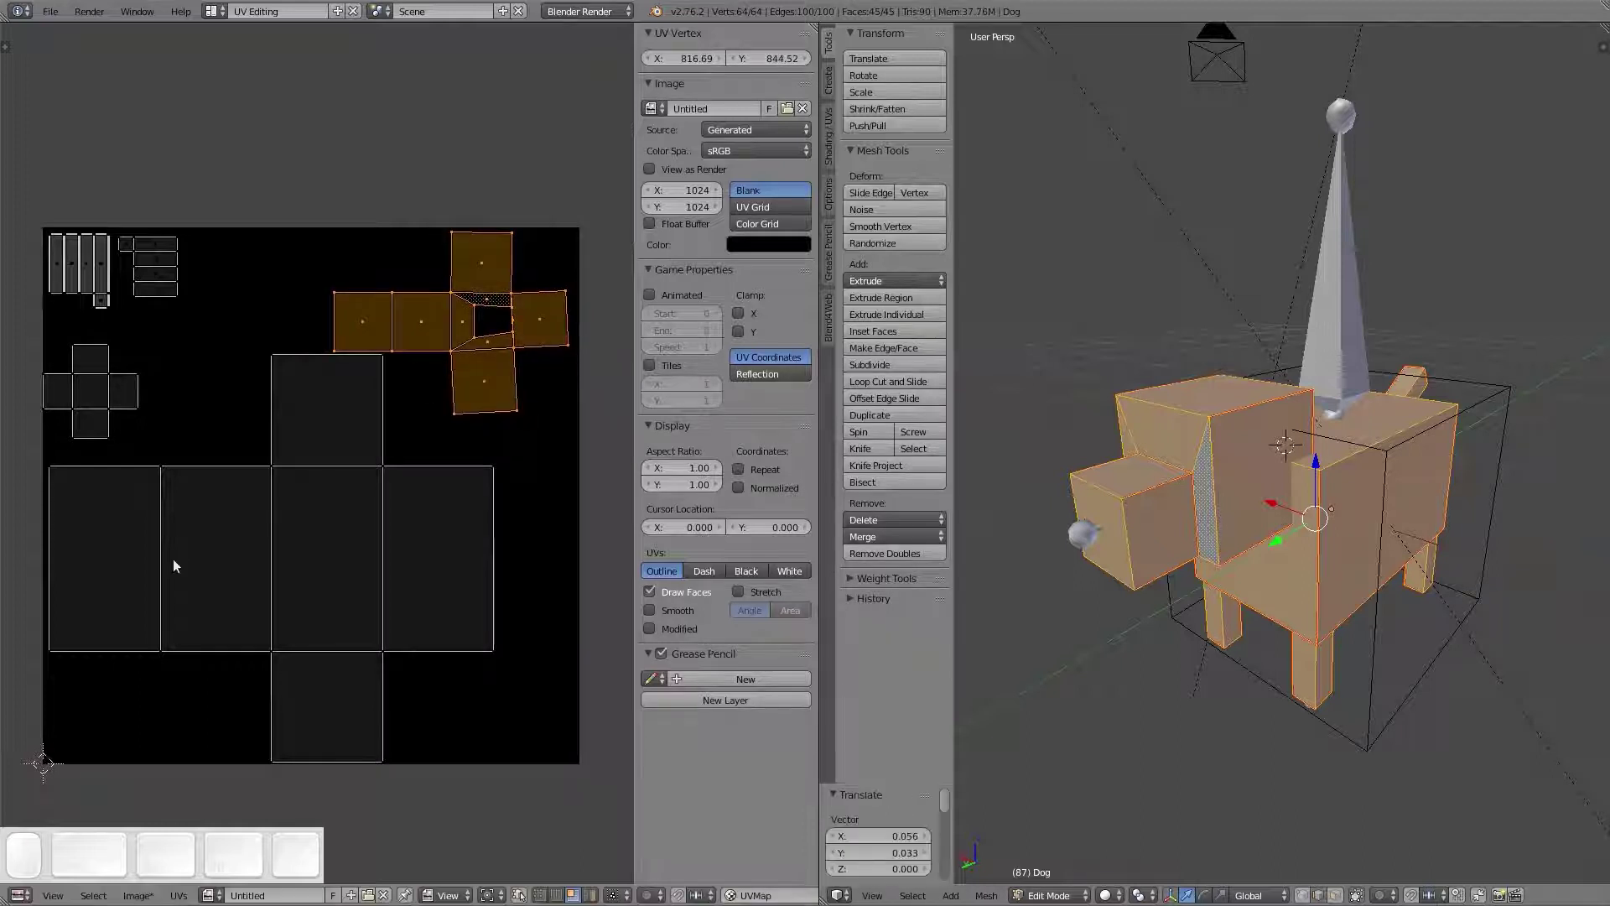
Select only the cross-shaped snout island by growing from its center face, and move it by 0.108 in X and 0.011 in Y
key(a)
right_click(101, 400)
key(ctrl+KP_Add)
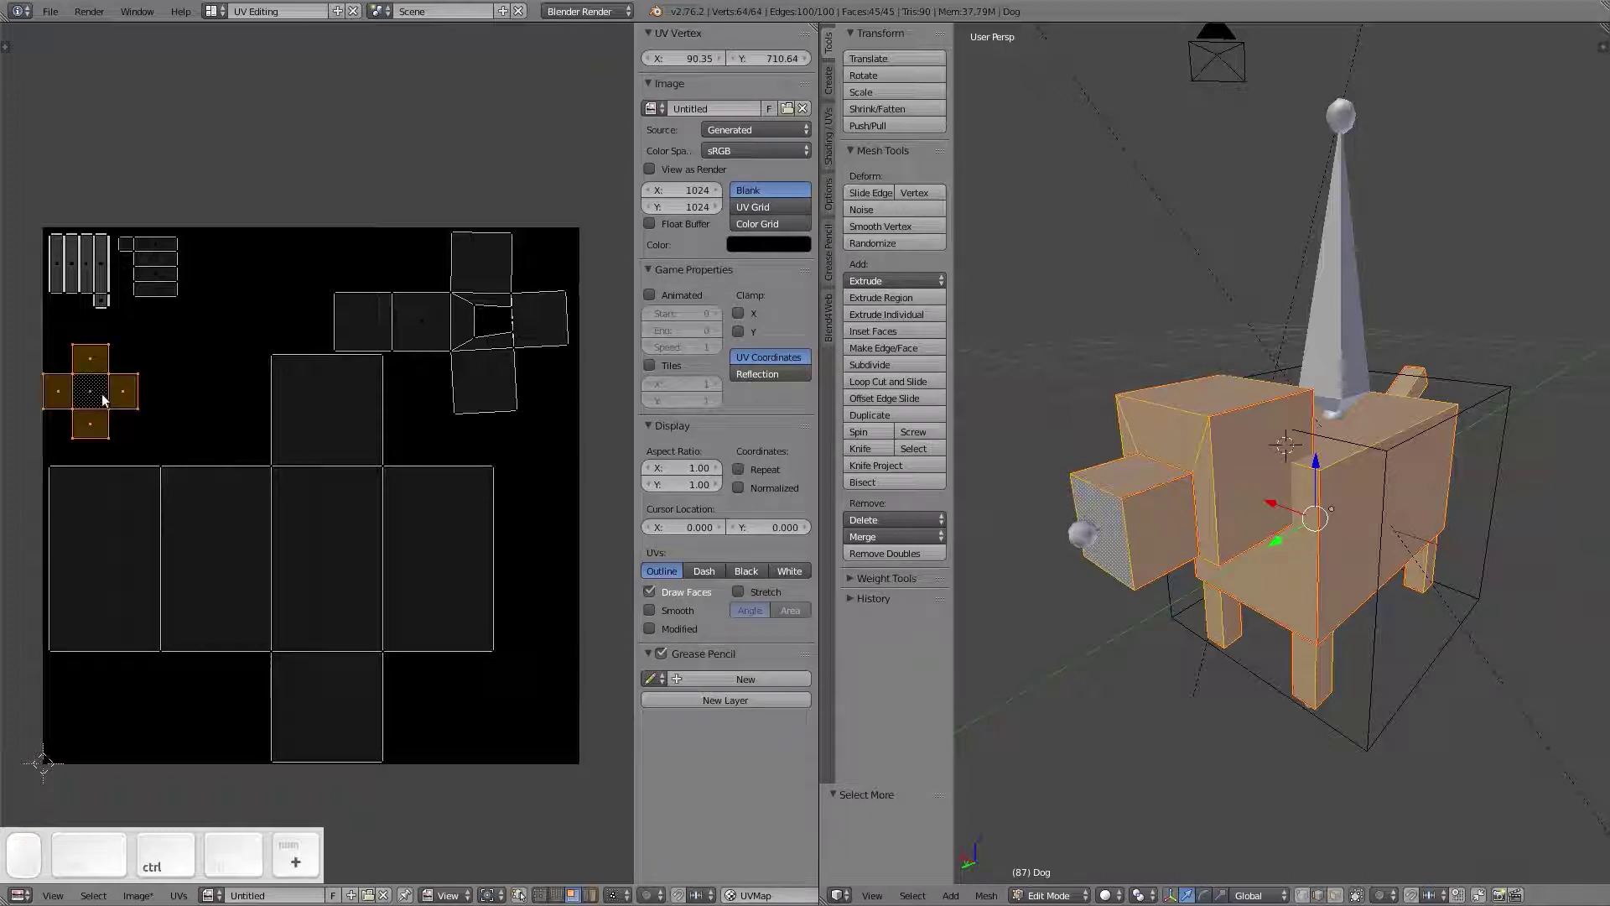
key(g)
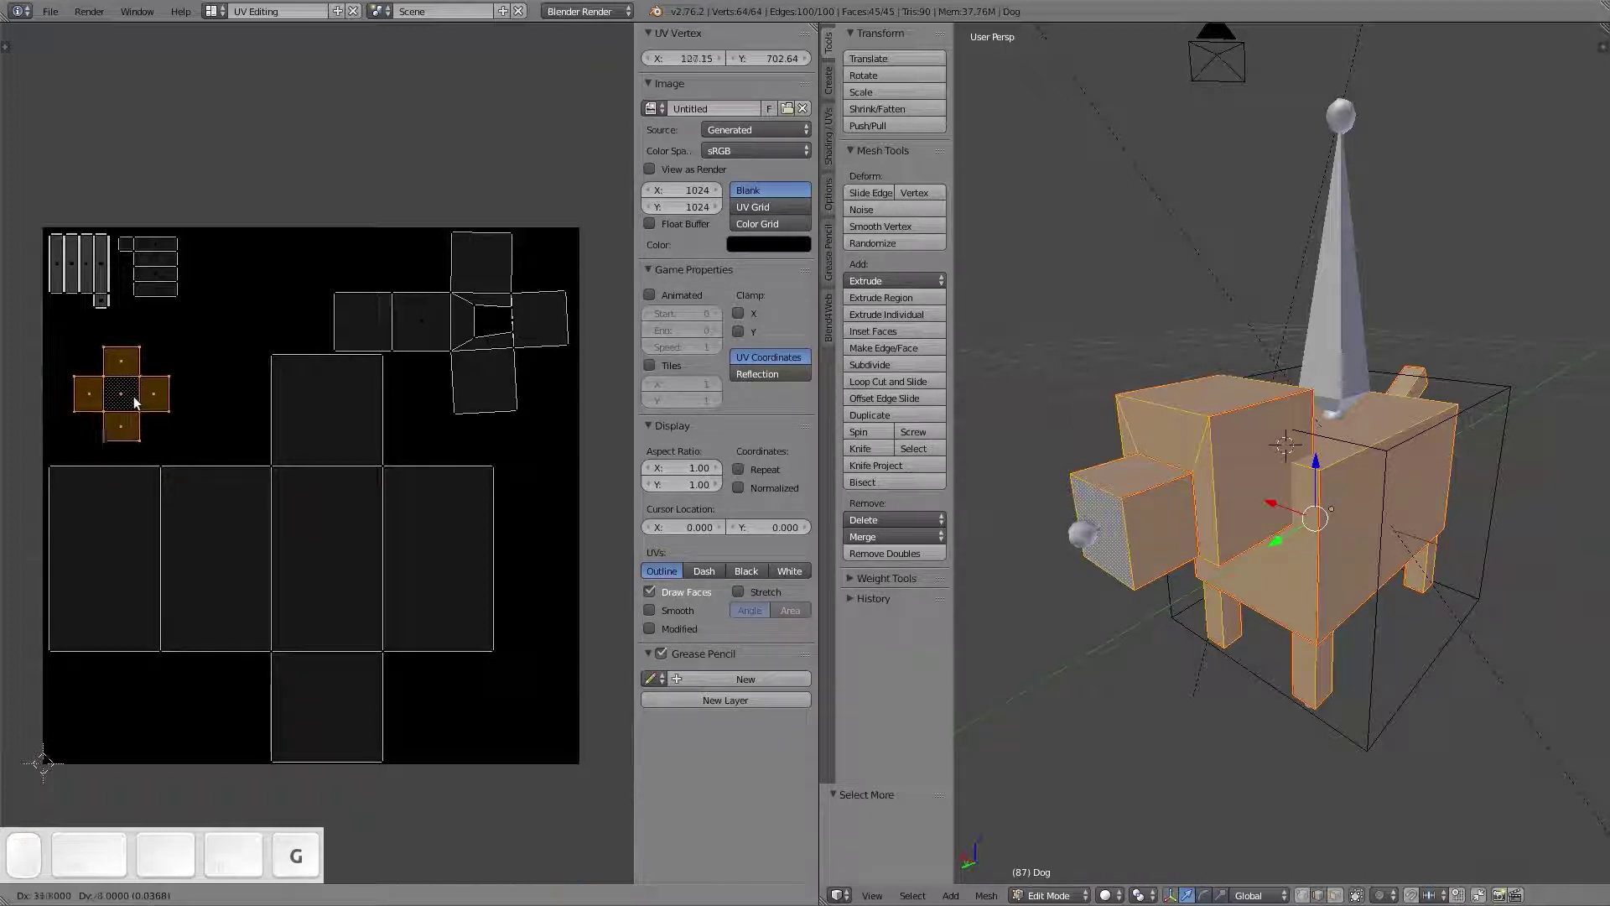
click(161, 394)
Enlarge the snout island to about 1.5 times its size and clear the selection
key(s)
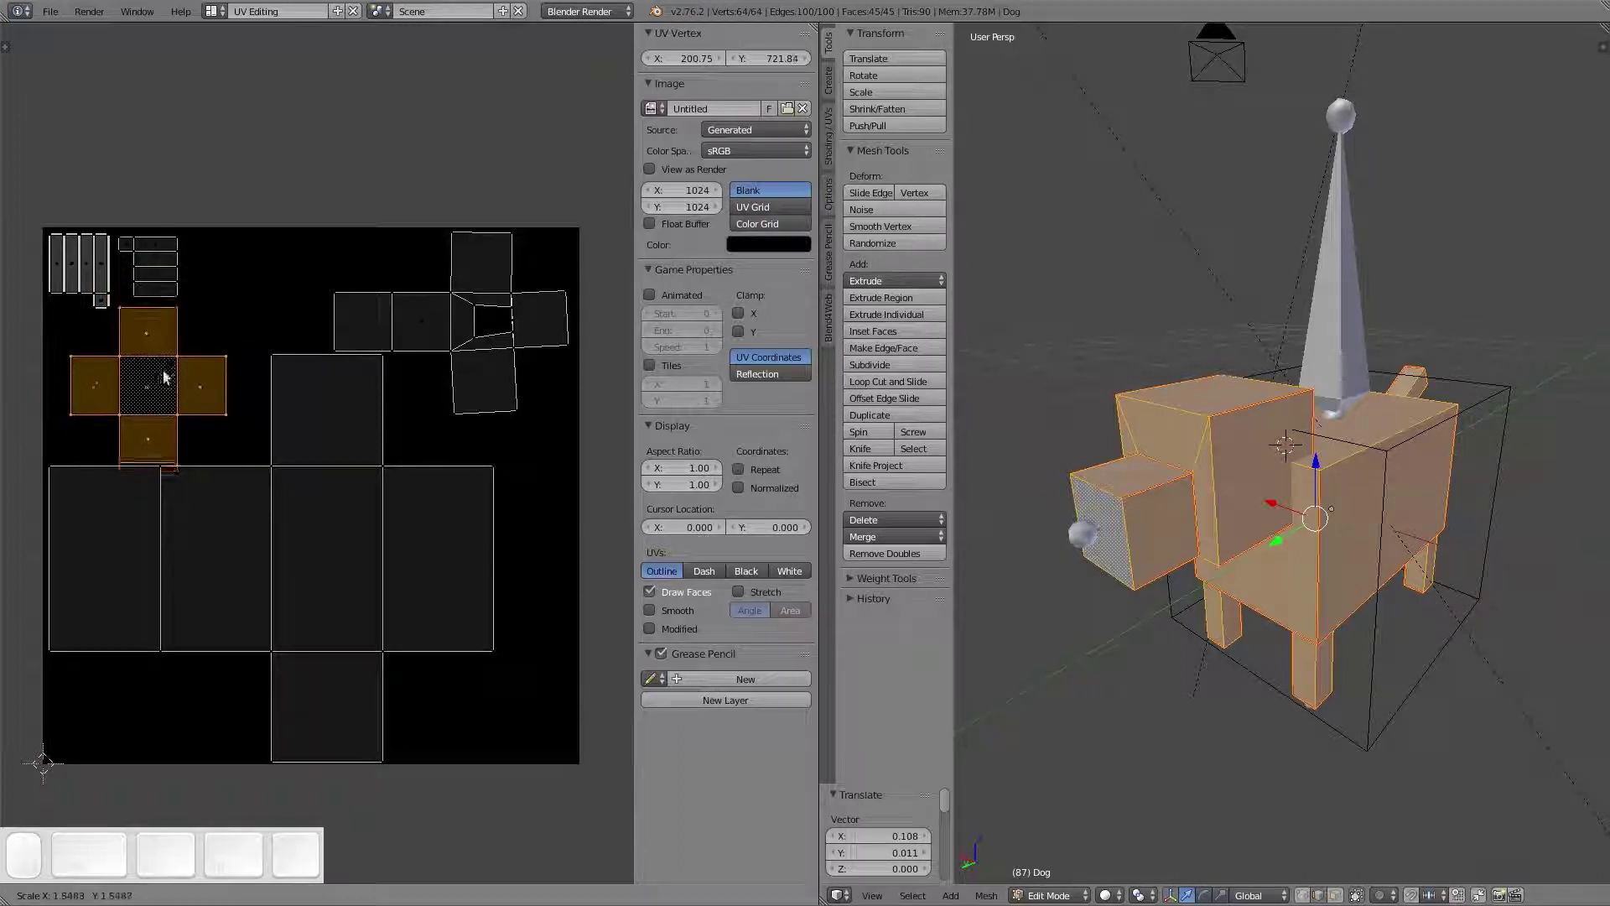
click(167, 375)
key(g)
right_click(166, 375)
key(a)
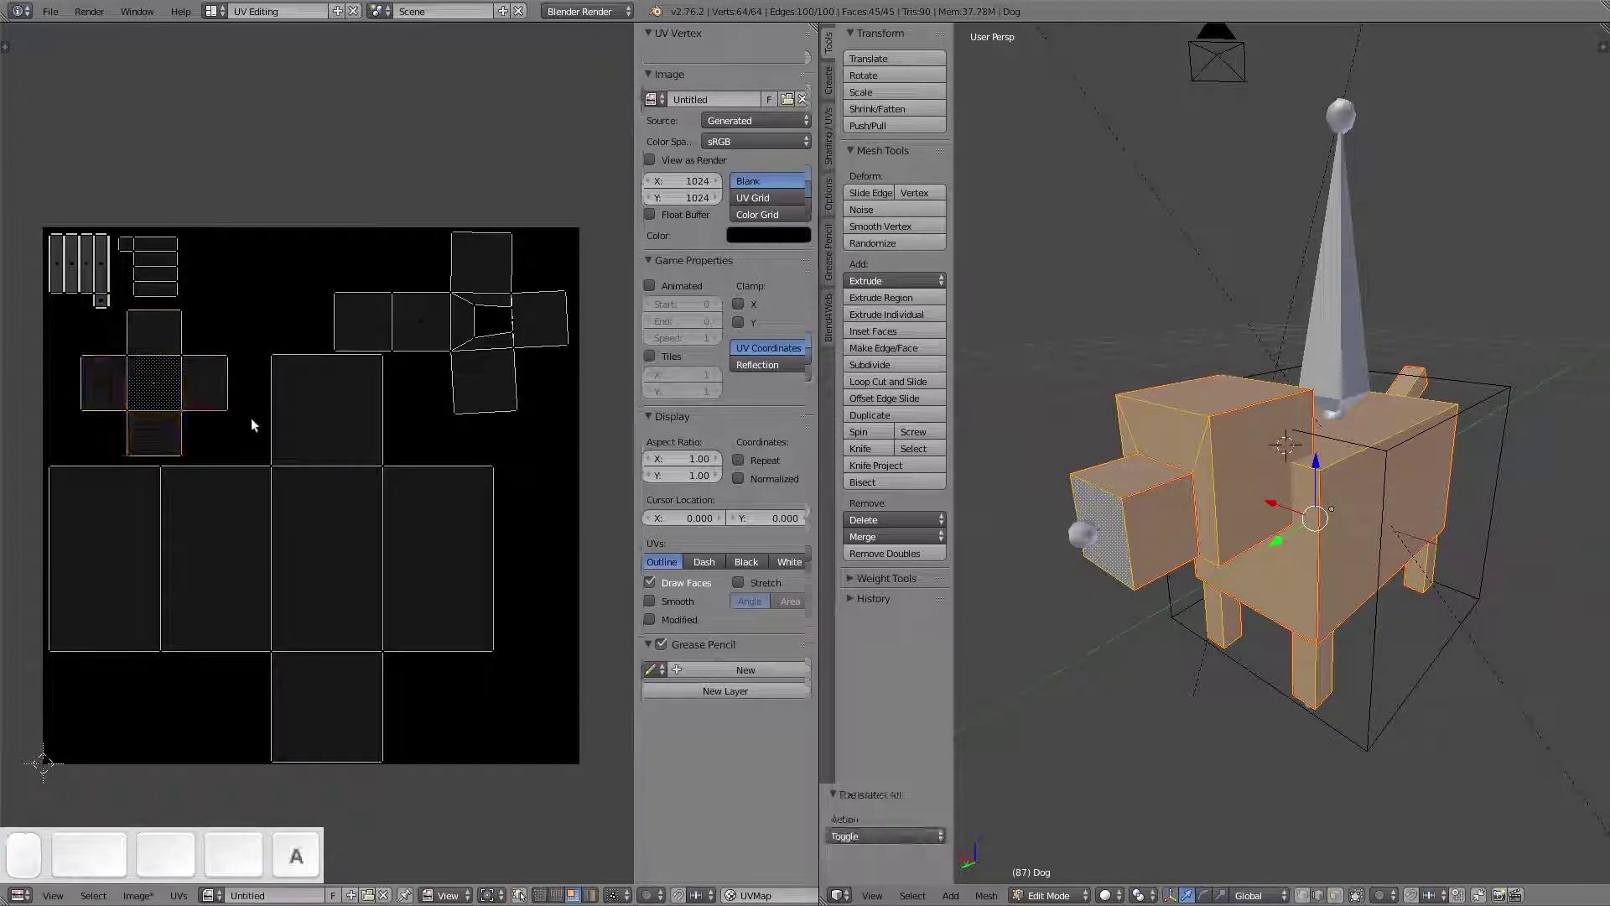
Try Minimize Stretch on all UV islands, varying the blend between 0.00 and 1.00
key(a)
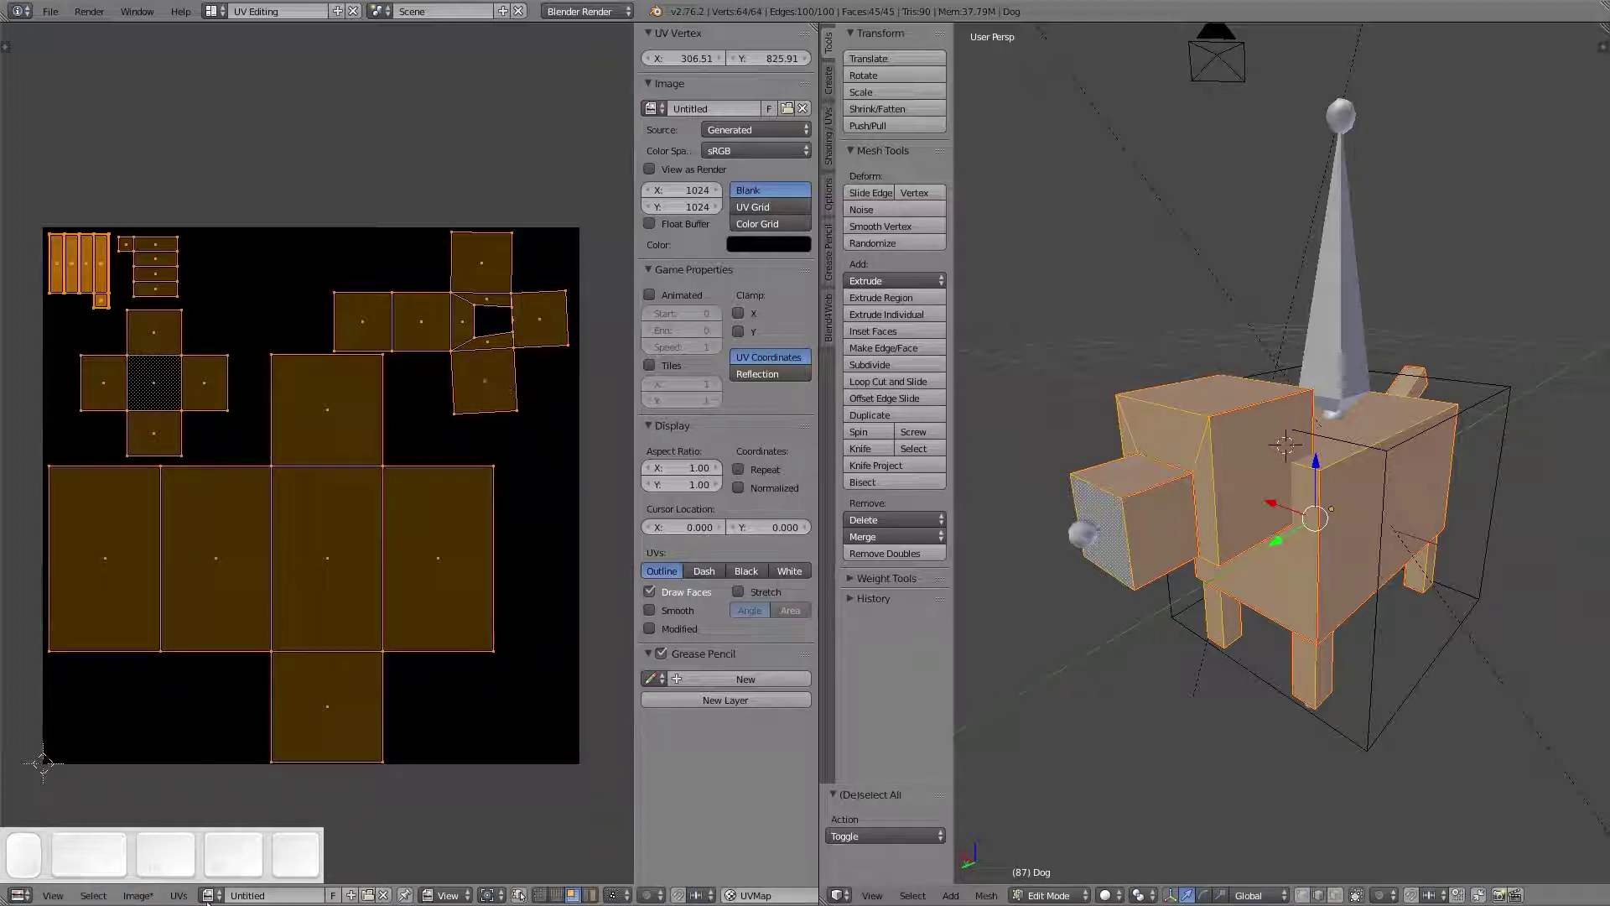
click(178, 895)
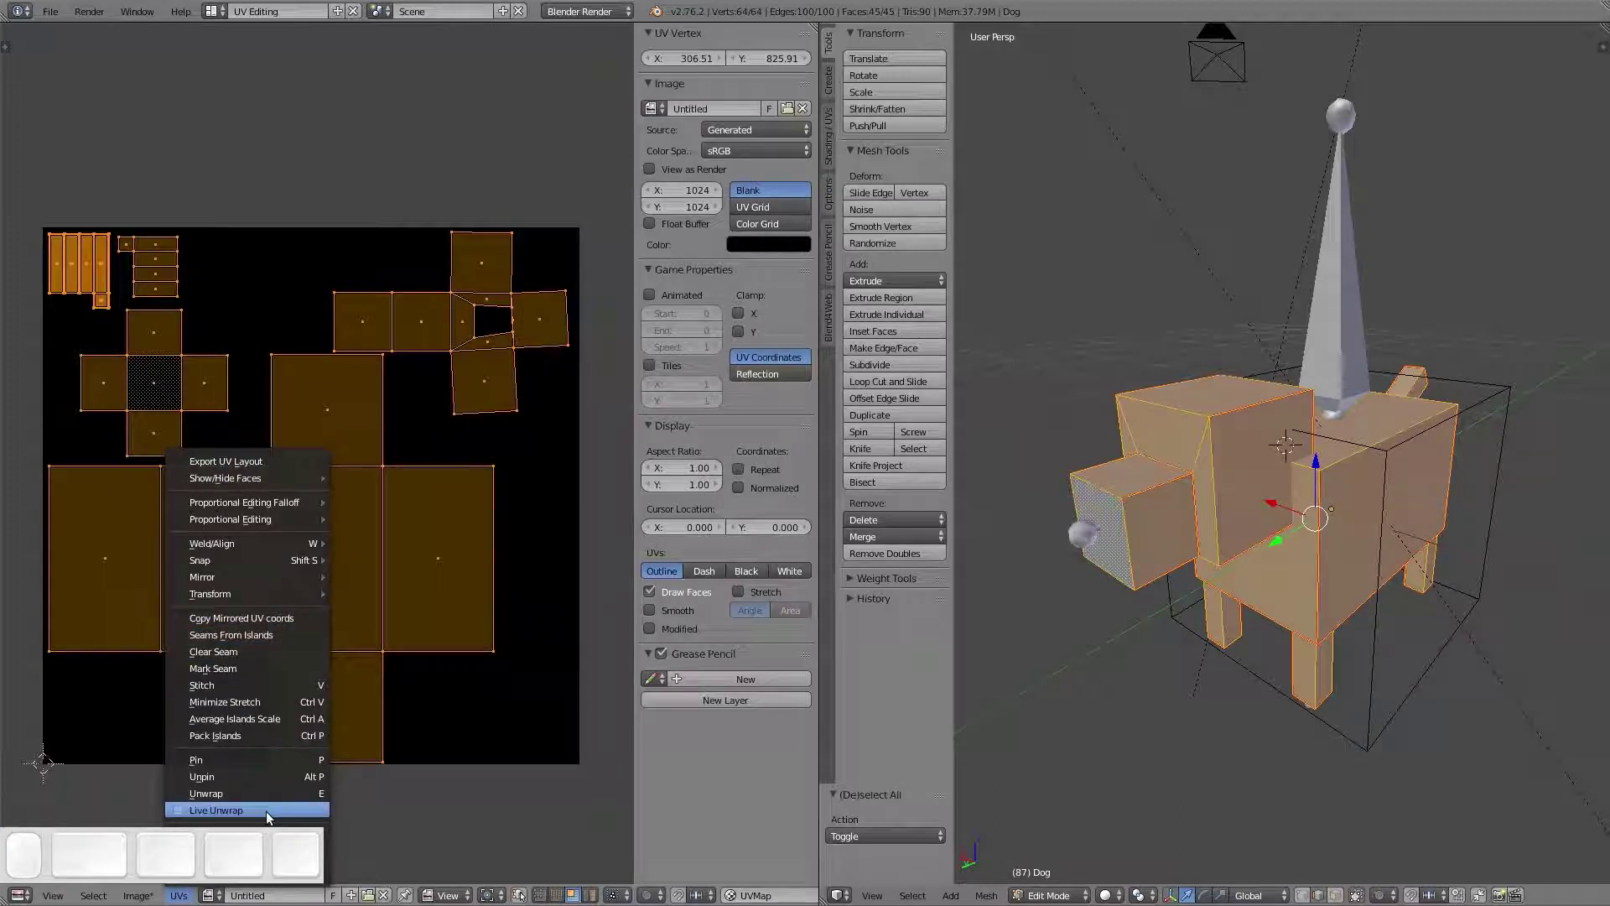
click(90, 802)
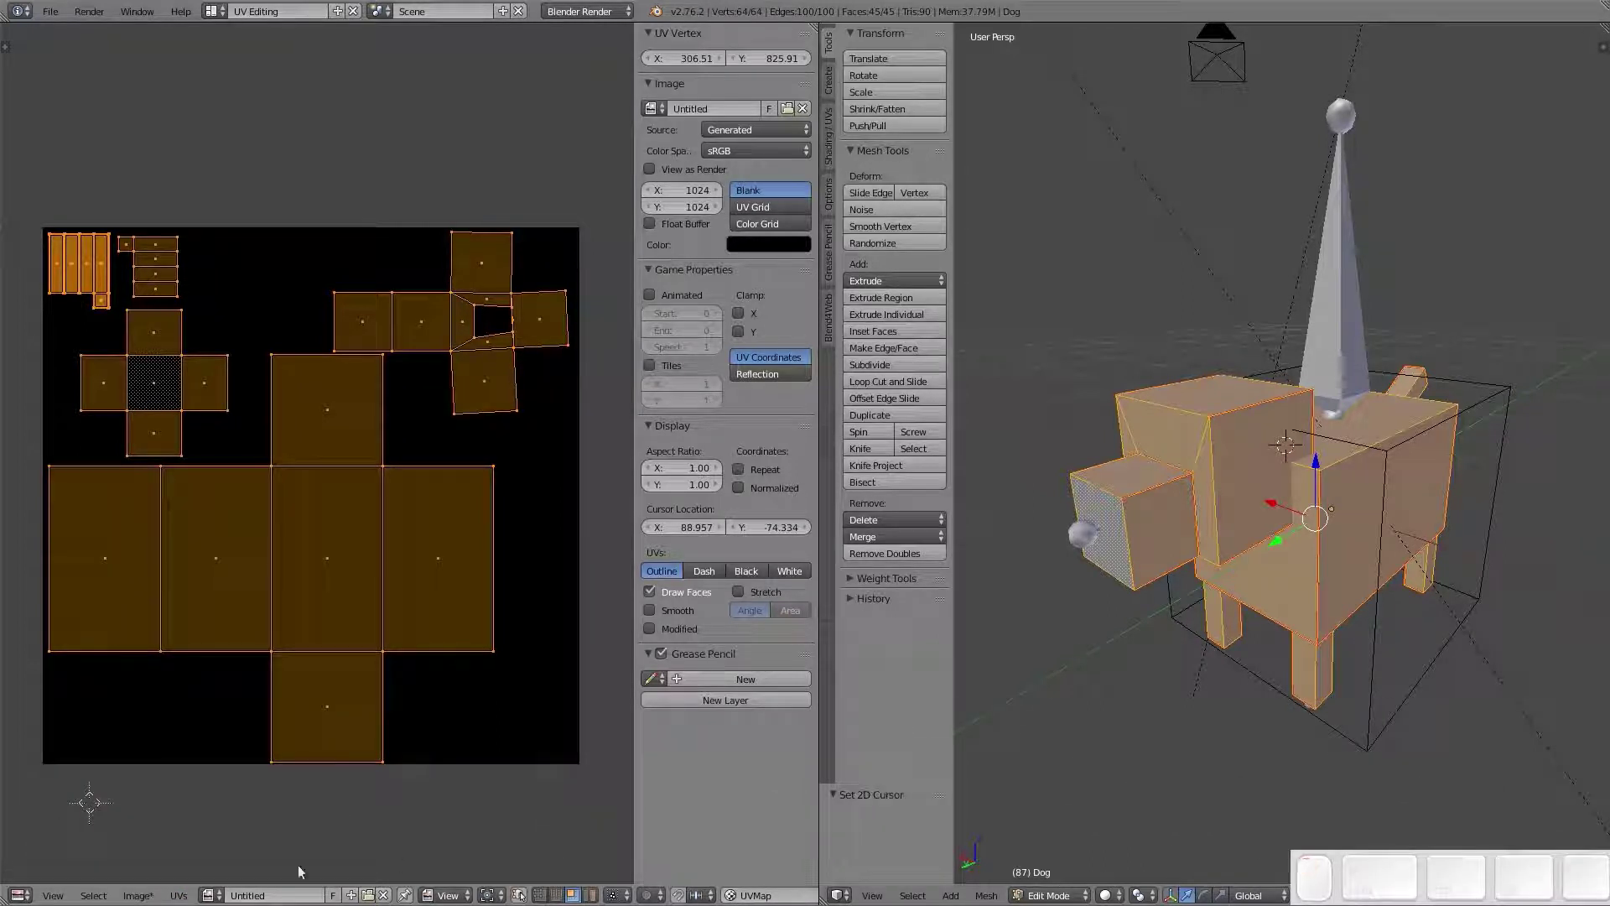
click(83, 896)
mouse_move(141, 896)
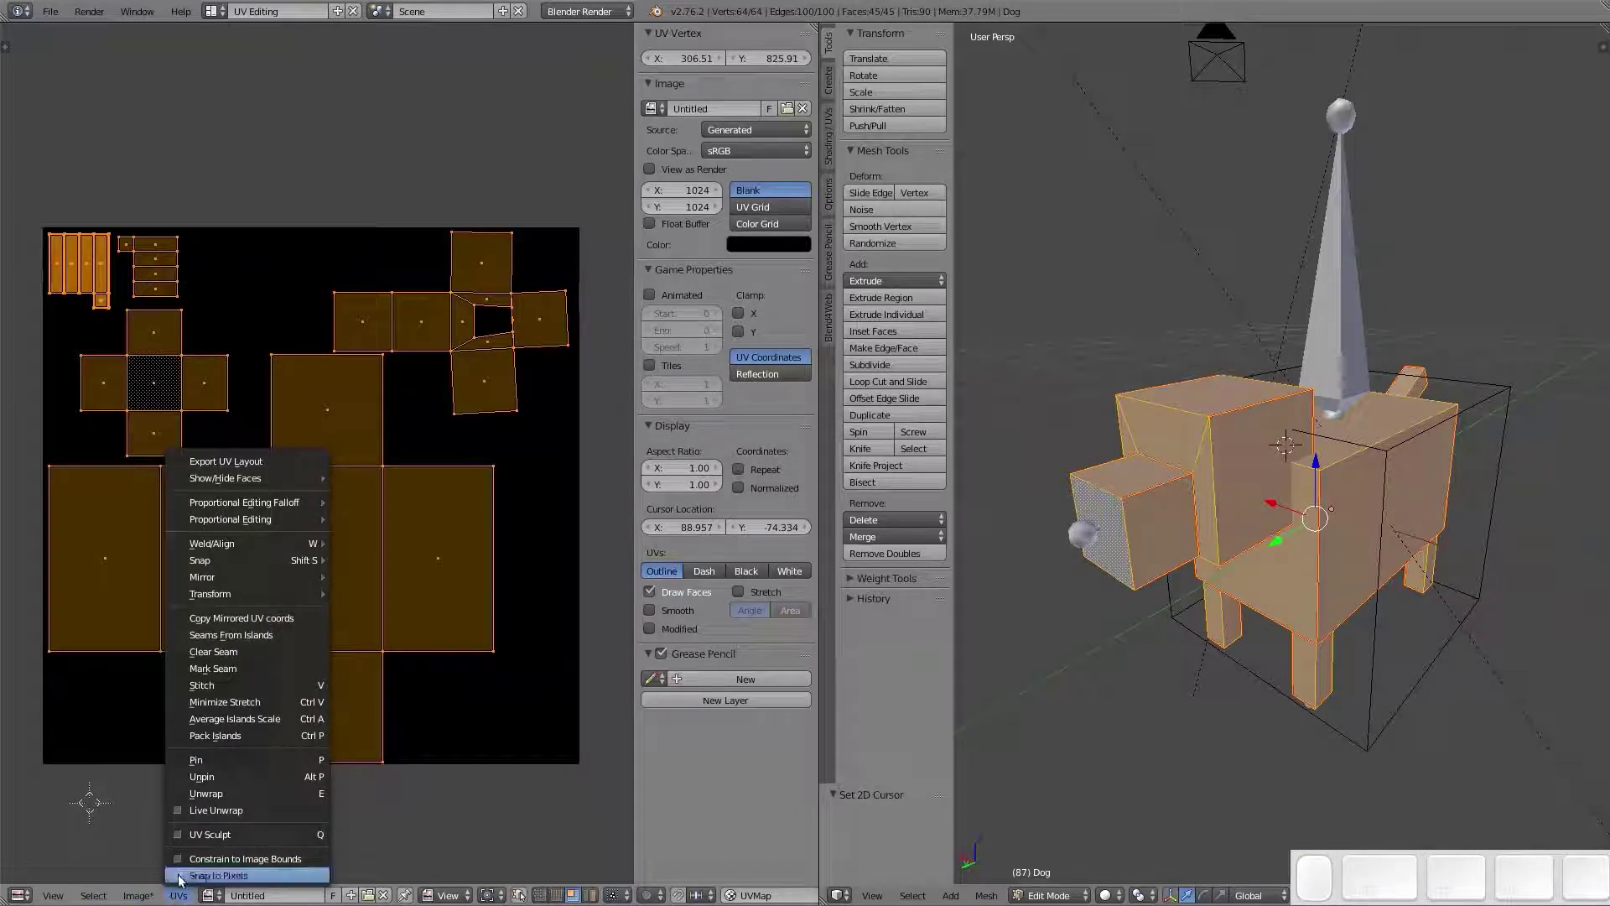
click(243, 702)
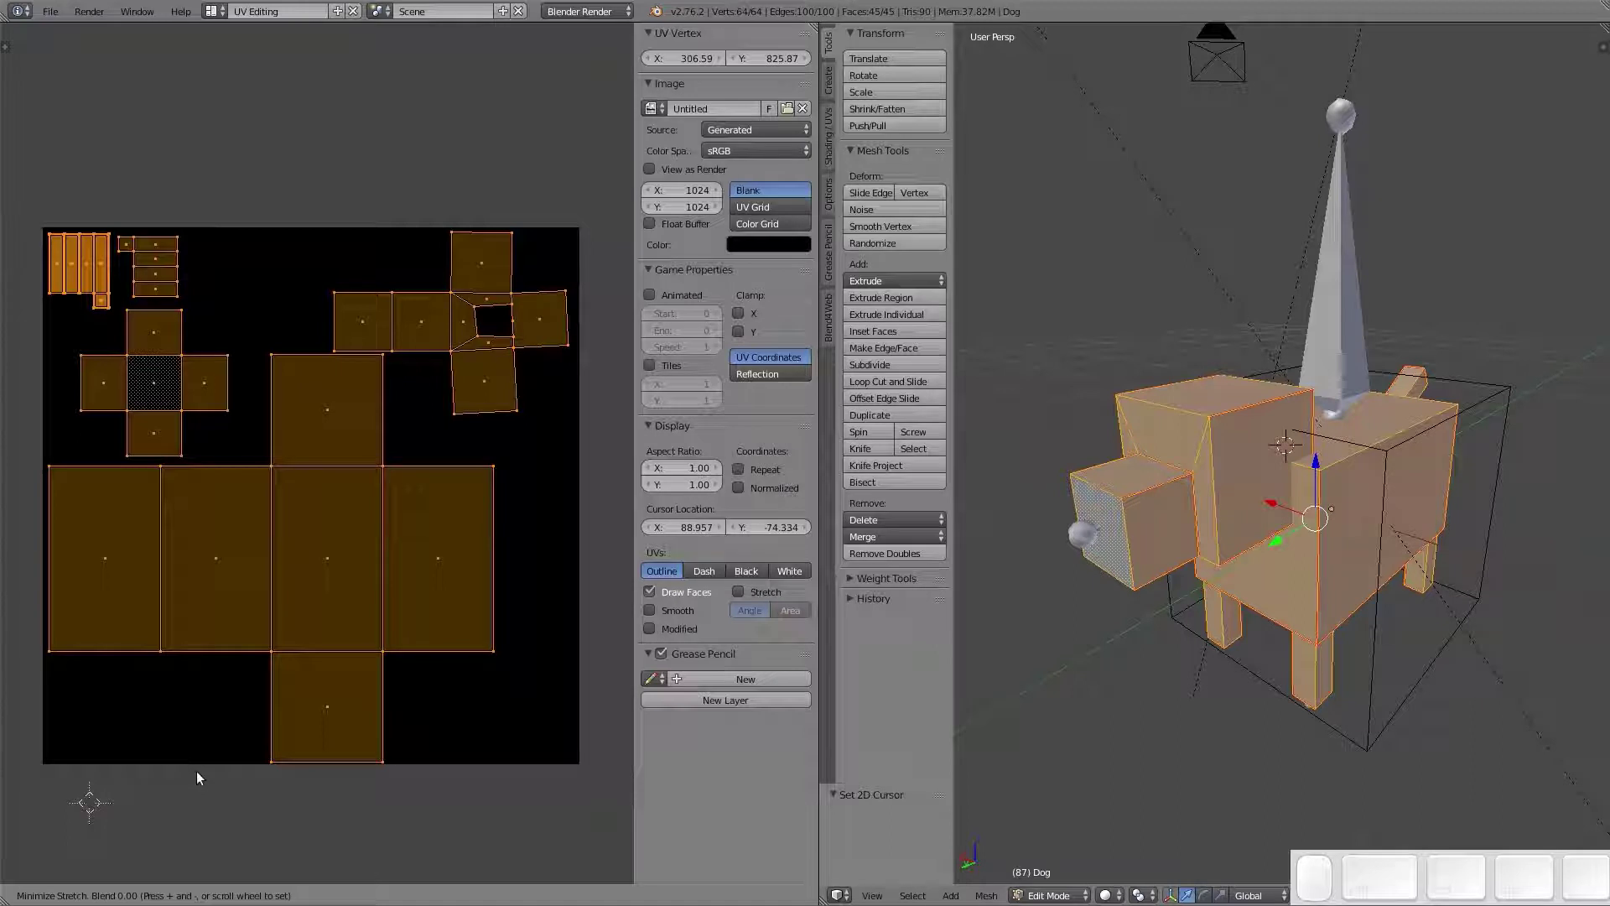
scroll(236, 646, up, 6)
scroll(236, 646, down, 6)
scroll(236, 645, up, 1)
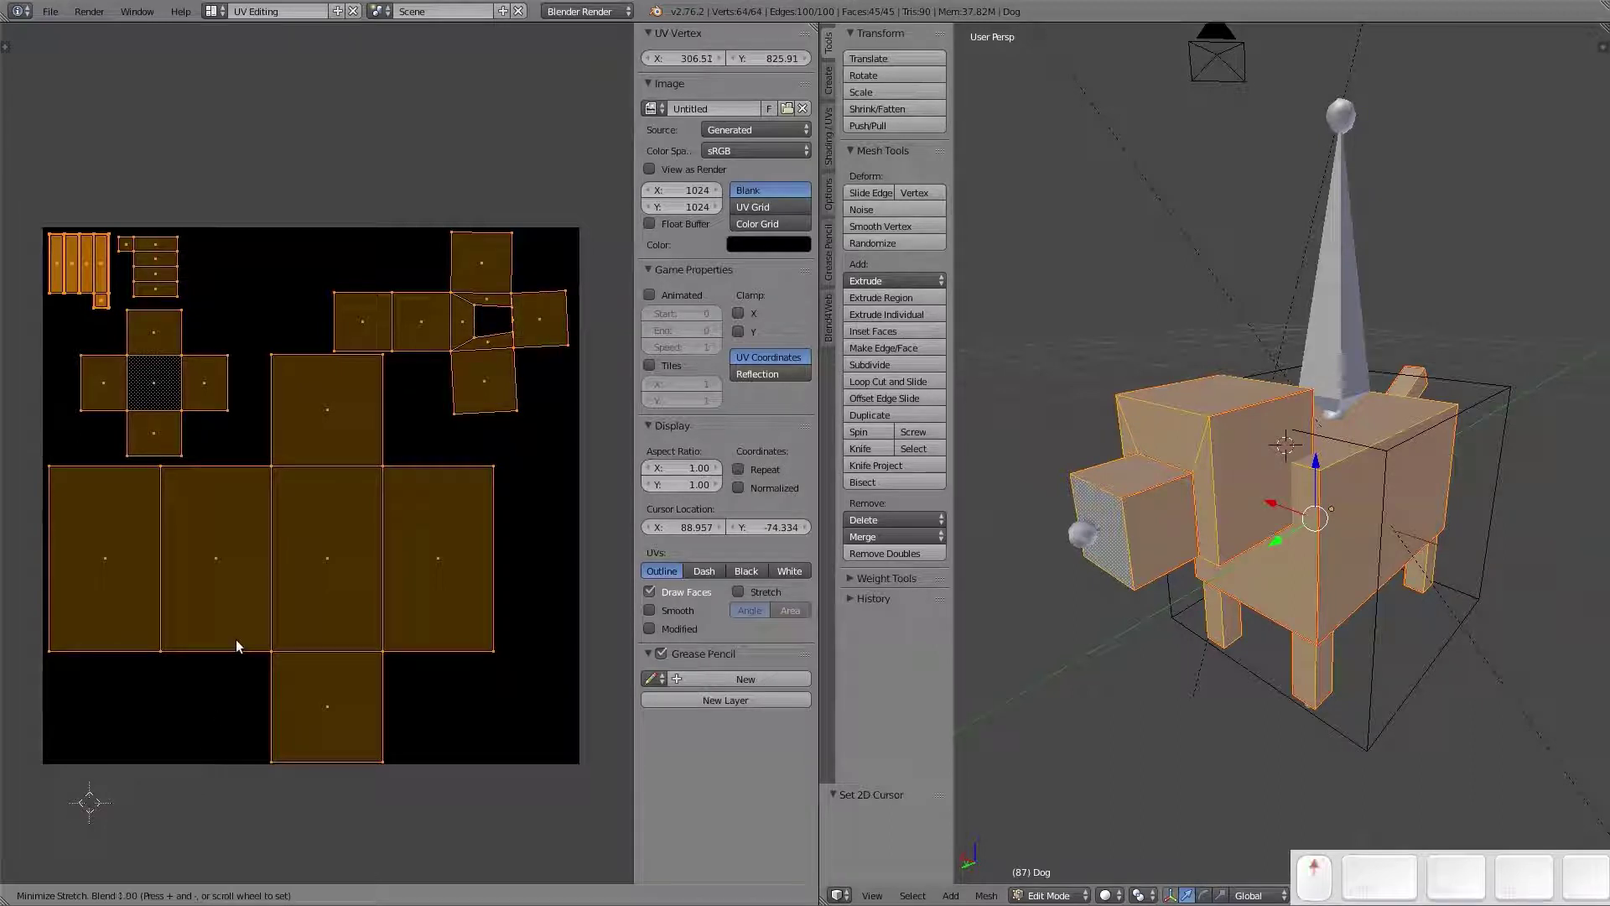
scroll(523, 312, down, 8)
click(518, 466)
click(52, 895)
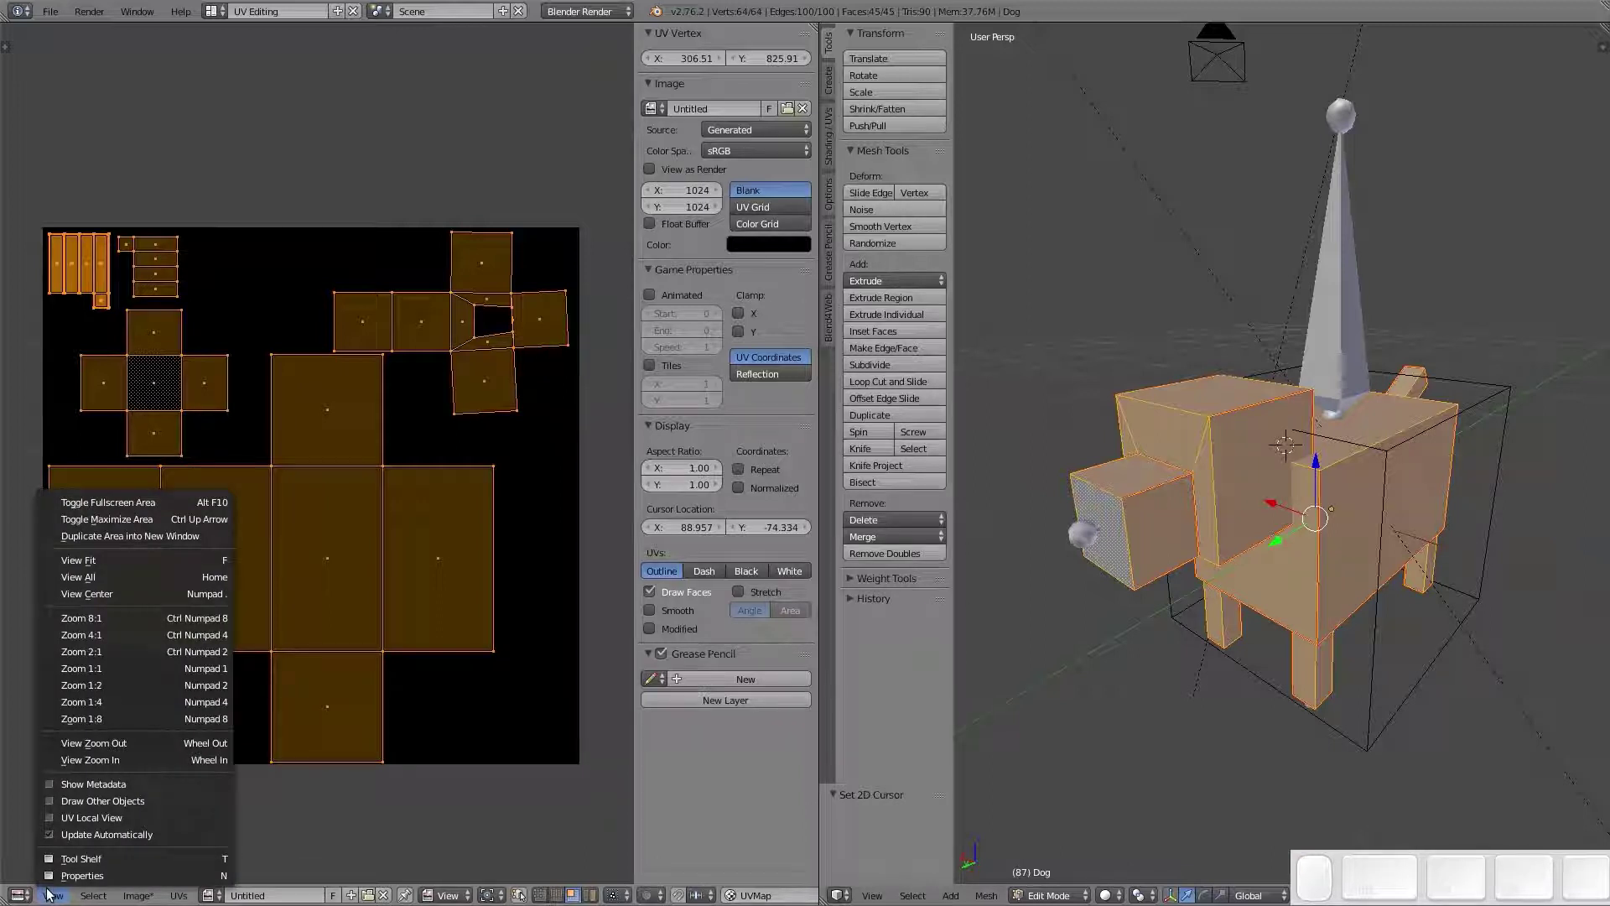
mouse_move(81, 897)
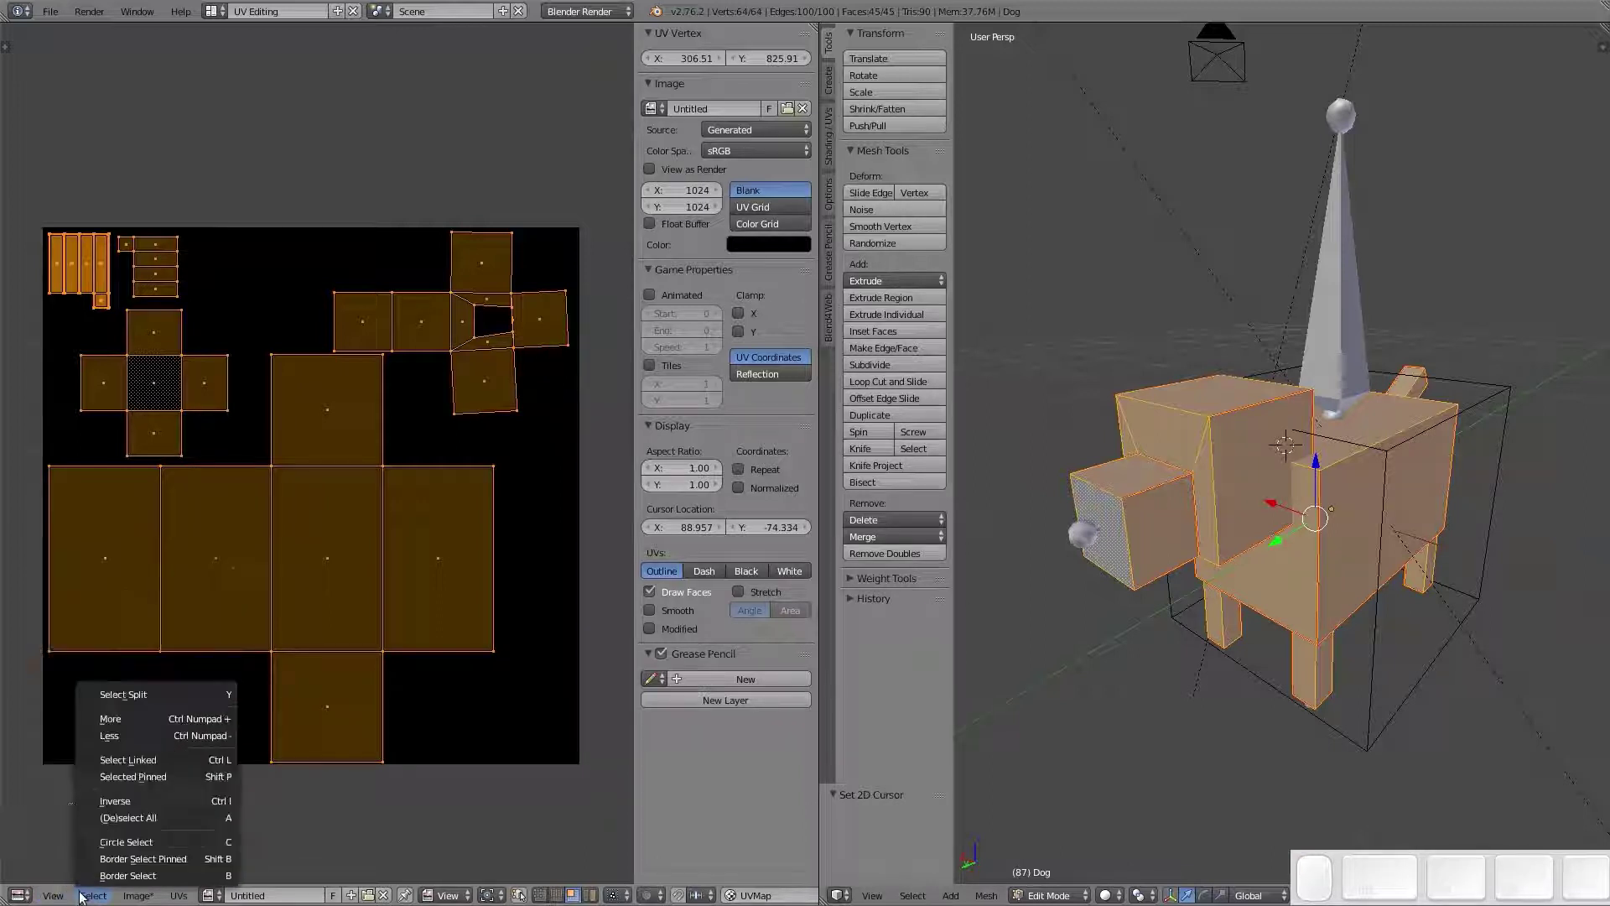
click(132, 895)
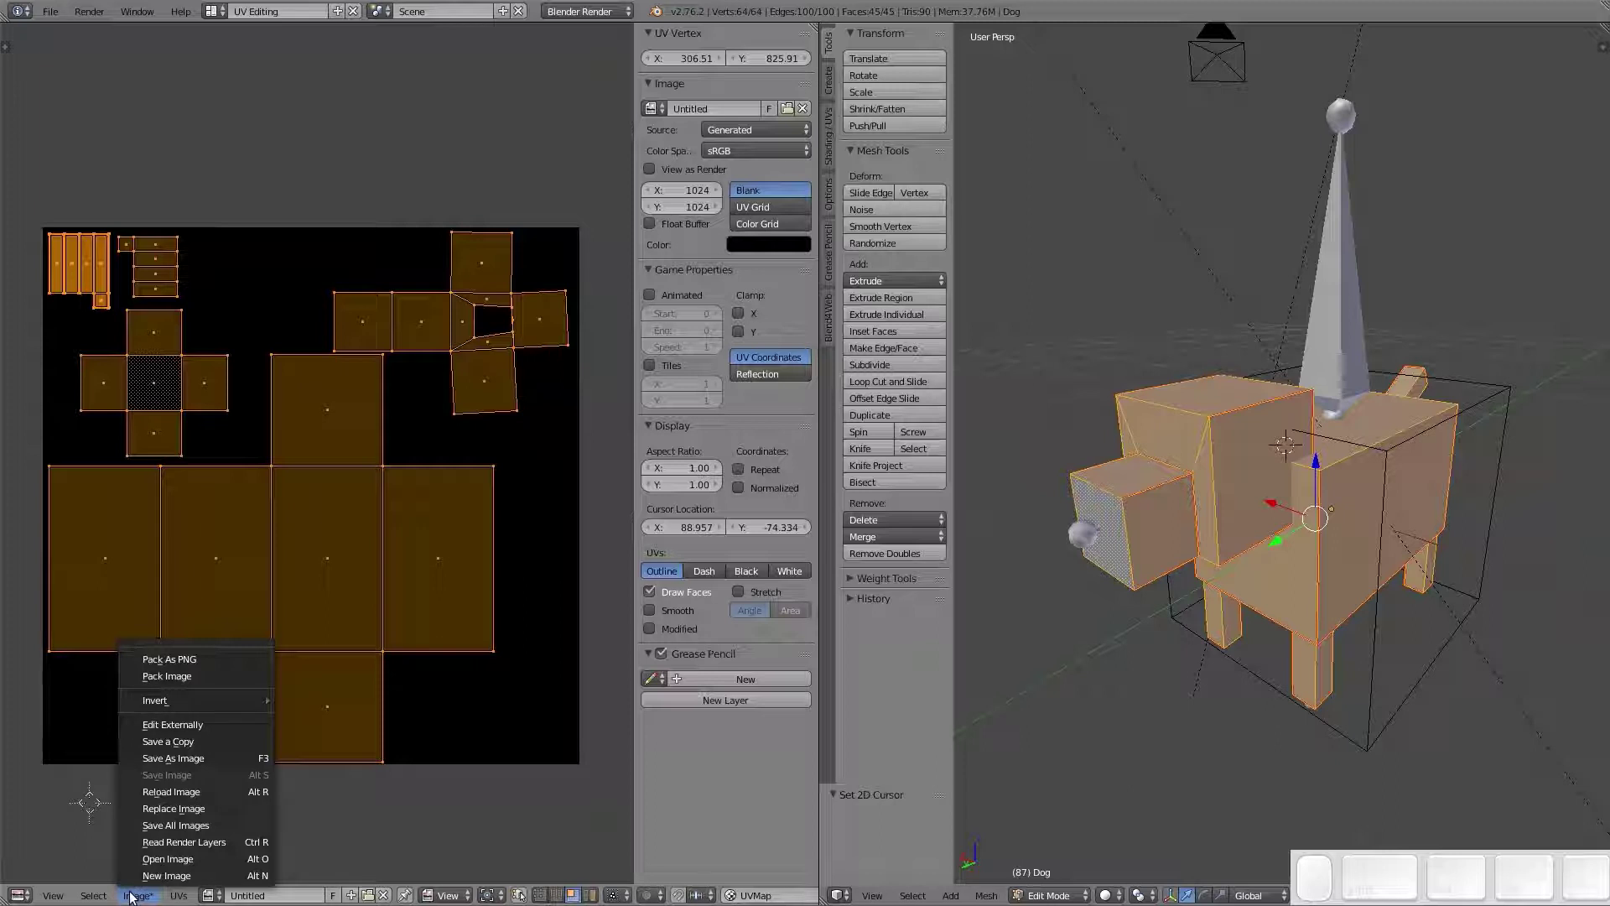
mouse_move(172, 895)
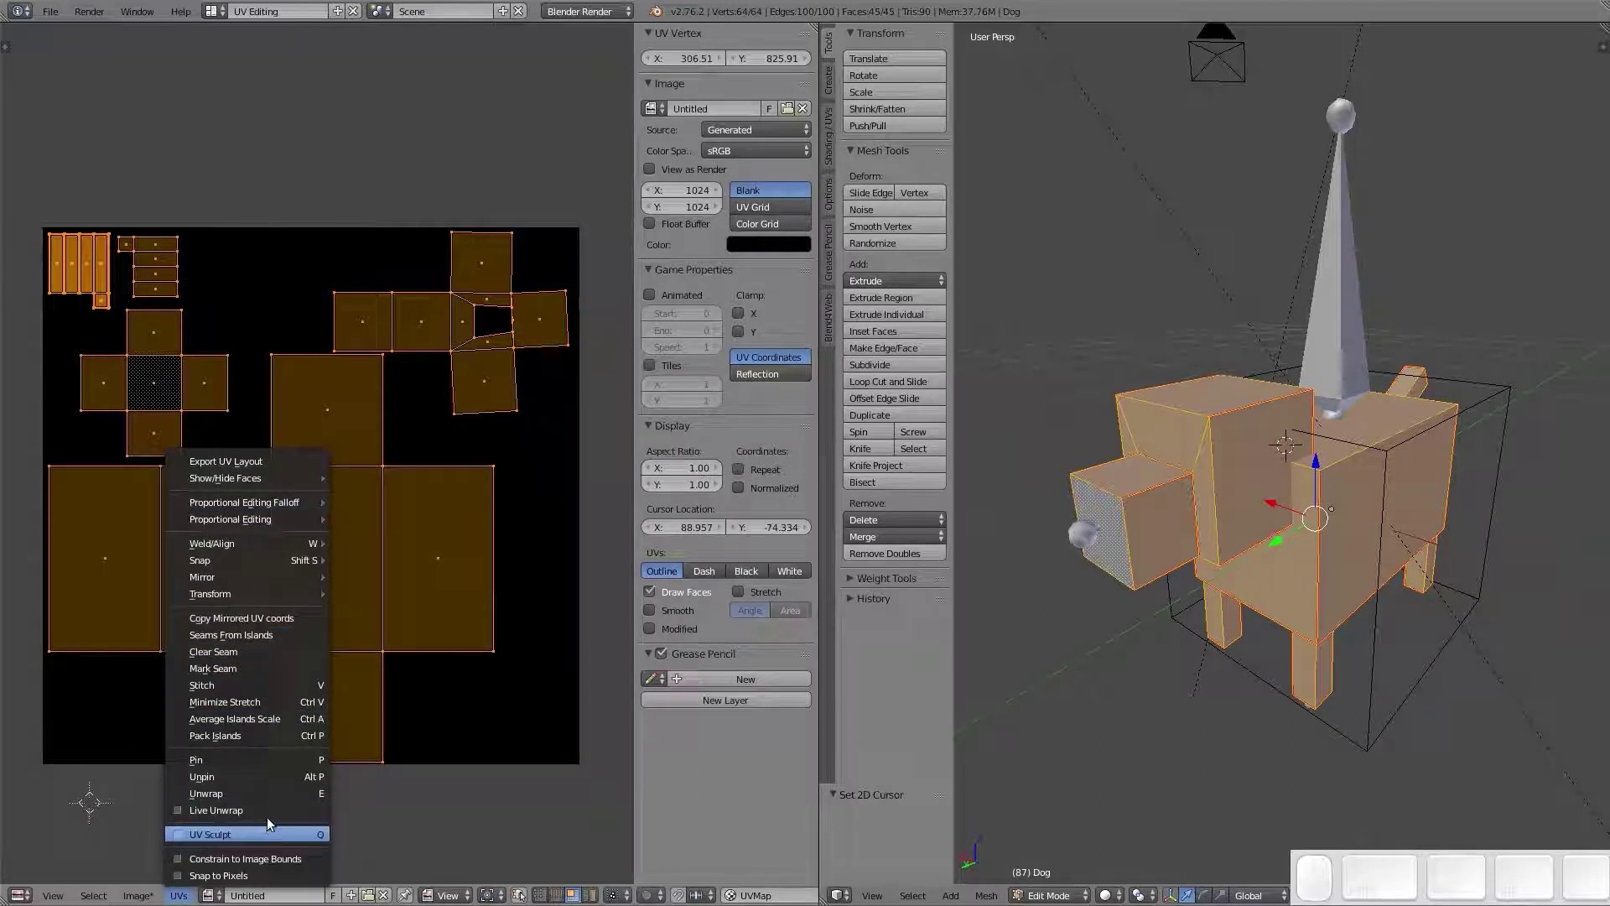
click(264, 860)
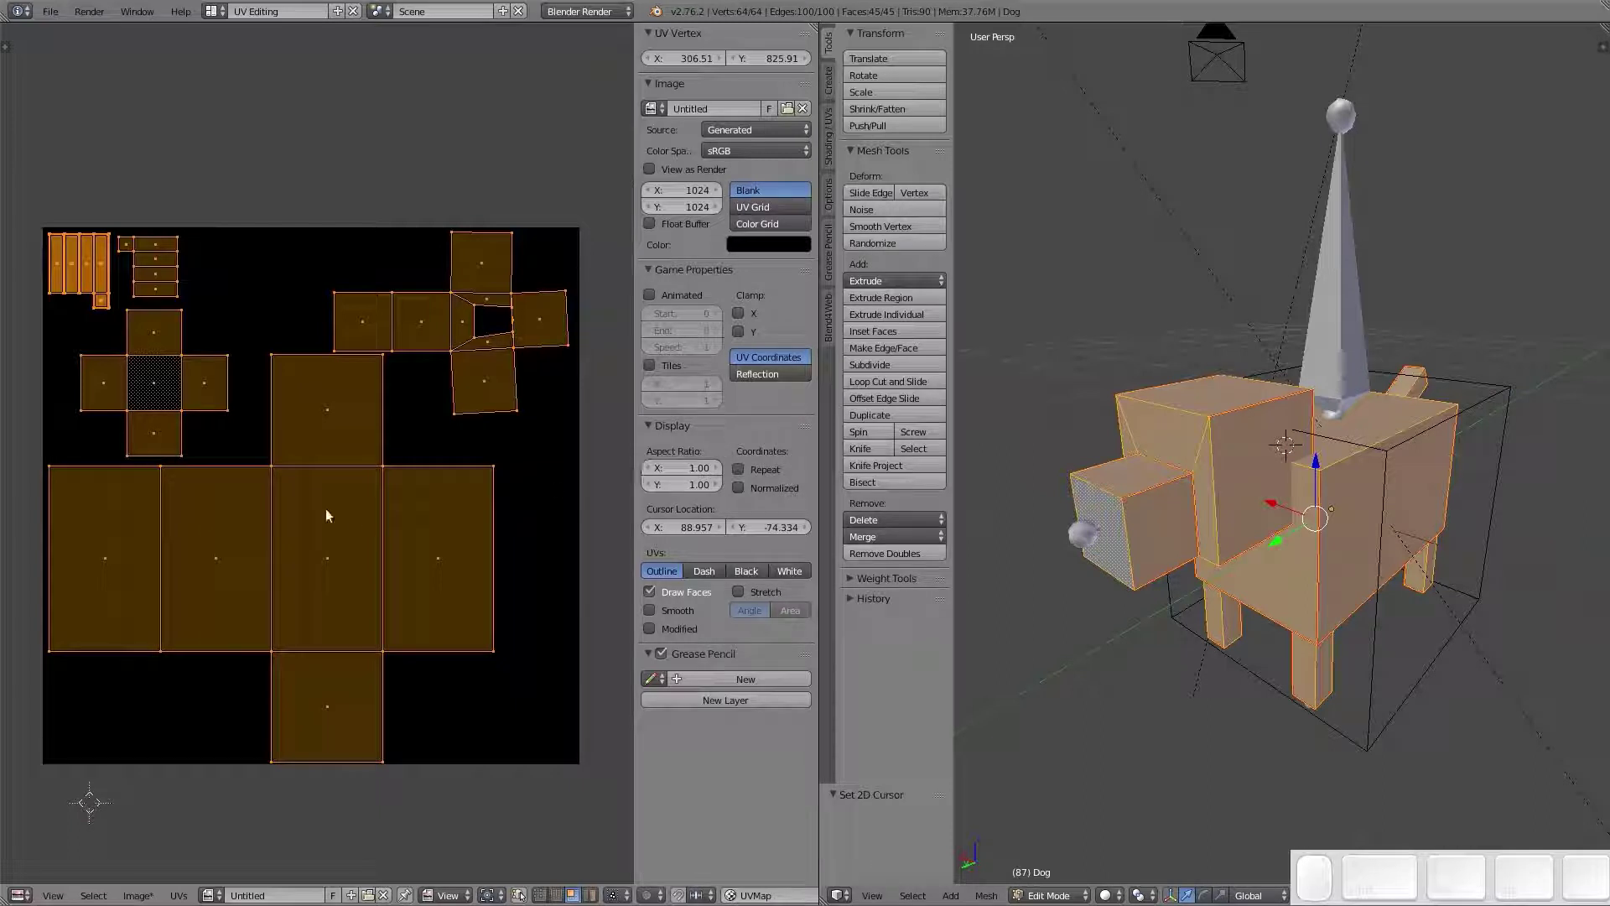
key(a)
click(315, 556)
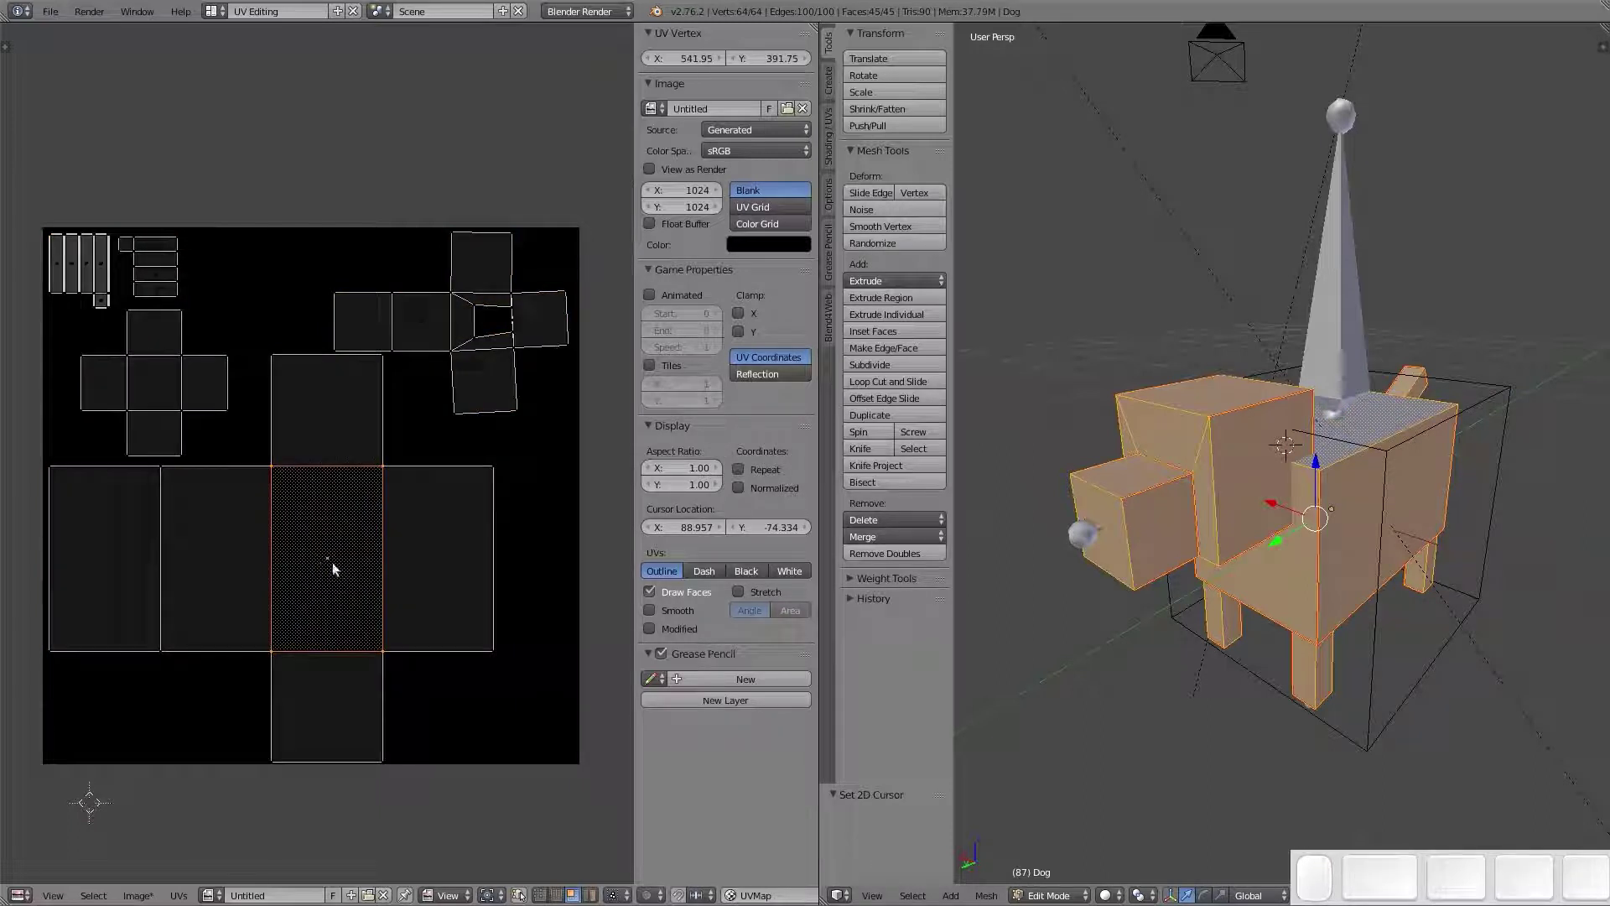
key(a)
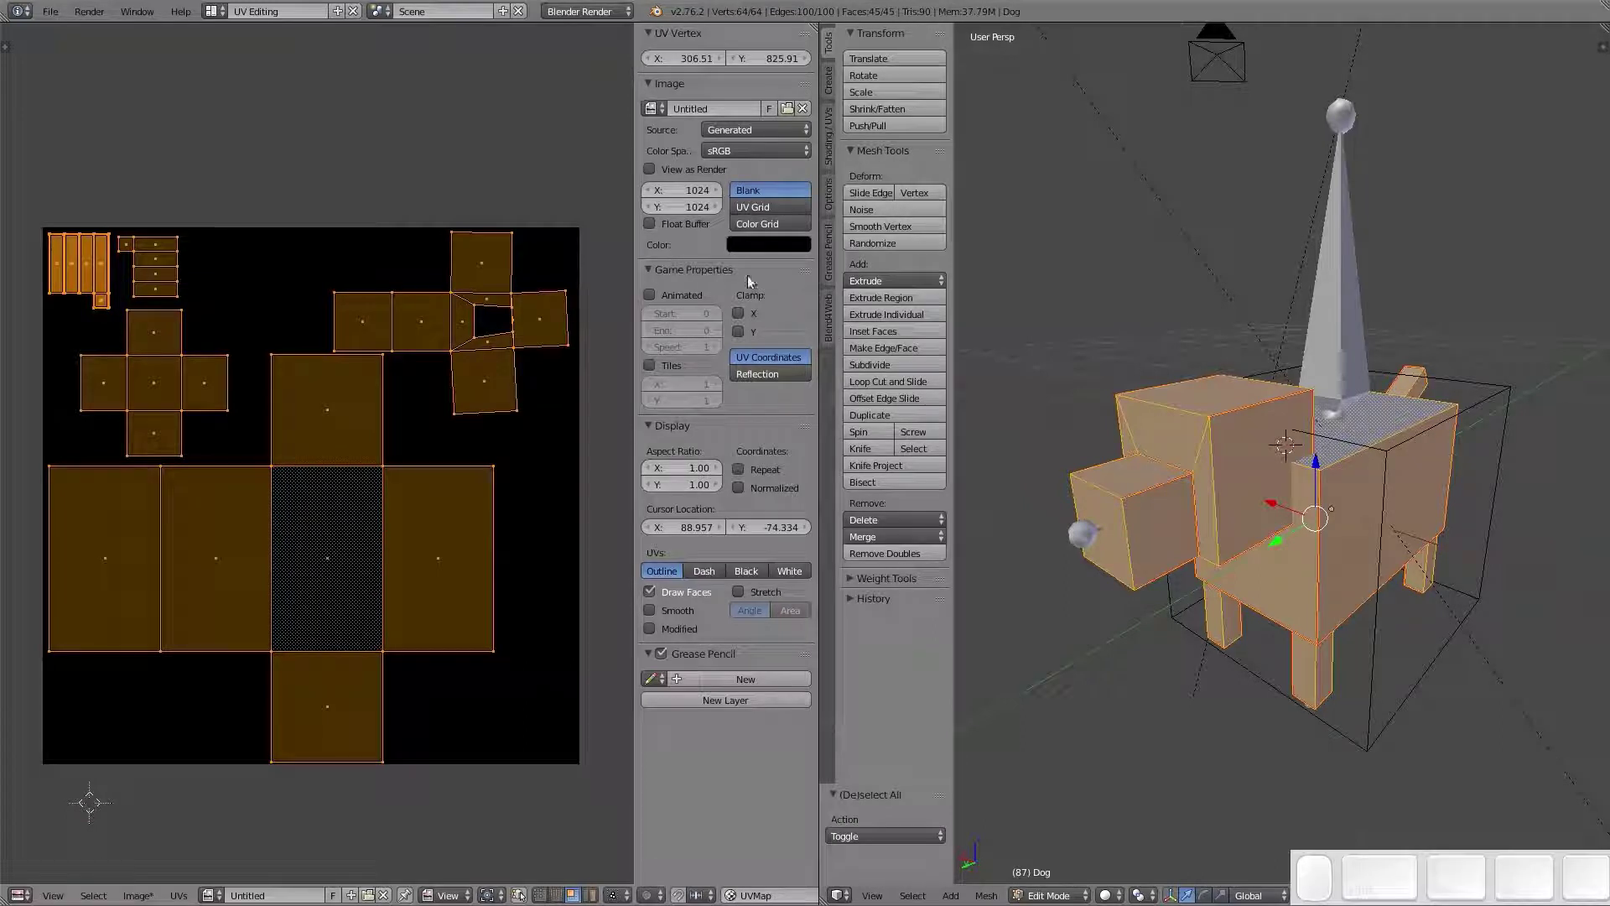
Switch the generated image to Color Grid, show the dog with Texture viewport shading, and deselect the mesh
click(750, 222)
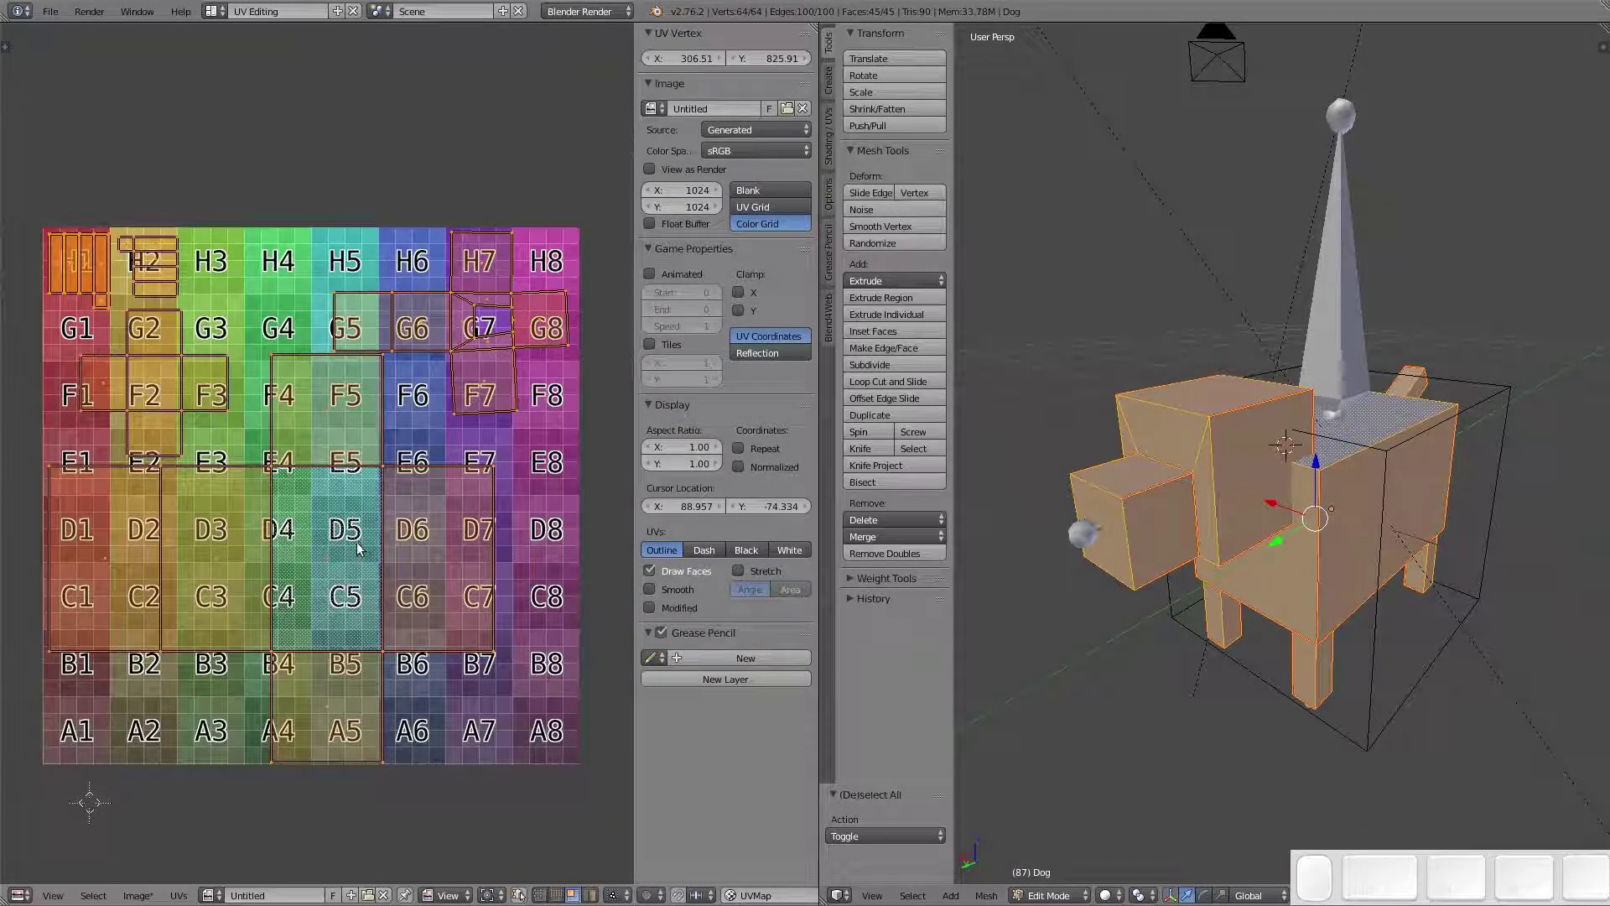
scroll(360, 546, up, 1)
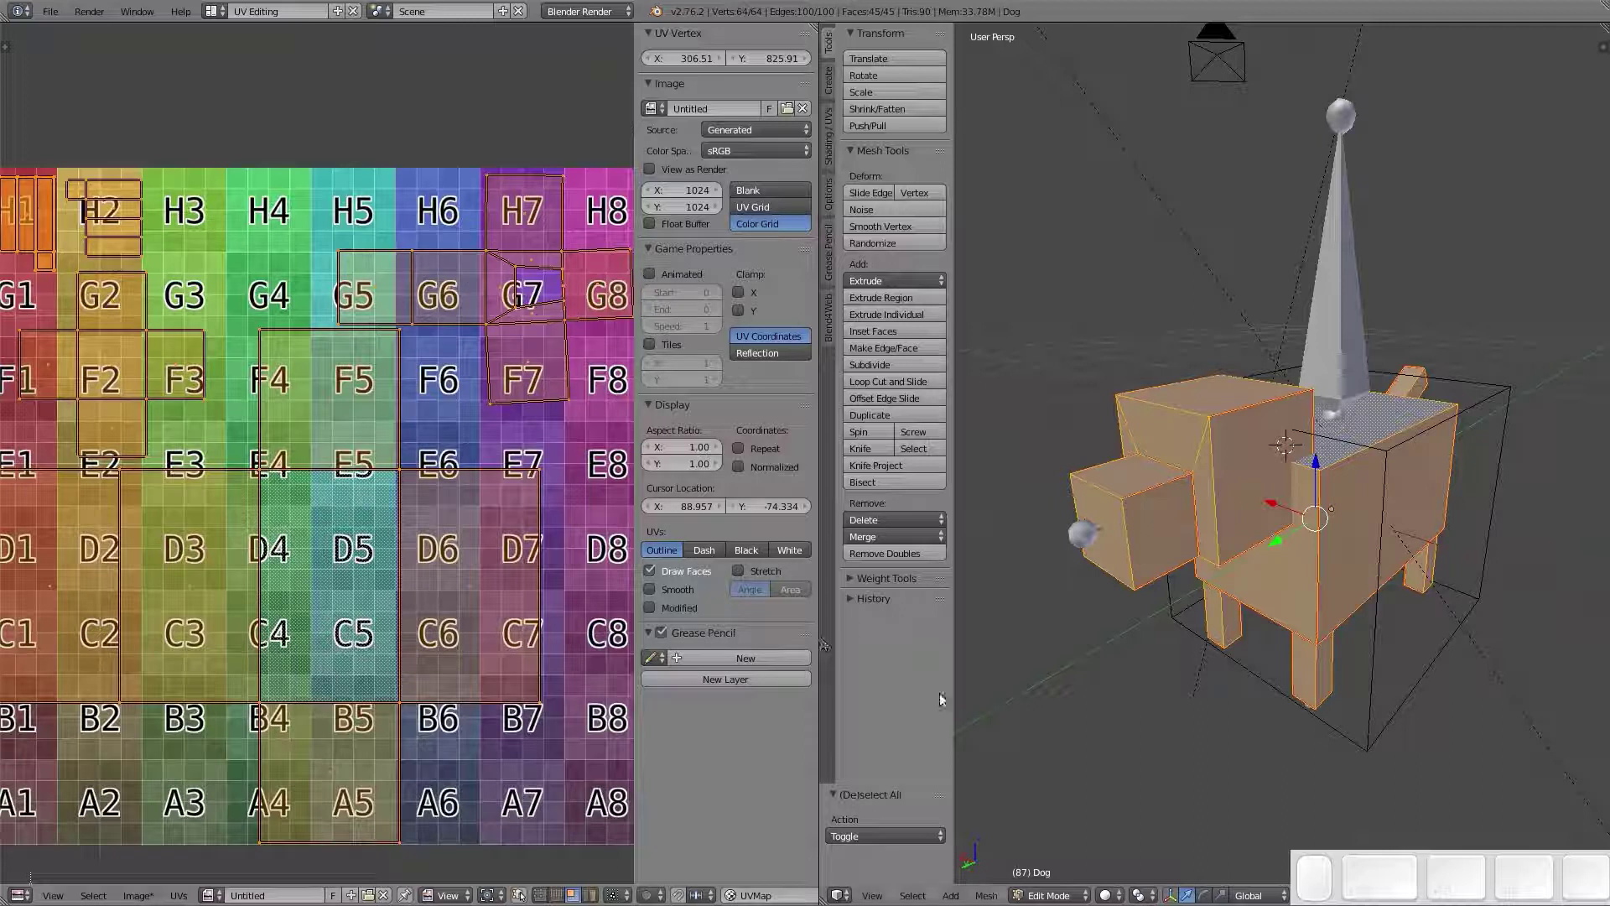
click(1106, 895)
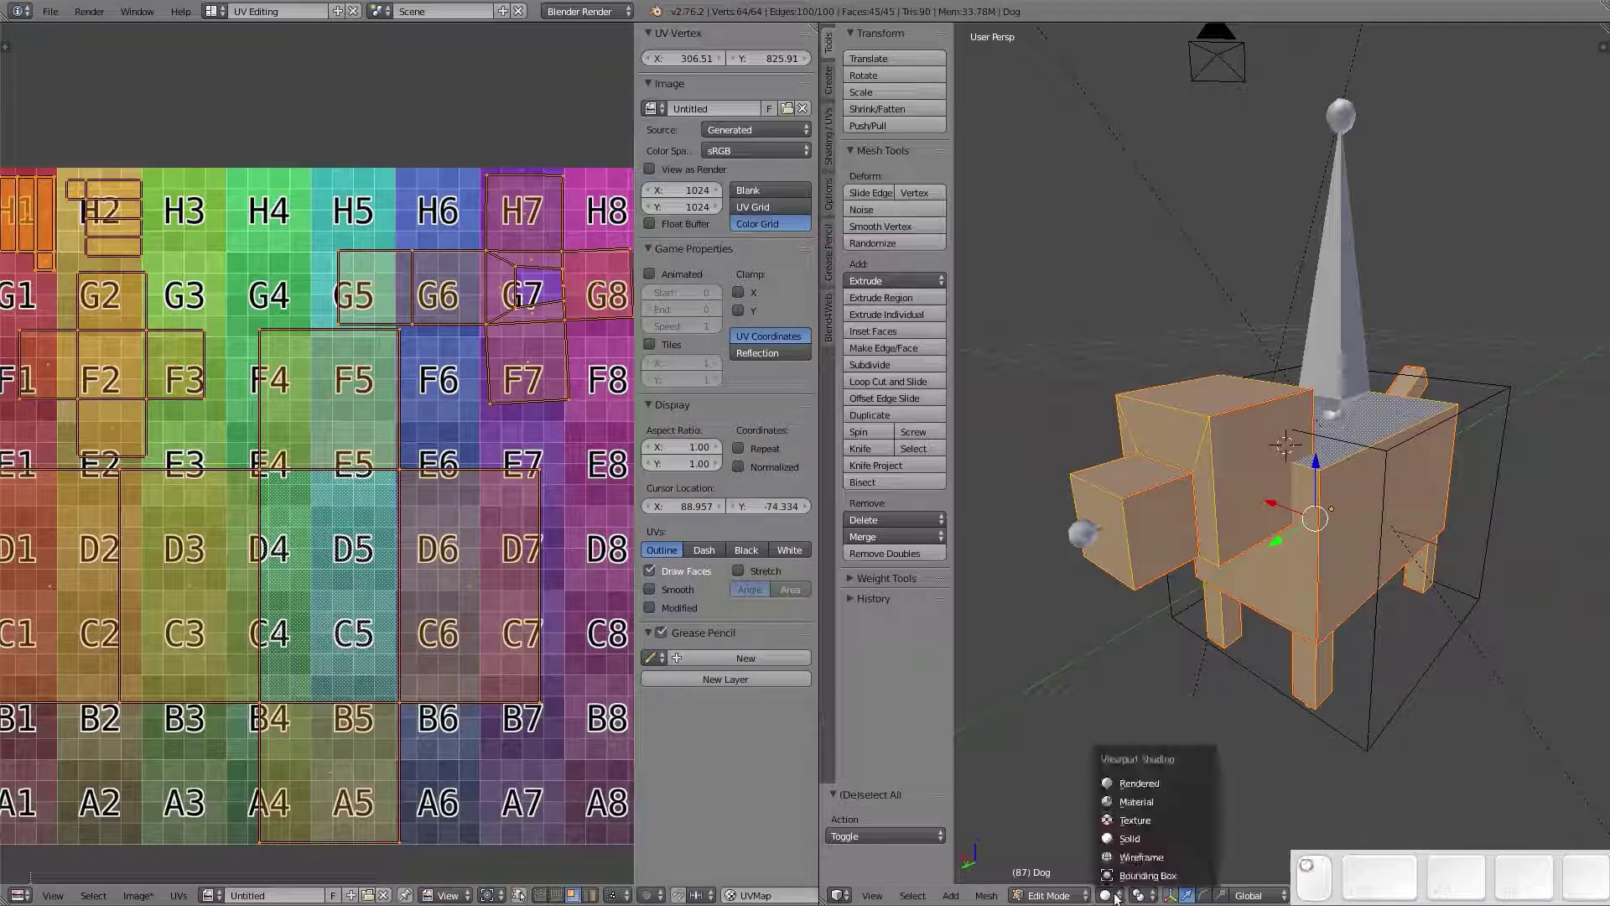
click(1133, 814)
key(a)
Examine how the color grid maps onto the dog's head, body and snout, checking square size, distortion and lettering direction
middle_drag(1307, 558, 1198, 560)
scroll(1219, 501, up, 5)
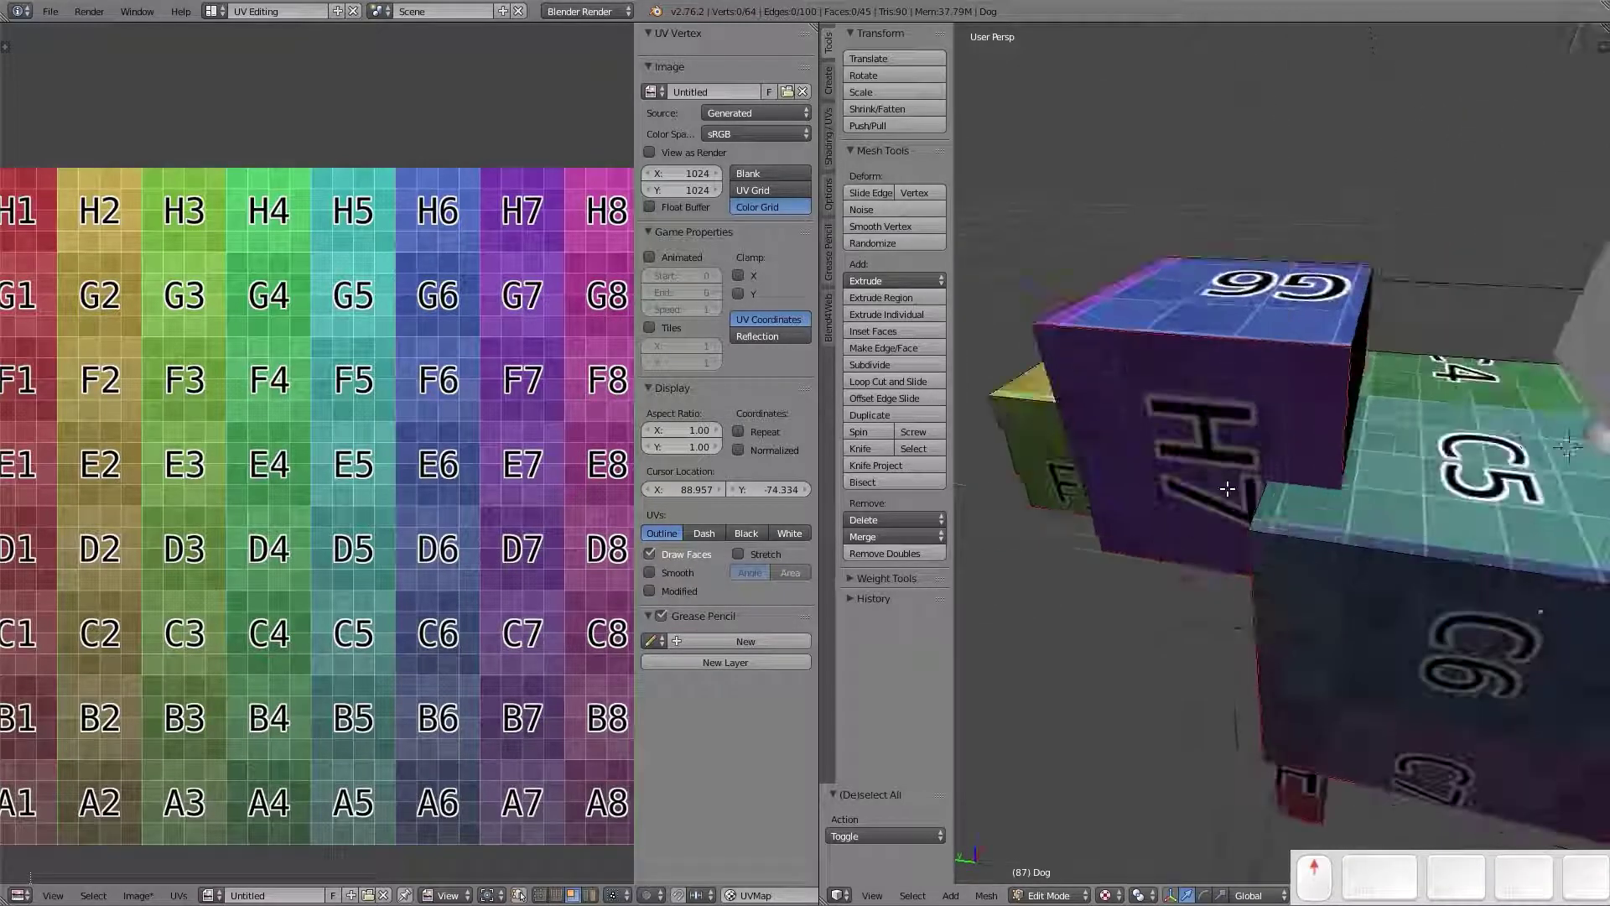
middle_drag(1204, 453, 1503, 456)
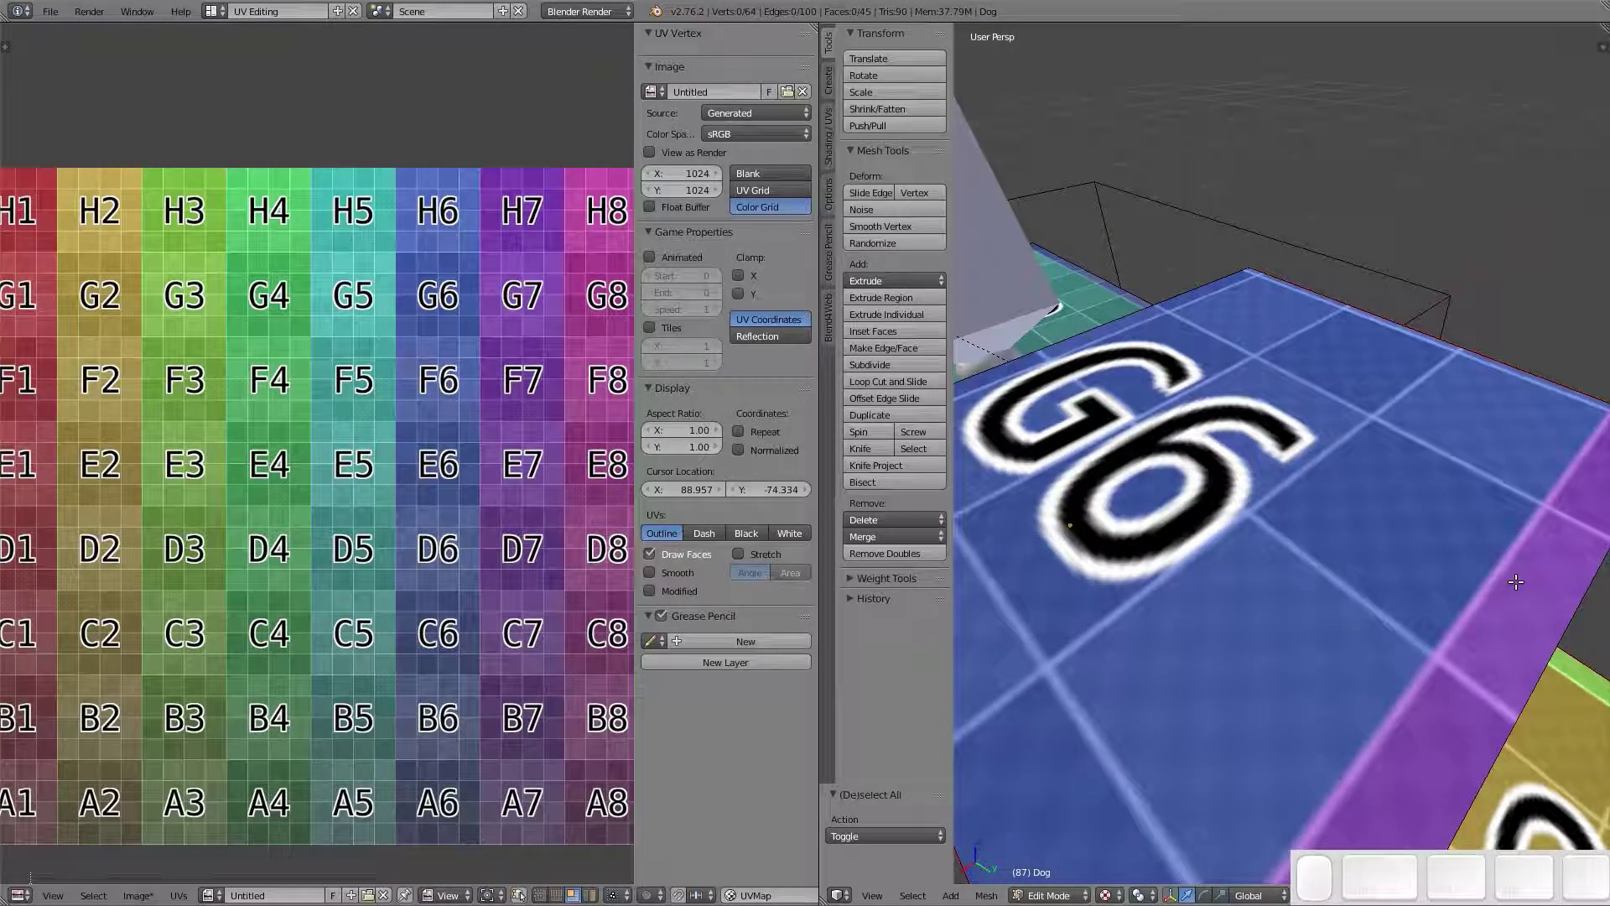
middle_drag(1431, 293, 1155, 216)
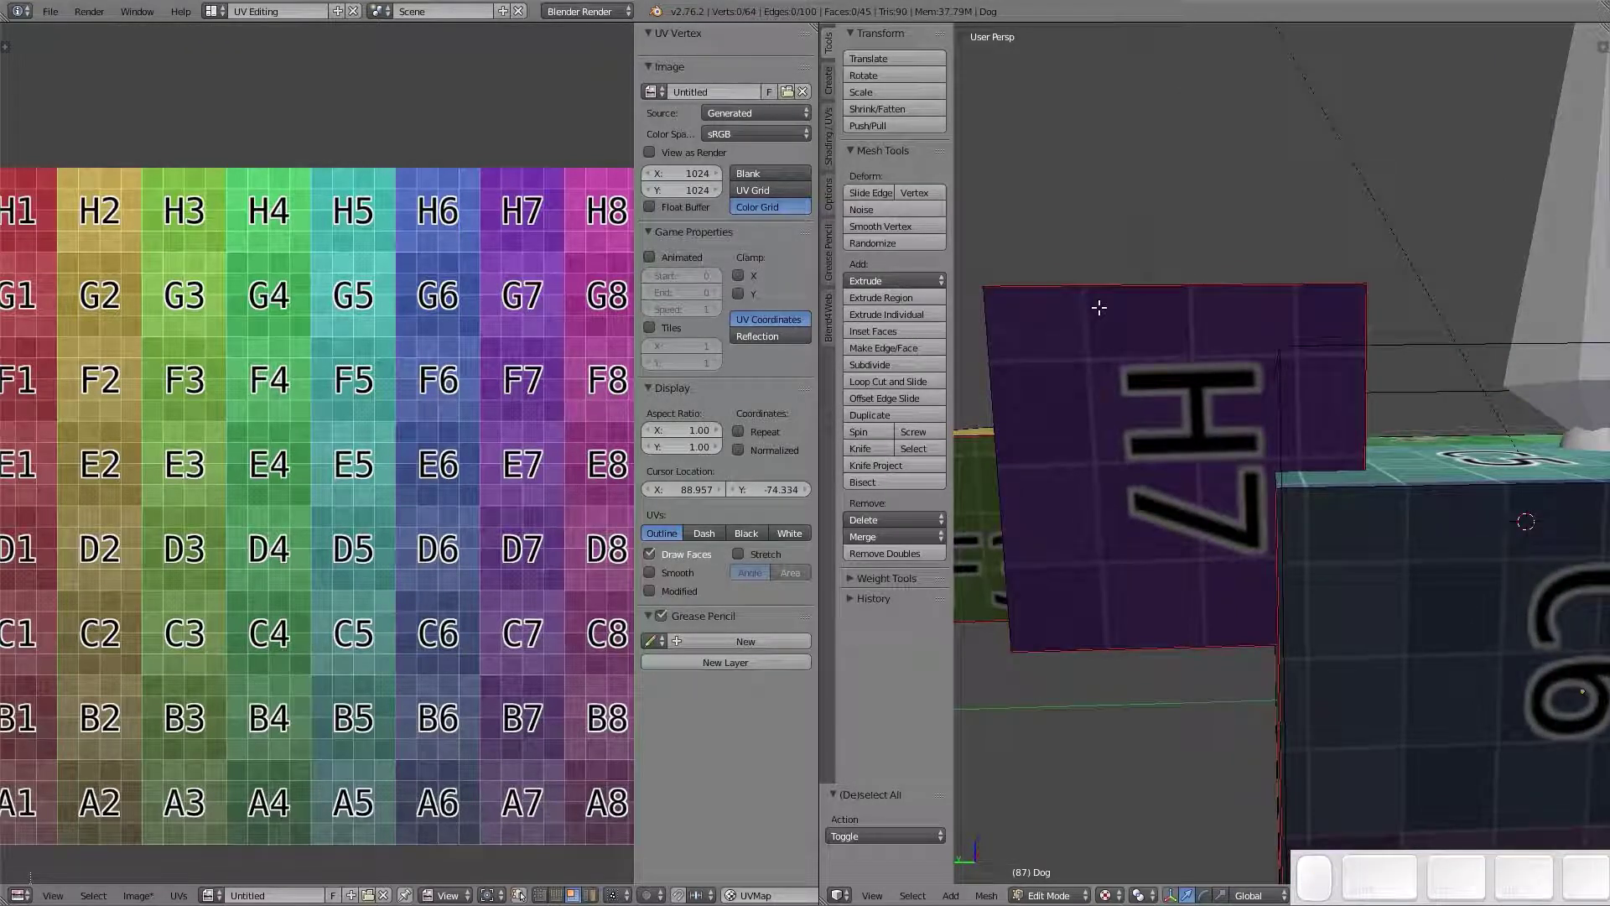
middle_drag(1391, 601, 1328, 589)
scroll(1134, 575, down, 6)
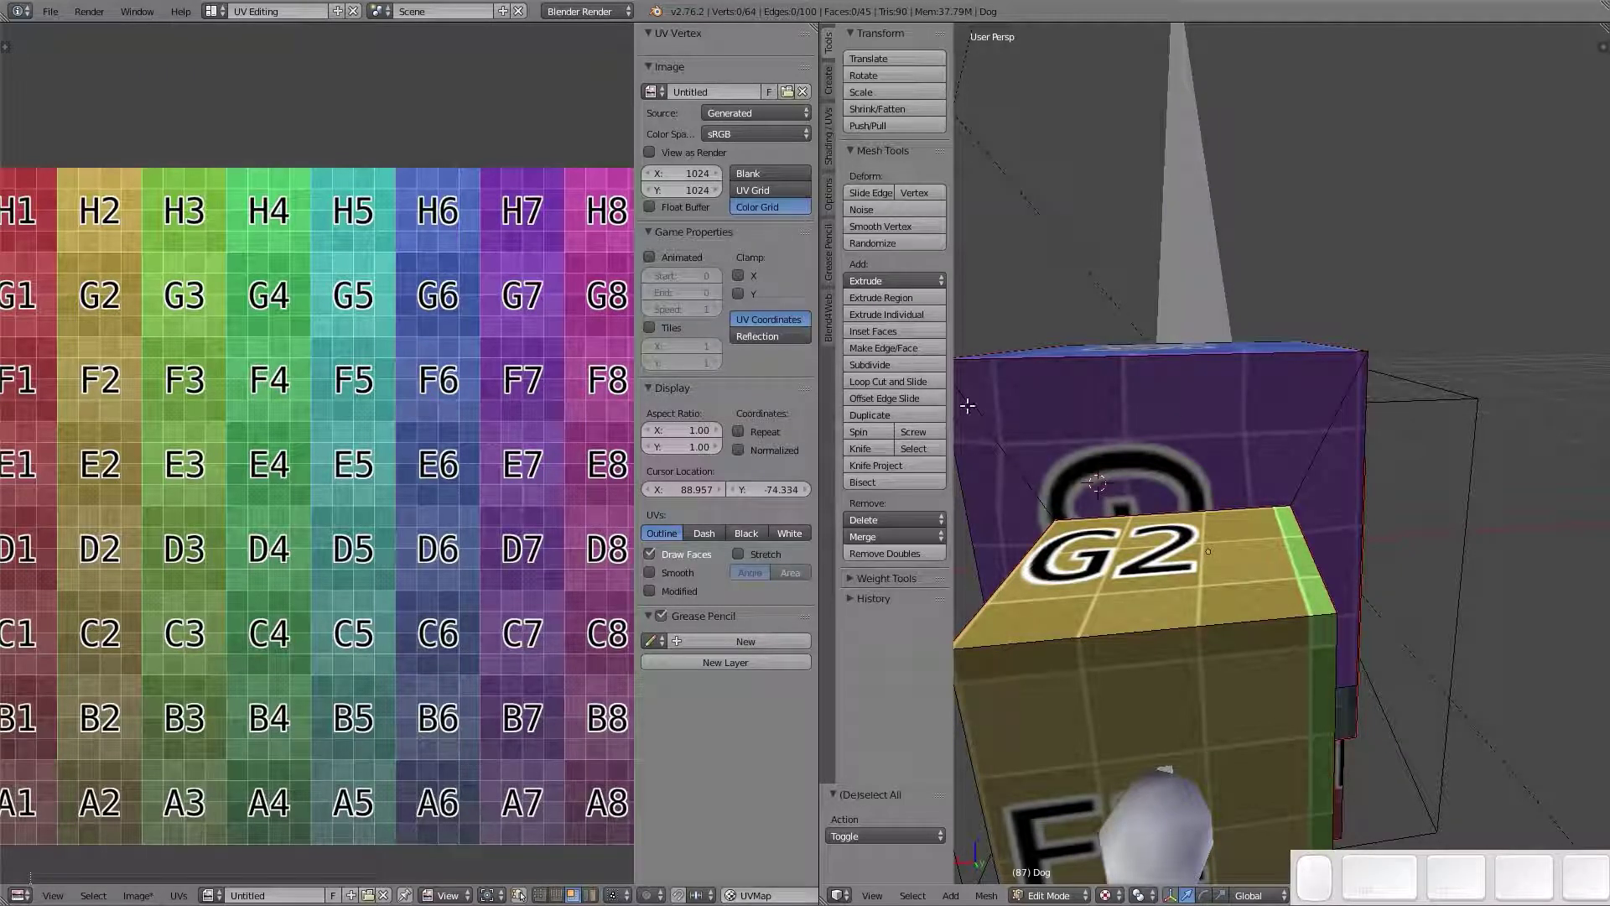
scroll(1242, 607, down, 3)
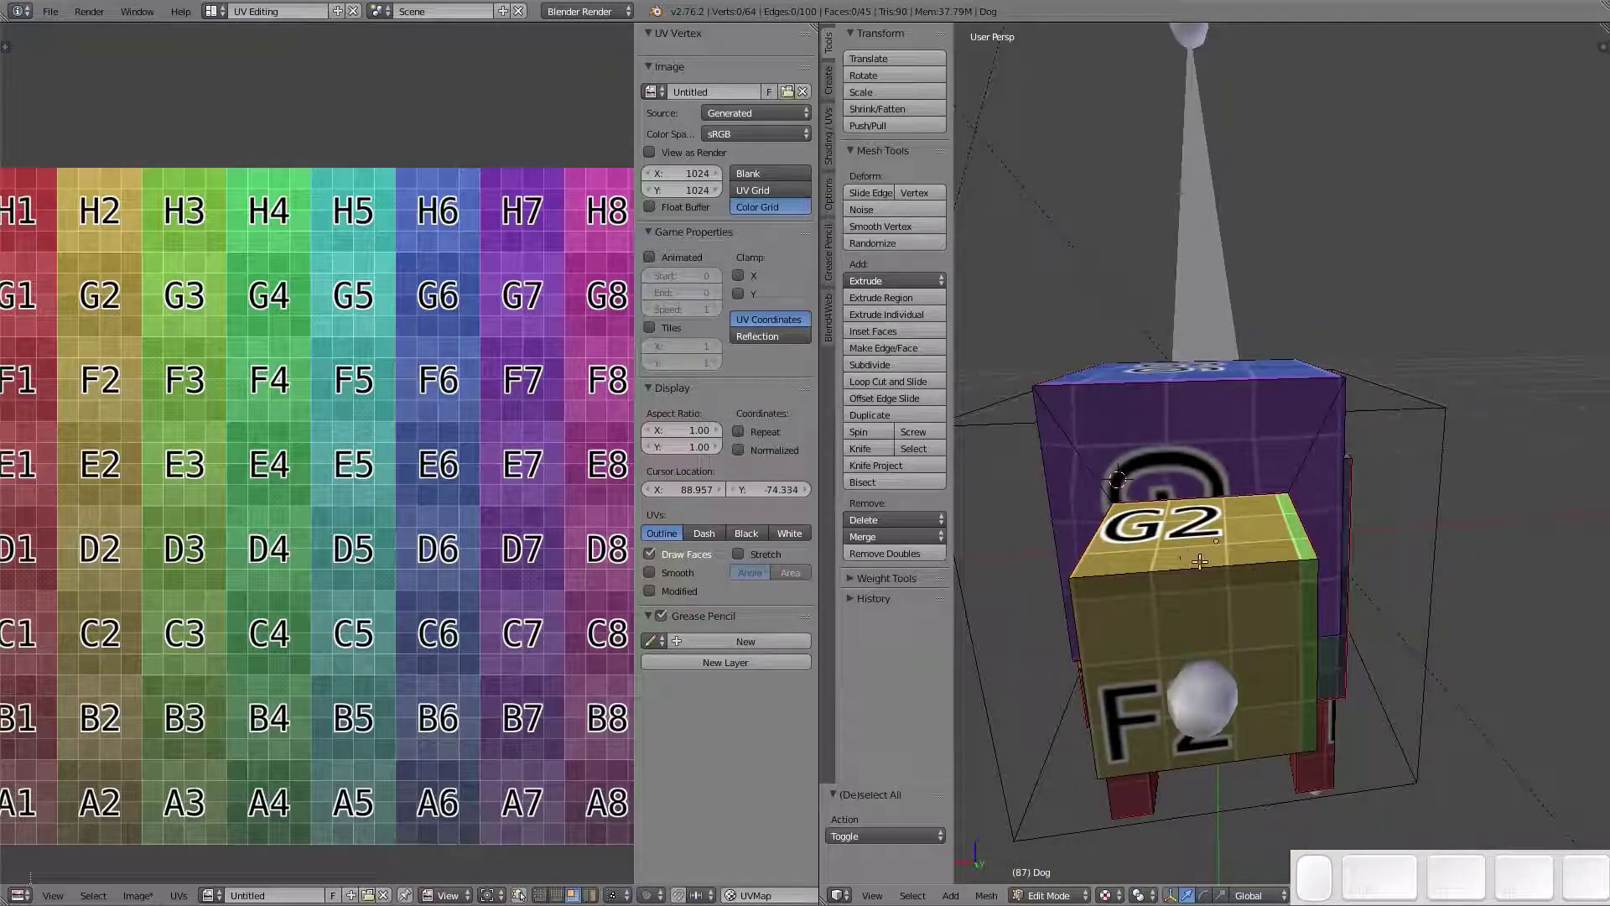
Select the dog's head and snout faces on the mesh, and pick all faces of the snout's UV island
right_click(1196, 569)
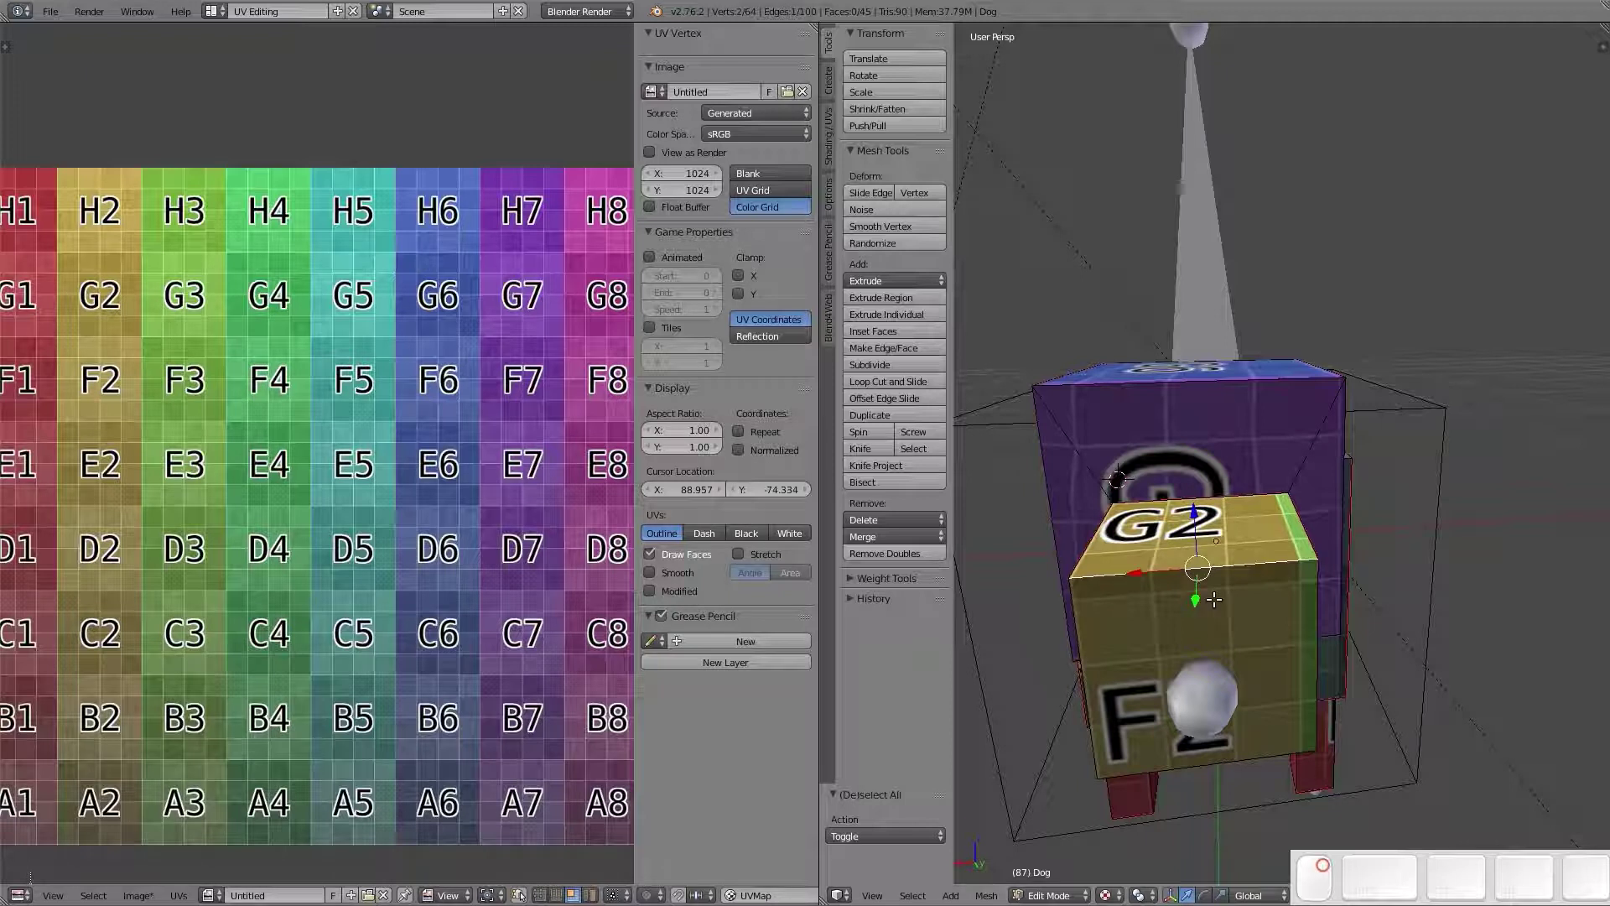
key(ctrl+KP_Add)
key(ctrl+KP_Add)
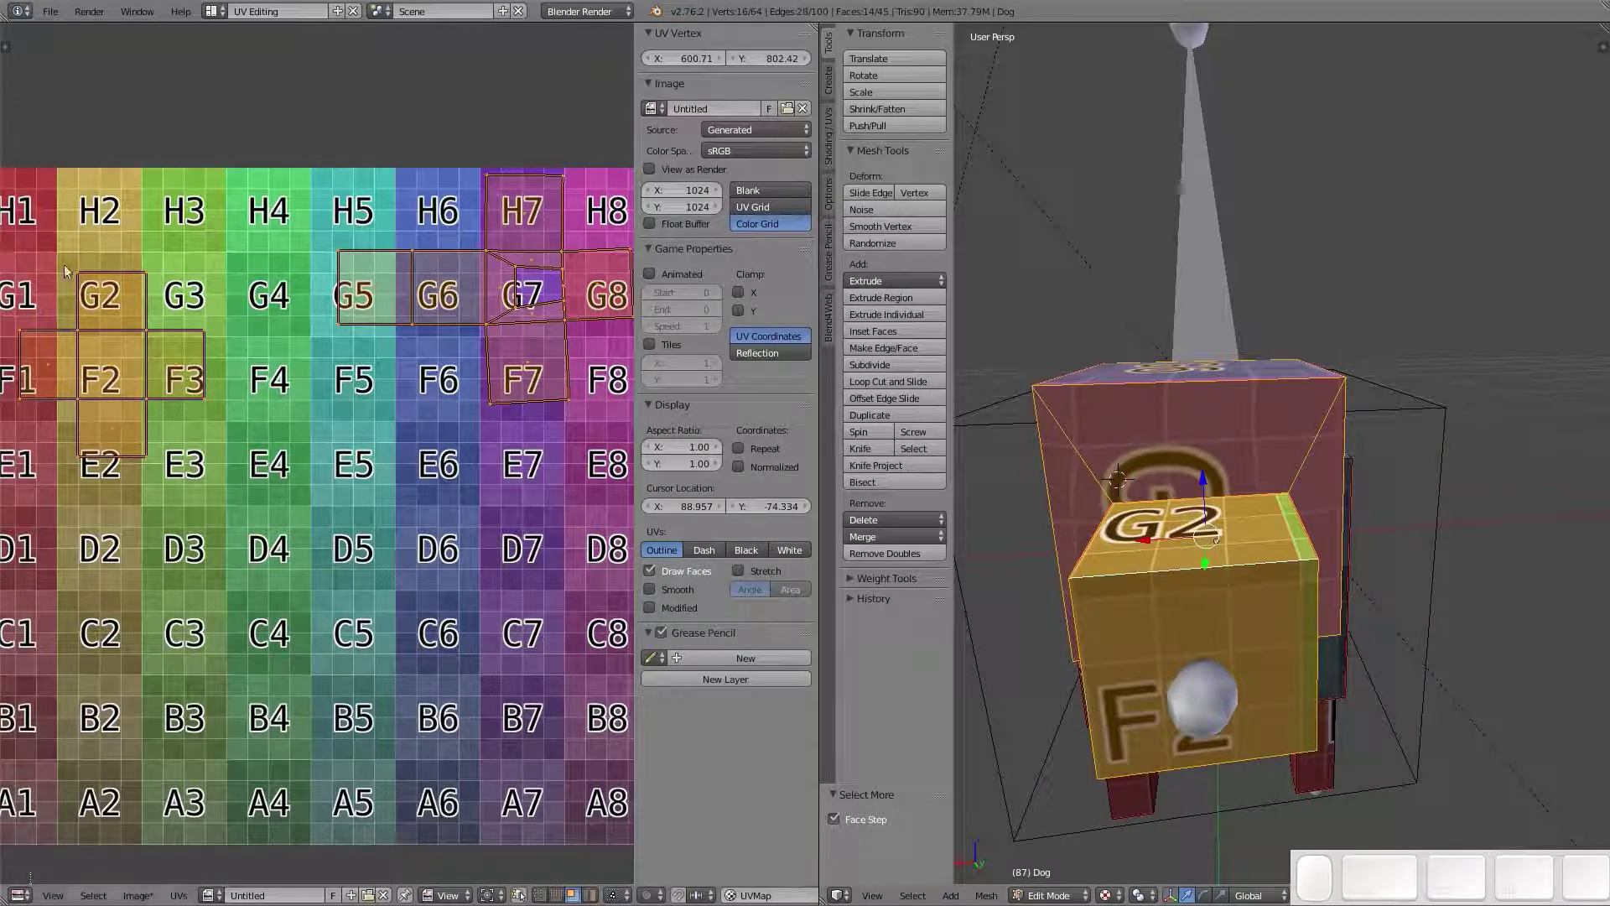
right_click(123, 383)
shift+right_click(160, 365)
shift+right_click(109, 304)
shift+right_click(69, 373)
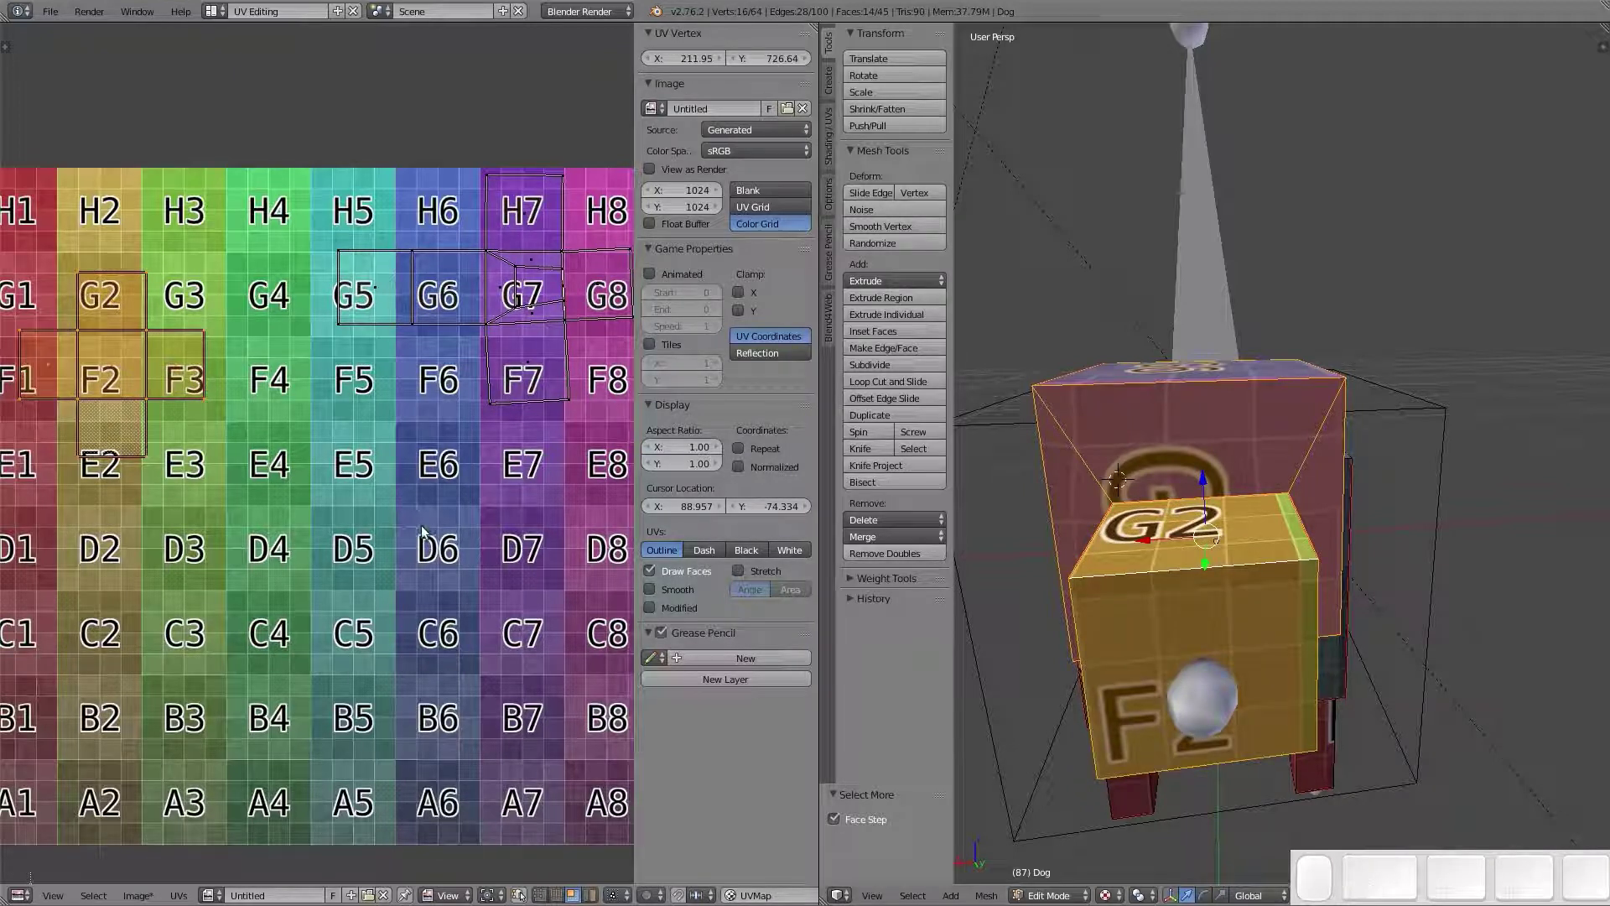
Shrink the snout island to about 0.78 of its size and shift it slightly up and to the right
key(s)
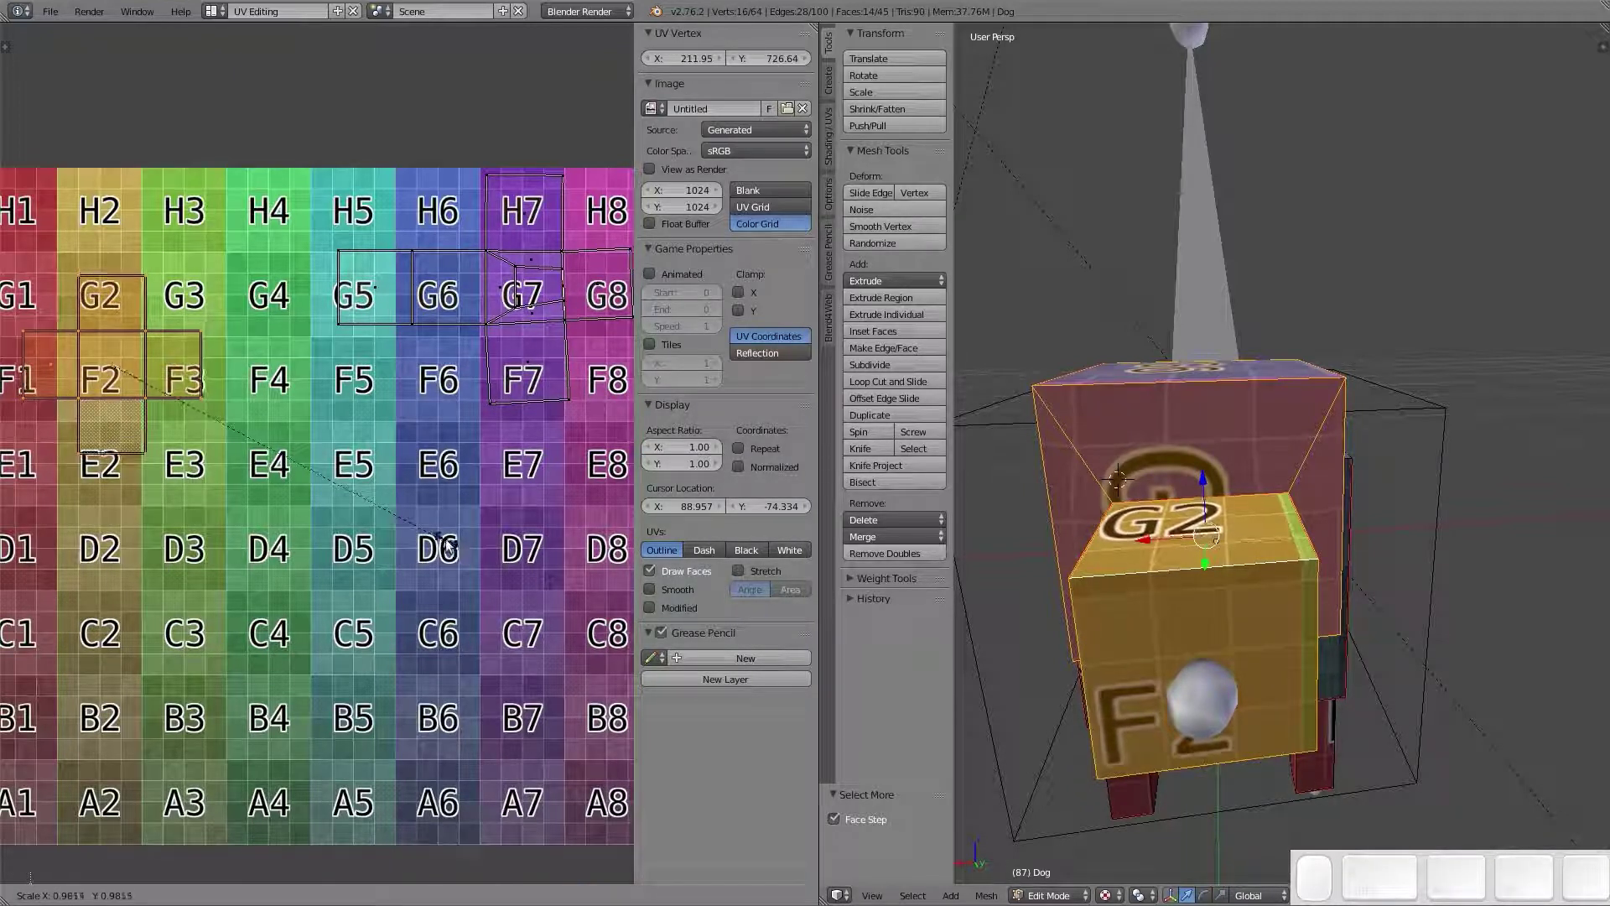
click(391, 497)
key(g)
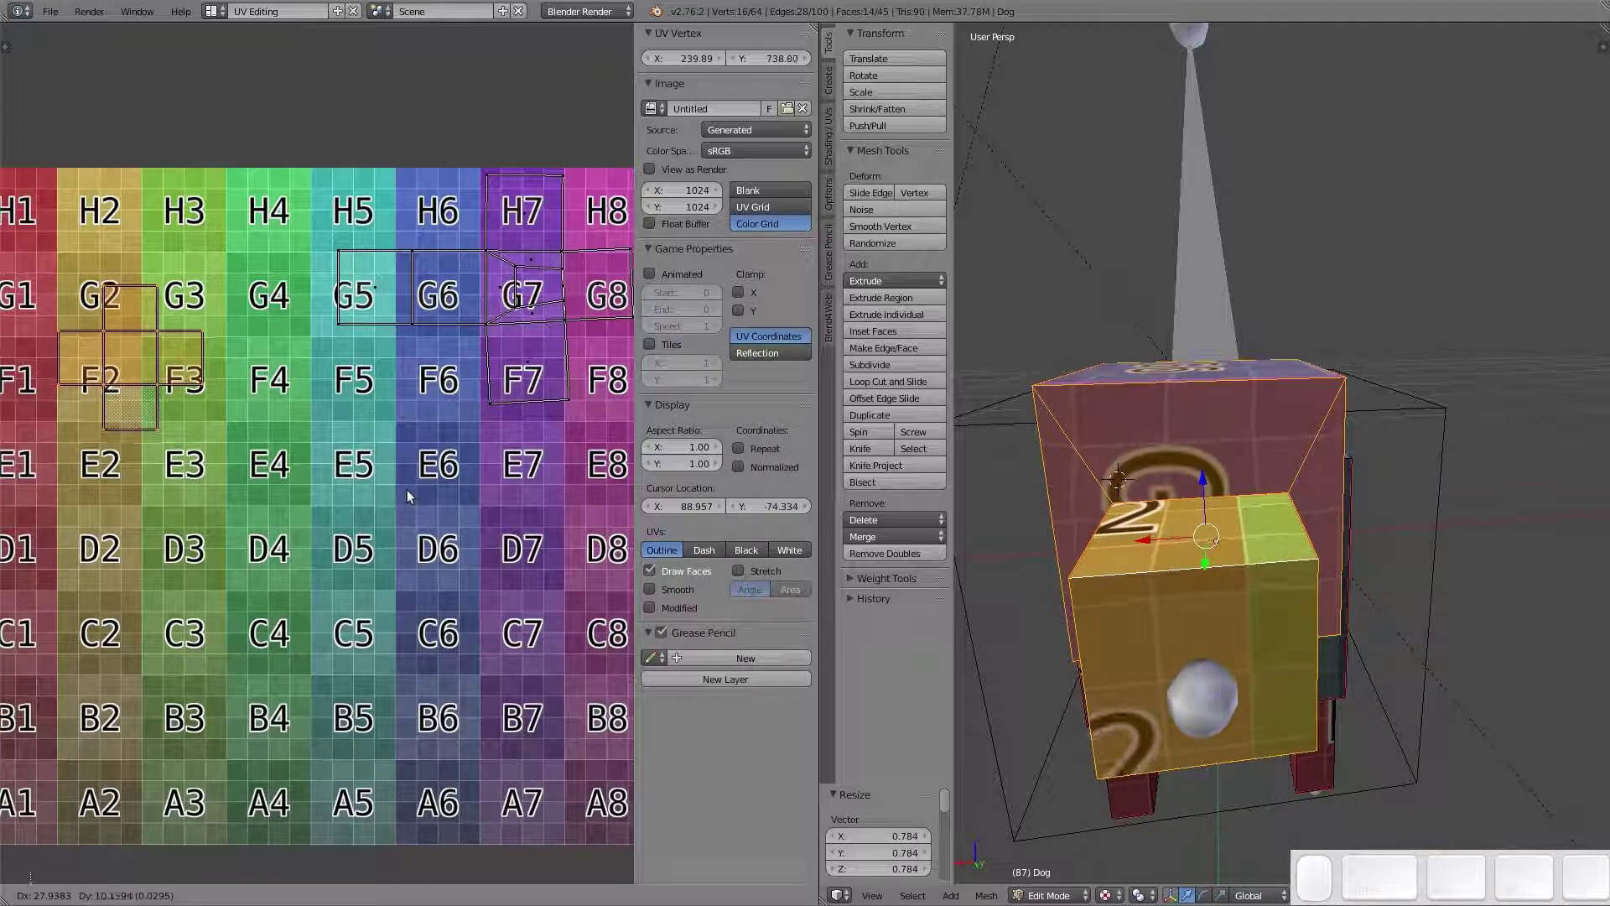
click(406, 489)
Scale the snout island by 0.75 and nudge it slightly down and to the left
key(s)
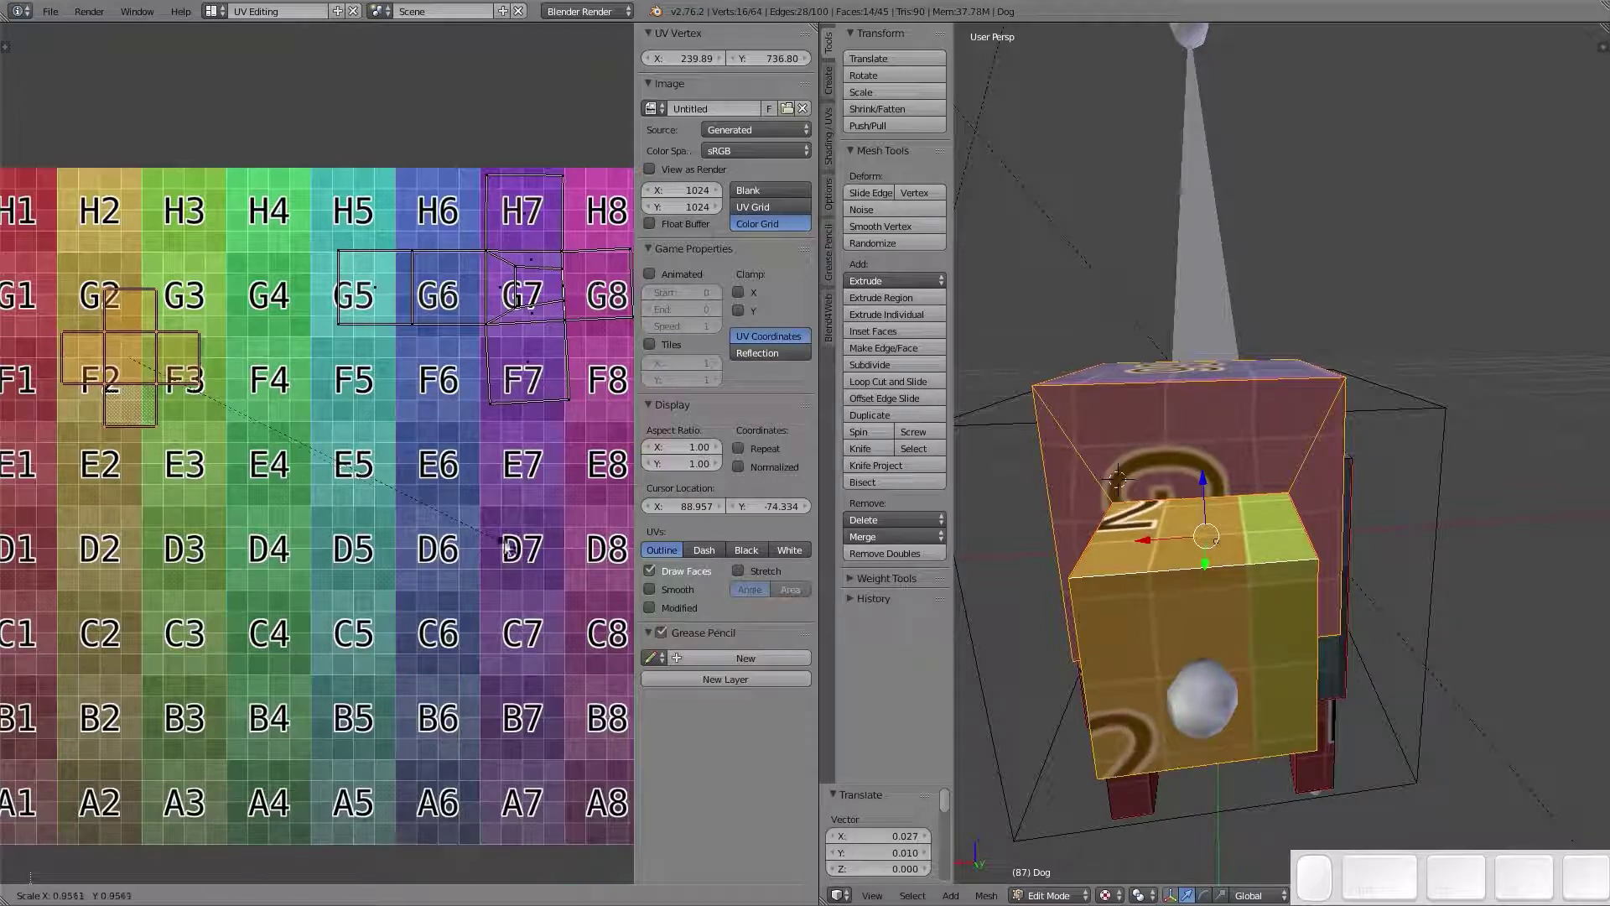
text(.75)
key(Return)
key(g)
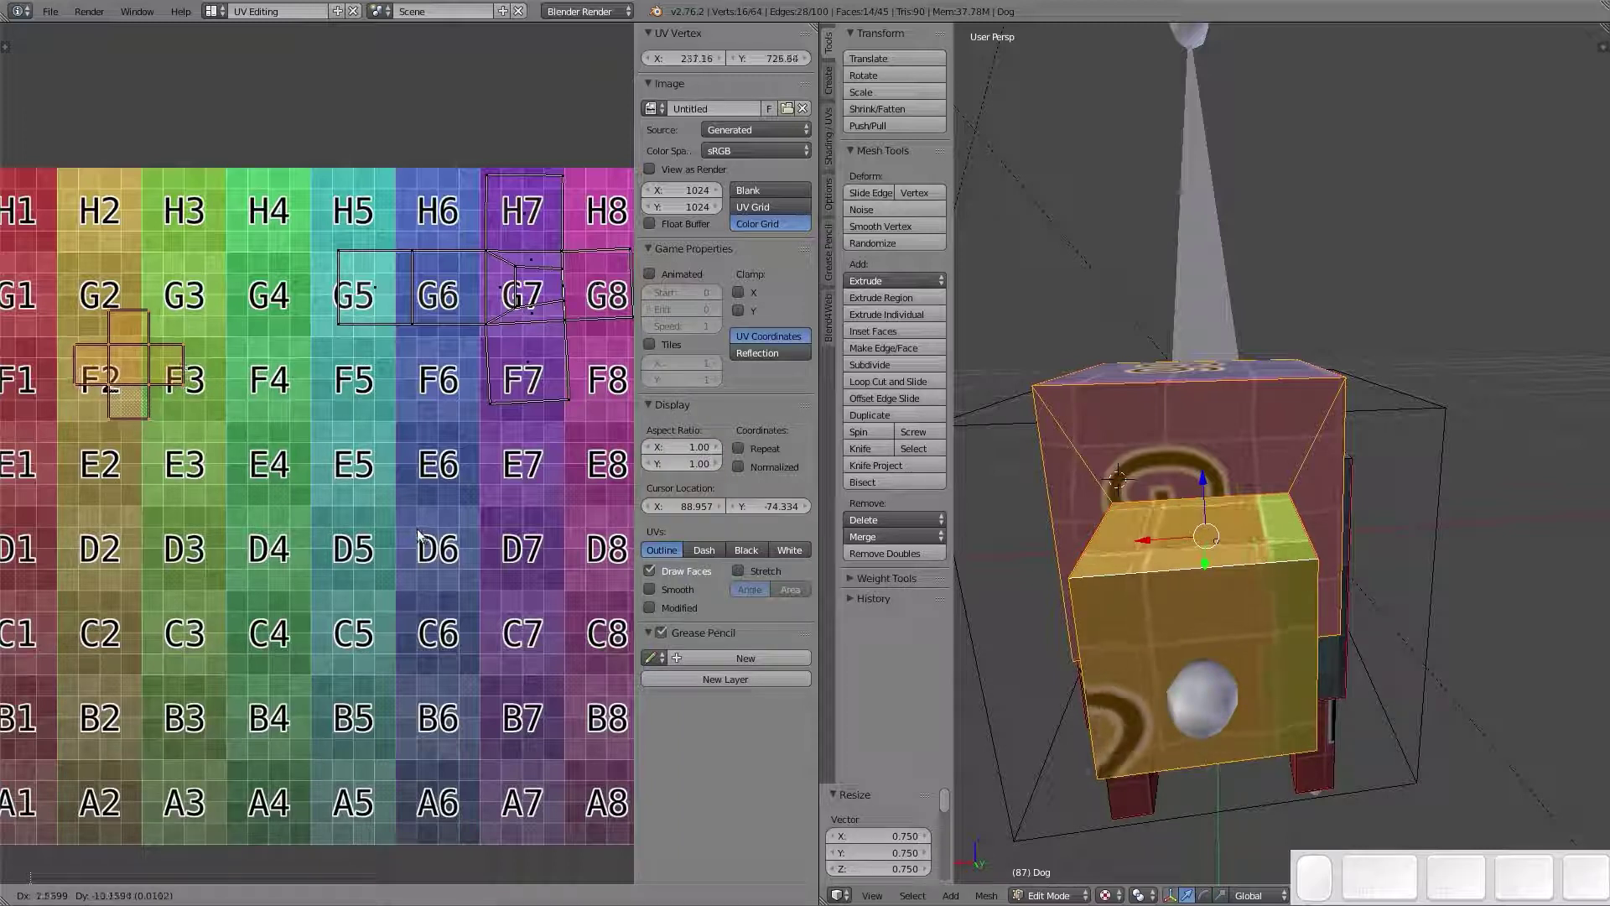
click(419, 535)
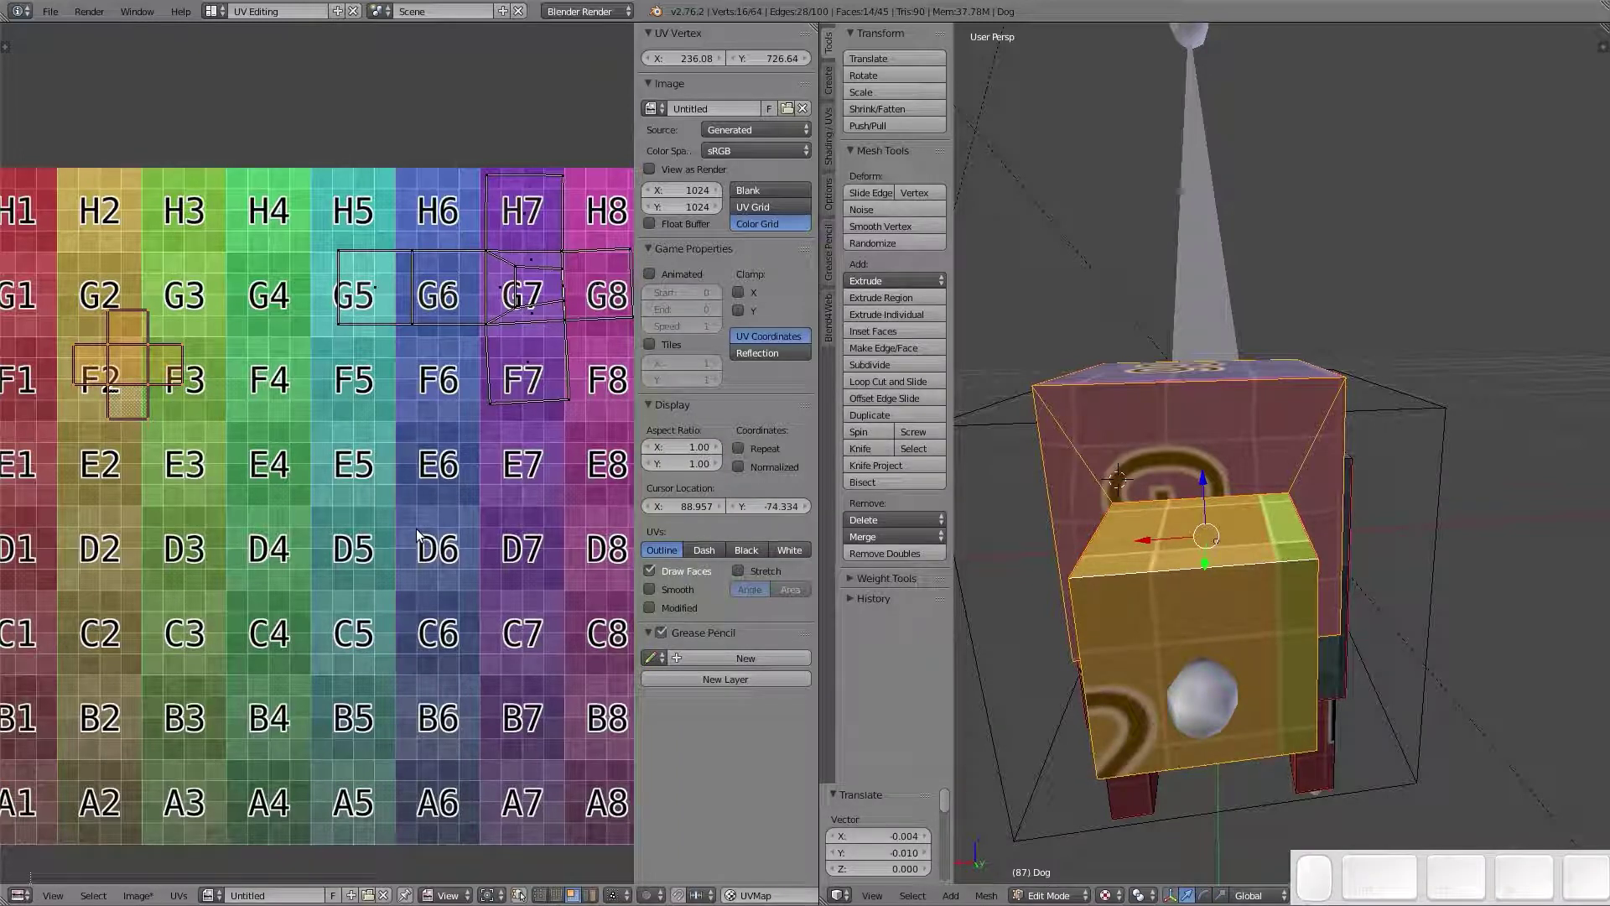
Shift the snout island up by about 0.017 and enlarge it to about 1.06 times its size
middle_drag(1013, 470, 1116, 465)
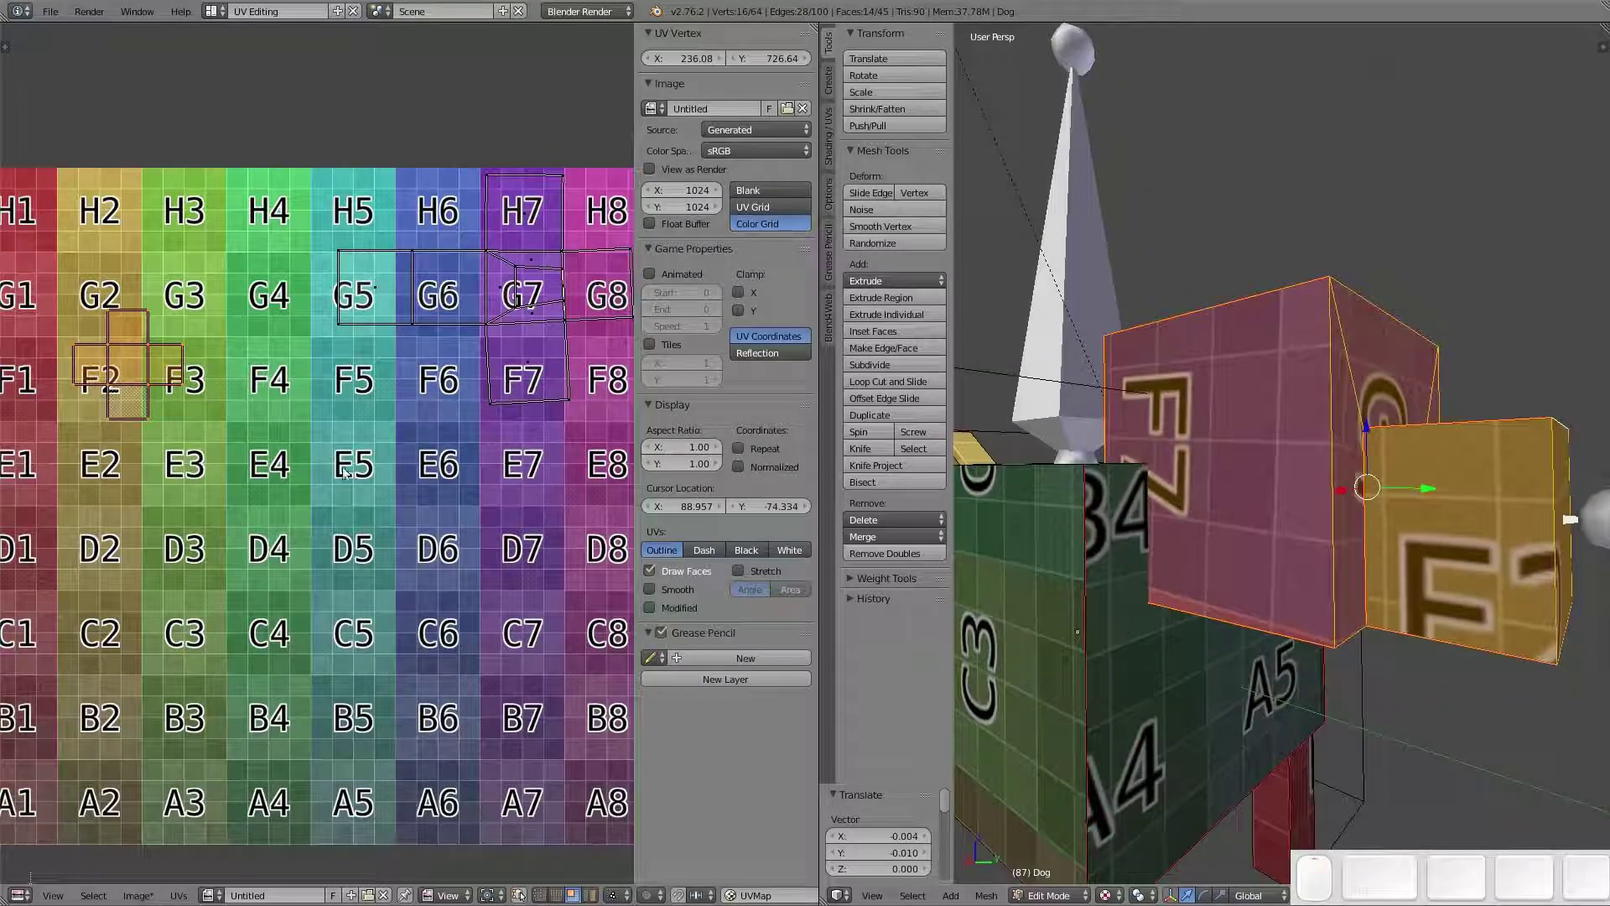
key(g)
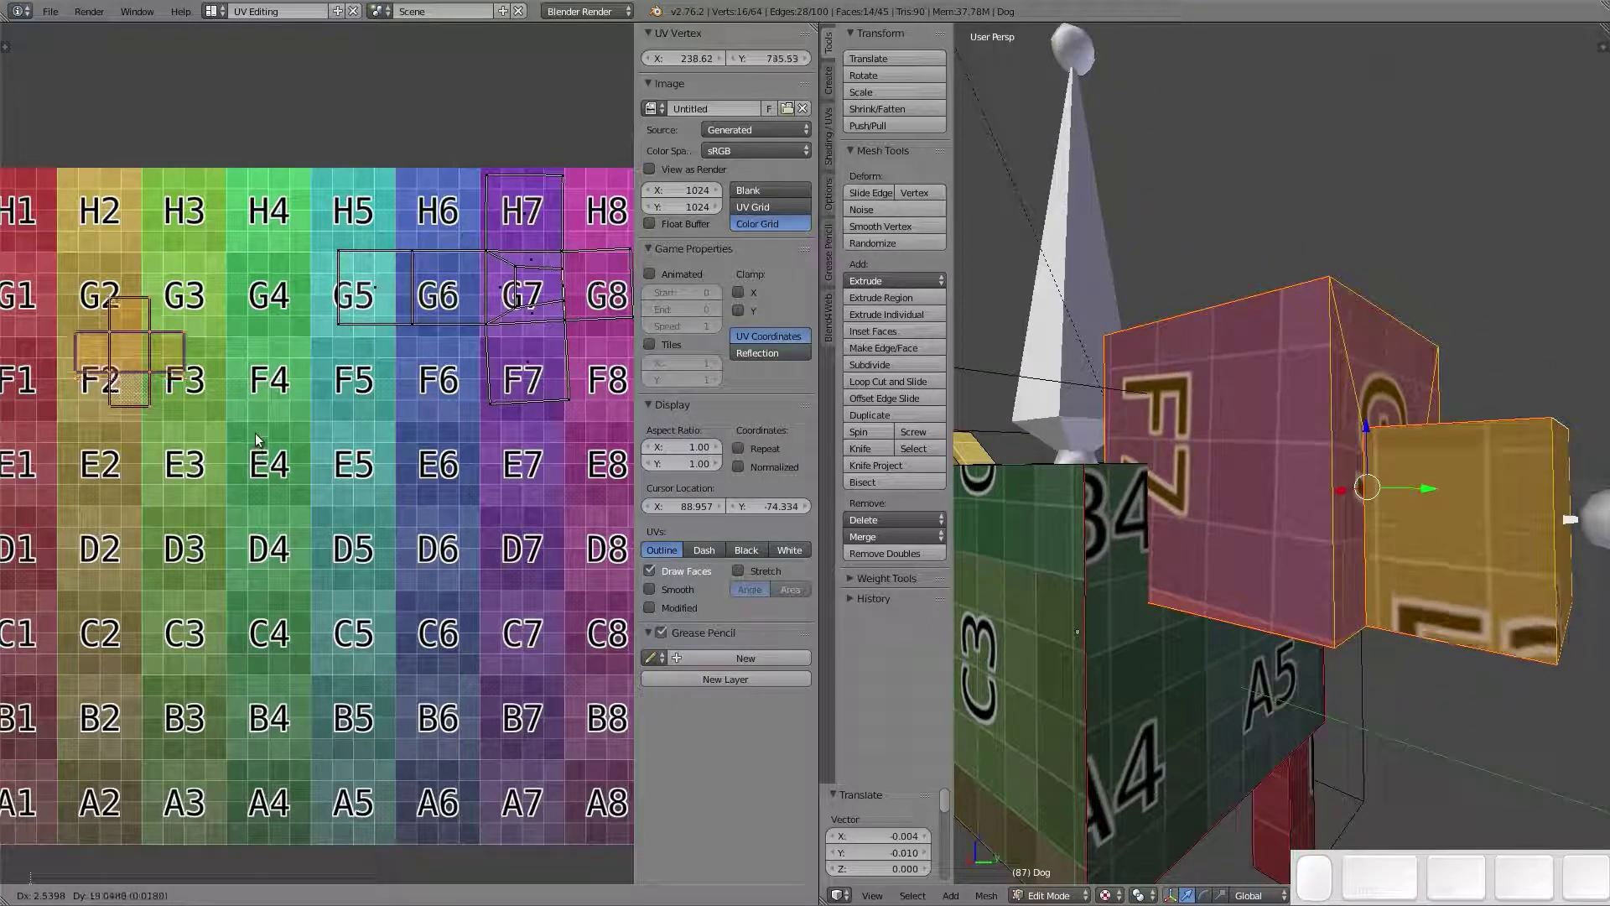
click(255, 434)
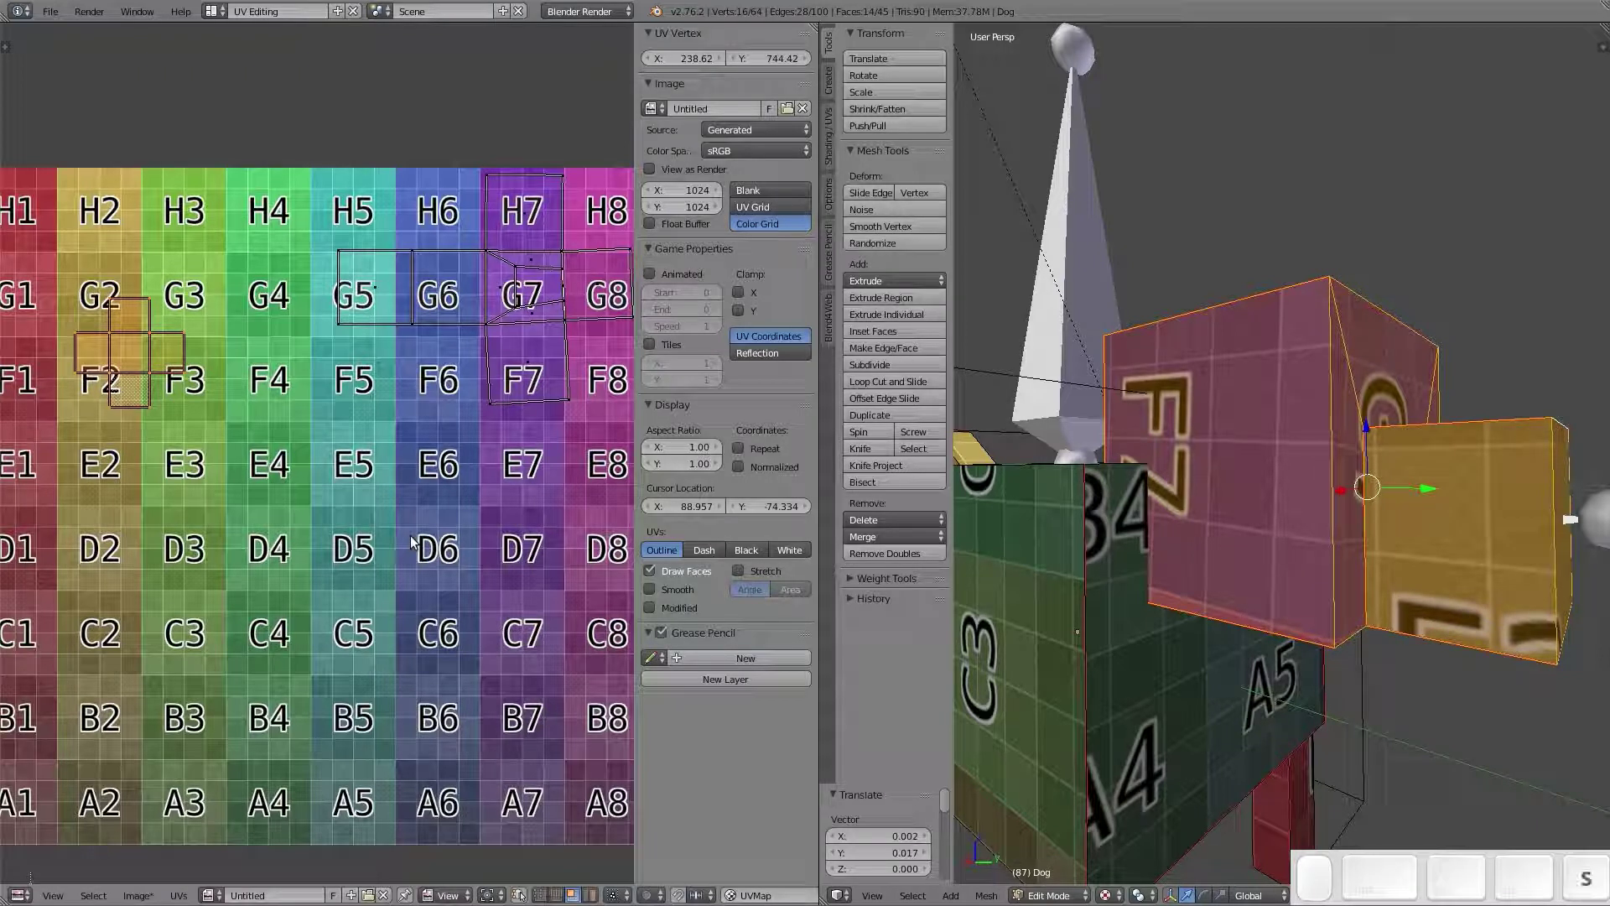
key(s)
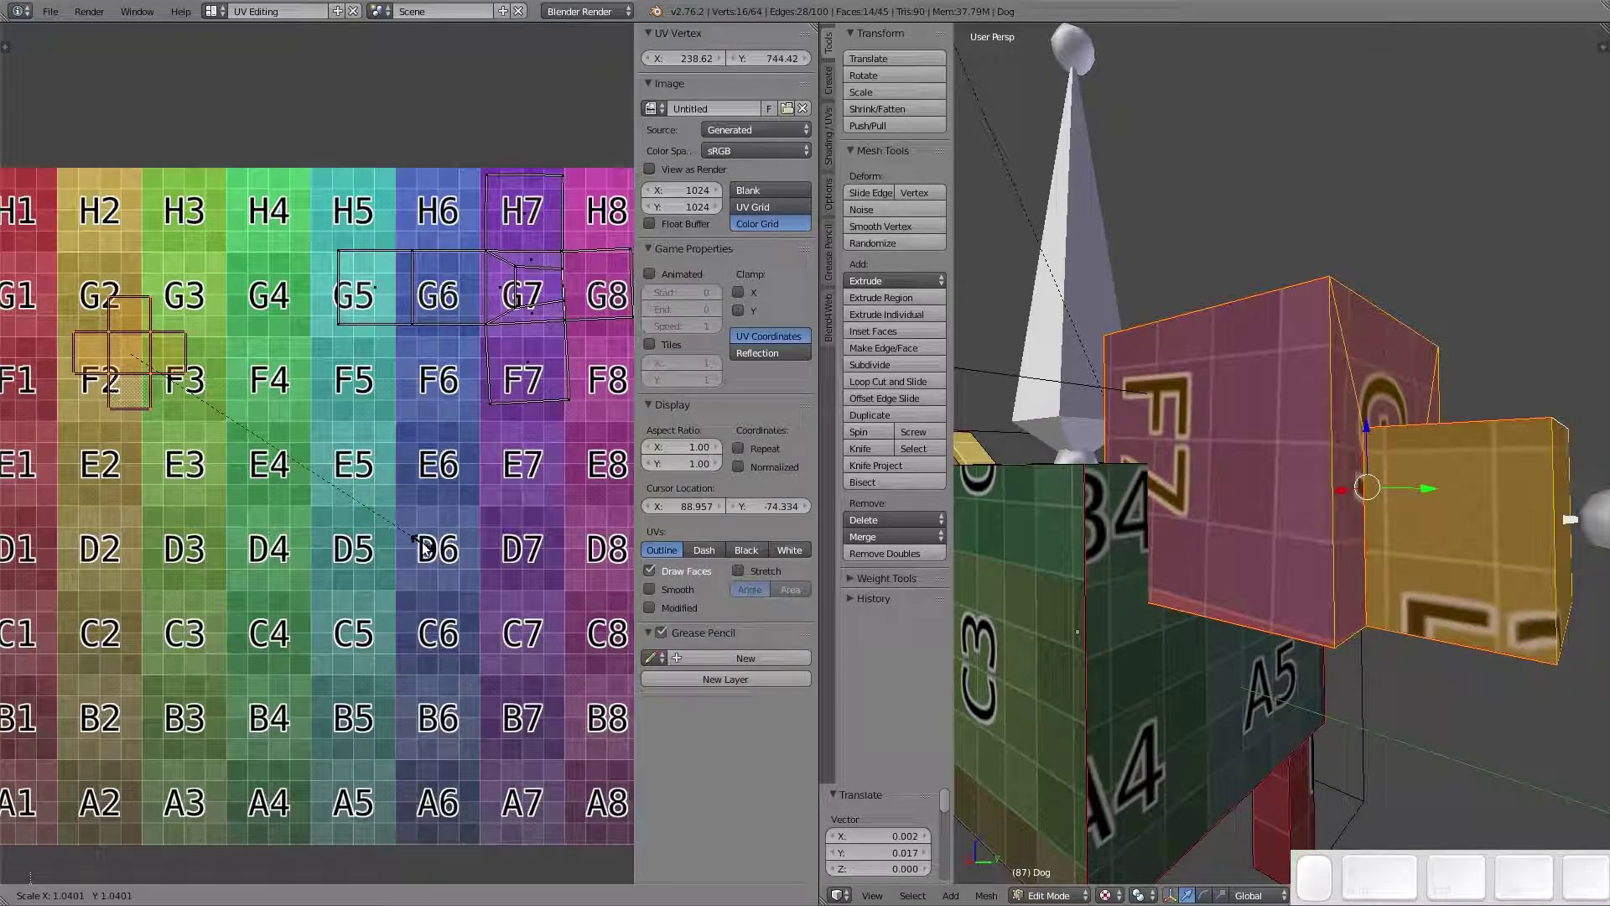
click(434, 511)
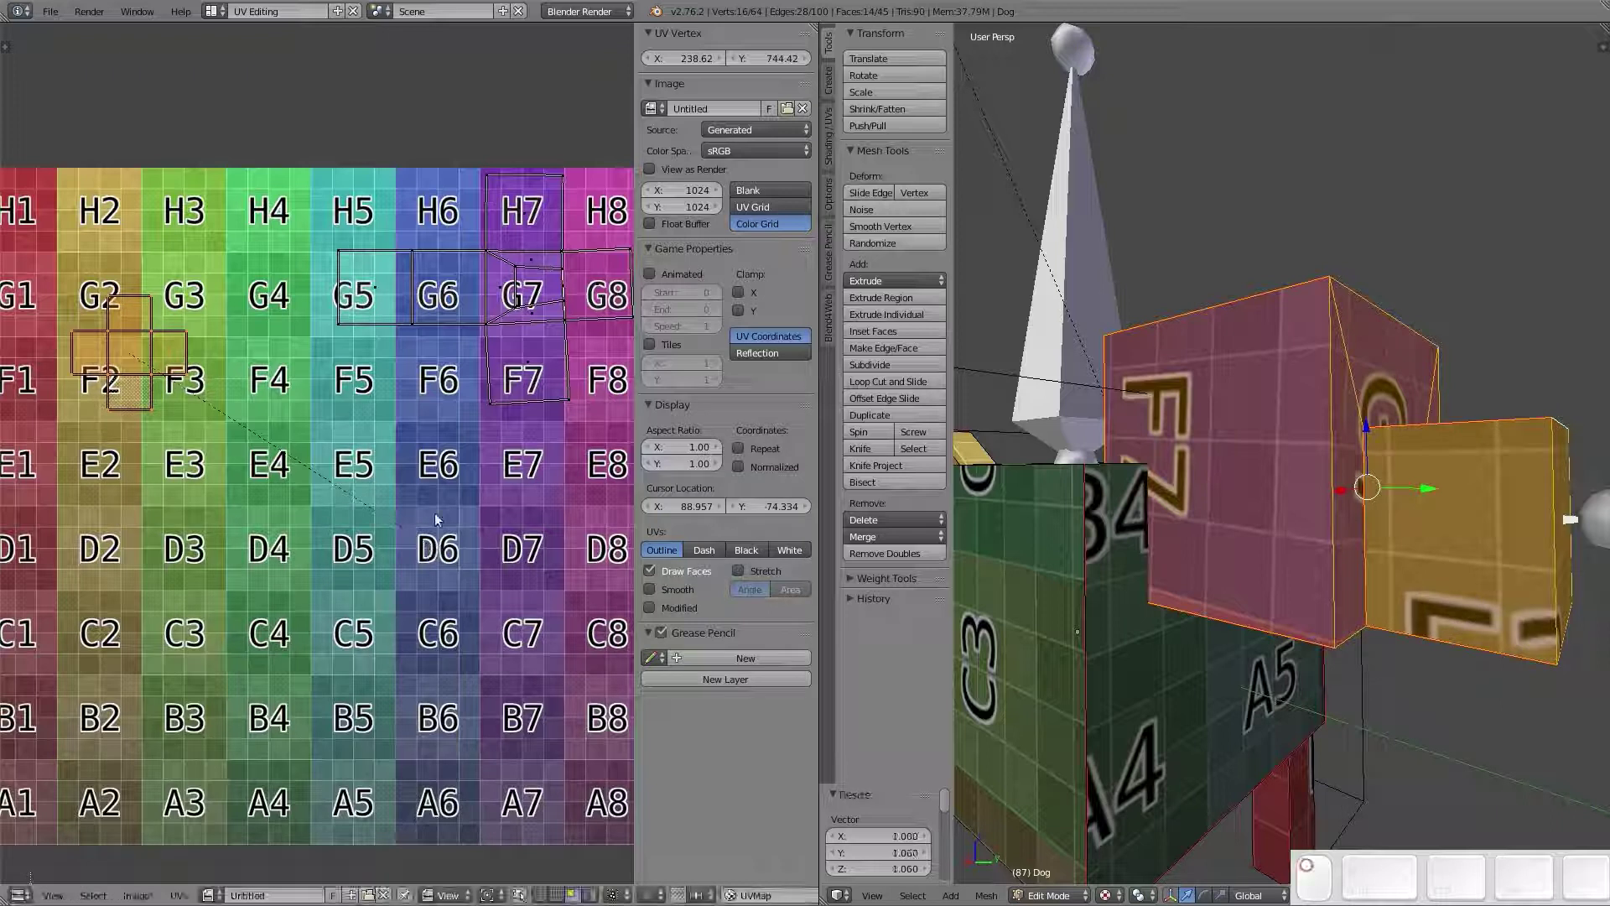
Check the grid size on the body and legs, and select the whole mesh to show every UV island
middle_drag(1485, 380, 1244, 300)
scroll(1341, 532, down, 2)
shift+middle_drag(1463, 608, 1302, 564)
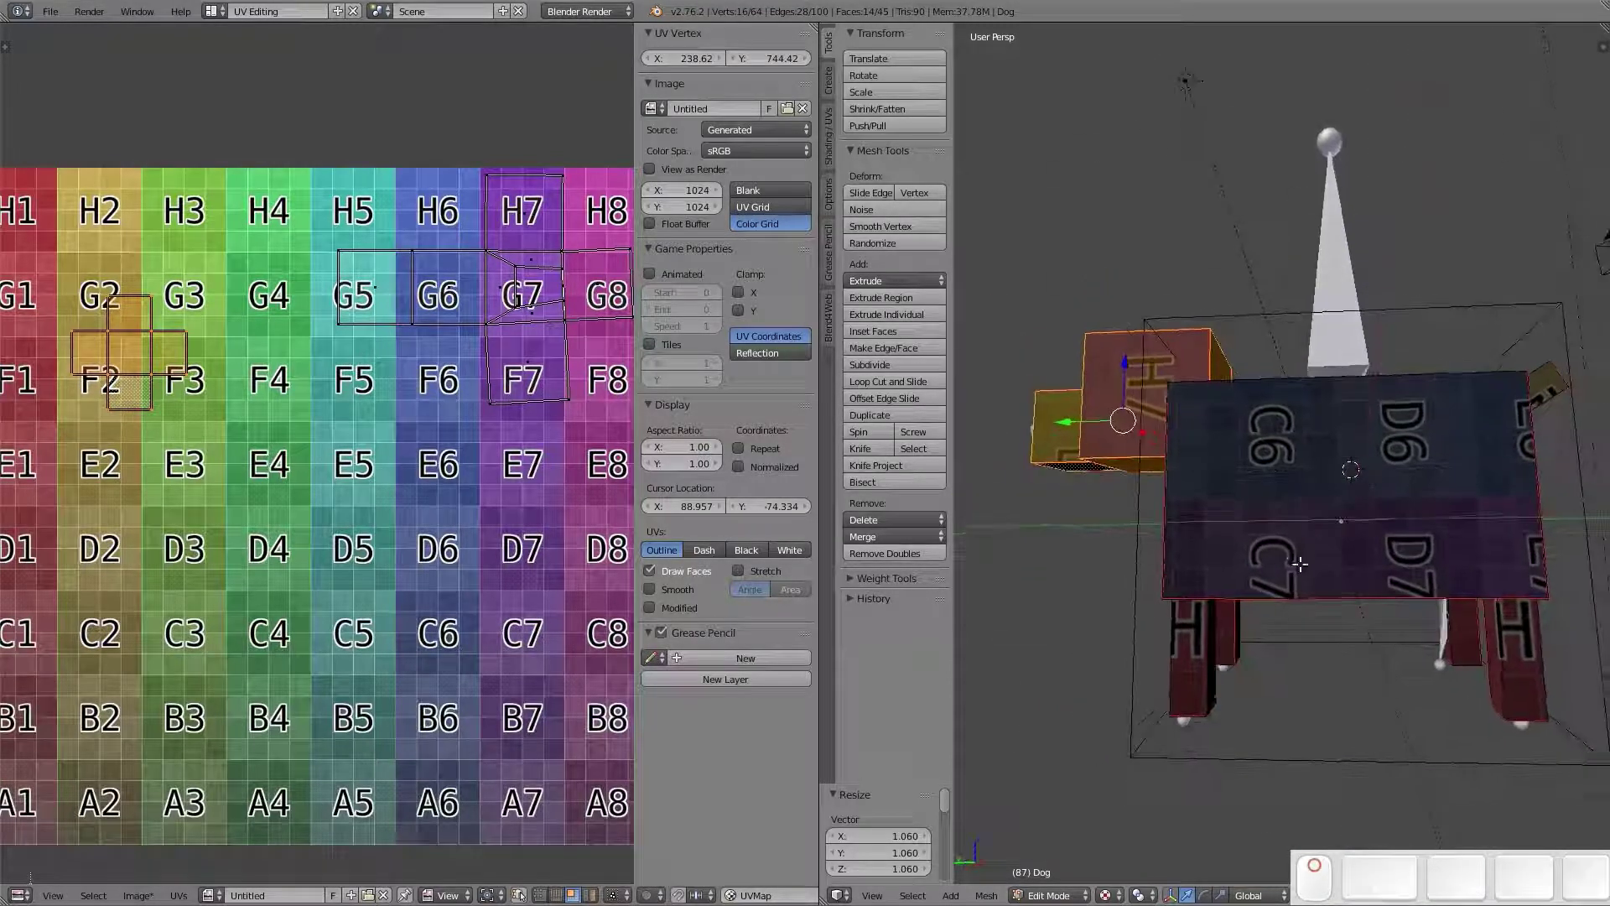
scroll(1258, 621, up, 4)
middle_drag(1215, 684, 1341, 583)
right_click(1378, 591)
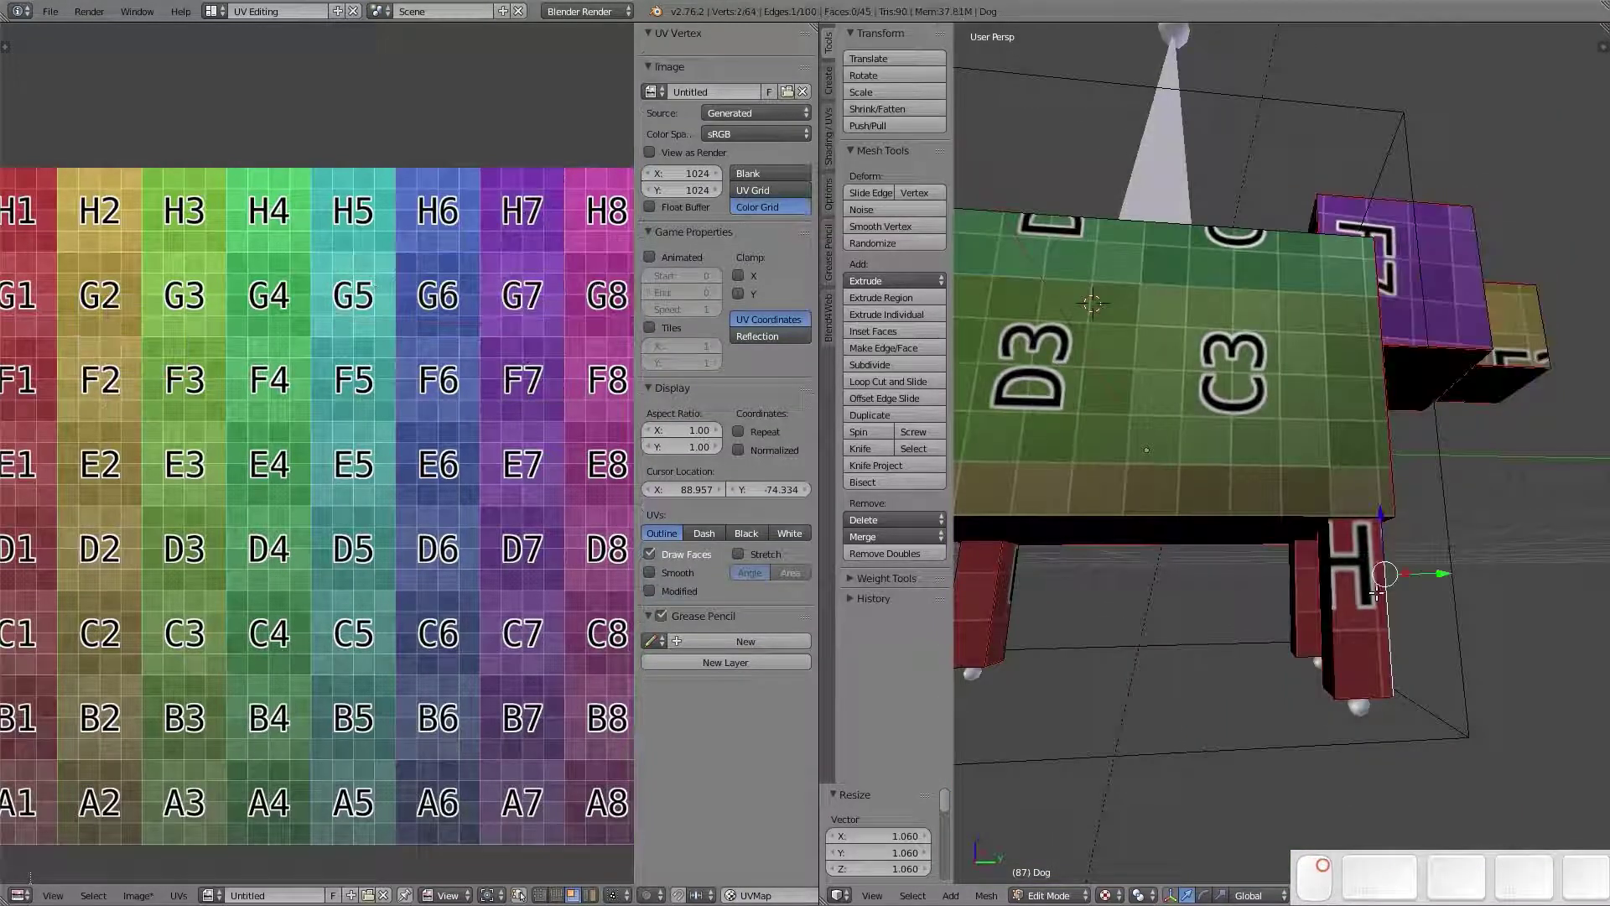
key(a)
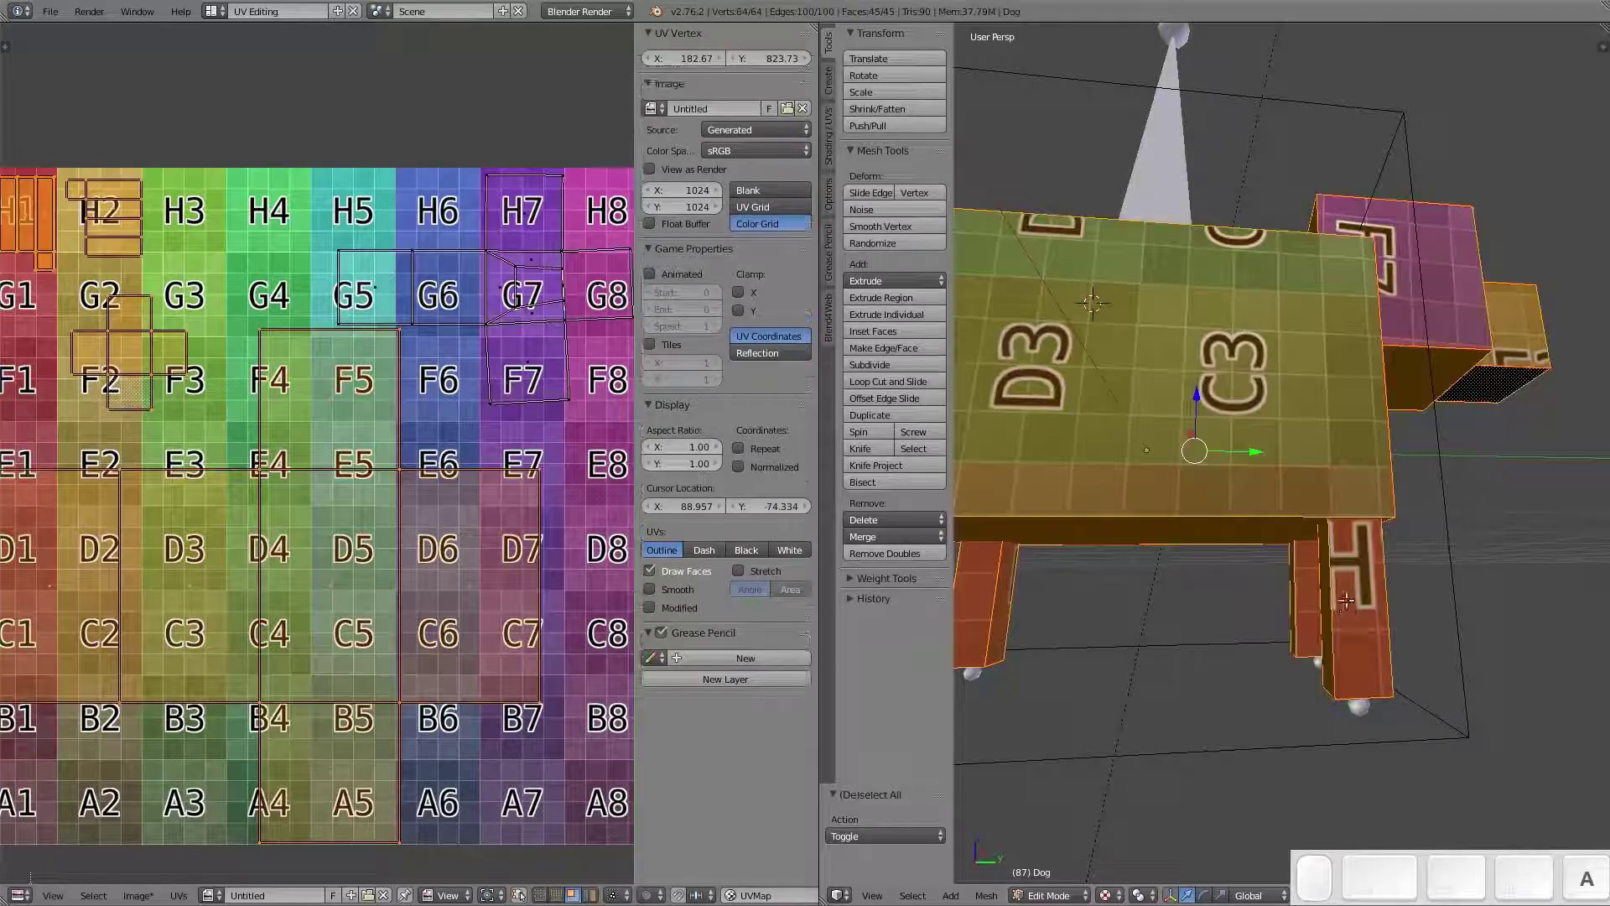
Clear the UV selection and box-select the leg islands over grid cell H1
scroll(261, 619, down, 1)
shift+middle_drag(186, 368, 218, 396)
scroll(218, 396, up, 1)
key(a)
key(b)
drag(45, 246, 139, 362)
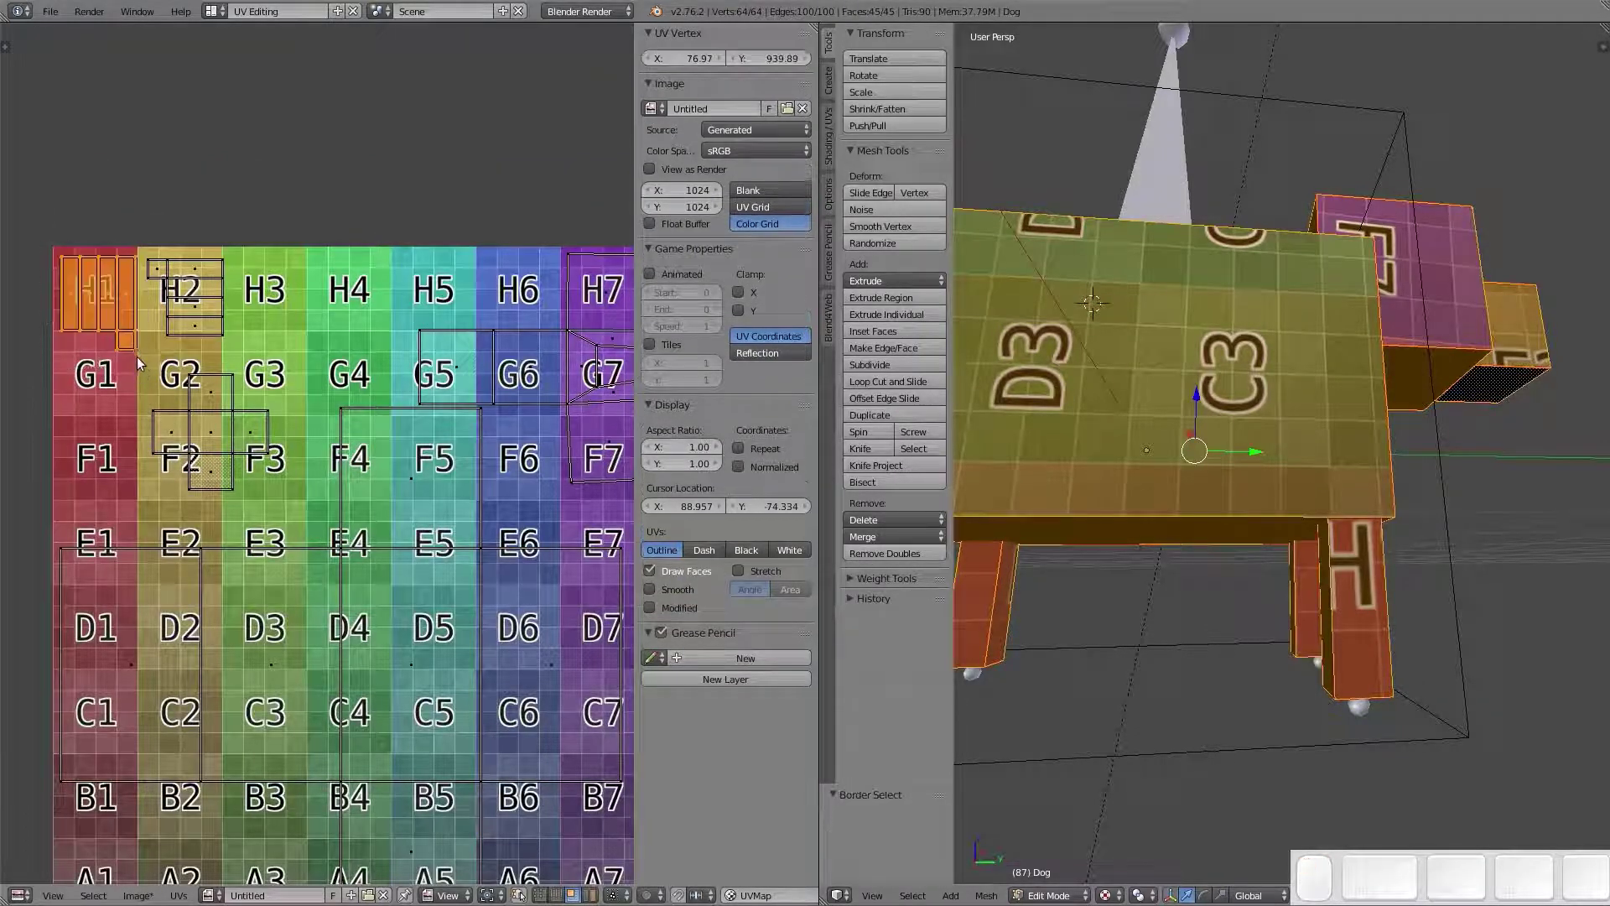
Try the leg islands about five times larger across the upper part of the image, and undo the scaling and move
key(s)
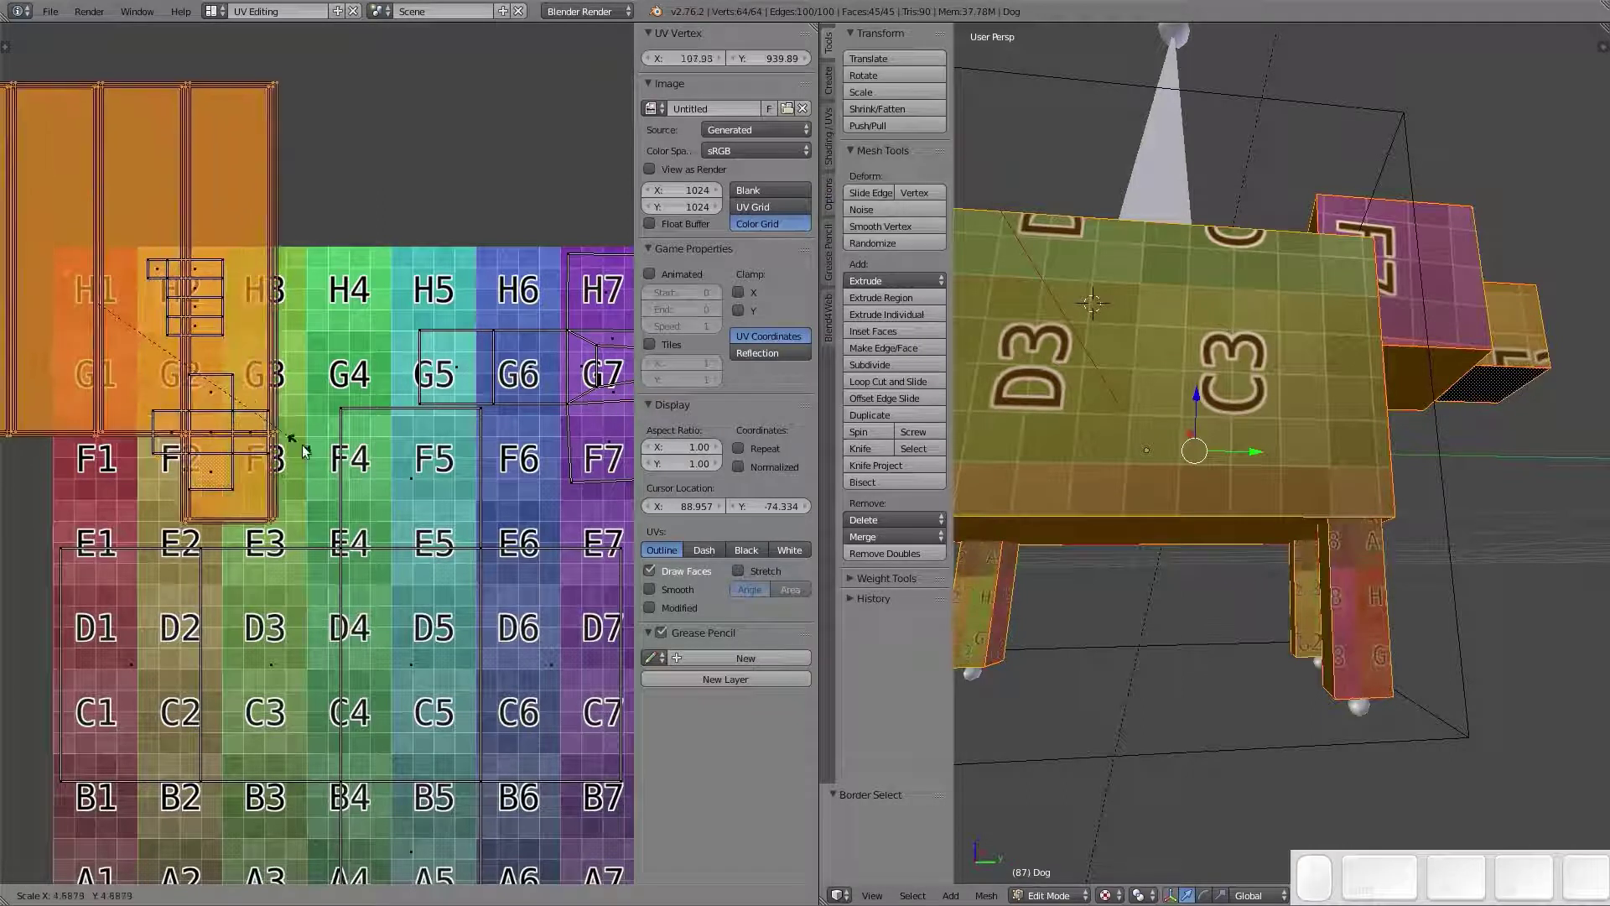
click(315, 466)
key(g)
click(474, 647)
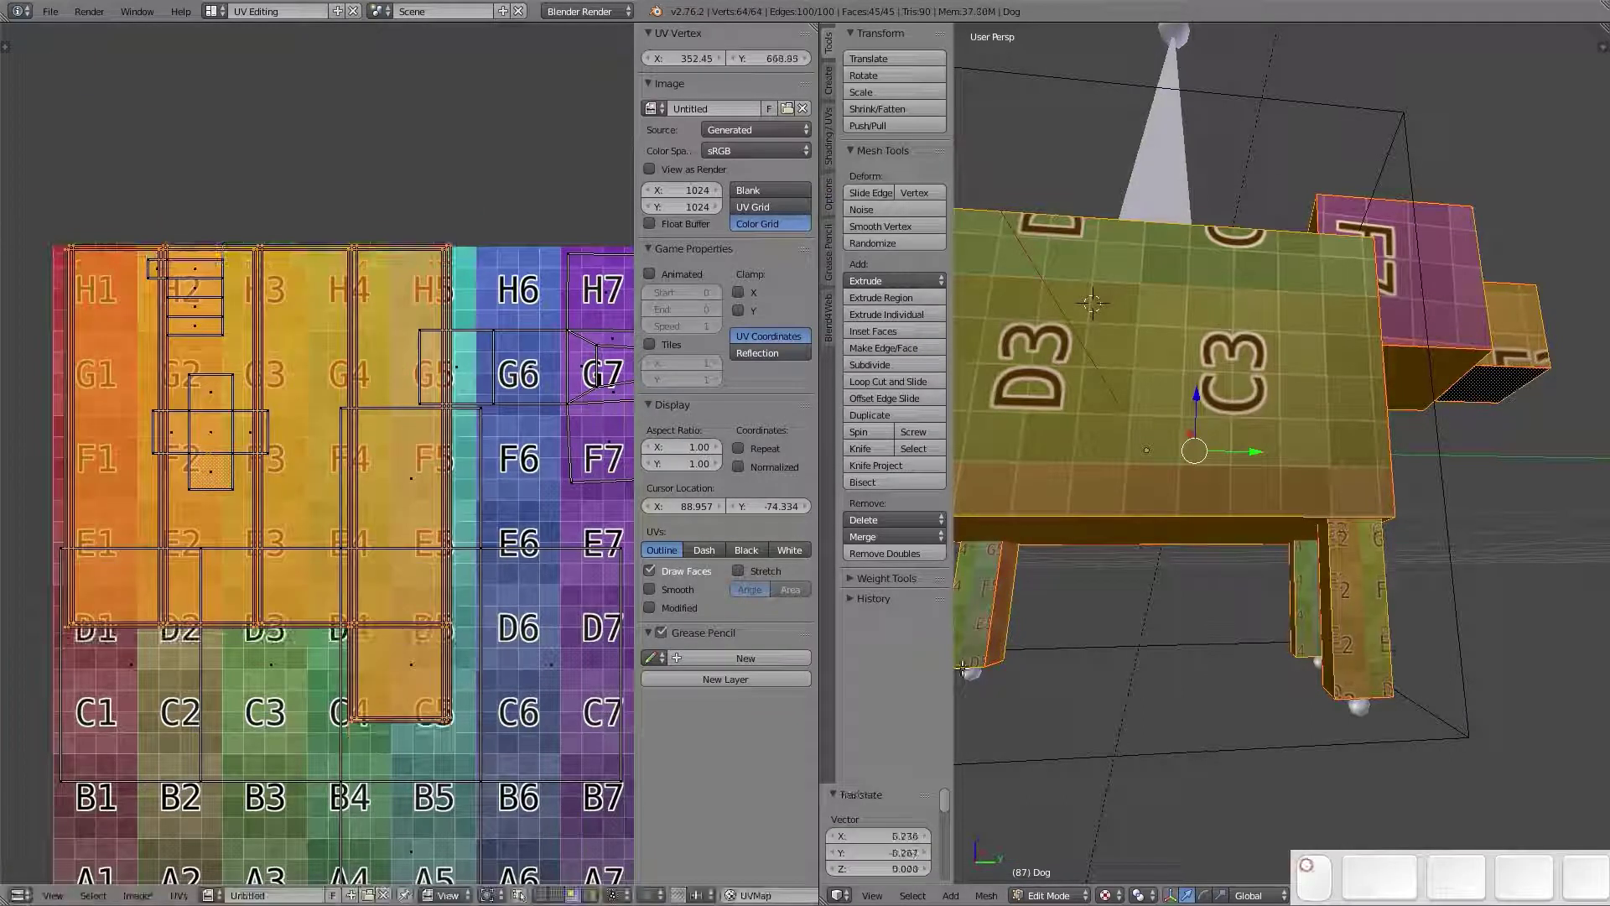
middle_drag(1160, 571, 1383, 587)
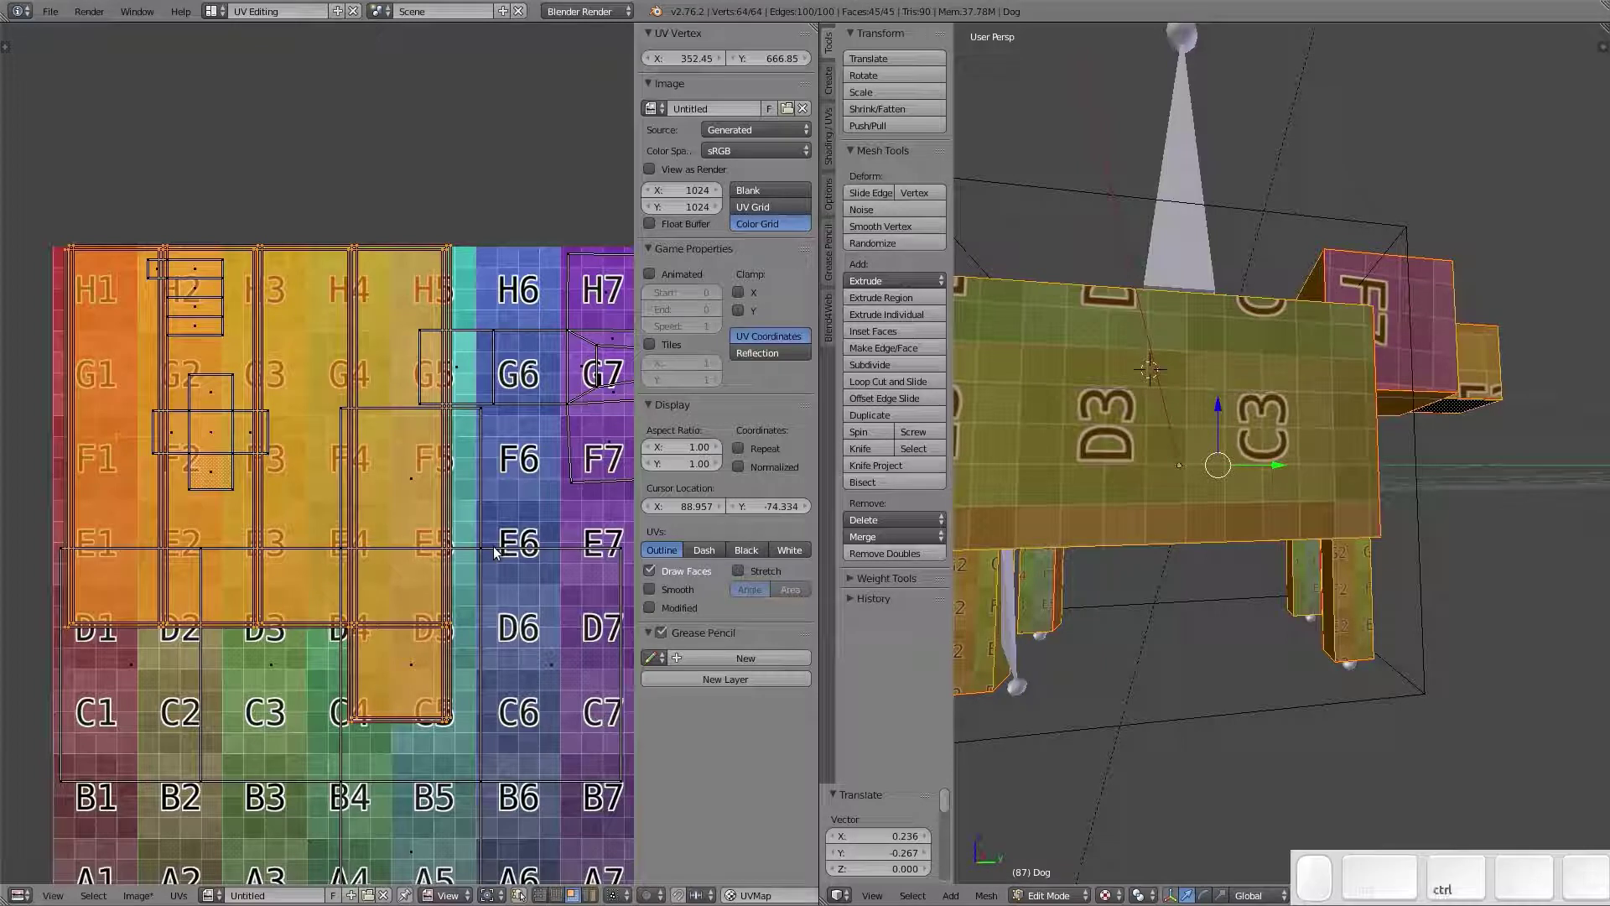
key(ctrl+z)
key(ctrl+z)
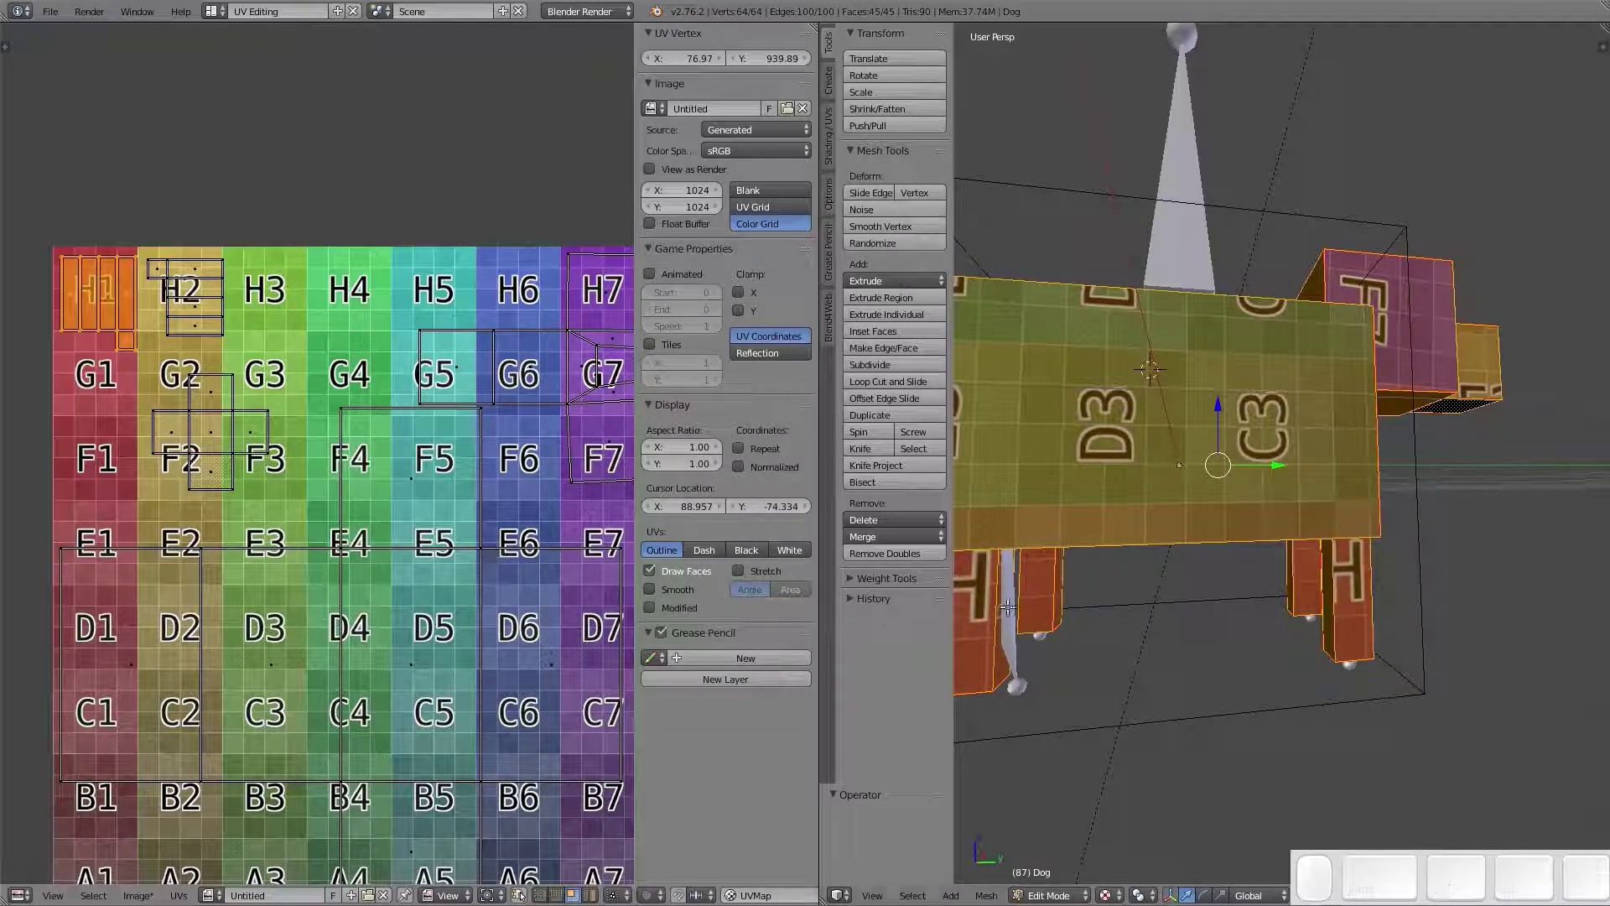
Select only the tail's faces on the mesh and select its entire UV island
middle_drag(1203, 433, 1297, 652)
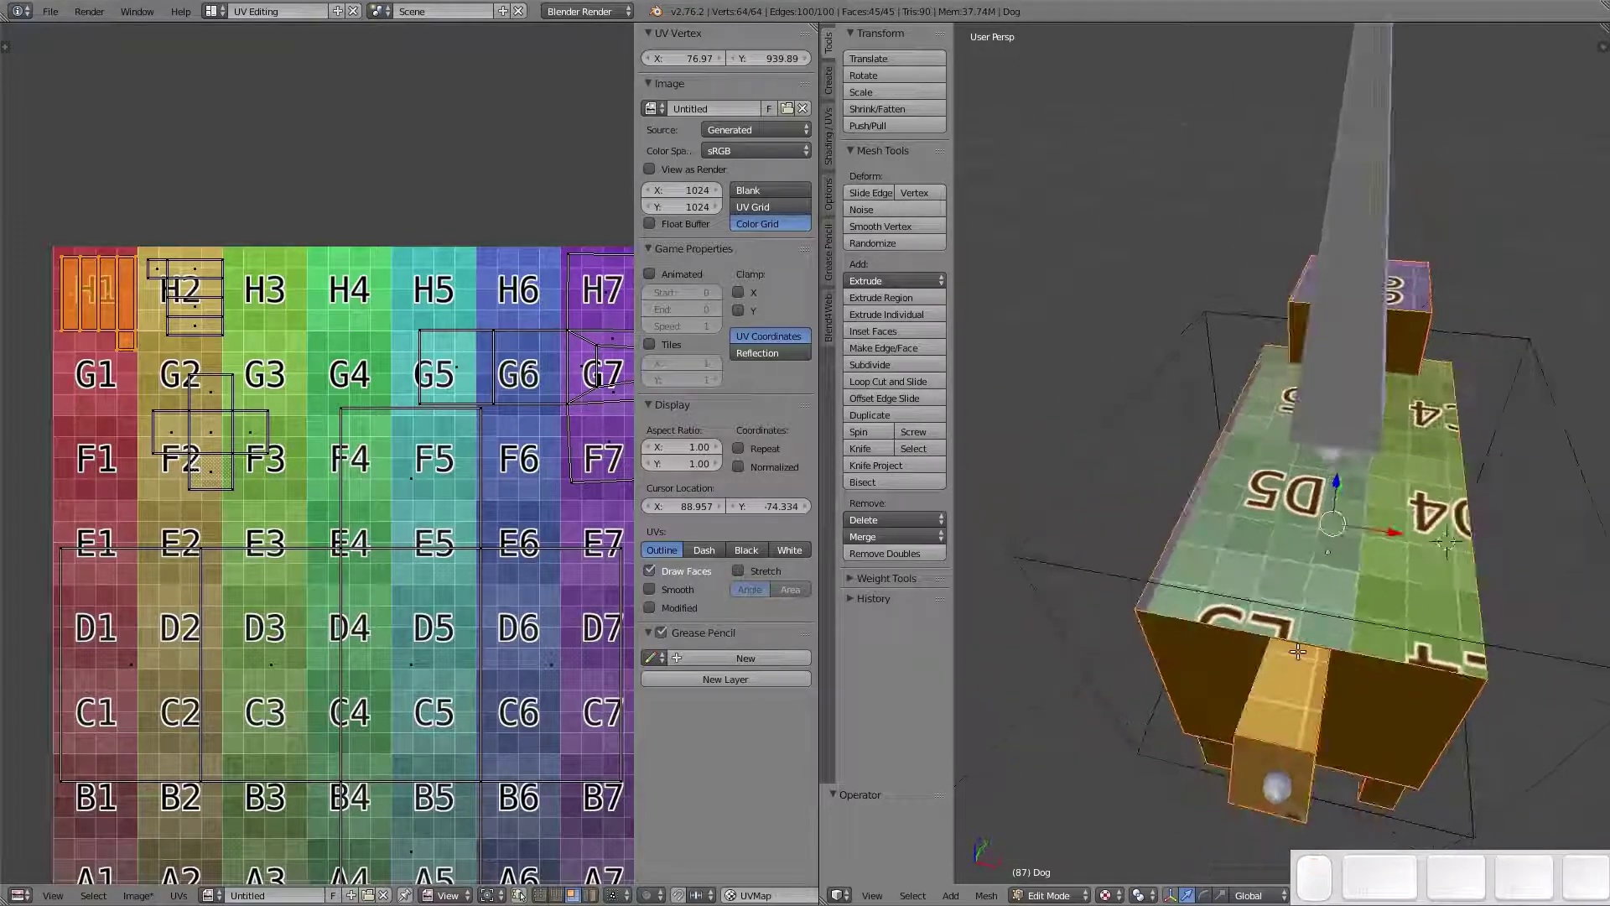
right_click(1296, 667)
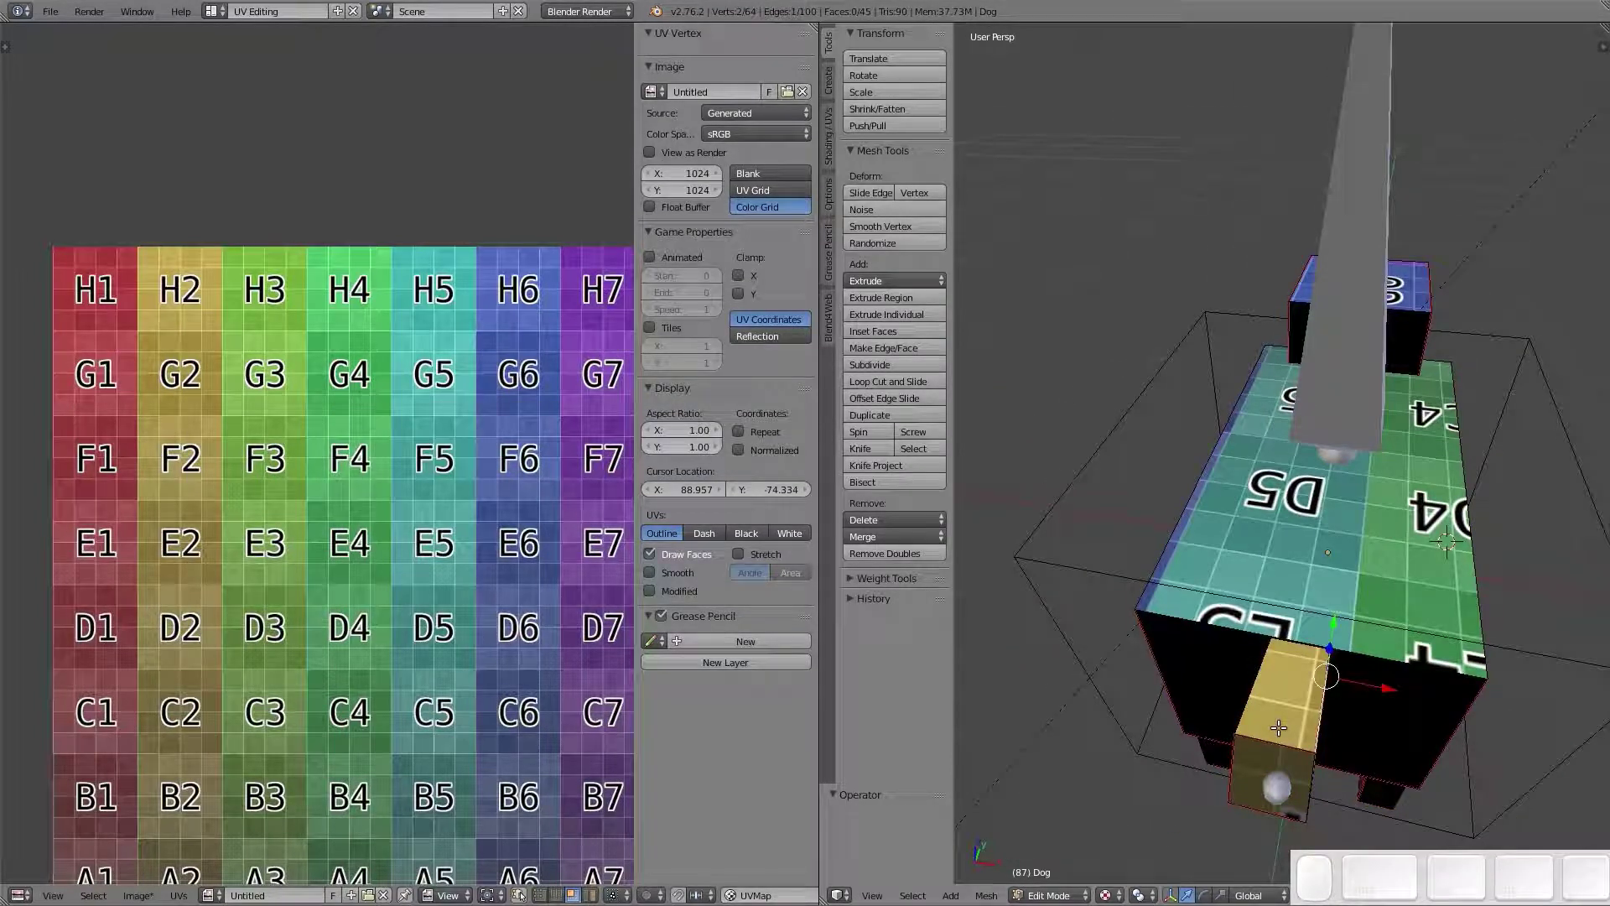
key(ctrl+KP_Add)
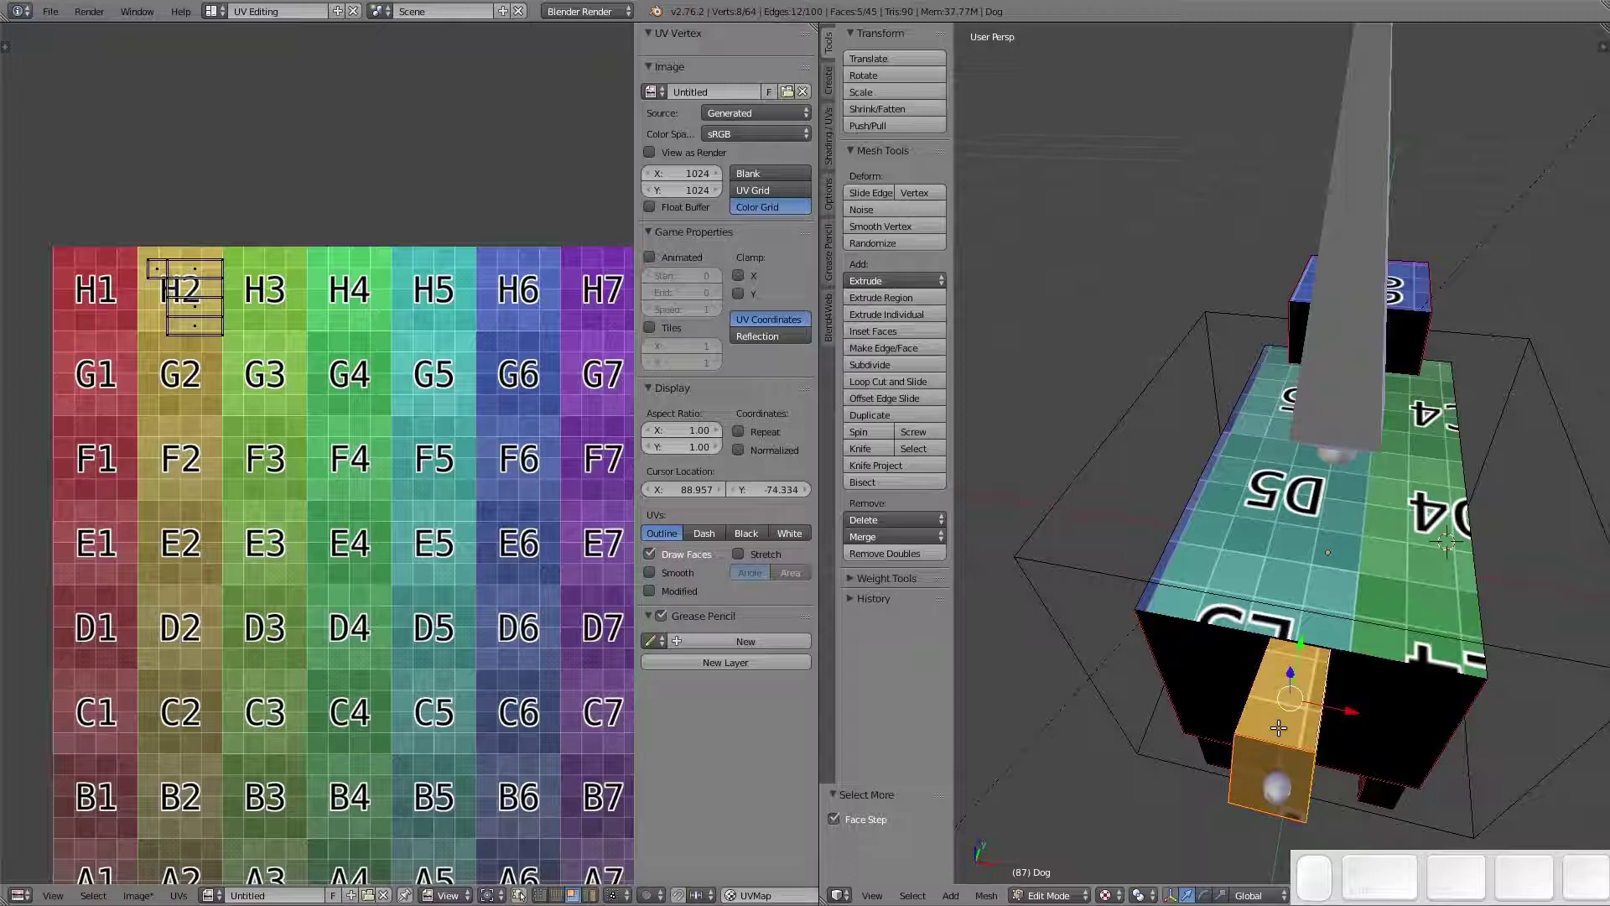
scroll(176, 348, up, 4)
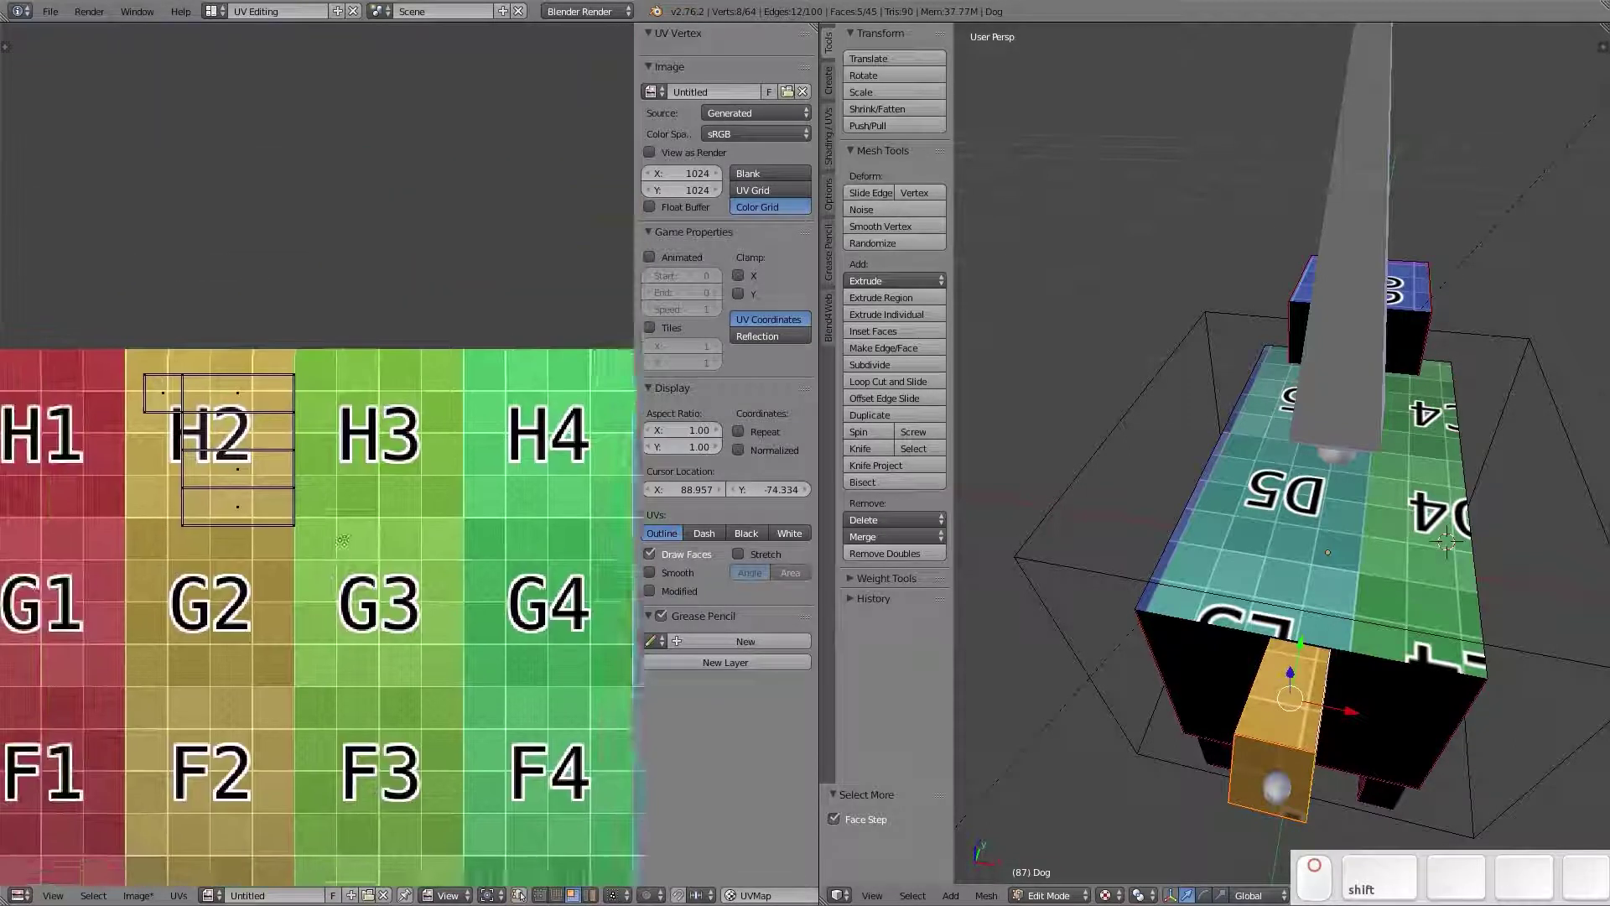
scroll(324, 506, up, 2)
key(g)
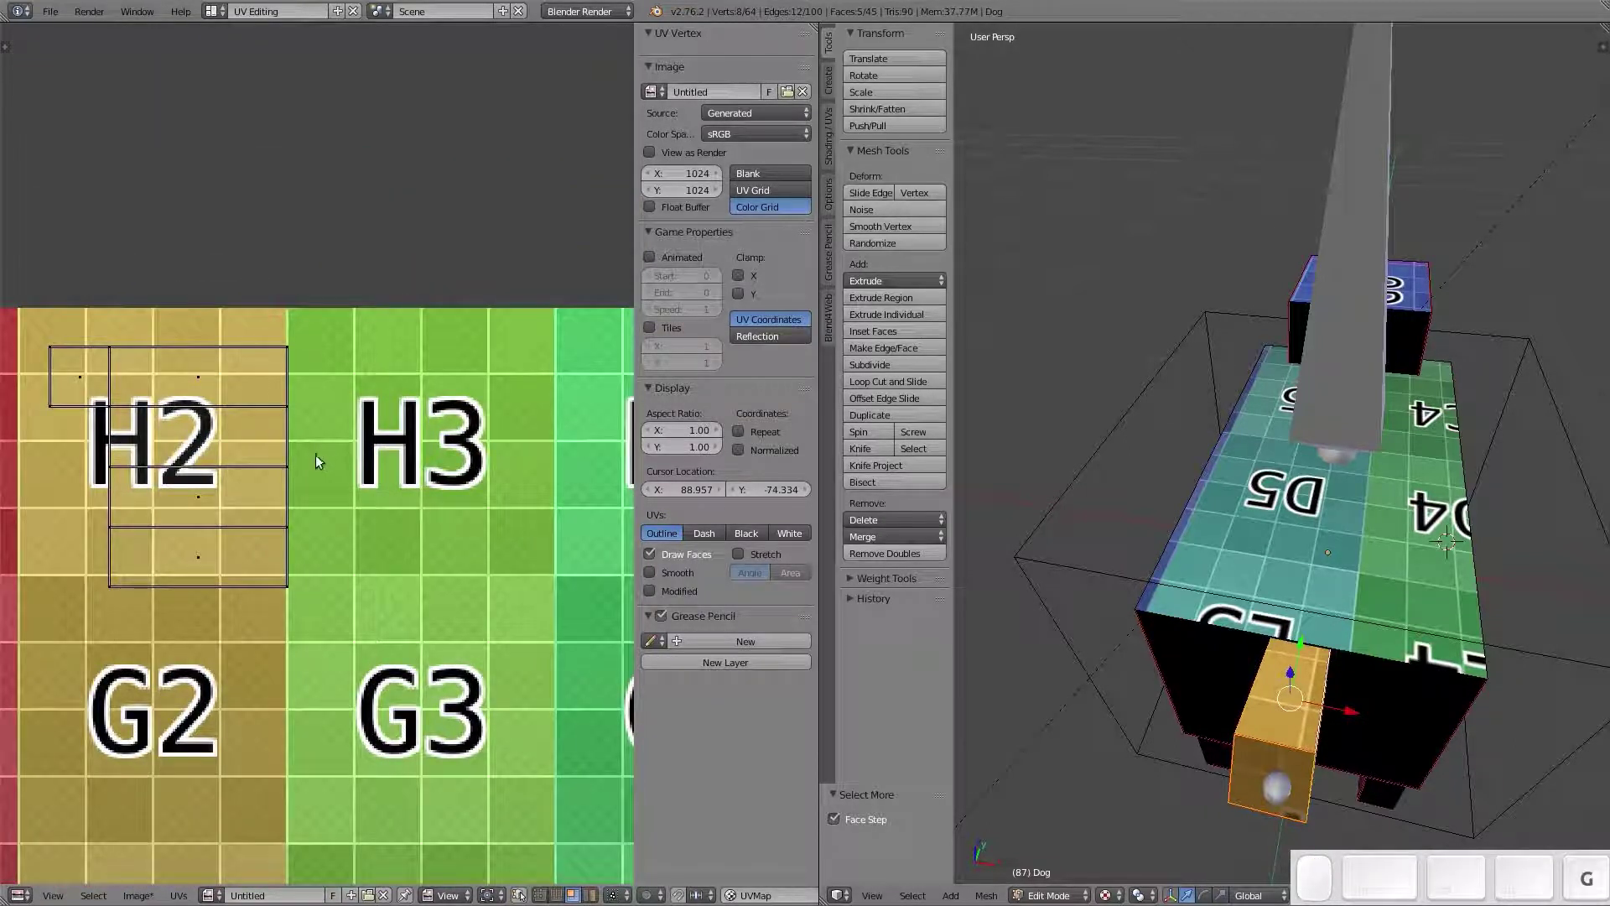
key(a)
Move the tail island toward grid cell H3, scale it to about 1.02, and nudge it slightly right
key(g)
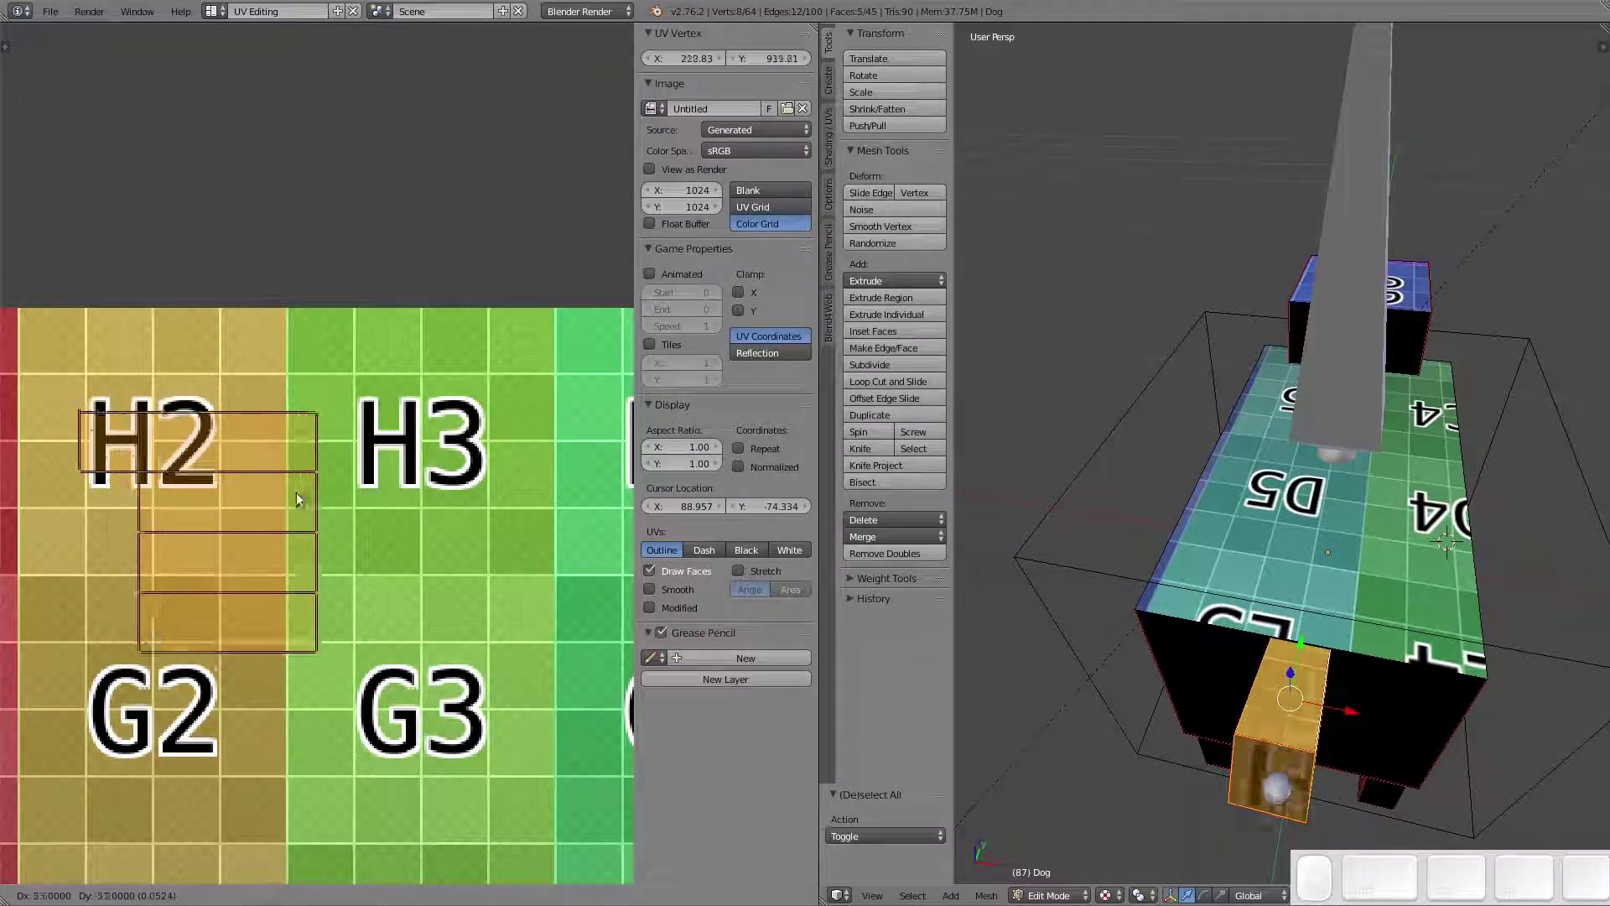
click(419, 460)
key(s)
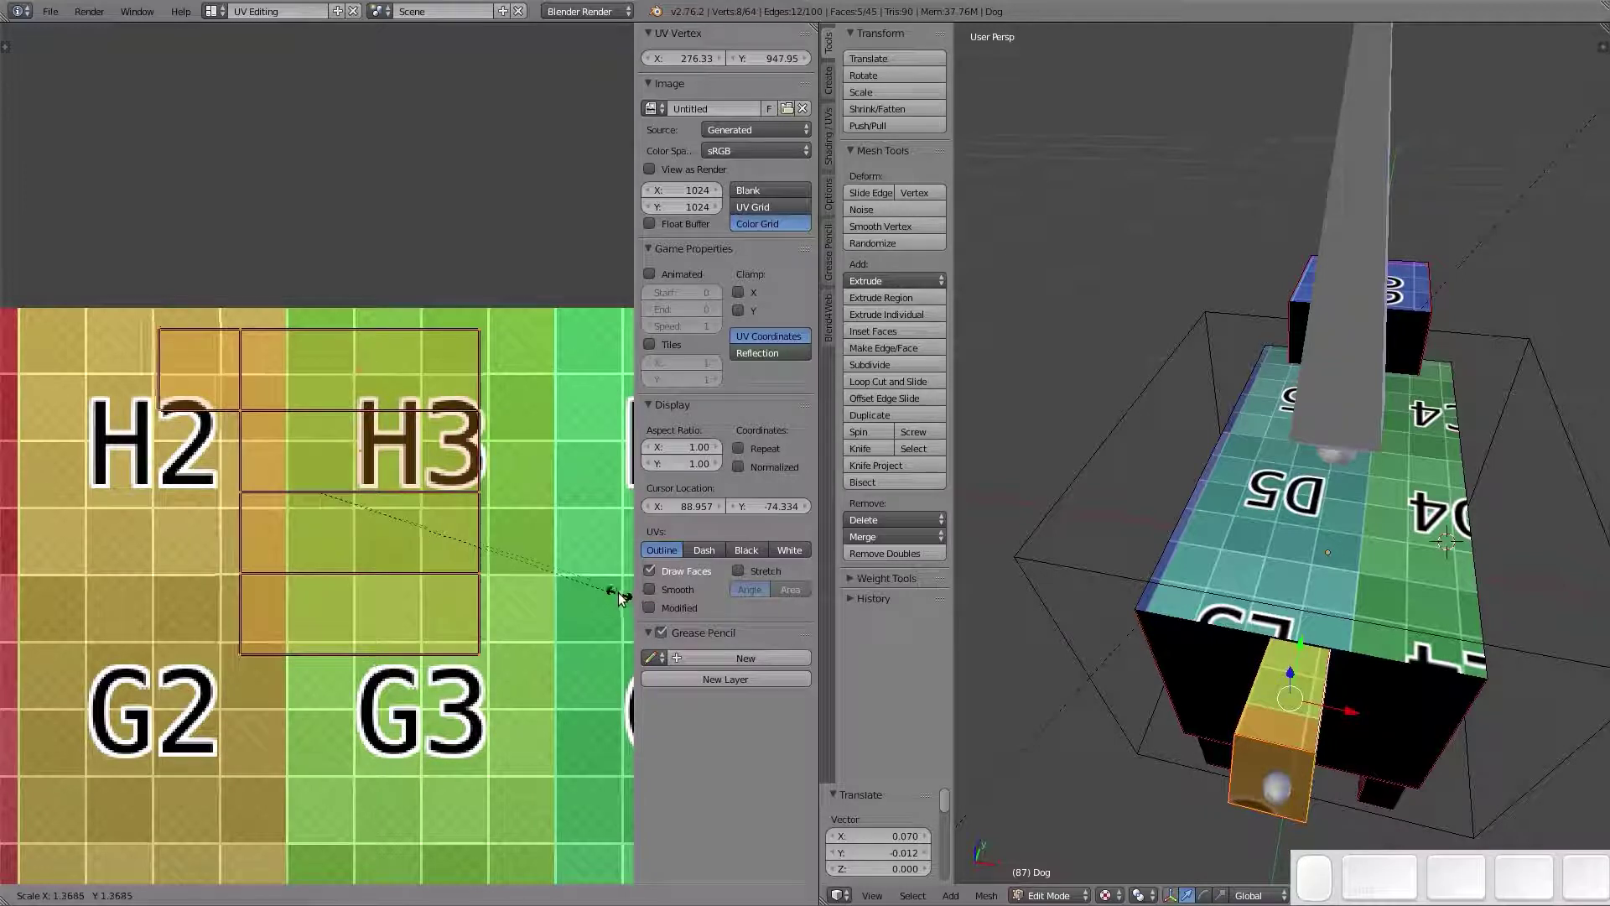
click(553, 543)
key(g)
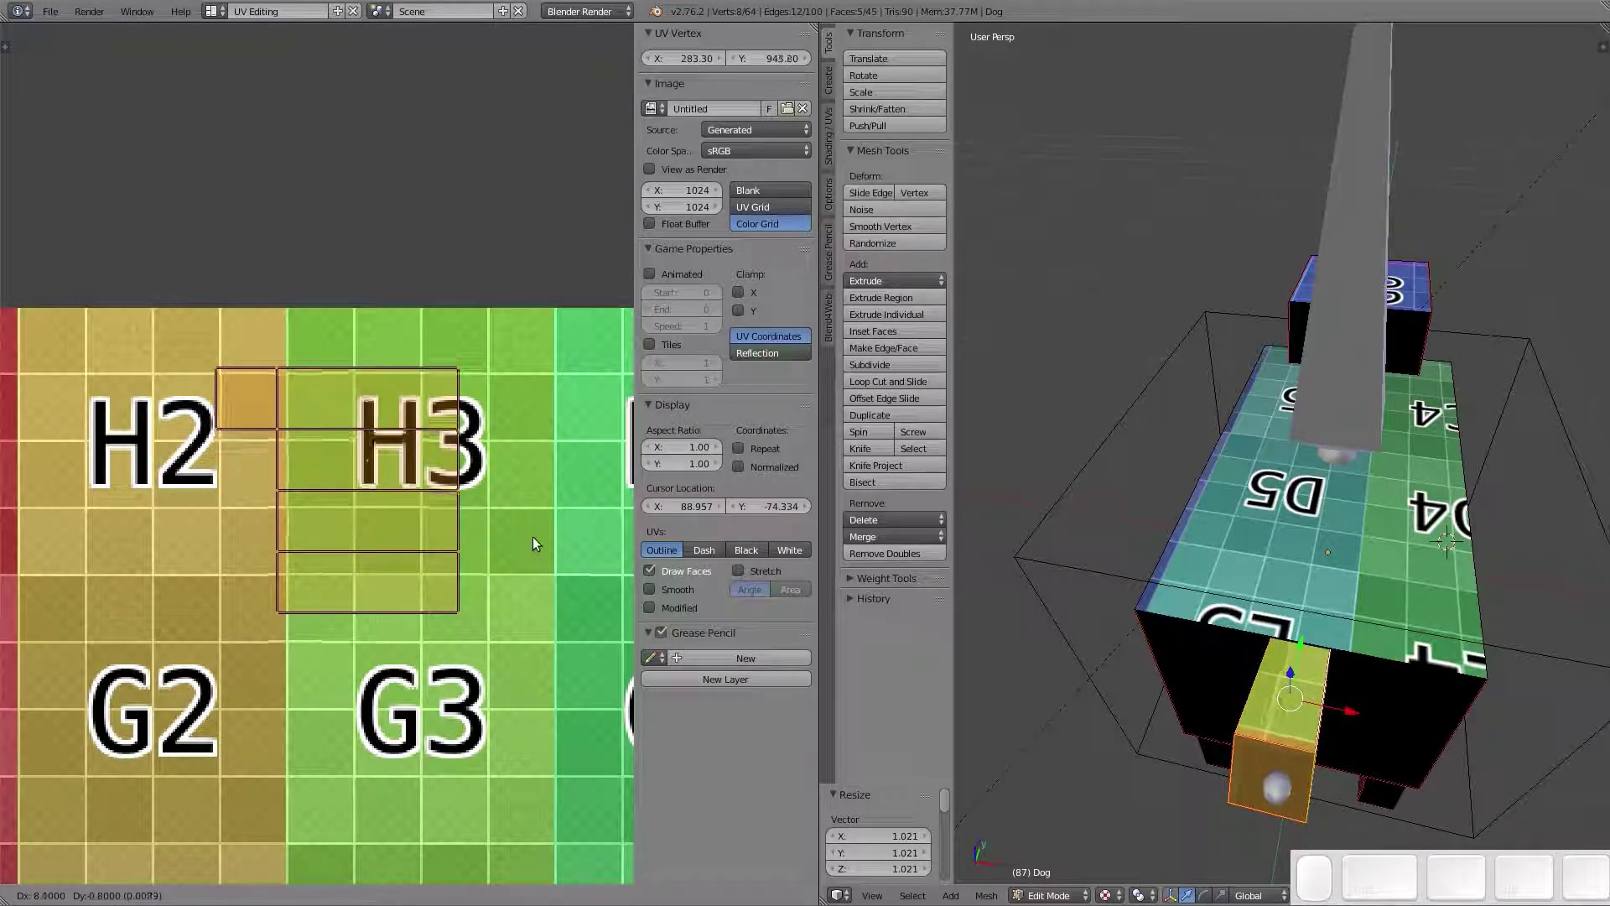
click(533, 540)
Select the whole mesh and switch the generated image from Color Grid to Blank
scroll(470, 507, down, 5)
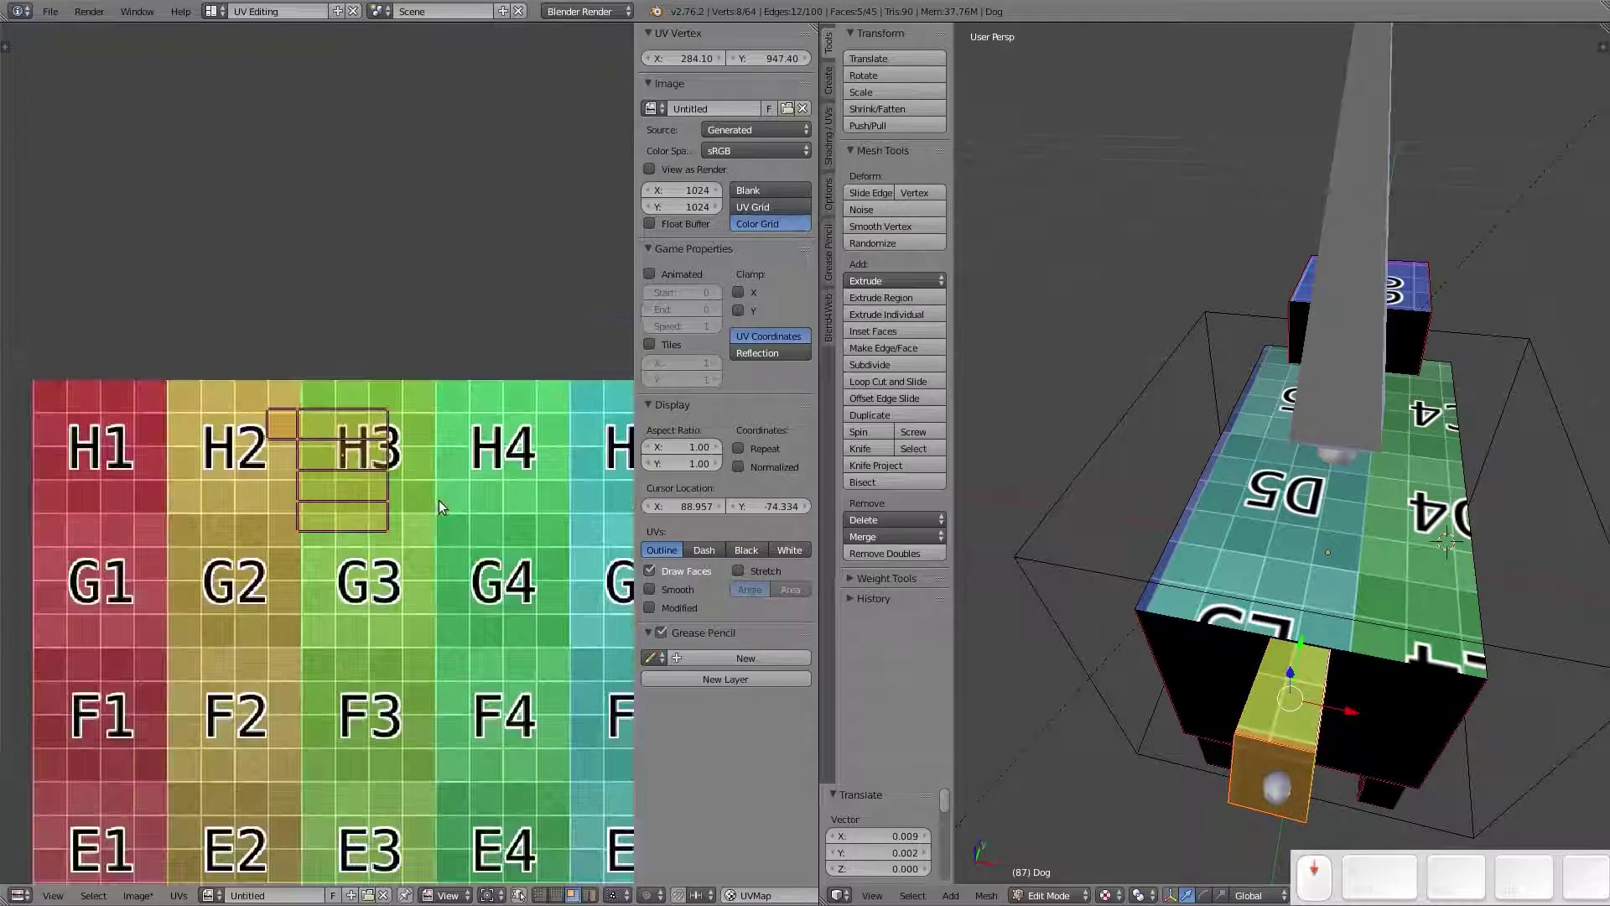
key(a)
scroll(1280, 521, down, 2)
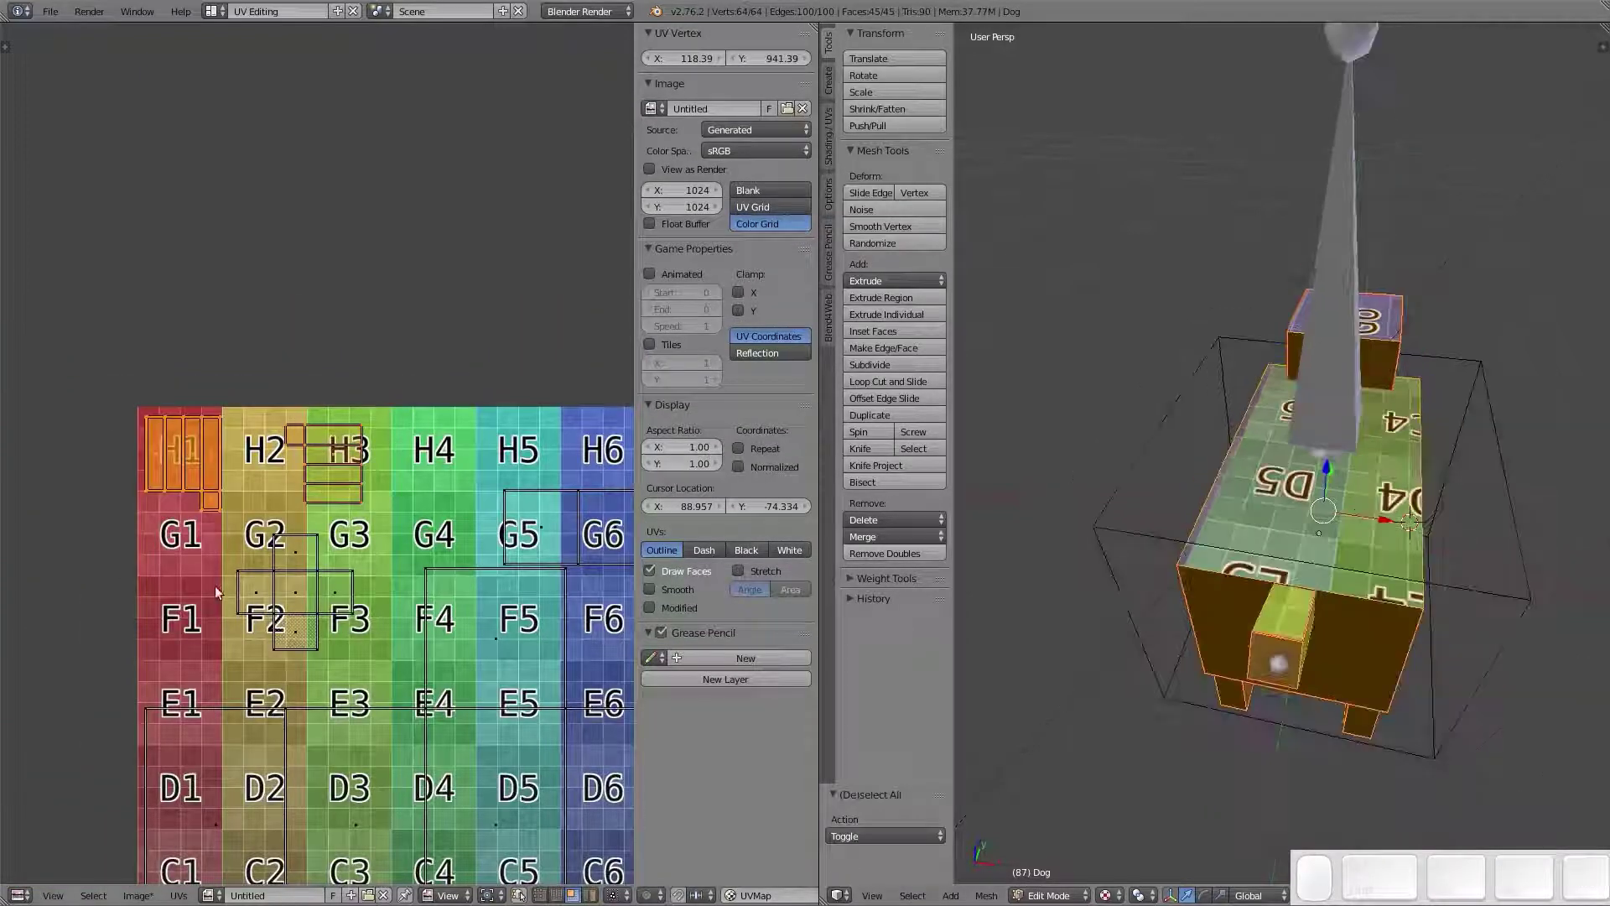
scroll(220, 594, down, 2)
scroll(386, 585, down, 1)
click(770, 189)
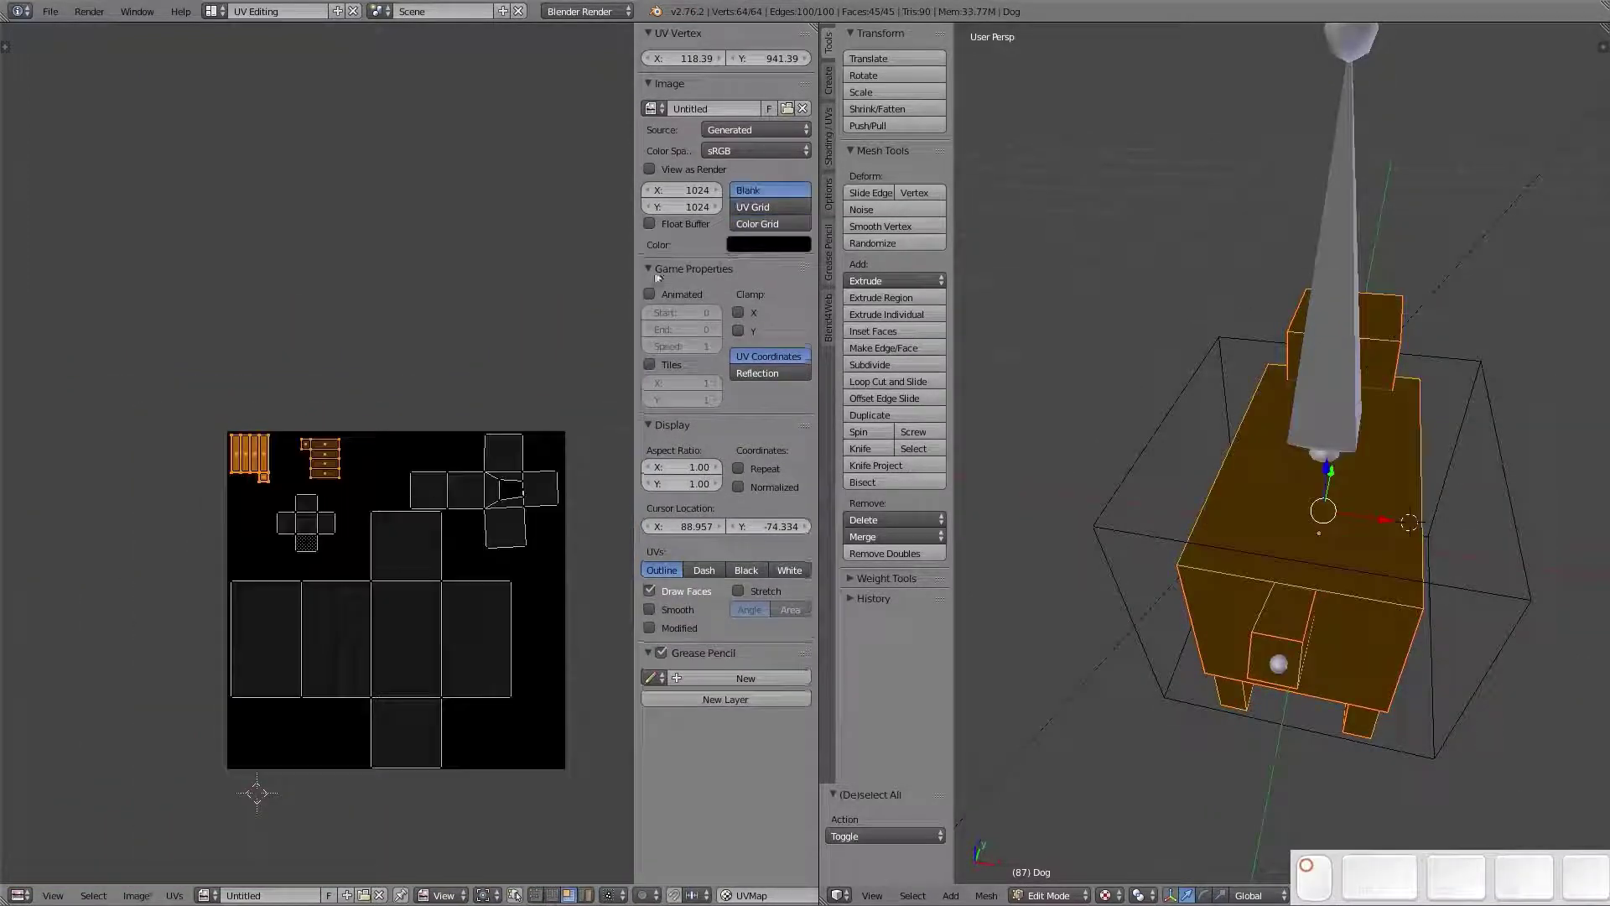
Select only the small cross-shaped UV island and move it outside the image, above its upper edge
scroll(359, 563, up, 1)
shift+middle_drag(411, 578, 346, 470)
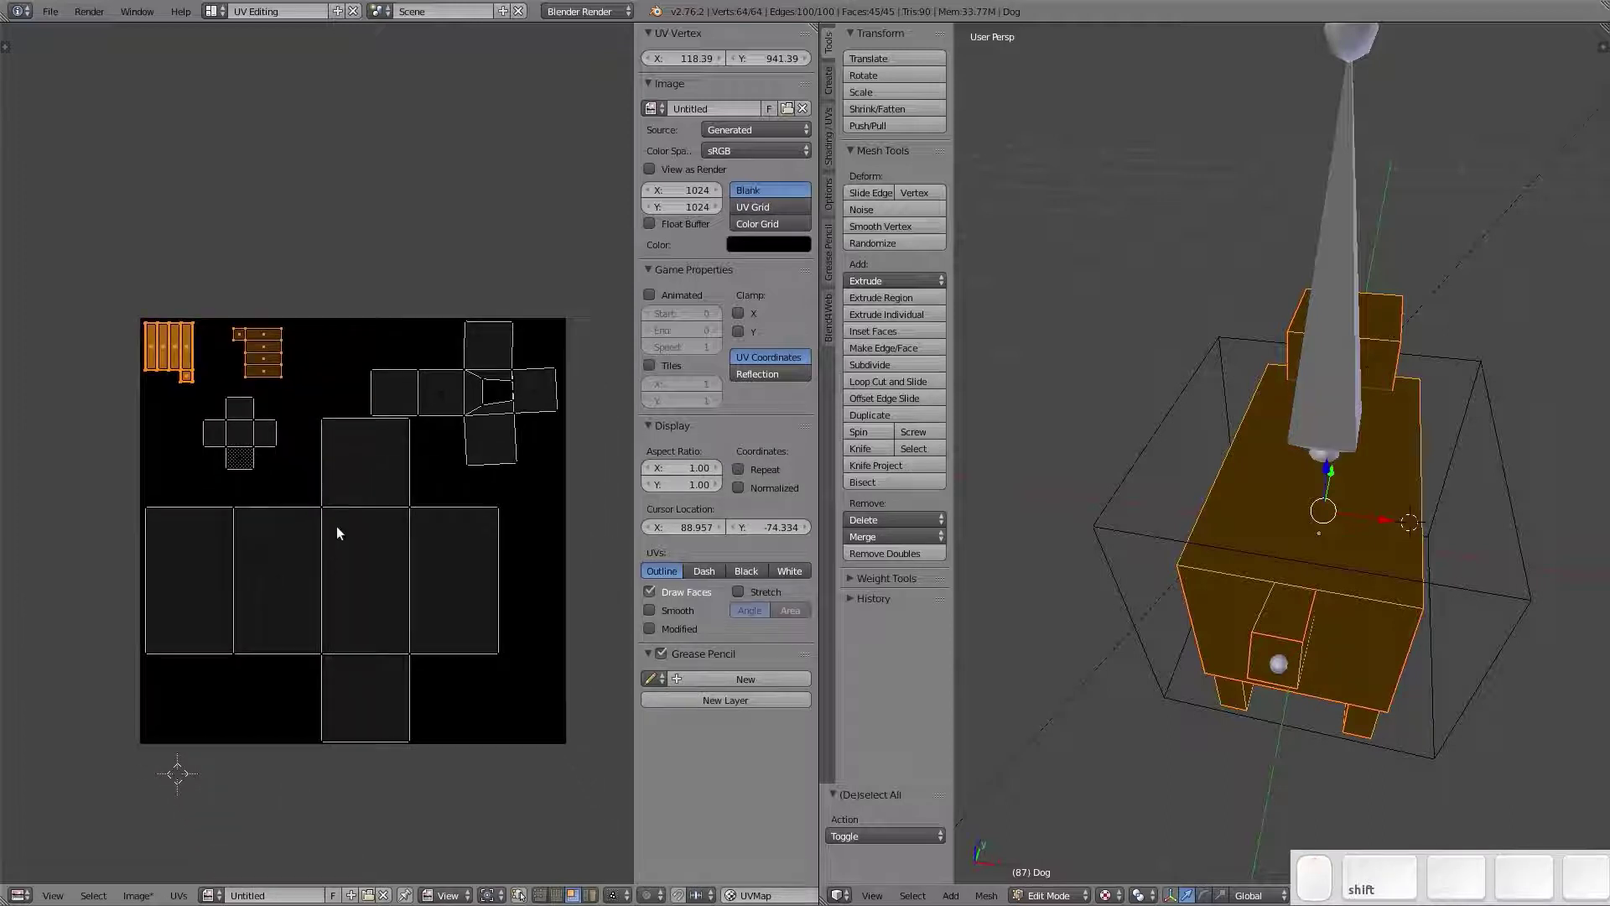
scroll(335, 526, up, 1)
right_click(230, 430)
key(a)
key(a)
key(a)
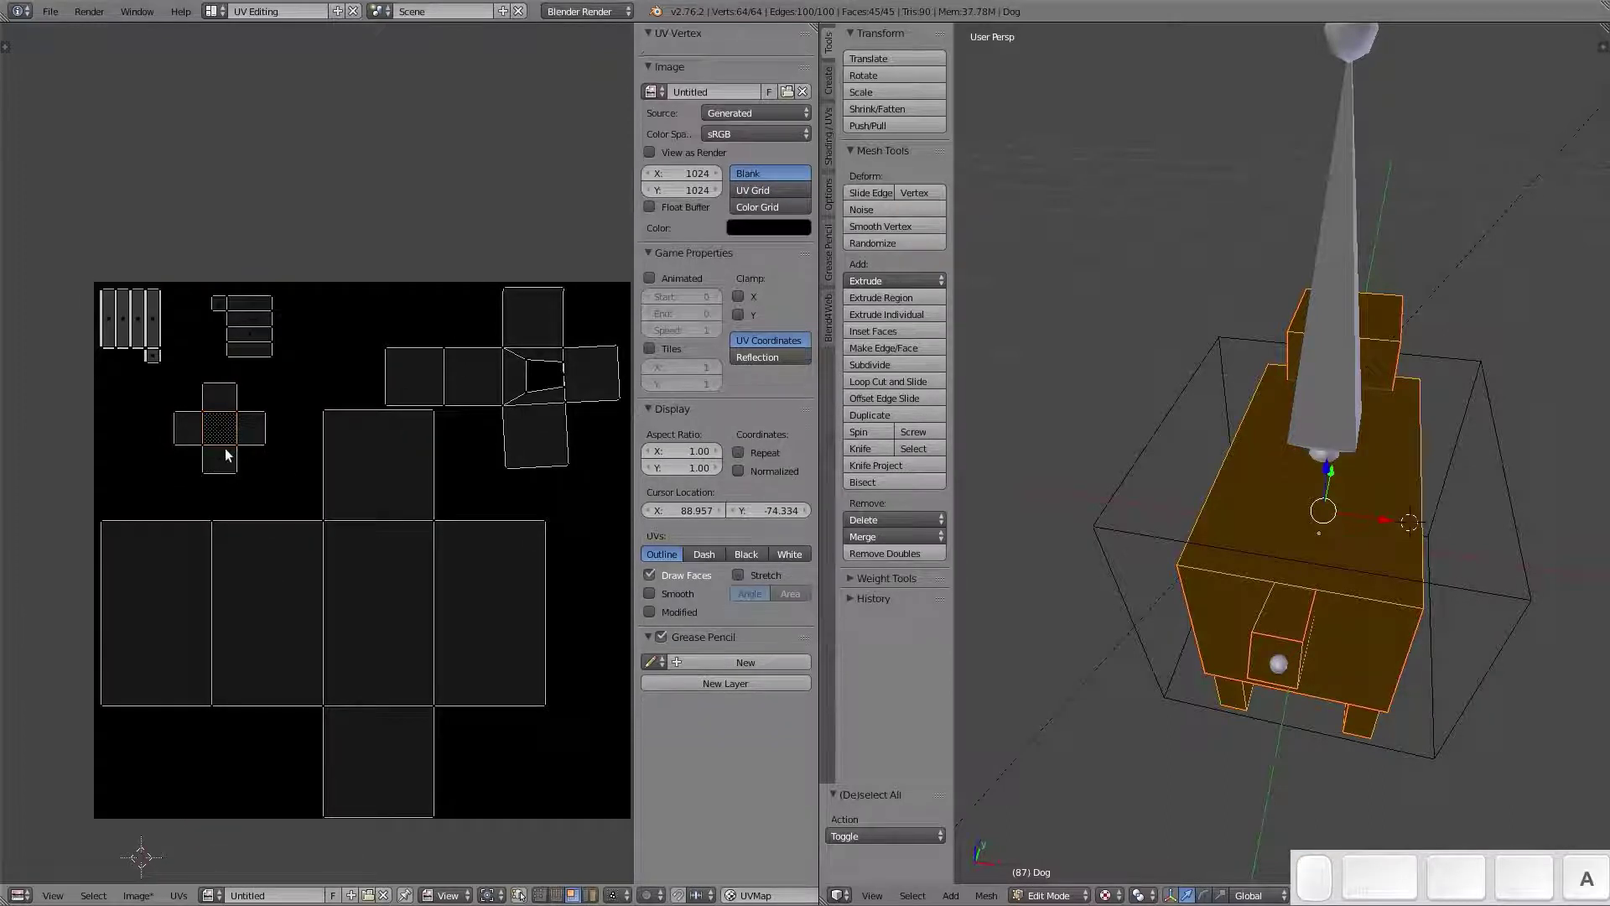
key(b)
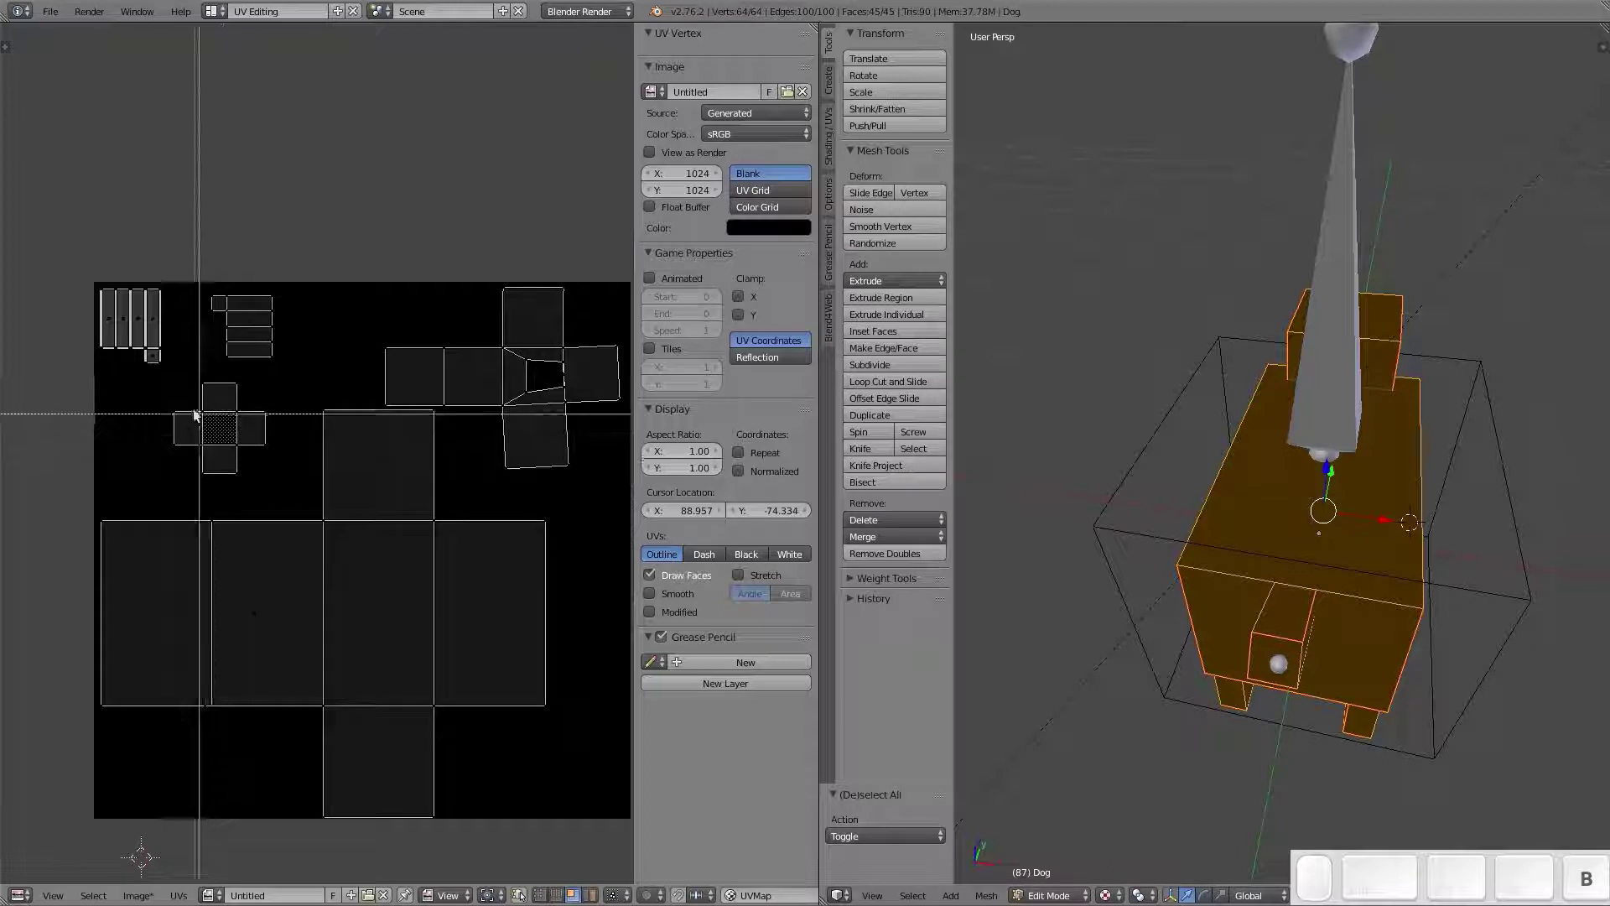
drag(165, 383, 273, 497)
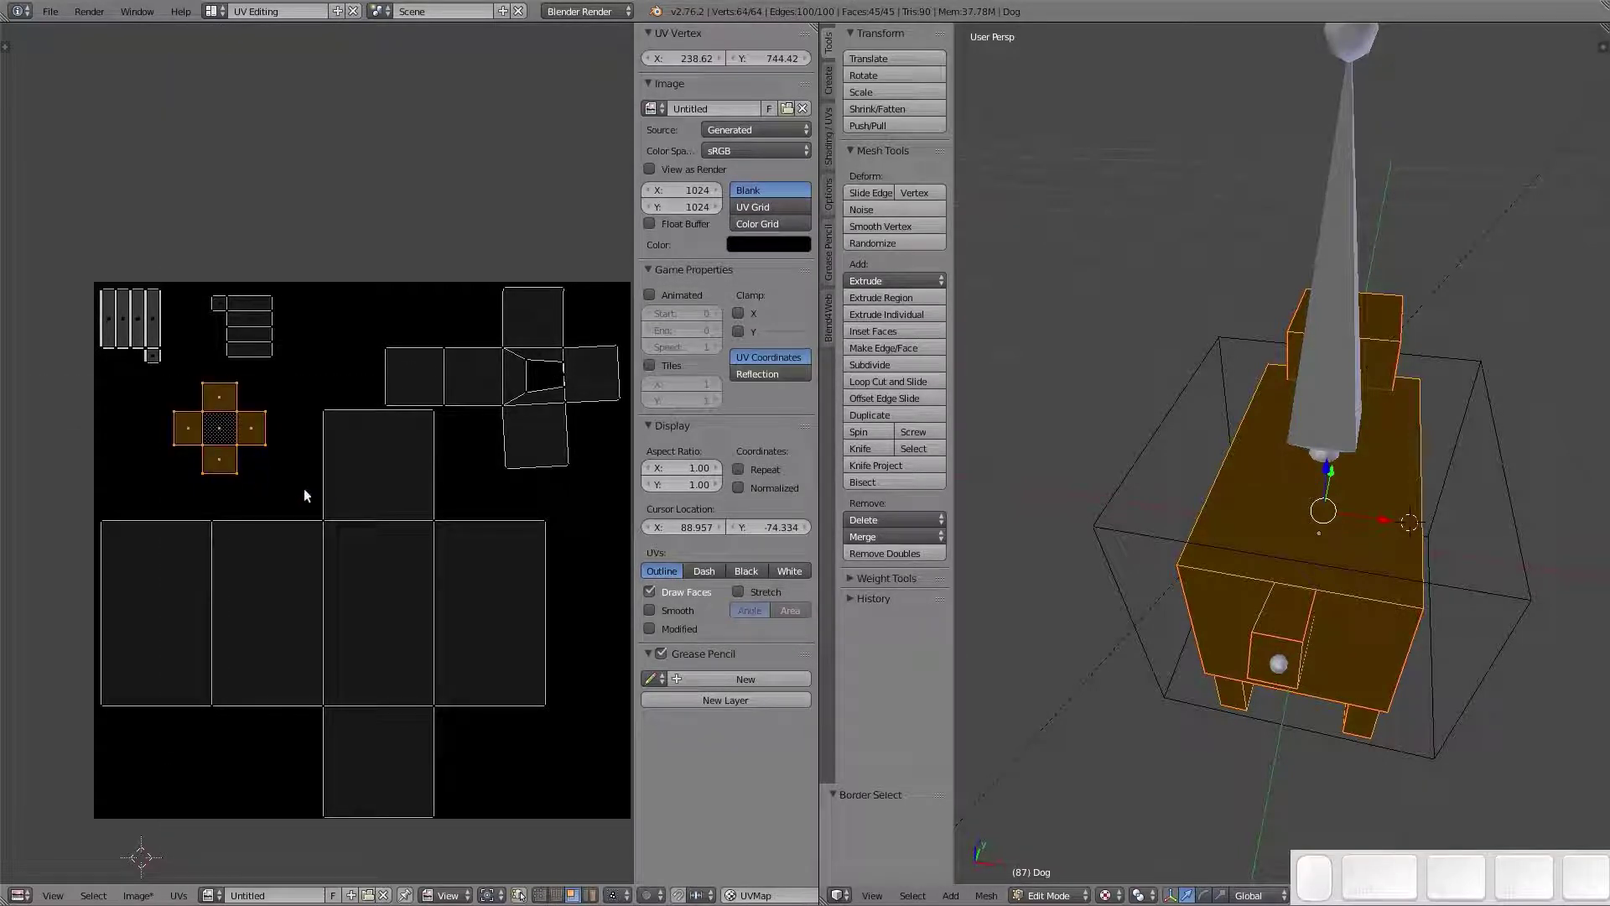
middle_drag(304, 496, 280, 475)
key(g)
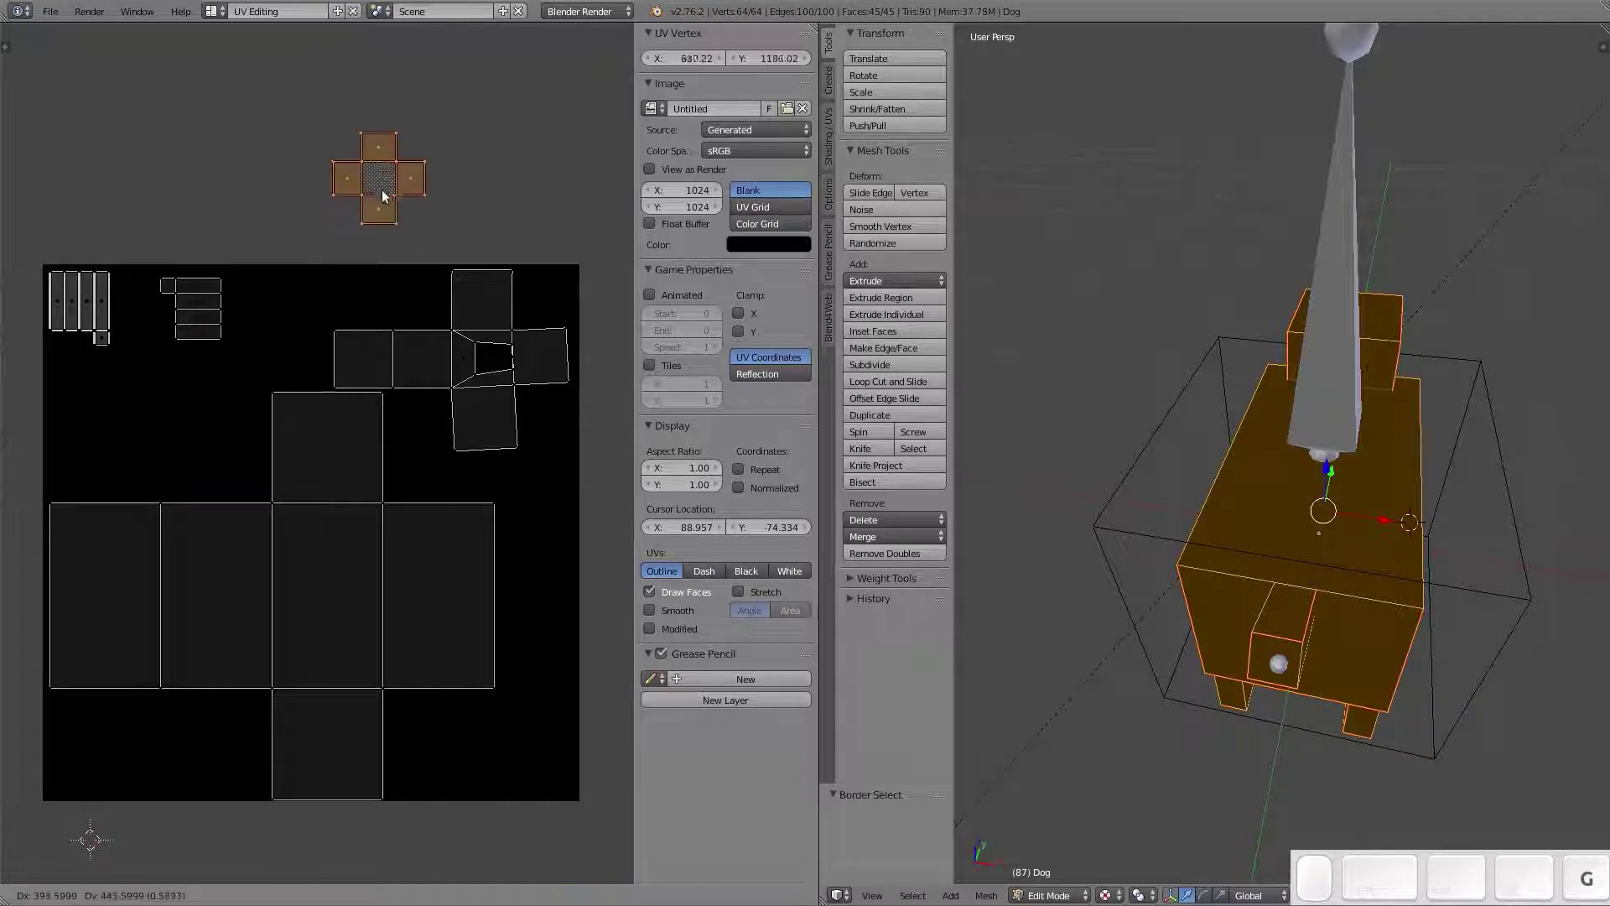
click(364, 208)
Select the head's UV island and move it above the image, beside the small cross-shaped island
key(a)
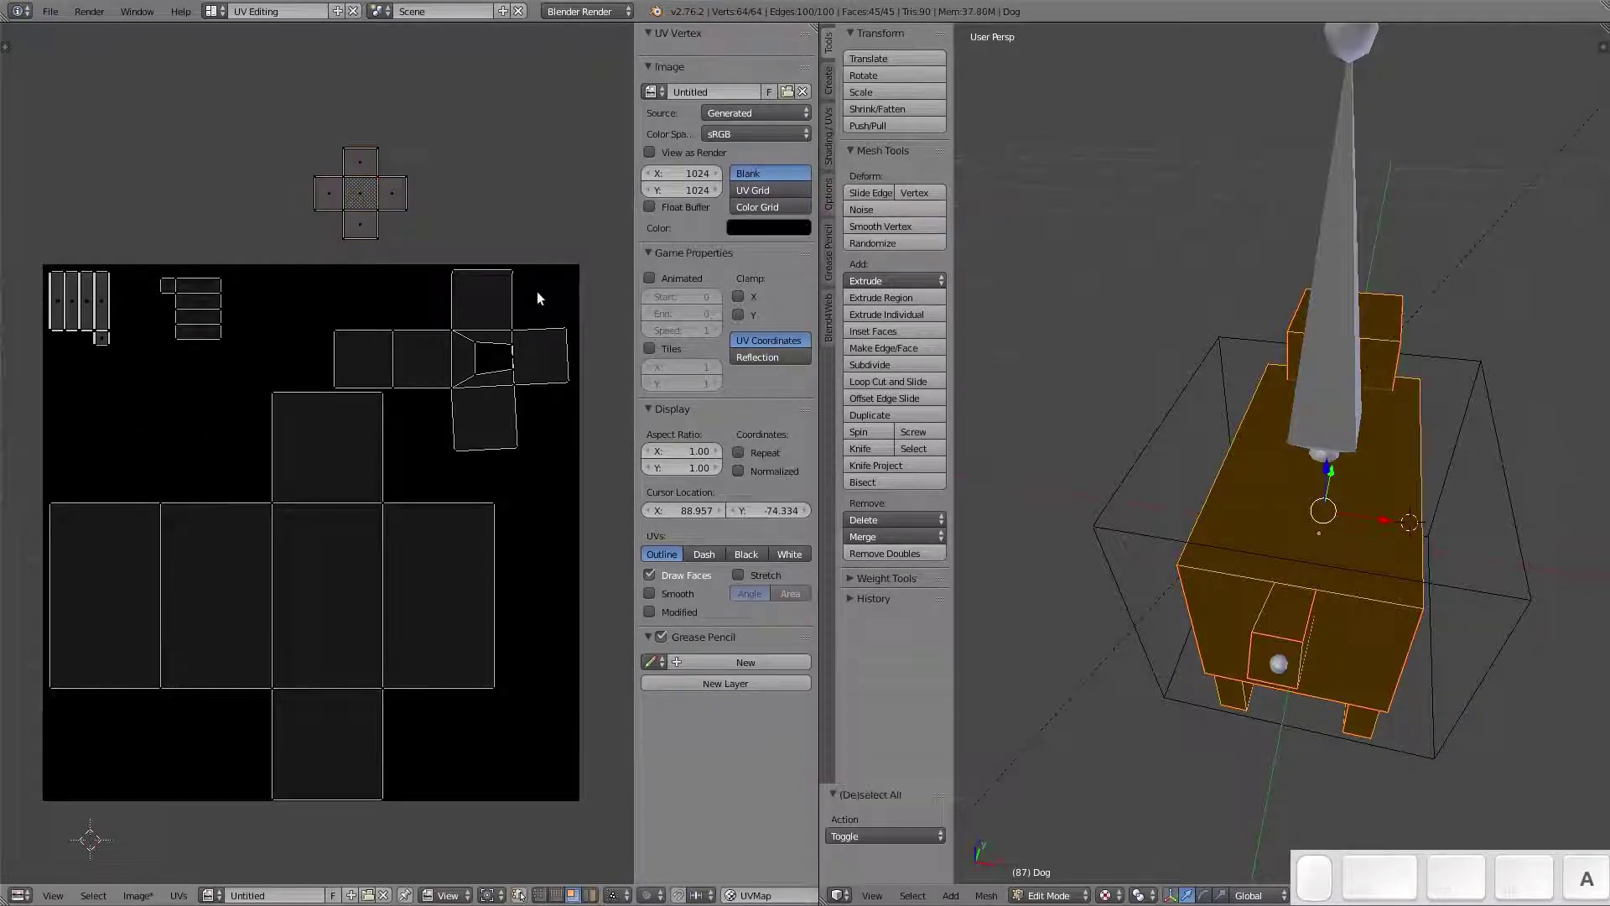
key(b)
drag(584, 239, 418, 468)
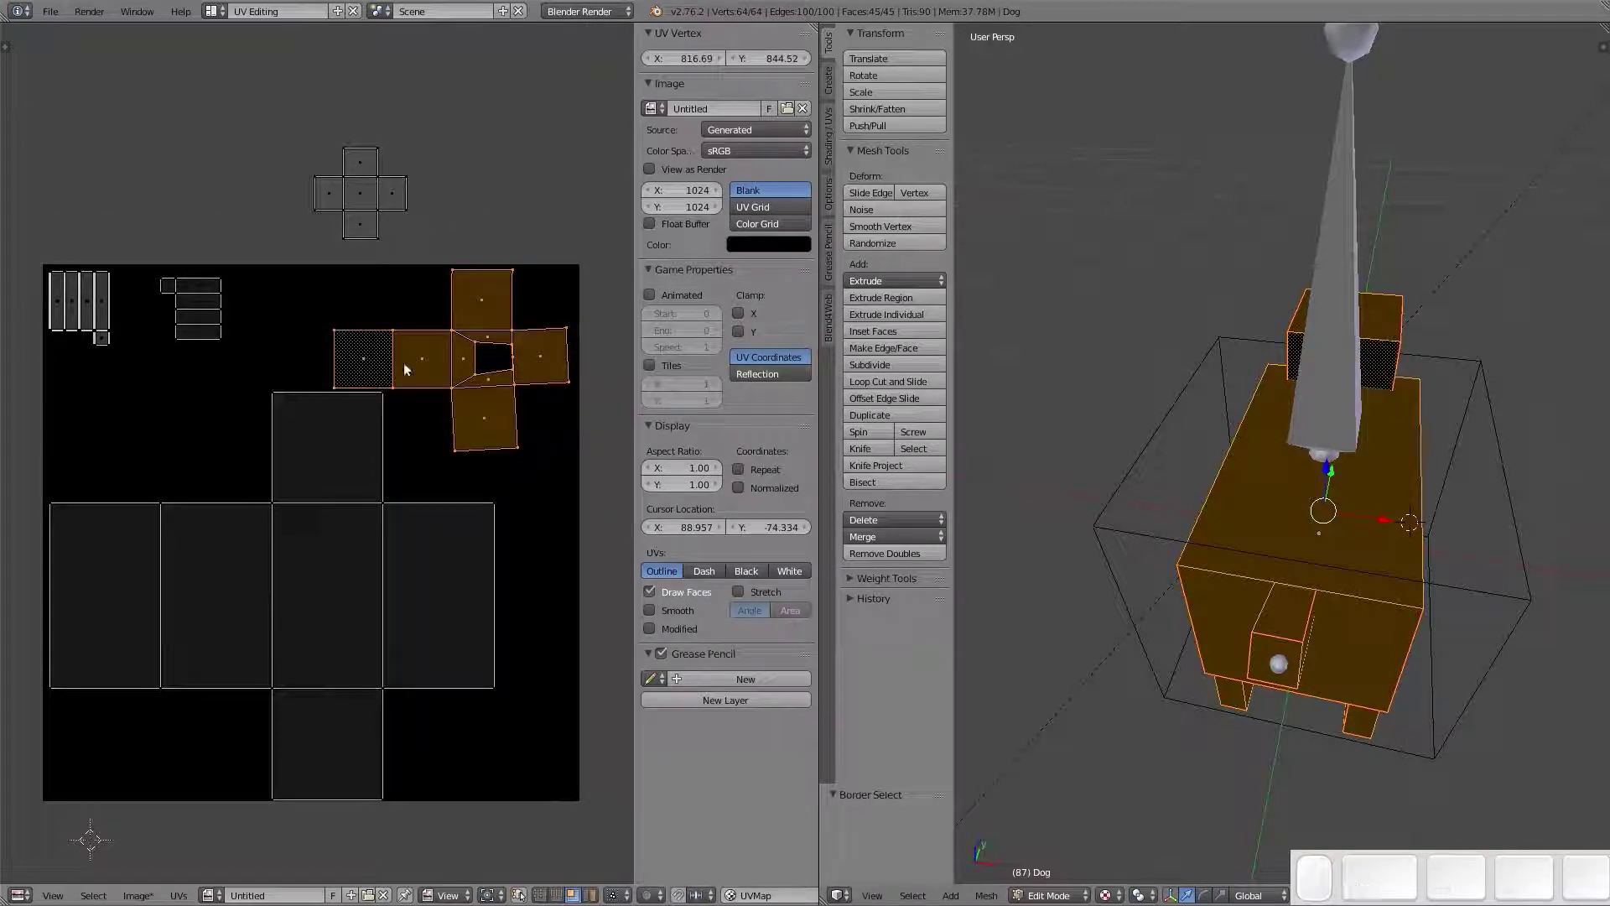
key(g)
click(120, 149)
Select the body's entire UV island and move it sideways until it sits just inside the image's right edge
key(a)
click(288, 591)
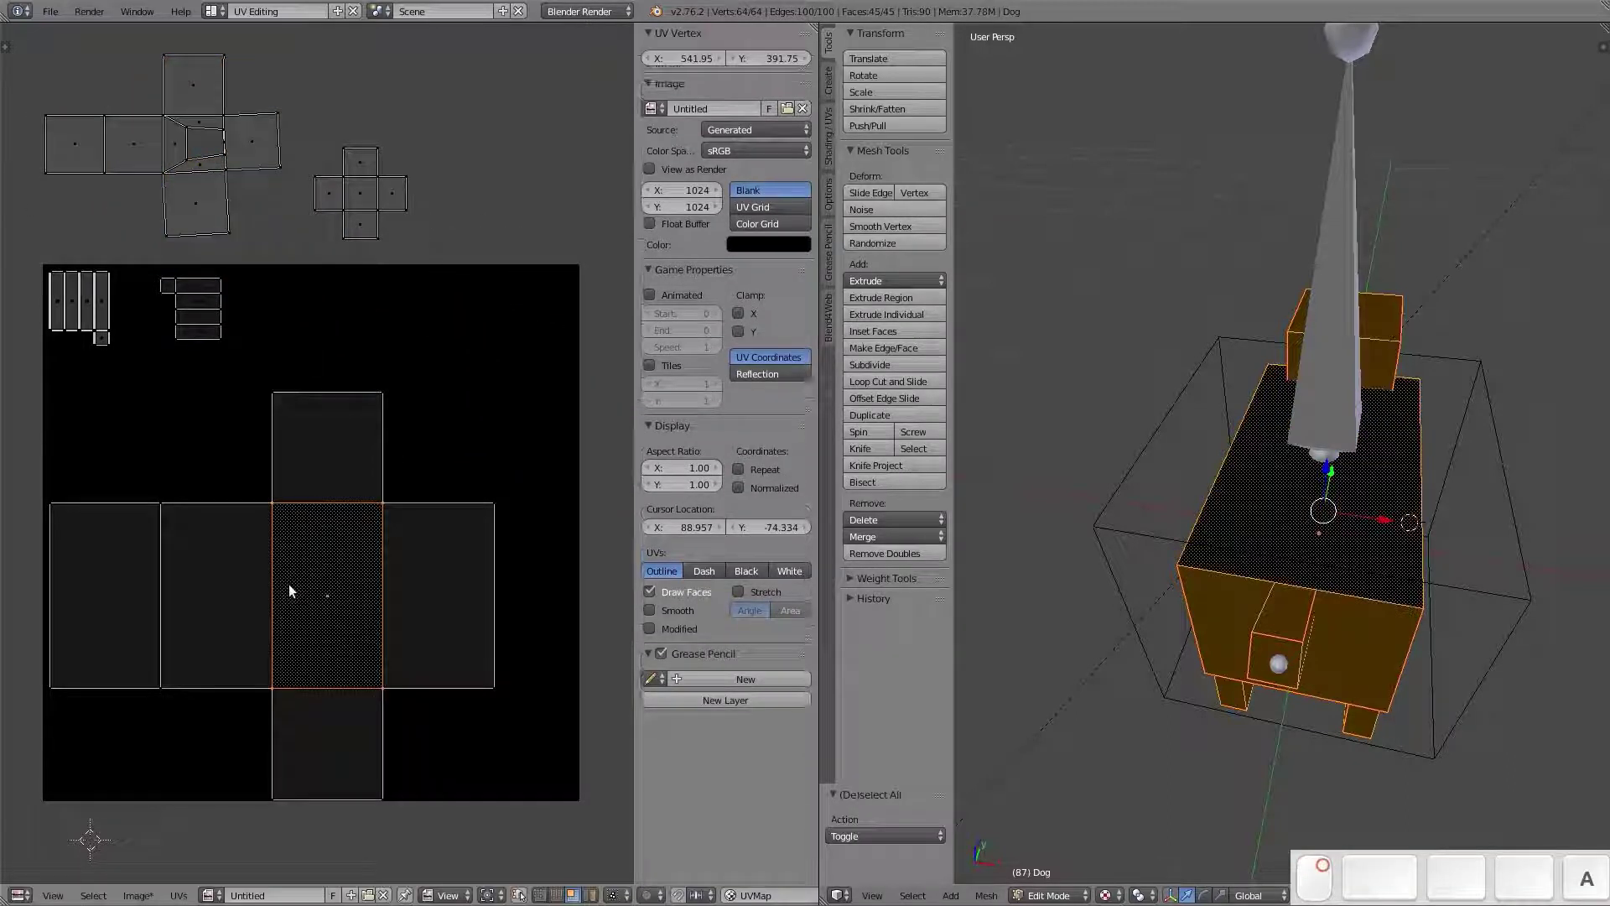
key(ctrl+KP_Add)
key(ctrl+KP_Add)
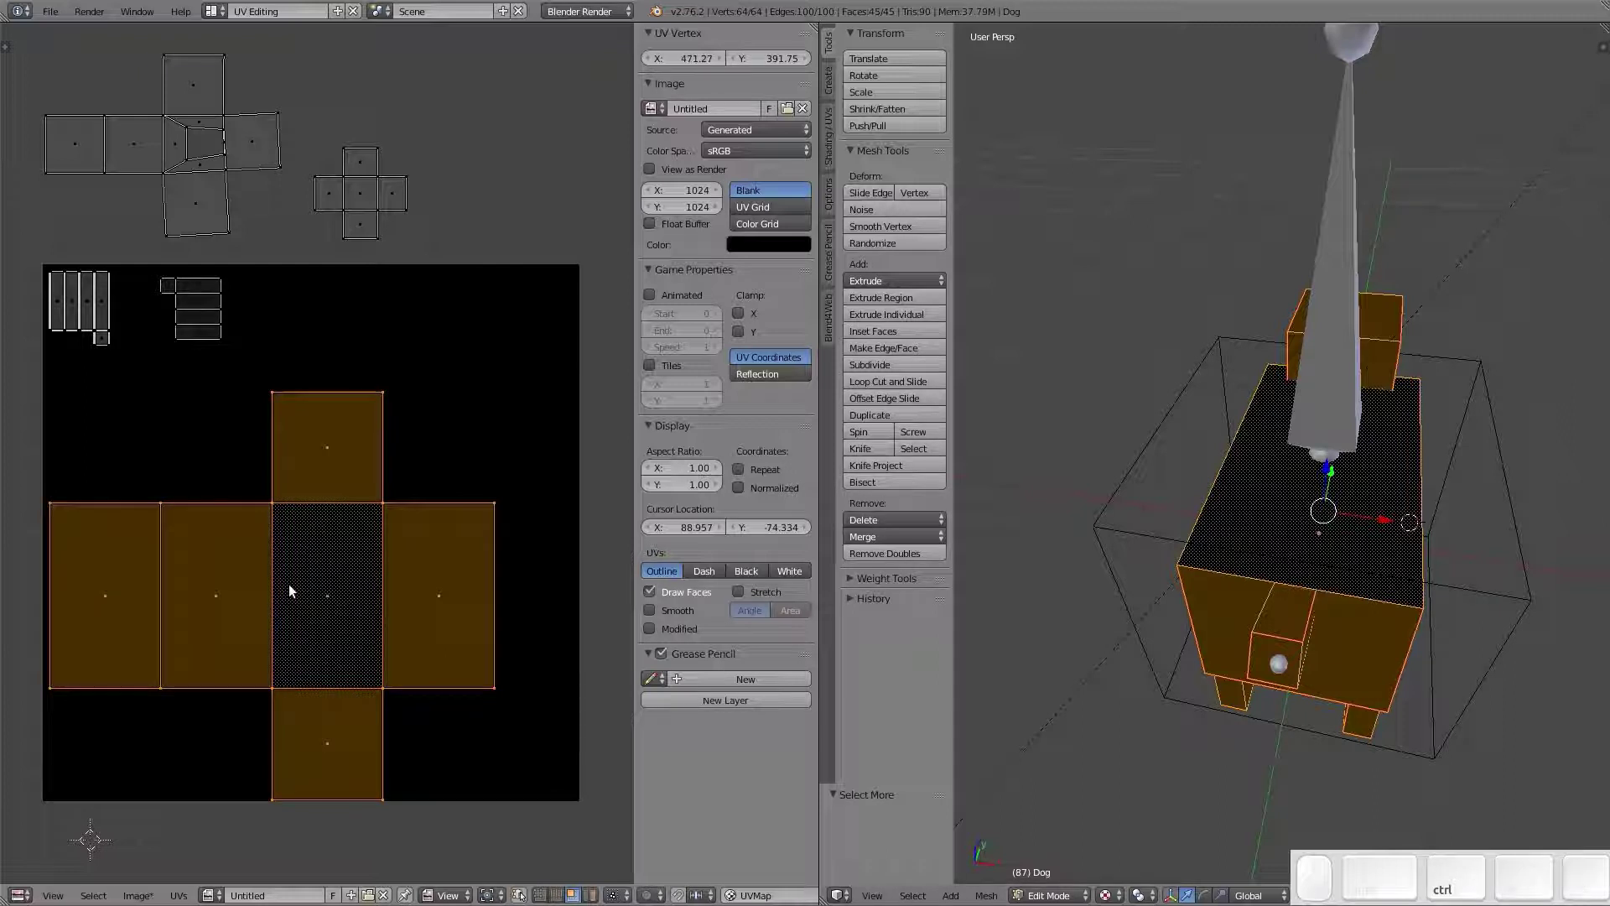
click(369, 583)
Select the leg and tail islands together and move them into the free space below the body's left side faces
key(a)
key(b)
drag(231, 262, 8, 409)
key(b)
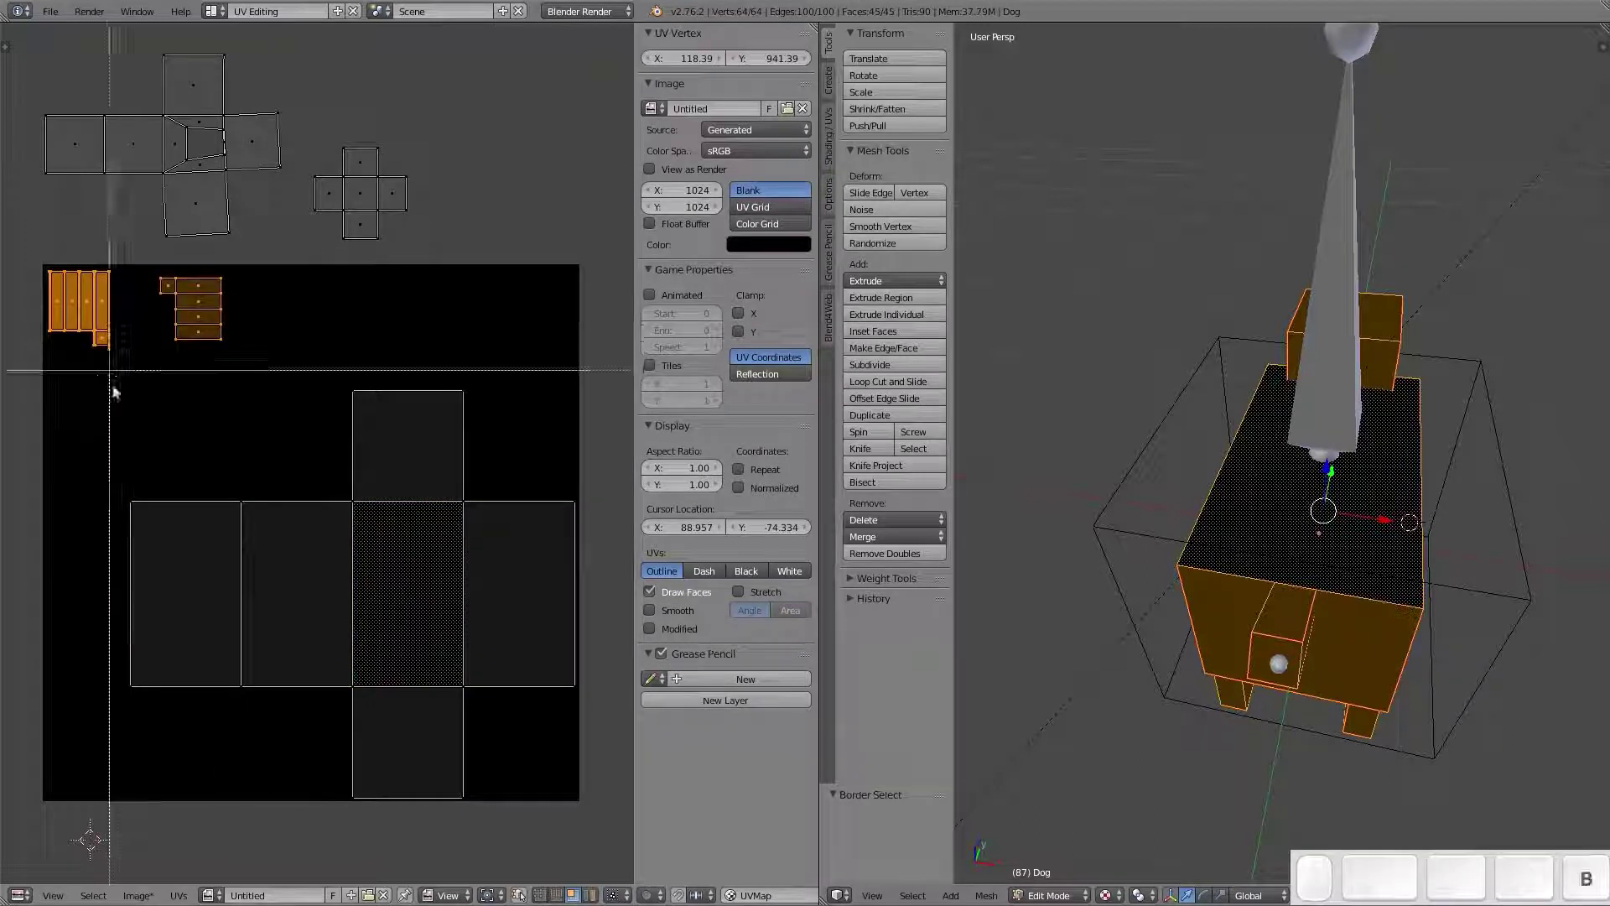
key(Escape)
key(g)
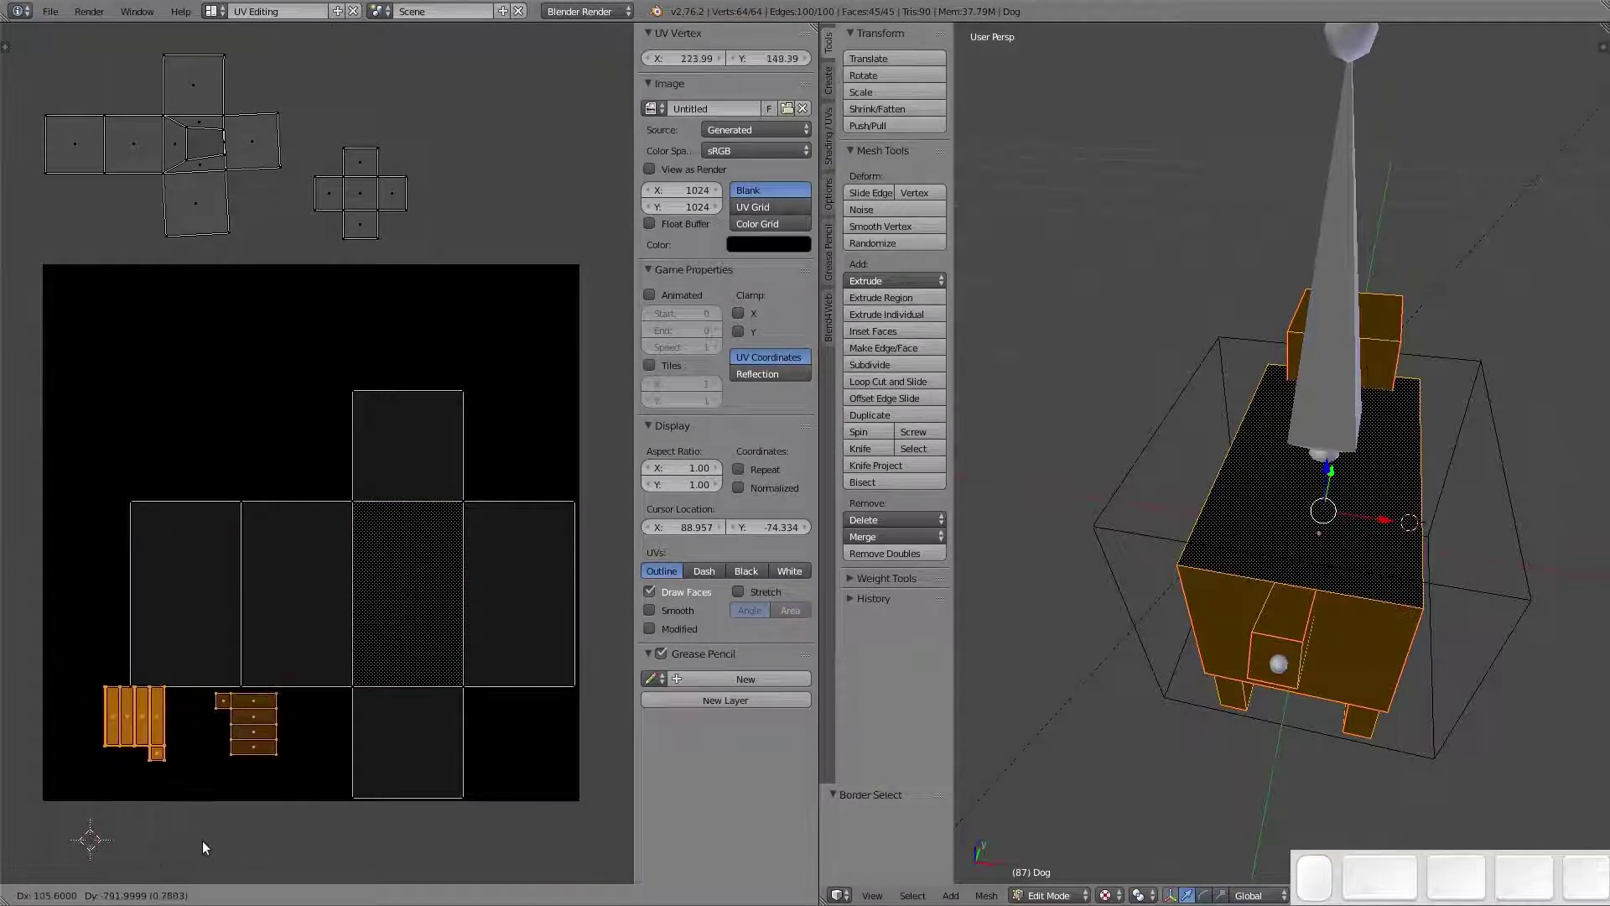
click(213, 855)
Move the head island into the upper left of the image, rotate it by -180°, and nudge it slightly toward the corner
key(a)
key(b)
drag(37, 51, 290, 302)
key(g)
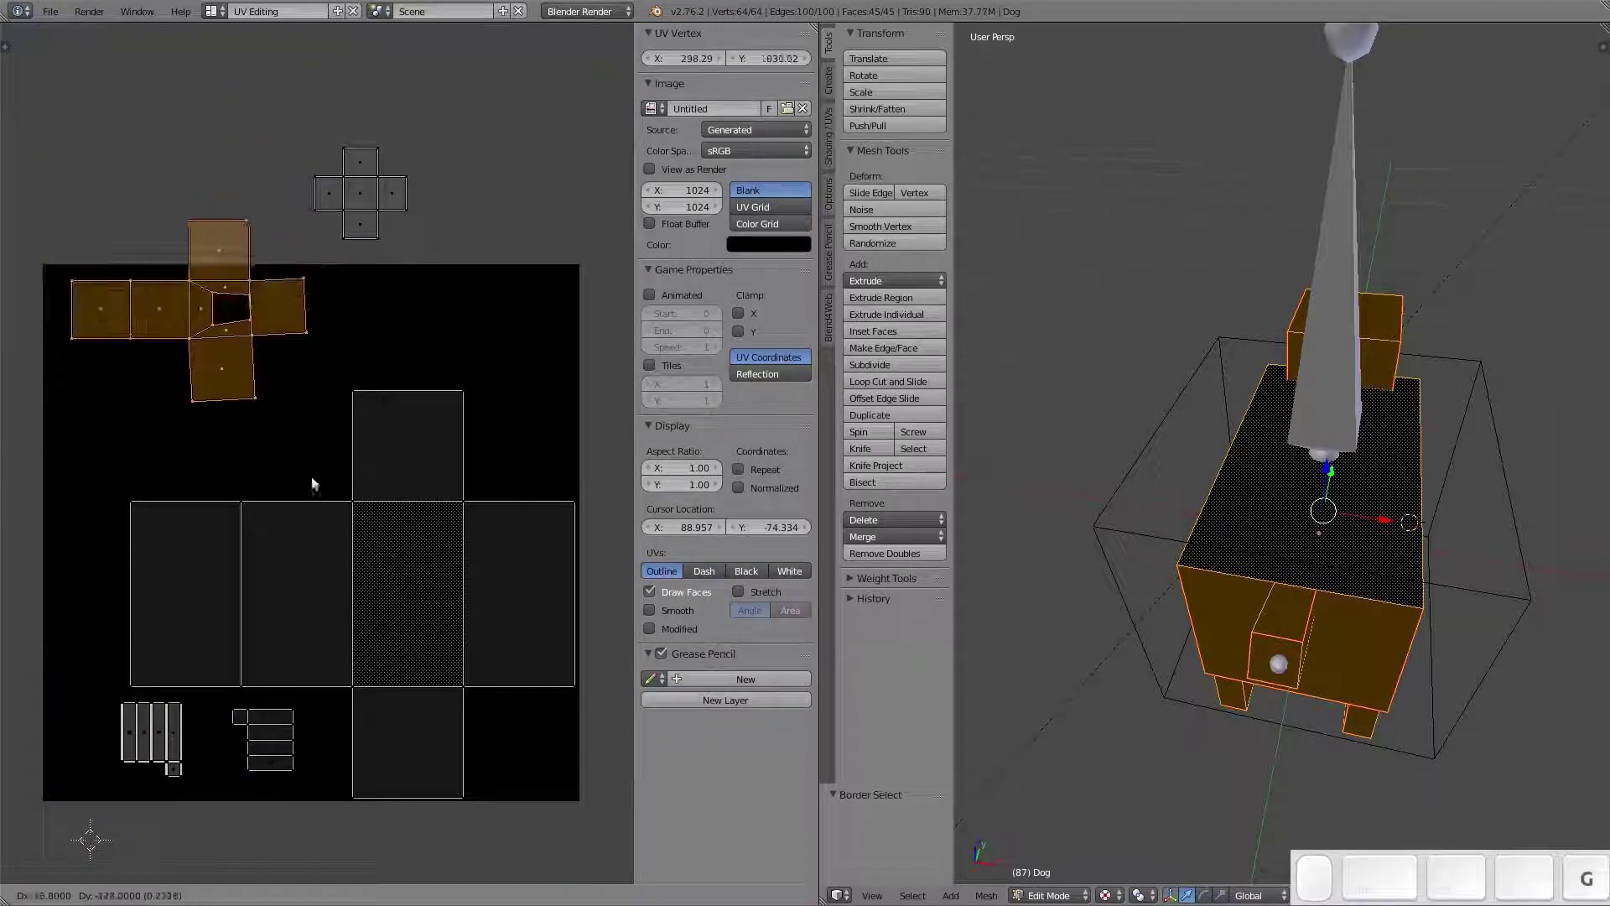
click(336, 542)
key(r)
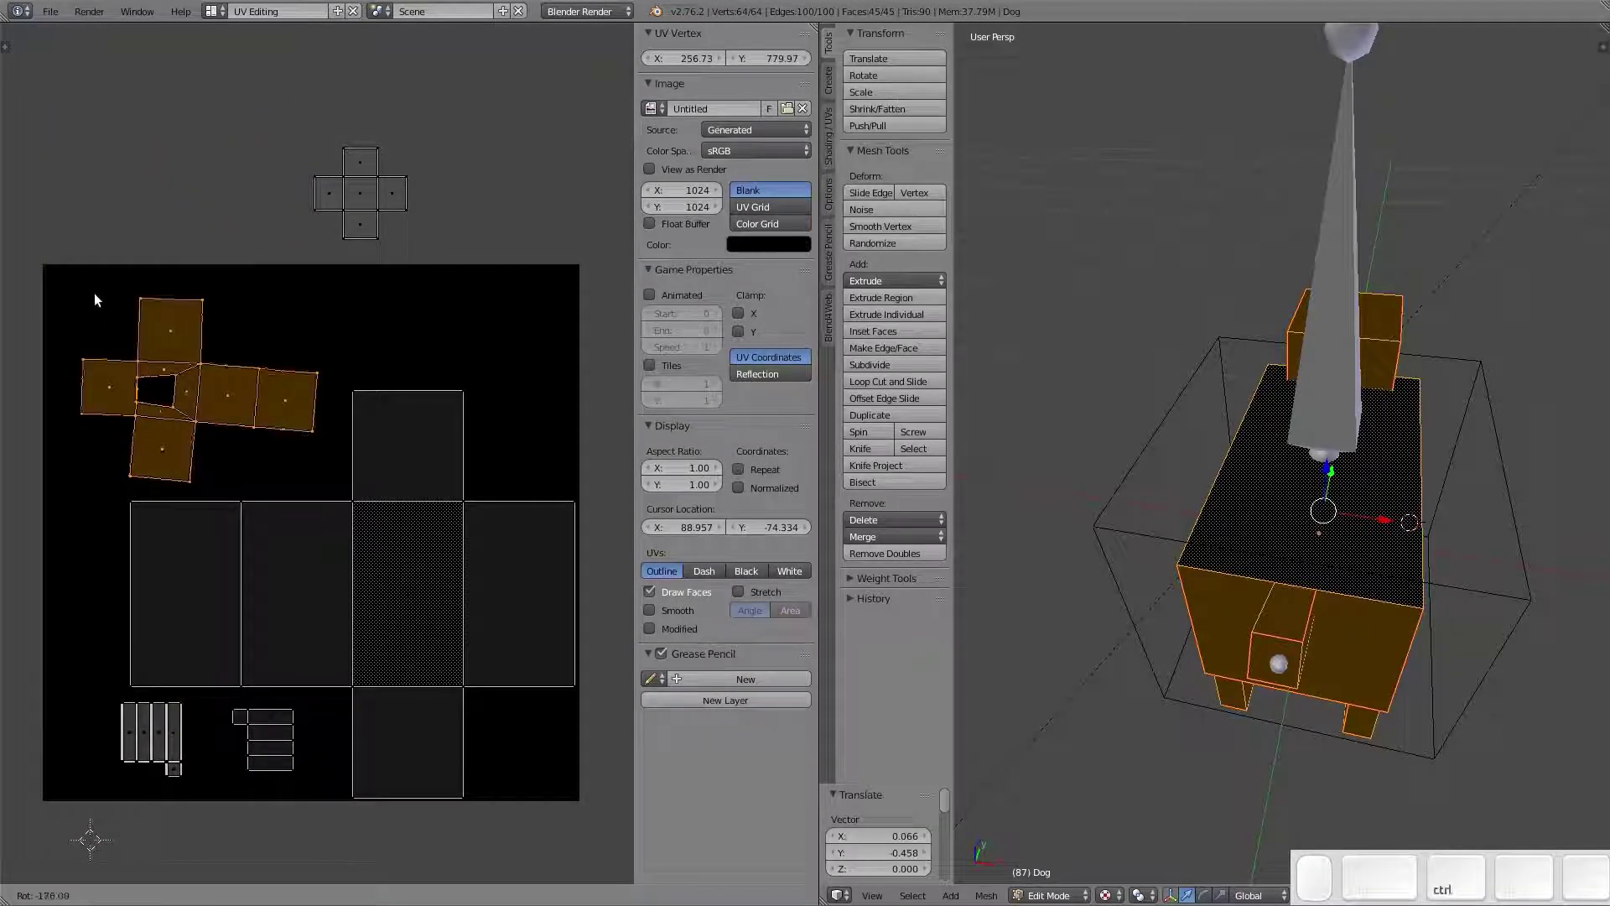
ctrl+click(102, 309)
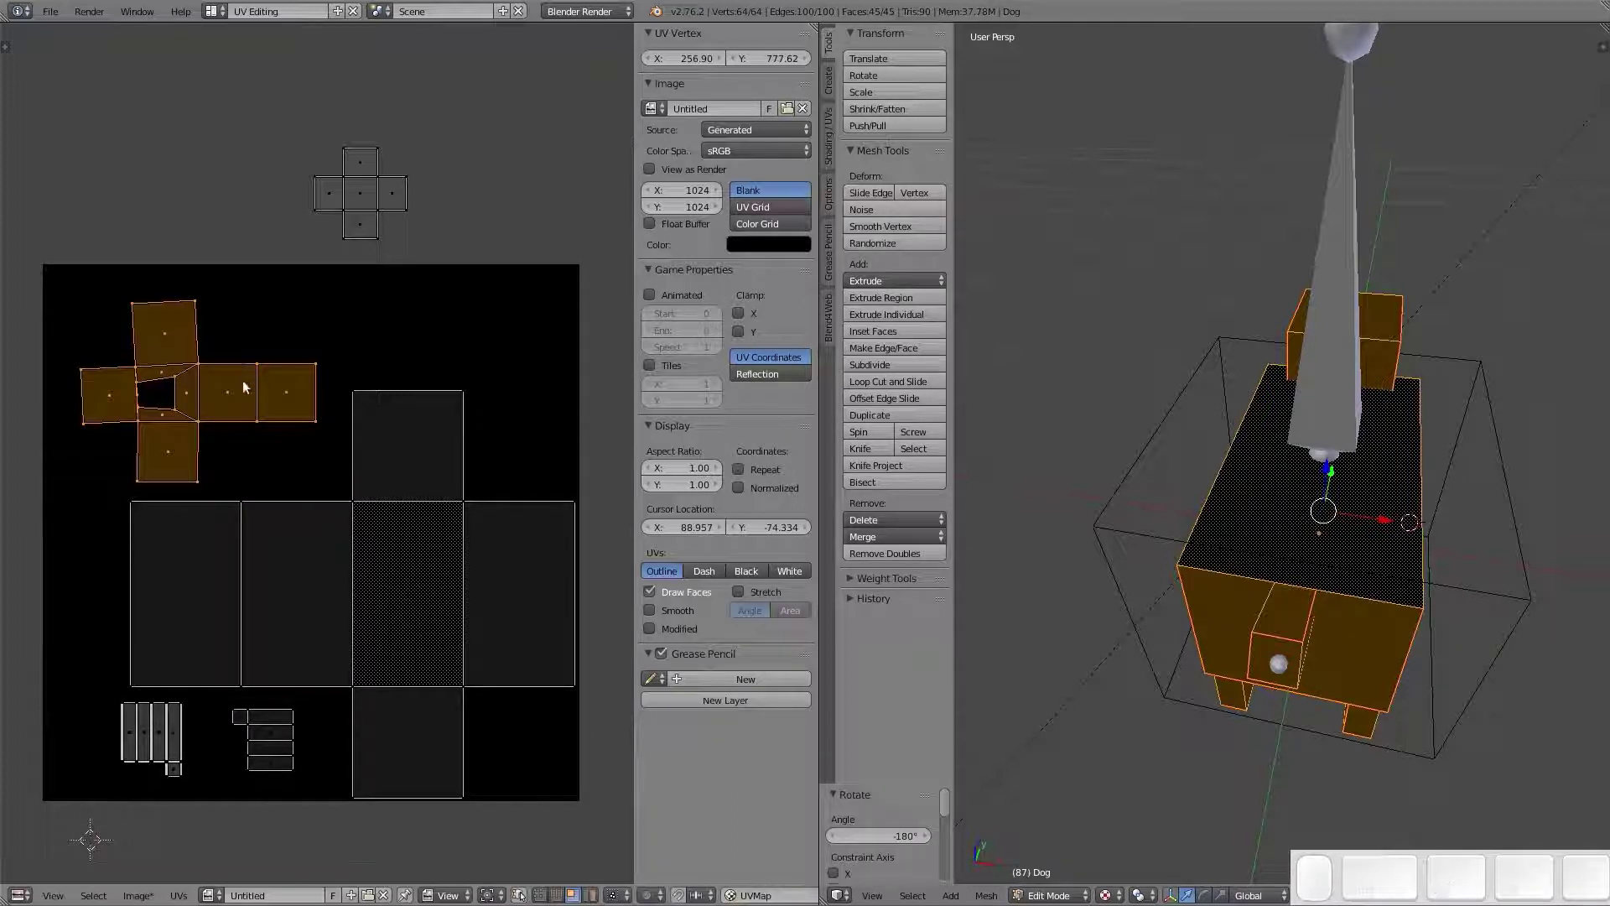
key(g)
click(236, 374)
Move the small cross-shaped island into the free area of the image above the body island, and deselect everything
key(a)
key(b)
drag(314, 129, 412, 257)
key(g)
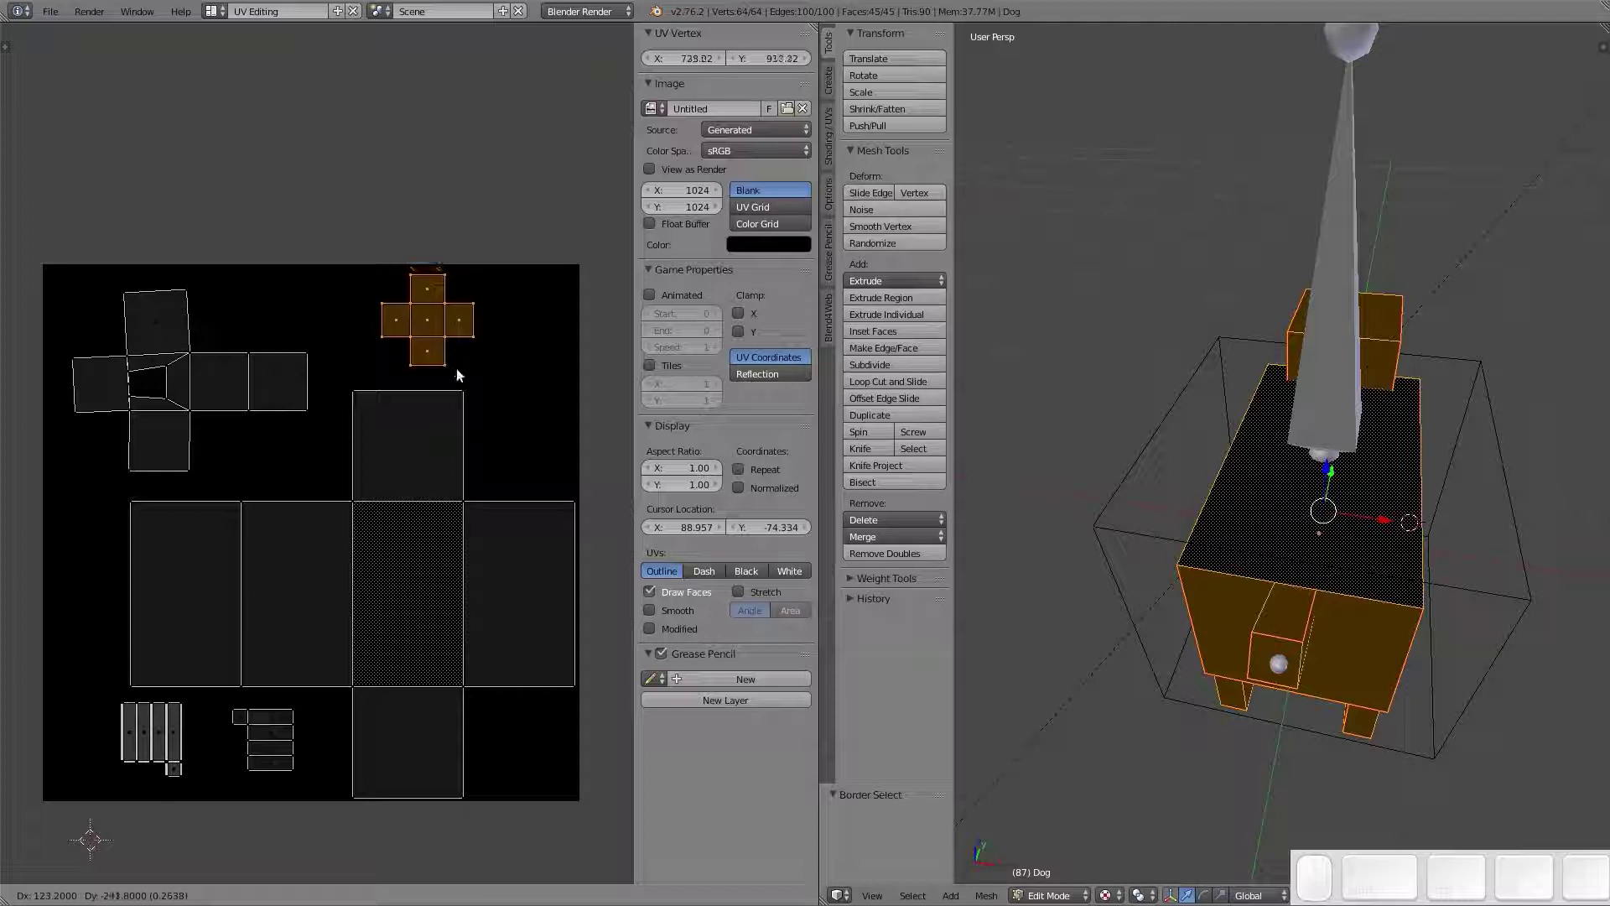
click(465, 369)
key(a)
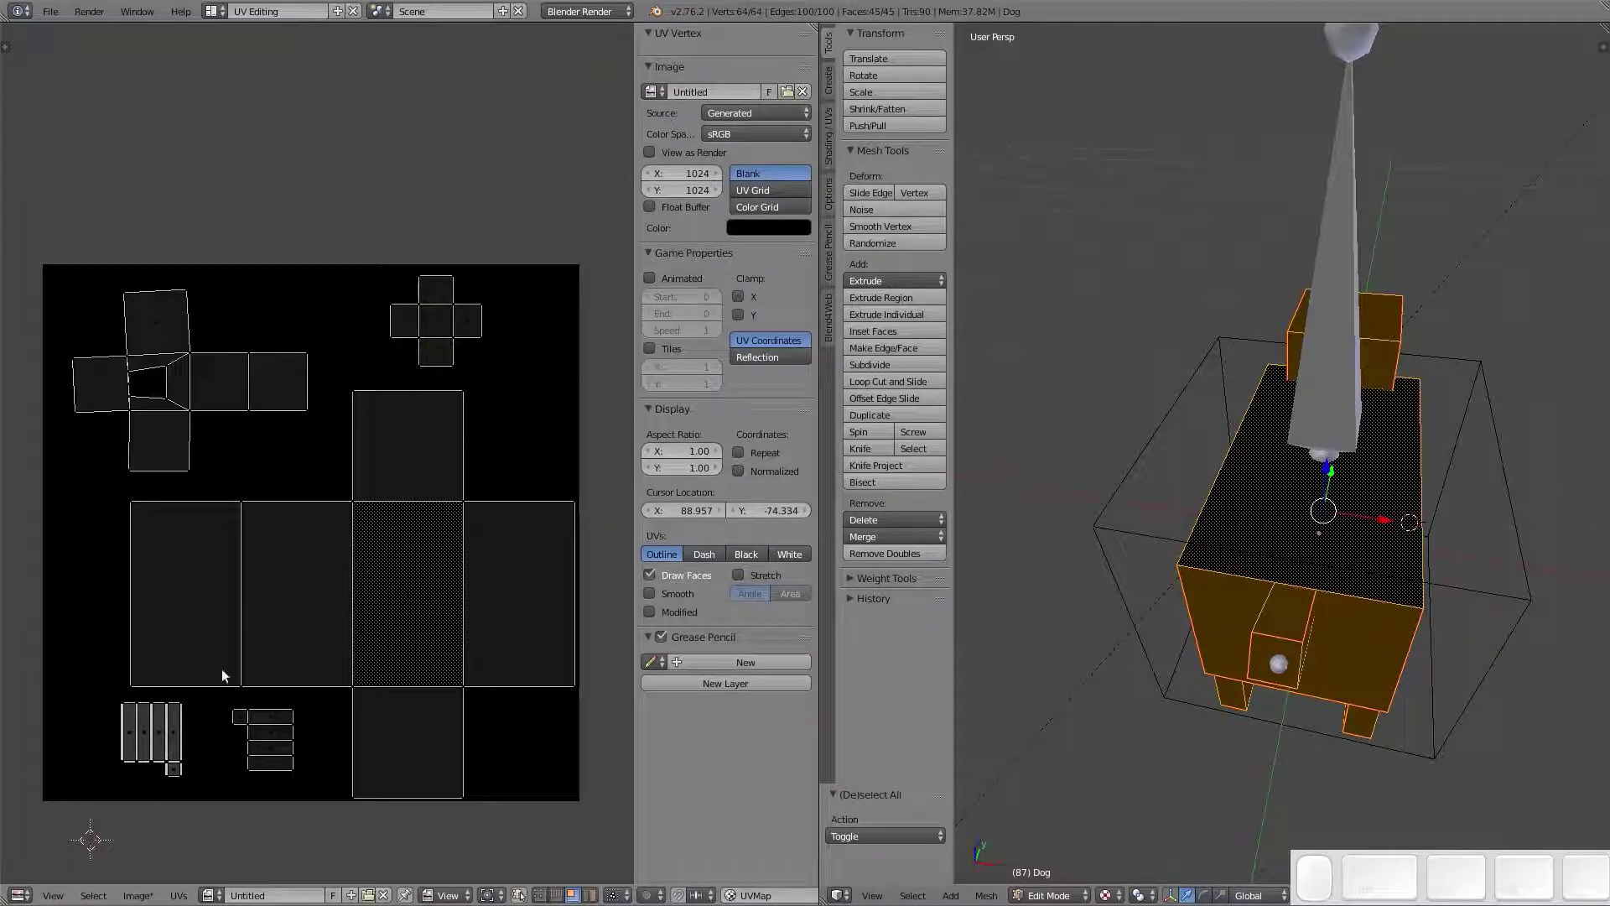
Select one of the stacked leg islands and shift it about 0.001 right and up to line up with the others
scroll(251, 679, up, 1)
scroll(394, 620, up, 1)
middle_drag(352, 582, 400, 425)
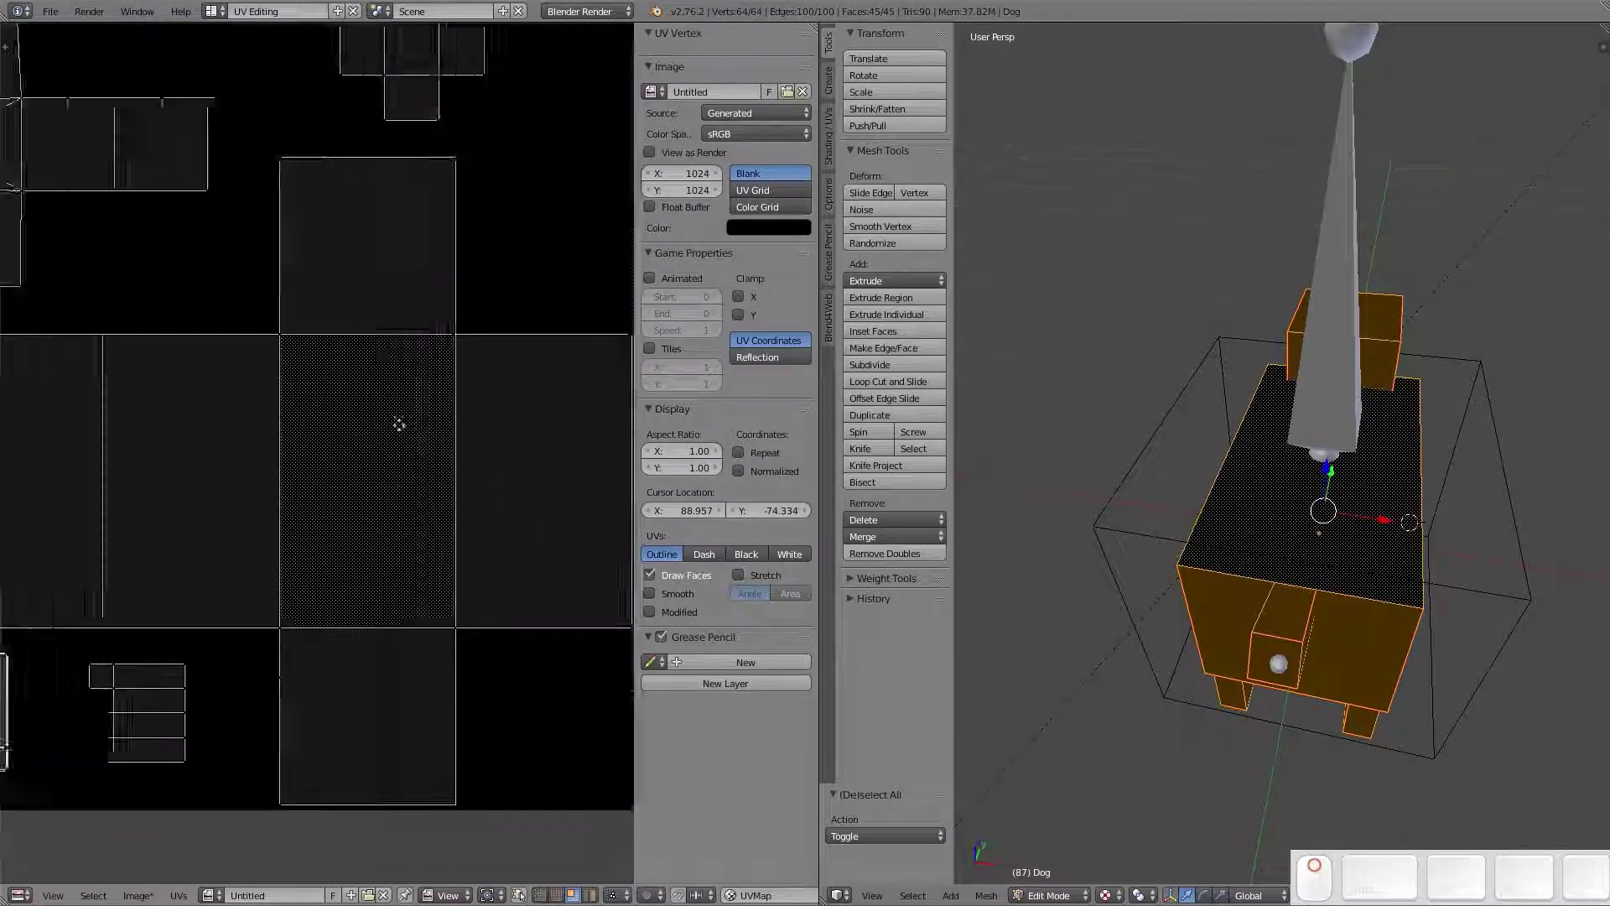
scroll(403, 470, down, 3)
scroll(406, 557, up, 3)
shift+middle_drag(294, 690, 382, 622)
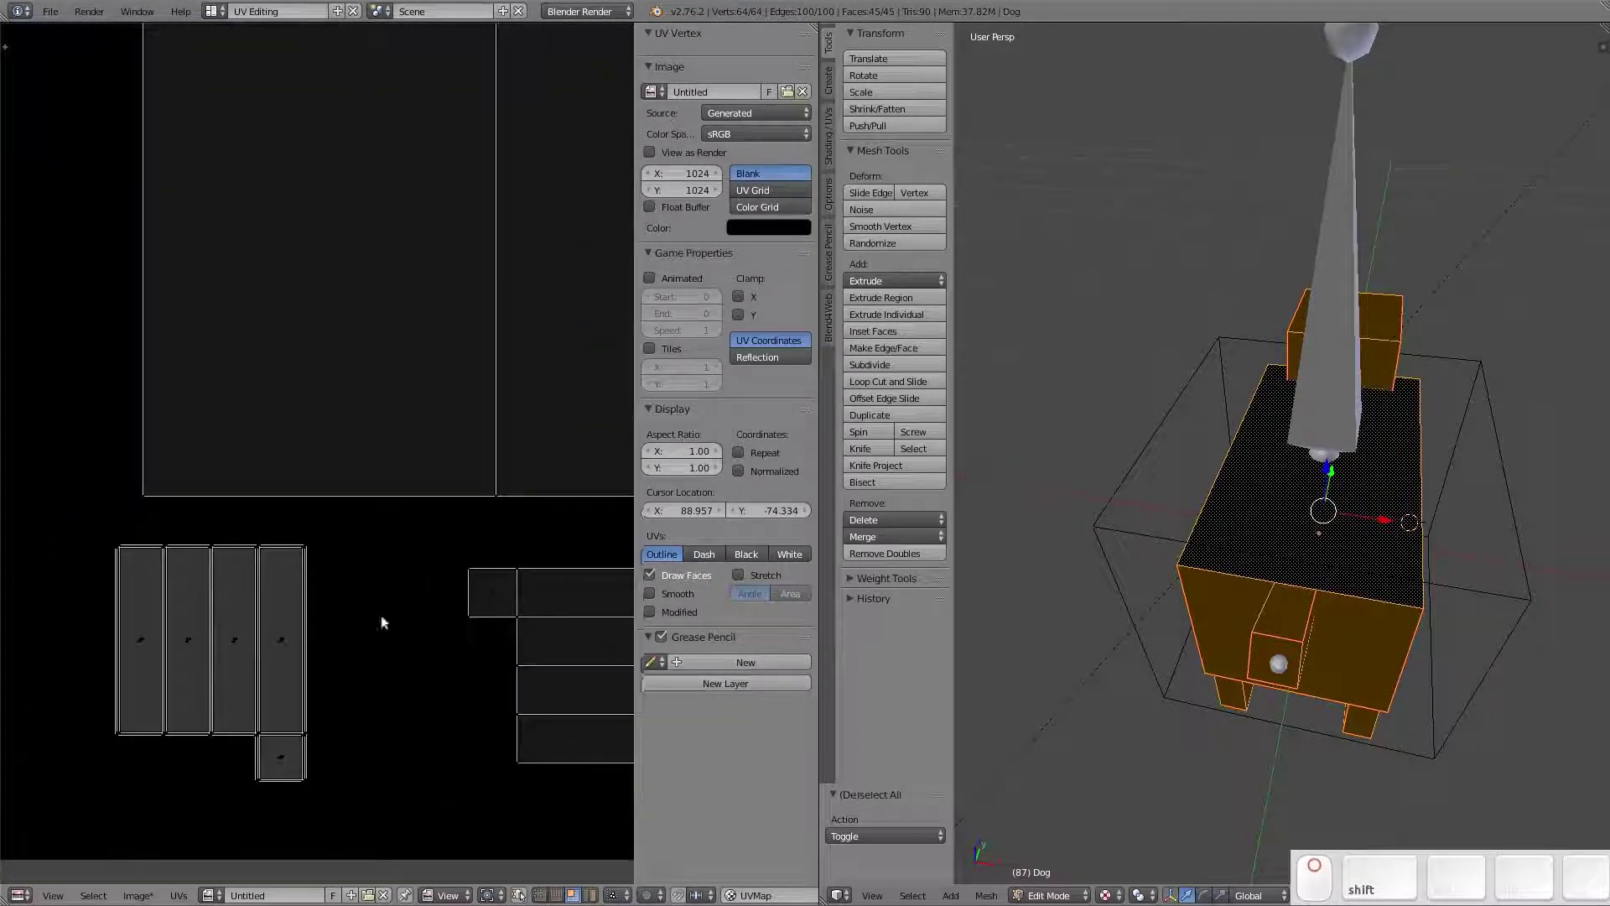
scroll(302, 621, up, 4)
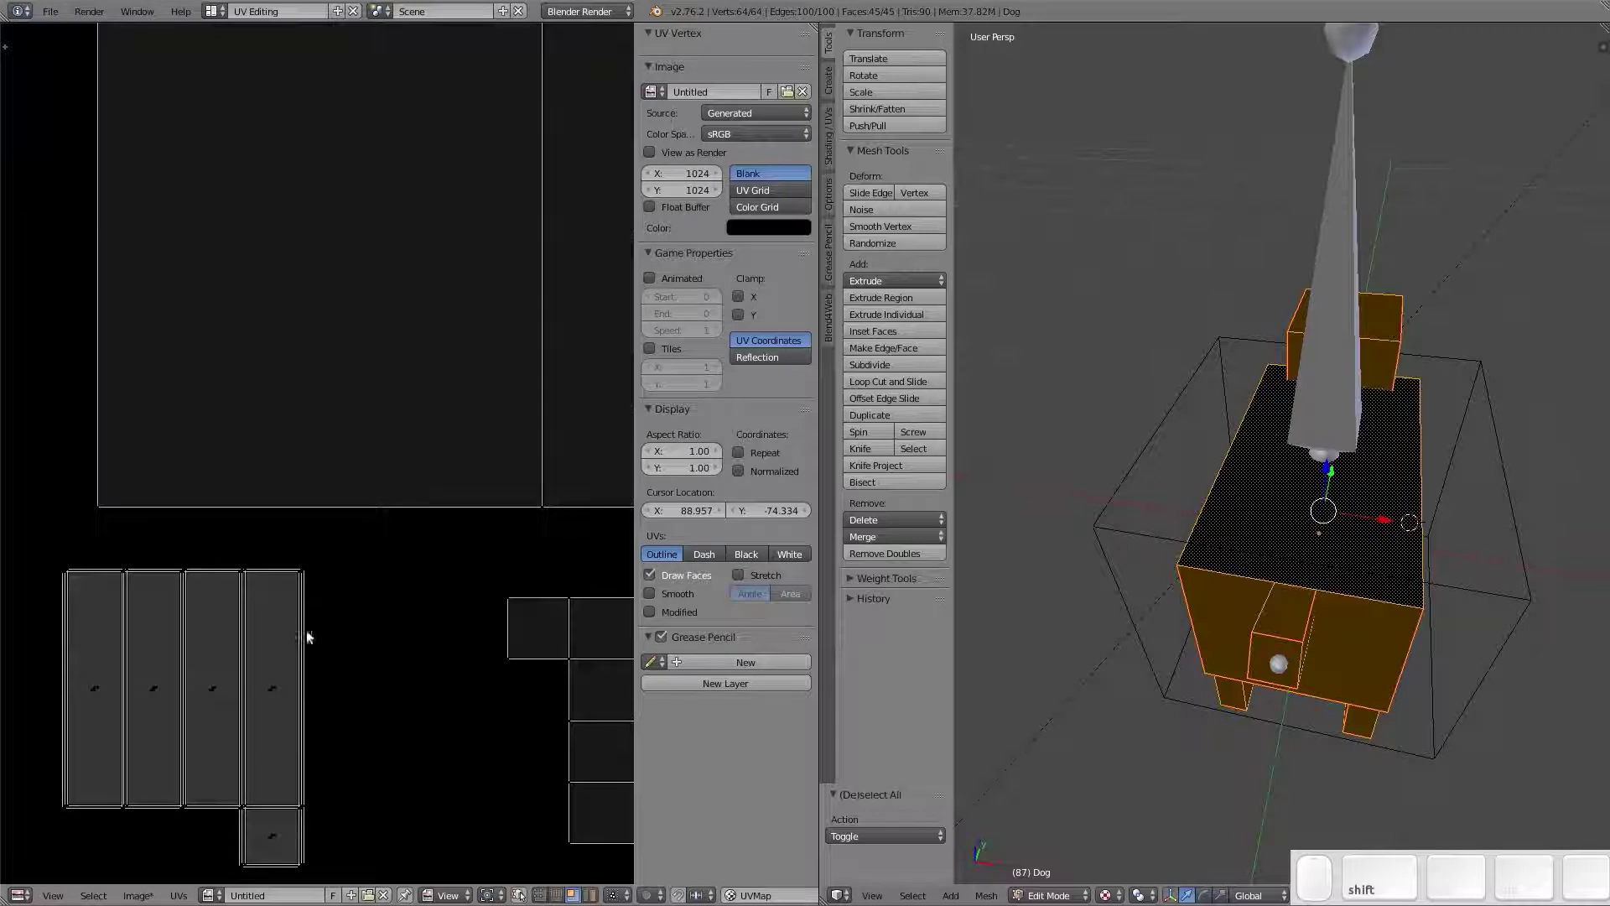
right_click(428, 644)
key(a)
right_click(411, 646)
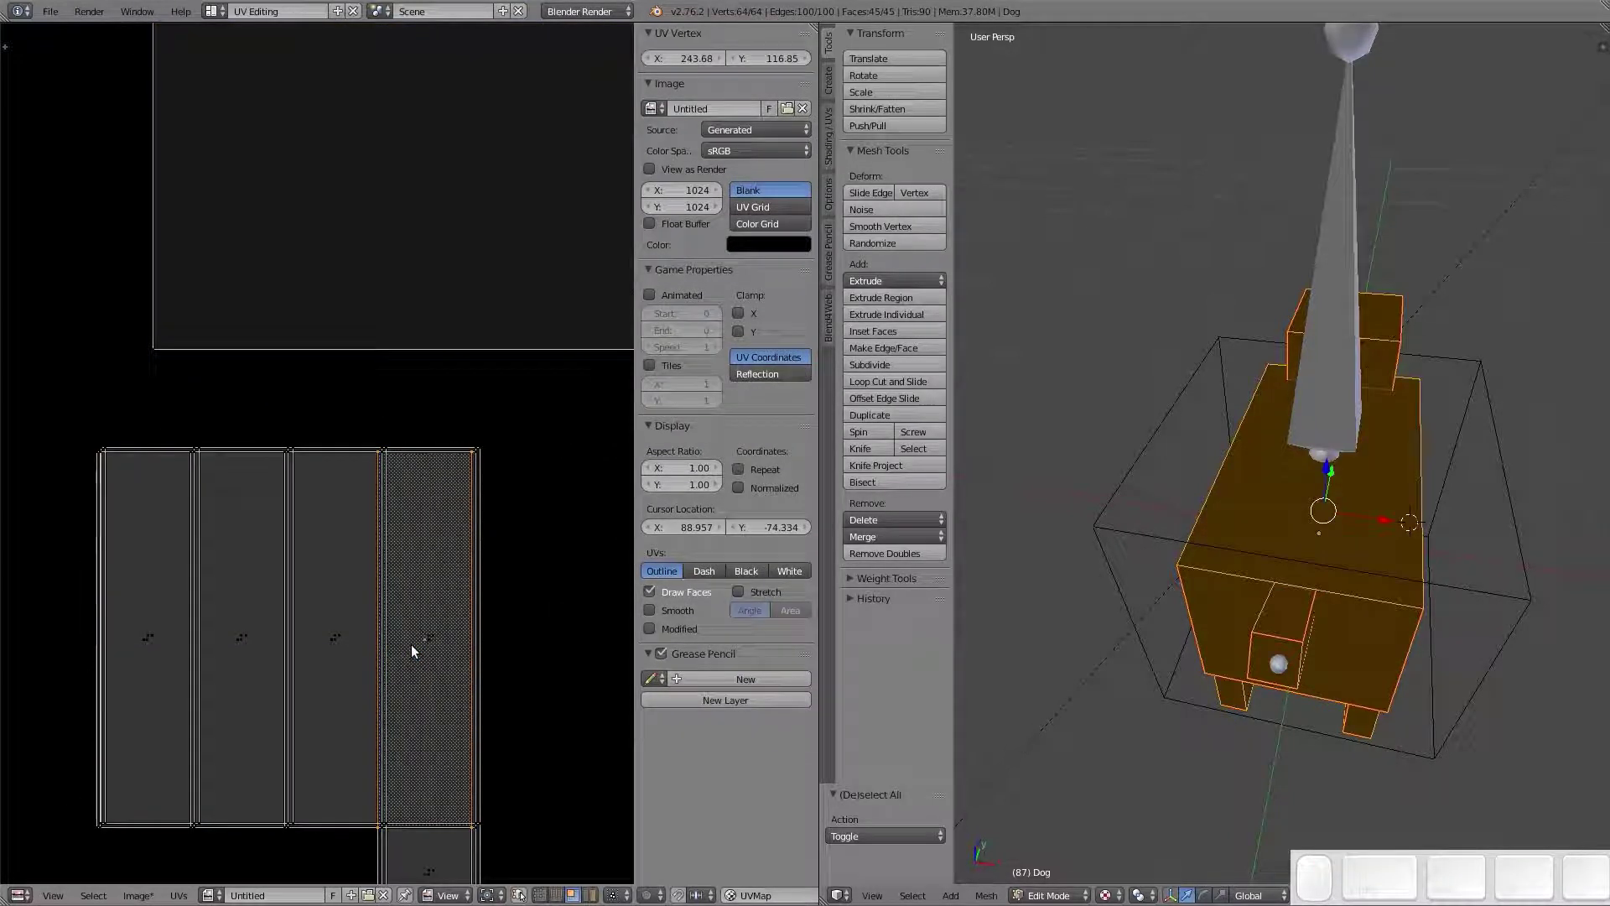
key(ctrl+KP_Add)
key(ctrl+KP_Add)
key(ctrl+KP_Add)
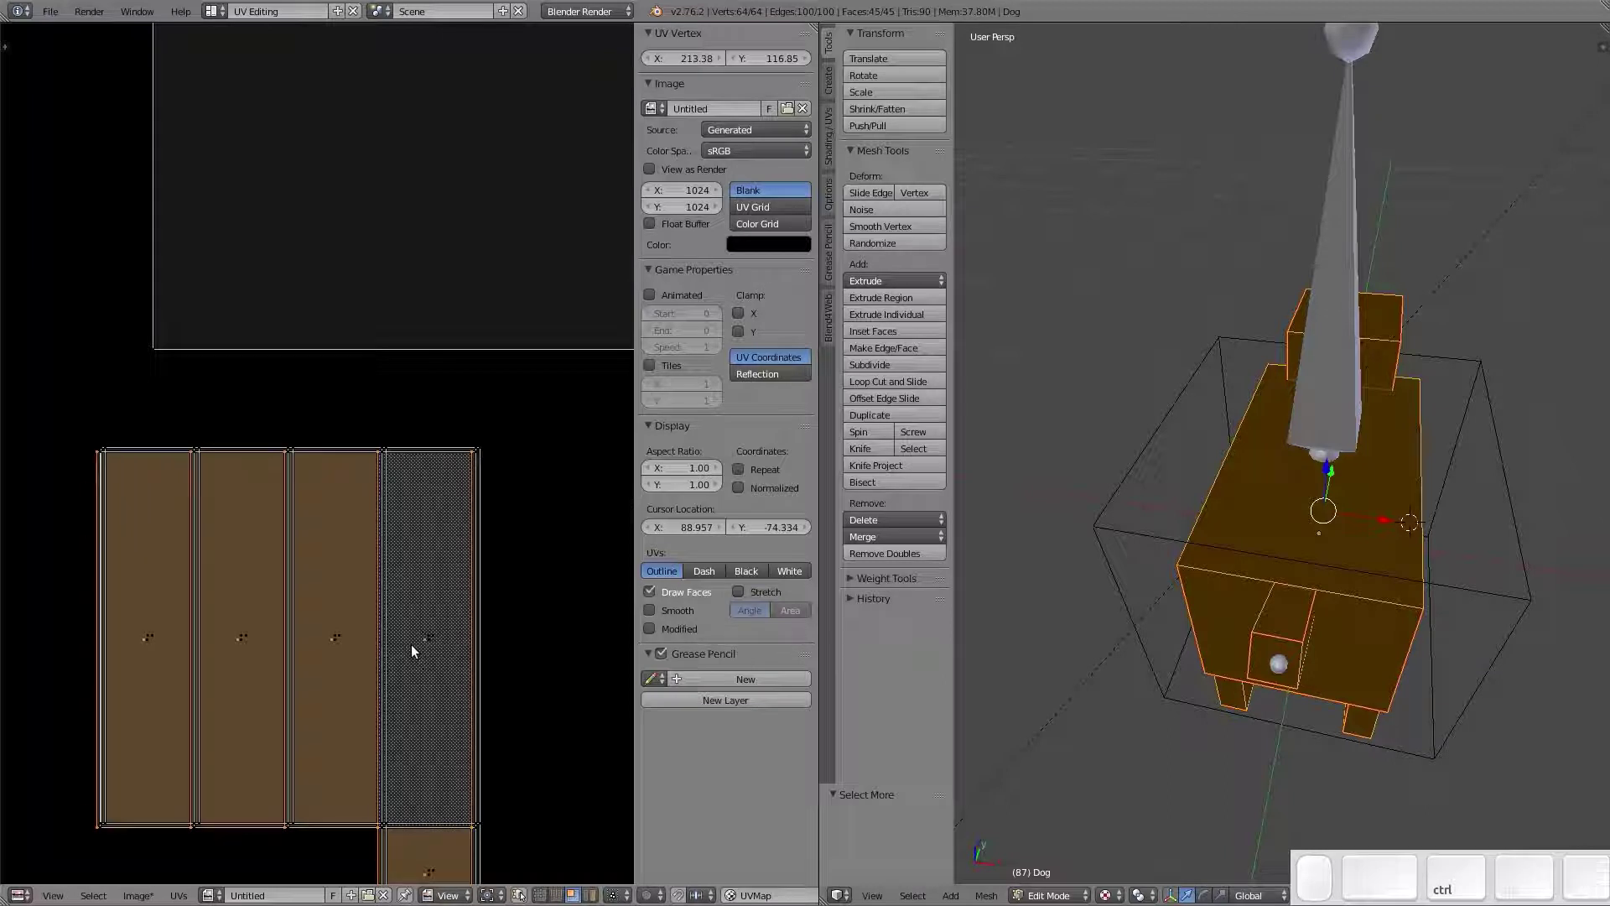
scroll(245, 757, up, 2)
key(g)
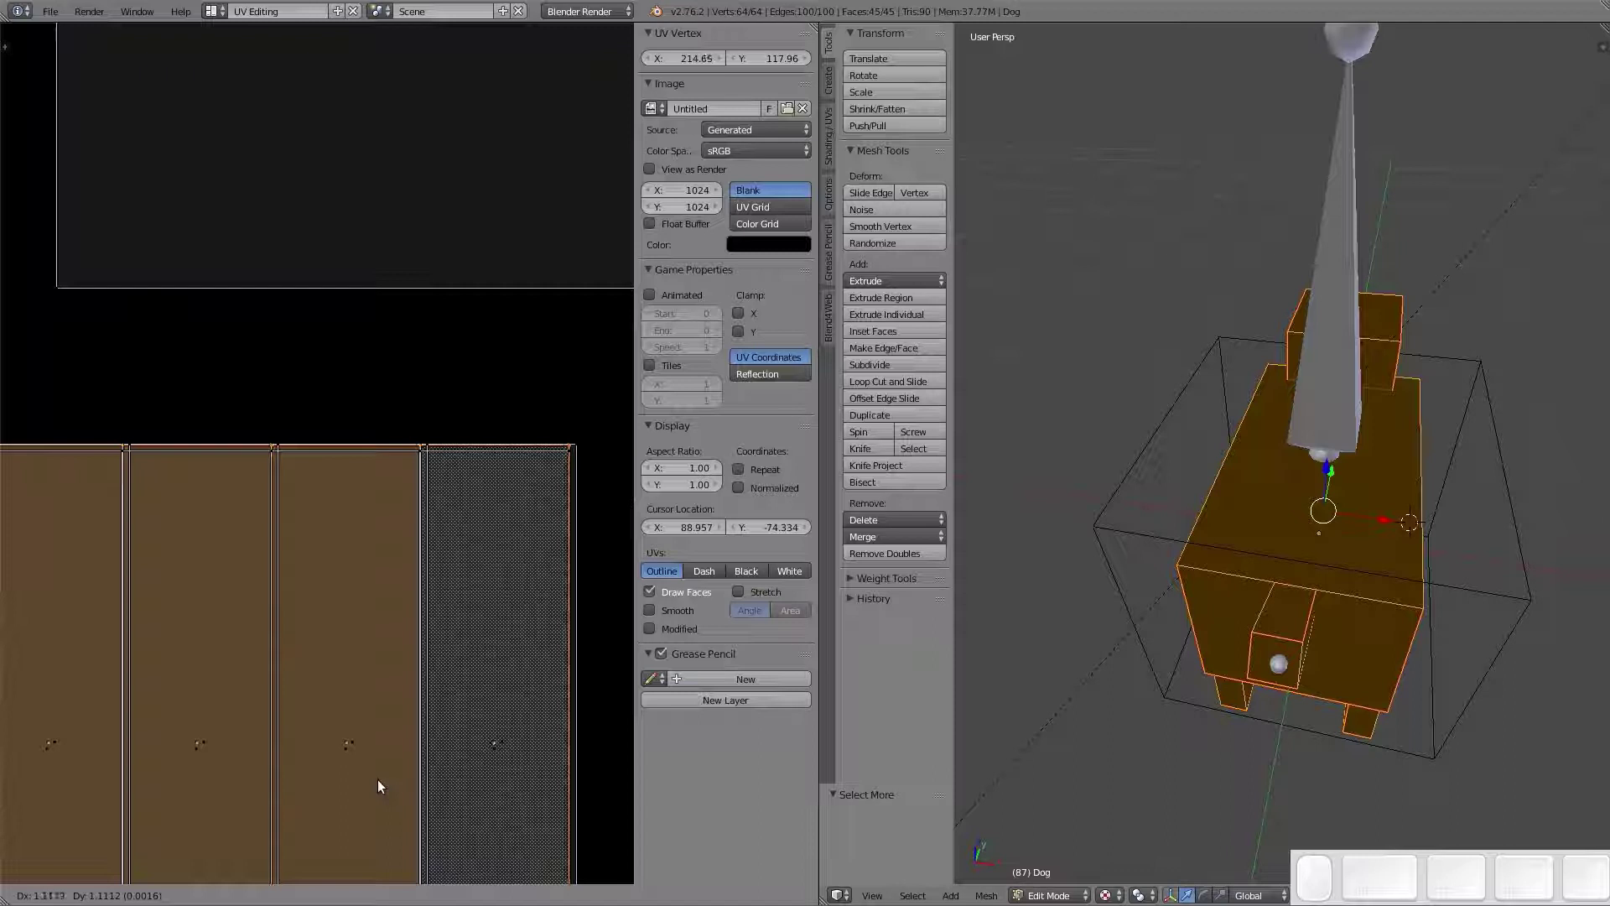
click(376, 778)
Select the leg island that is offset to the right within the stack and shift it by -0.001 in X
right_click(355, 759)
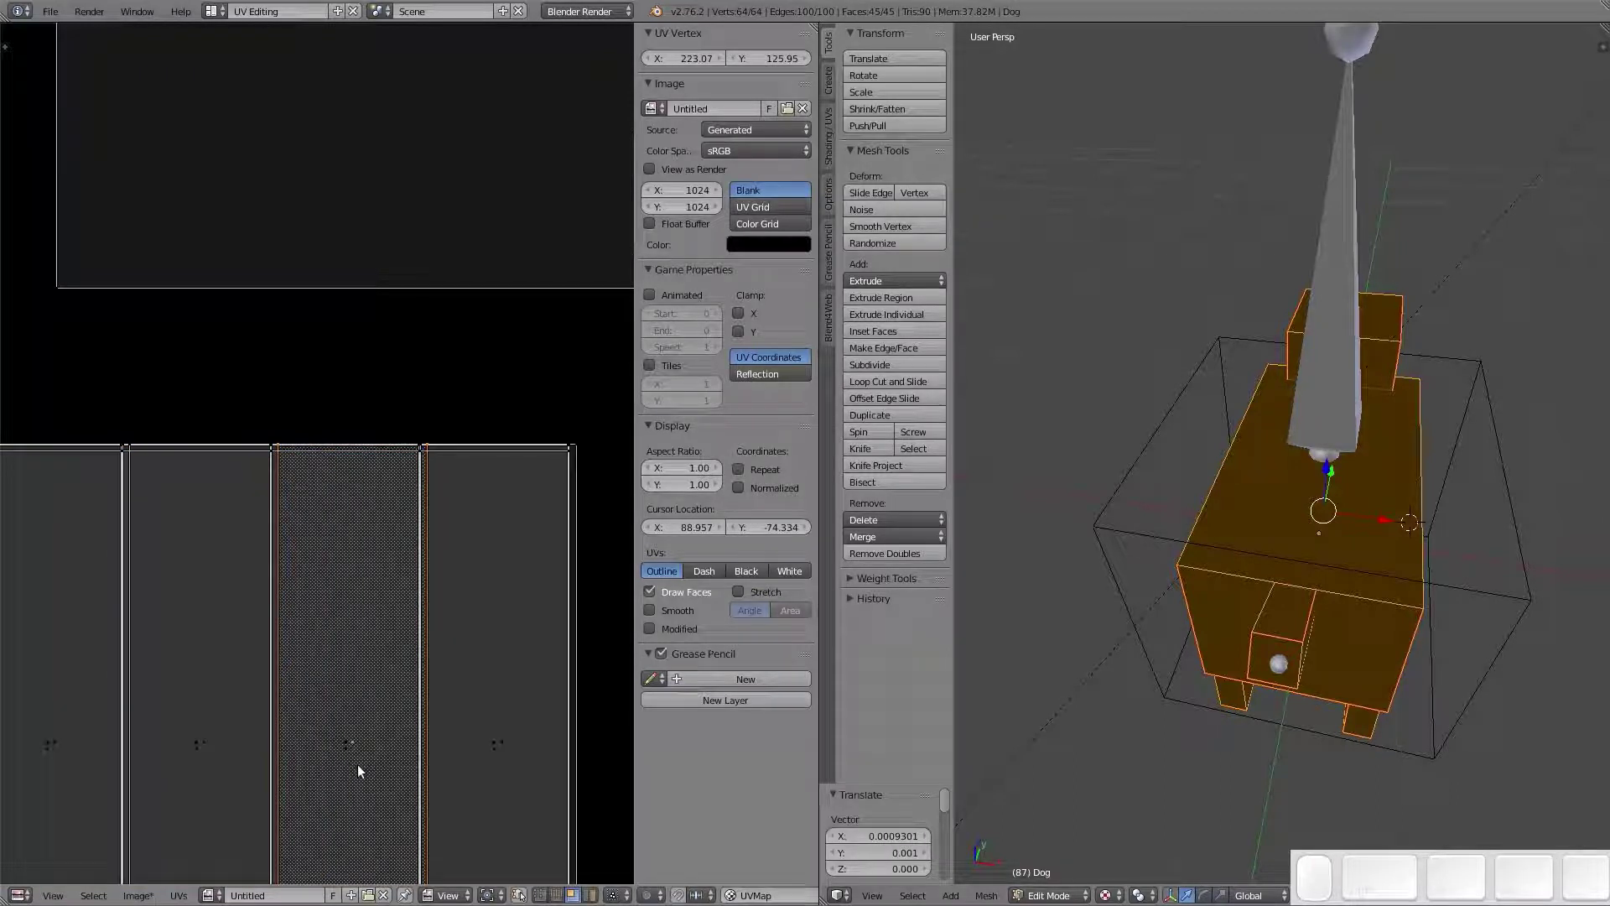
key(a)
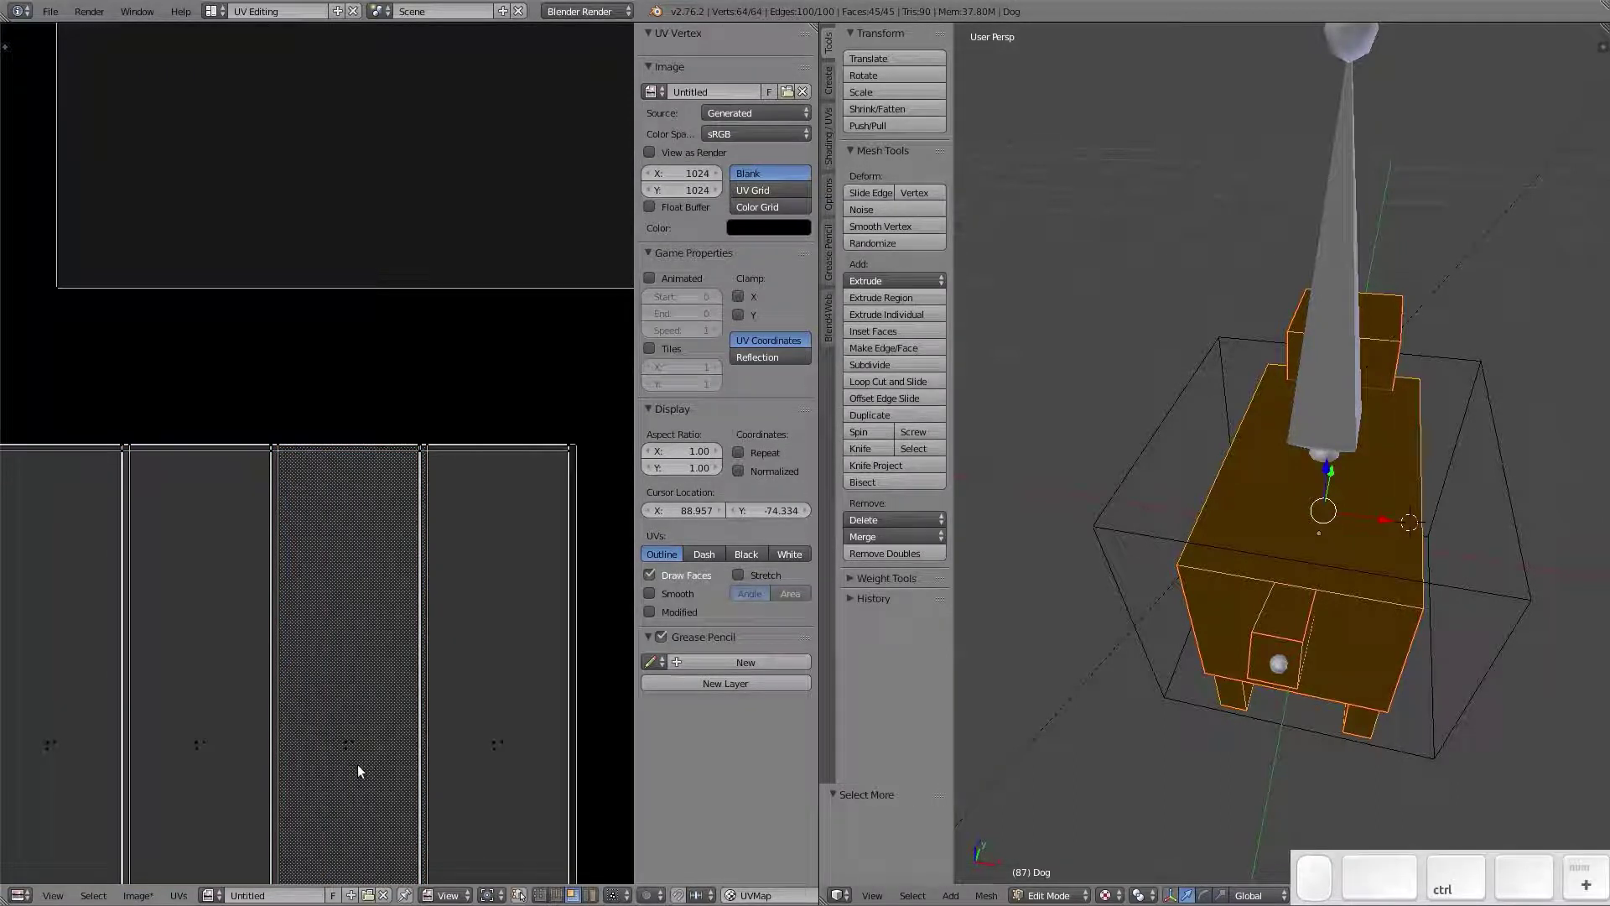
right_click(360, 742)
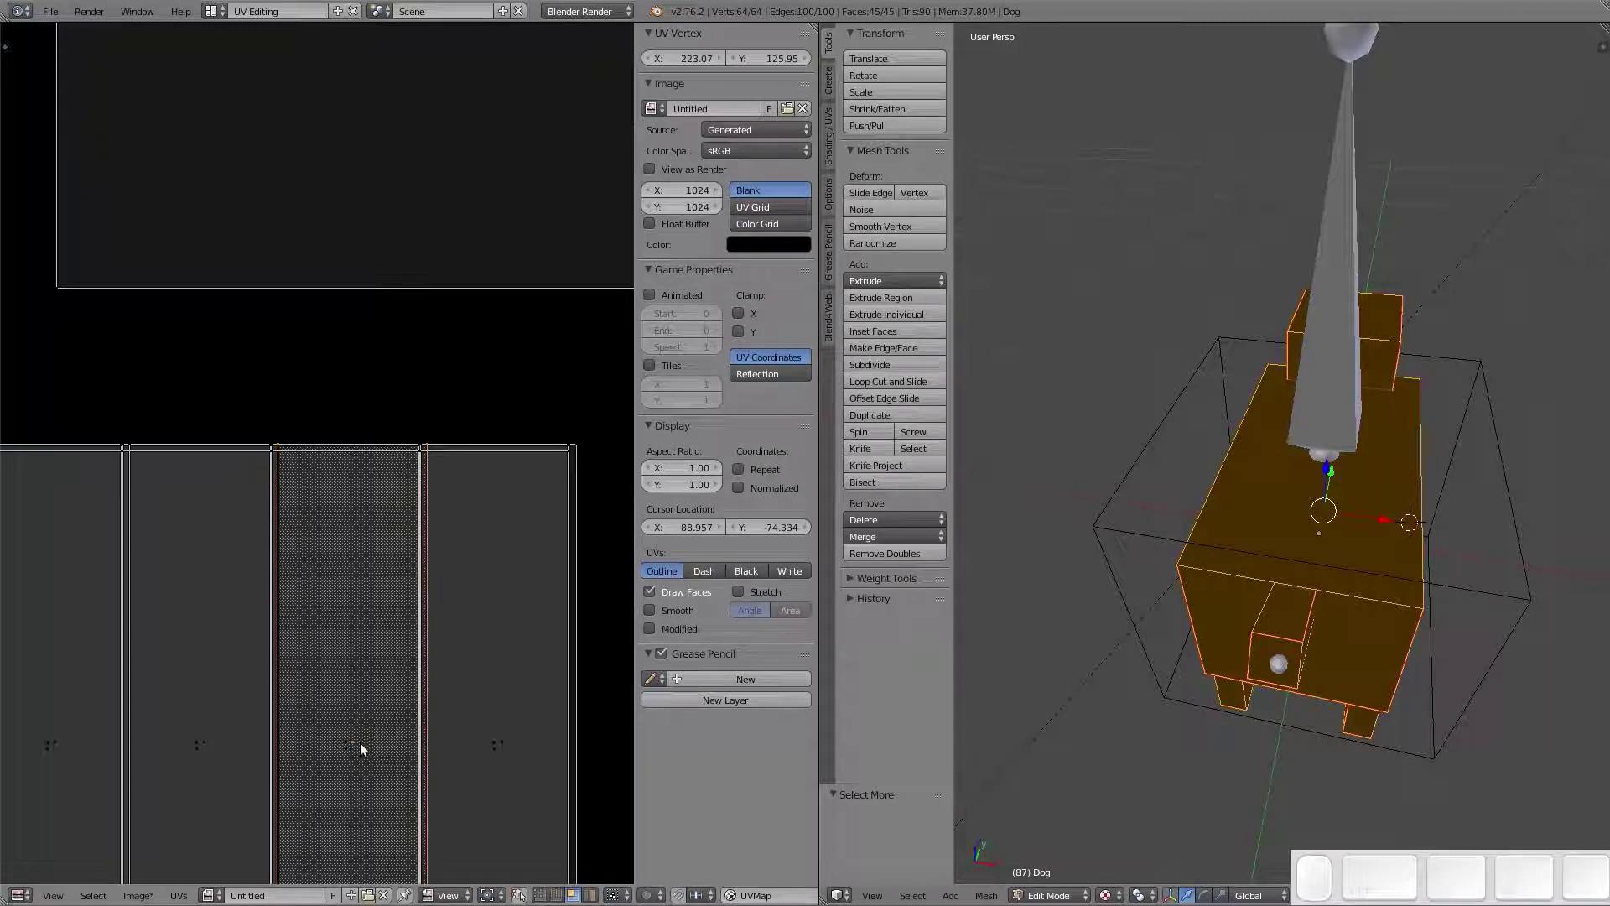
key(ctrl+KP_Subtract)
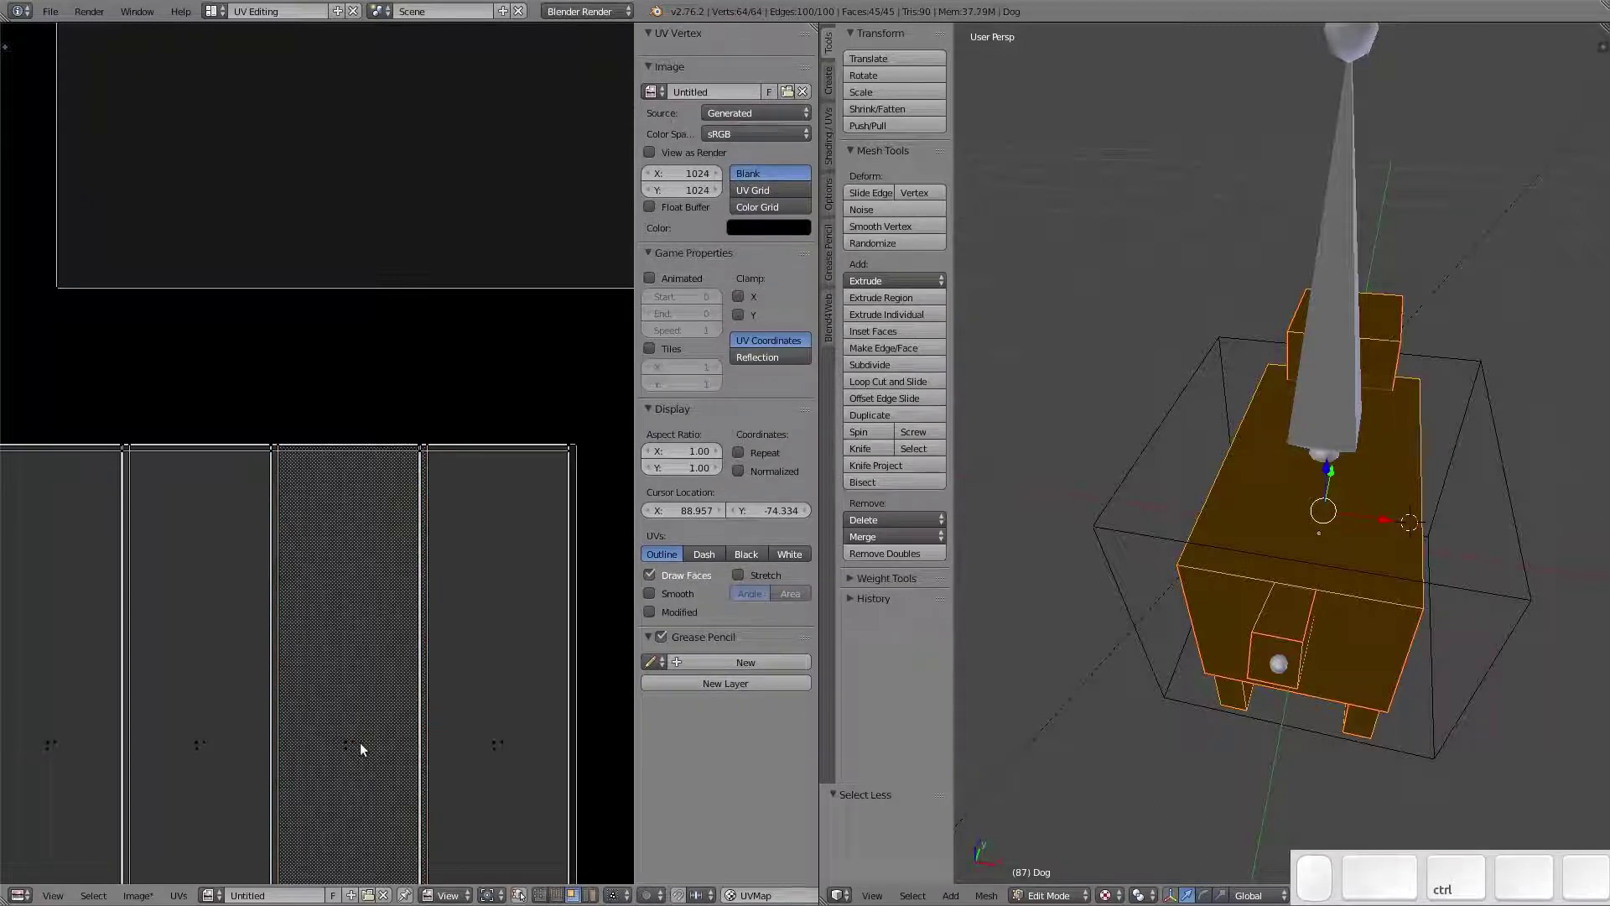
right_click(360, 742)
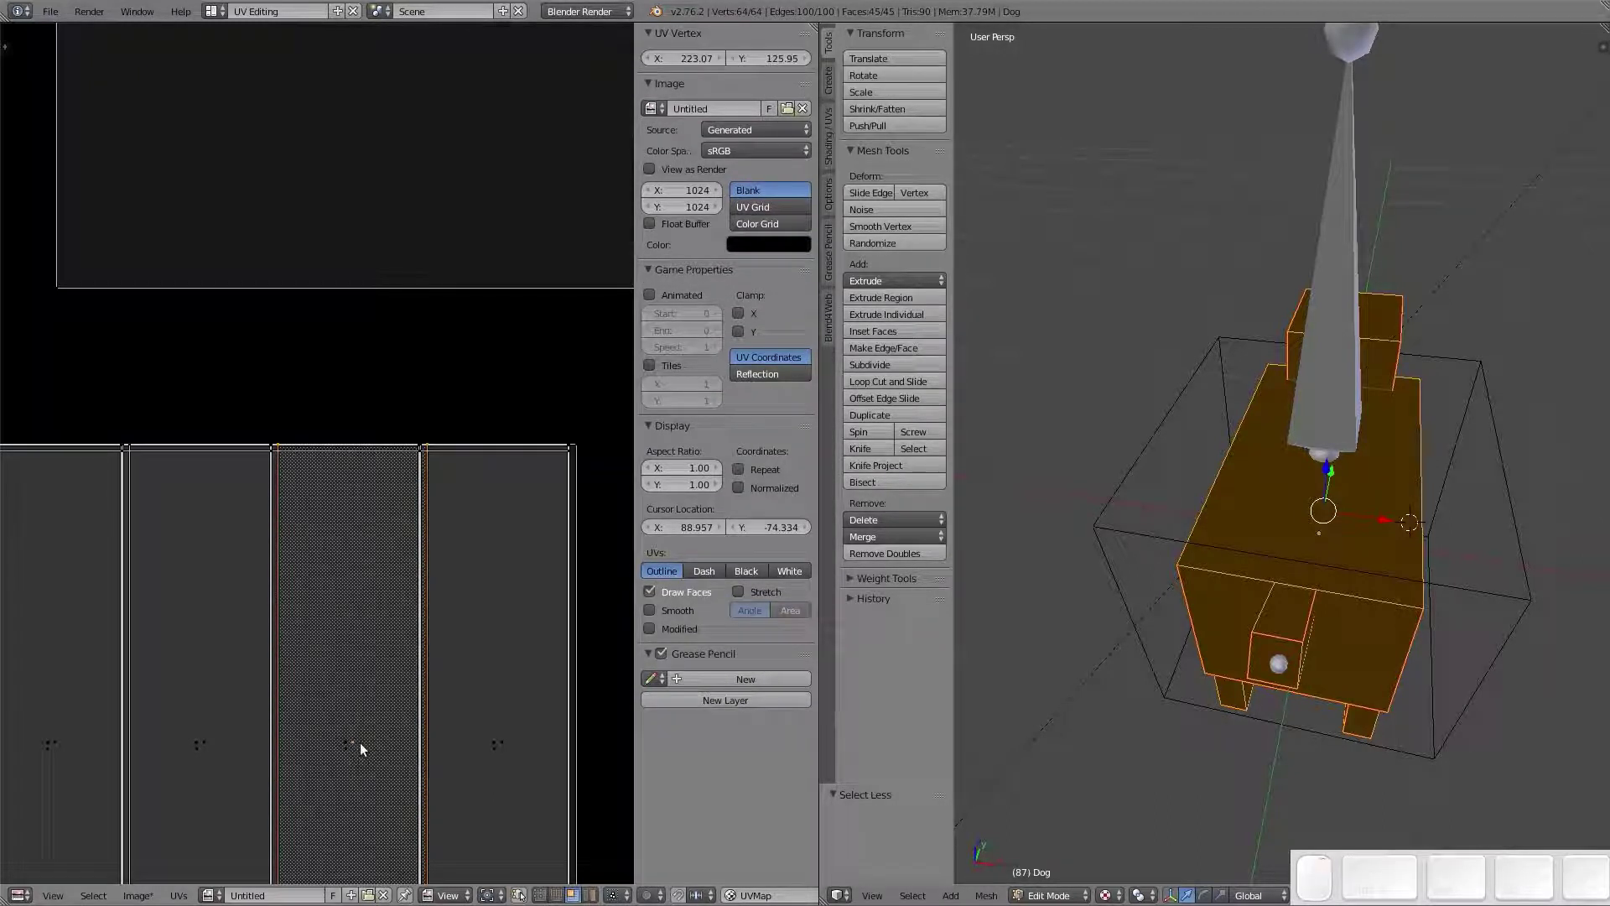
key(ctrl+KP_Add)
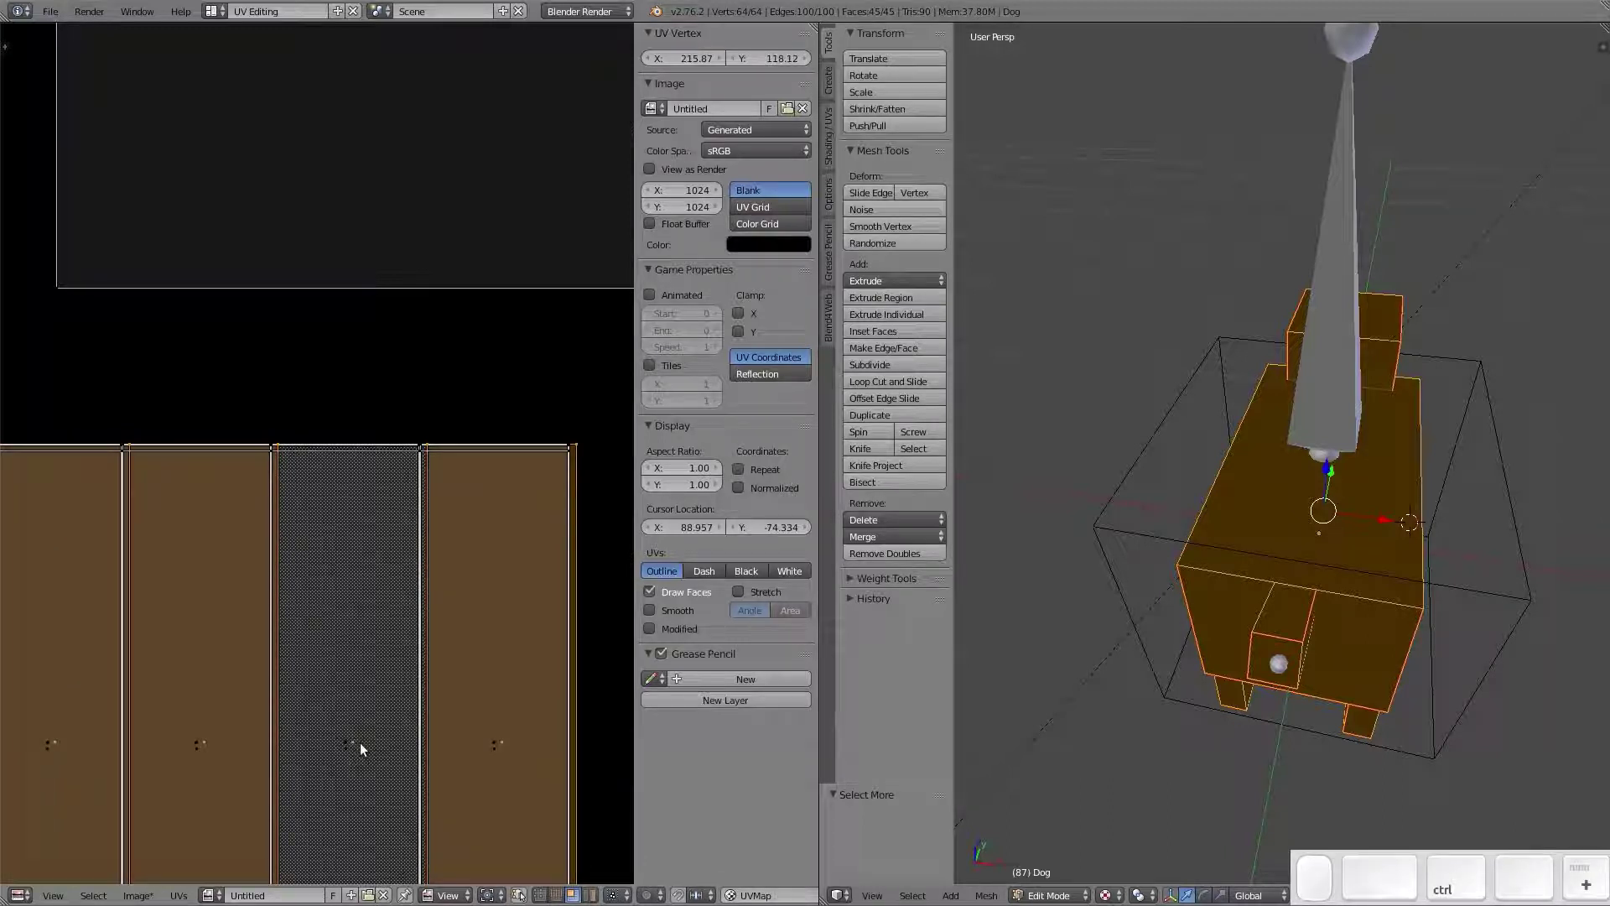
key(g)
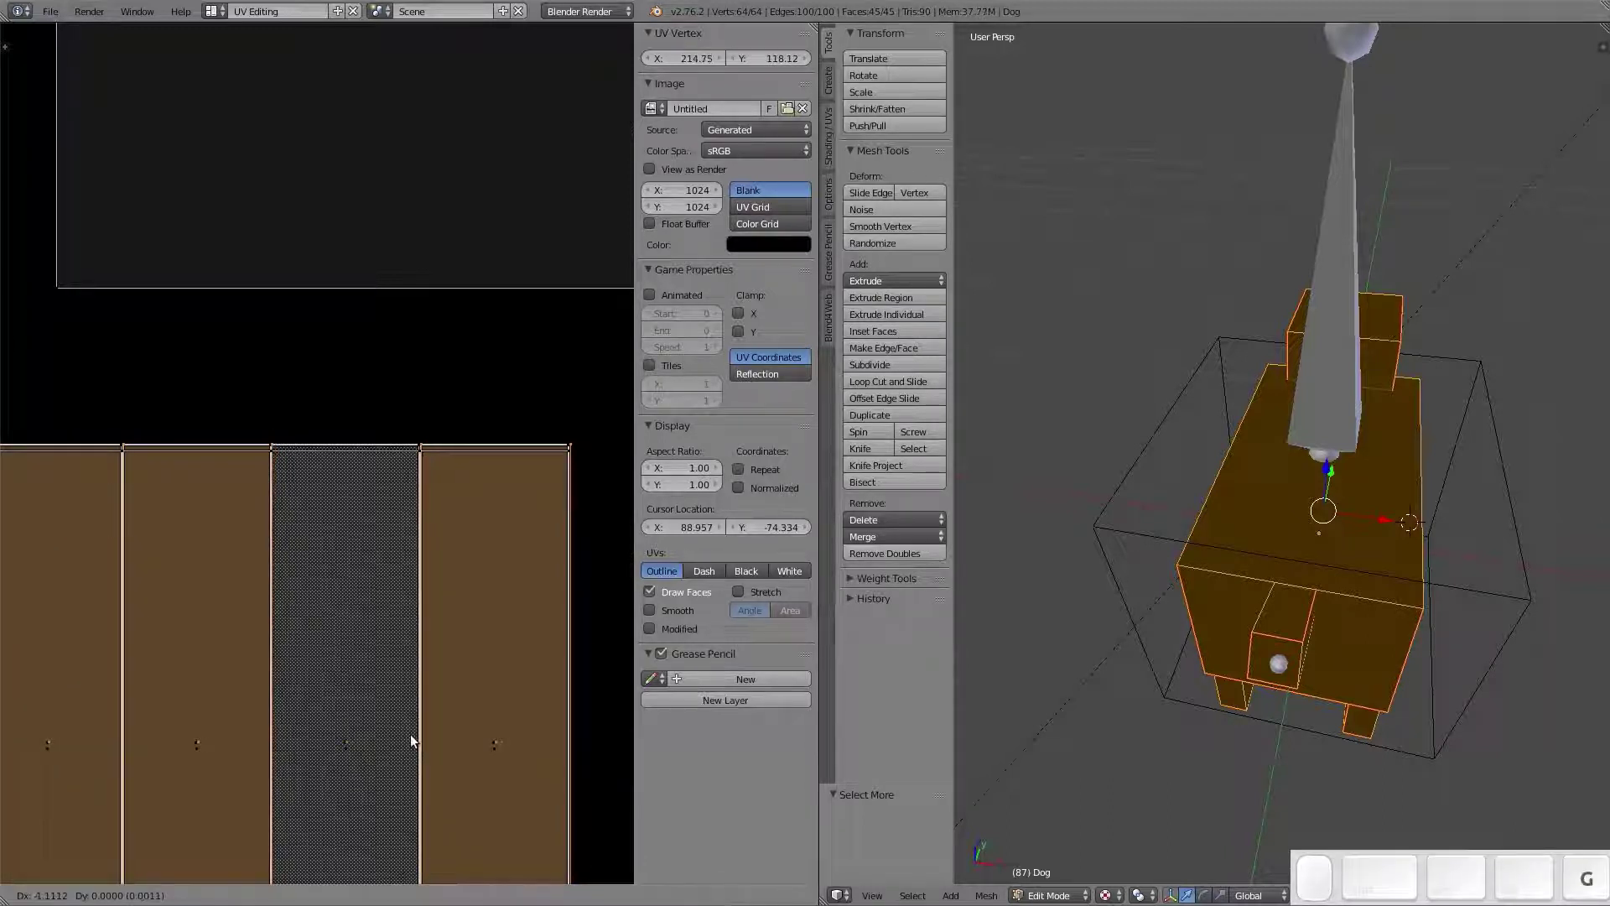
click(410, 741)
Select the remaining leg island that sits too low in the stack, shift it up about 0.001, and deselect everything
right_click(349, 756)
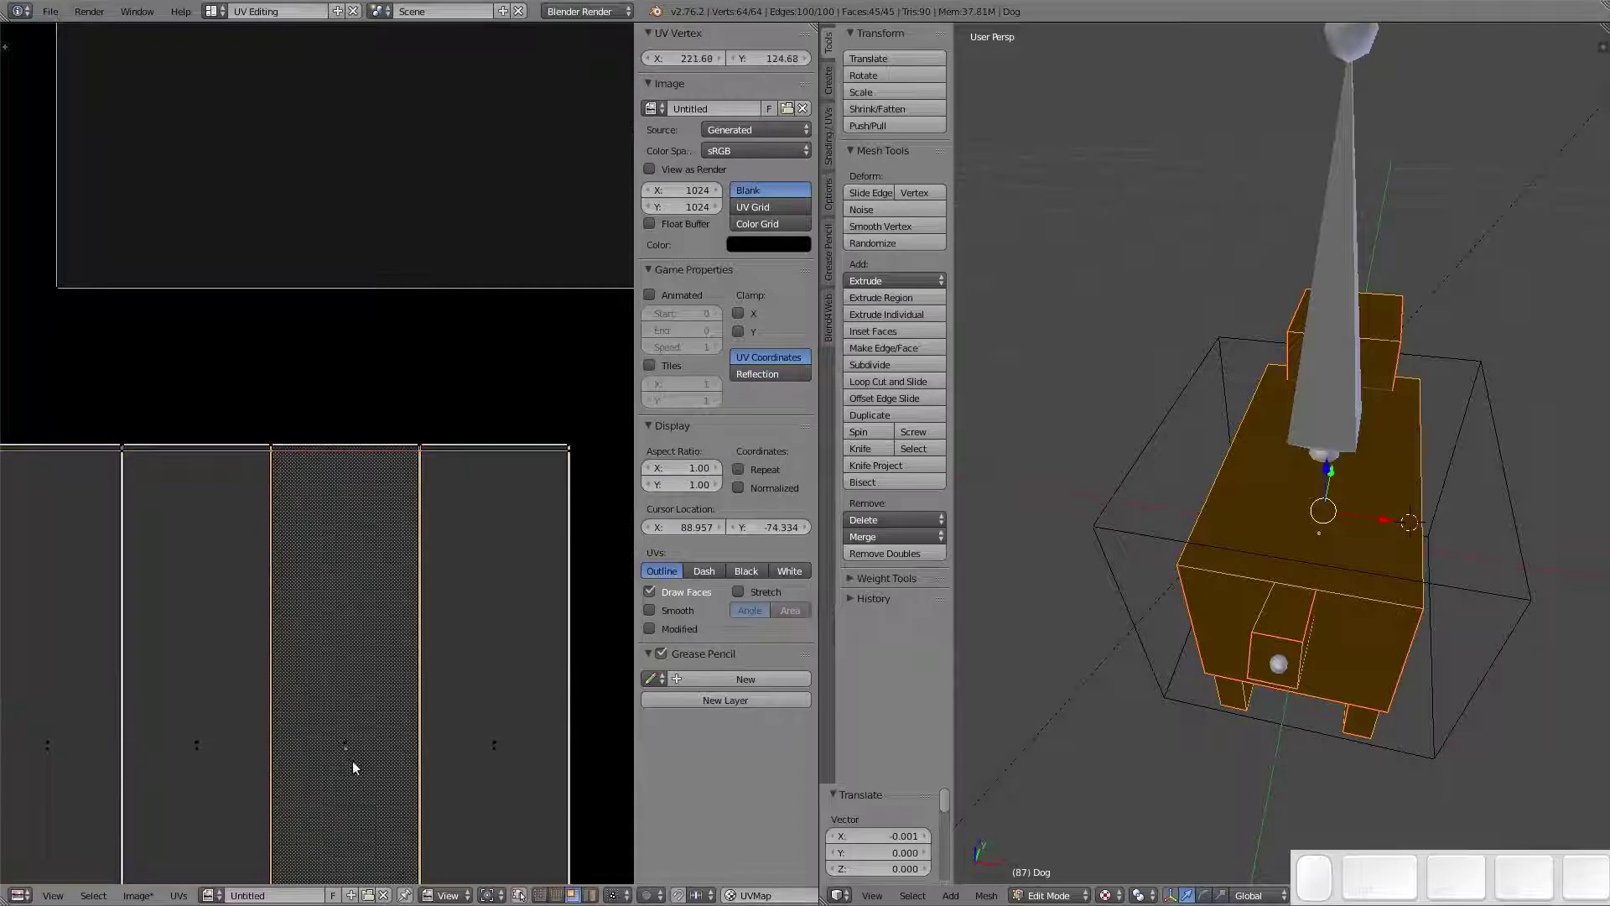
key(ctrl+KP_Add)
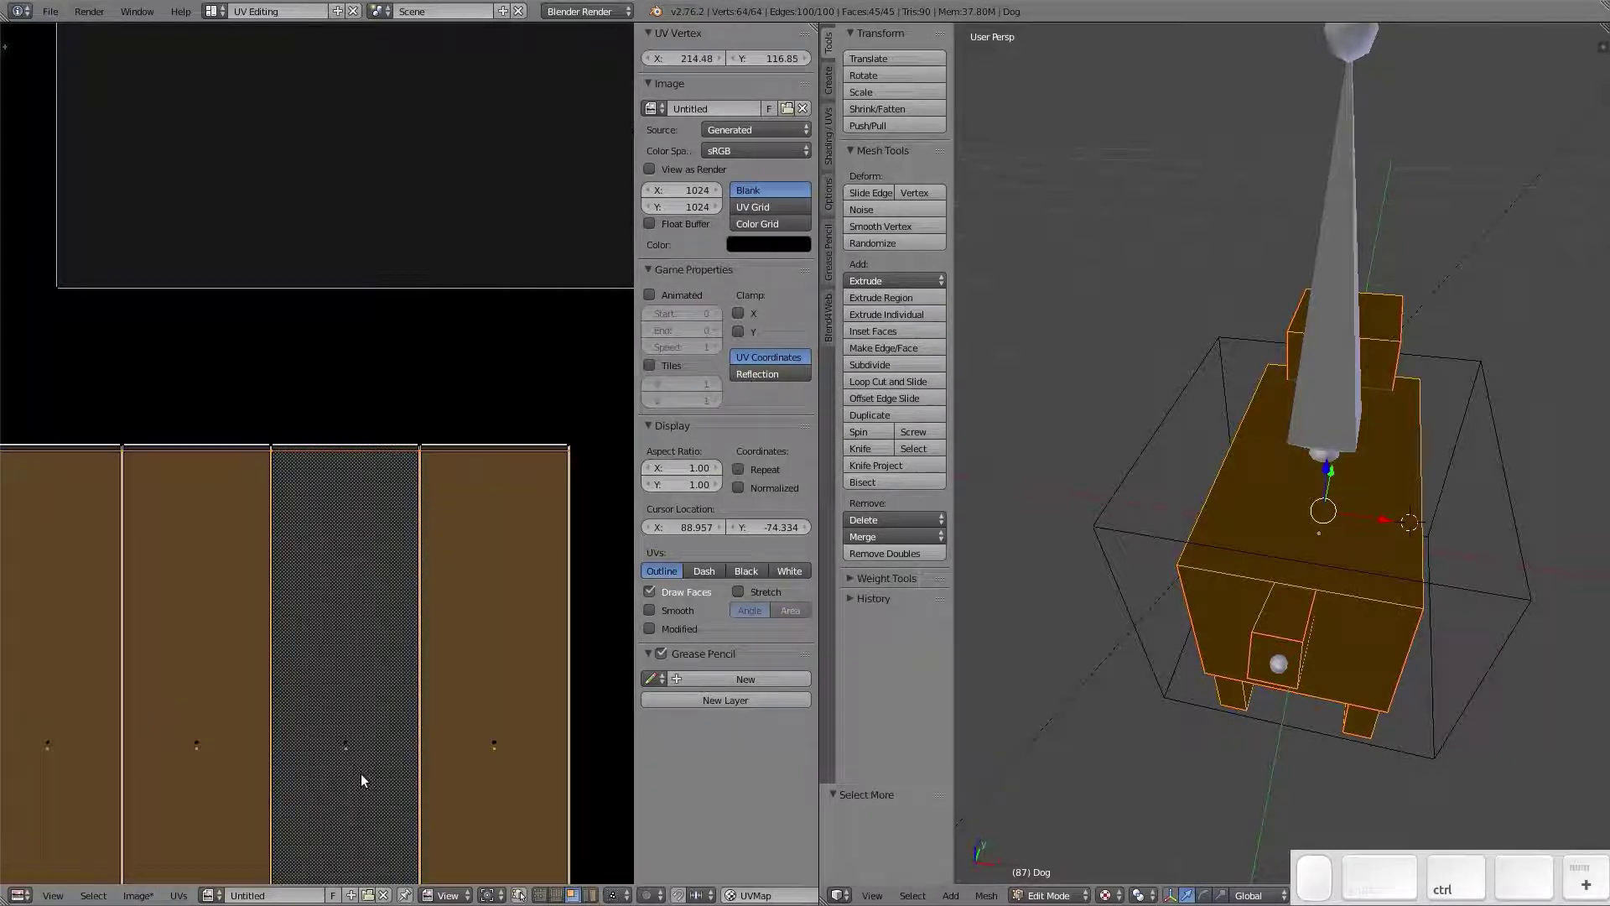
key(g)
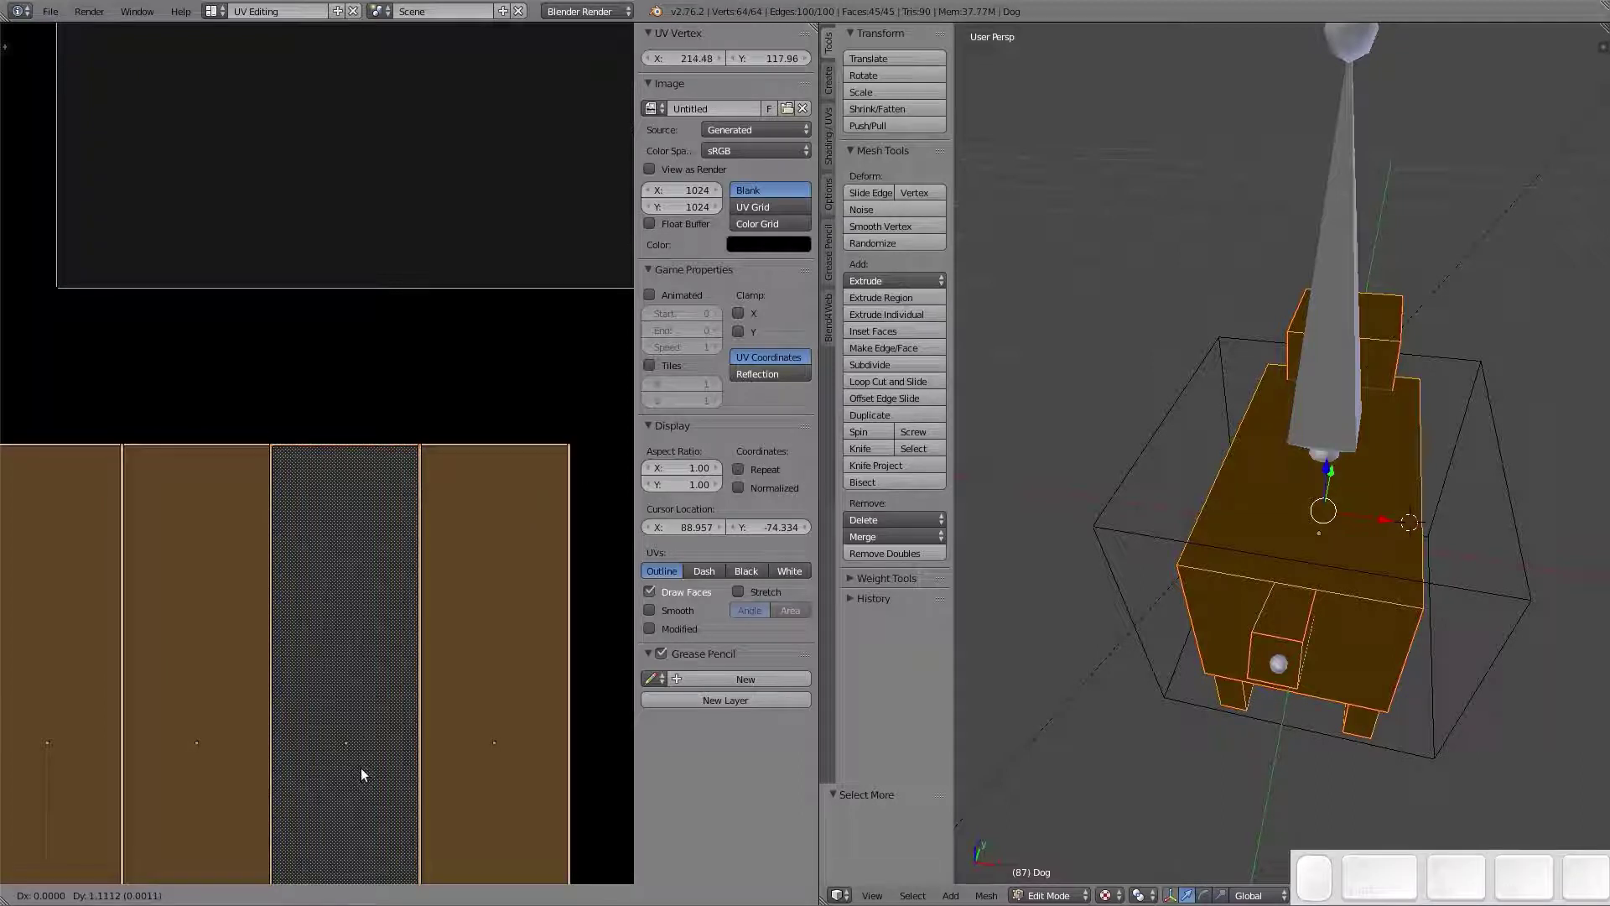
click(360, 767)
scroll(362, 755, down, 3)
key(a)
scroll(369, 729, down, 4)
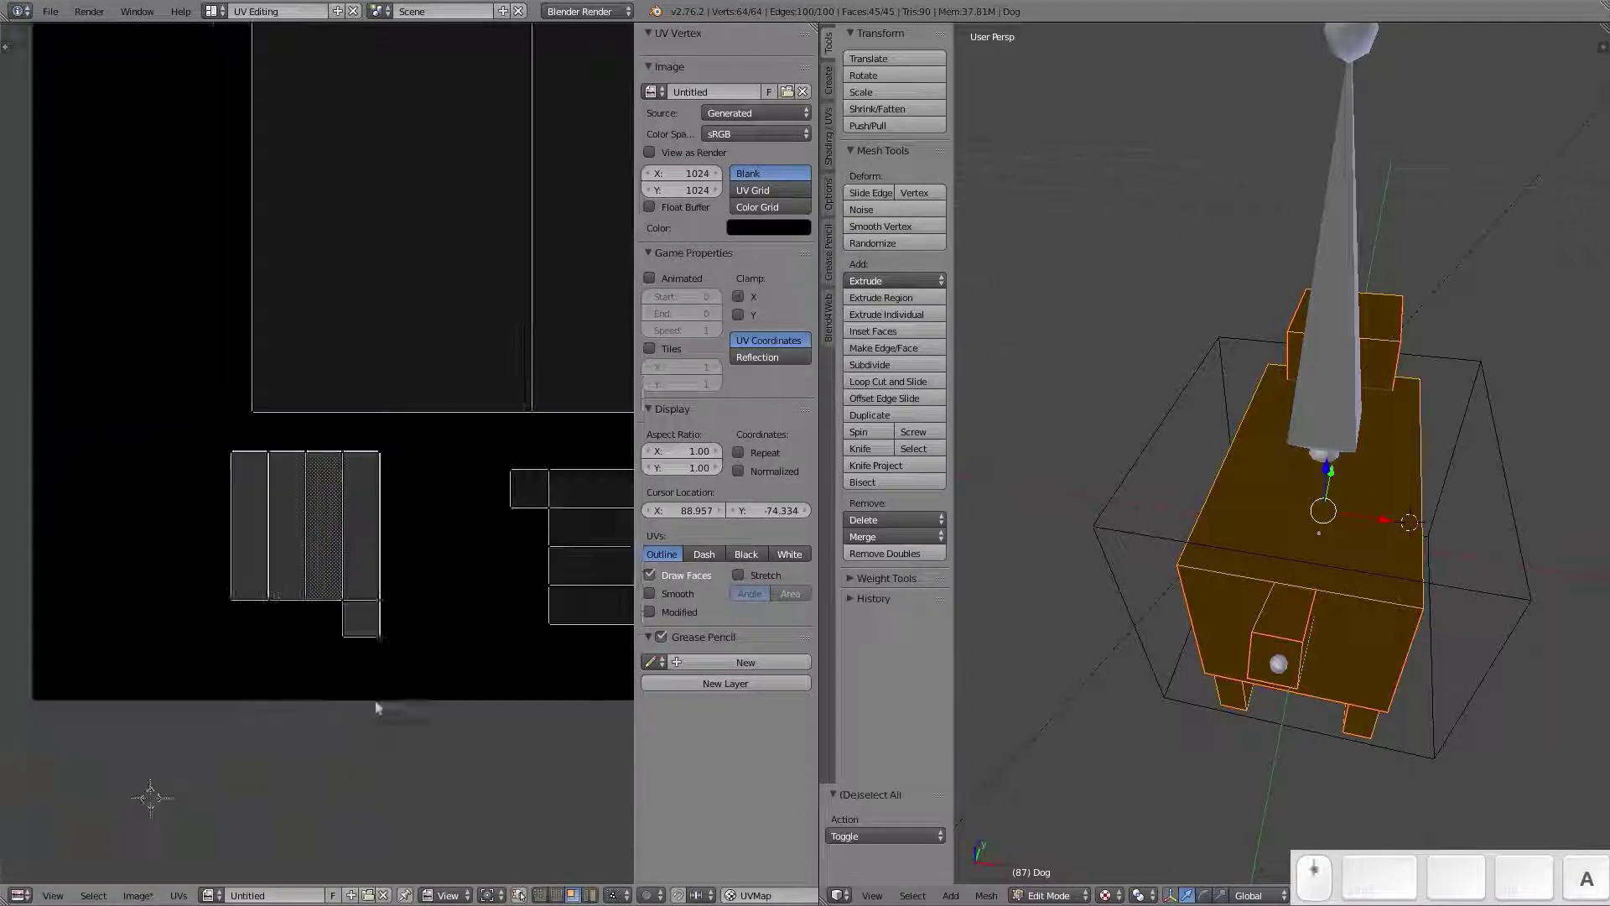
shift+middle_drag(420, 549, 295, 646)
scroll(377, 617, down, 3)
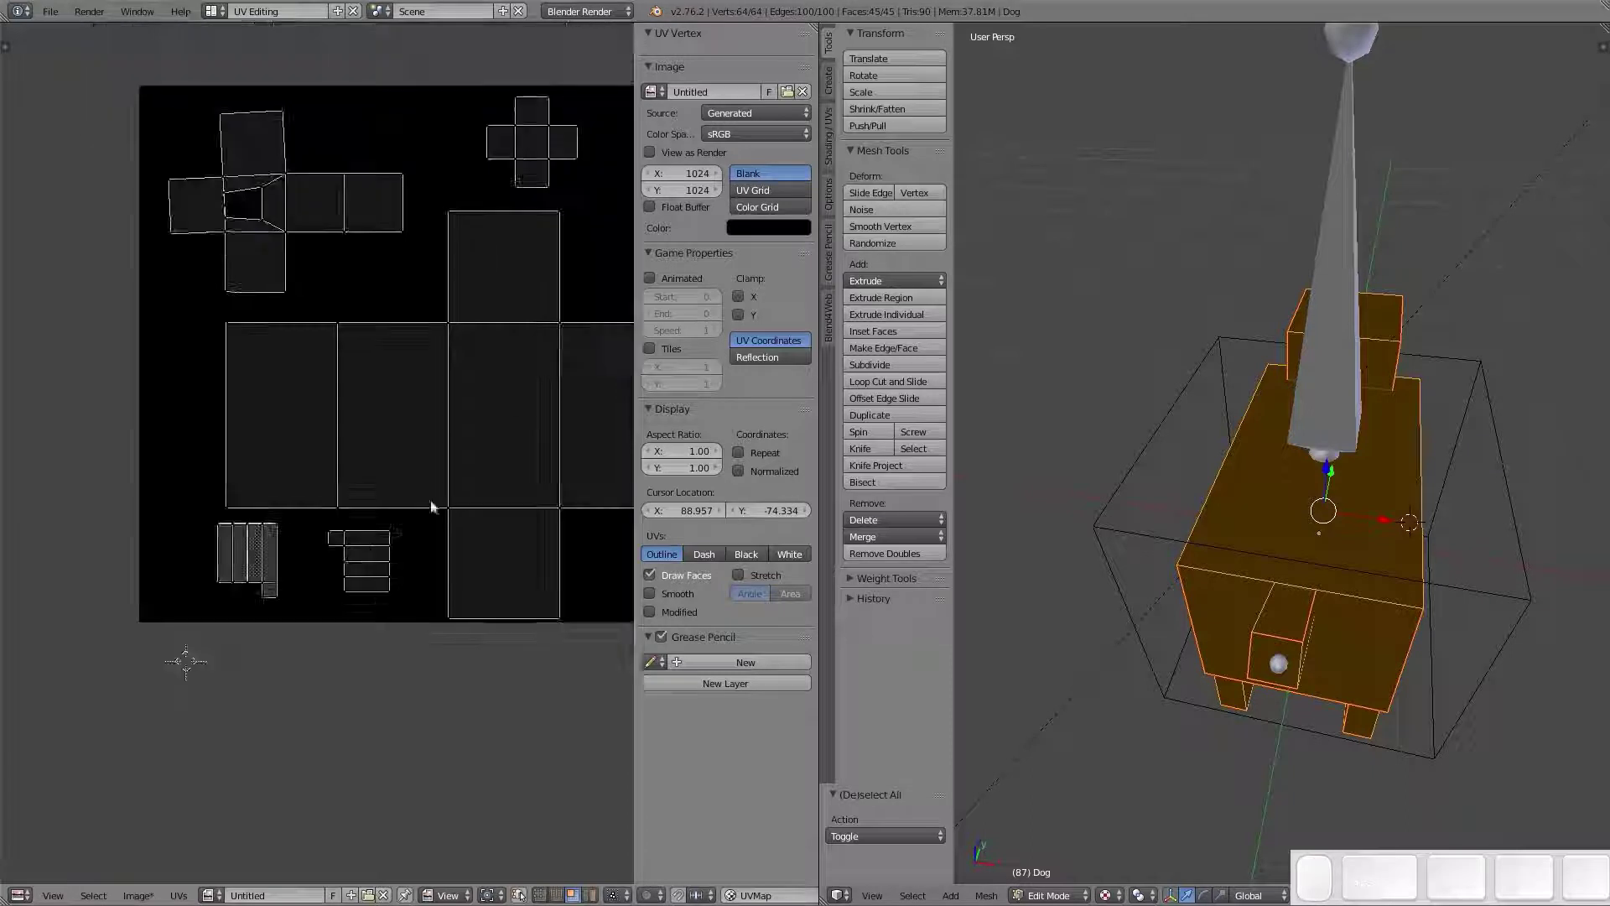
Fit the whole UV layout in view and open the Export UV Layout file browser
key(Home)
key(a)
key(a)
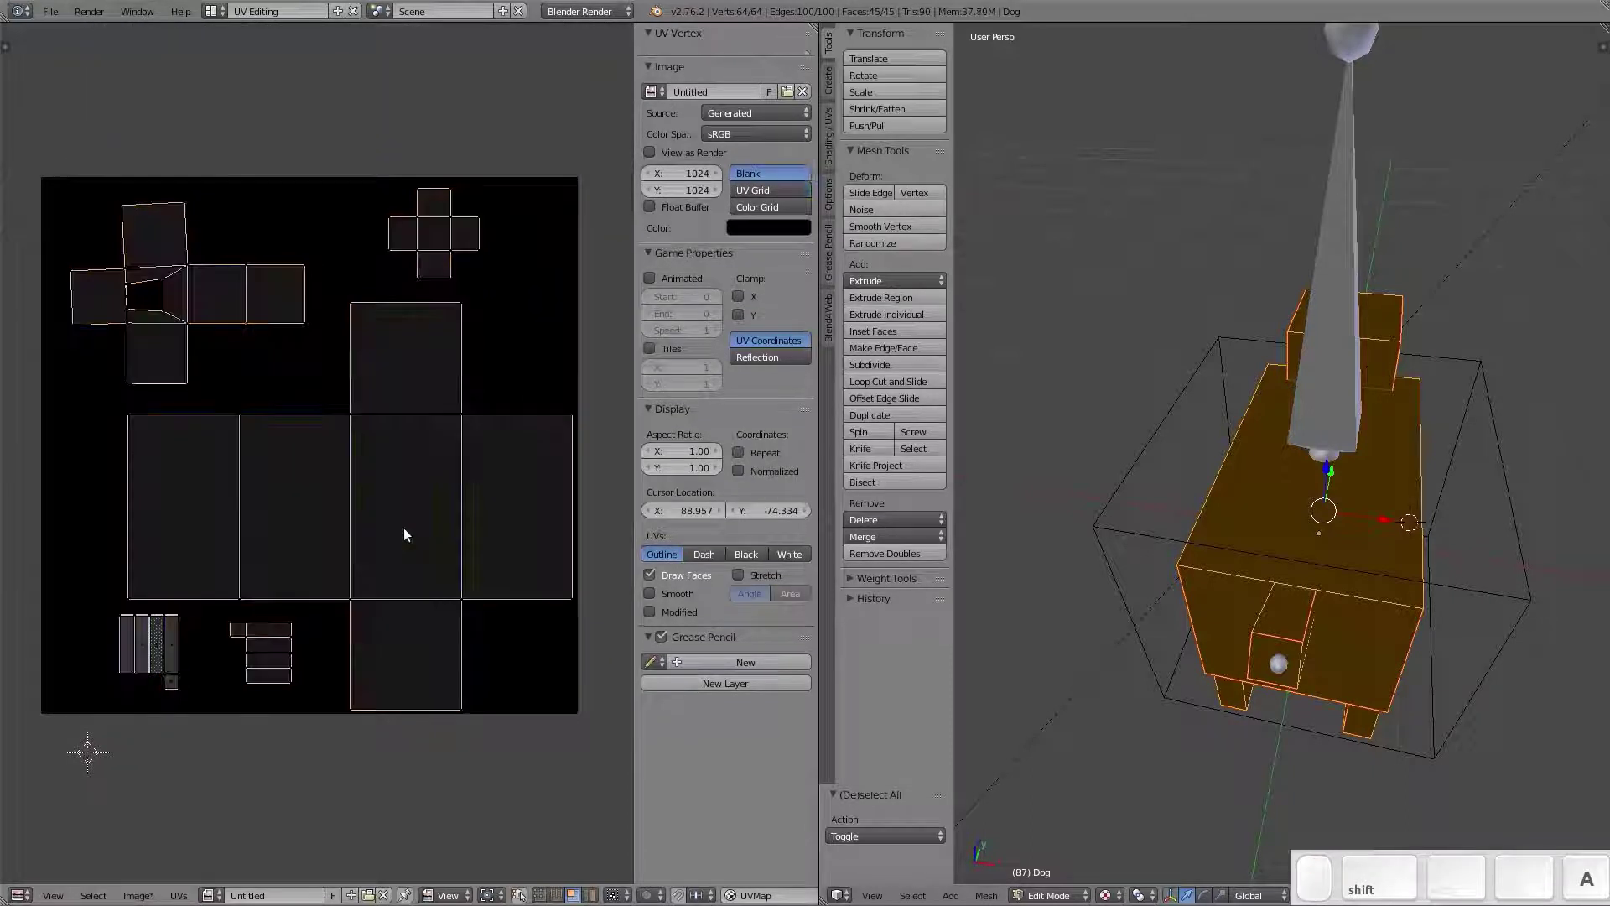
scroll(404, 531, up, 1)
scroll(404, 527, down, 1)
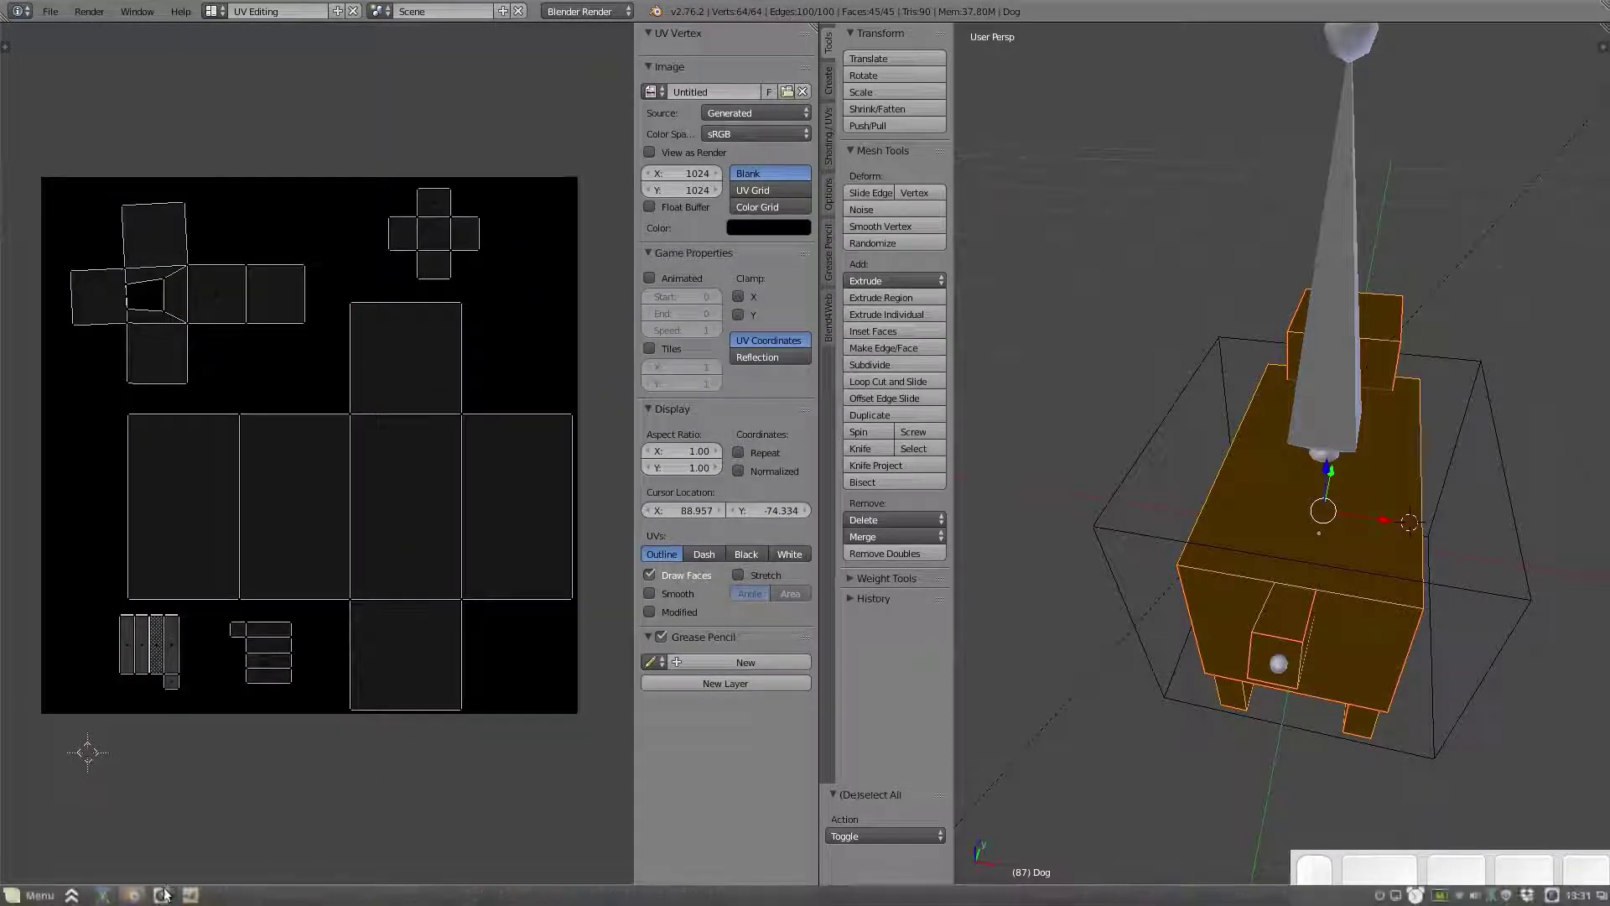
click(178, 895)
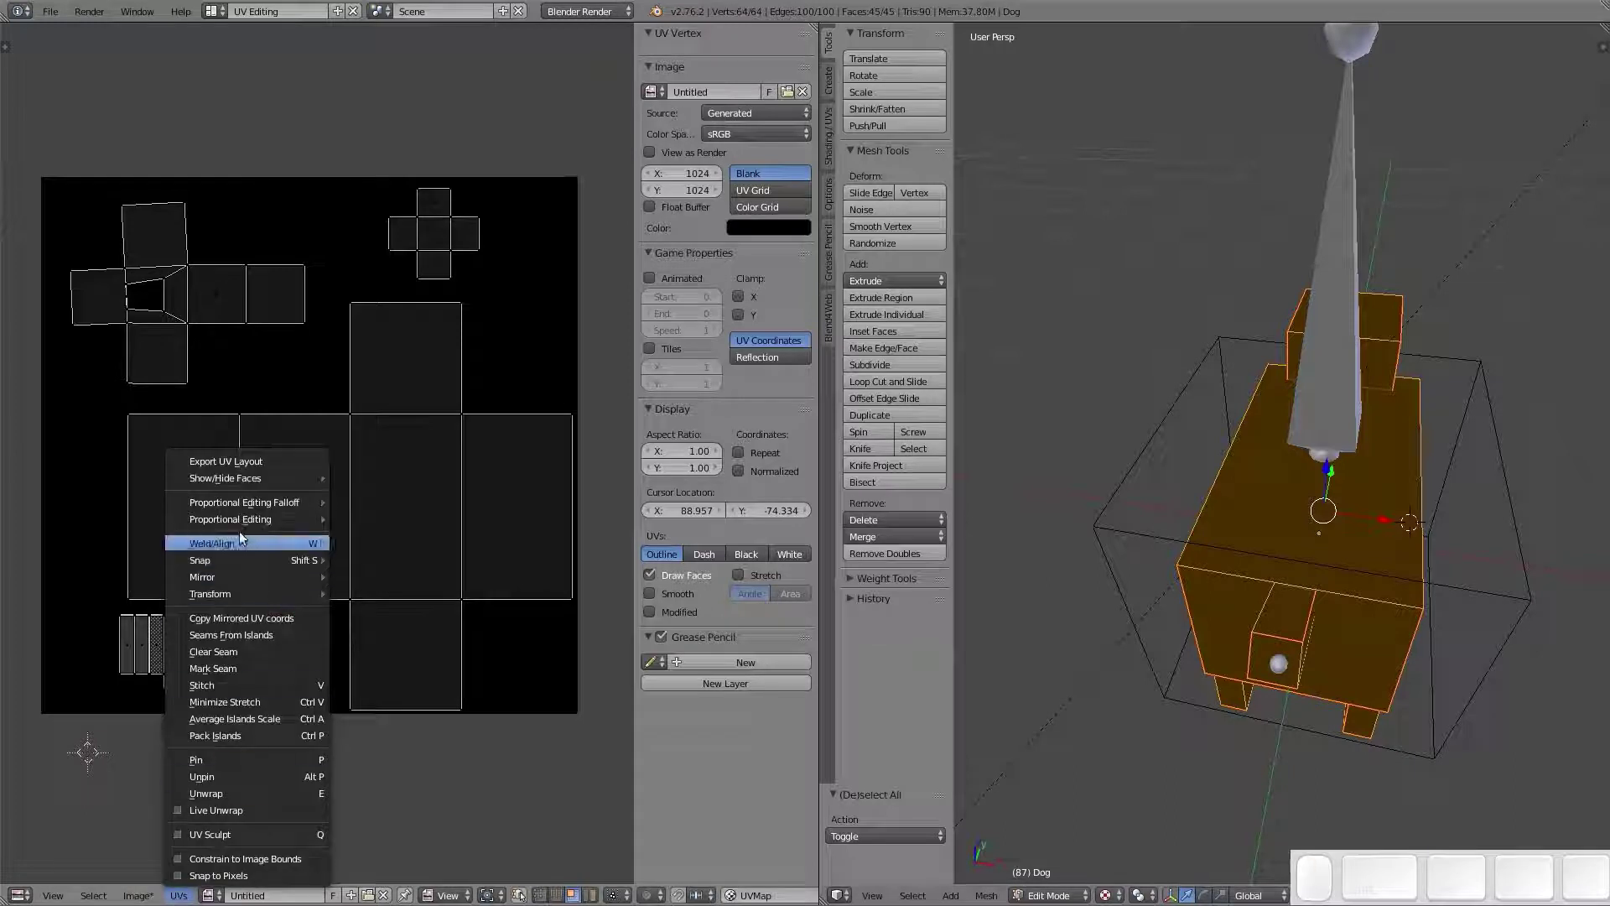
click(259, 460)
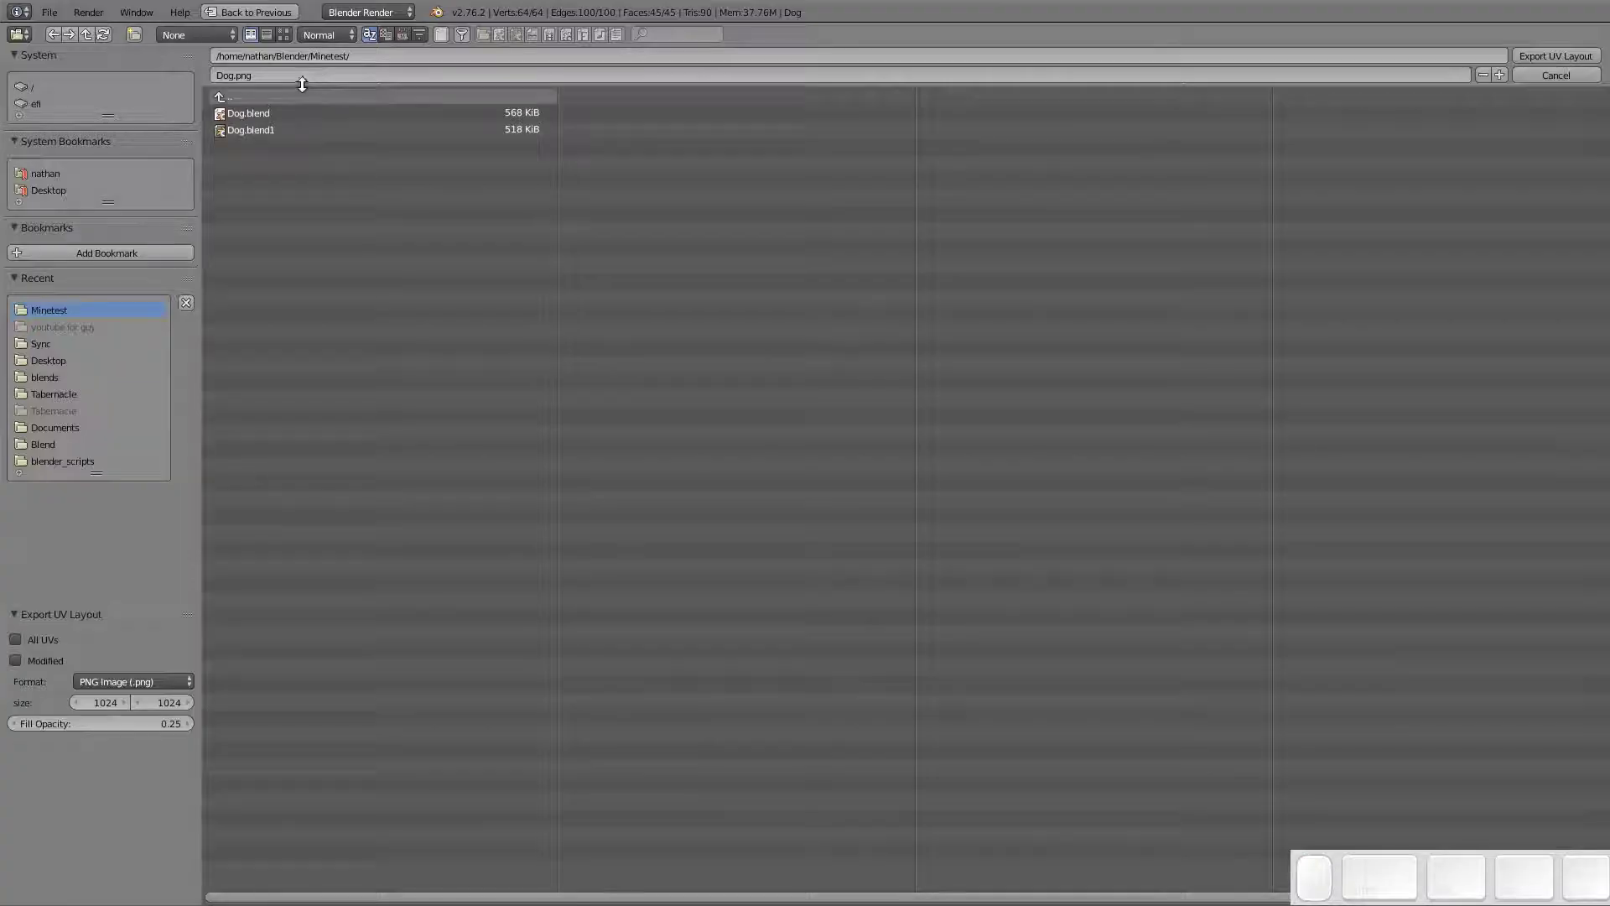
Export the dog's UV layout as the PNG image DogUV.png at 1024 by 1024 pixels
click(236, 73)
key(Left)
key(shift)
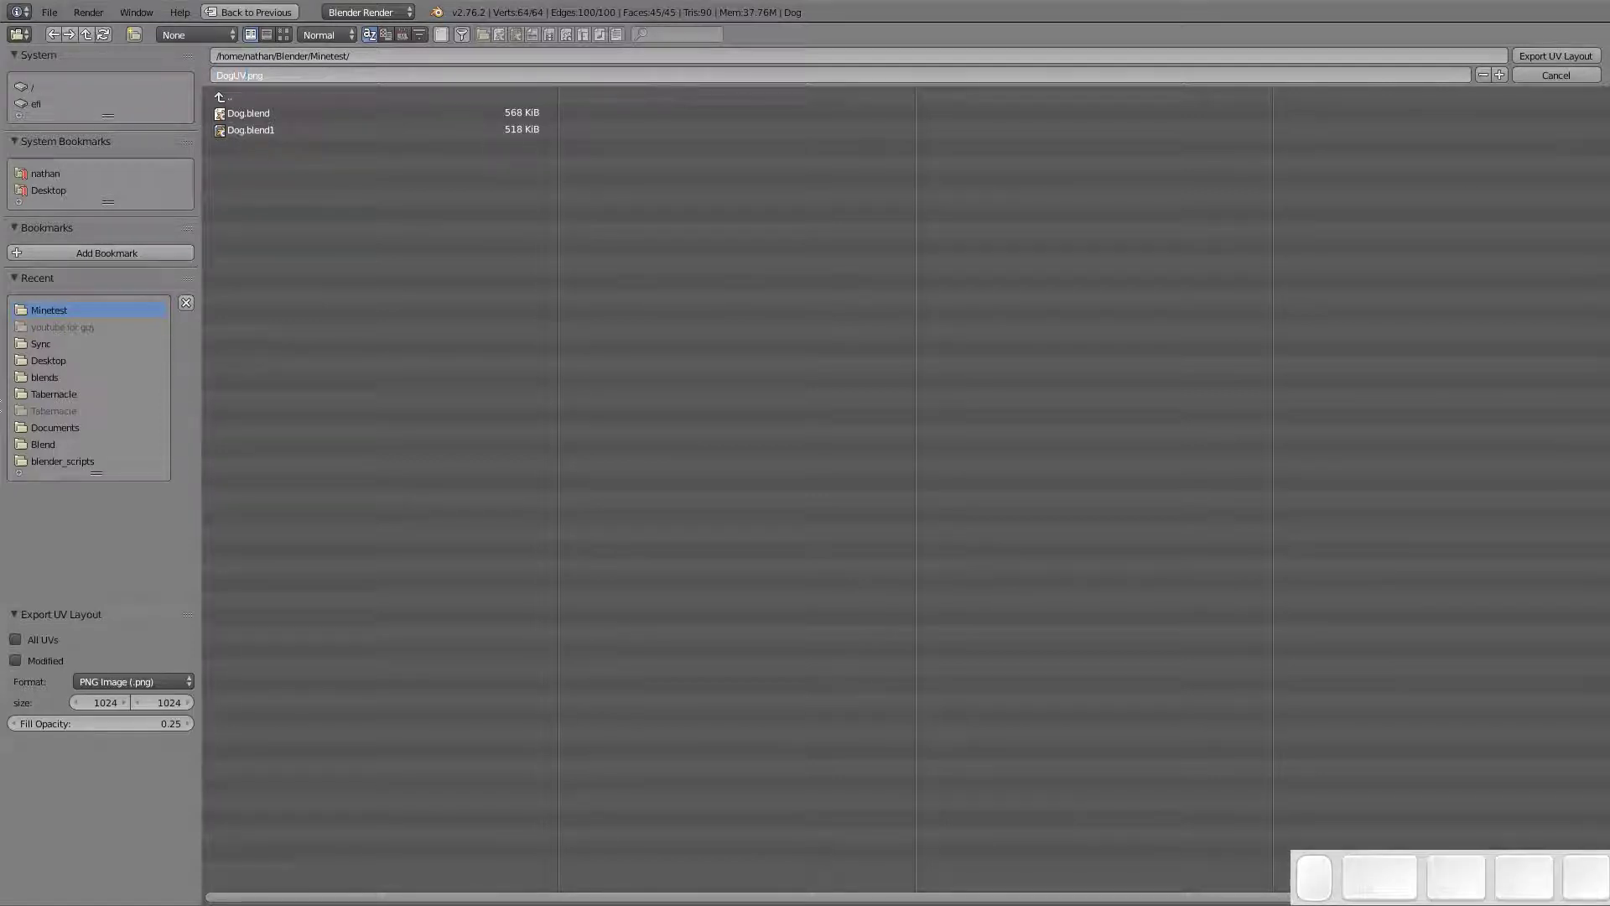
click(146, 702)
click(168, 702)
click(103, 701)
click(103, 703)
click(269, 697)
click(1536, 55)
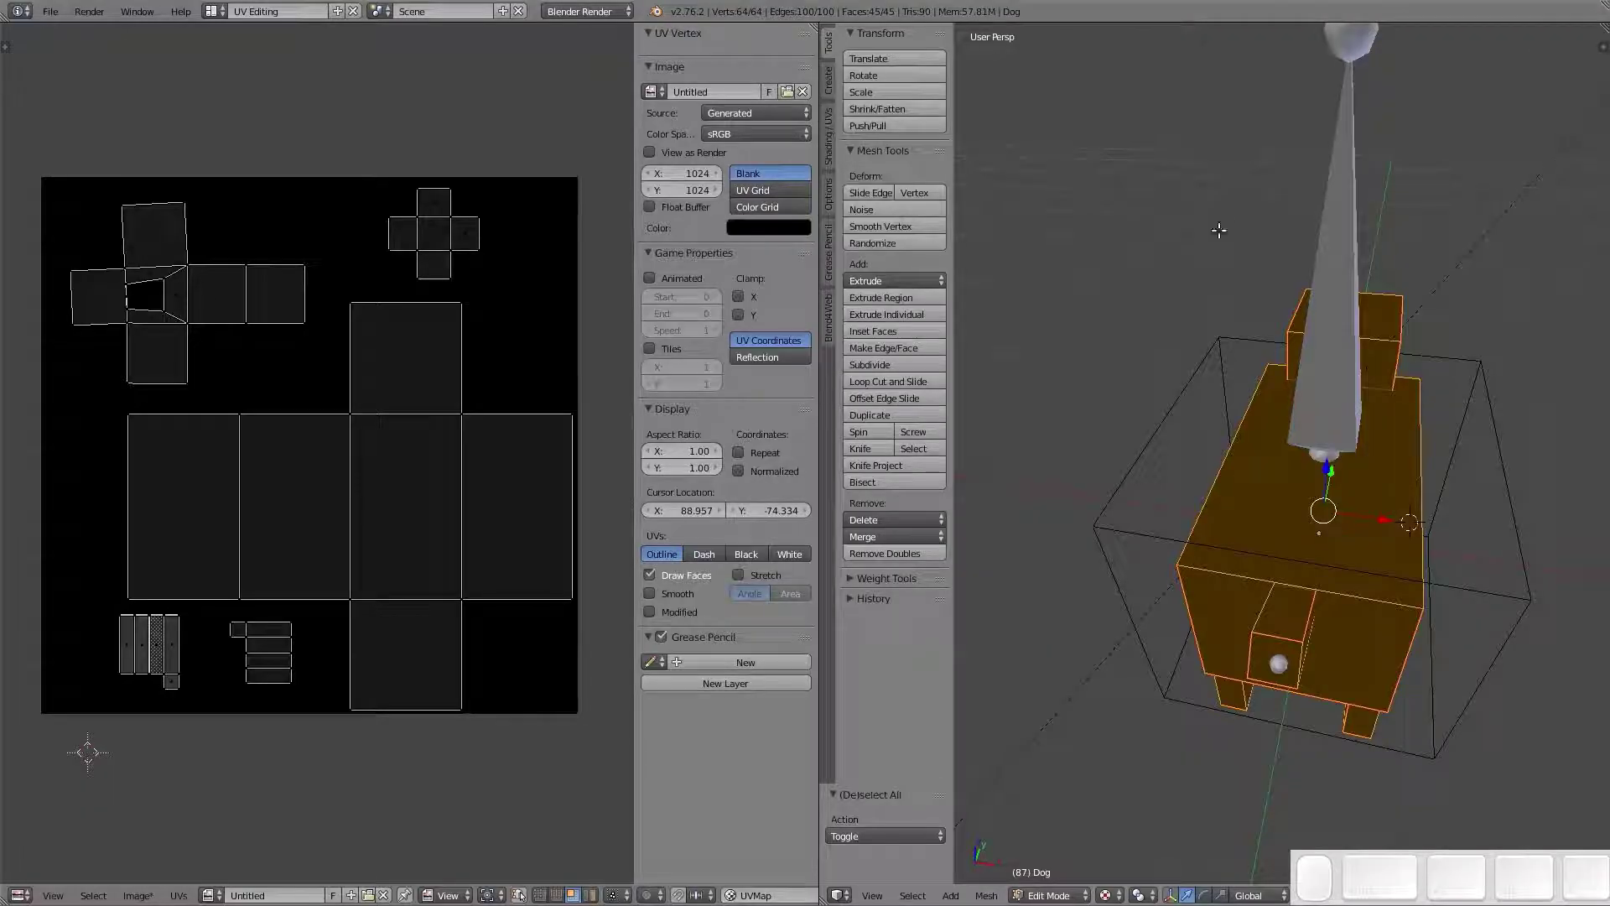
Switch to GIMP and open DogUV.png from the Minetest folder inside the Blender folder
key(alt+Tab)
key(alt+Tab)
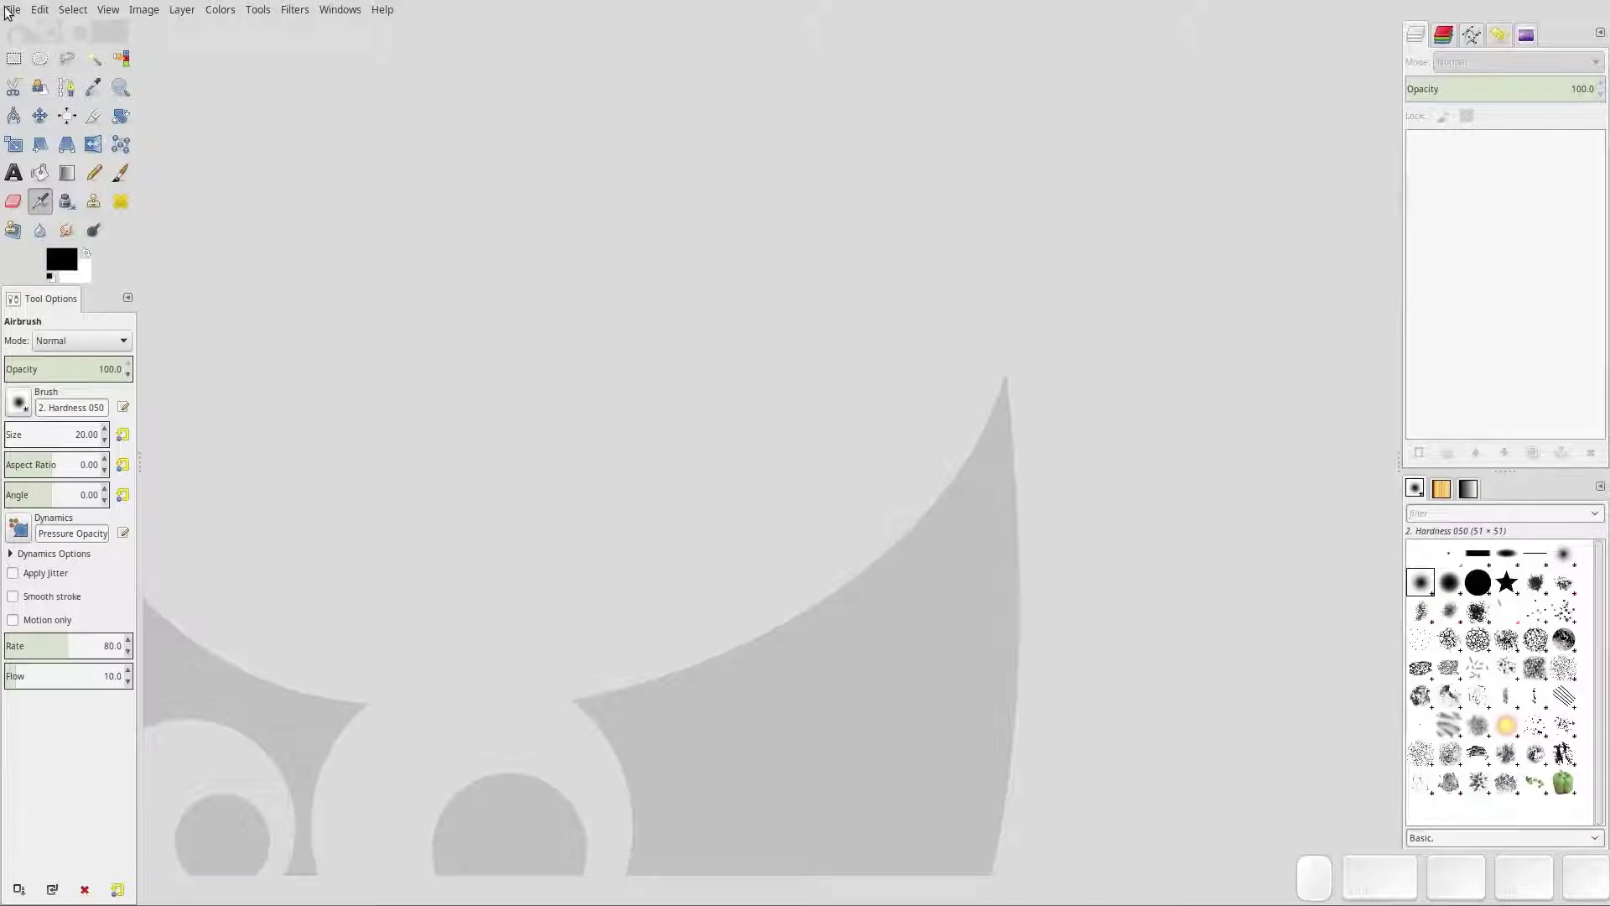
click(12, 10)
key(Escape)
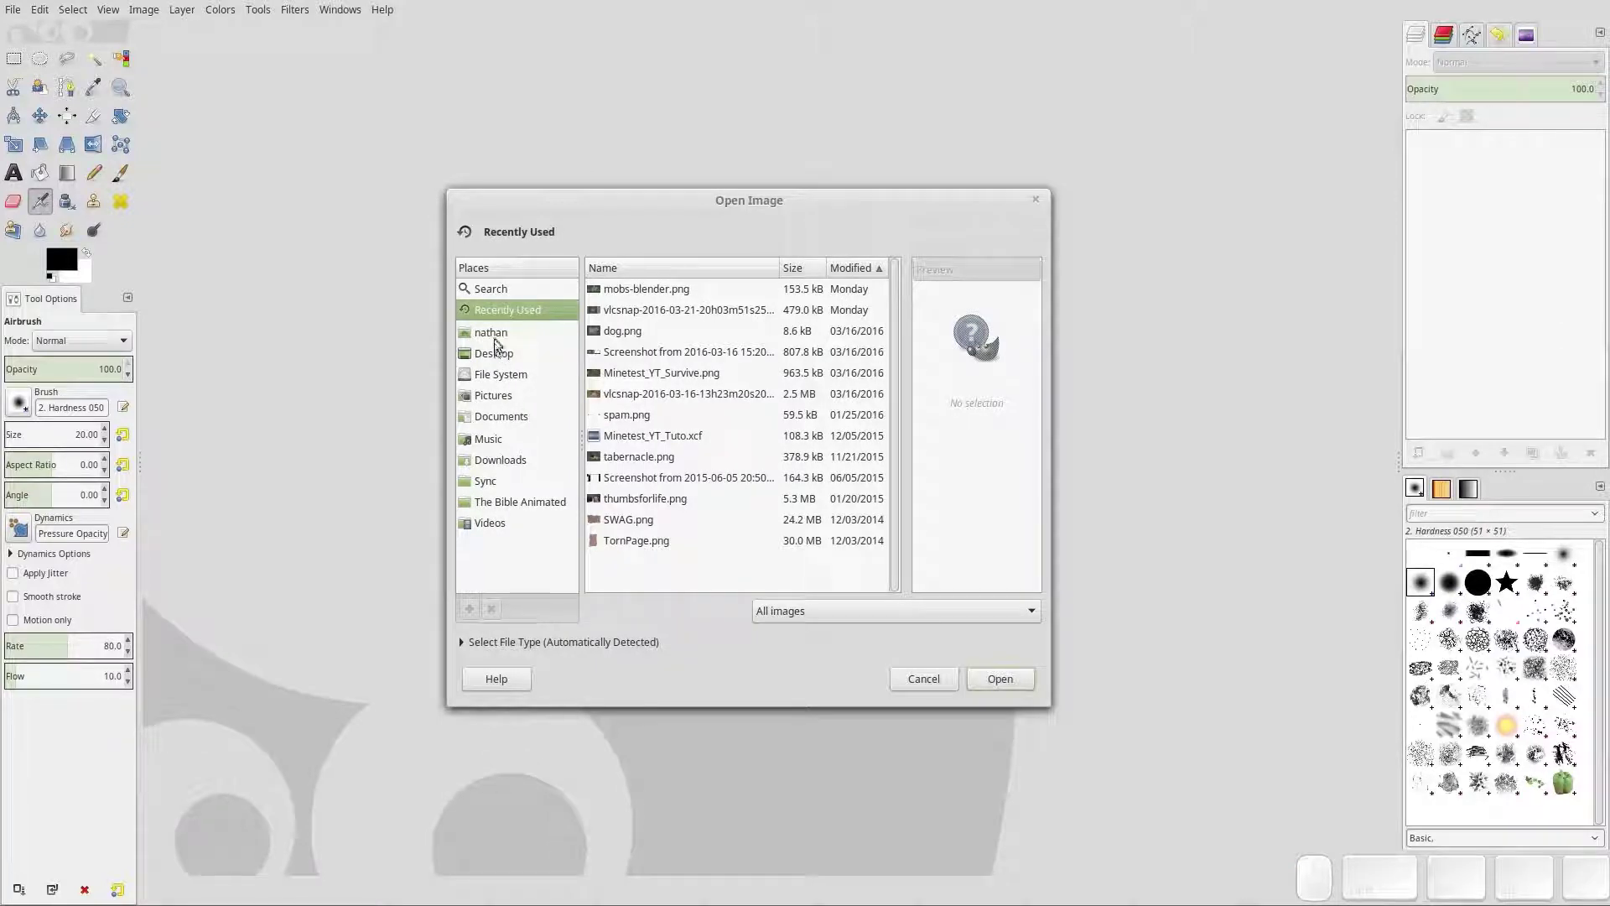
click(493, 333)
click(616, 495)
text(b)
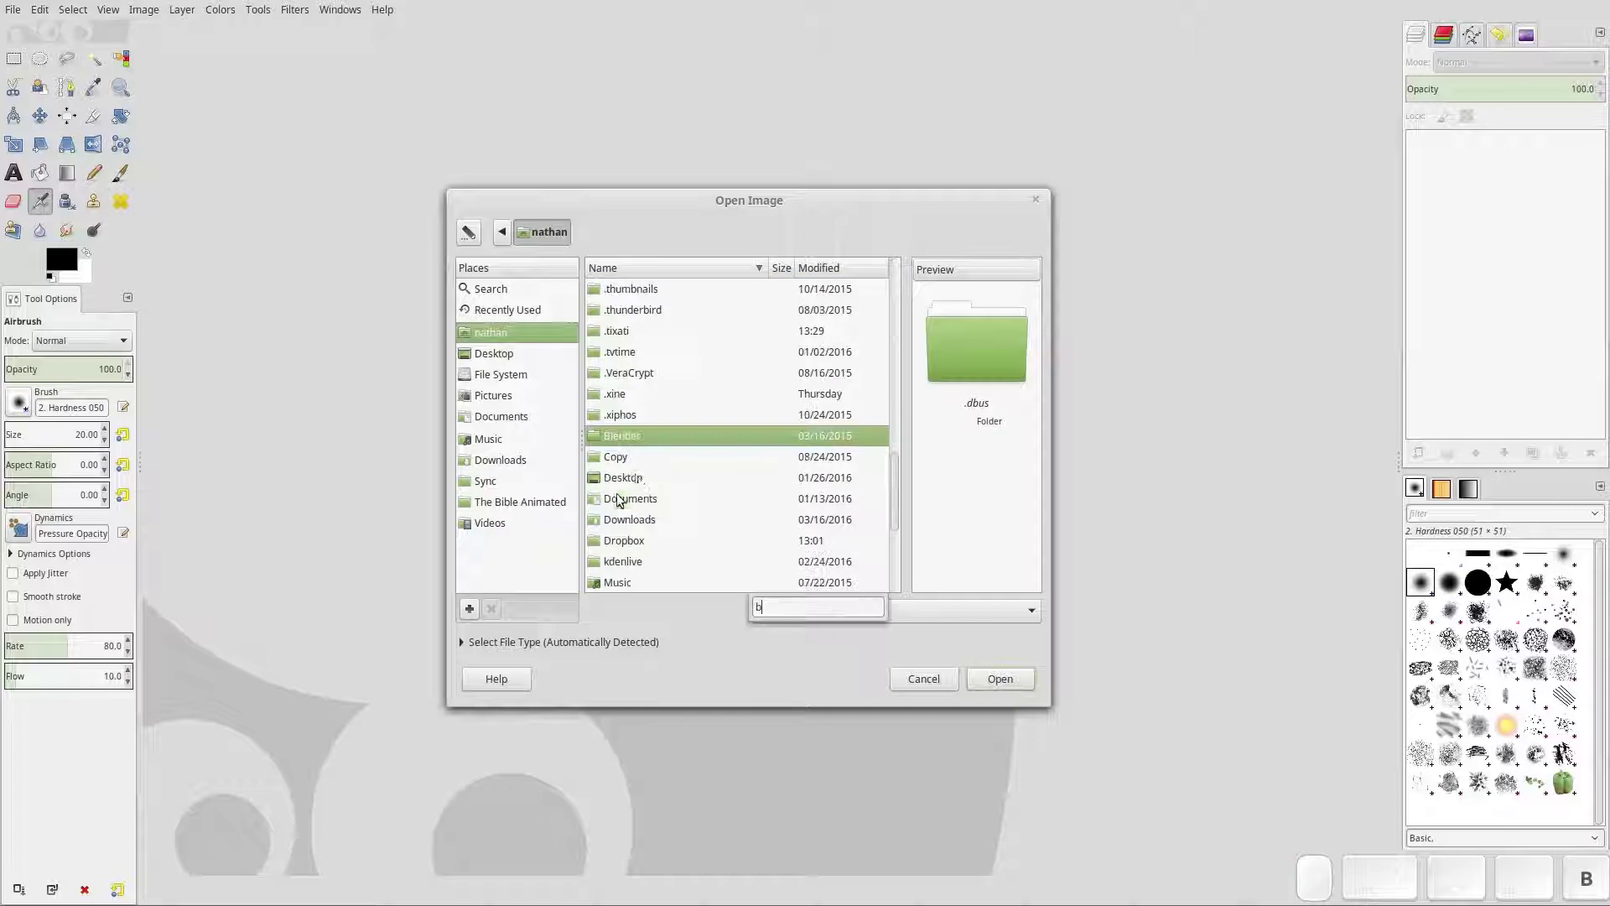
double_click(638, 434)
double_click(625, 373)
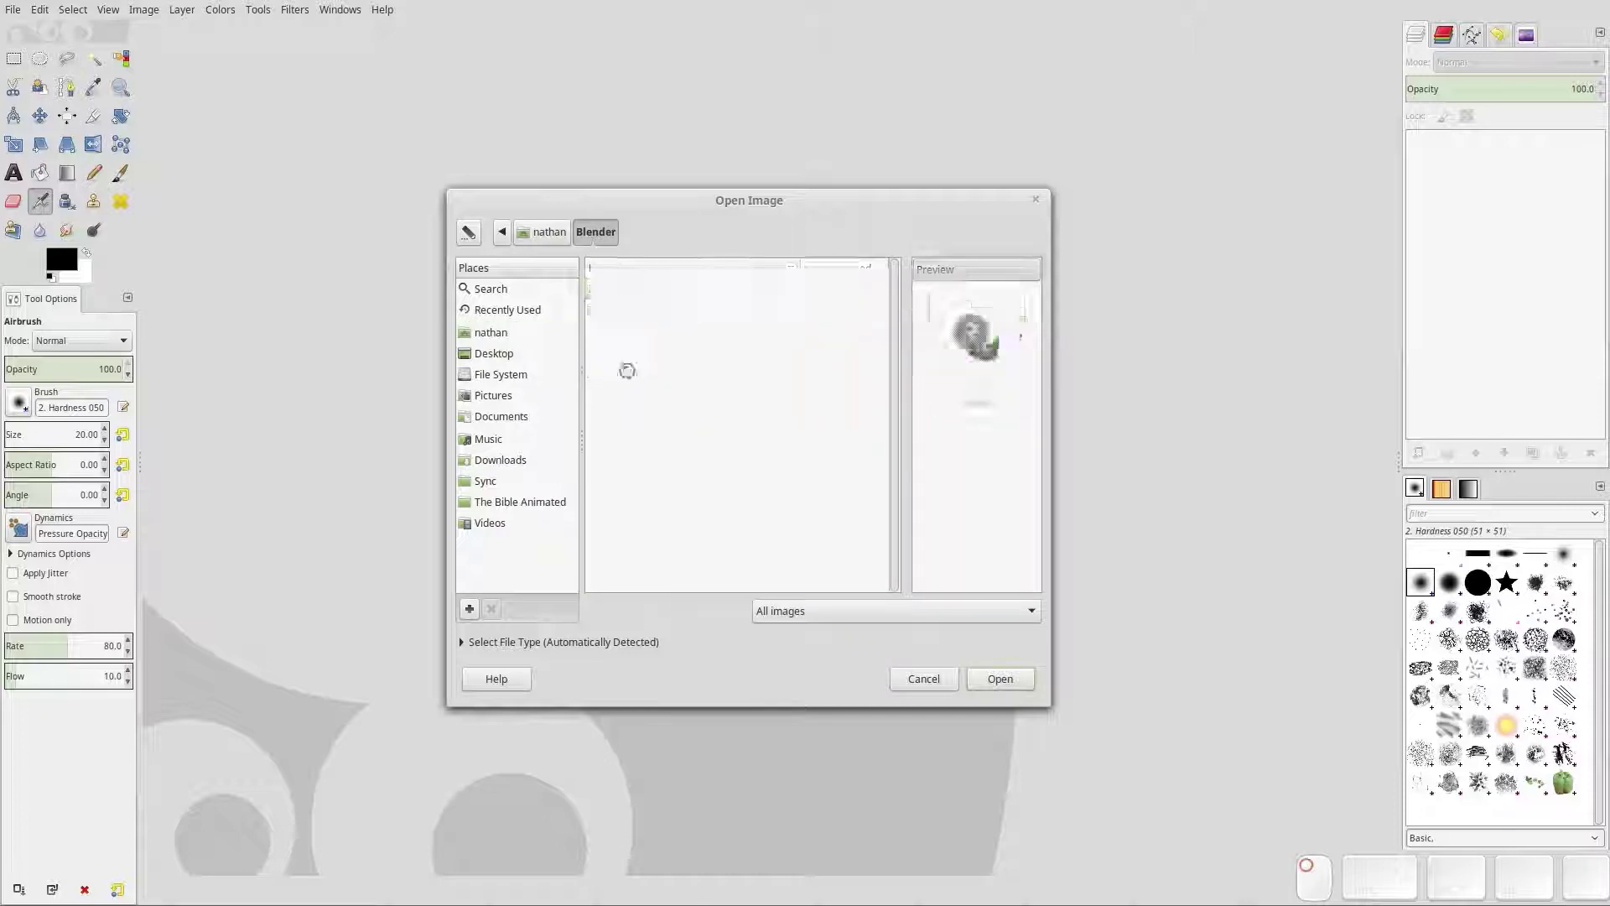
click(1001, 679)
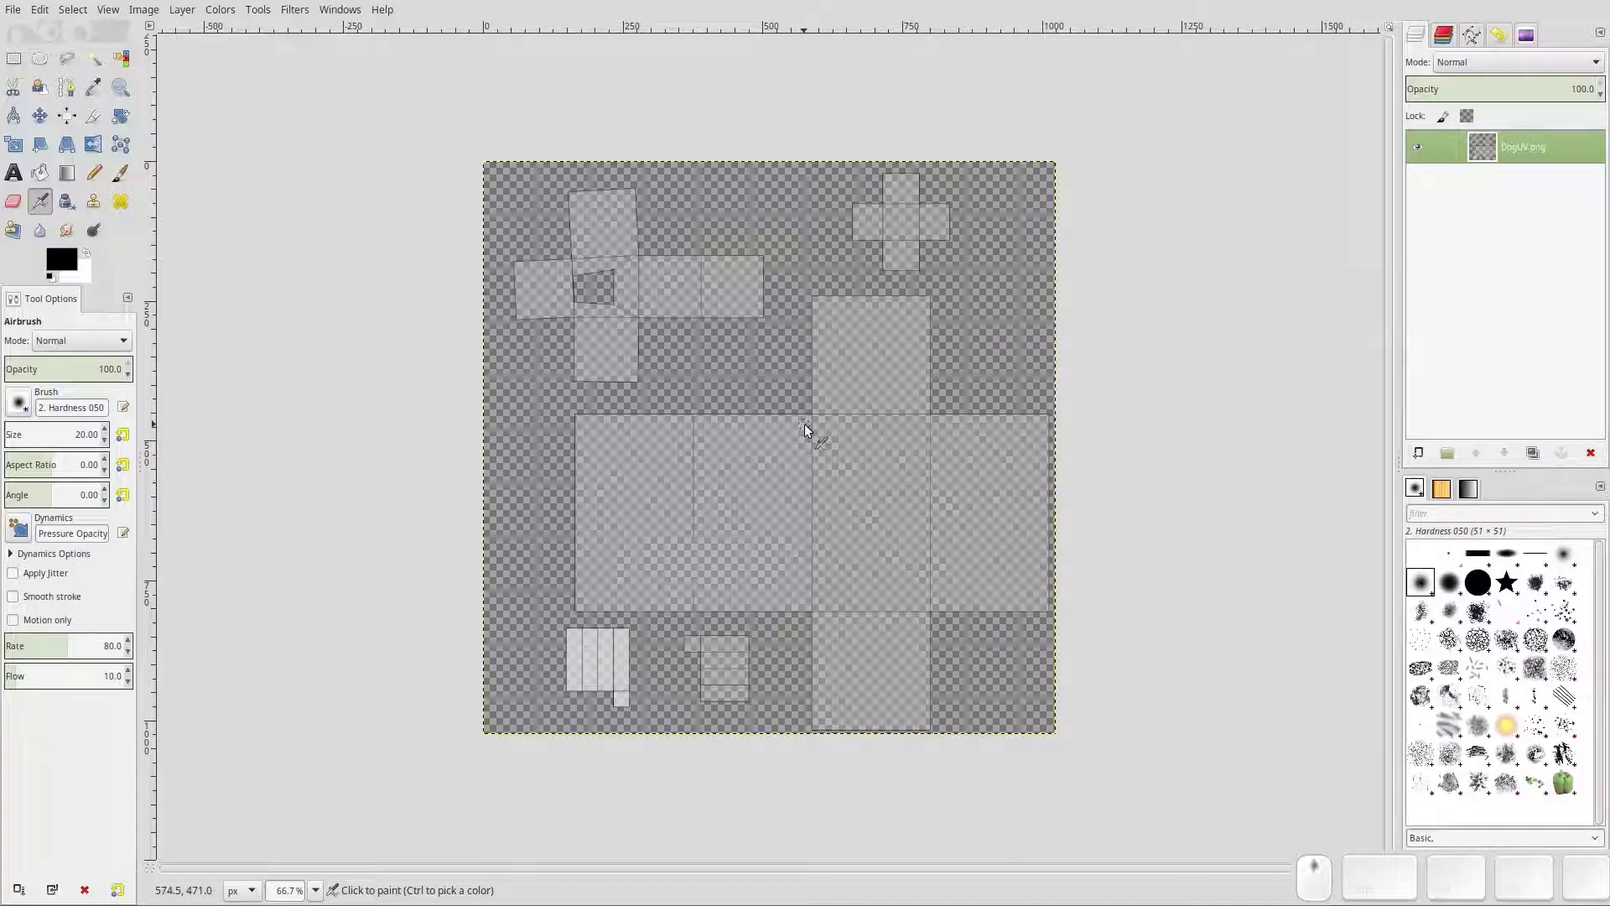
Add a new transparent layer above the DogUV.png layer
key(1)
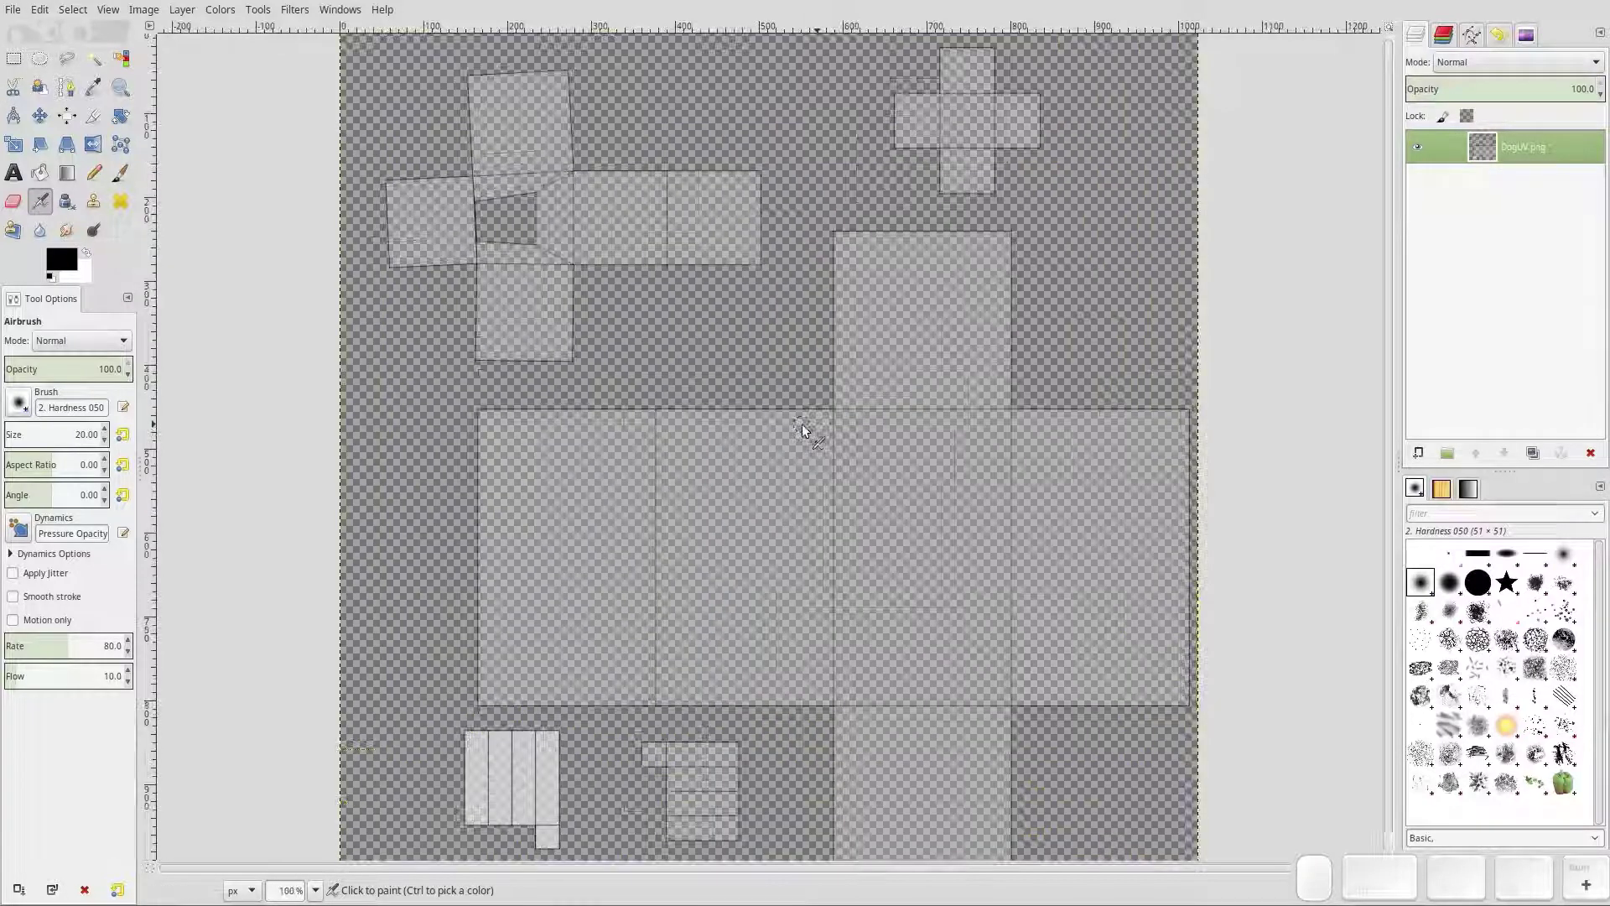
click(1418, 453)
click(885, 572)
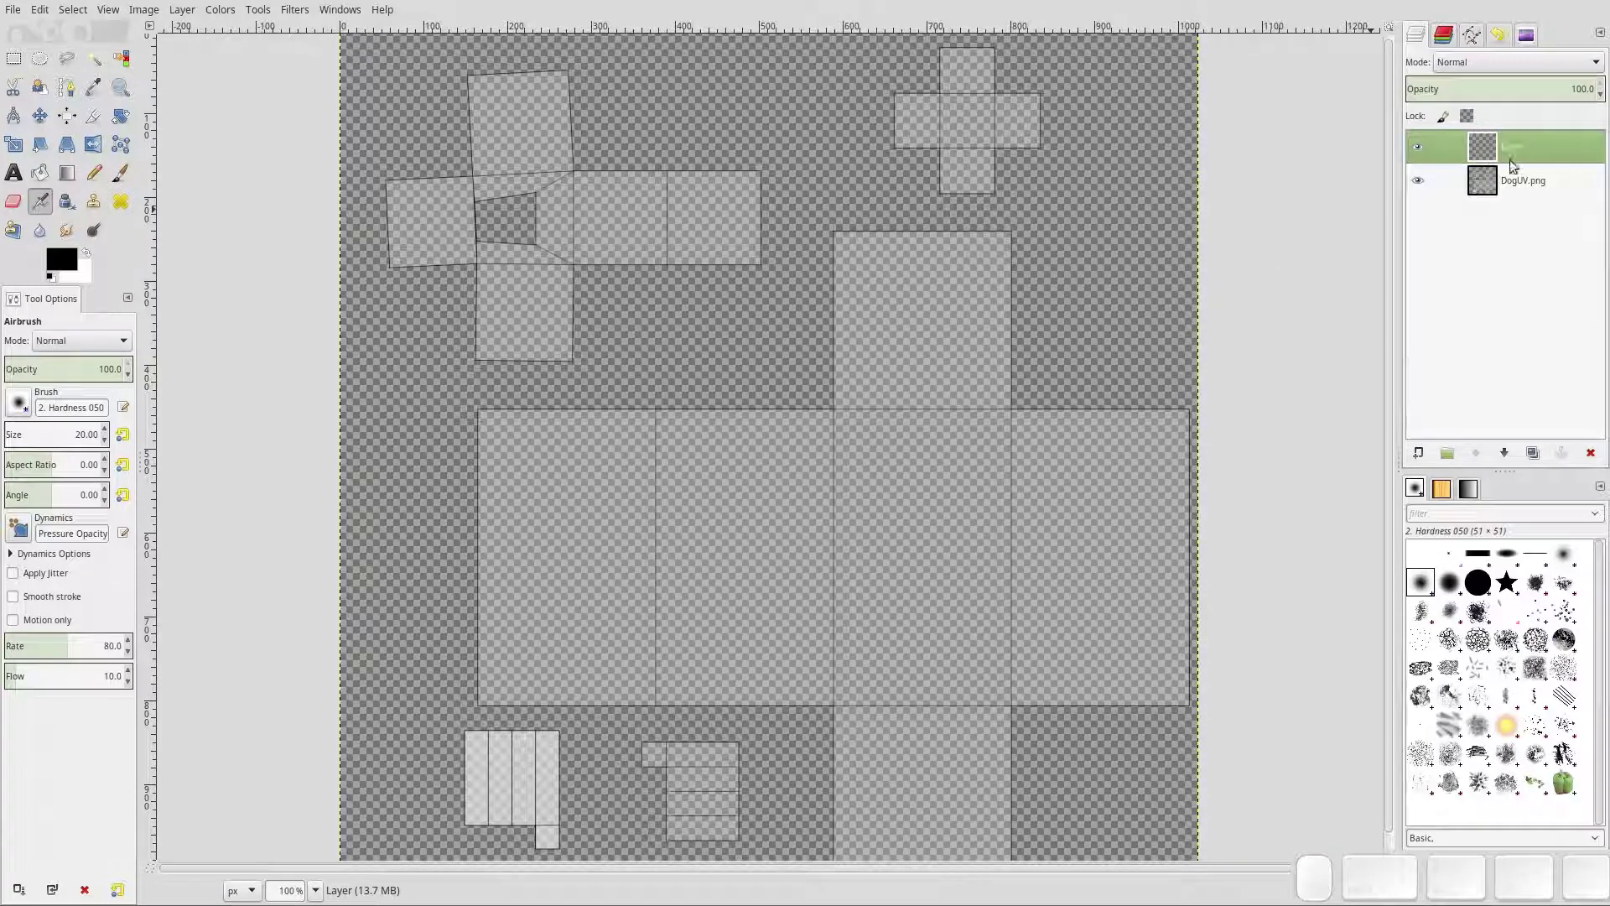
With the DogUV.png layer active, choose the Pencil tool and set the foreground colour to brown 9b6232
click(1504, 182)
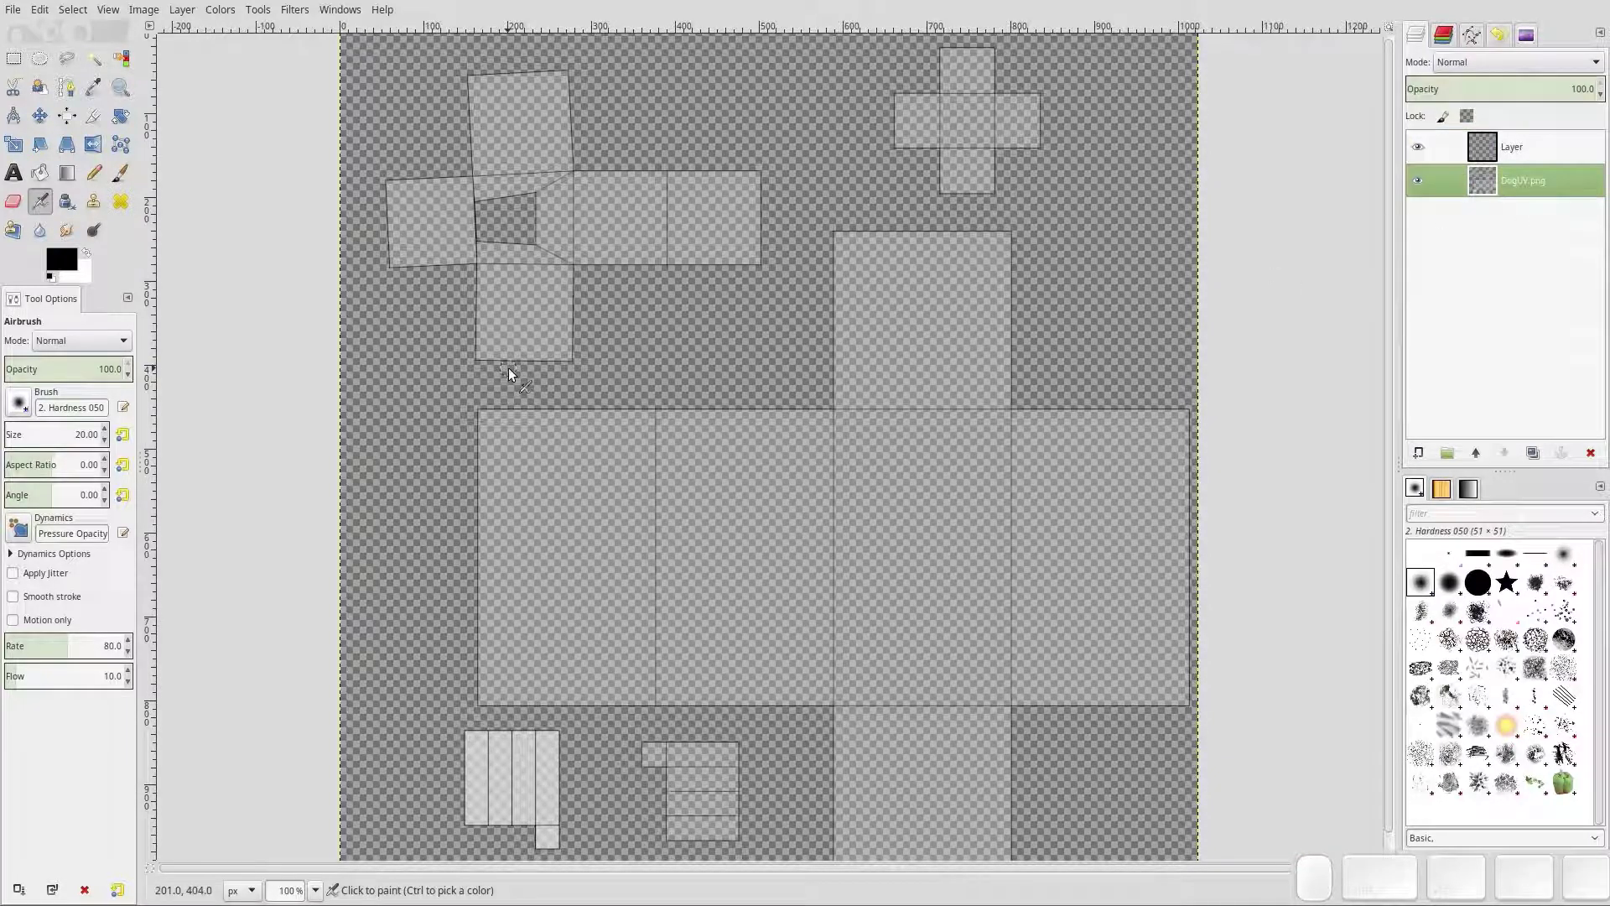
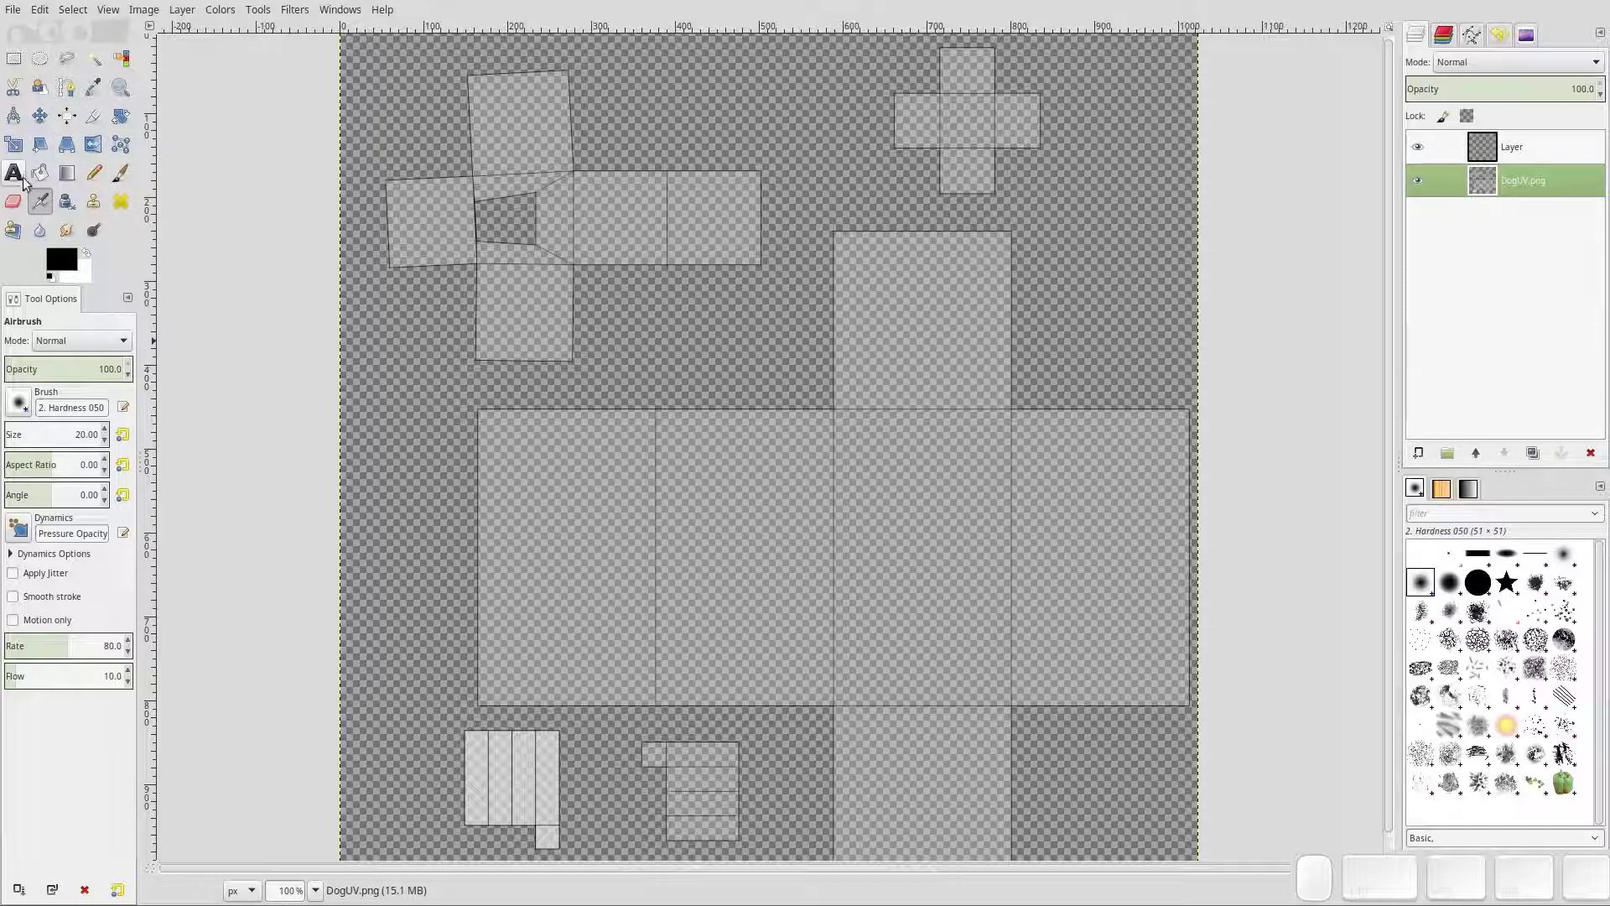
click(93, 173)
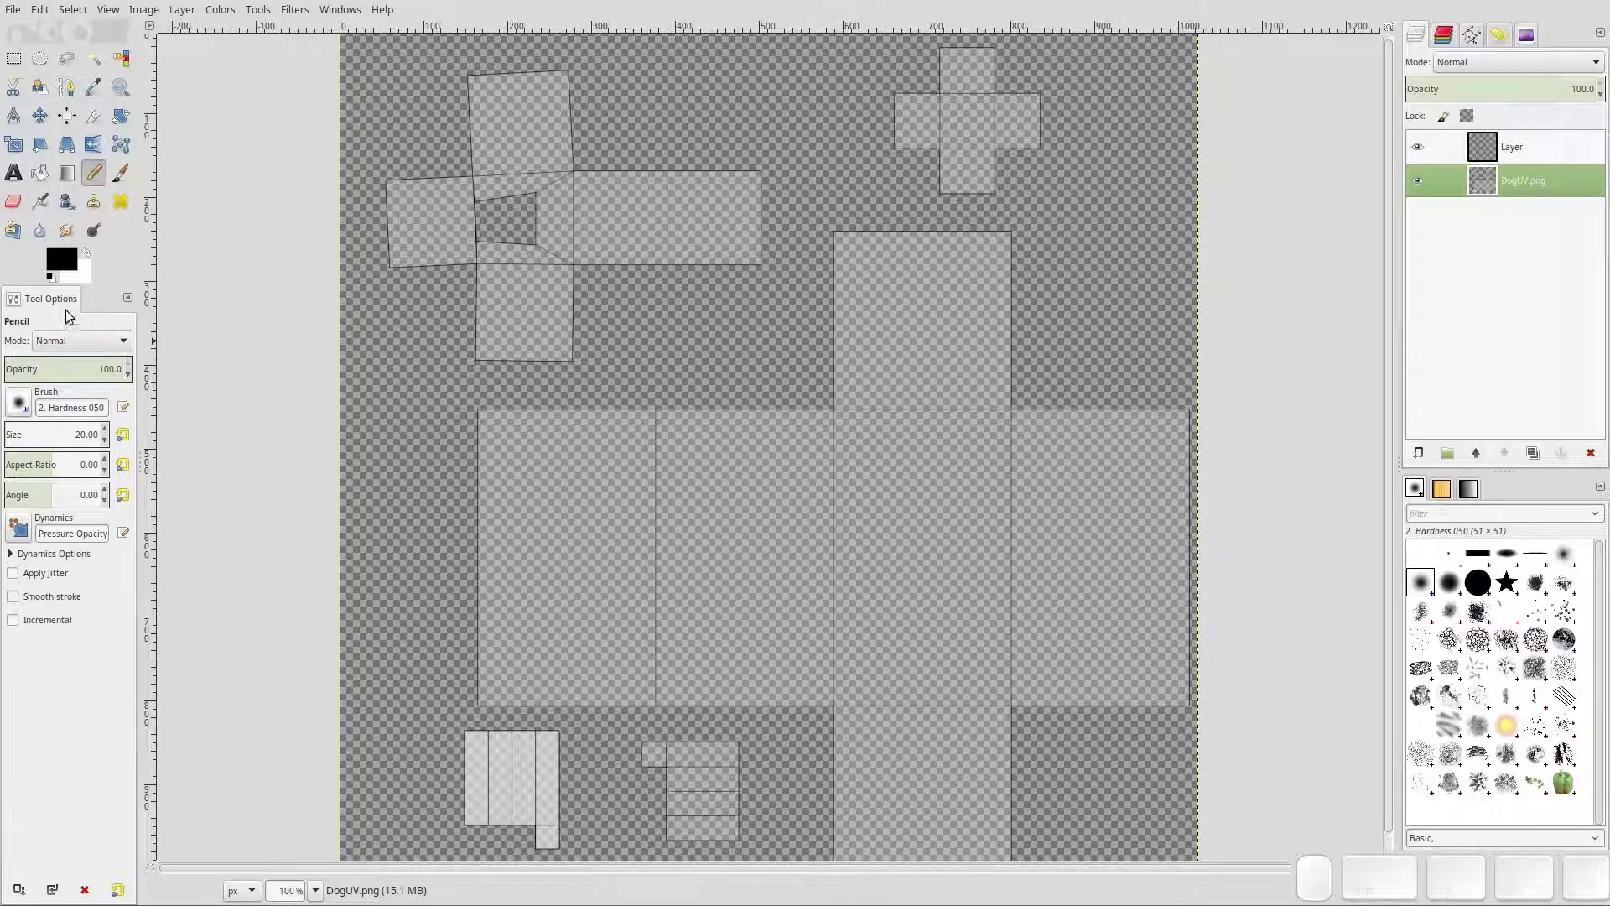
click(61, 259)
drag(98, 183, 90, 136)
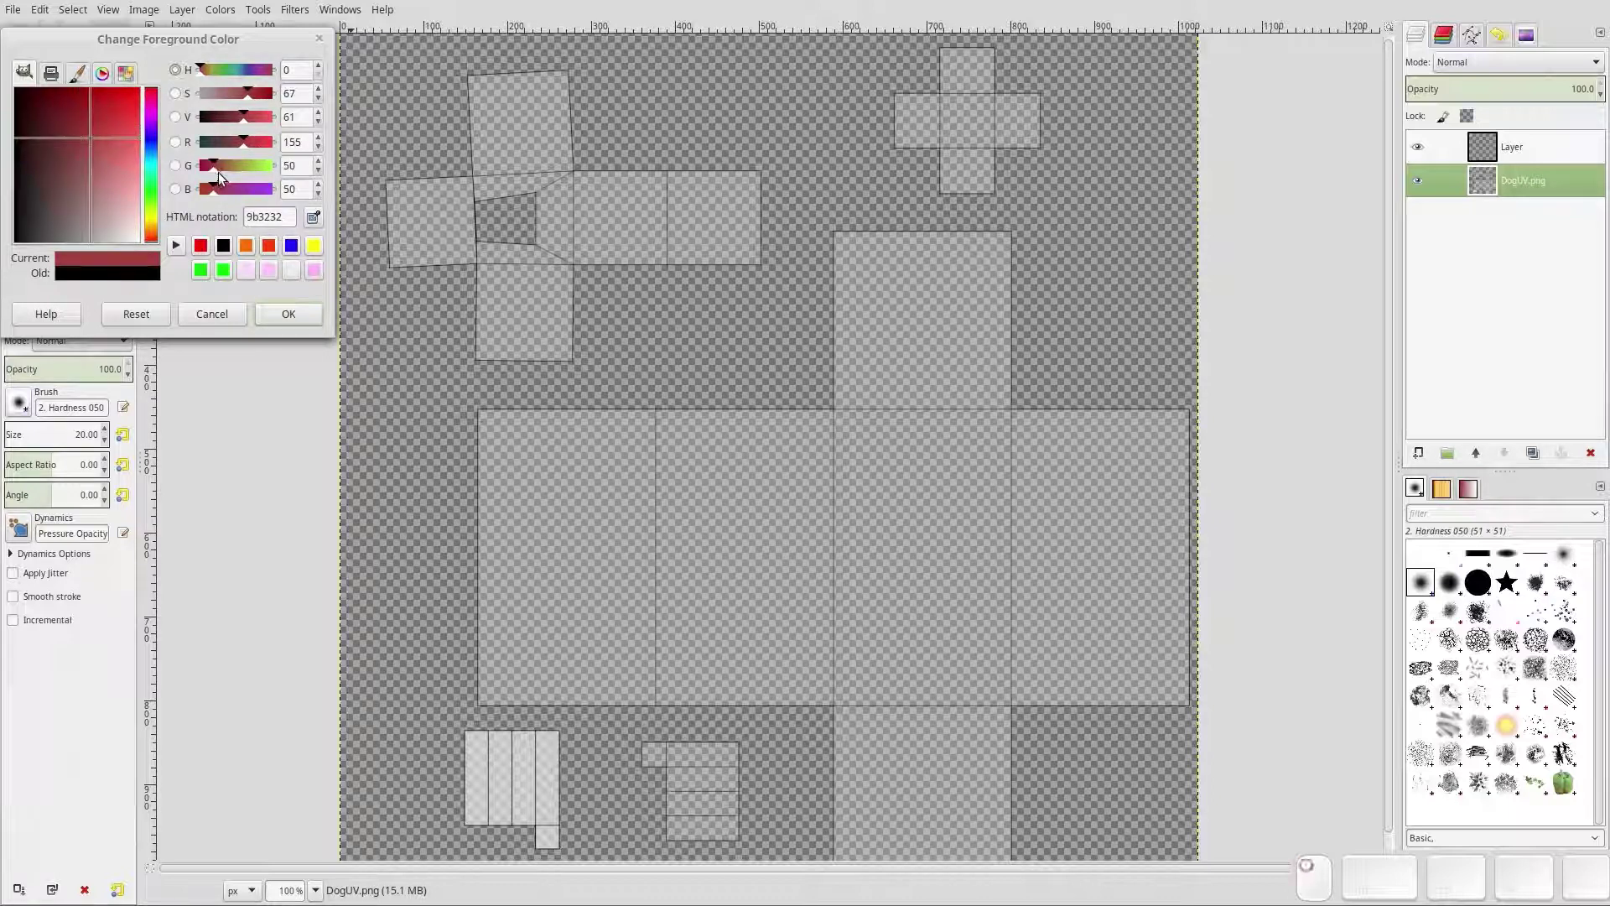
drag(221, 177, 228, 168)
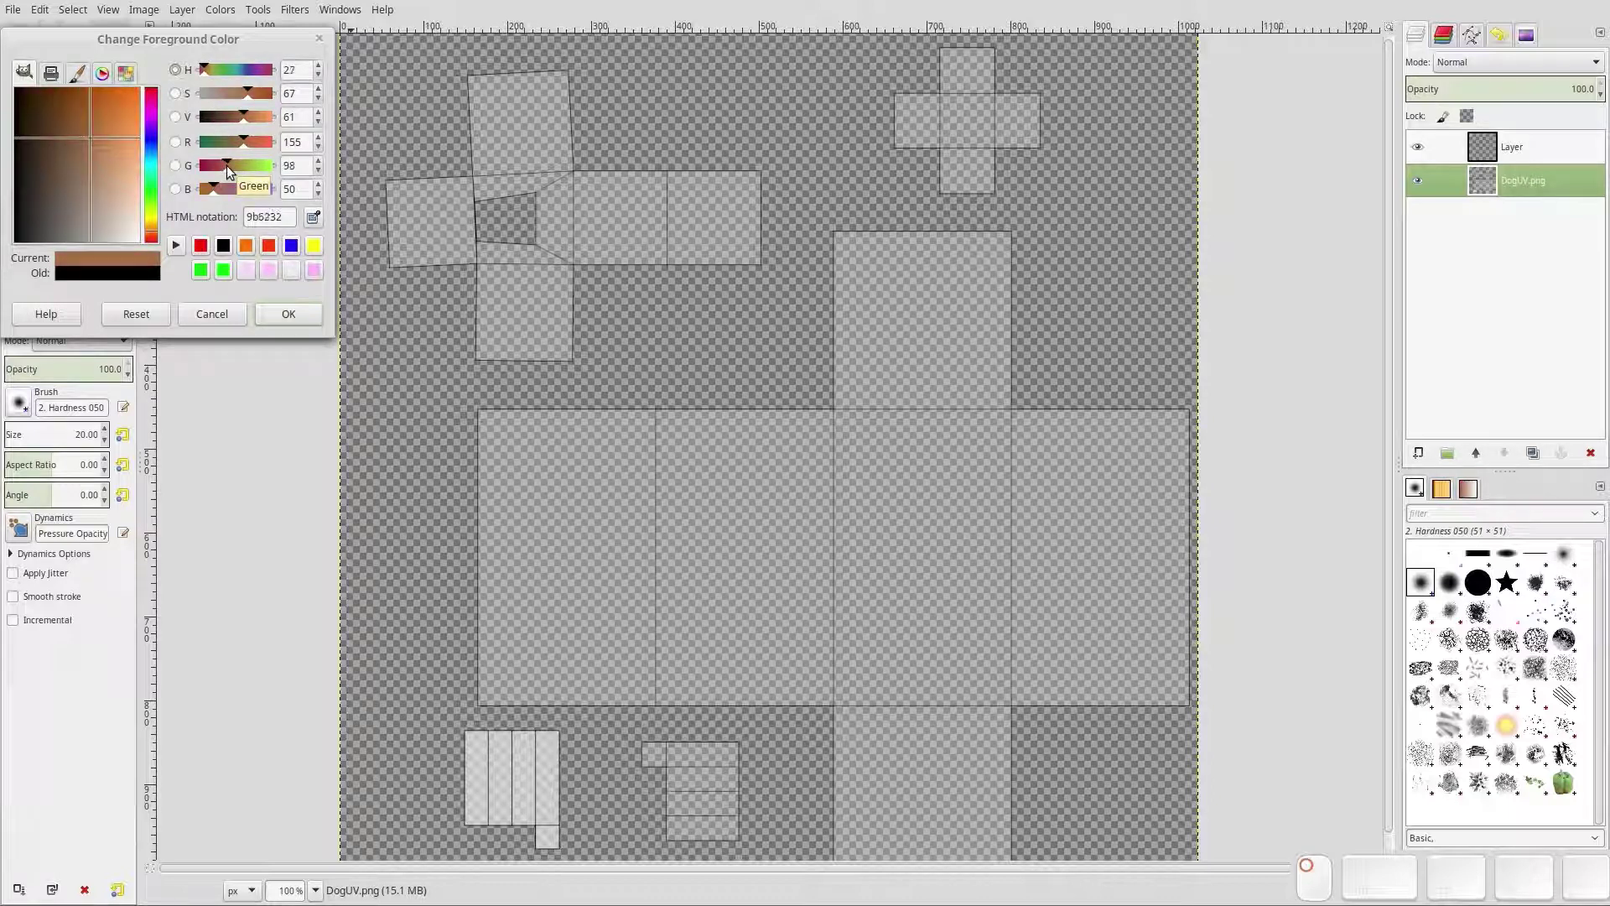
click(288, 314)
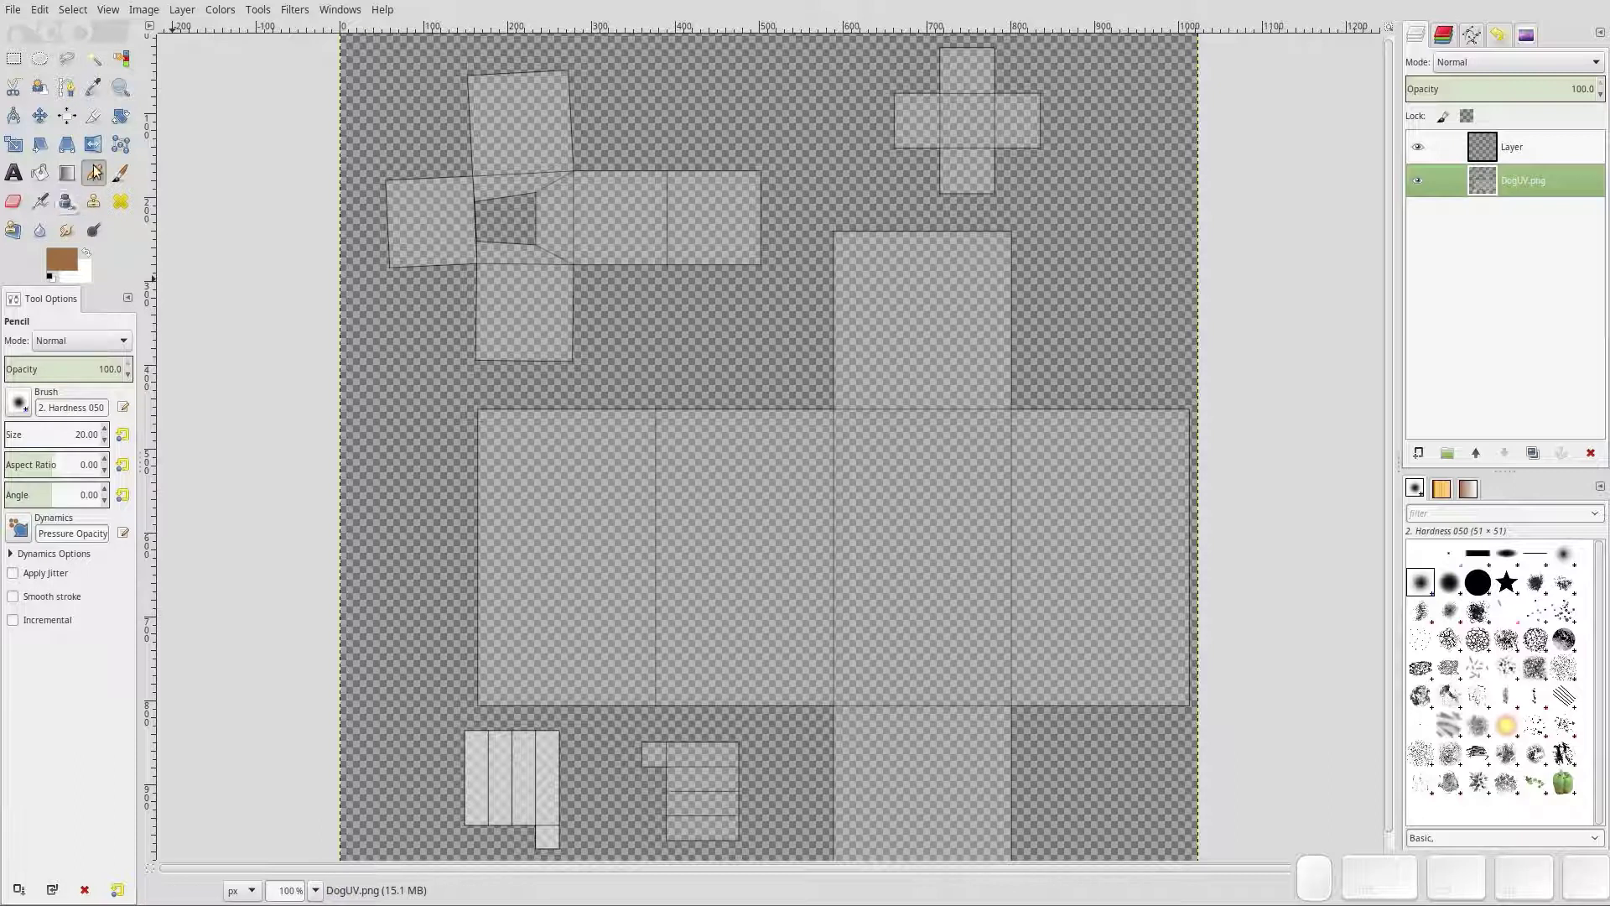
click(833, 232)
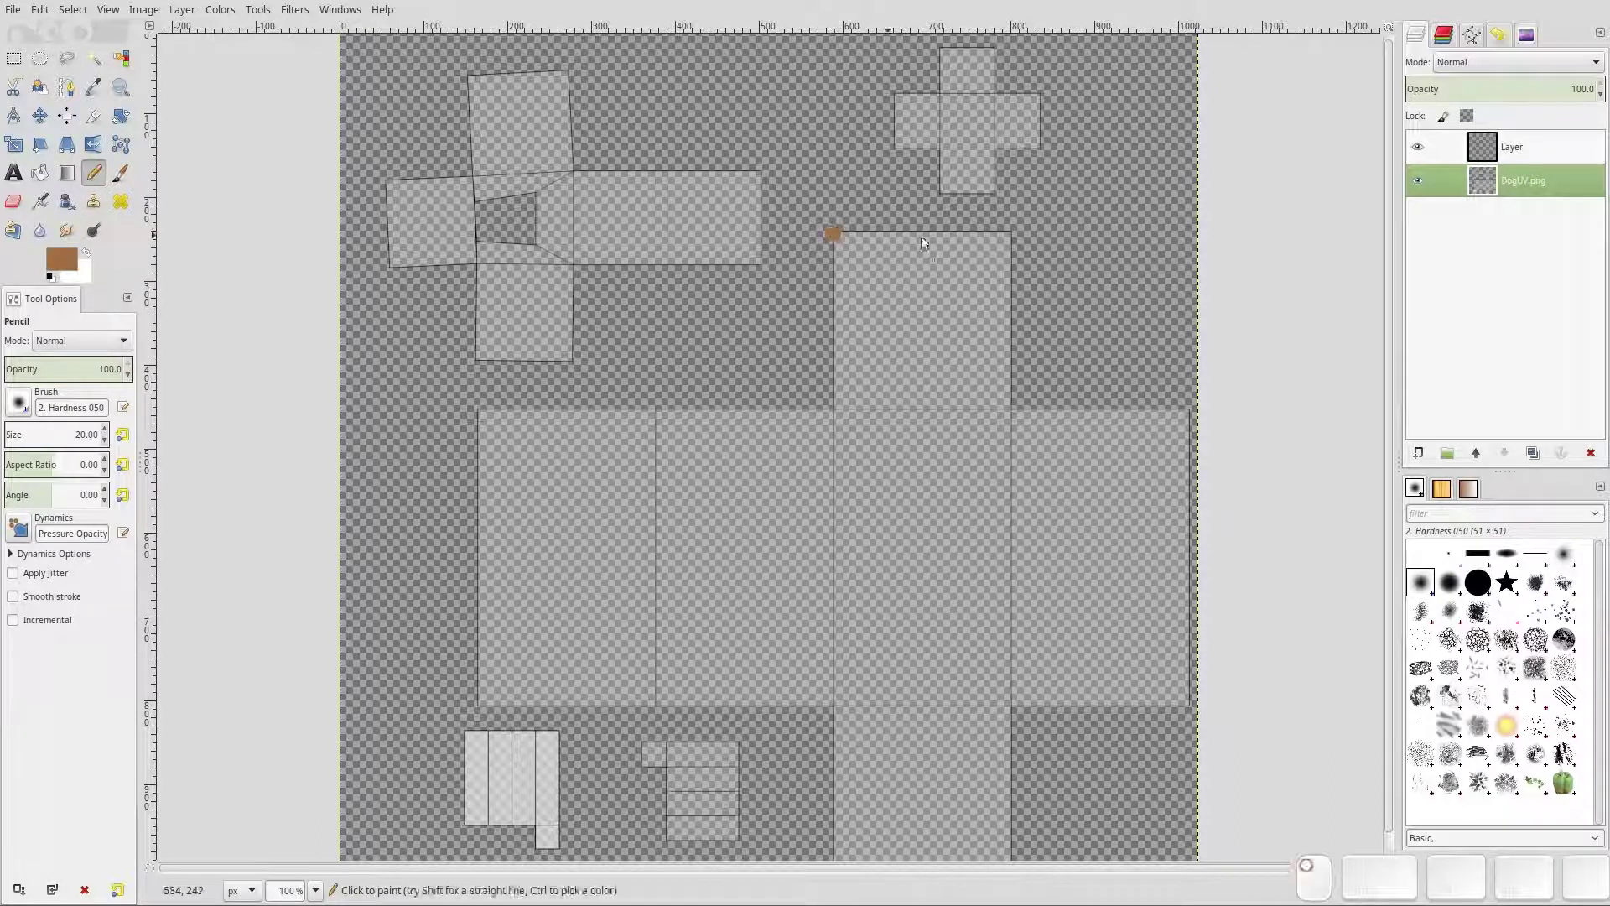
shift+click(1013, 232)
shift+click(1013, 409)
shift+click(1196, 408)
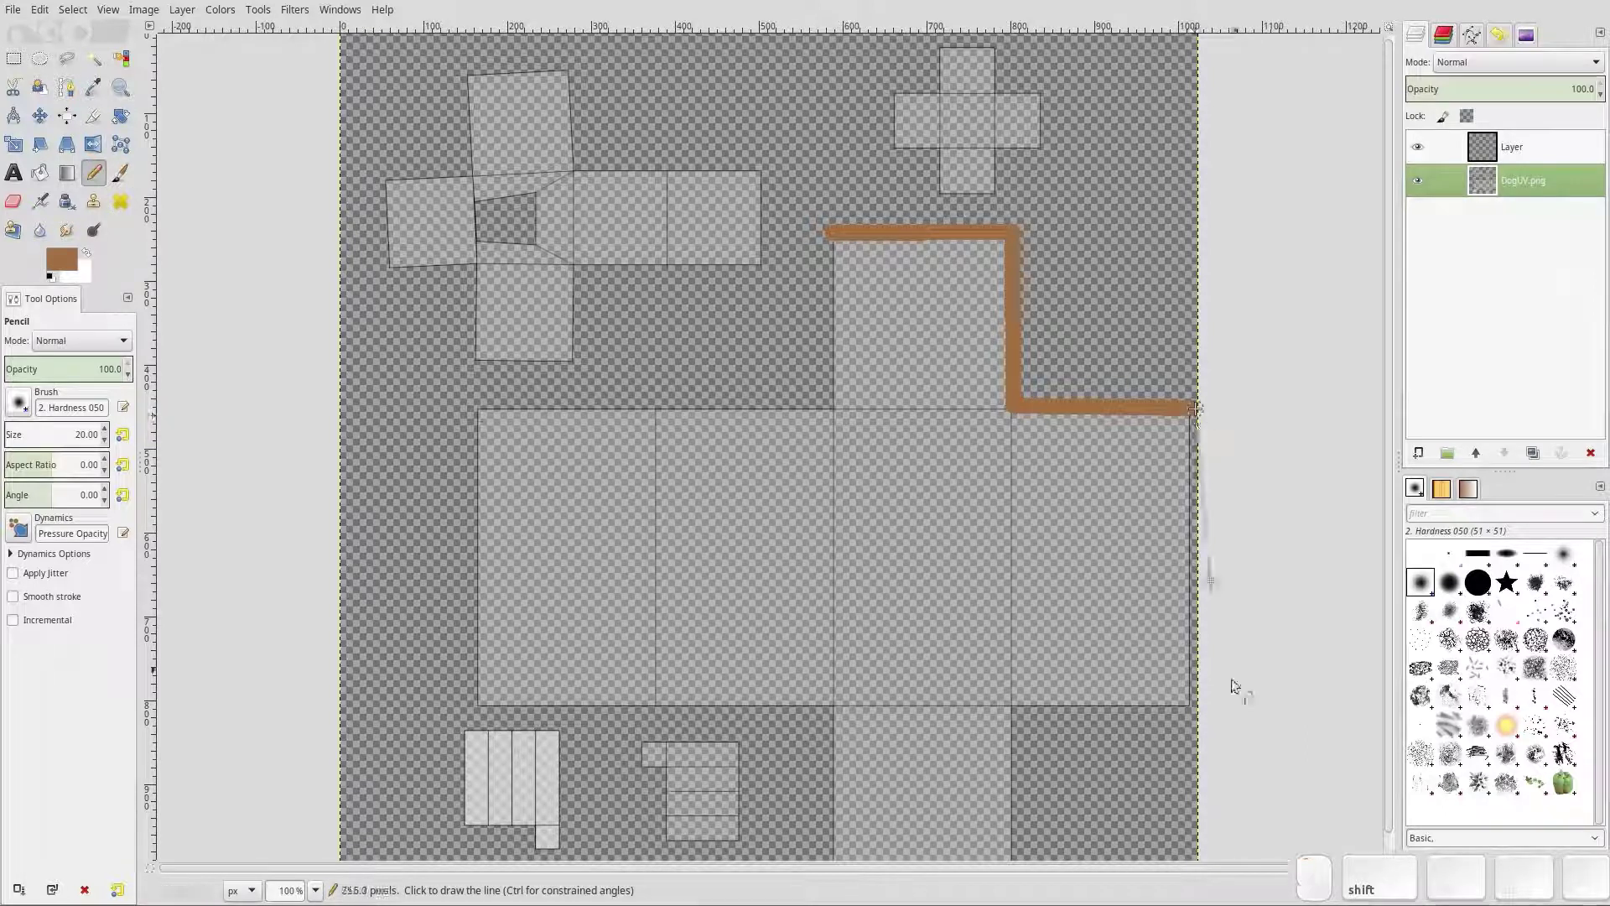
shift+click(1192, 713)
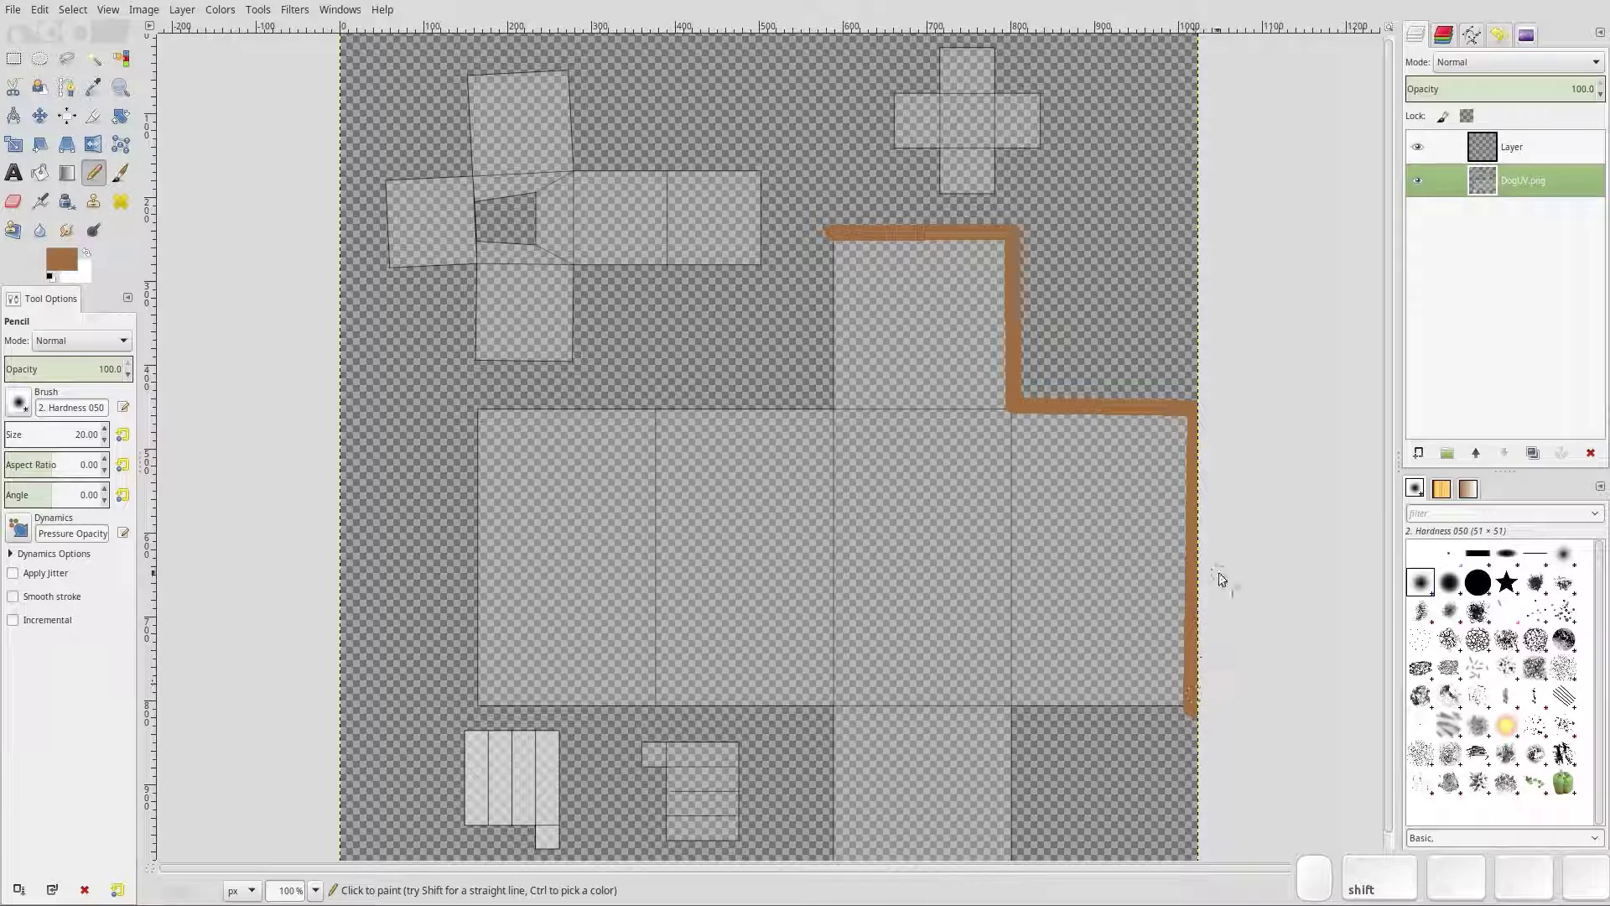
key(ctrl+z)
key(ctrl+z)
key(ctrl+z)
key(ctrl+z)
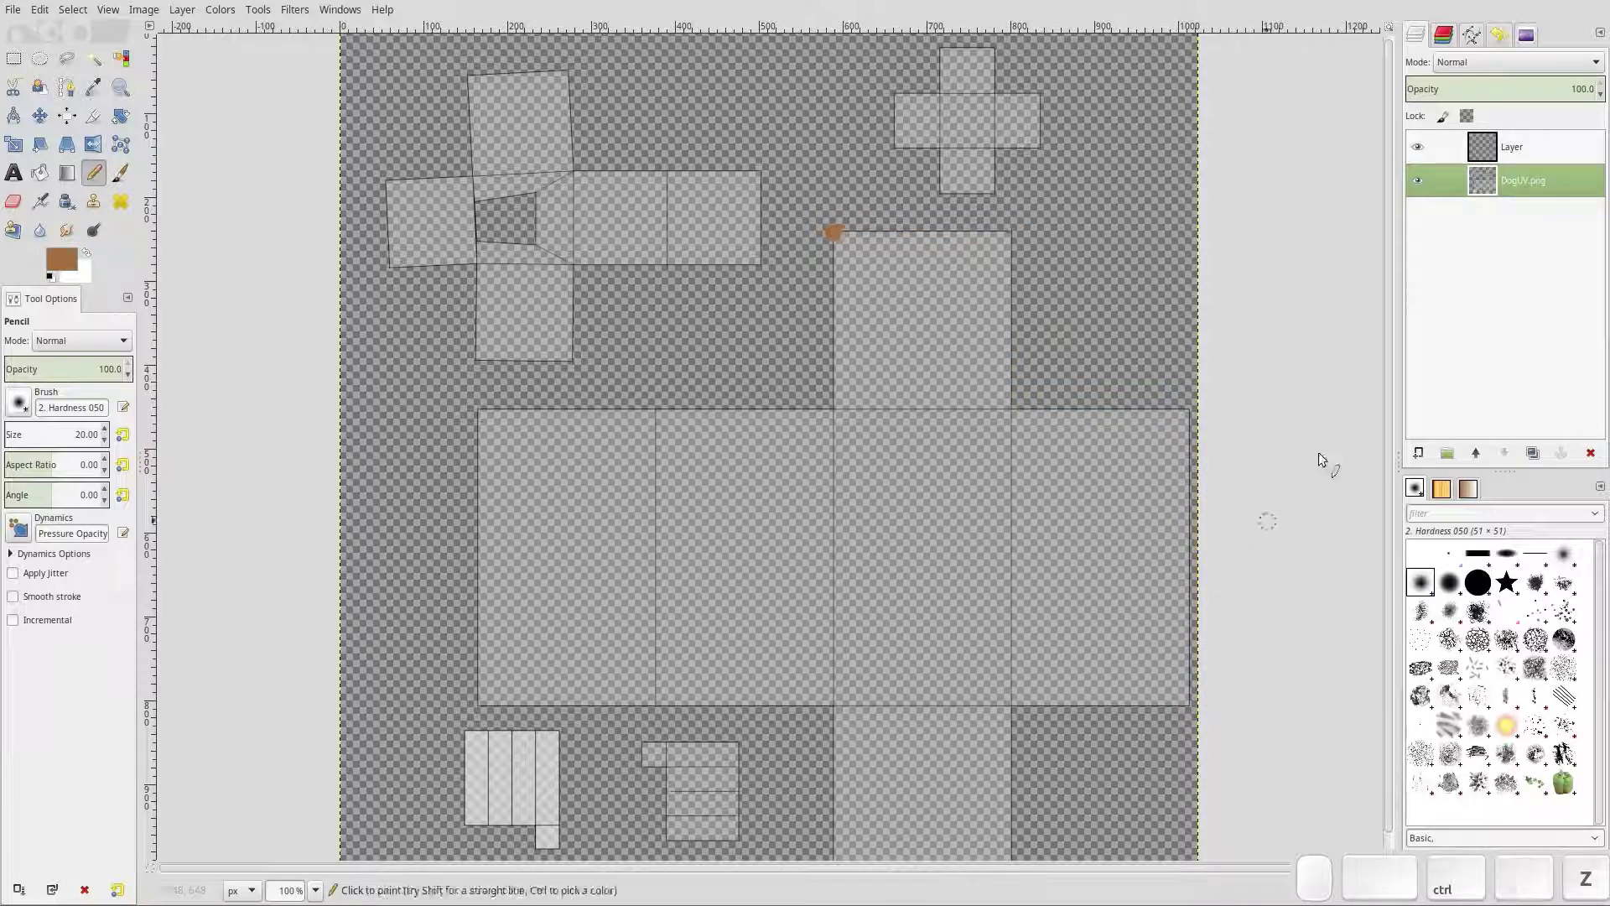
key(ctrl+z)
On the new layer, trace the right half of the large cross-shaped UV island with connected straight pencil lines
click(1535, 147)
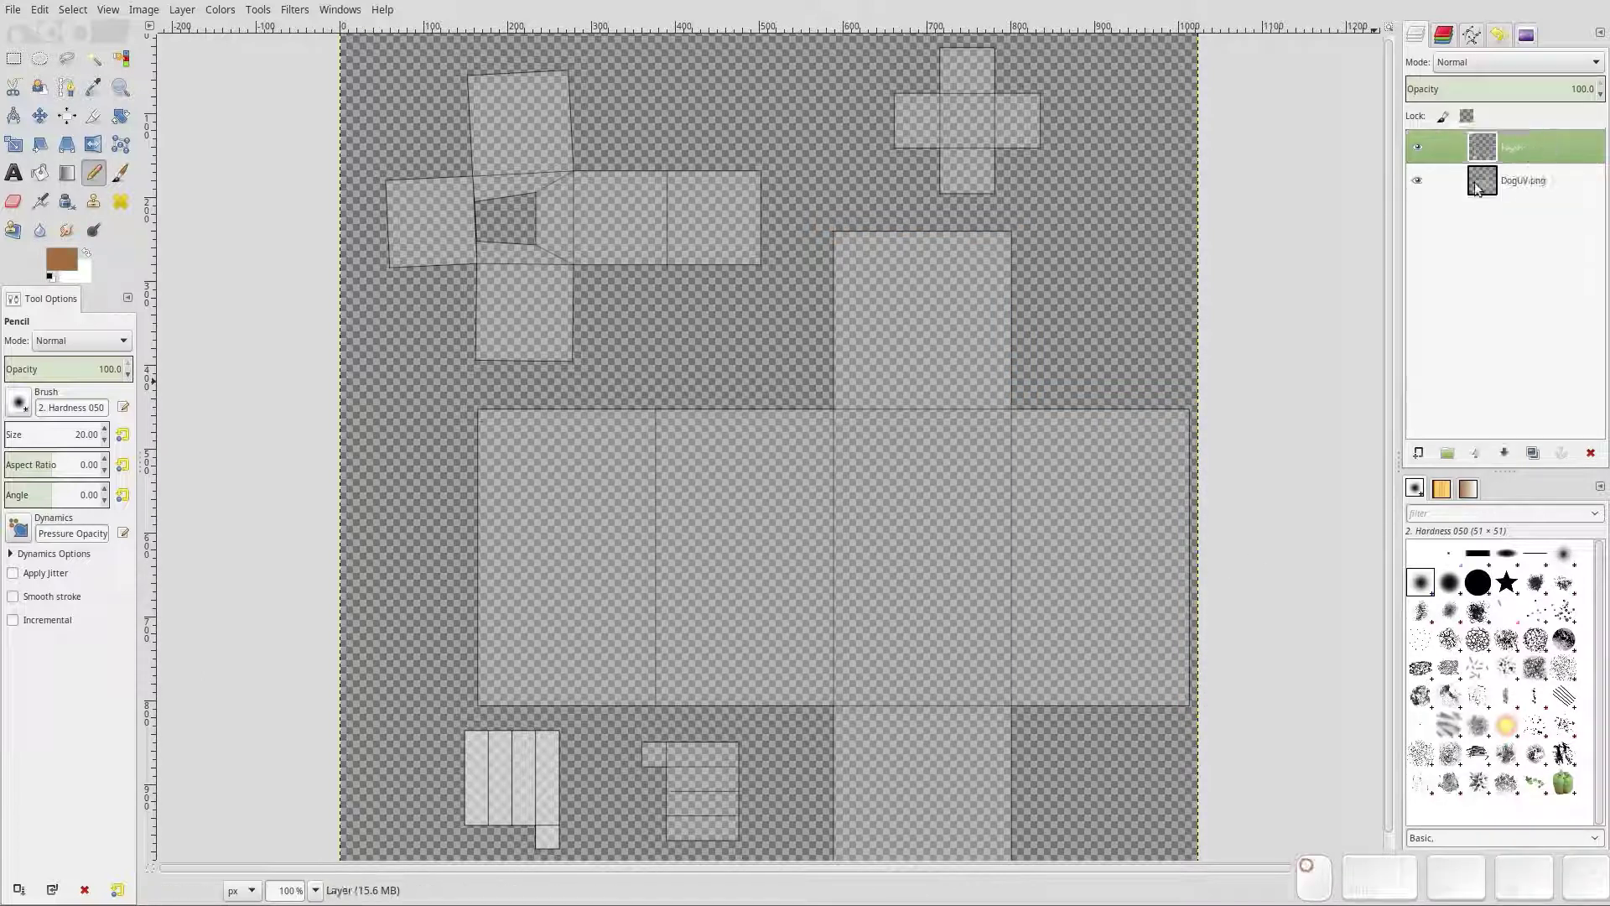
click(834, 232)
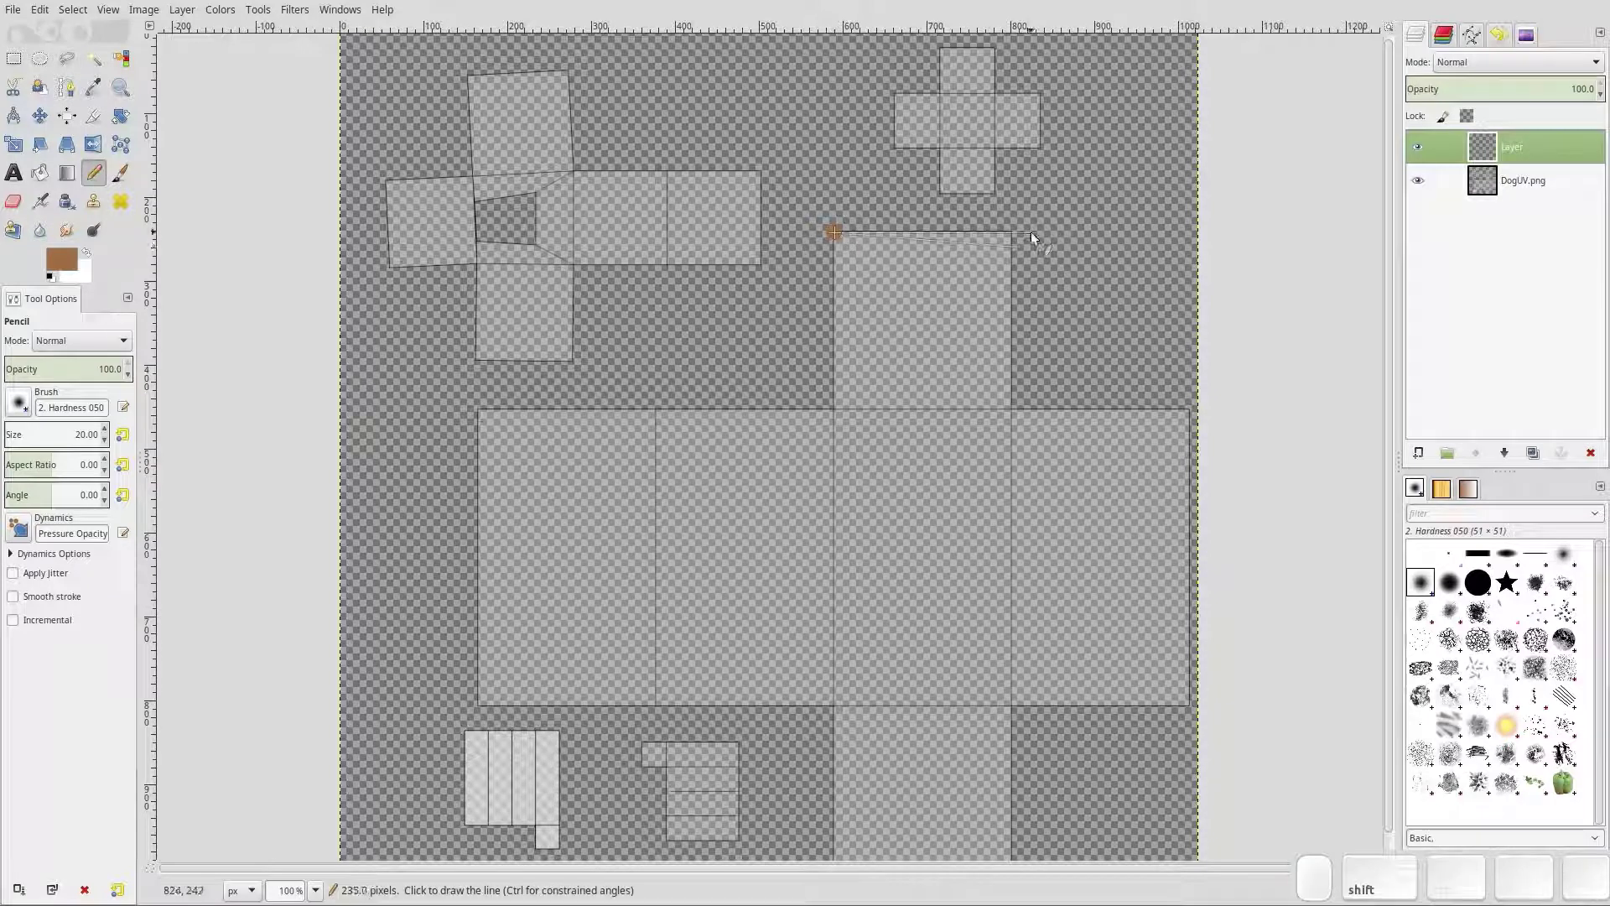
shift+click(1011, 225)
shift+click(1013, 410)
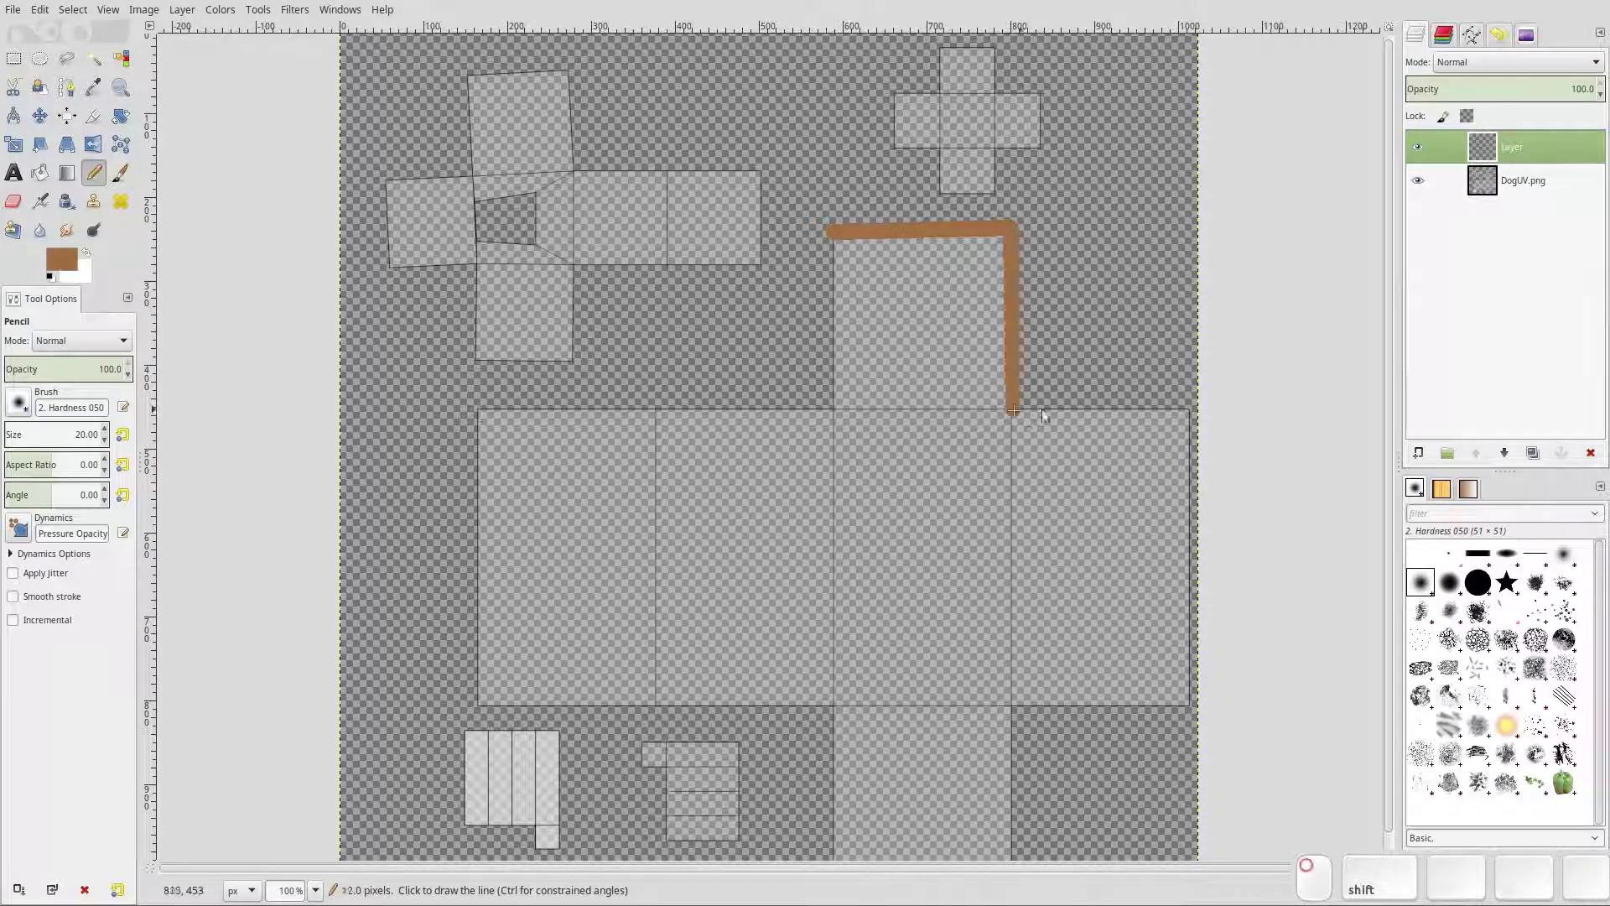
shift+click(1191, 410)
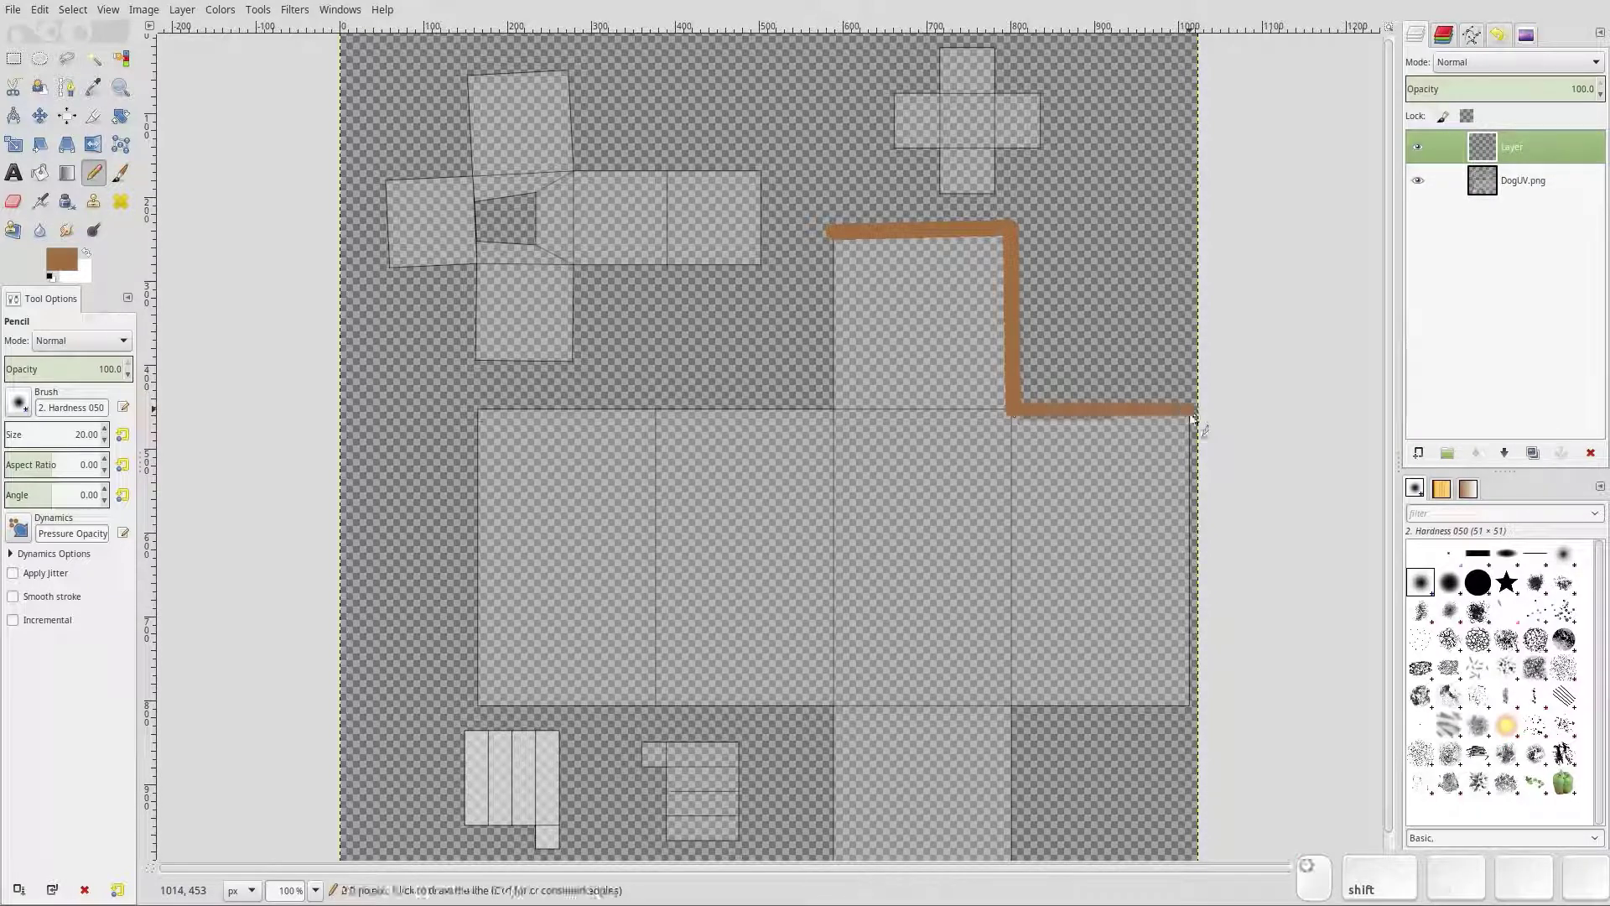
shift+click(1185, 707)
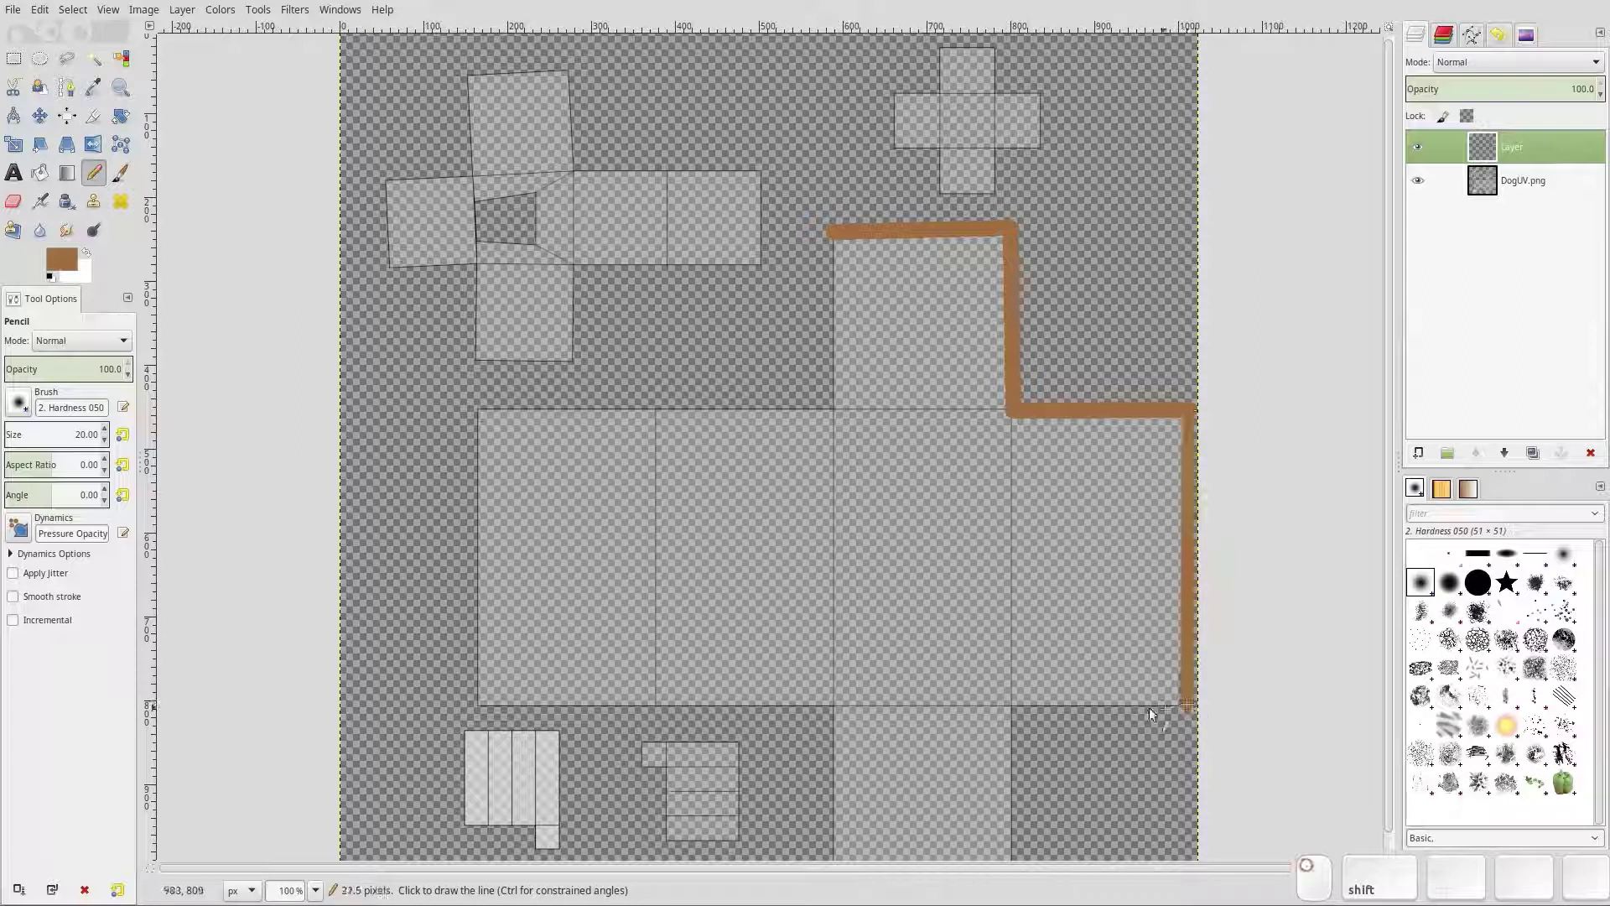
shift+click(1010, 704)
scroll(1006, 791, down, 3)
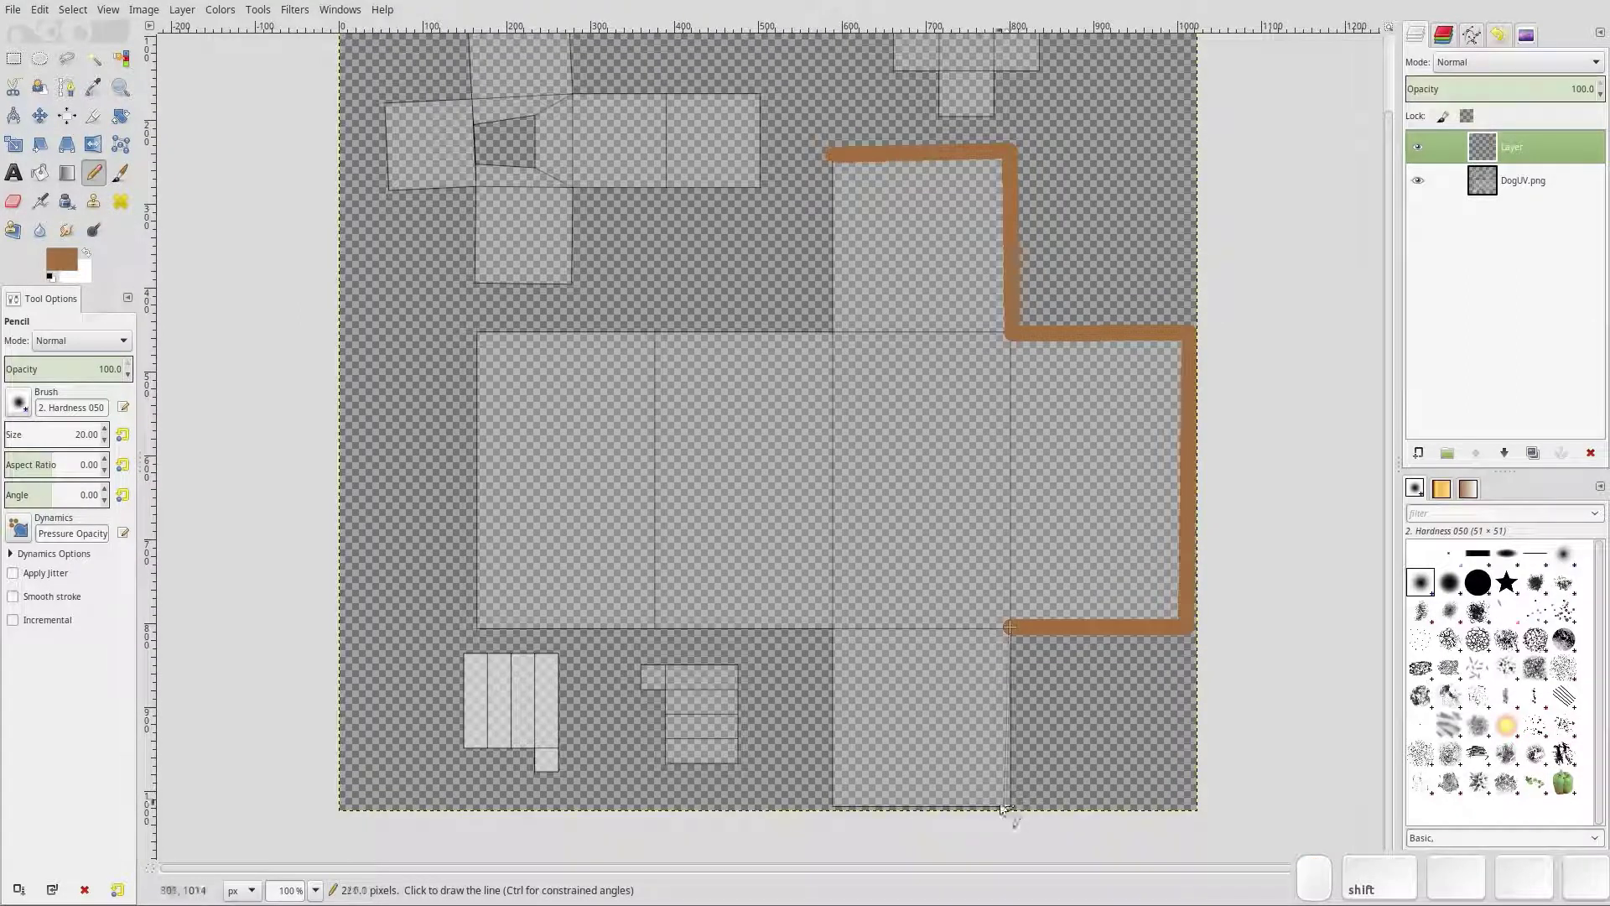
shift+click(1008, 807)
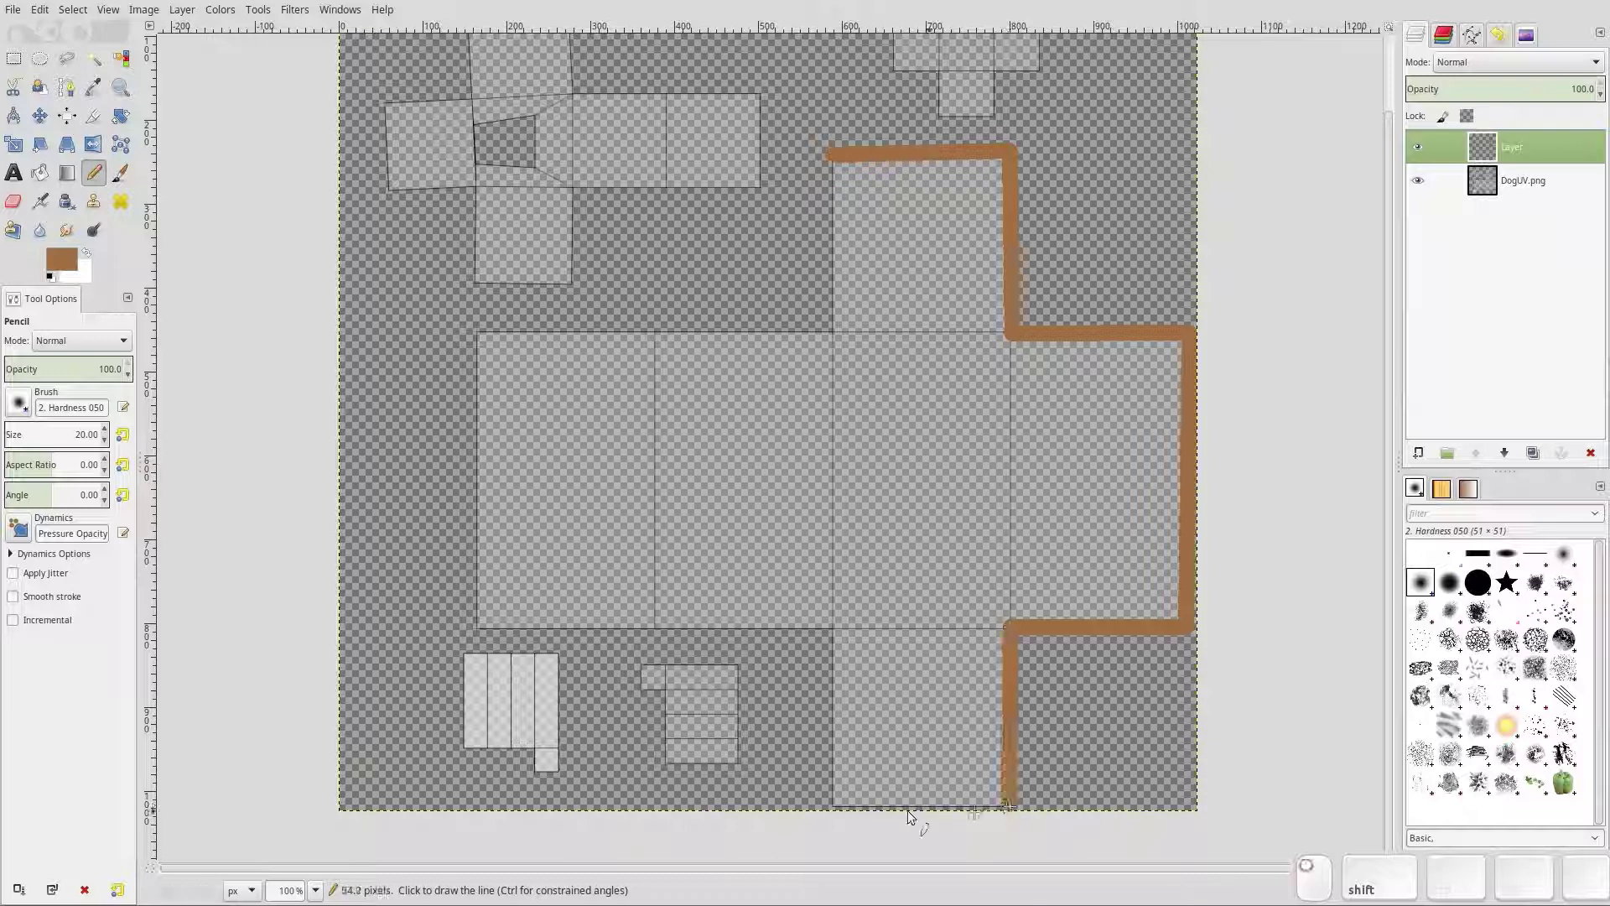
Close the outline along the island's bottom and left half, and bucket-fill the enclosed shape with the same brown
shift+click(823, 803)
shift+click(828, 628)
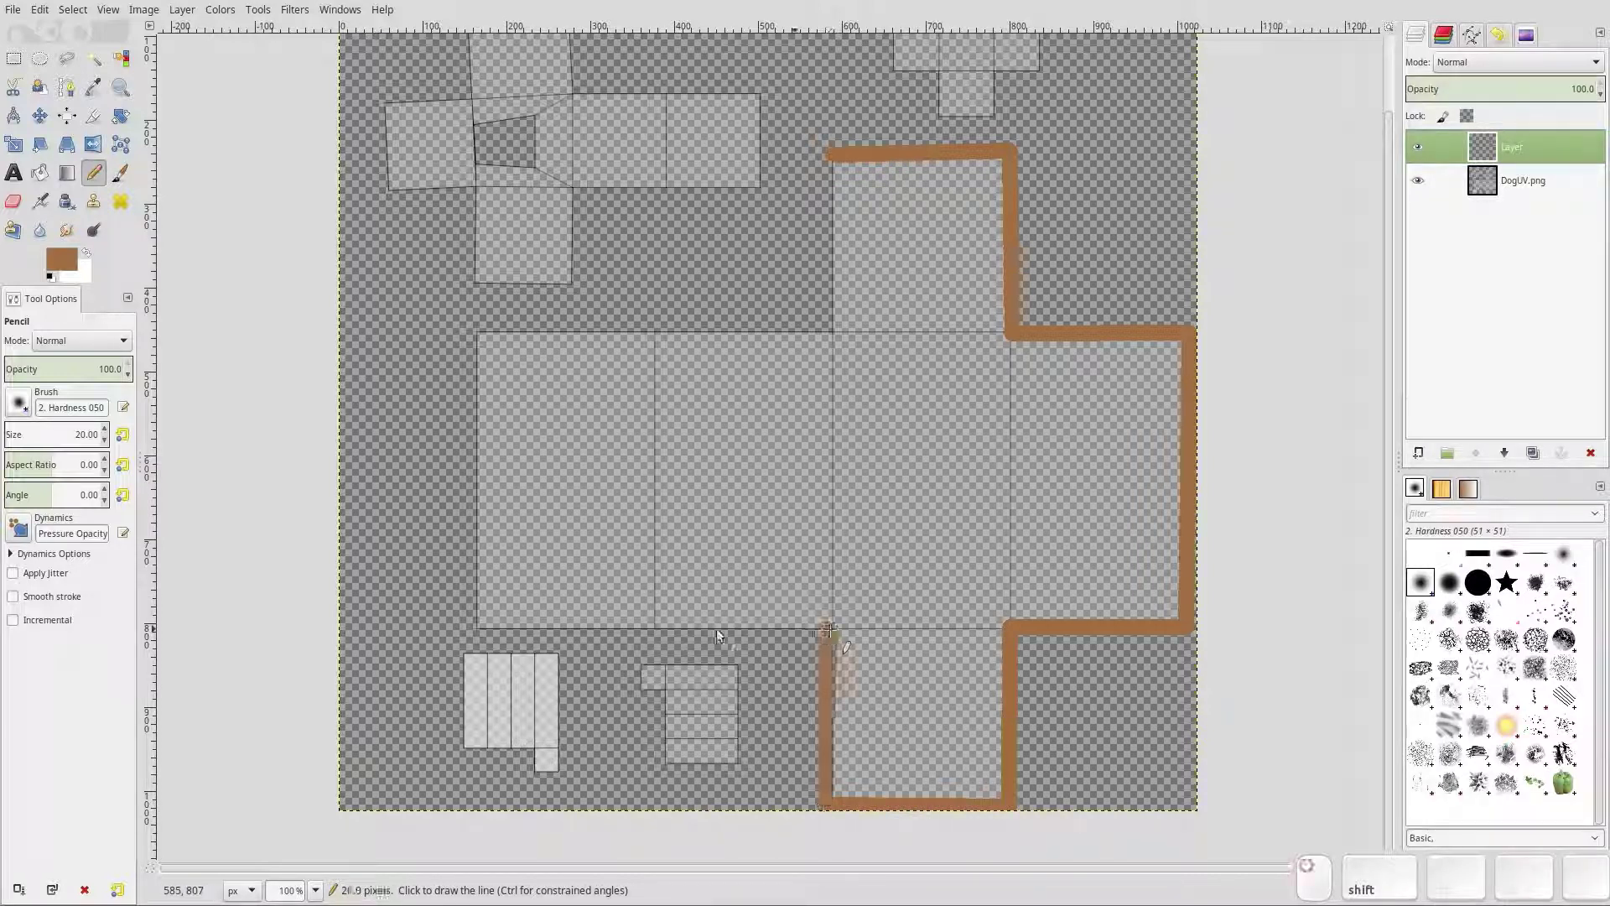
shift+click(473, 627)
shift+click(472, 332)
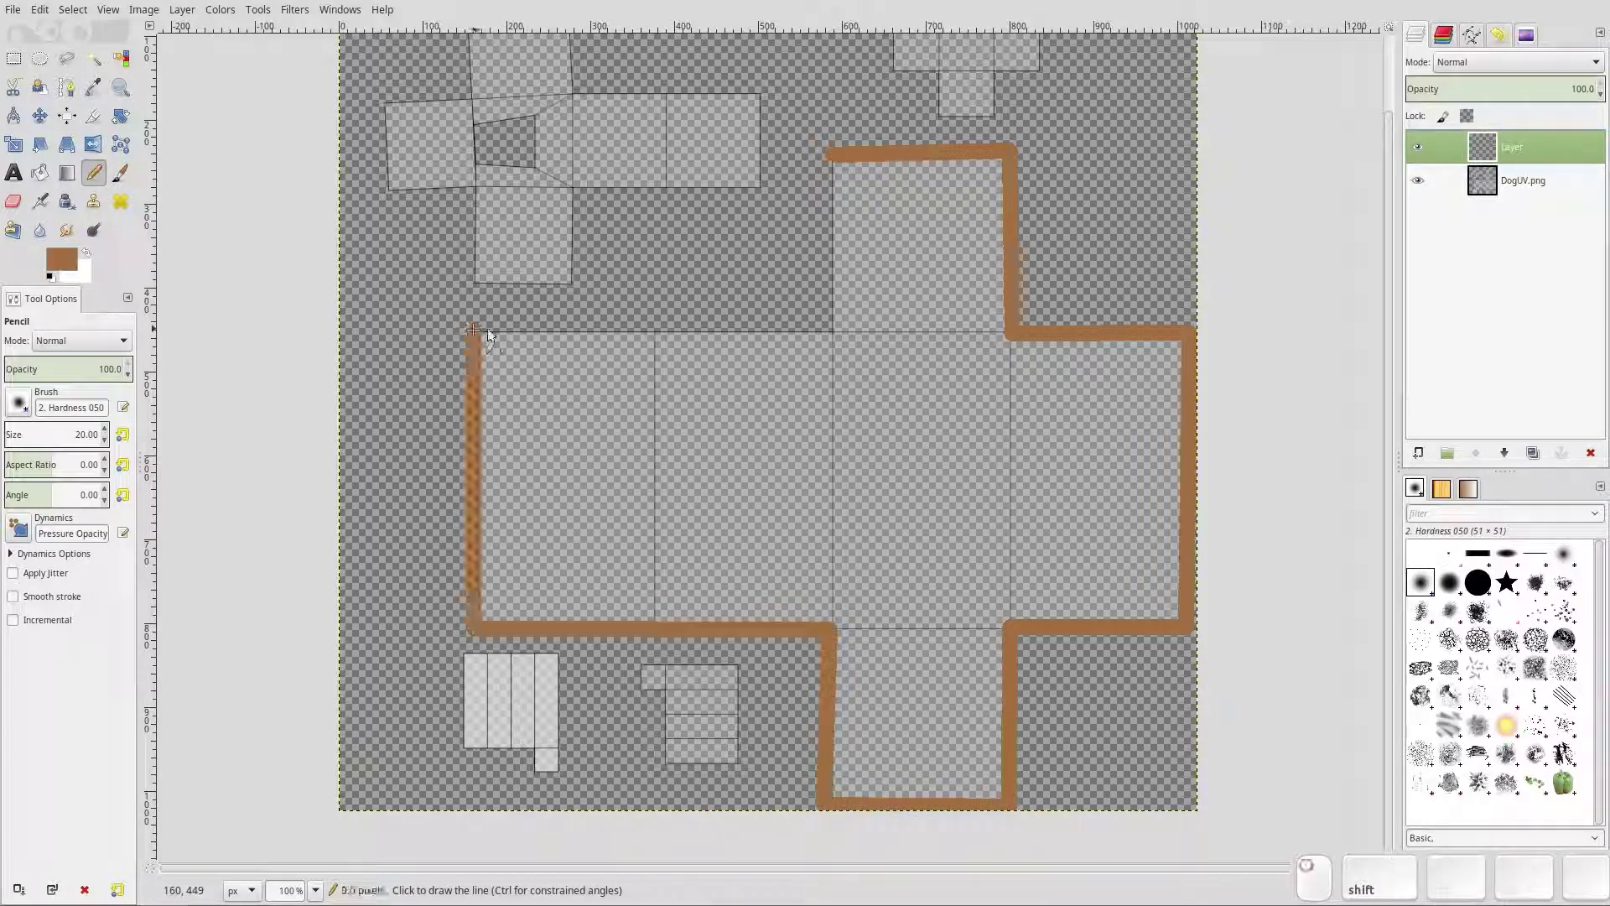
shift+click(830, 329)
shift+click(829, 156)
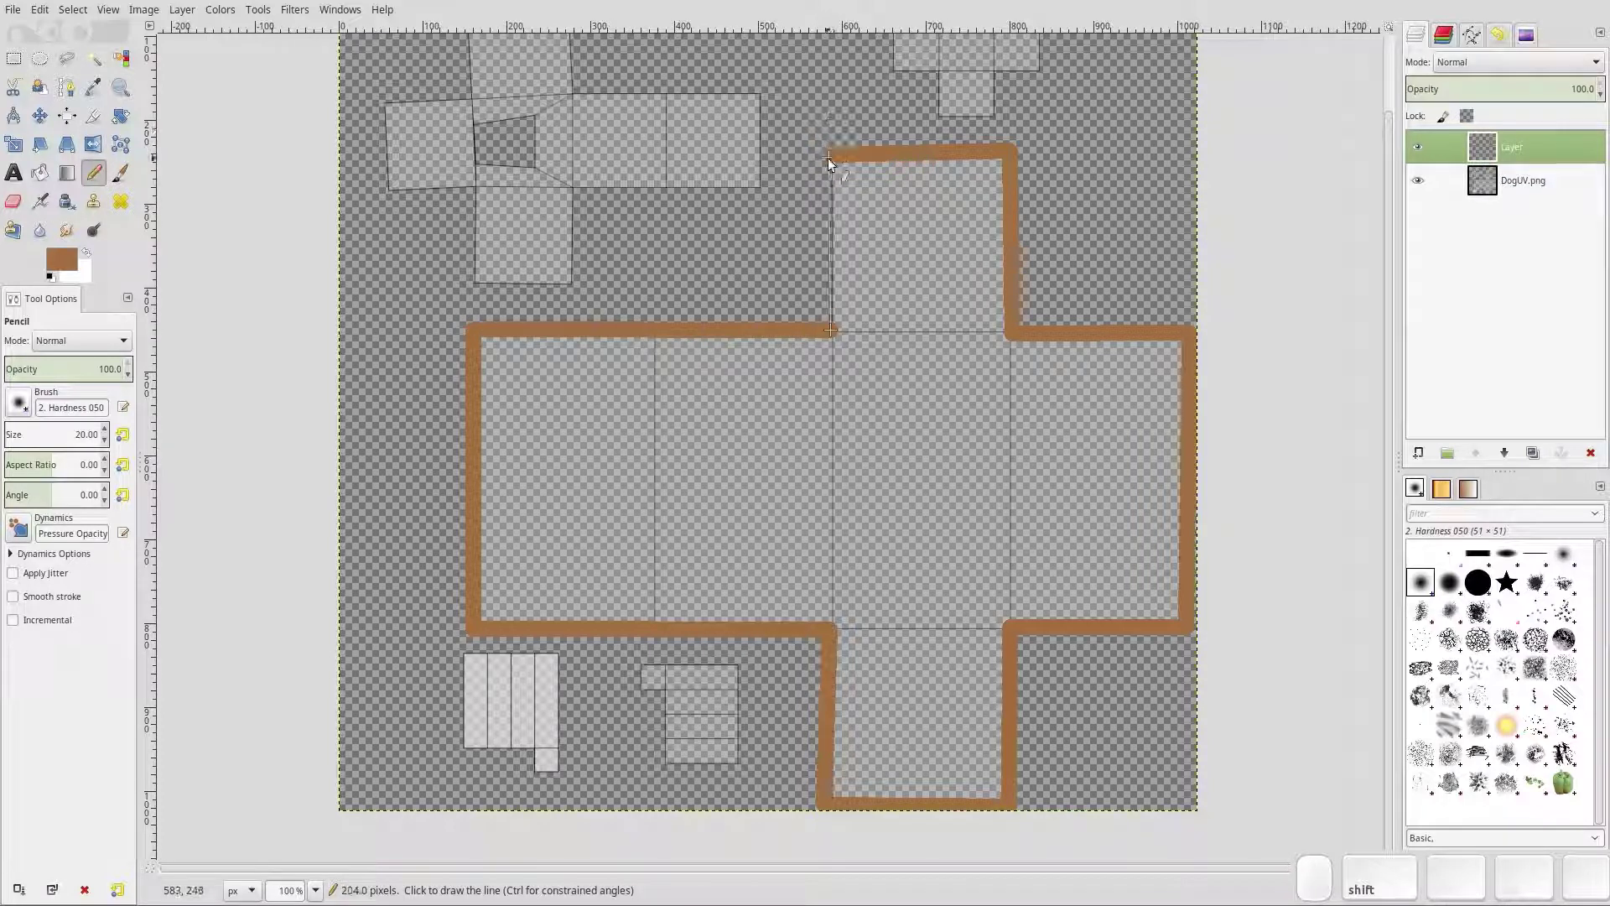
click(39, 172)
click(652, 481)
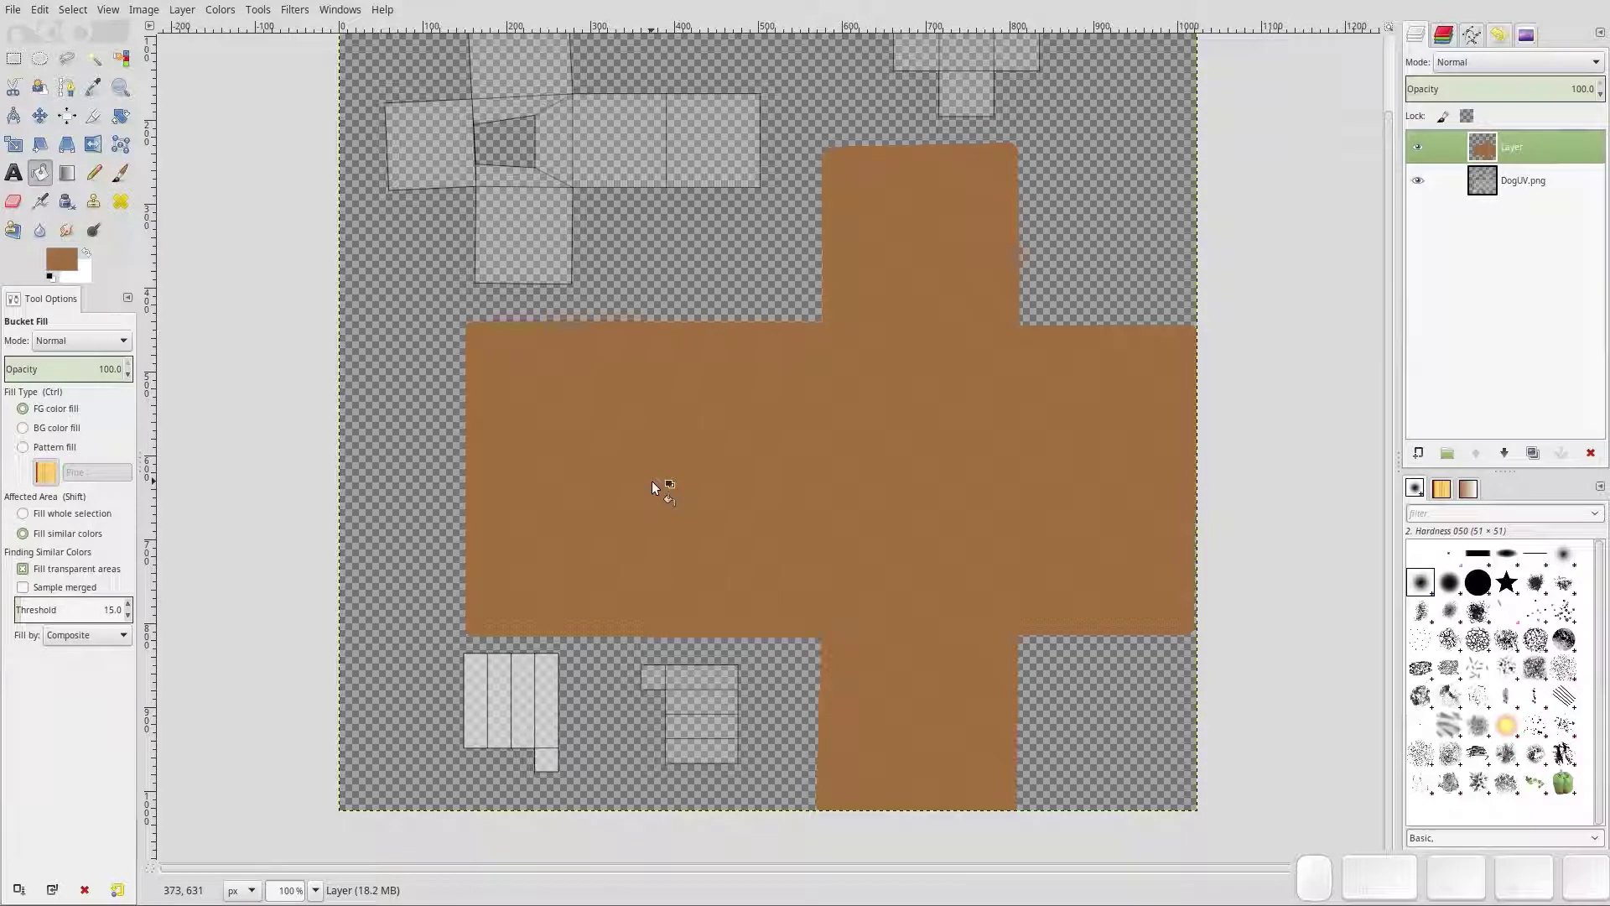
Return to the Pencil tool and set the foreground colour to the darker brown 6b4323
click(94, 174)
click(61, 259)
drag(244, 97, 230, 106)
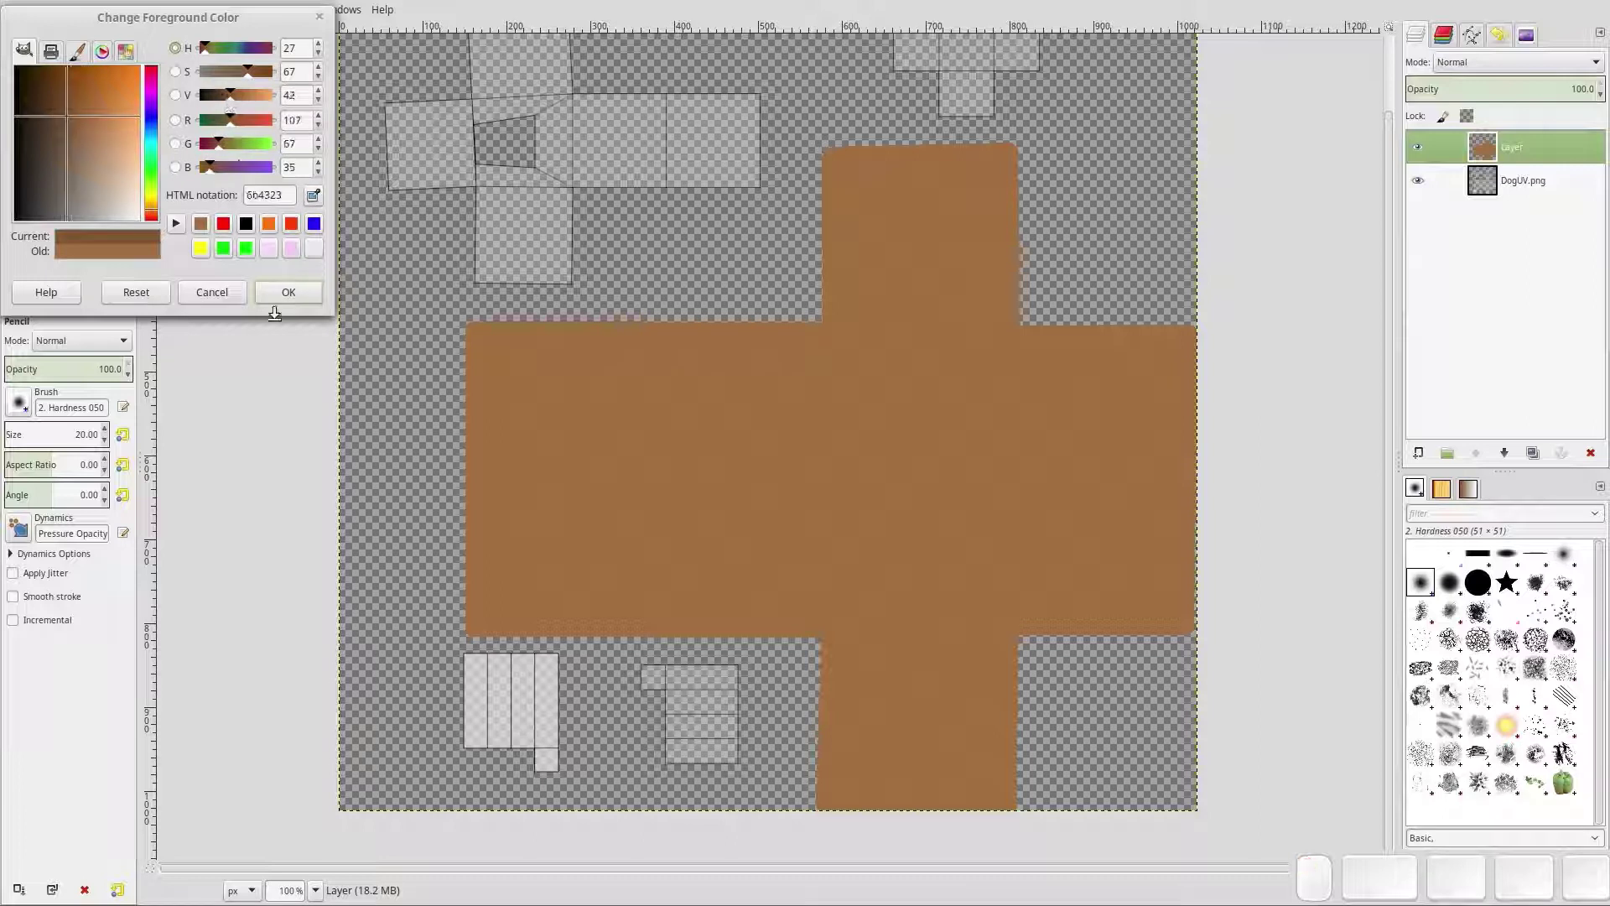
click(276, 296)
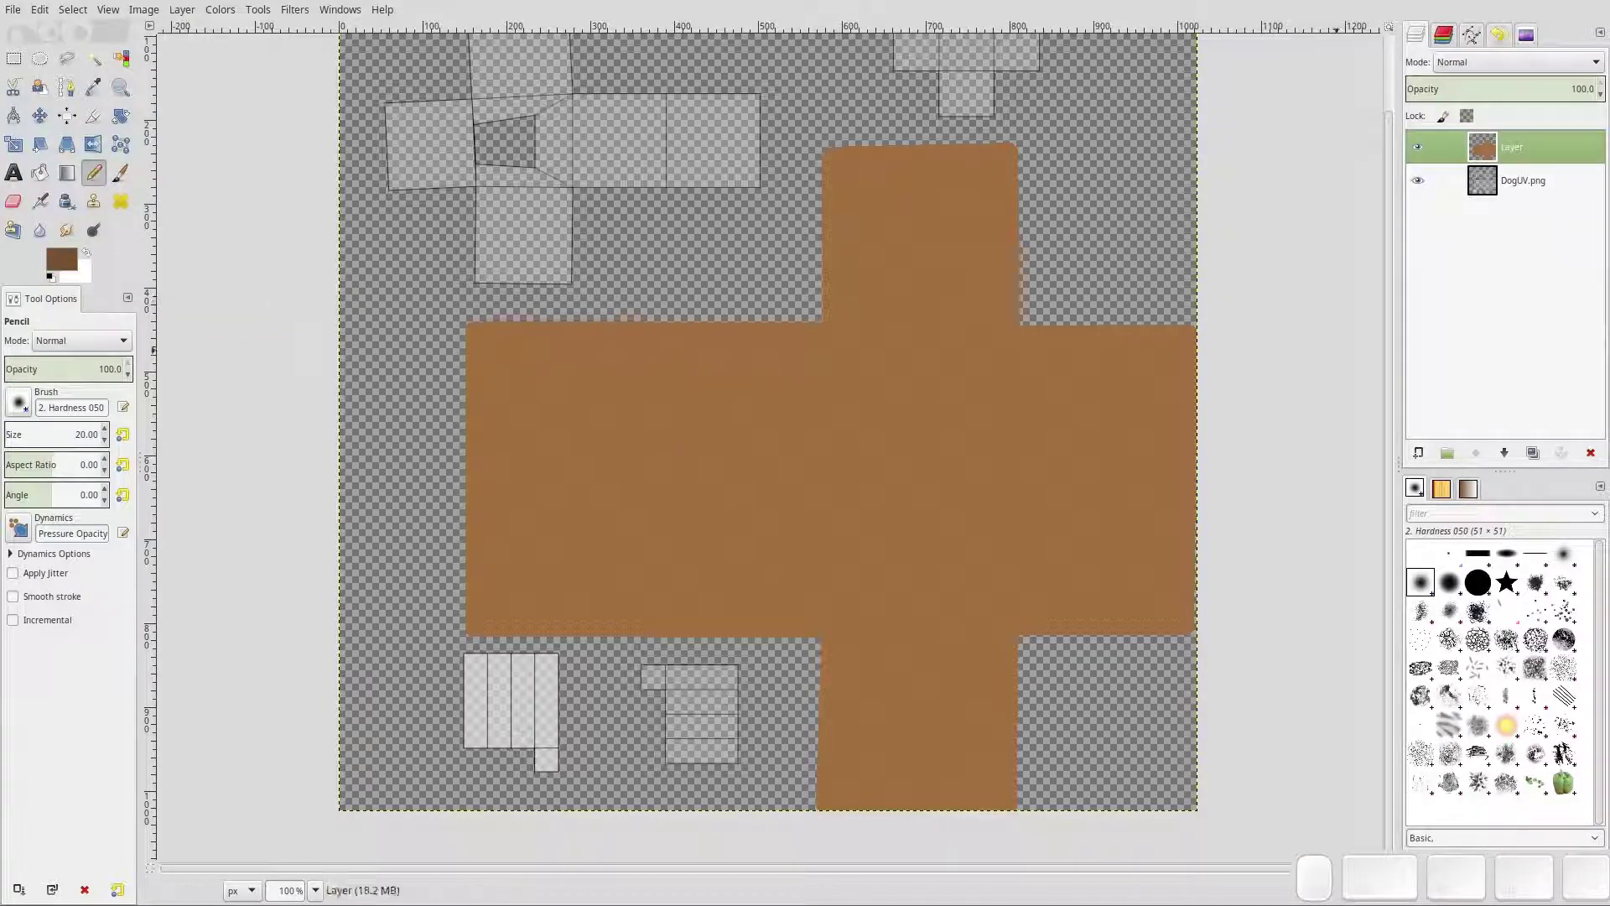
Lower the painted layer's opacity to 60.8 and pencil wavy dark-brown outlines for three fur patches on the cross-shaped island
drag(1581, 89, 1525, 89)
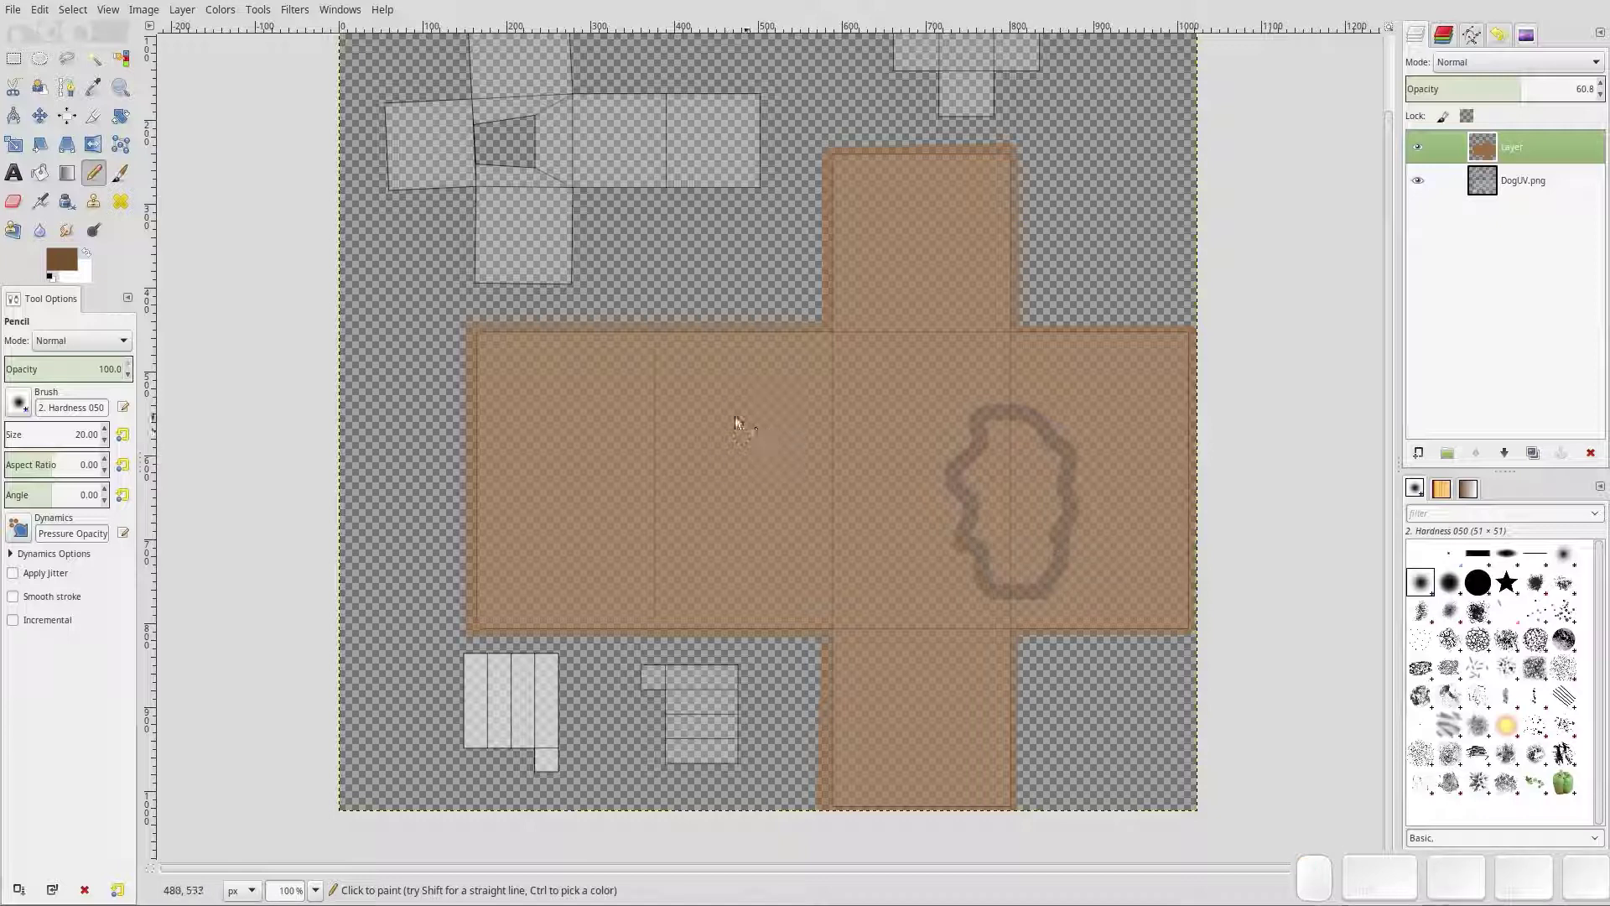
drag(619, 437, 668, 431)
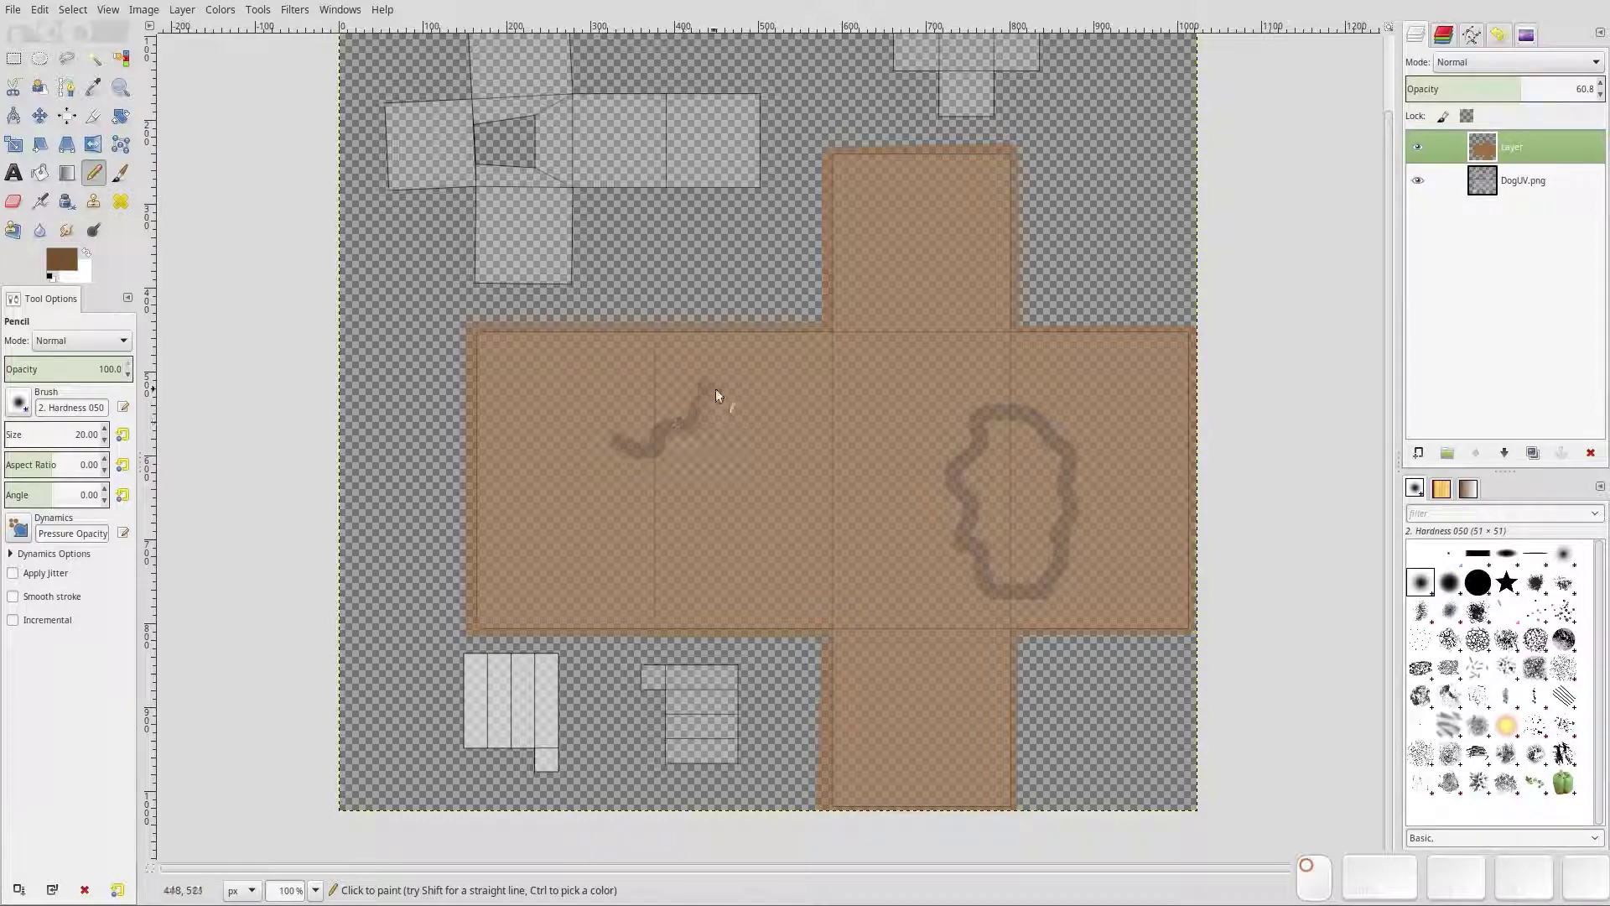
drag(734, 331, 735, 327)
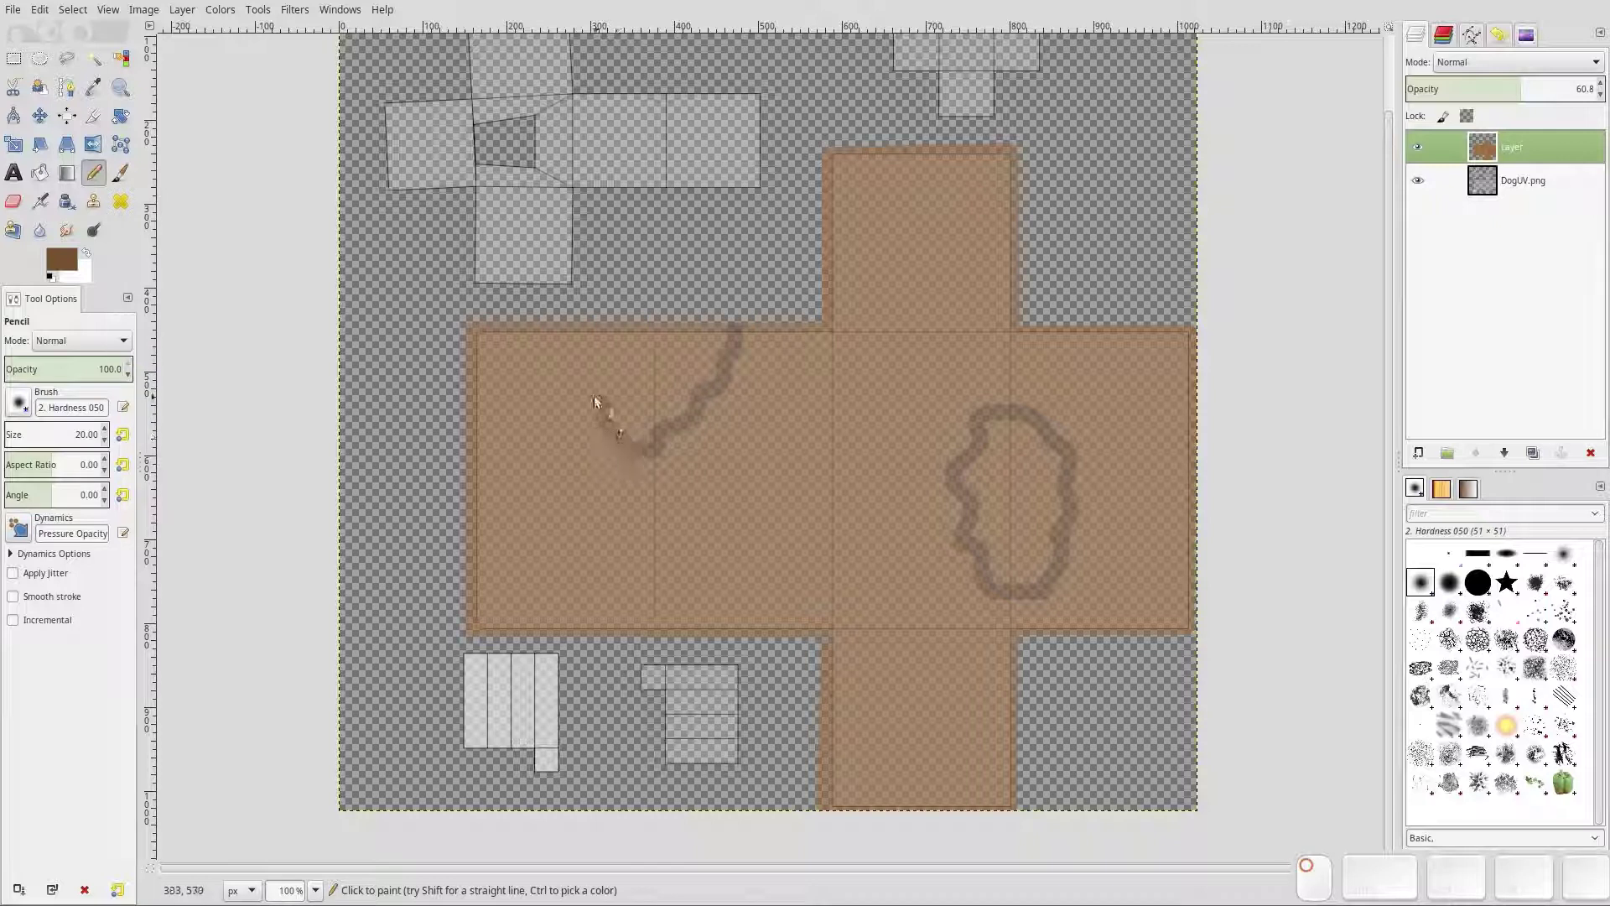
drag(588, 346, 588, 337)
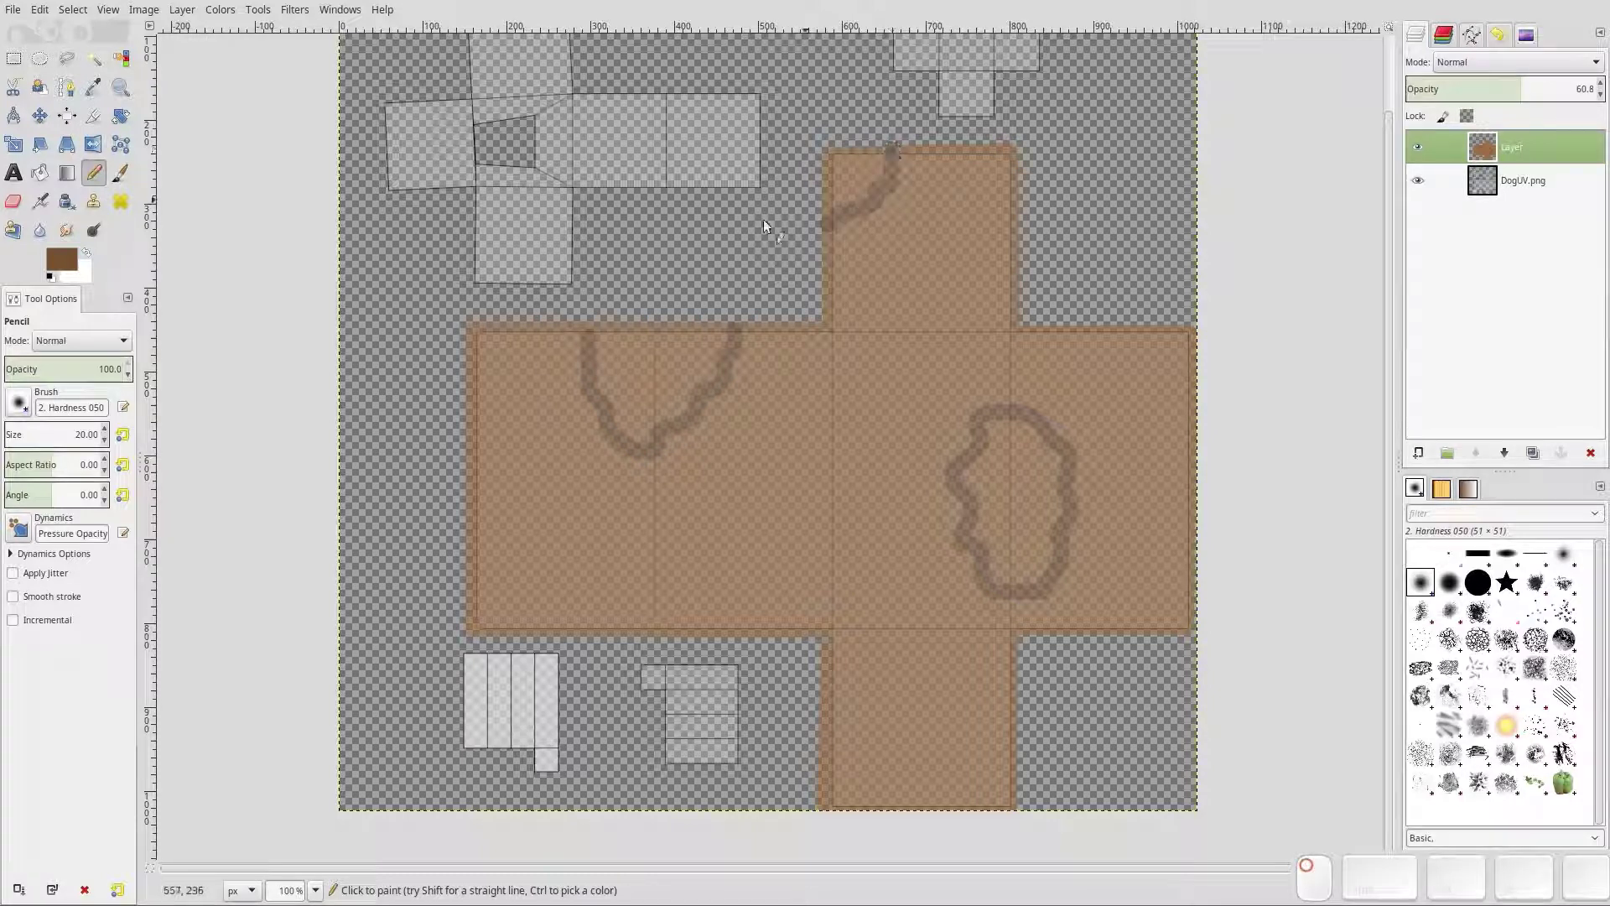
Choose the Bucket Fill tool and set the painted layer's opacity back to 100
click(39, 172)
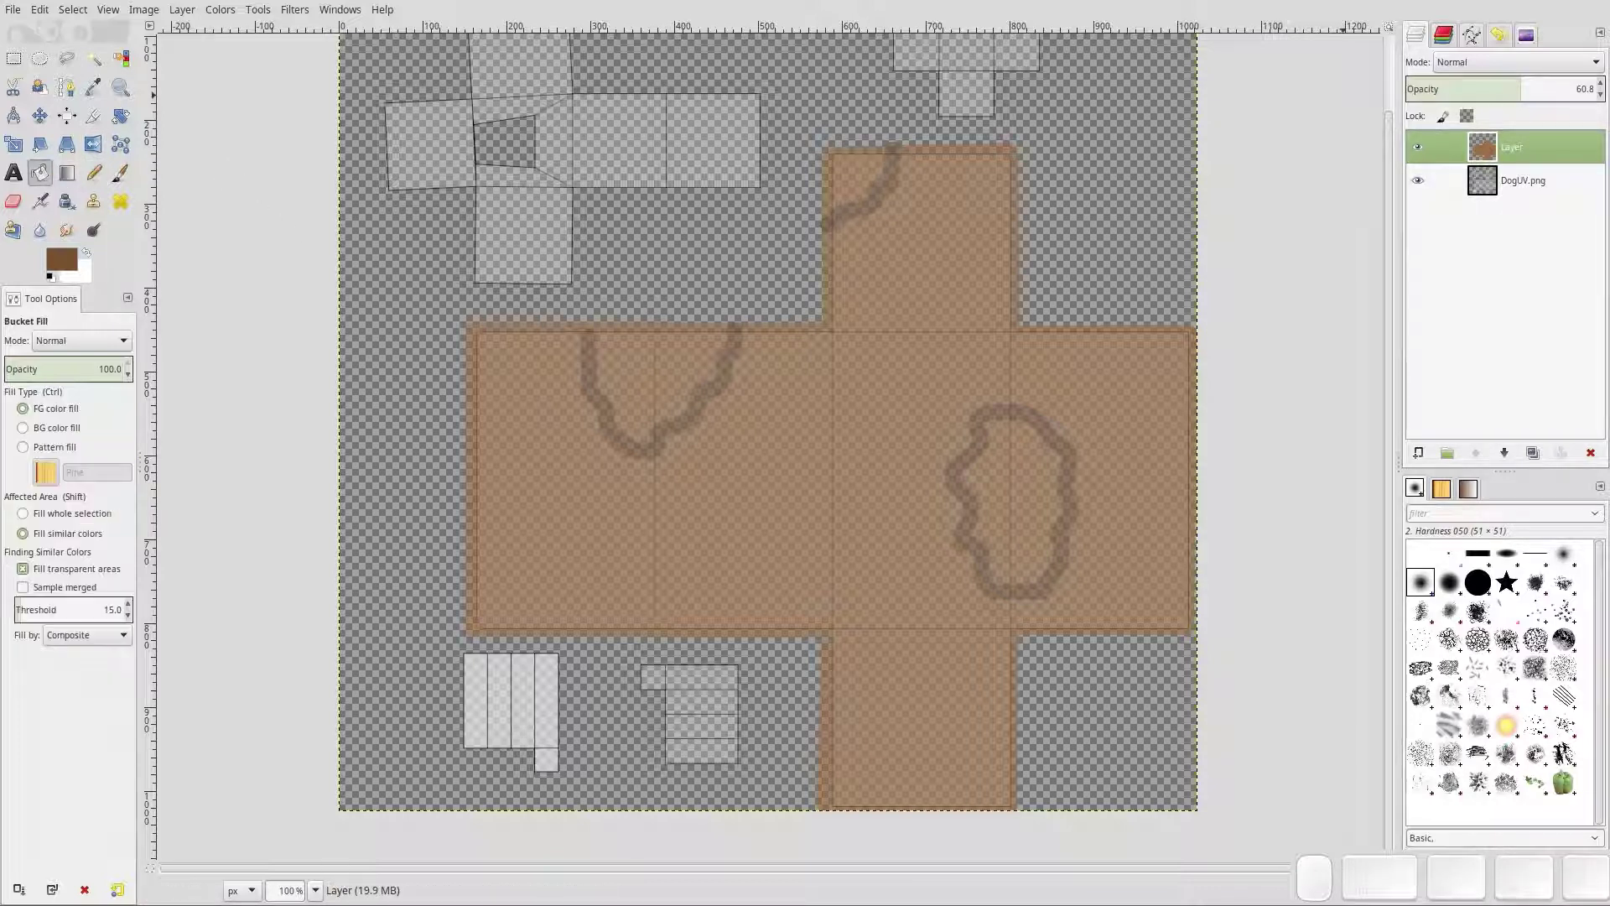
drag(1523, 92, 1531, 92)
click(1578, 89)
text(100)
key(Return)
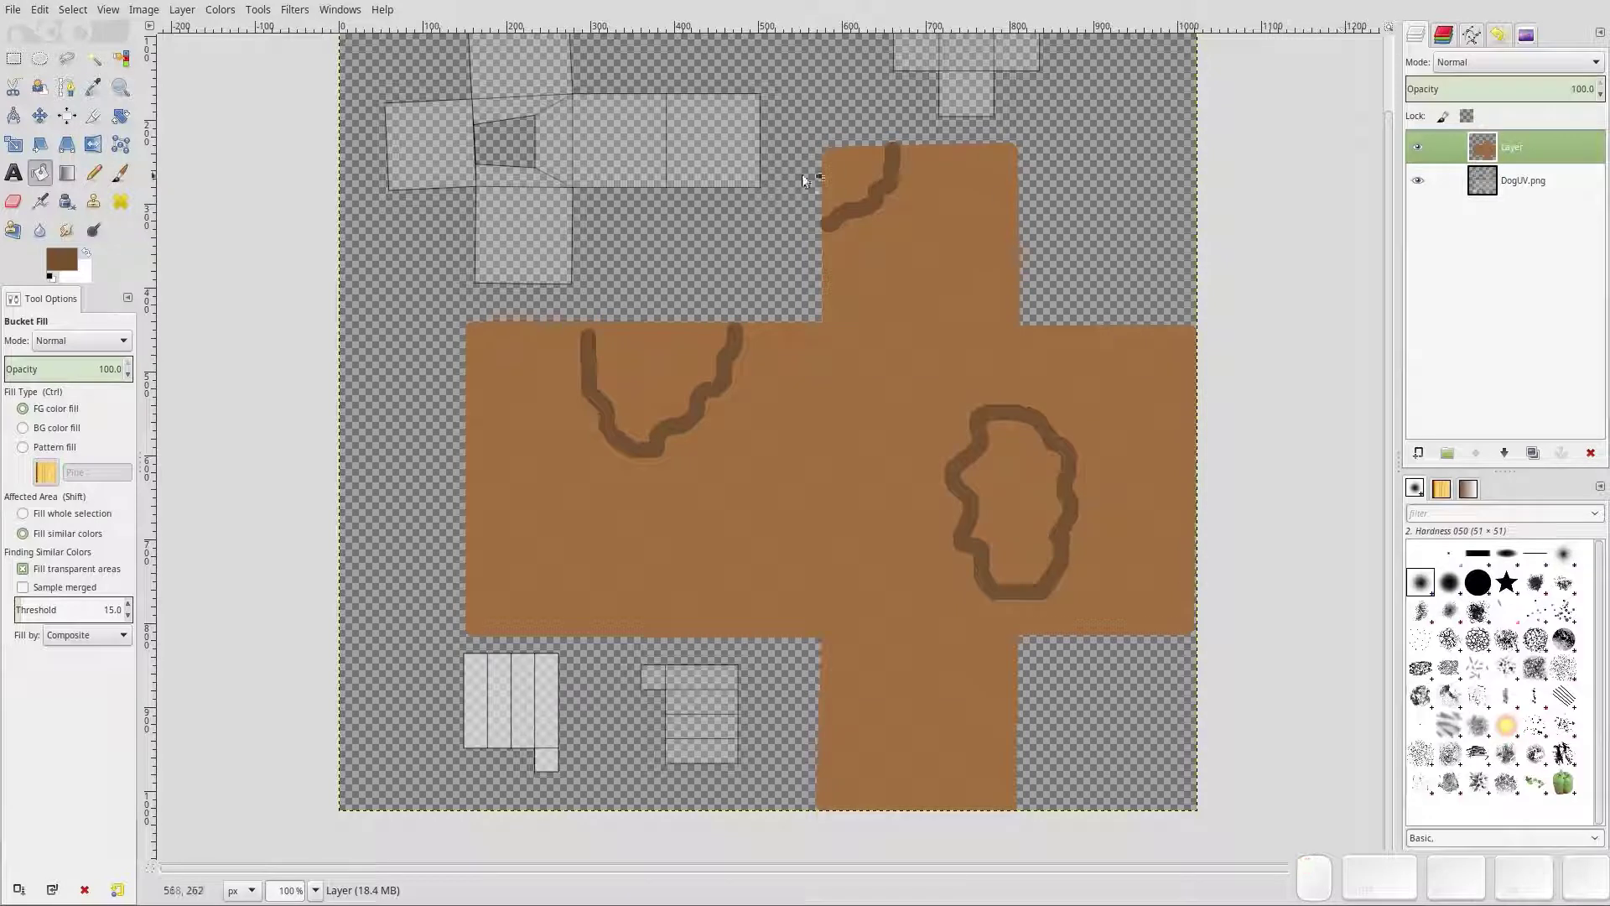
Fill the upper-arm corner patch and the closed rounded patch with dark brown, undoing any fill that spills outside an outline
click(837, 181)
click(660, 359)
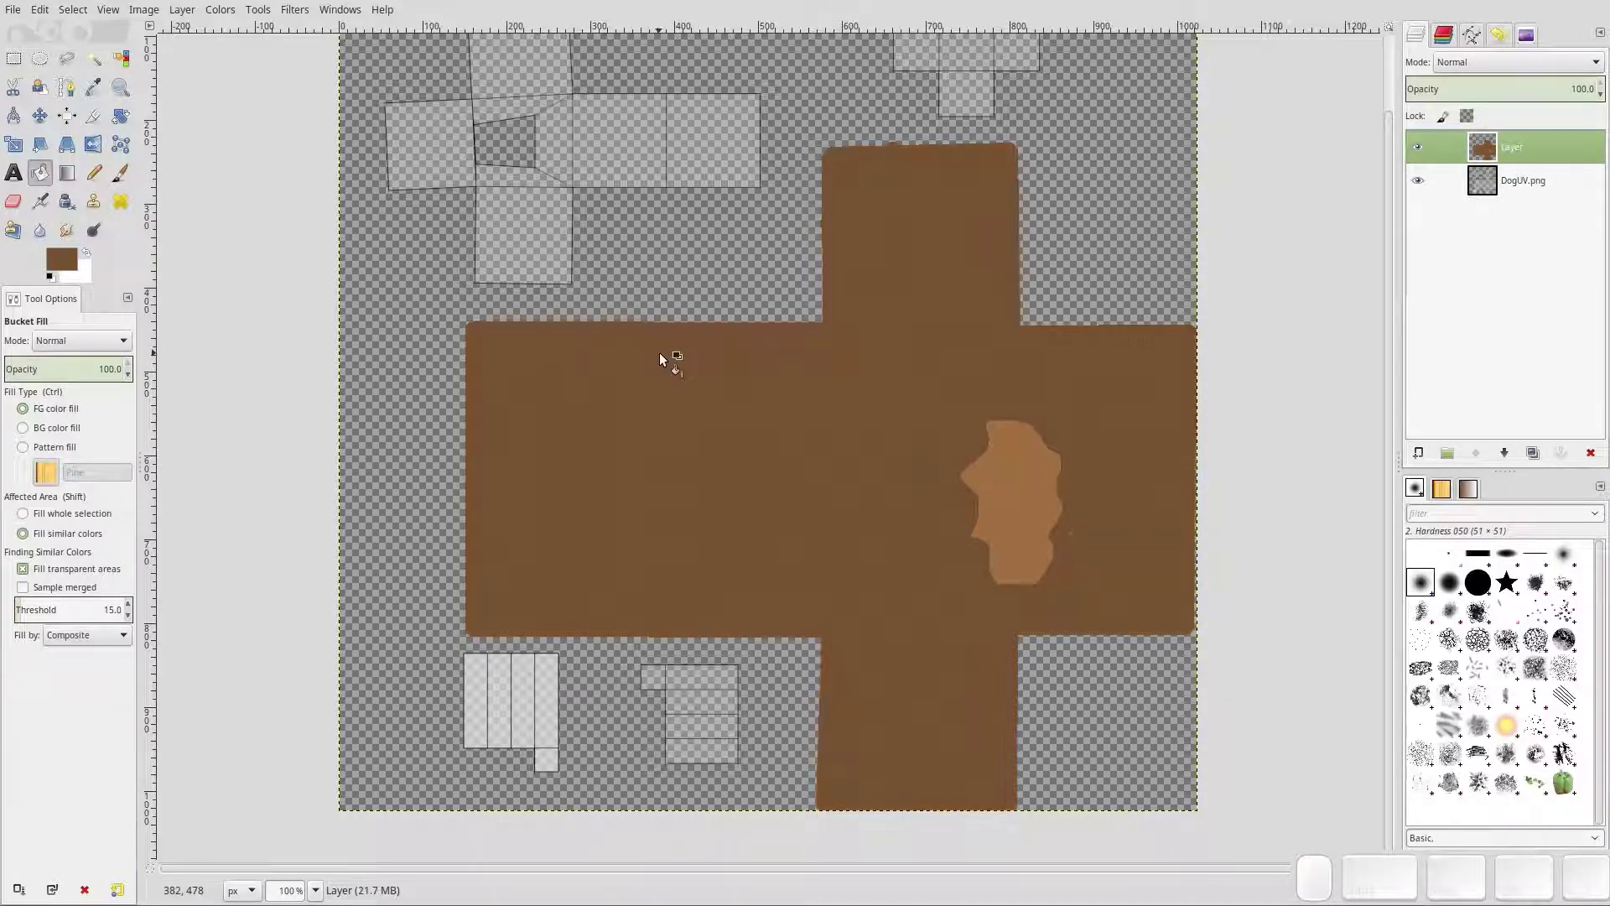
key(ctrl+z)
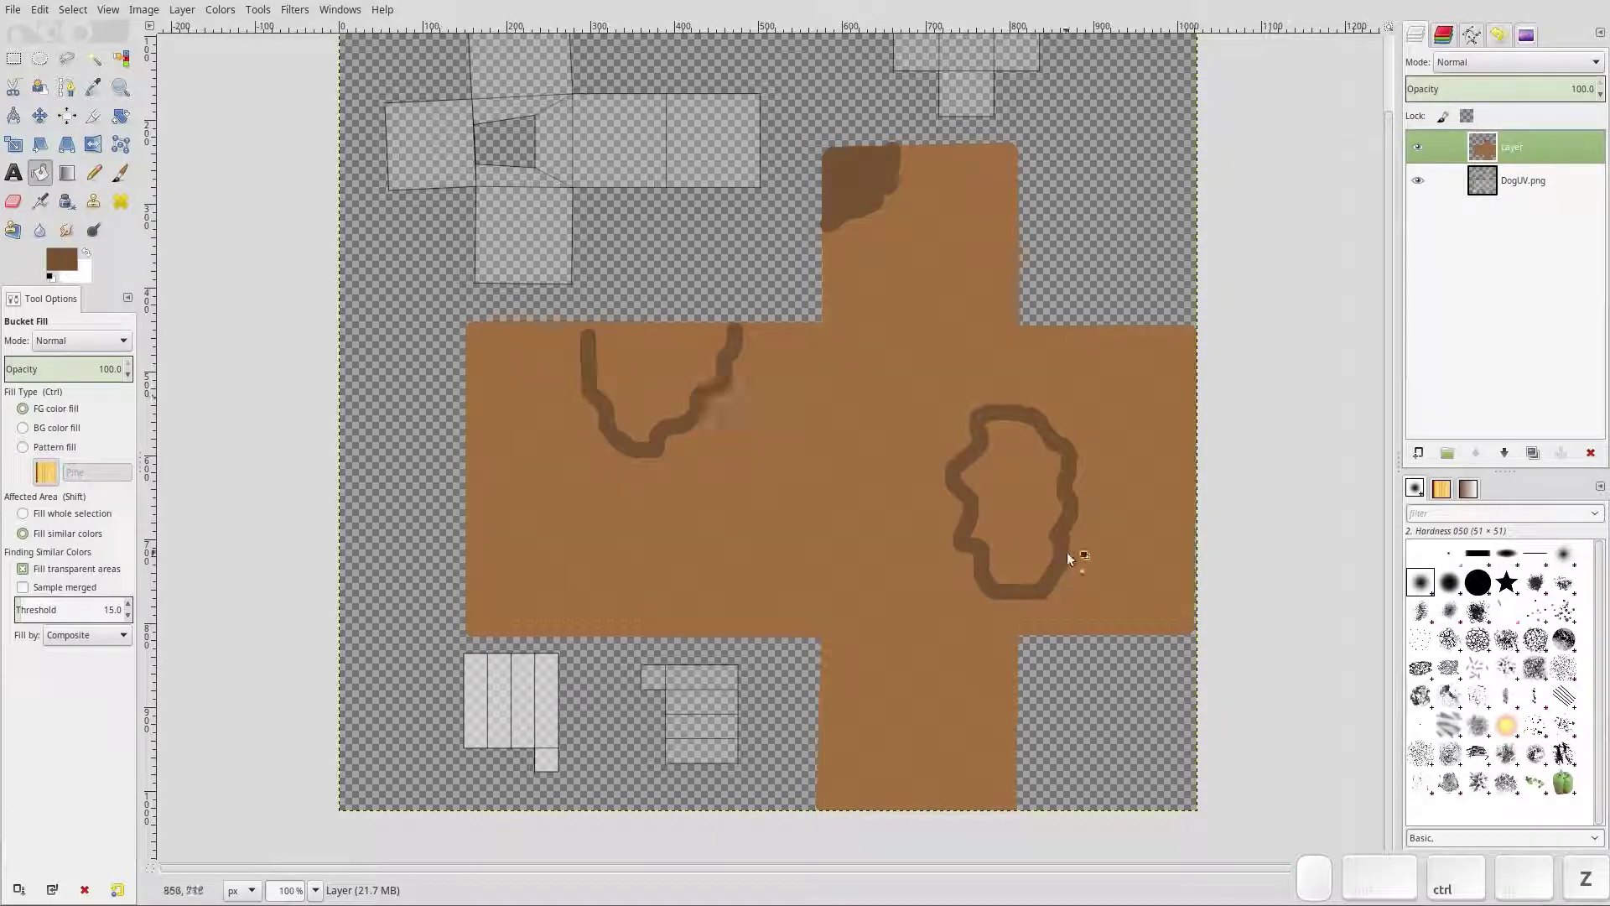
click(1018, 503)
Extend both ends of the remaining patch outline to the island's upper edge in pencil, and bucket-fill the patch dark brown
key(n)
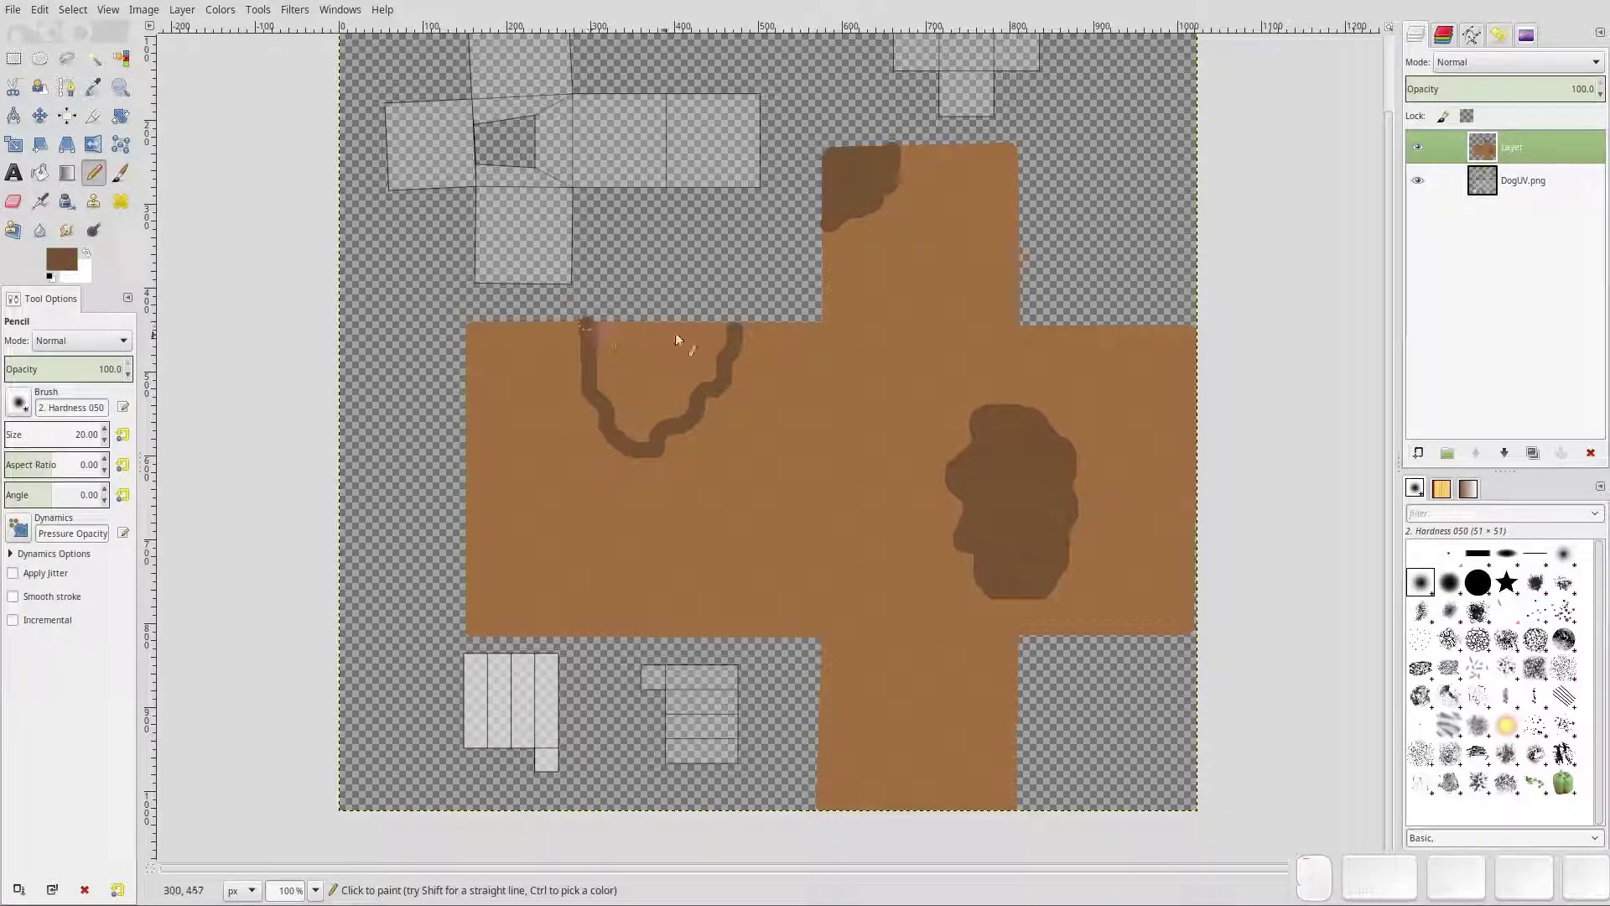
click(734, 321)
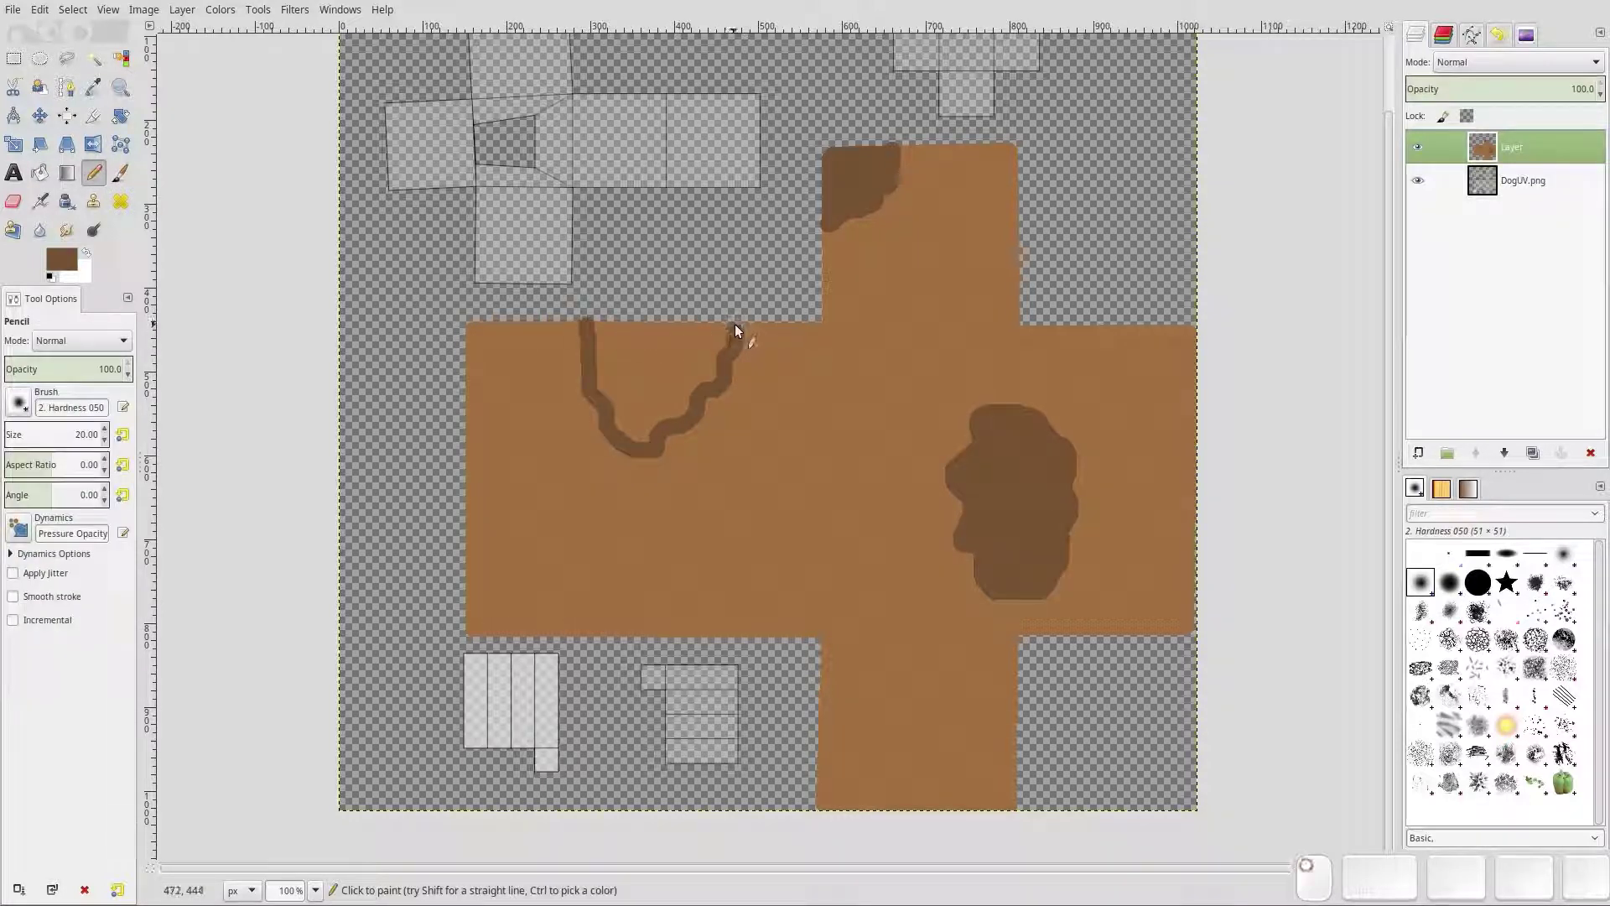
click(39, 173)
click(646, 357)
Set the foreground colour back to the lighter brown from the colour history and return to the Pencil tool
mouse_move(990, 394)
middle_down()
mouse_move(906, 489)
mouse_move(911, 385)
middle_up()
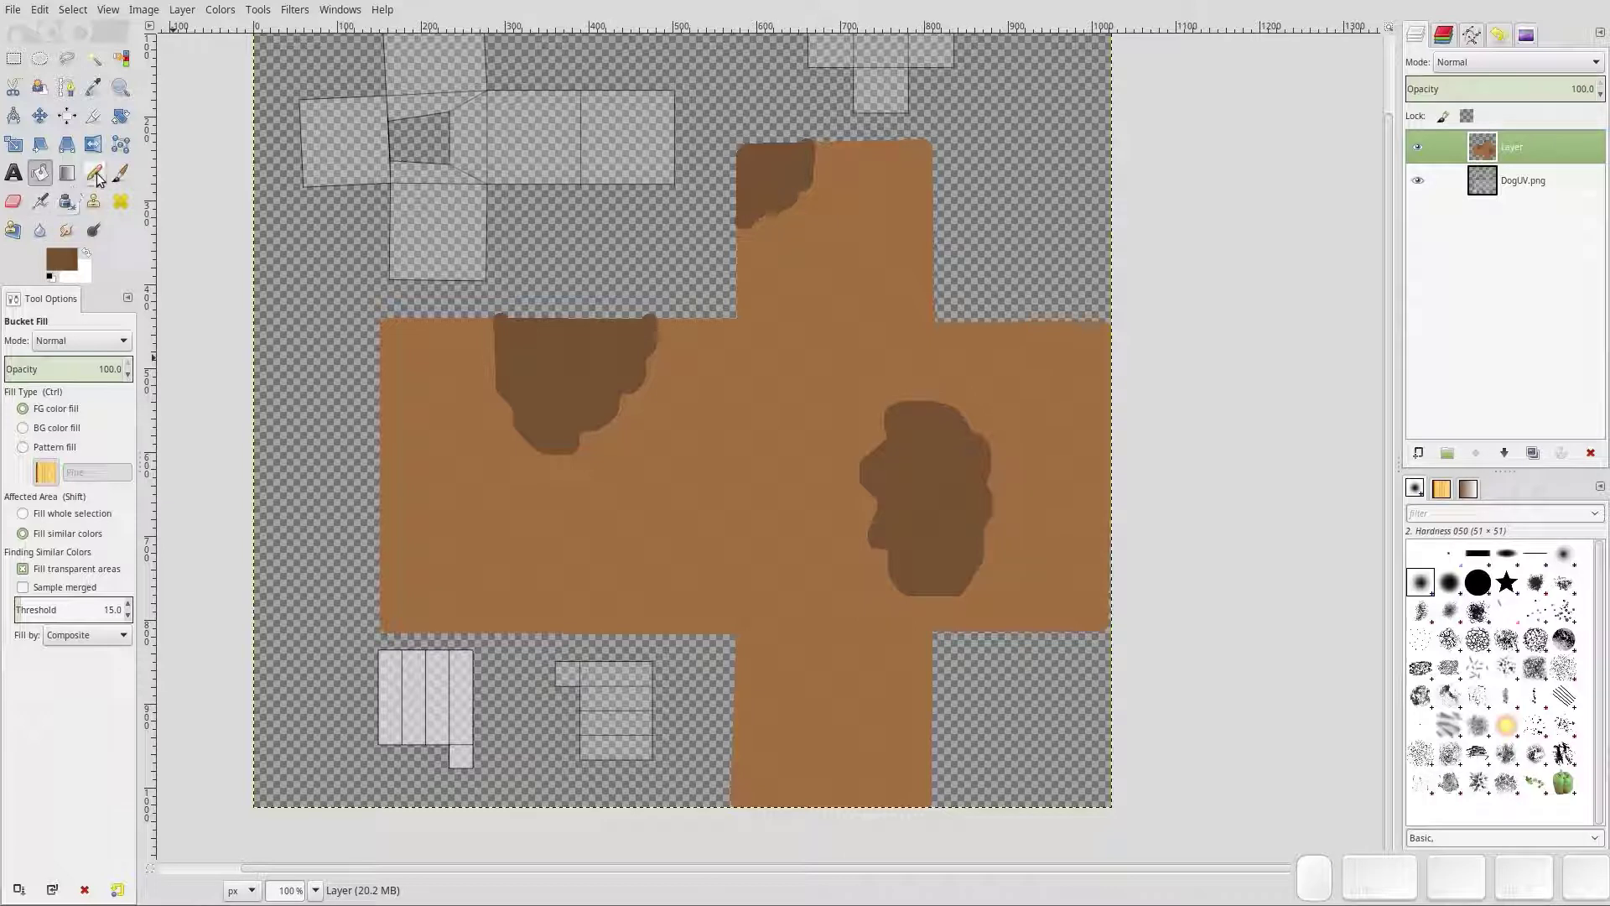
click(72, 258)
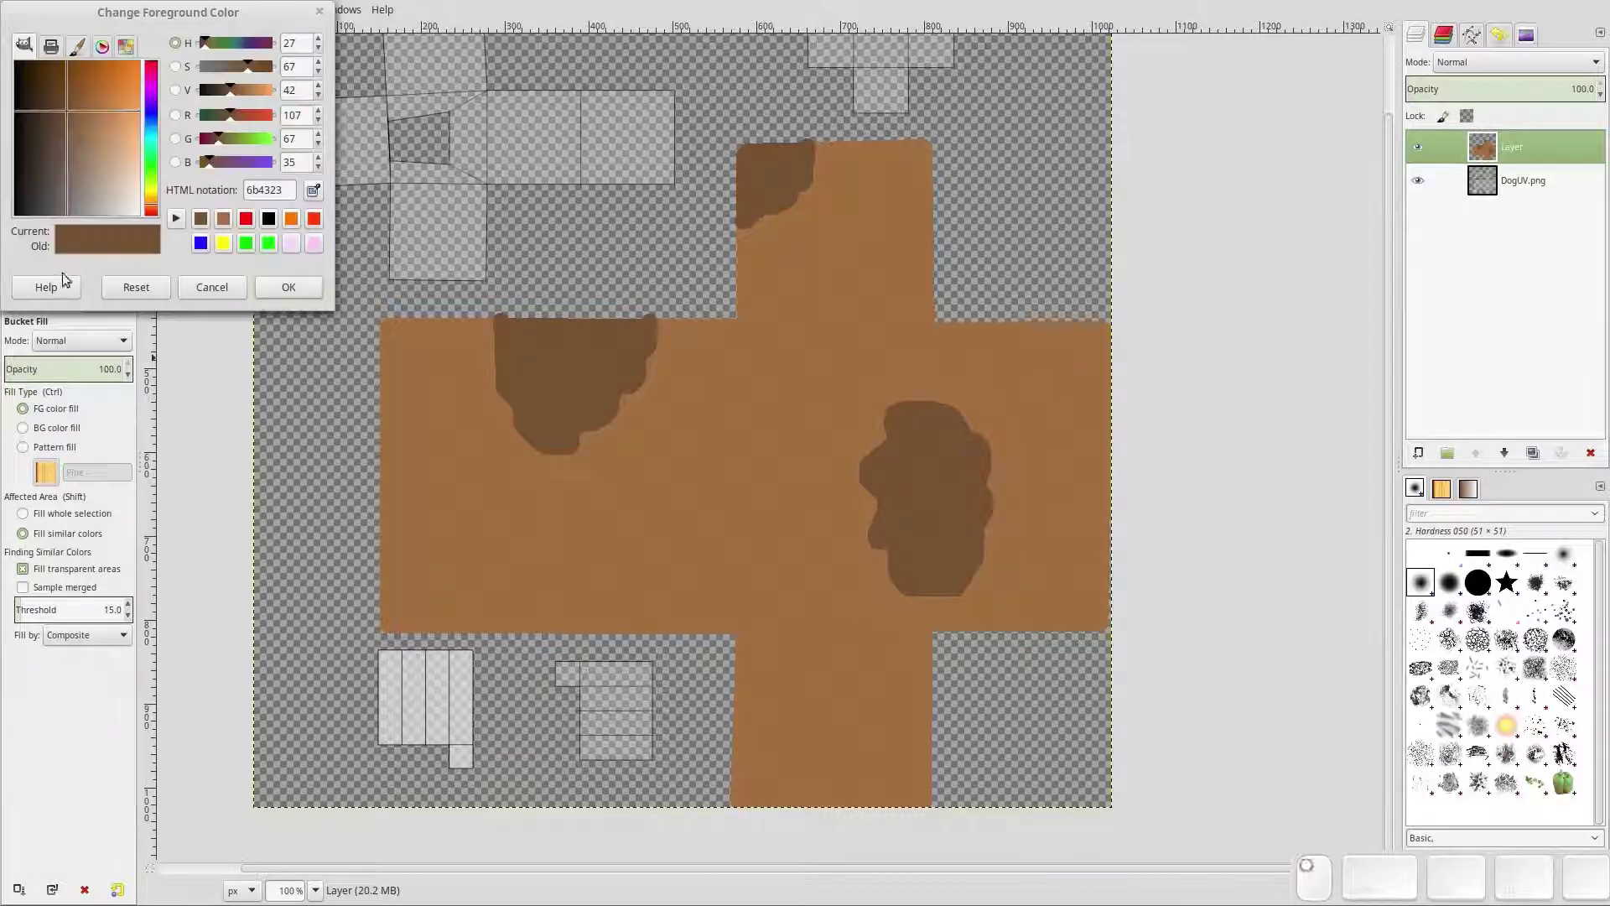
click(222, 220)
click(278, 292)
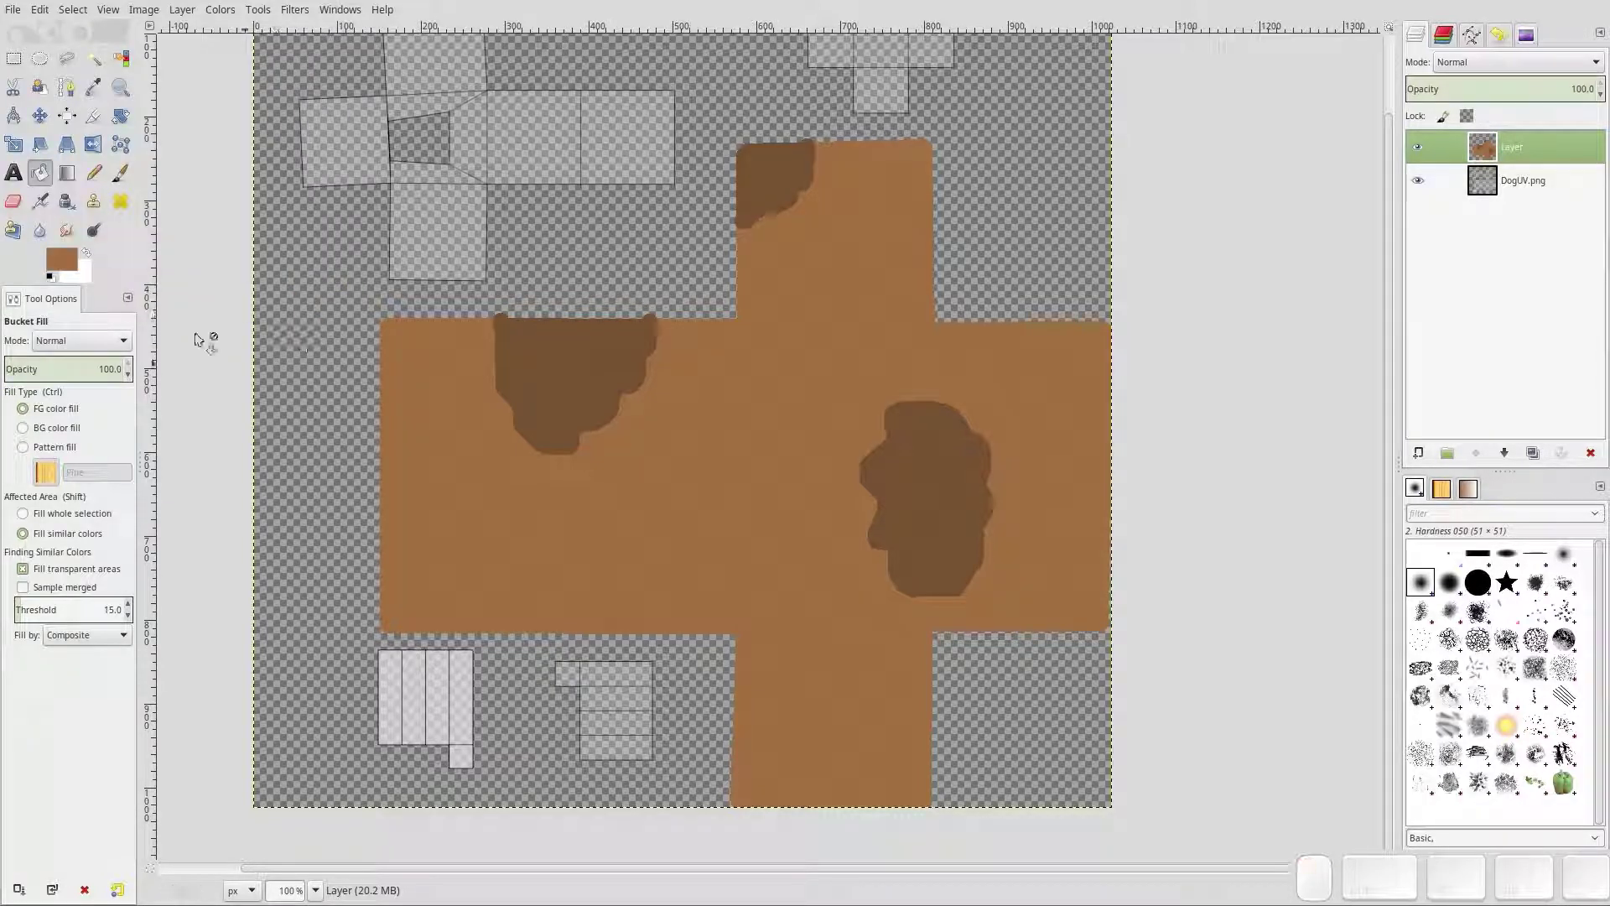
click(90, 180)
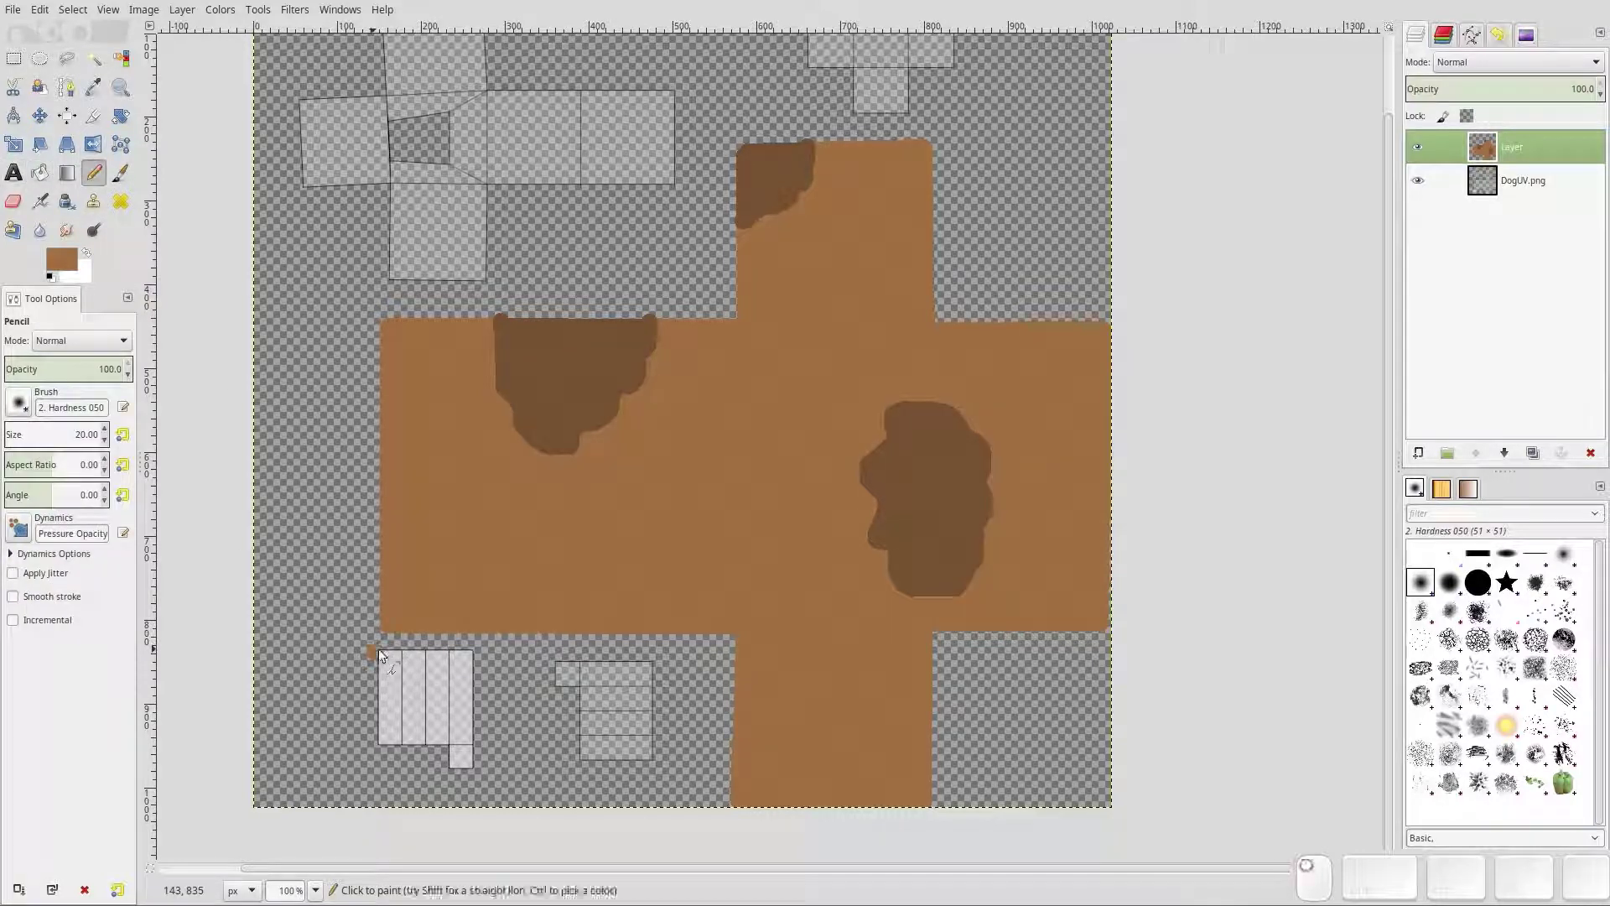
Outline the small island of vertical strips below the cross with connected straight pencil lines
shift+click(476, 650)
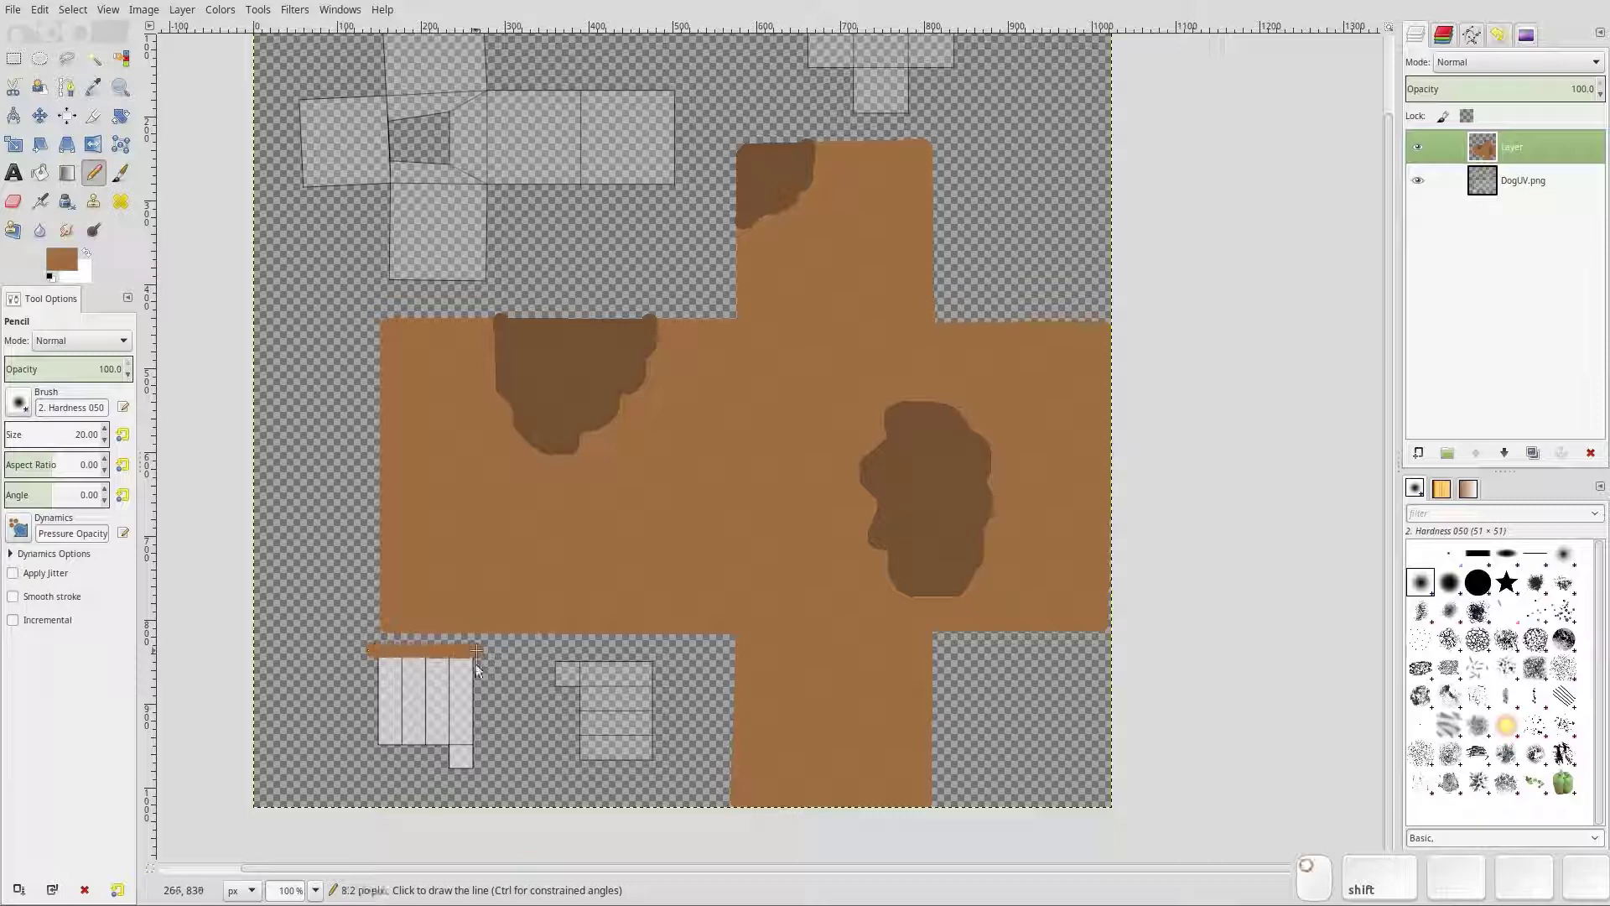
shift+click(471, 762)
shift+click(379, 763)
shift+click(375, 646)
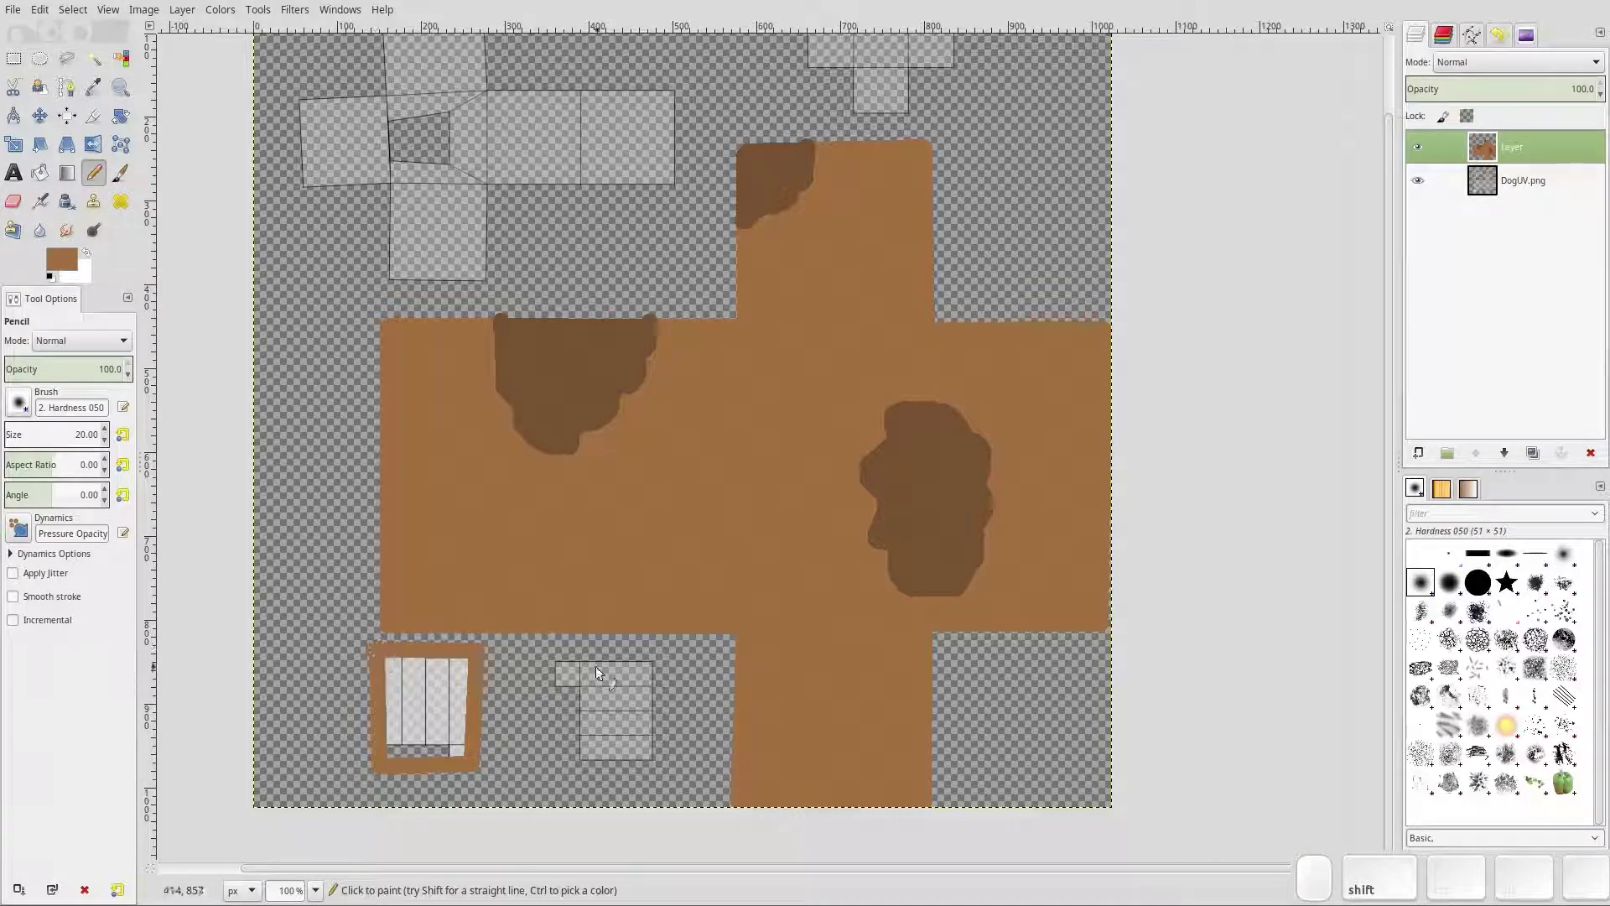
Outline the neighbouring island of stacked horizontal strips with a closed box of straight pencil lines
click(550, 660)
shift+click(656, 660)
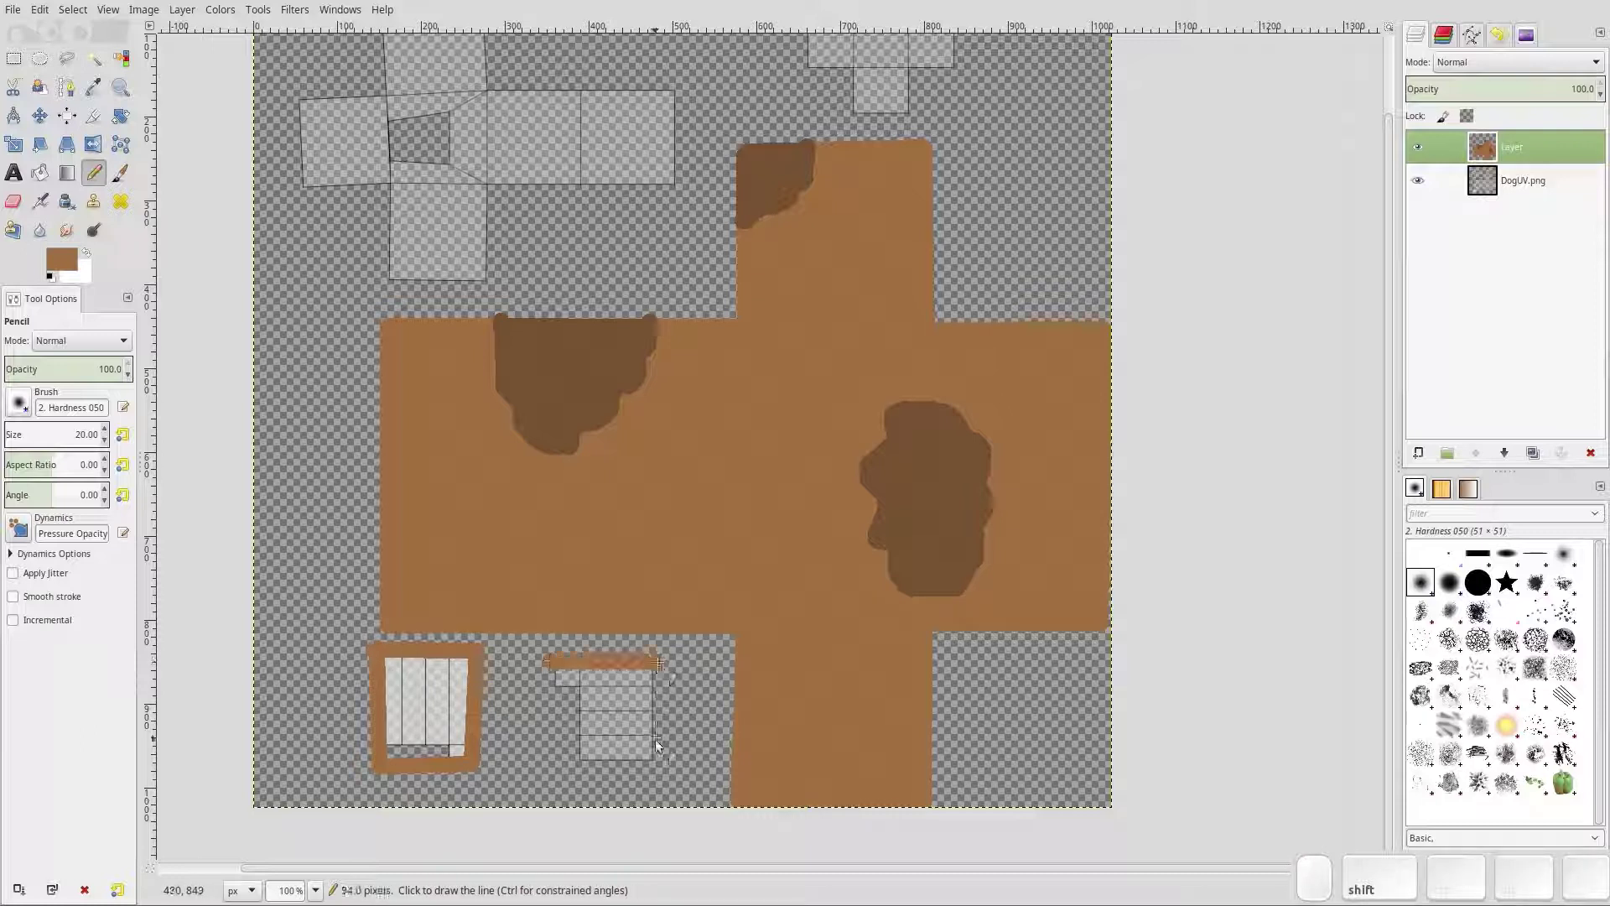
shift+click(649, 762)
shift+click(553, 762)
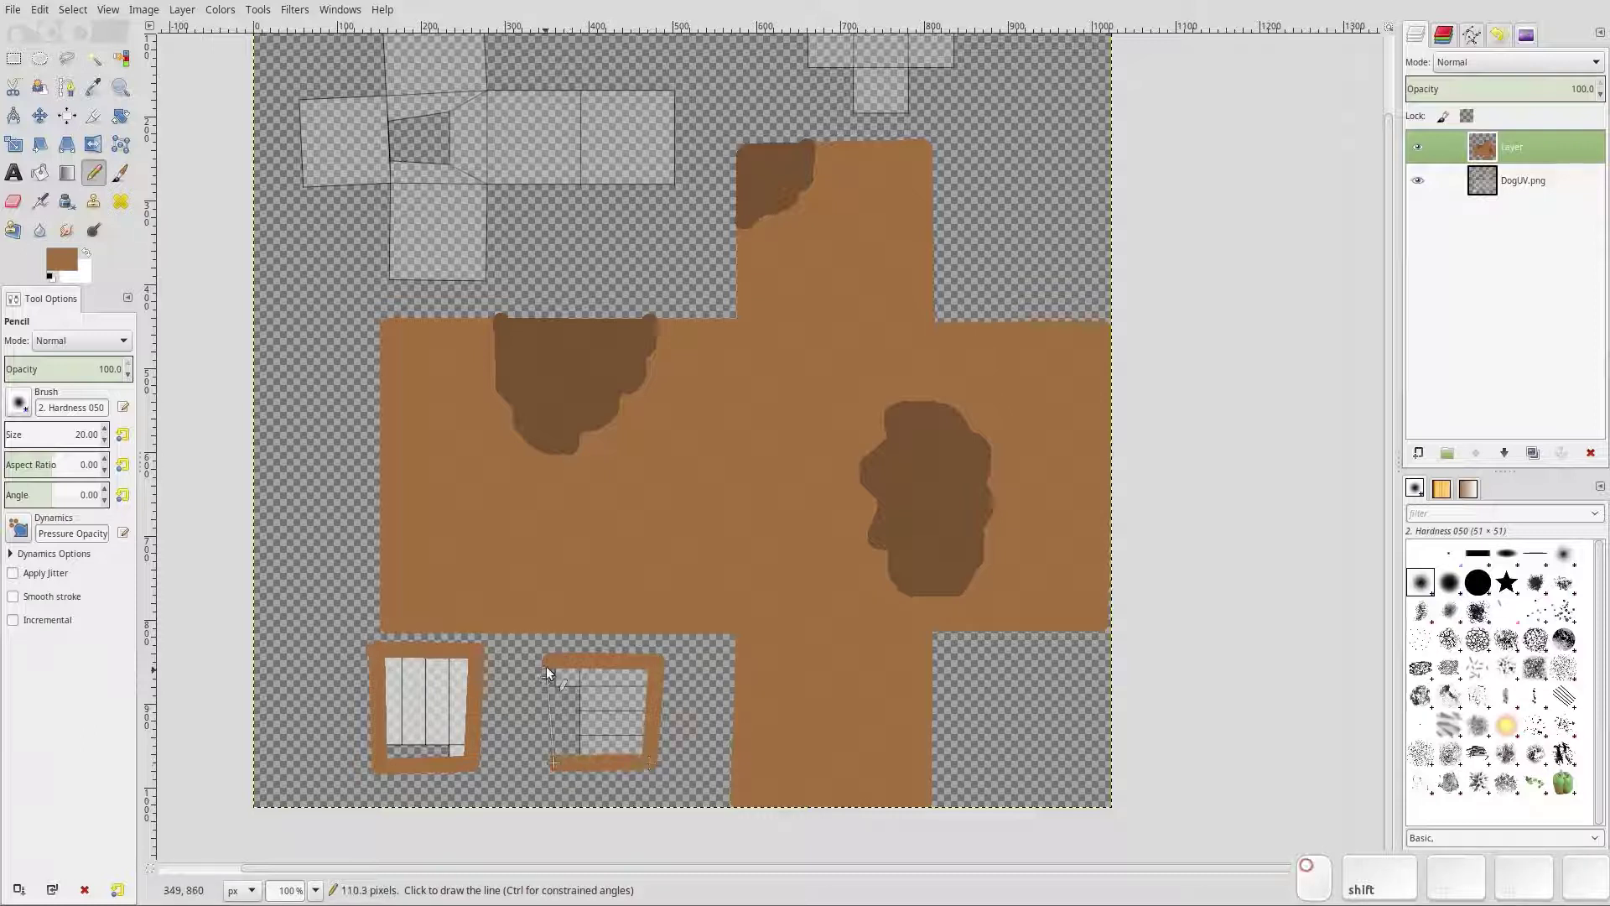
shift+click(548, 662)
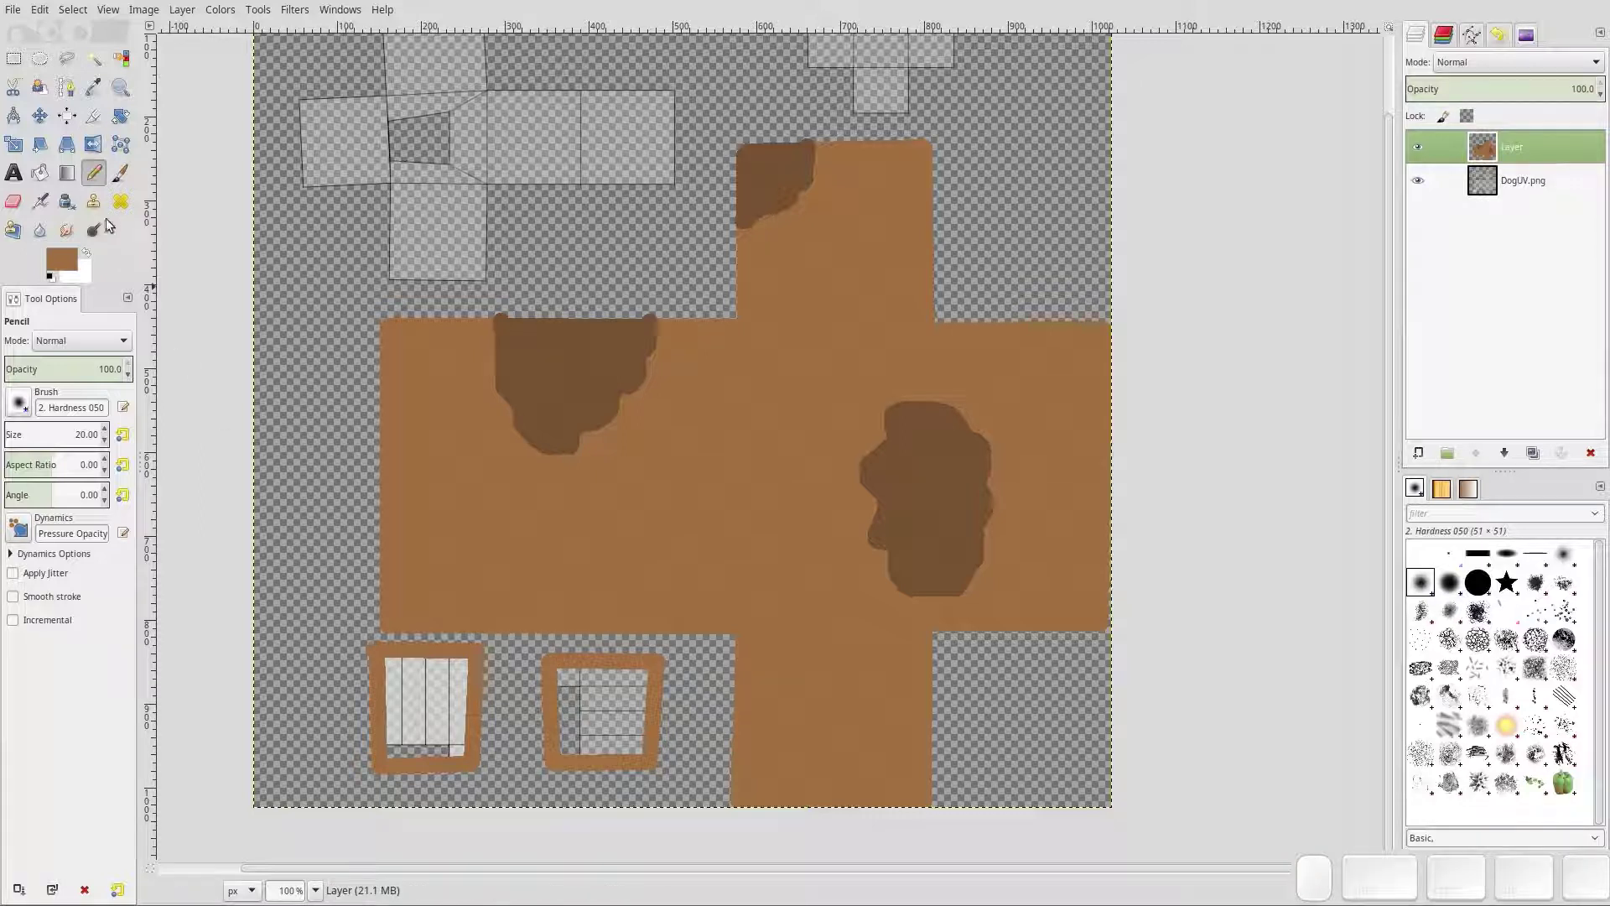
Bucket-fill both small outlined islands with the lighter brown
click(39, 172)
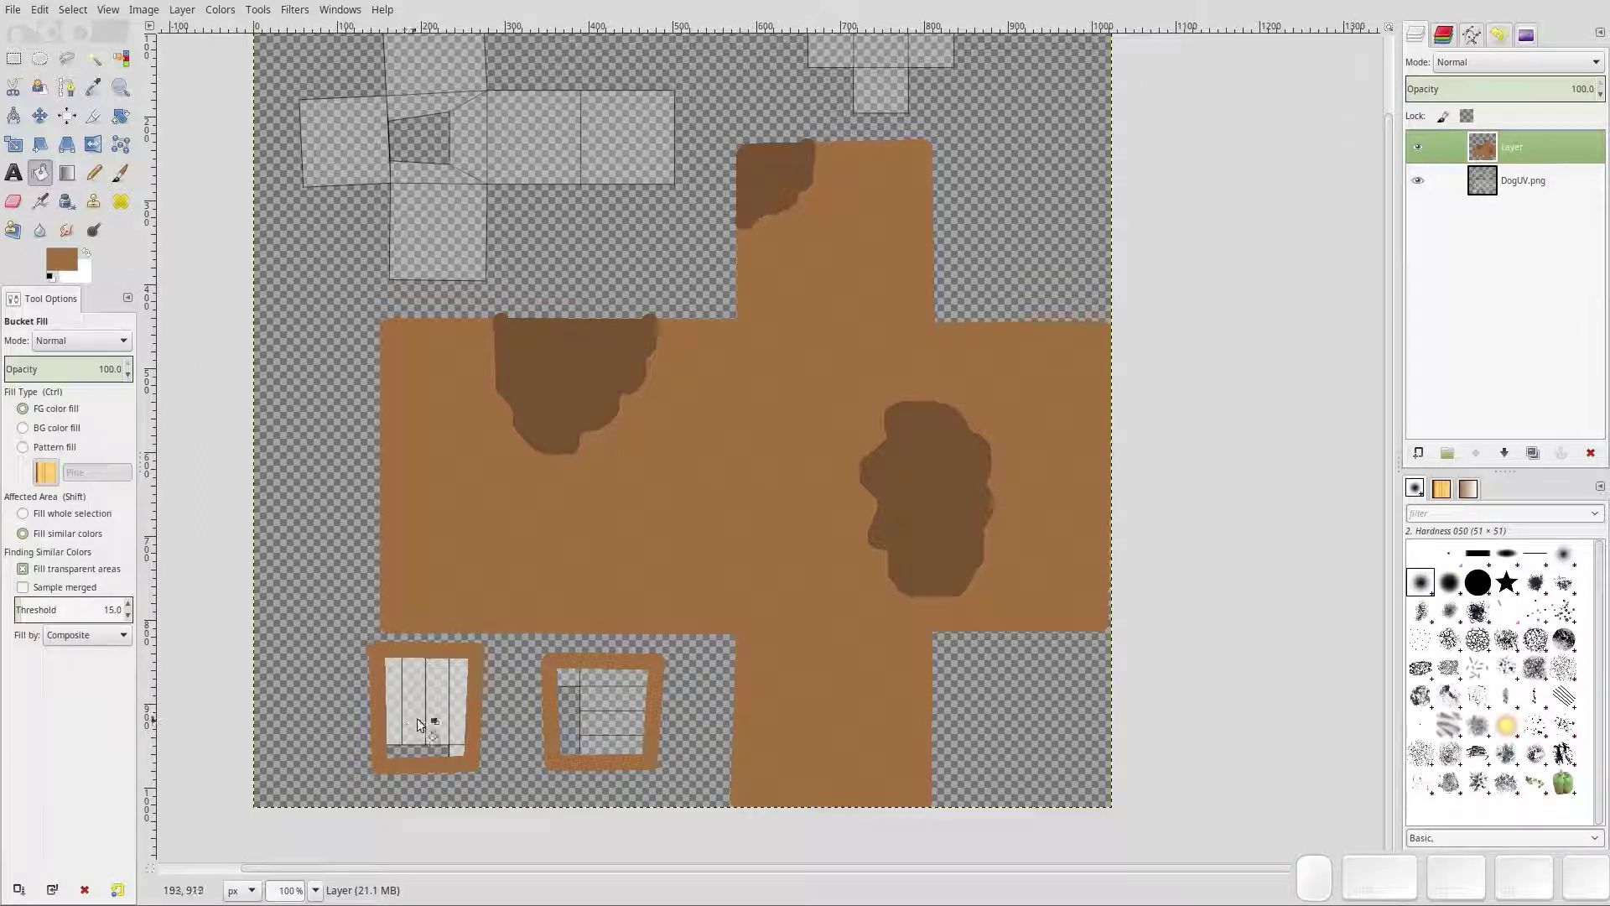
click(425, 719)
click(616, 726)
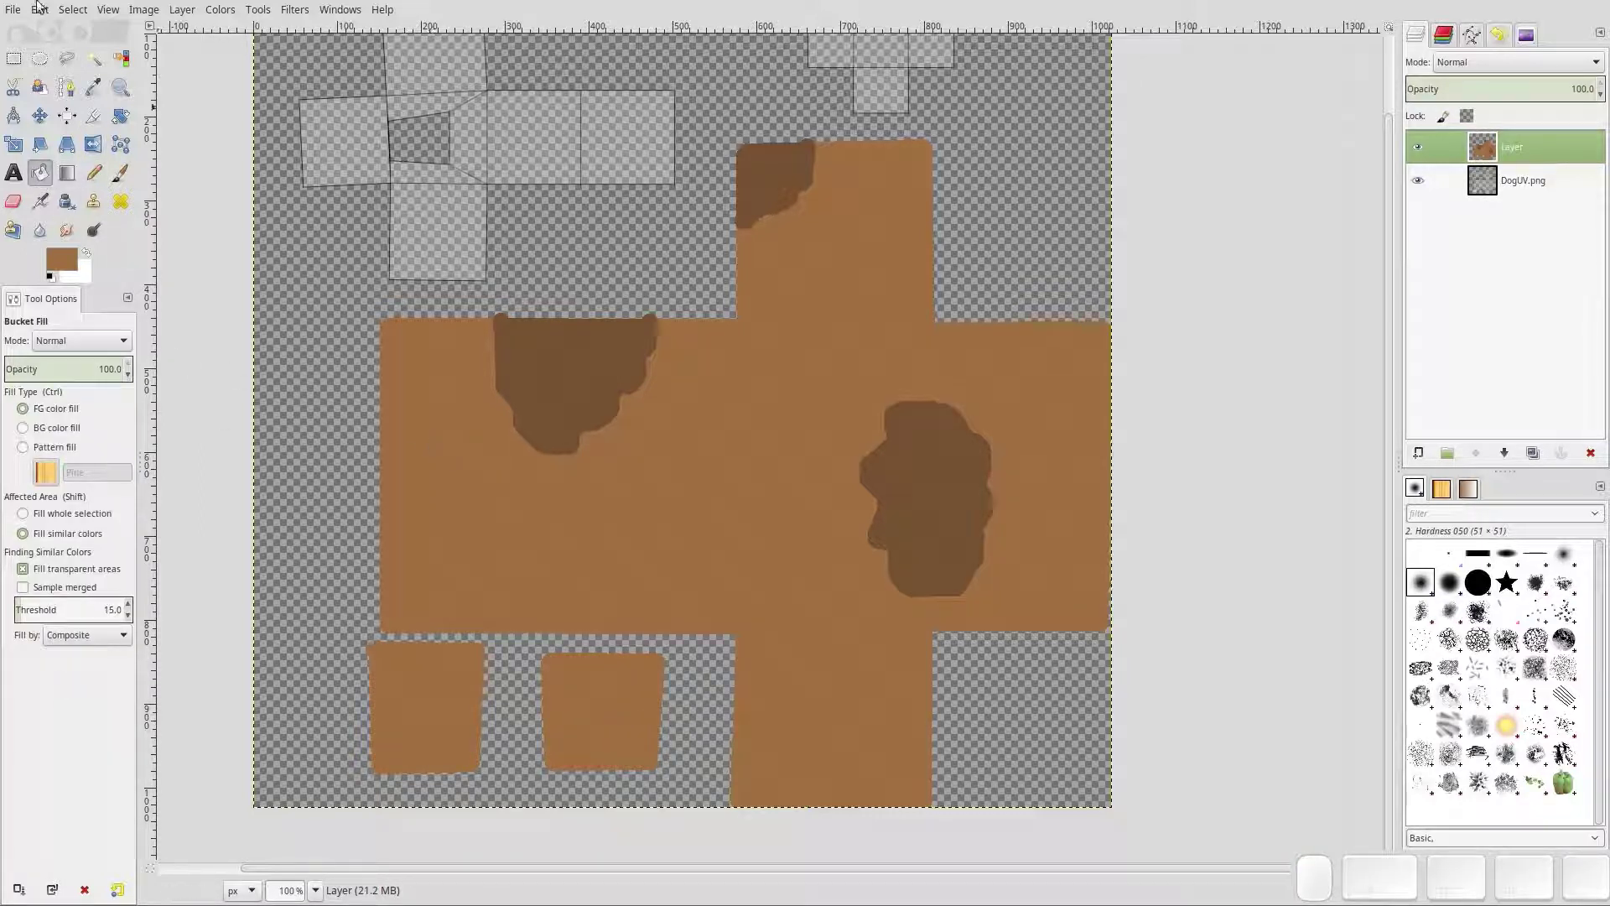
Export the painted image as Dog.png in the Minetest folder, keeping the offered PNG options
click(10, 11)
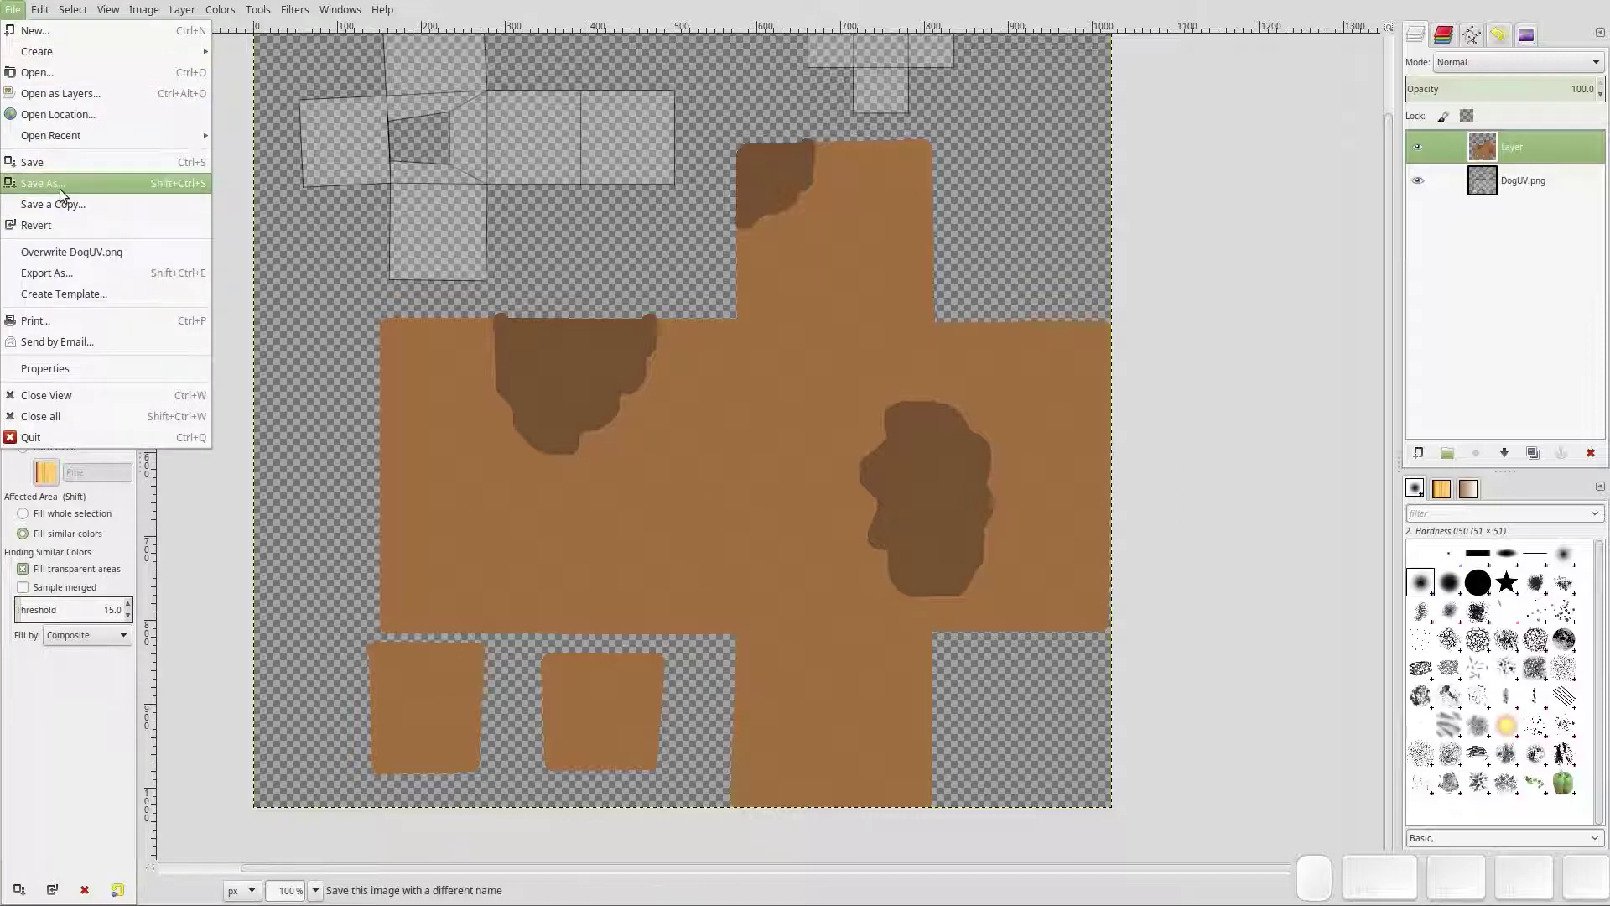
key(Escape)
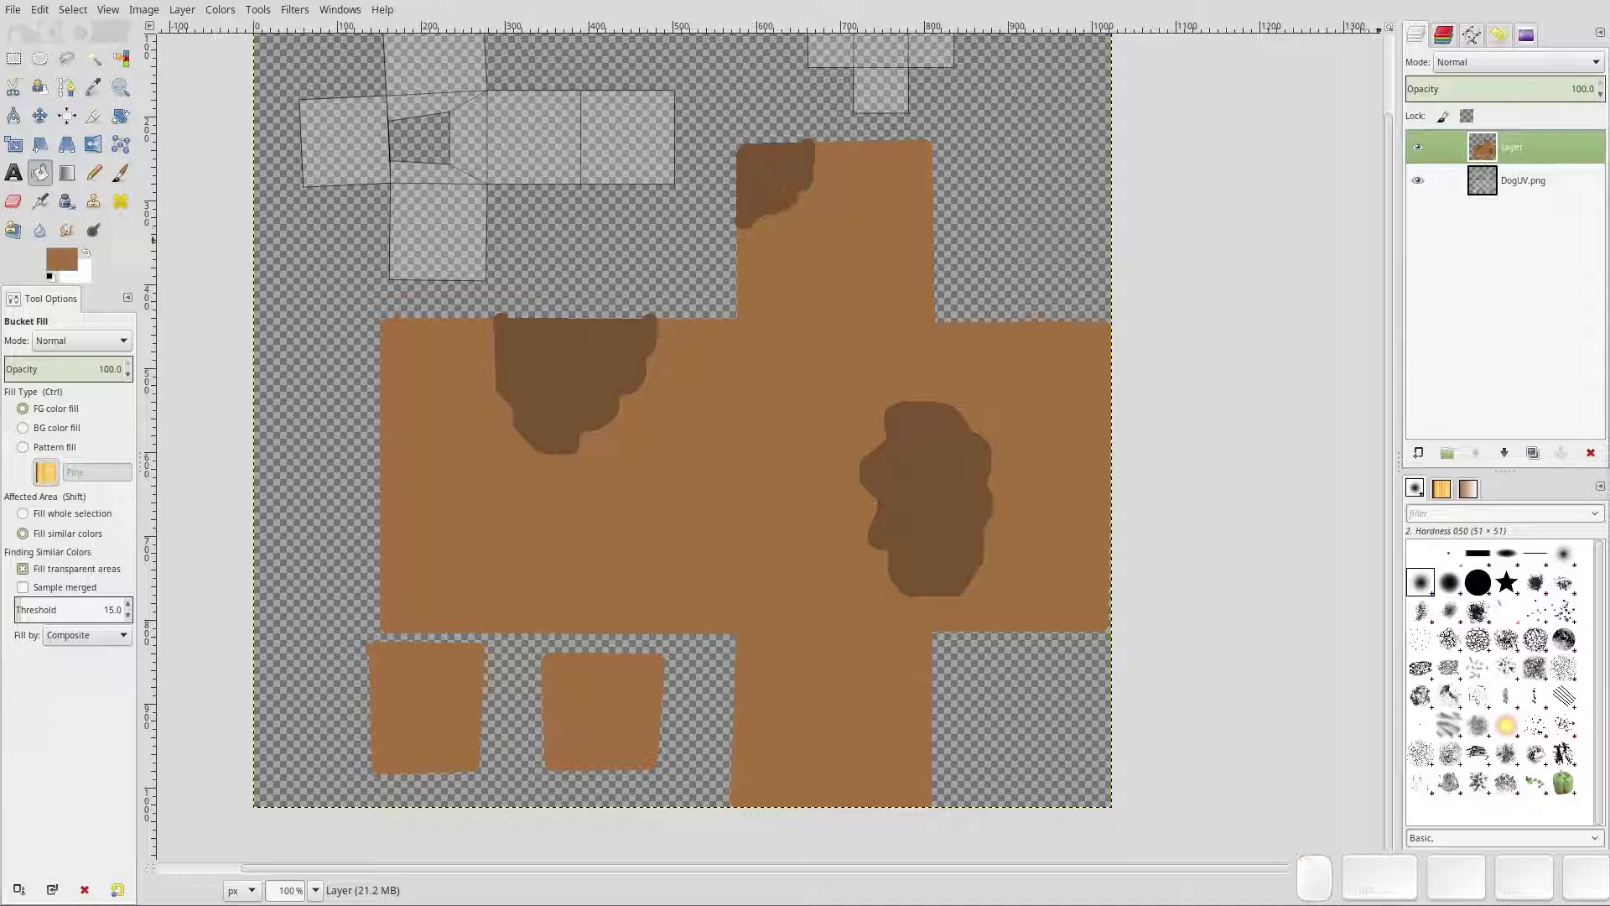
click(830, 272)
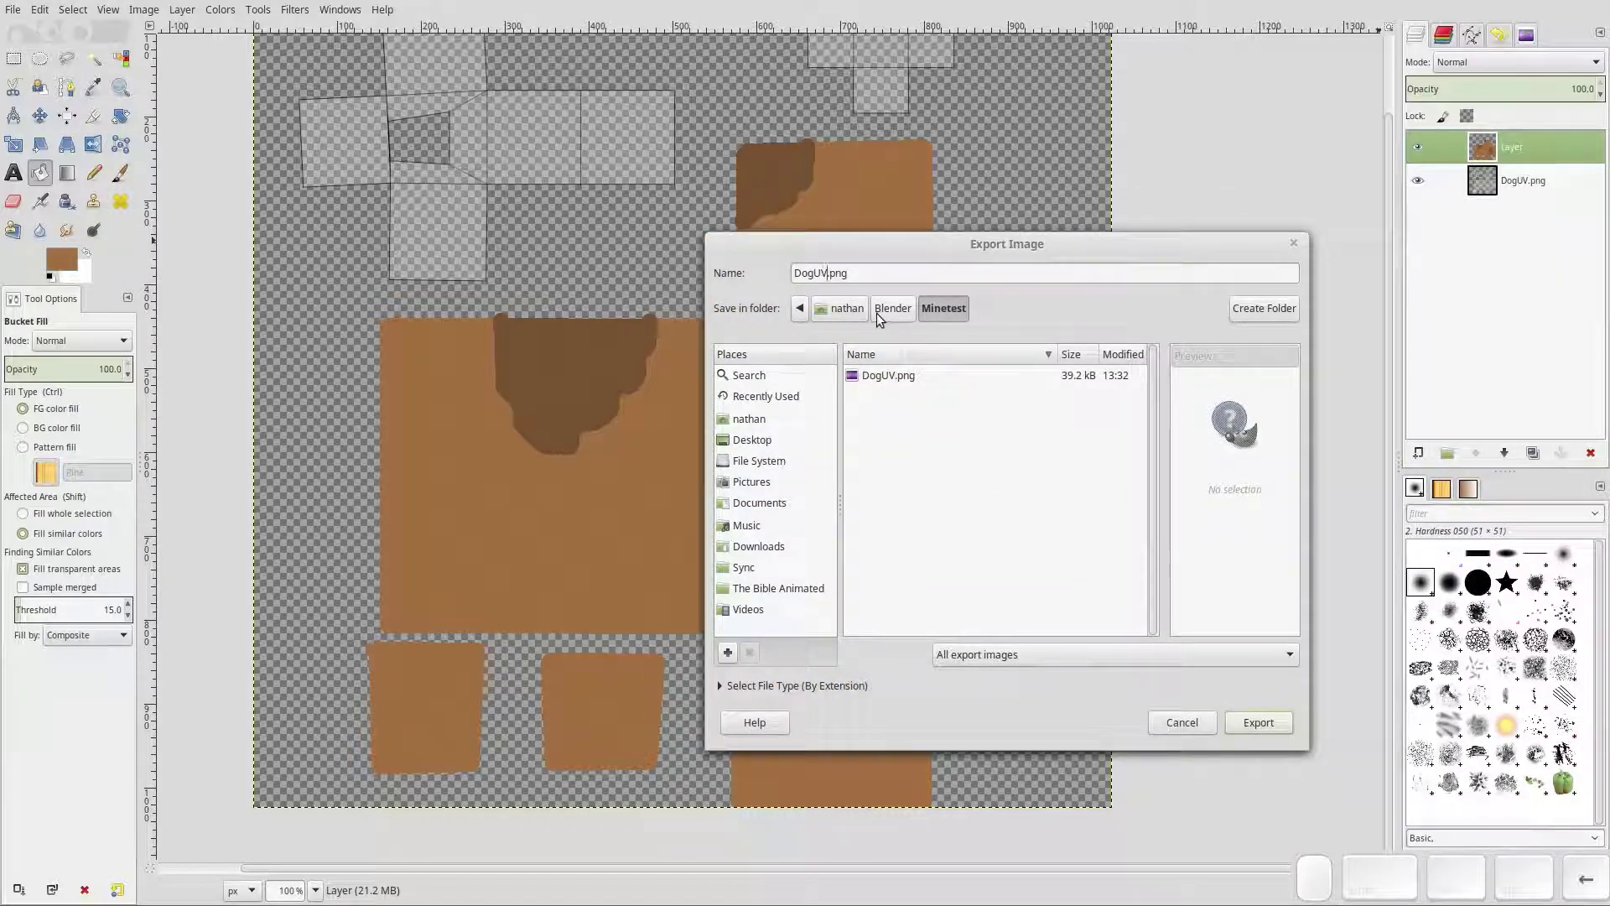
key(BackSpace)
key(BackSpace)
key(Return)
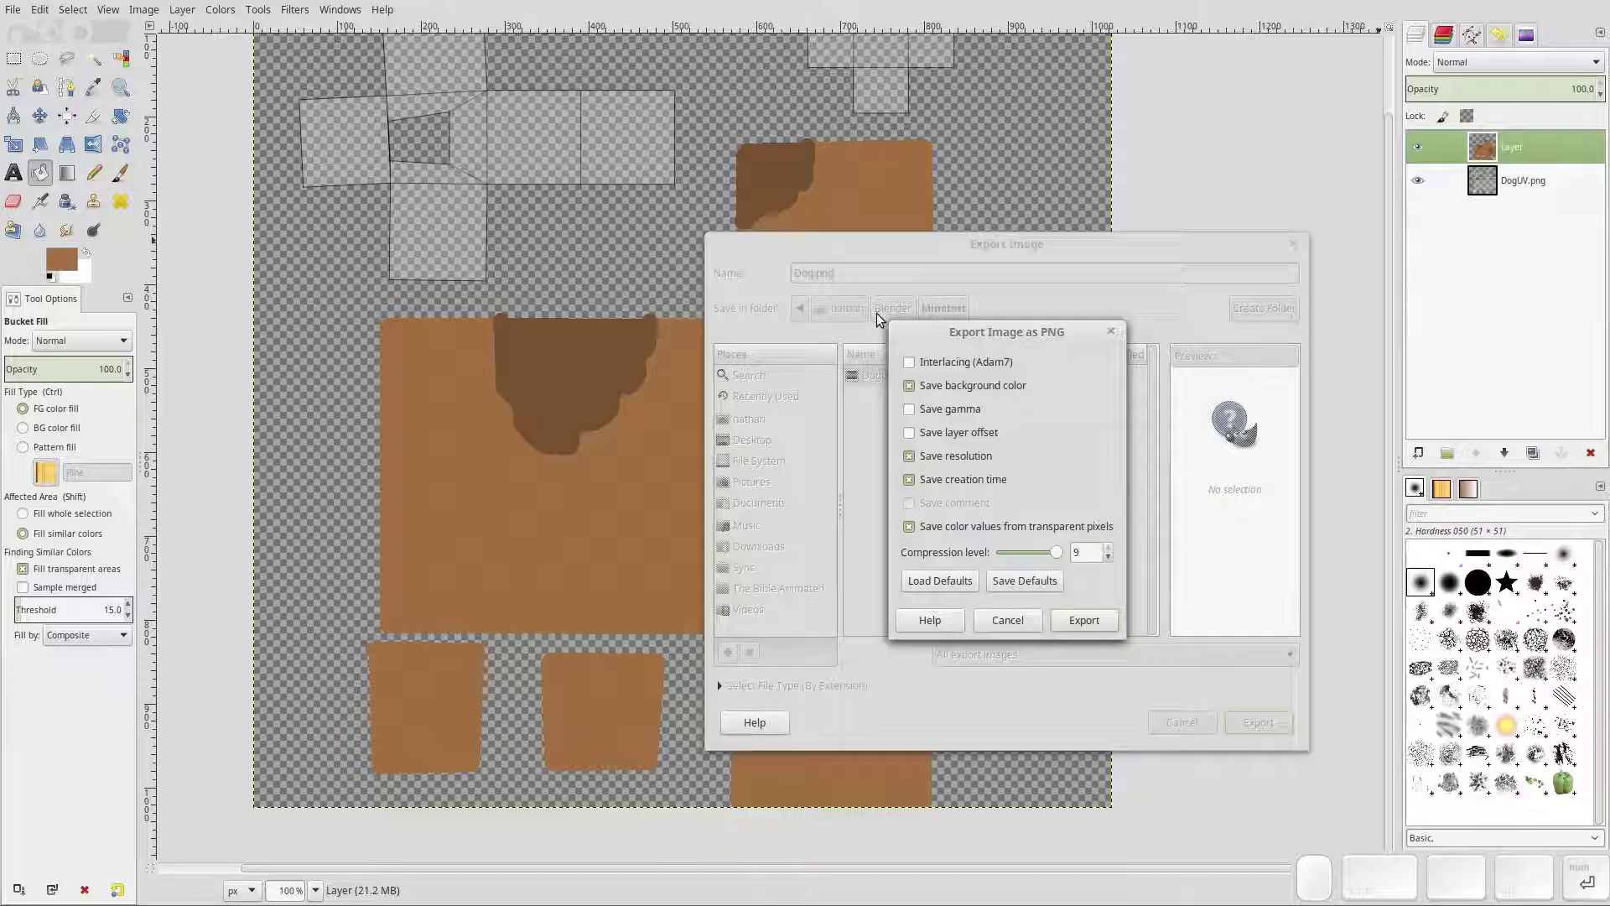
key(Return)
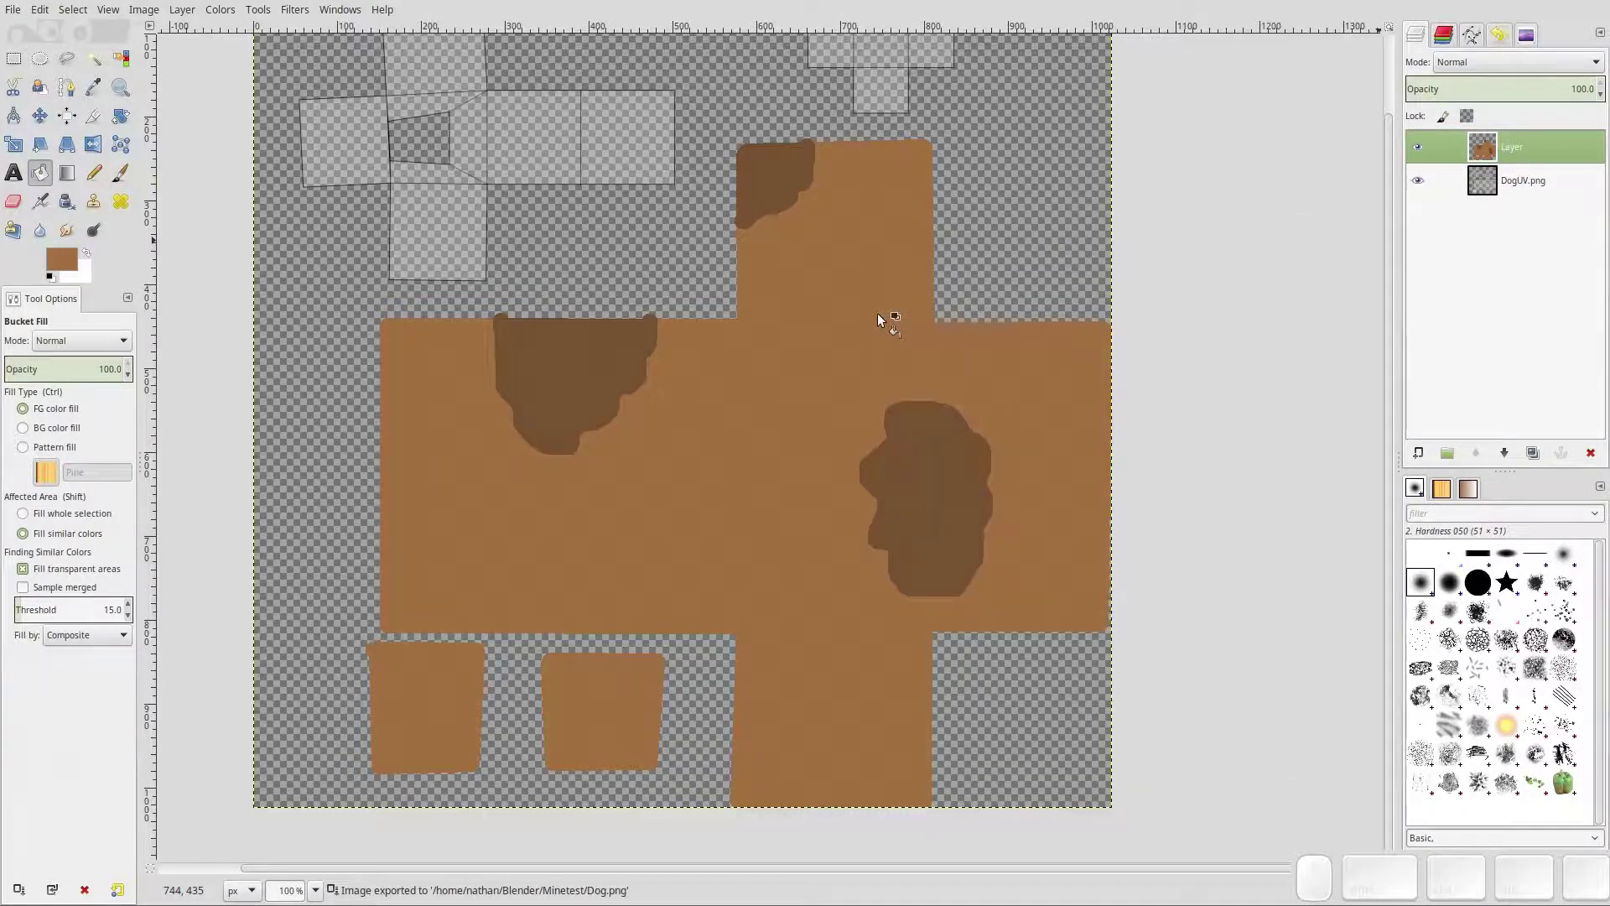
Switch to Blender and open Dog.png from the Minetest folder as the image in the UV editor
key(alt+Tab)
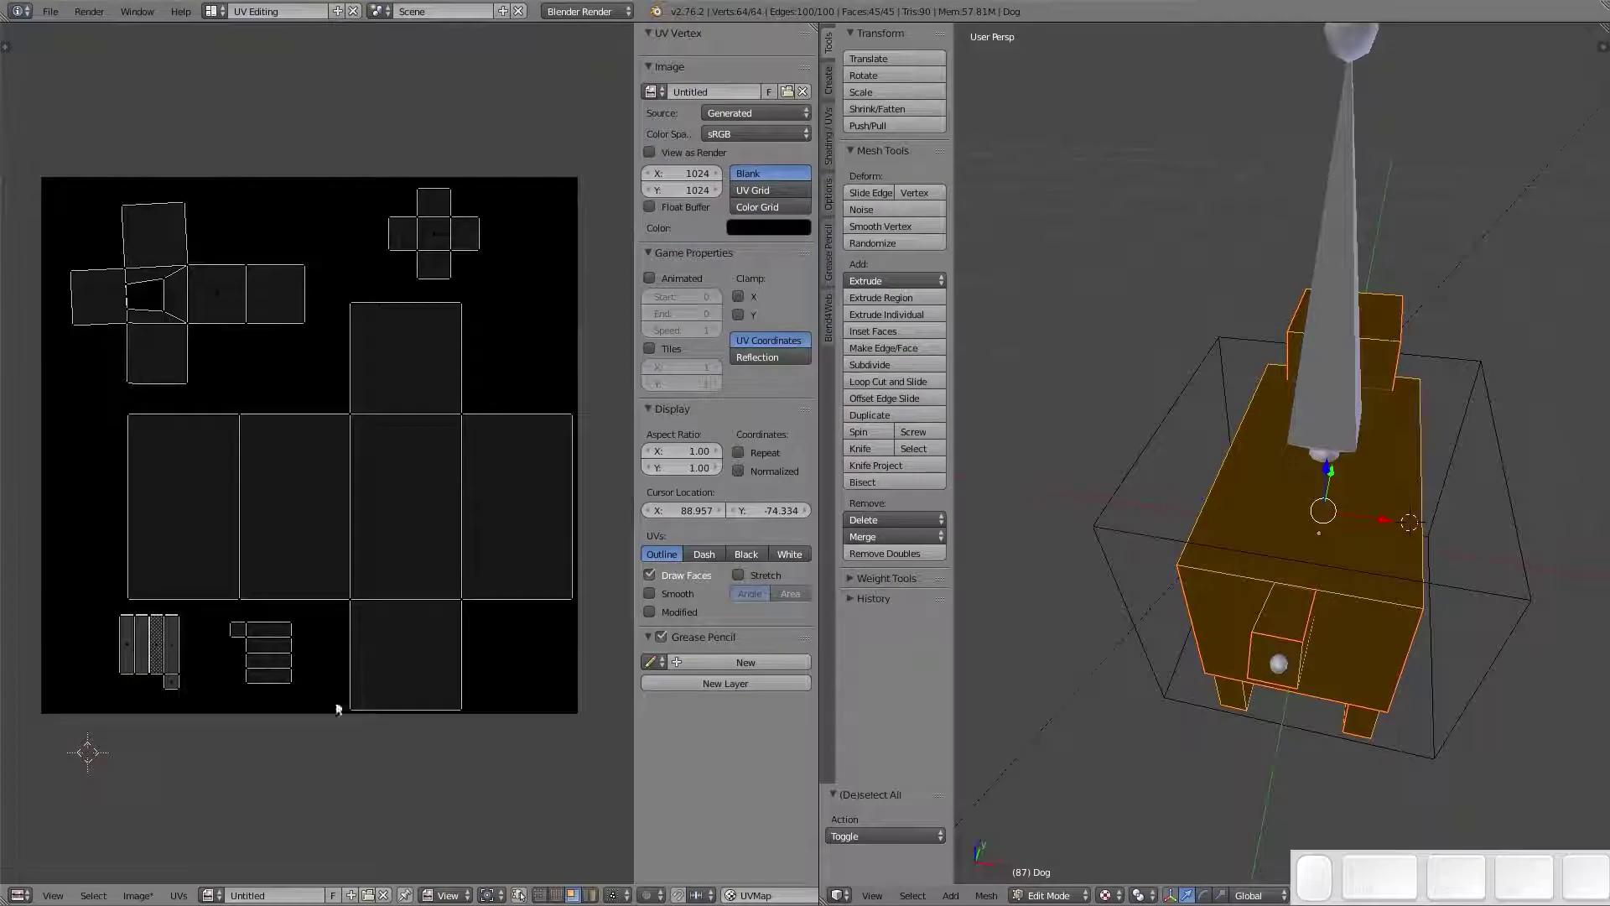
click(172, 895)
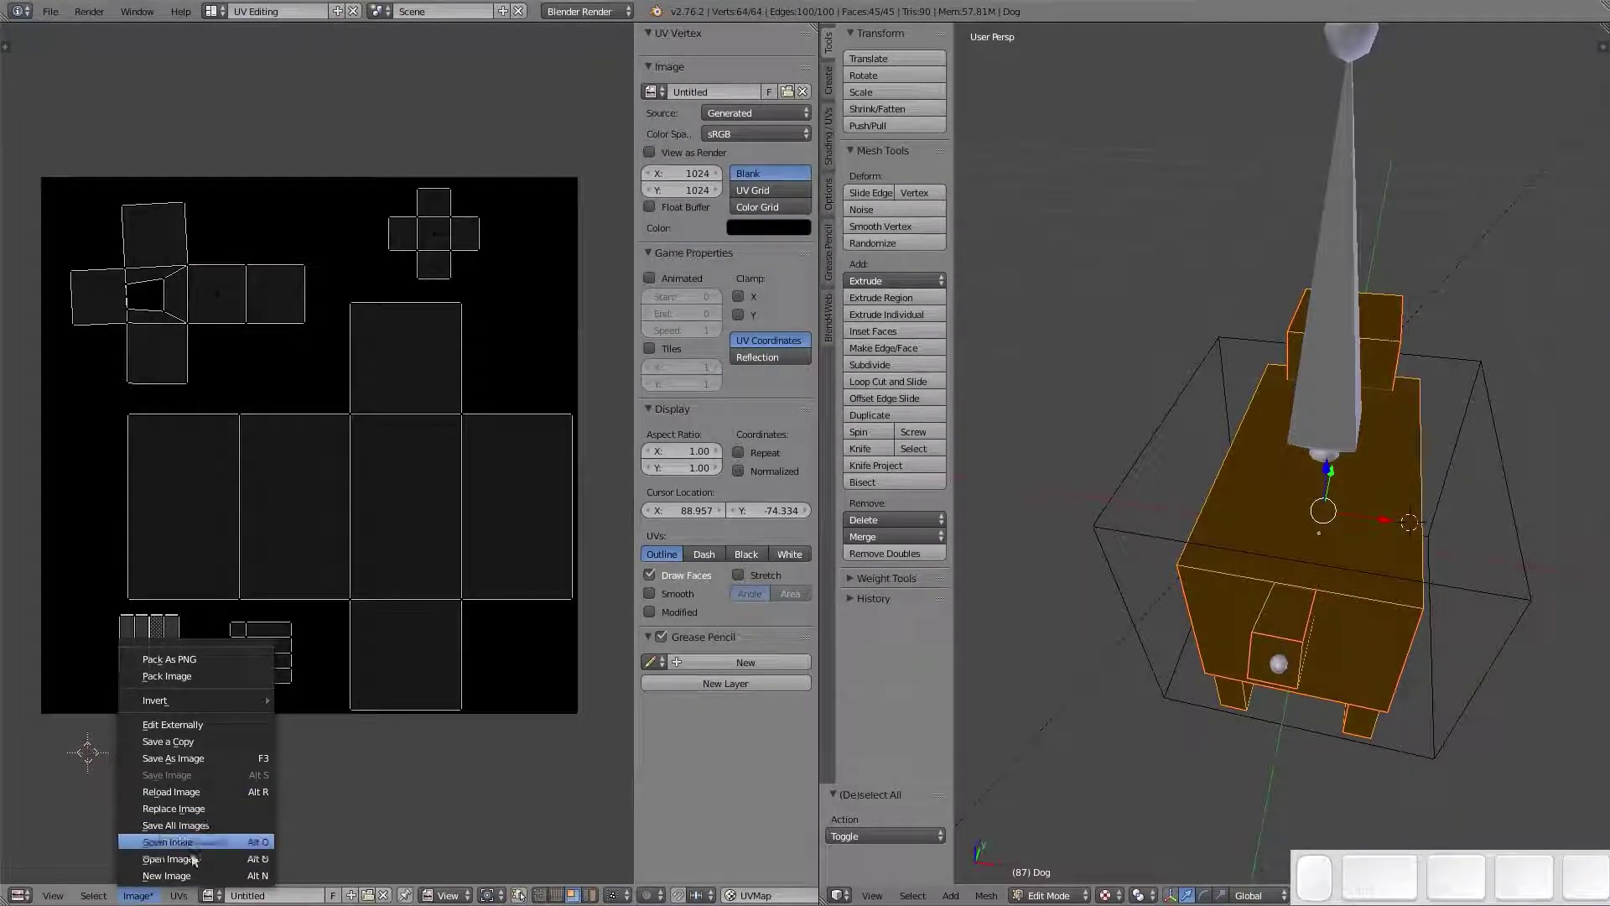
click(138, 895)
click(149, 855)
click(252, 113)
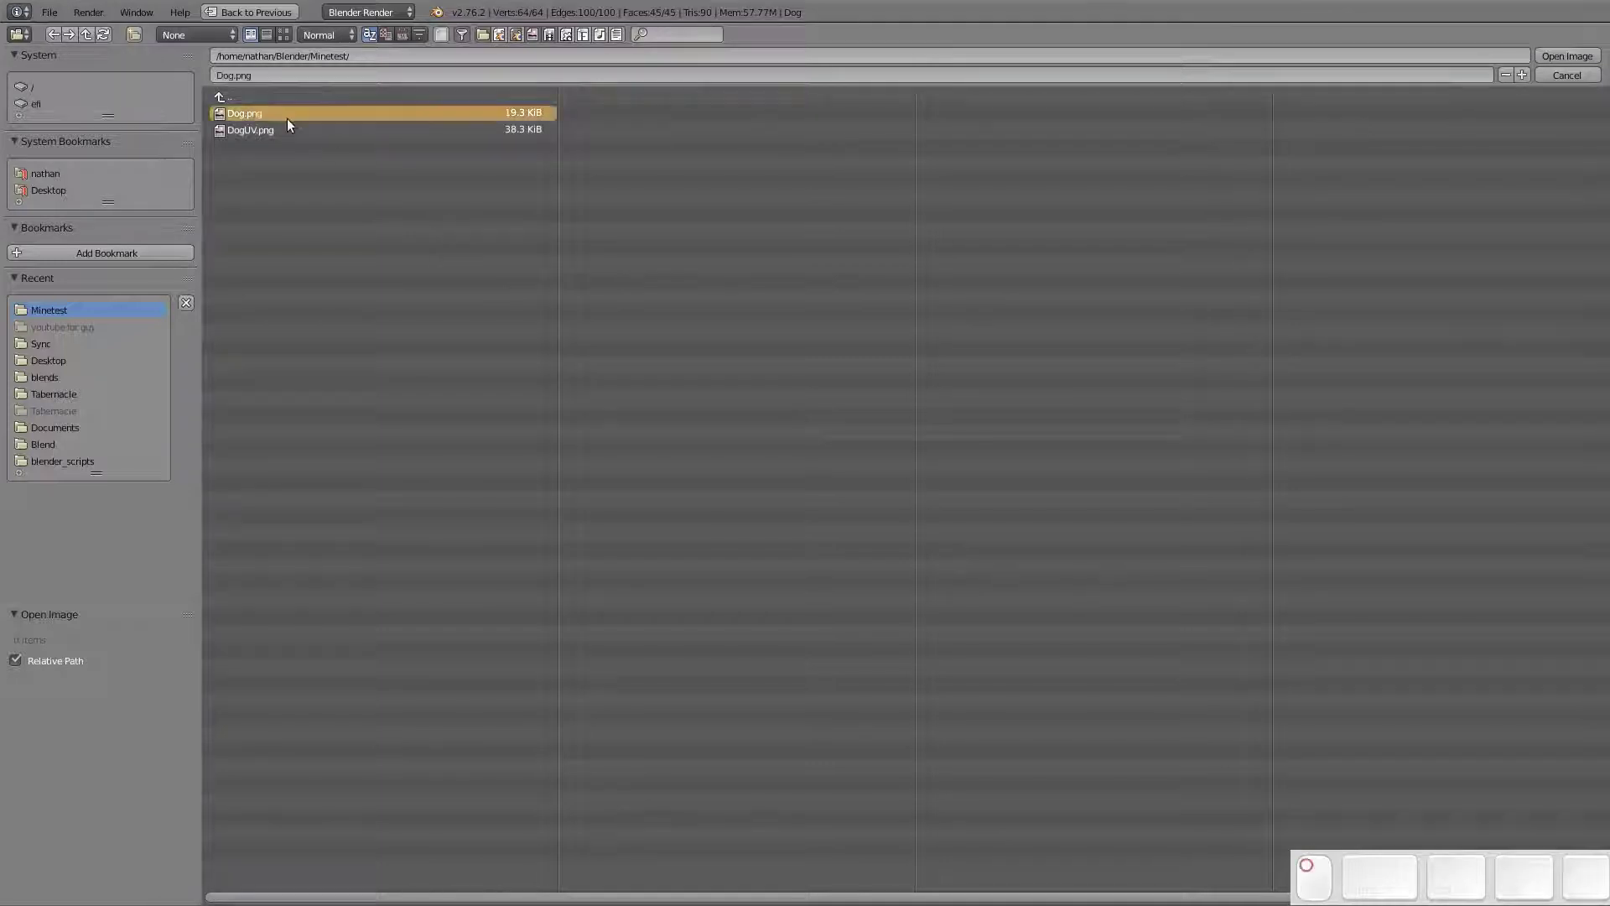
click(1567, 56)
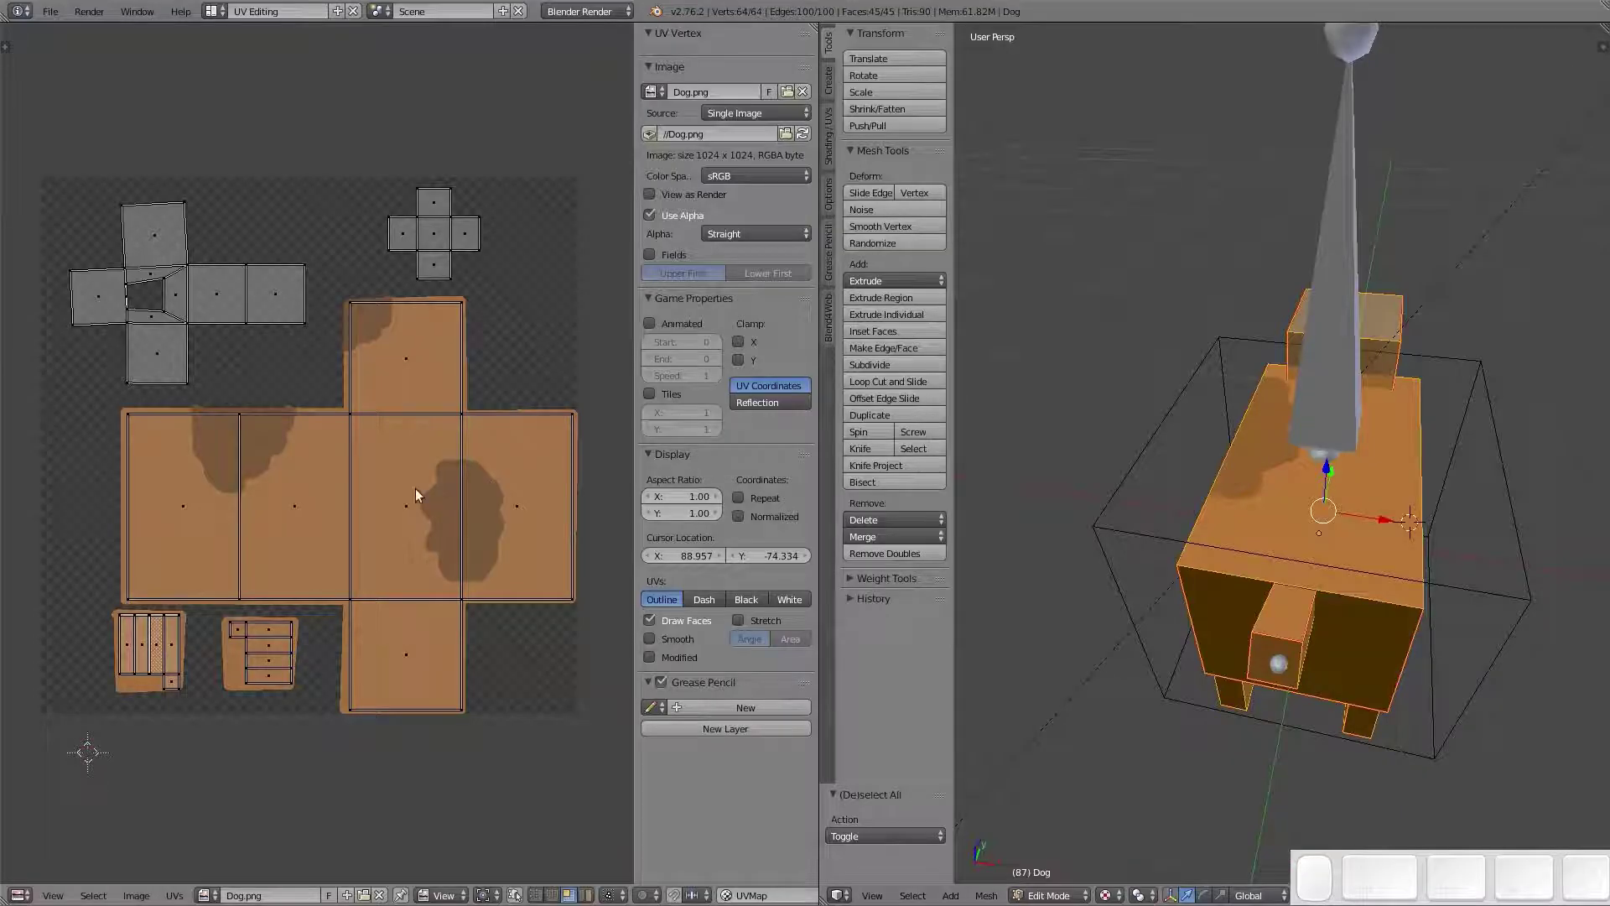
Deselect the whole mesh and examine from several sides how the fur texture and its patches sit on the dog's body
key(a)
middle_drag(1128, 533, 1367, 491)
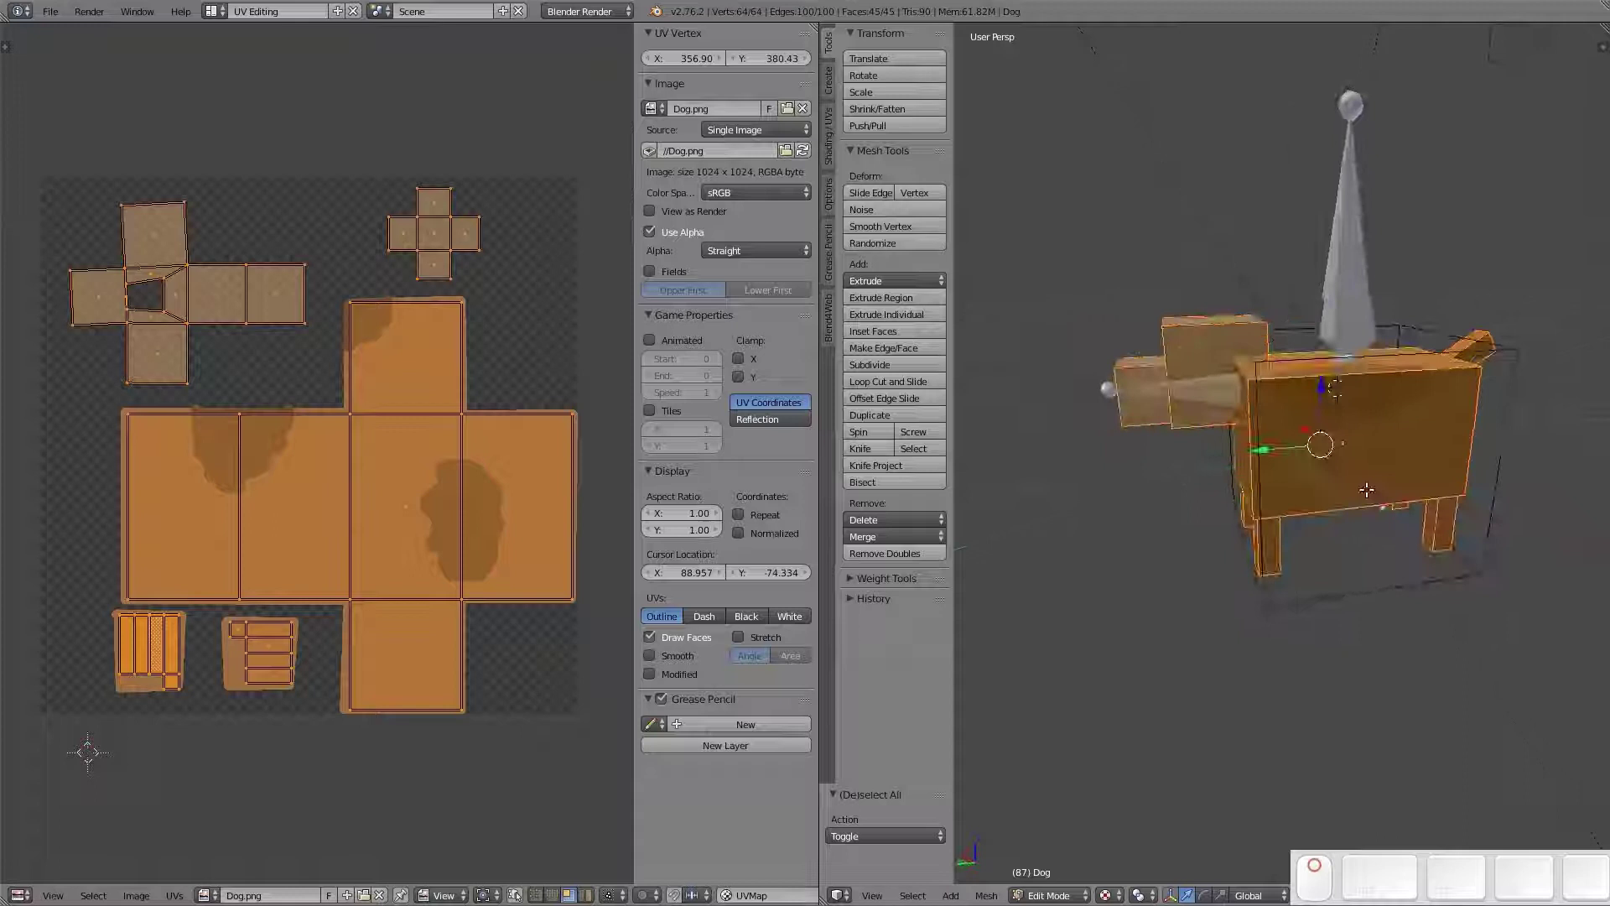
key(a)
scroll(1193, 364, up, 6)
middle_drag(1193, 364, 1600, 268)
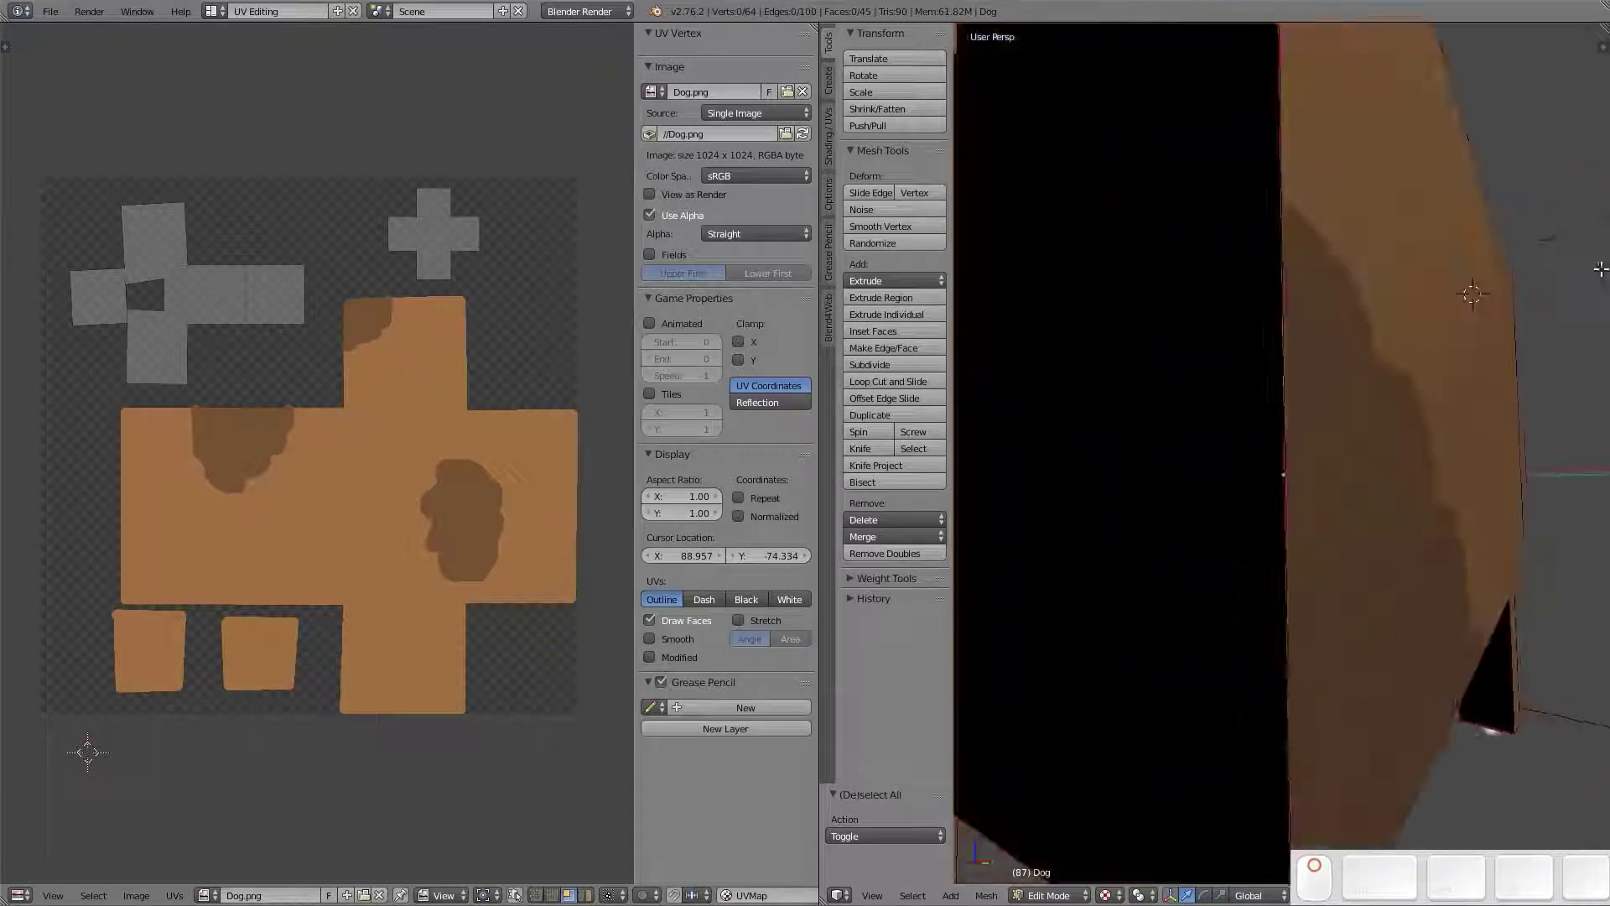
scroll(1469, 374, down, 6)
middle_drag(1451, 377, 1174, 436)
scroll(1467, 419, up, 6)
middle_drag(1411, 475, 1255, 398)
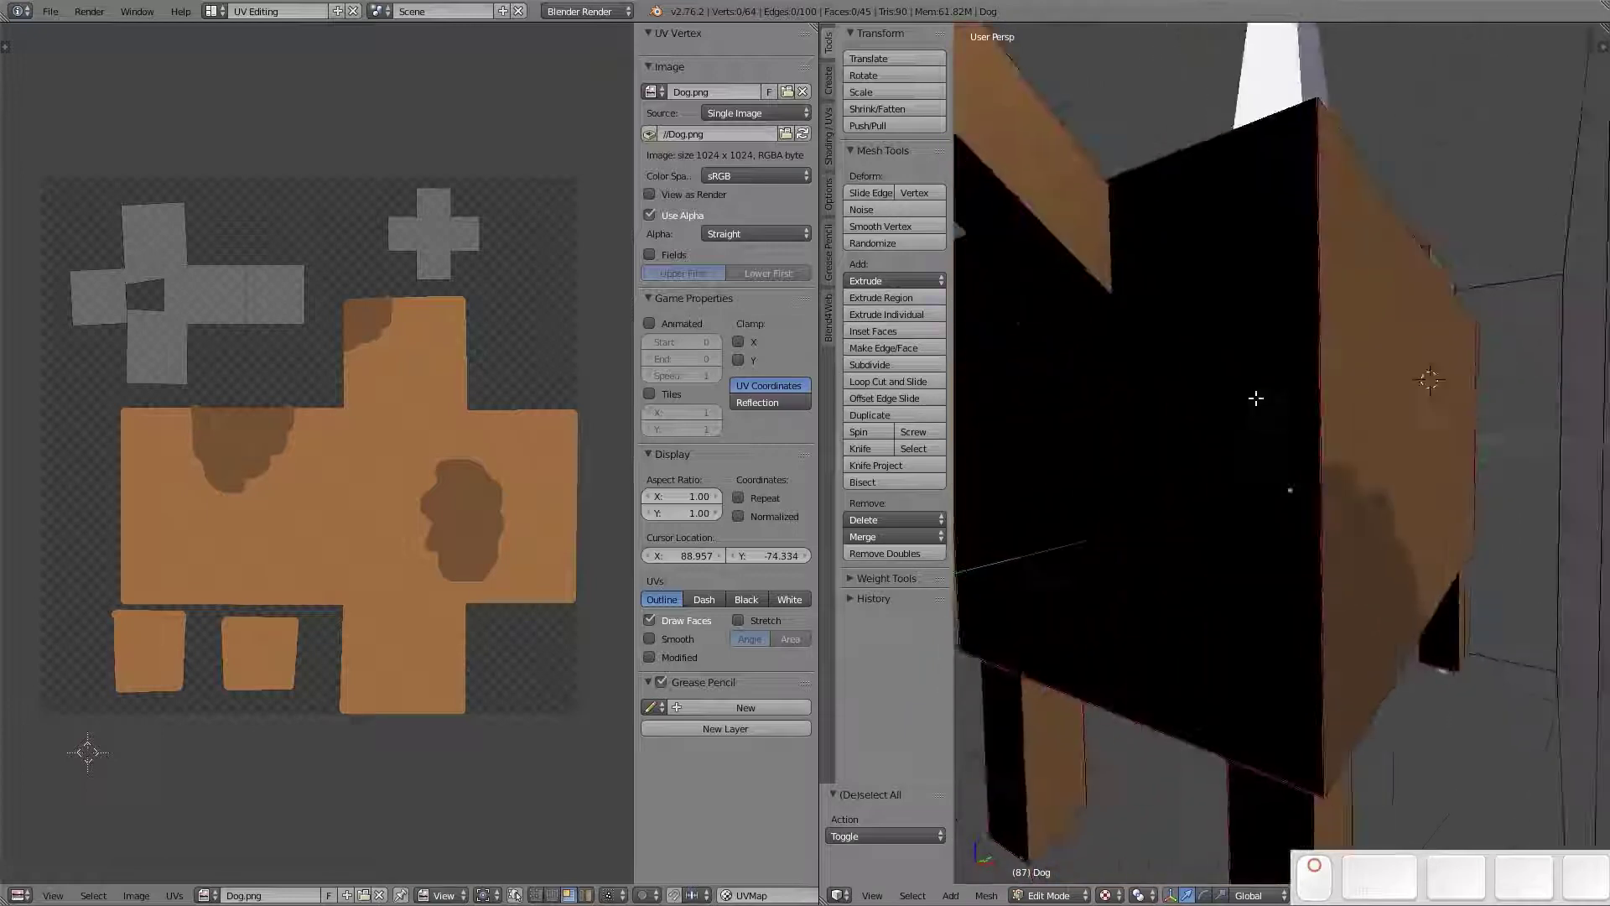
scroll(1254, 481, down, 10)
Leave Edit Mode and show the scene with its lamps from the top view
key(Tab)
mouse_move(1276, 472)
middle_down()
mouse_move(1229, 514)
mouse_move(1279, 493)
middle_up()
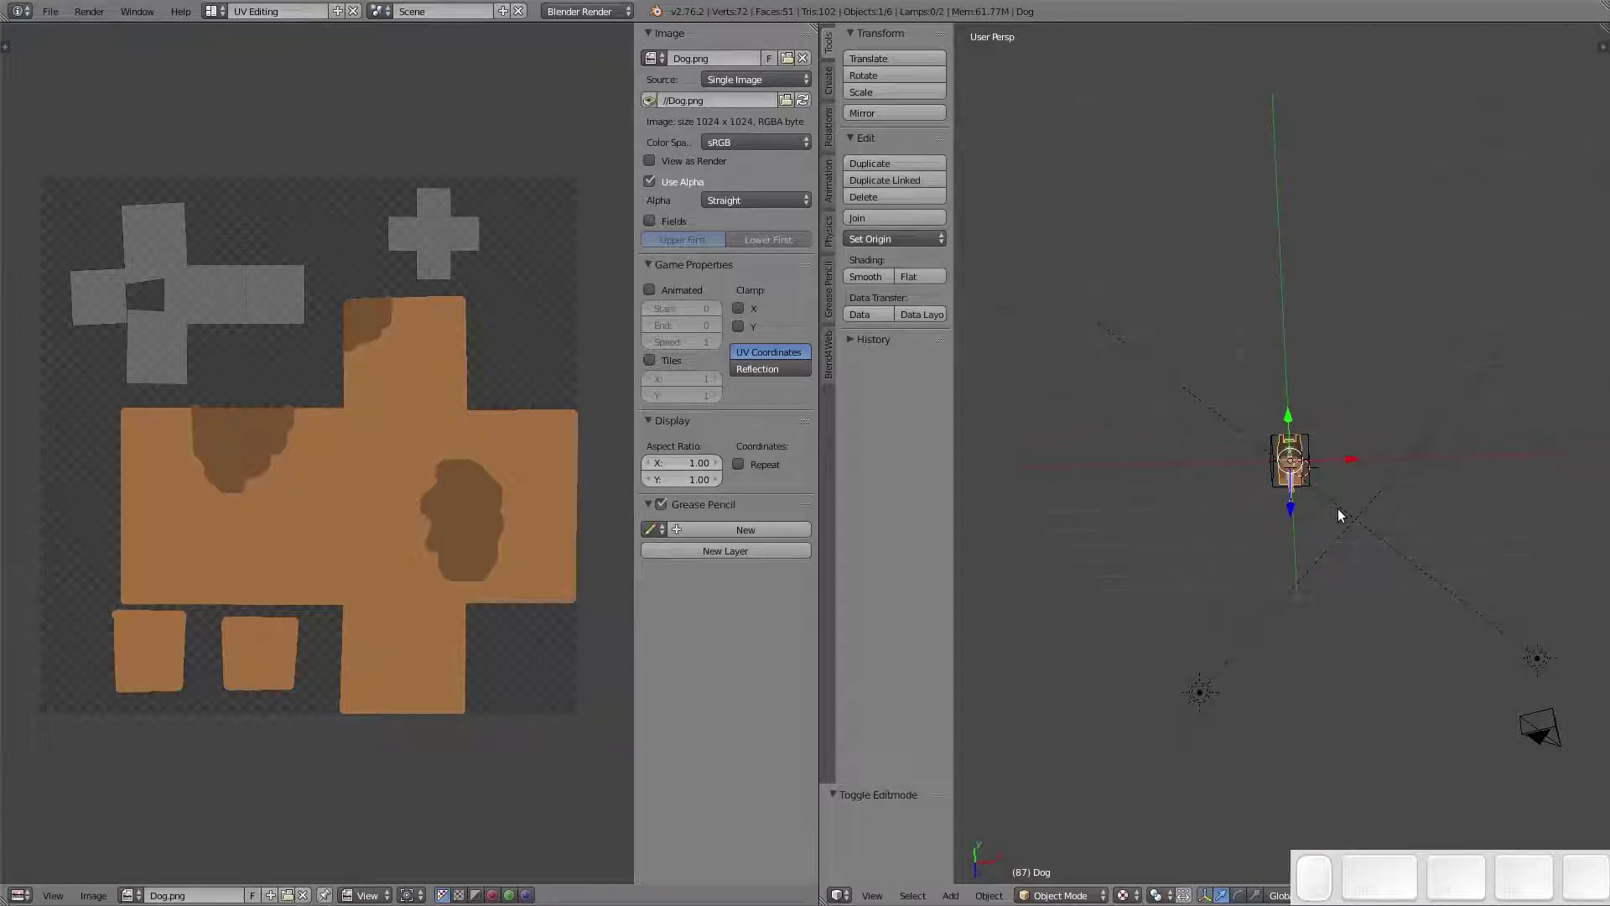
key(KP_7)
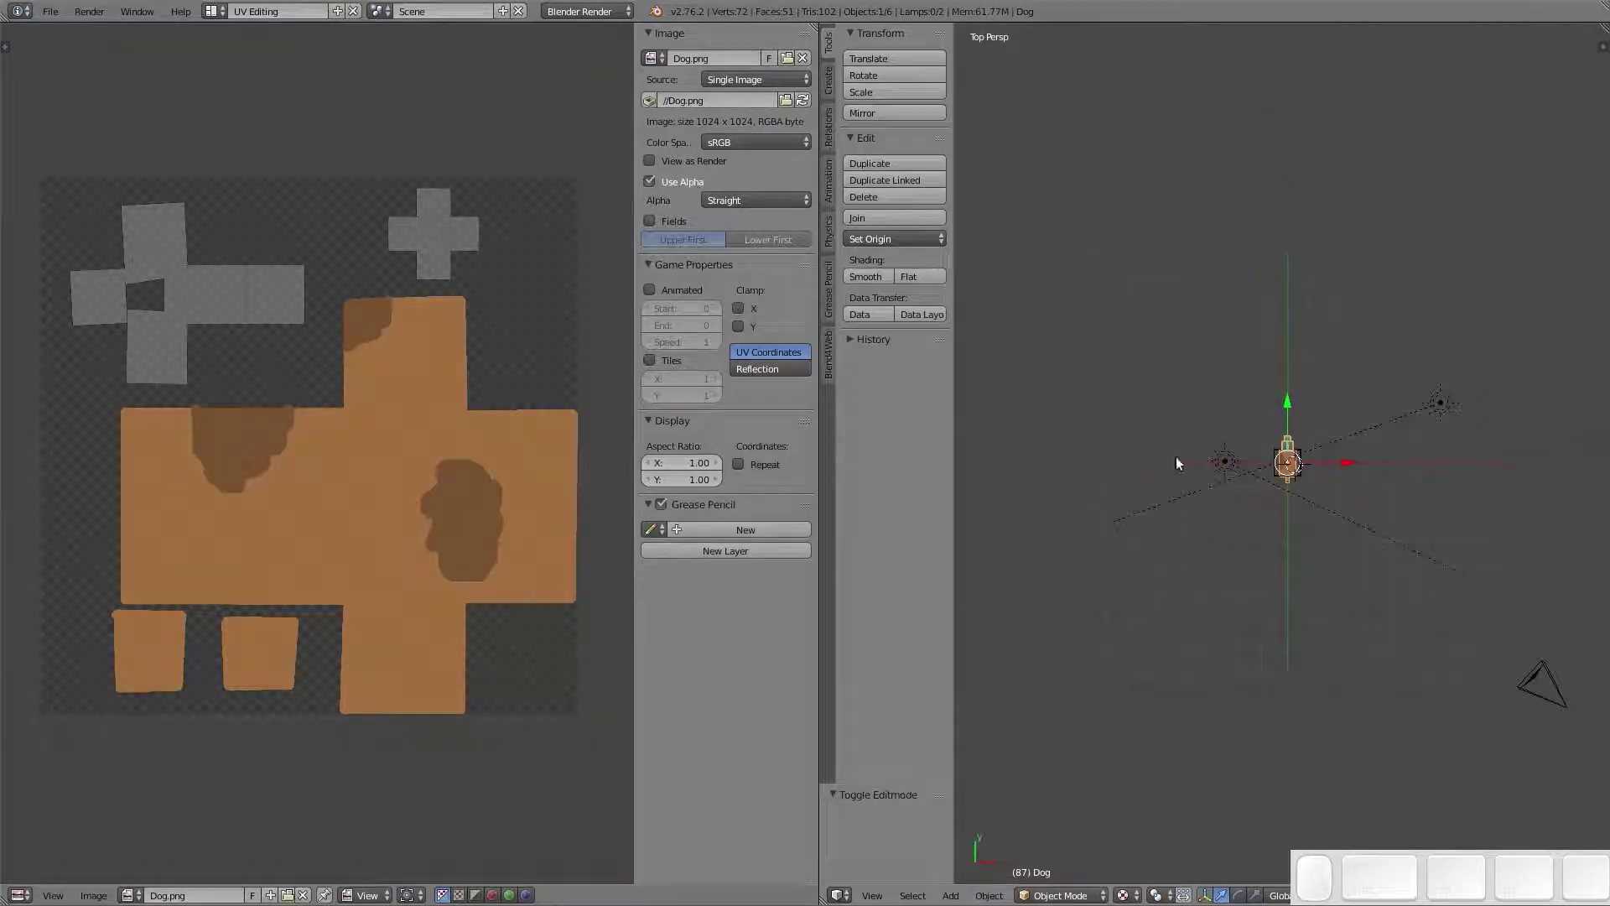
Rotate the lamp nearest the dog by about -102° in the top view
right_click(1223, 462)
key(r)
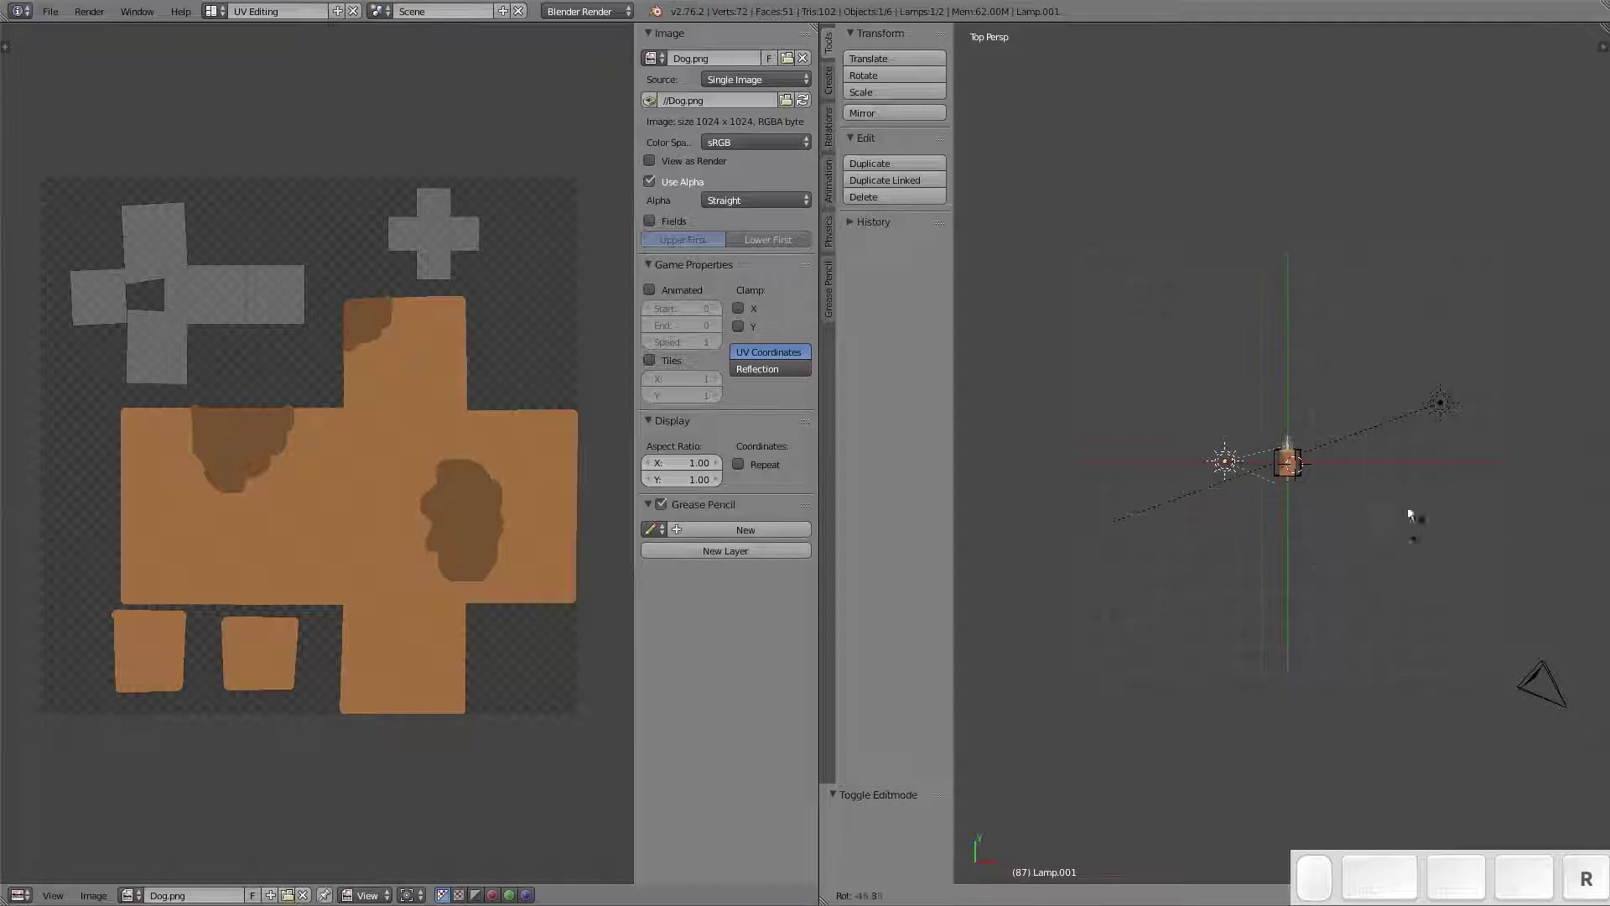
click(1310, 363)
Examine up close how the dog's body and its dark patches look under the changed lighting
scroll(1308, 572, up, 3)
middle_drag(1351, 658, 1304, 505)
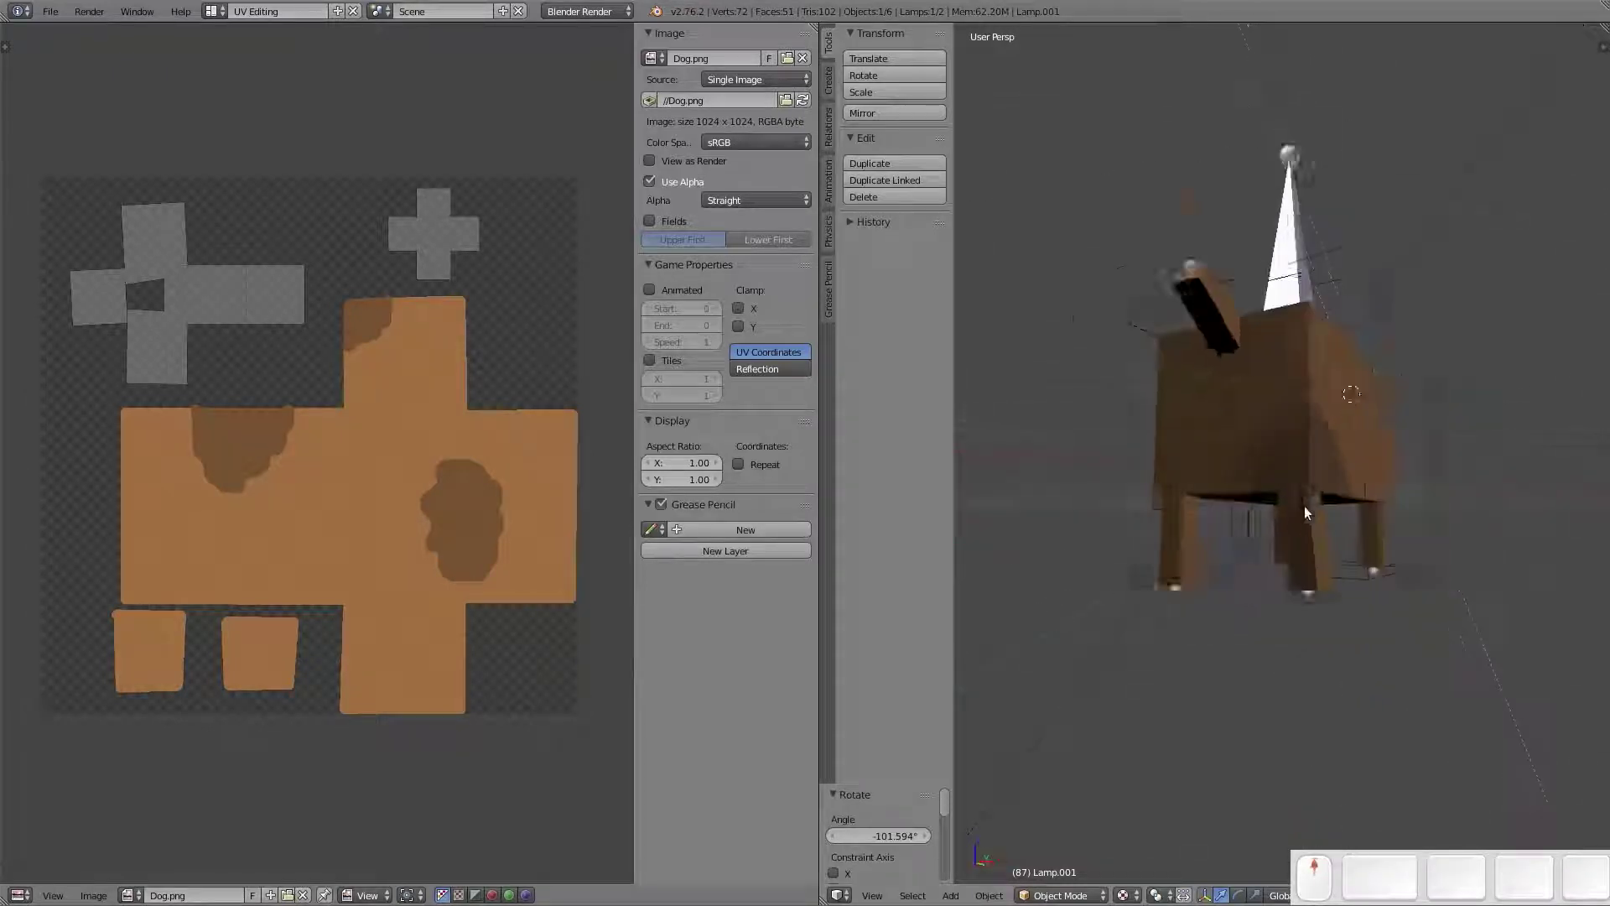
scroll(1304, 506, up, 6)
scroll(1384, 496, down, 2)
scroll(1372, 518, down, 2)
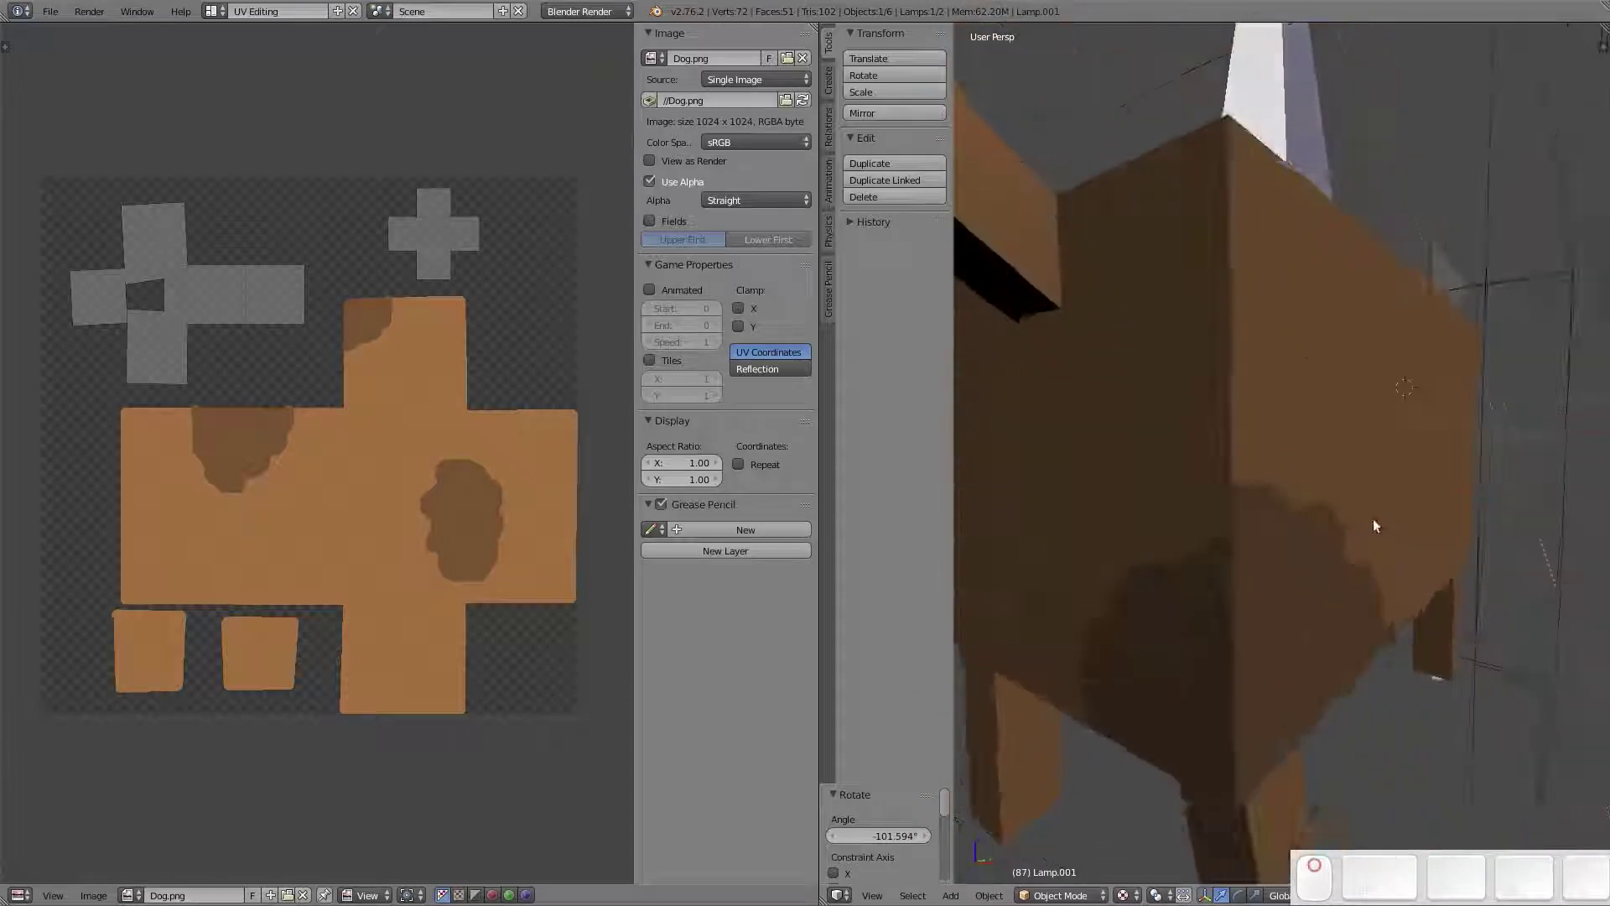
scroll(1381, 491, up, 2)
middle_drag(1381, 491, 1425, 520)
scroll(1416, 481, up, 2)
scroll(1397, 511, down, 5)
scroll(1360, 527, up, 2)
scroll(1360, 529, down, 3)
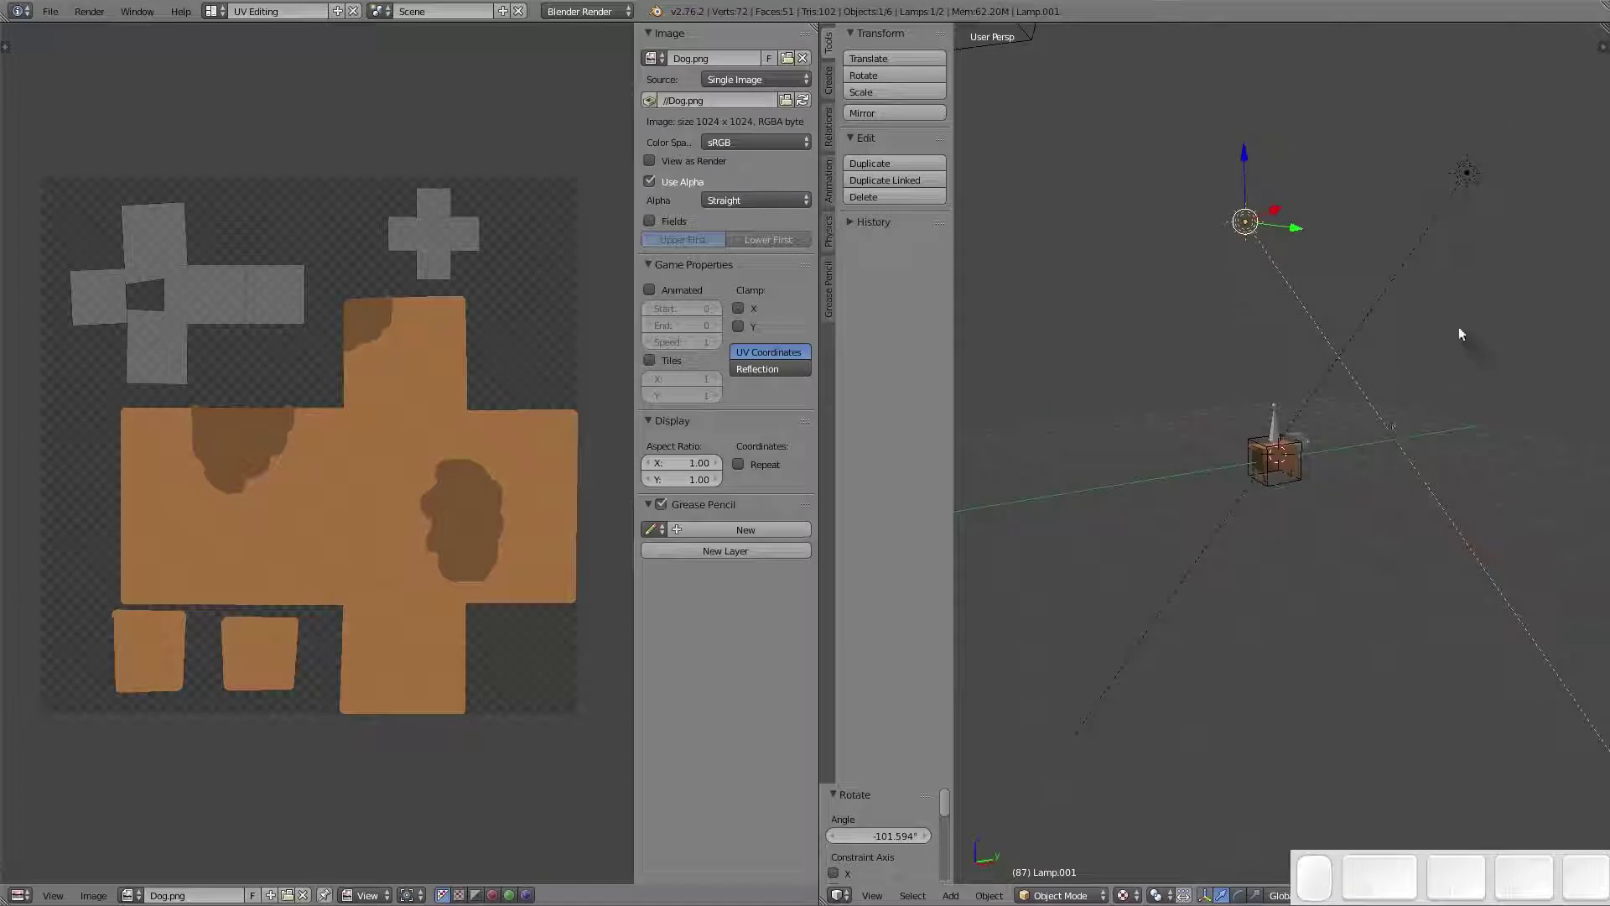
Rotate the other lamp in the right view and move it about -1.21 in Y and -7.46 in Z
right_click(1467, 173)
key(KP_3)
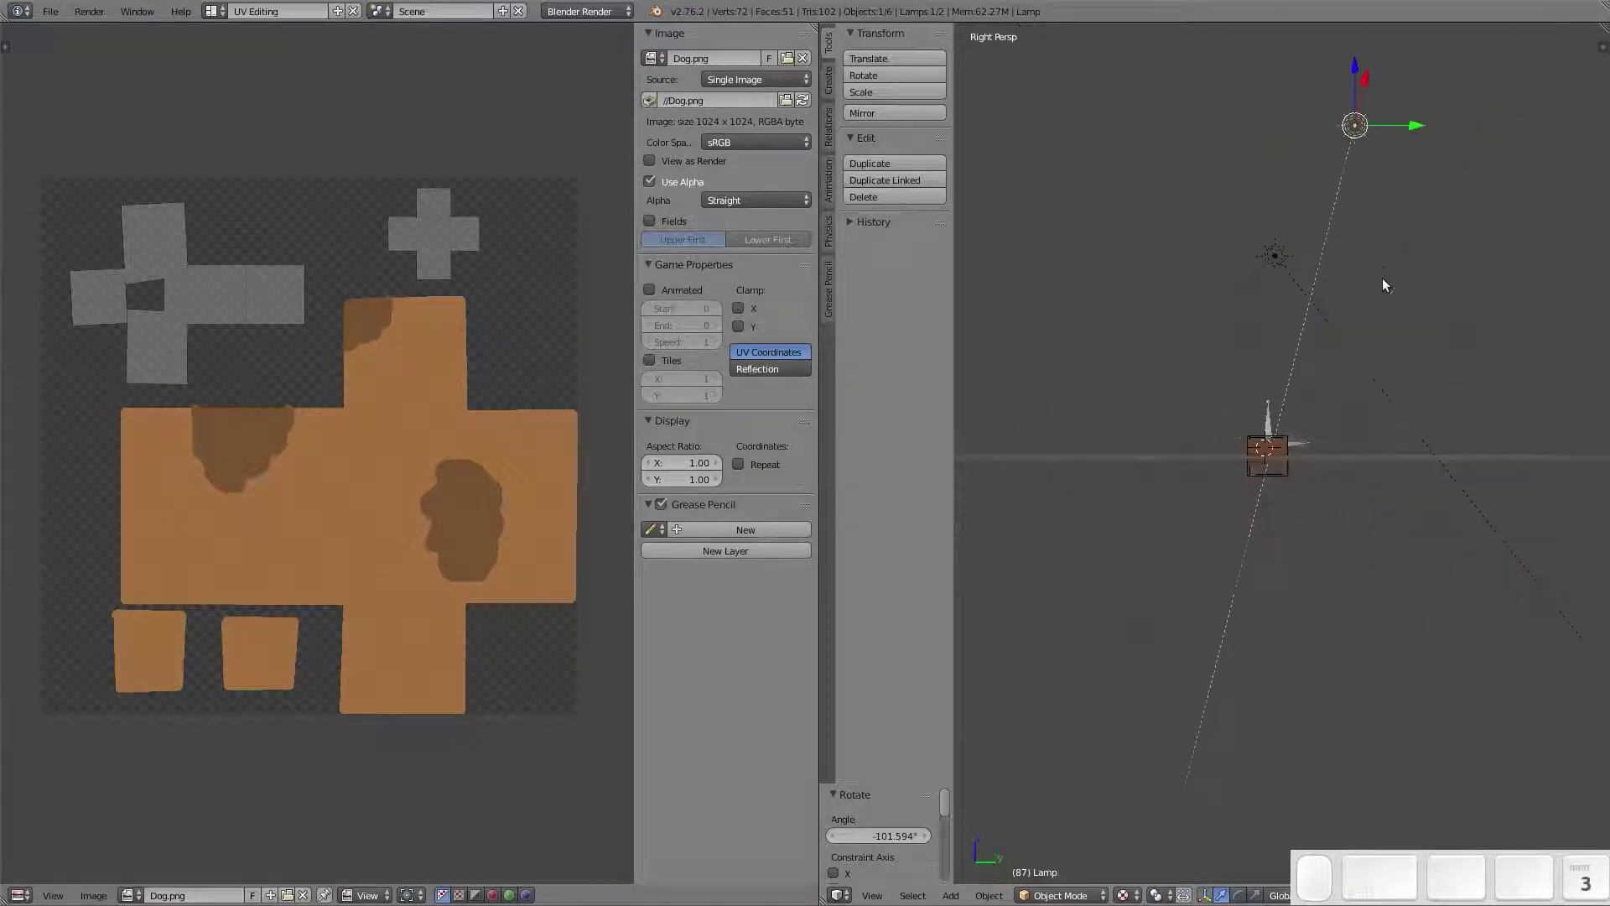
key(r)
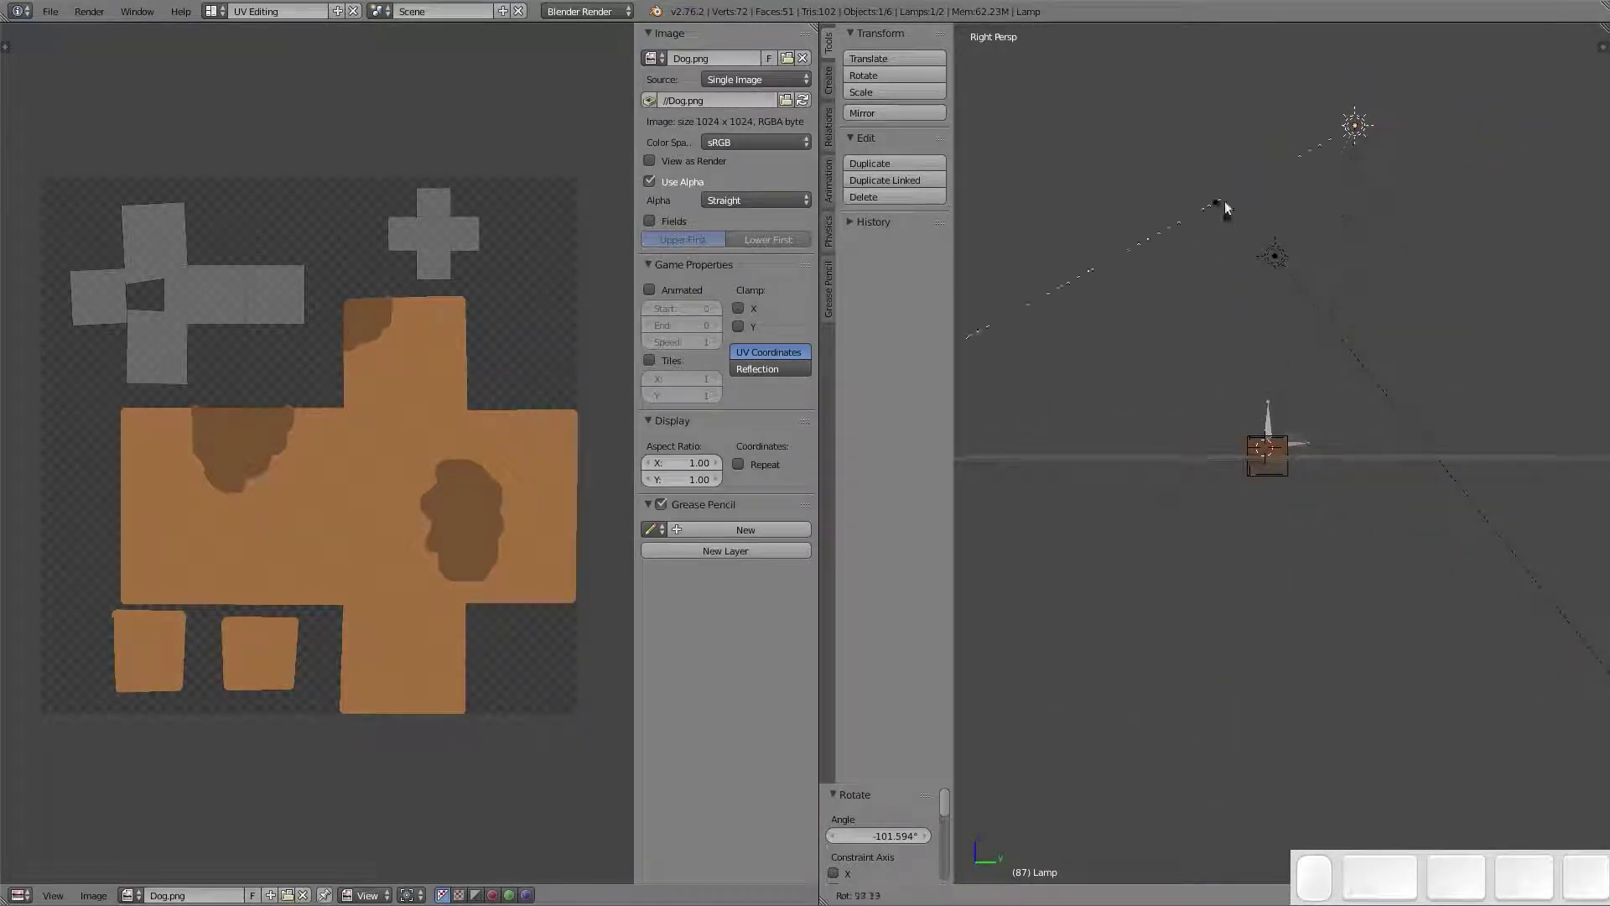
click(1323, 74)
drag(1351, 142, 1284, 562)
Examine how the dark patch meets across the edge between the dog's rear and side faces
scroll(1287, 560, up, 6)
middle_drag(1282, 568, 1374, 494)
scroll(1318, 491, up, 8)
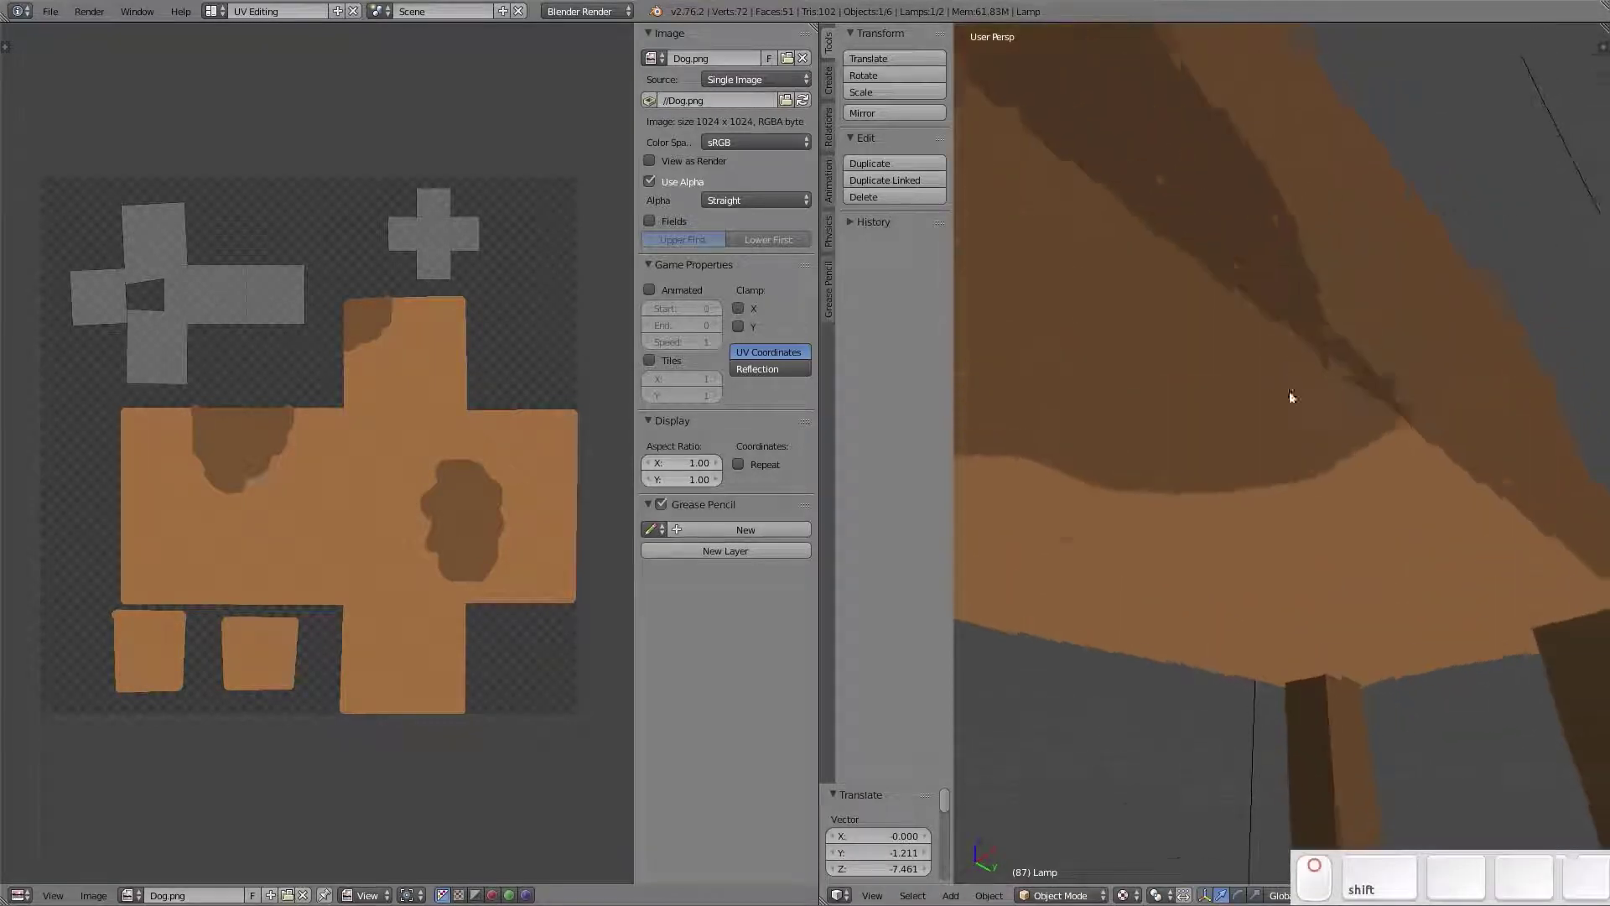
shift+middle_drag(1289, 391, 1387, 413)
scroll(1348, 403, down, 3)
scroll(1337, 395, up, 3)
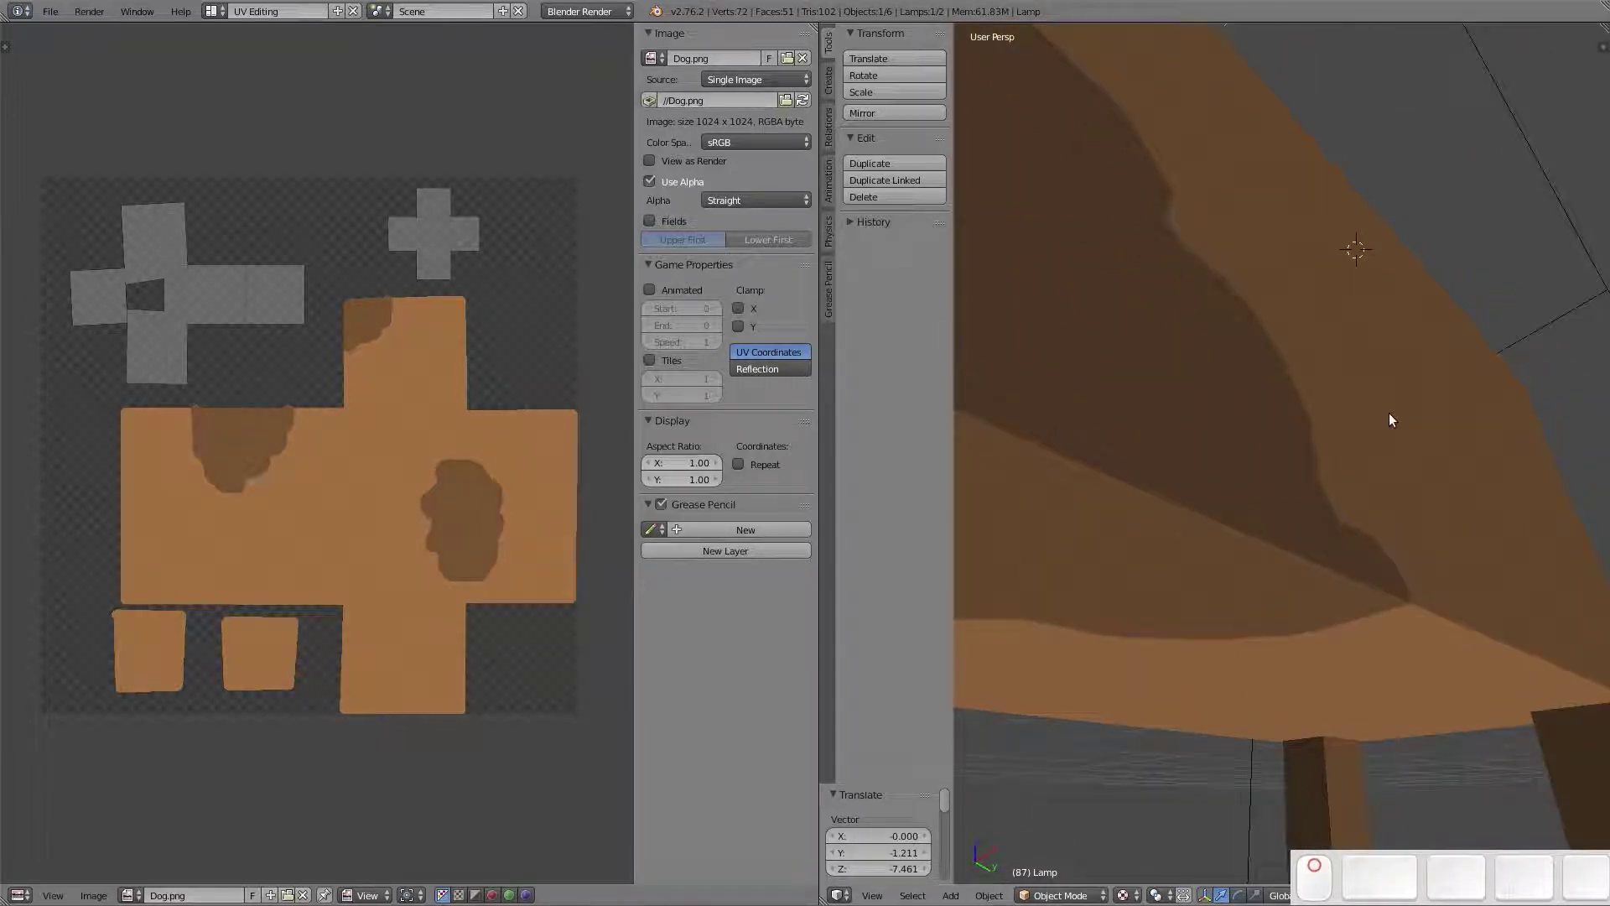
middle_drag(1377, 584, 1278, 496)
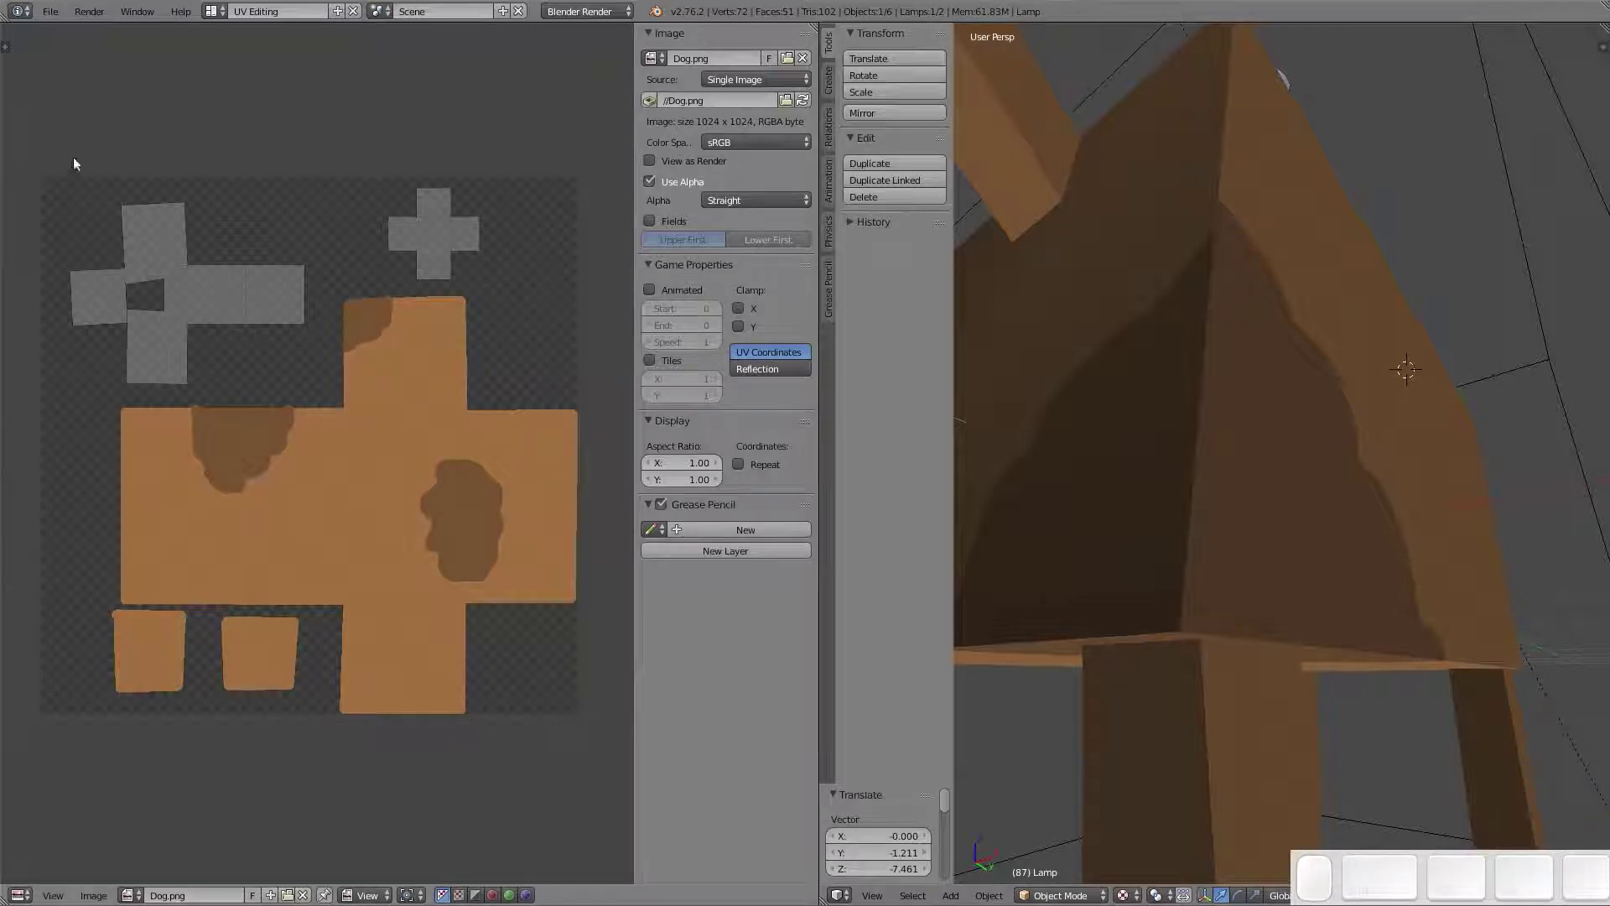
Switch to GIMP, activate the Pencil tool and undo the light-brown stroke over the uppermost dark patch
mouse_move(2, 1)
click(1079, 419)
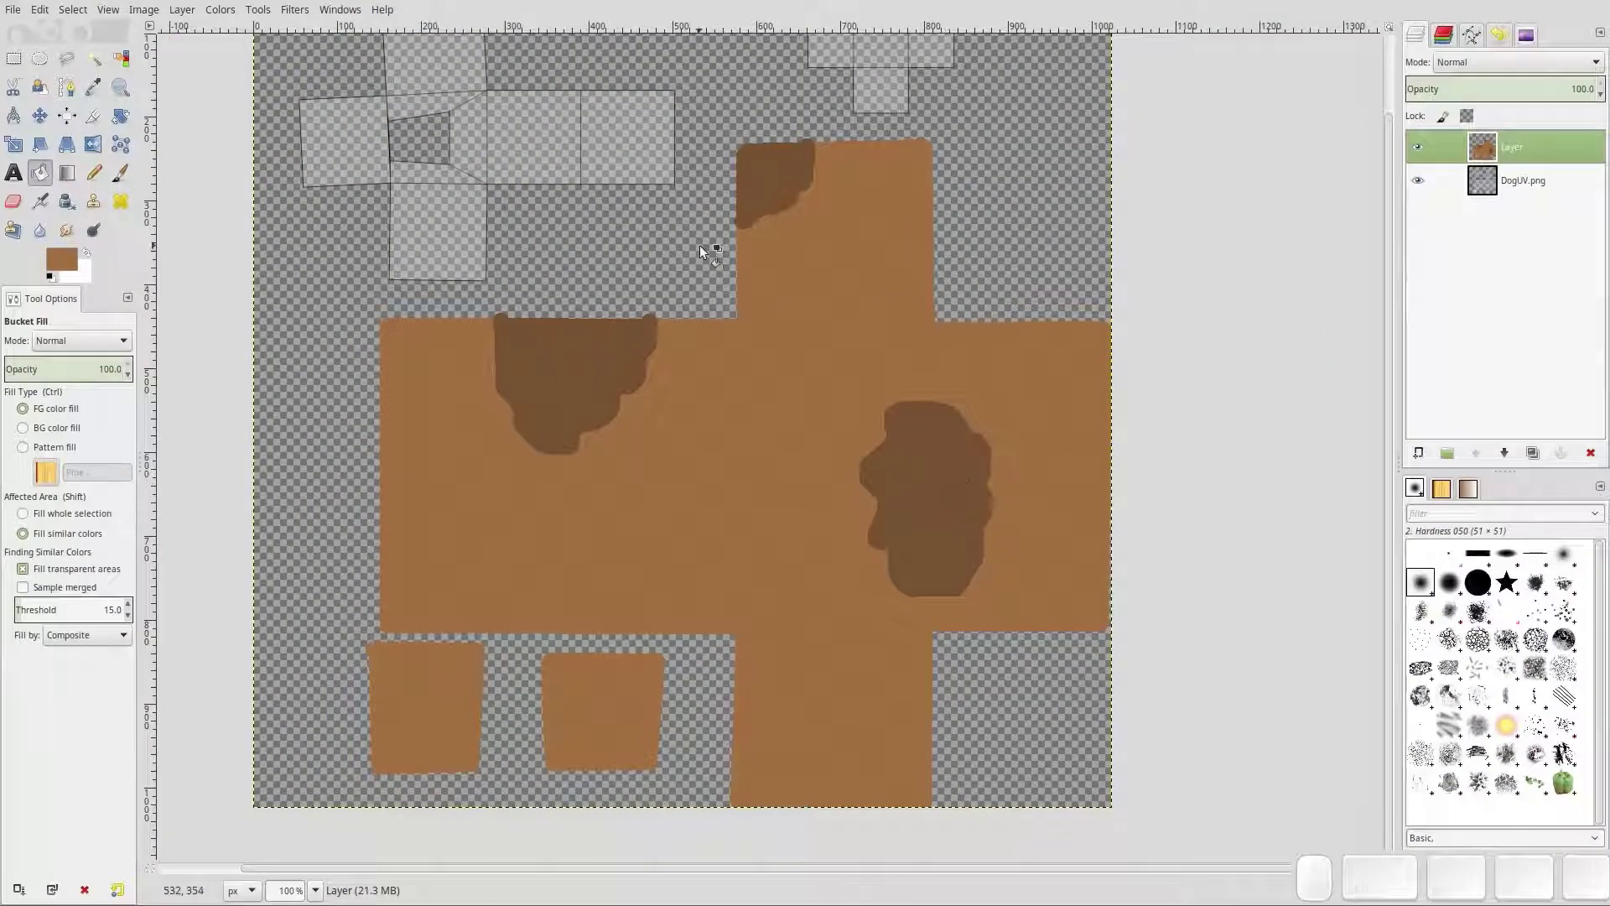
ctrl+scroll(700, 245, up, 3)
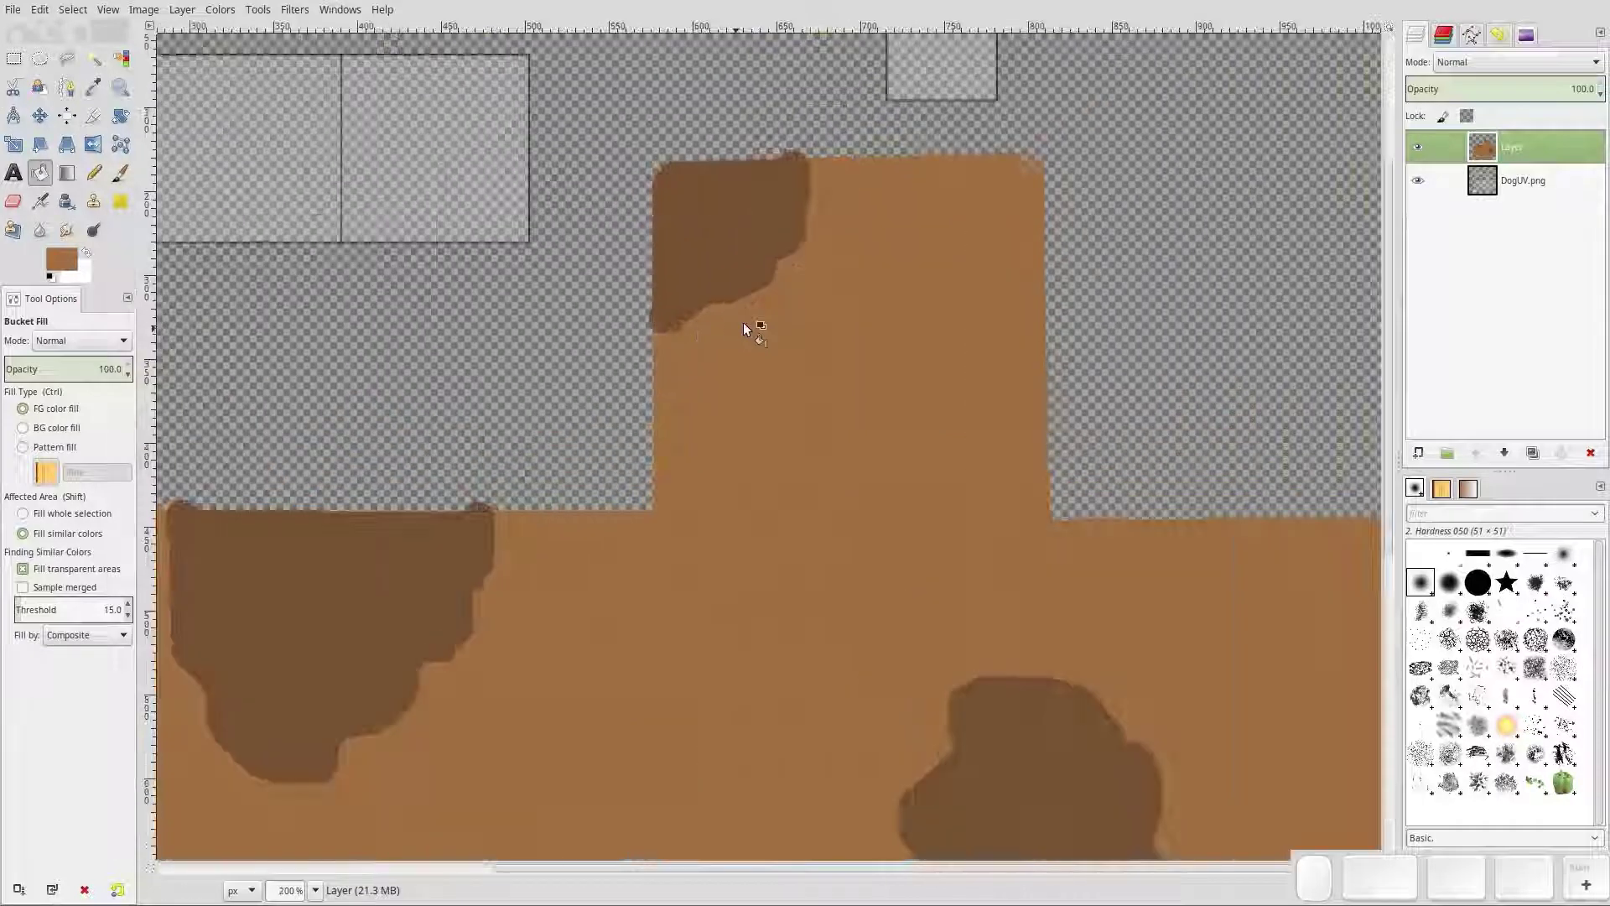
ctrl+scroll(743, 322, up, 3)
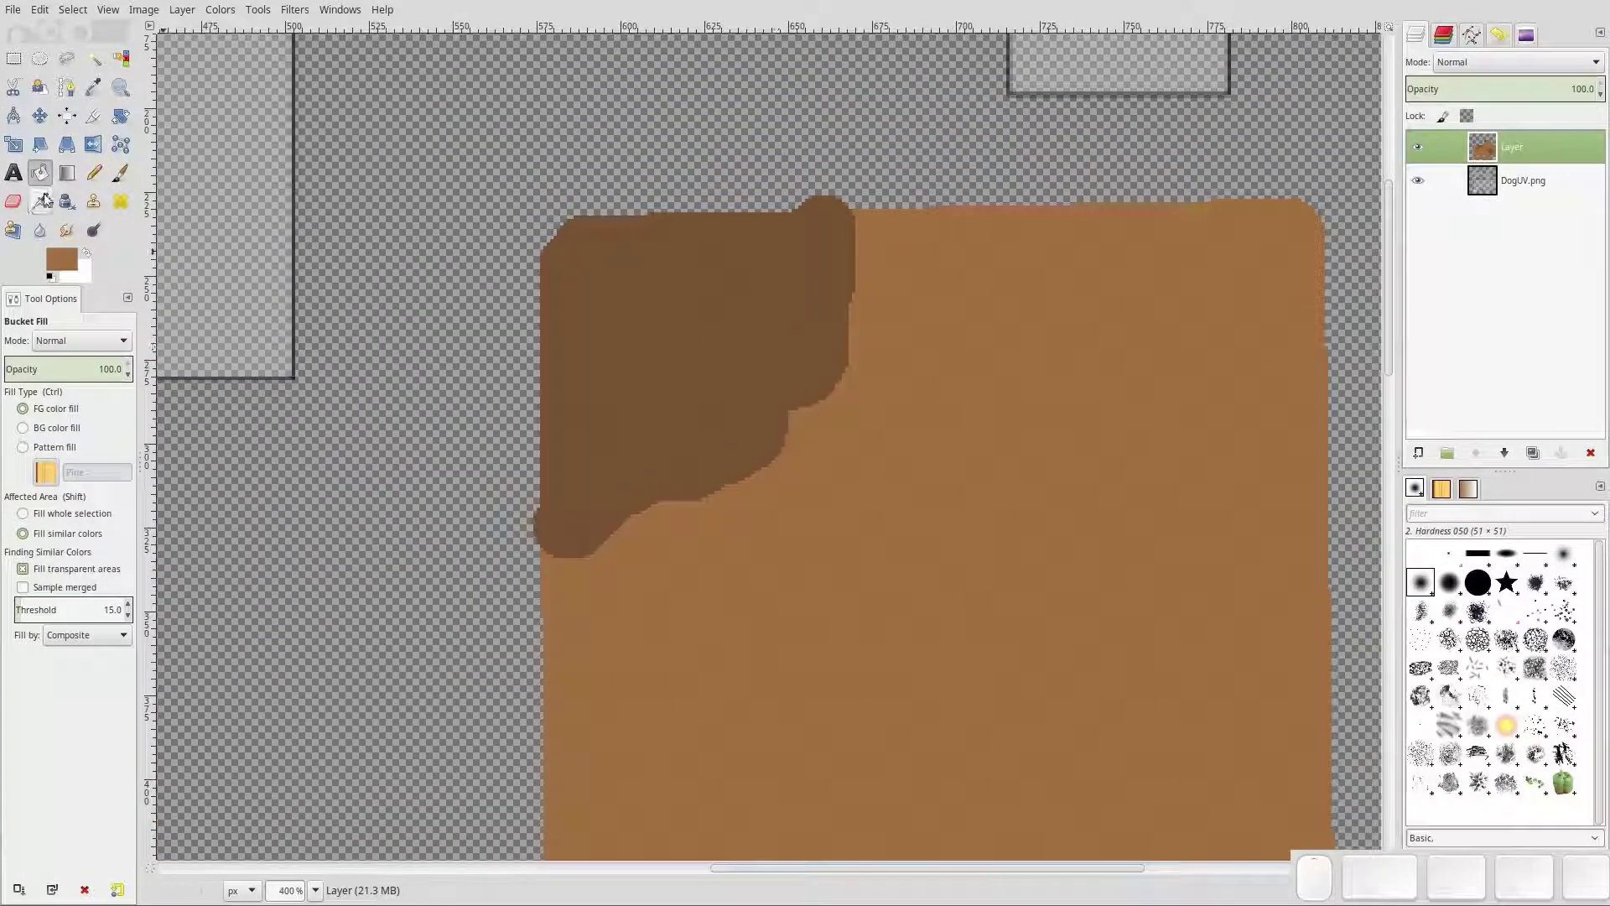
click(93, 173)
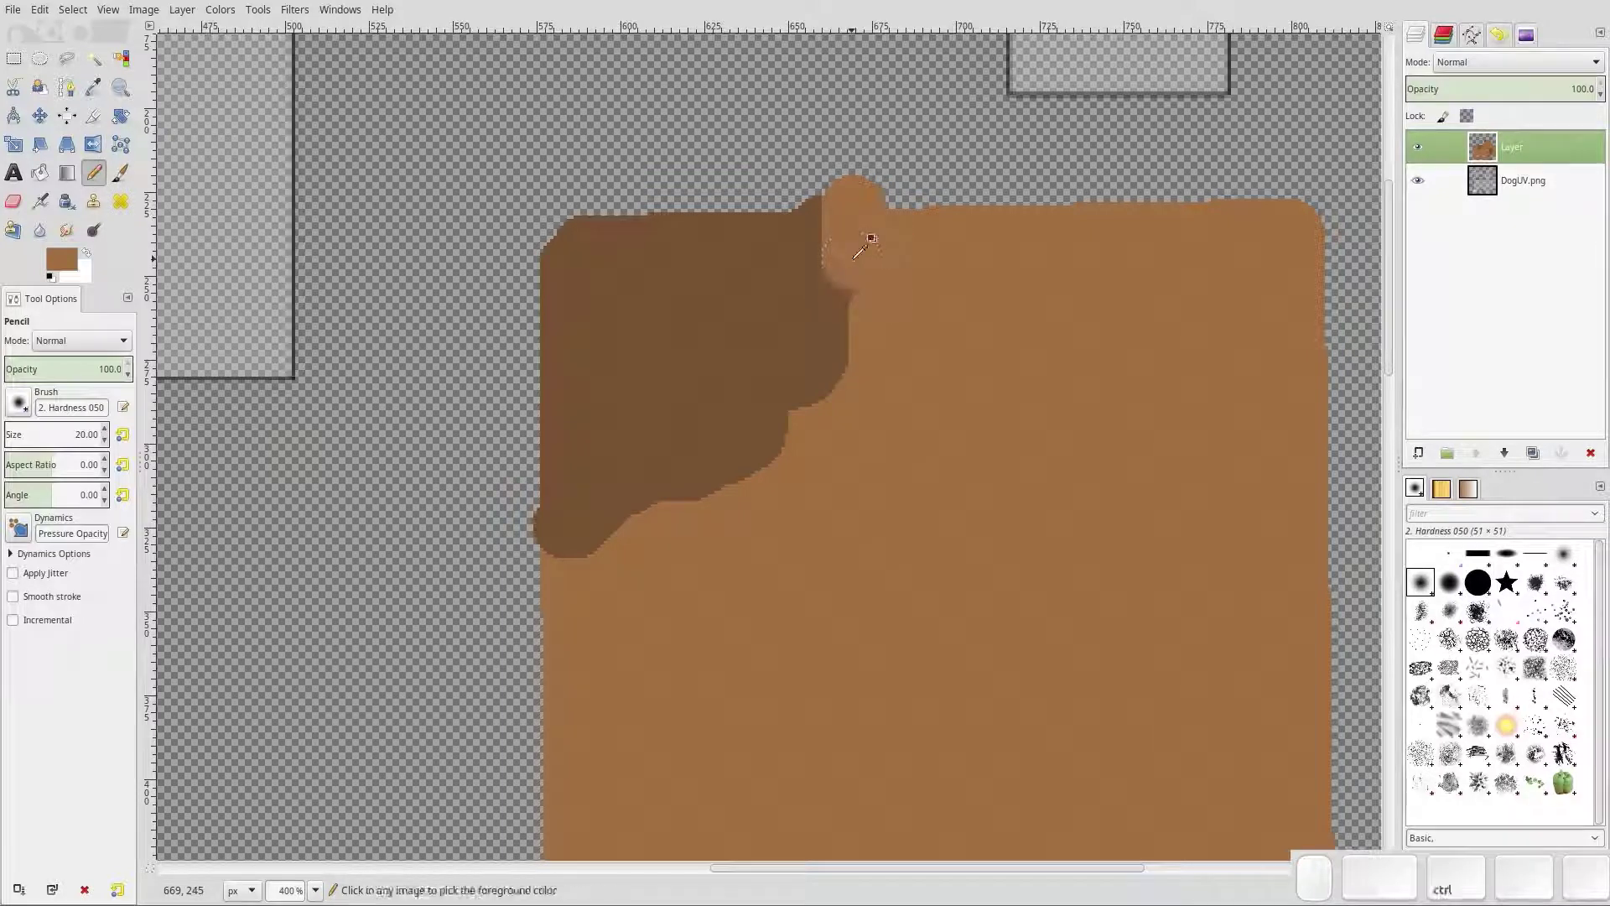
key(ctrl+z)
Set the foreground to dark brown 6b4322 and extend both ends of the uppermost dark patch along the face's edges
click(52, 265)
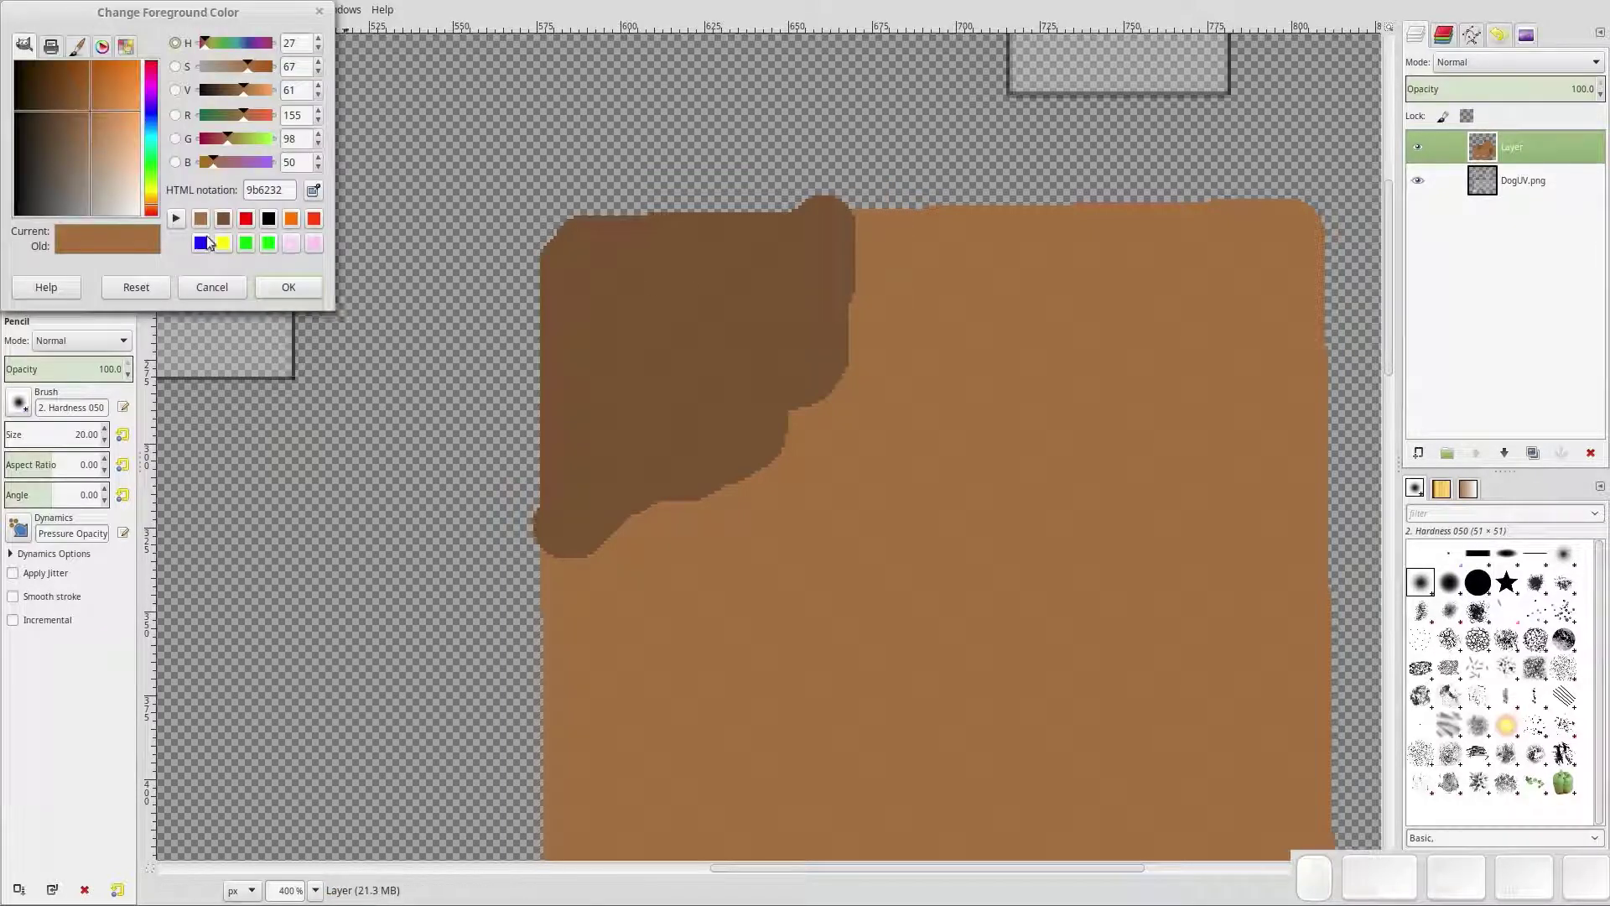
click(219, 219)
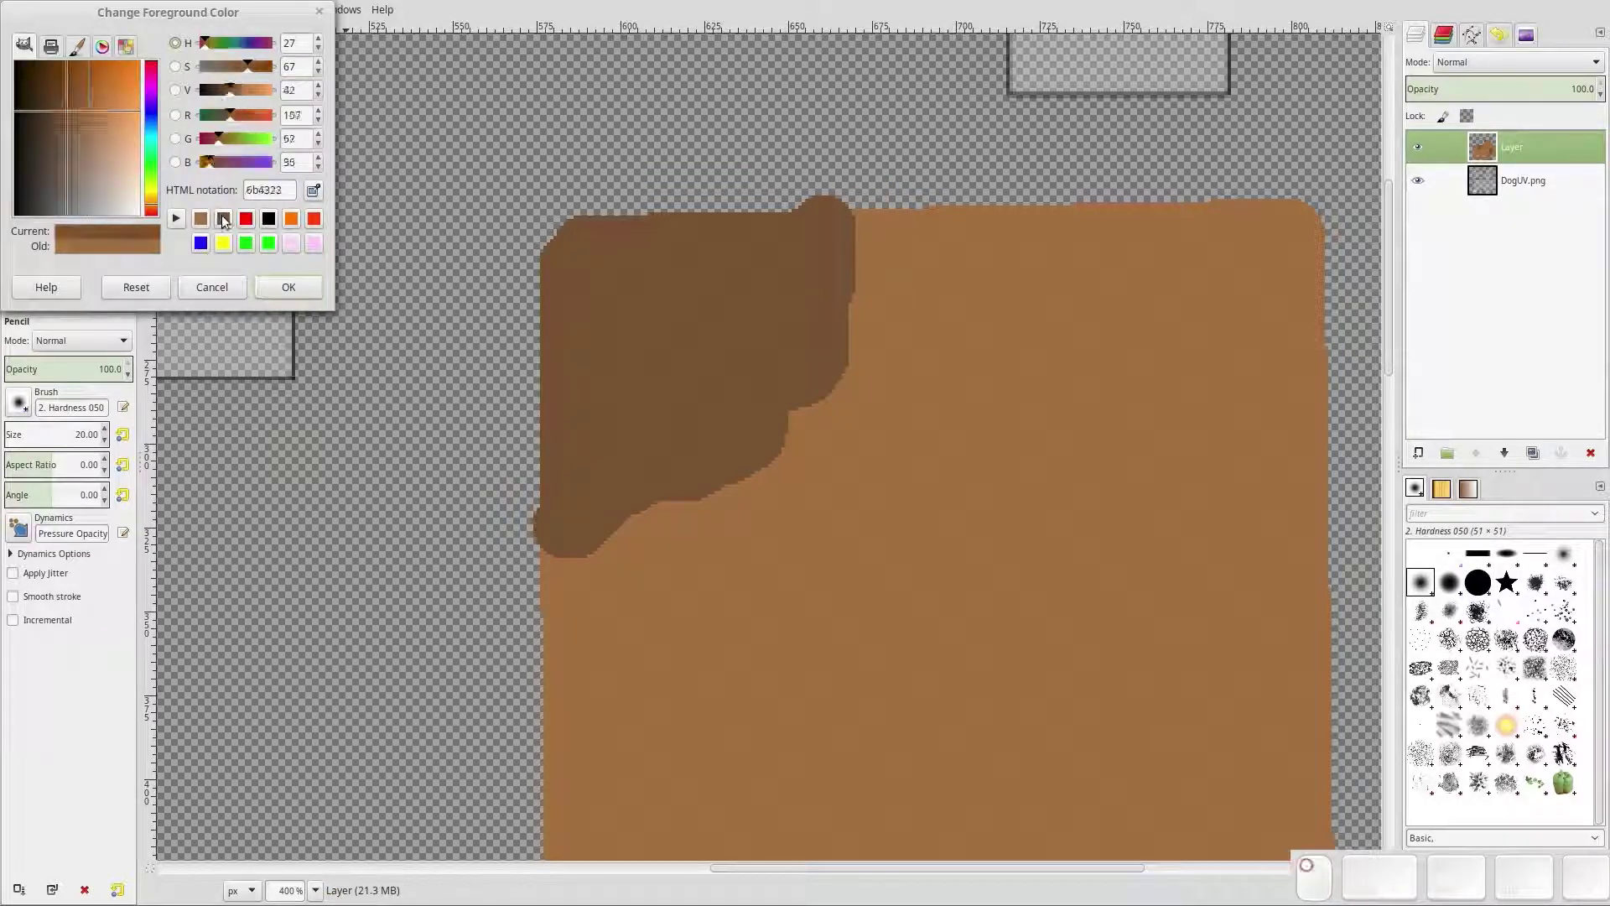
click(289, 286)
drag(855, 255, 852, 286)
drag(551, 560, 533, 562)
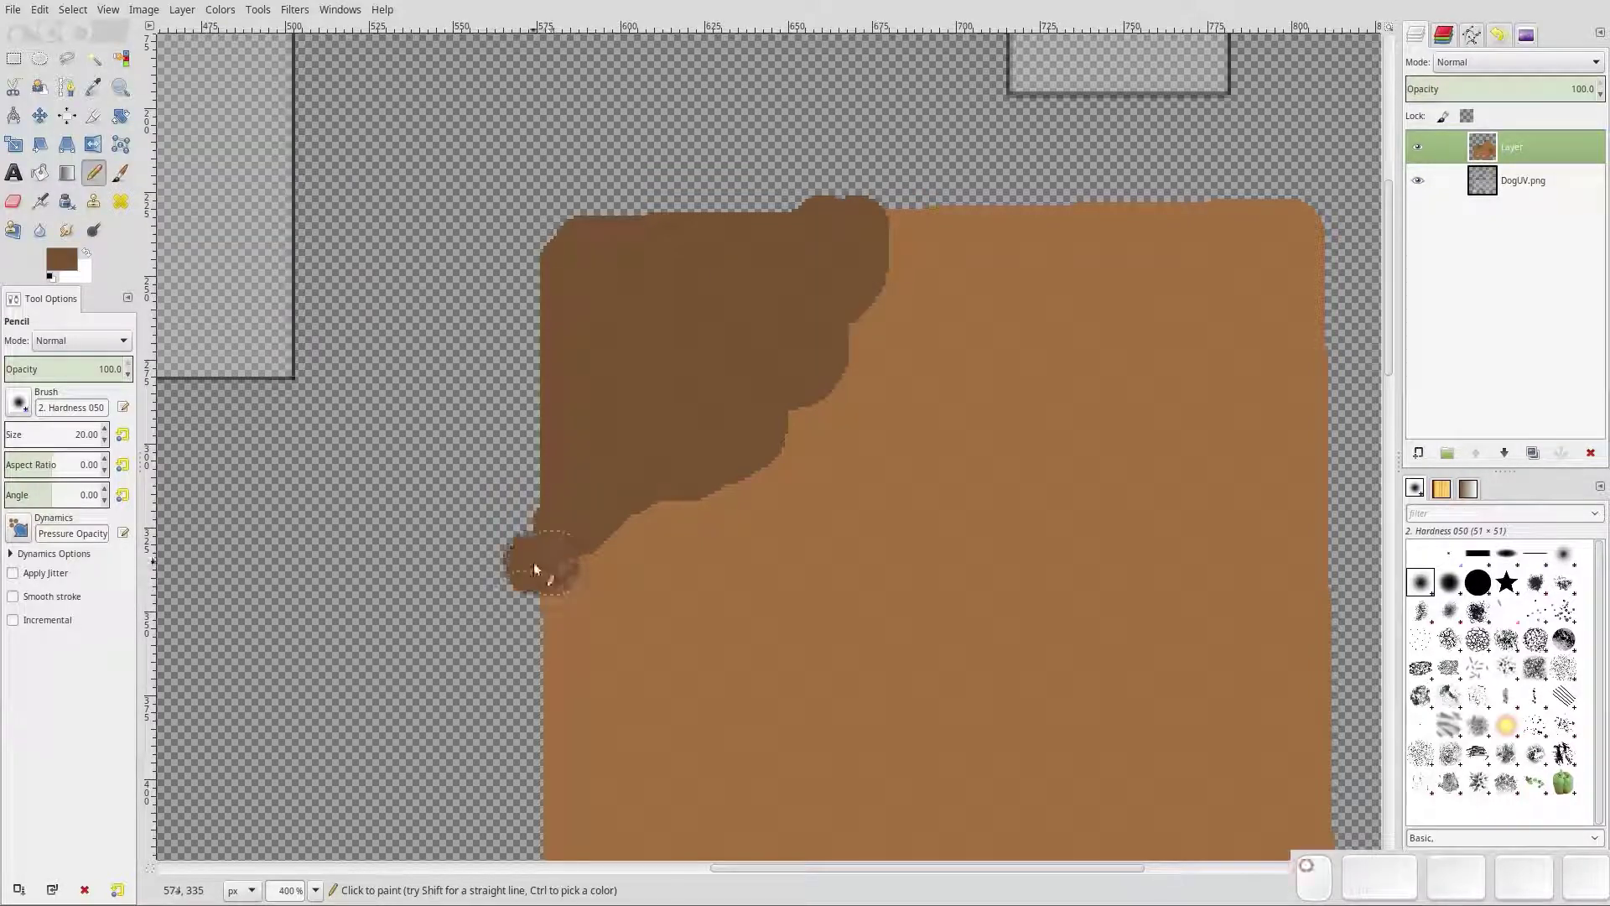
Hide the painted layer to examine where the body's UV edges run and meet, and show the layer again
scroll(421, 440, down, 4)
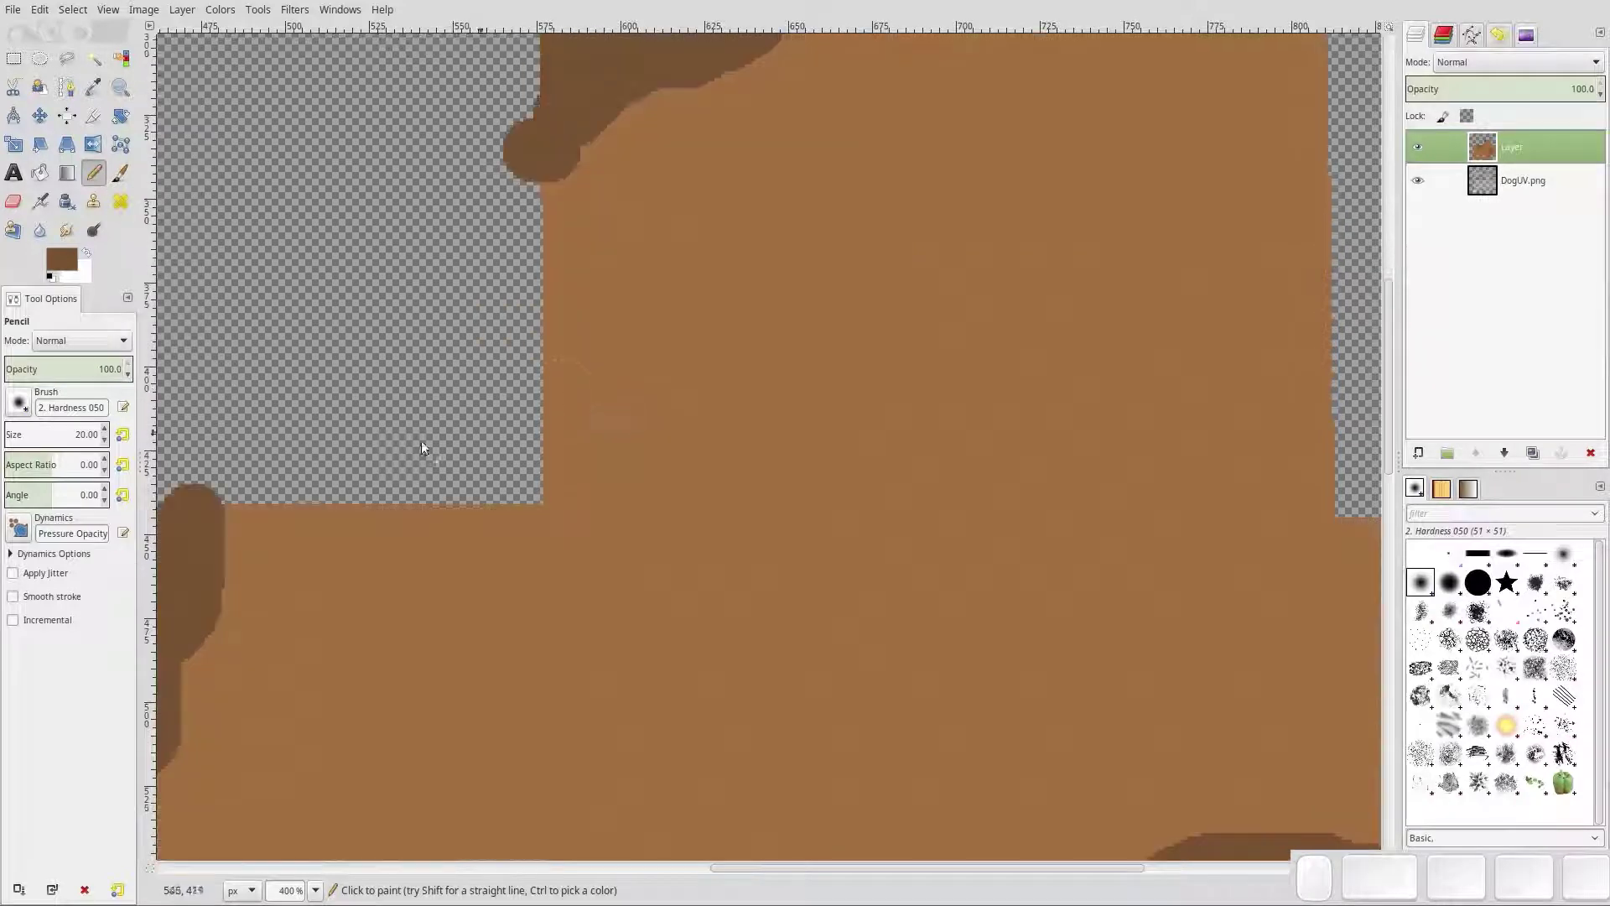
scroll(389, 451, up, 2)
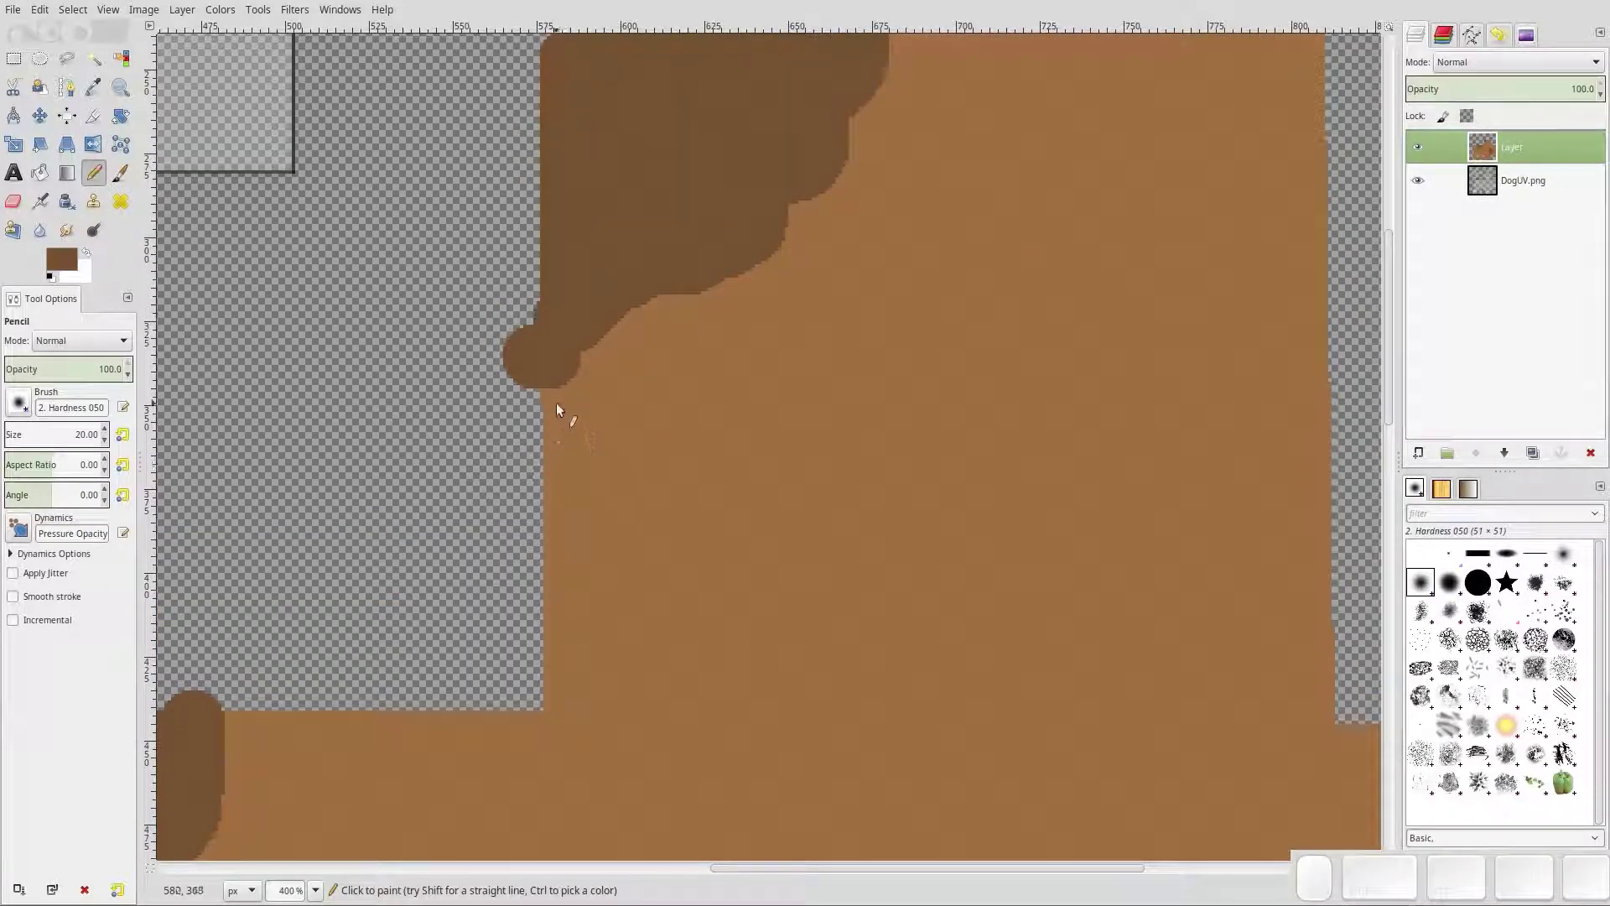
click(1417, 147)
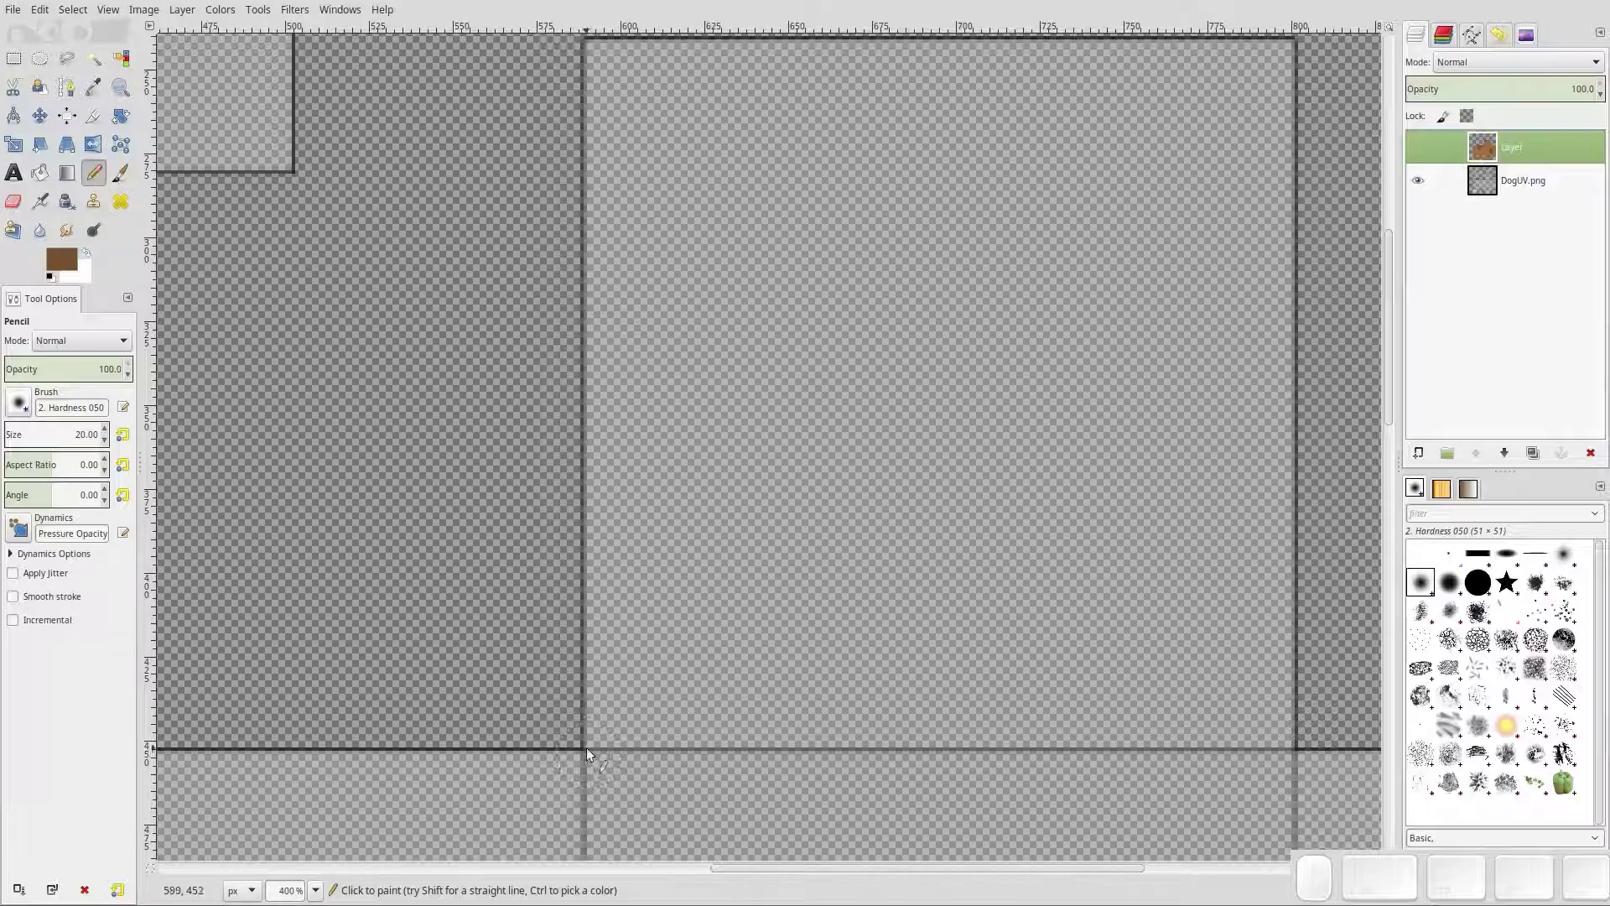
scroll(641, 582, down, 8)
middle_drag(566, 569, 934, 903)
scroll(571, 418, down, 5)
middle_drag(572, 419, 1015, 898)
scroll(727, 415, up, 4)
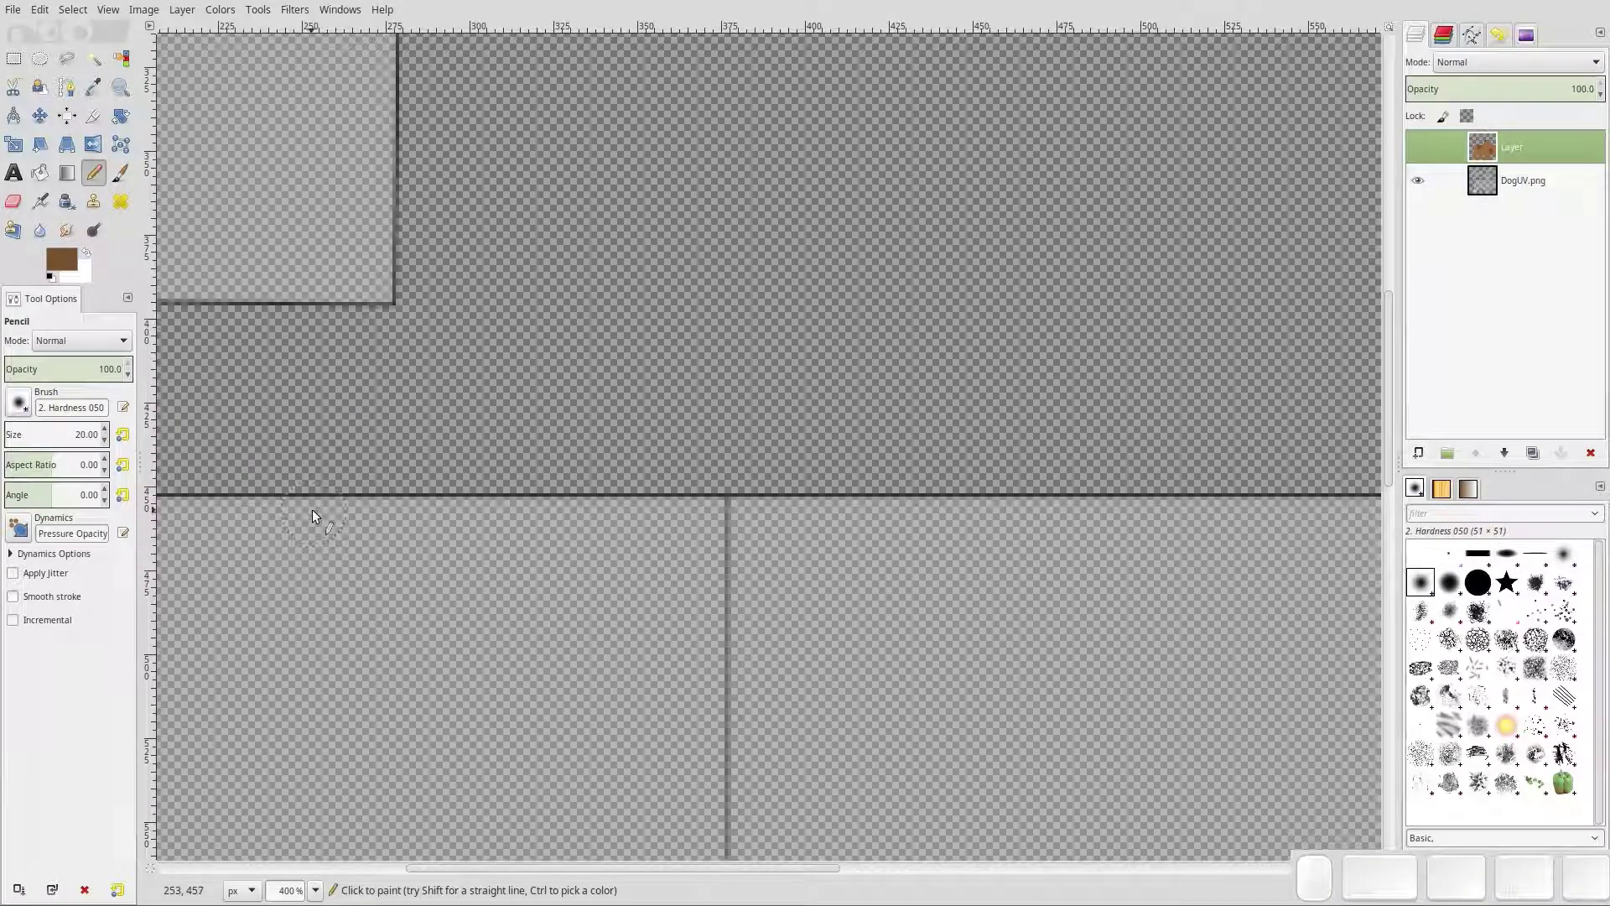
ctrl+scroll(314, 507, down, 3)
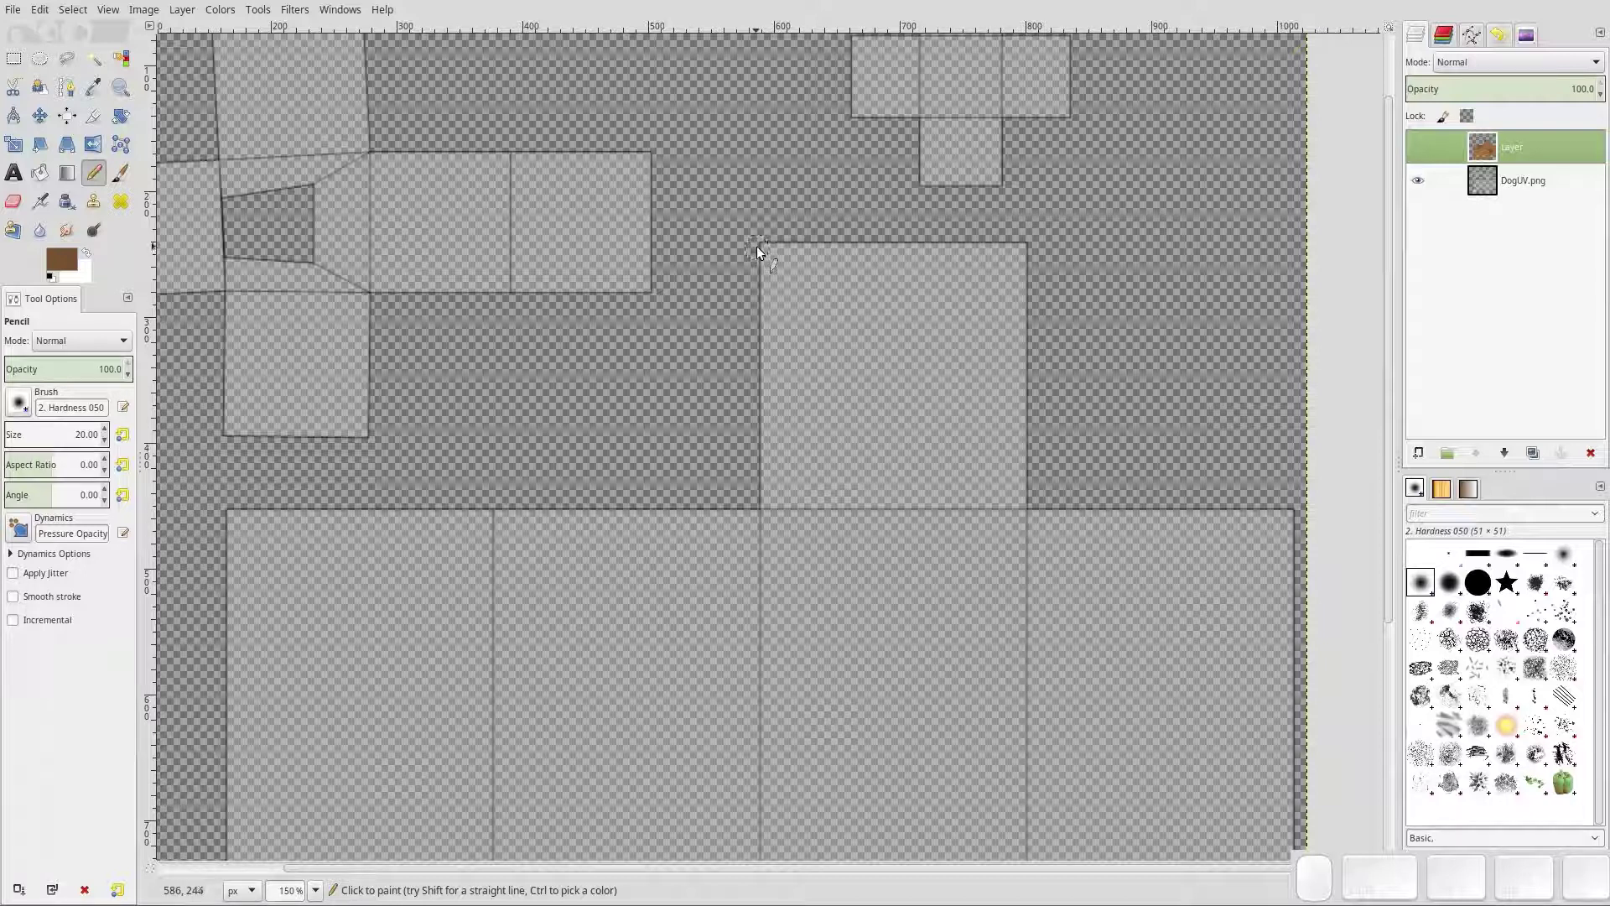
click(1417, 146)
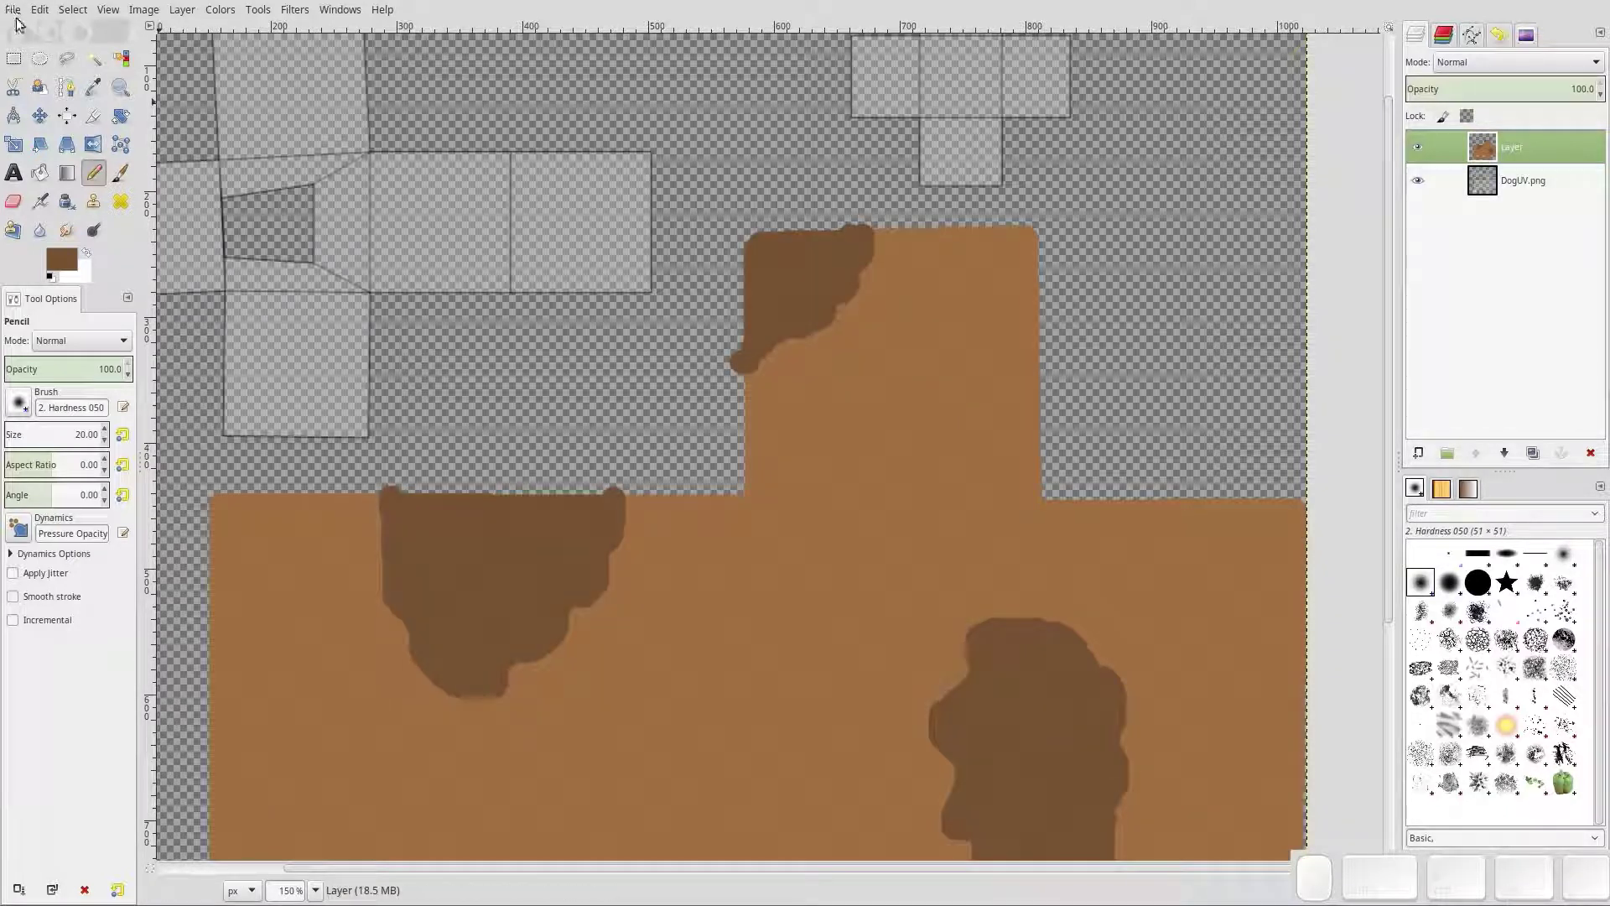
Export the edited texture over Dog.png, switch to Blender and reload the image in the UV editor
click(13, 9)
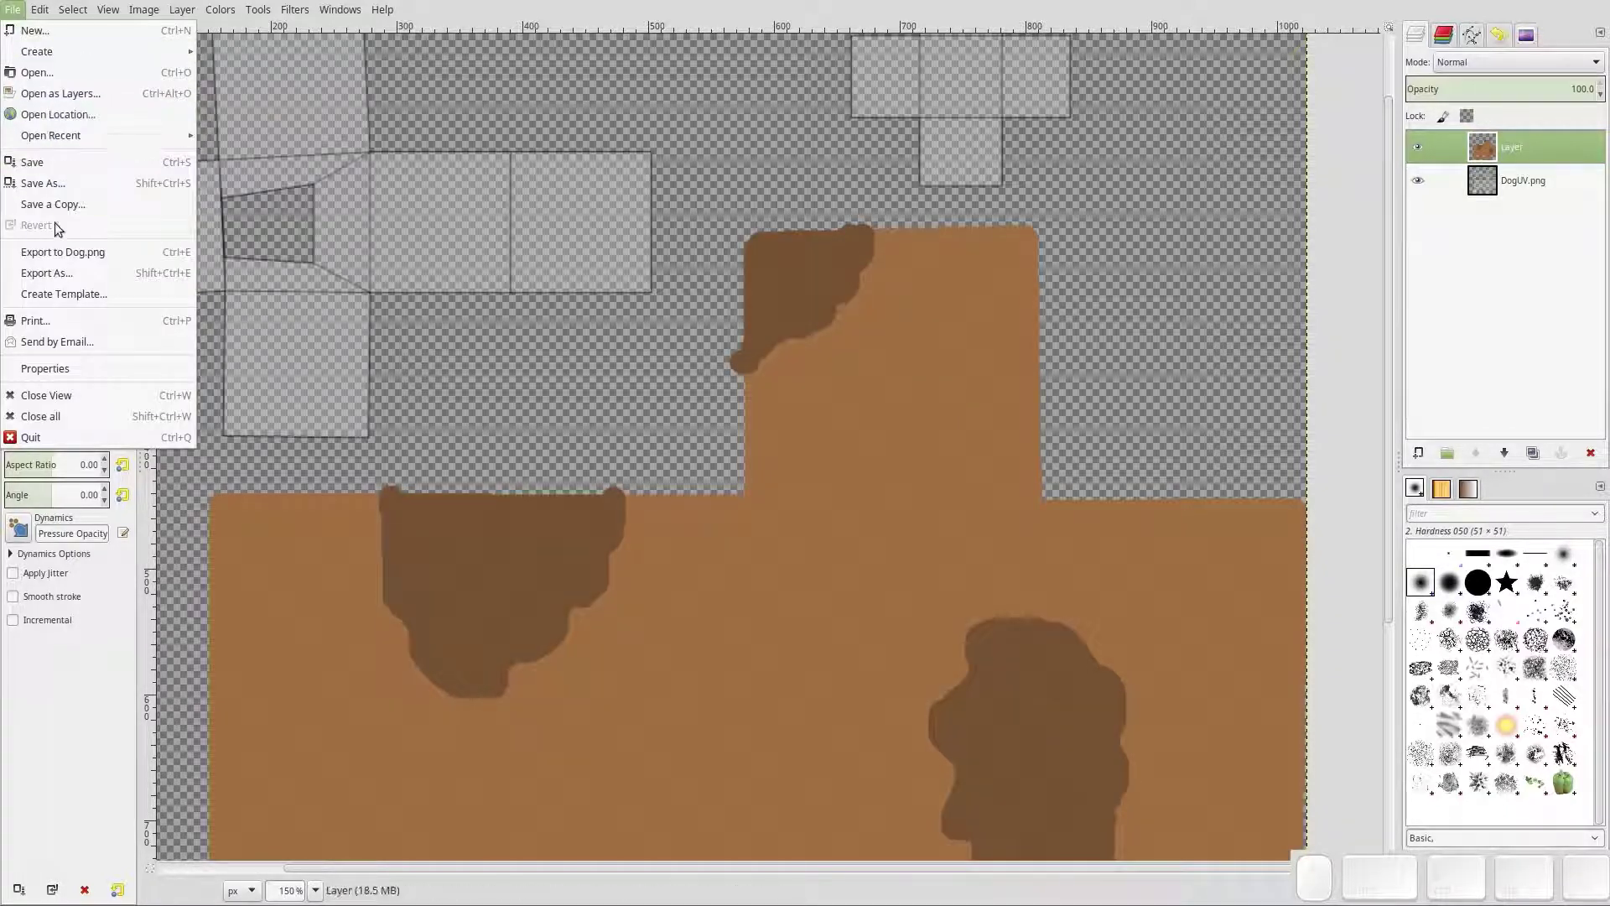
click(58, 251)
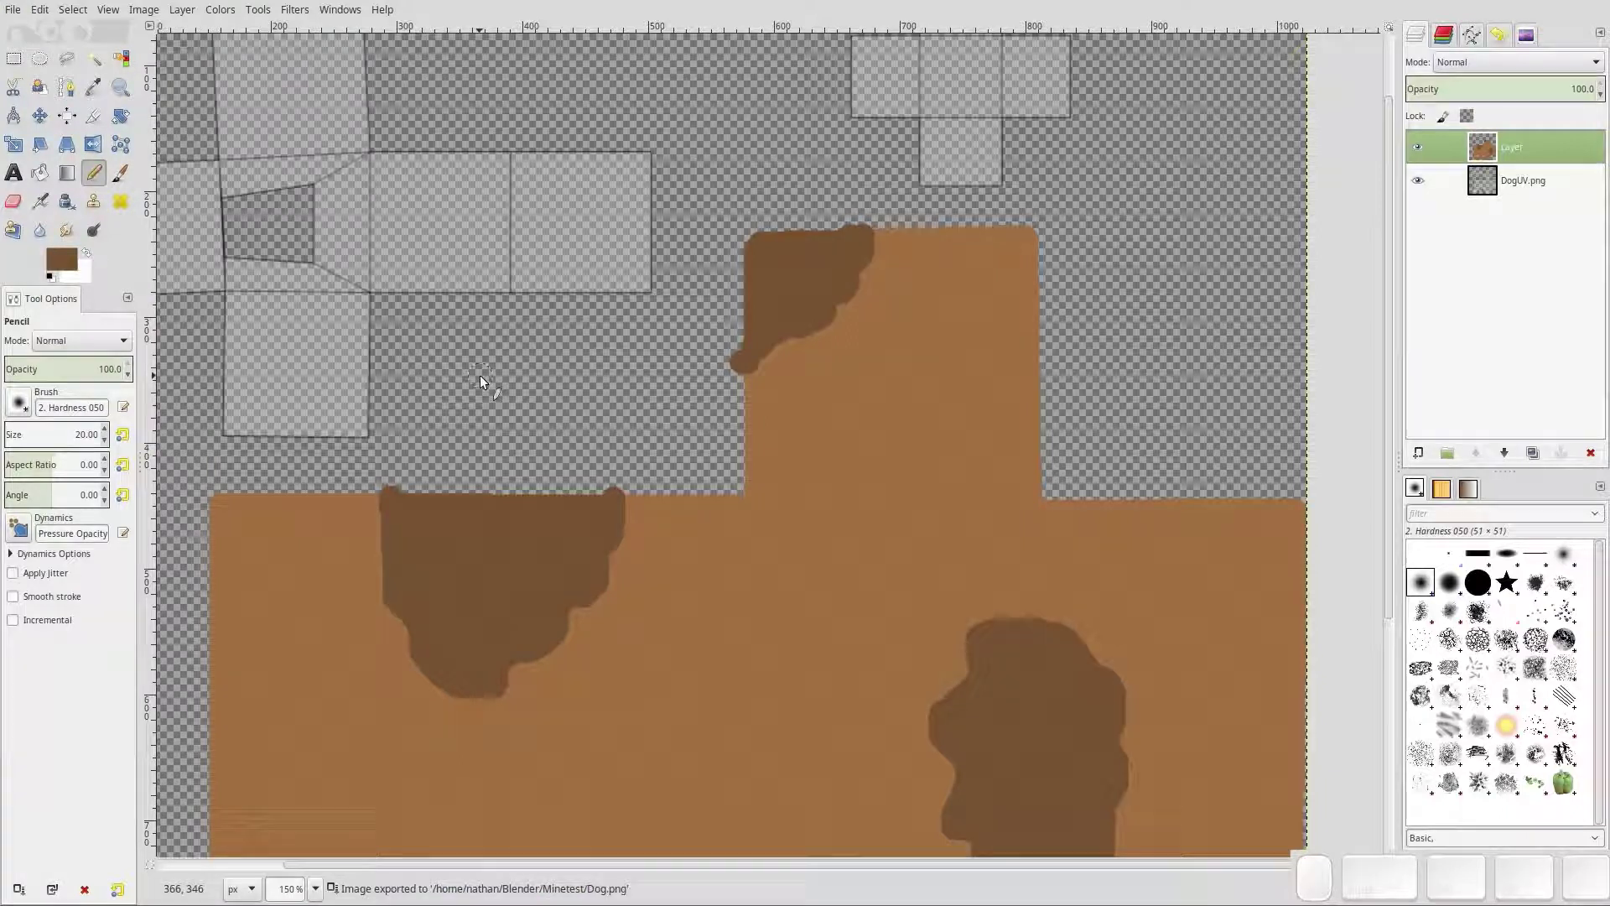
key(super+w)
click(979, 436)
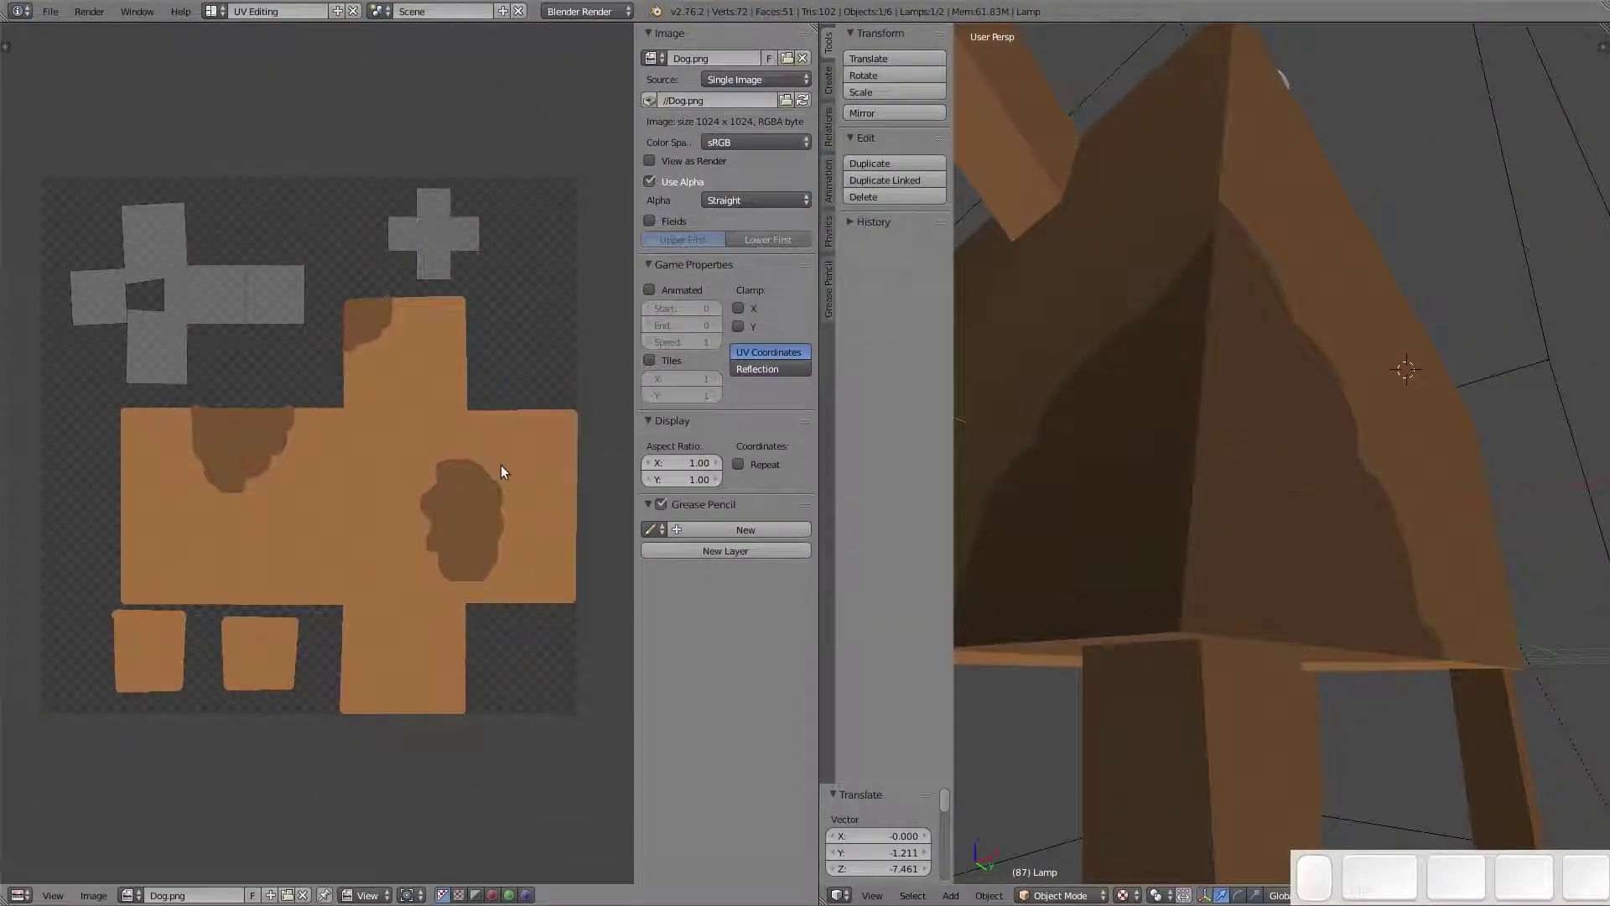
key(alt+r)
Select only the dog mesh and bring its whole body with the updated patches into view
middle_drag(1003, 388, 1246, 394)
scroll(1245, 387, down, 5)
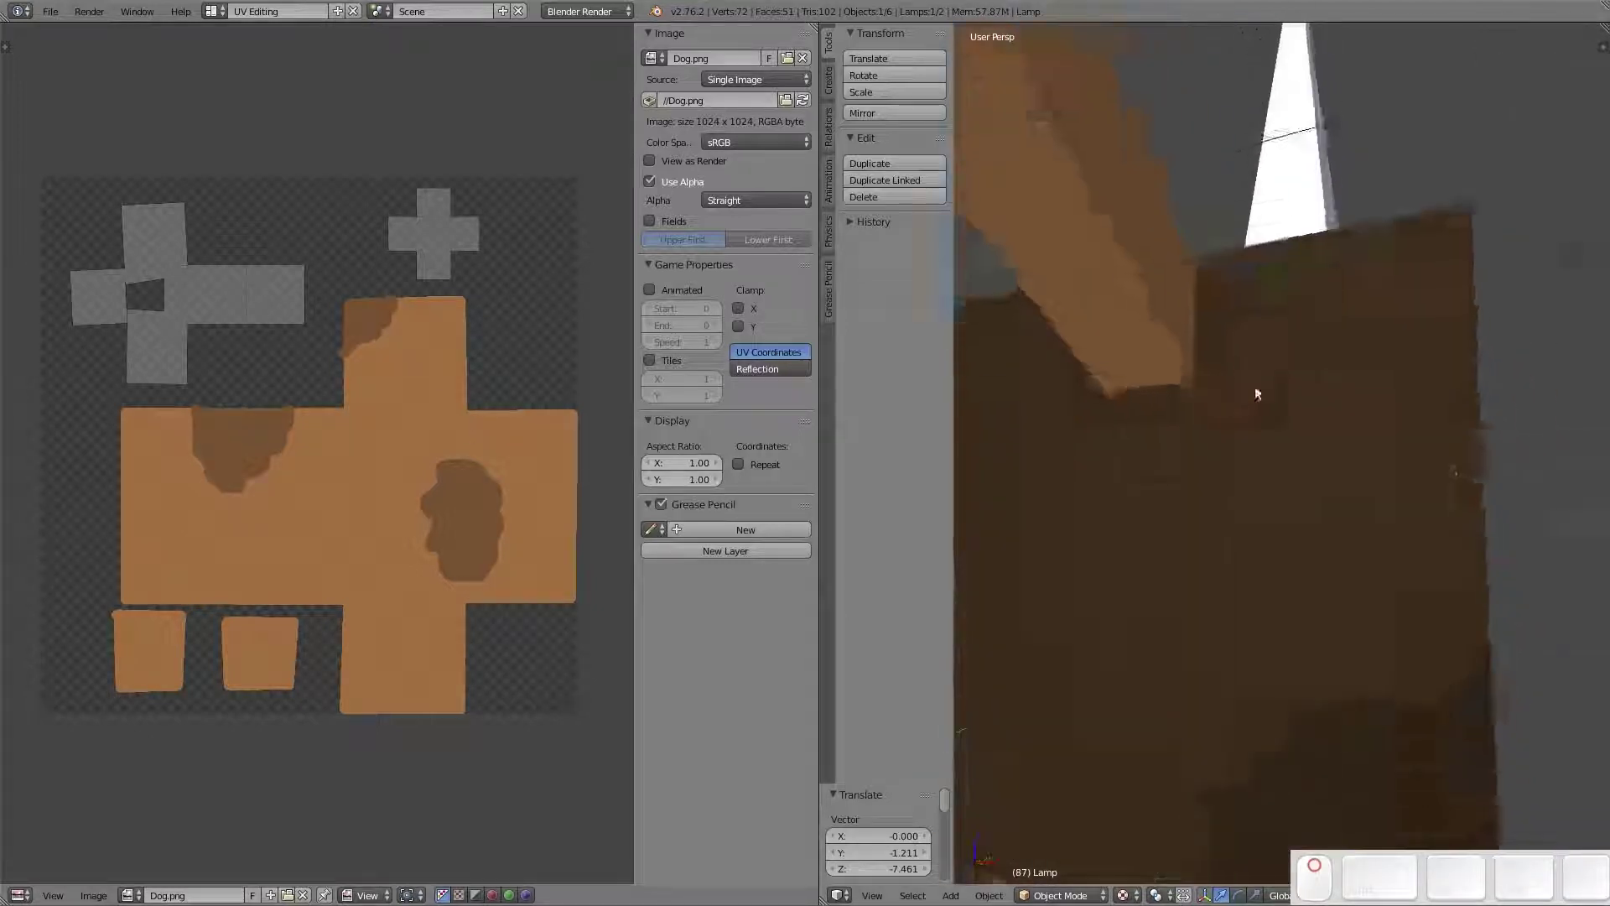
key(a)
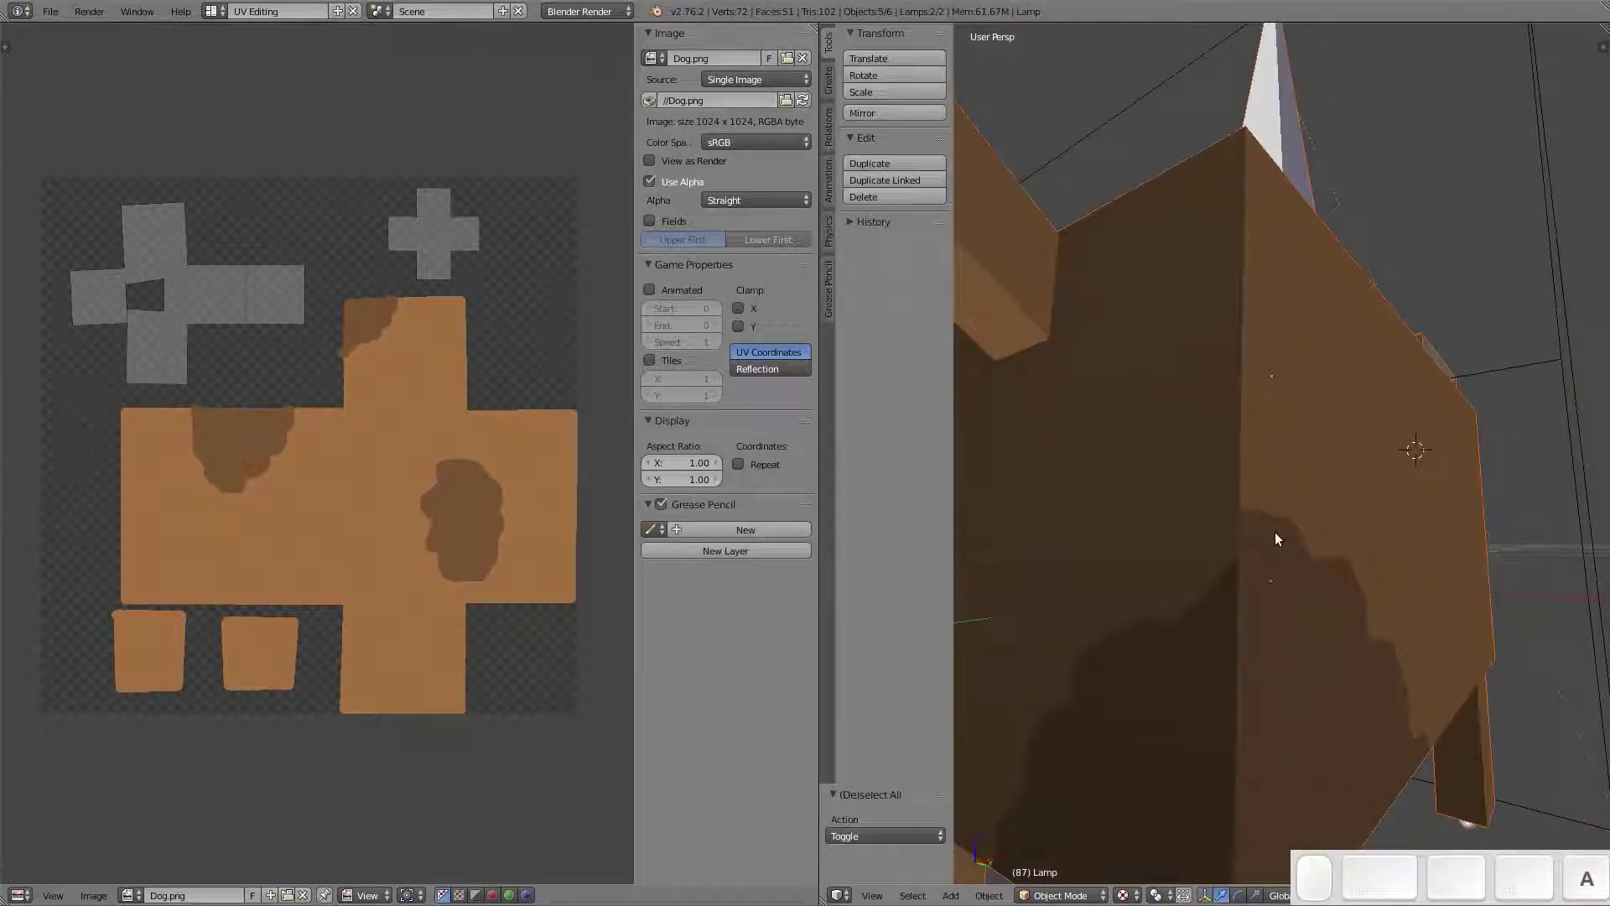
middle_drag(1291, 532, 1286, 532)
right_click(1265, 544)
scroll(1264, 542, down, 5)
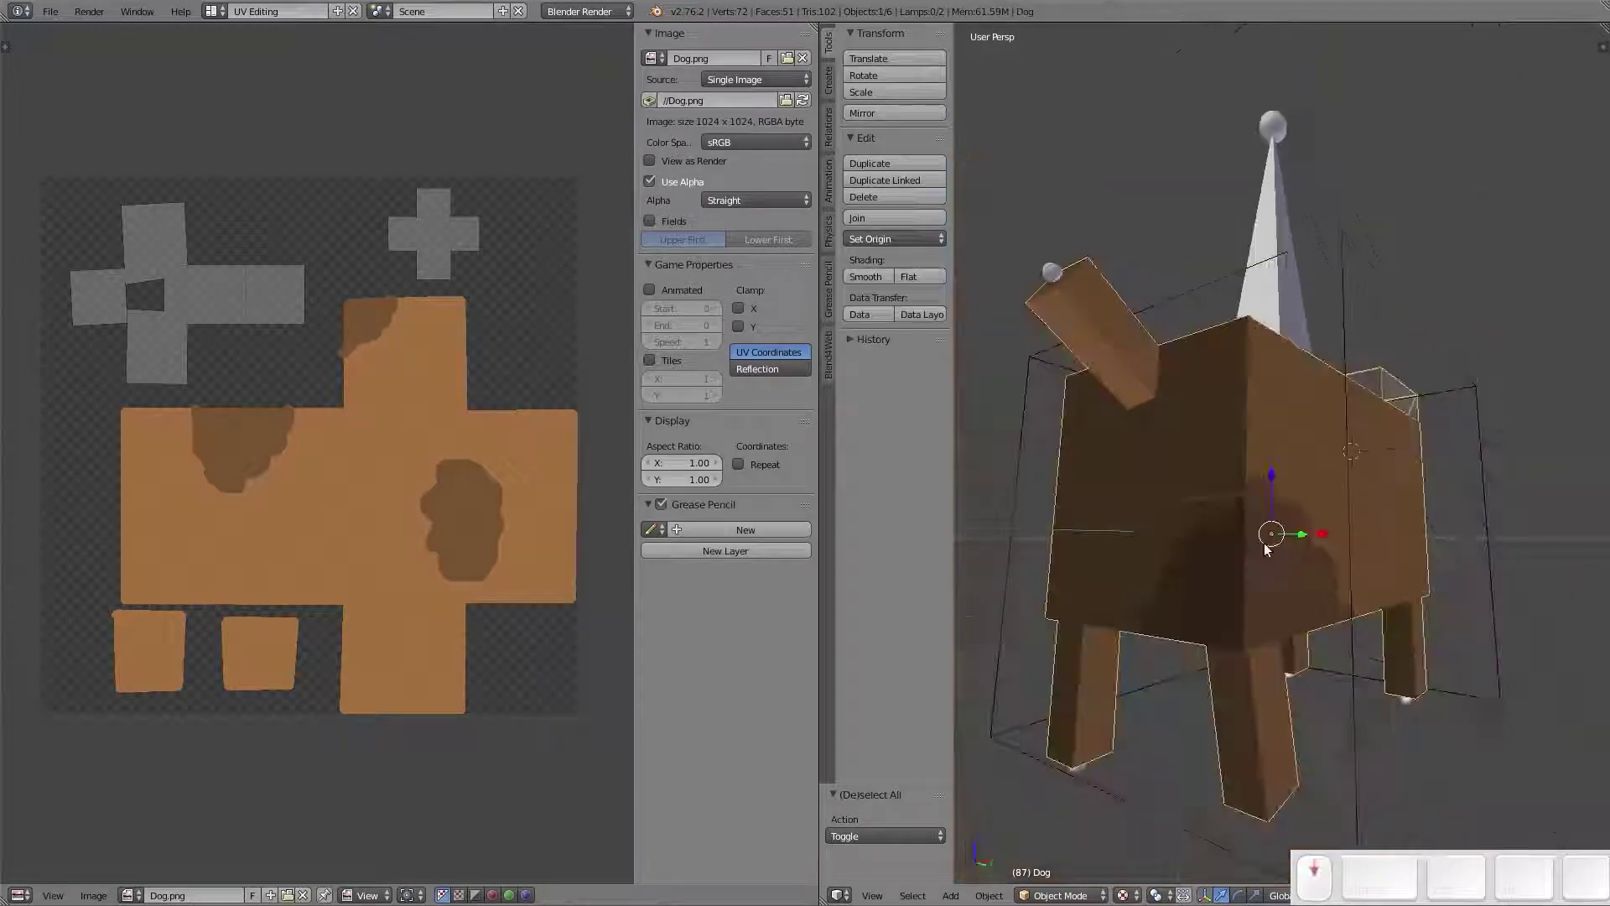
Enter Edit Mode on the dog, compare its full UV layout with the texture, and deselect the whole mesh
key(Tab)
key(Tab)
key(Tab)
key(a)
key(a)
key(a)
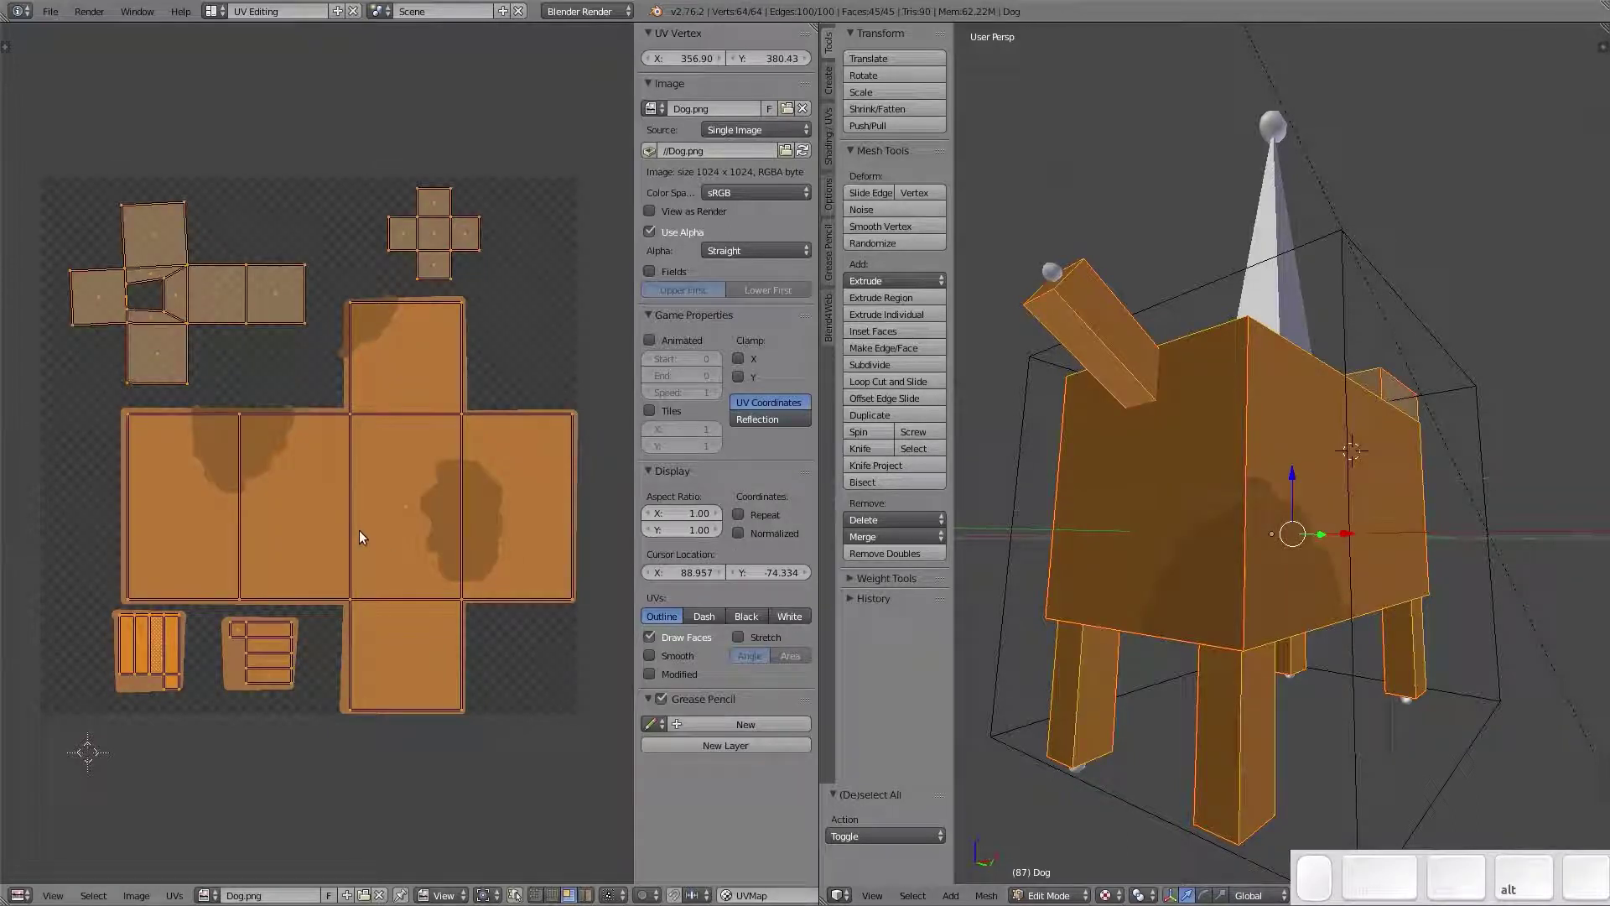
middle_drag(1249, 318, 1246, 466)
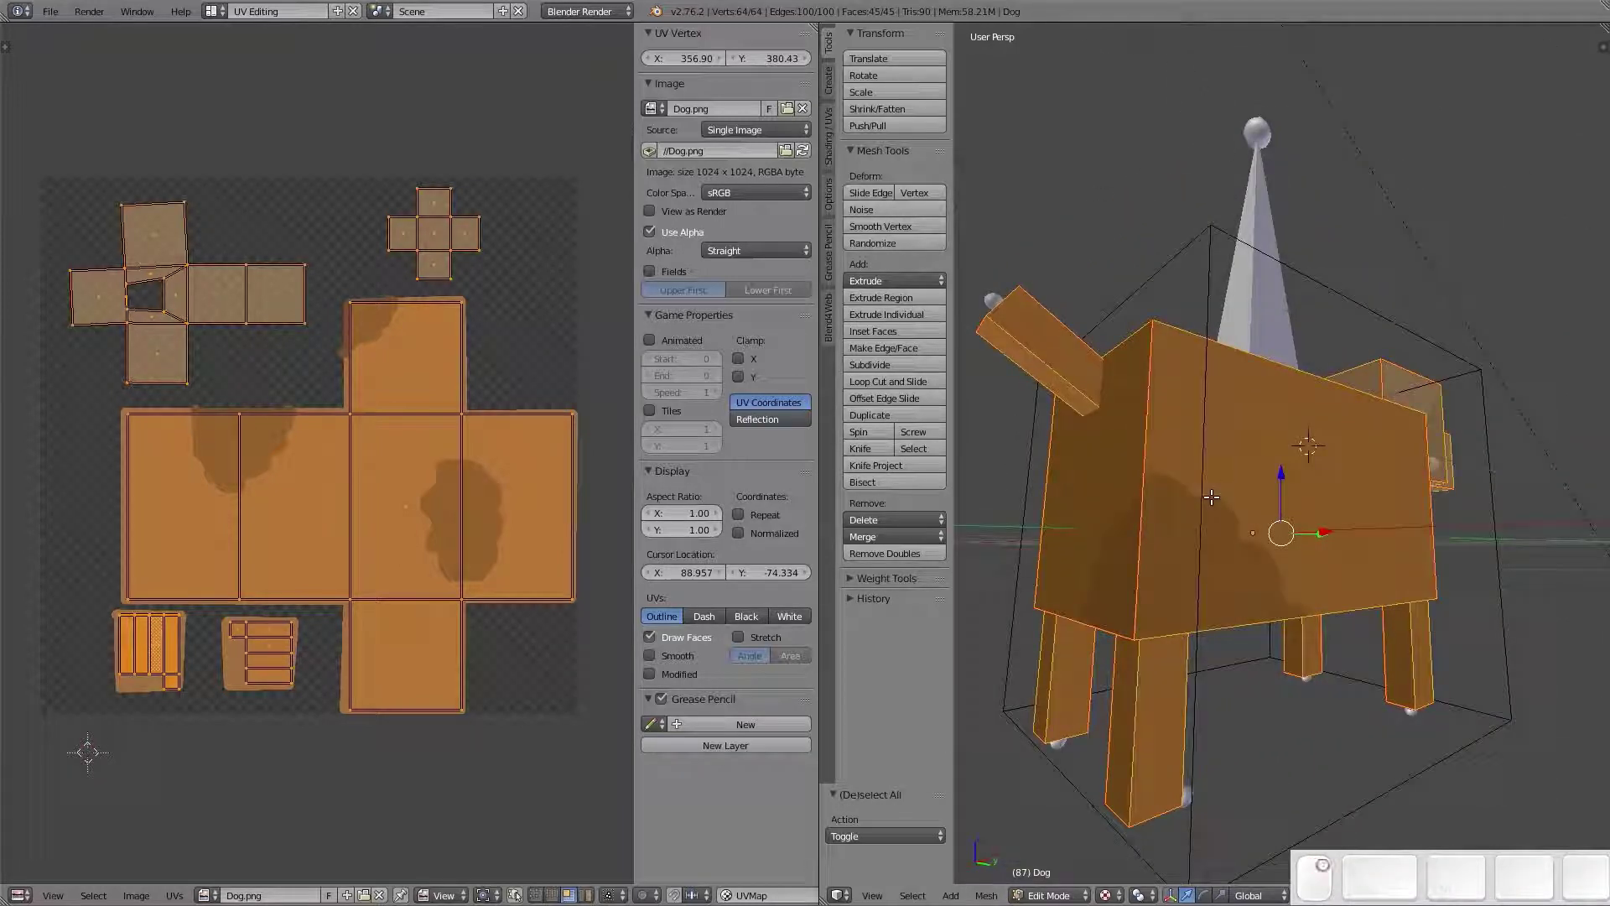
key(a)
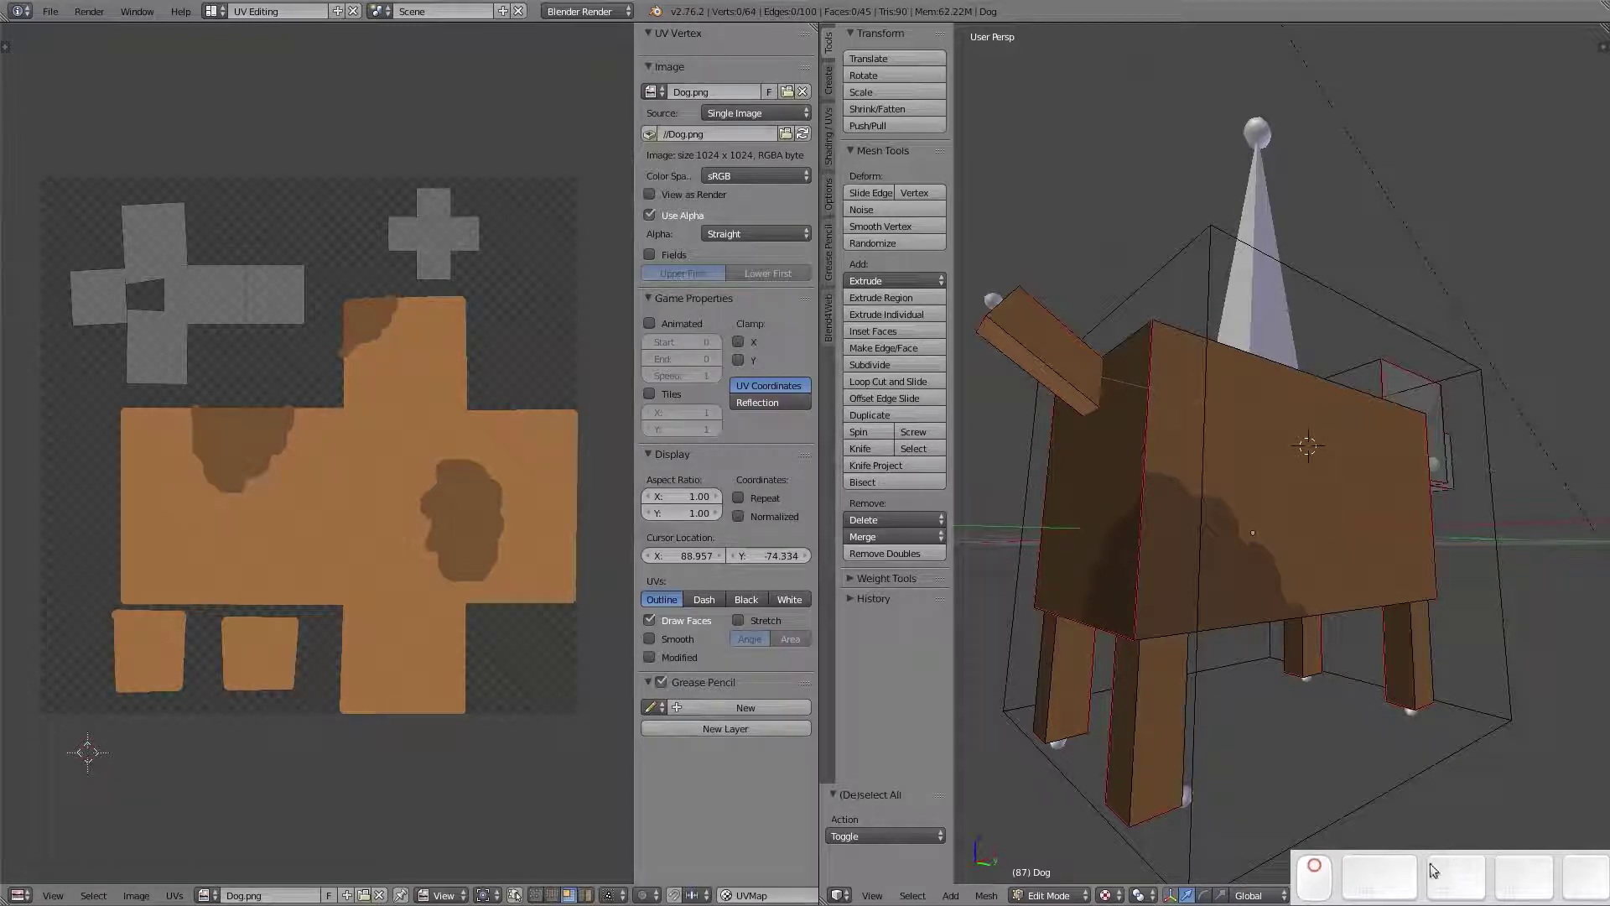
Select the dog's patched side face and its rear face in turn to examine how their UVs lie over the patches
right_click(1268, 476)
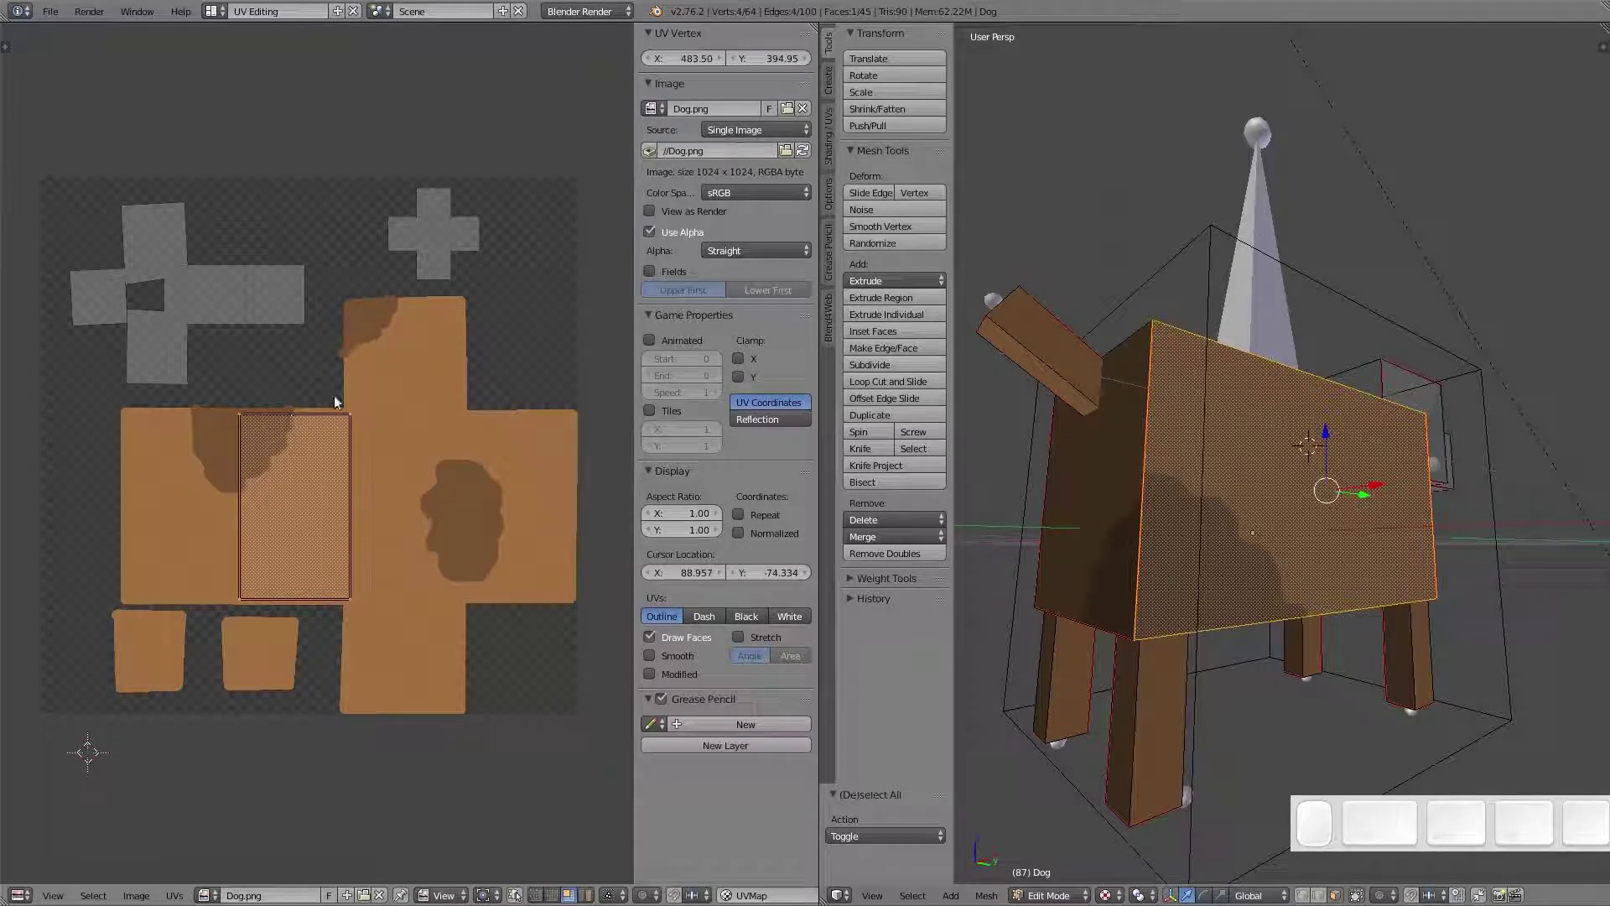
right_click(1080, 528)
middle_drag(1136, 501, 1388, 359)
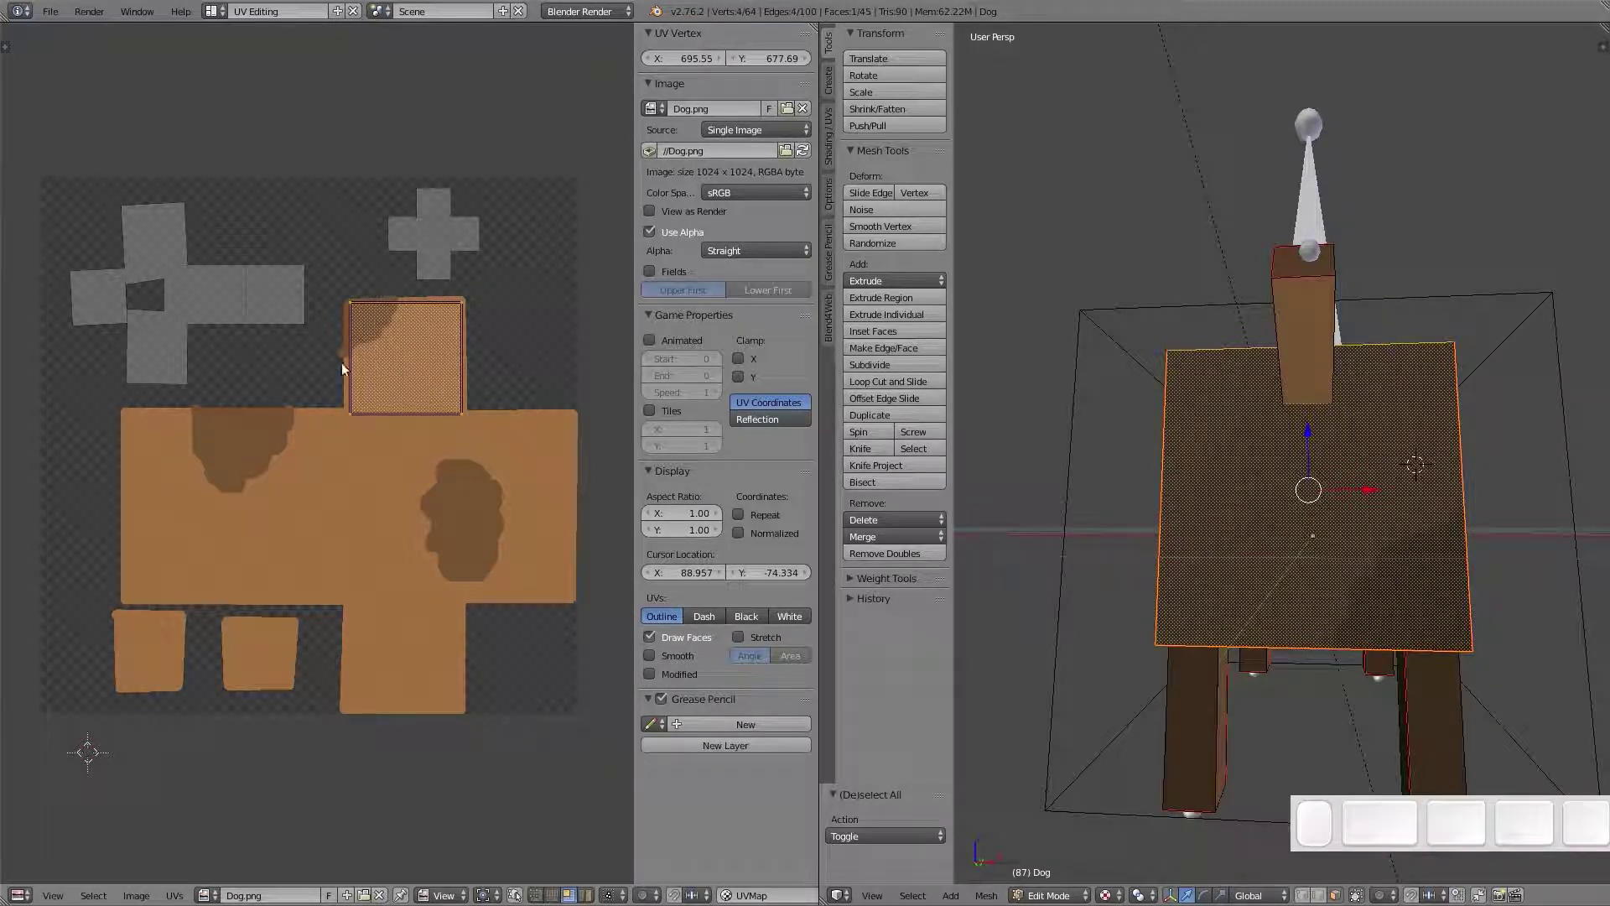
scroll(347, 356, up, 3)
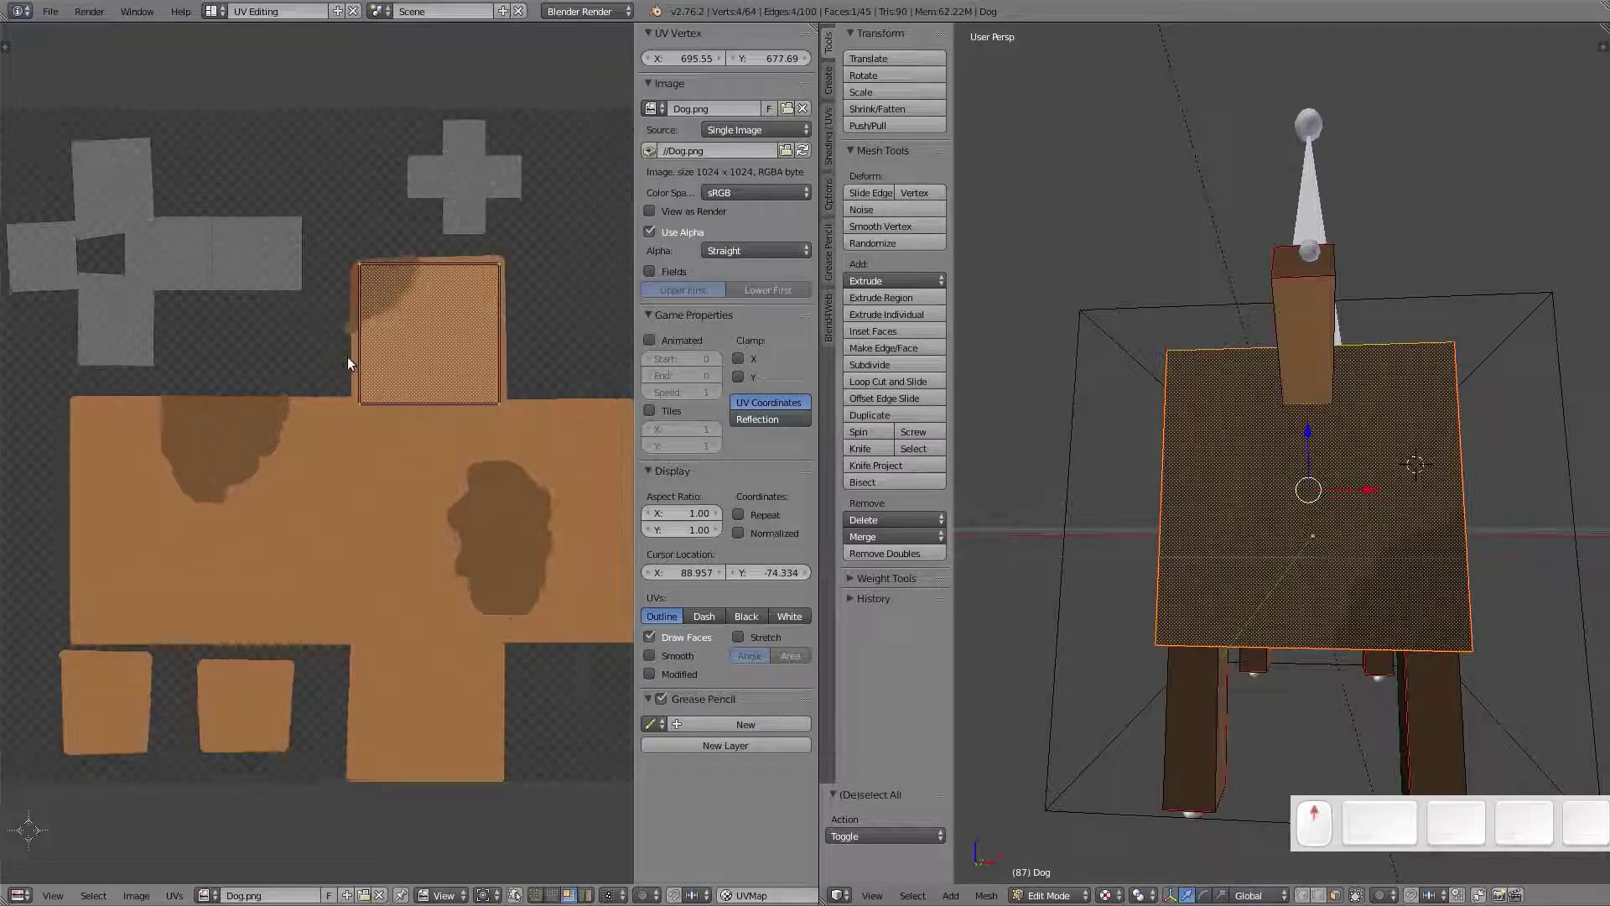
scroll(376, 264, up, 1)
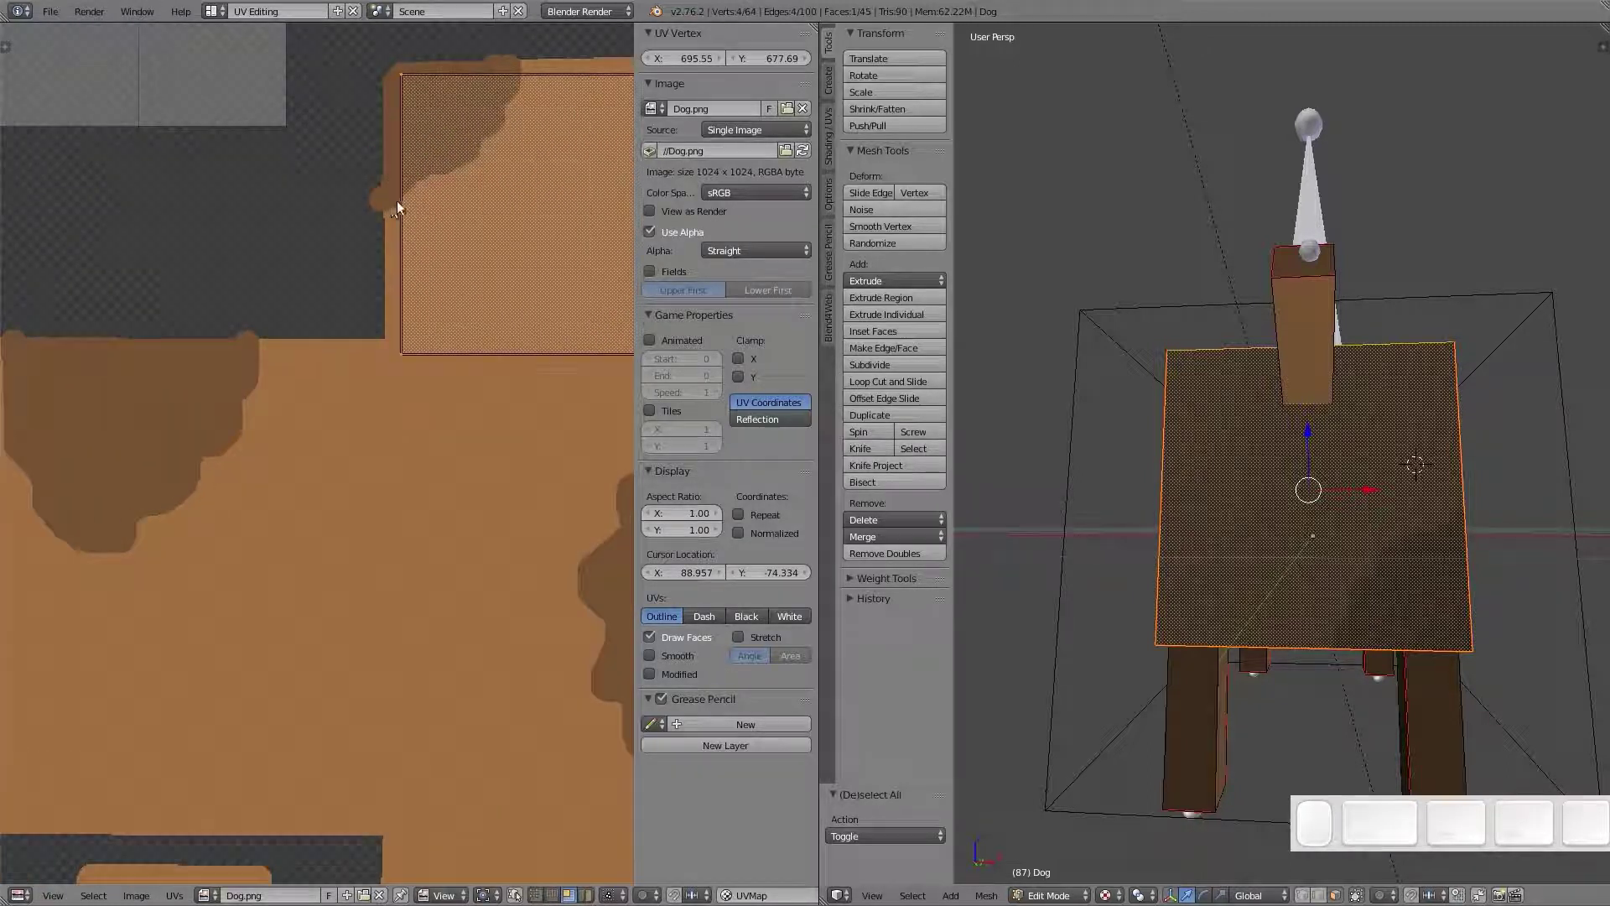
Switch to GIMP and export the texture again, replacing the existing Dog.png
mouse_move(2, 2)
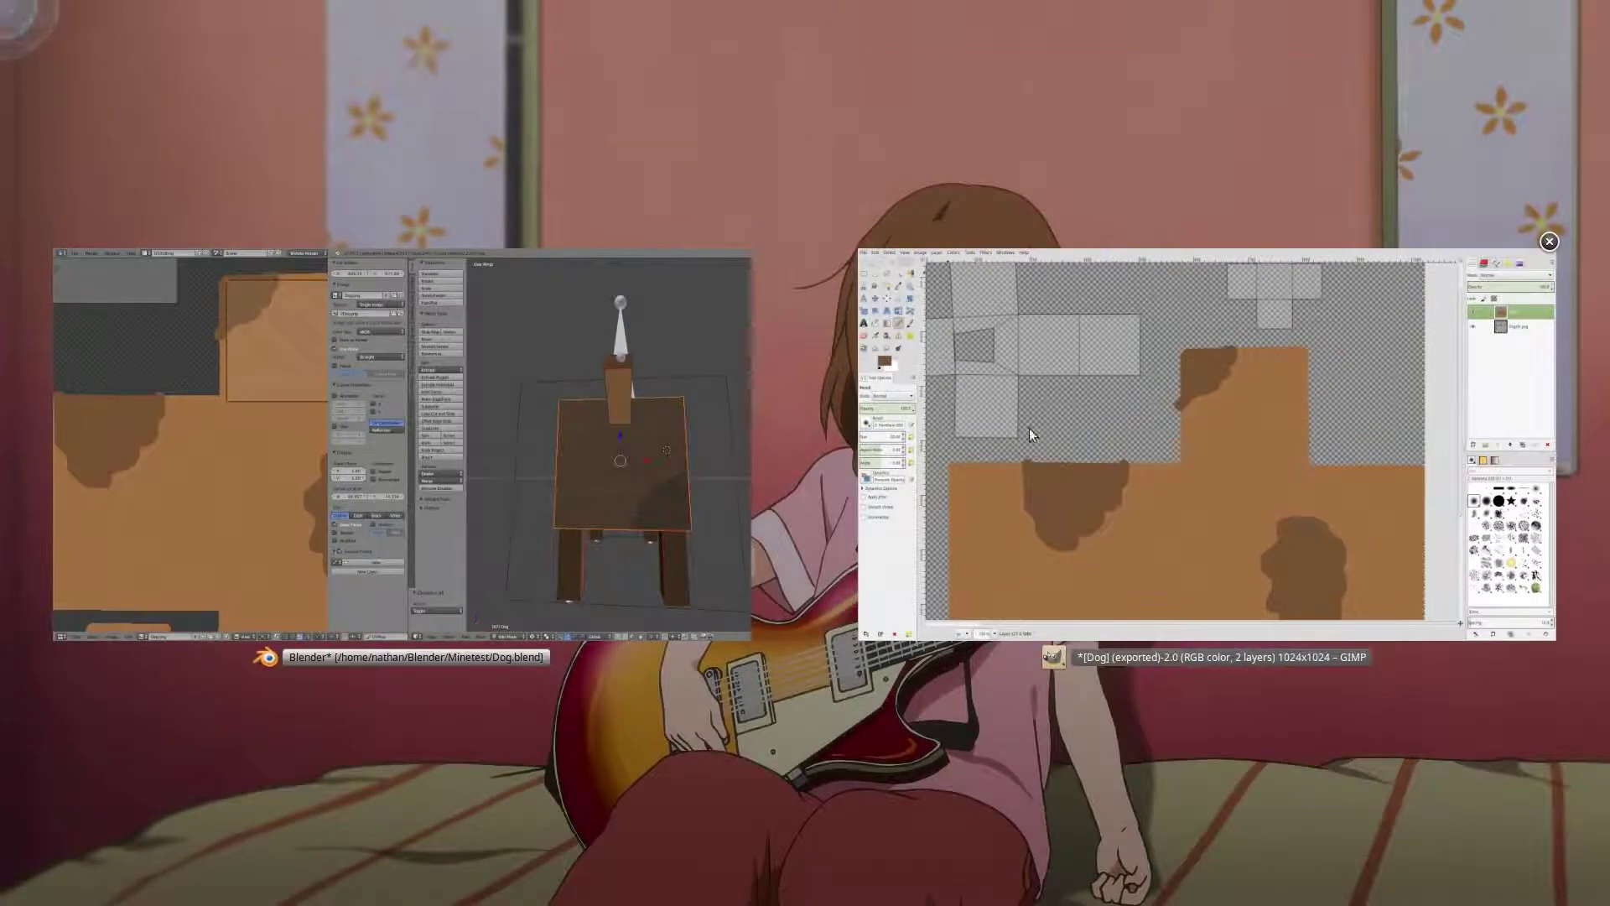
click(1057, 432)
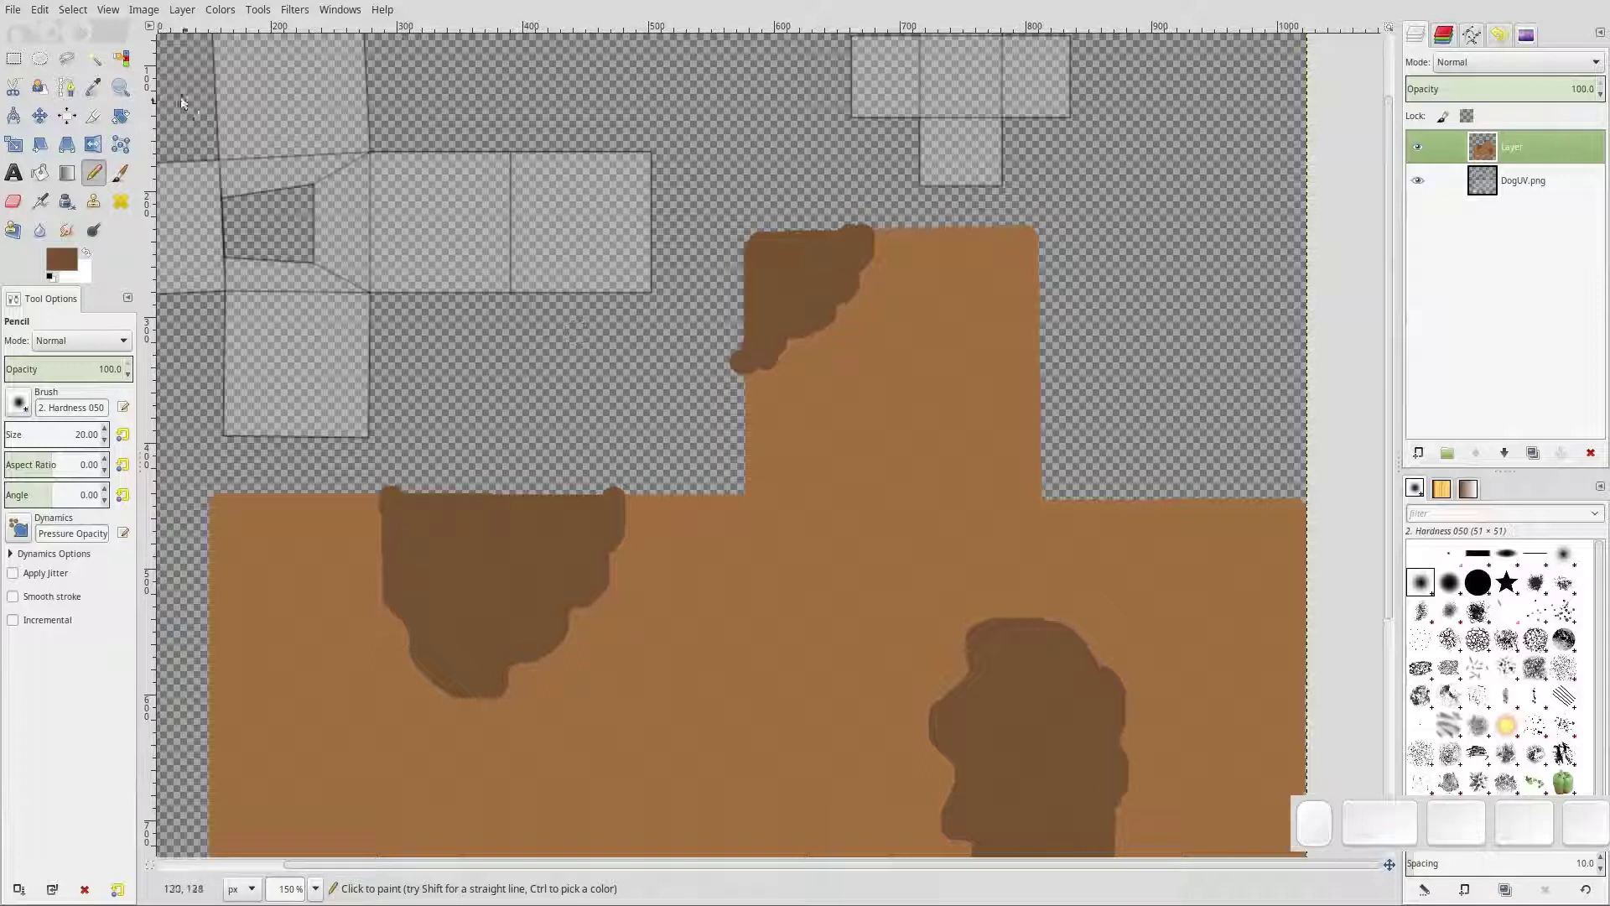
click(13, 10)
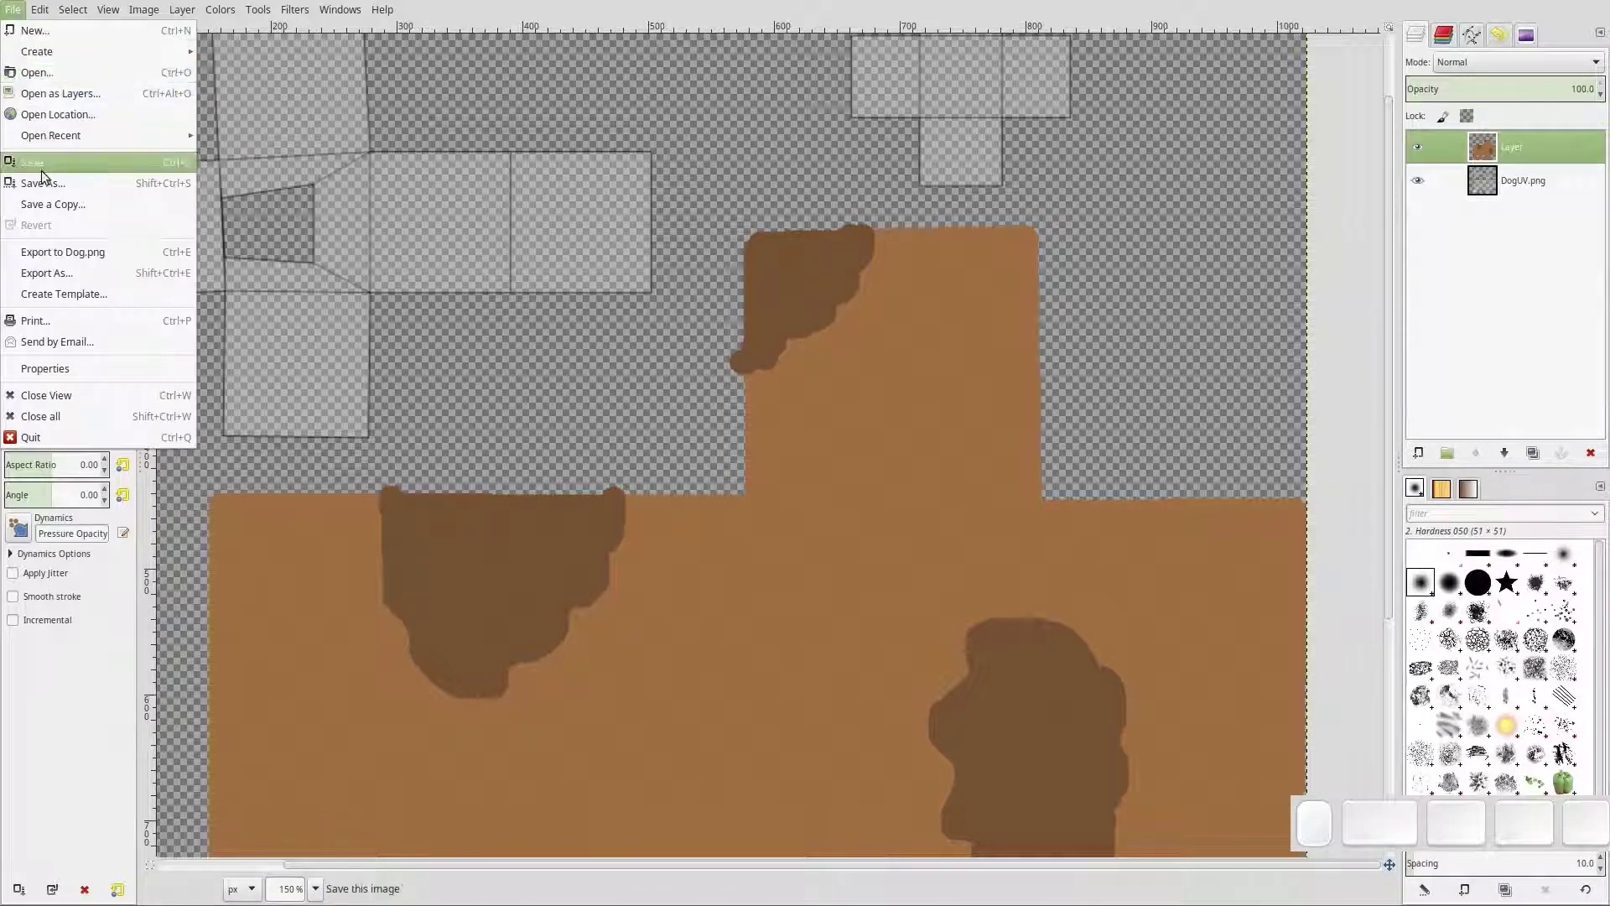
click(42, 269)
click(1275, 728)
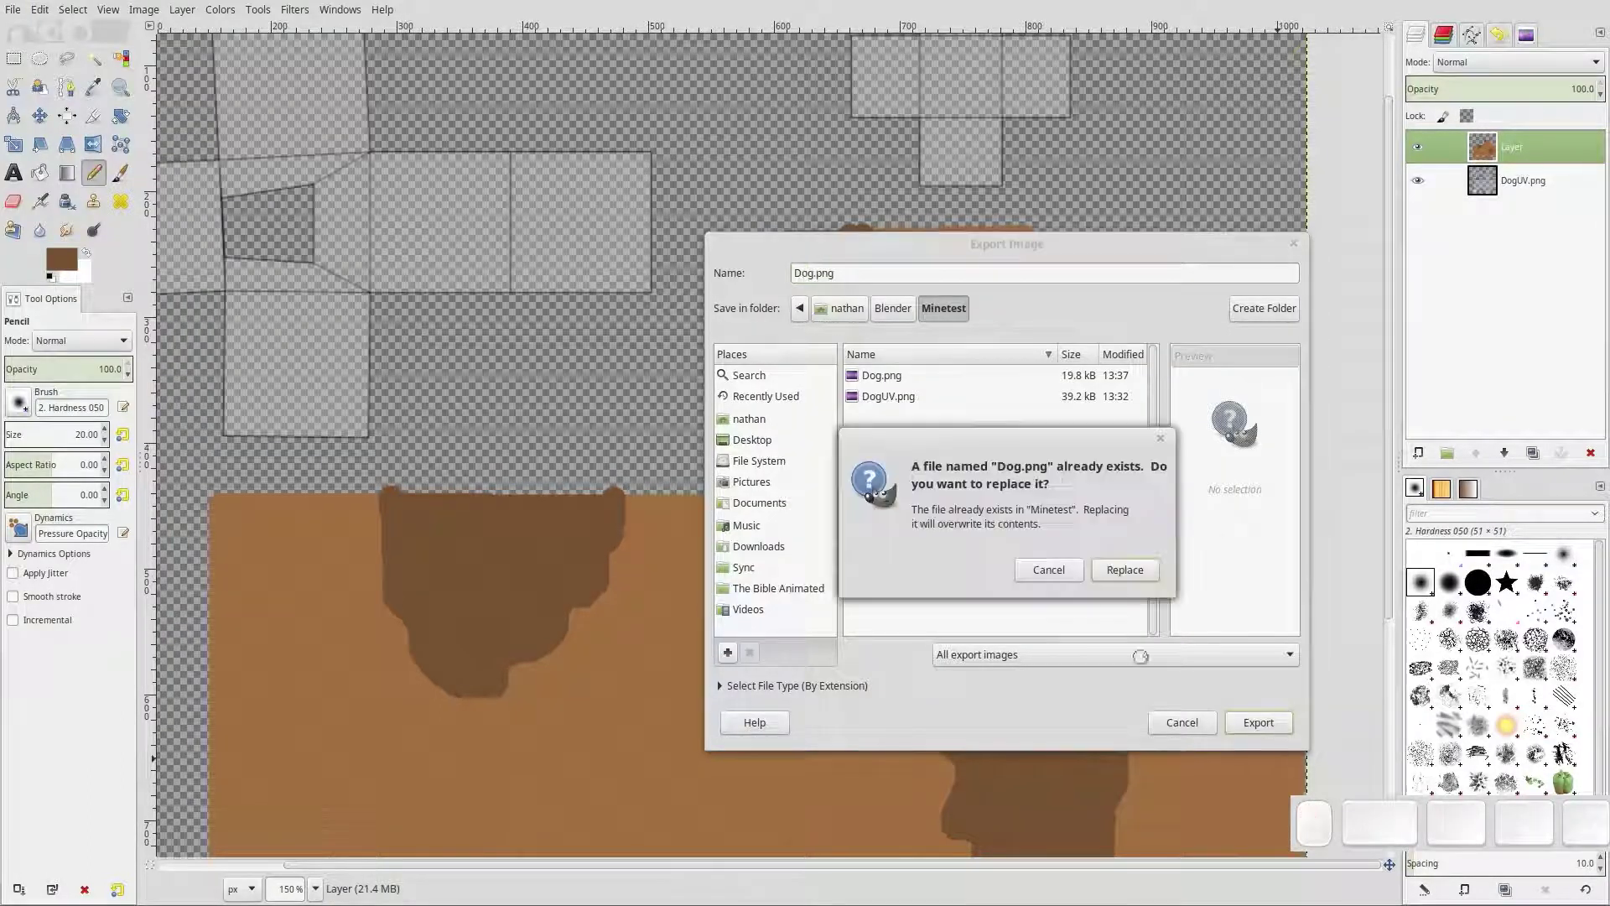
click(1125, 567)
click(1085, 621)
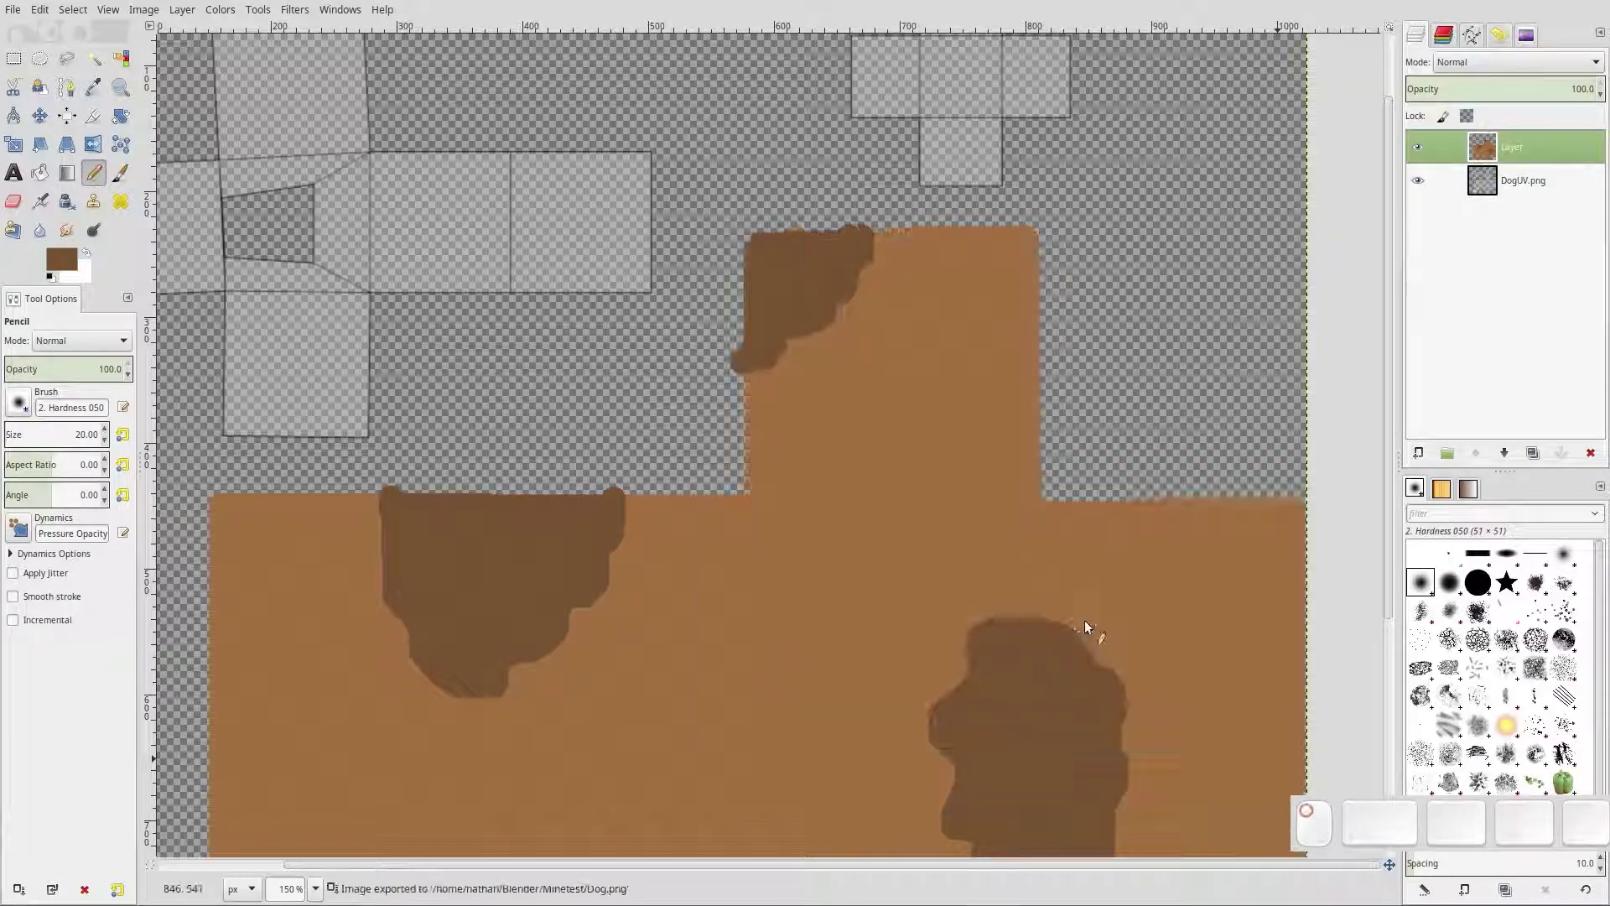
Switch to Blender, deselect the whole dog mesh, and examine how the dark patch continues across the rear and side edges of the body
mouse_move(2, 1)
click(925, 503)
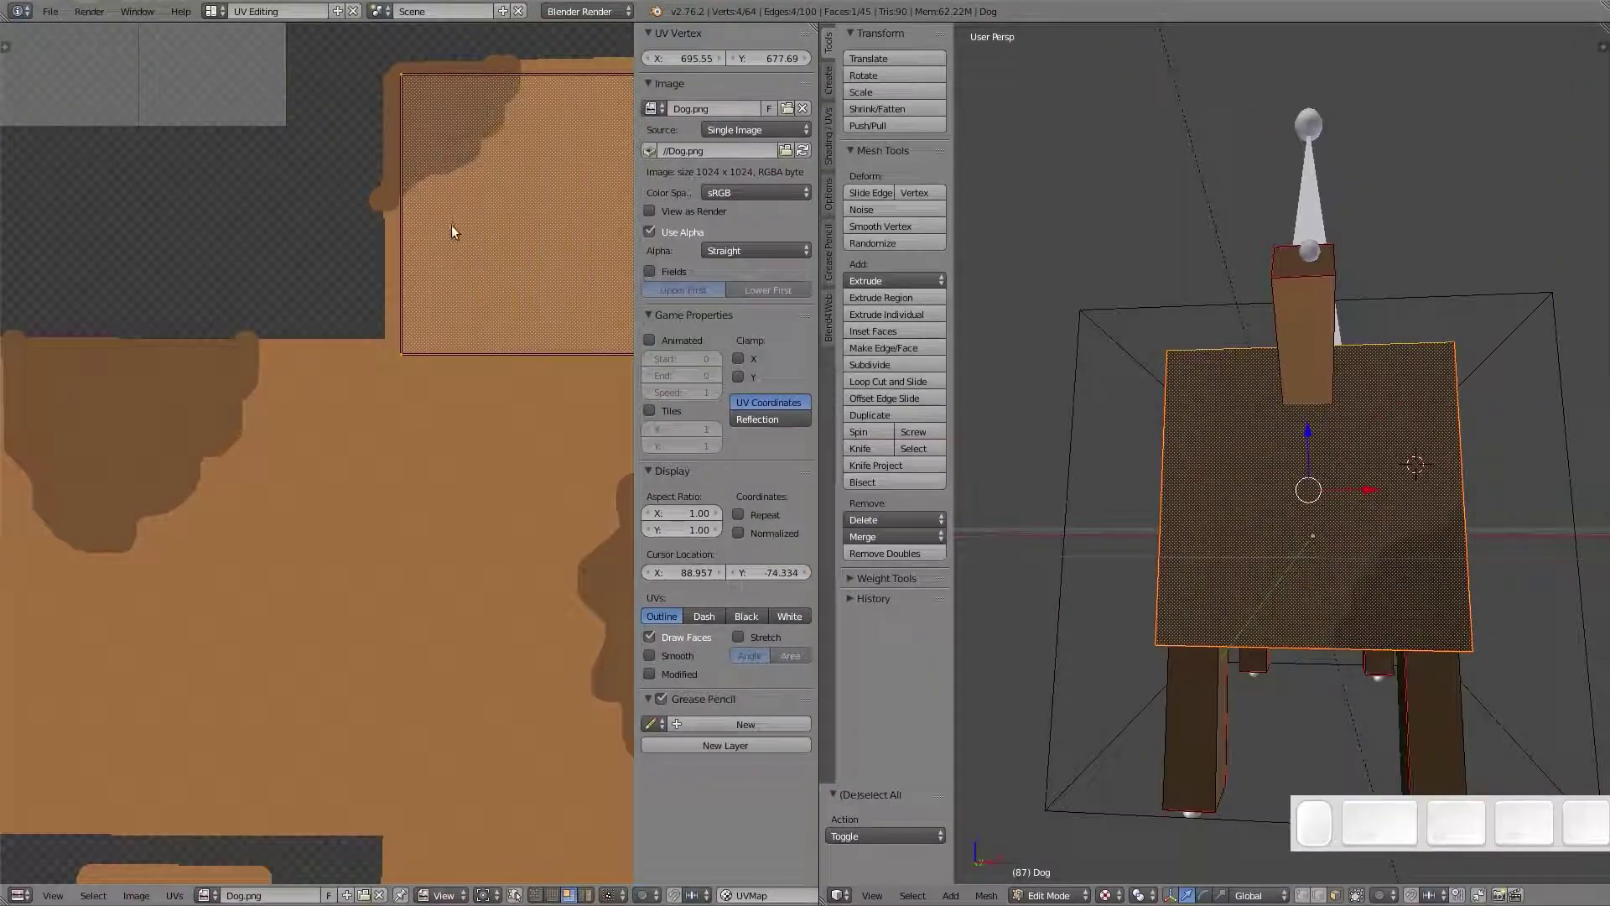
key(alt)
middle_drag(1501, 571, 1123, 520)
key(a)
middle_drag(1158, 596, 1223, 580)
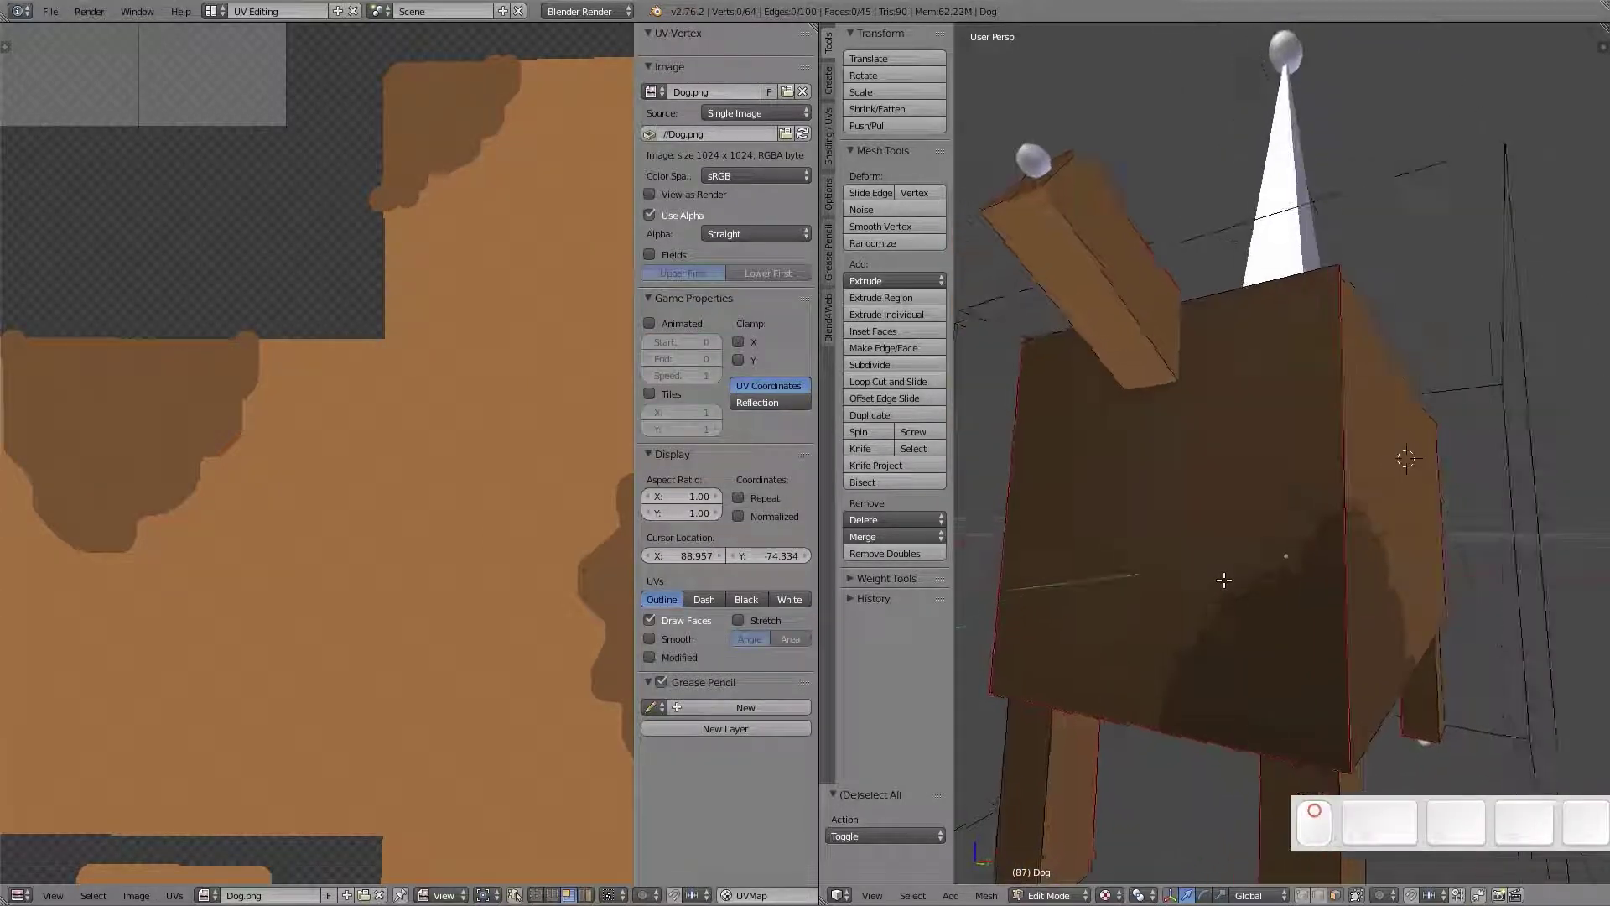
scroll(1233, 575, up, 3)
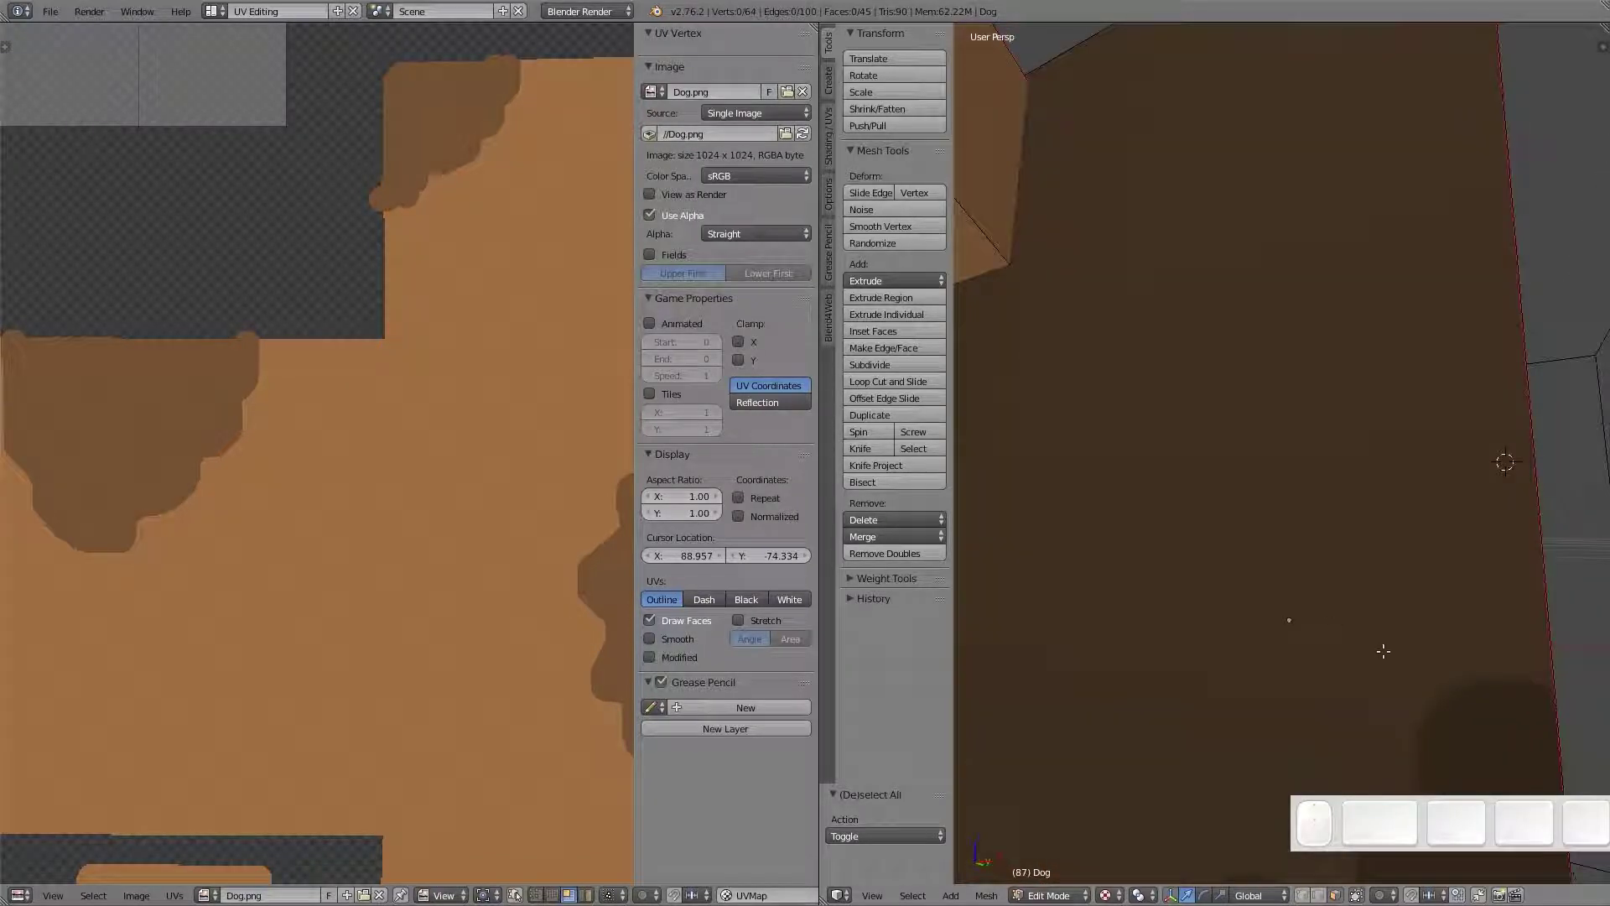
scroll(1371, 650, down, 3)
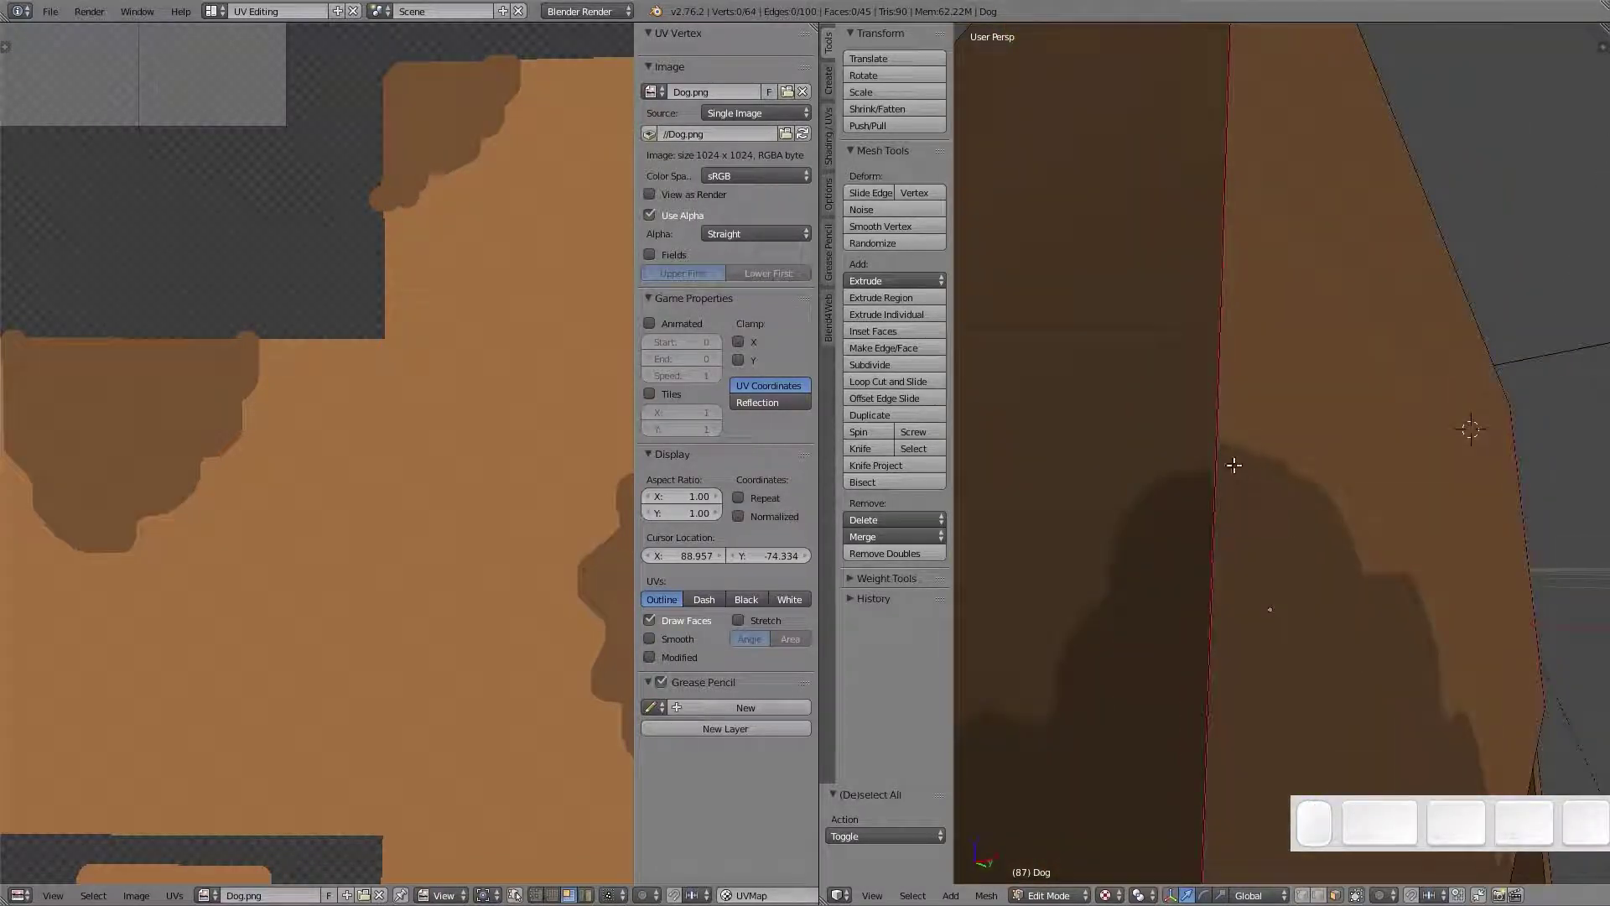
scroll(1216, 530, down, 6)
middle_drag(1233, 553, 1207, 520)
scroll(204, 369, down, 5)
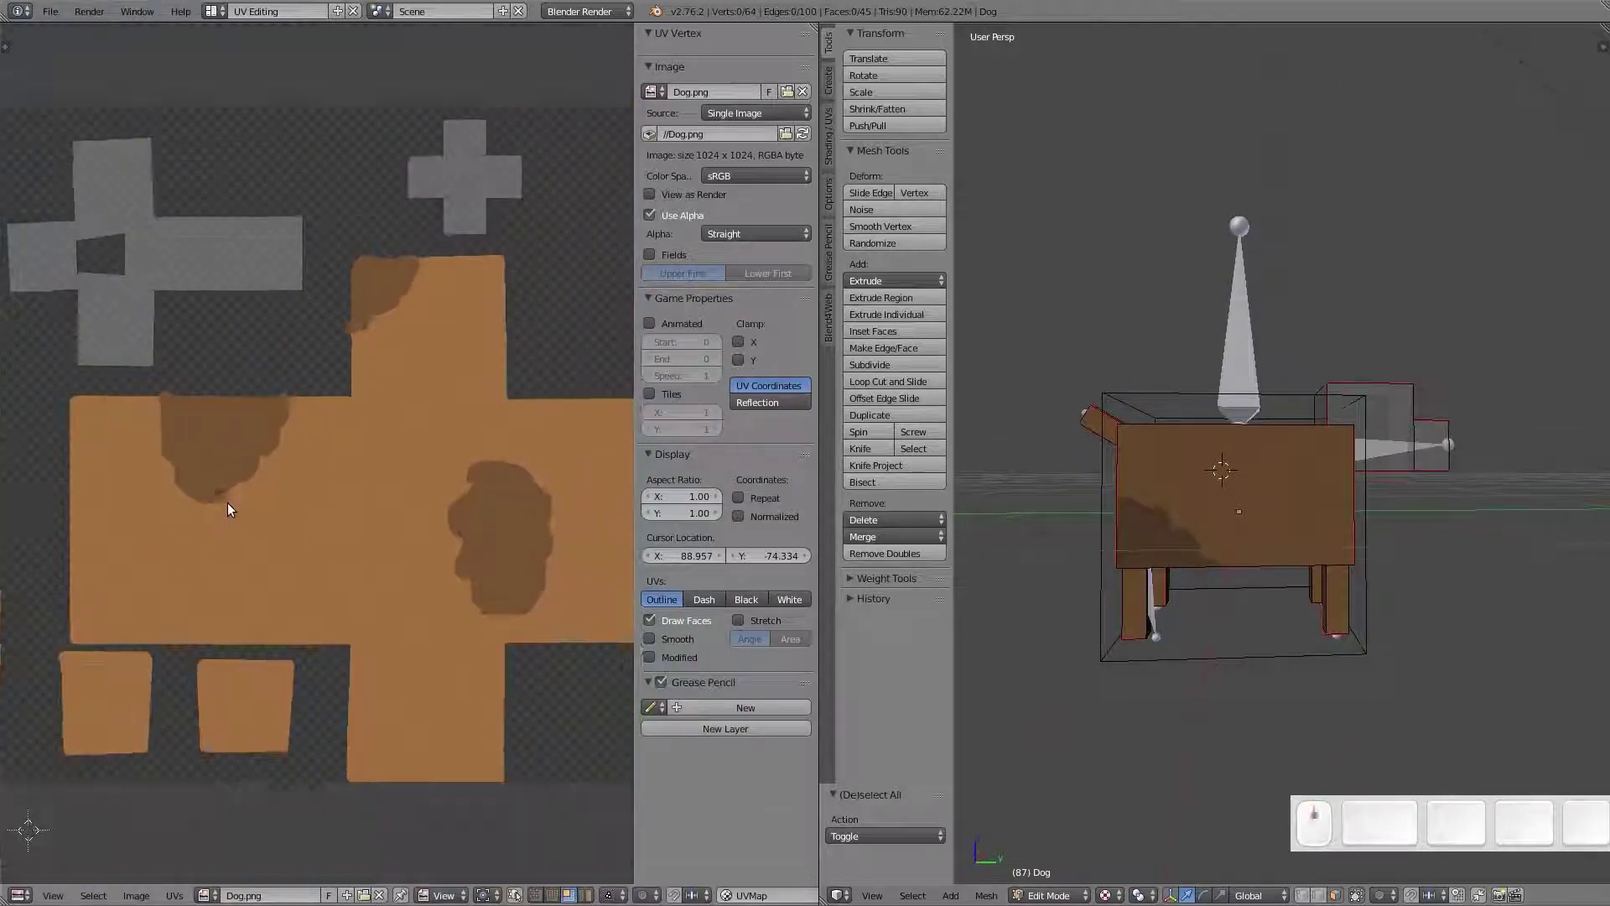
Switch to GIMP and lower the painted layer's opacity to 46.7 so the leg UV outlines show through
mouse_move(0, 0)
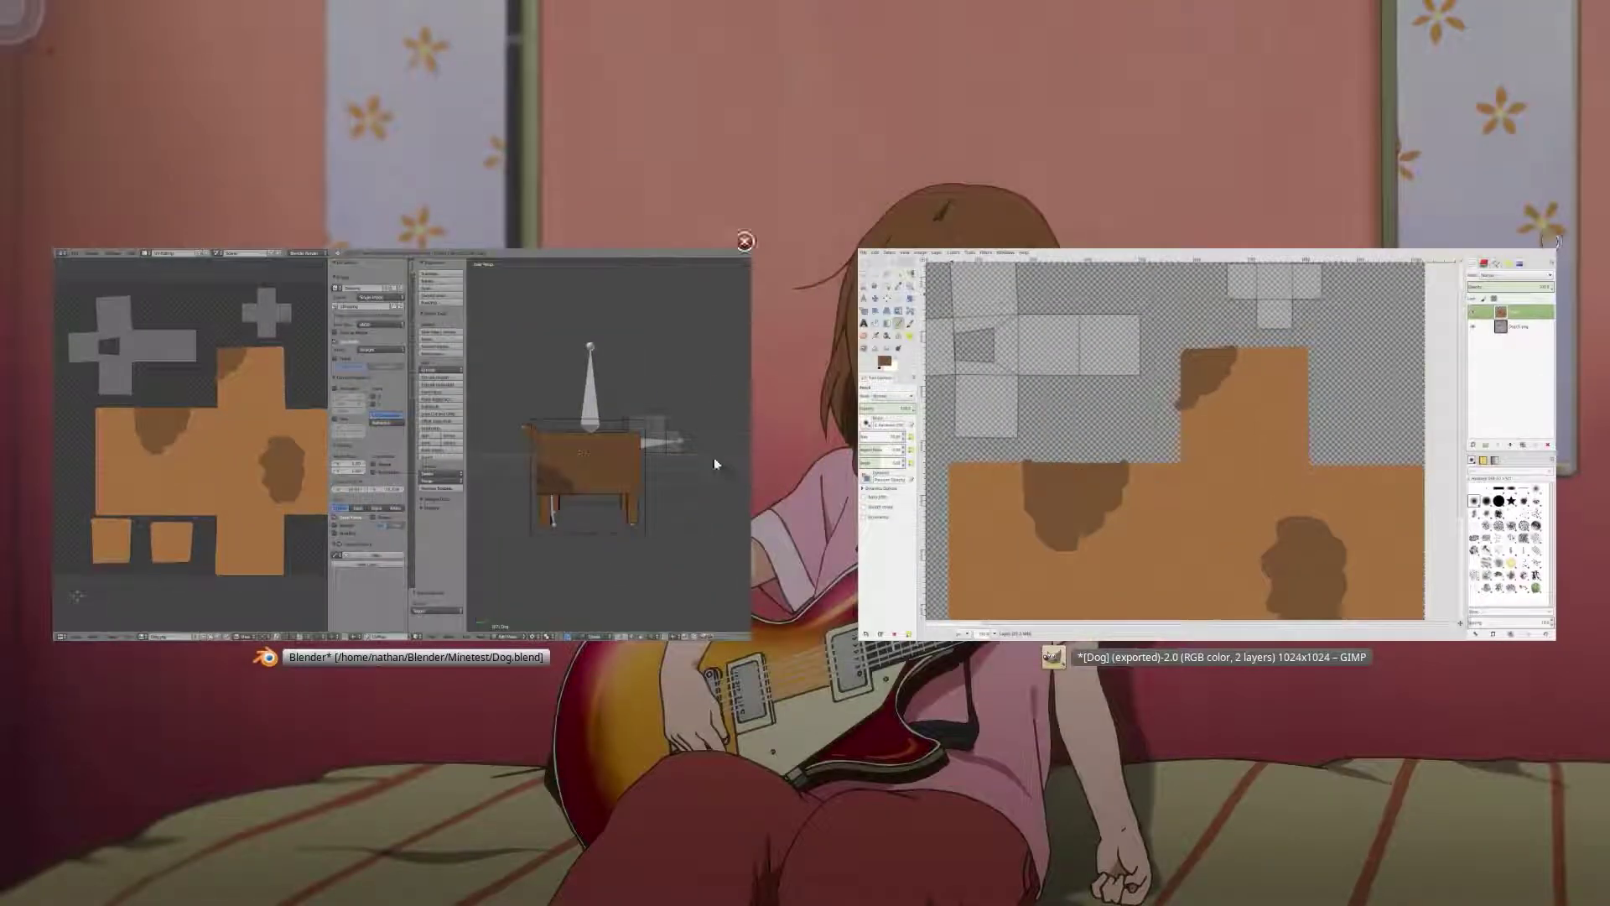
click(1029, 446)
middle_drag(692, 538, 860, 62)
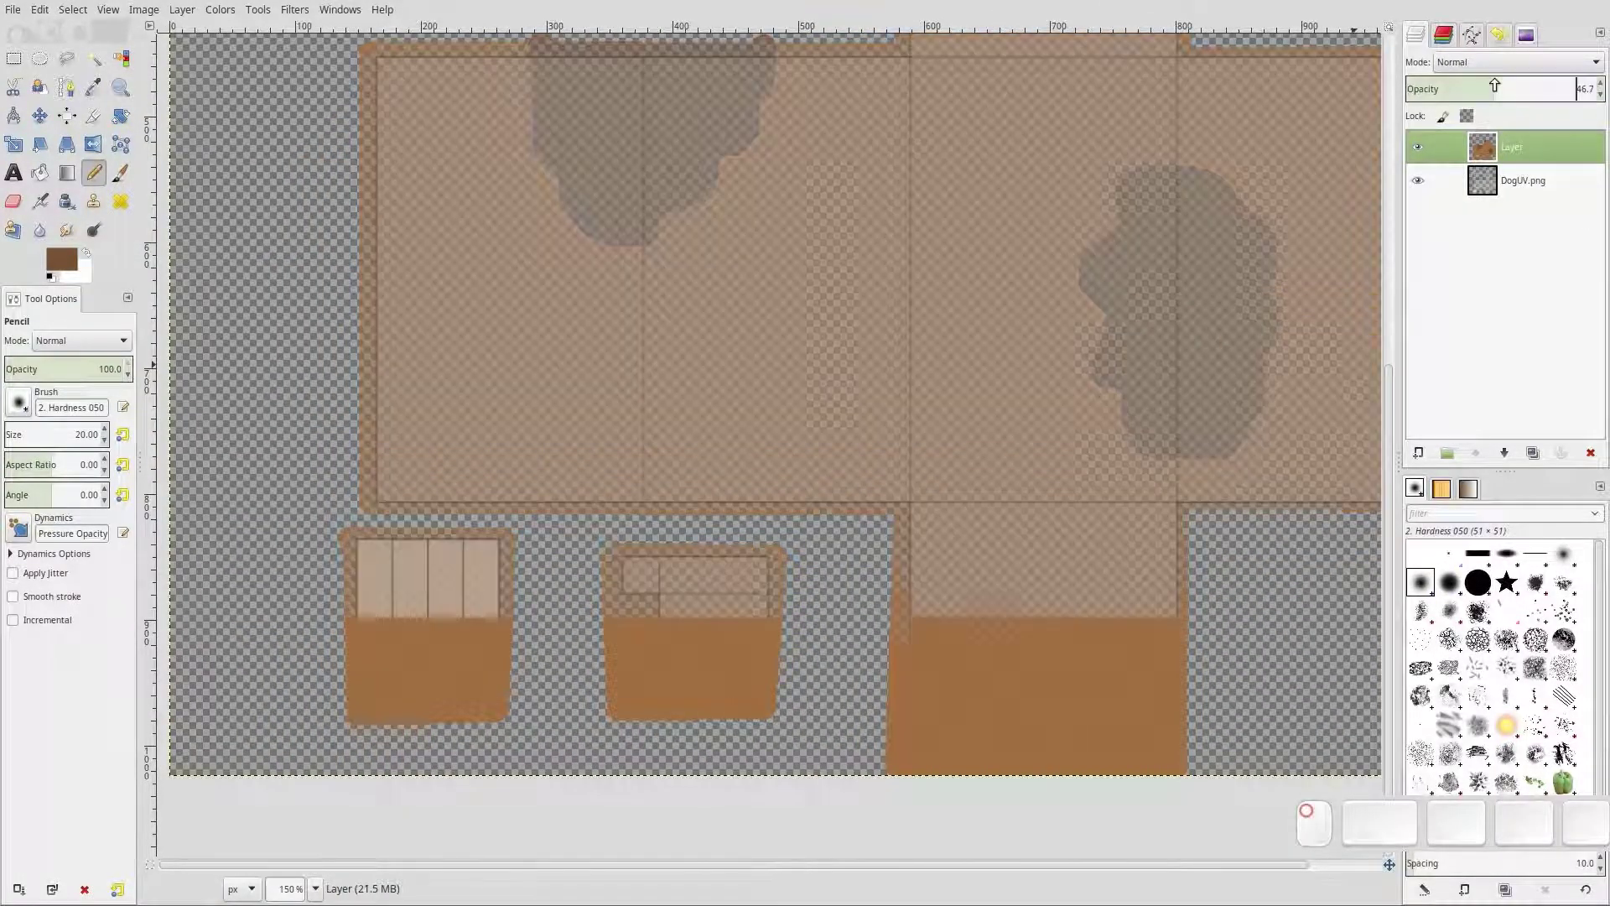
click(1495, 87)
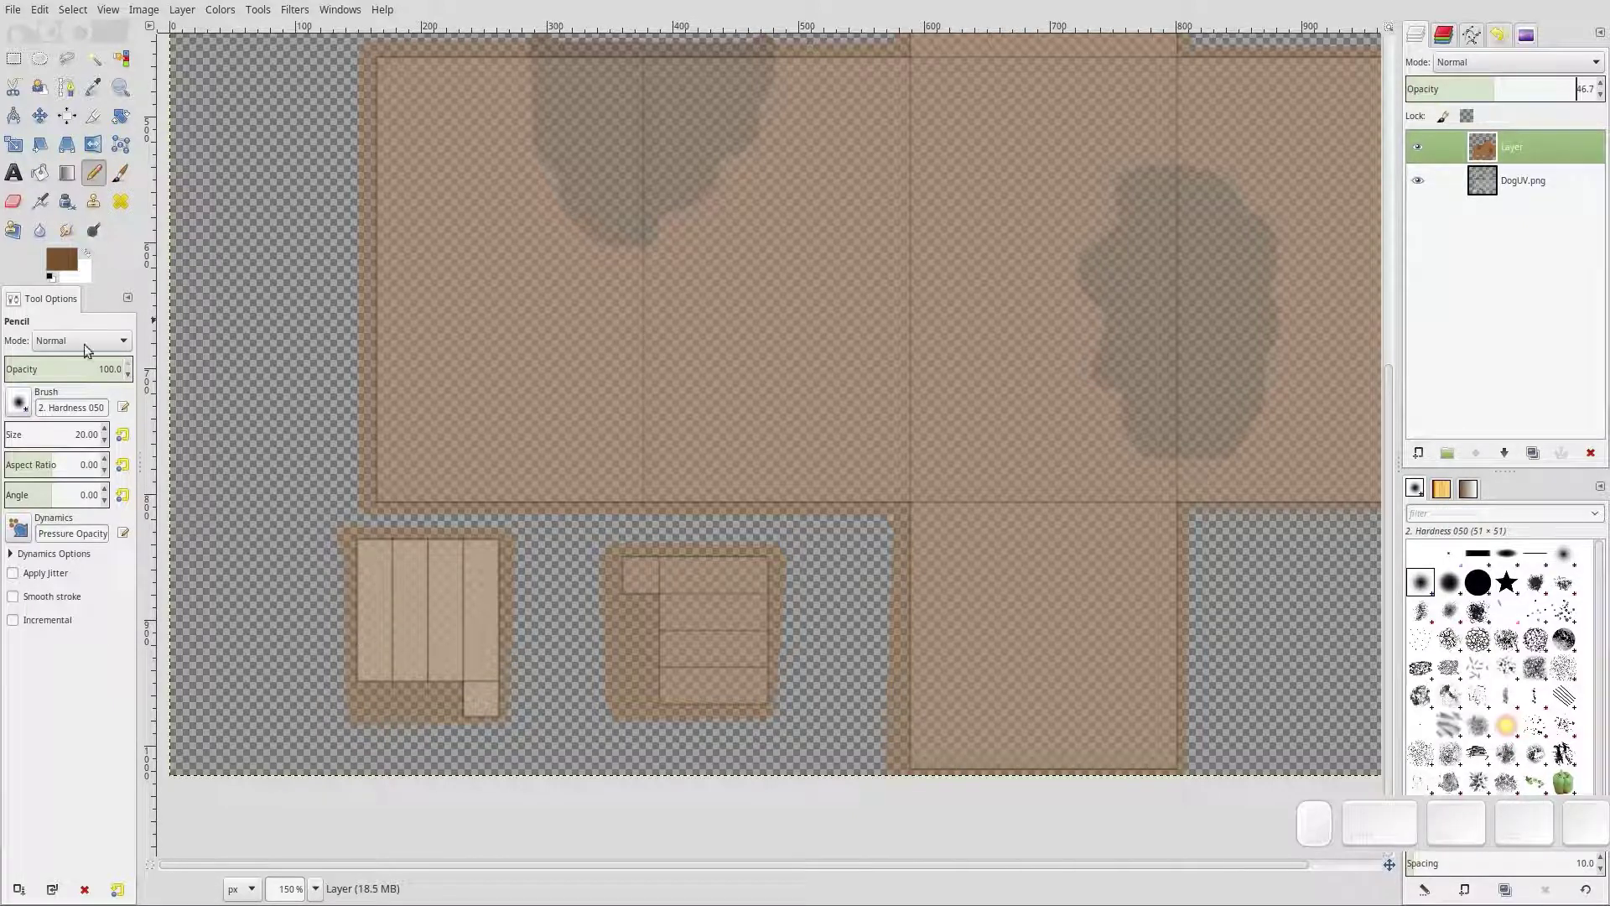
Set the pencil size to 11 and paint dark brown over the first leg island's end square and the adjoining lower ends of its strips
drag(65, 437, 62, 436)
key(bracketleft)
key(bracketleft)
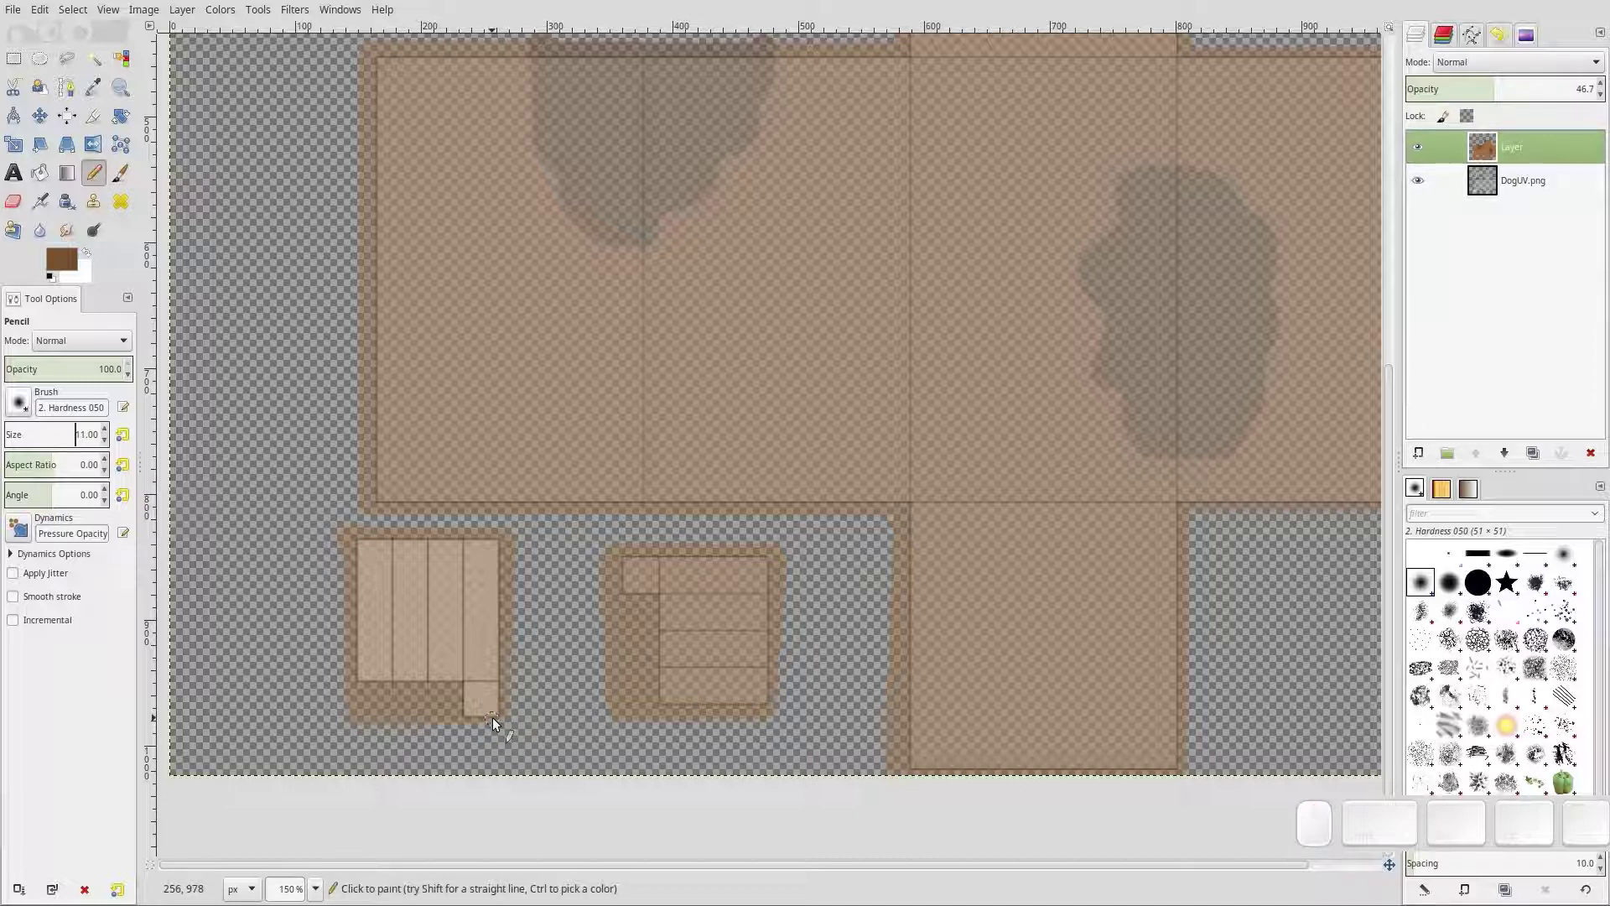
ctrl+scroll(478, 713, up, 2)
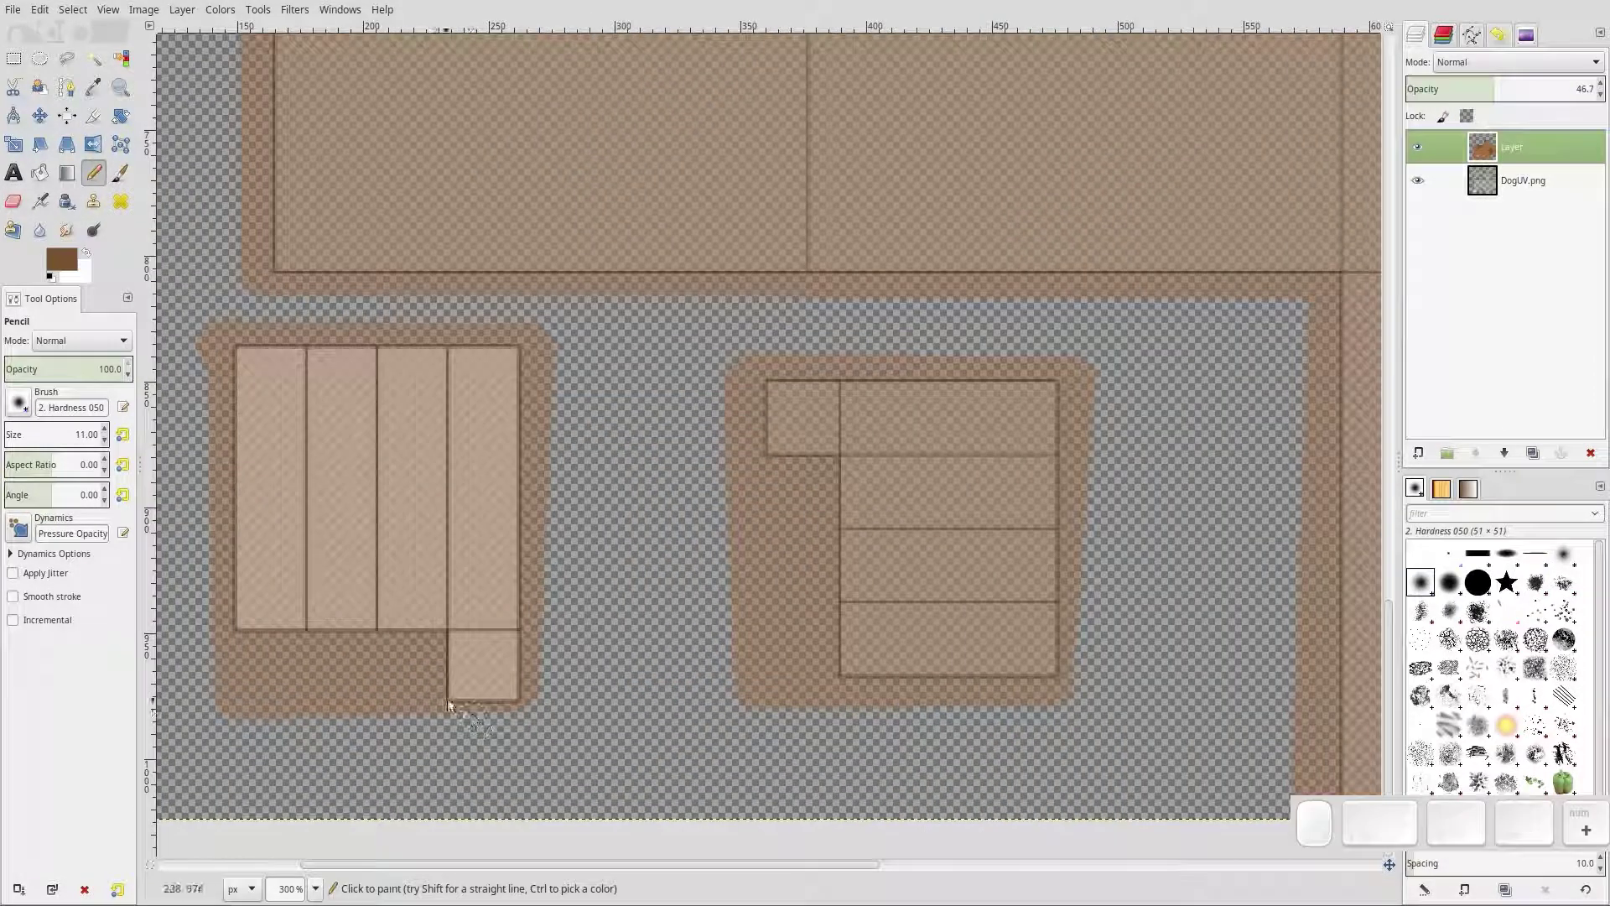
drag(453, 707, 497, 687)
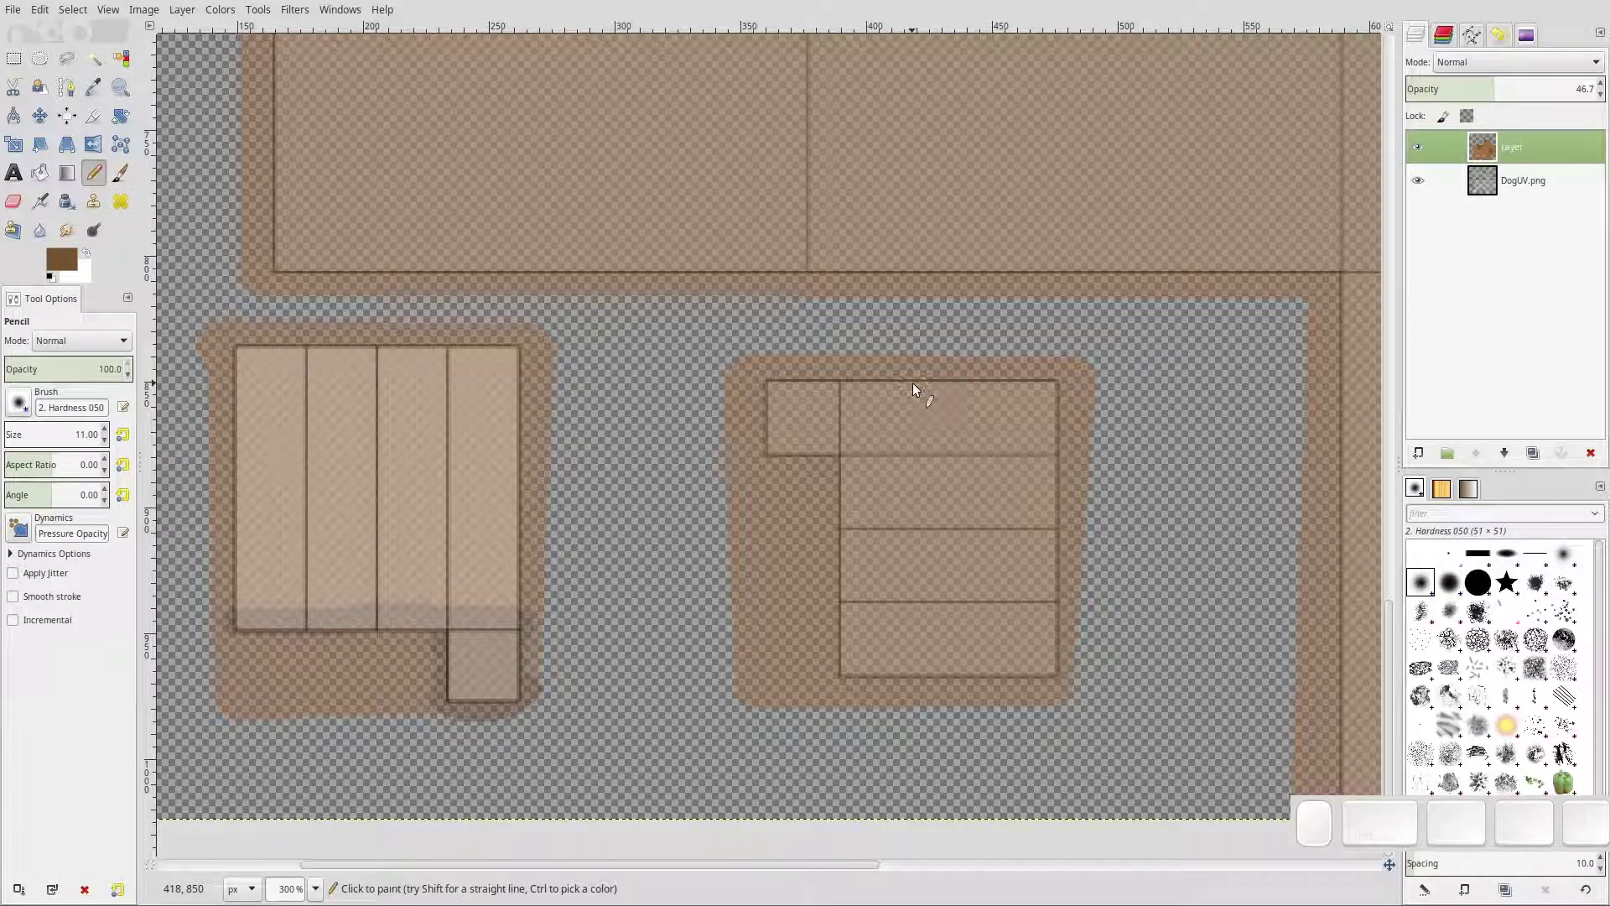
Draw a straight dark brown line across the second leg island's strips, fill from it through the small end square, and roughen the patch's edge
key(shift)
click(916, 380)
key(ctrl)
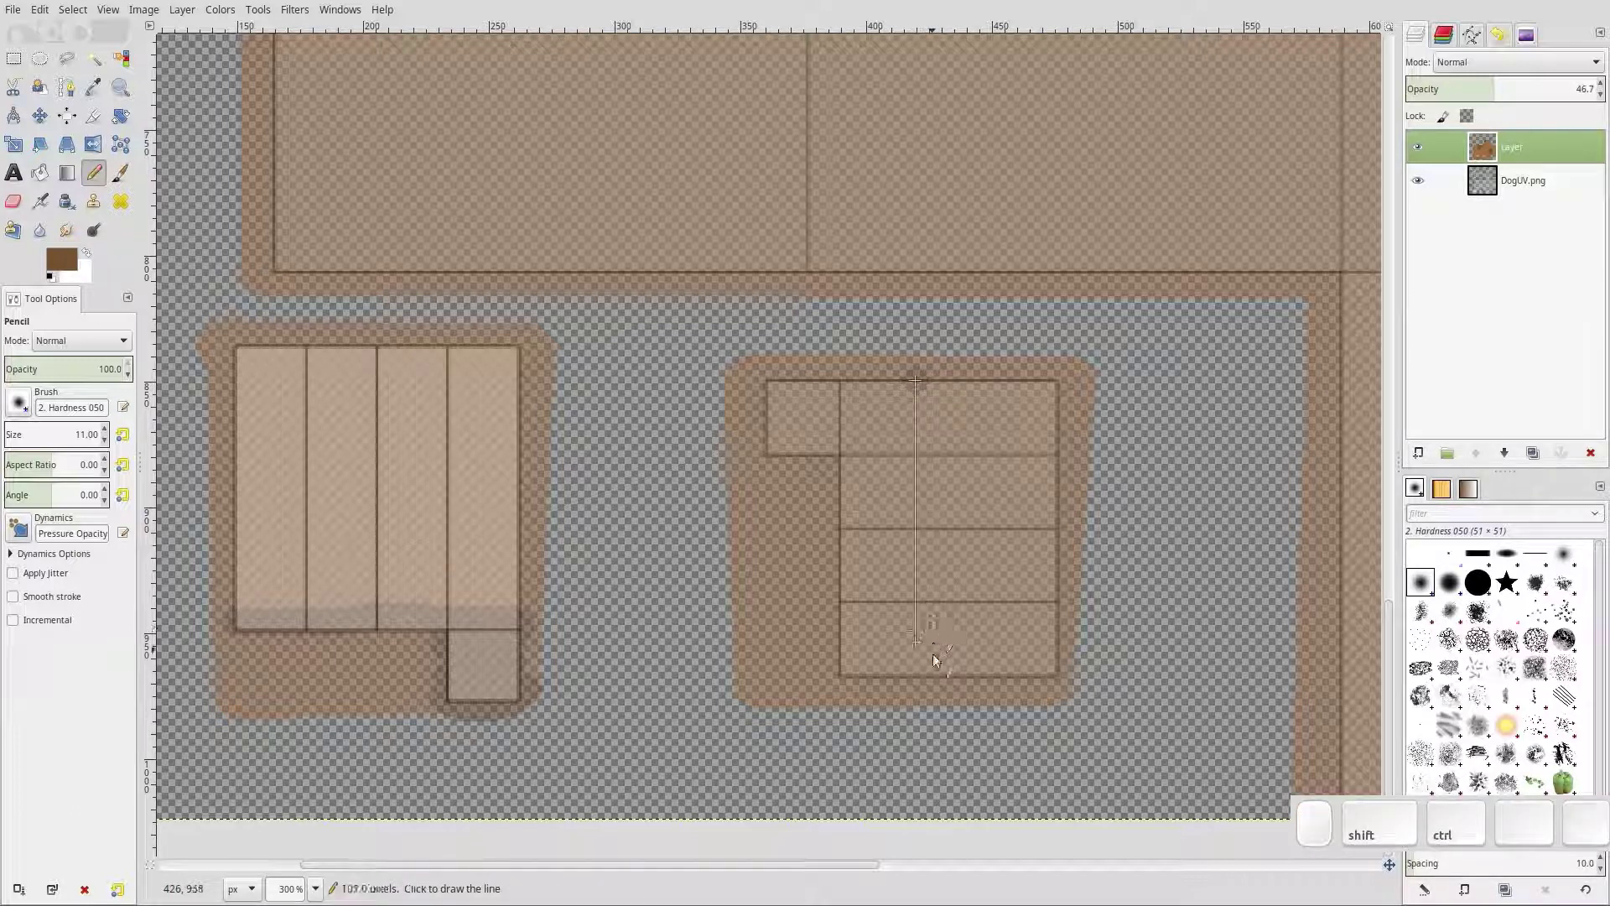
ctrl+shift+click(918, 692)
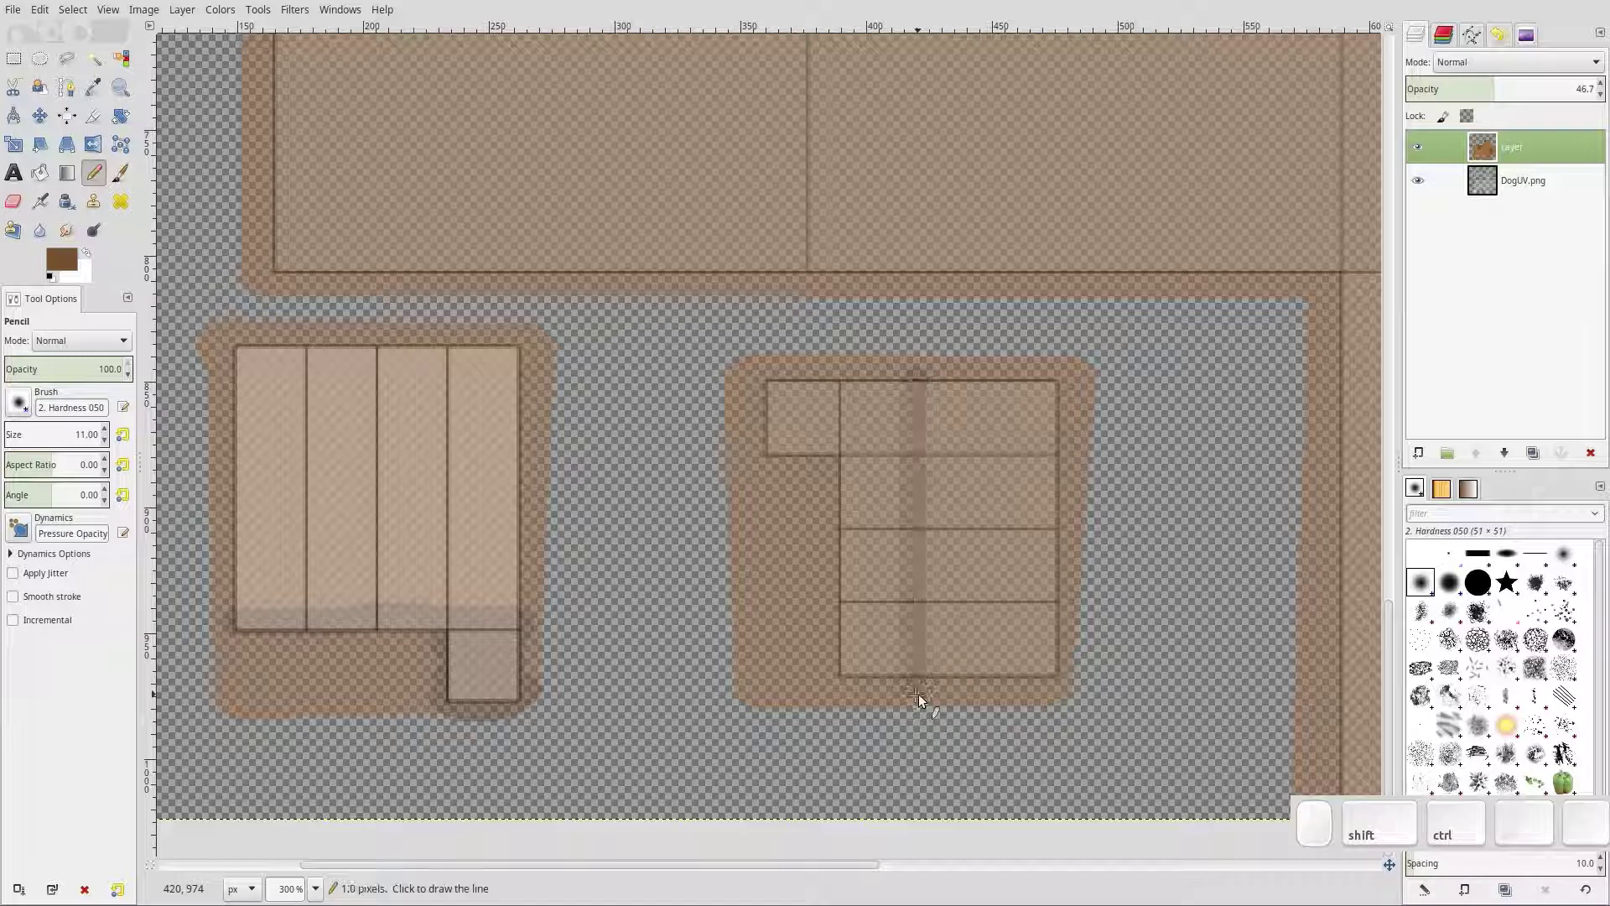
mouse_move(909, 381)
mouse_down()
mouse_move(765, 384)
mouse_move(761, 450)
mouse_up()
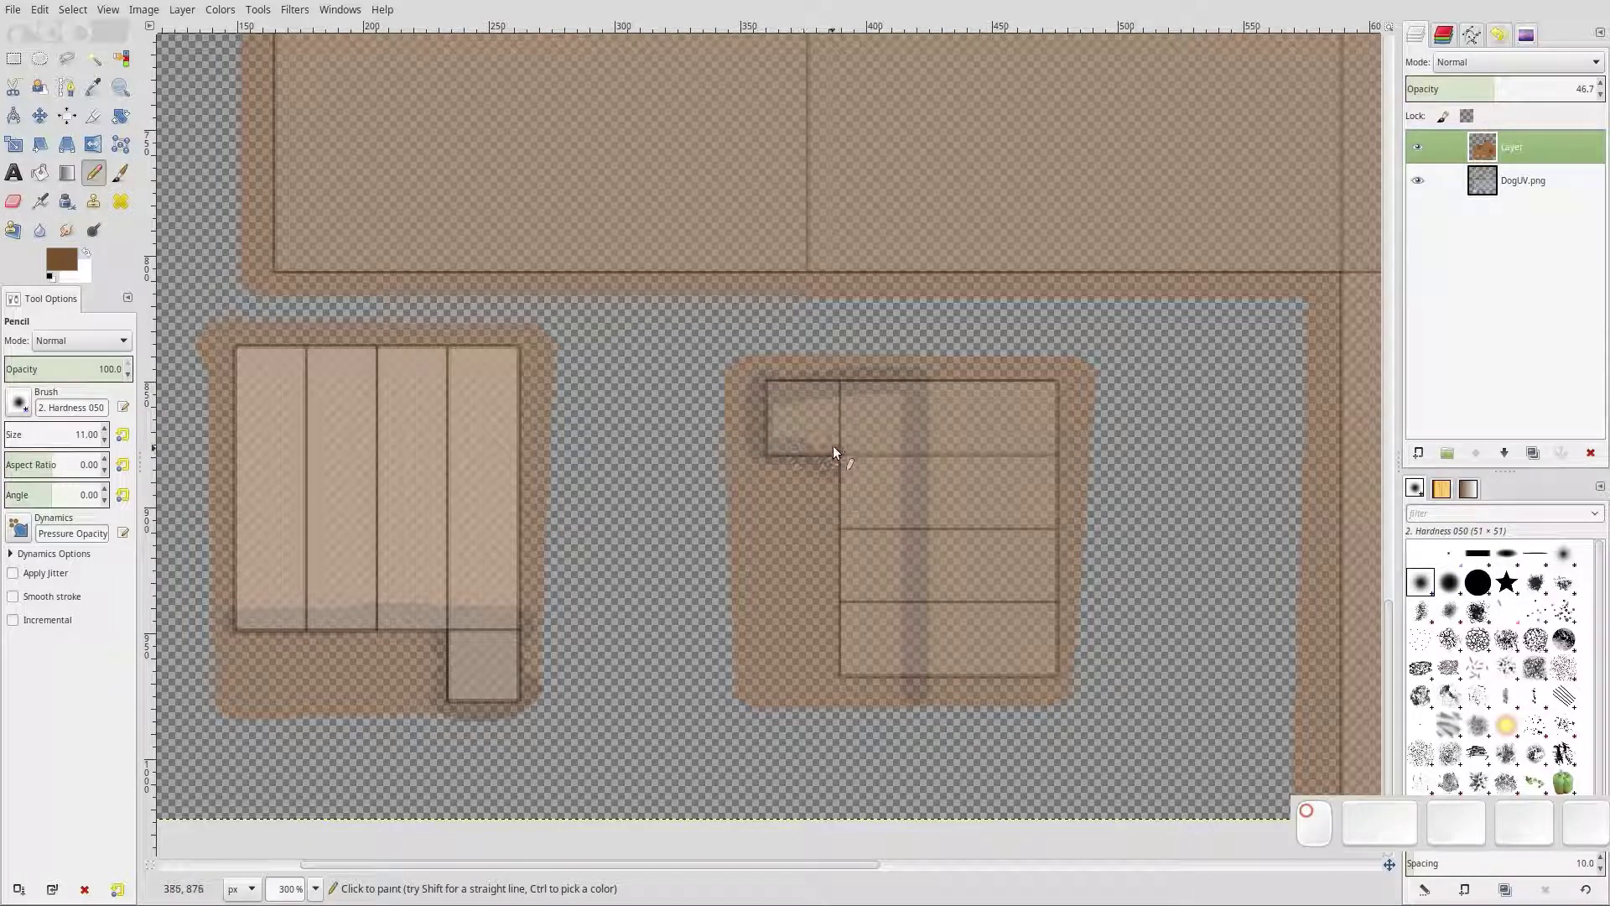
drag(836, 572, 831, 678)
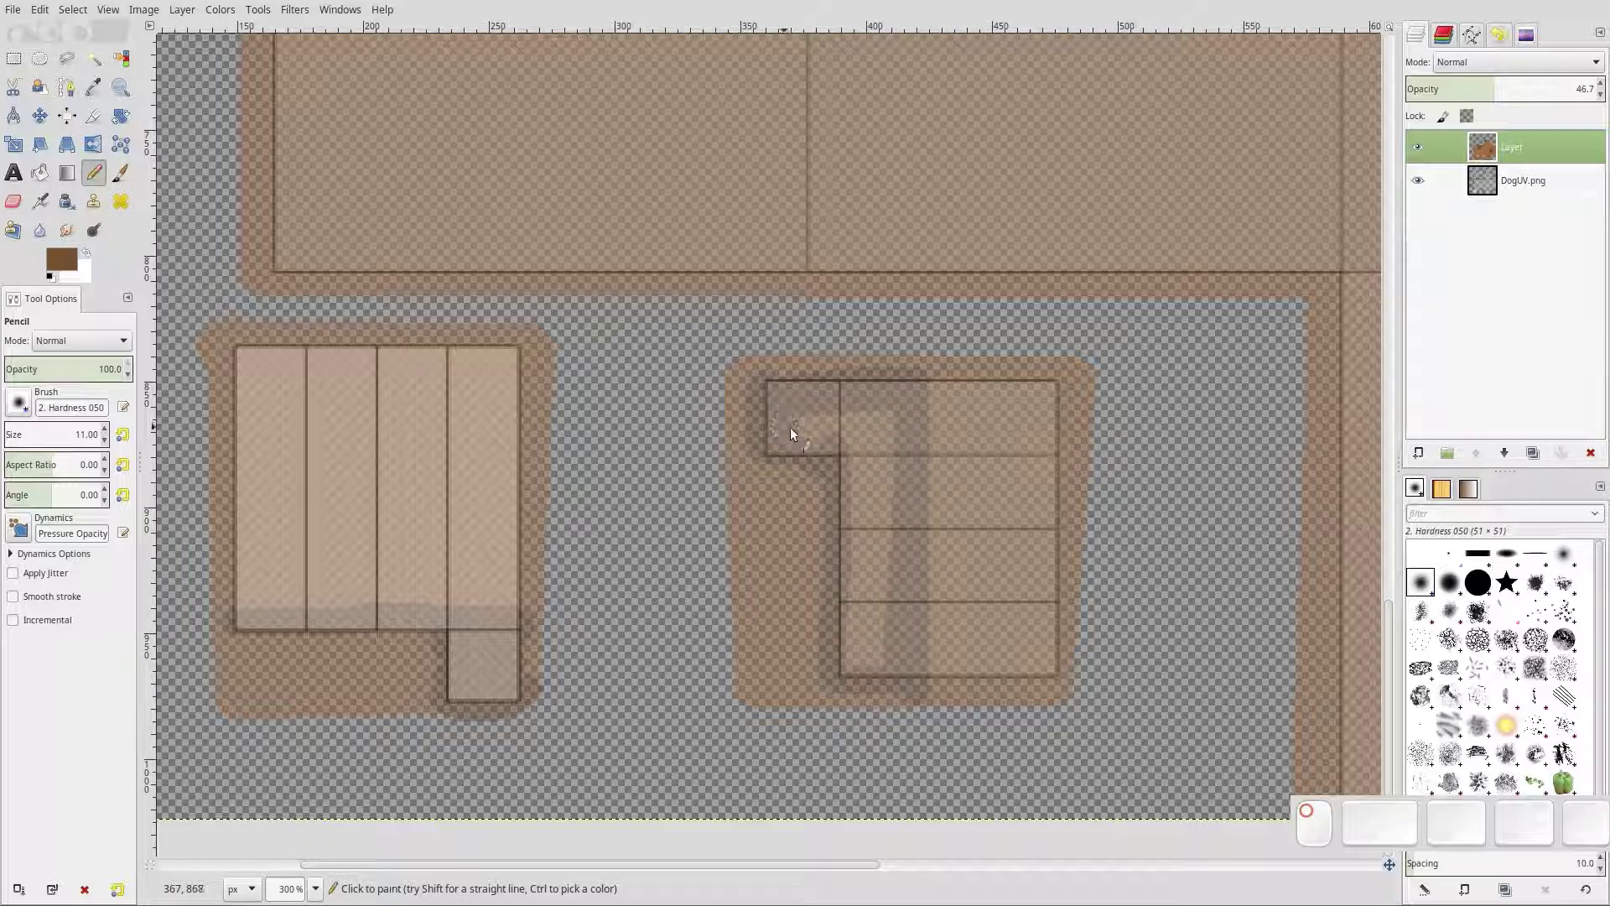
mouse_move(884, 509)
mouse_down()
mouse_move(881, 639)
mouse_move(858, 665)
mouse_up()
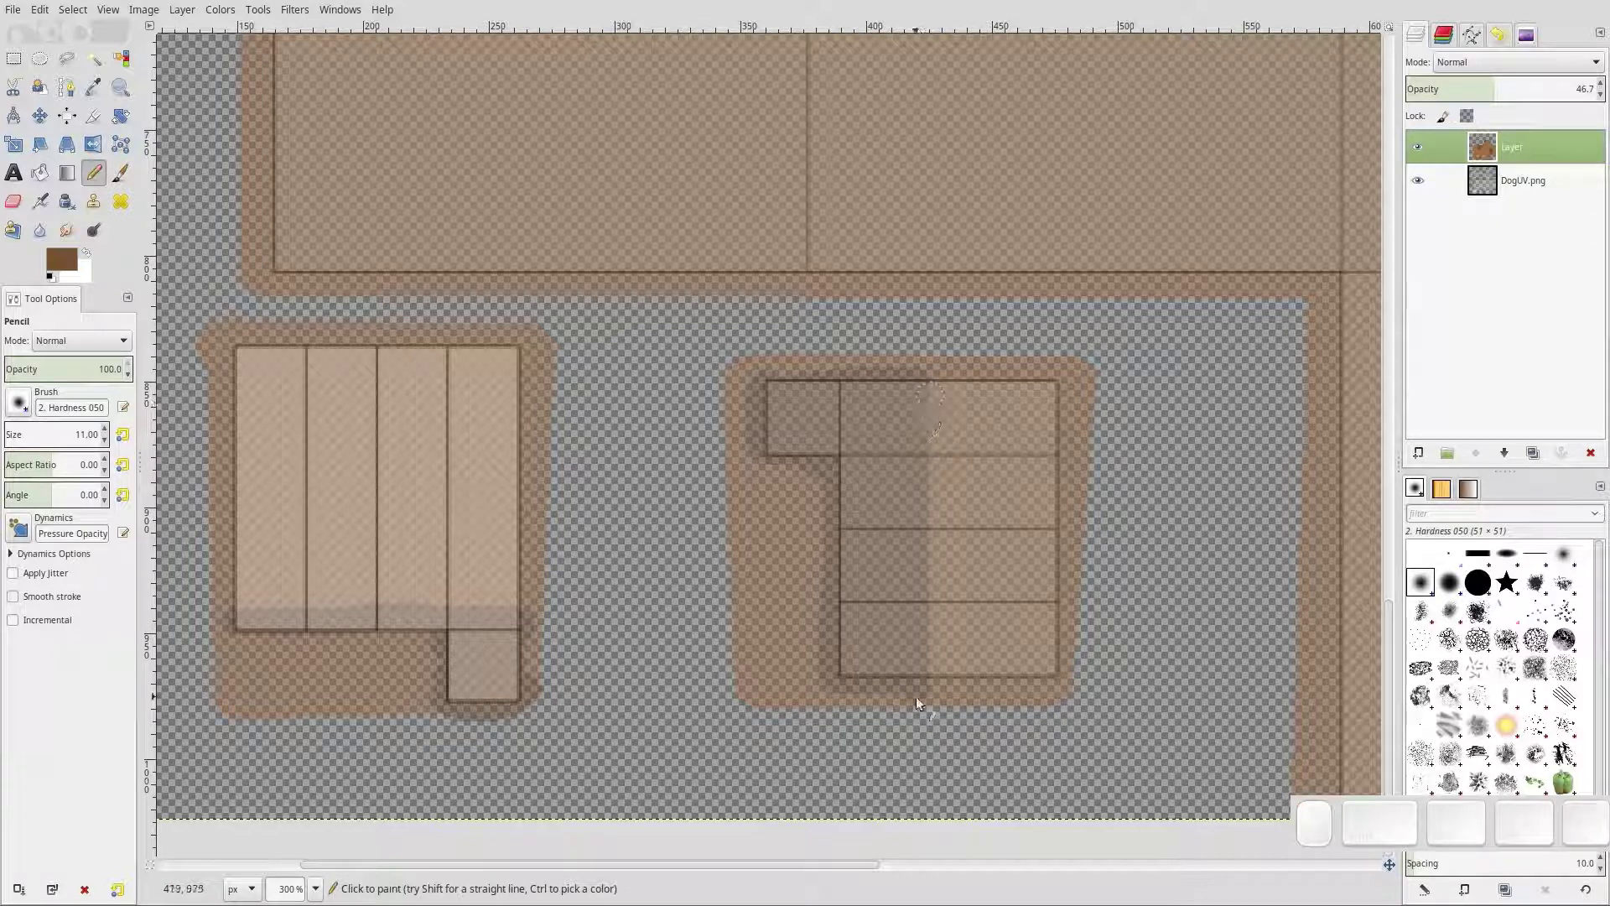
drag(934, 489, 905, 592)
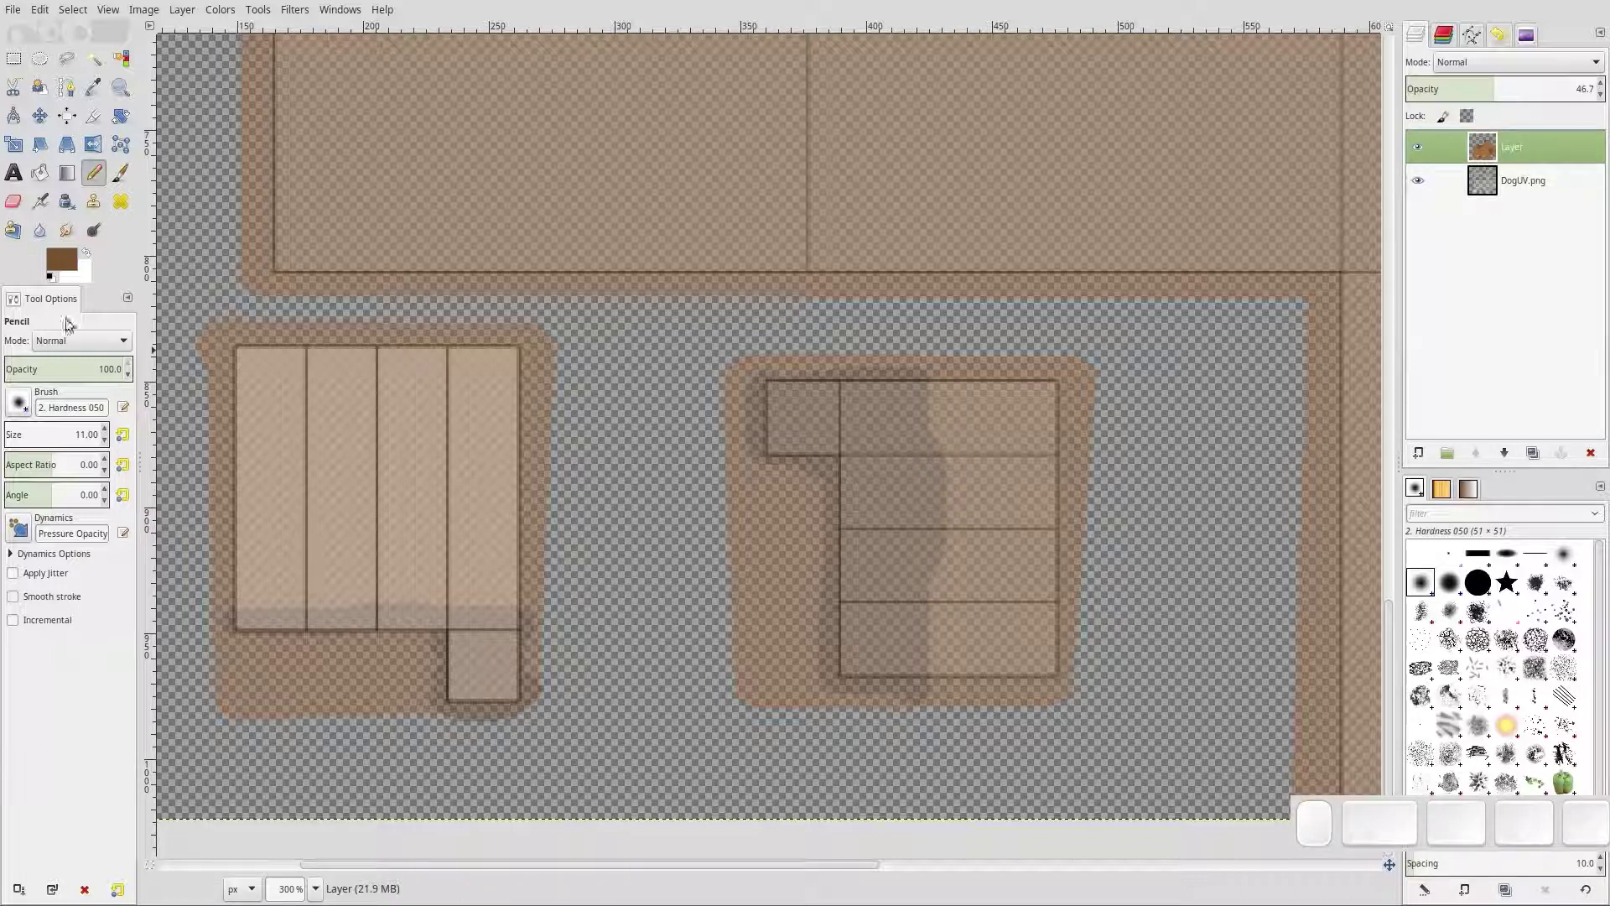
Change the foreground color to the saved lighter fur brown and restore the painted layer's opacity to 100
click(67, 257)
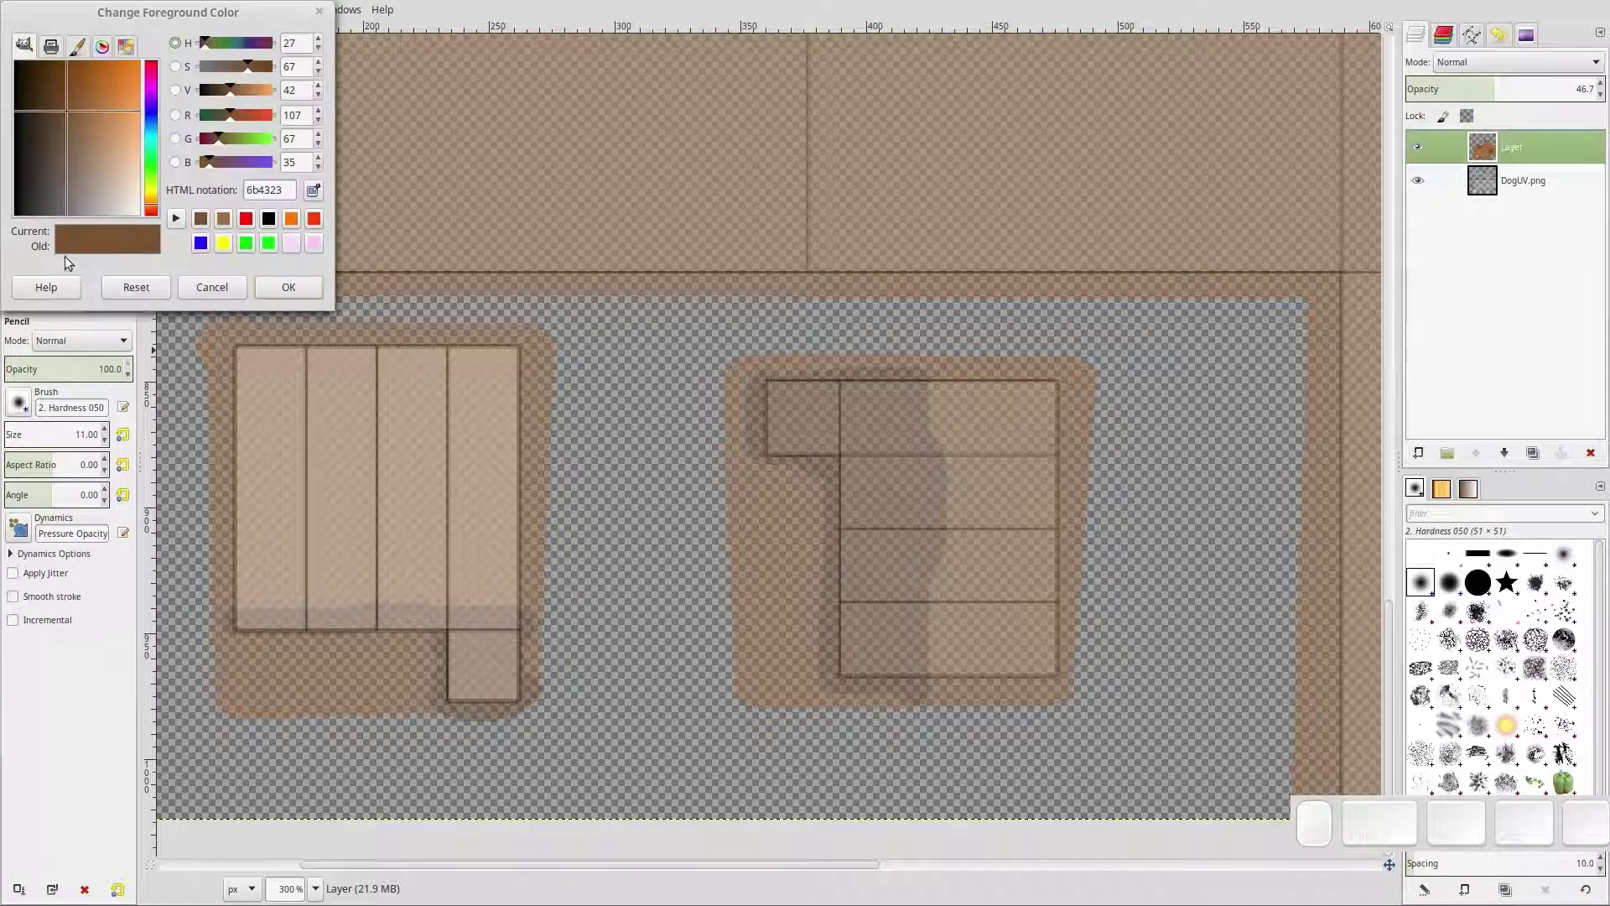
click(224, 218)
click(288, 287)
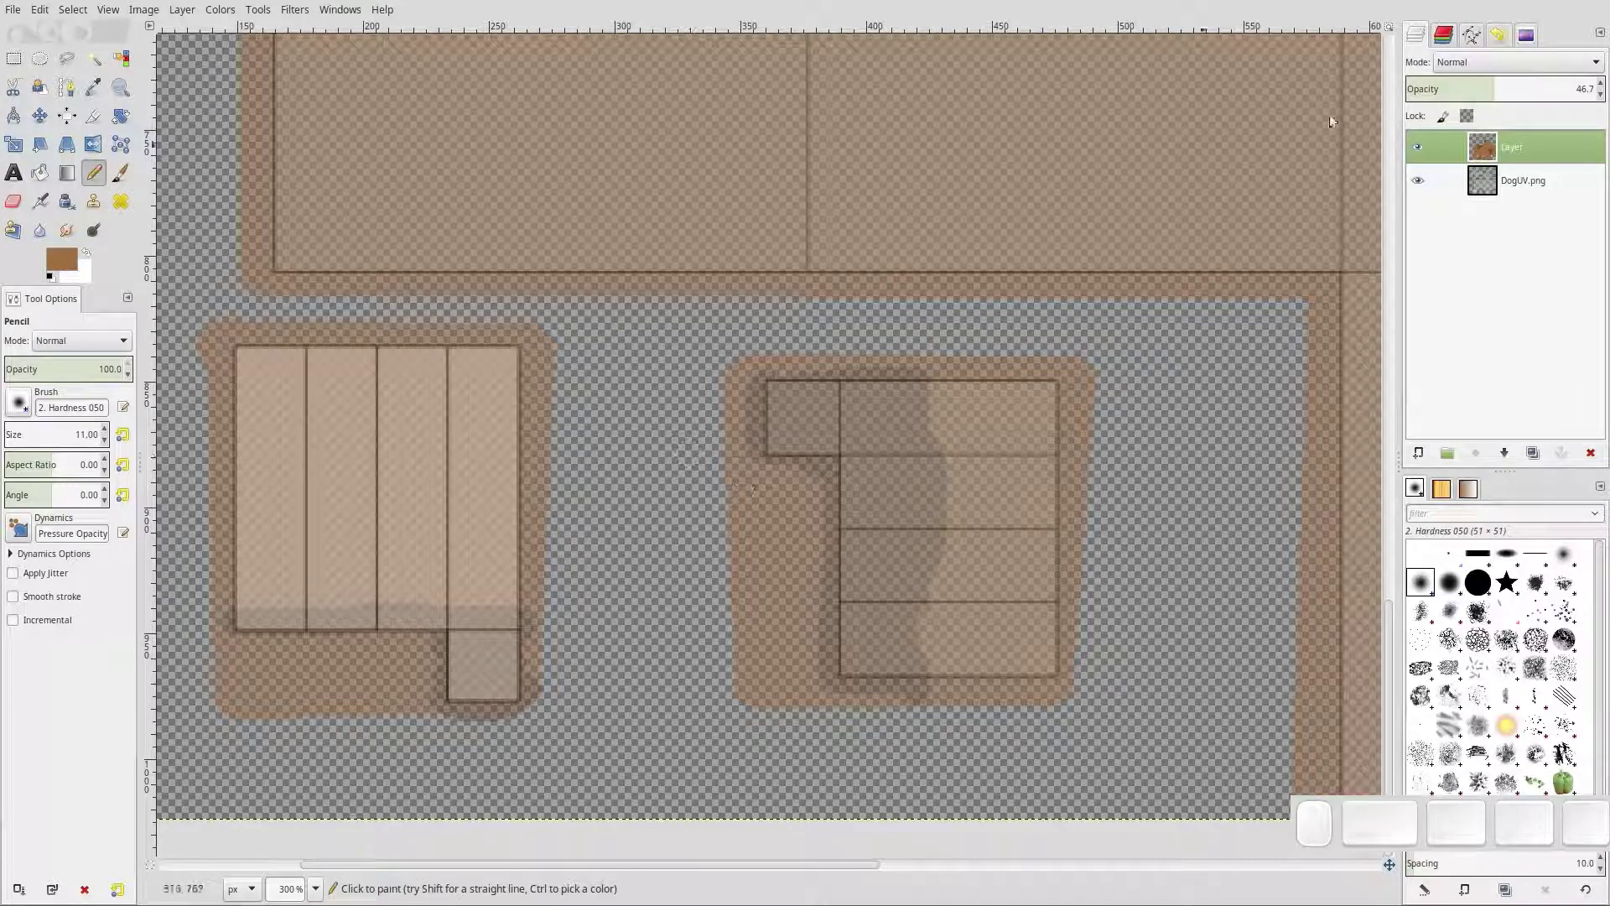
drag(1493, 89, 1598, 89)
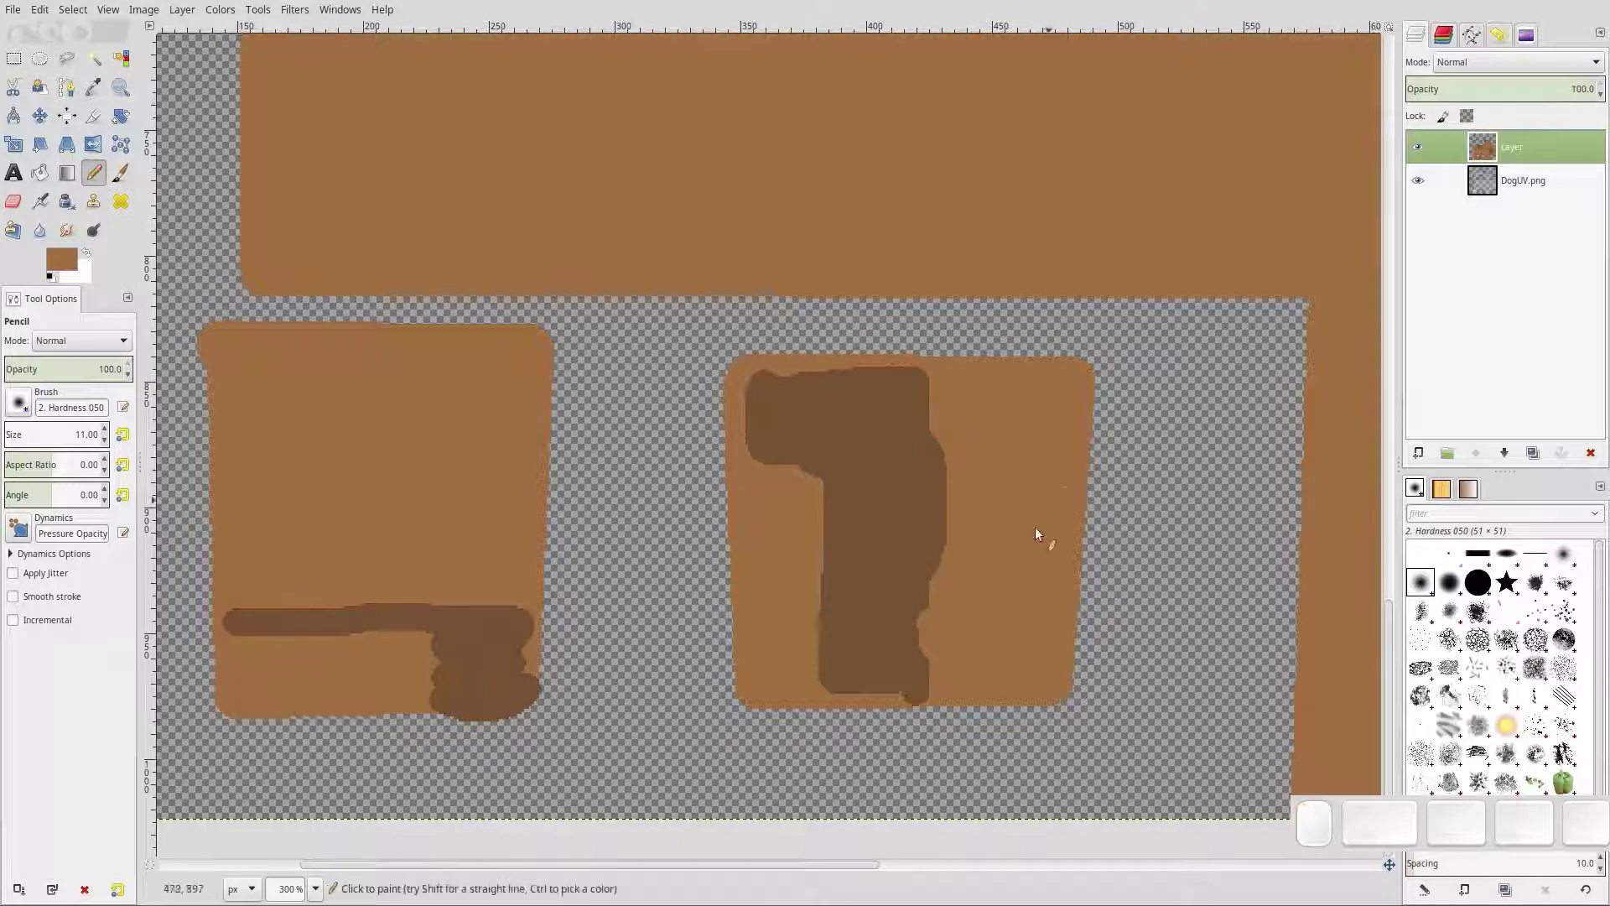
mouse_move(944, 410)
middle_down()
mouse_move(726, 763)
mouse_move(845, 421)
middle_up()
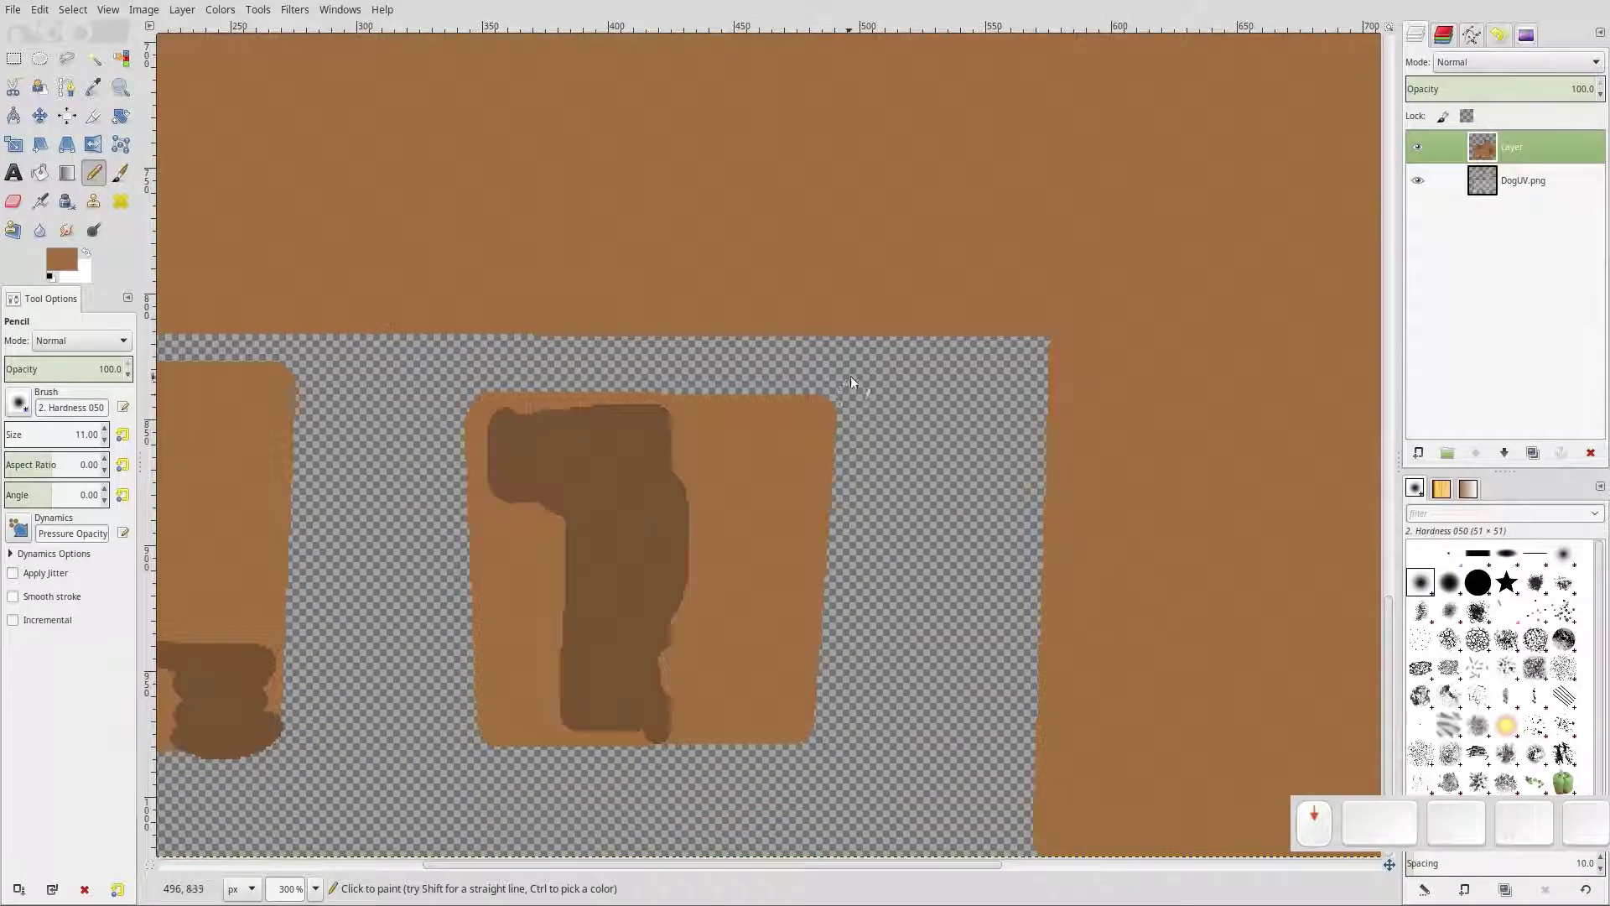
scroll(850, 380, up, 10)
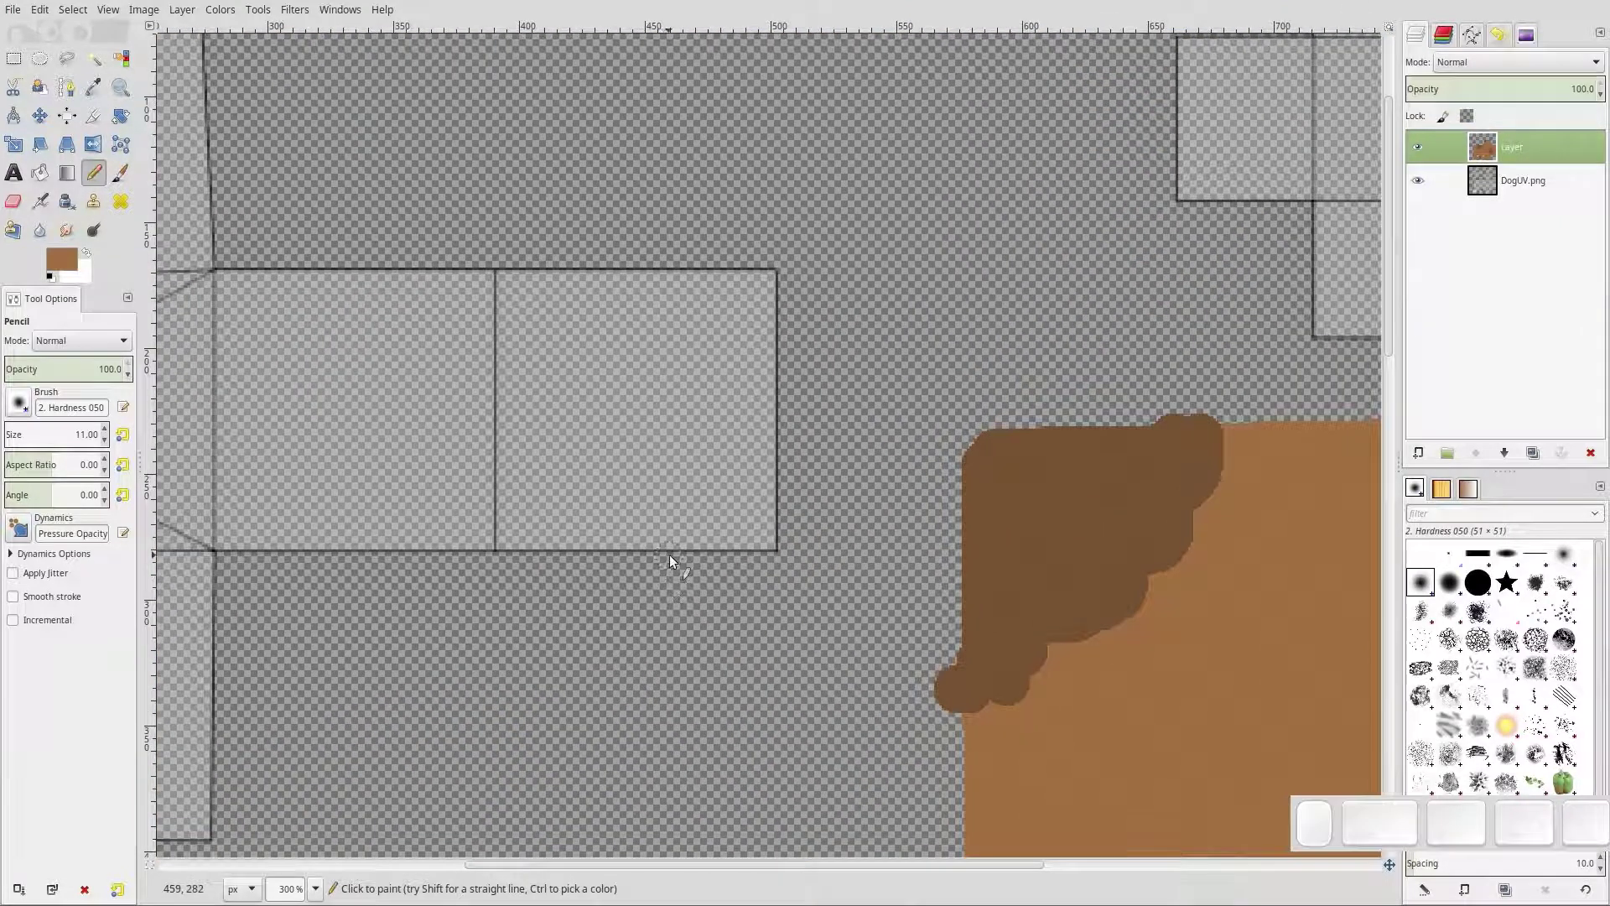
ctrl+scroll(655, 594, down, 2)
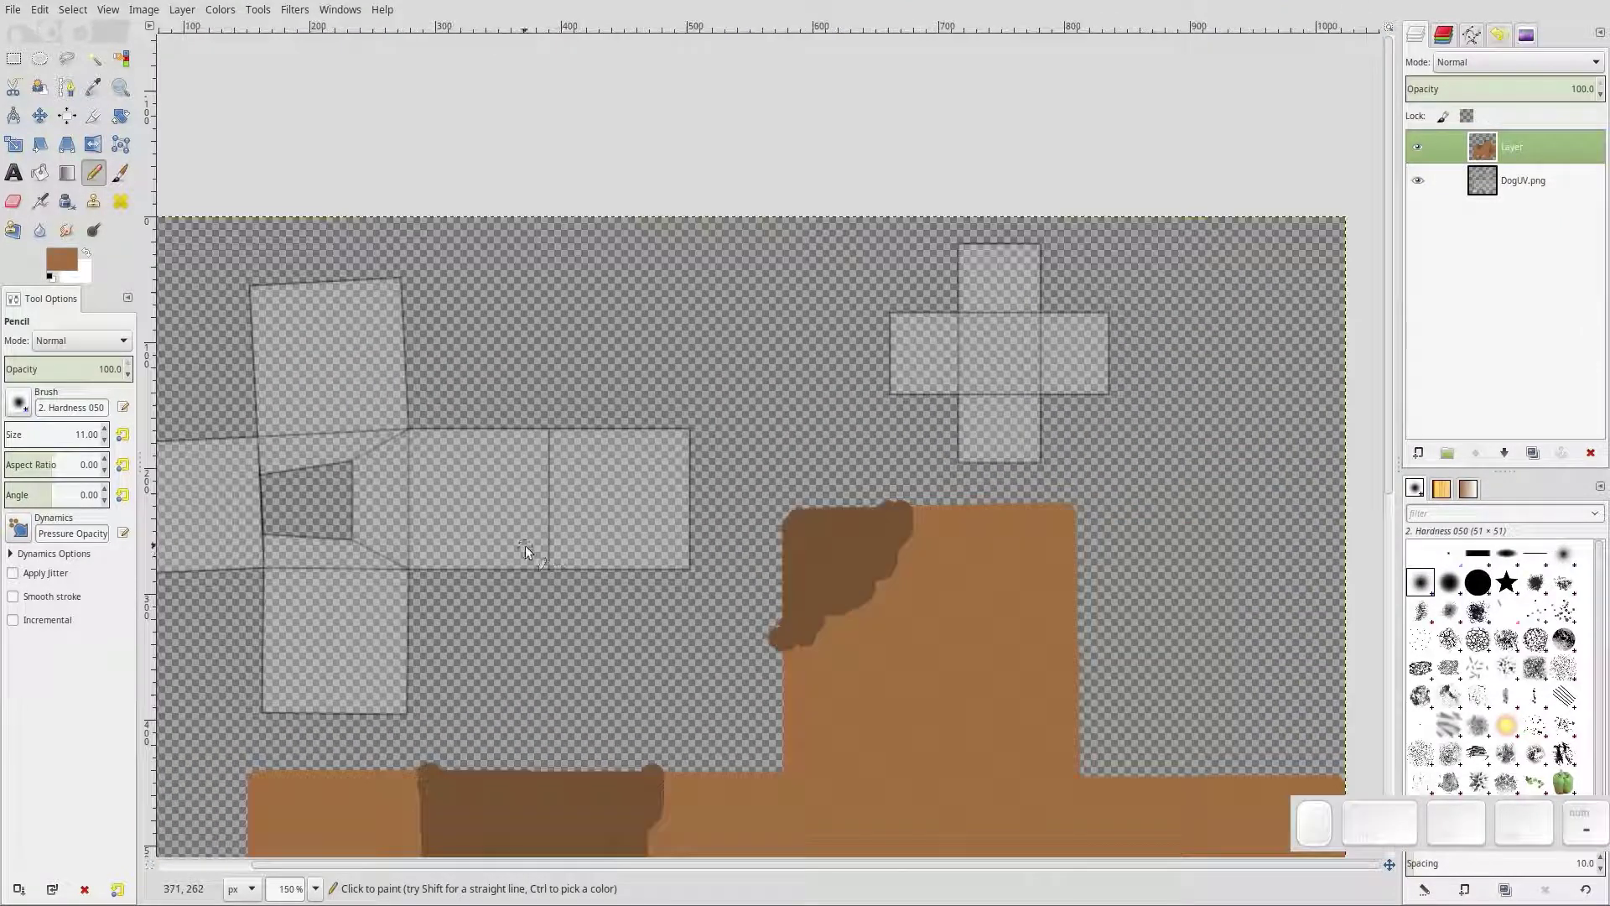
middle_drag(249, 341, 370, 306)
mouse_move(2, 2)
click(1048, 565)
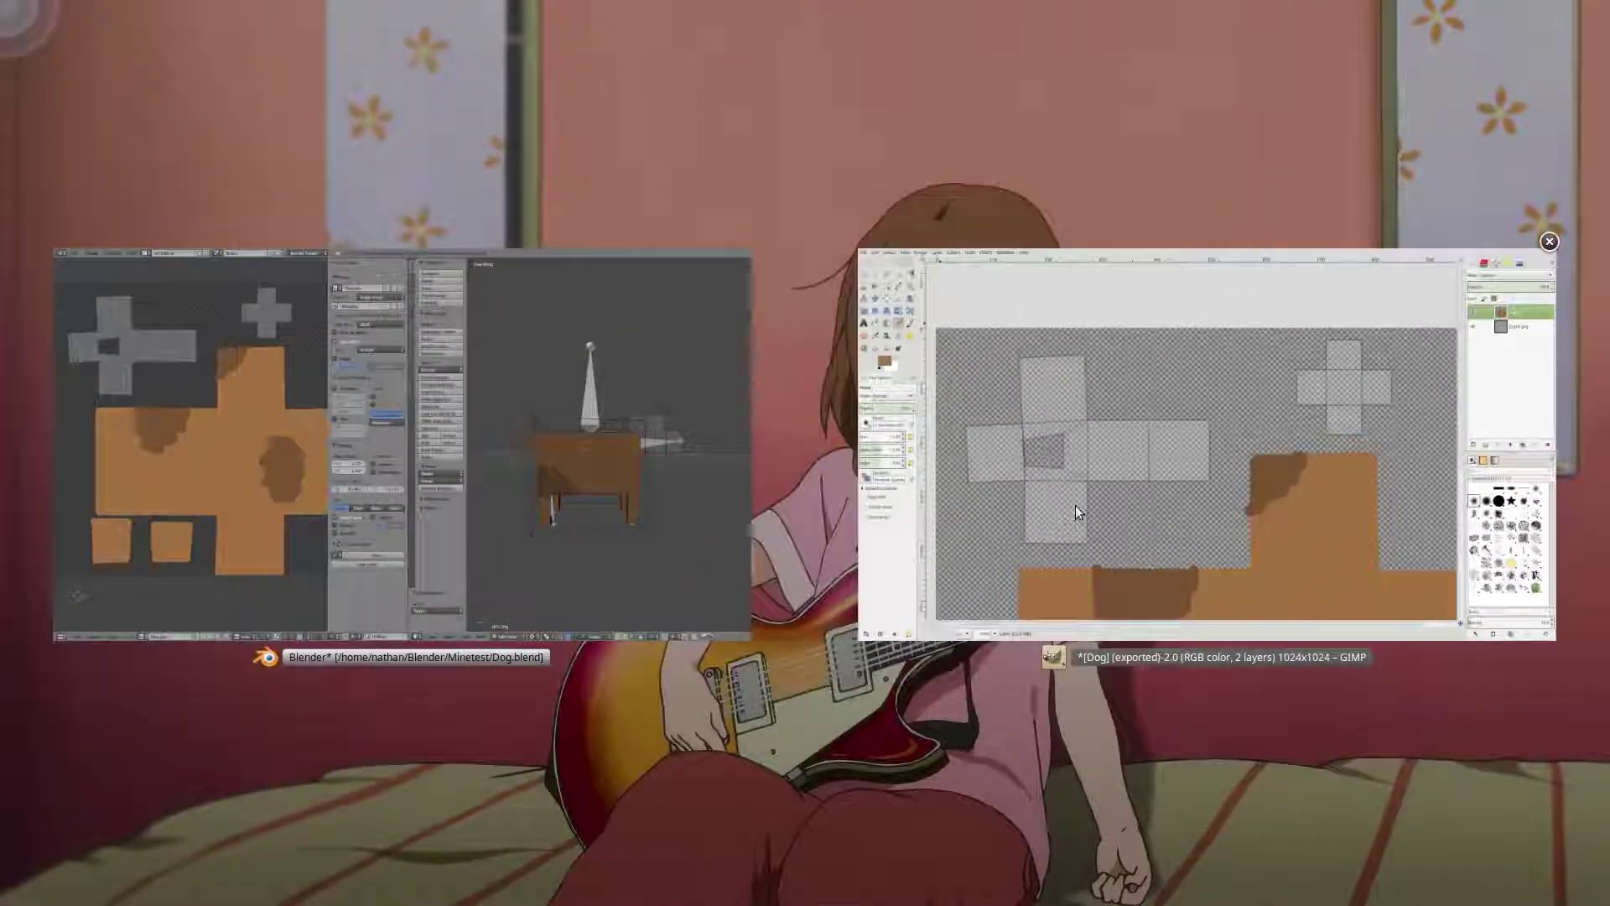
click(1075, 504)
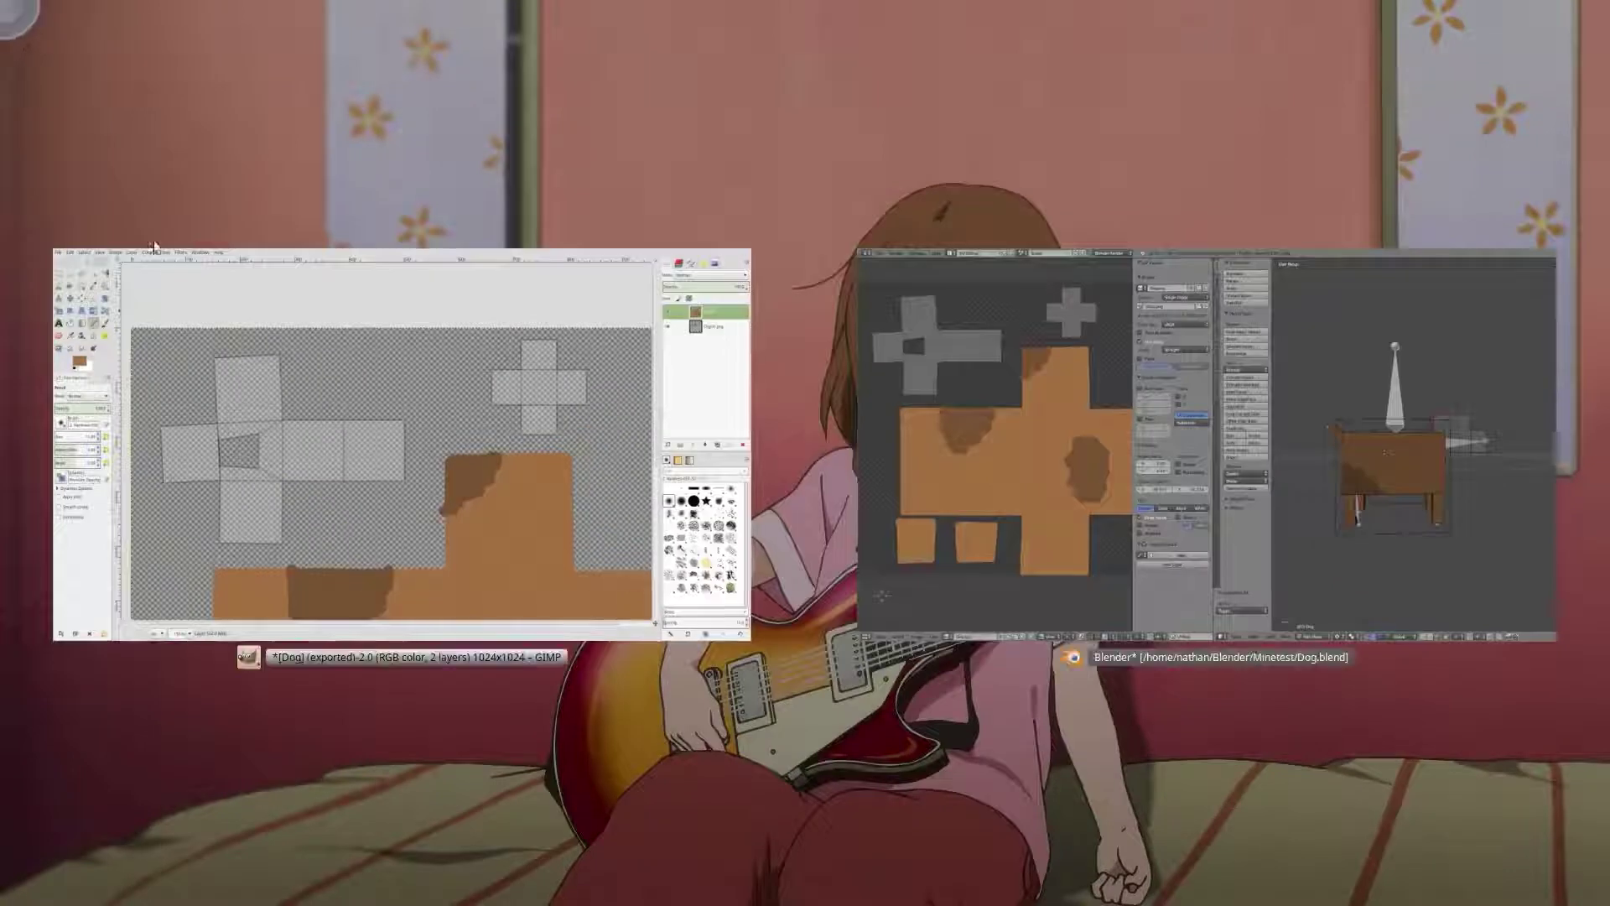
click(67, 260)
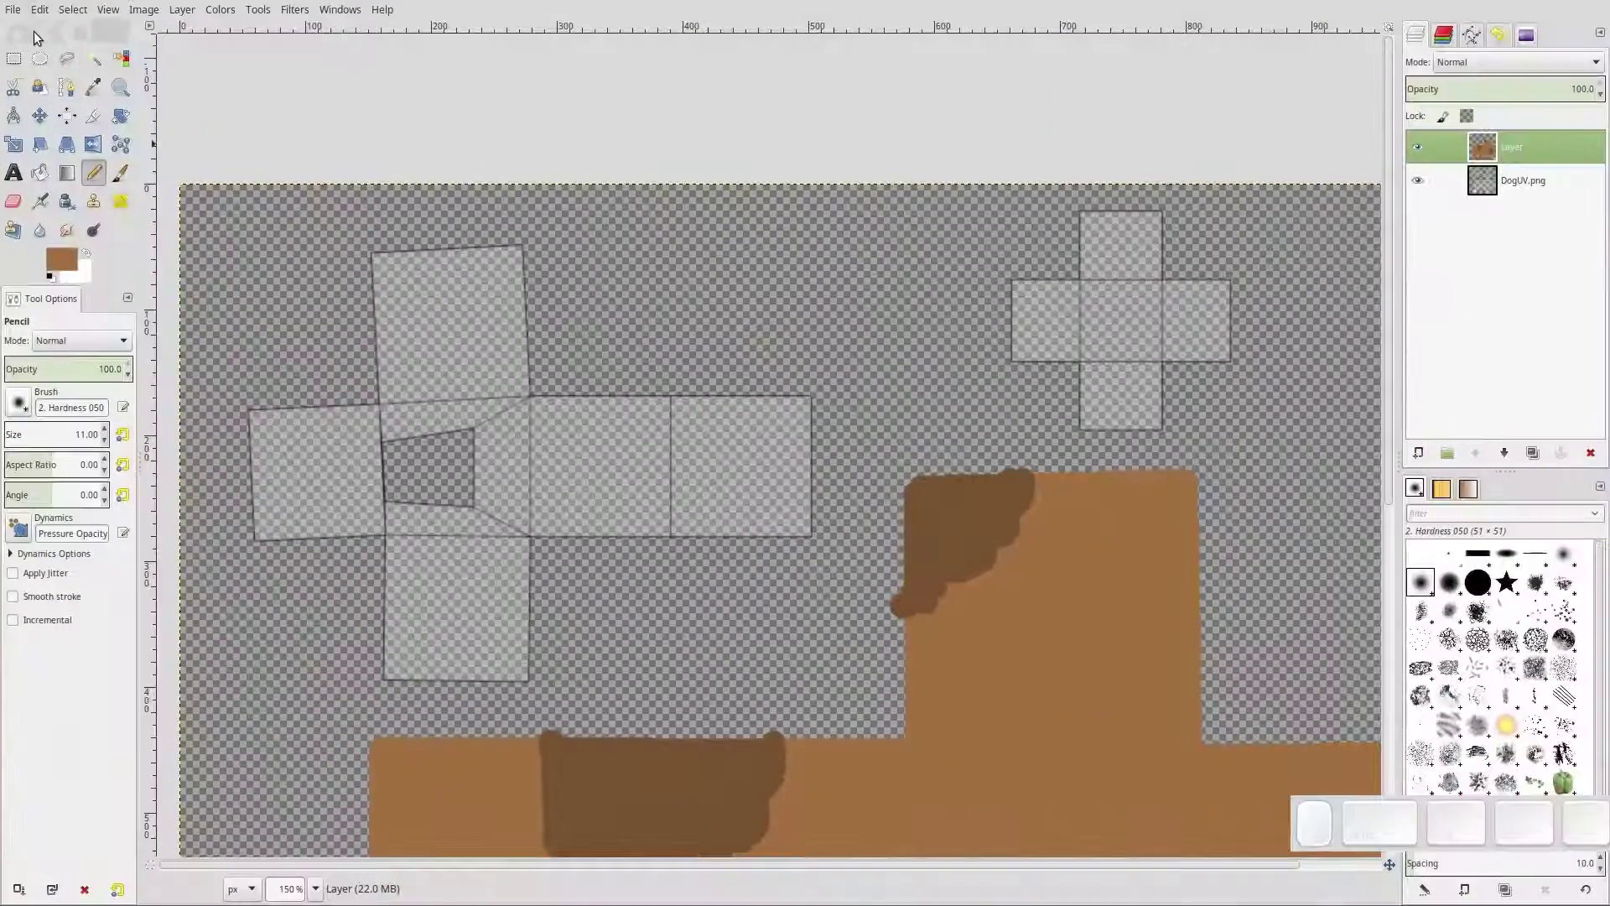
Export the texture with the dark leg ends, replacing the existing Dog.png
click(16, 10)
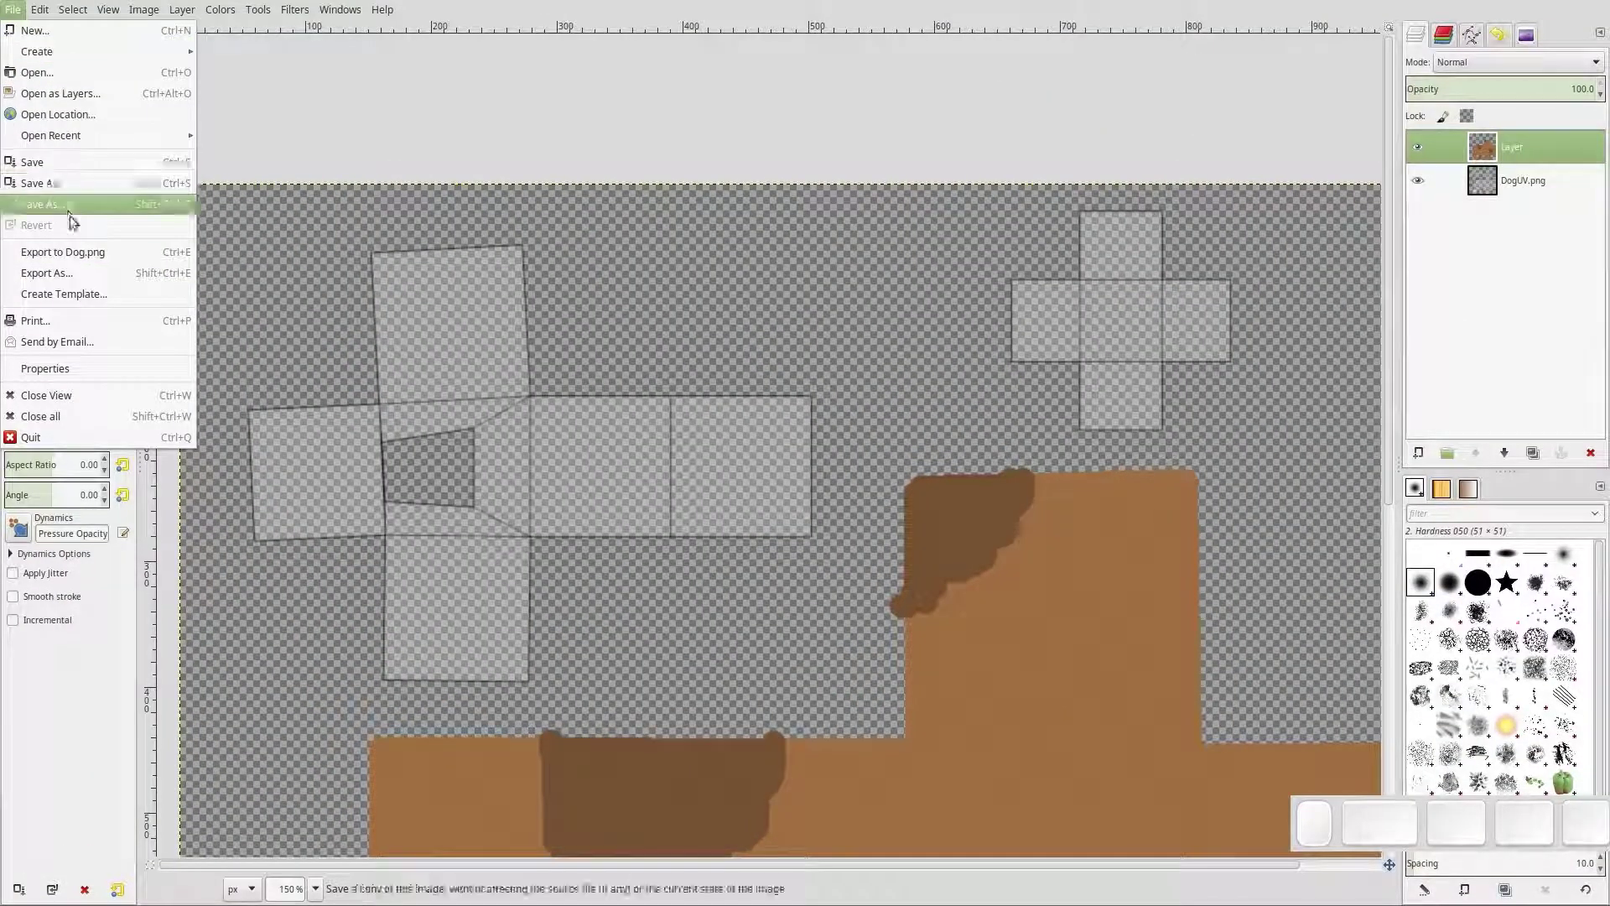
click(66, 273)
click(1241, 723)
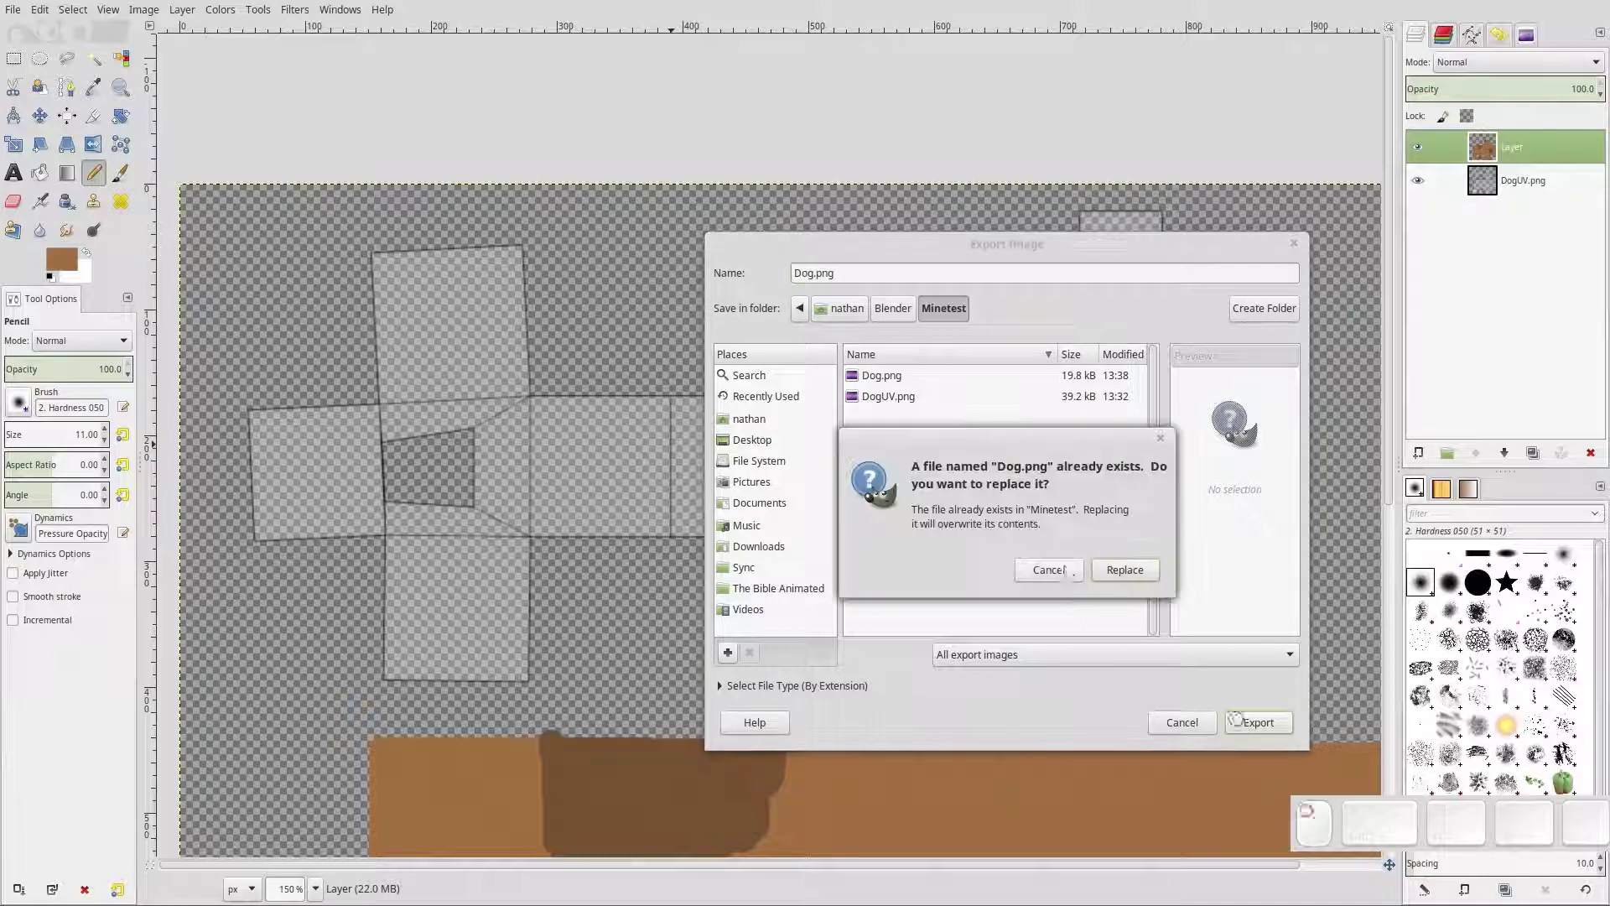
click(1124, 568)
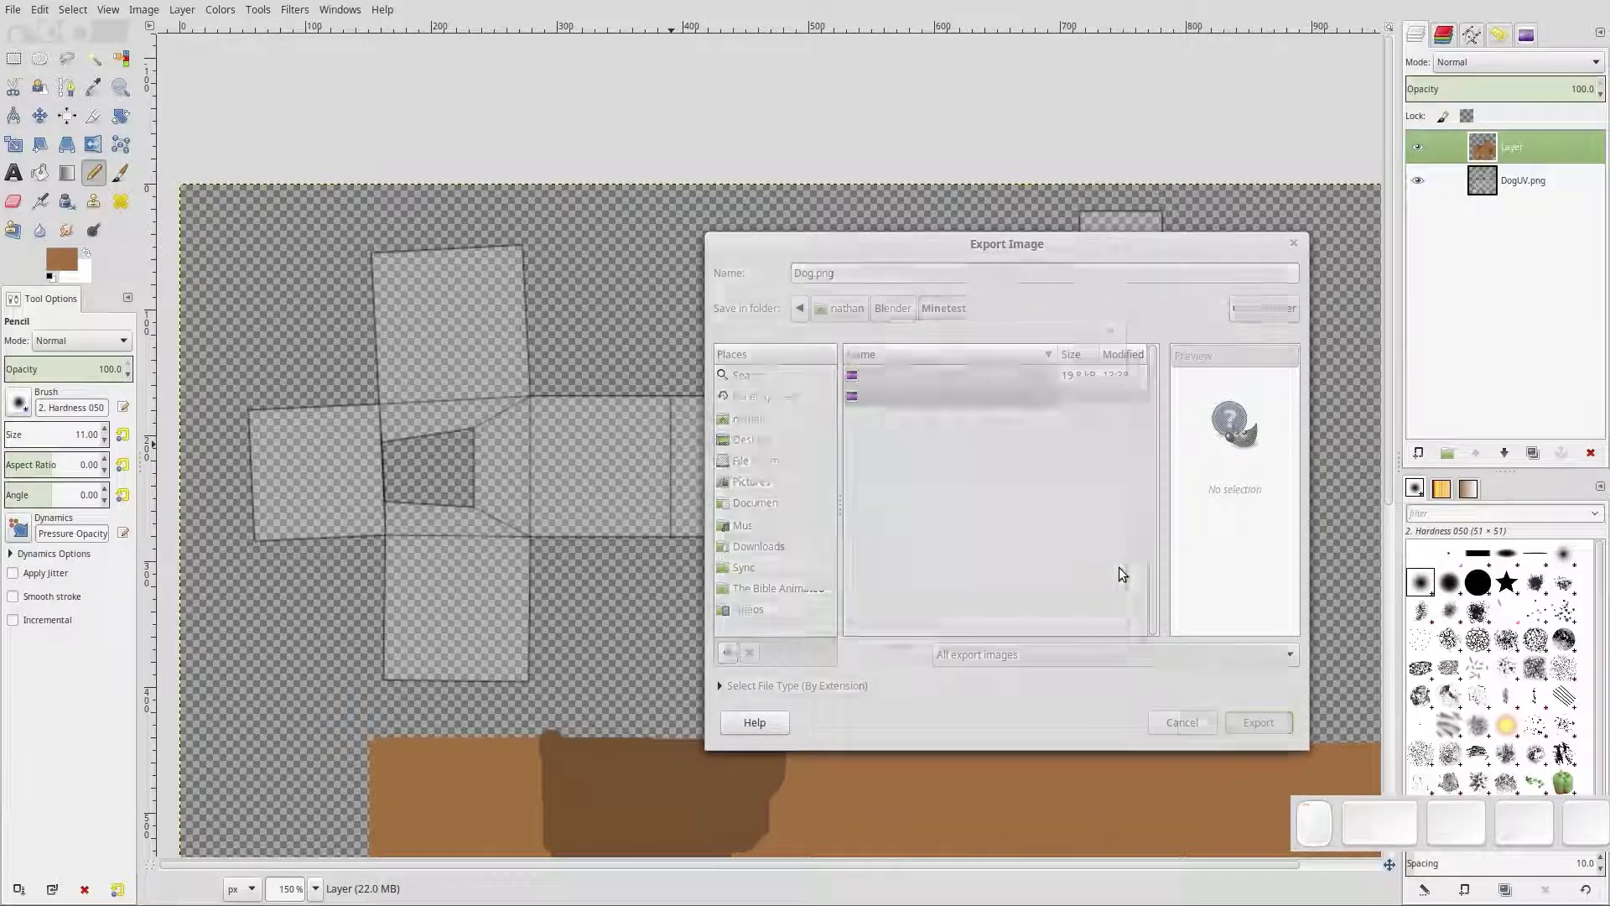
click(1084, 620)
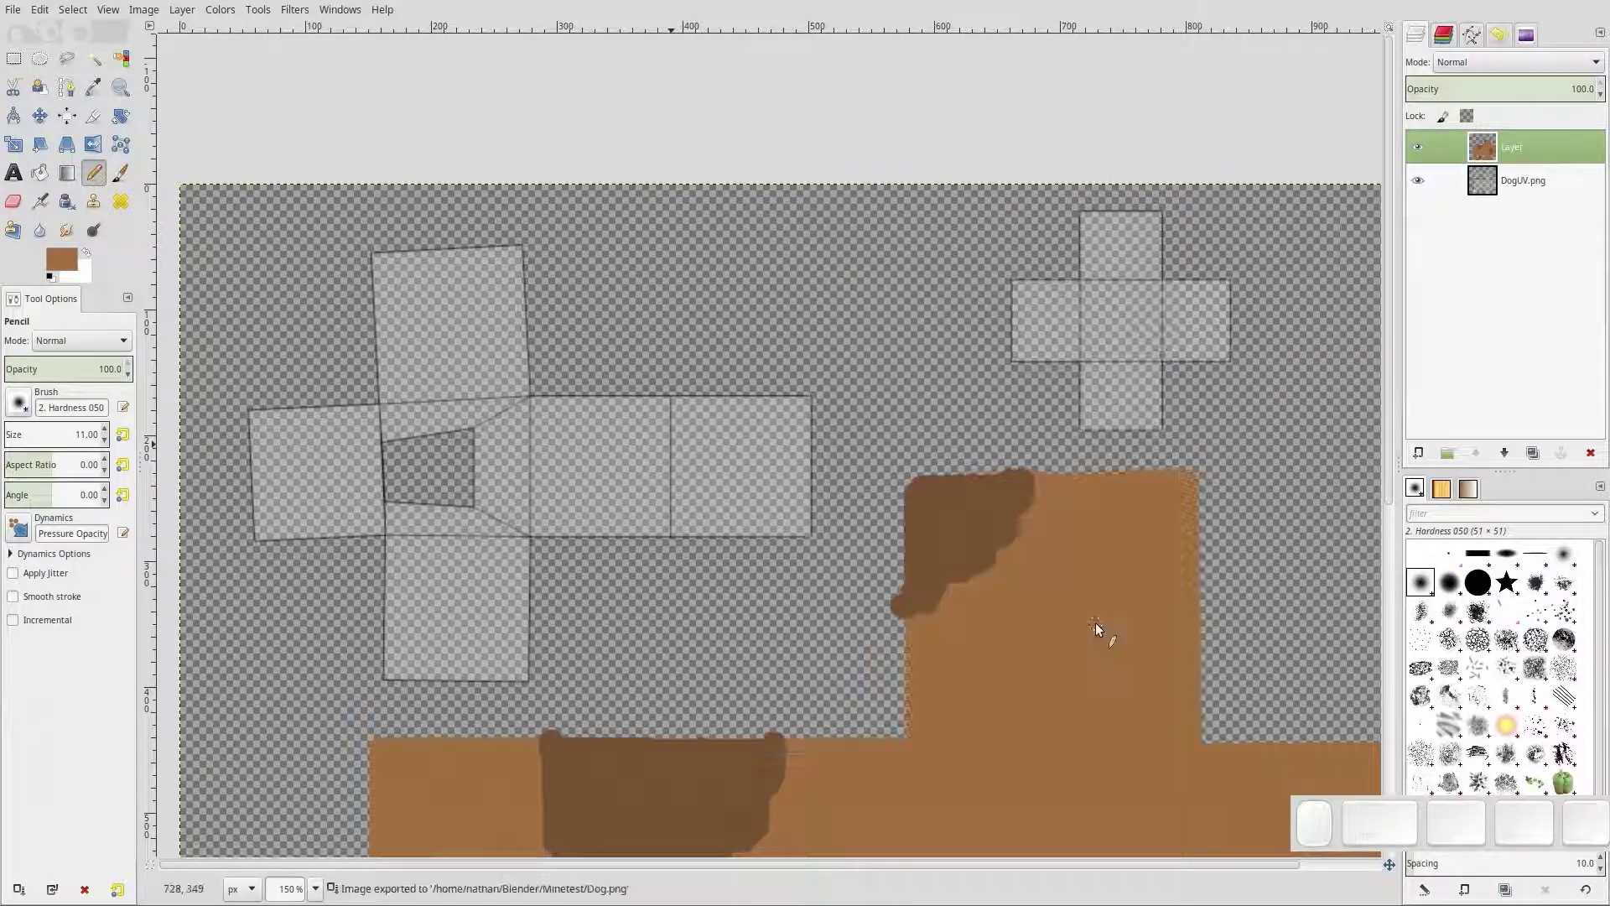
Switch to Blender and examine the textured dog's body and legs, selecting one side face of the body
mouse_move(0, 0)
click(1134, 518)
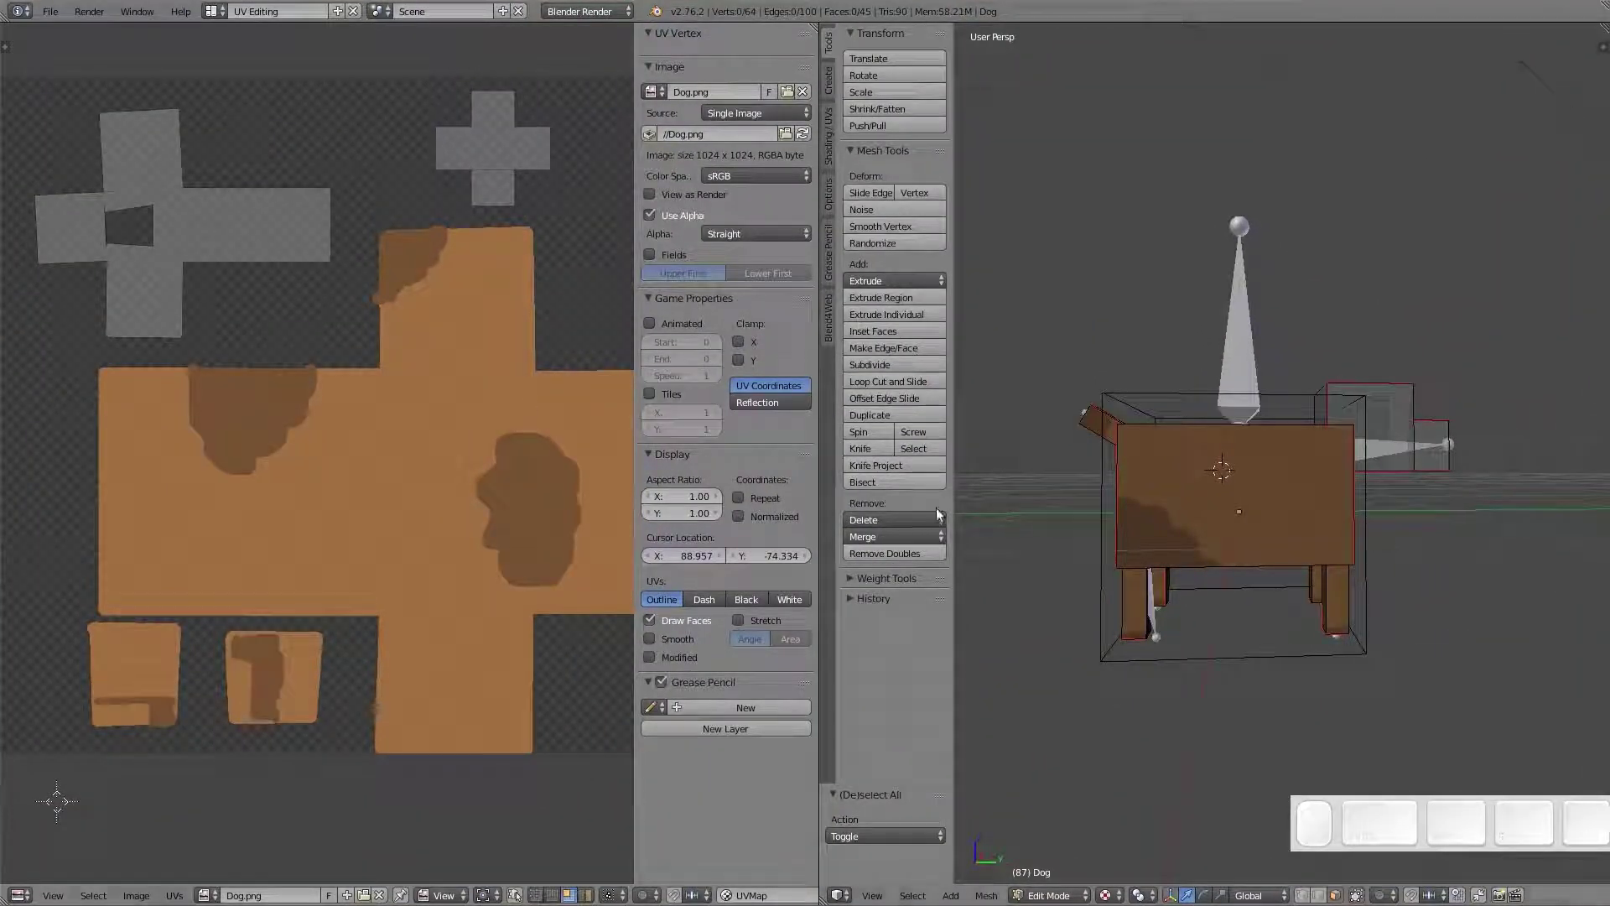
middle_drag(1258, 587, 1157, 582)
scroll(1109, 446, up, 4)
scroll(1392, 545, up, 3)
scroll(1446, 546, down, 4)
scroll(1417, 545, up, 4)
right_click(1153, 587)
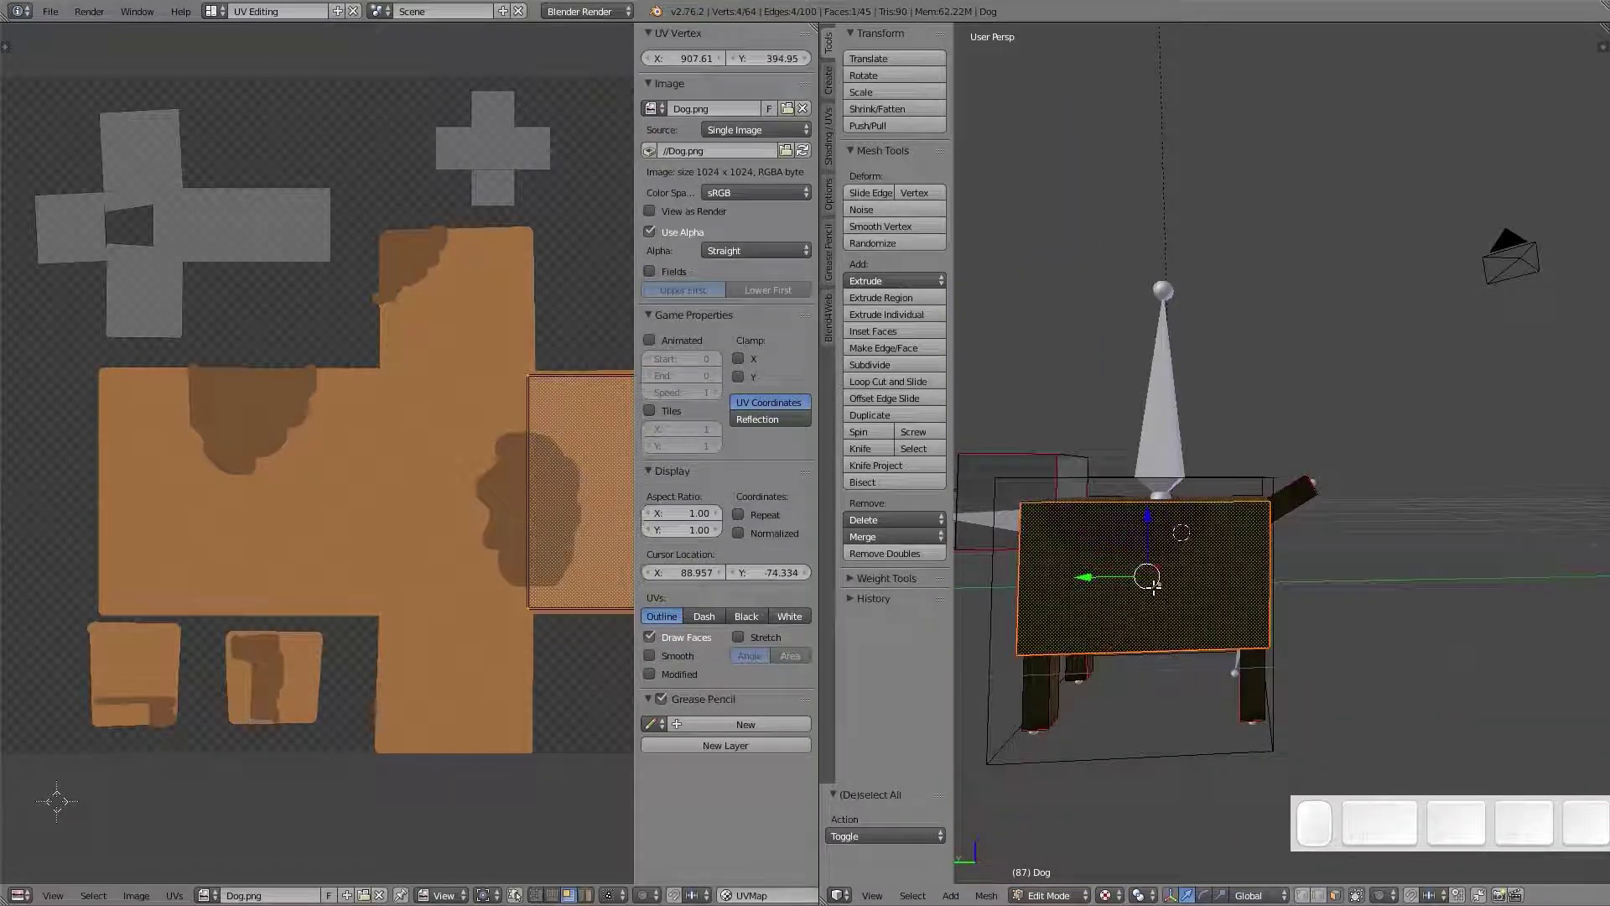
Leave Edit Mode, isolate the dog in local view and inspect the dark leg ends and fur patches from several sides
key(Tab)
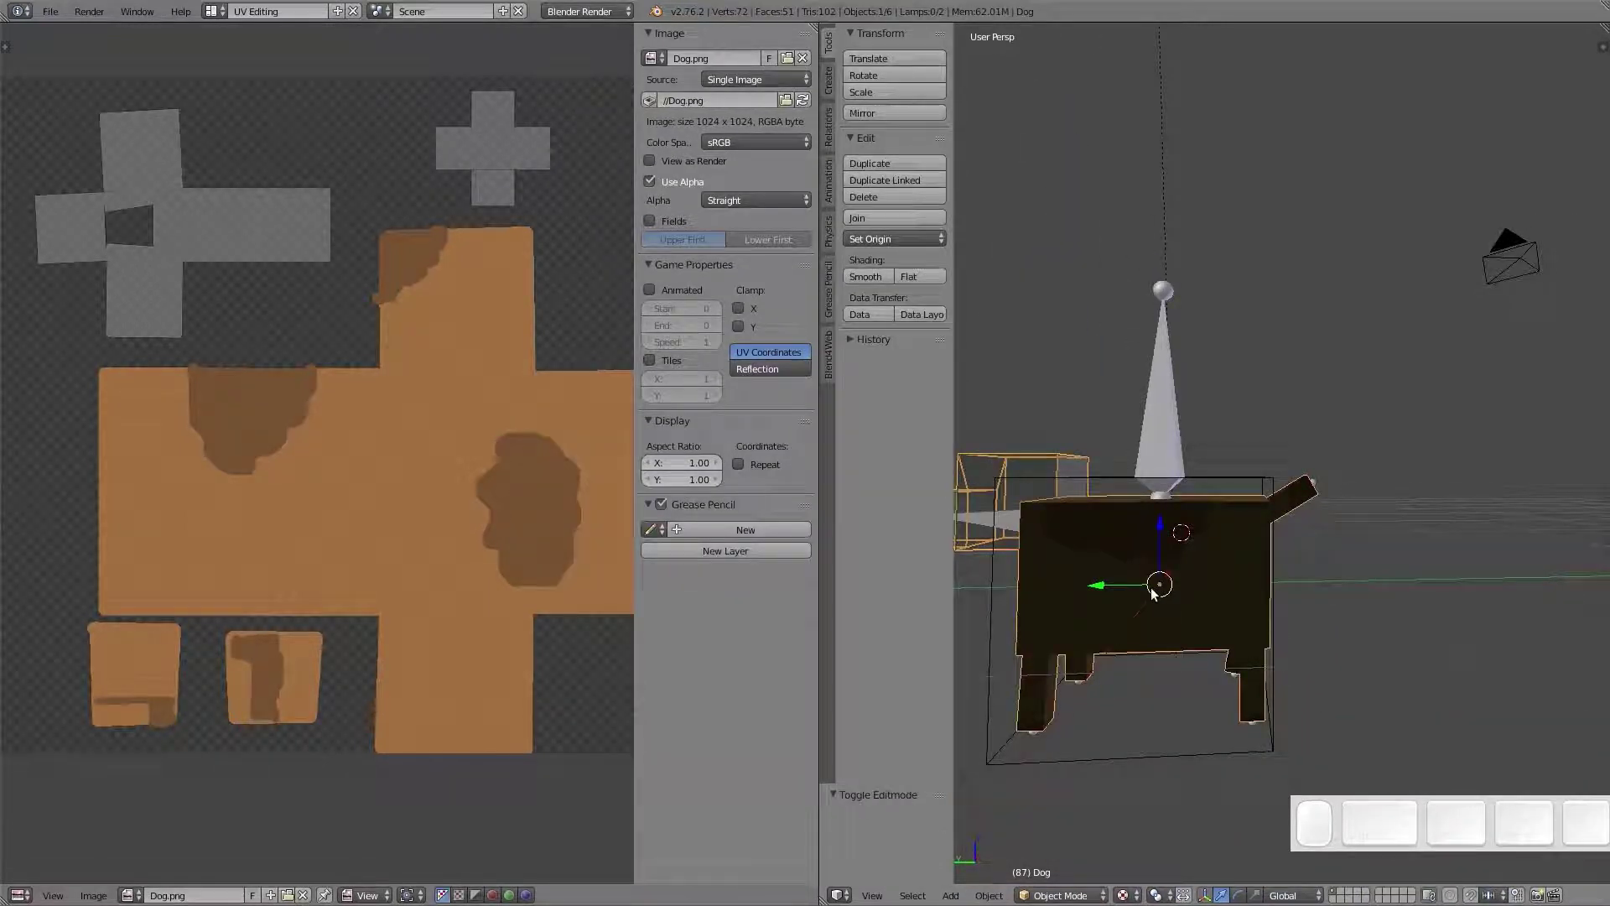
key(KP_Decimal)
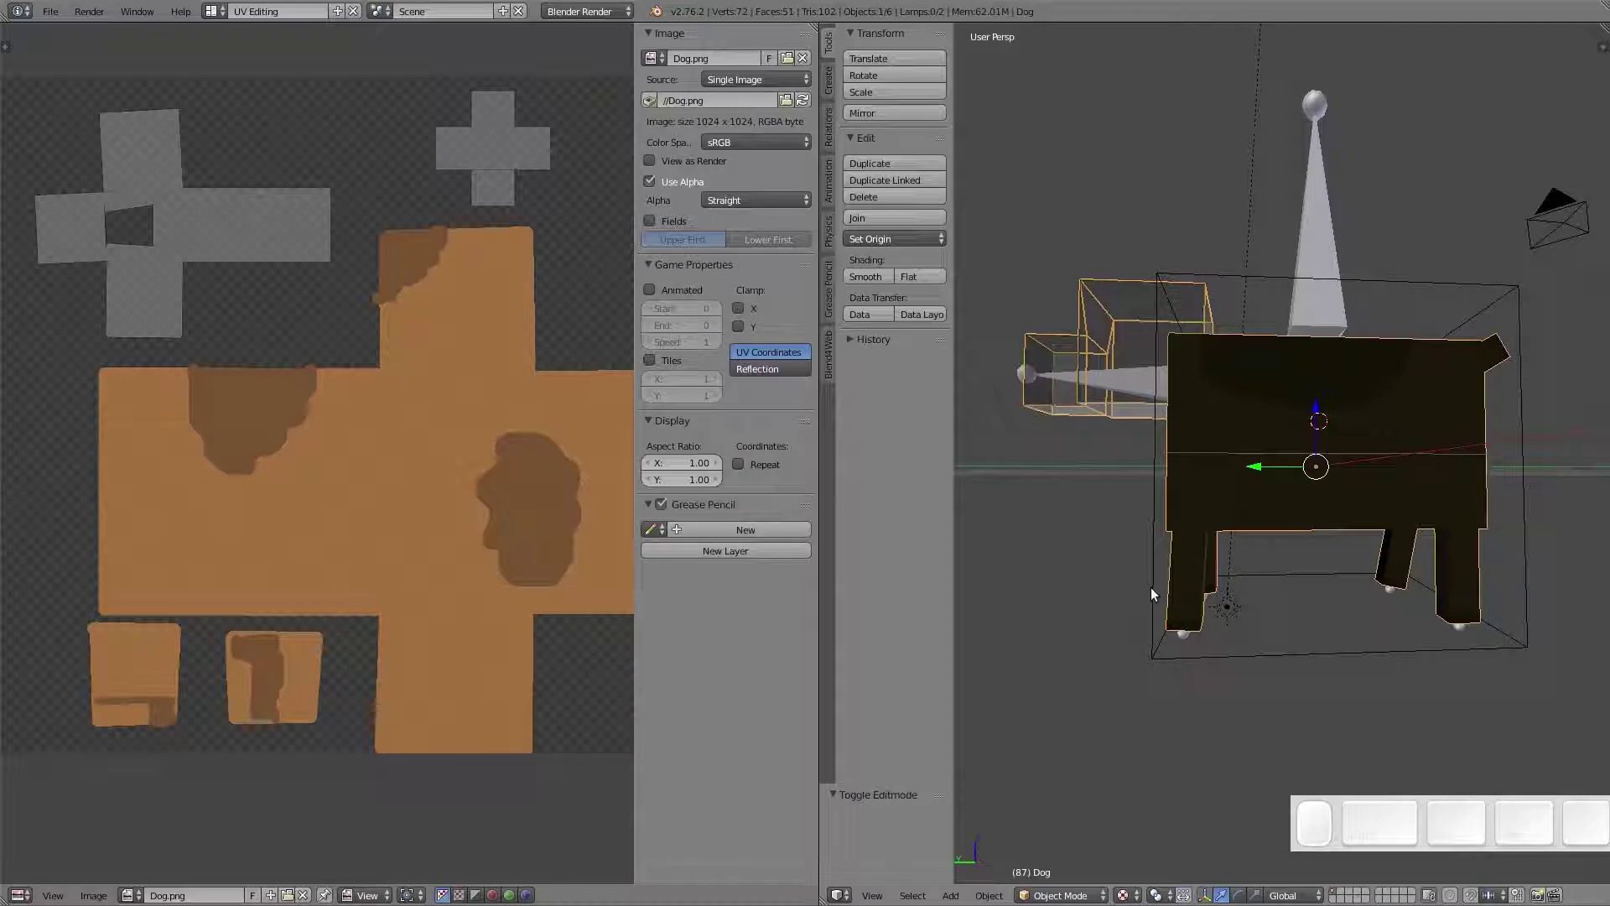
key(KP_Divide)
middle_drag(1385, 438, 1170, 500)
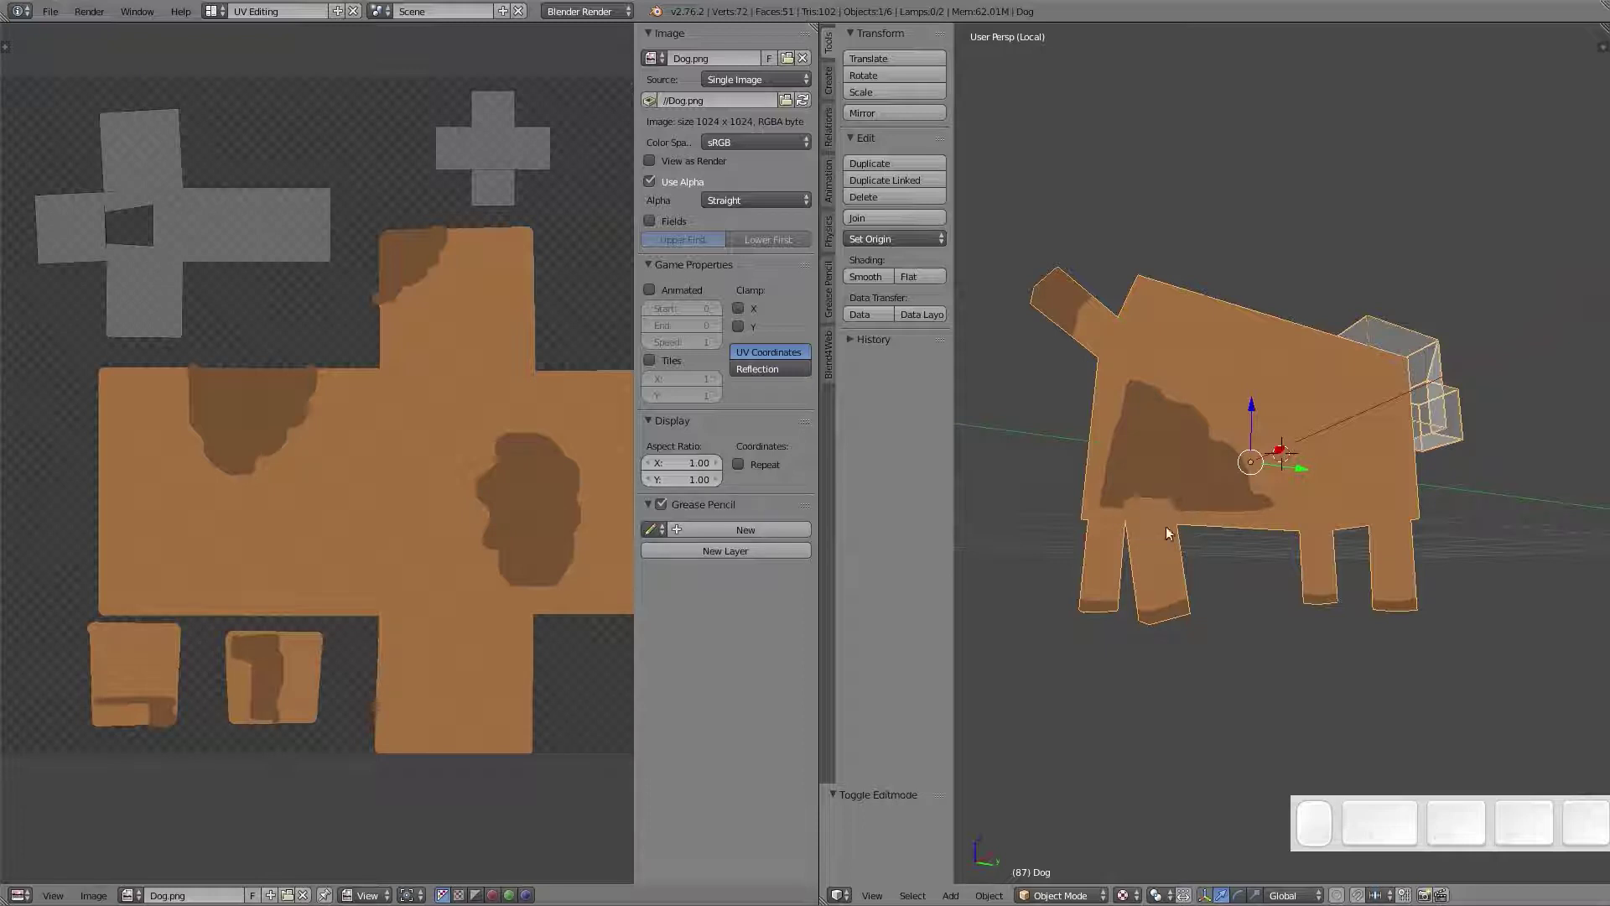
middle_drag(1217, 546, 1046, 658)
middle_drag(1239, 575, 1090, 555)
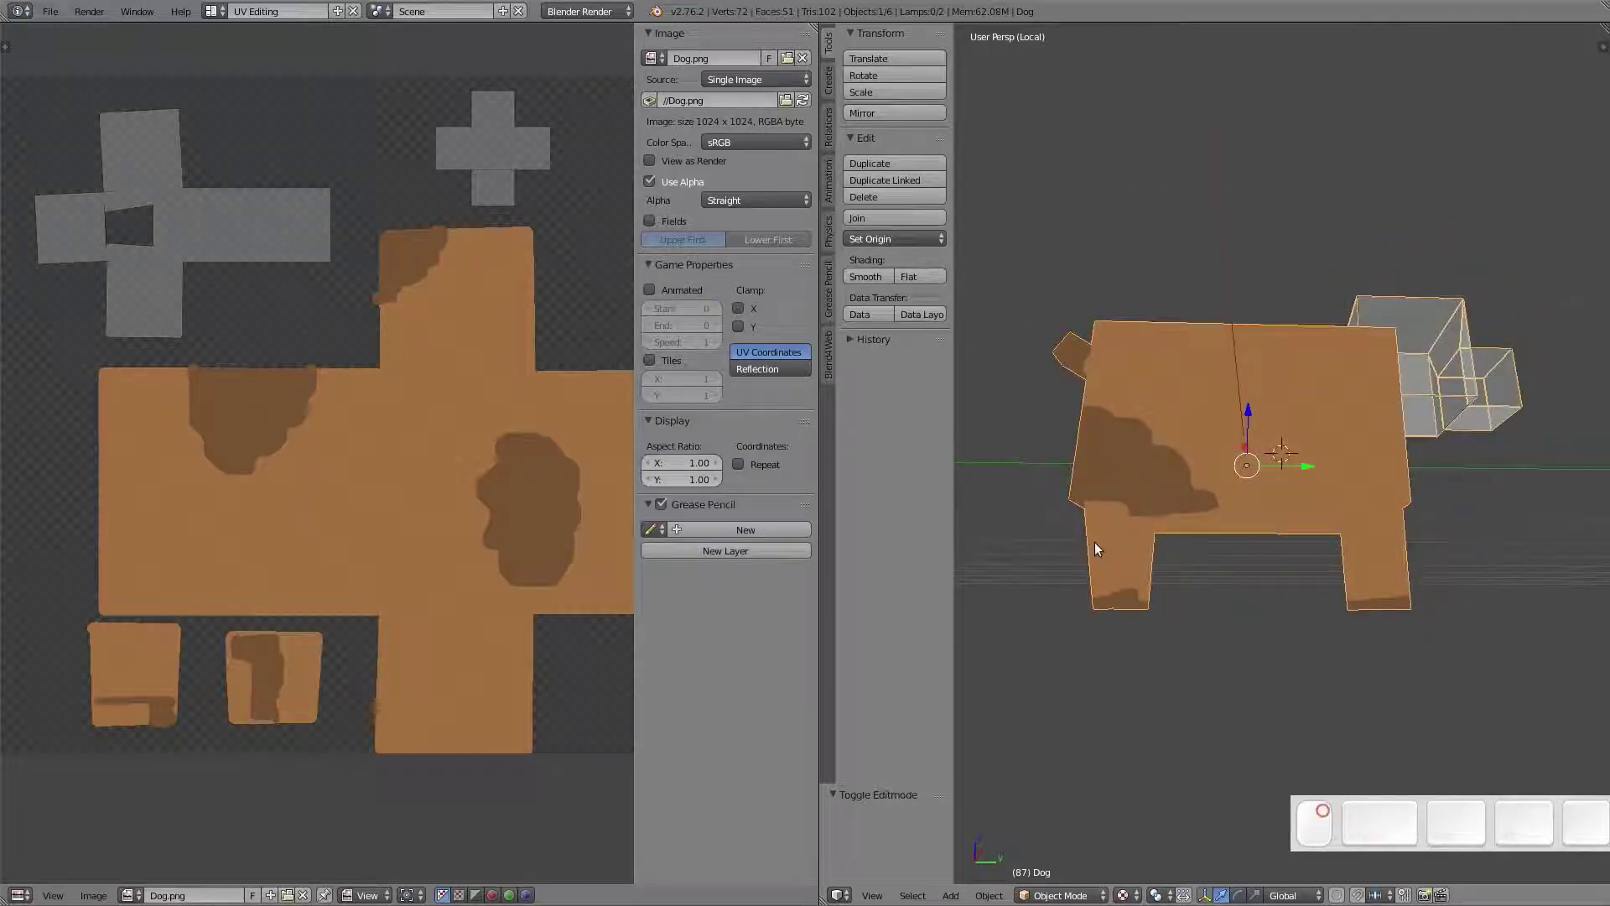
Try moving one rear leg's UV faces into the empty texture area beside the body island, and undo the move
key(Tab)
right_click(1097, 536)
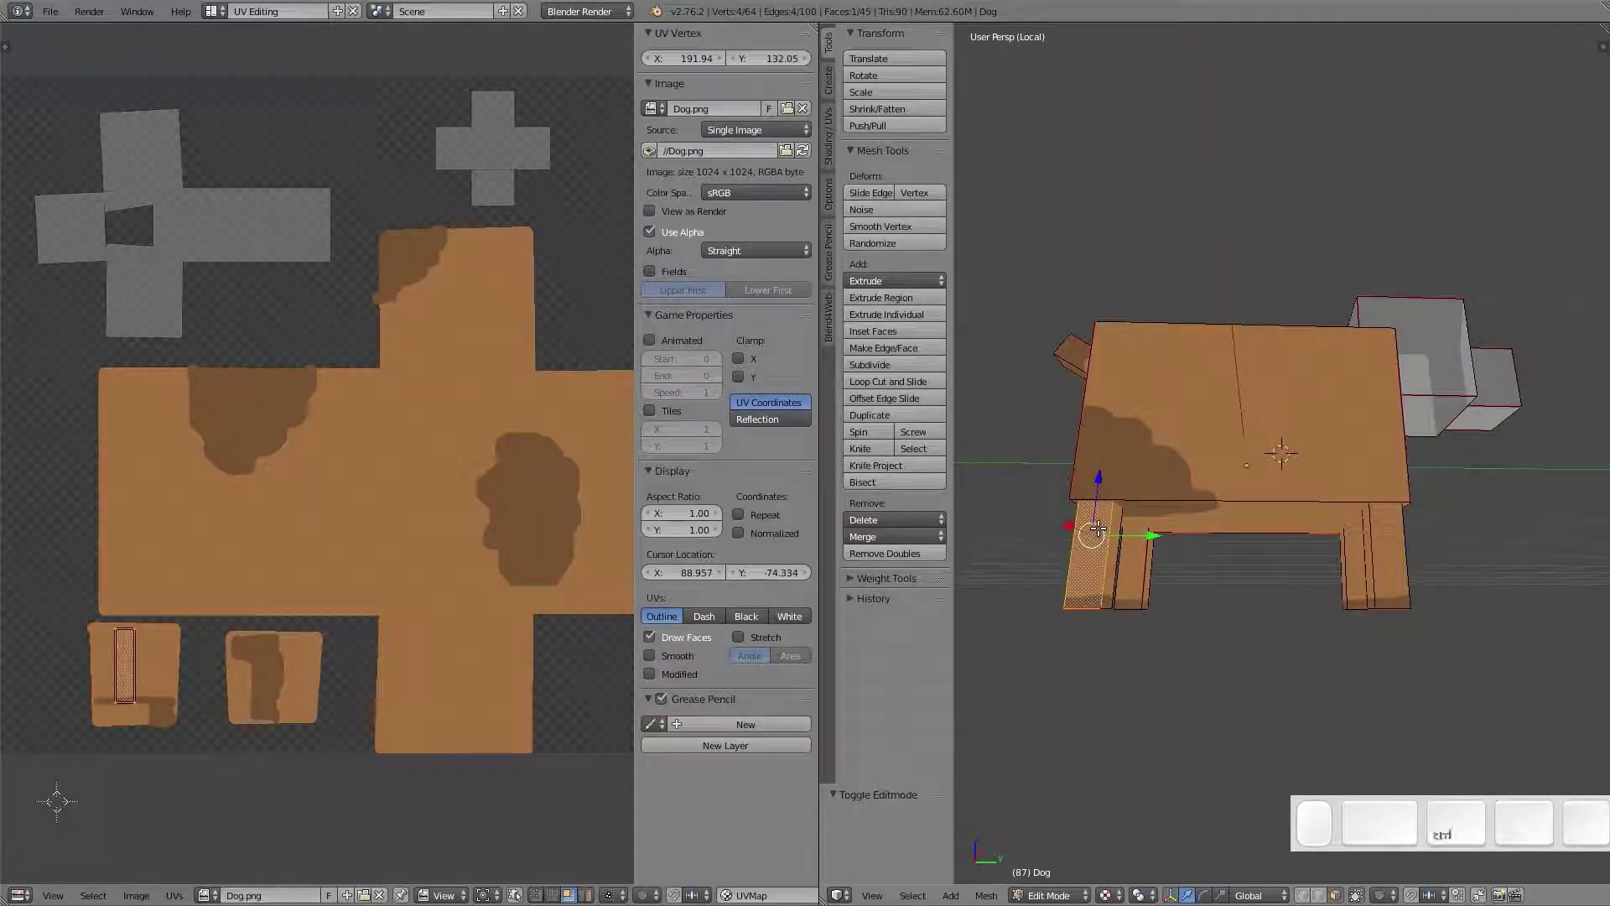
key(ctrl+KP_Add)
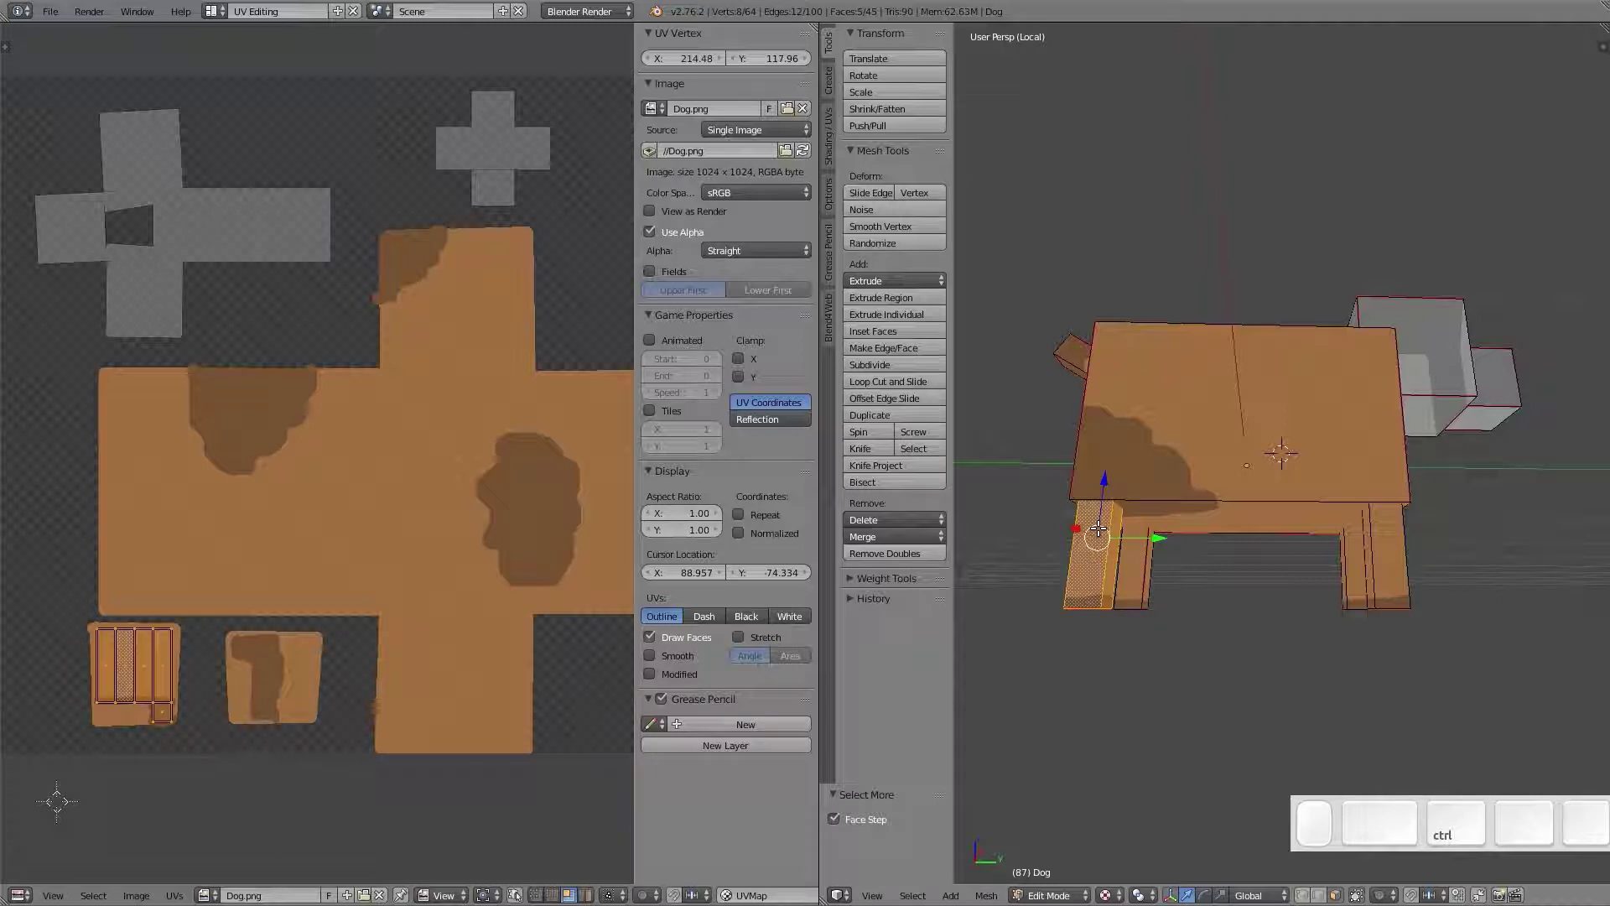
shift+middle_drag(159, 494, 265, 464)
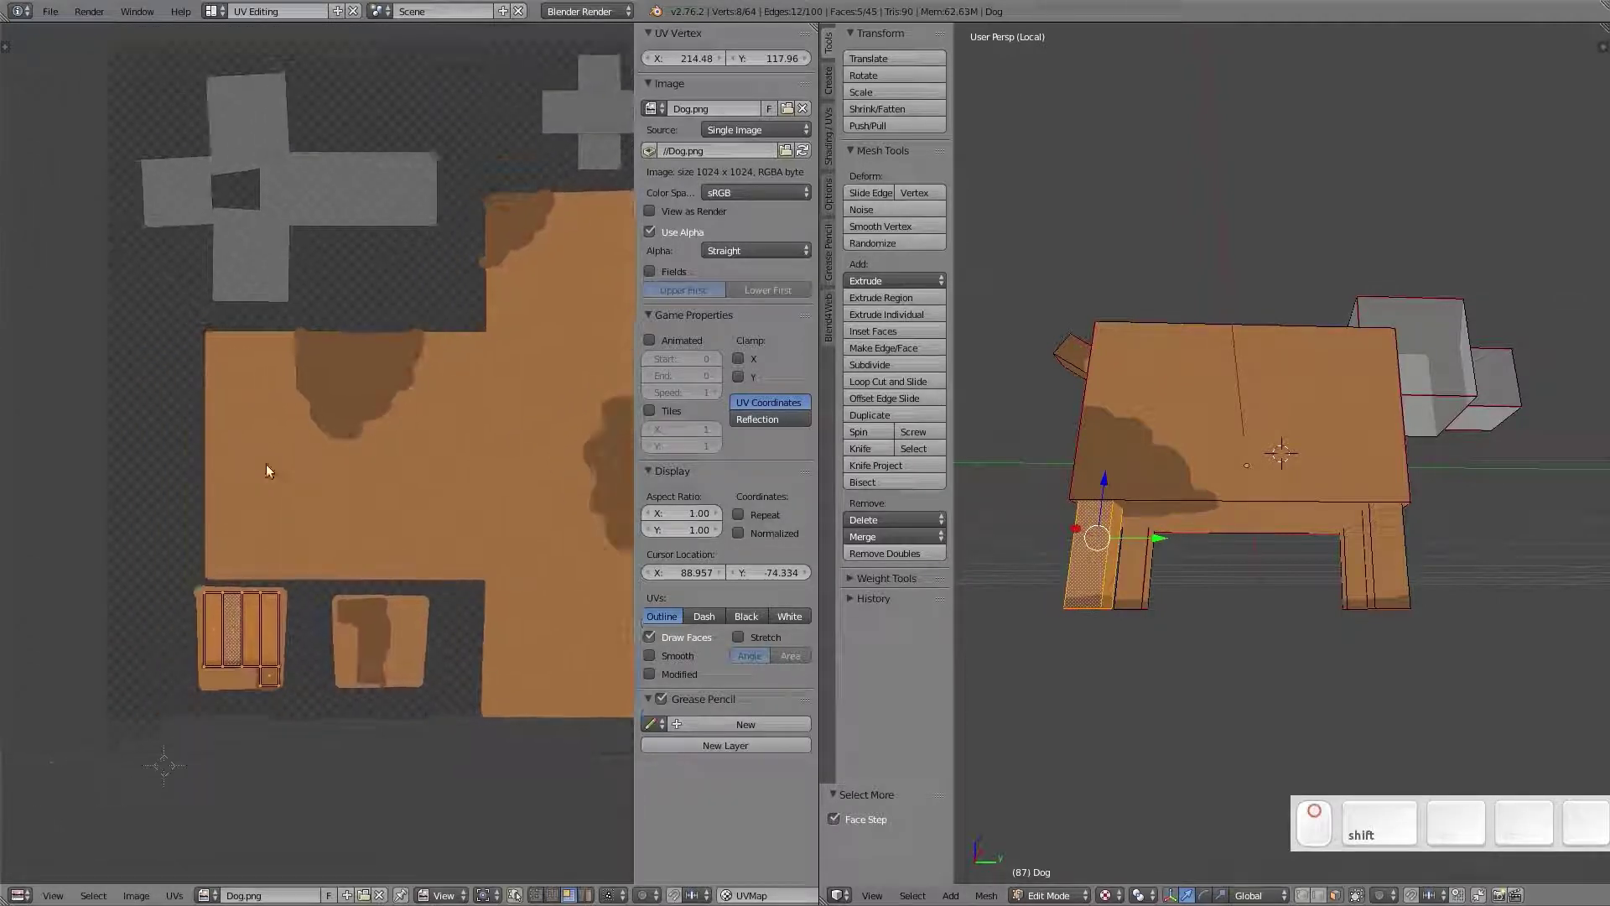
key(g)
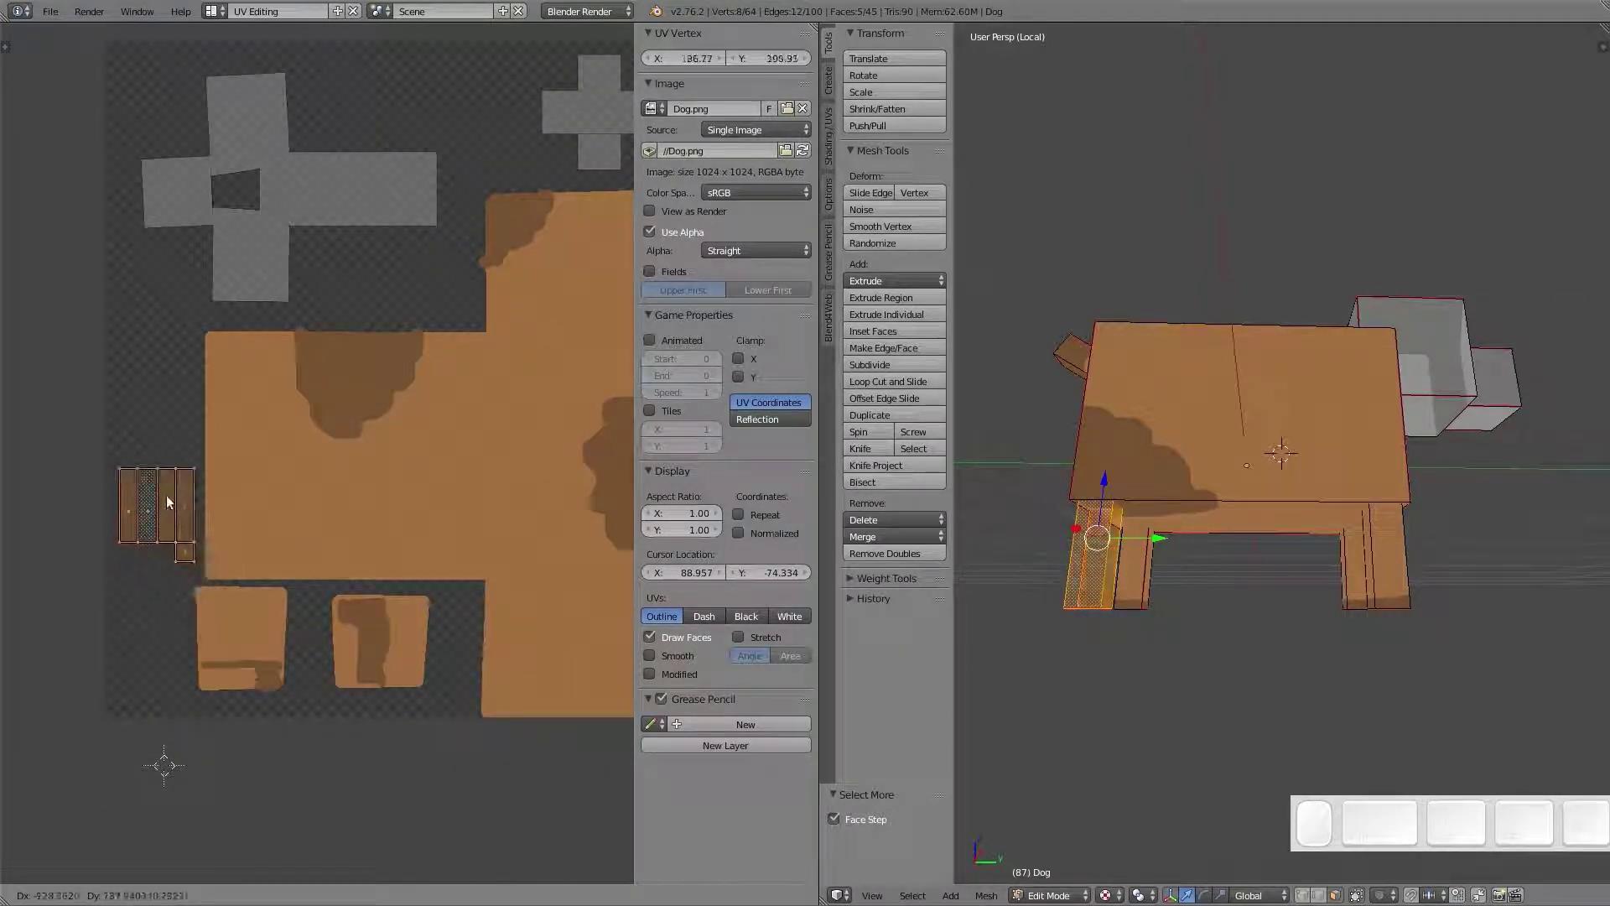
click(168, 486)
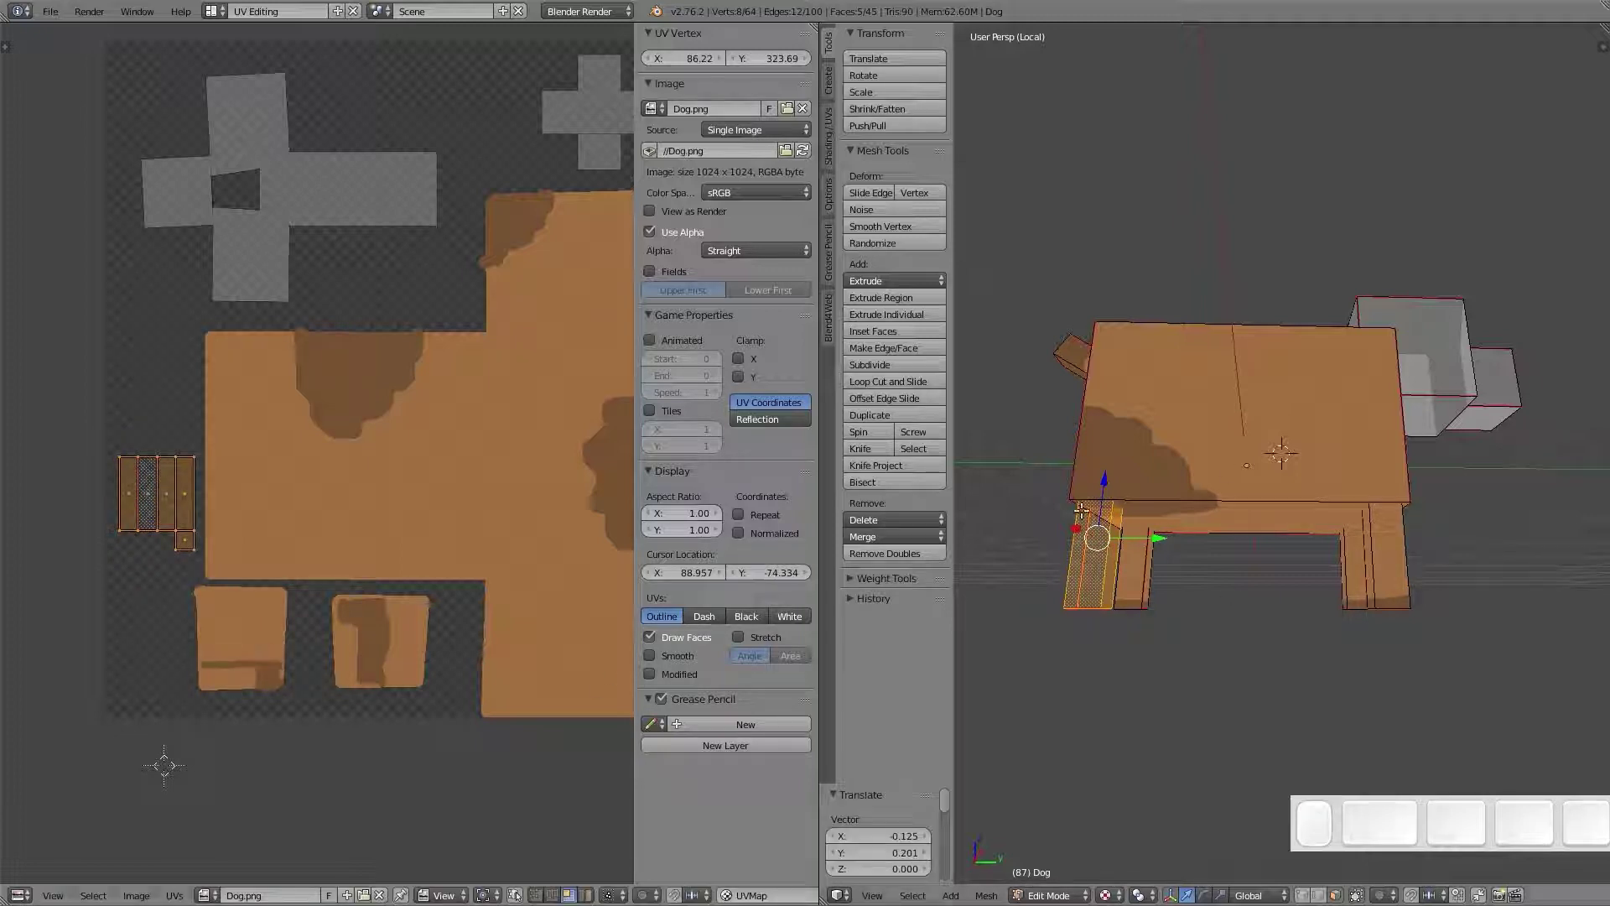
middle_drag(1107, 520, 922, 524)
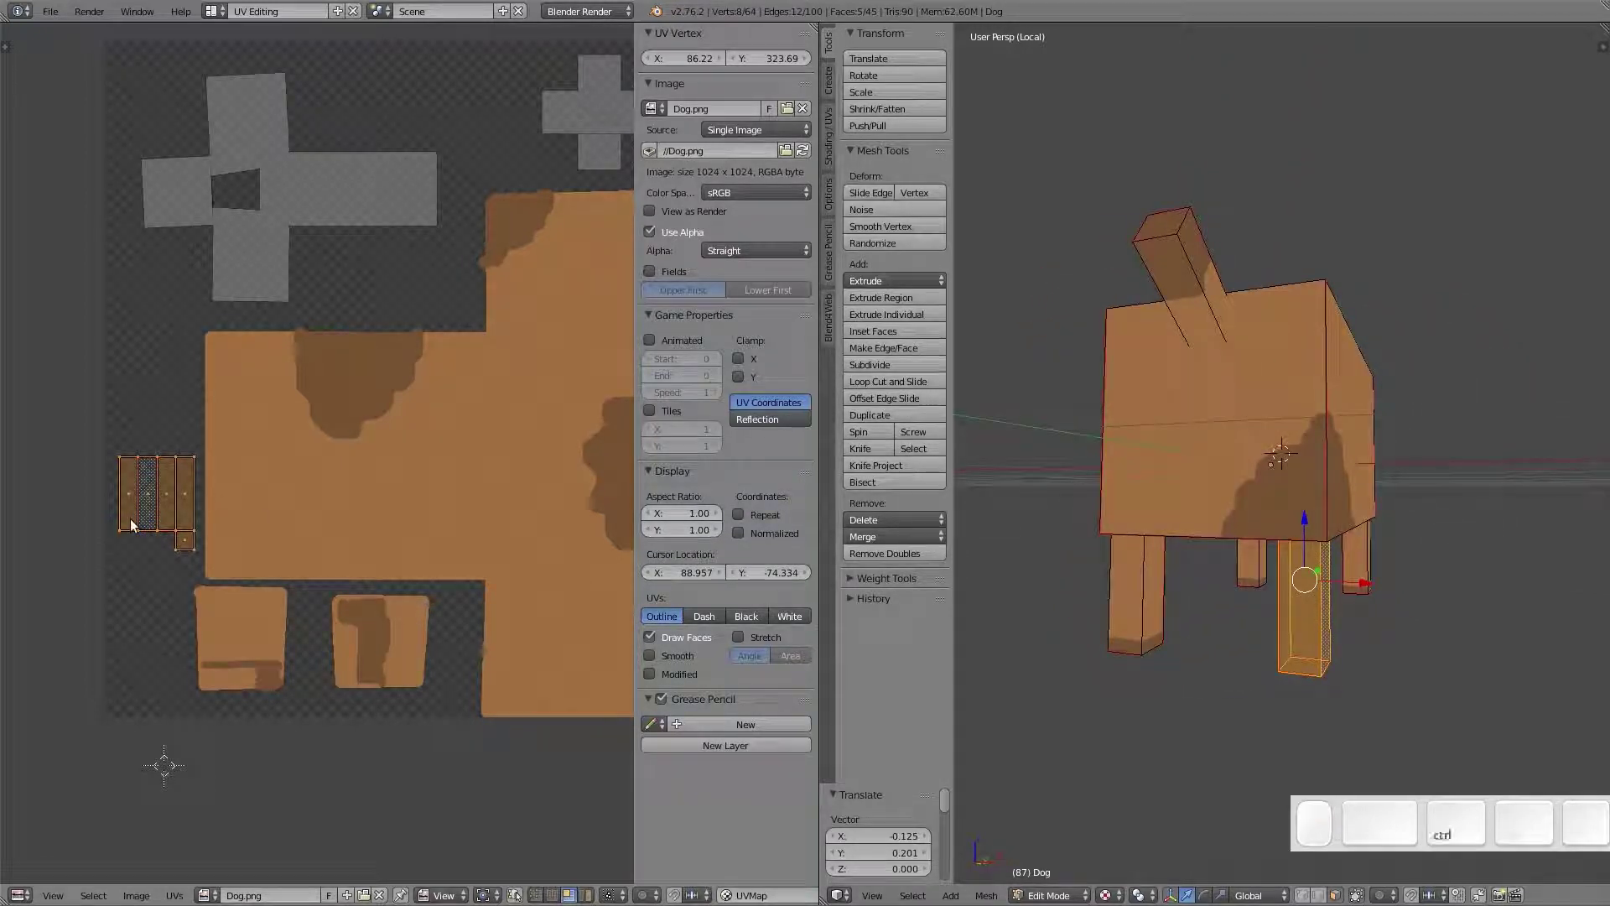
key(ctrl+z)
scroll(488, 384, down, 2)
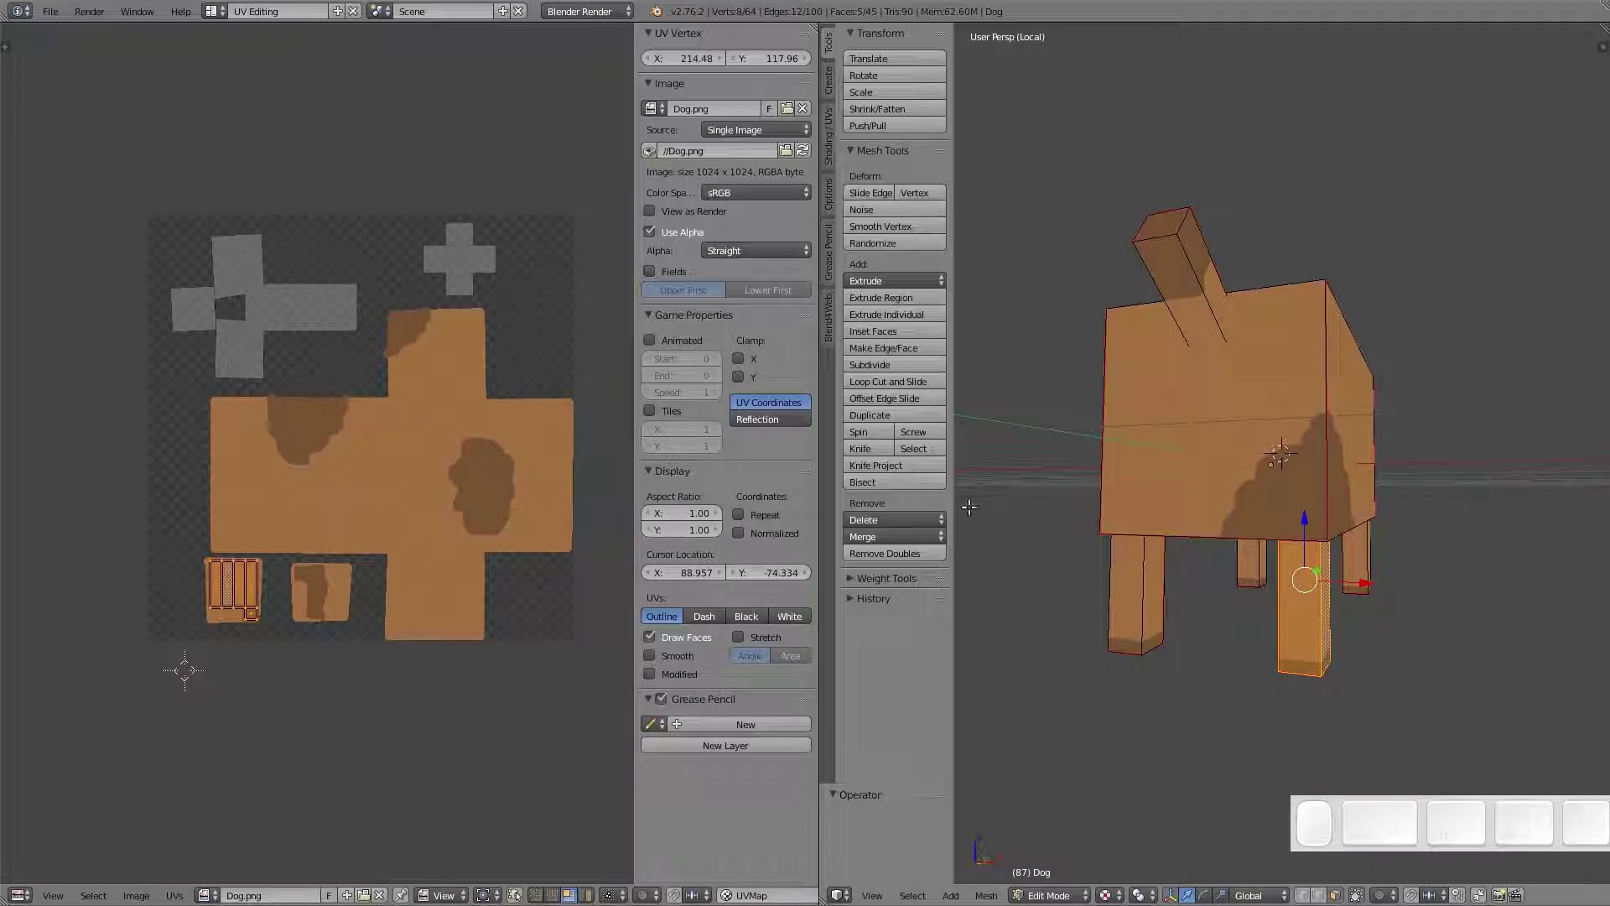
Return the dog to Object Mode, look at its untextured head and switch back to GIMP
middle_drag(1121, 443, 1243, 376)
key(Tab)
key(ctrl+F9)
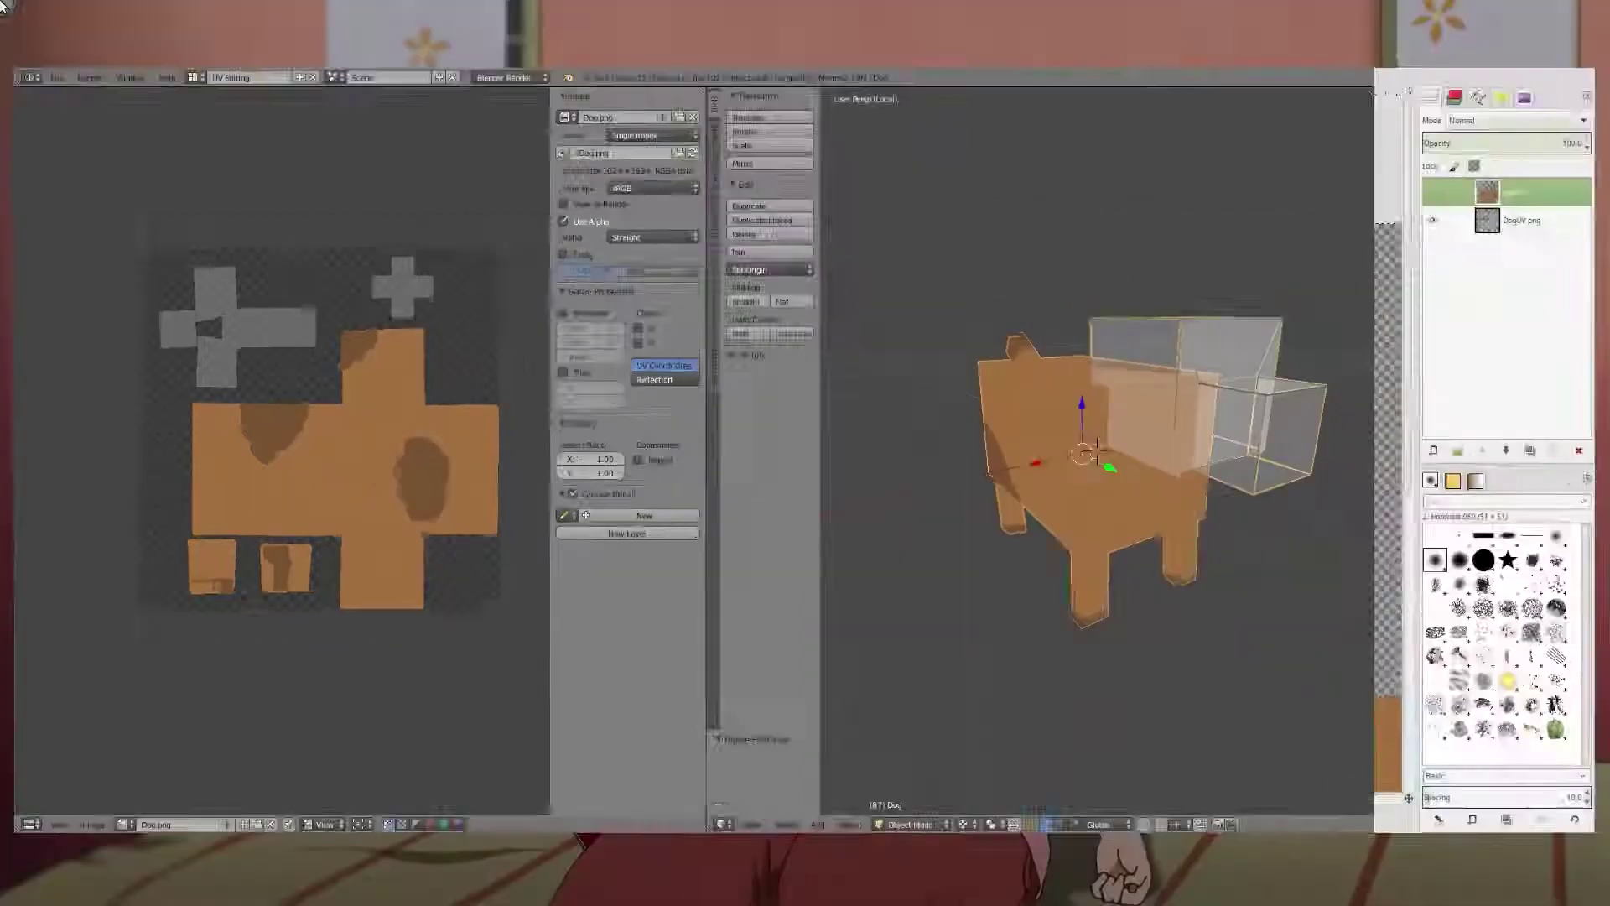
click(1067, 476)
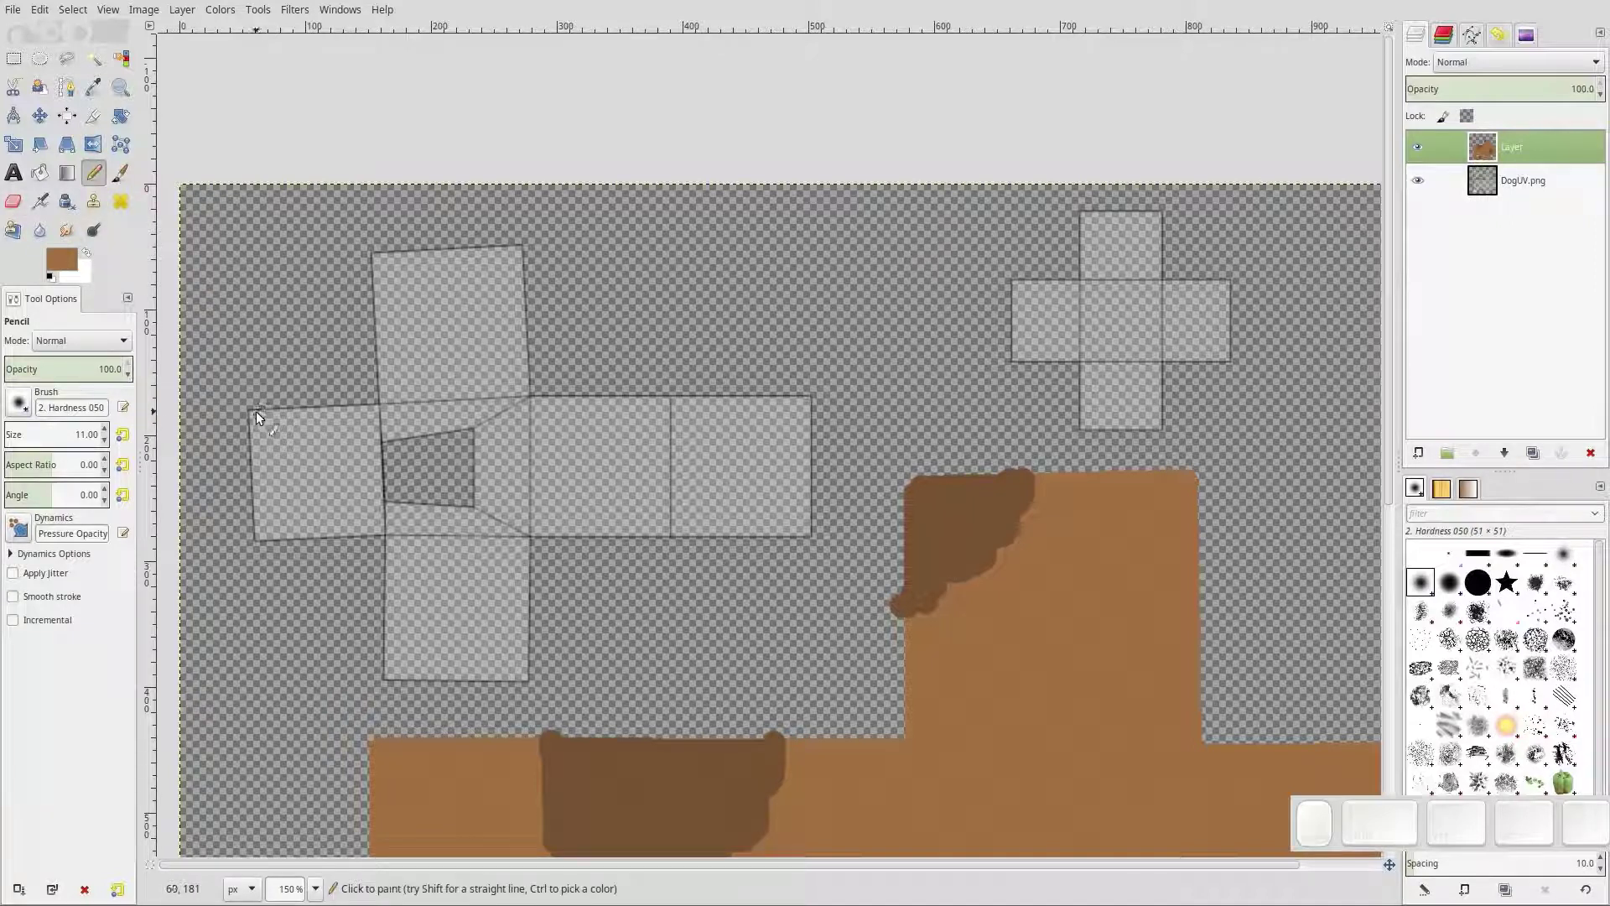
Outline the outer edge of the large cross-shaped head island with straight lighter brown pencil lines at size 11
shift+click(380, 403)
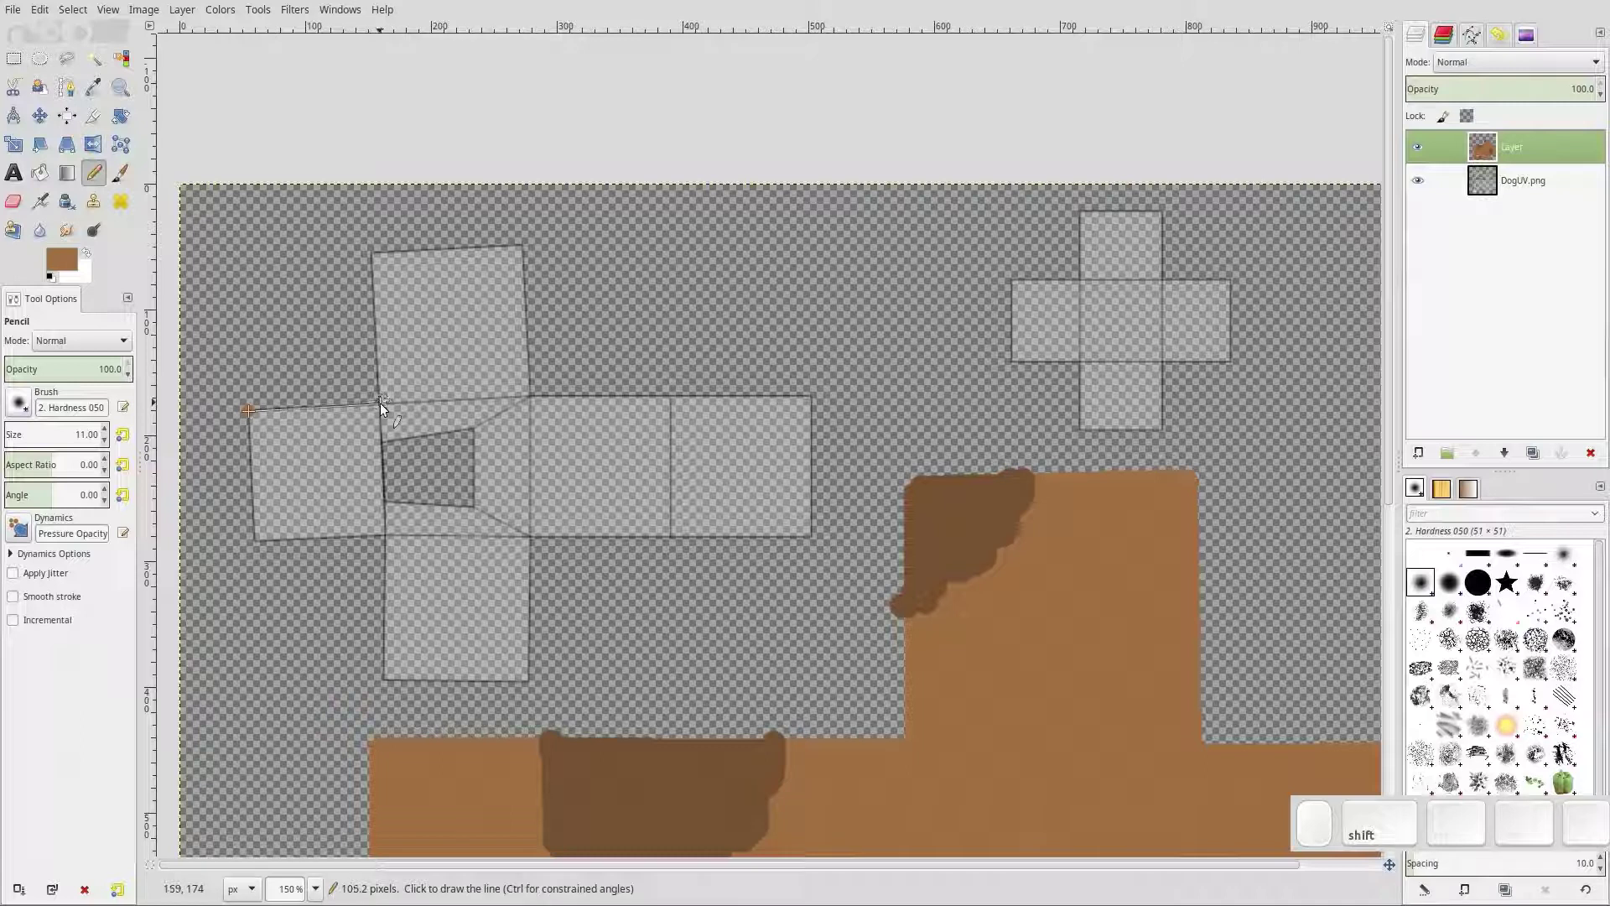
shift+click(370, 251)
shift+click(517, 245)
shift+click(532, 392)
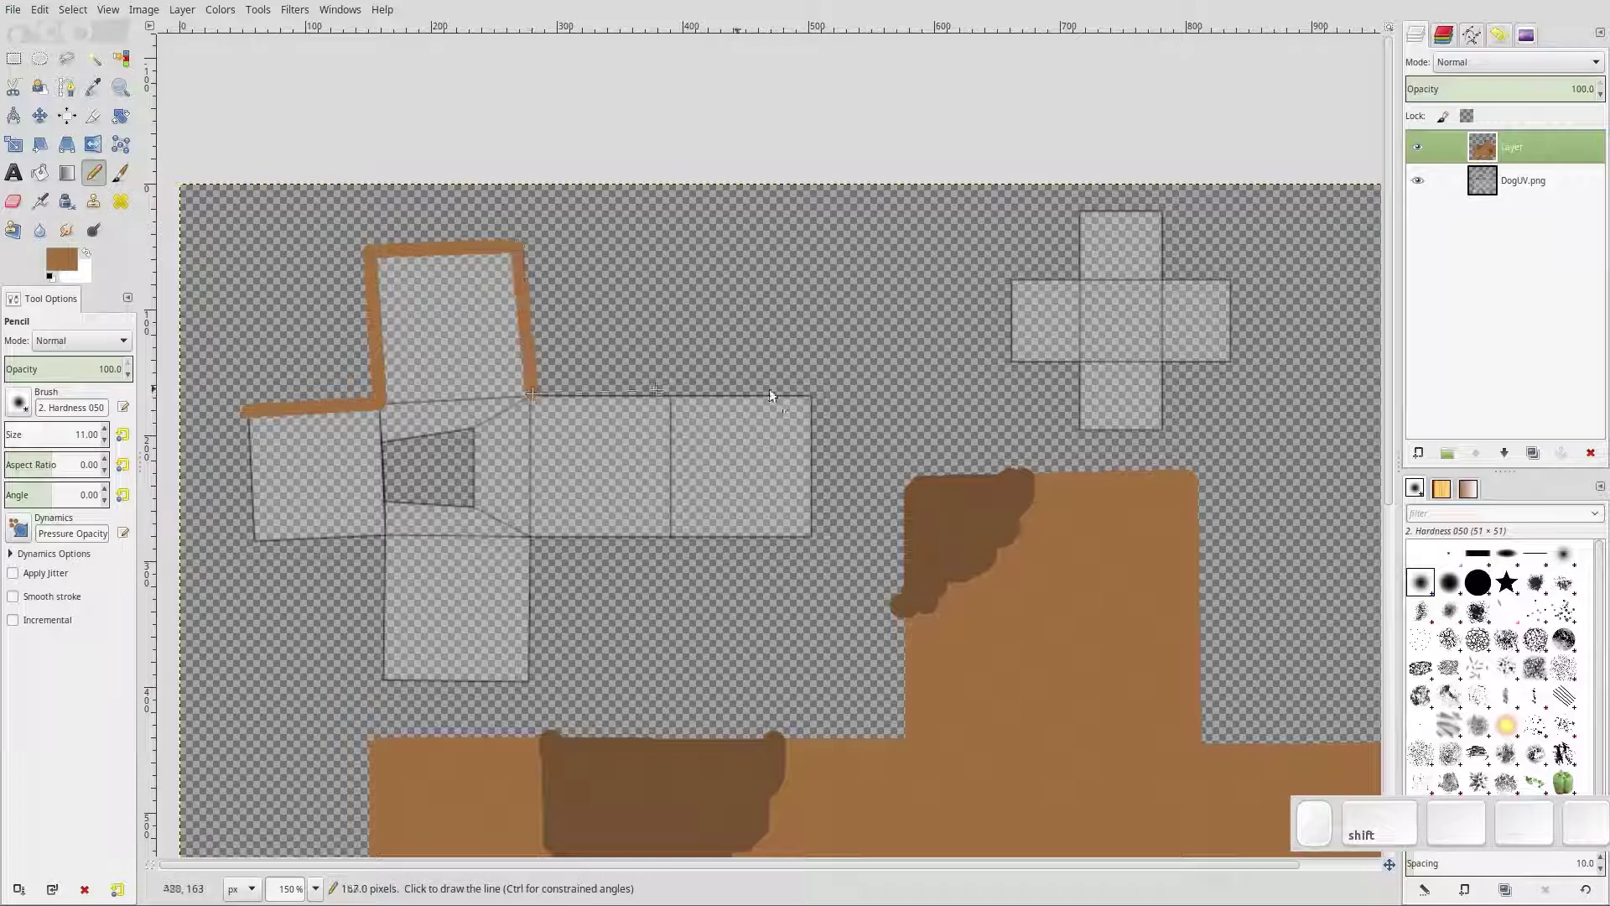
shift+click(812, 396)
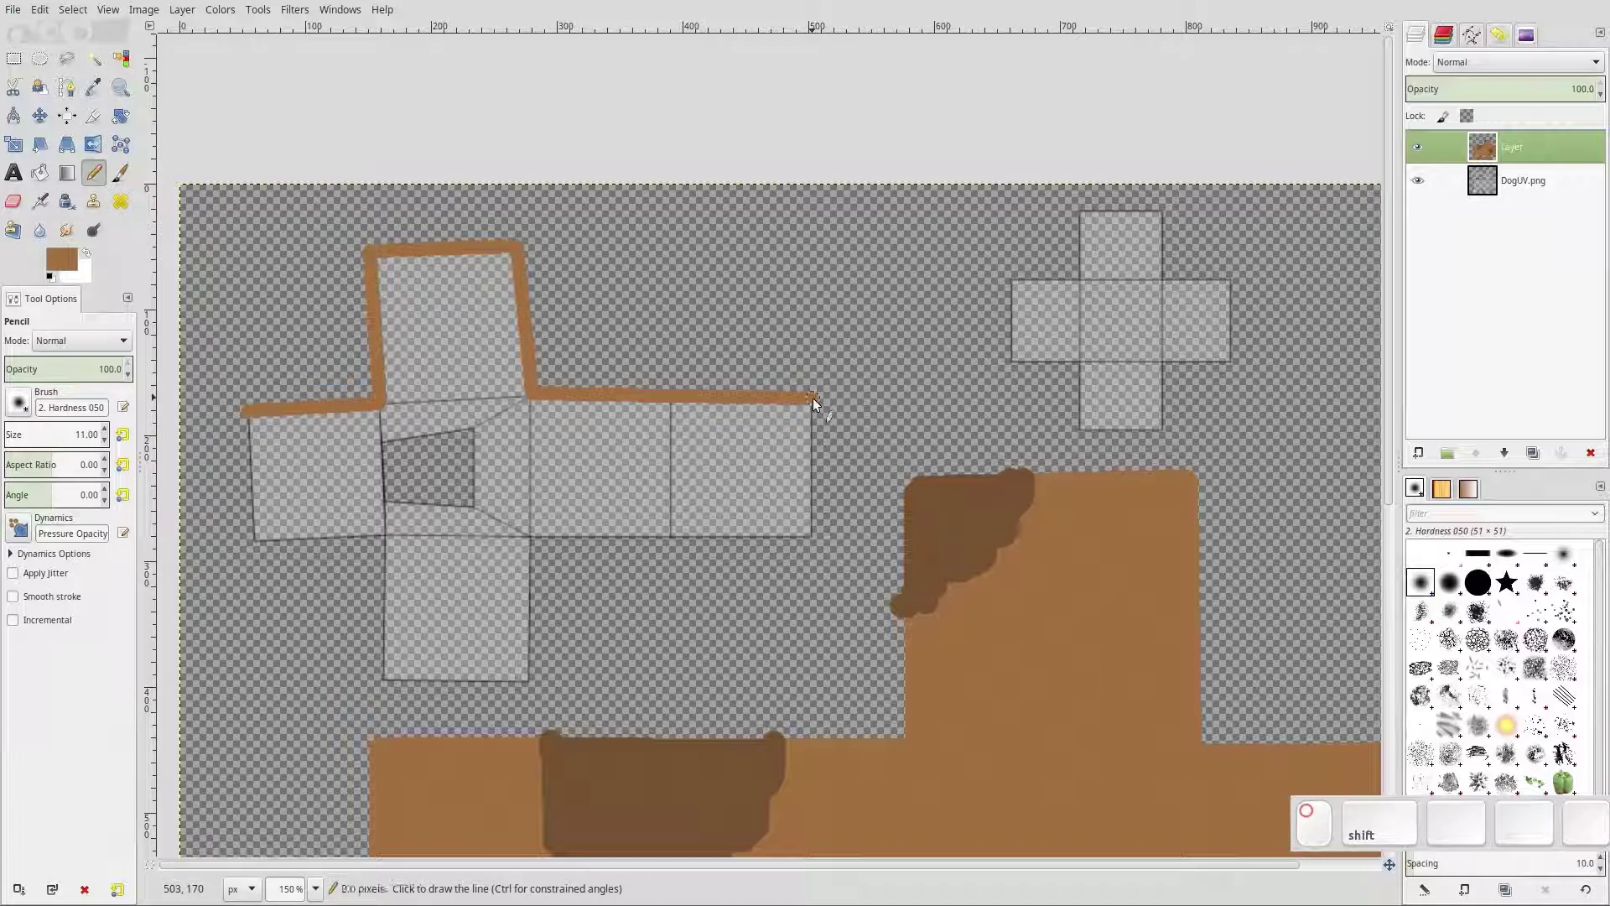
shift+click(812, 535)
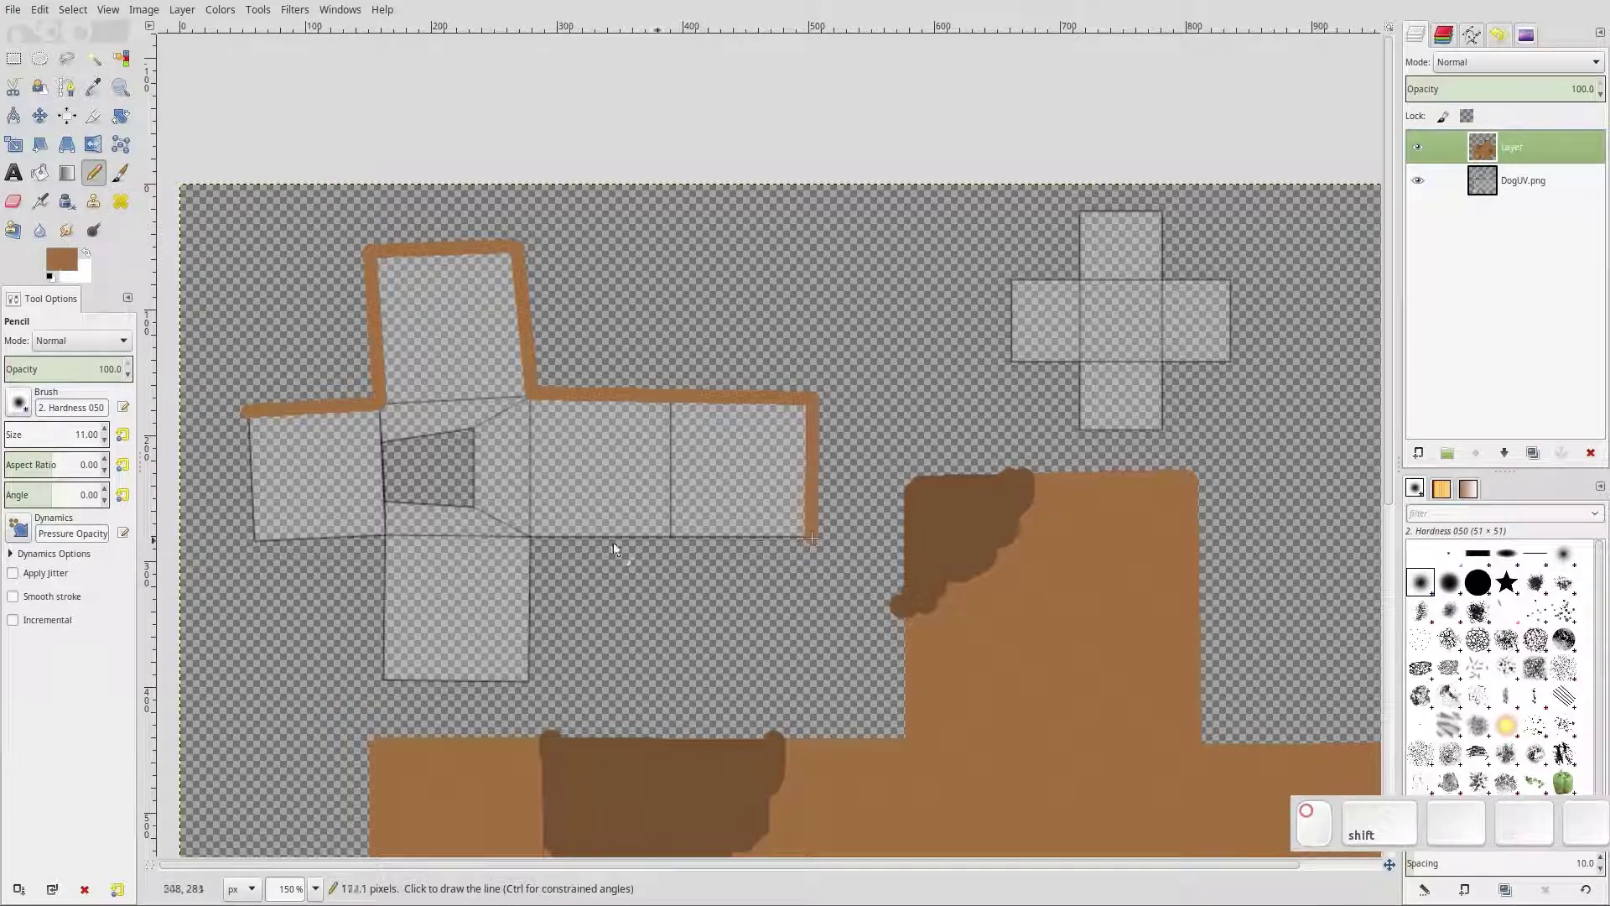
shift+click(530, 535)
shift+click(527, 679)
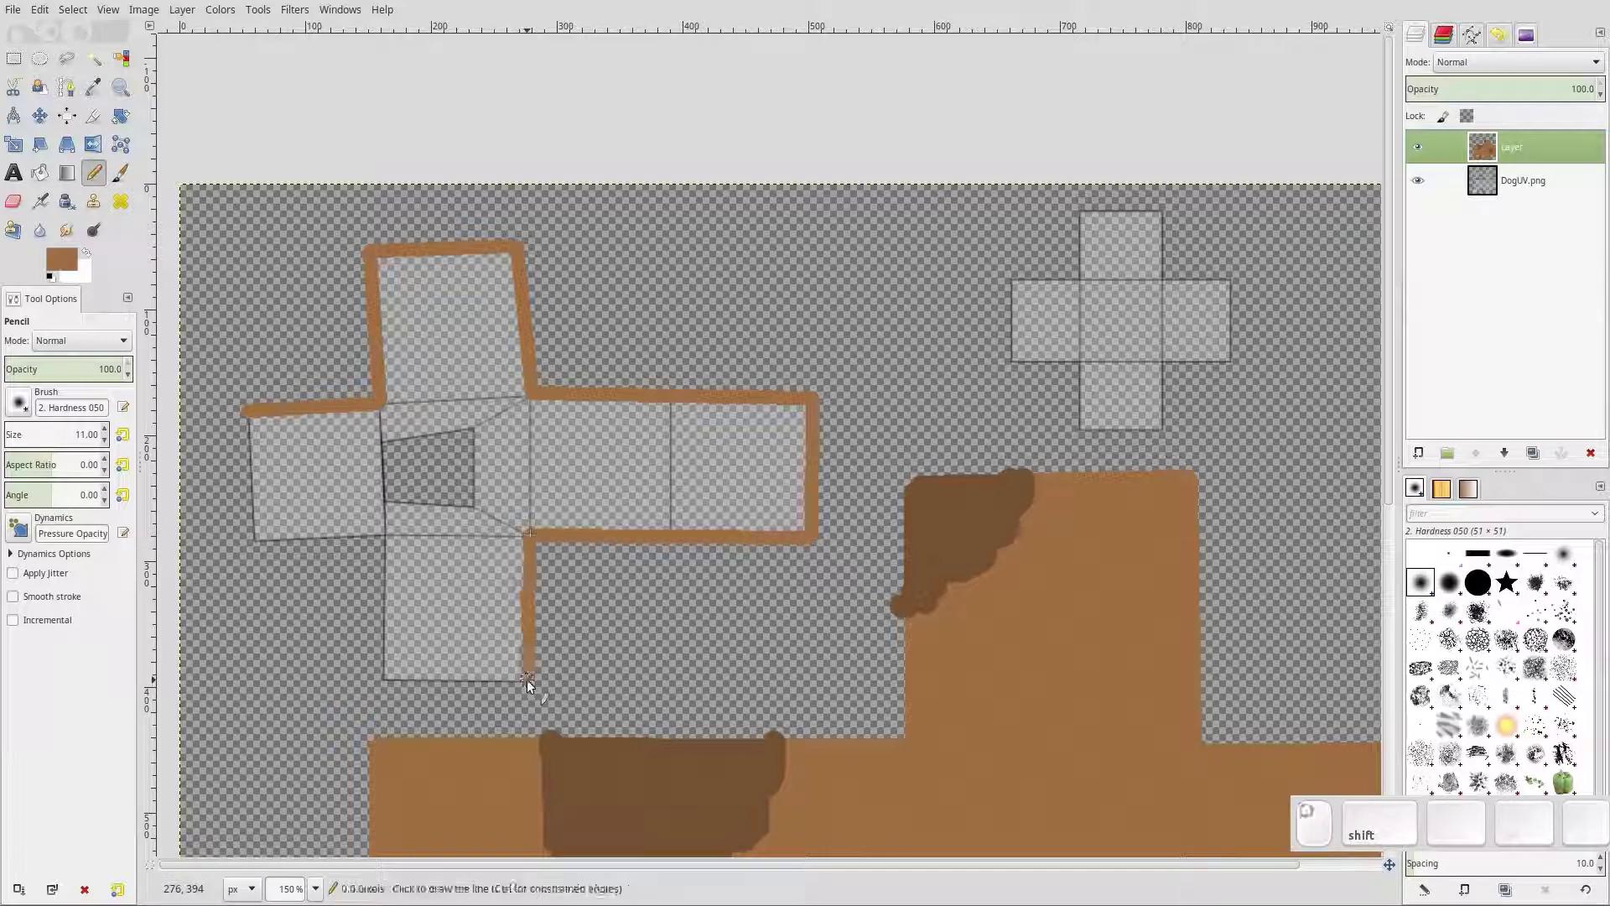
shift+click(382, 678)
shift+click(385, 535)
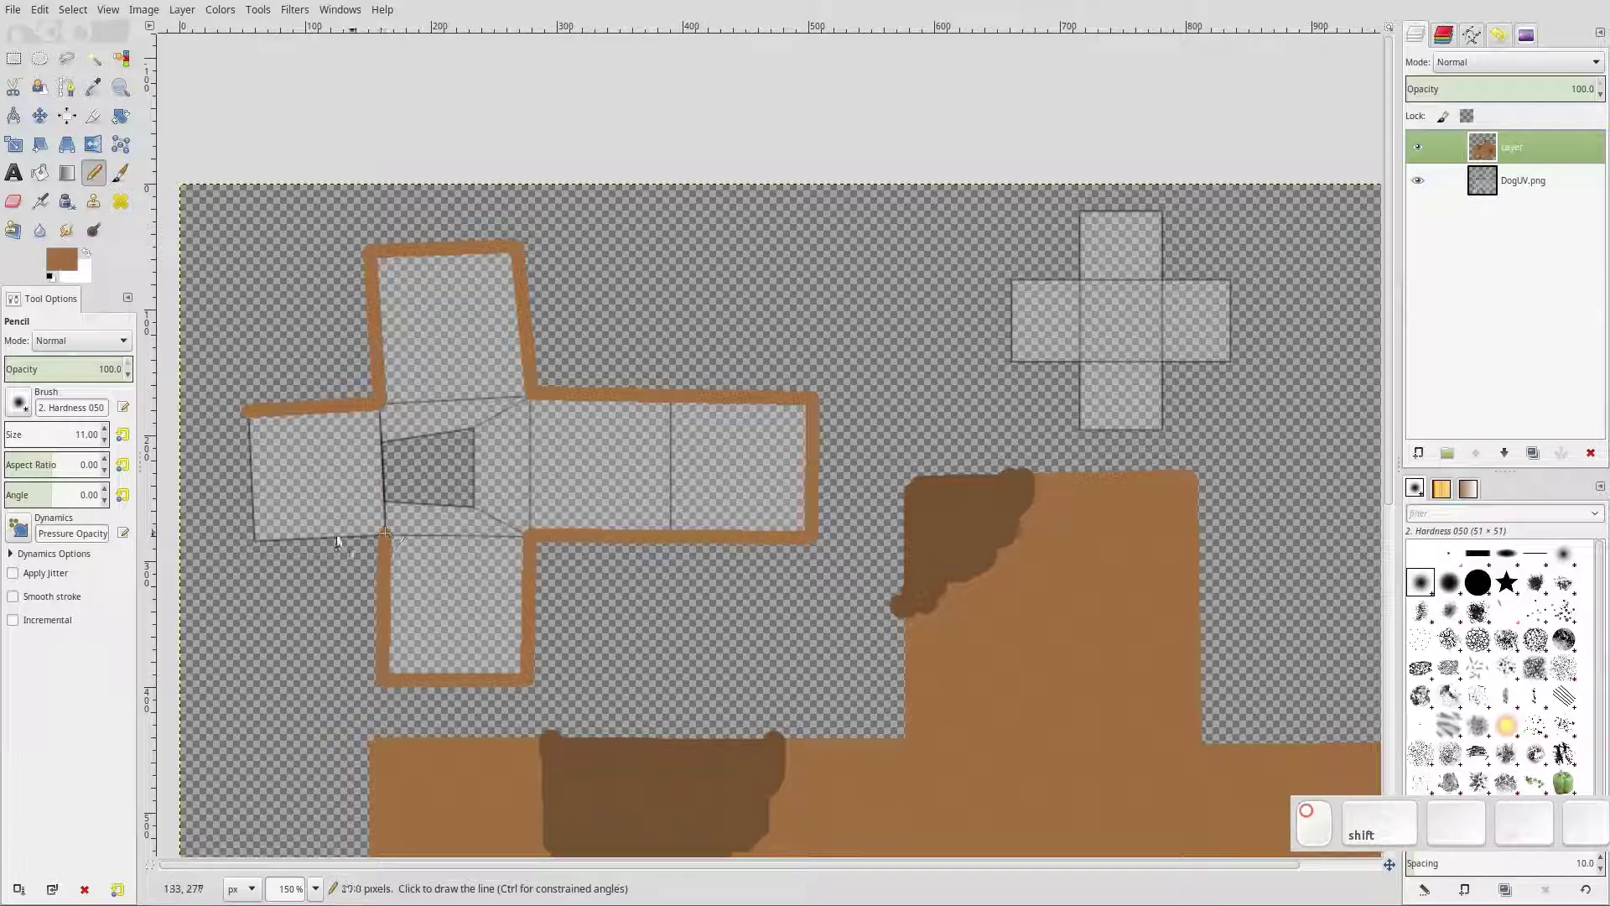
shift+click(253, 541)
shift+click(243, 410)
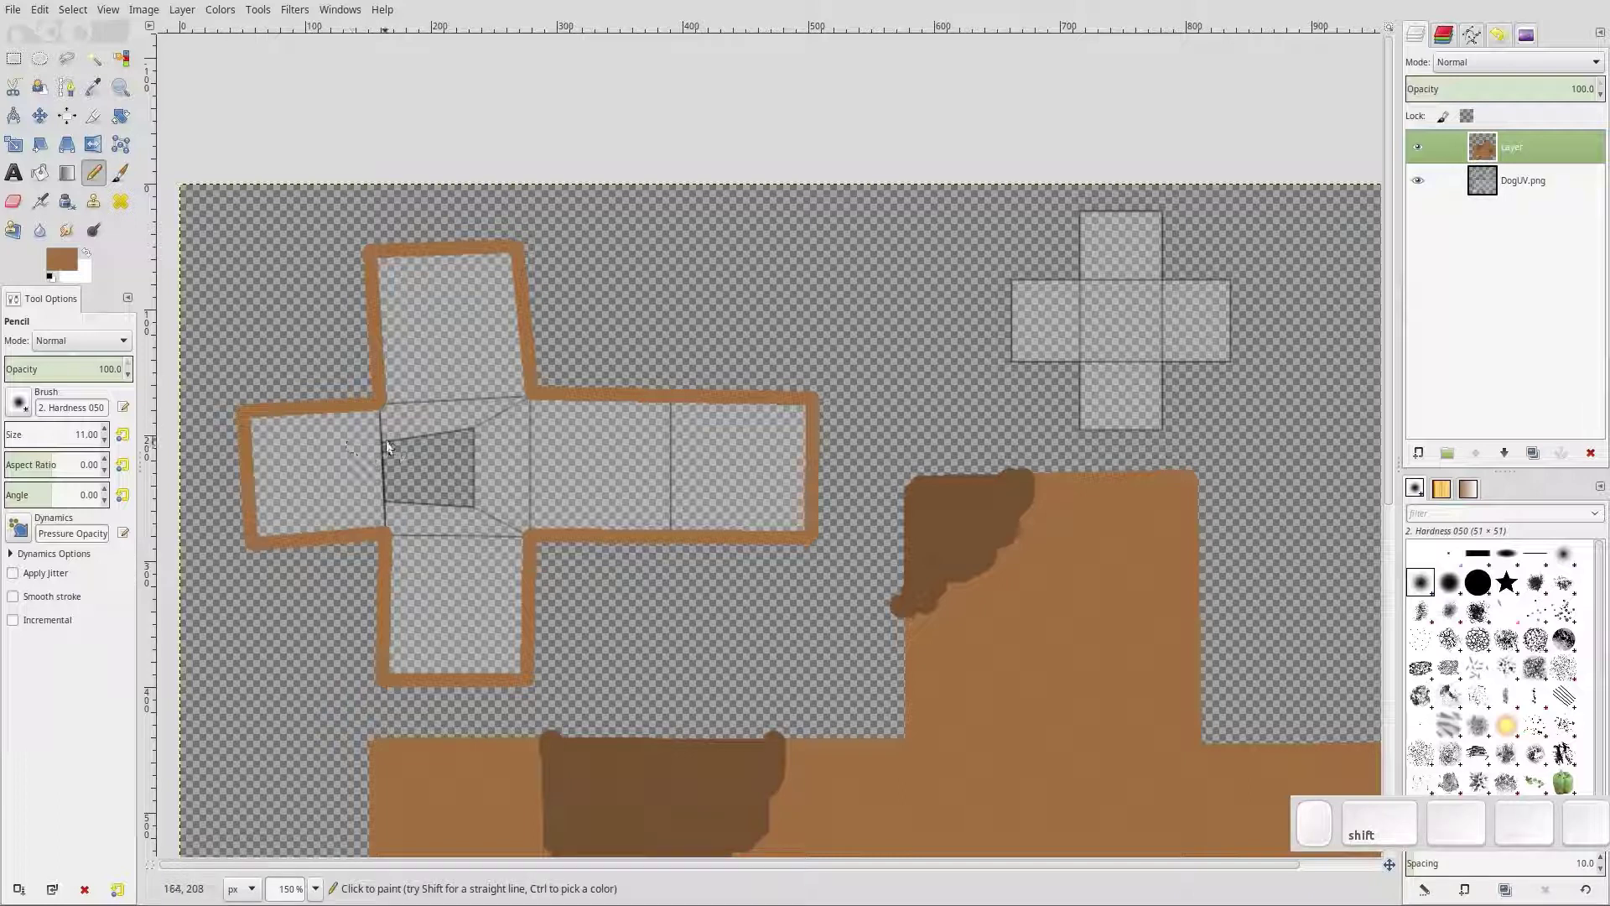
Outline the dark four-sided opening inside the head island with straight pencil lines and bucket-fill the island around it with the lighter brown
shift+click(470, 428)
shift+click(469, 507)
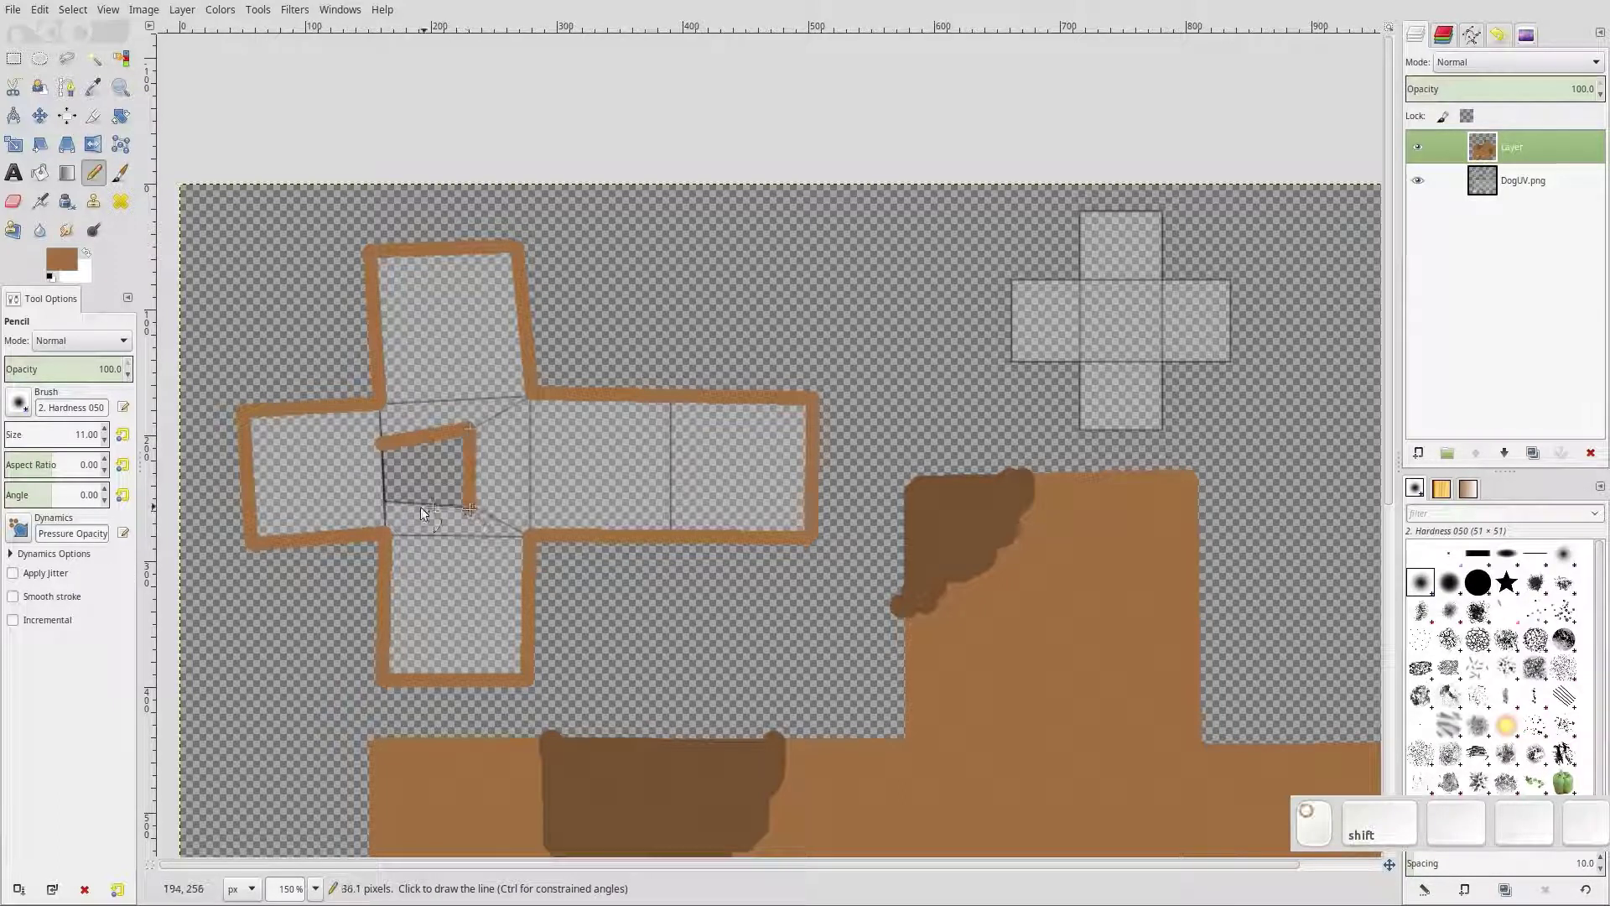
shift+click(381, 500)
shift+click(380, 446)
click(52, 179)
click(440, 358)
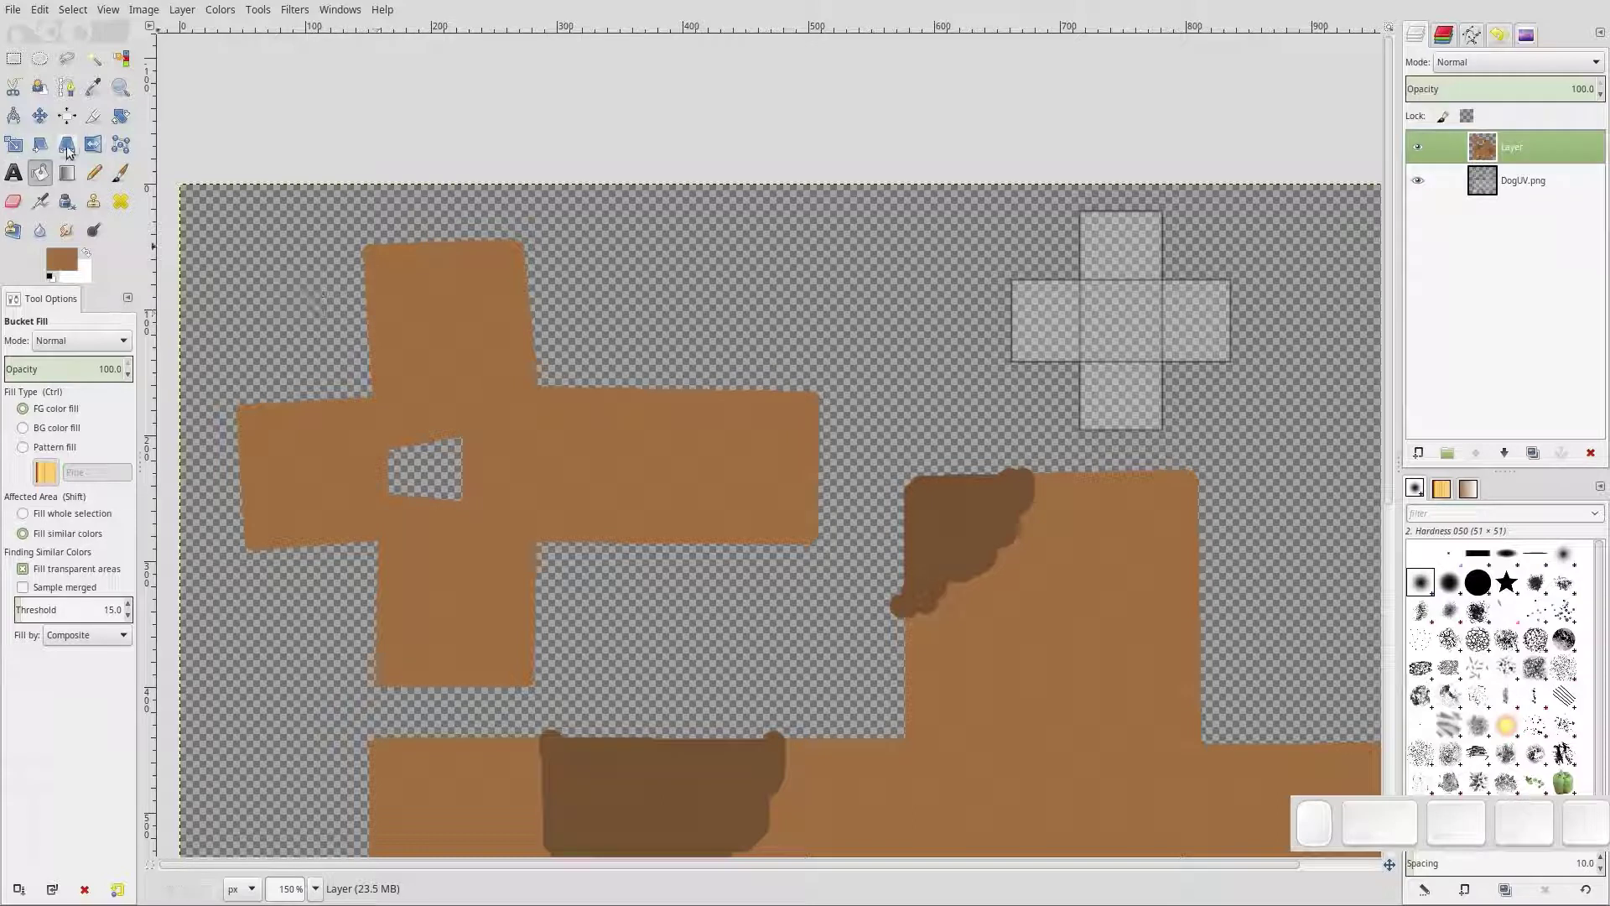
Outline the small cross-shaped island with straight lighter brown pencil lines and bucket-fill its interior with the same brown
click(94, 173)
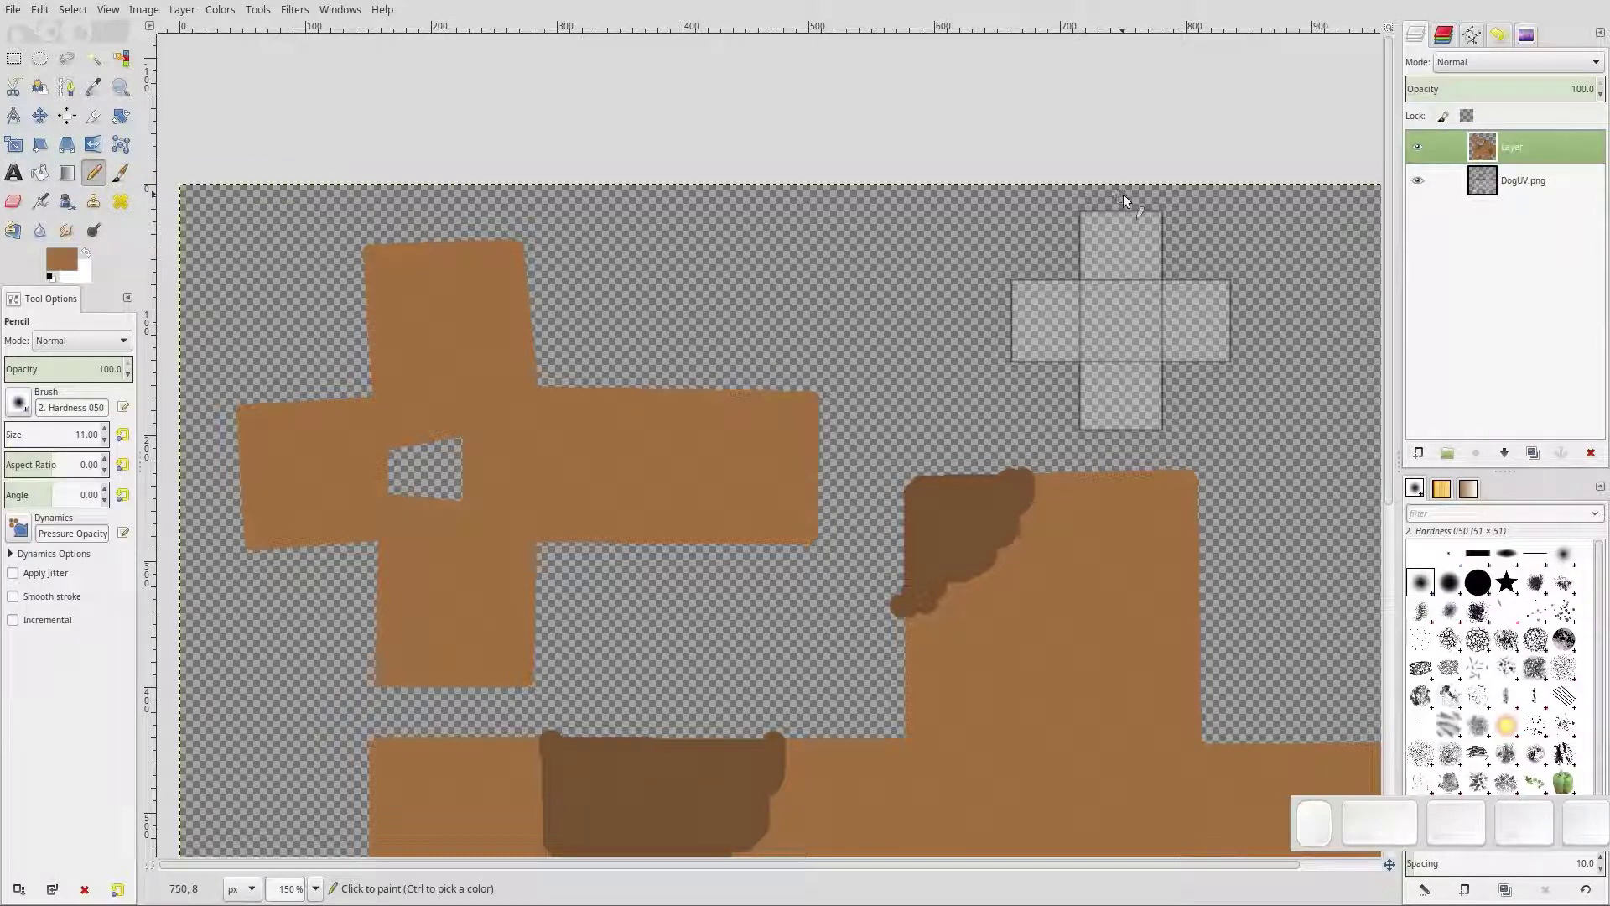
key(shift)
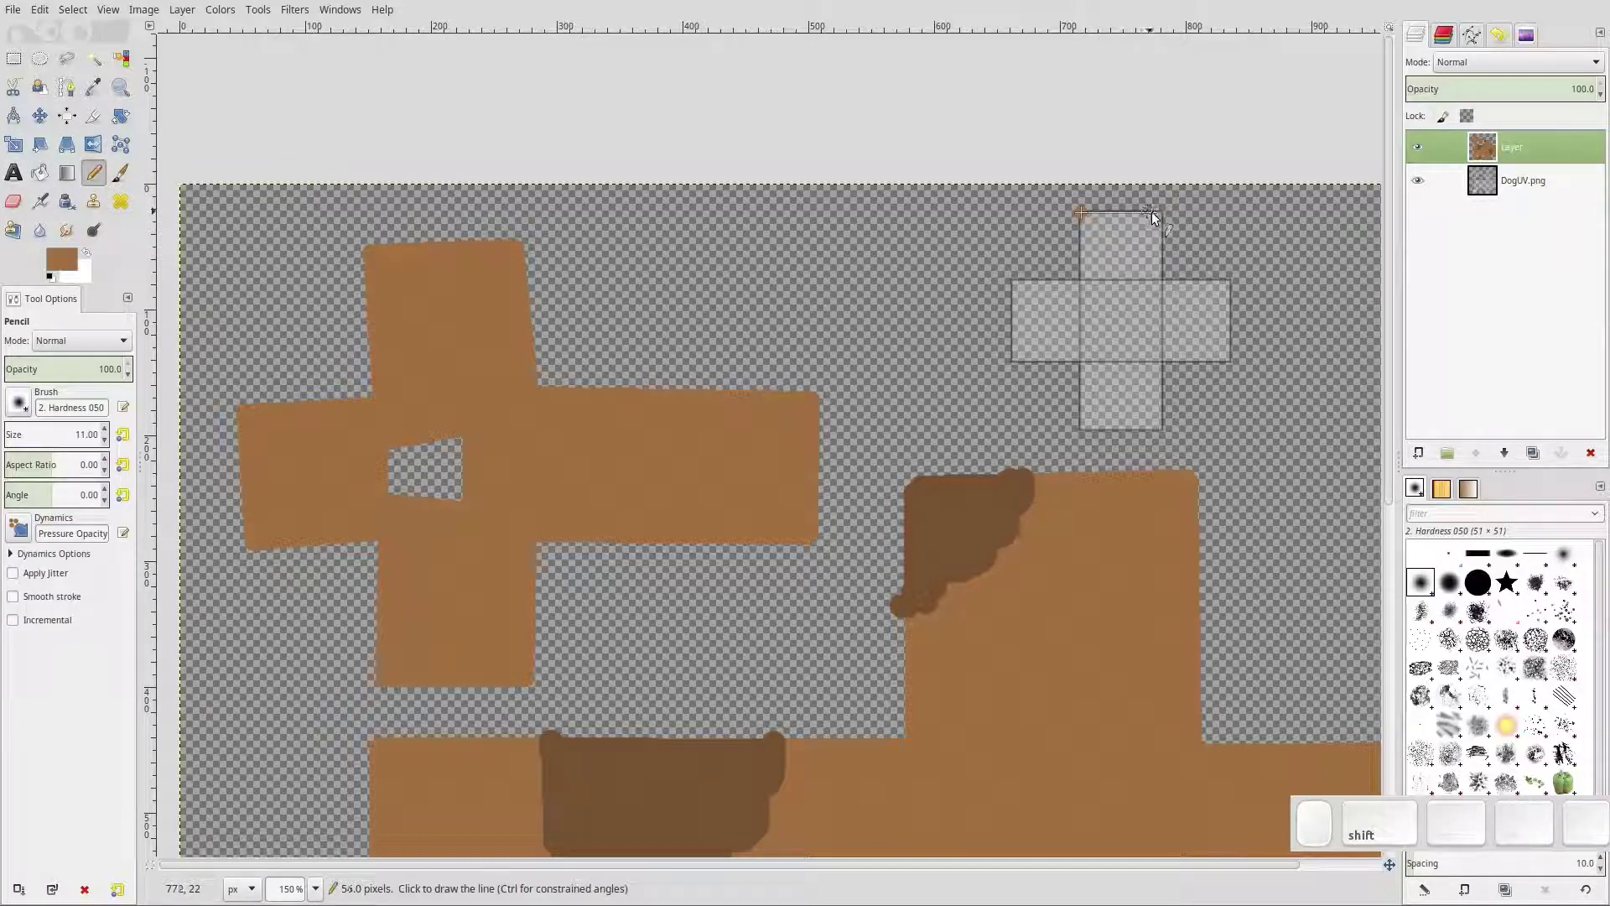
shift+click(1161, 213)
shift+click(1166, 276)
shift+click(1229, 277)
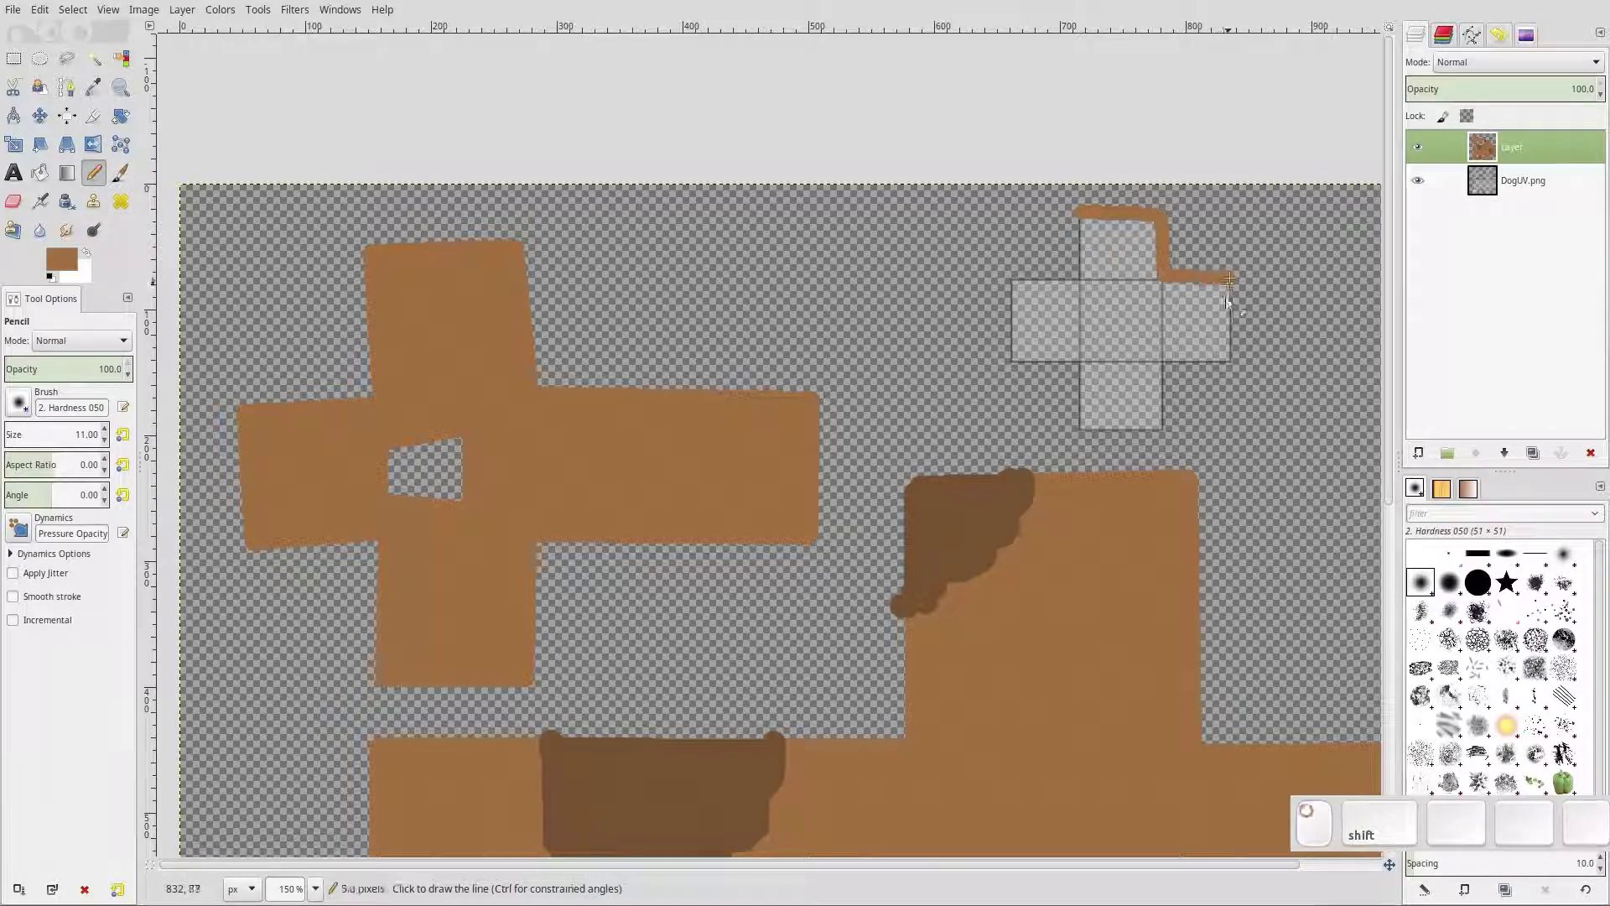
shift+click(1229, 359)
shift+click(1163, 360)
shift+click(1163, 423)
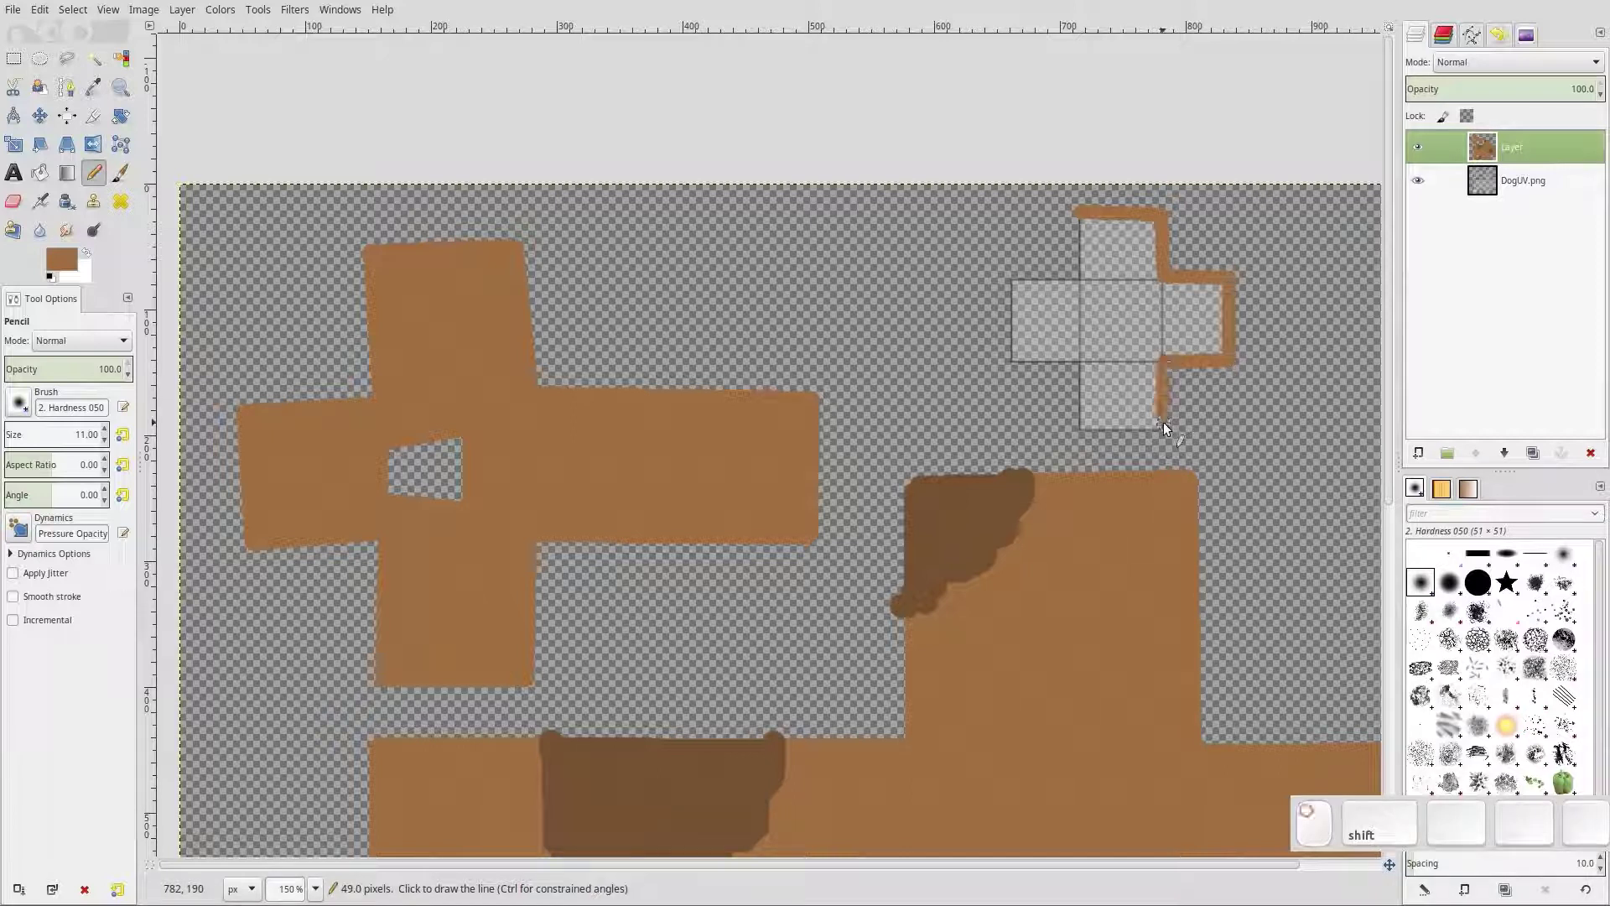
shift+click(1080, 427)
shift+click(1082, 359)
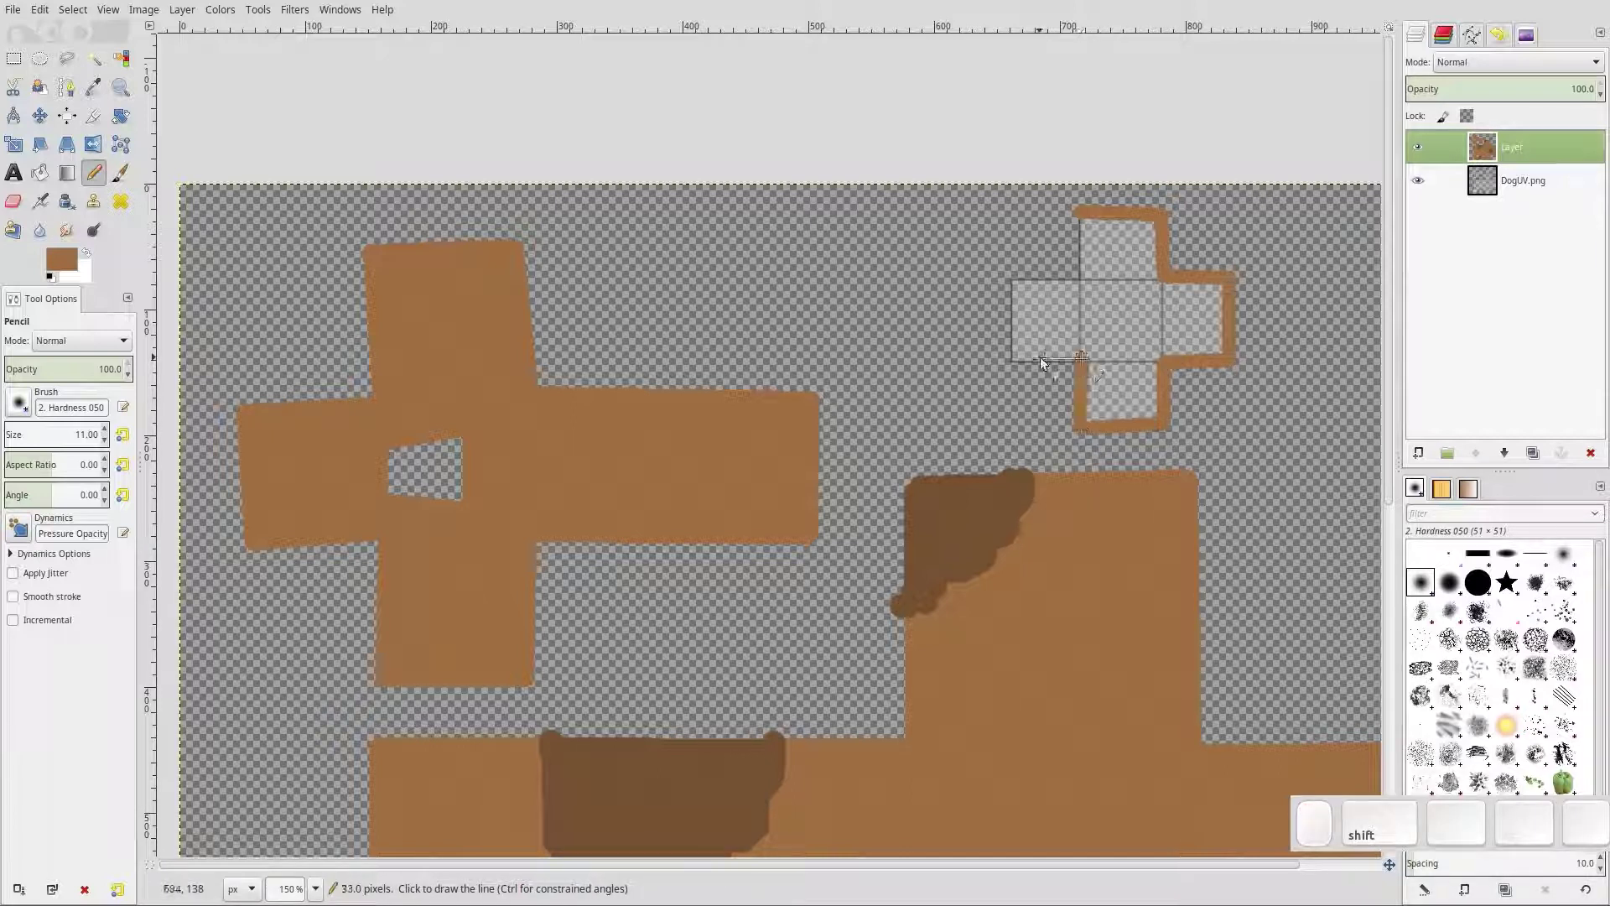
shift+click(1015, 357)
shift+click(1015, 278)
shift+click(1080, 278)
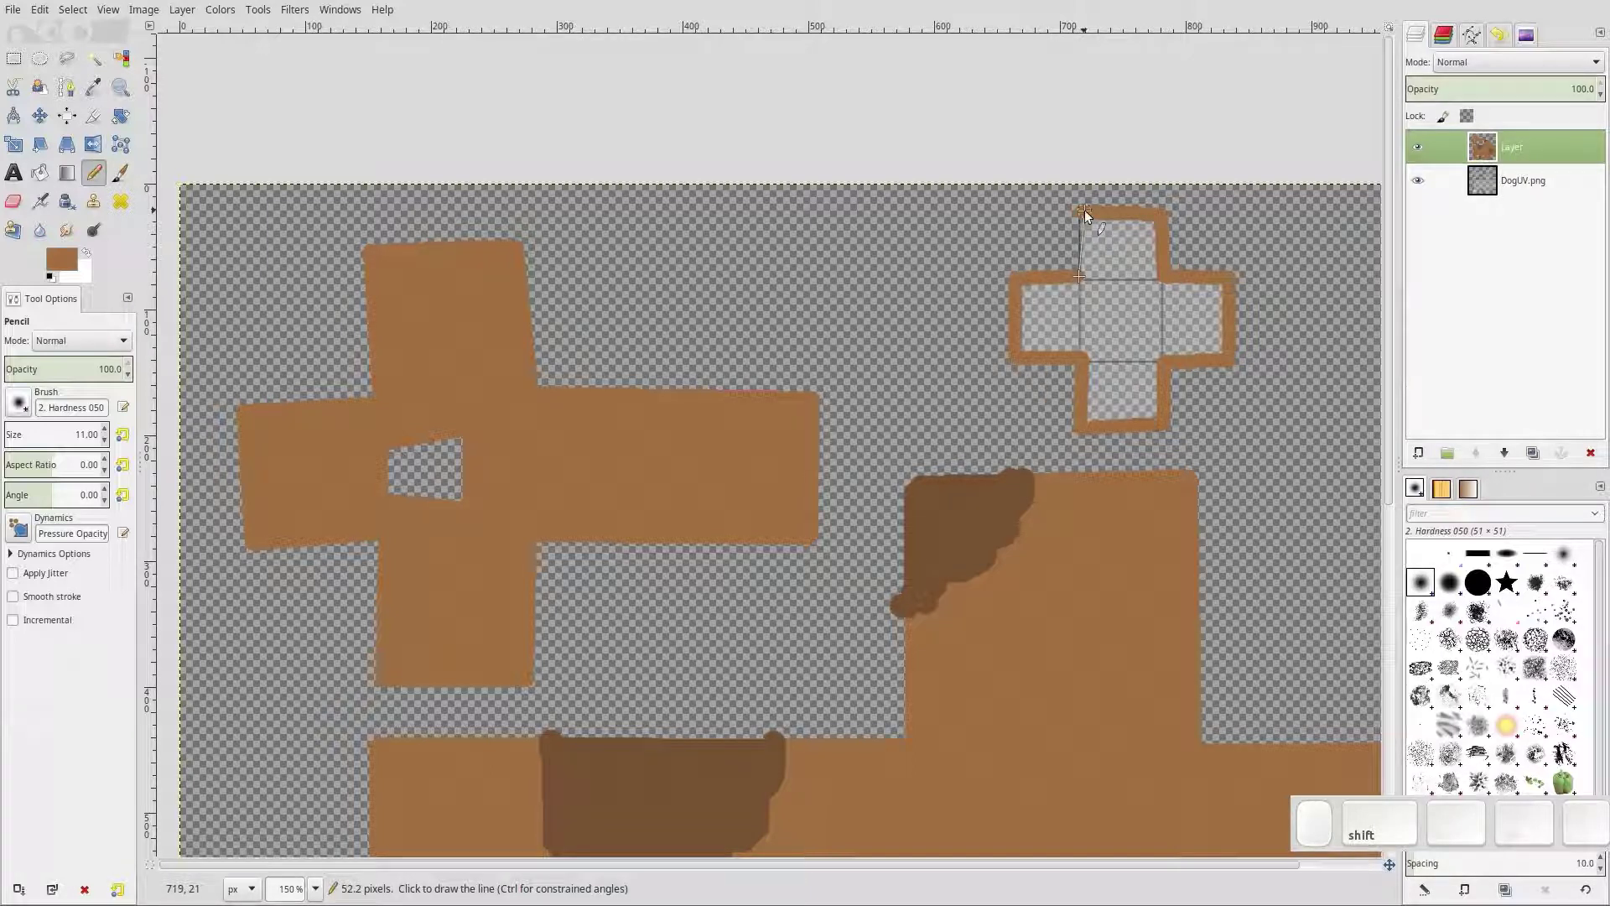
click(39, 173)
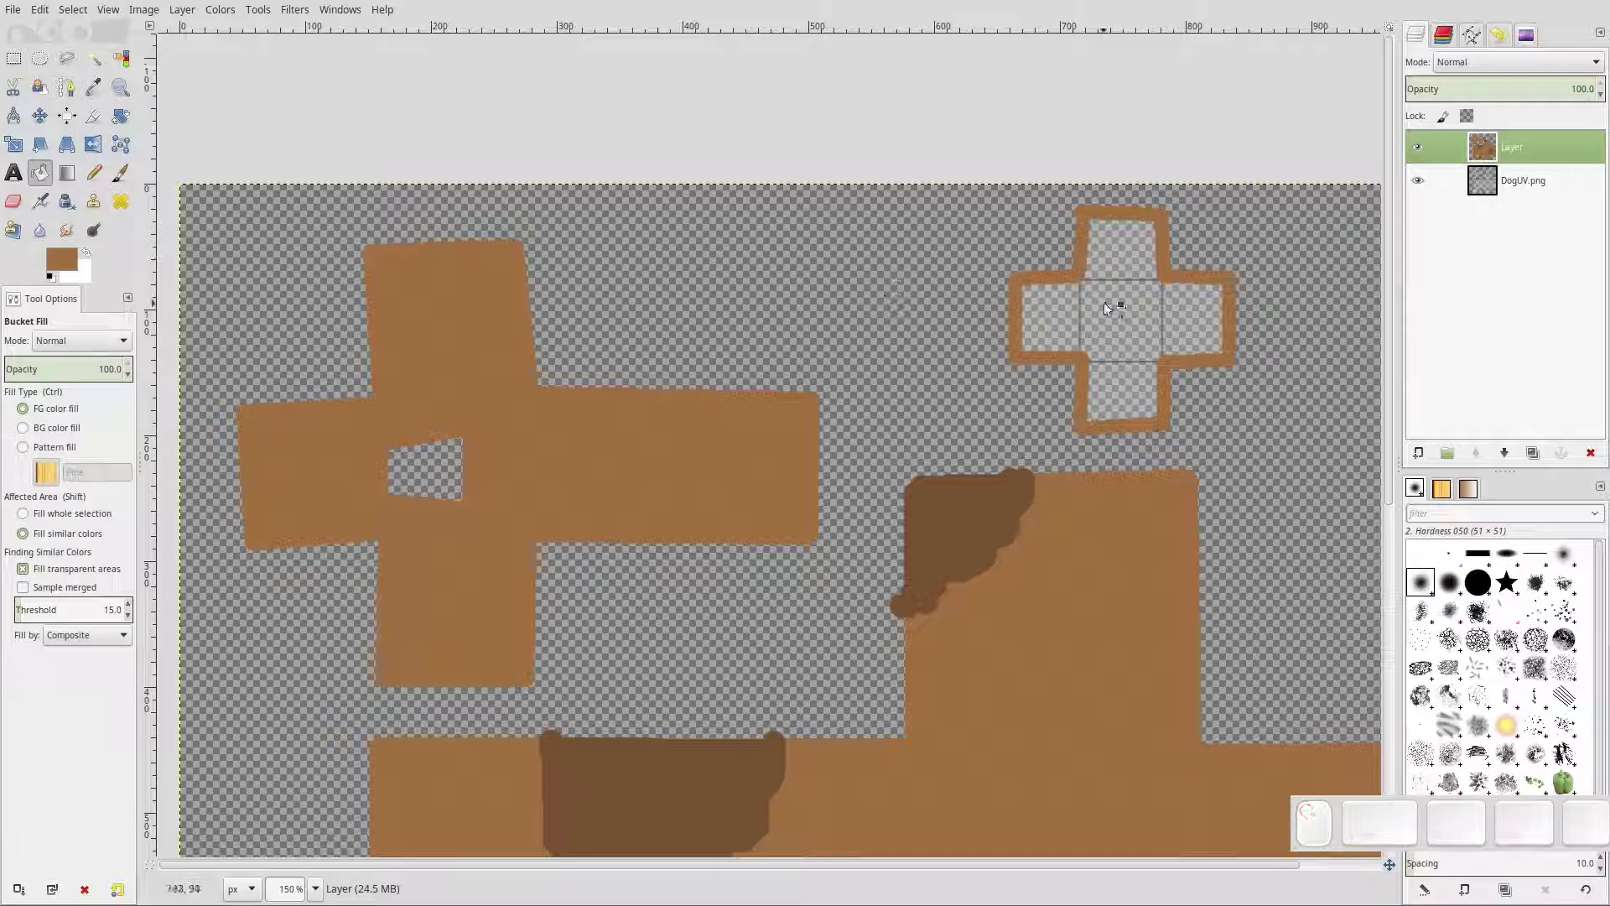
click(1110, 303)
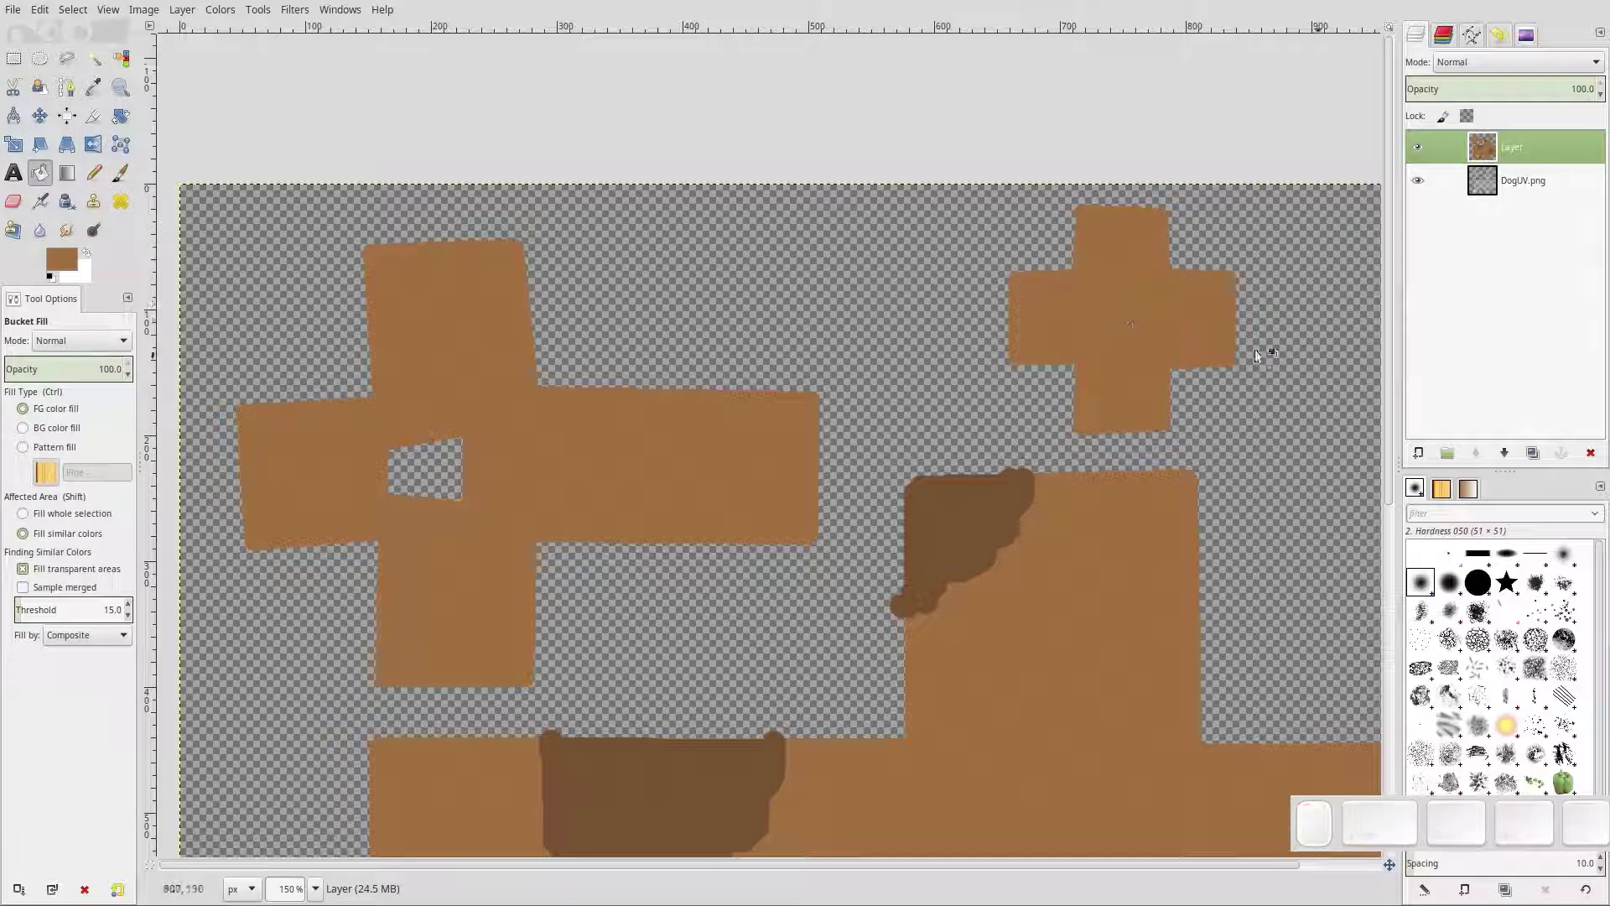
Preview the painted layer at reduced opacity, restore it to 100, and move the DogUV.png layer above it
click(1518, 91)
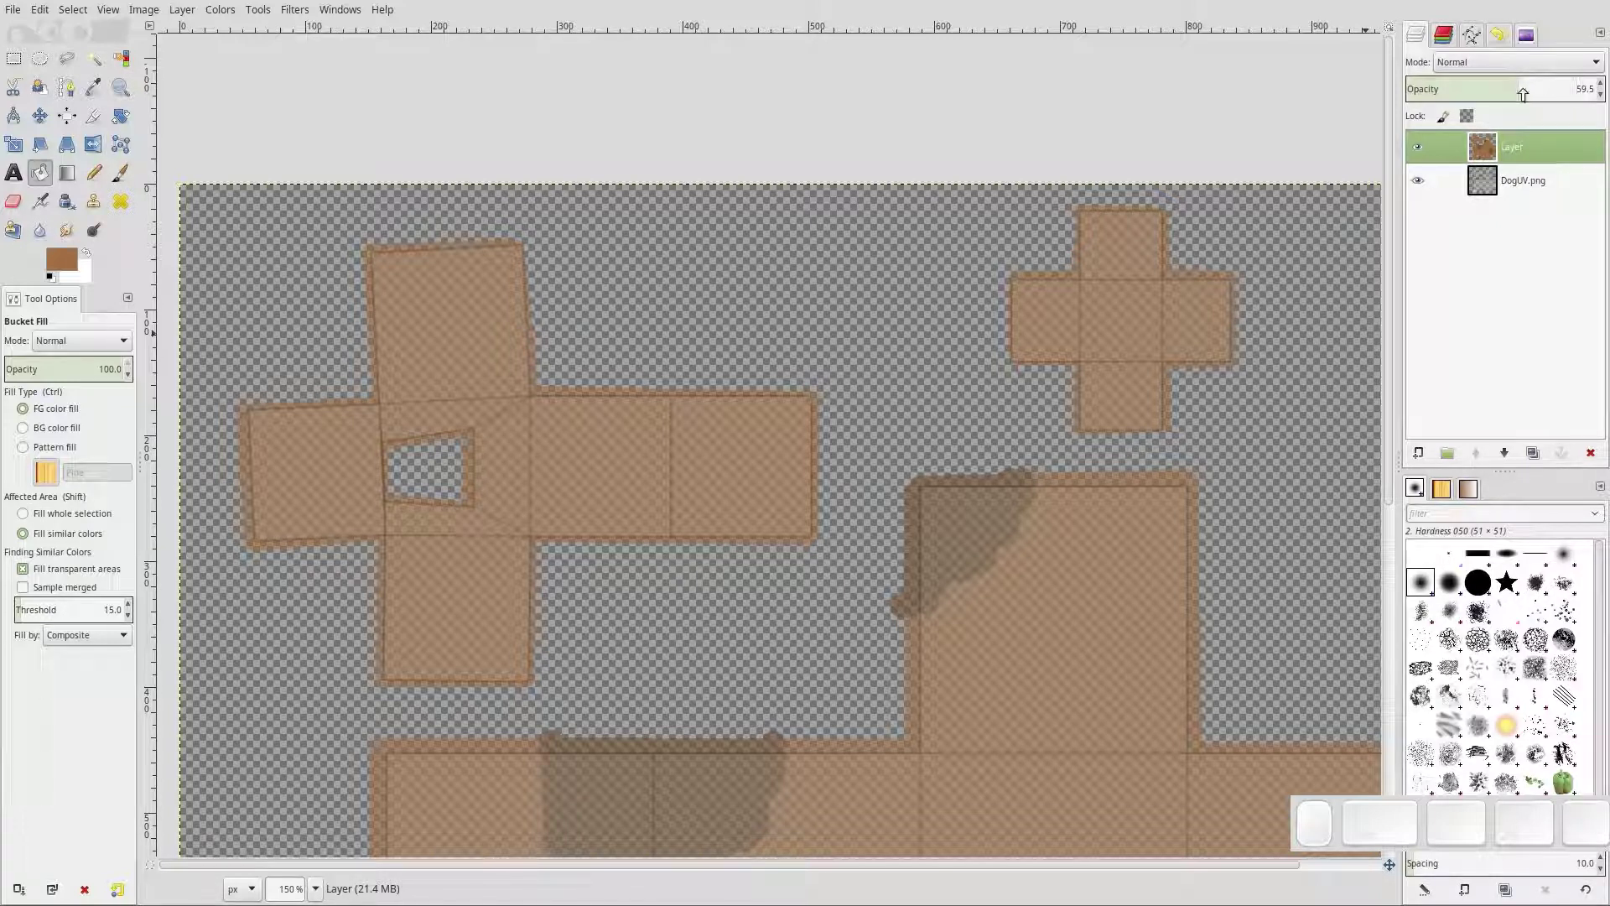
drag(1521, 92, 1600, 90)
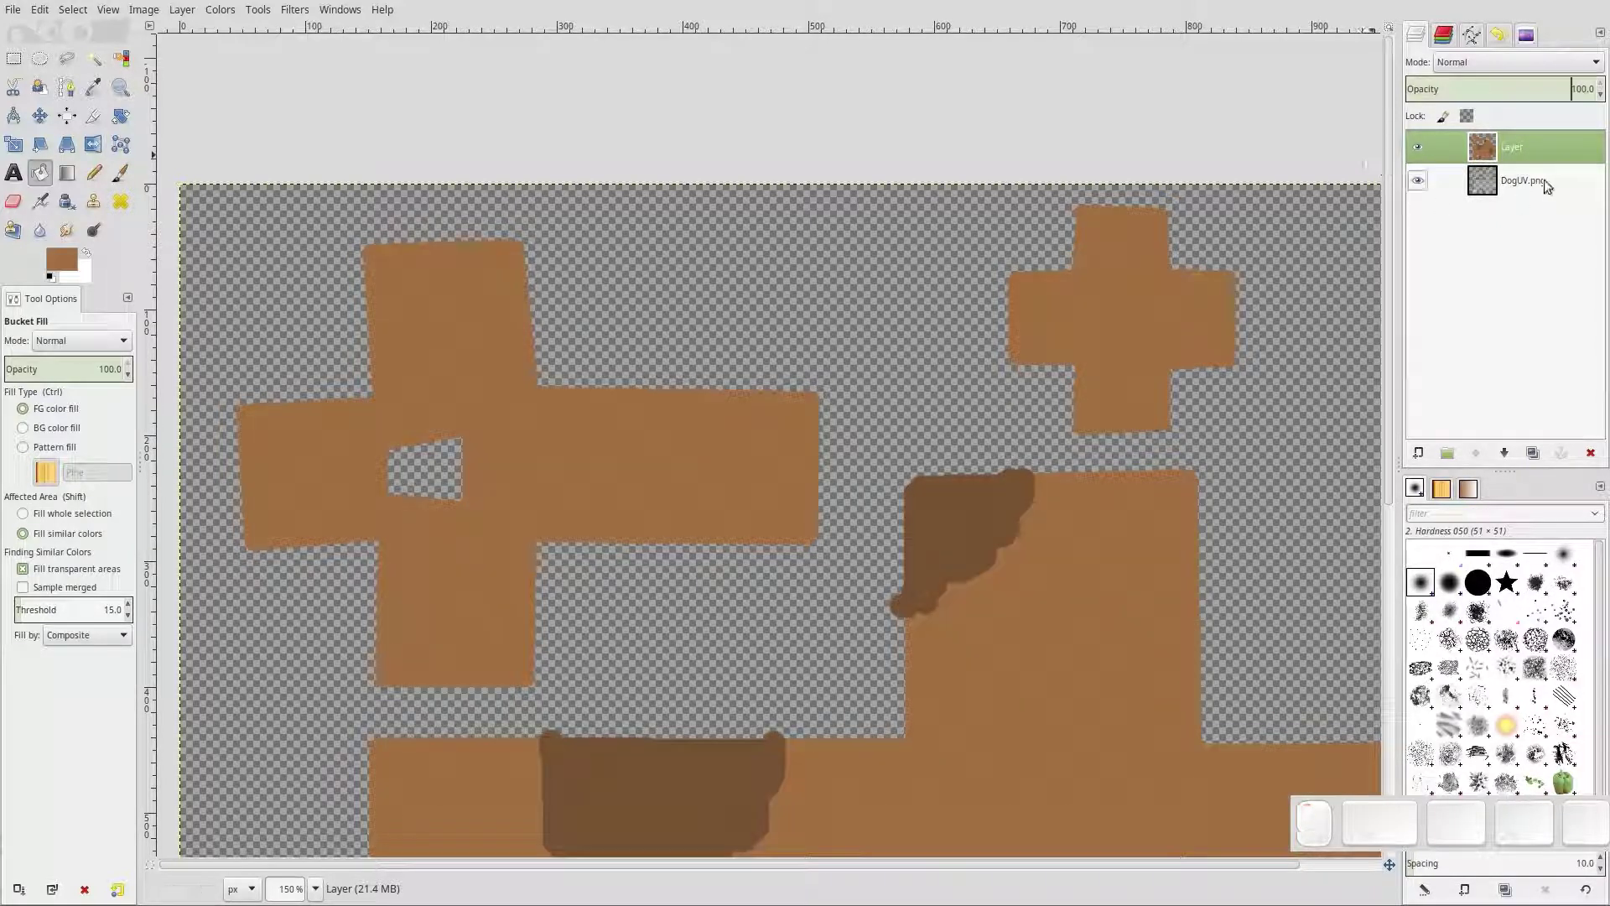
drag(1520, 186, 1525, 146)
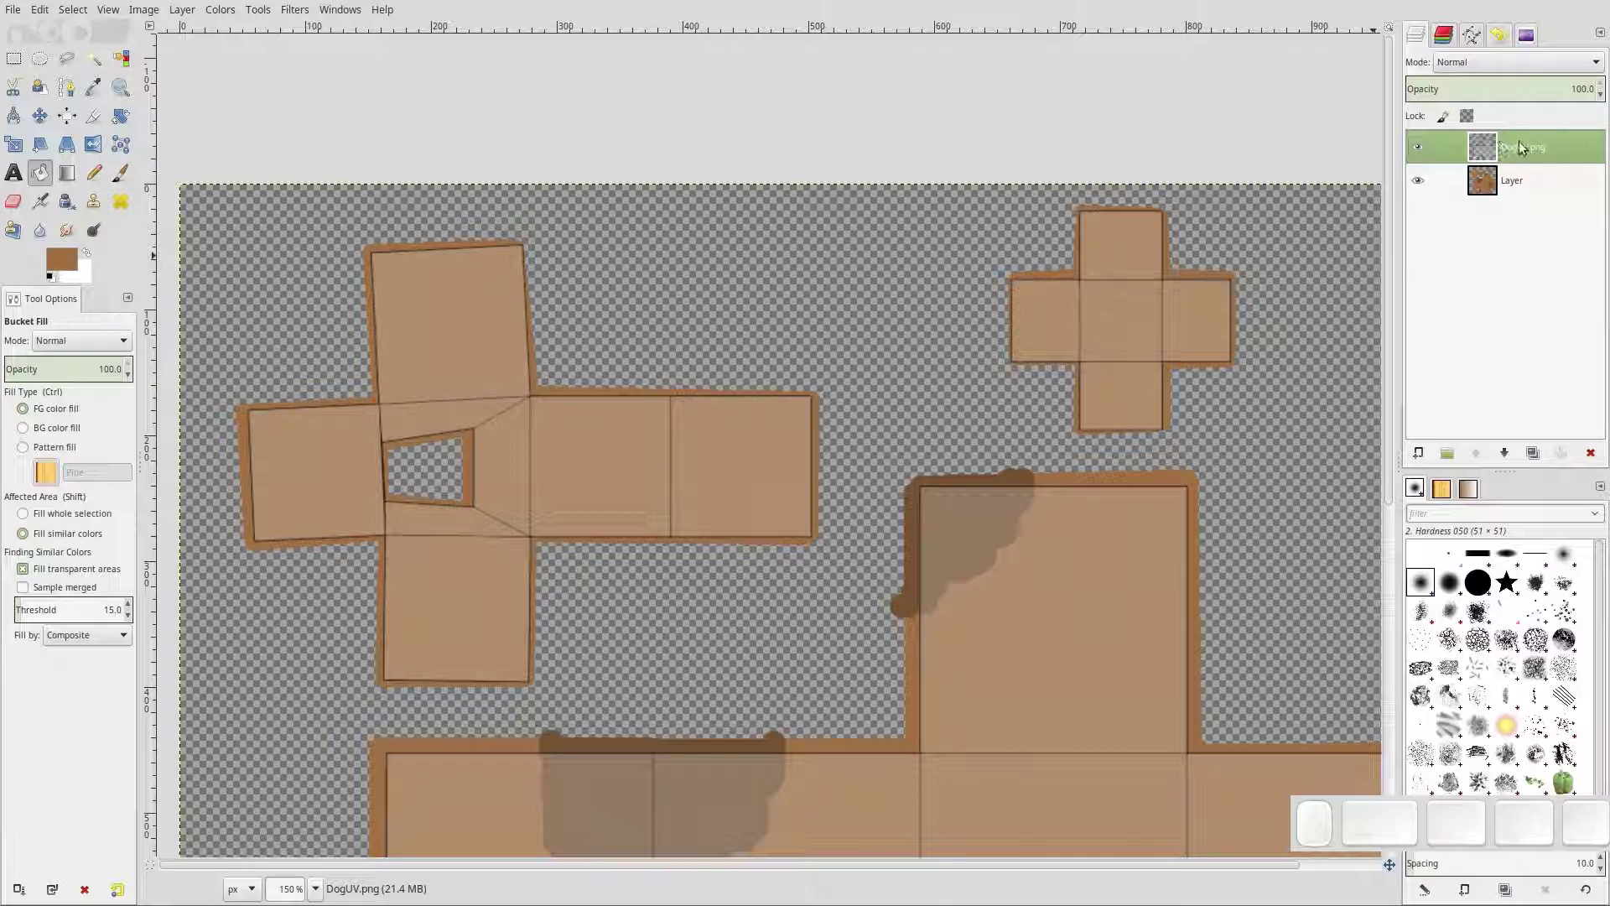
Lower the opacity of the DogUV.png layer to 60.8
drag(1520, 89, 1503, 92)
click(1547, 184)
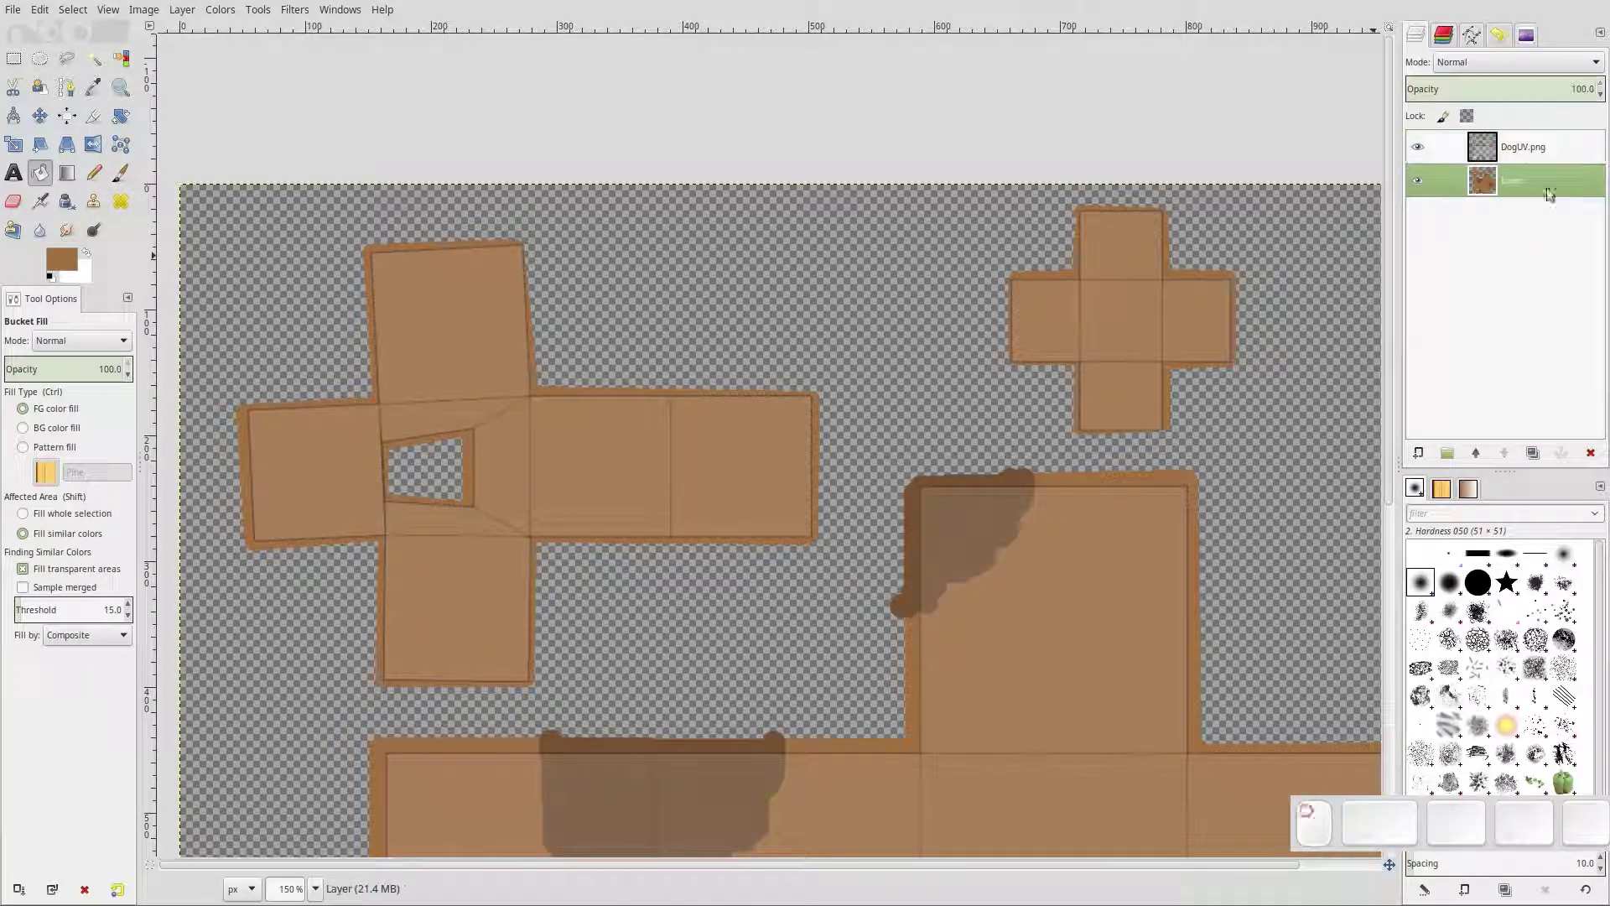
middle_drag(1039, 666, 993, 650)
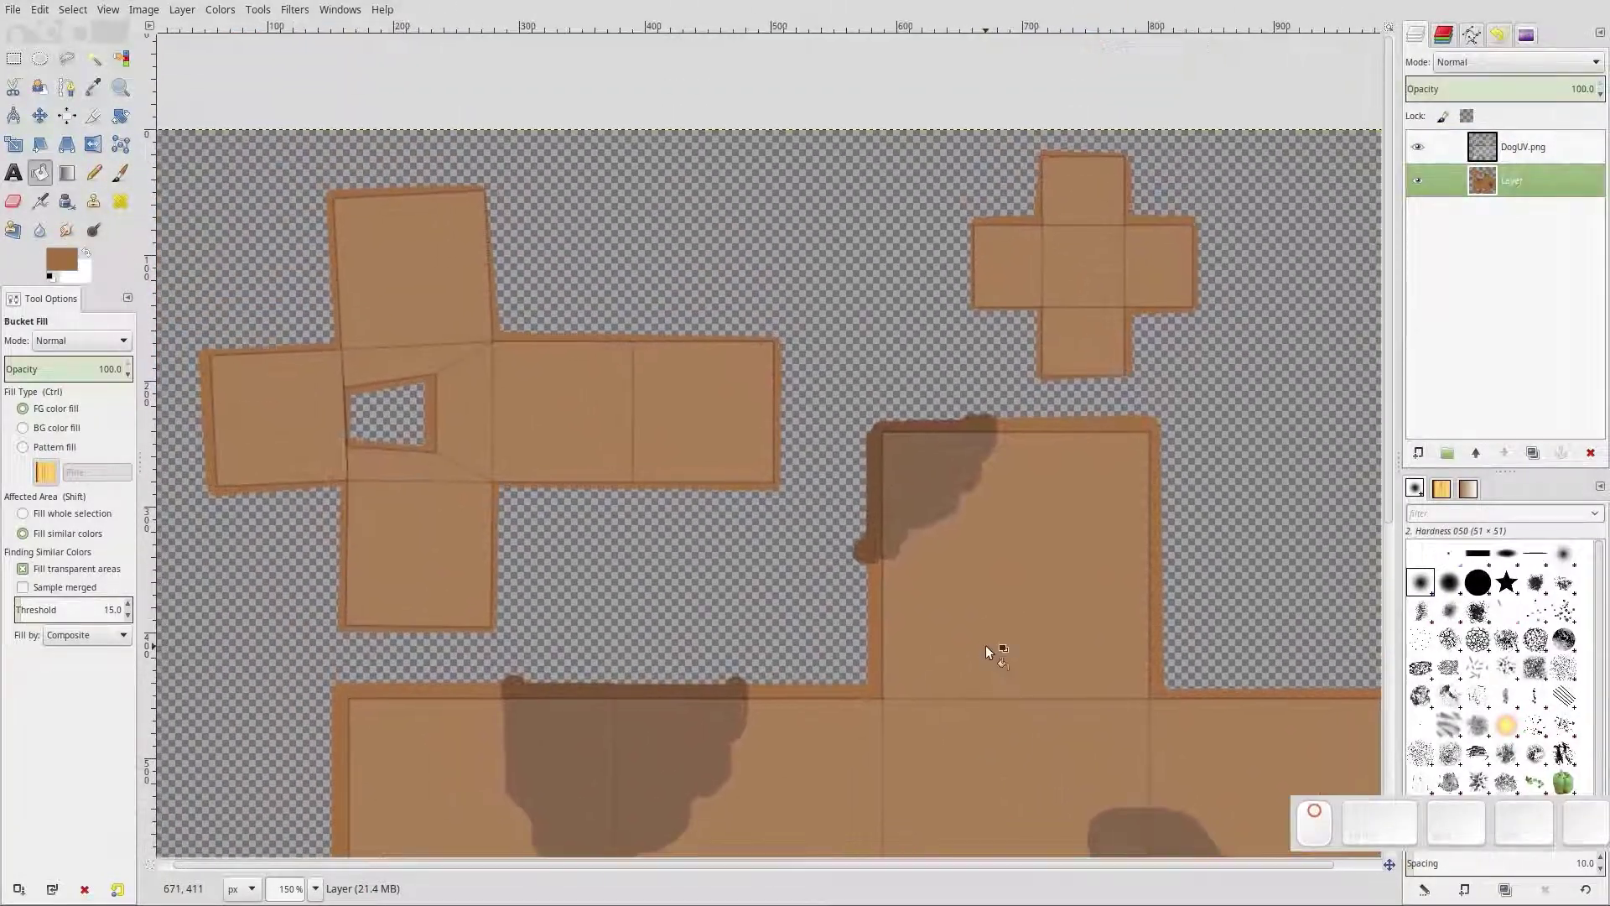
click(1522, 148)
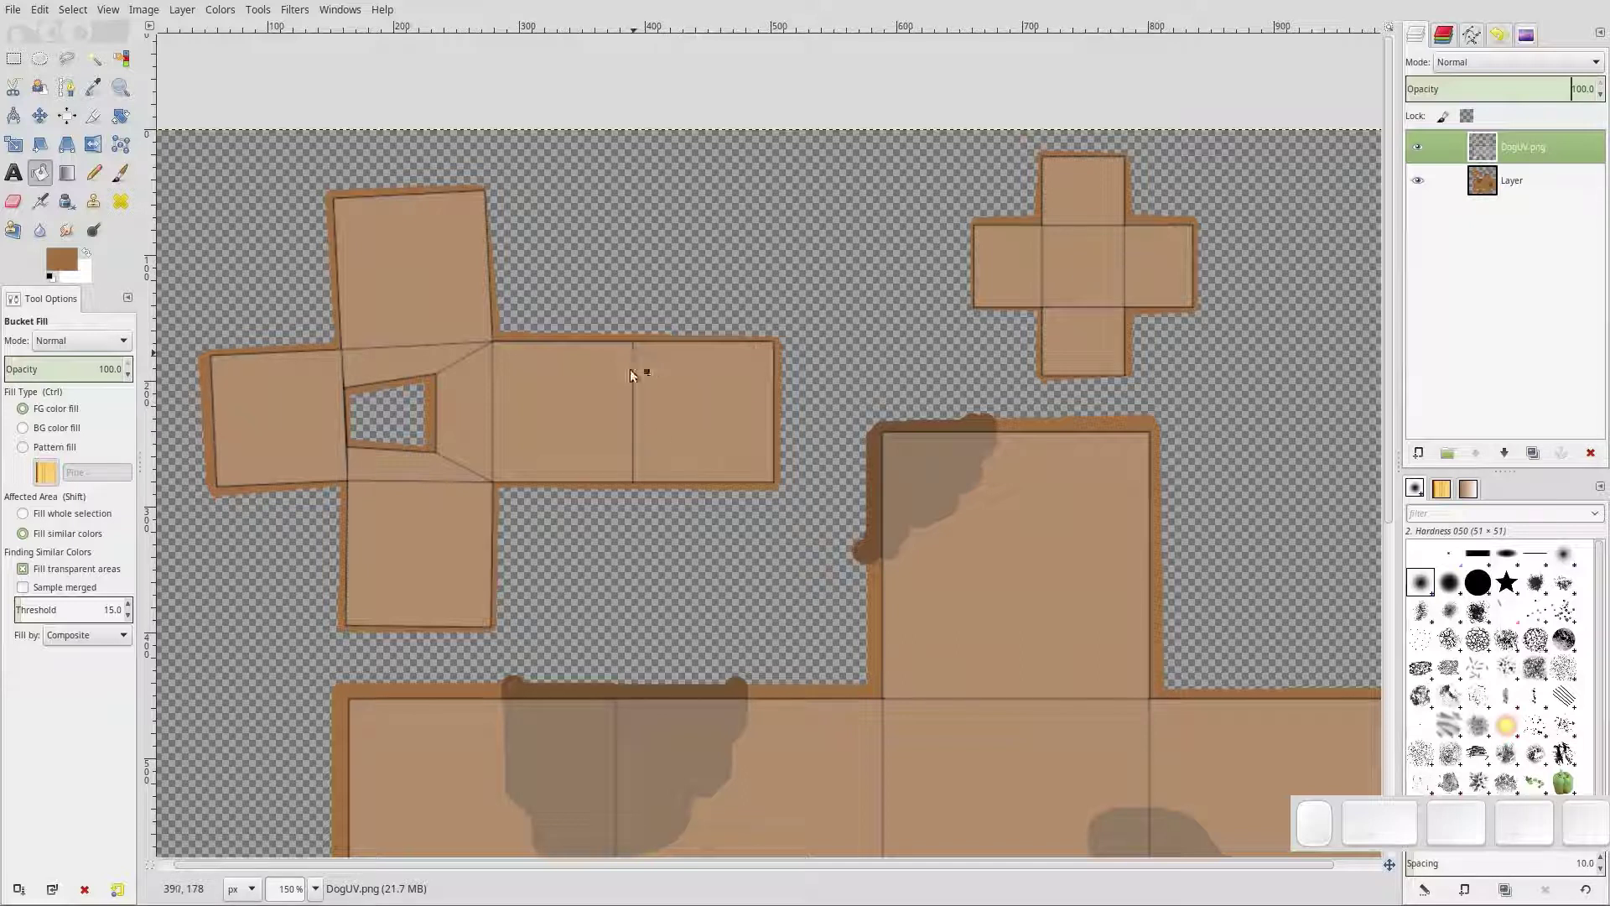
click(1521, 89)
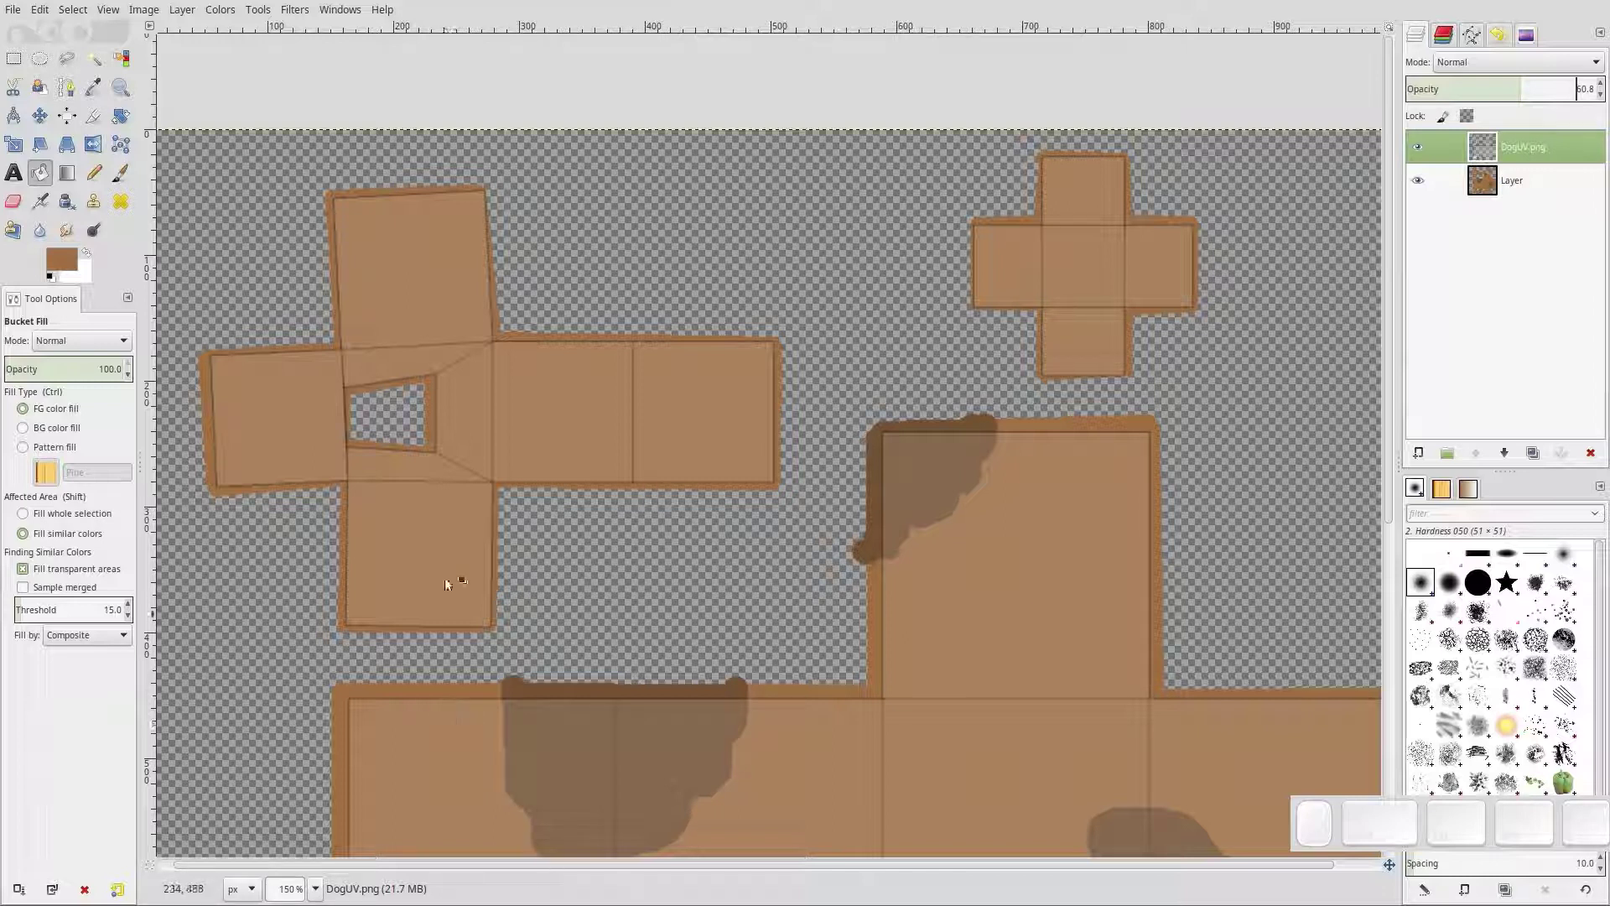
Rotate the whole image 90° counter-clockwise so the head island stands upright
middle_drag(431, 485, 514, 557)
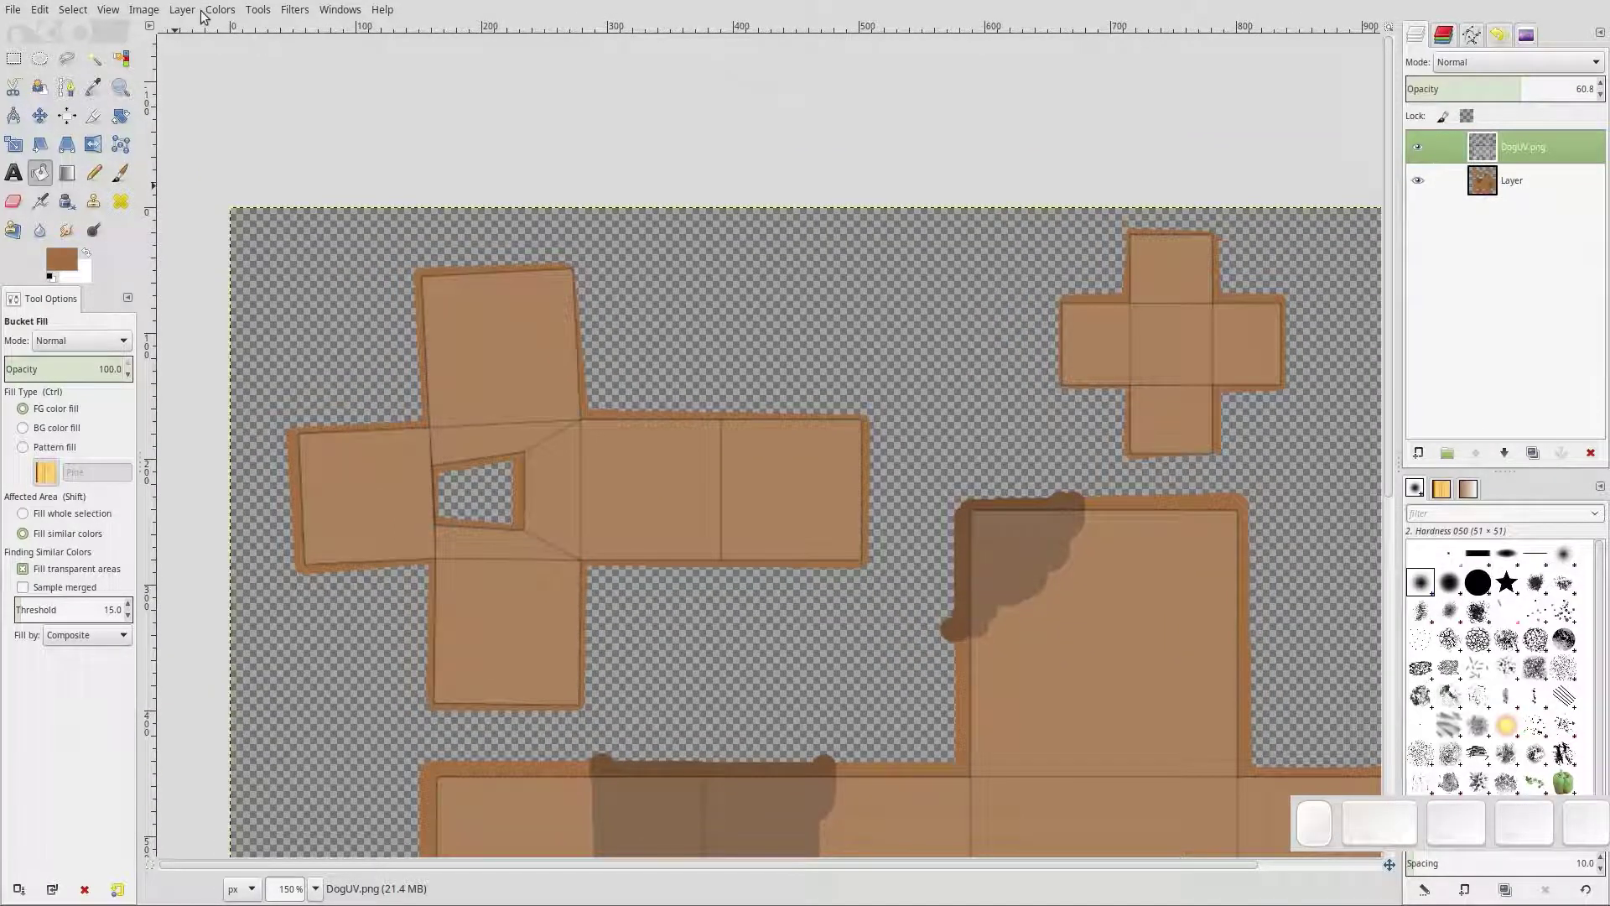
click(183, 12)
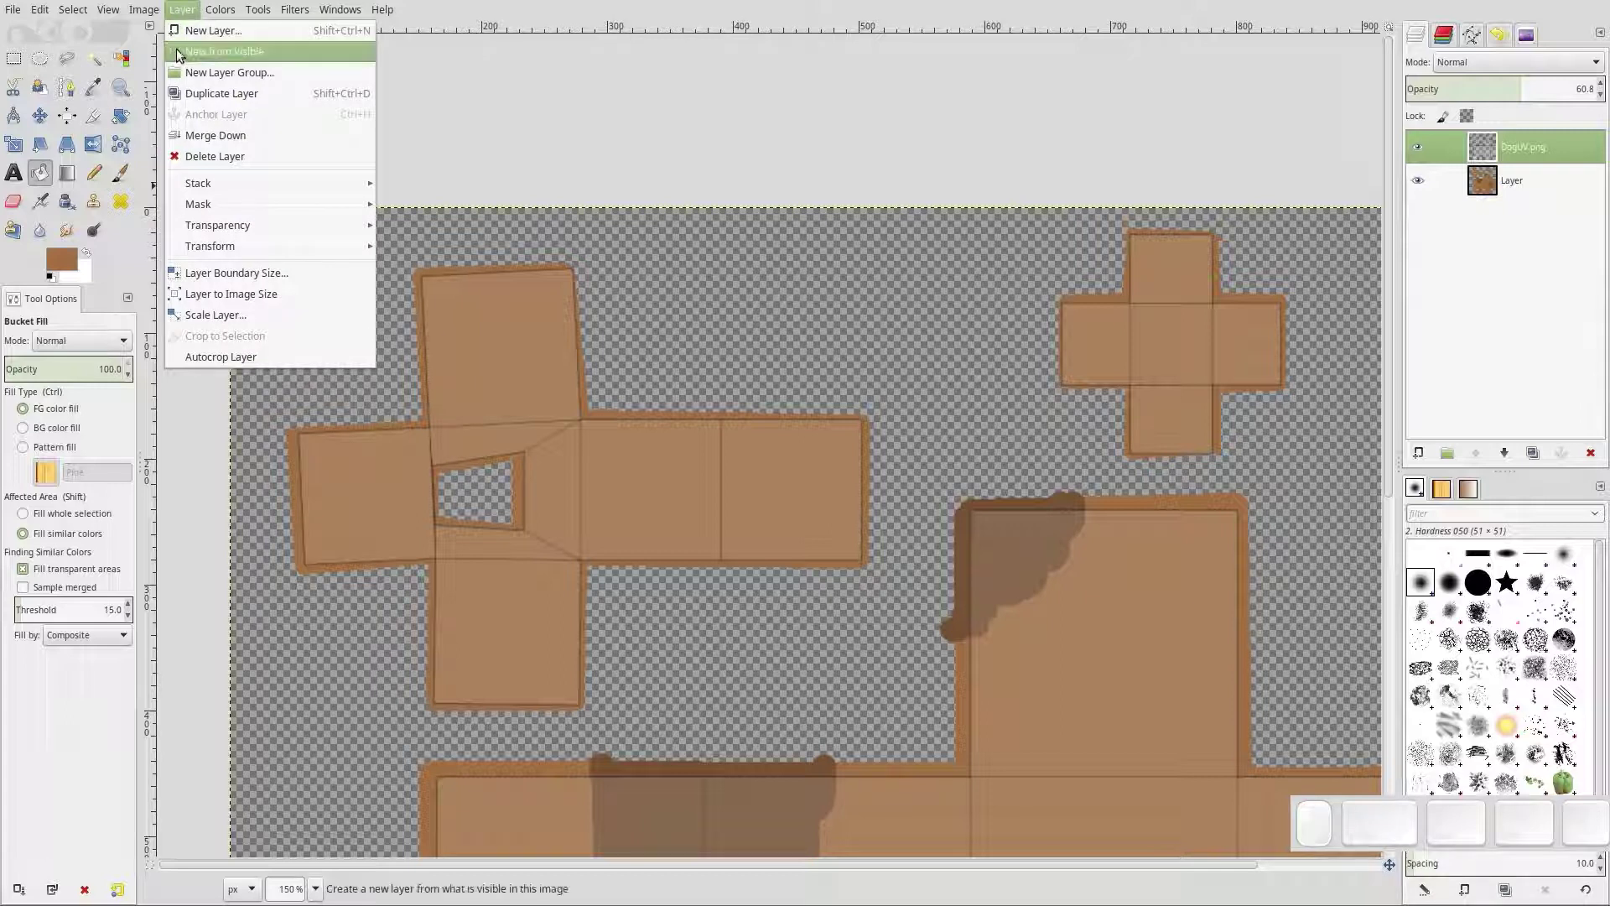
mouse_move(219, 12)
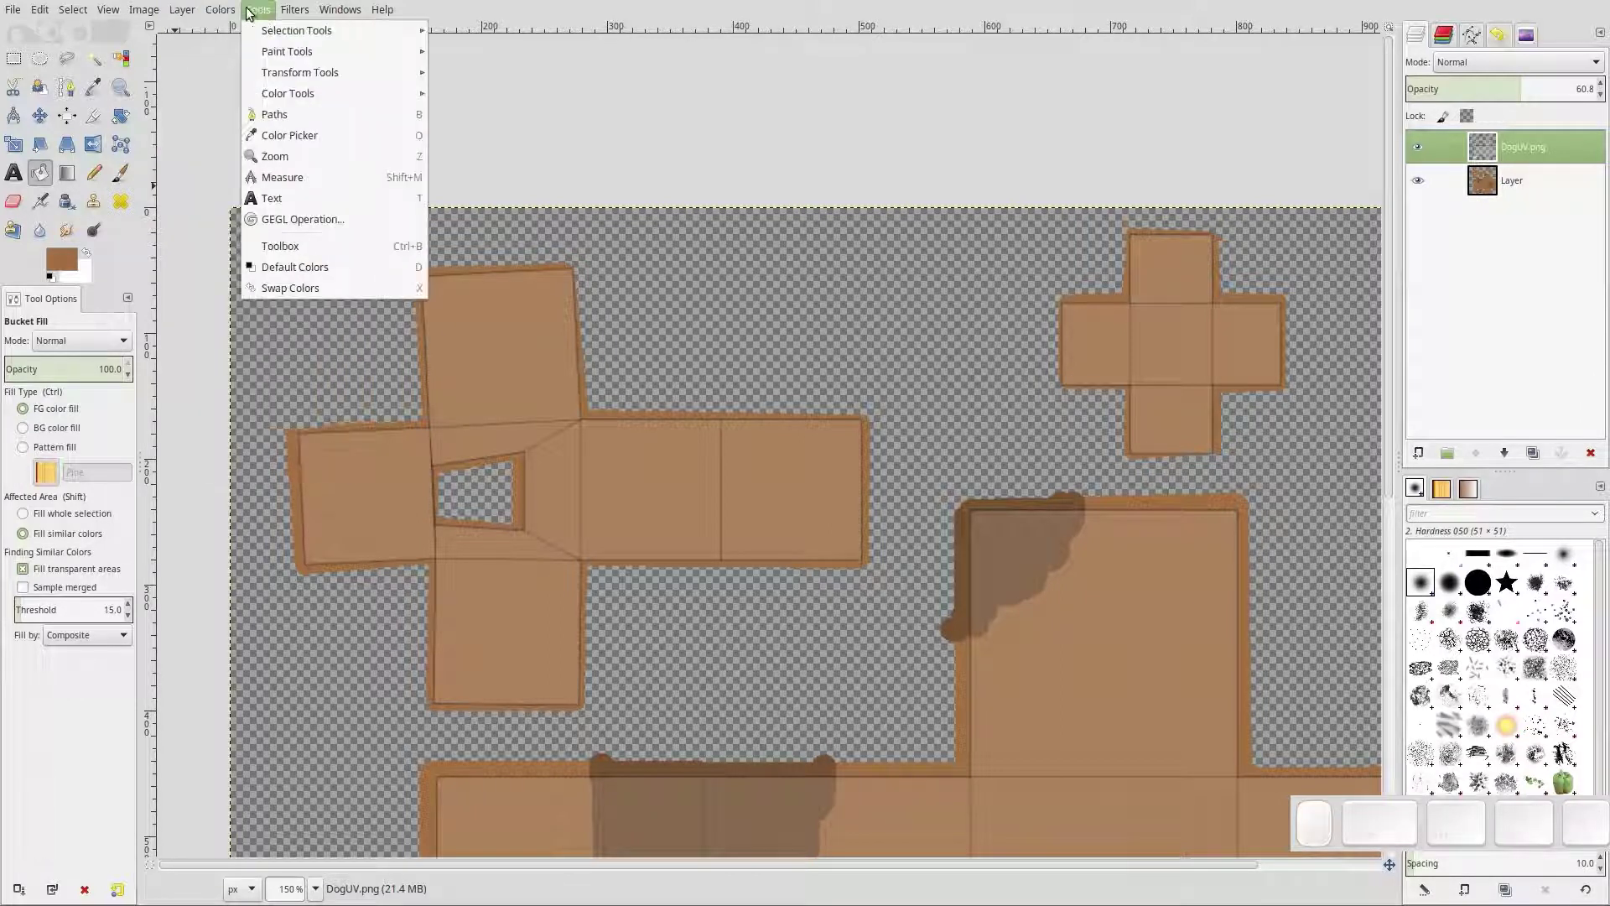
mouse_move(144, 10)
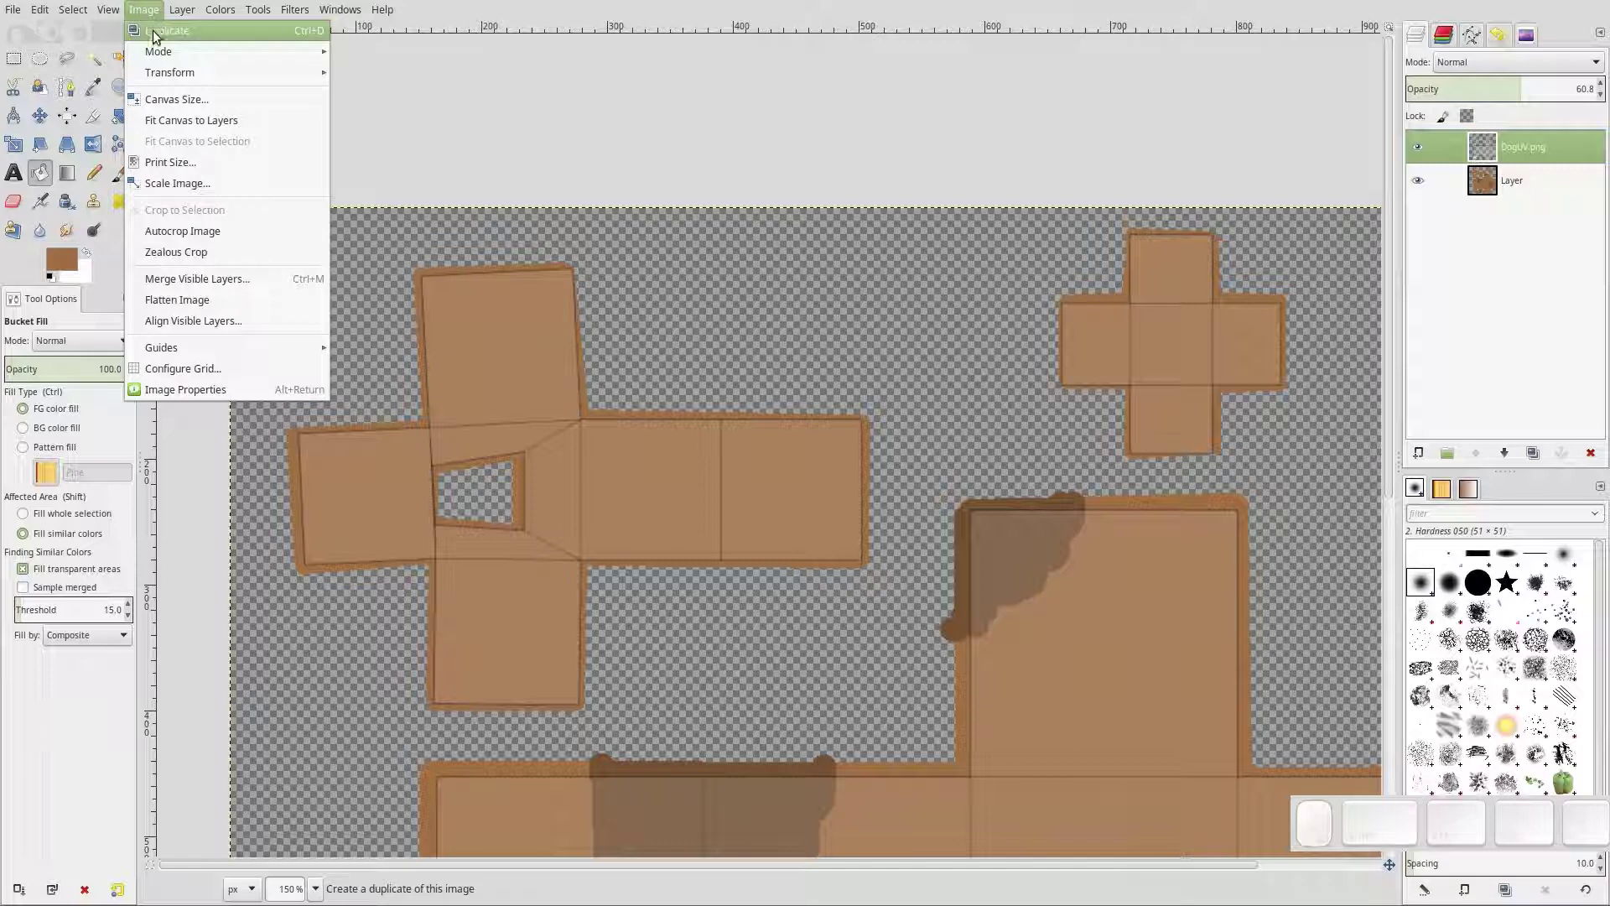
mouse_move(167, 71)
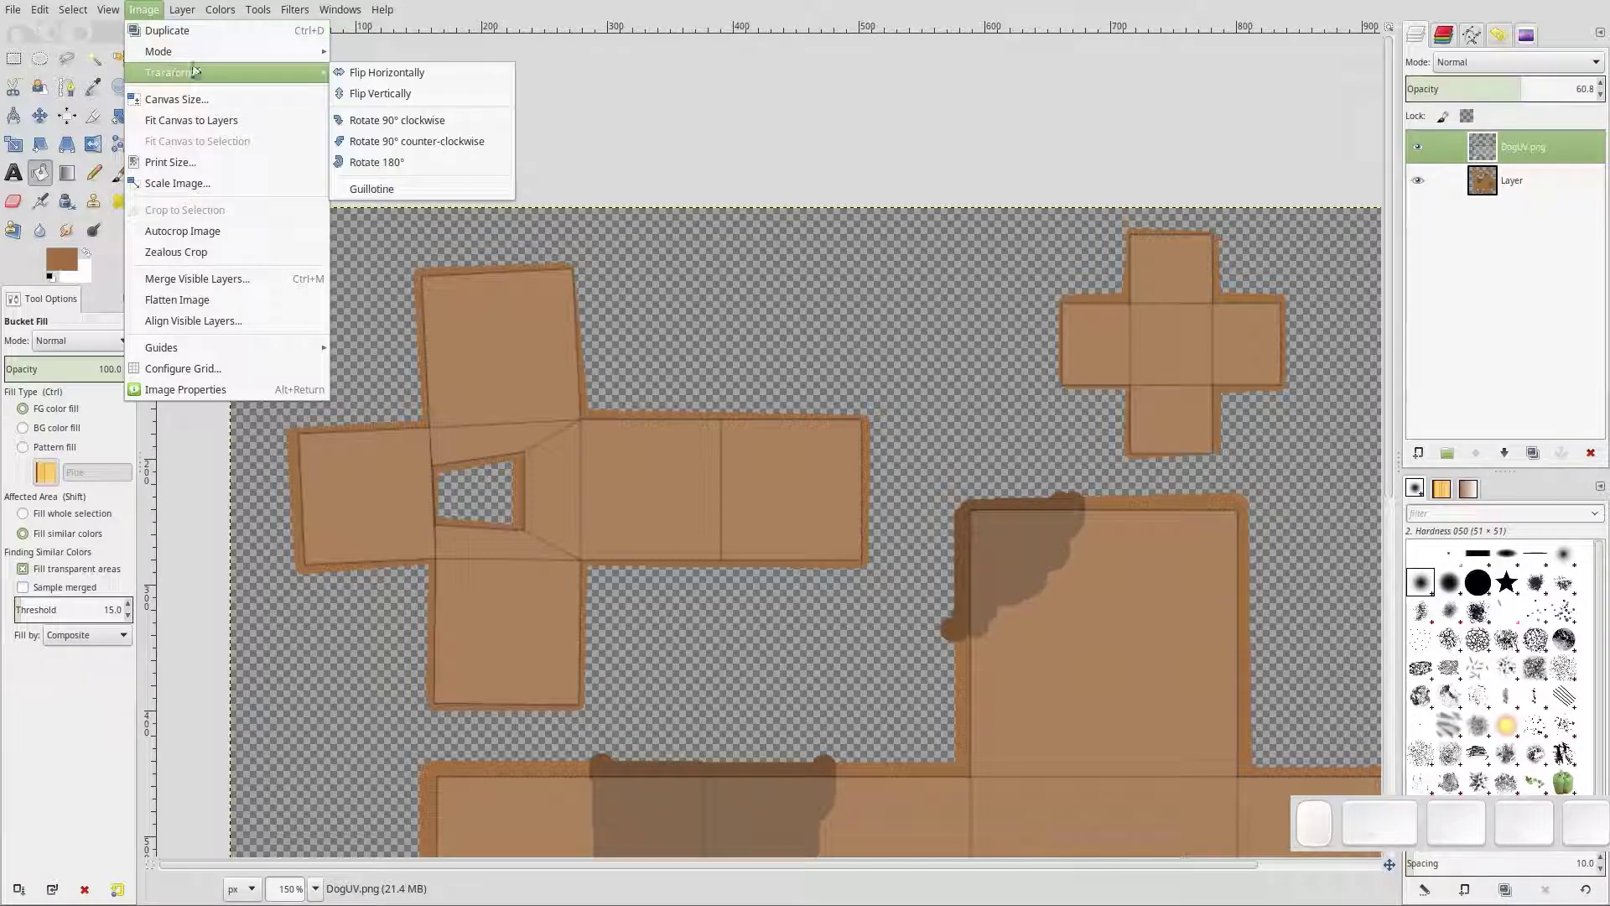
click(417, 141)
middle_drag(855, 556, 864, 3)
middle_drag(507, 604, 593, 547)
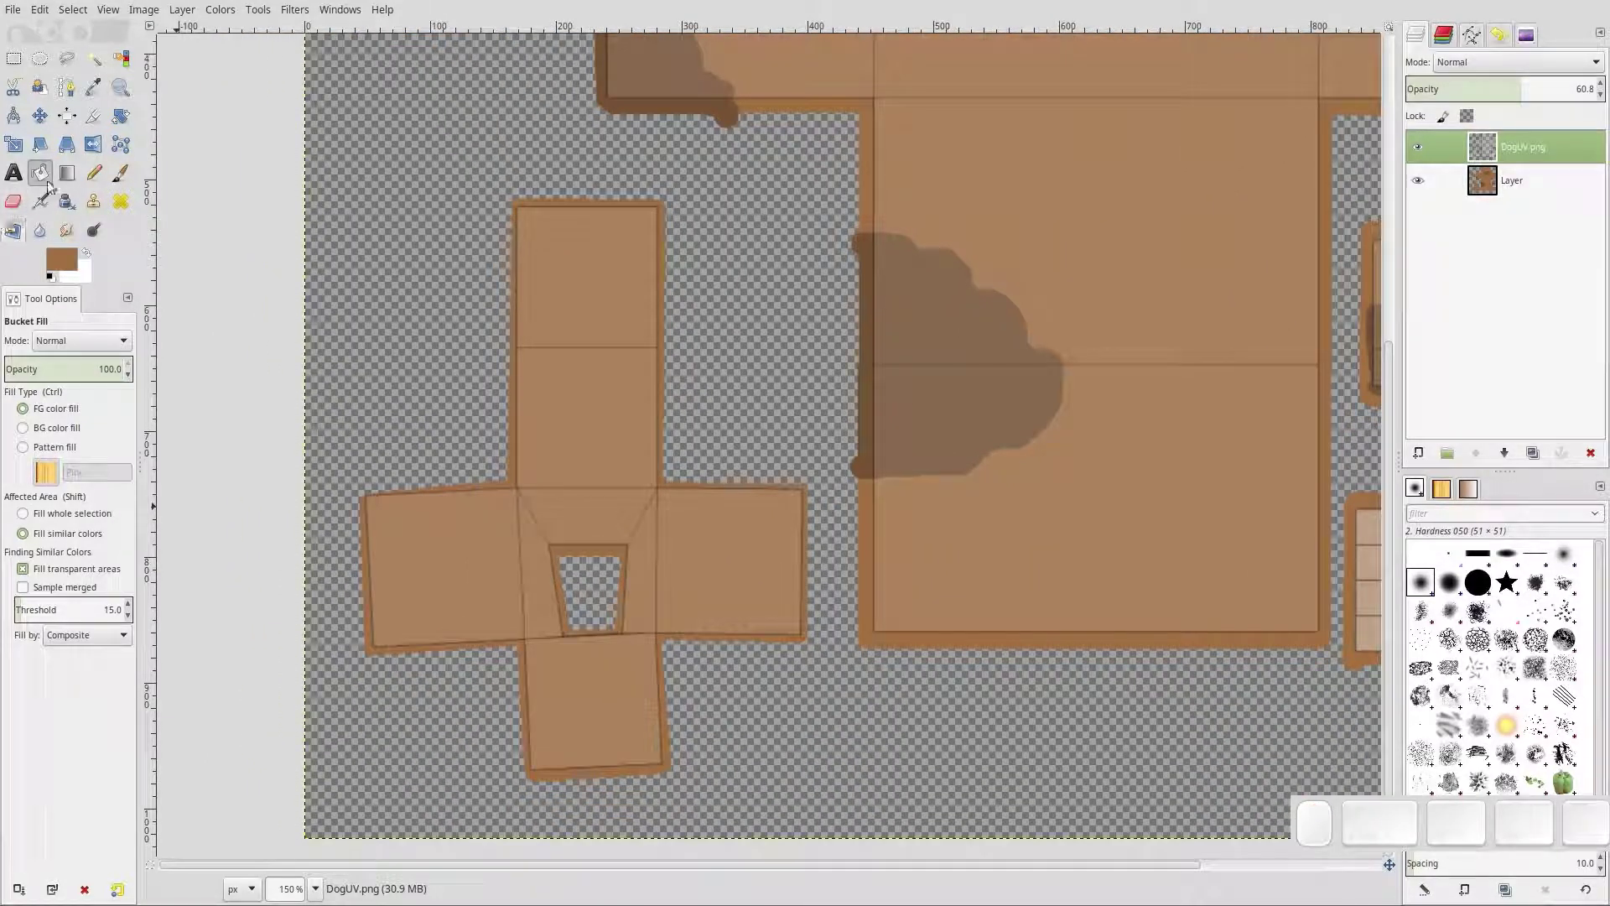
Switch to the Pencil tool and swap the foreground and background colours to paint in white
click(93, 173)
click(64, 261)
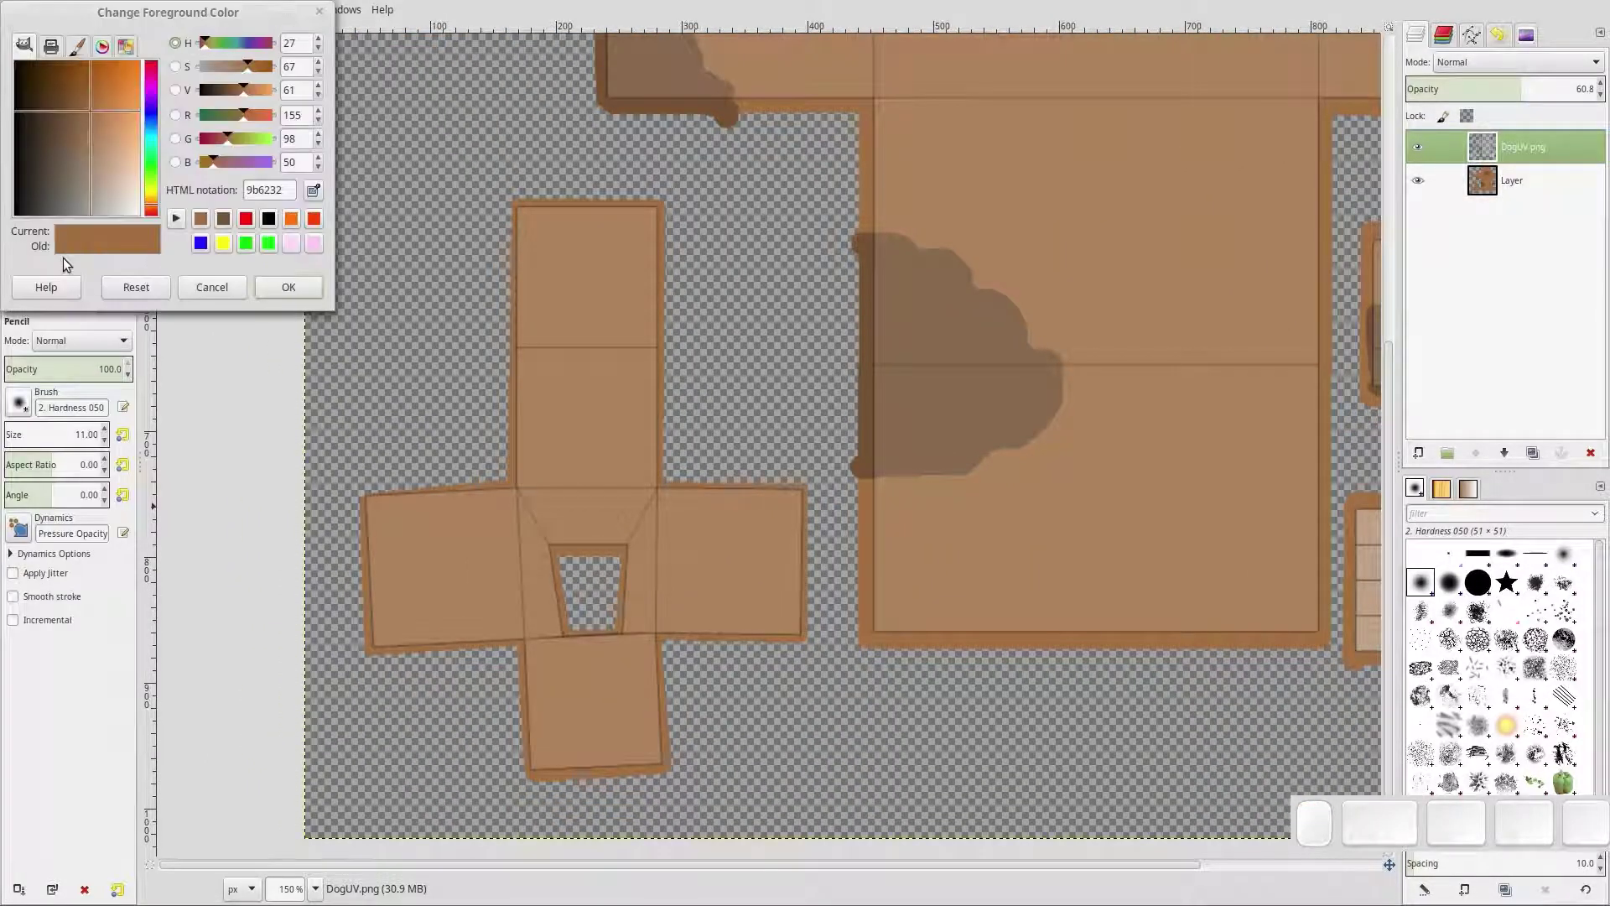
click(214, 286)
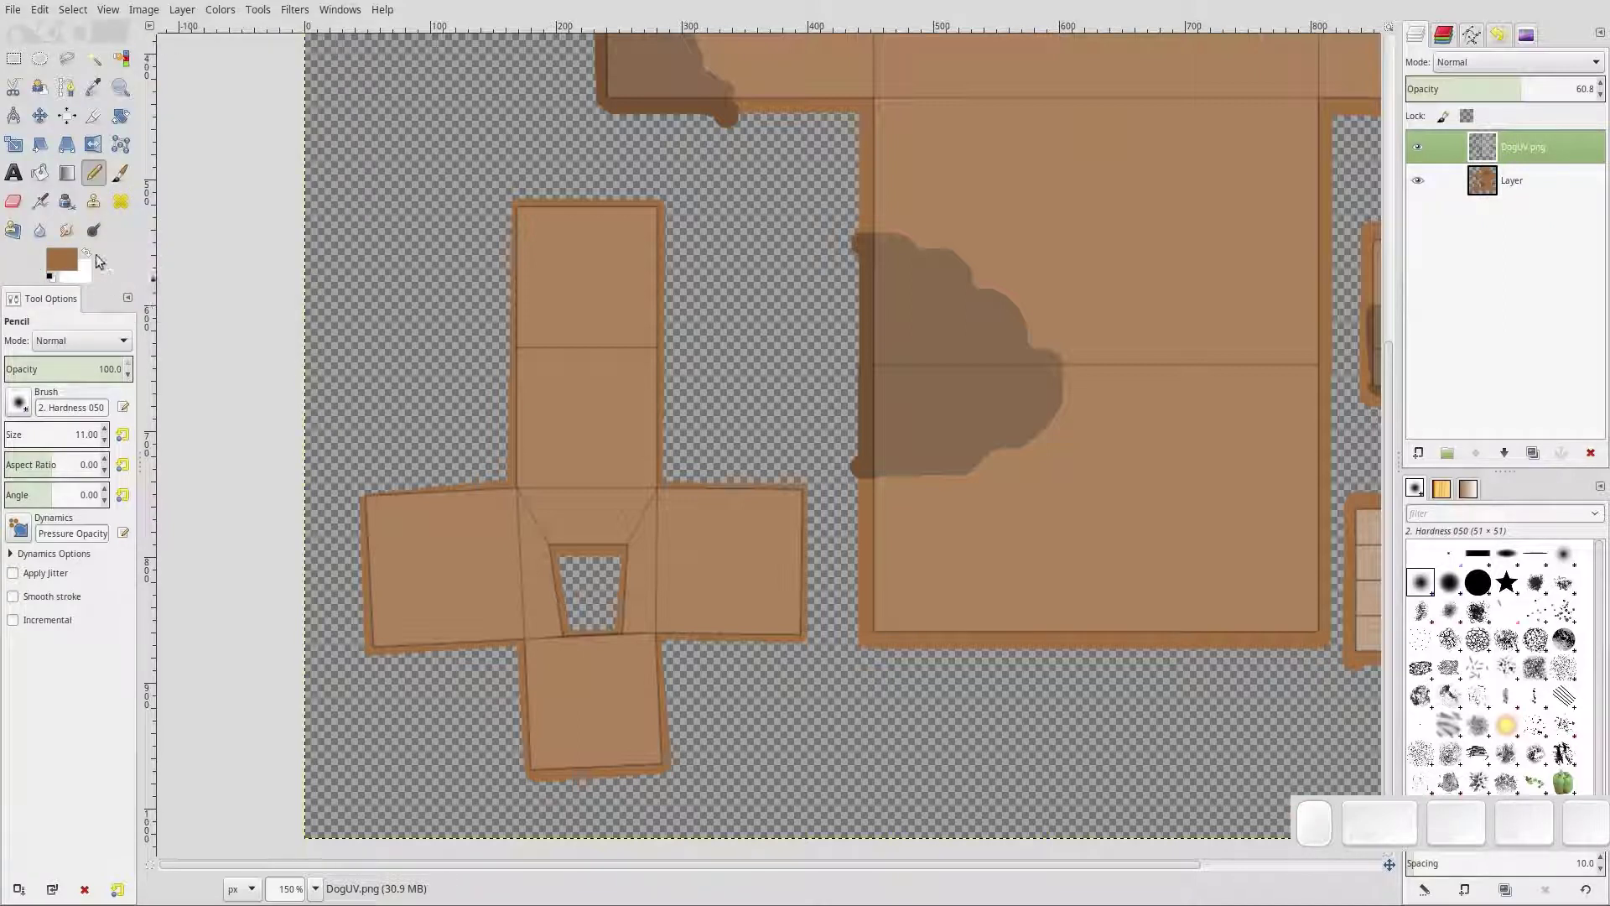
click(86, 252)
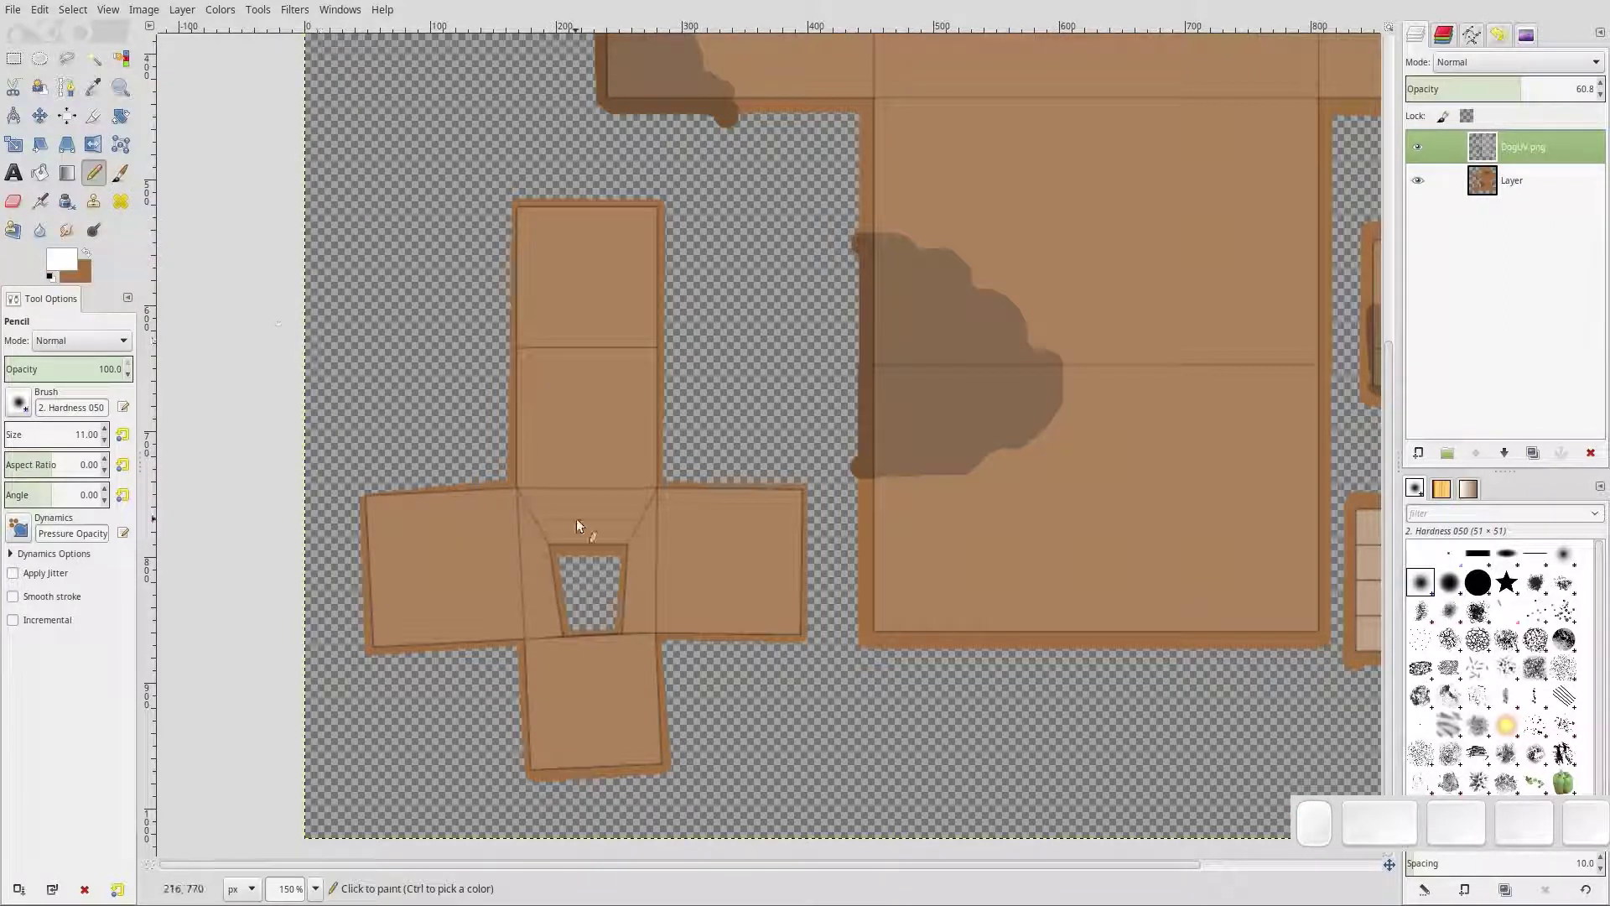
Paint two white eye dots at pencil size 20 above the head opening on the DogUV.png layer
click(105, 430)
ctrl+scroll(554, 515, up, 2)
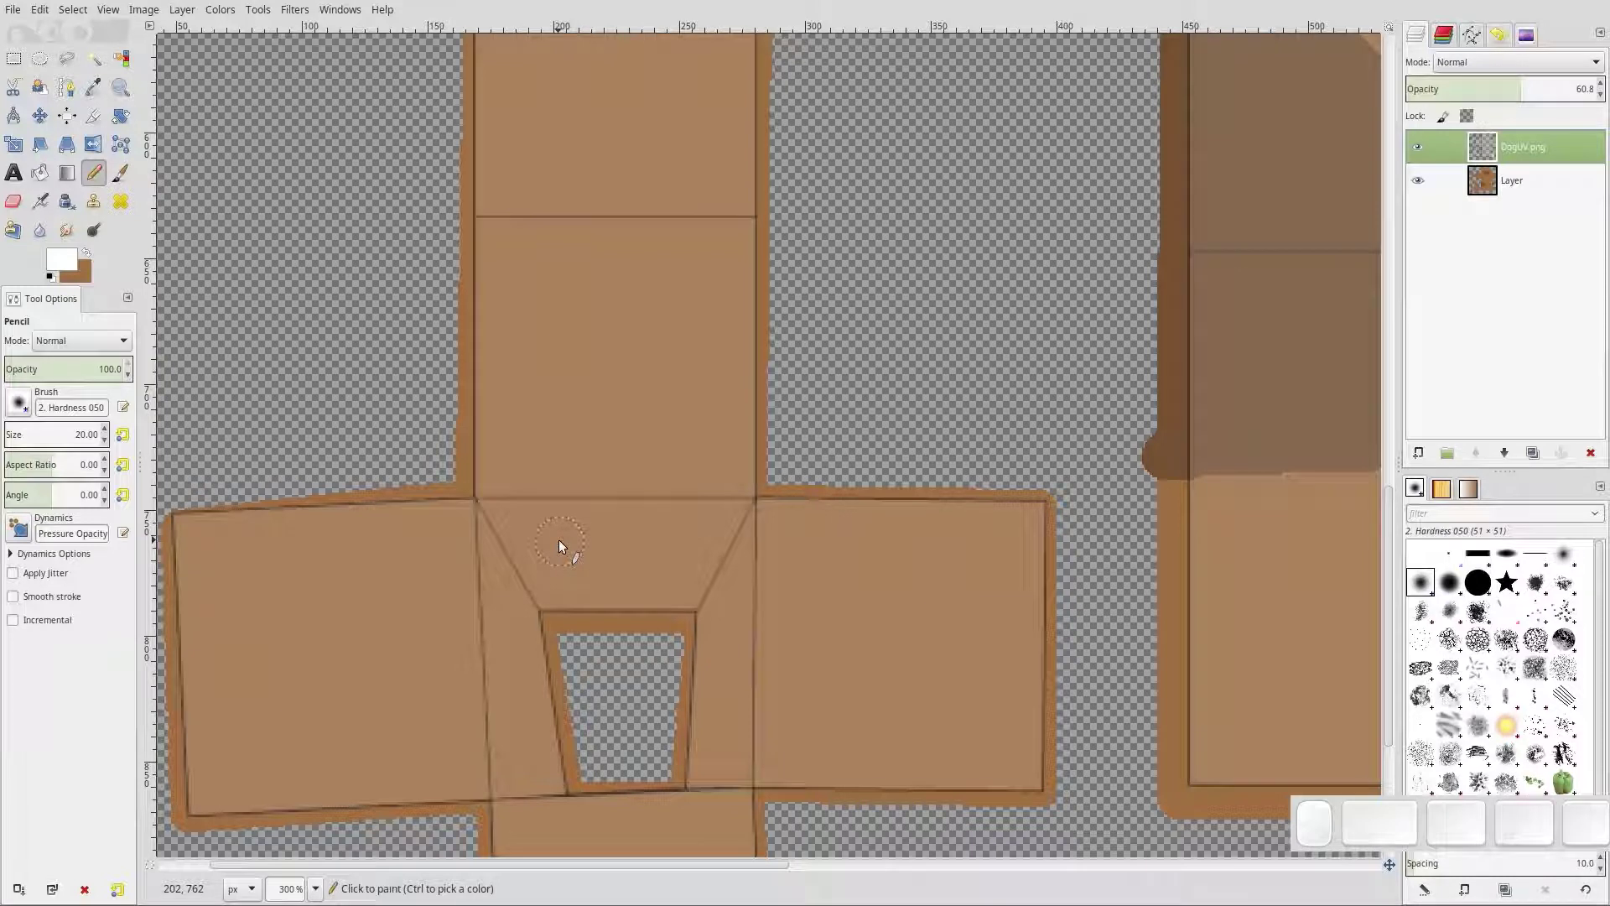
click(537, 556)
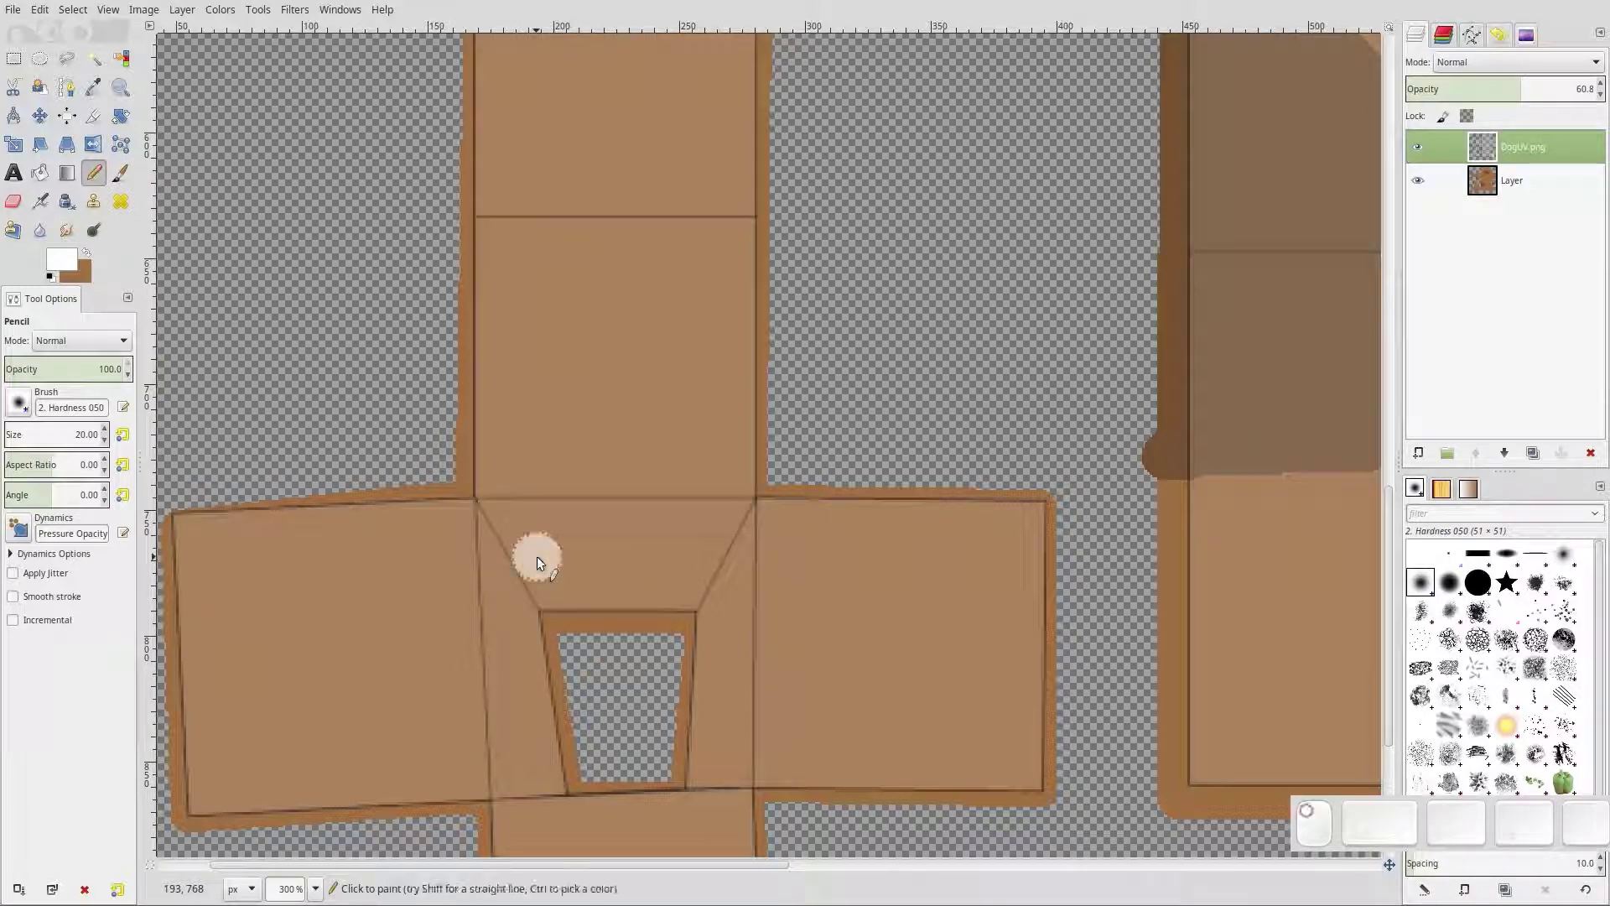
click(697, 554)
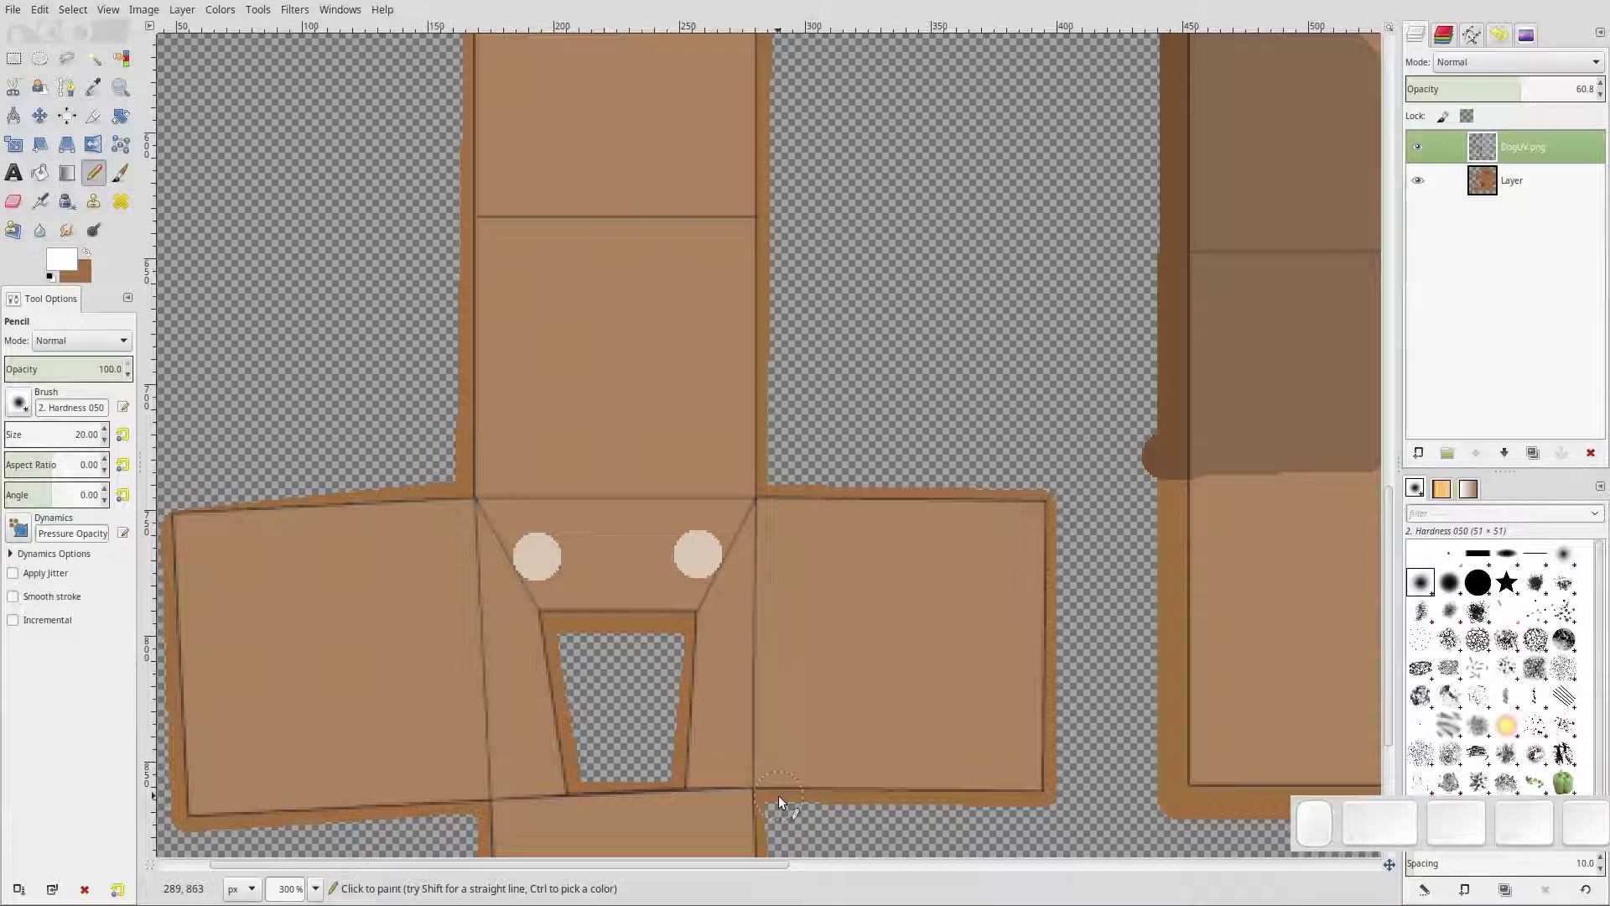
right_click(675, 796)
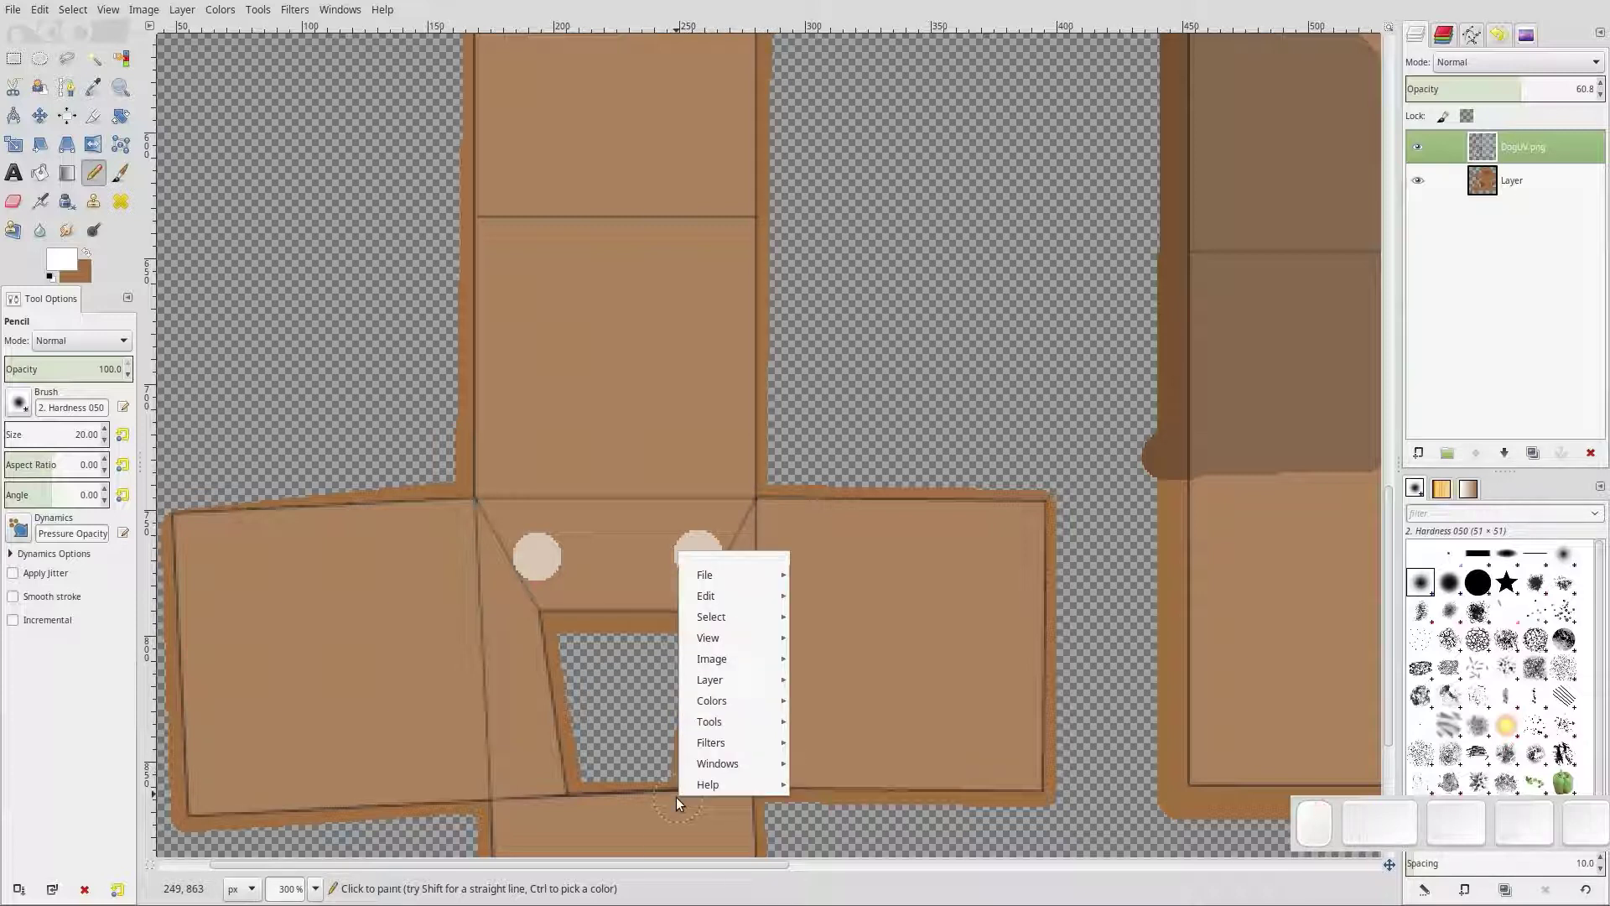
click(878, 460)
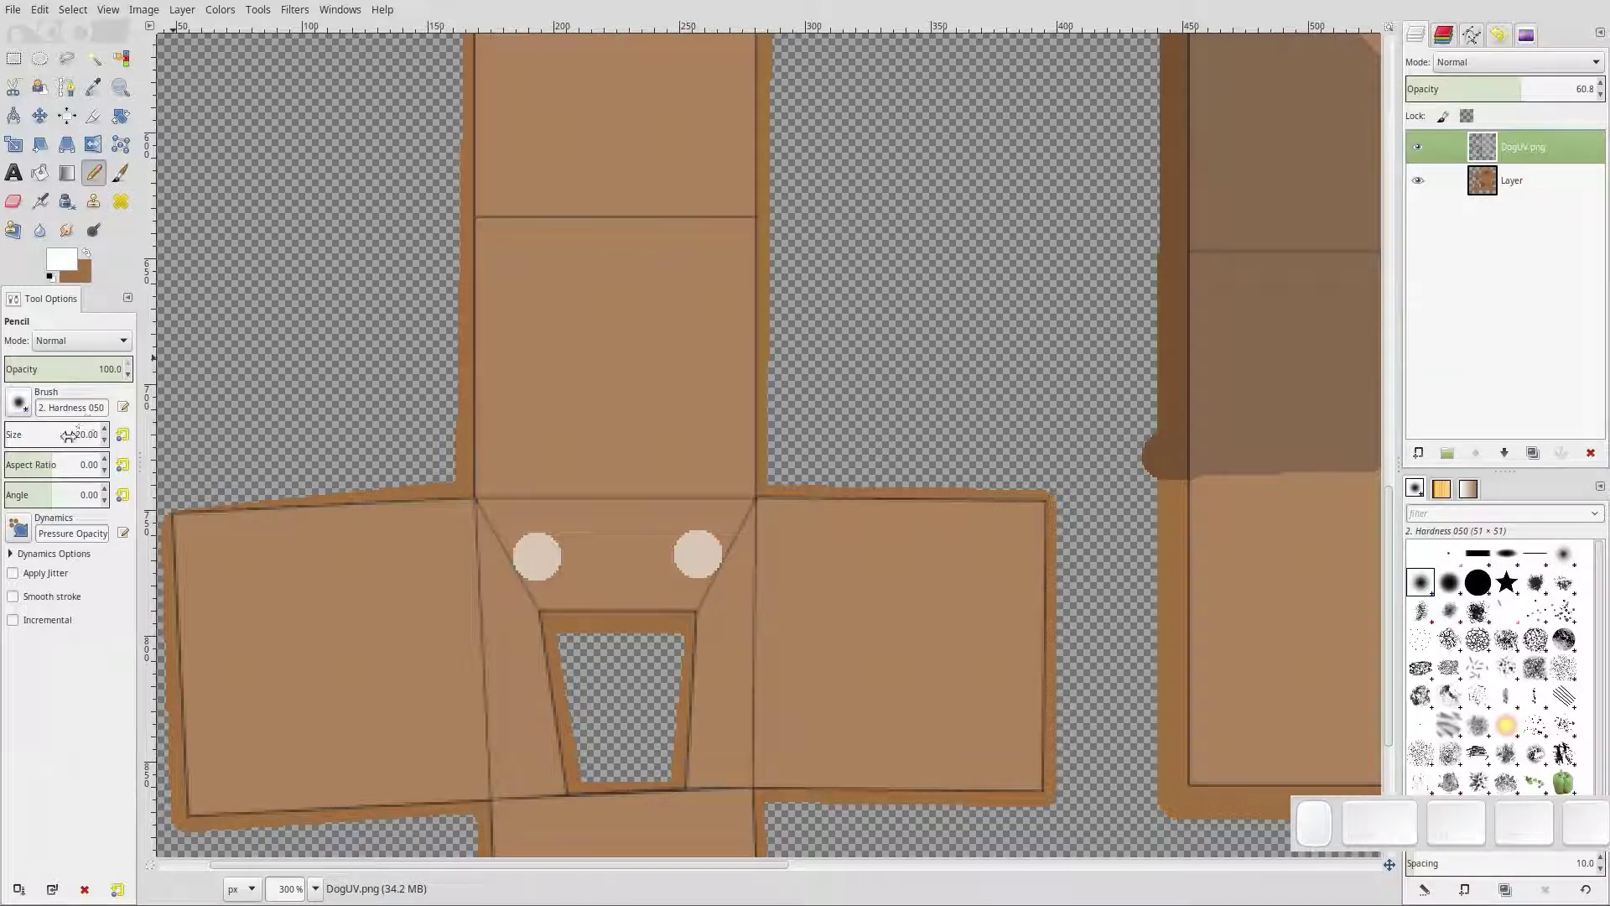
Set the pencil to size 8 and black, and paint a pupil in one of the white eyes
click(59, 431)
click(68, 258)
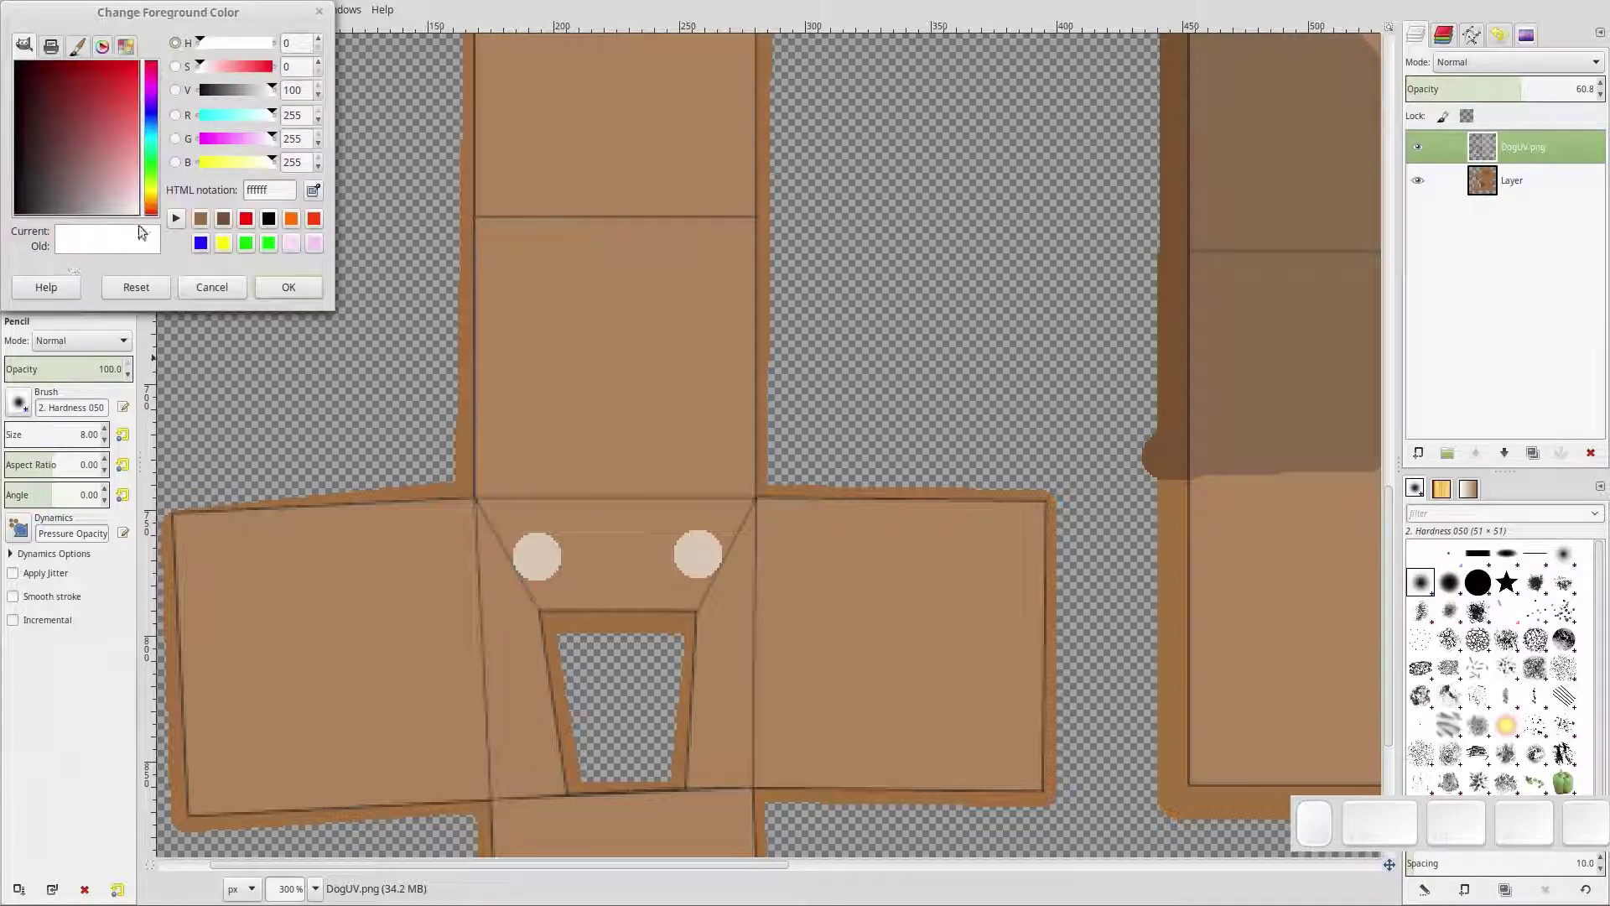
click(269, 218)
click(290, 287)
drag(538, 559, 541, 560)
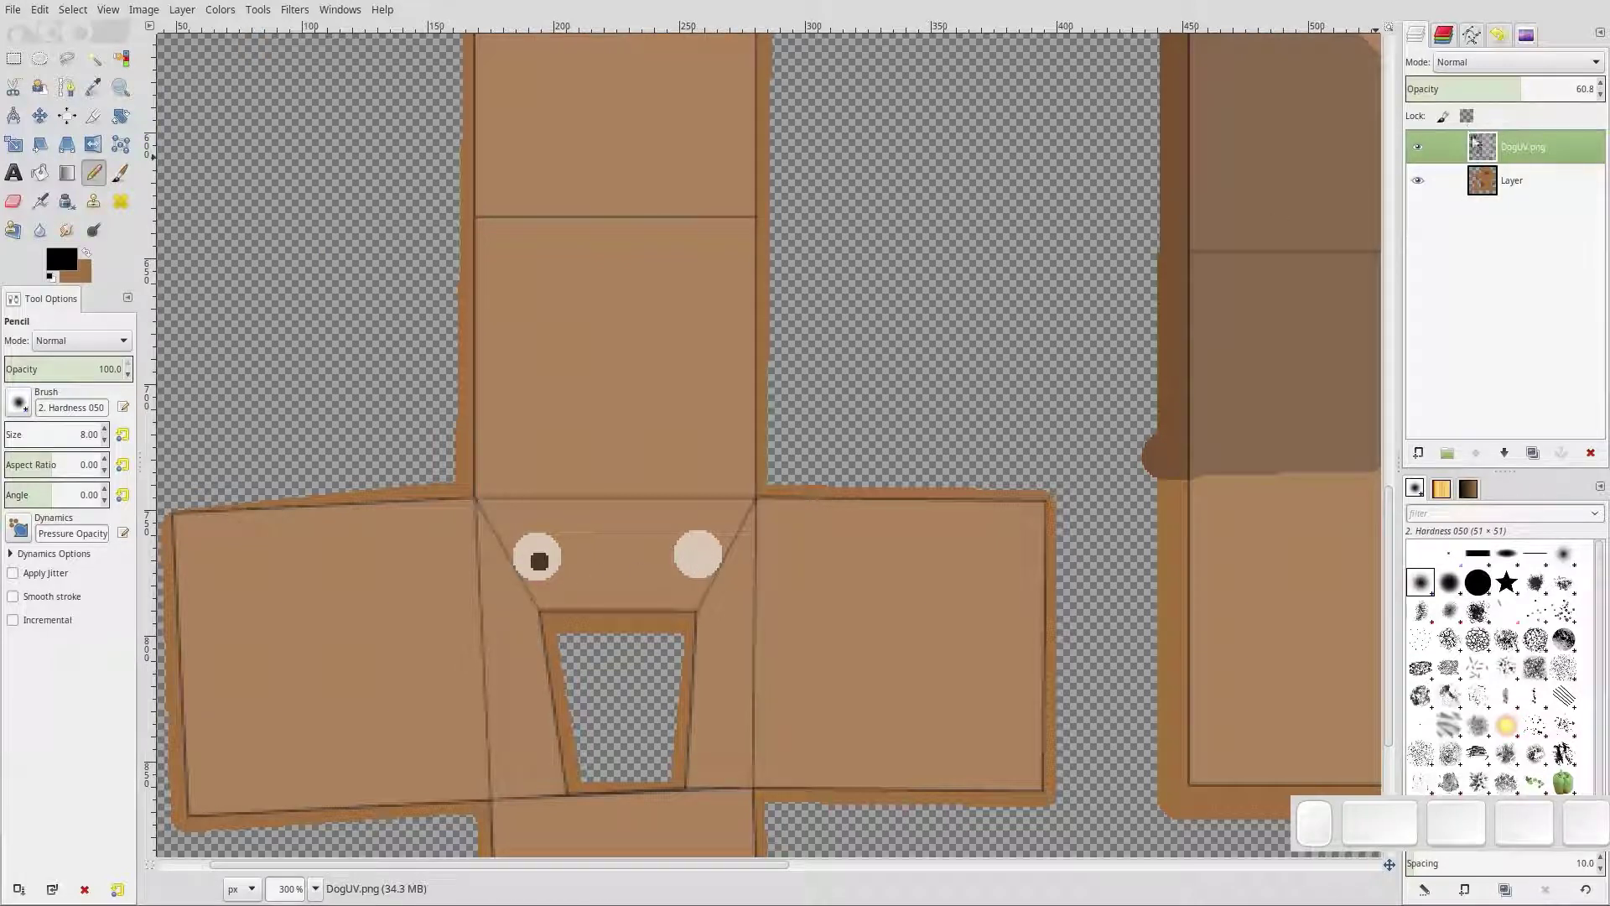
Make the painted layer named Layer active and toggle the DogUV.png layer's visibility off and on
click(1522, 181)
click(1417, 148)
click(1418, 147)
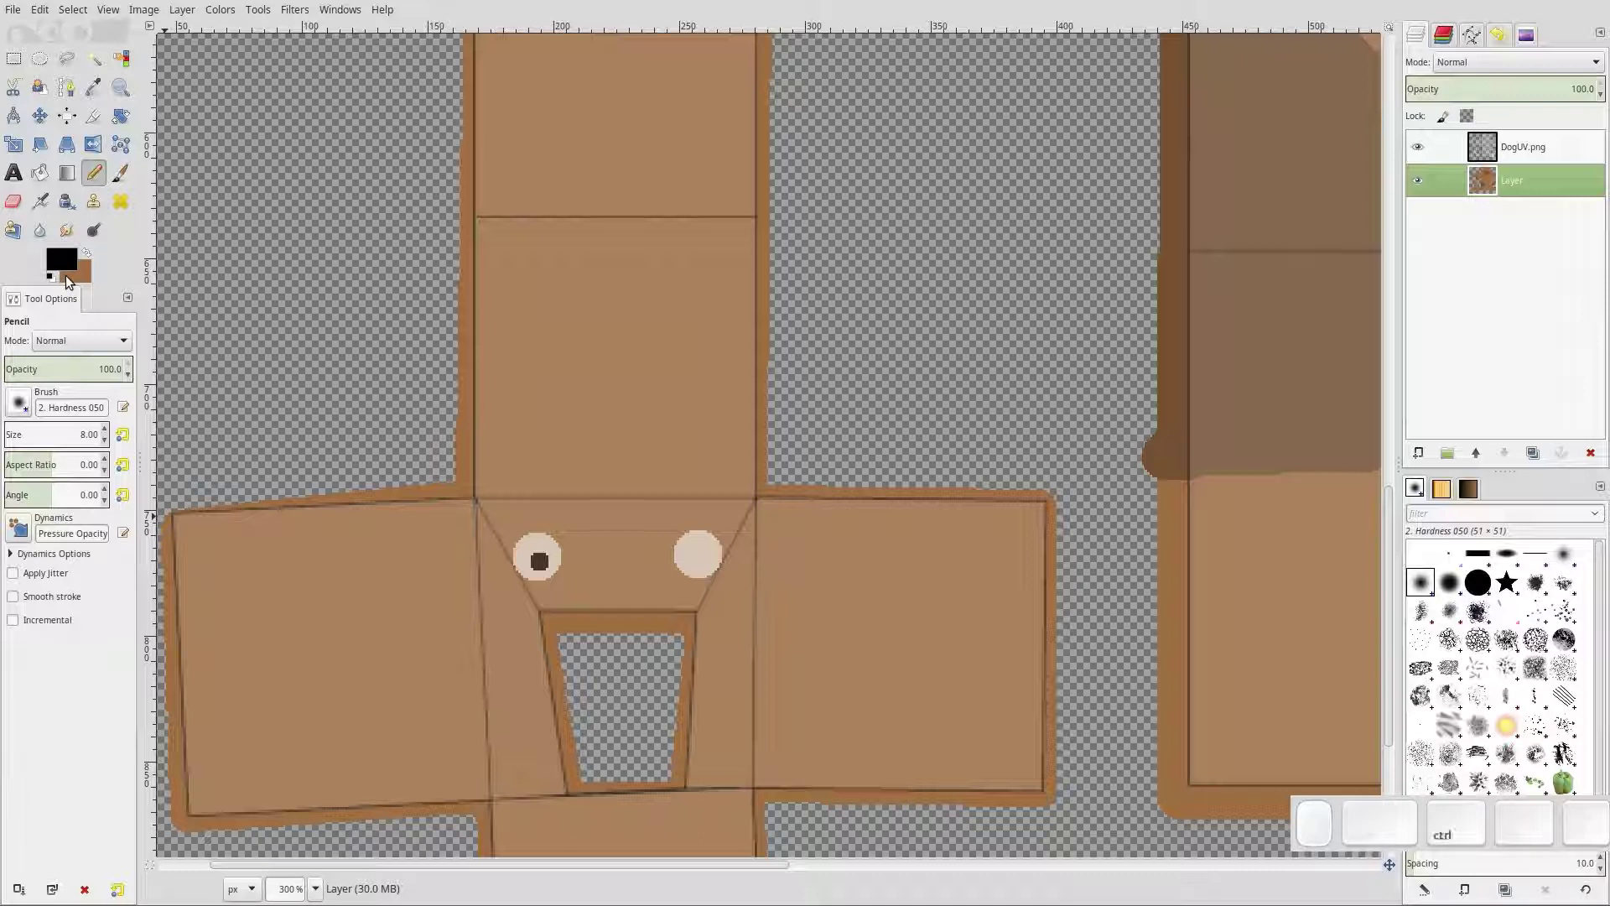
Undo the two white eye dots and the black pupil painted on the DogUV.png layer
key(ctrl+z)
key(ctrl+z)
key(ctrl+z)
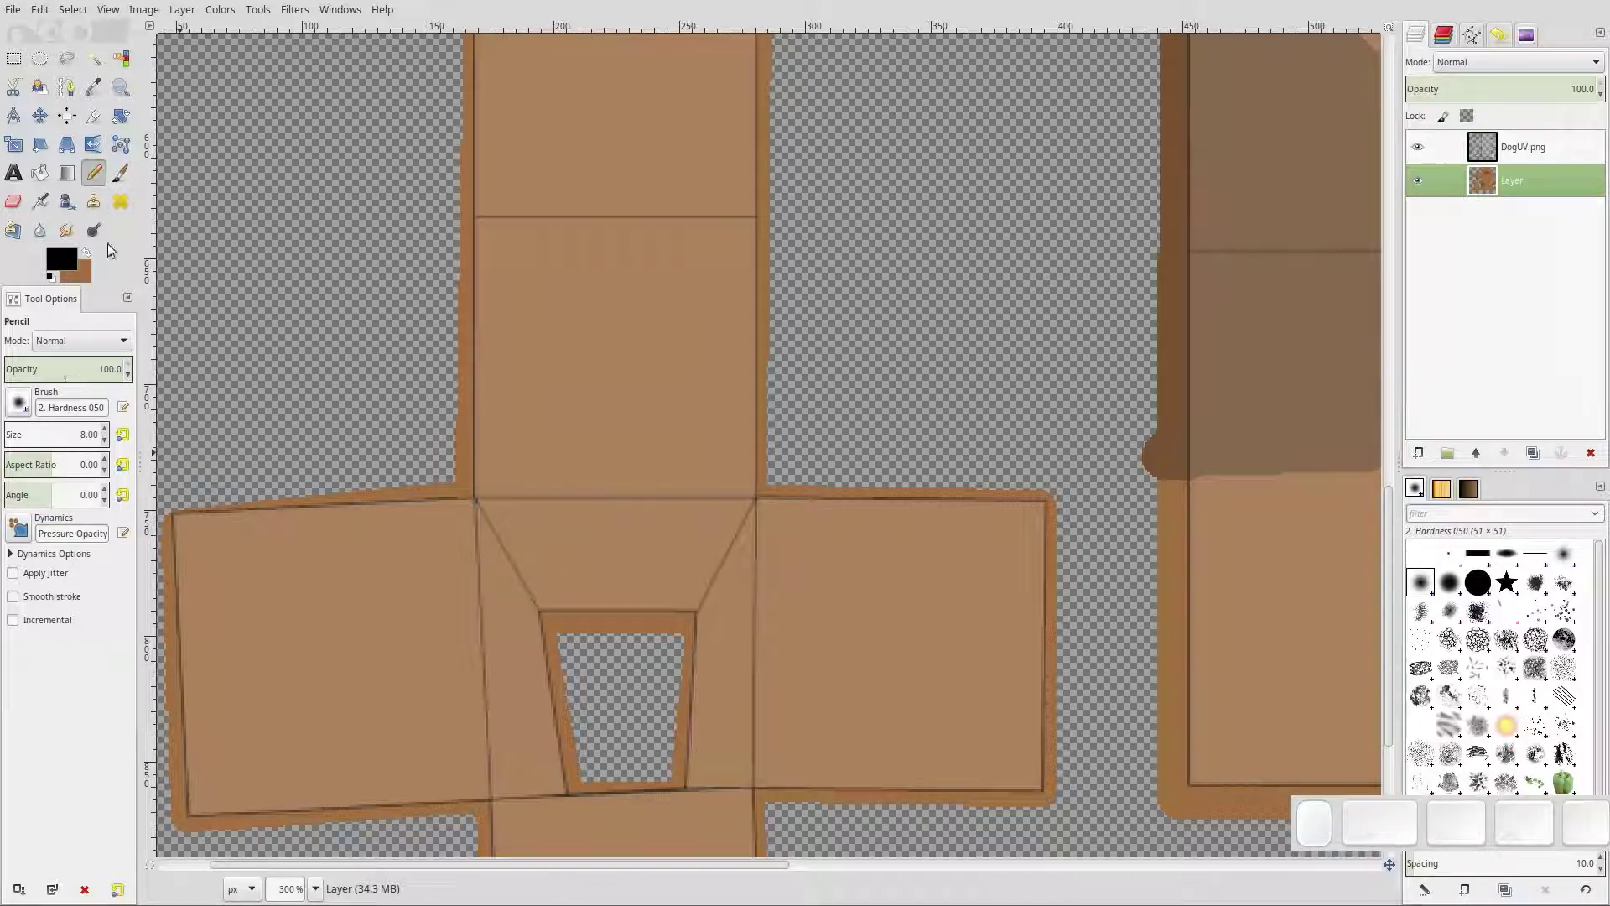
Paint two white (ffffff) eye dots at pencil size 20 above the head opening on the painted layer
click(63, 258)
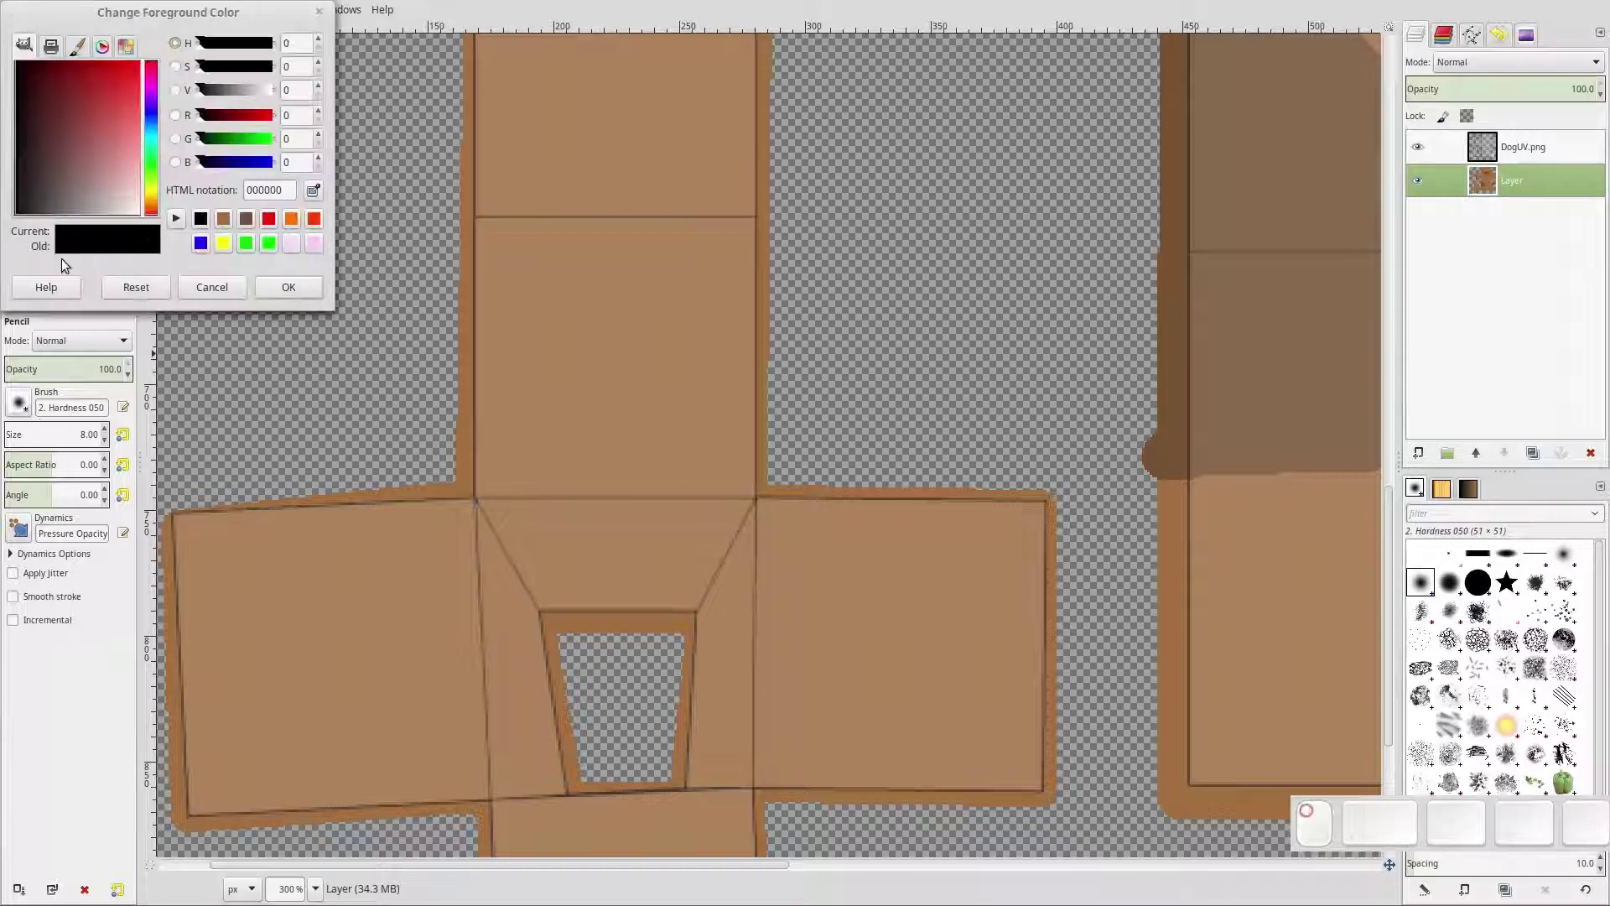
drag(248, 98, 304, 99)
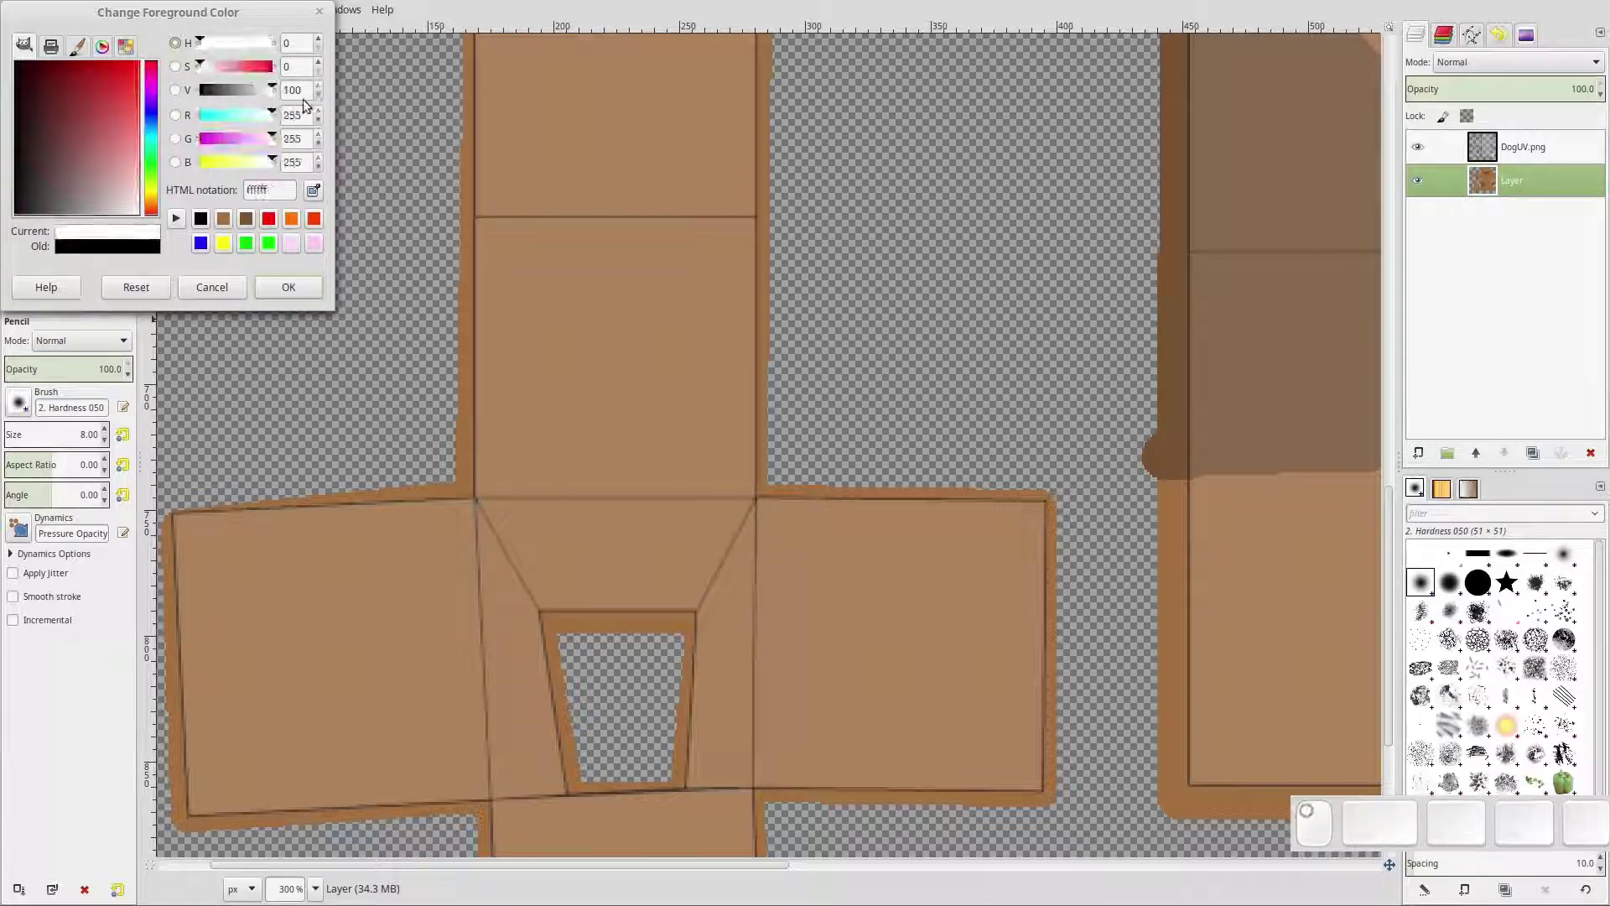
click(308, 288)
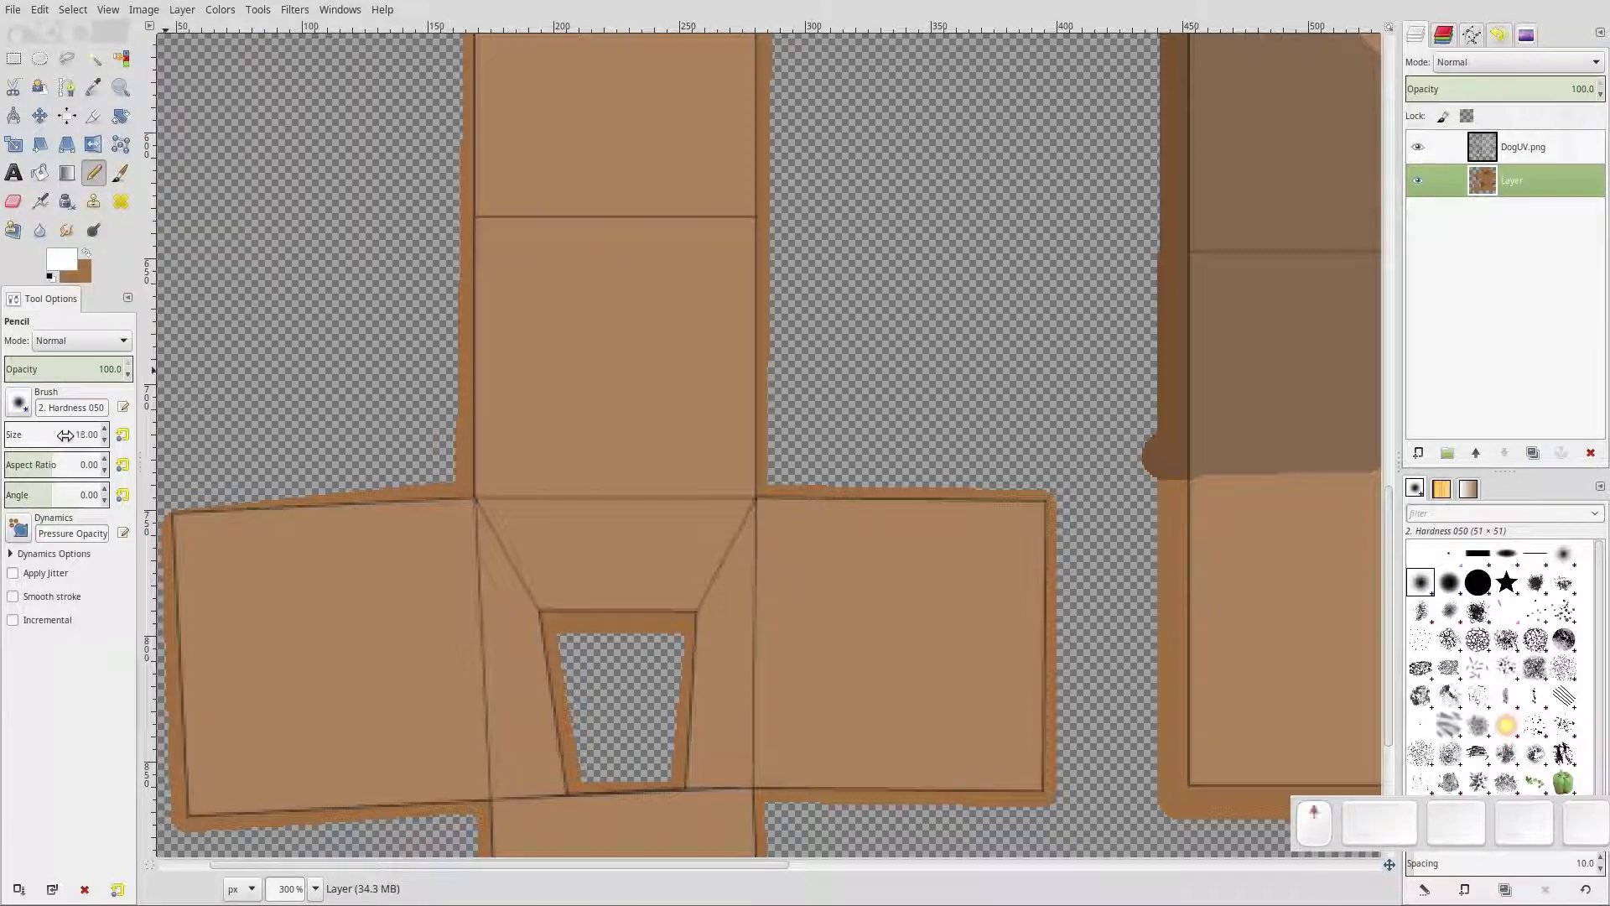
drag(66, 434, 70, 435)
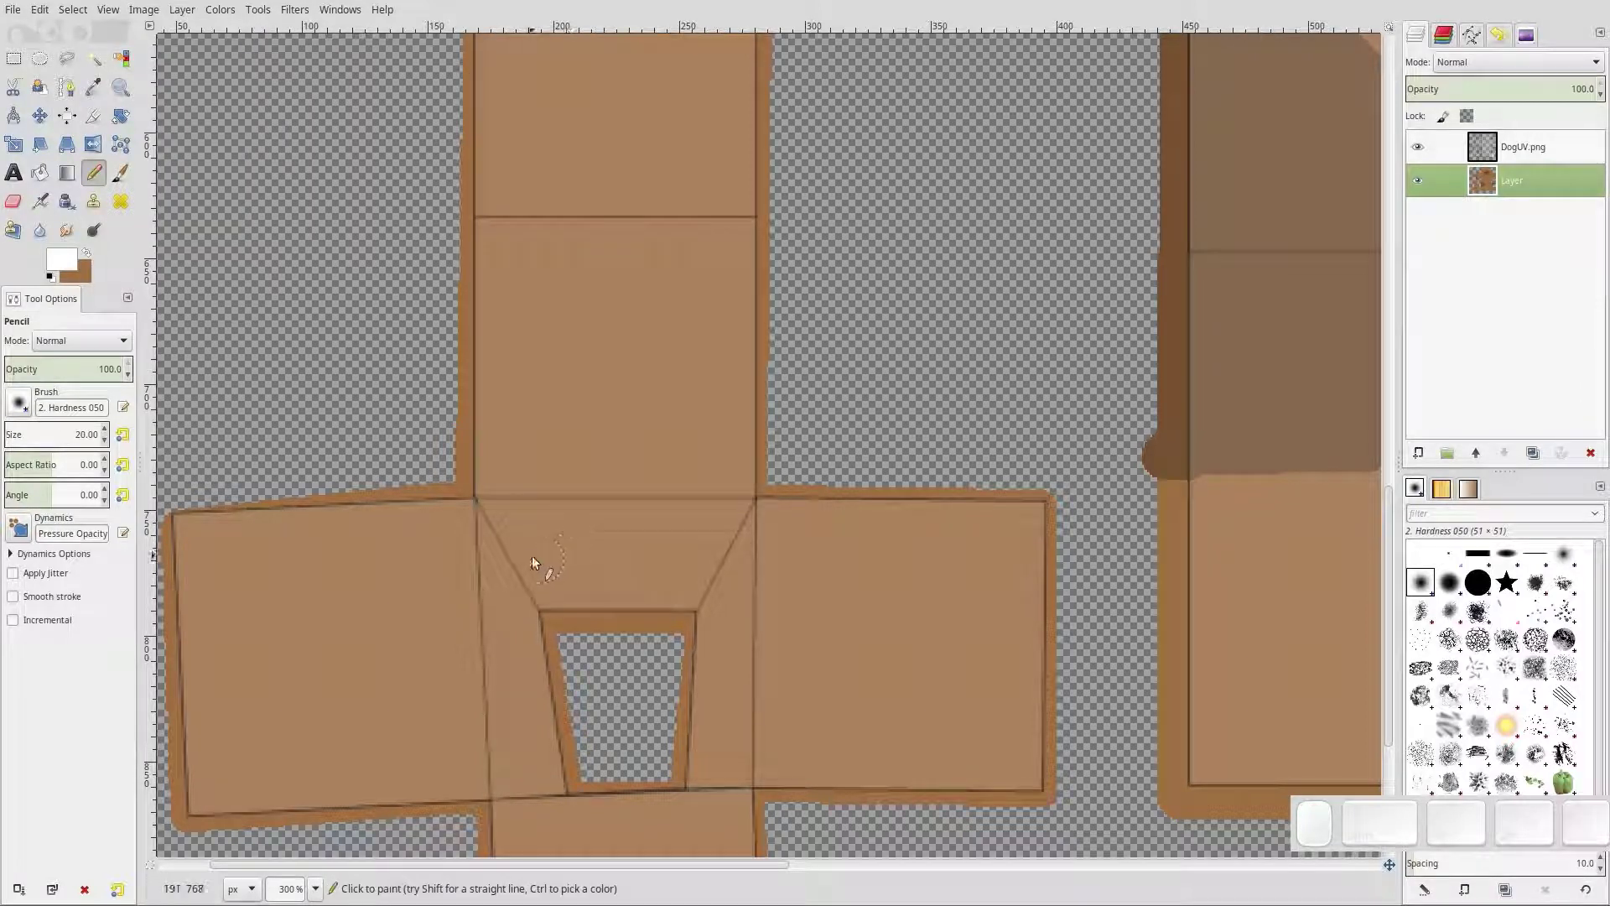
click(536, 549)
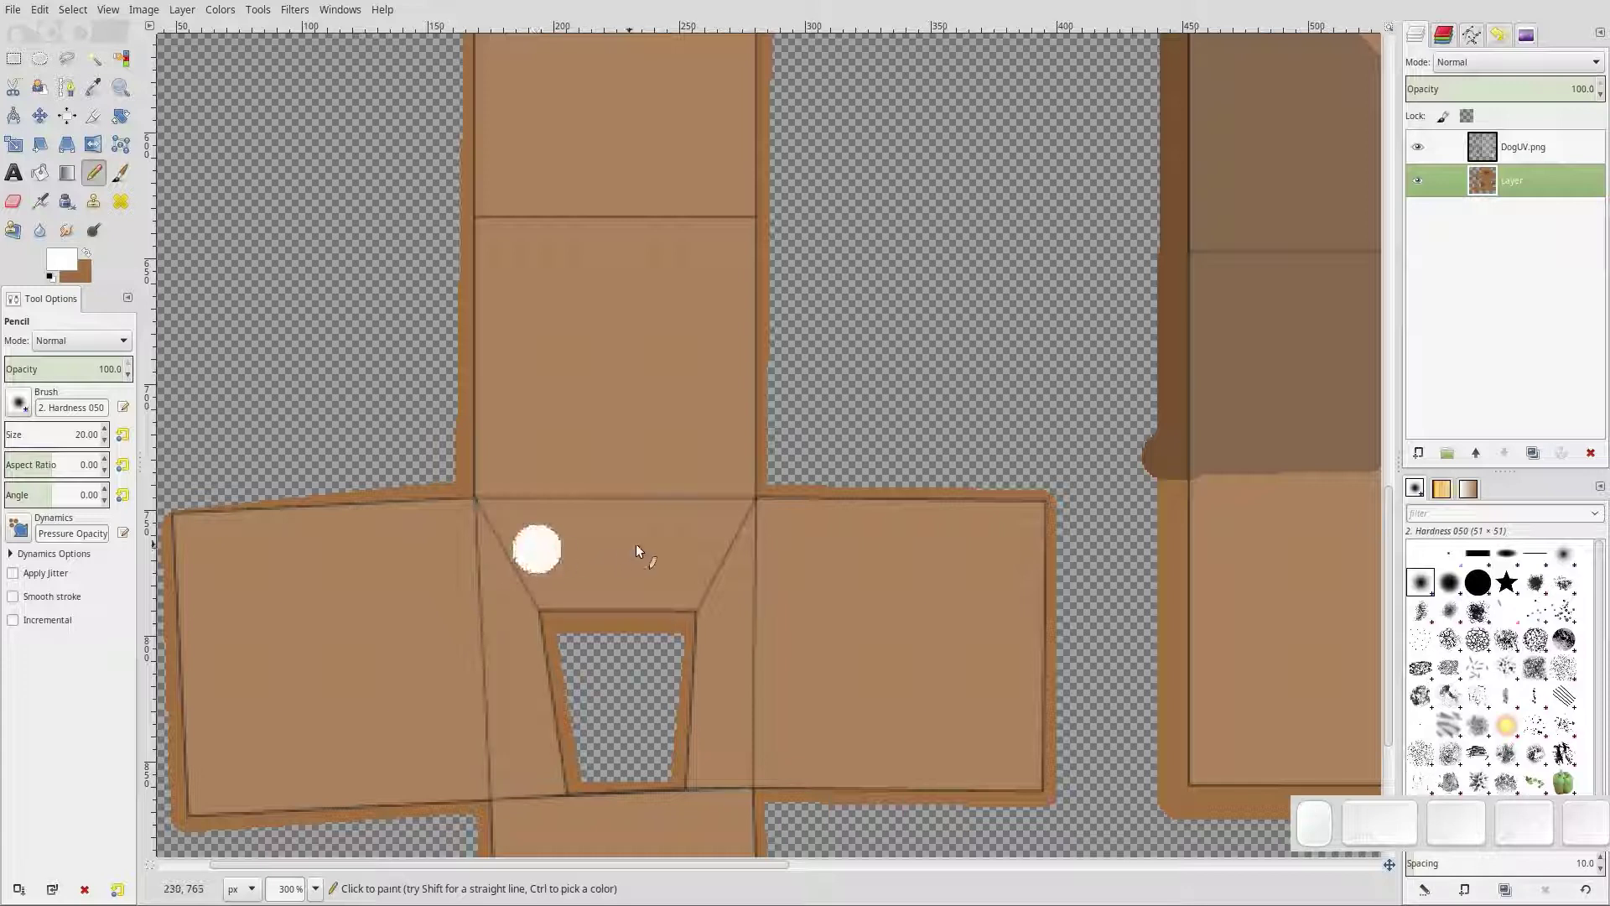
click(698, 549)
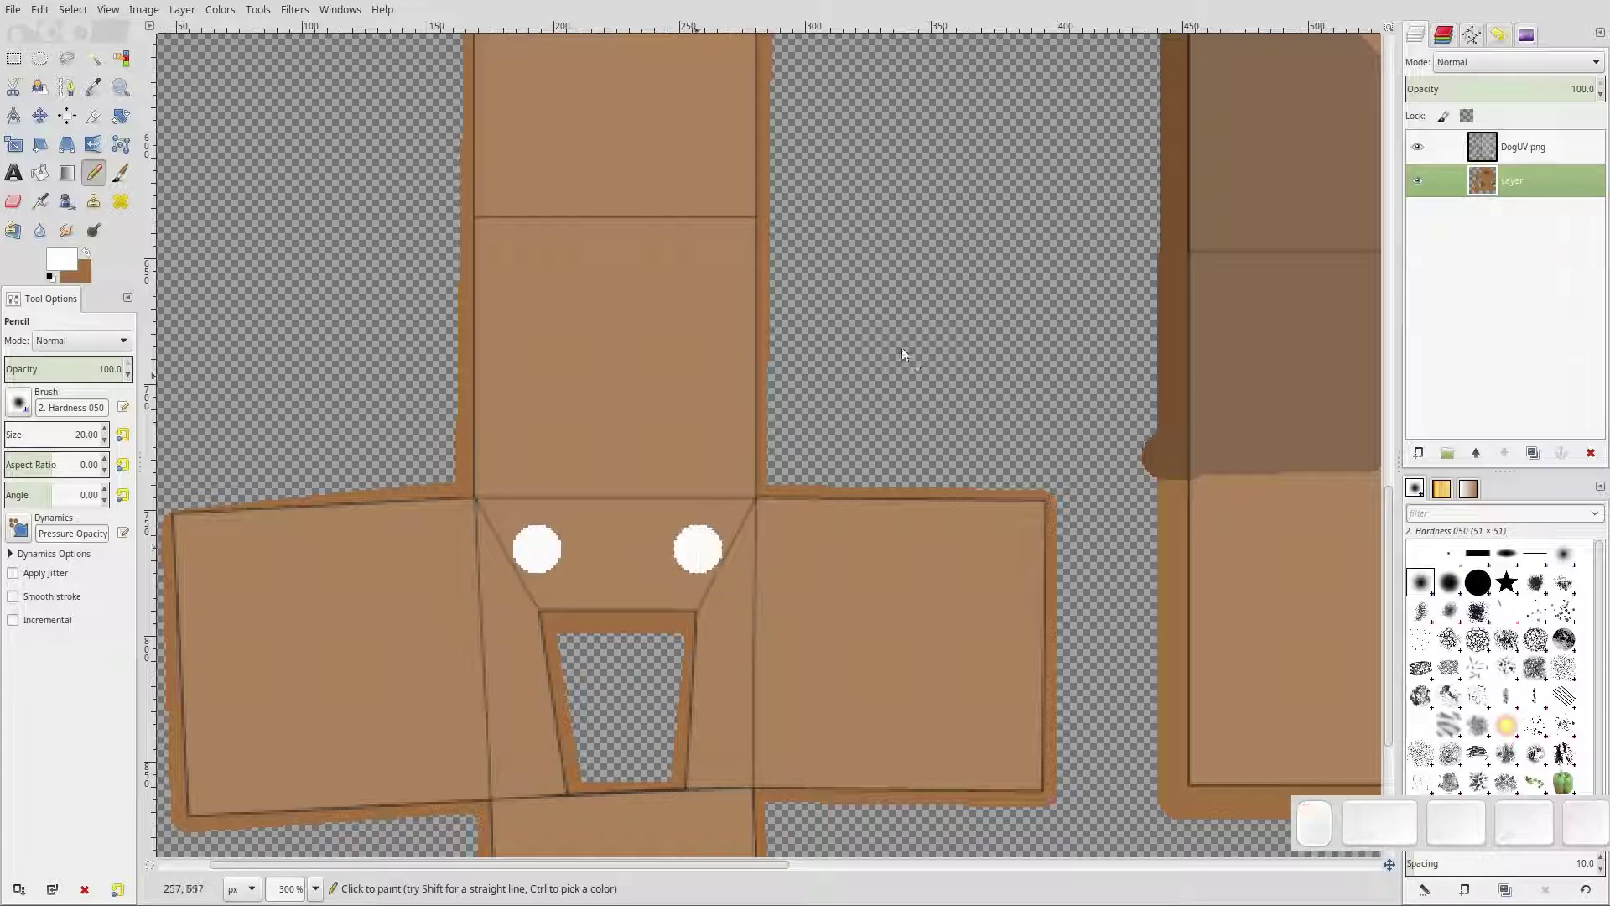
Paint a black pupil at pencil size 8 in the centre of each white eye
click(62, 260)
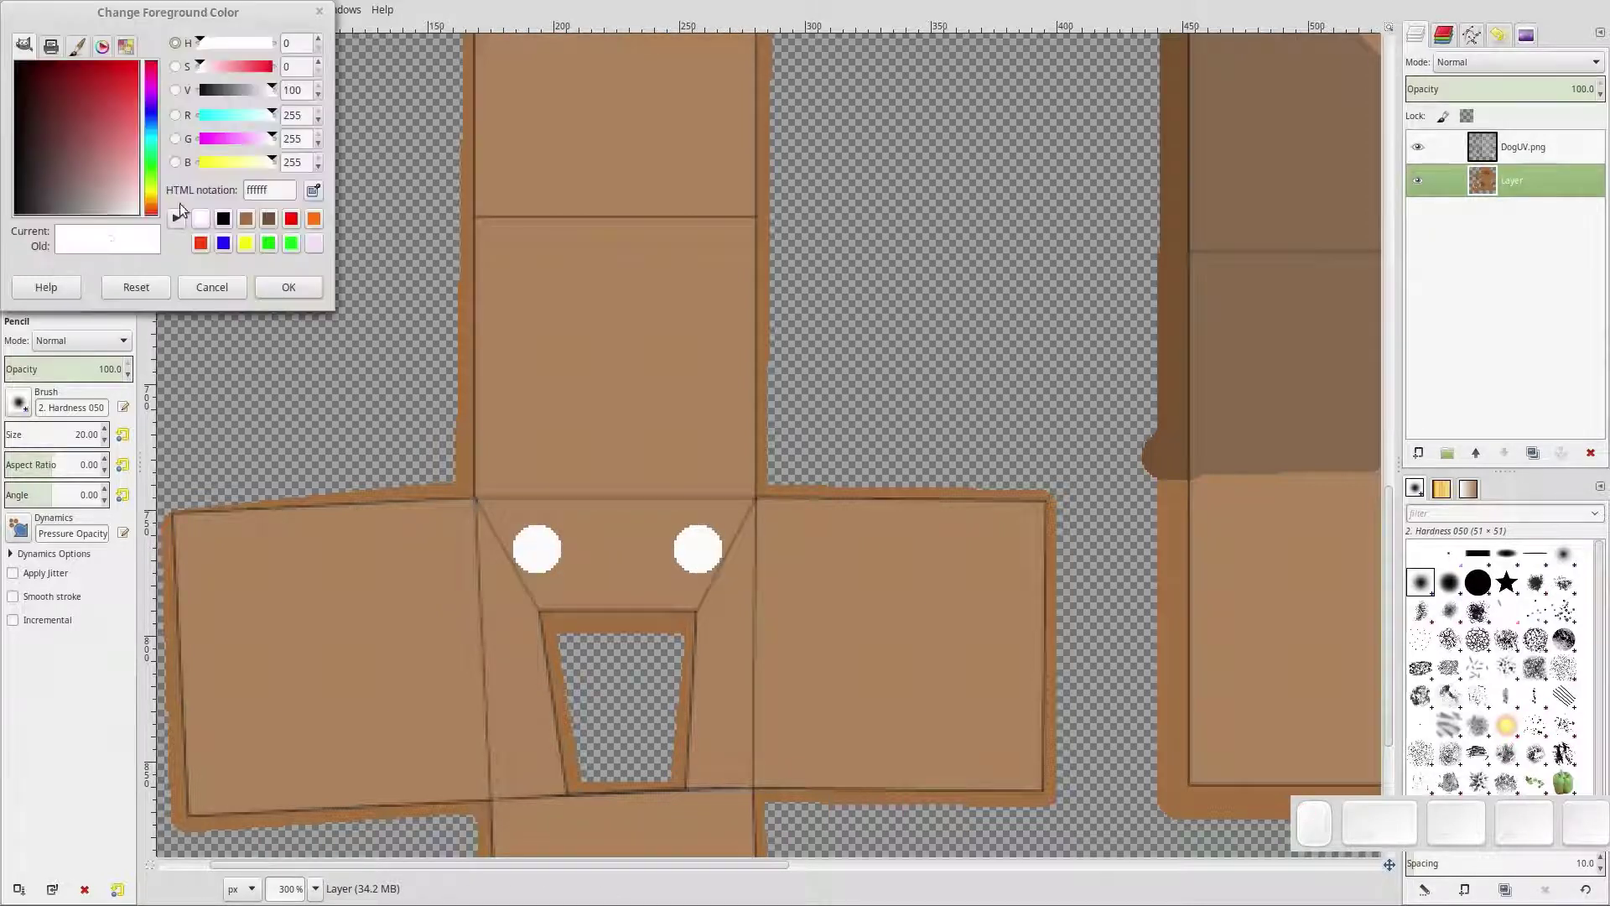
click(223, 218)
click(287, 287)
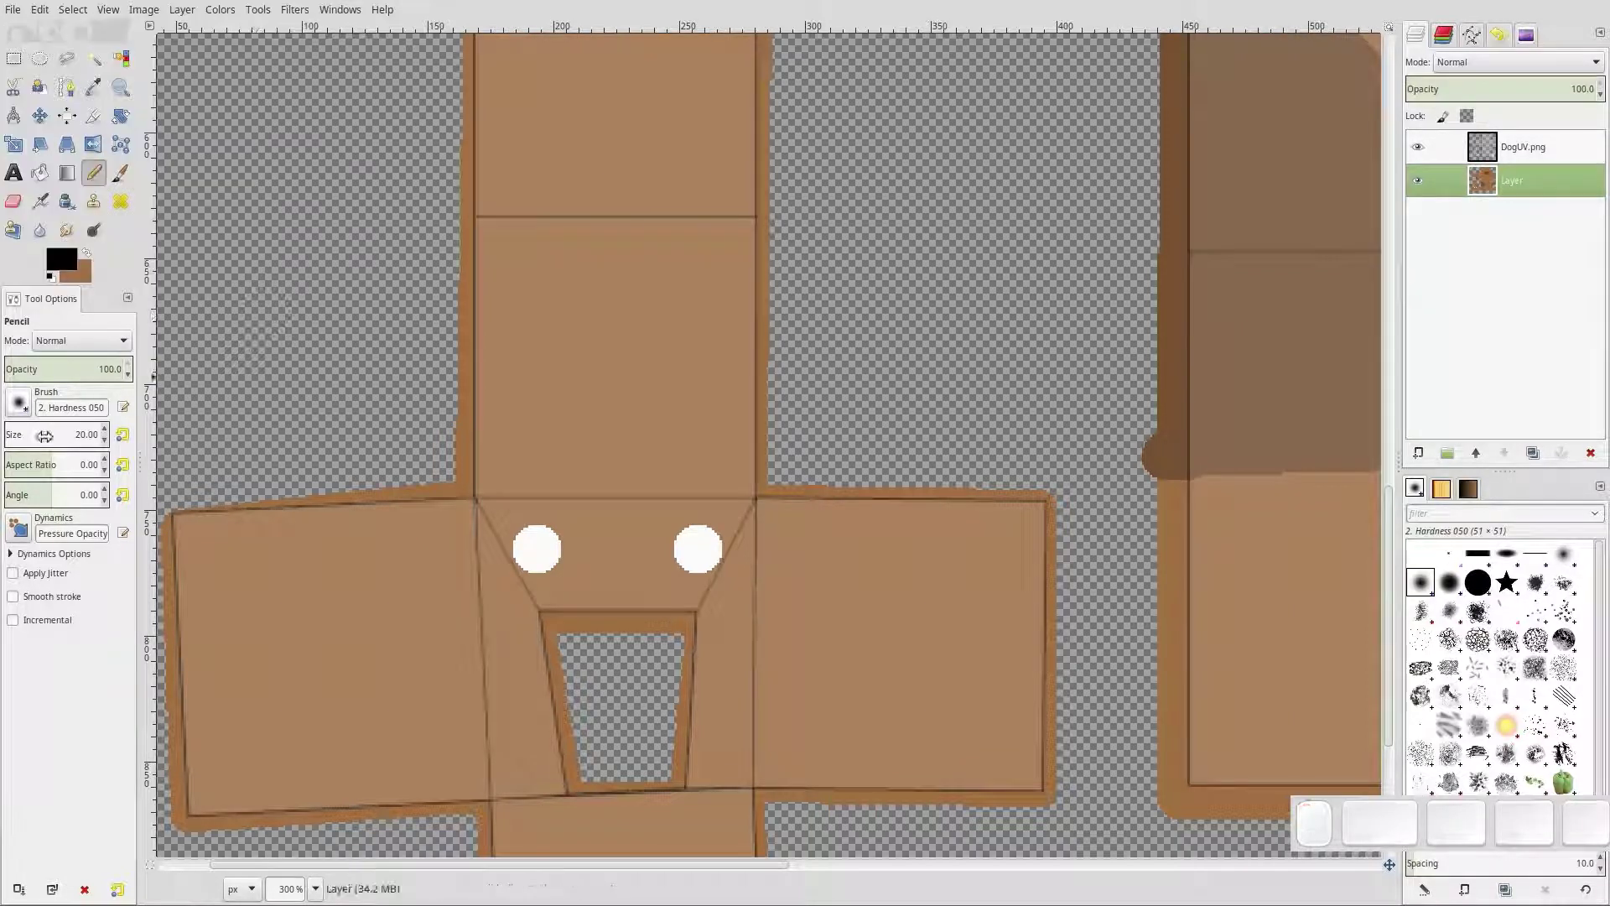
scroll(43, 434, down, 1)
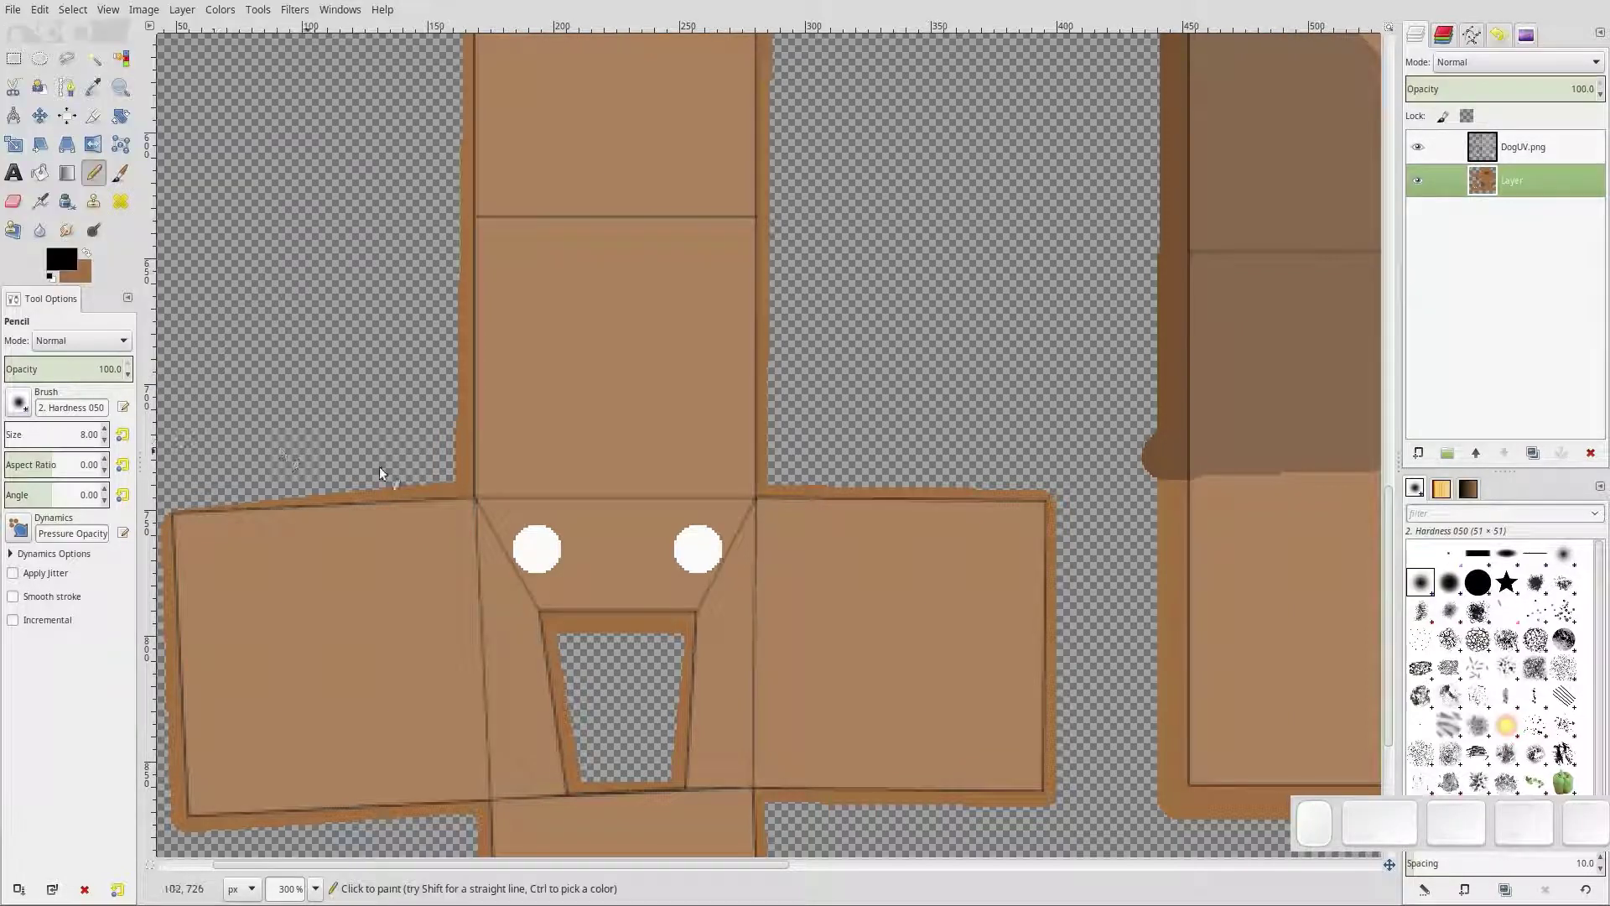
click(540, 549)
click(701, 550)
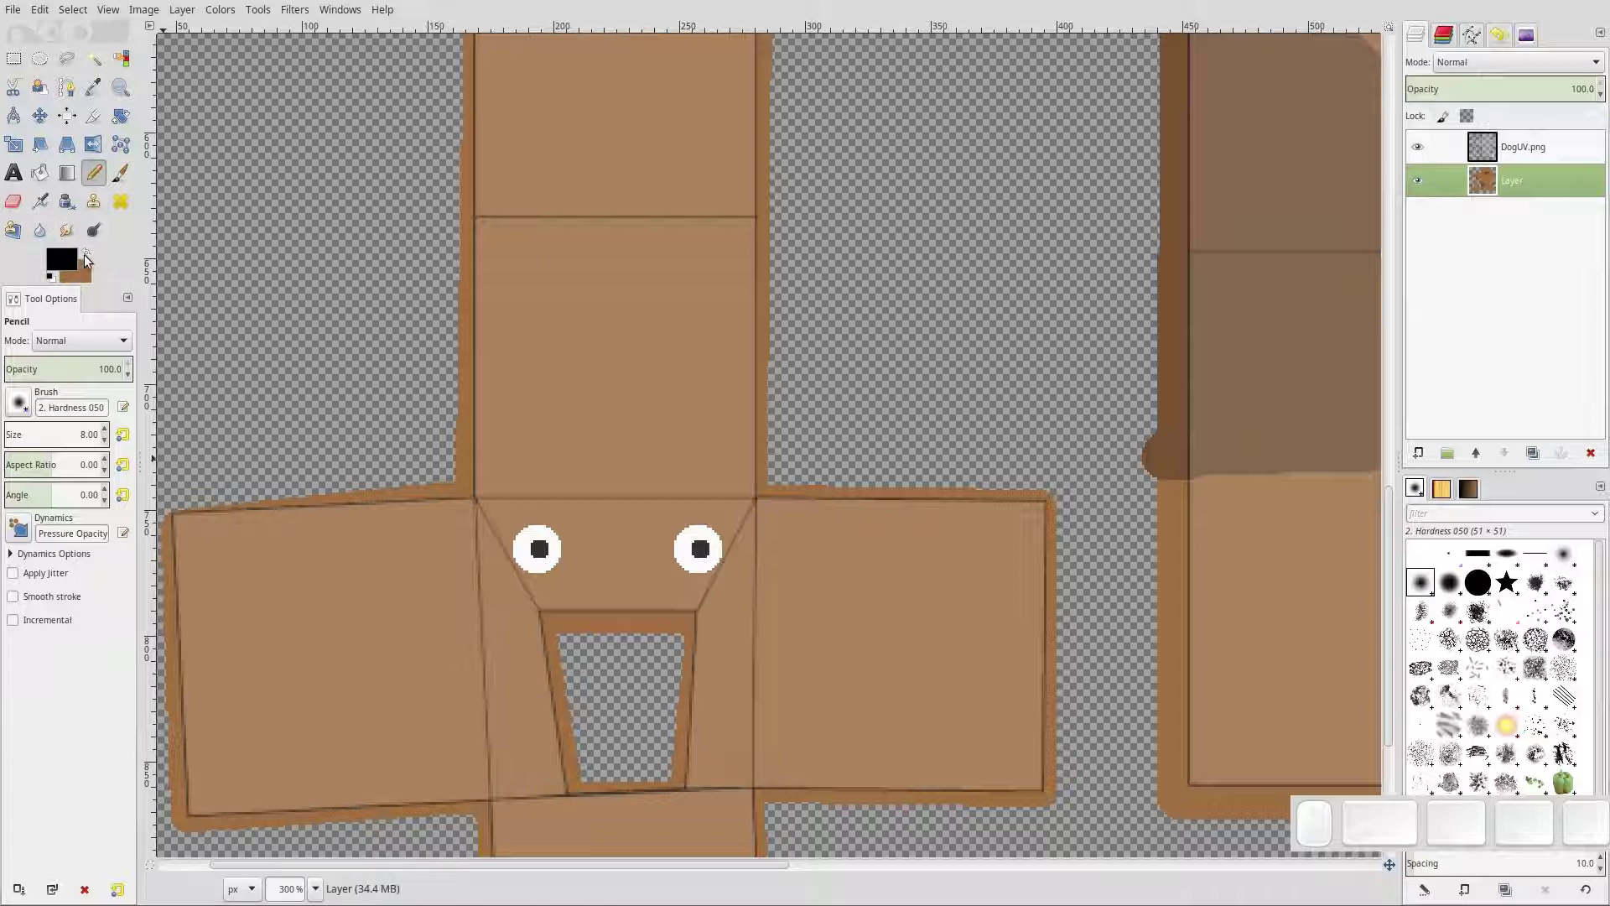
Pick the darker brown from the colour history and outline a wavy U-shaped patch on the head's side face at pencil size 8
click(85, 249)
click(66, 255)
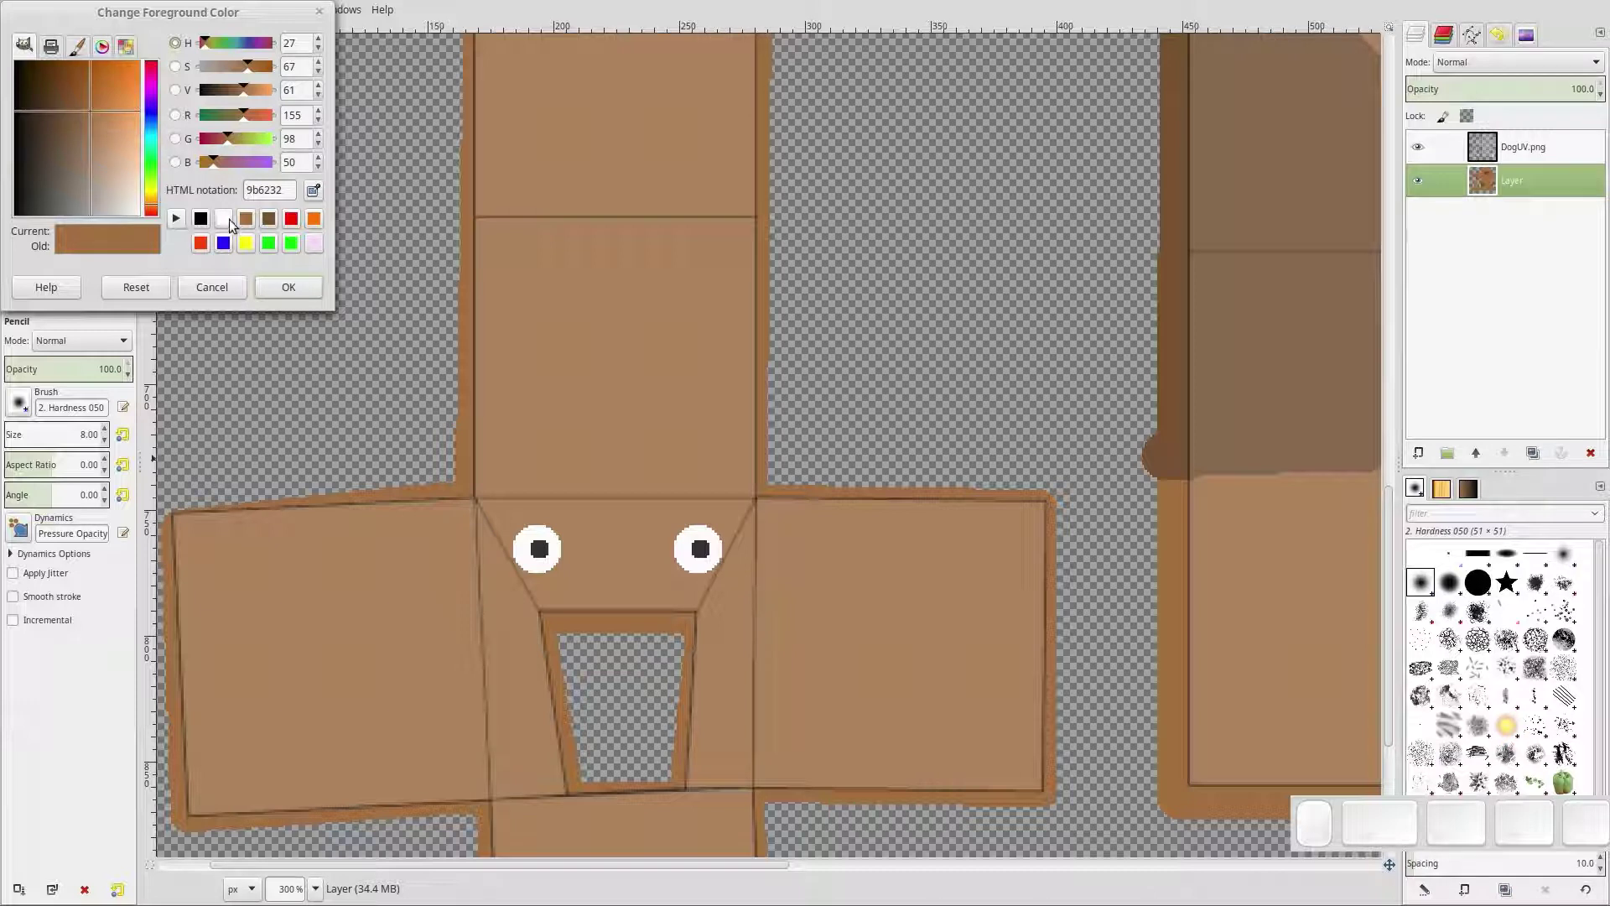
click(269, 219)
click(288, 287)
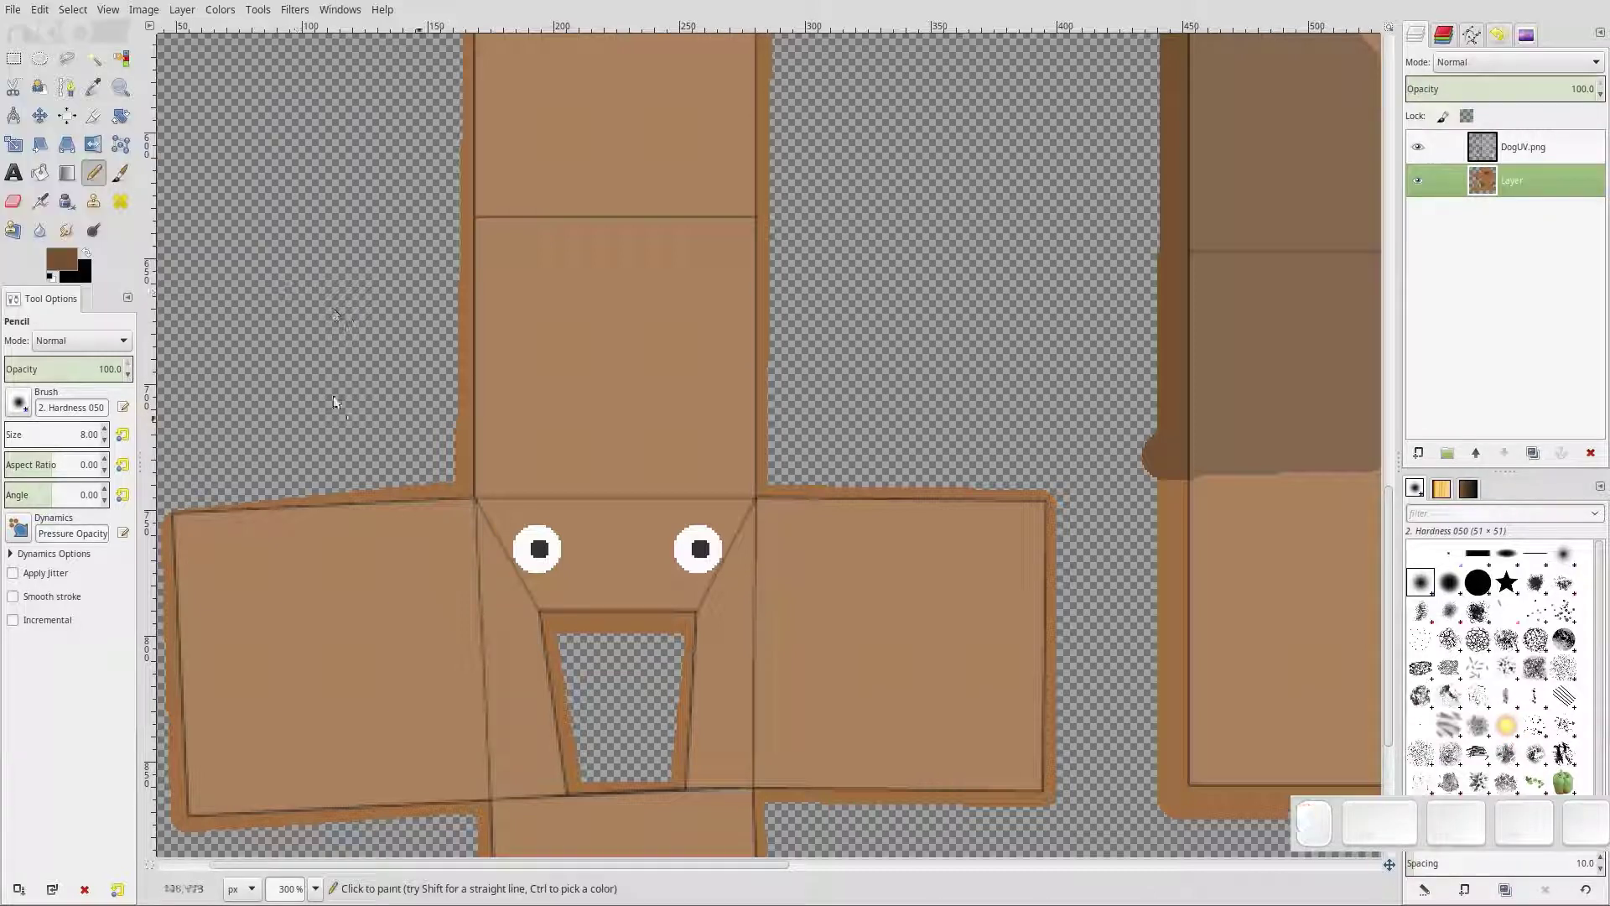
mouse_move(864, 508)
mouse_down()
mouse_move(857, 617)
mouse_move(908, 699)
mouse_move(981, 661)
mouse_up()
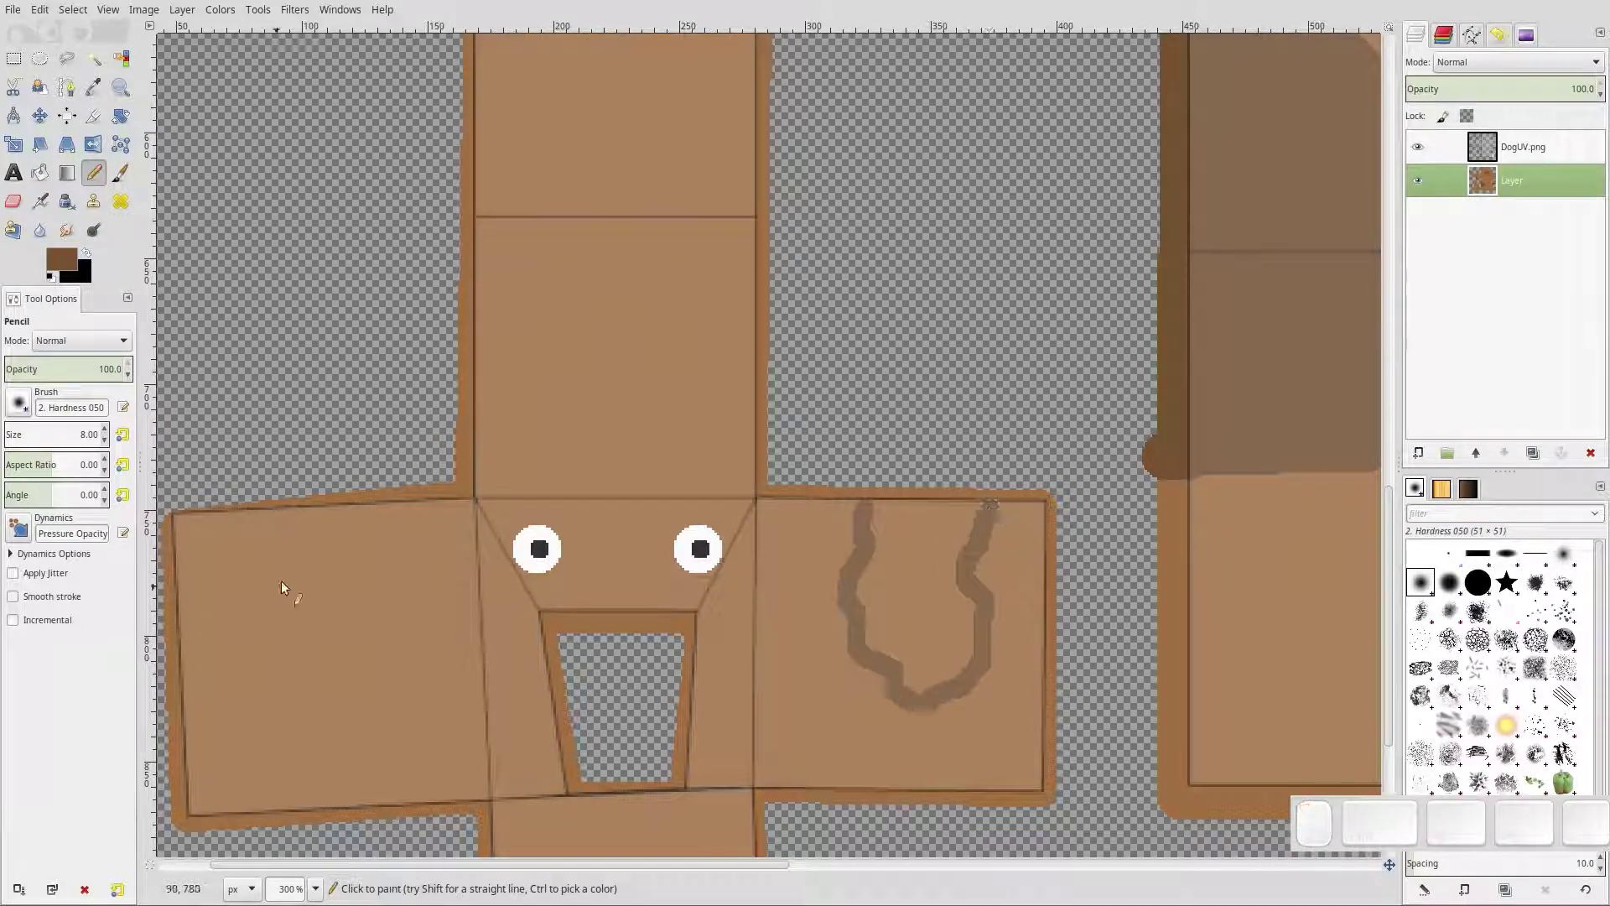
Outline a second wavy patch on the opposite side face of the head and close both patch outlines along their upper edges
drag(236, 521, 250, 712)
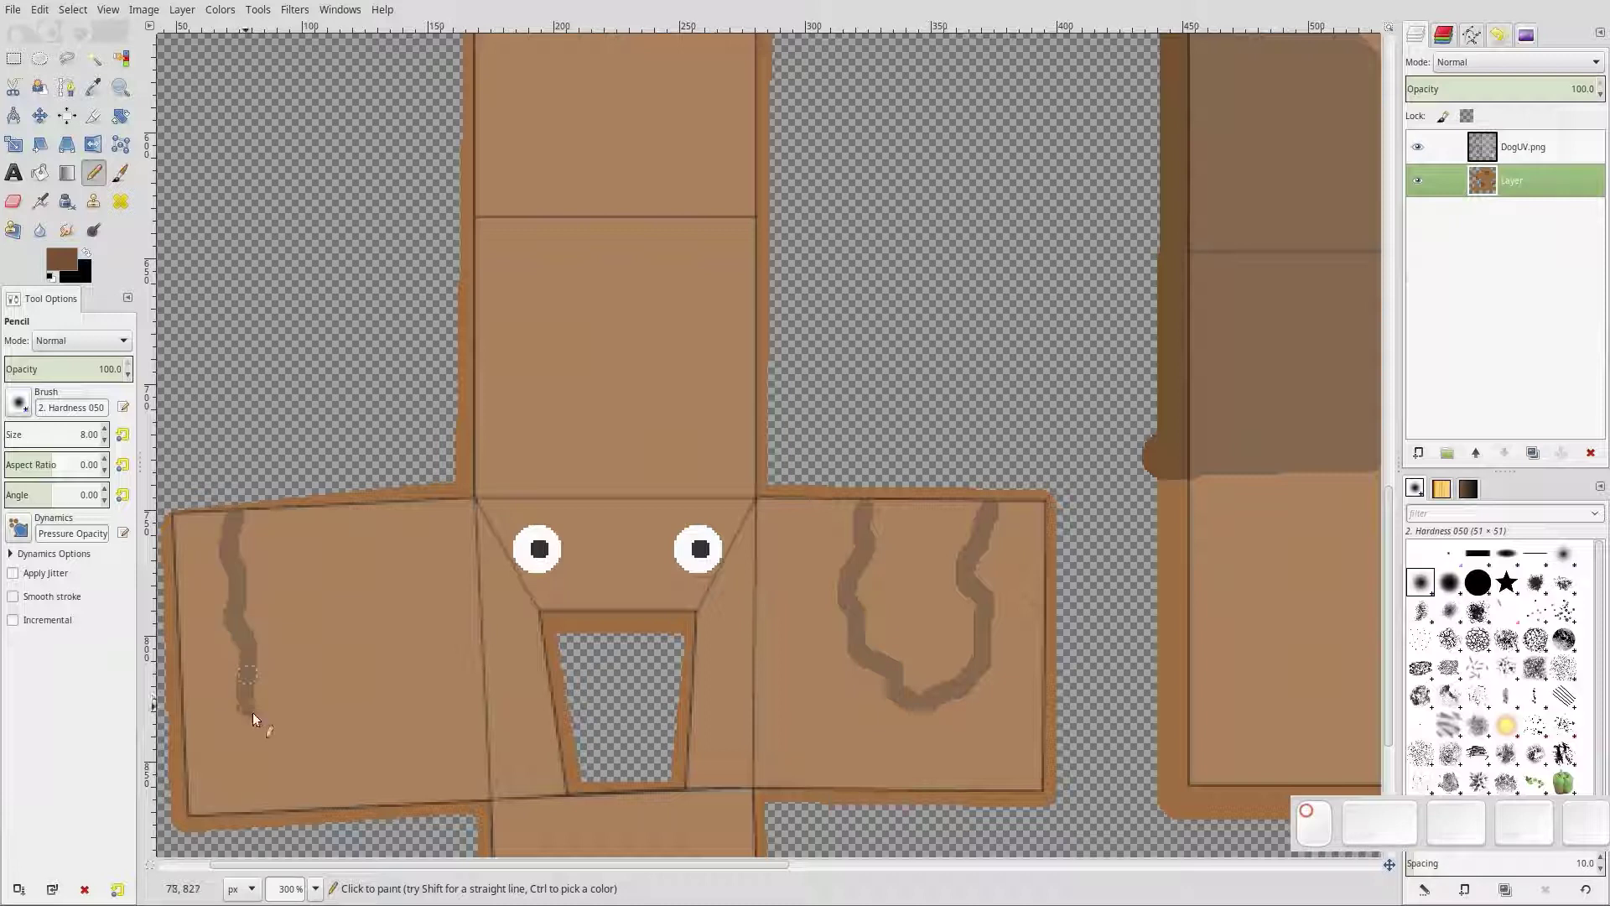
drag(361, 605, 360, 511)
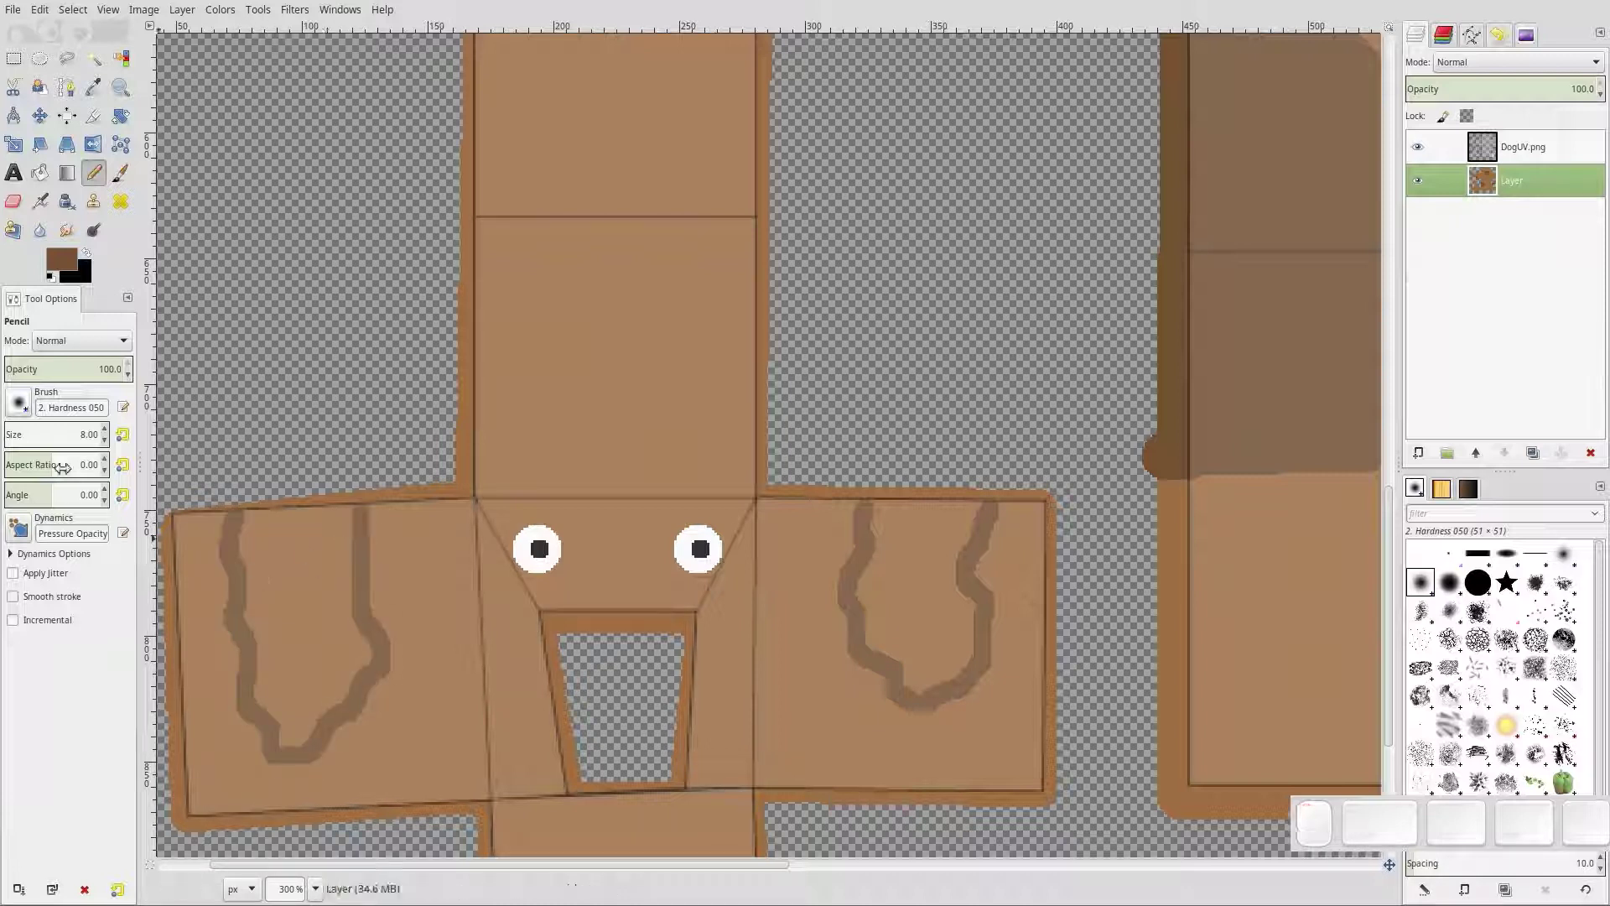
drag(359, 505, 312, 510)
drag(862, 503, 912, 505)
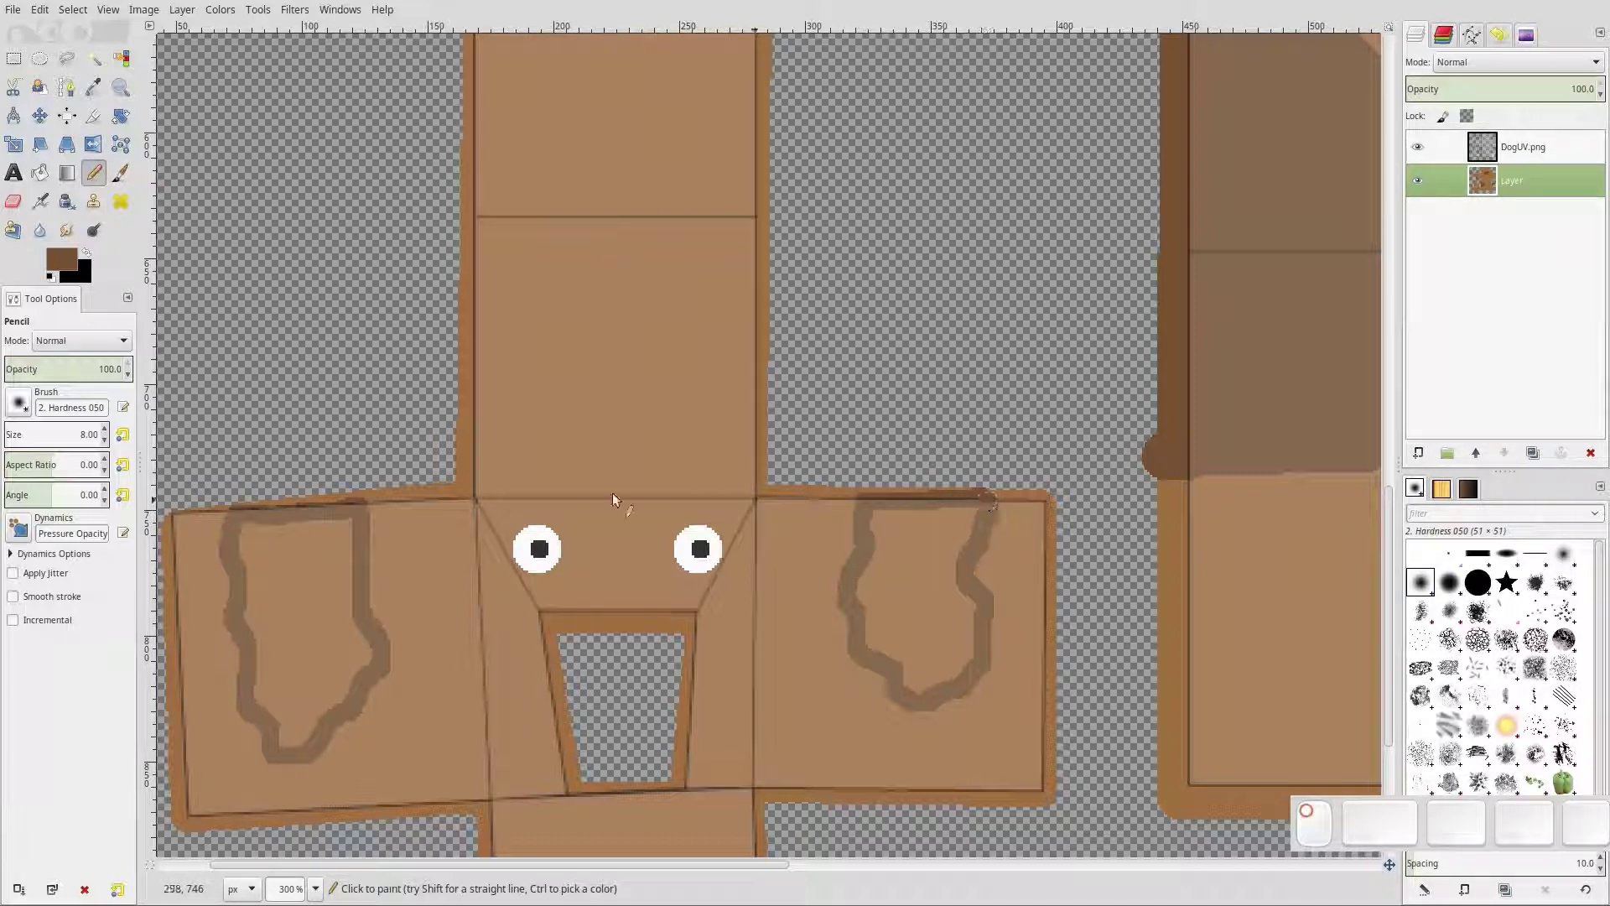
Bucket-fill both outlined patches on the head's side faces with the darker brown
click(40, 172)
click(312, 546)
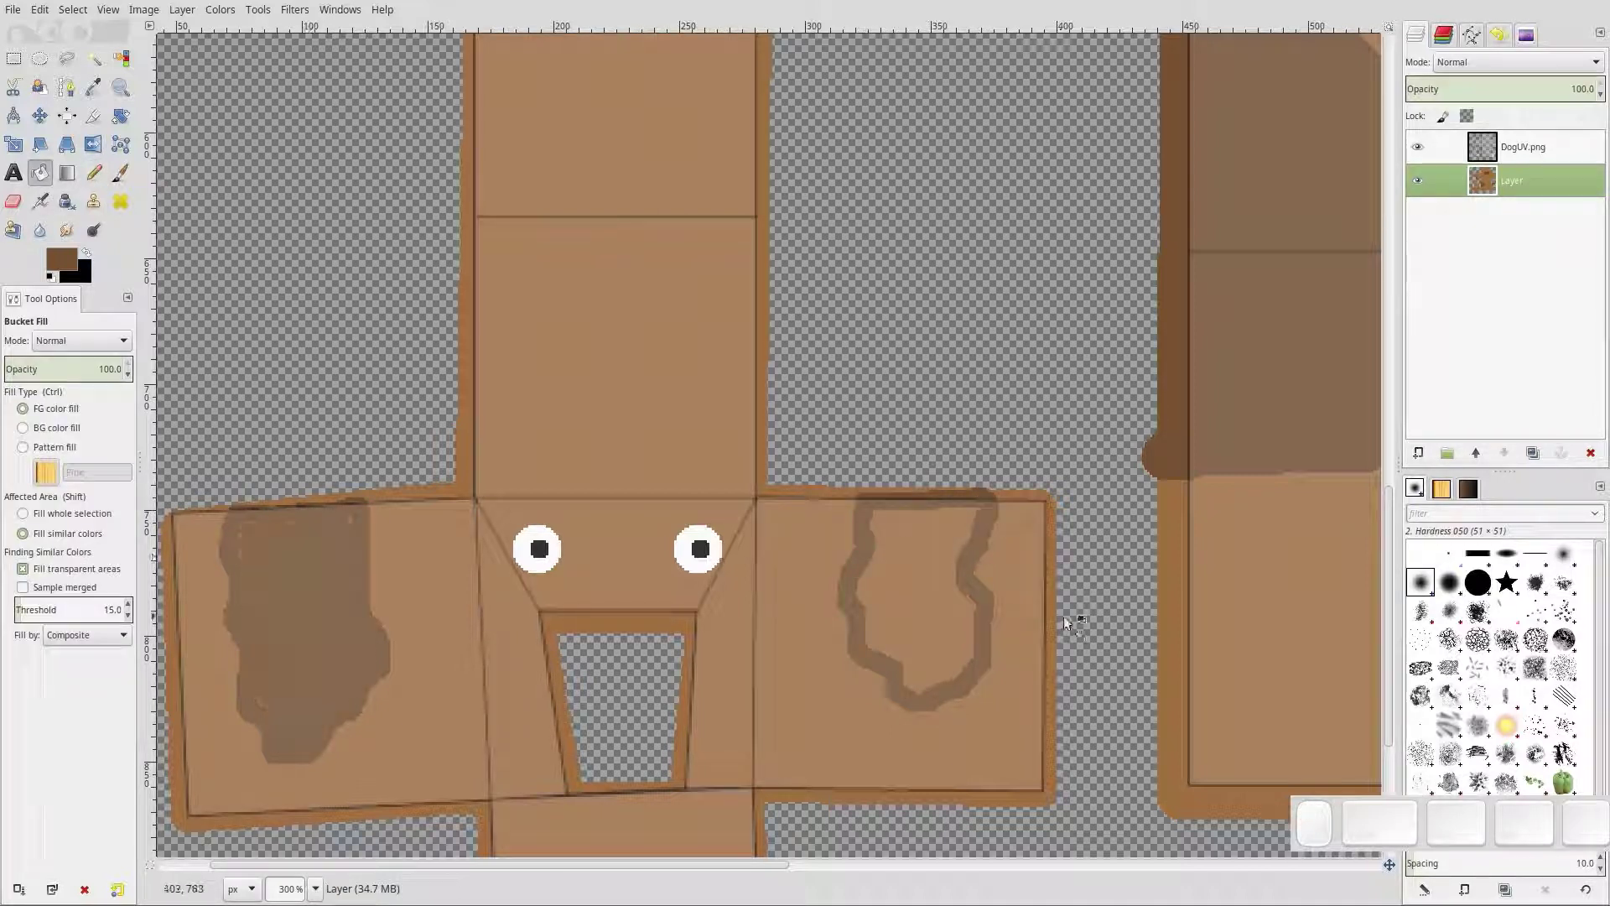
click(934, 590)
middle_drag(741, 617, 753, 355)
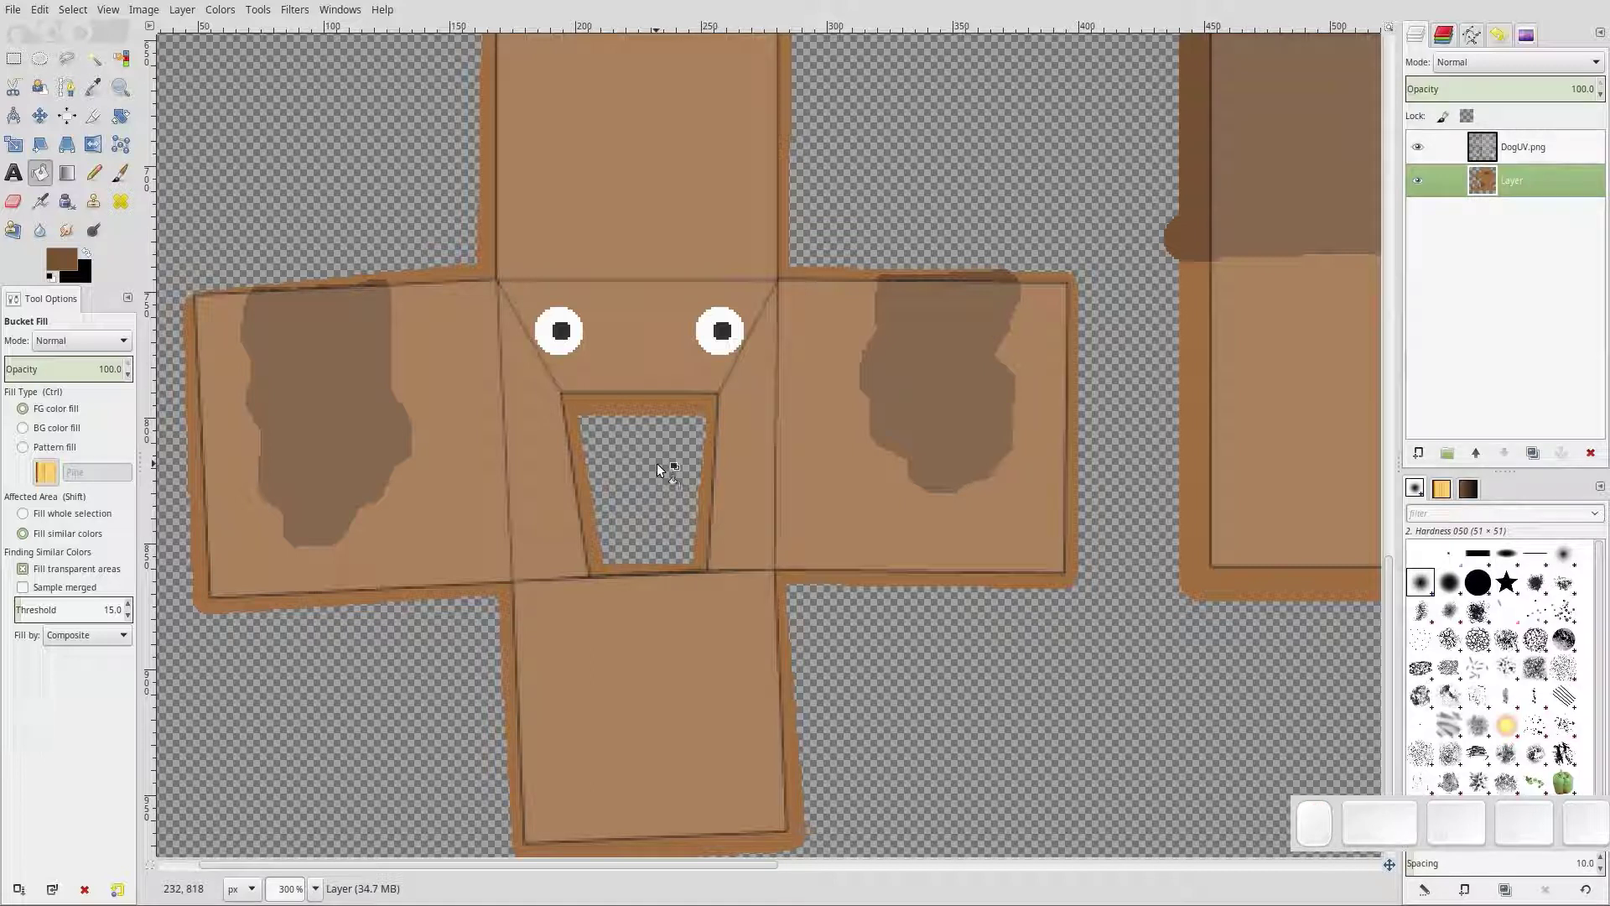
middle_drag(656, 463, 670, 661)
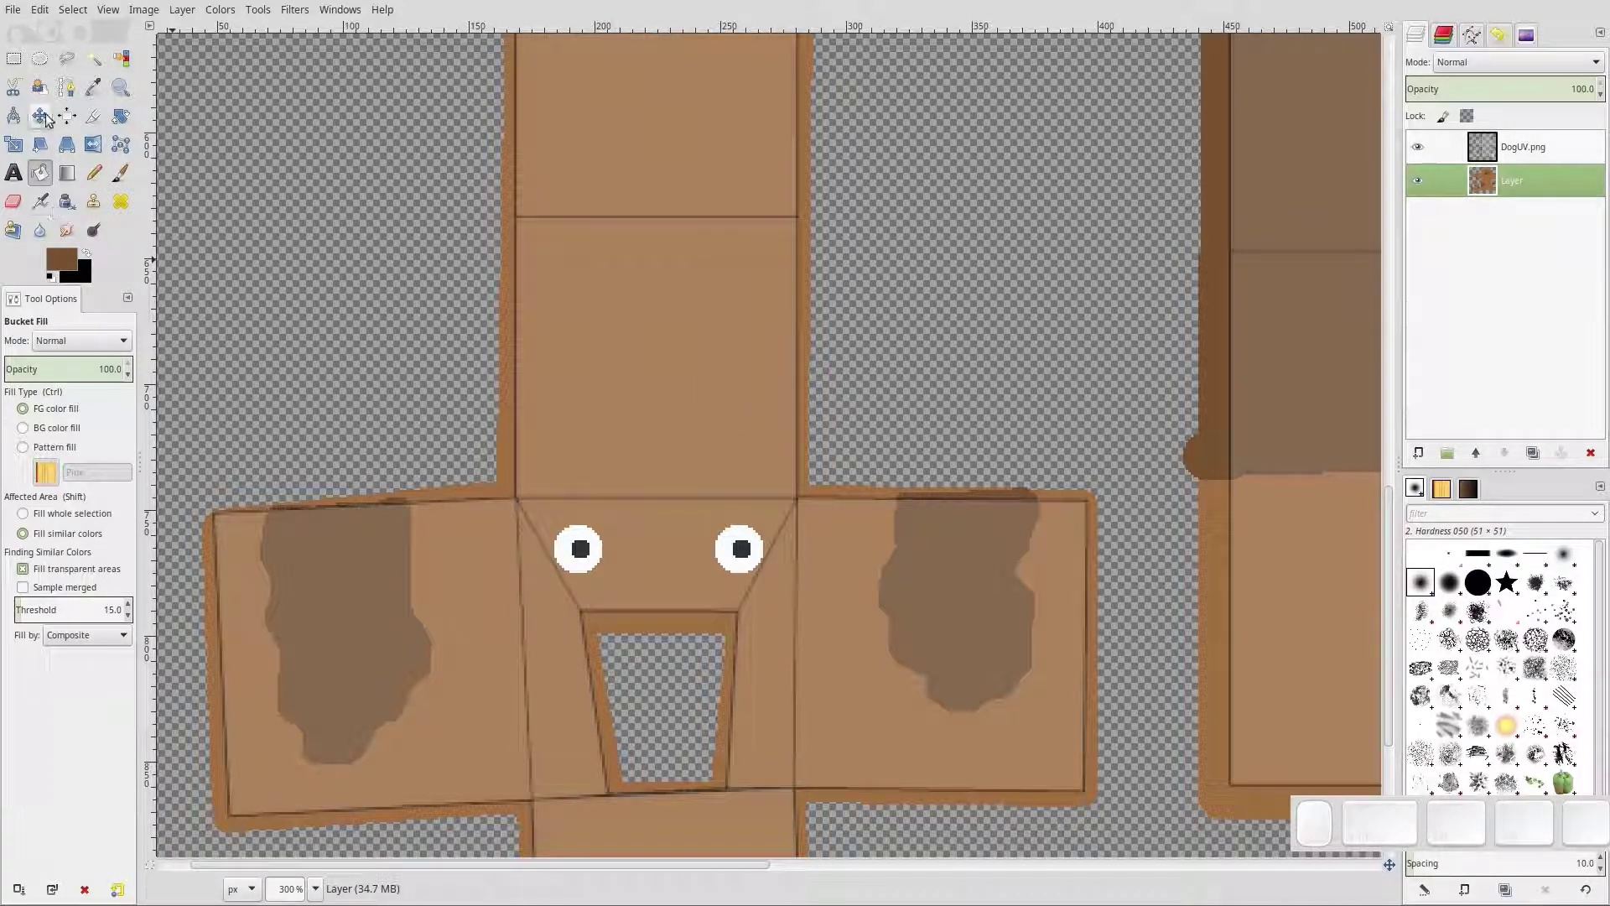
Paint a short darker brown pencil stroke on each long edge of the head strip above the eyes
click(122, 176)
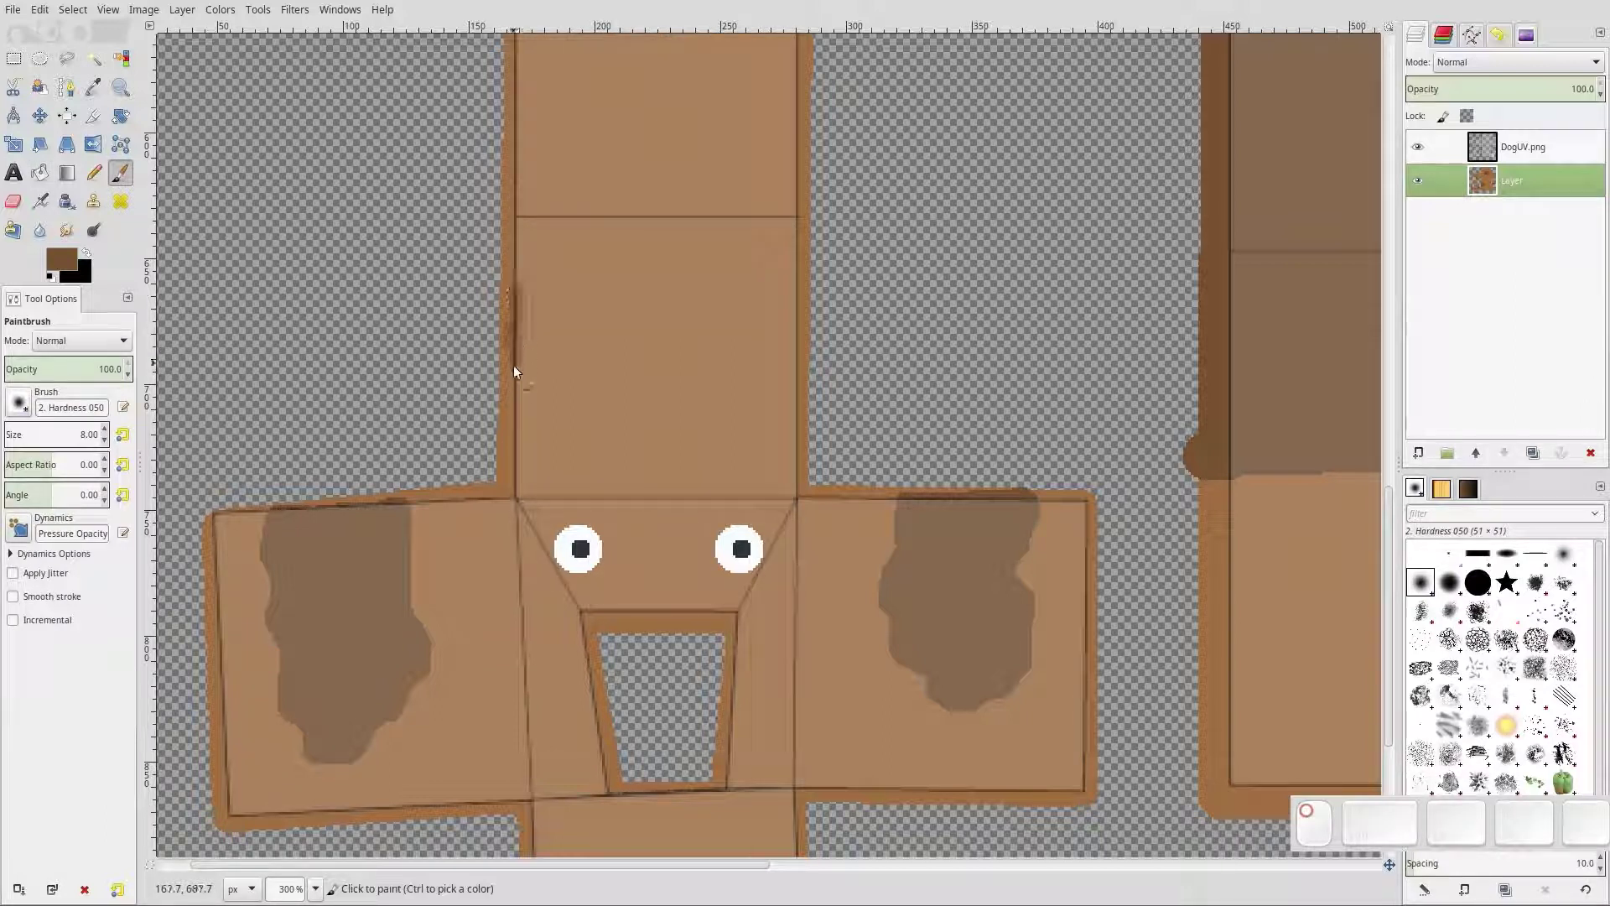
key(ctrl+z)
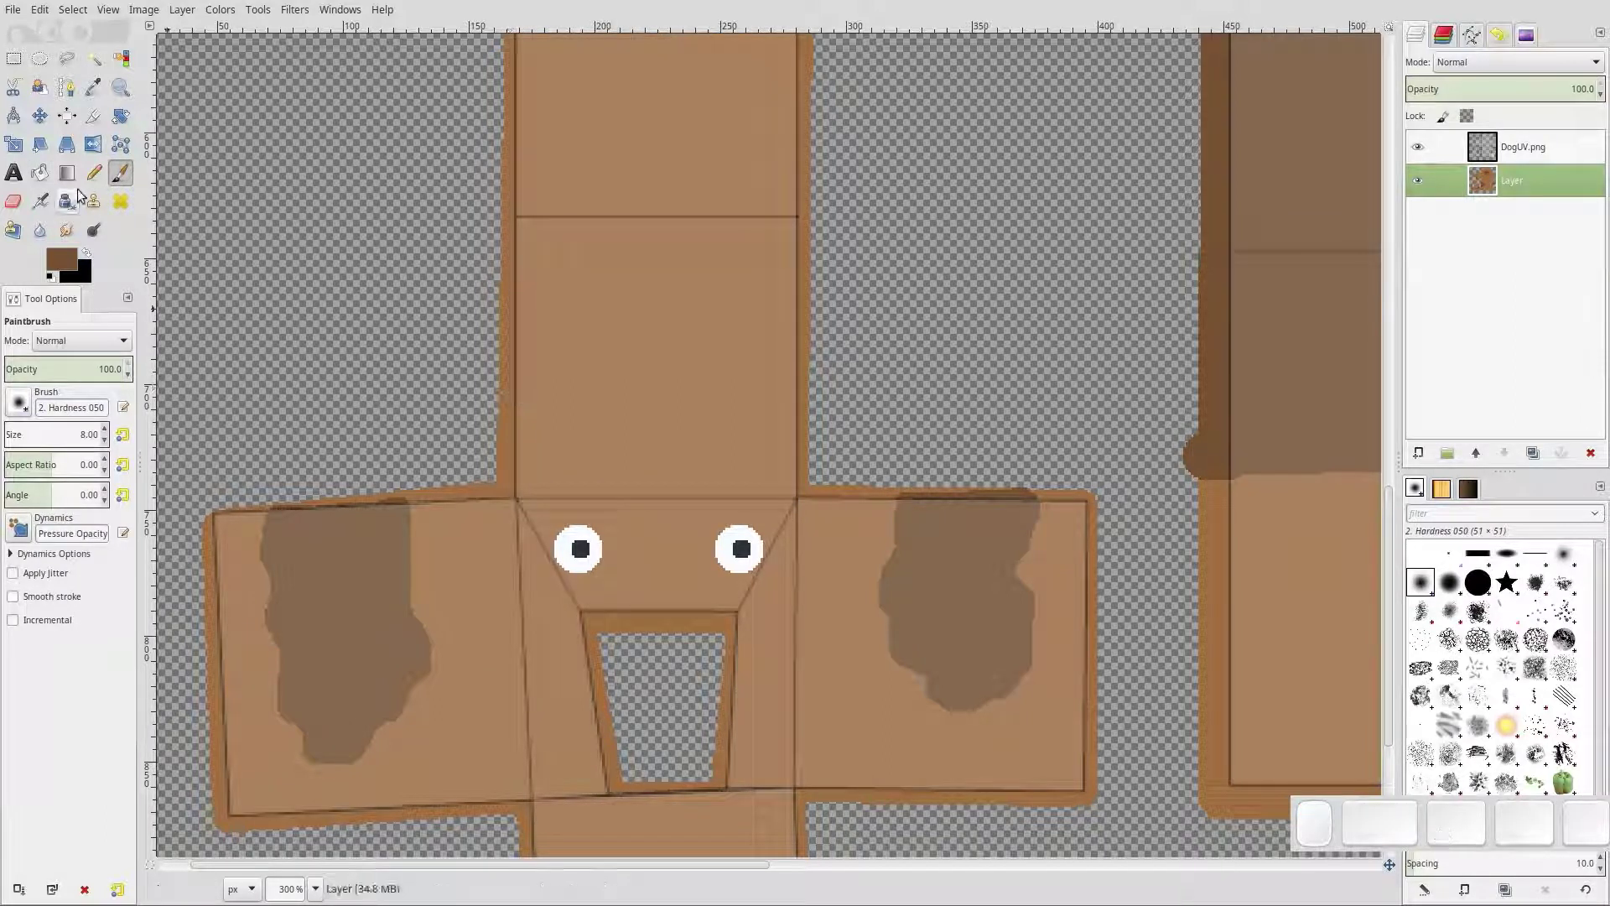
click(94, 173)
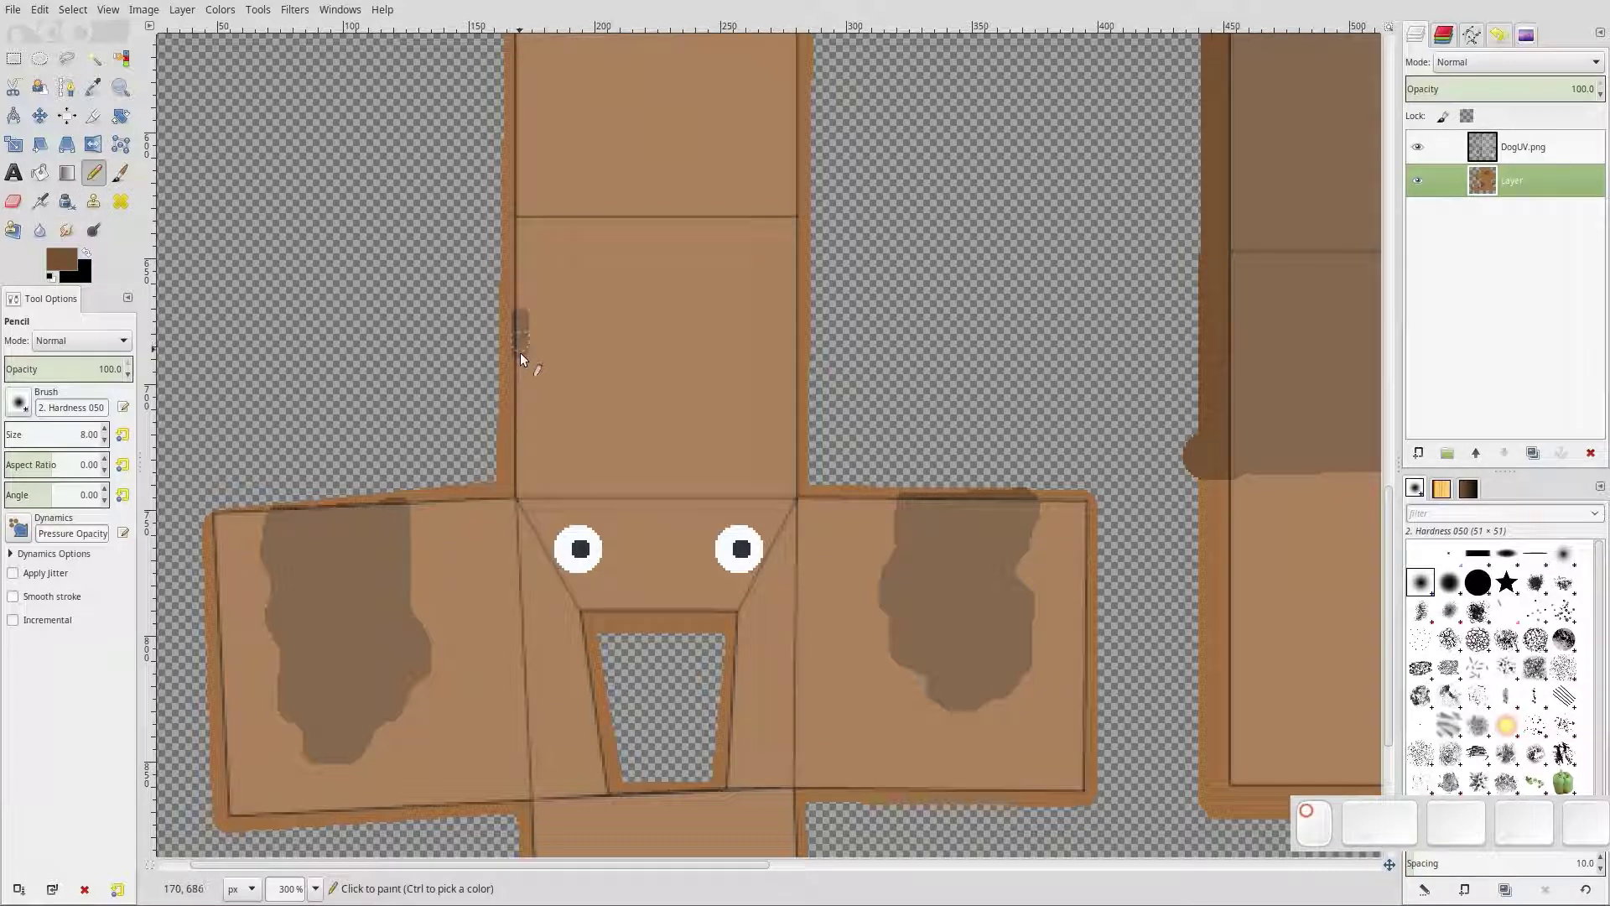
drag(520, 408, 521, 430)
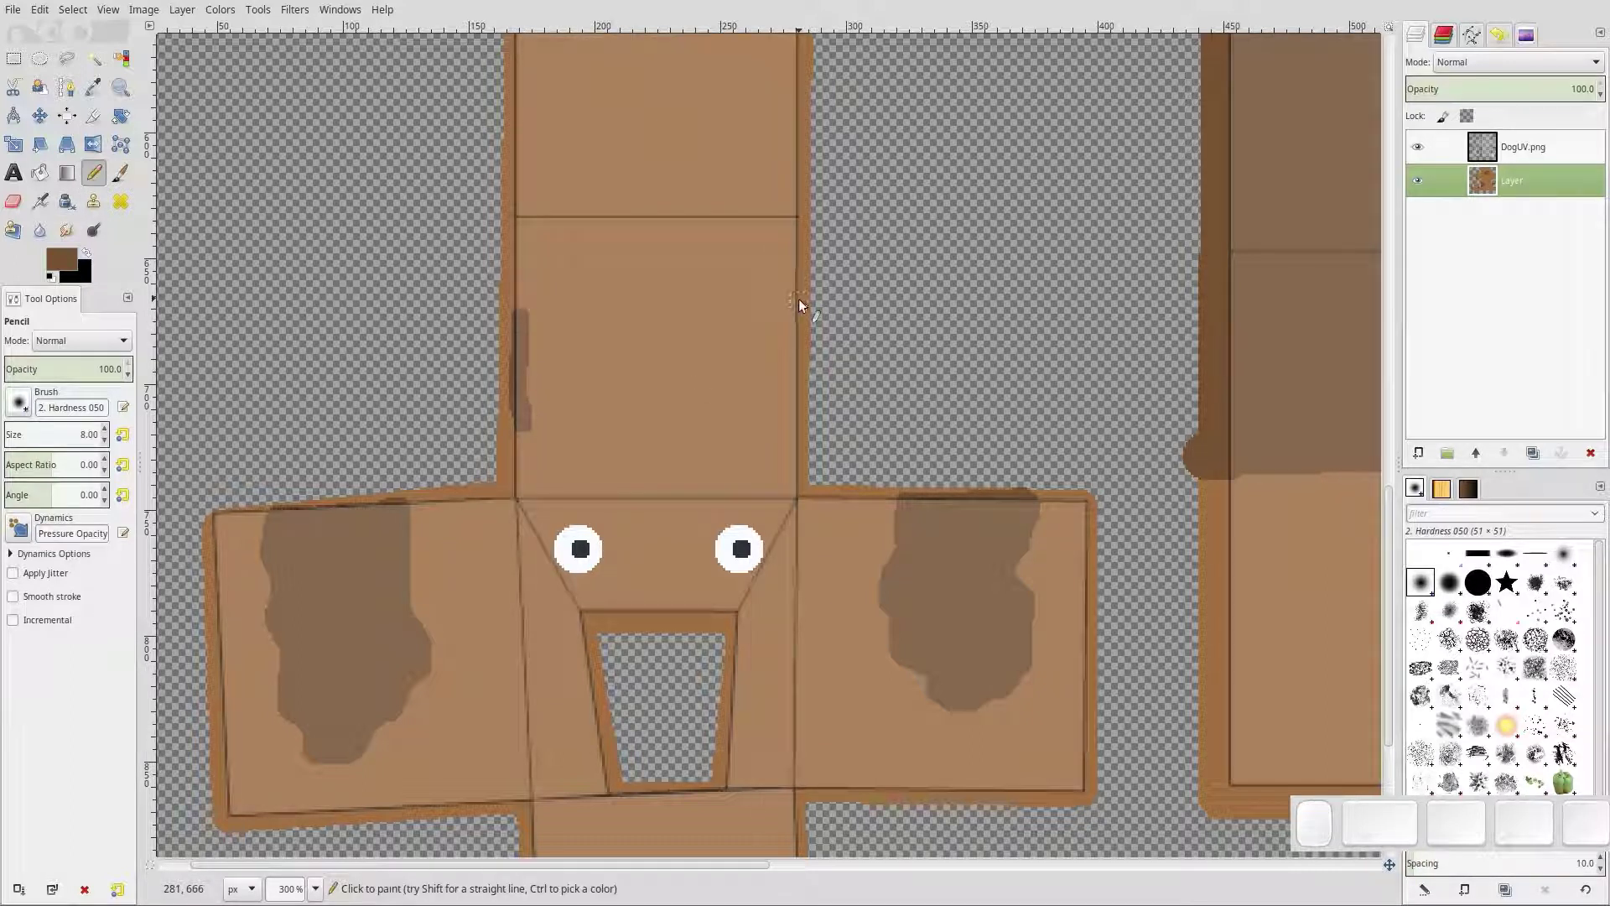
drag(794, 302, 791, 413)
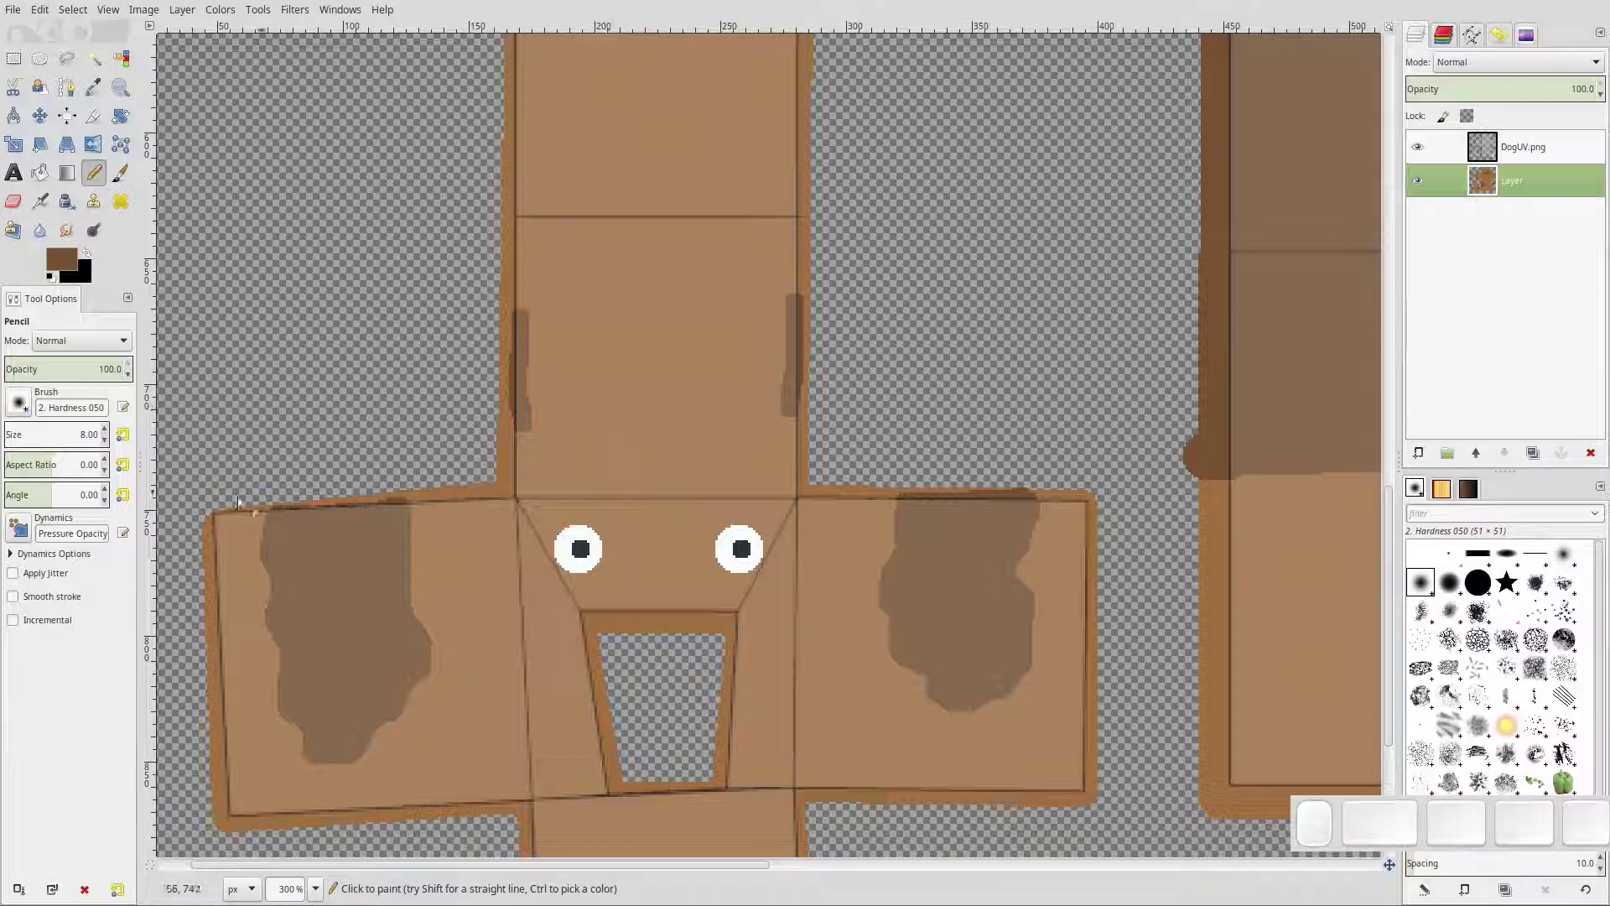
Draw a straight darker brown pencil line along the upper edge of the centre face in the small cross-shaped snout layout
scroll(681, 325, up, 5)
scroll(681, 325, down, 5)
middle_drag(946, 348, 552, 896)
middle_drag(608, 520, 930, 858)
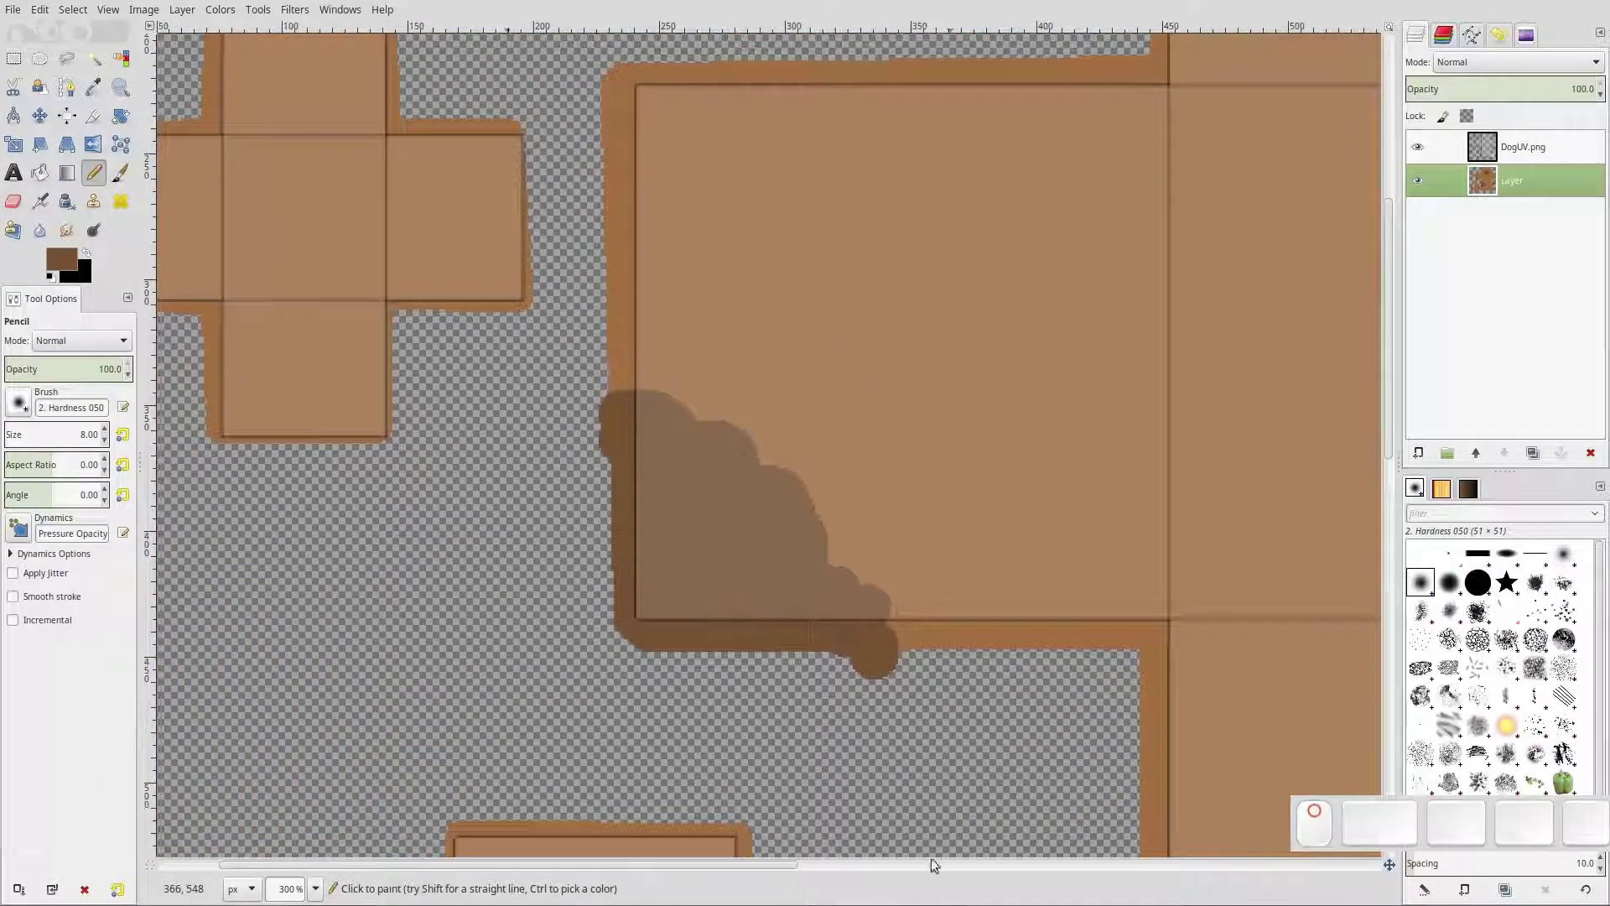
middle_drag(467, 389, 737, 252)
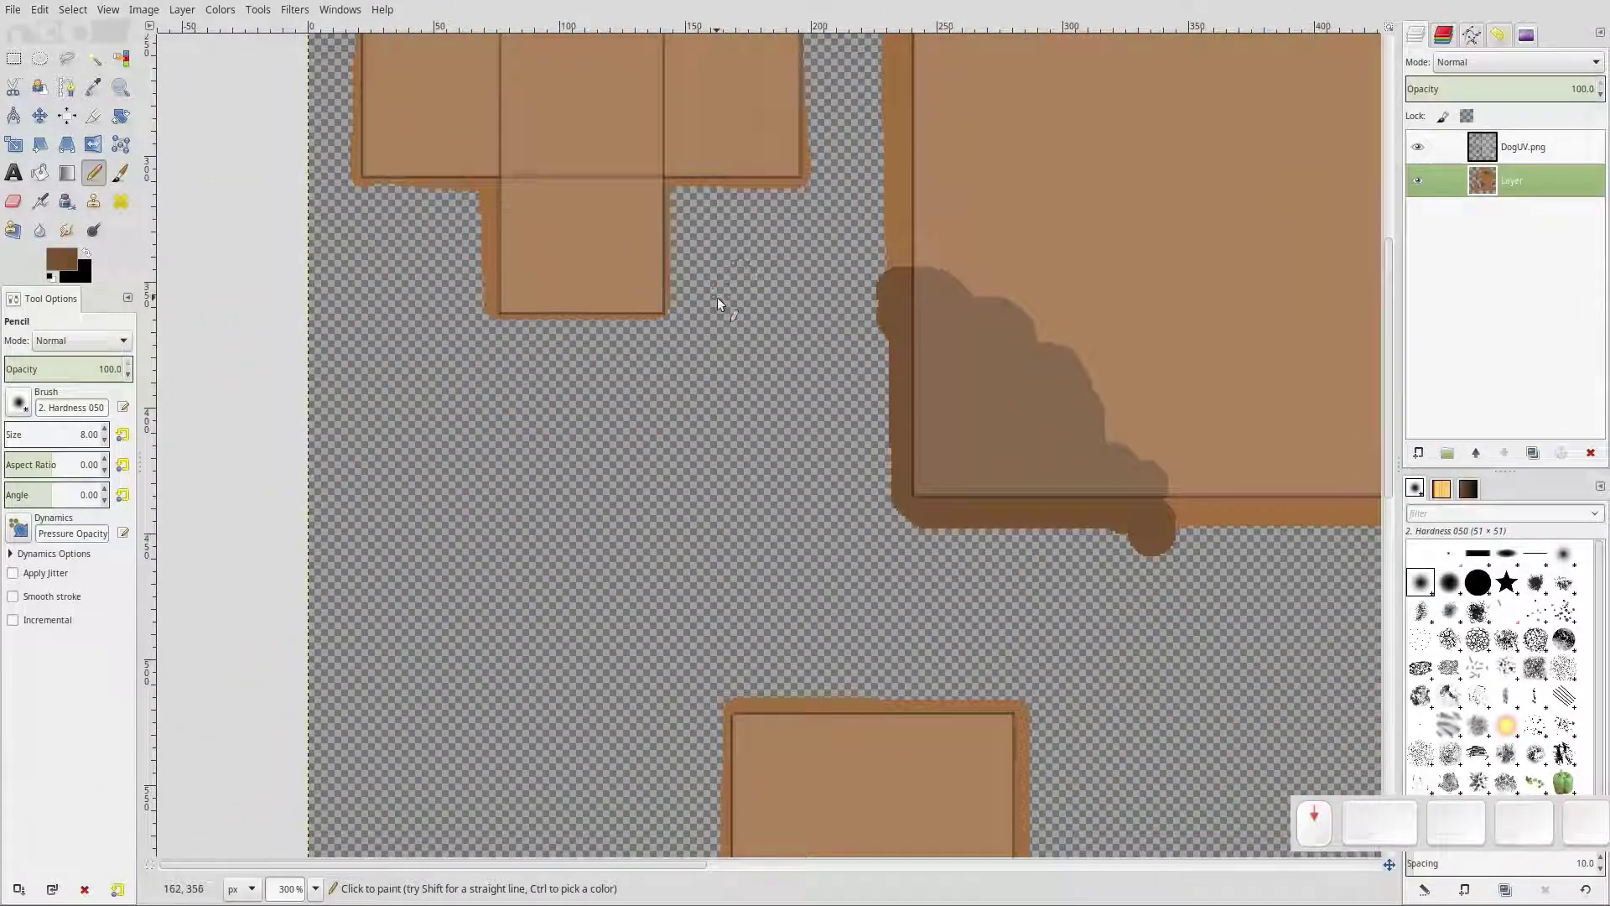
scroll(717, 297, down, 10)
scroll(788, 361, up, 15)
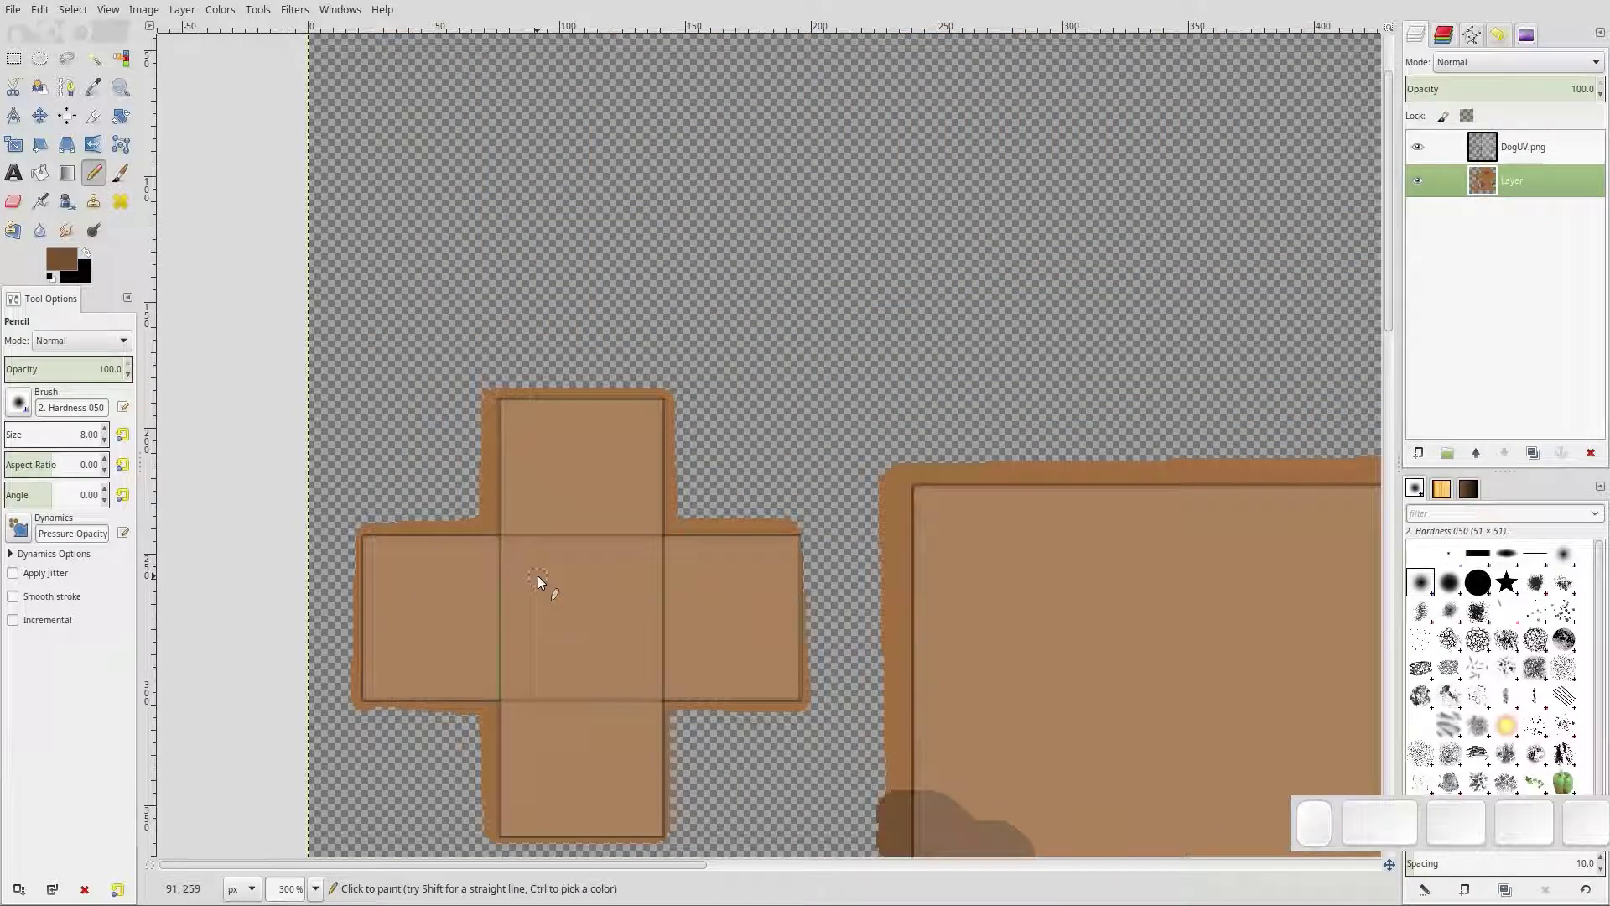
click(500, 535)
key(ctrl)
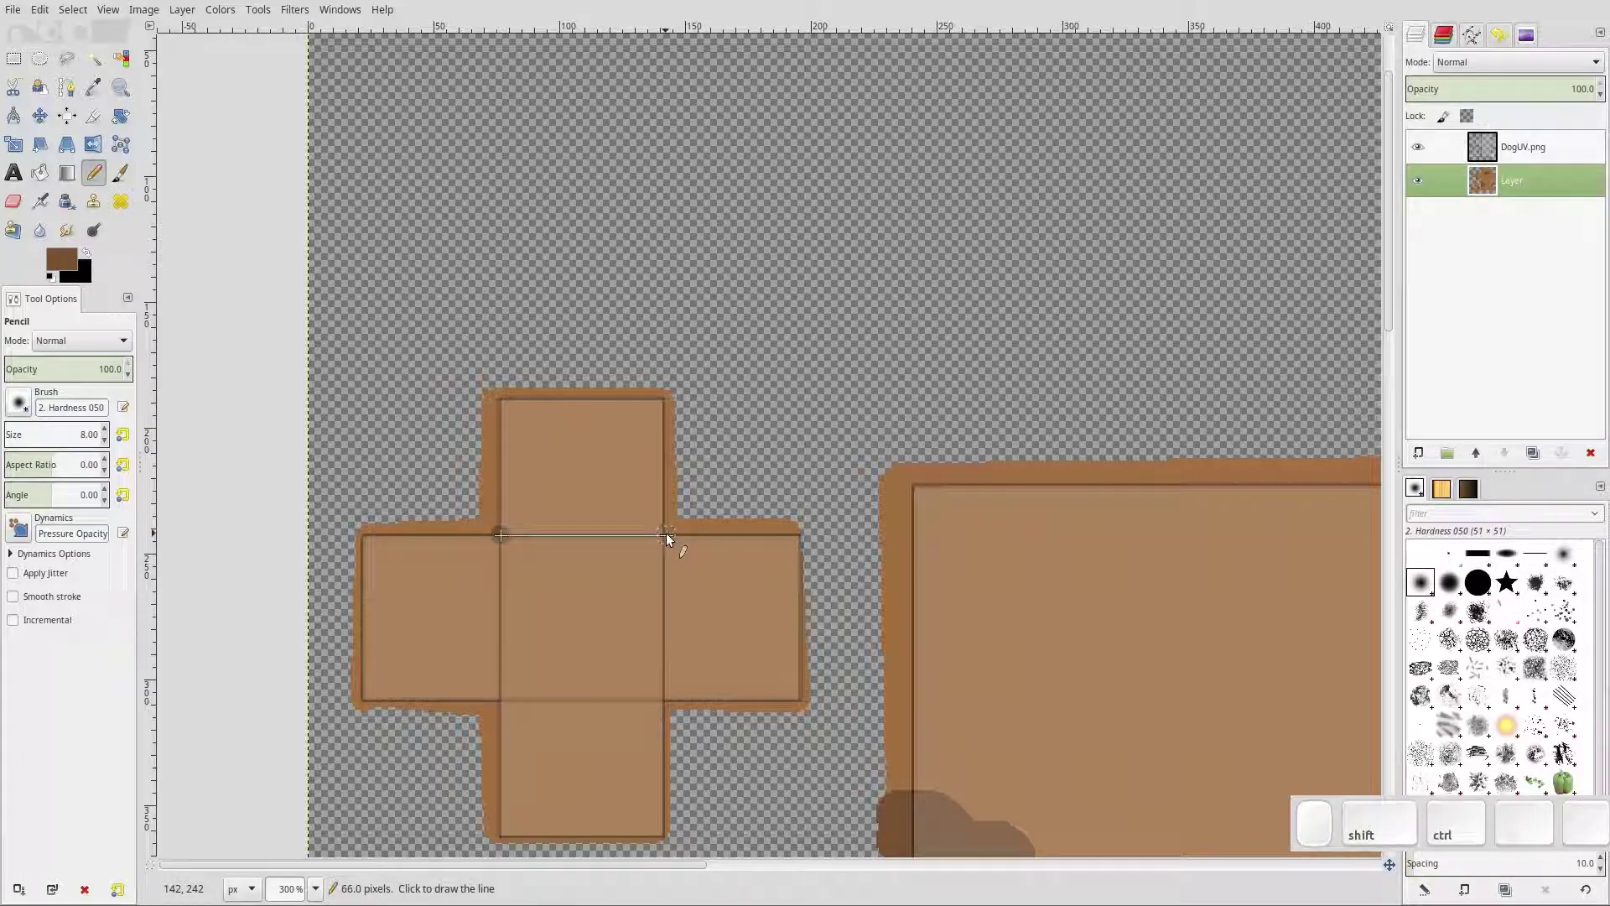
ctrl+shift+click(662, 533)
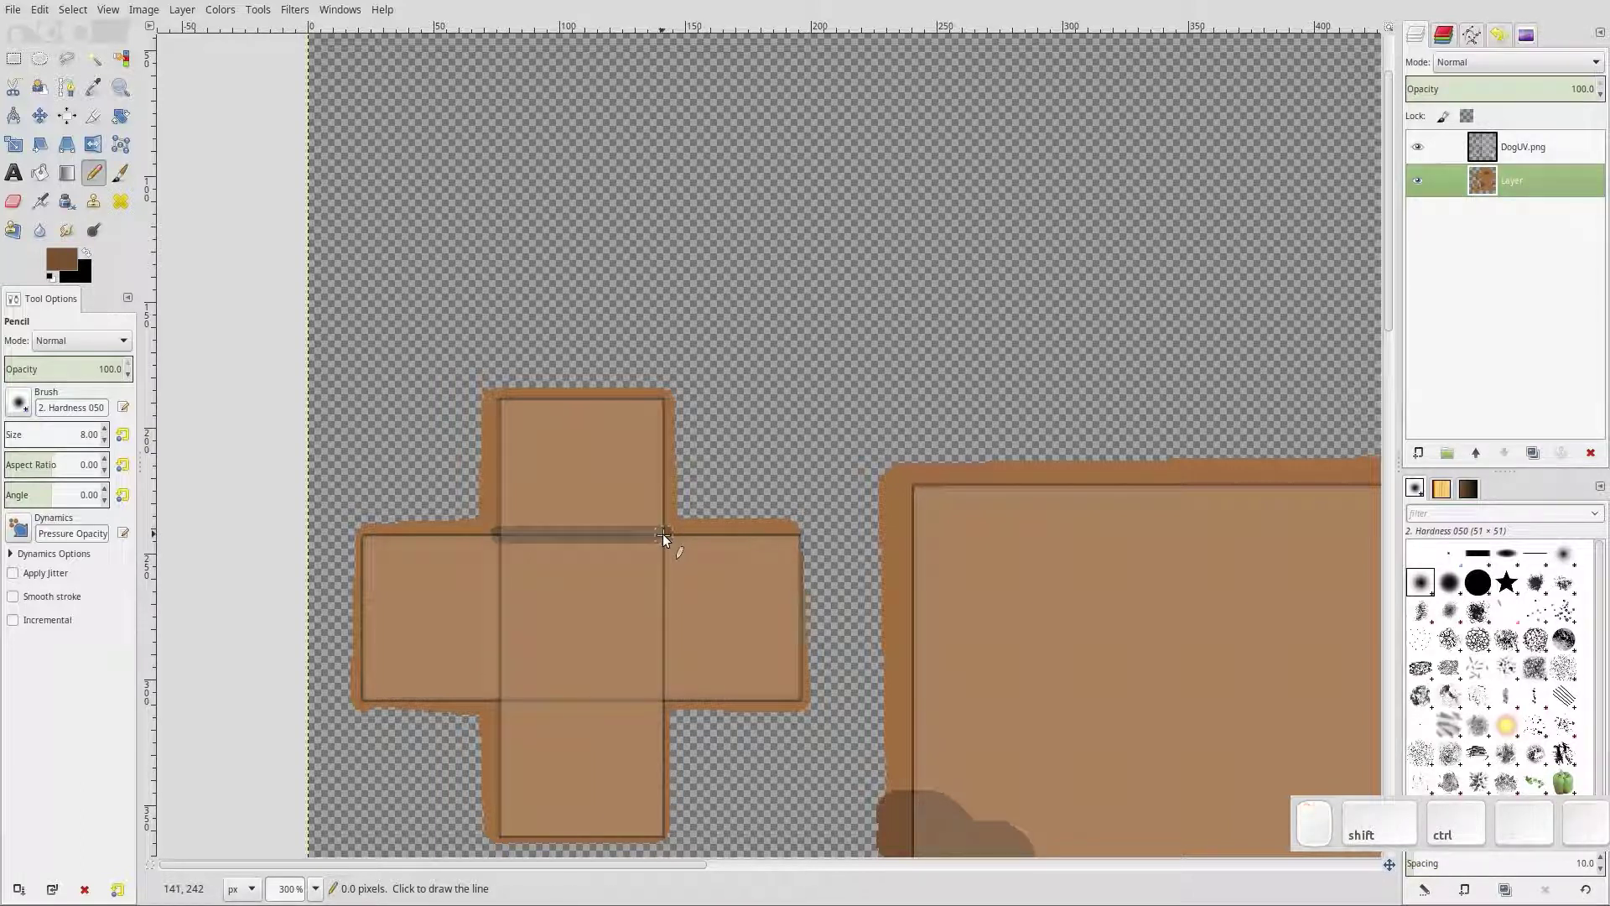
Complete the line into a downward-pointing triangular nose with two straight strokes and paint its inside darker brown
key(shift)
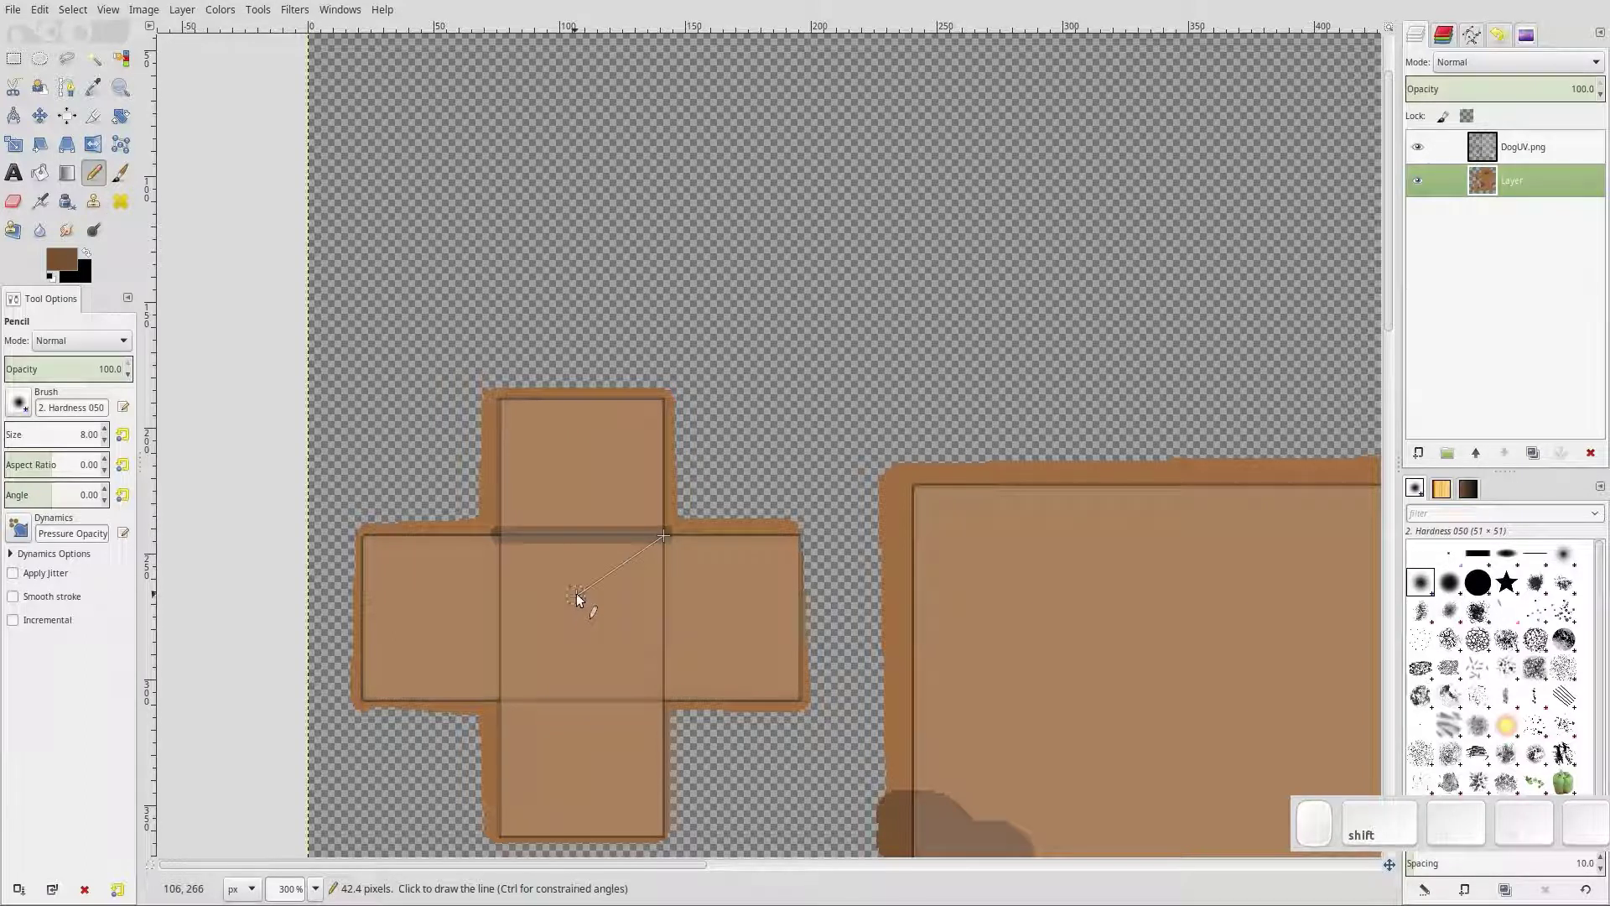
shift+click(583, 595)
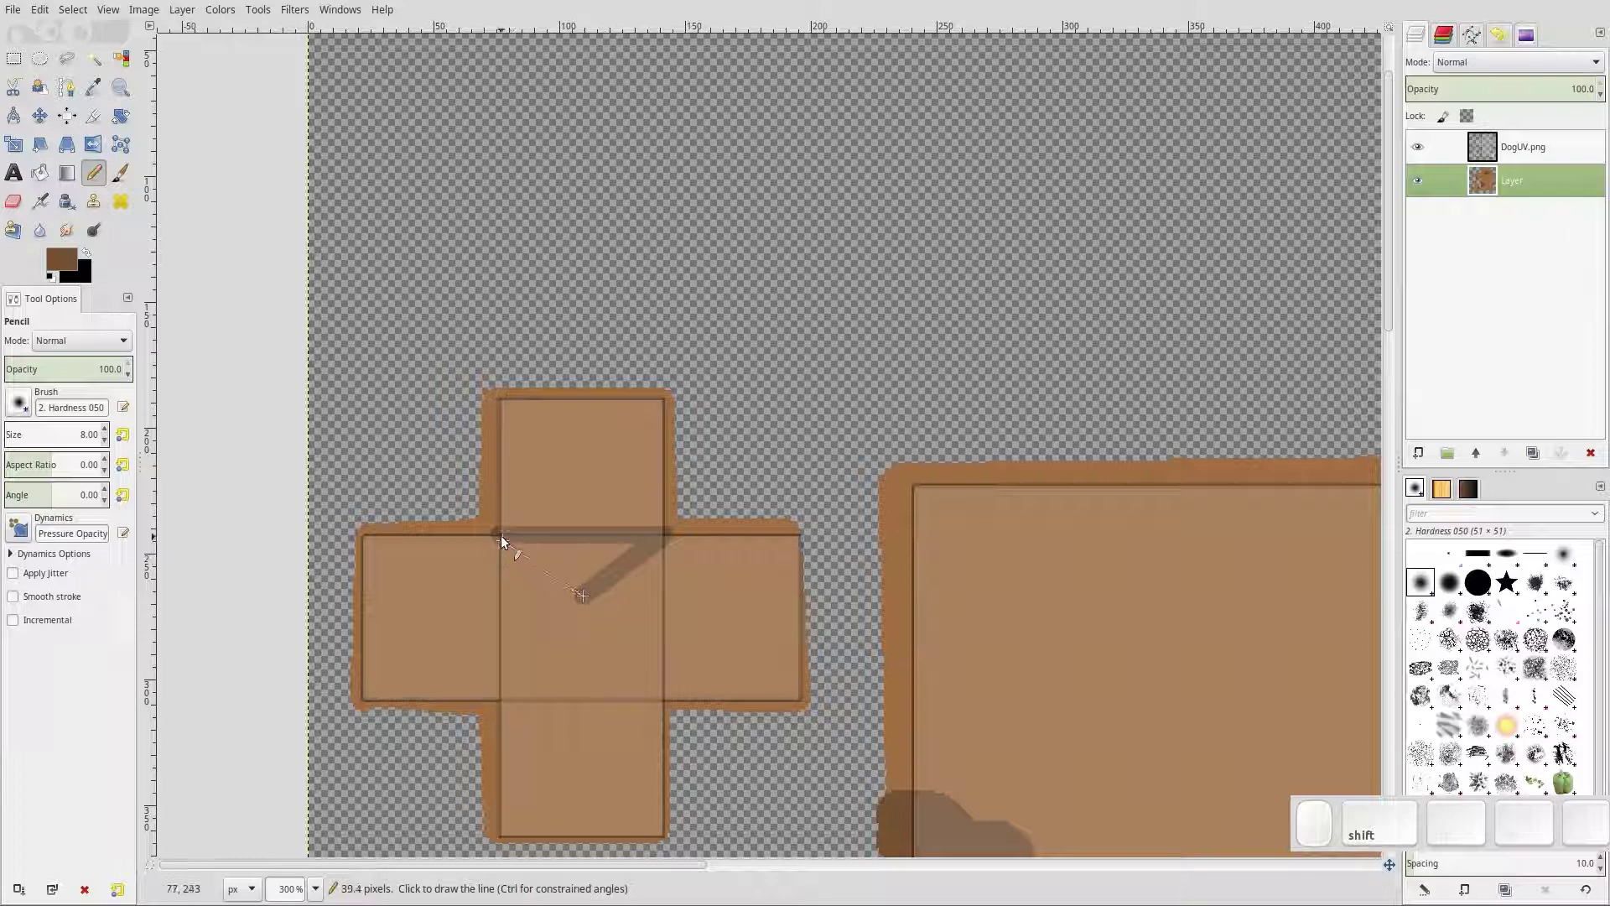
shift+click(502, 531)
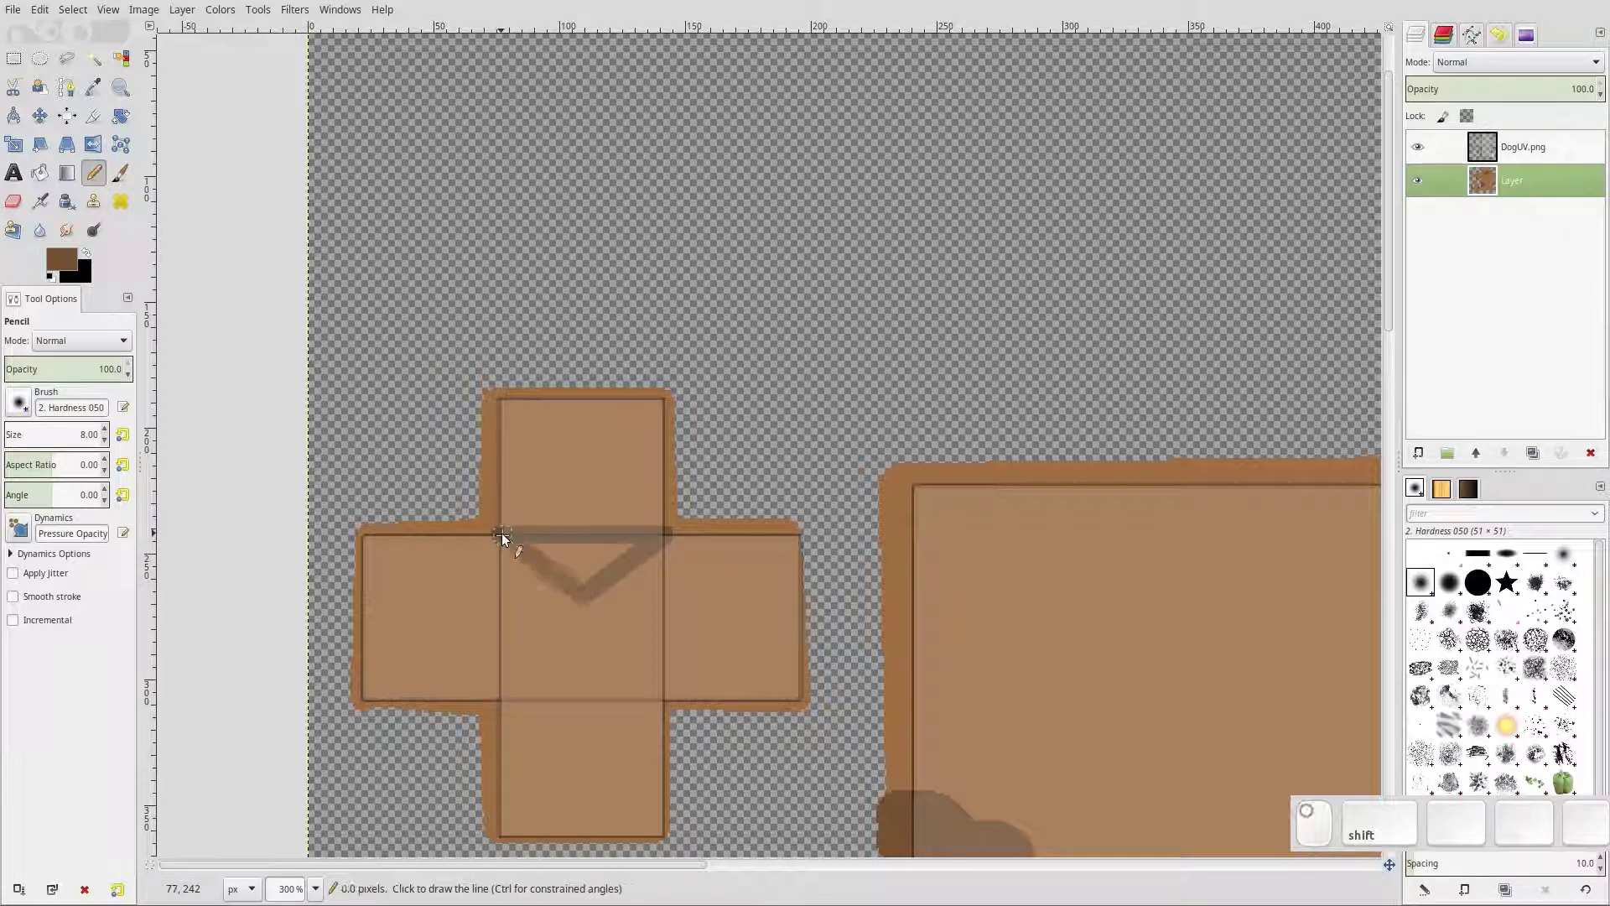
mouse_move(579, 583)
mouse_down()
mouse_move(553, 563)
mouse_move(592, 582)
mouse_up()
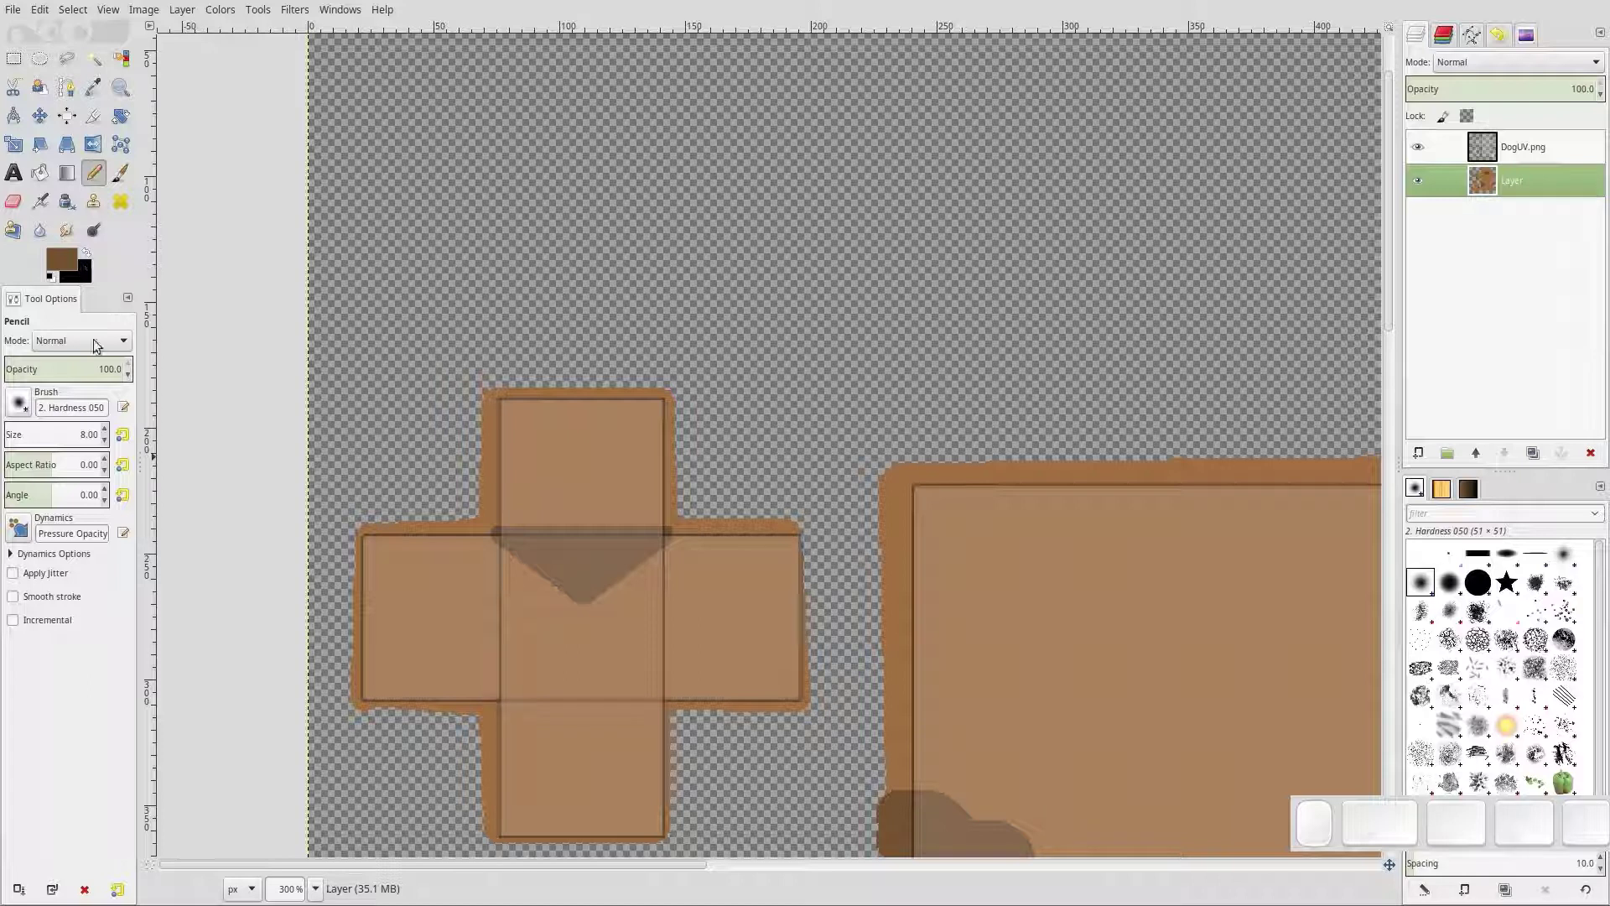
Set the pencil size to 4 and dot darker brown freckles on the snout's side face nearest the body layout
click(48, 436)
click(703, 597)
scroll(65, 436, up, 3)
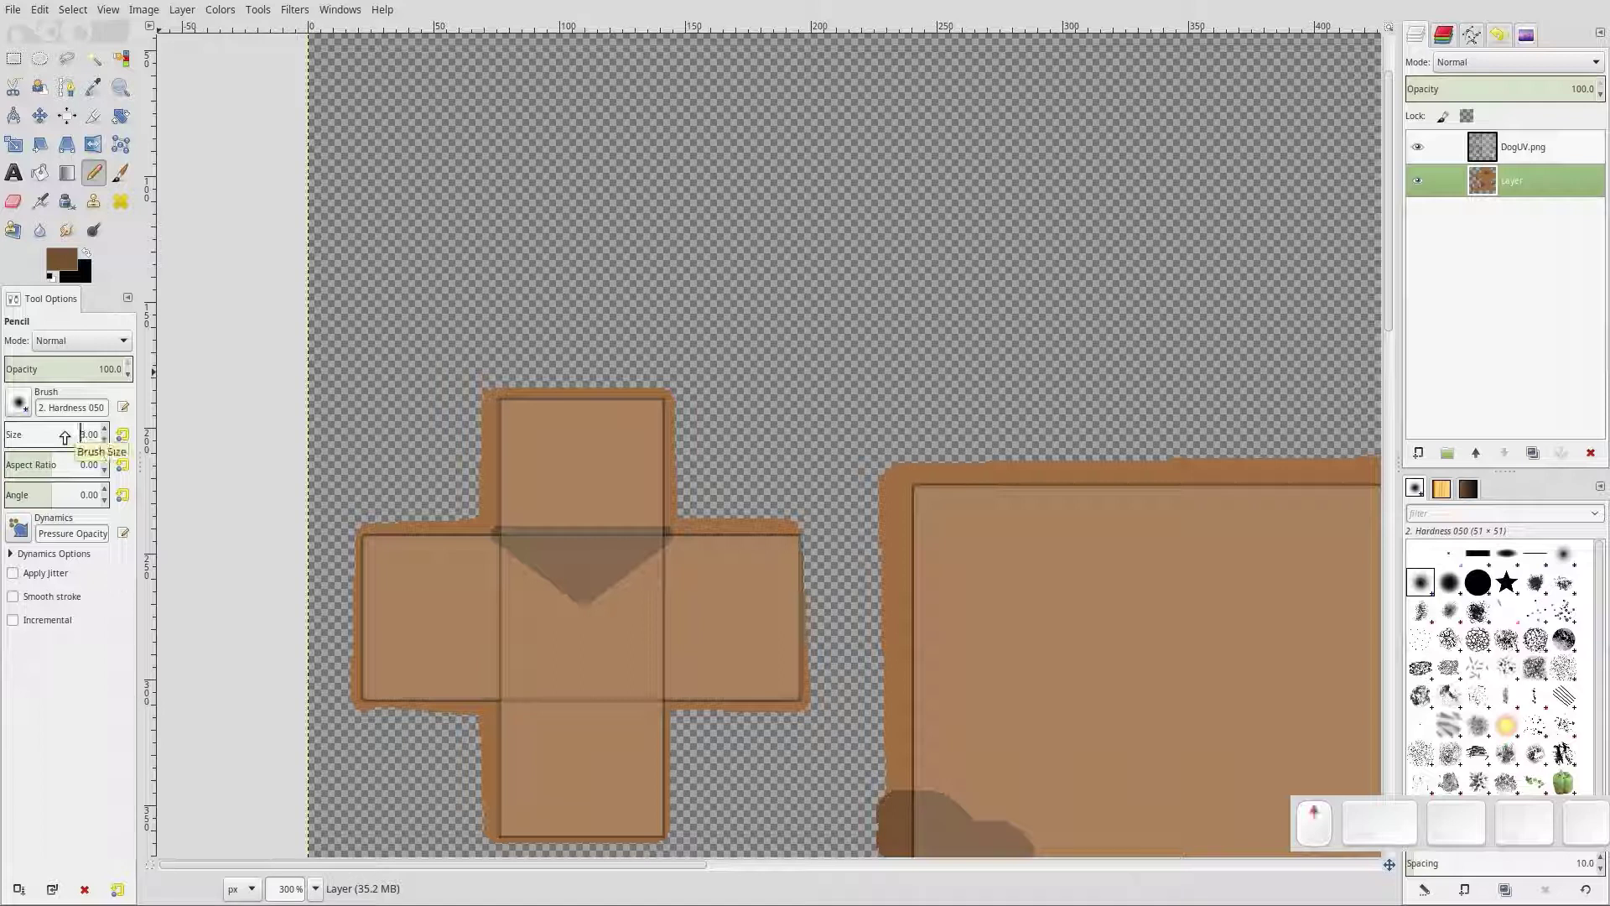
click(704, 586)
click(749, 562)
click(706, 639)
click(739, 649)
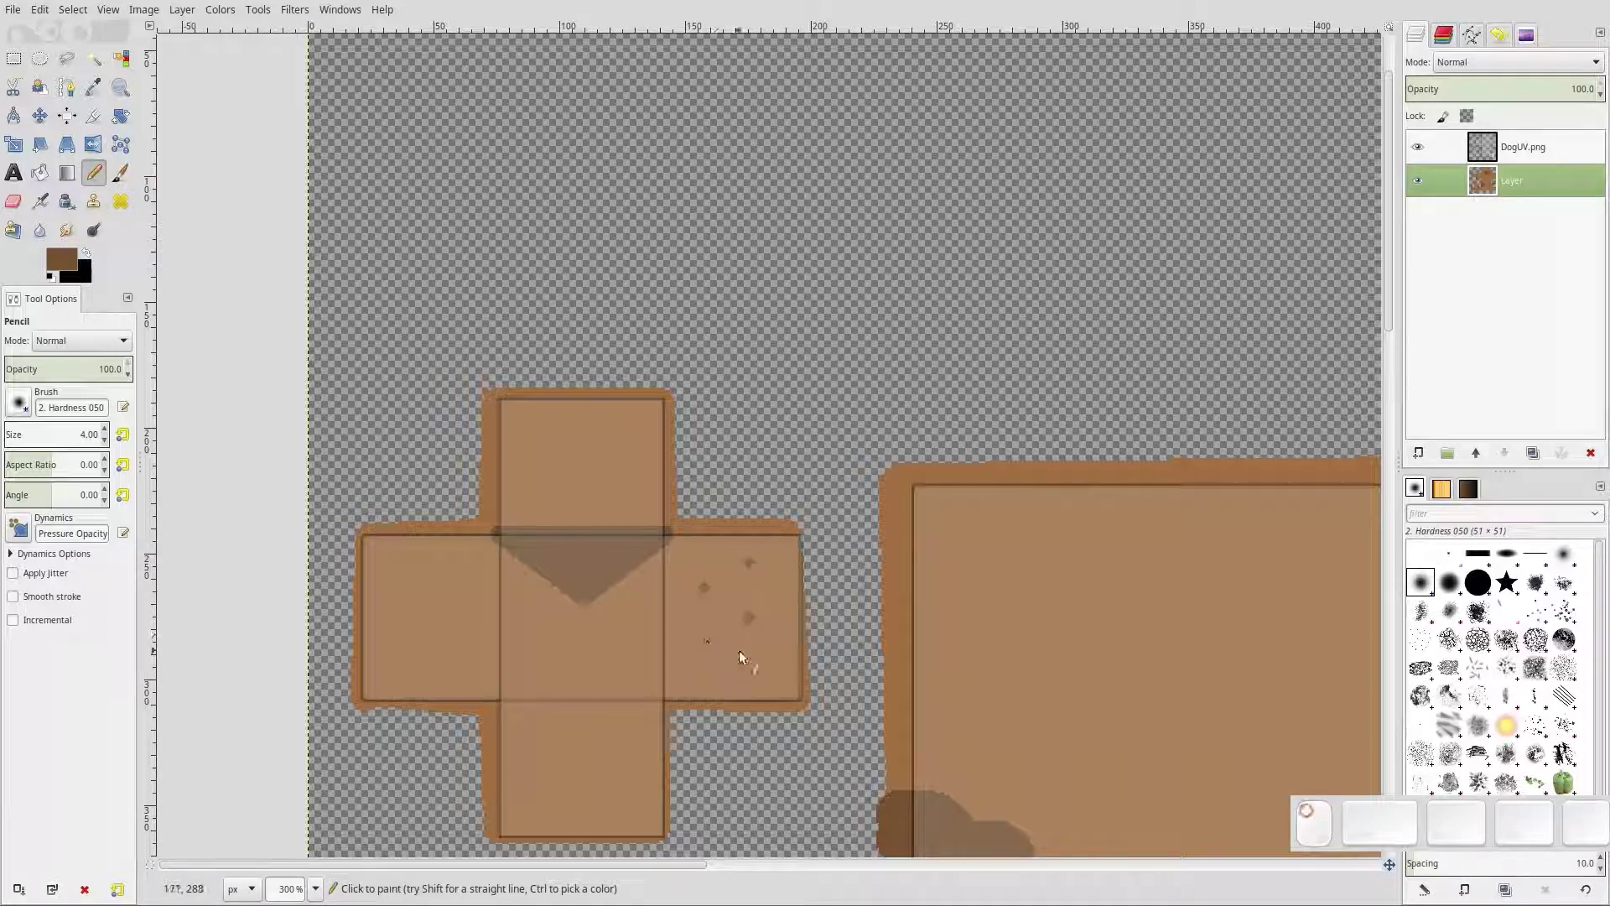
Scatter six darker brown freckles over the snout's opposite side face and add one more to the first side face
click(383, 578)
click(449, 575)
click(466, 623)
click(455, 648)
click(422, 610)
click(414, 666)
click(412, 633)
click(383, 636)
click(424, 644)
click(774, 586)
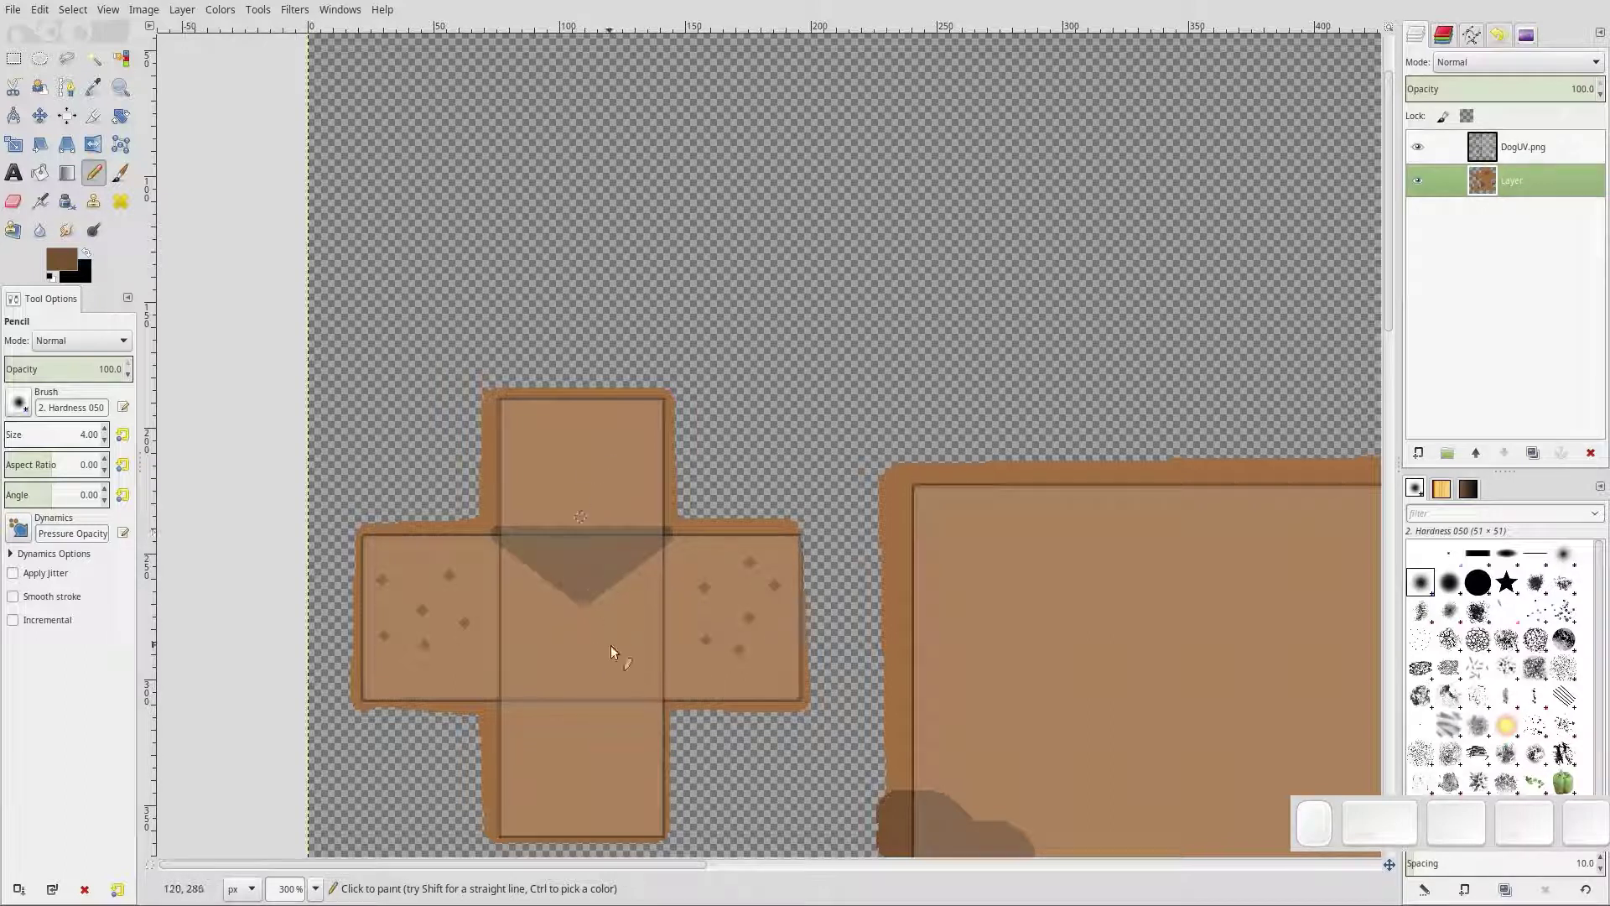
Dot three darker brown freckles on each side of the triangular nose on the snout's centre face
click(525, 589)
click(545, 609)
click(643, 623)
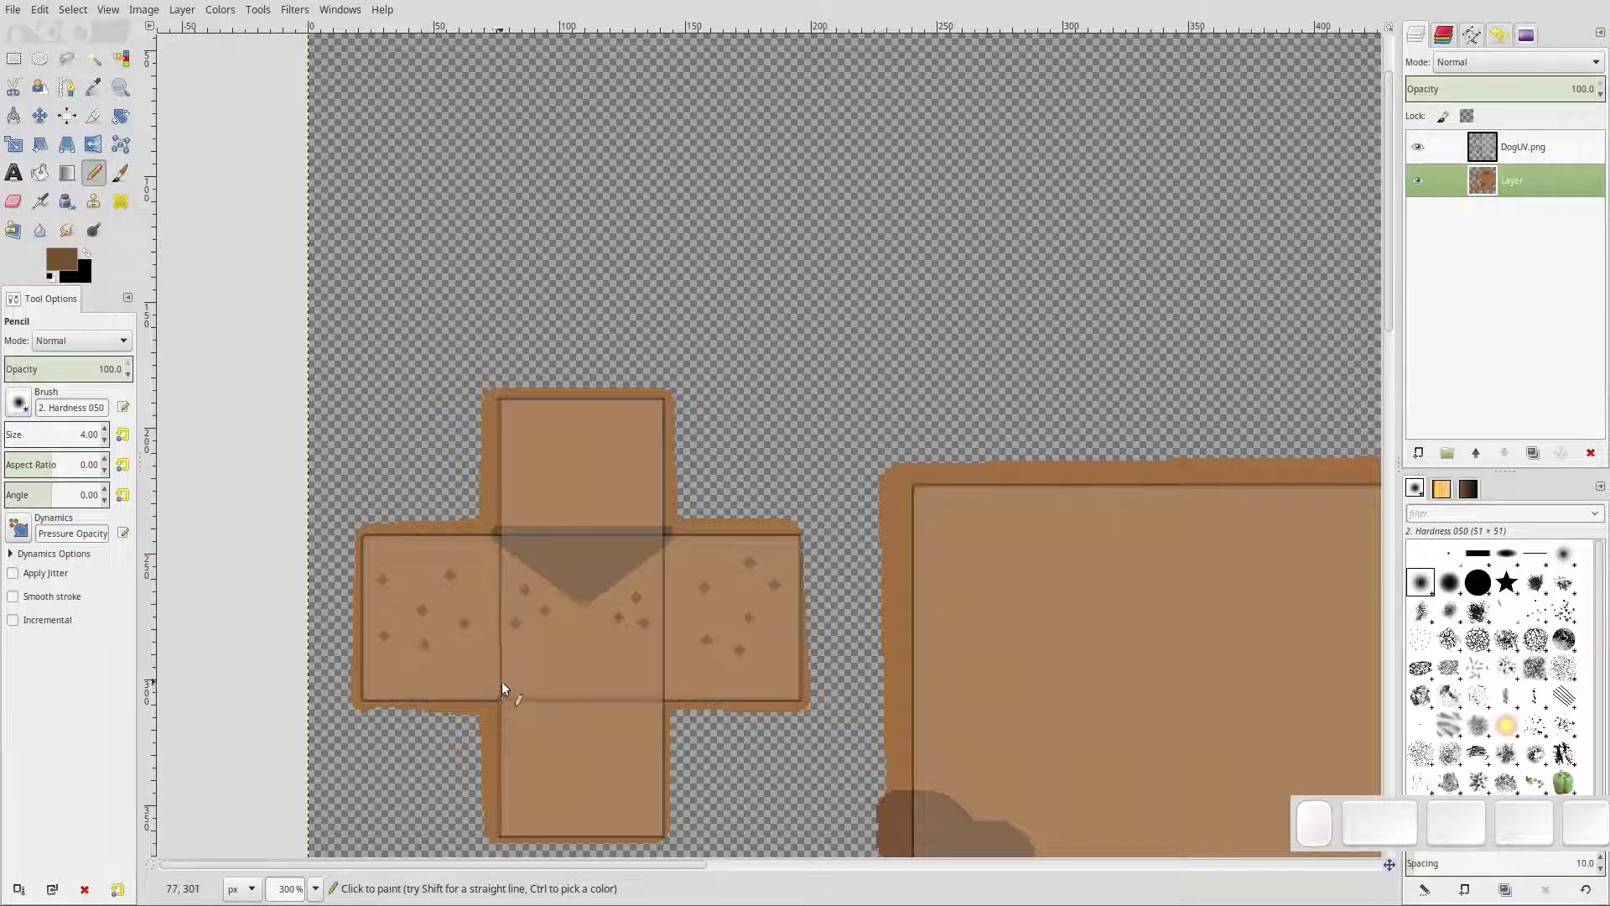
Switch the foreground colour to black and draw a straight horizontal mouth line across the lower part of the snout's centre face
click(87, 253)
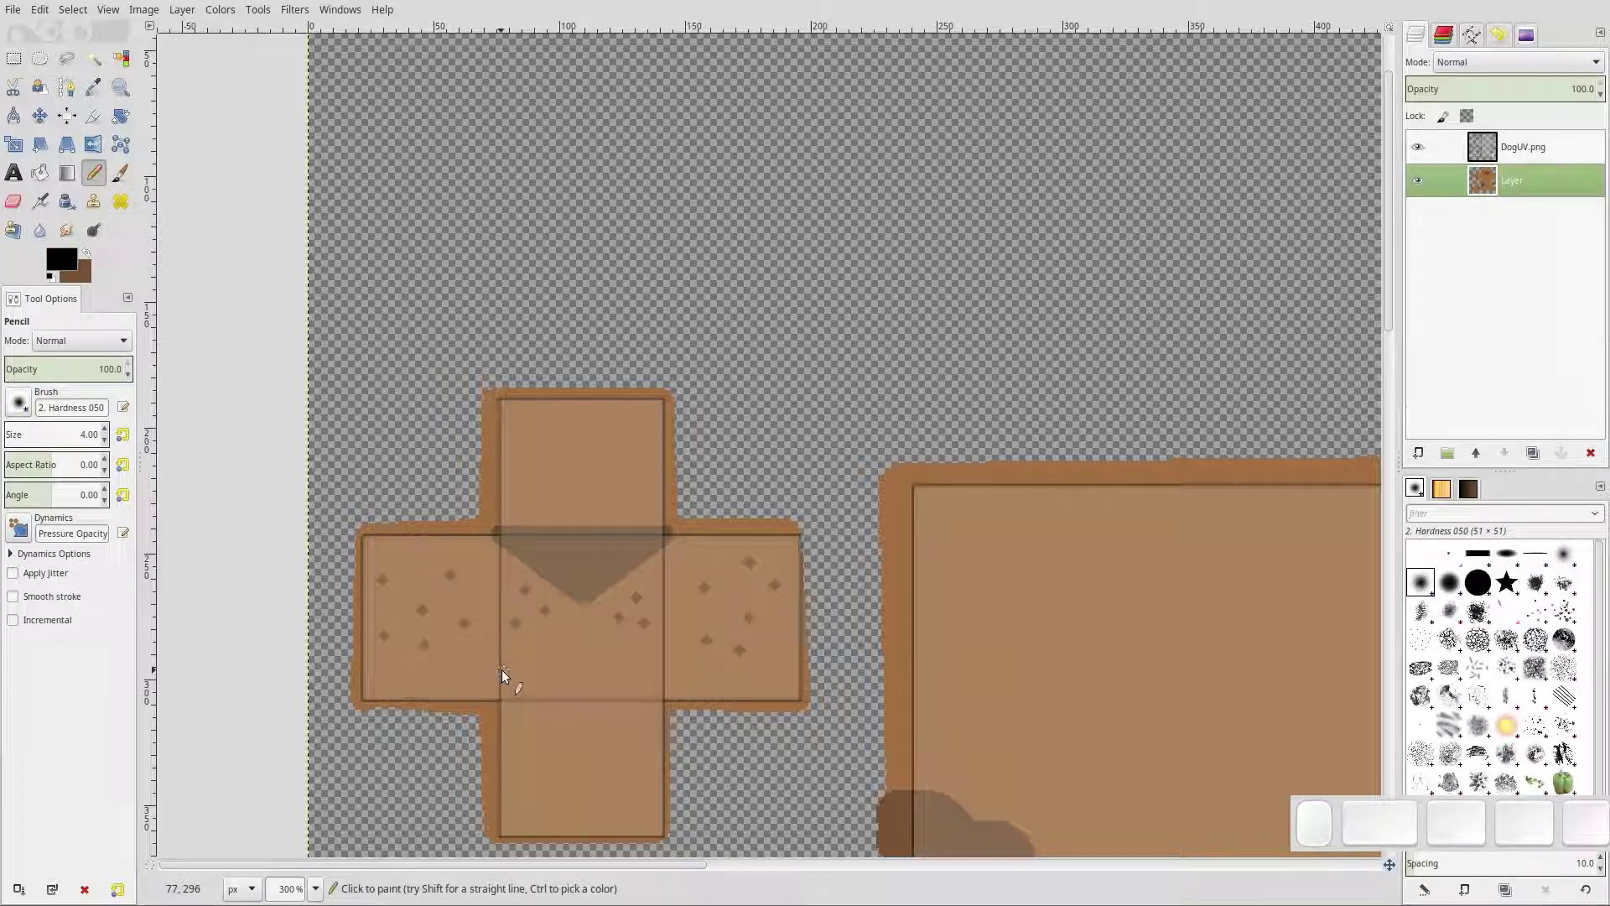
key(shift)
key(ctrl)
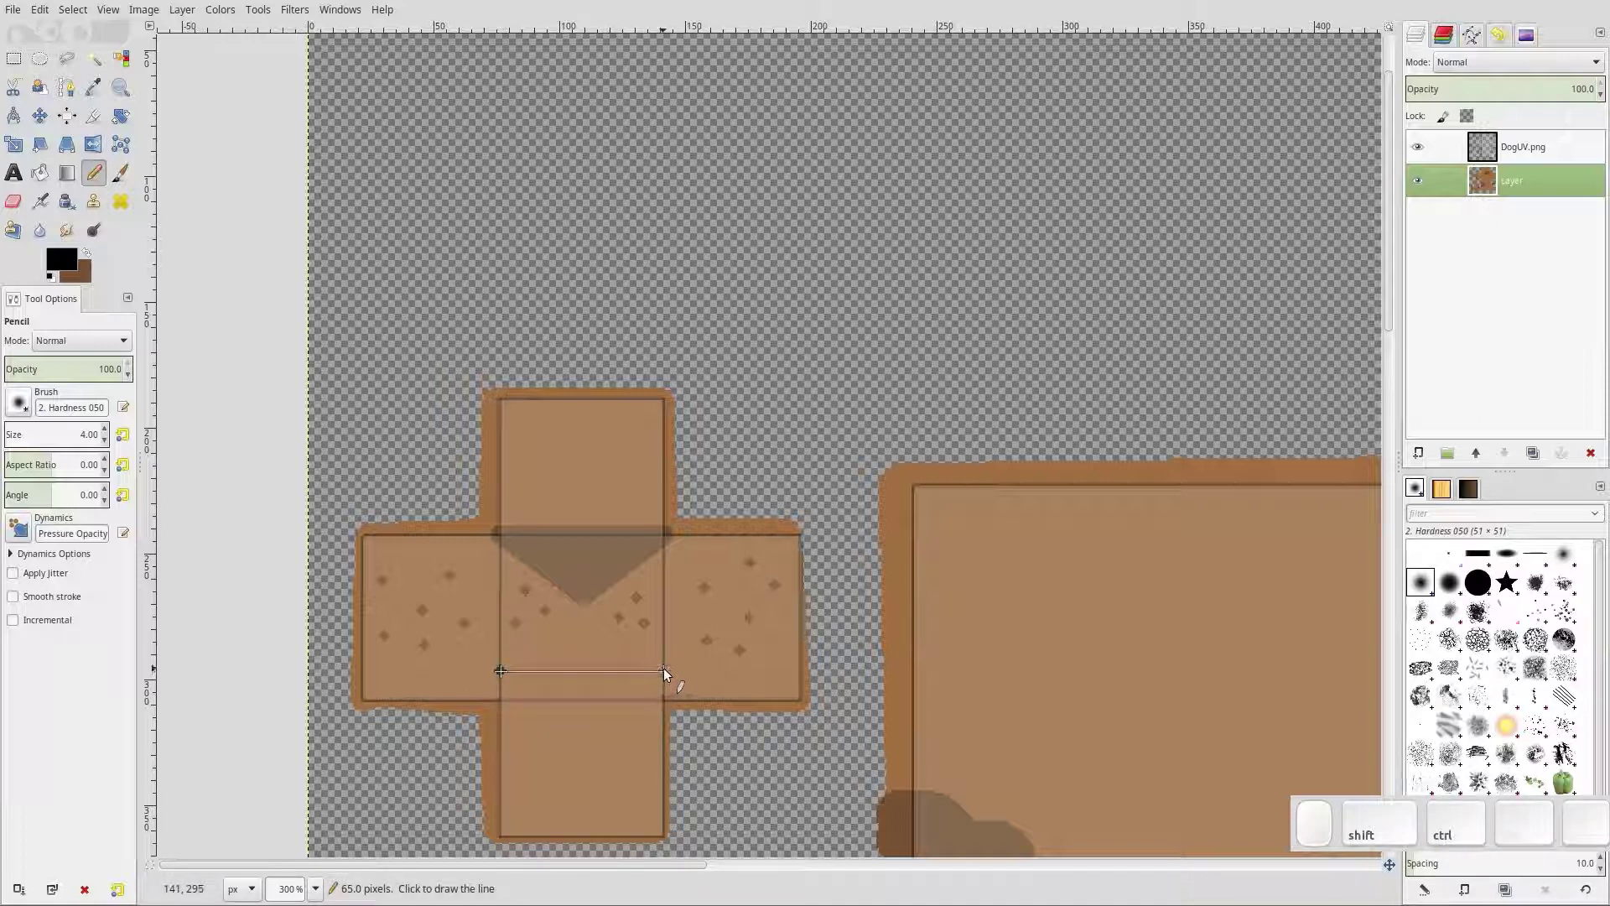
ctrl+shift+click(663, 670)
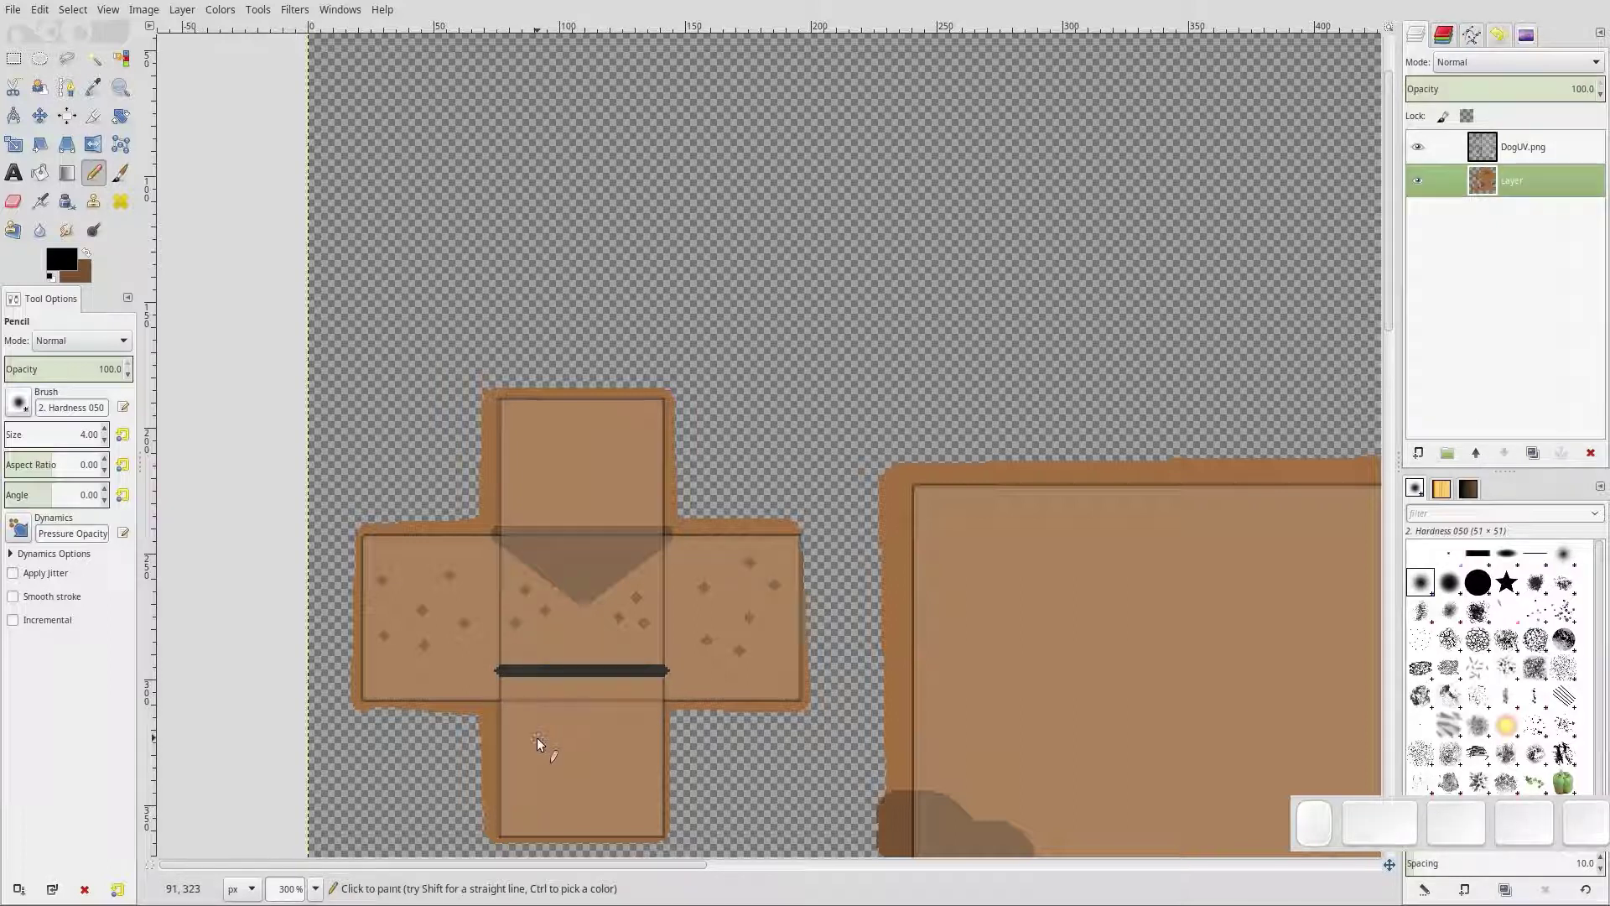
Rotate the whole image 90° clockwise and check the resulting layout
click(144, 9)
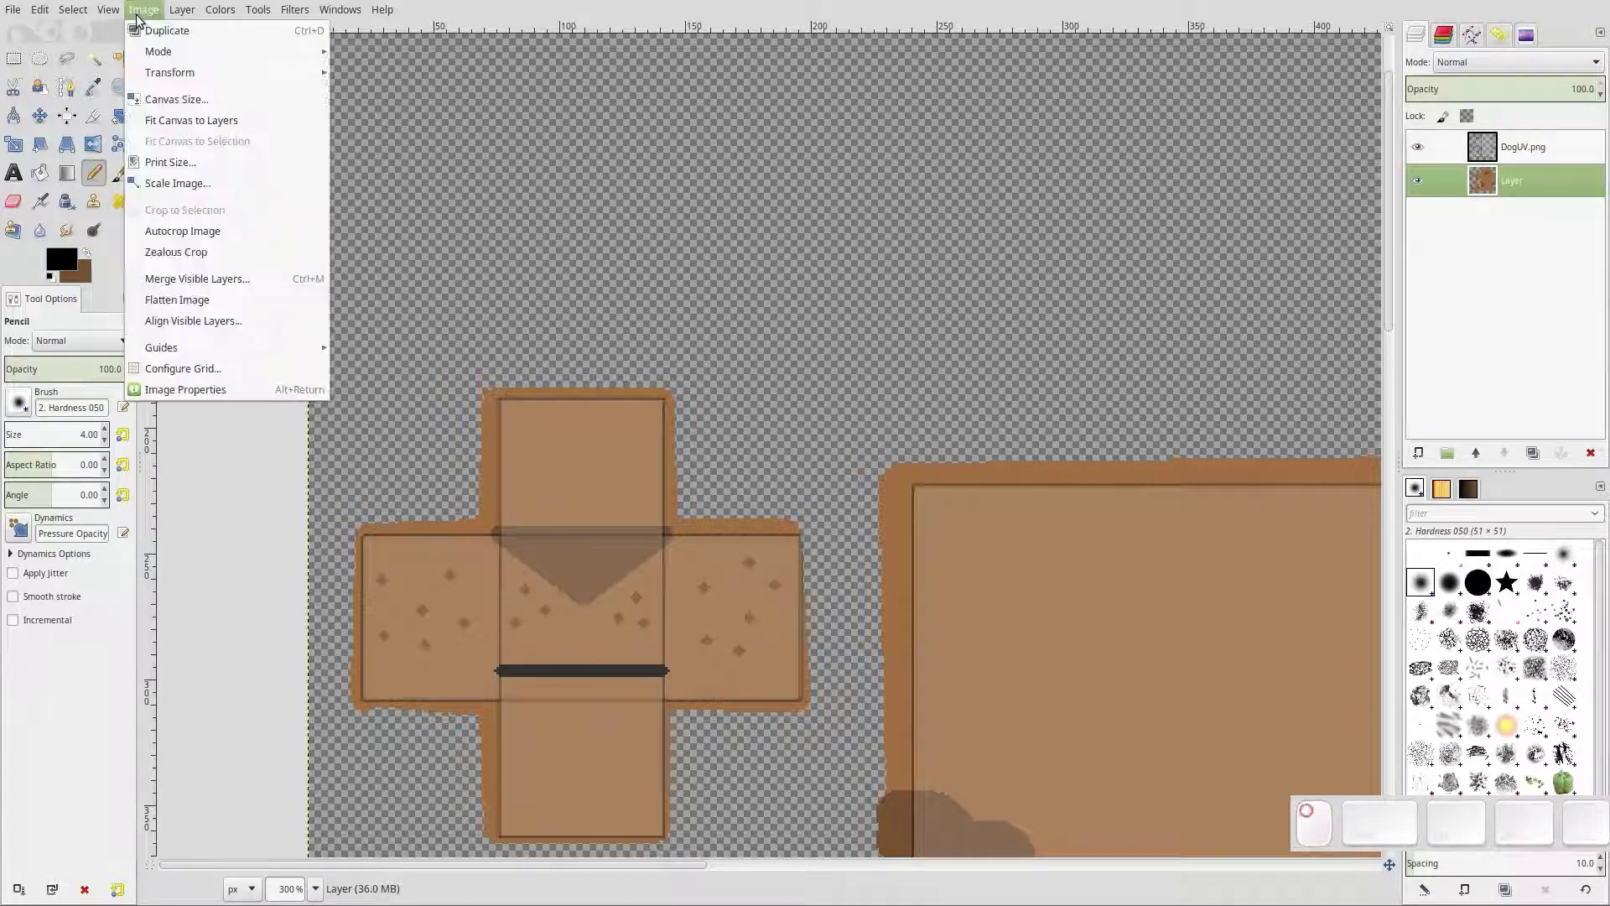
mouse_move(157, 78)
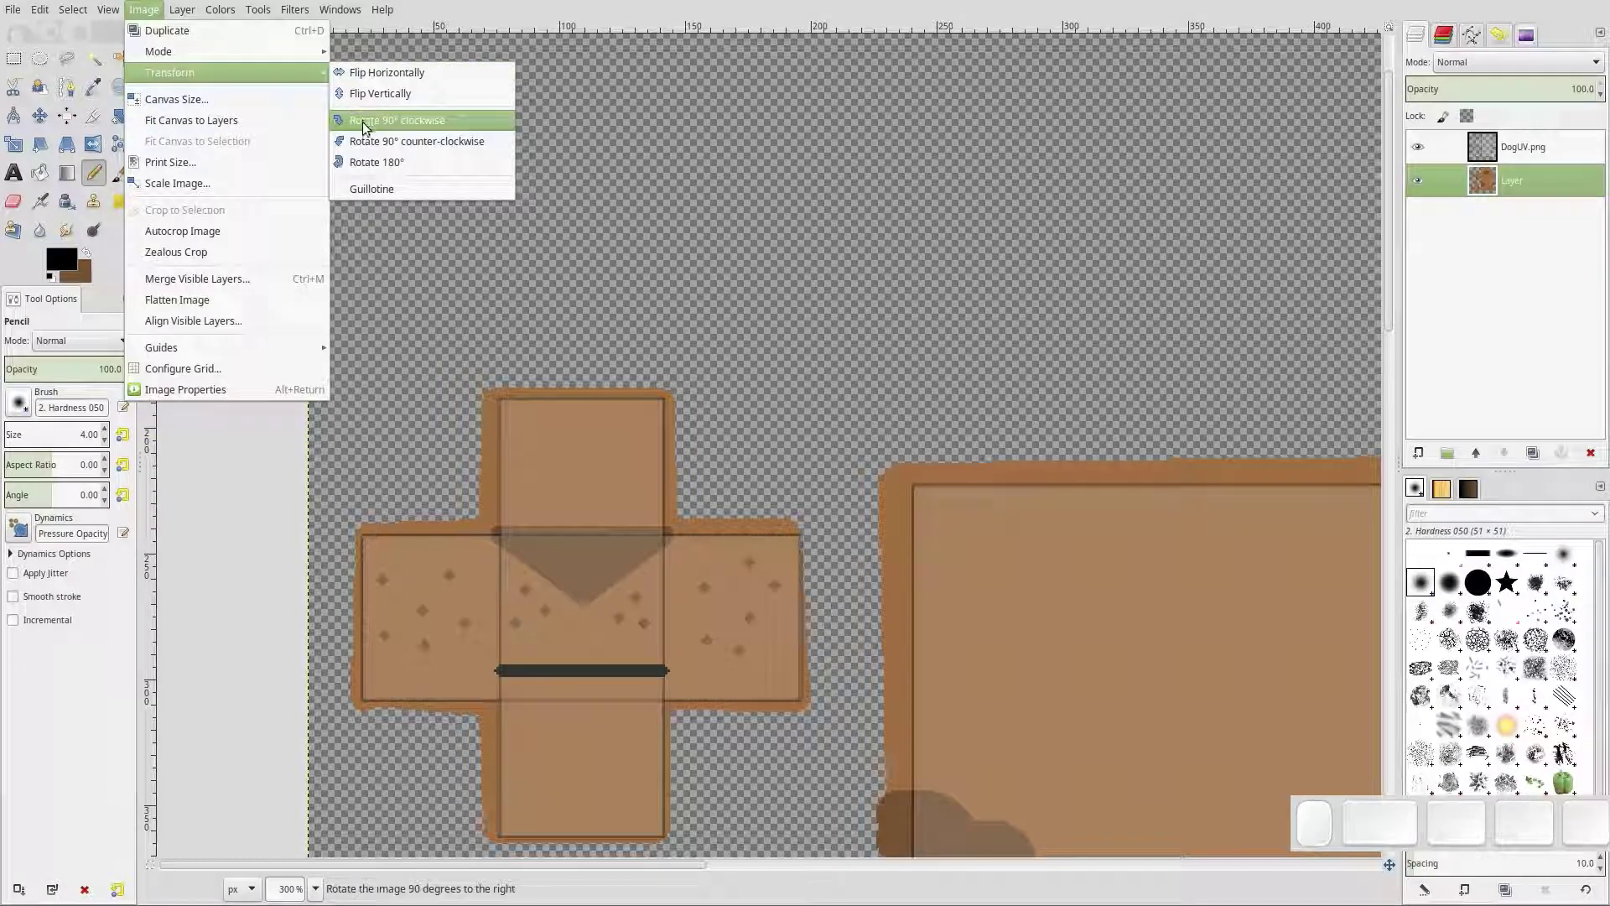
click(394, 120)
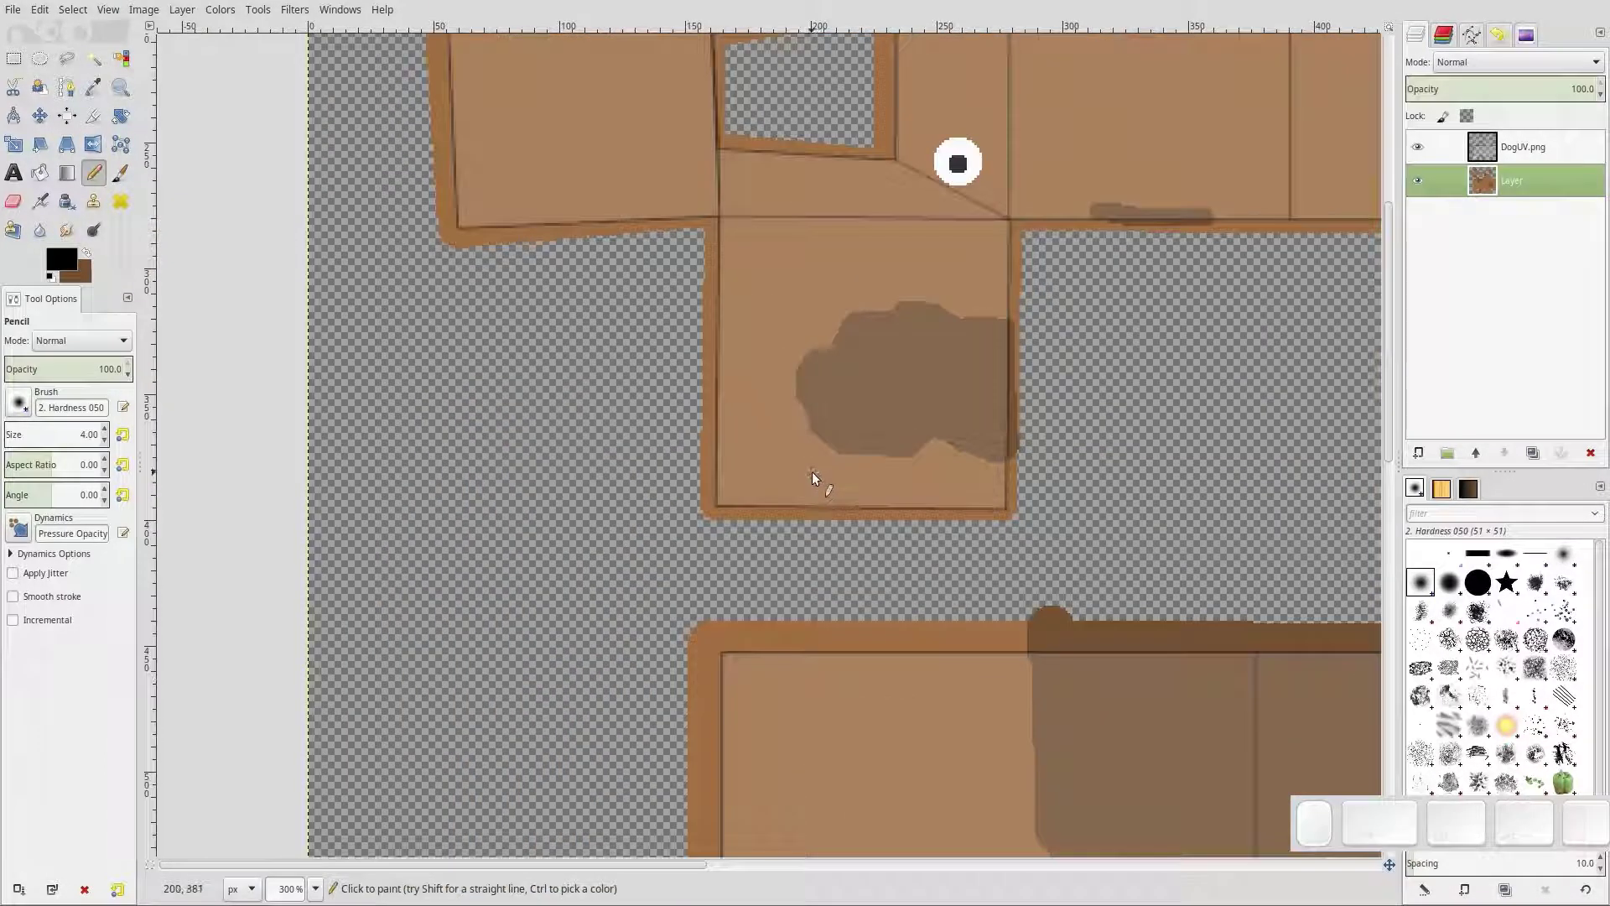
ctrl+scroll(812, 471, down, 3)
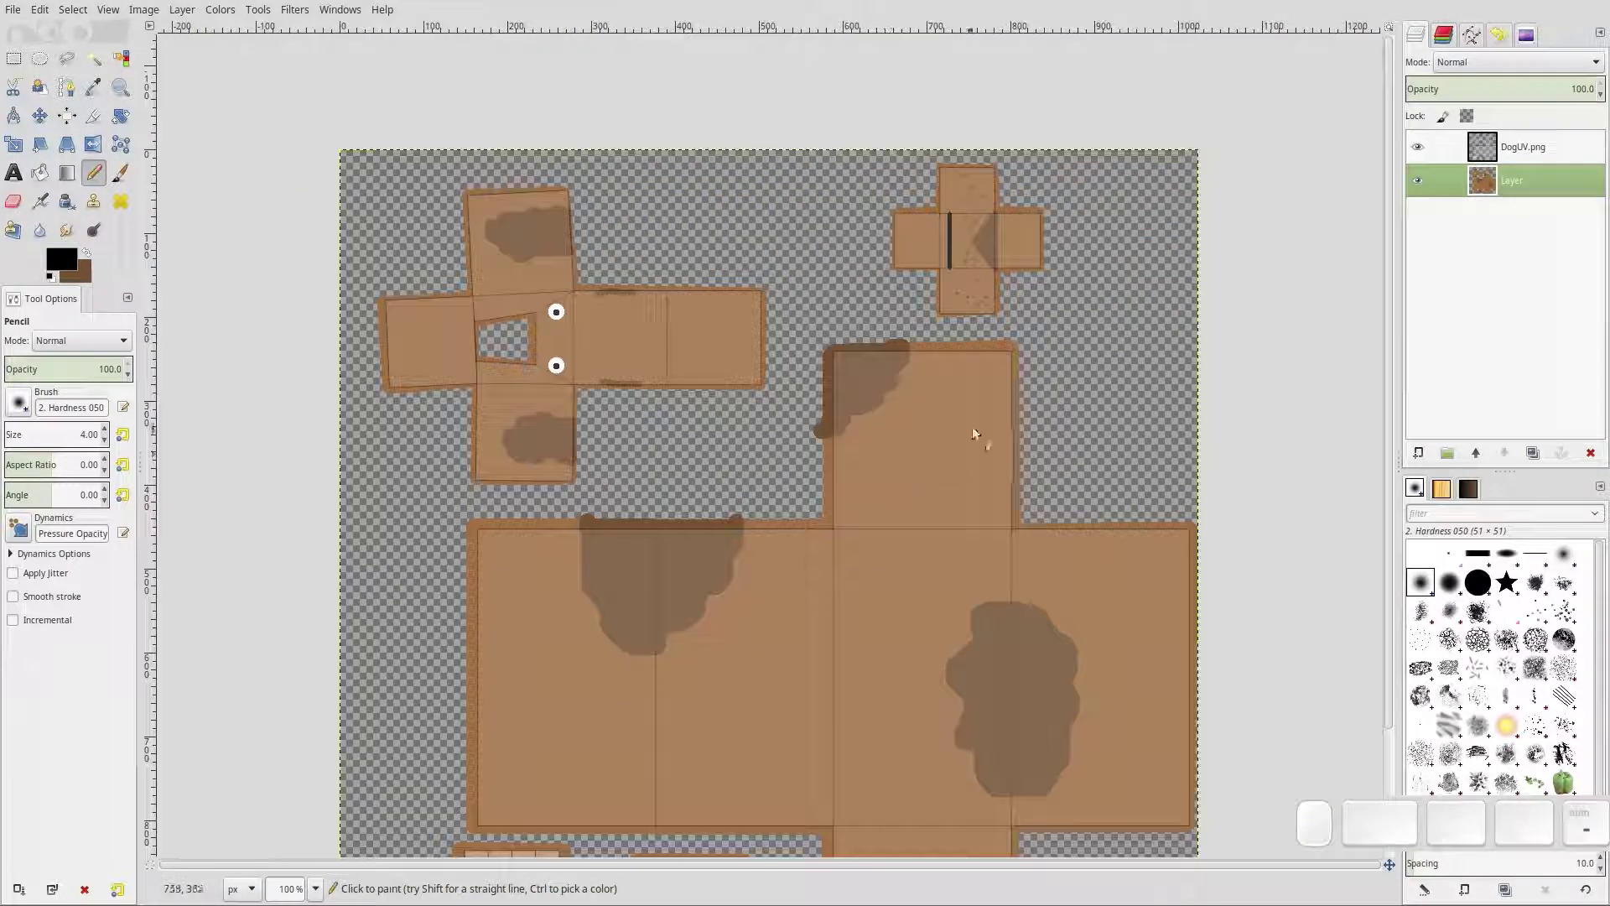
scroll(926, 471, down, 4)
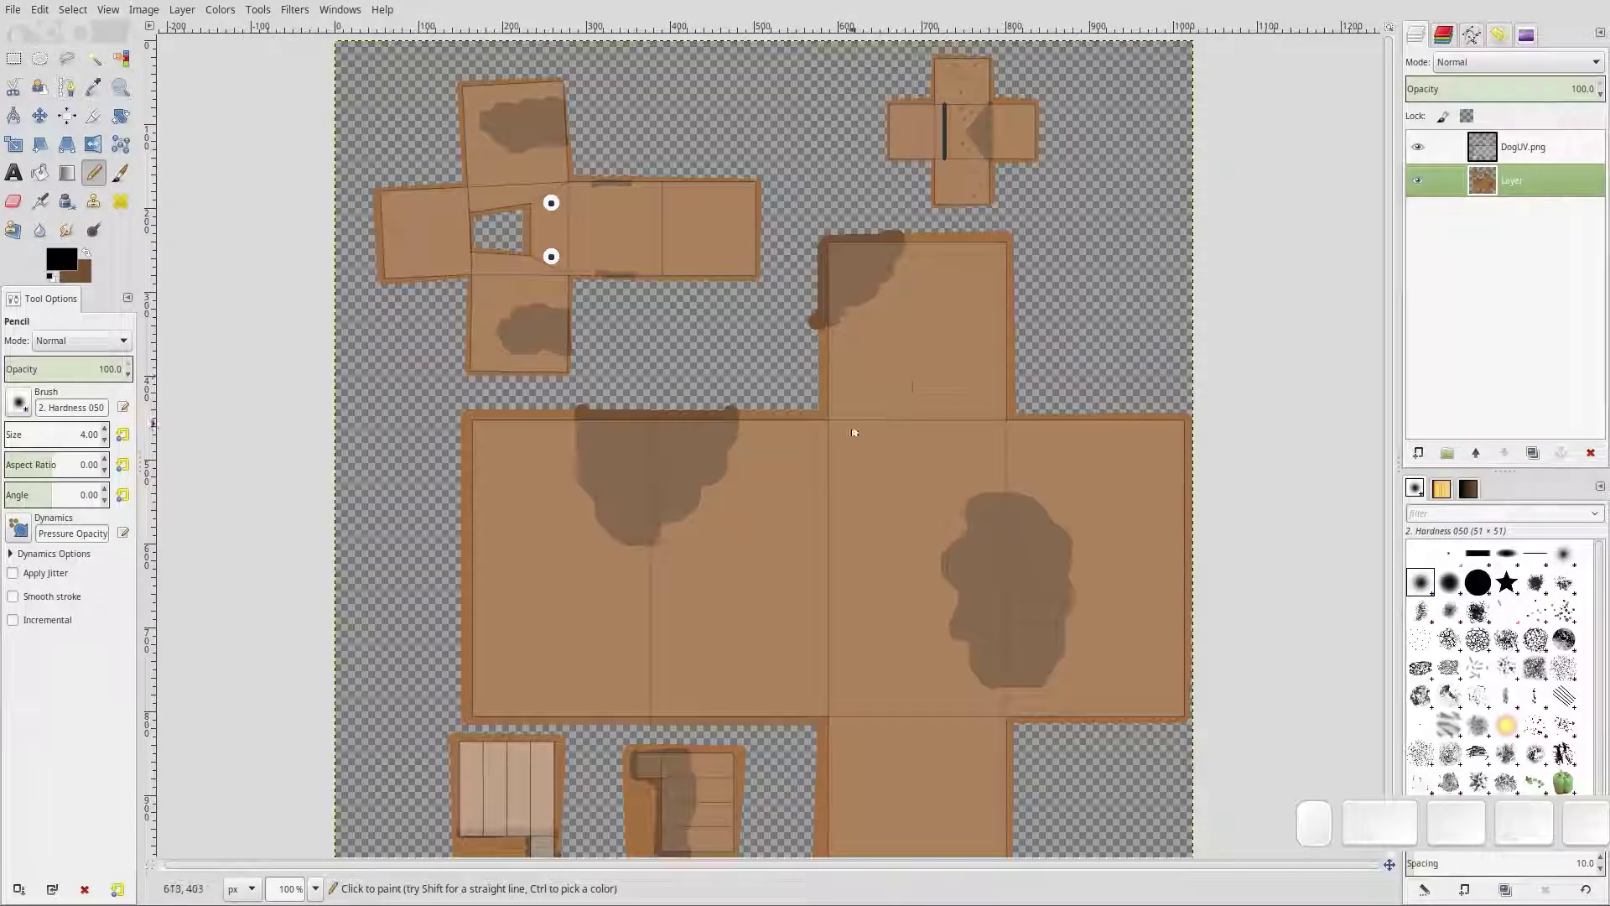
scroll(844, 430, up, 1)
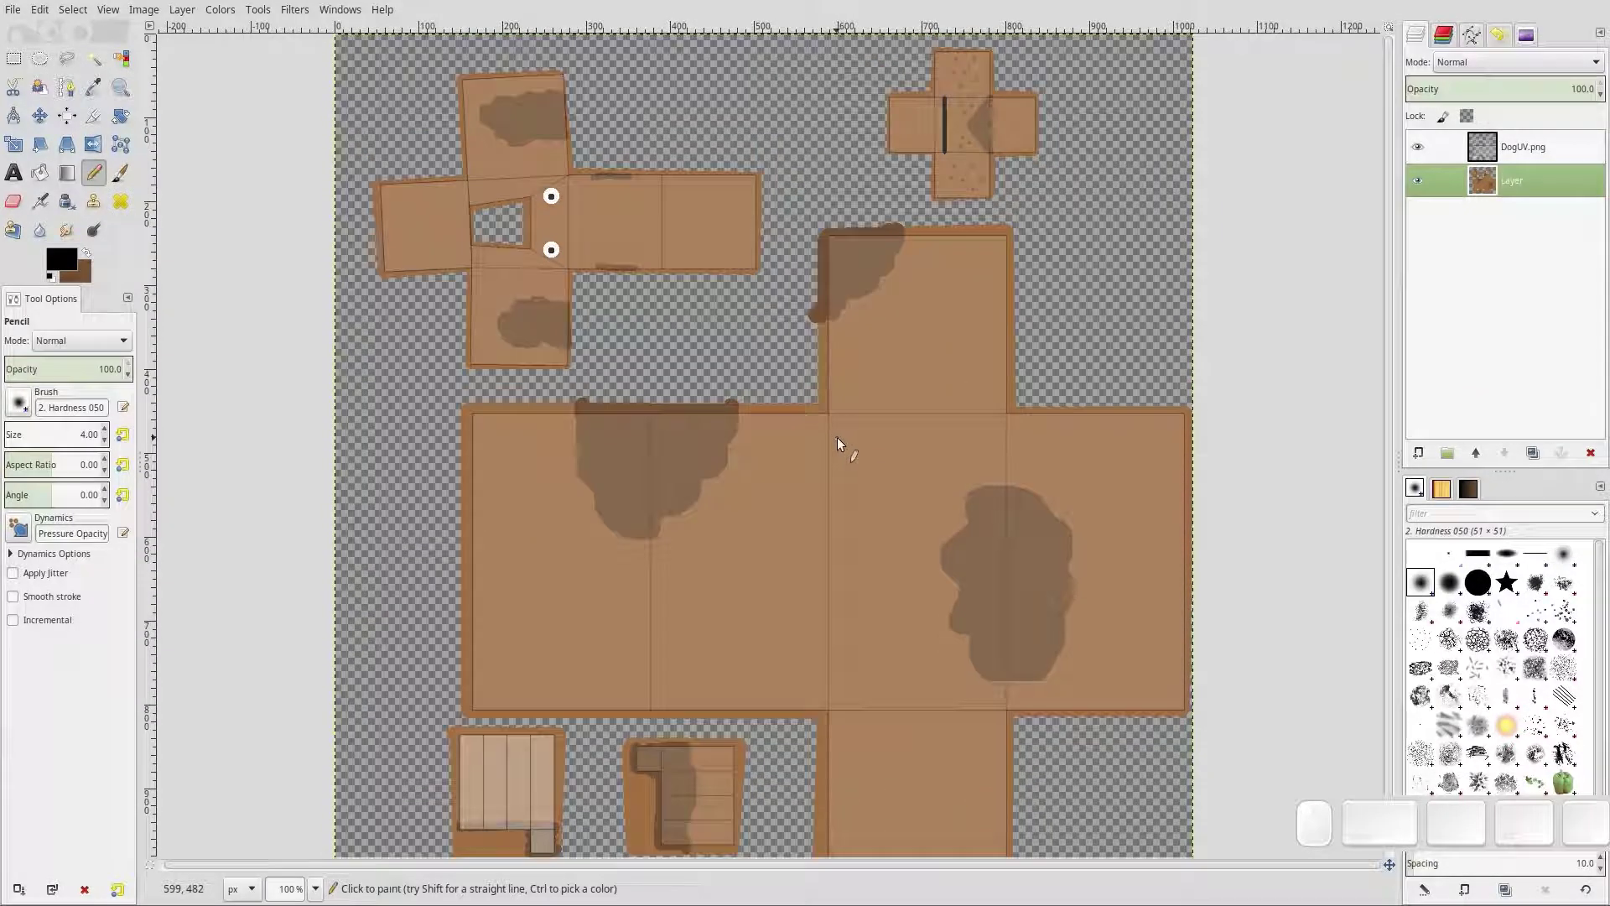
Hide the DogUV.png layout layer so only the painted texture layer is shown
click(1418, 149)
mouse_move(0, 0)
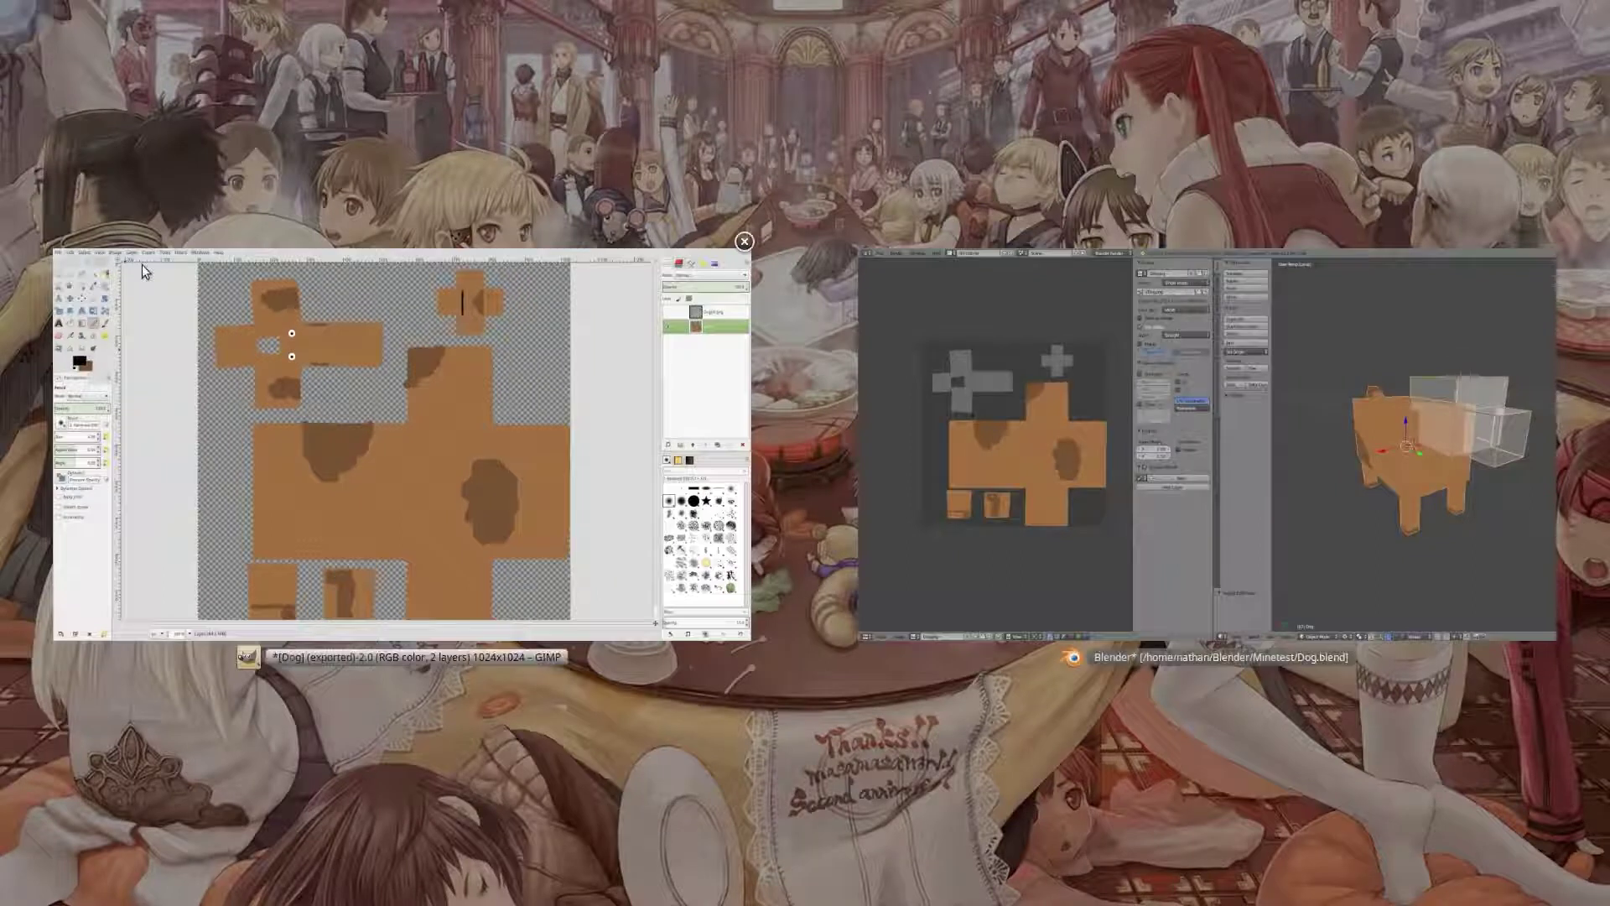
click(142, 264)
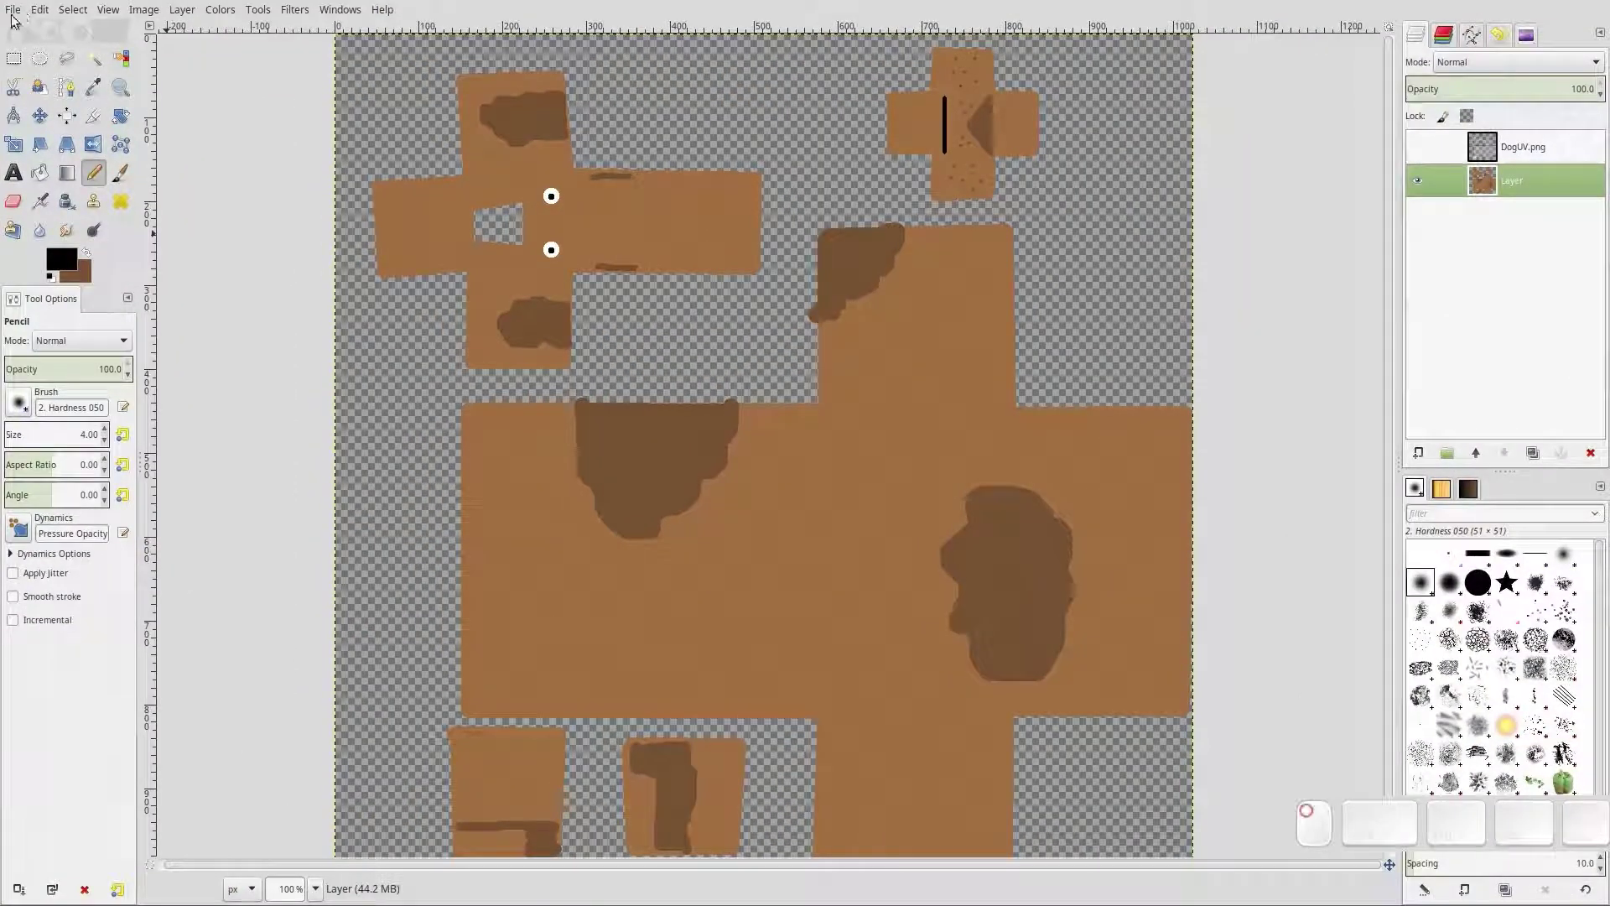
Export the painted texture over the existing Dog.png, switch to Blender and reload the image on the dog model
click(12, 15)
click(93, 278)
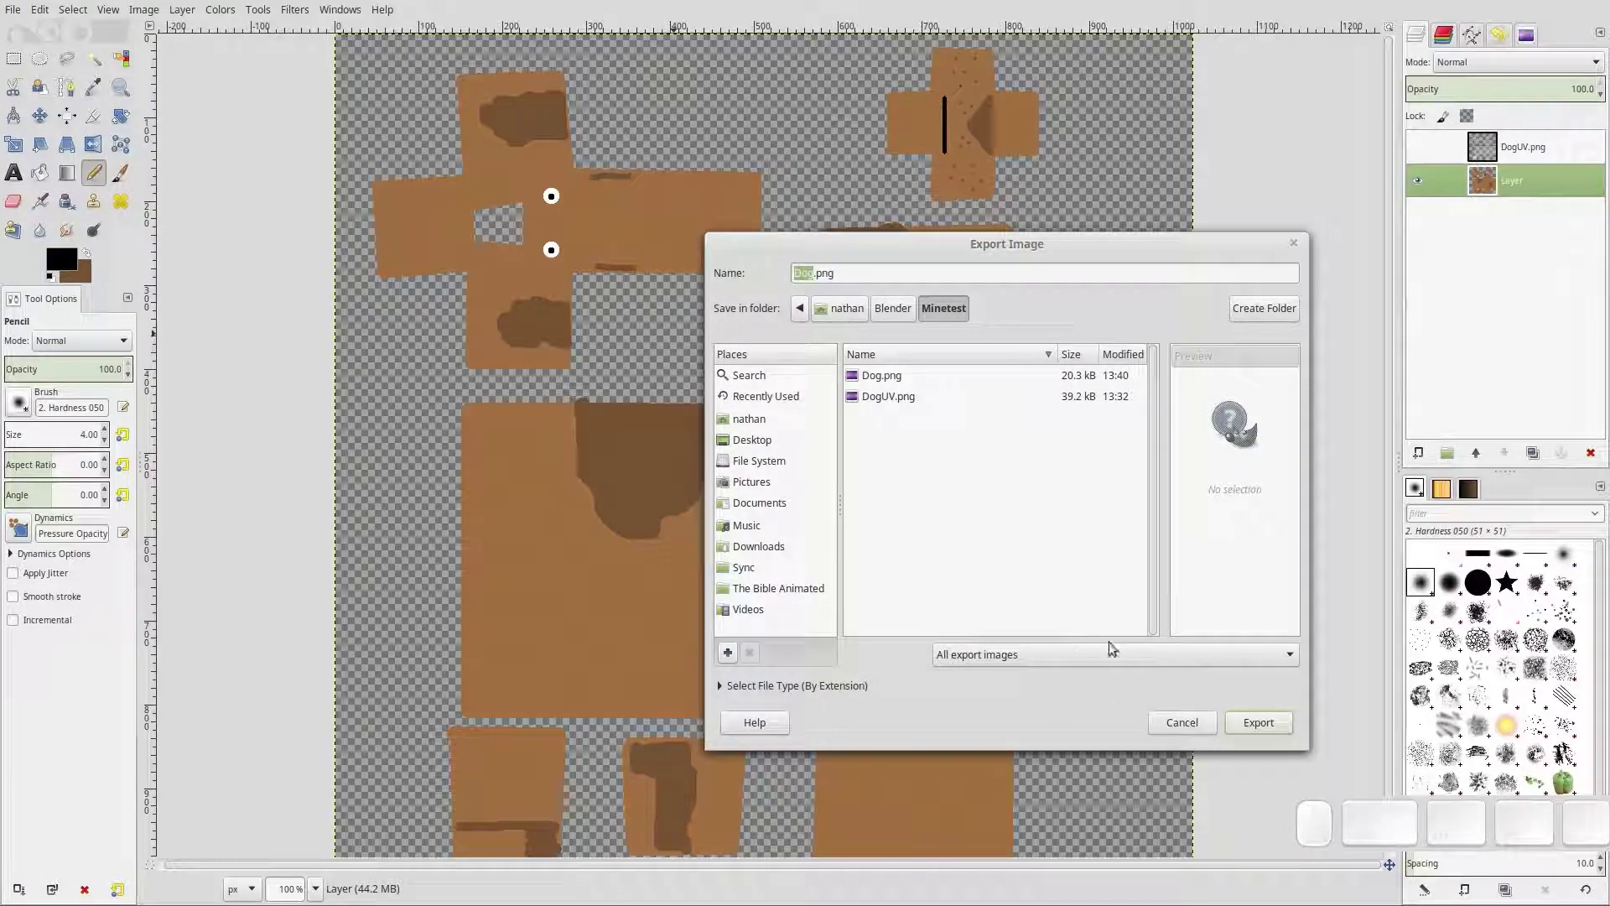
click(1255, 724)
click(1119, 569)
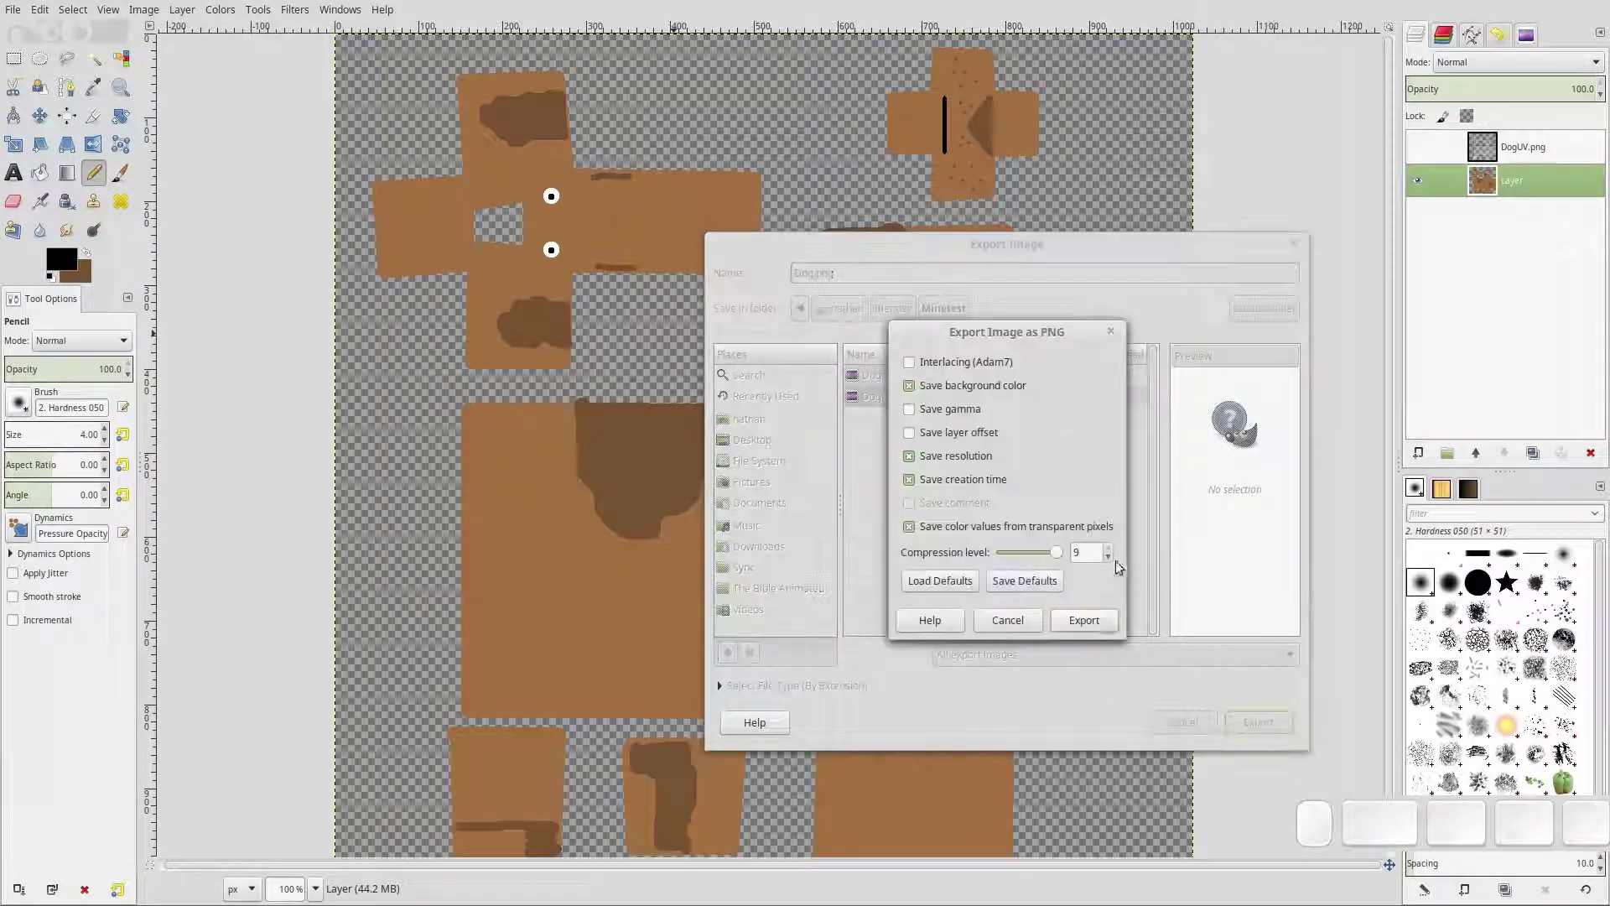
click(1084, 620)
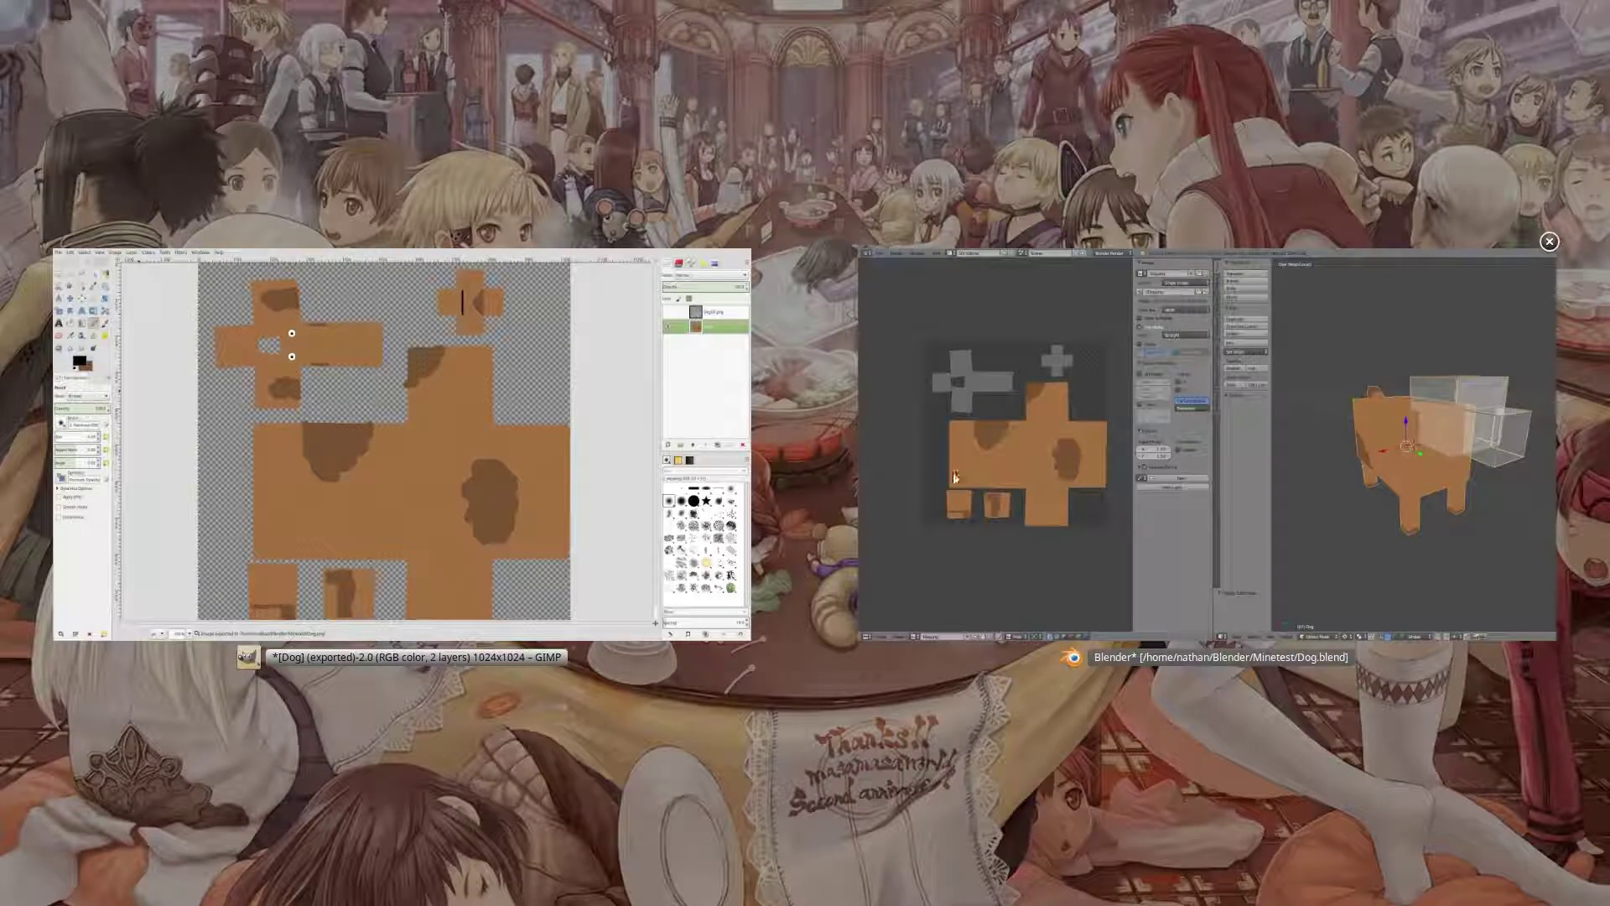
key(alt+r)
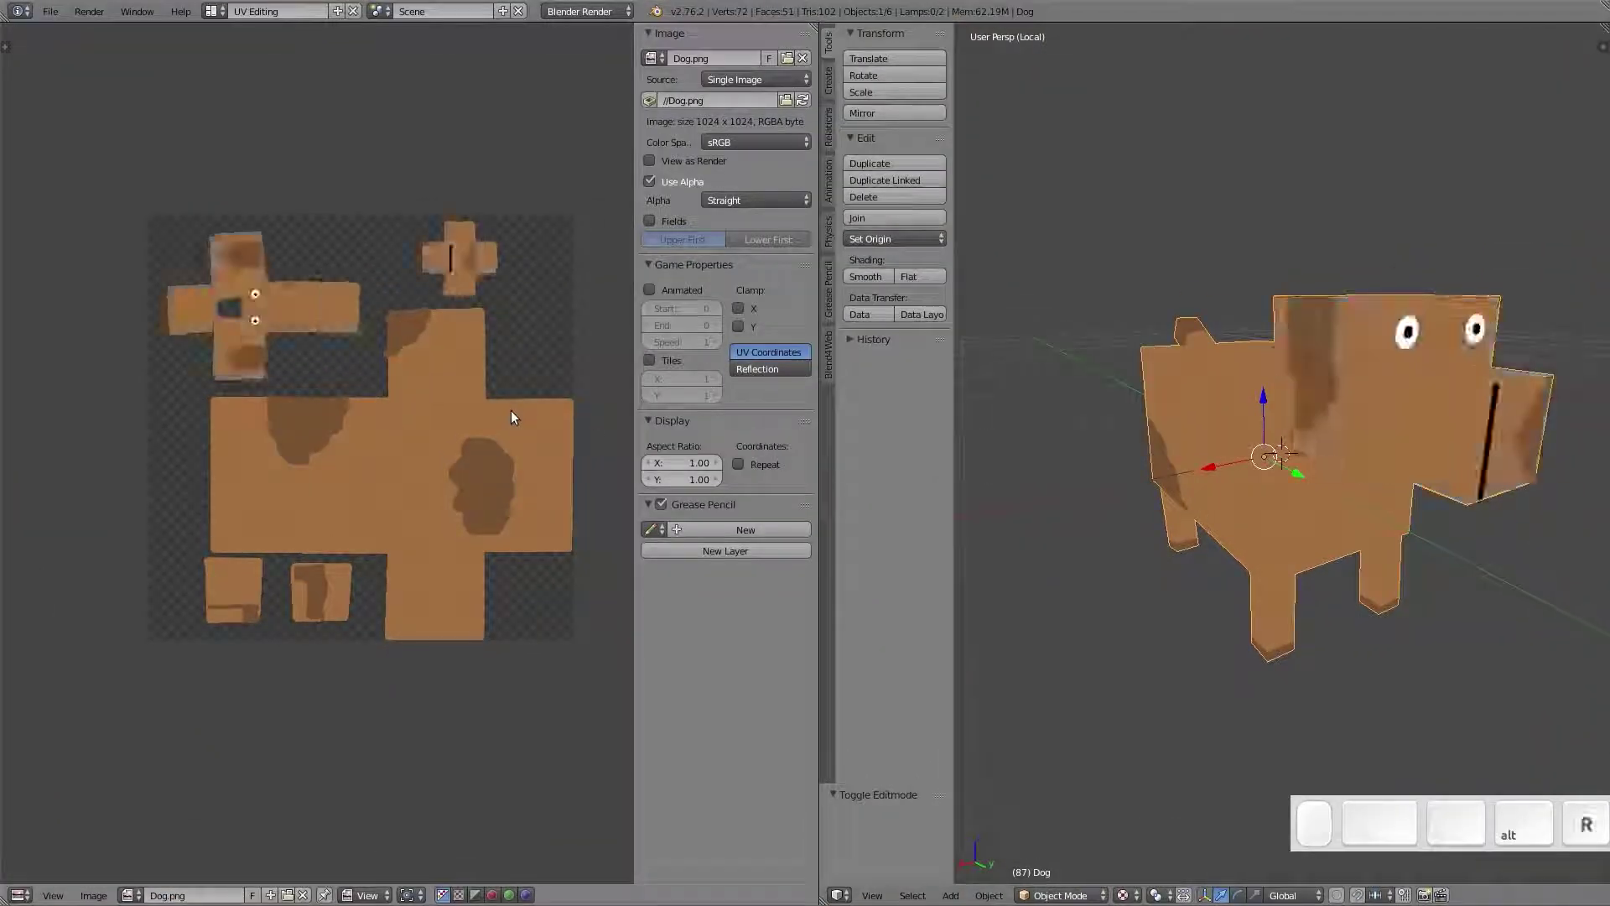
middle_drag(1427, 420, 1230, 459)
Enter Edit Mode and select the five faces of the dog's snout: front, top, underside and both sides
key(Tab)
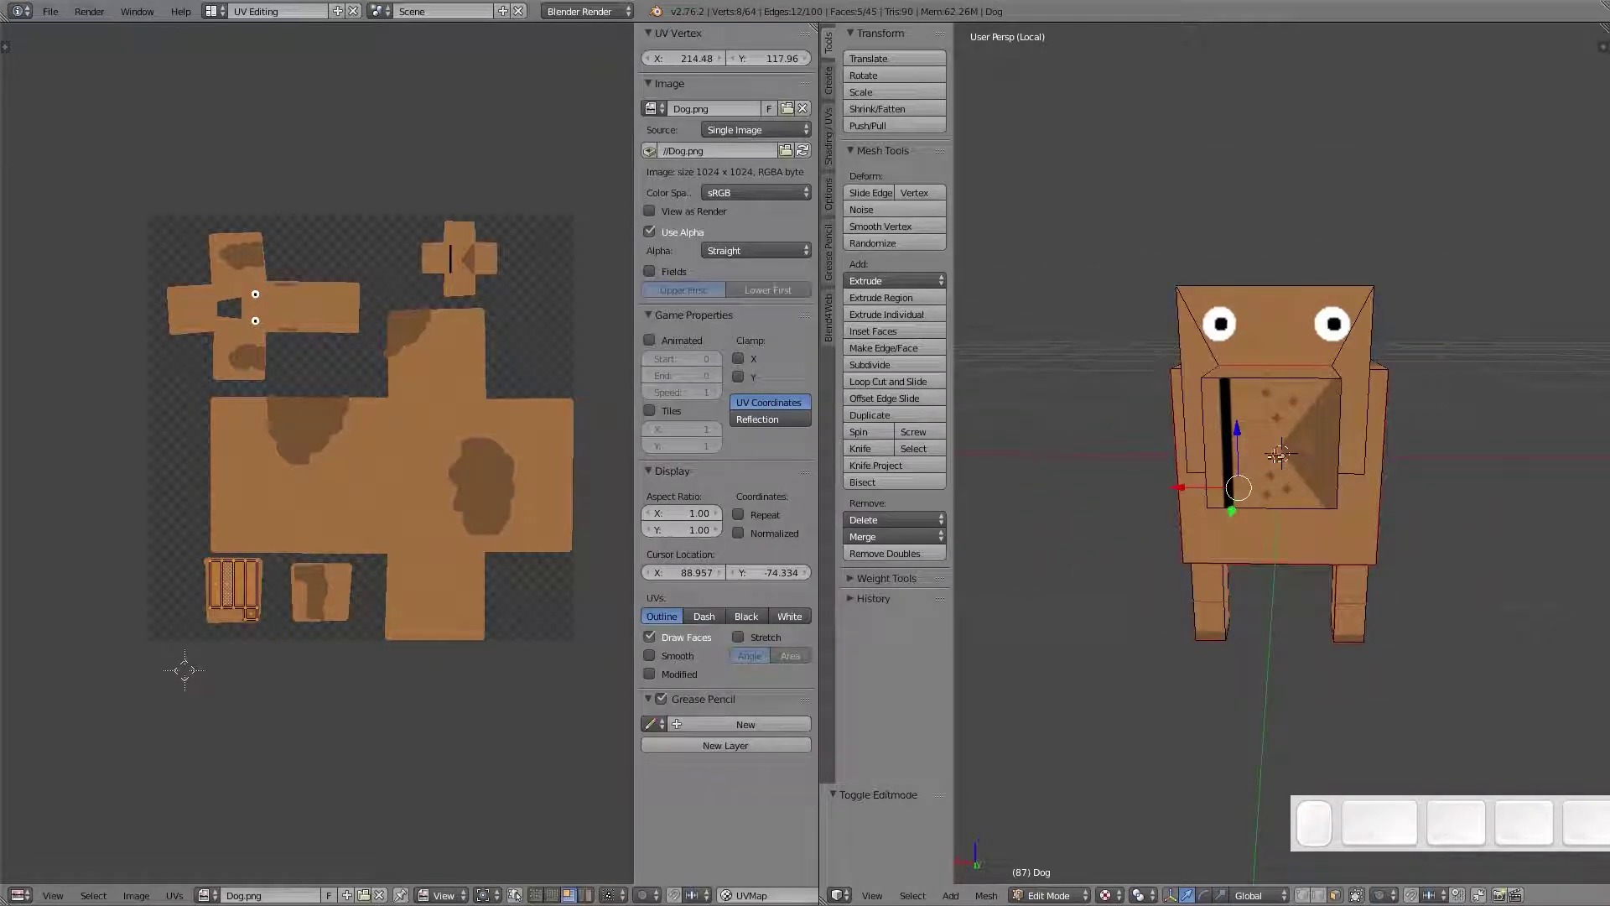
right_click(1271, 458)
middle_drag(1272, 458, 1257, 453)
shift+right_click(1197, 549)
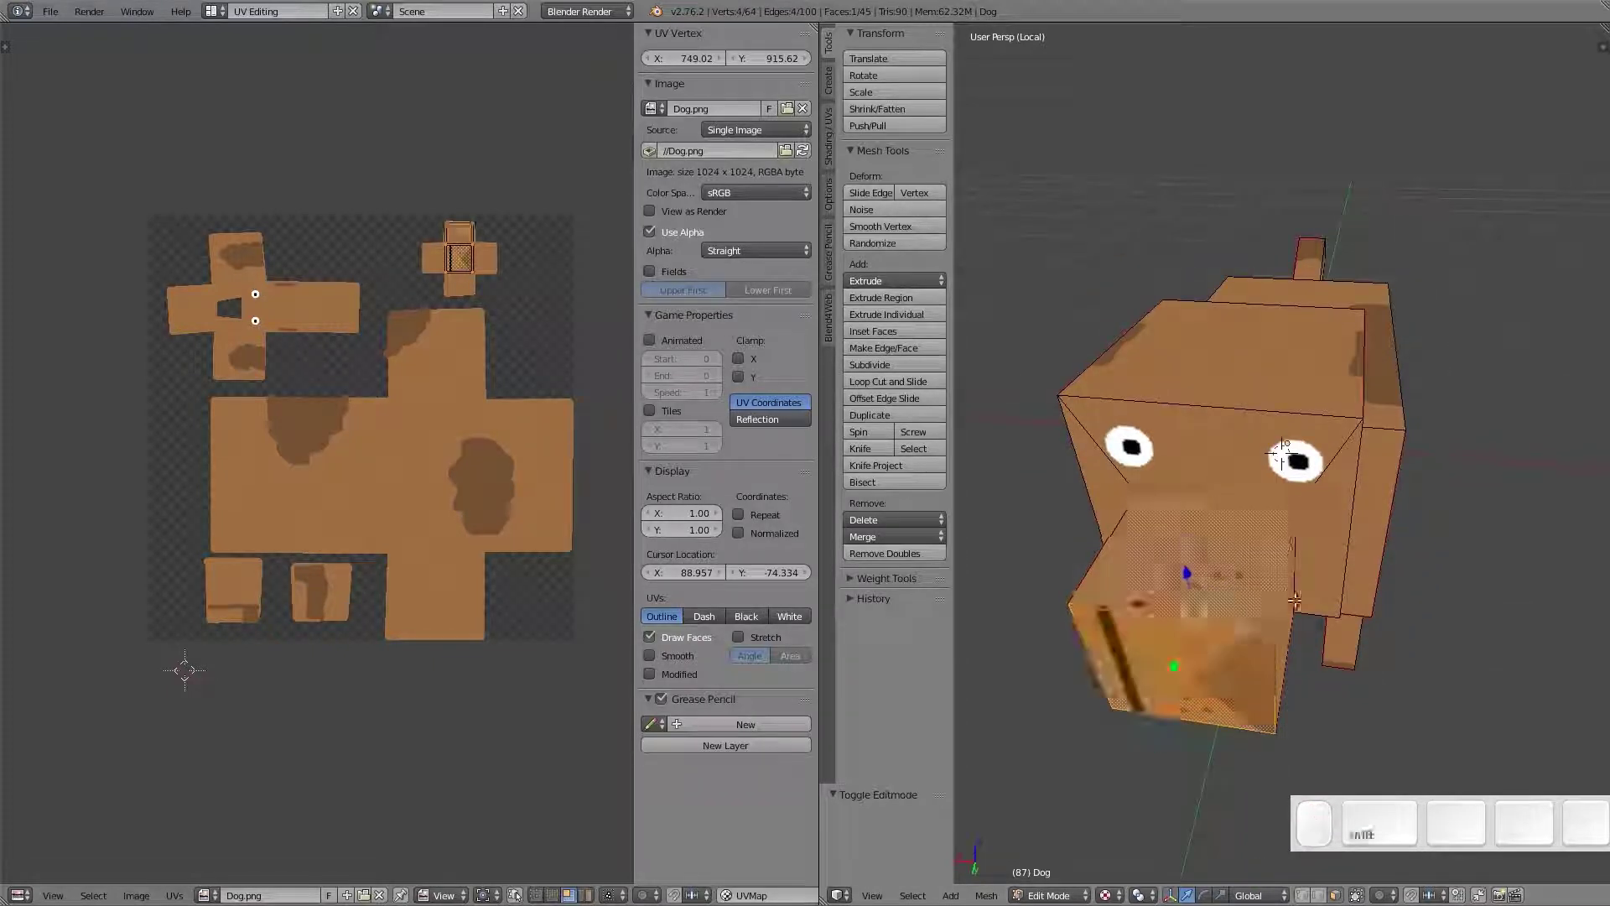
shift+right_click(1283, 620)
middle_drag(1282, 620, 1429, 526)
shift+right_click(1534, 436)
middle_drag(1534, 436, 1241, 394)
shift+right_click(1302, 233)
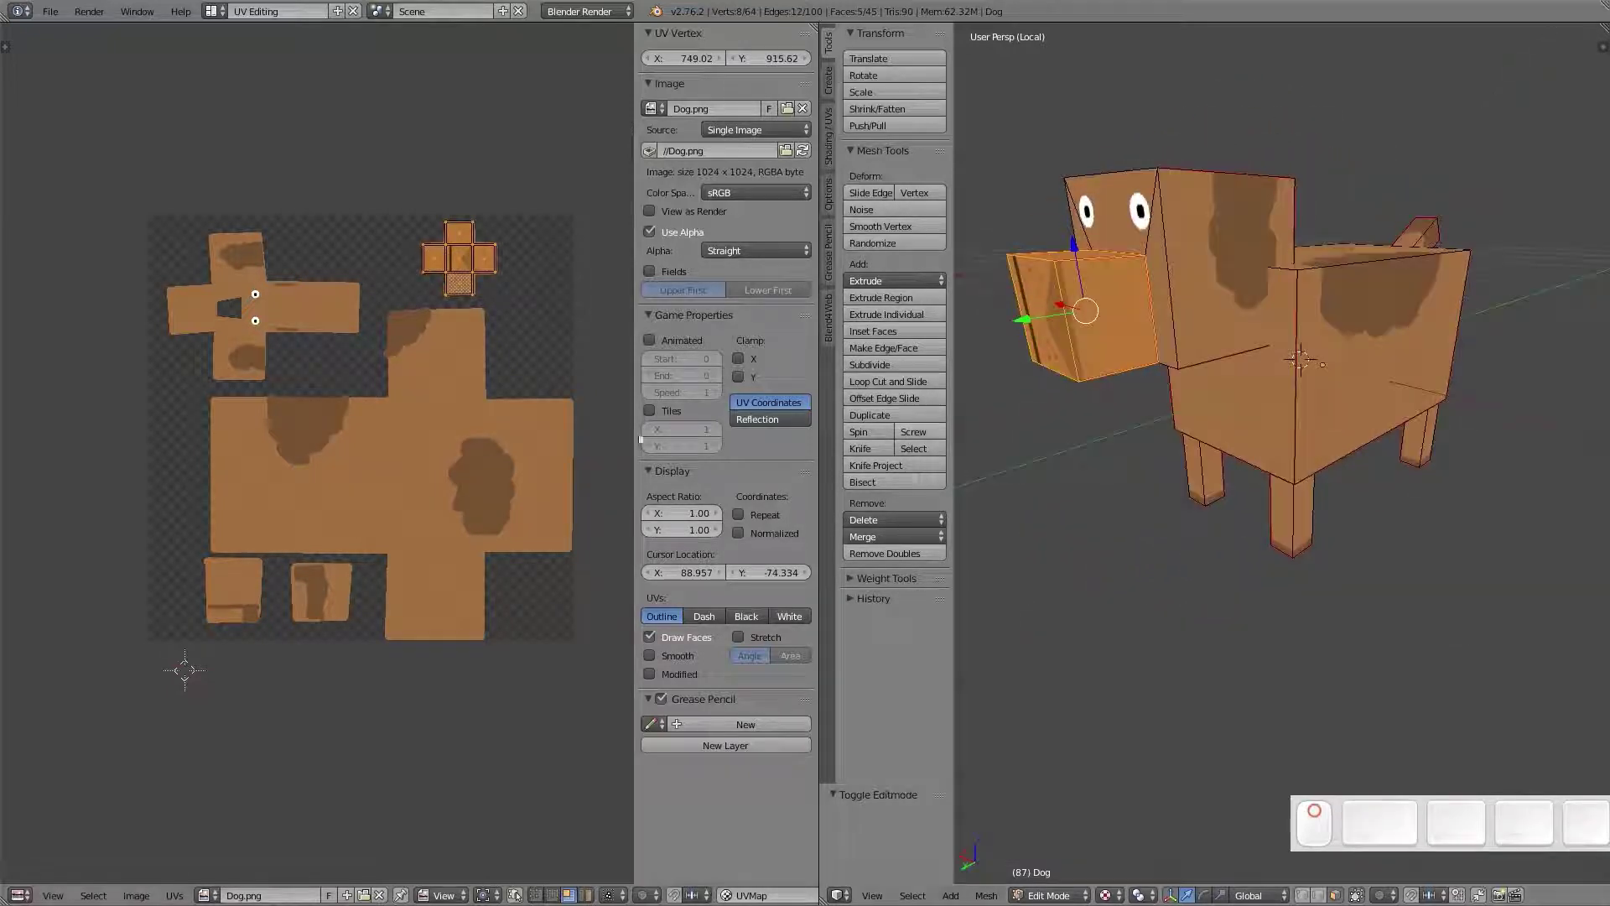
Rotate the snout's UV island a quarter turn so the nose is uppermost and the mouth line runs horizontally below
scroll(456, 293, up, 2)
shift+middle_drag(557, 261, 426, 584)
scroll(445, 534, up, 3)
key(shift+KP_1)
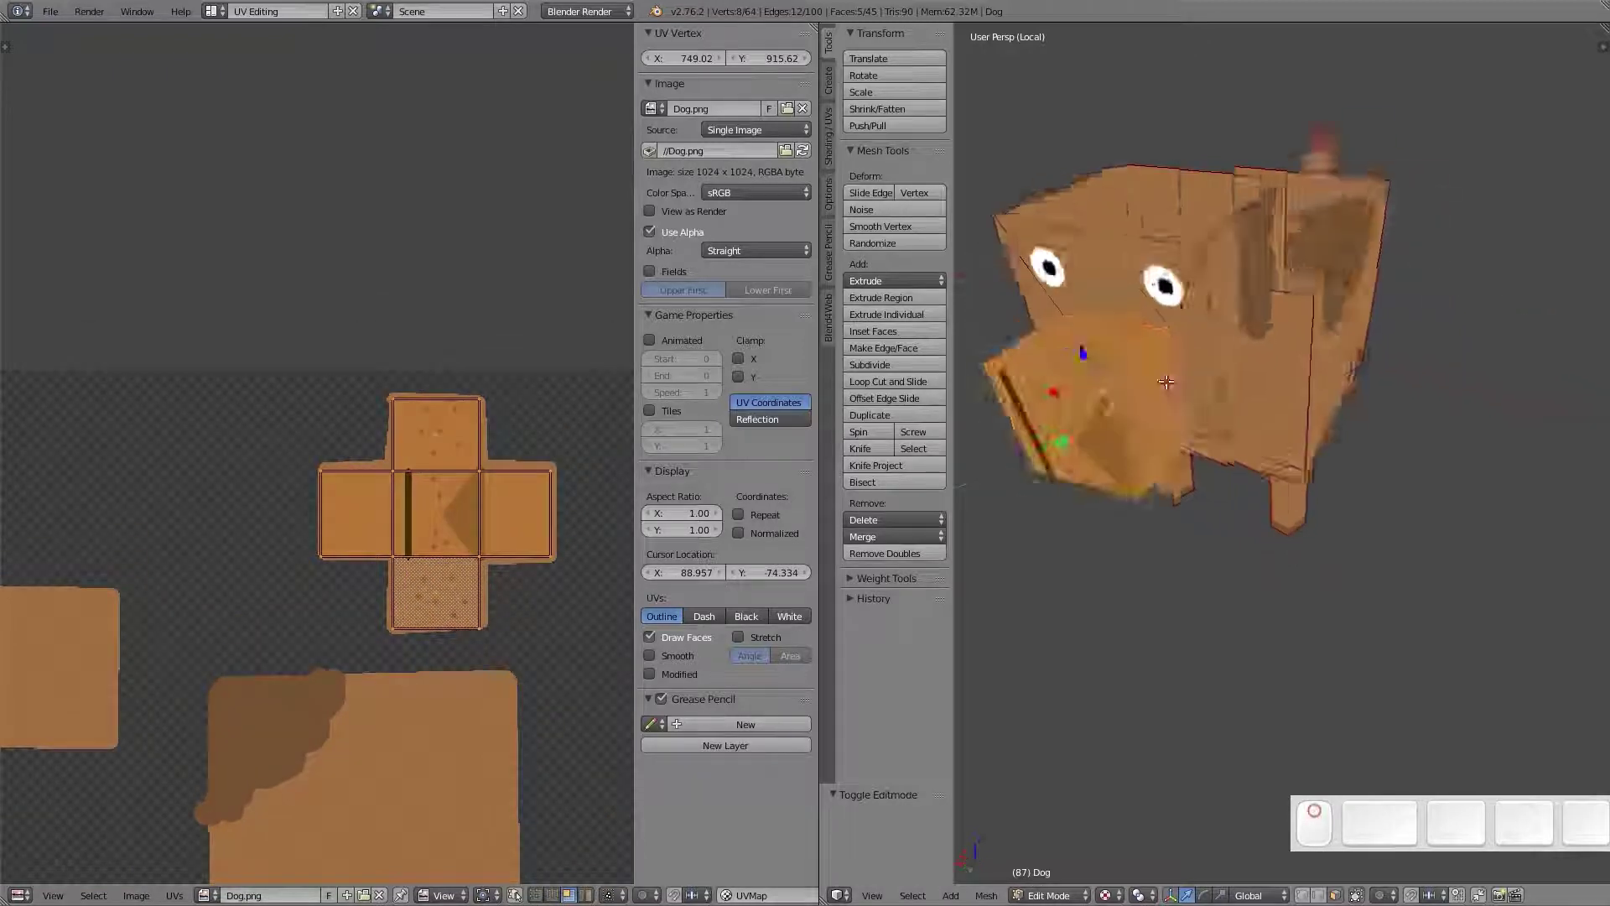
key(r)
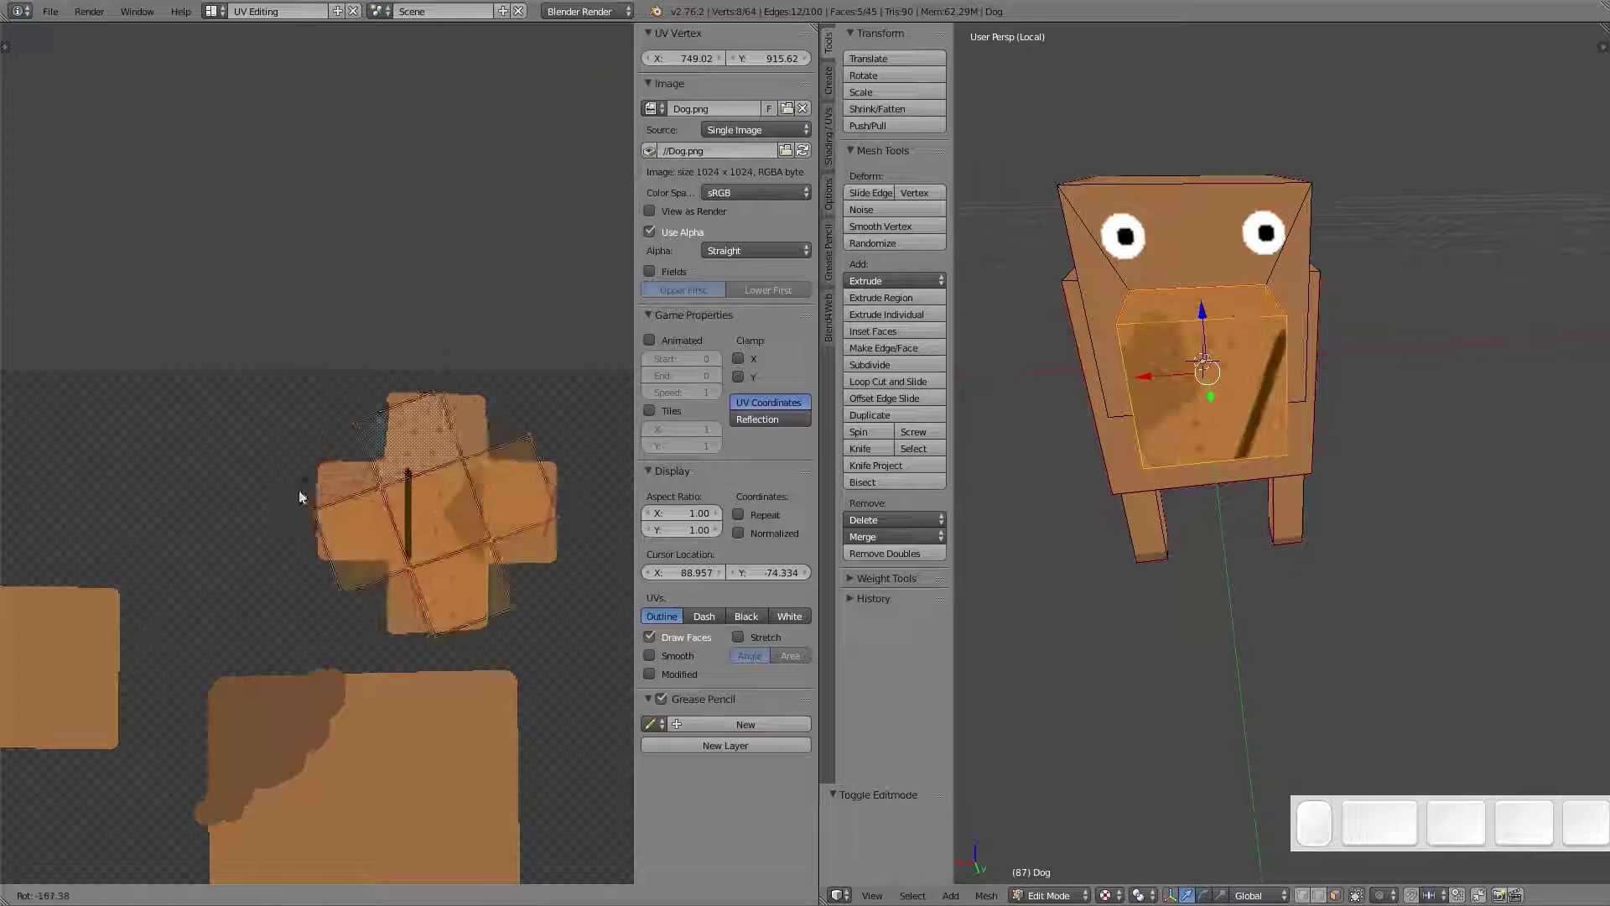
key(ctrl)
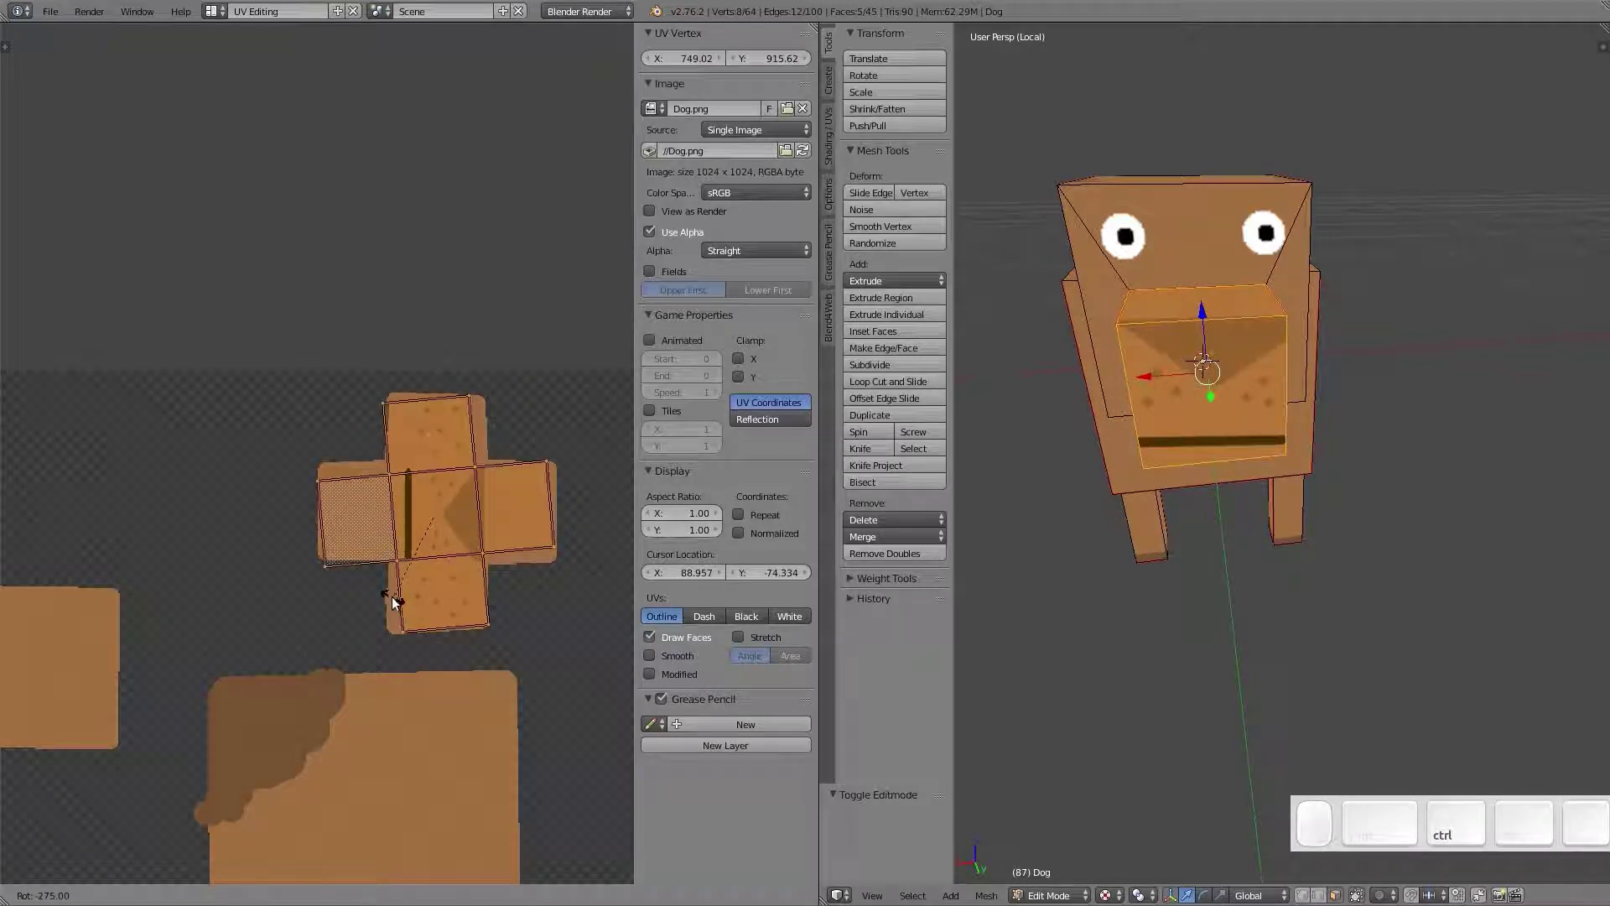
click(382, 596)
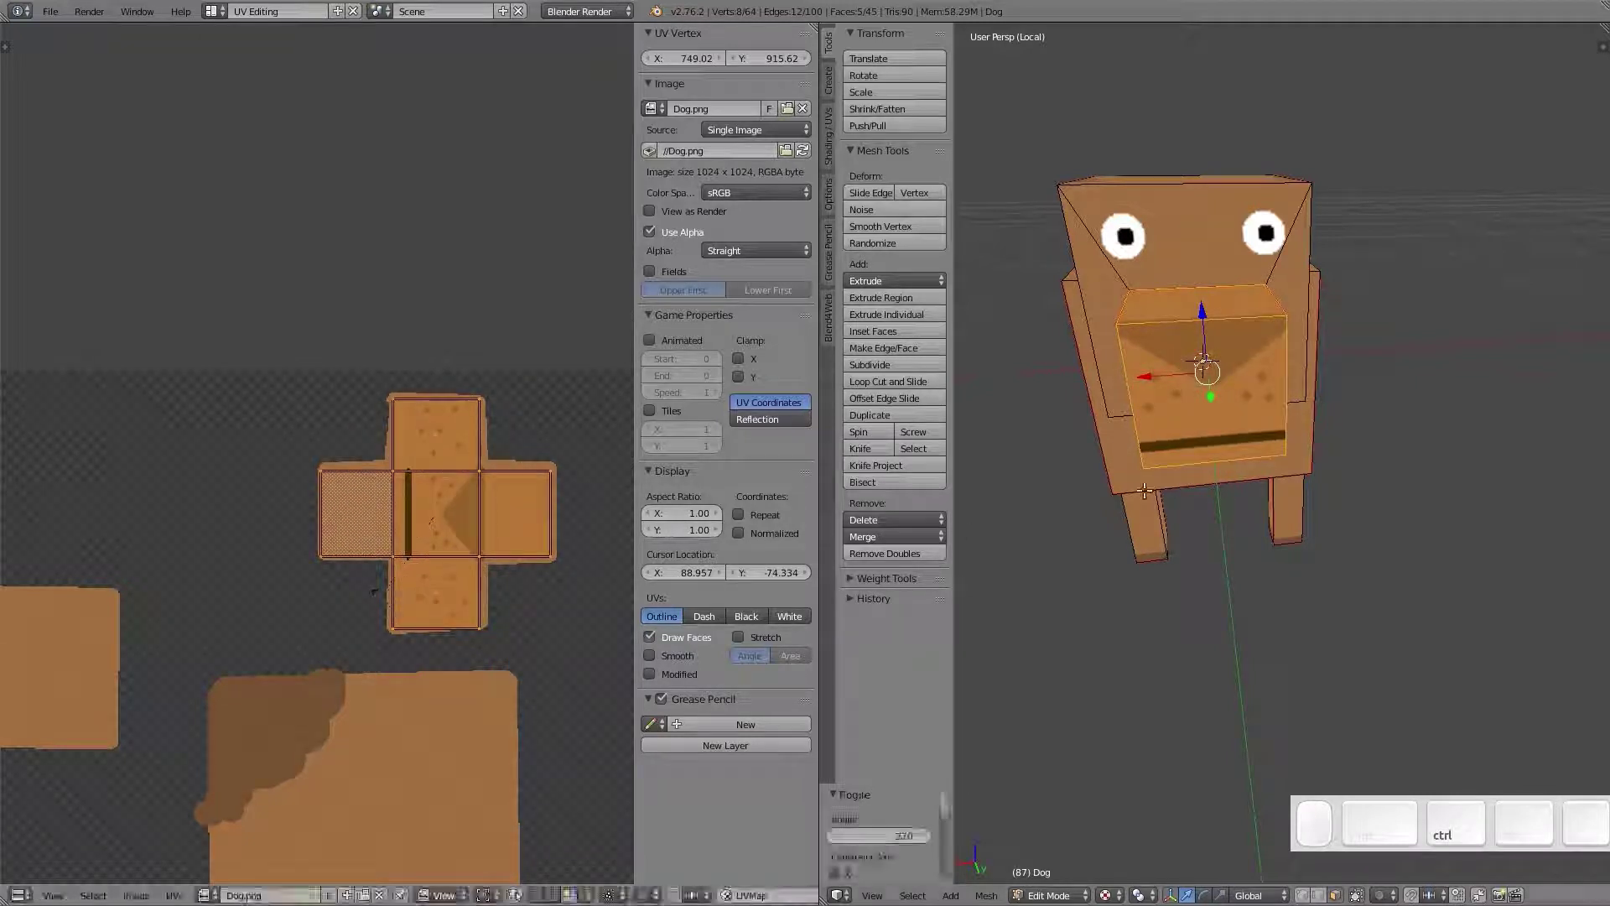
Deselect all faces, check the snout texture from several sides and return to Object Mode
key(a)
middle_drag(1048, 436, 1267, 478)
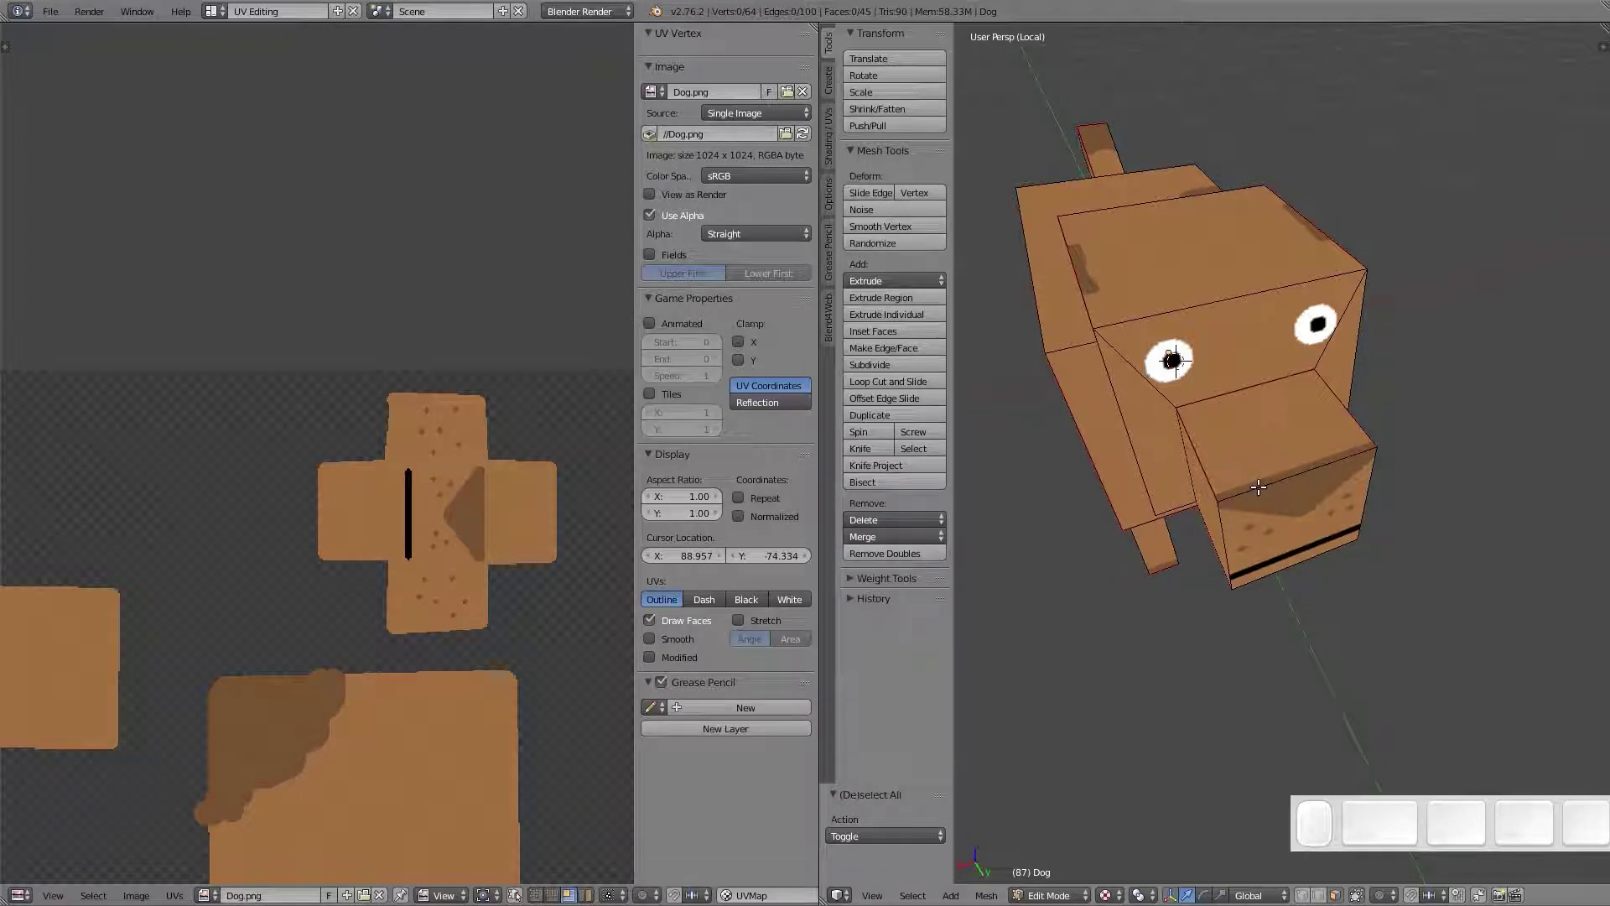
middle_drag(1258, 487, 1238, 414)
key(Tab)
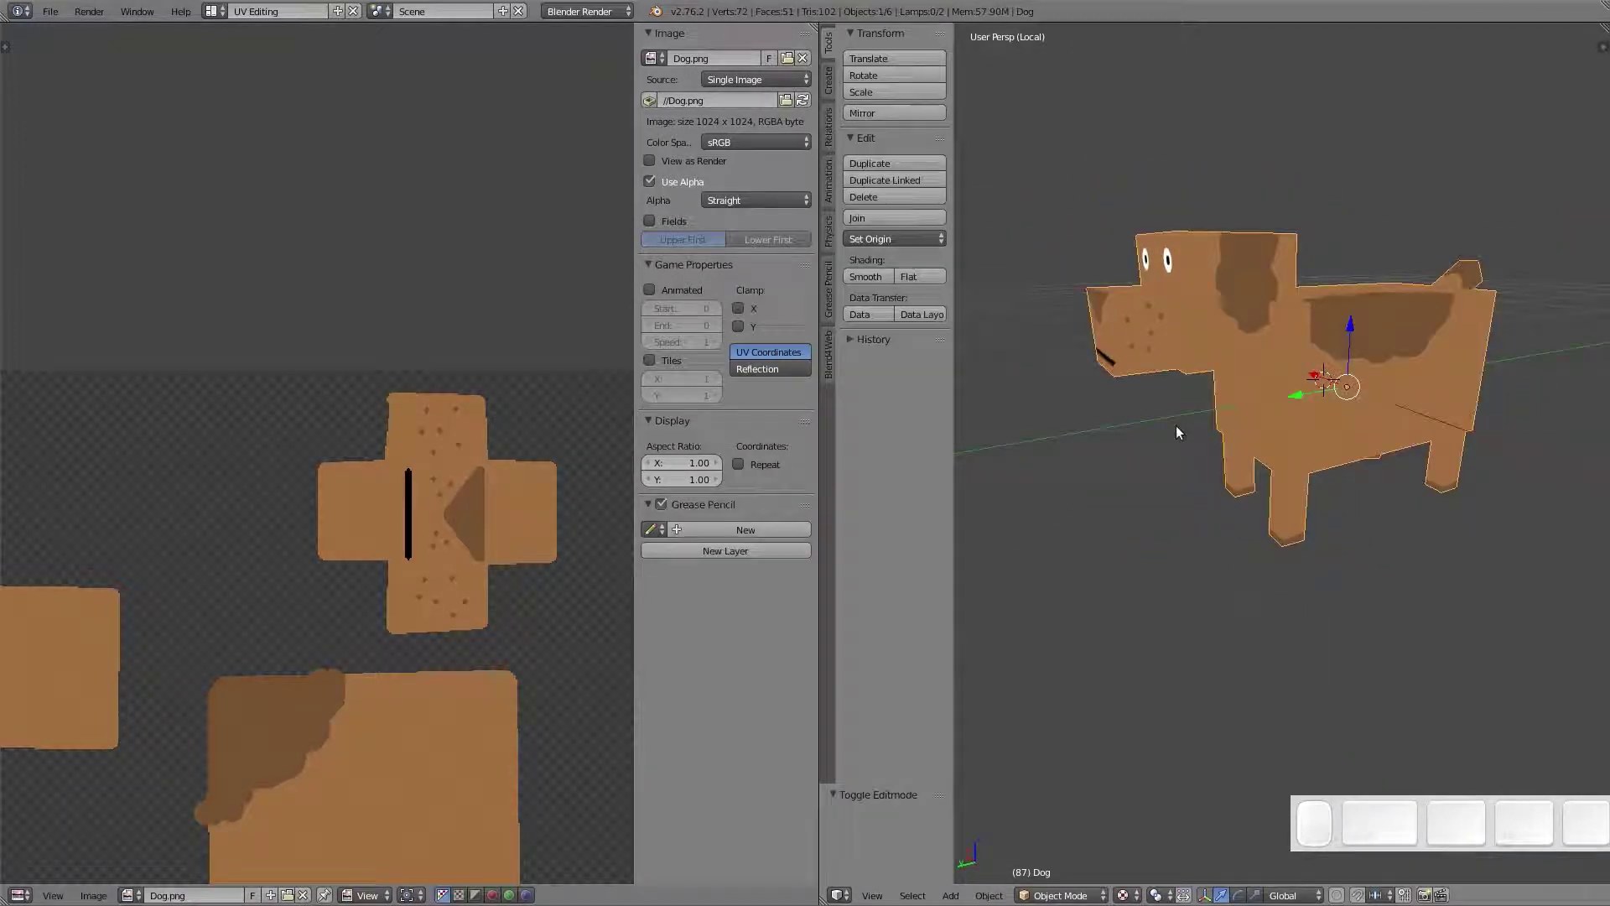
key(KP_4)
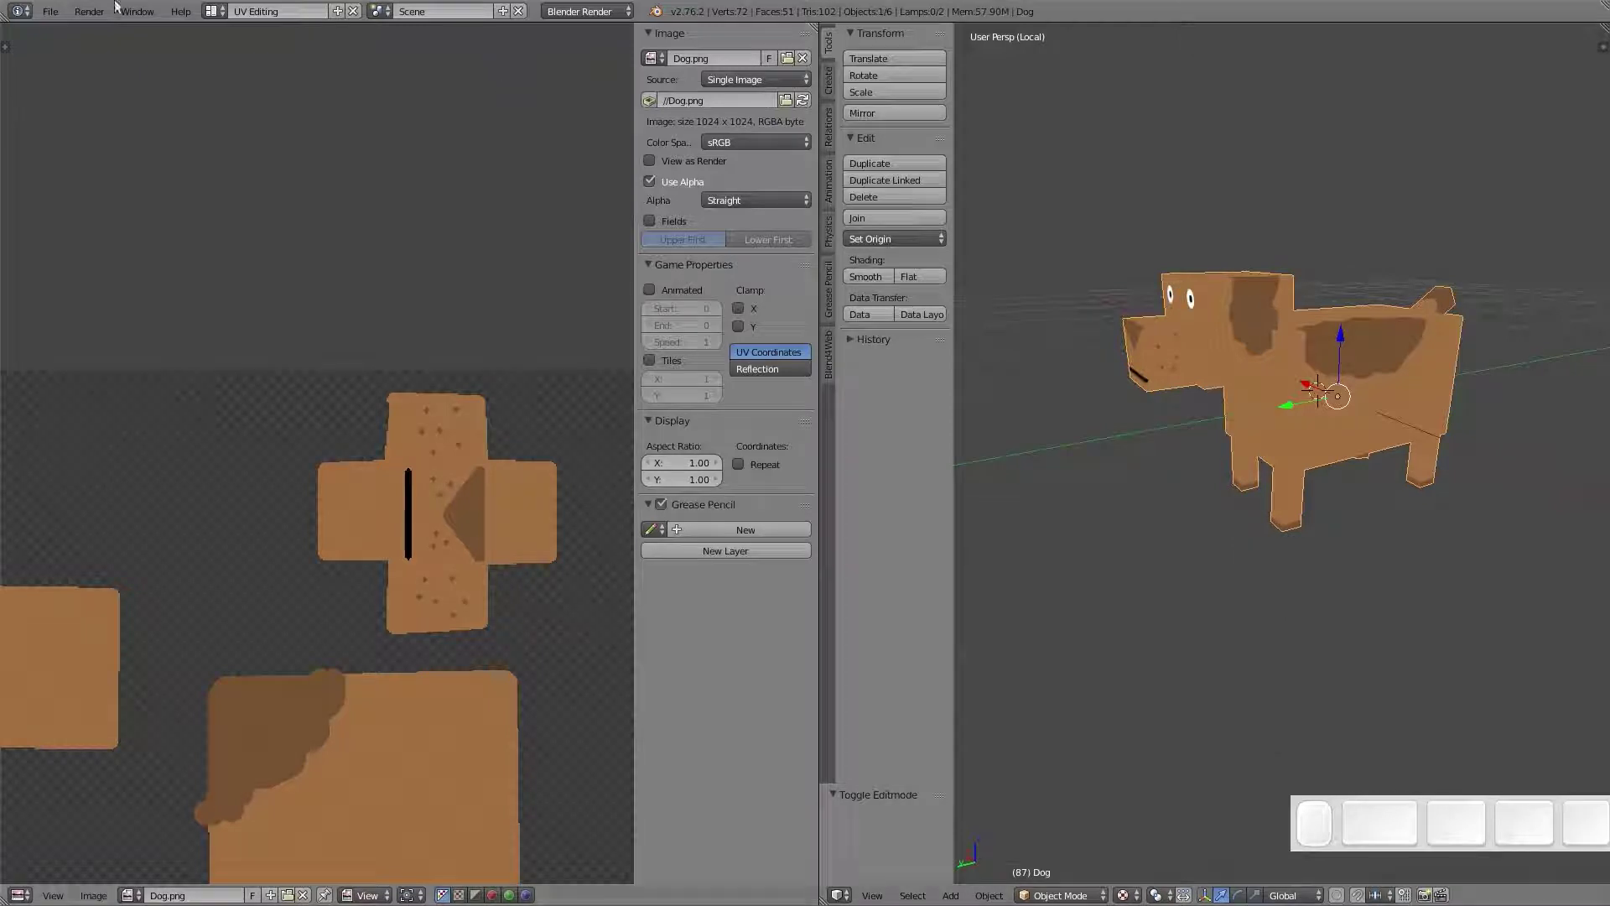
Switch to the Default screen layout and save the project over the existing Dog.blend
click(213, 11)
click(220, 84)
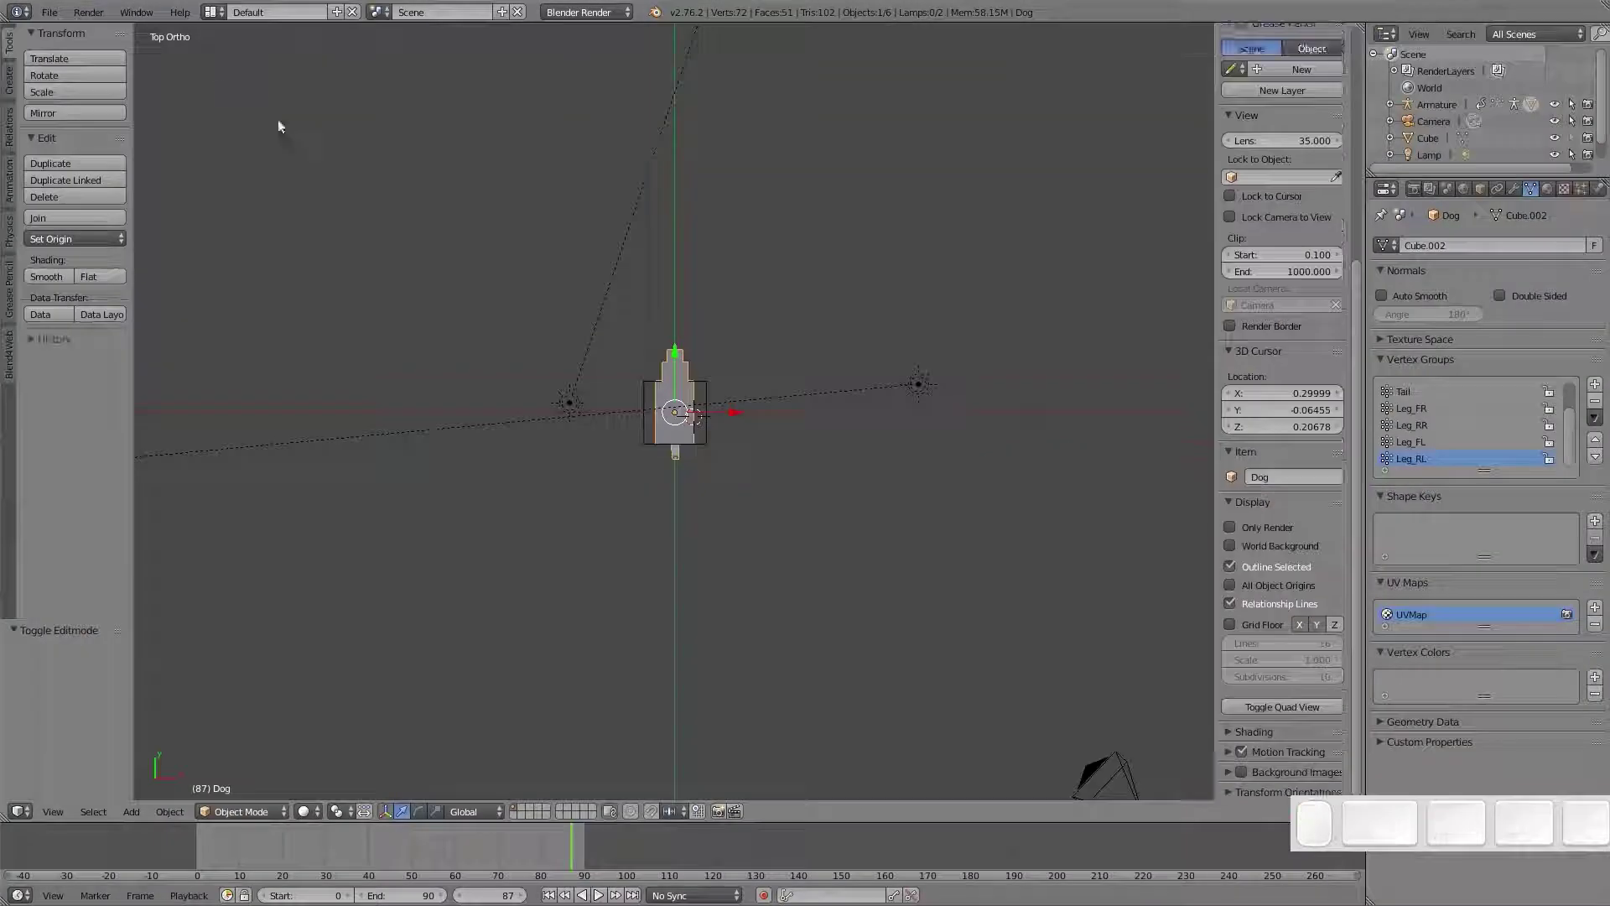
scroll(801, 461, up, 4)
key(ctrl+s)
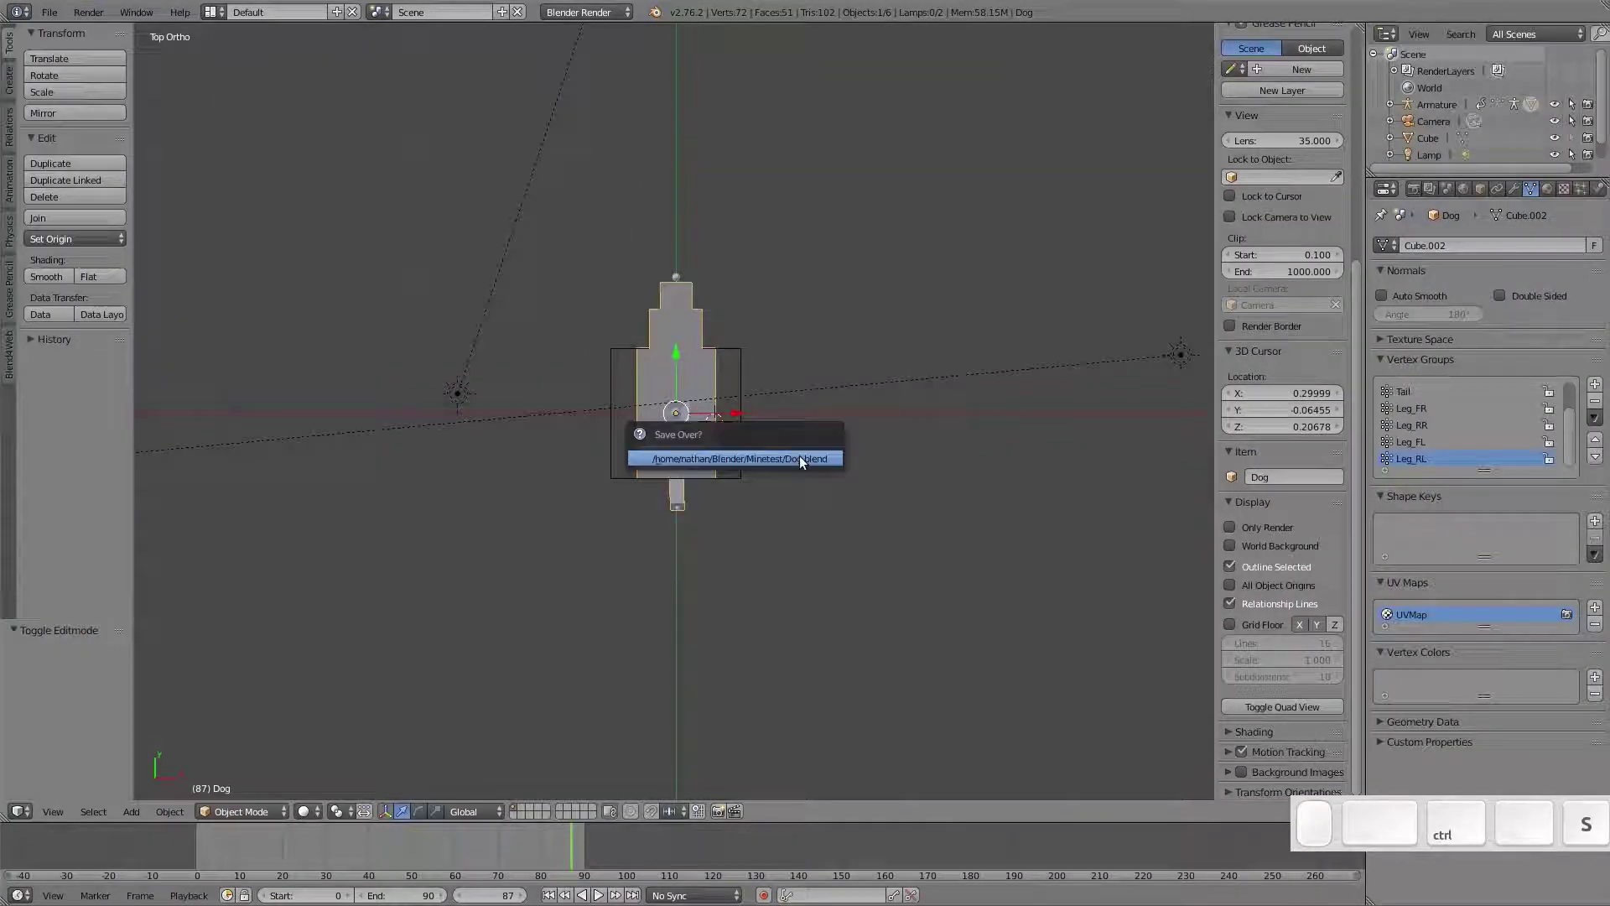
click(780, 459)
Set the 3D view's shading to Texture and check the lighting on the dog
middle_drag(779, 459, 694, 476)
scroll(694, 477, up, 3)
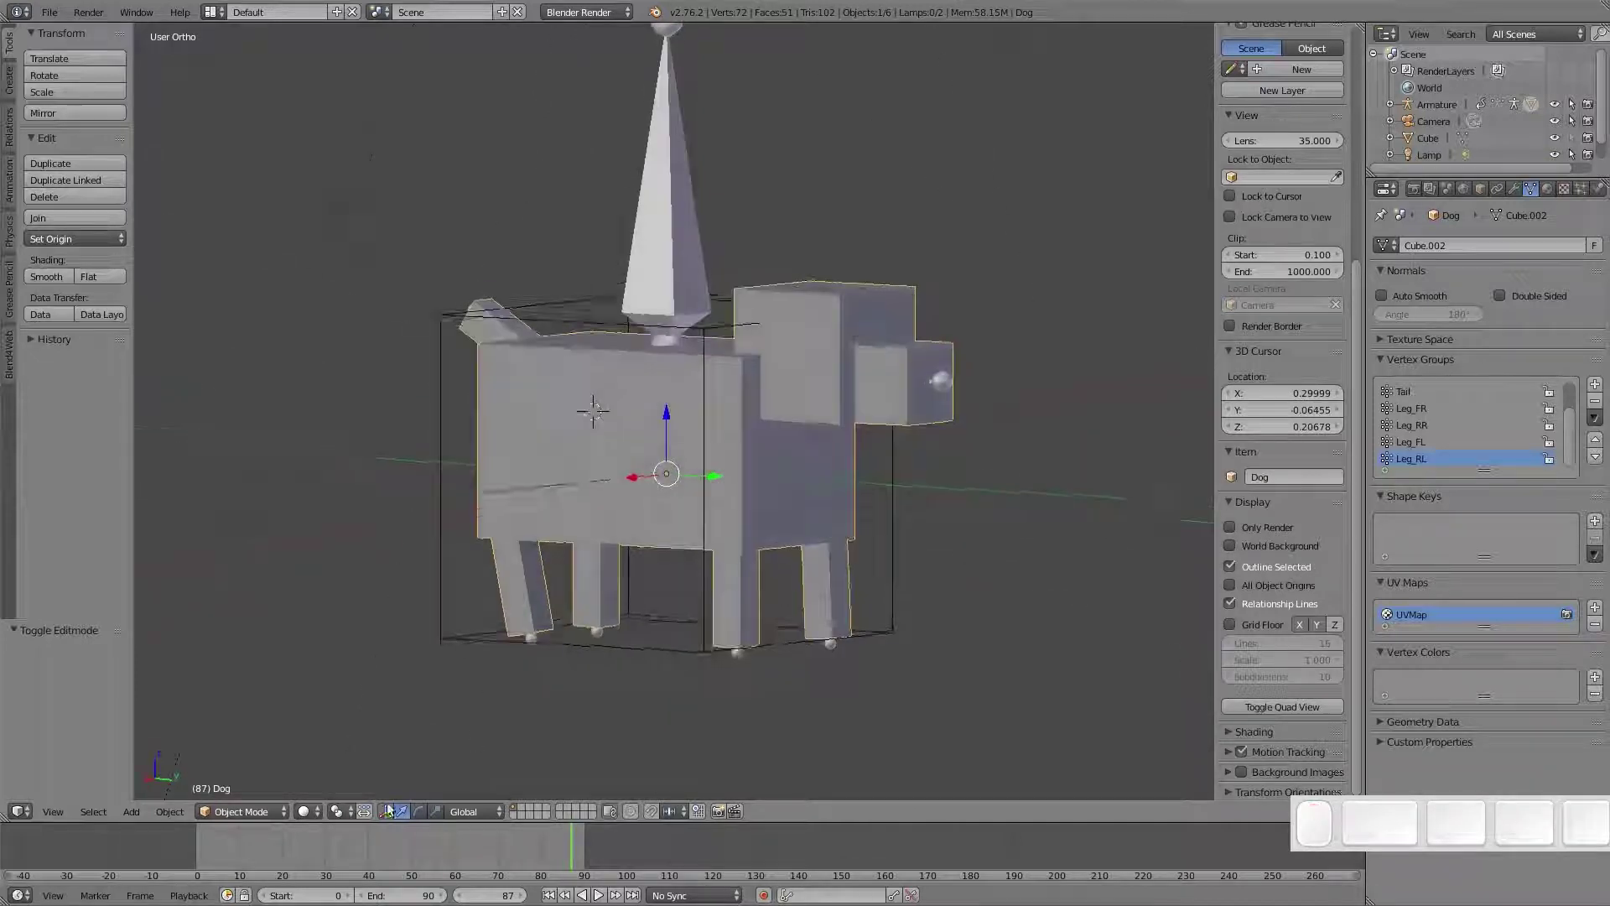
click(314, 810)
click(334, 735)
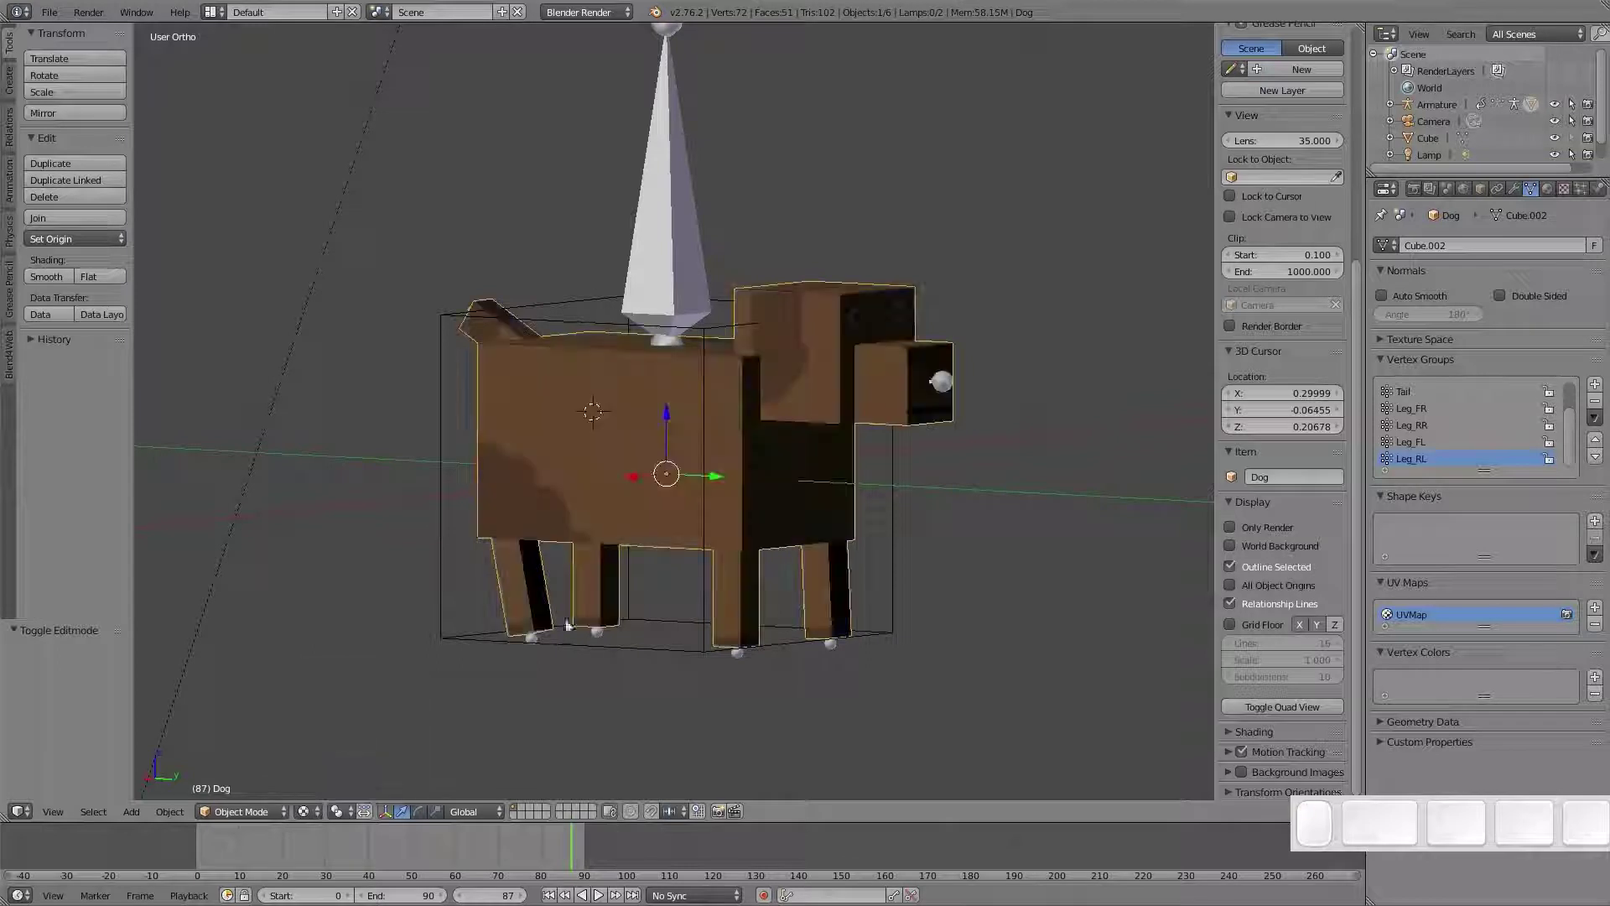
scroll(762, 563, up, 3)
scroll(762, 560, down, 3)
middle_drag(762, 560, 764, 501)
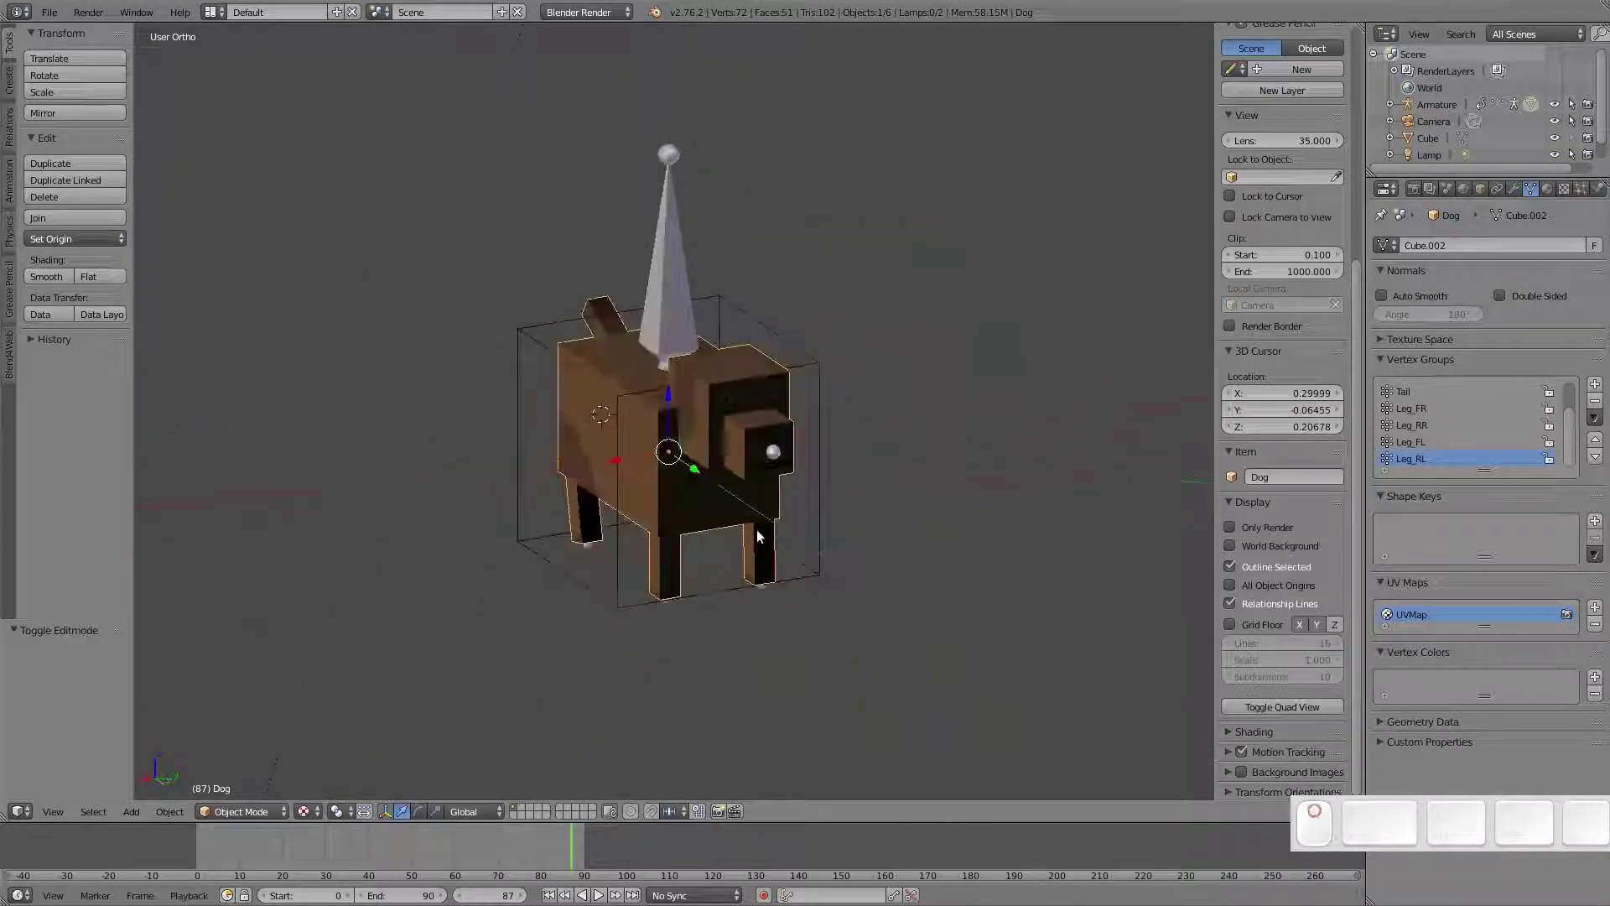
In the top view, rotate the full-strength sun lamp about -32° and move it about -0.44 in X and 3.39 in Y
key(KP_7)
scroll(767, 493, down, 4)
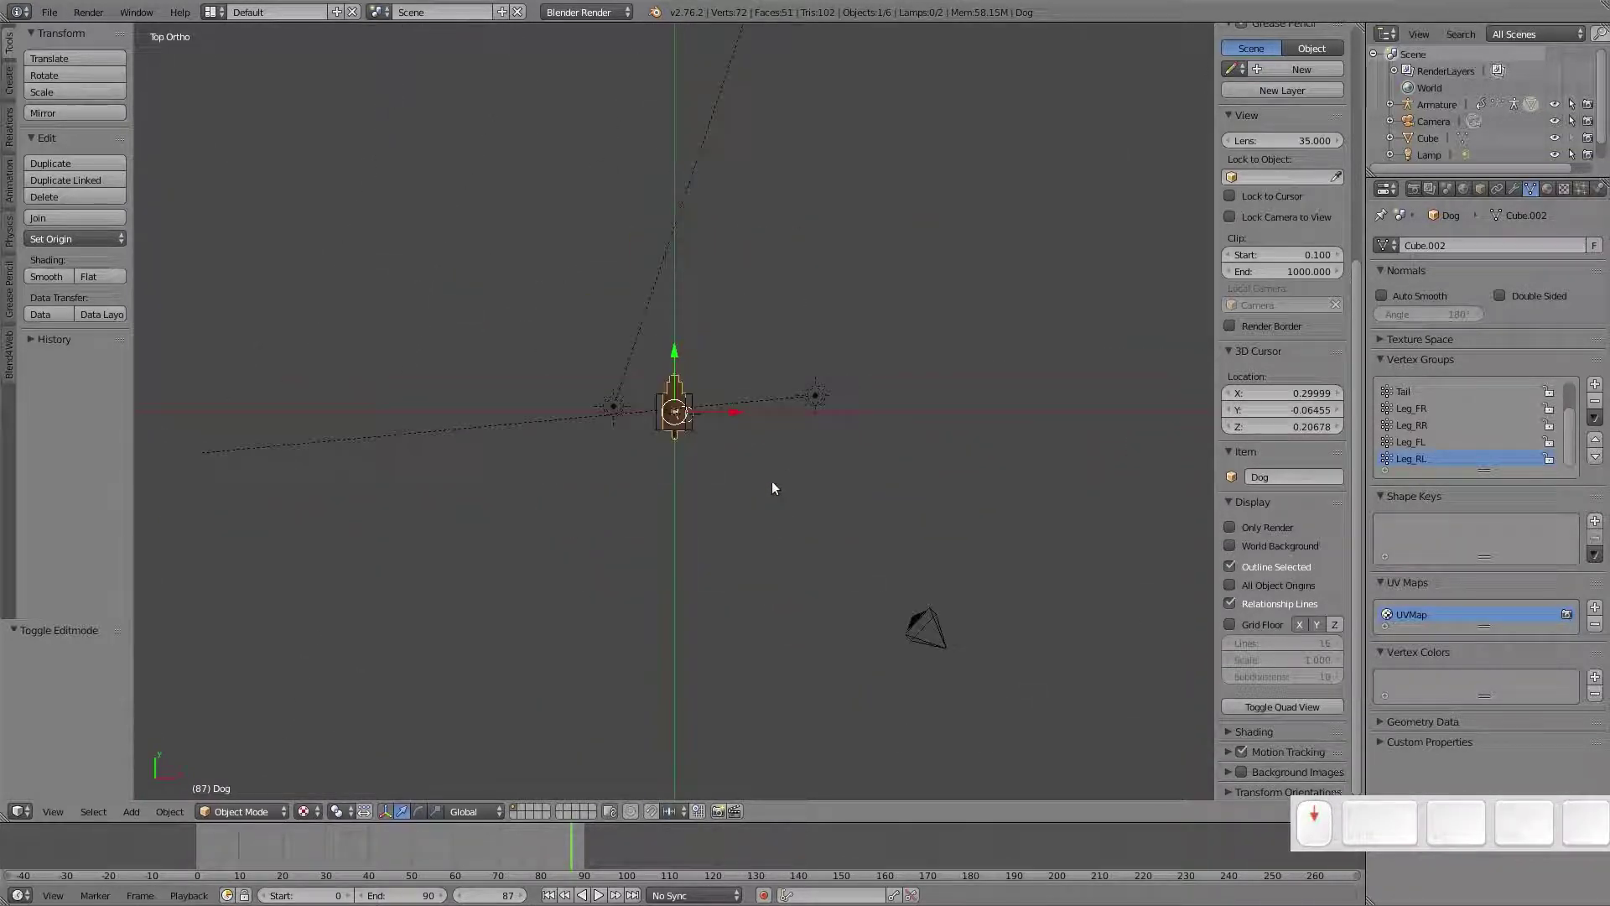
right_click(816, 394)
key(h)
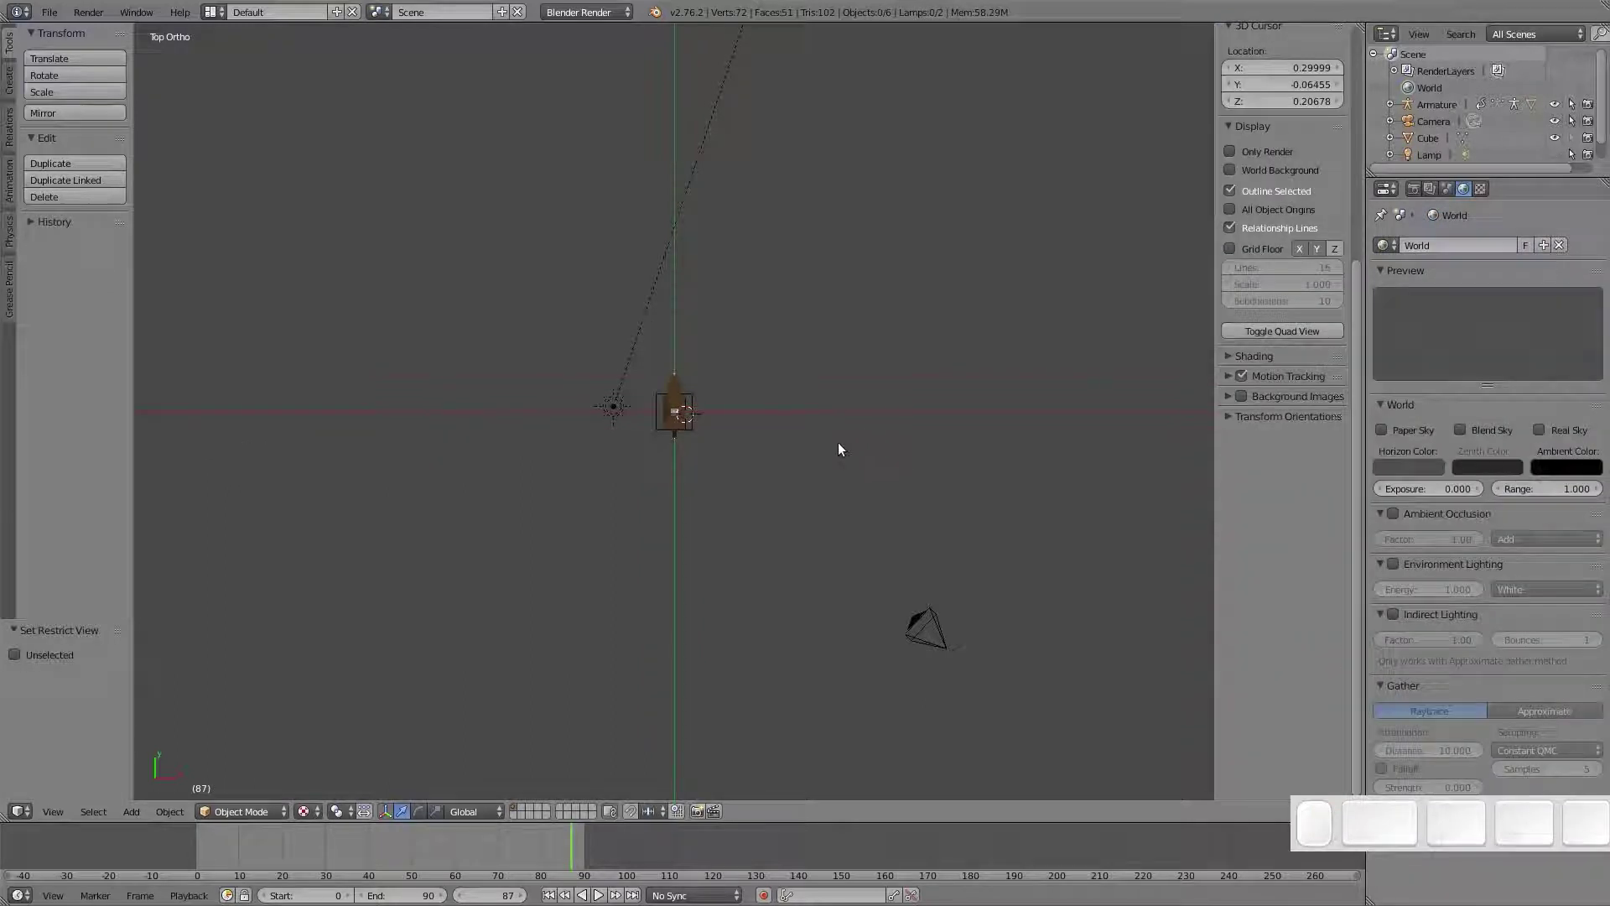
key(ctrl+z)
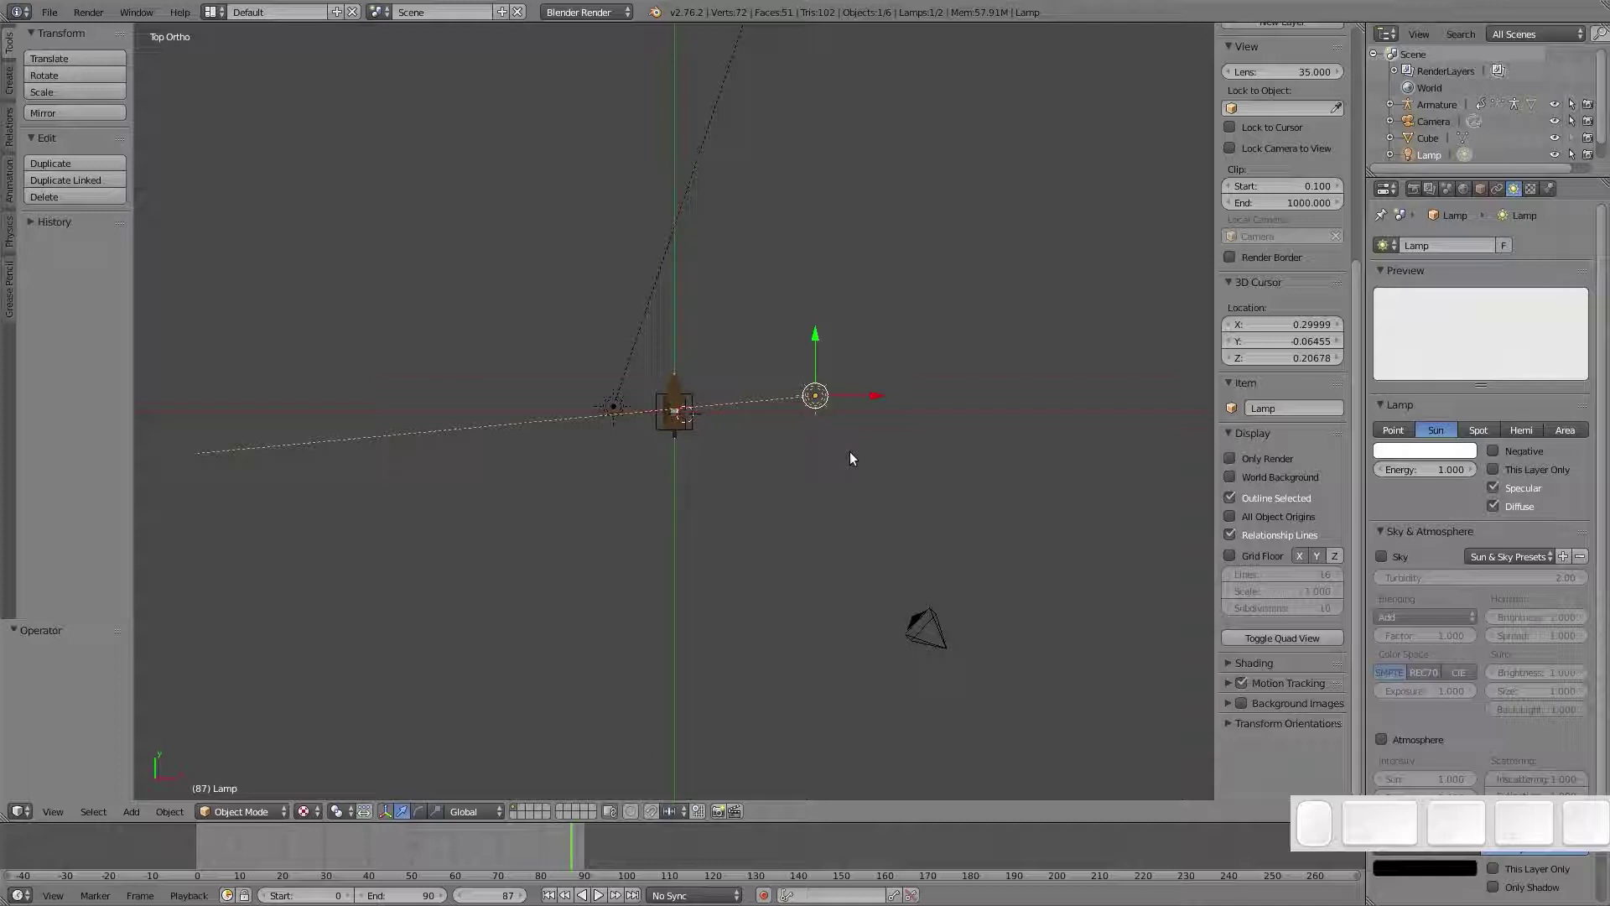
key(r)
click(876, 418)
key(g)
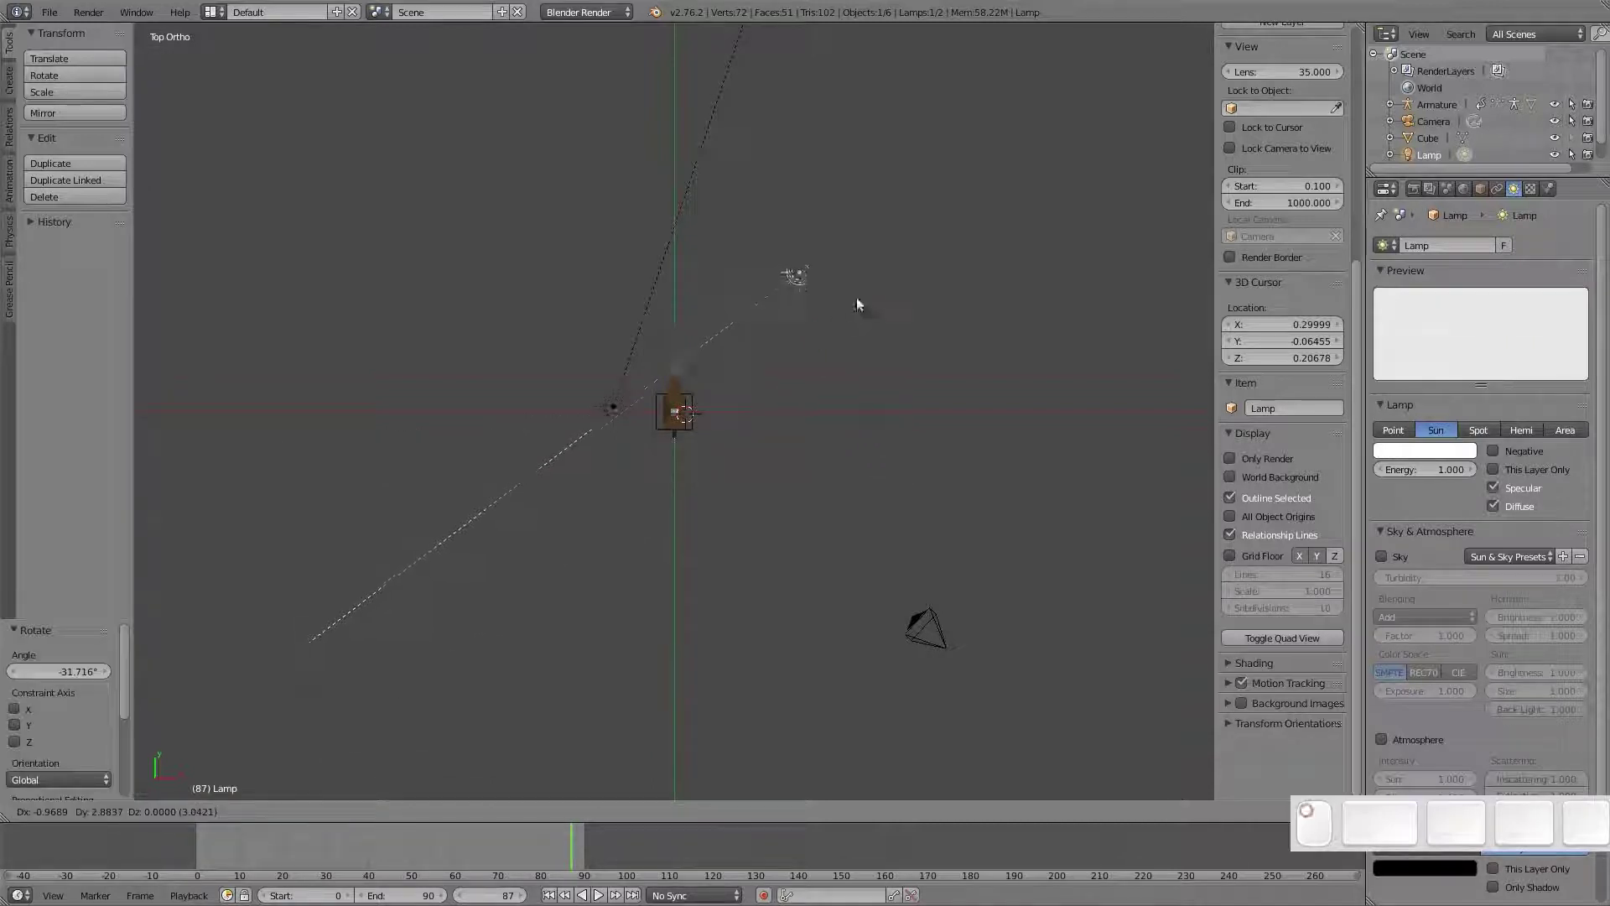
click(857, 304)
In the top view, rotate the second sun lamp, Lamp.001, move it towards the dog's rear and turn it about -11° more
right_click(613, 408)
key(r)
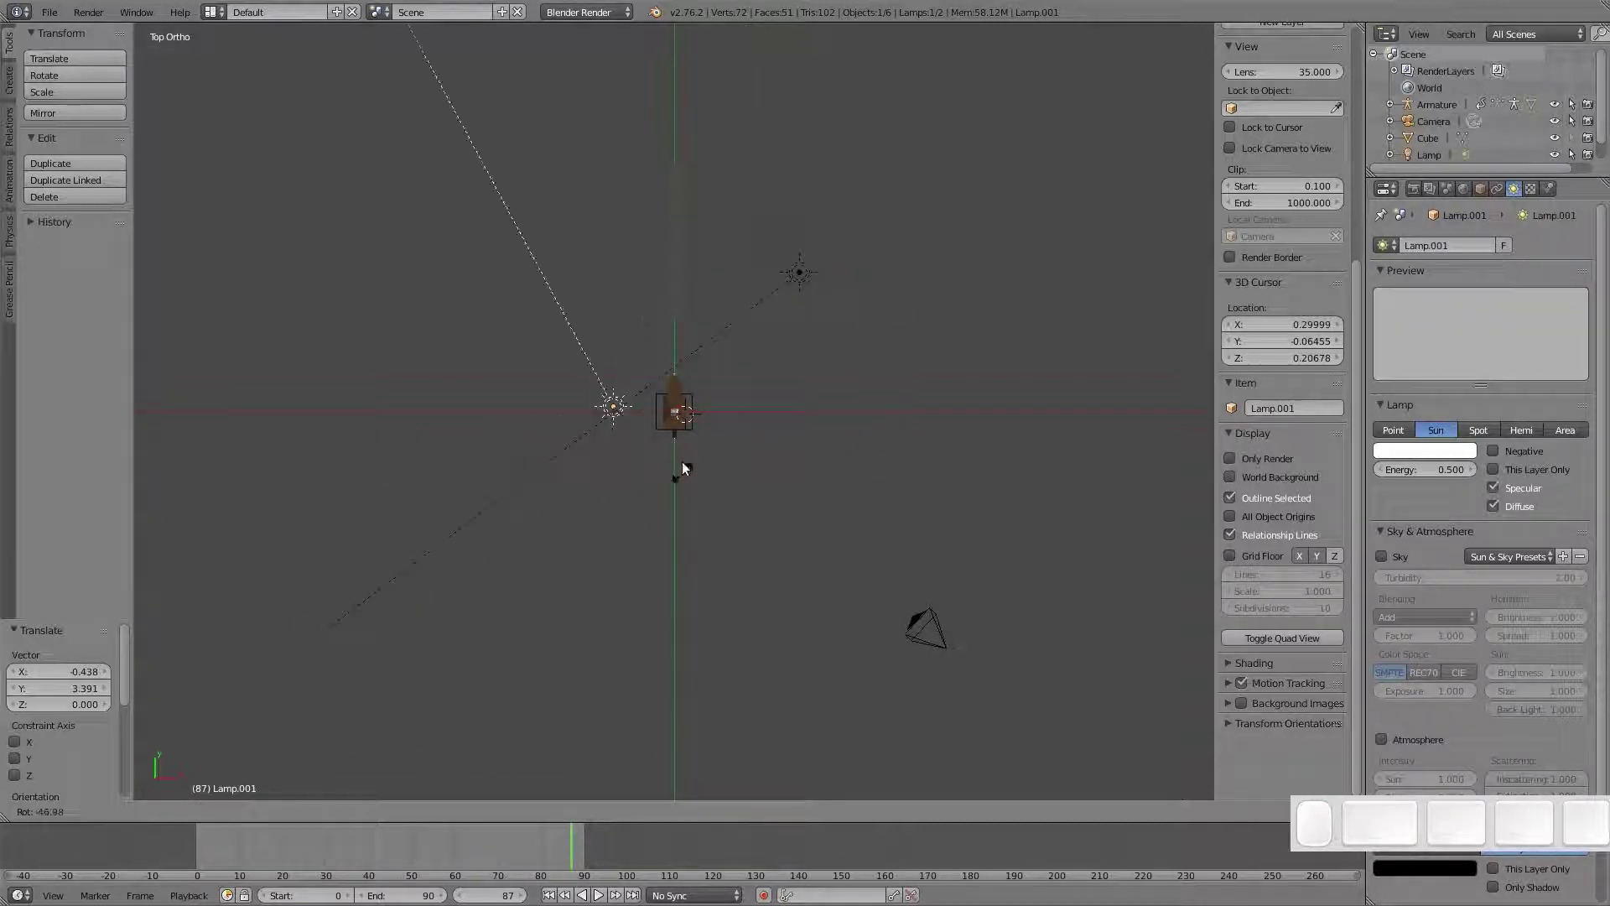
click(540, 468)
key(g)
click(503, 566)
key(r)
click(732, 510)
In the front view, rotate the full-strength sun lamp about -117° to light the dog's face
key(KP_1)
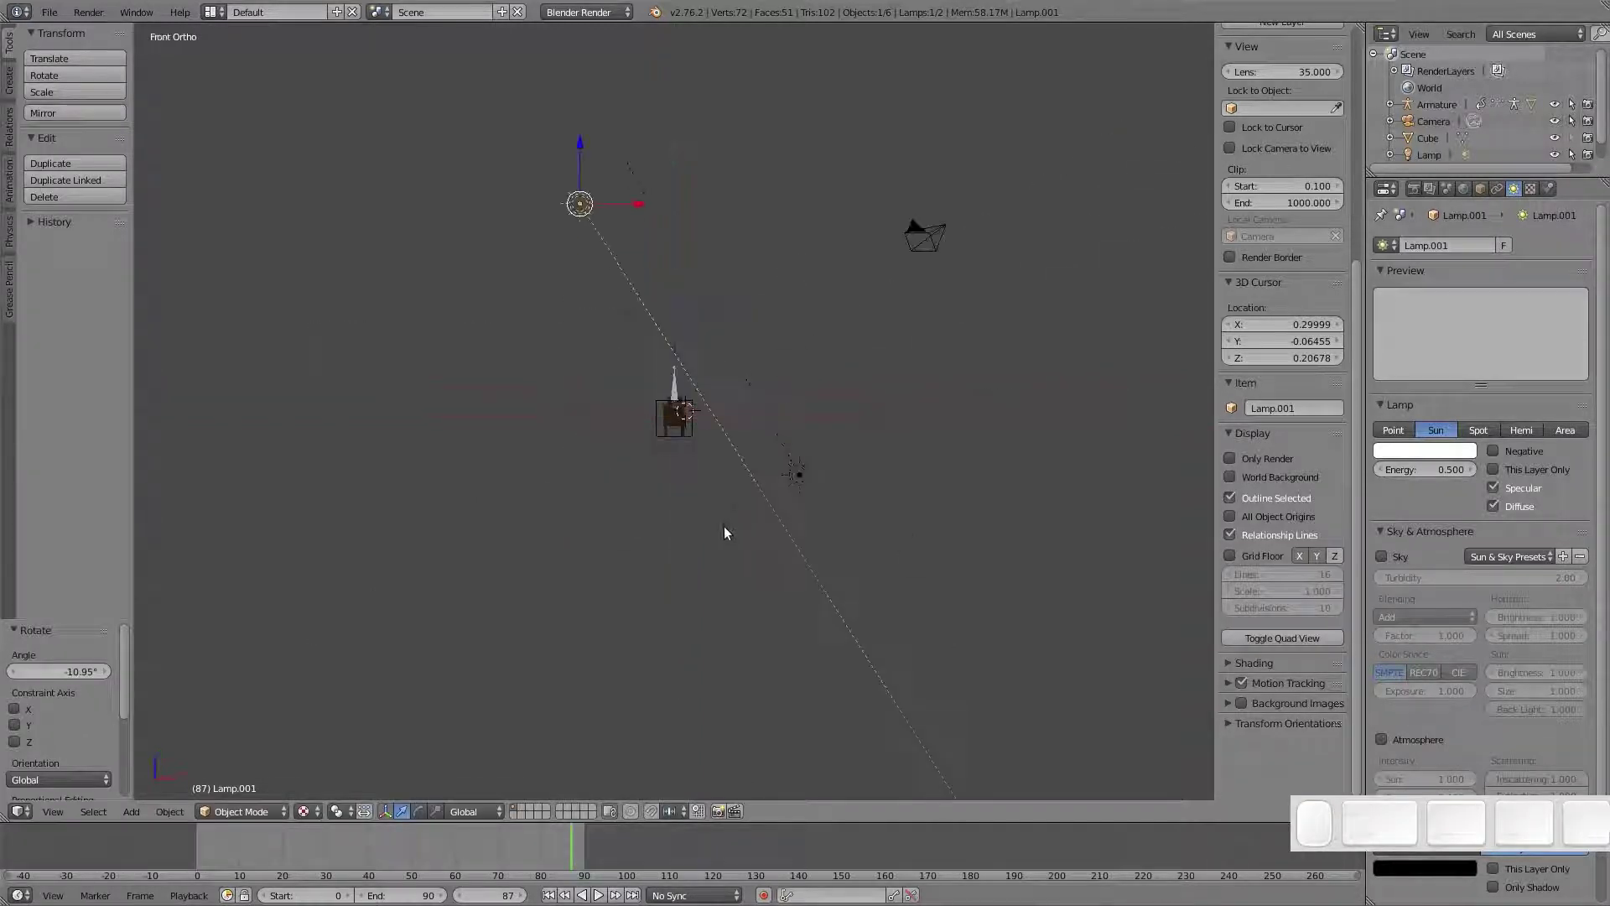
right_click(801, 476)
key(r)
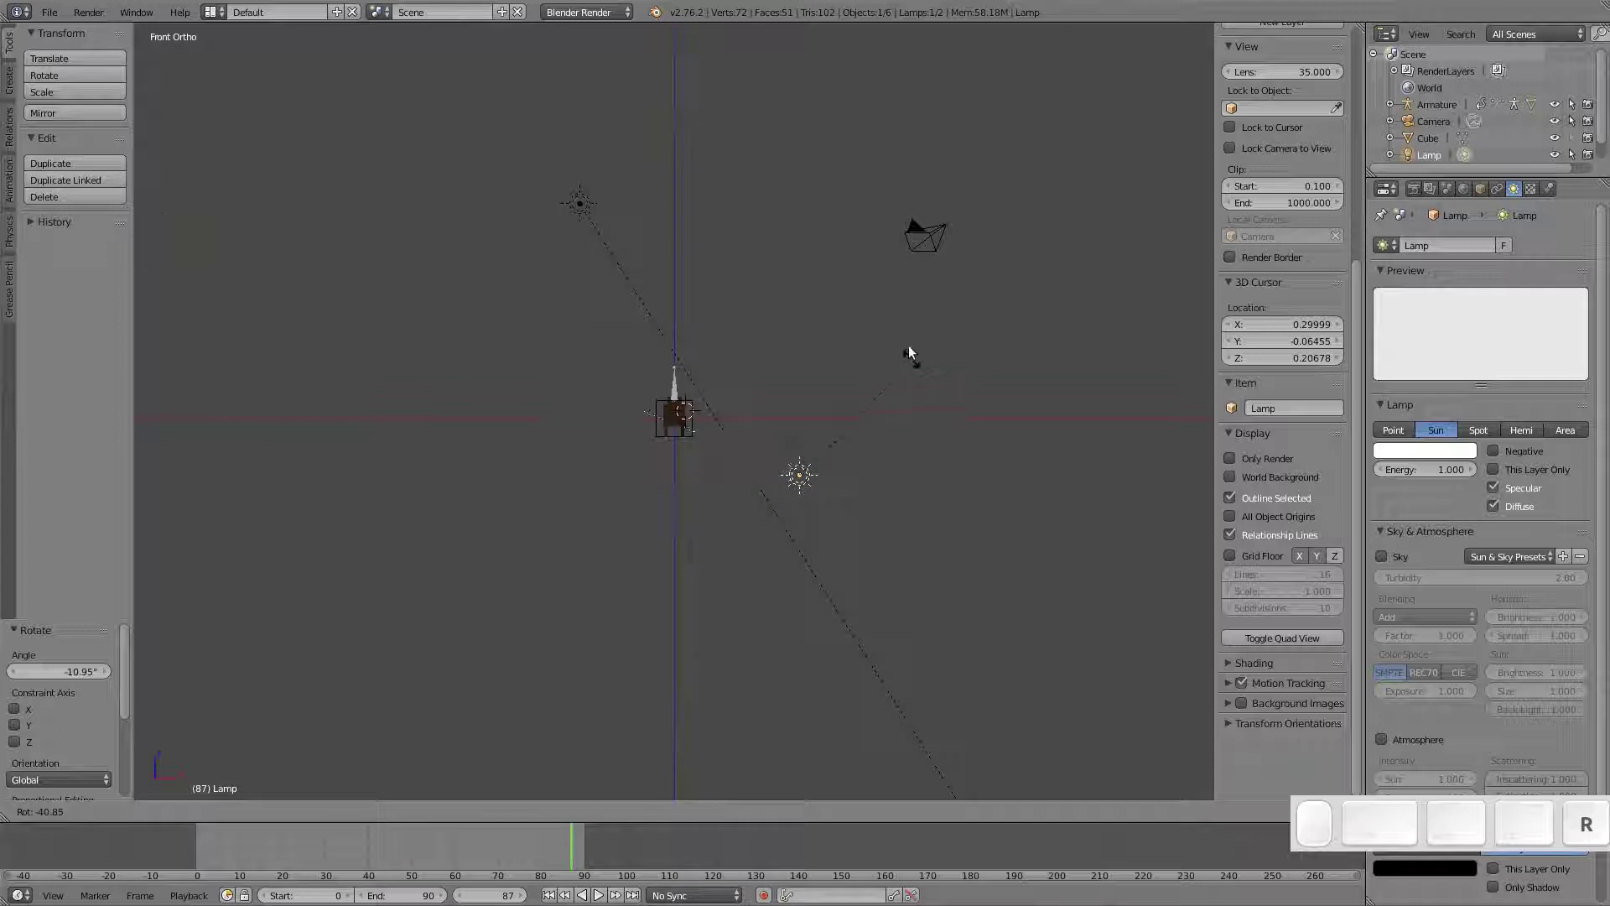
click(697, 304)
Play the animation on the textured dog in close-up and stop it at frame 23
middle_drag(698, 305, 745, 469)
key(KP_5)
key(KP_0)
scroll(696, 475, up, 5)
scroll(751, 482, up, 5)
scroll(754, 495, up, 4)
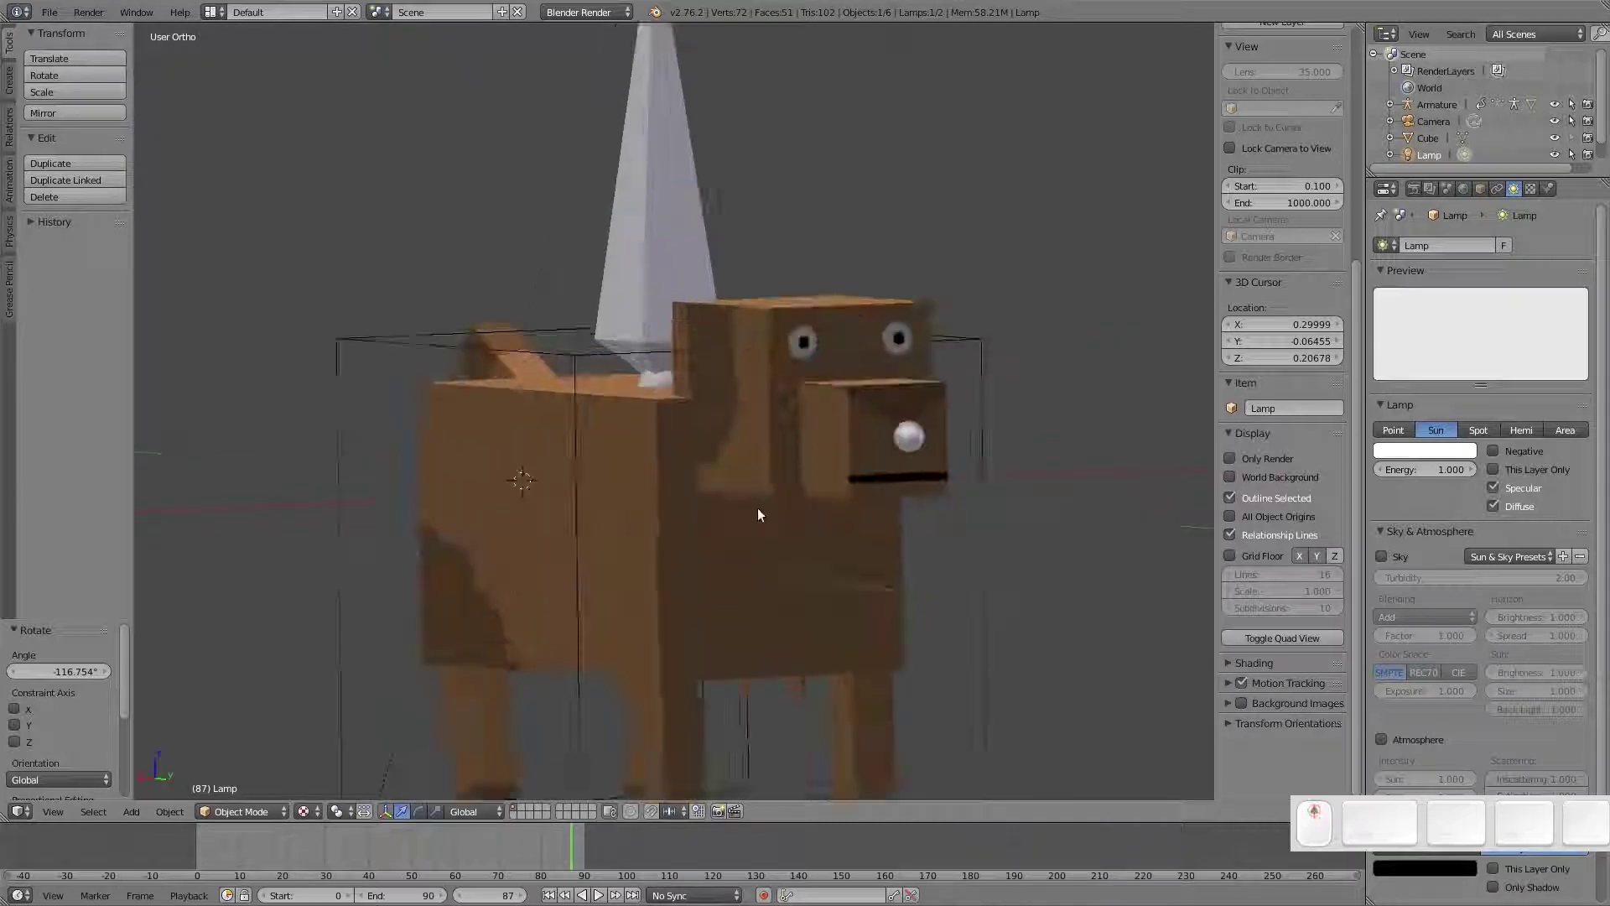
shift+middle_drag(750, 551, 748, 435)
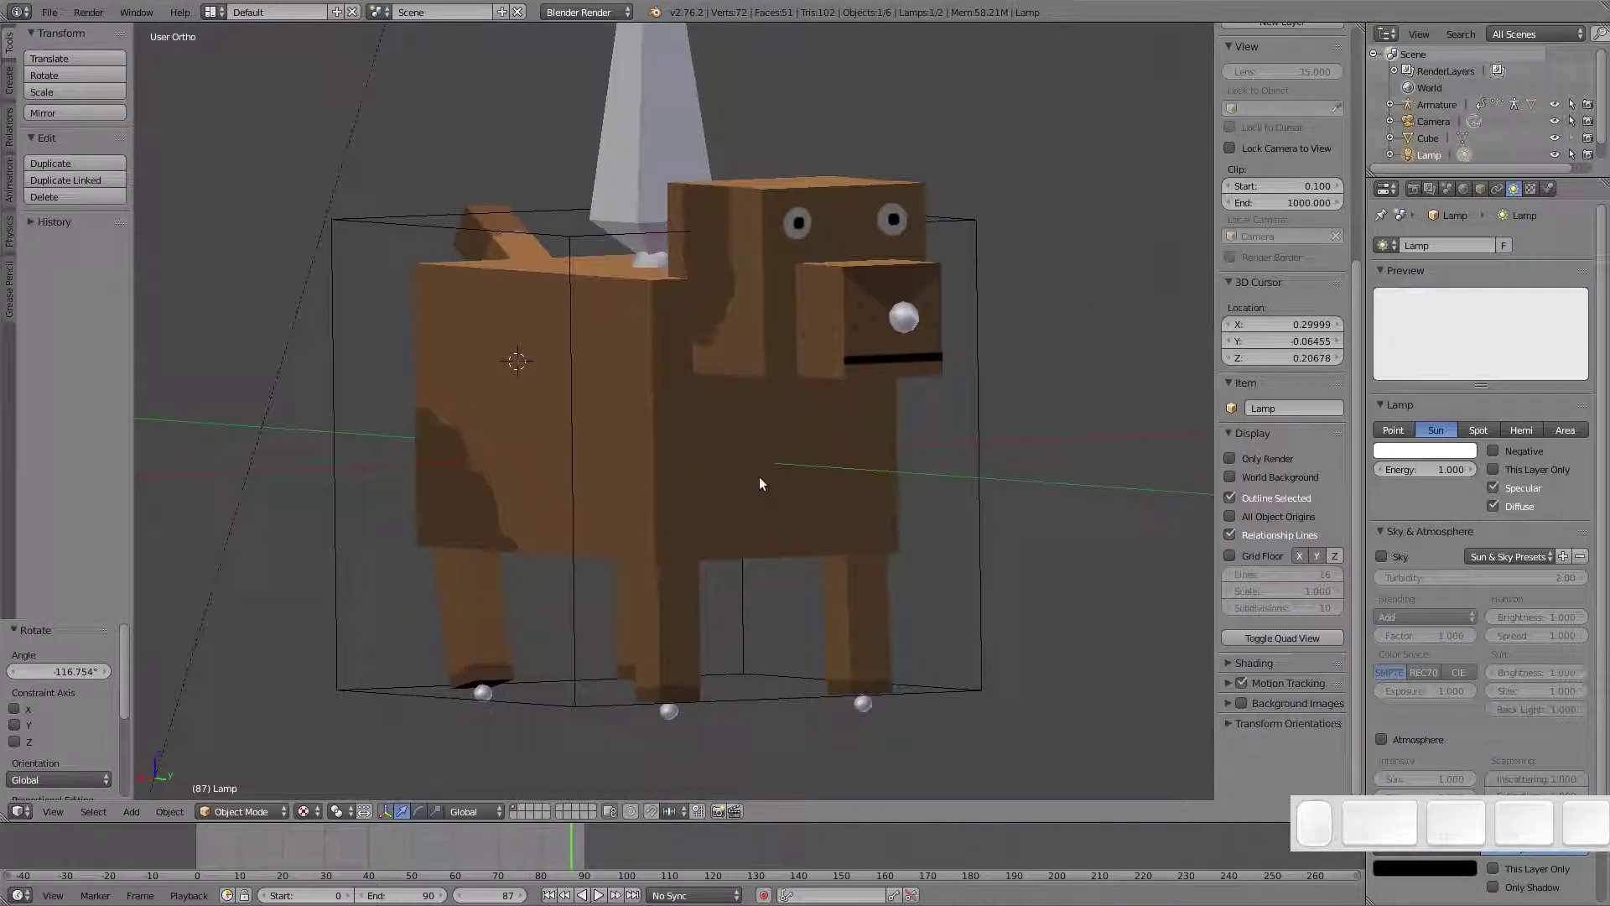
key(alt+a)
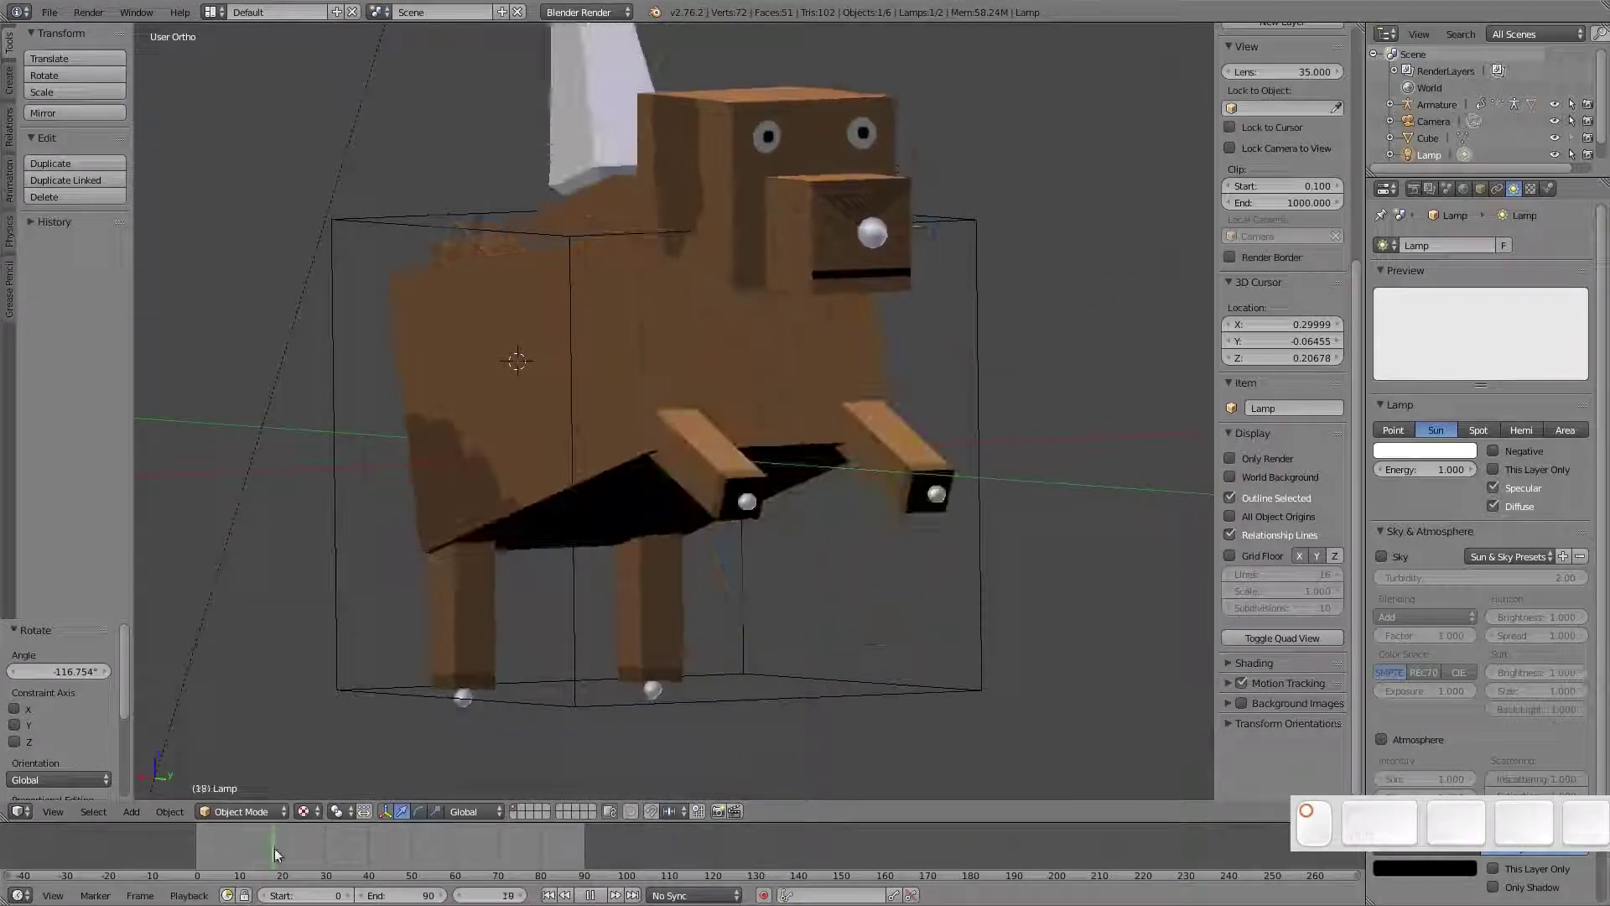
drag(314, 848, 295, 842)
key(alt+a)
shift+middle_drag(739, 413, 762, 460)
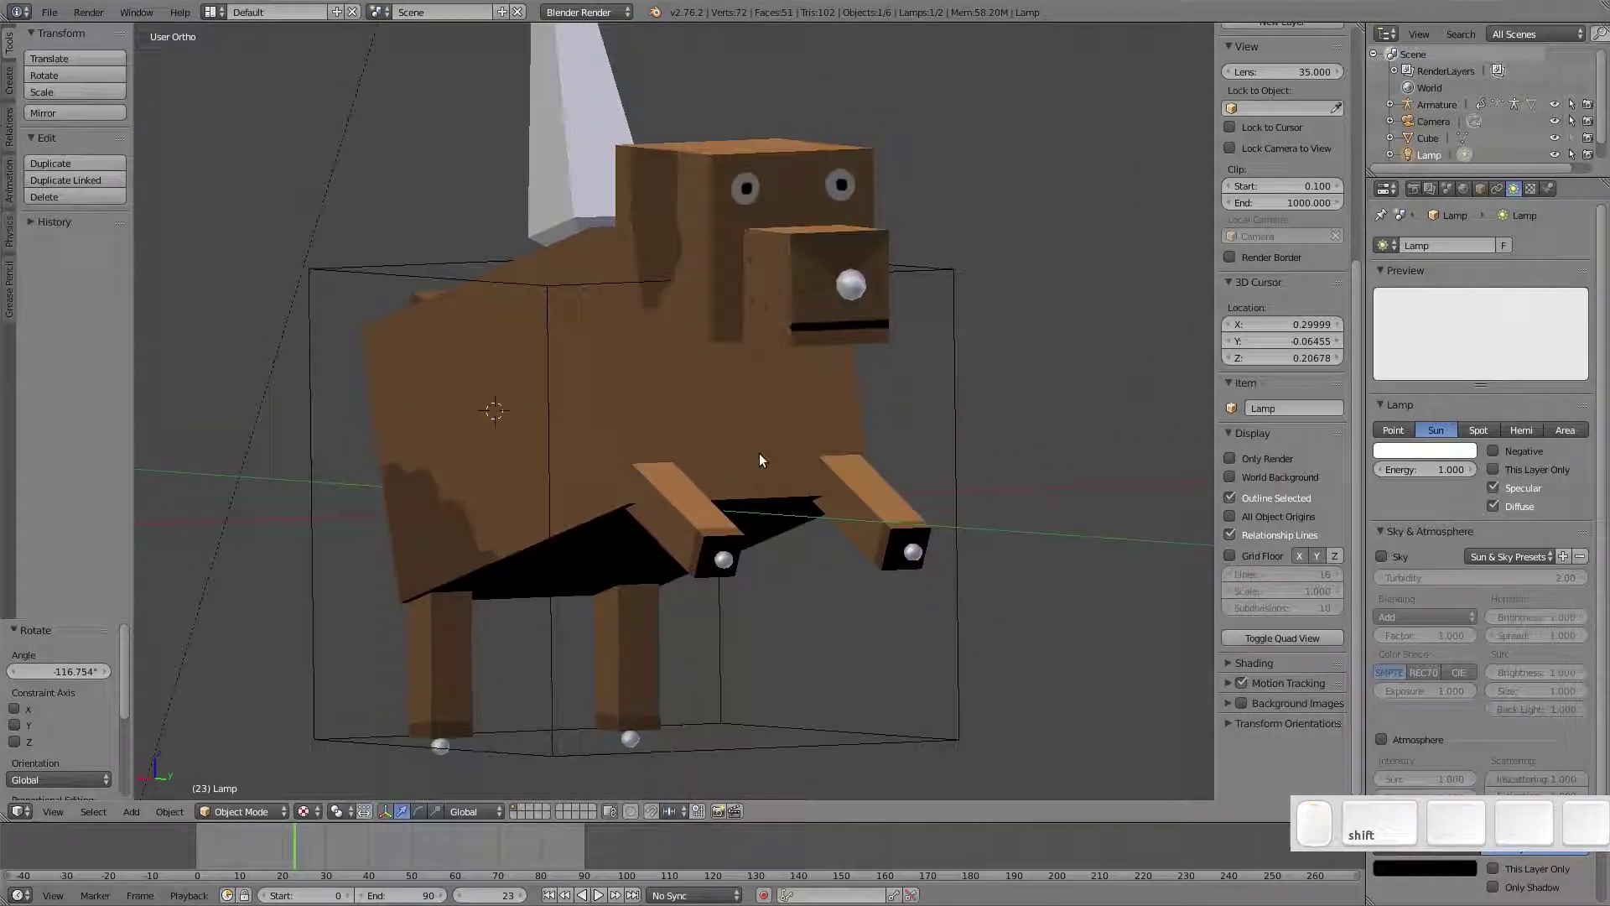
Select and hide the armature, and check the textured dog without its bones
key(a)
right_click(856, 287)
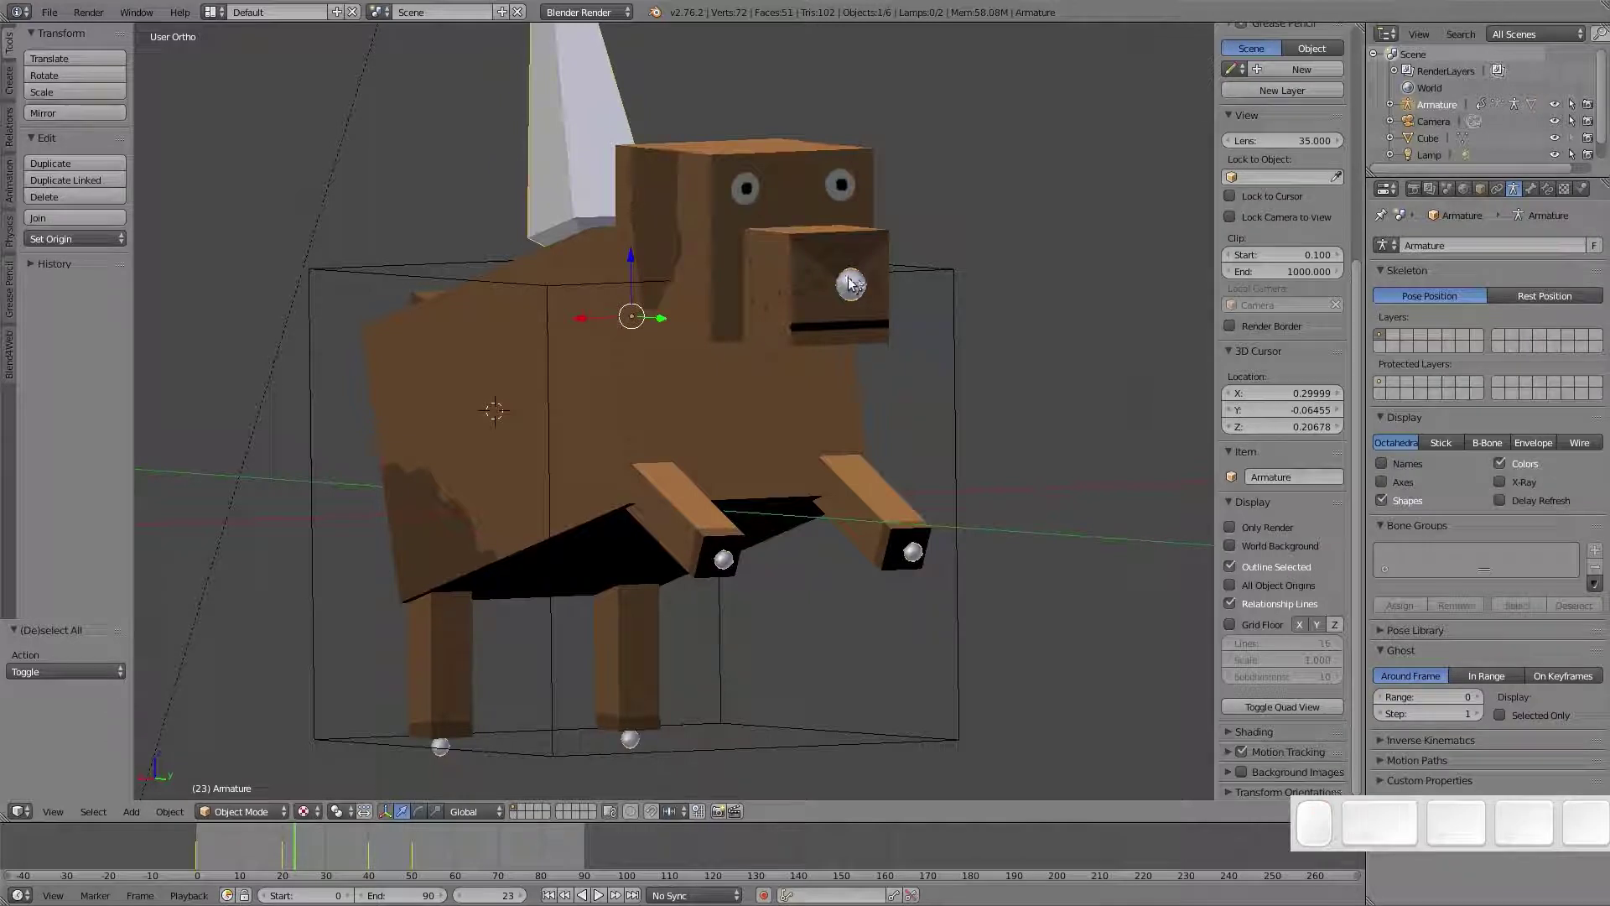
middle_drag(872, 335, 751, 444)
key(h)
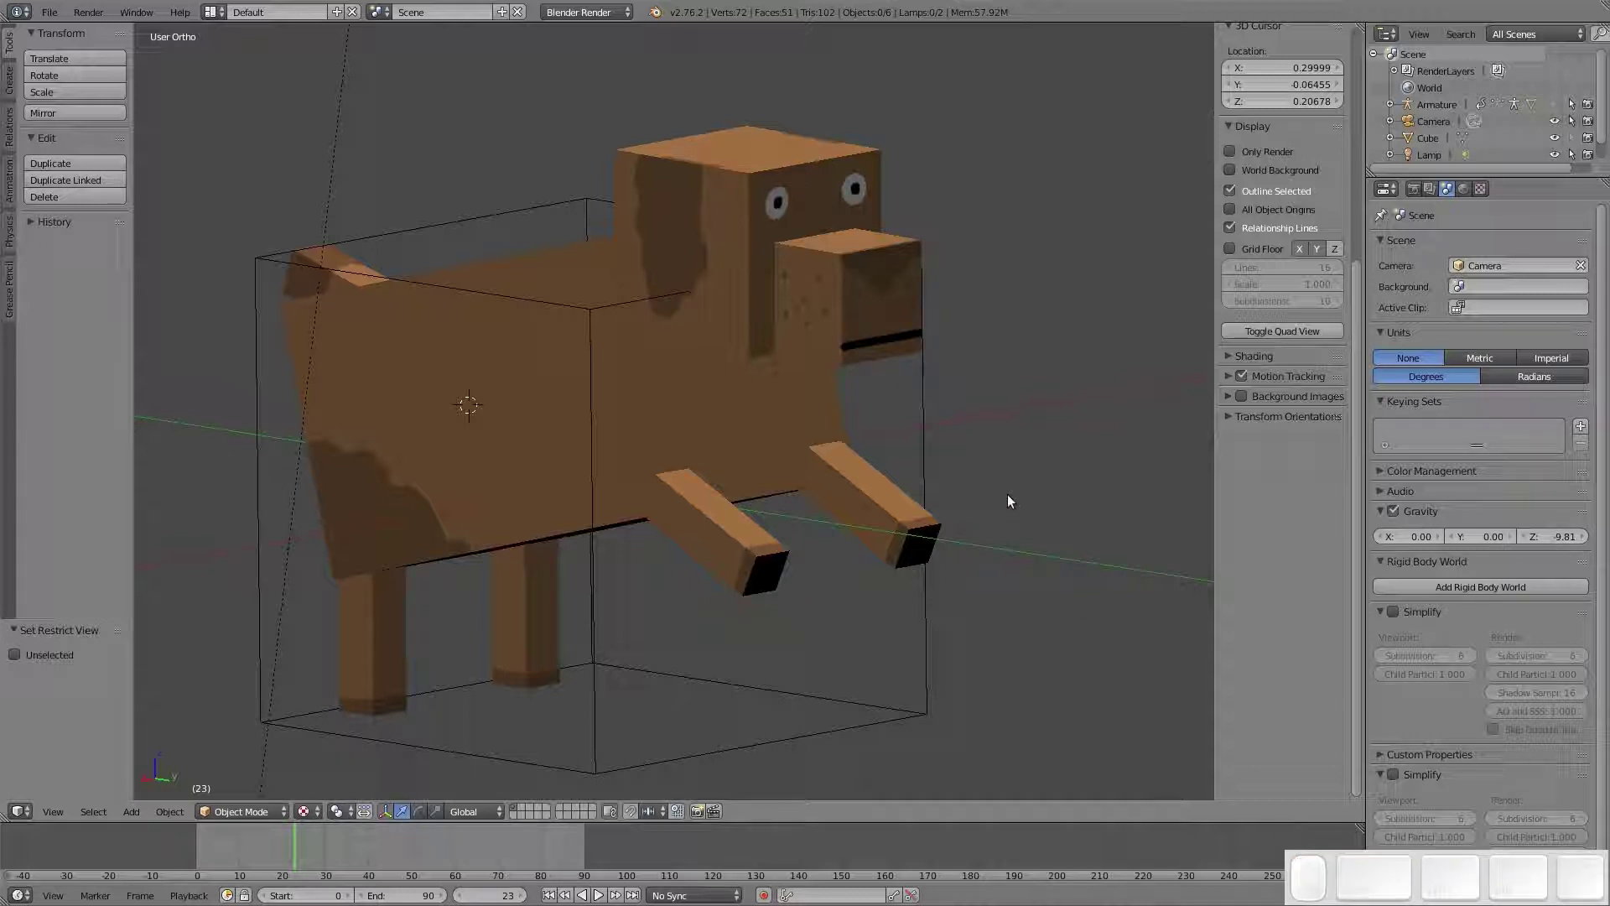
middle_drag(842, 394, 649, 387)
scroll(649, 388, up, 2)
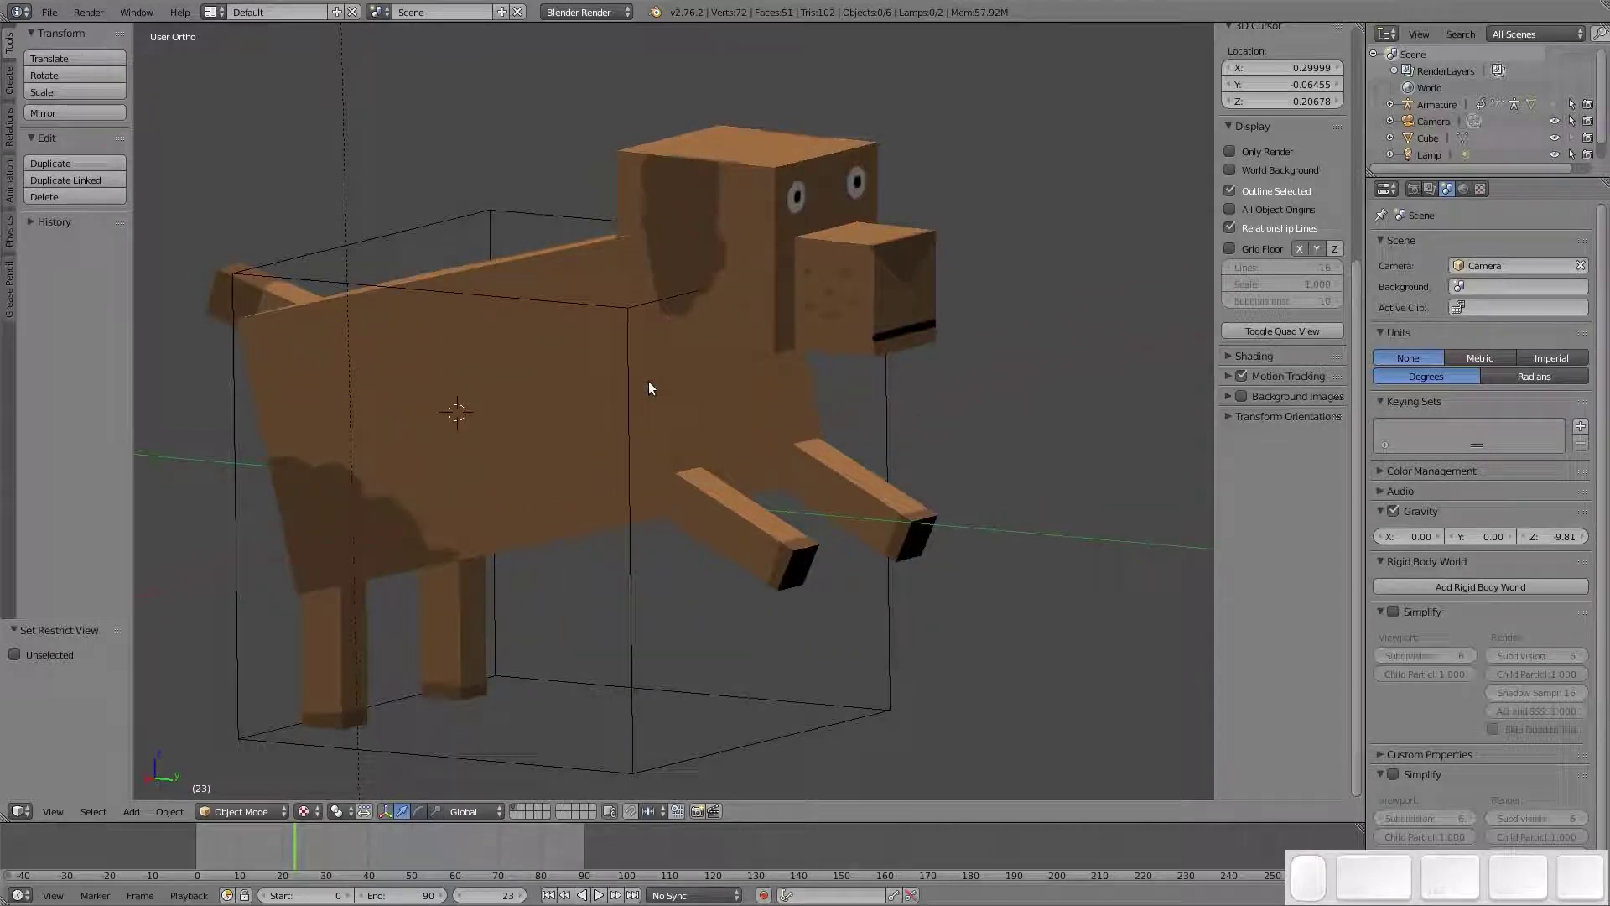